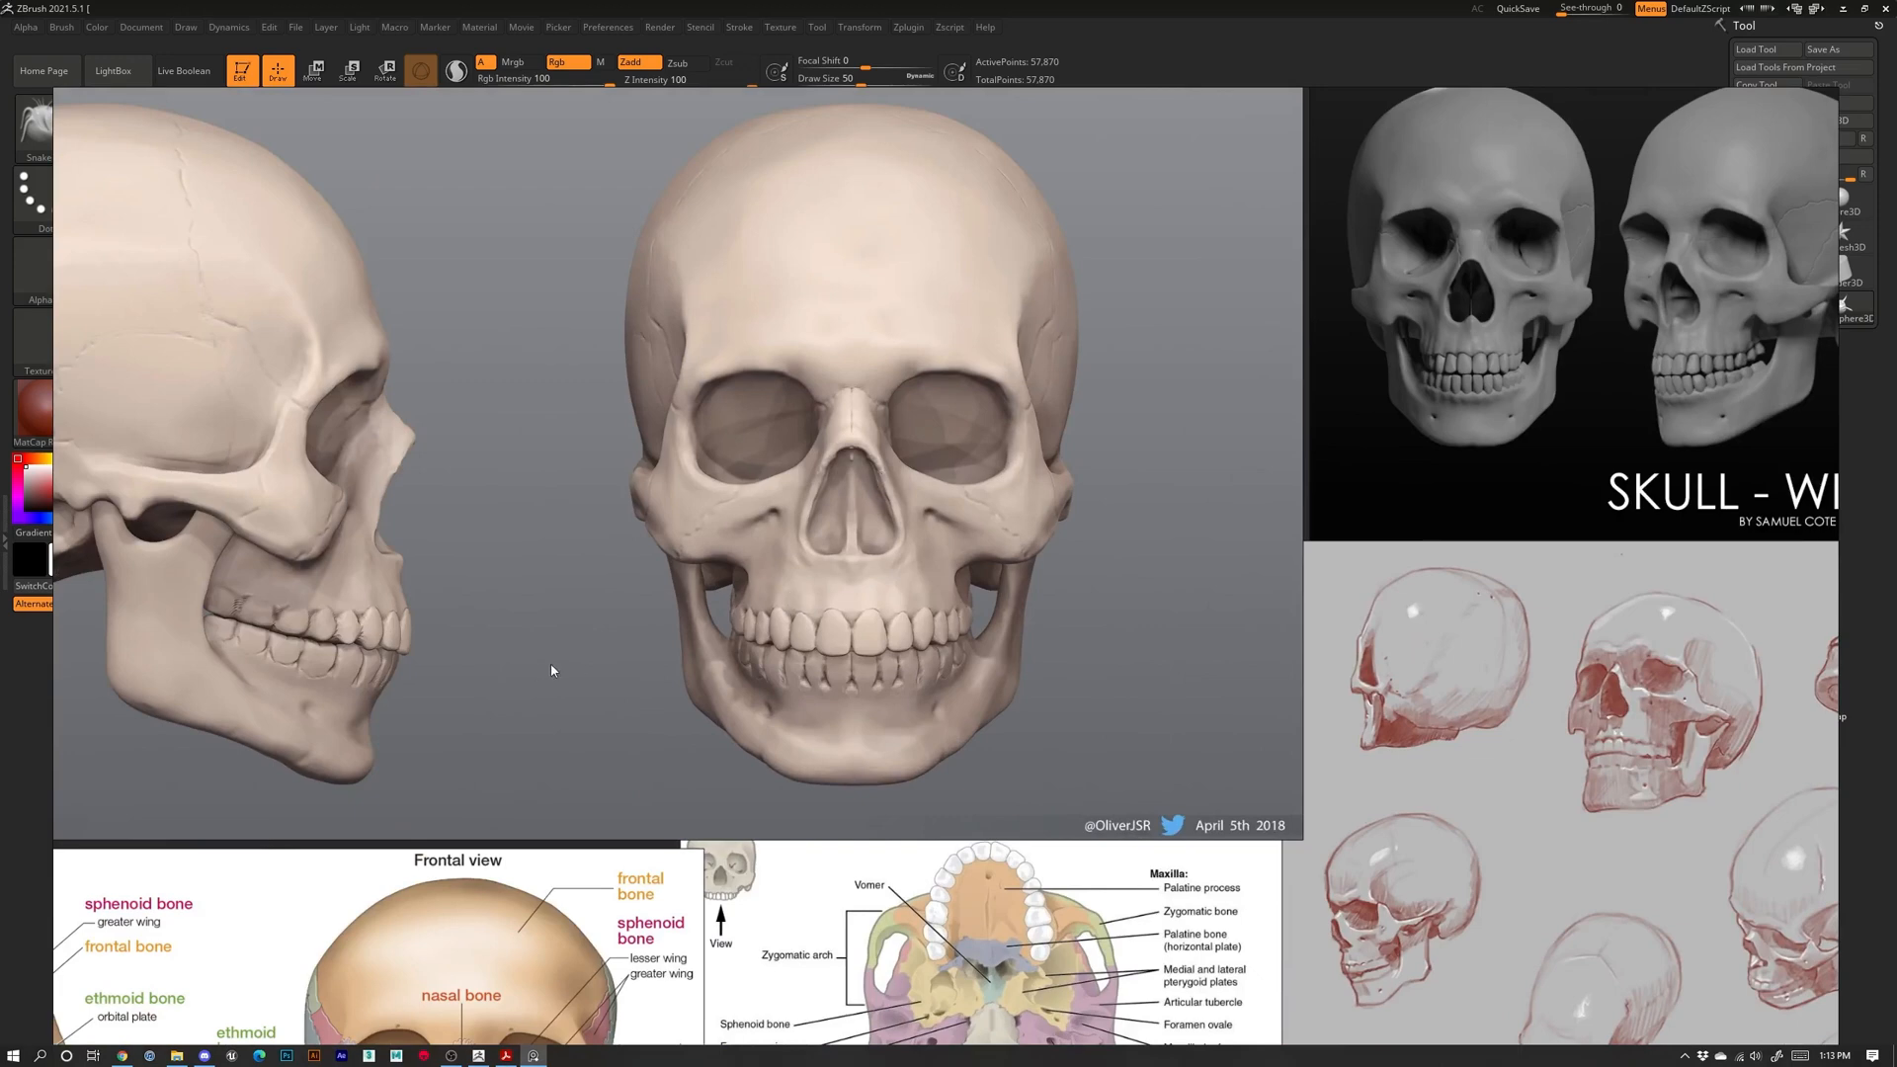
# Pan and zoom across the skull reference board to review the lower, right-hand and upper images
pyautogui.scroll(-5, 550, 665)
pyautogui.moveTo(840, 674); pyautogui.dragTo(775, 395, button='middle')
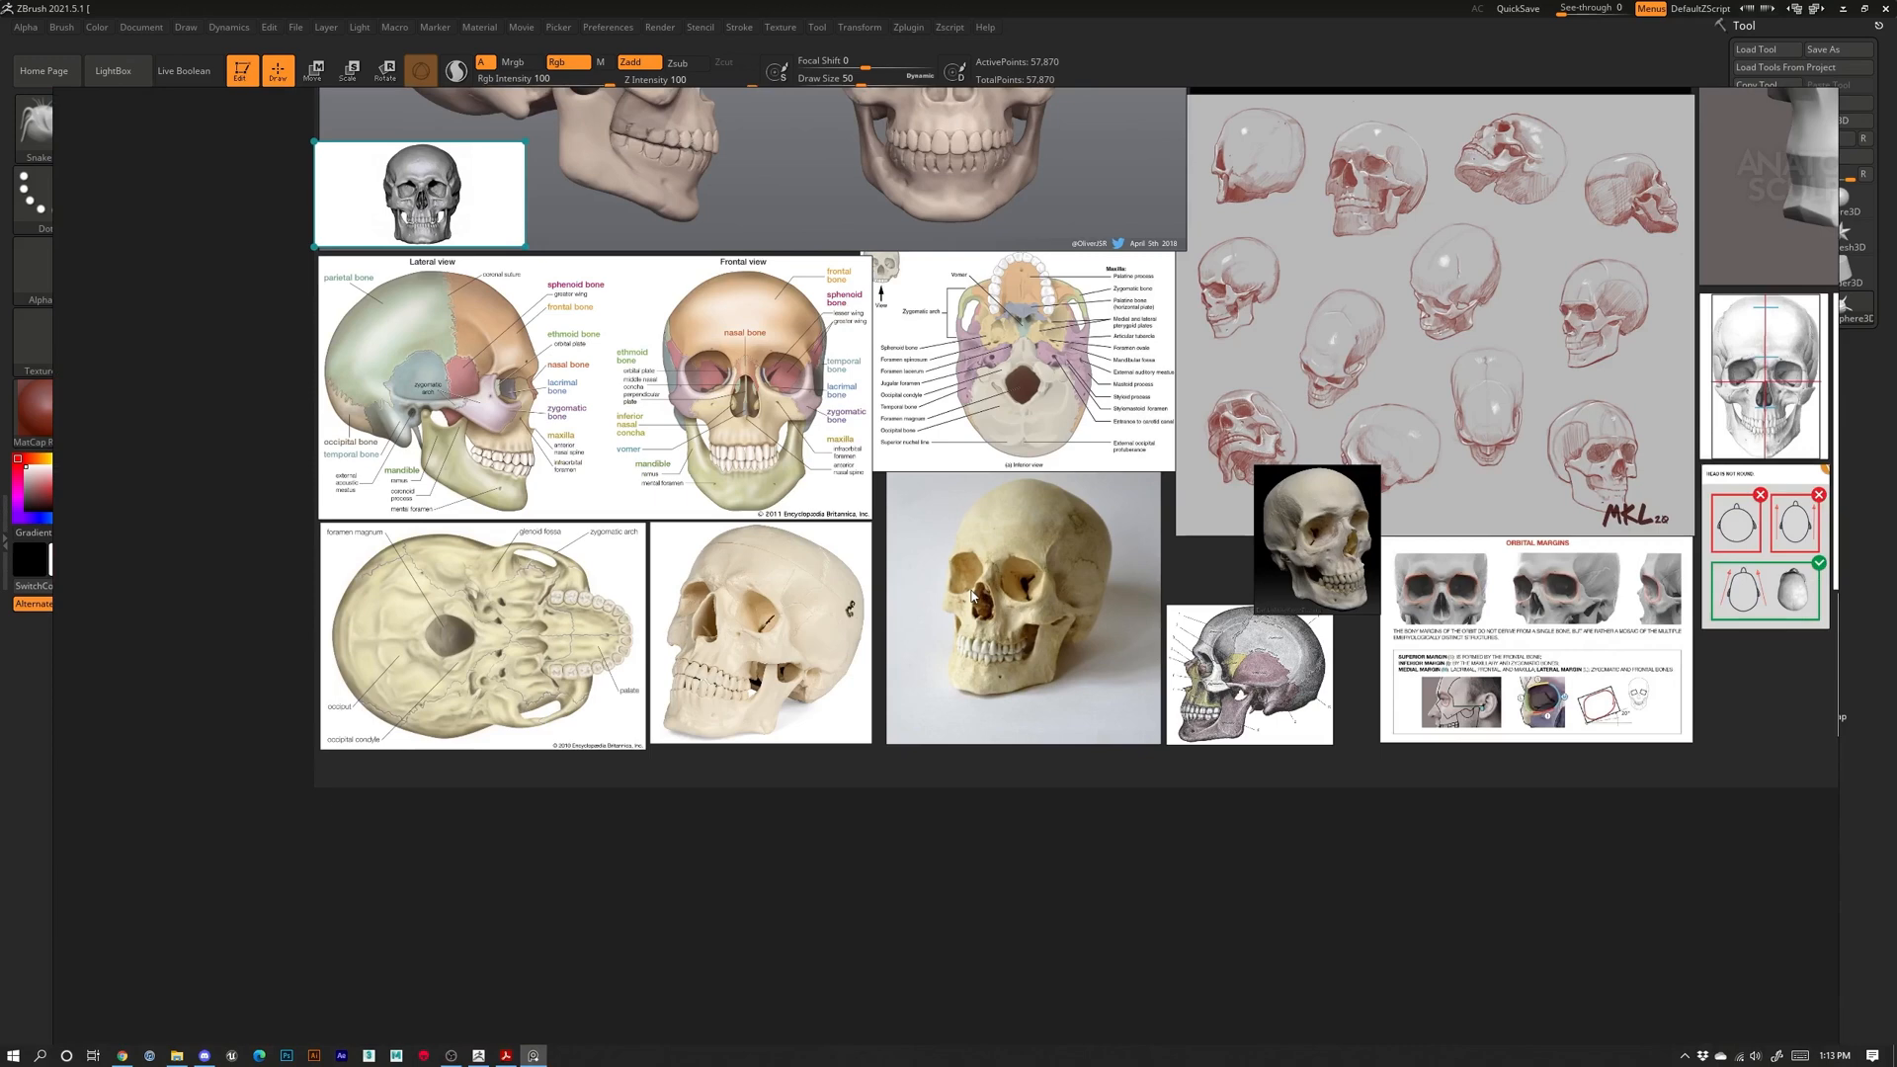
pyautogui.moveTo(1264, 615); pyautogui.dragTo(555, 564, button='middle')
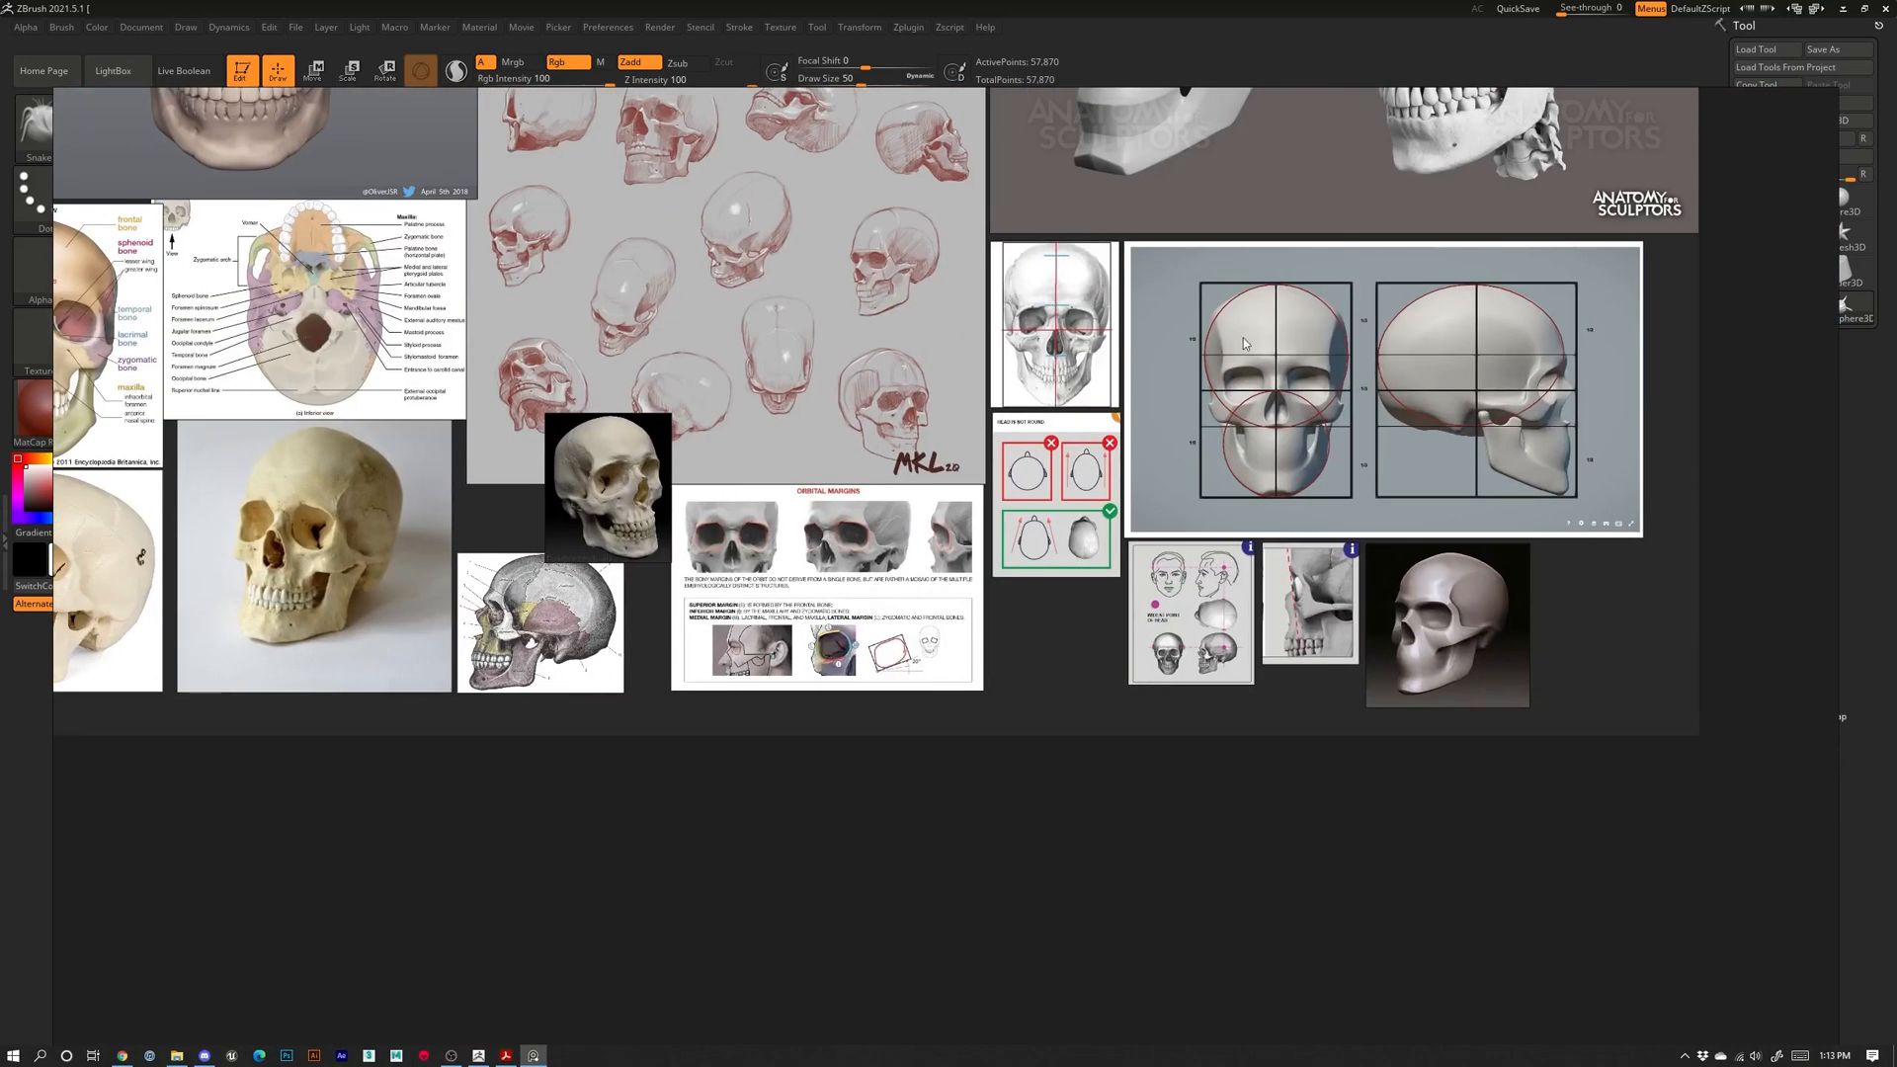
pyautogui.scroll(3, 1064, 331)
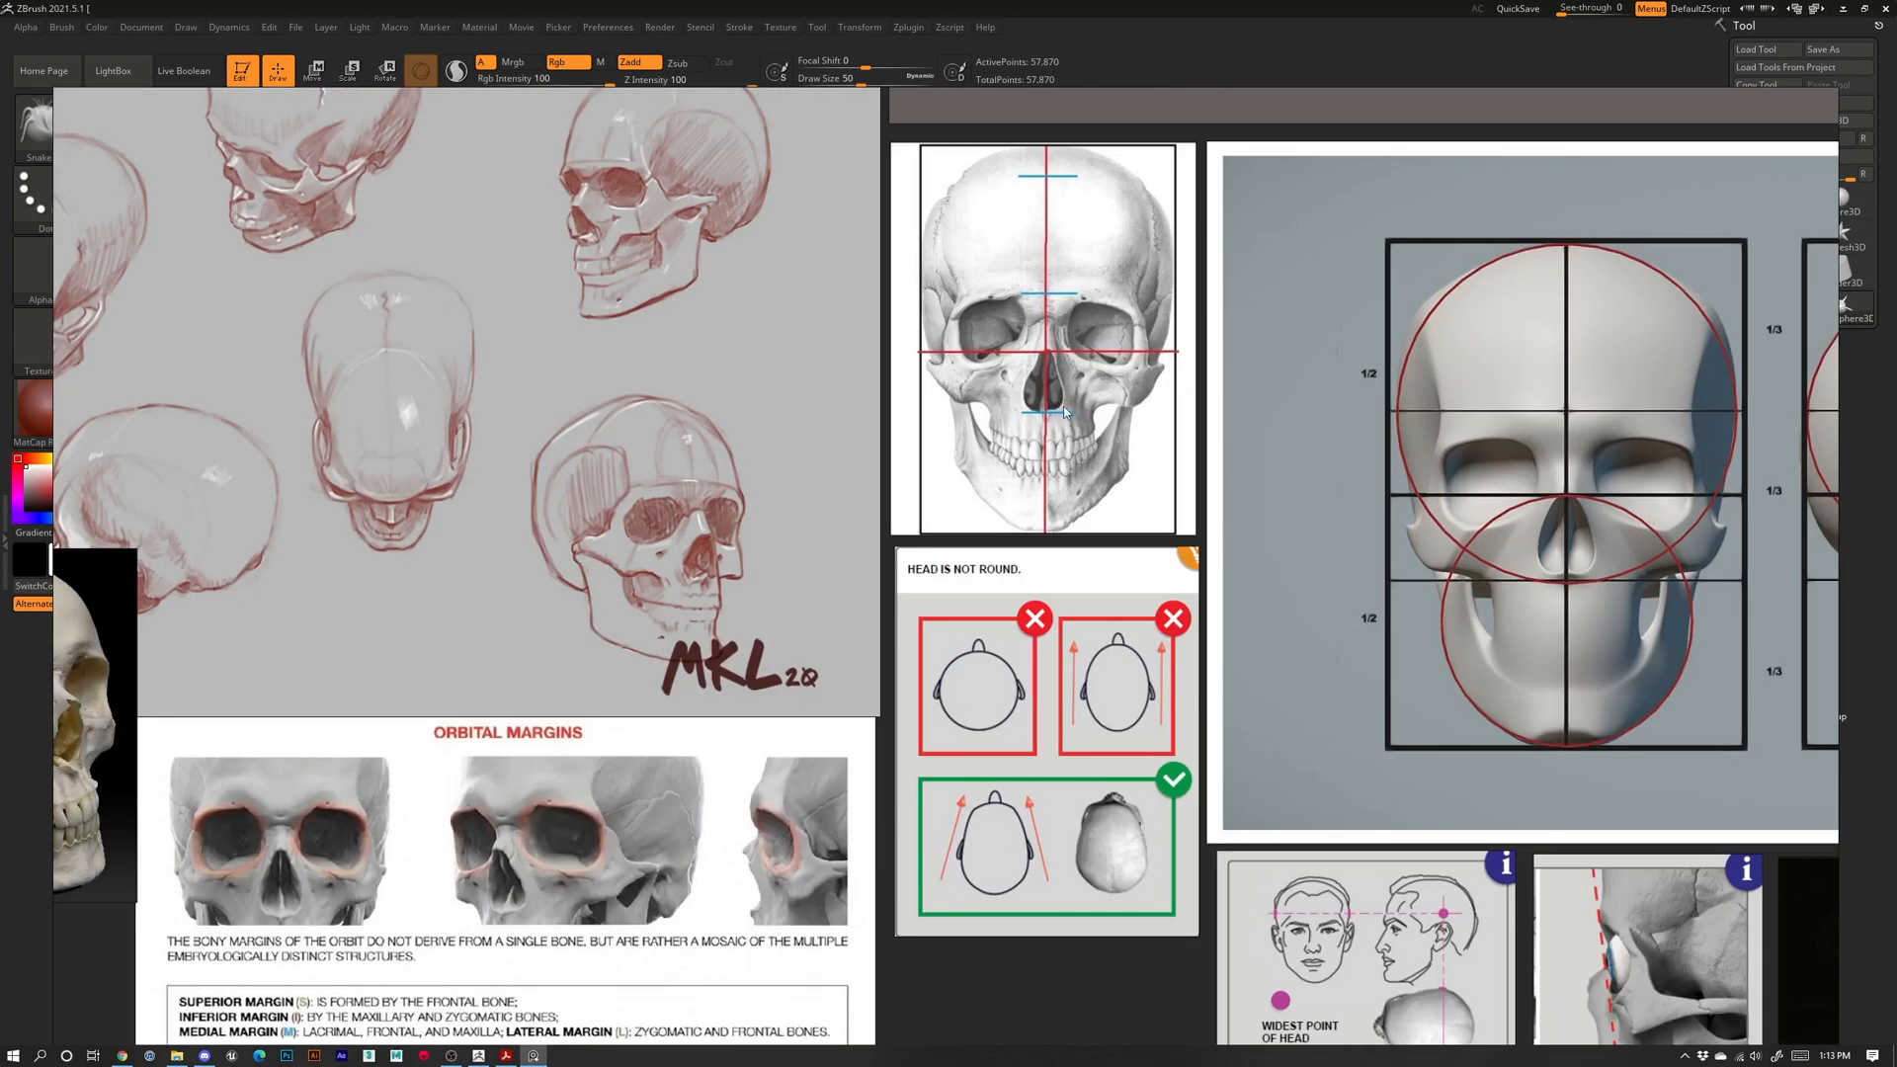
pyautogui.scroll(-4, 1054, 267)
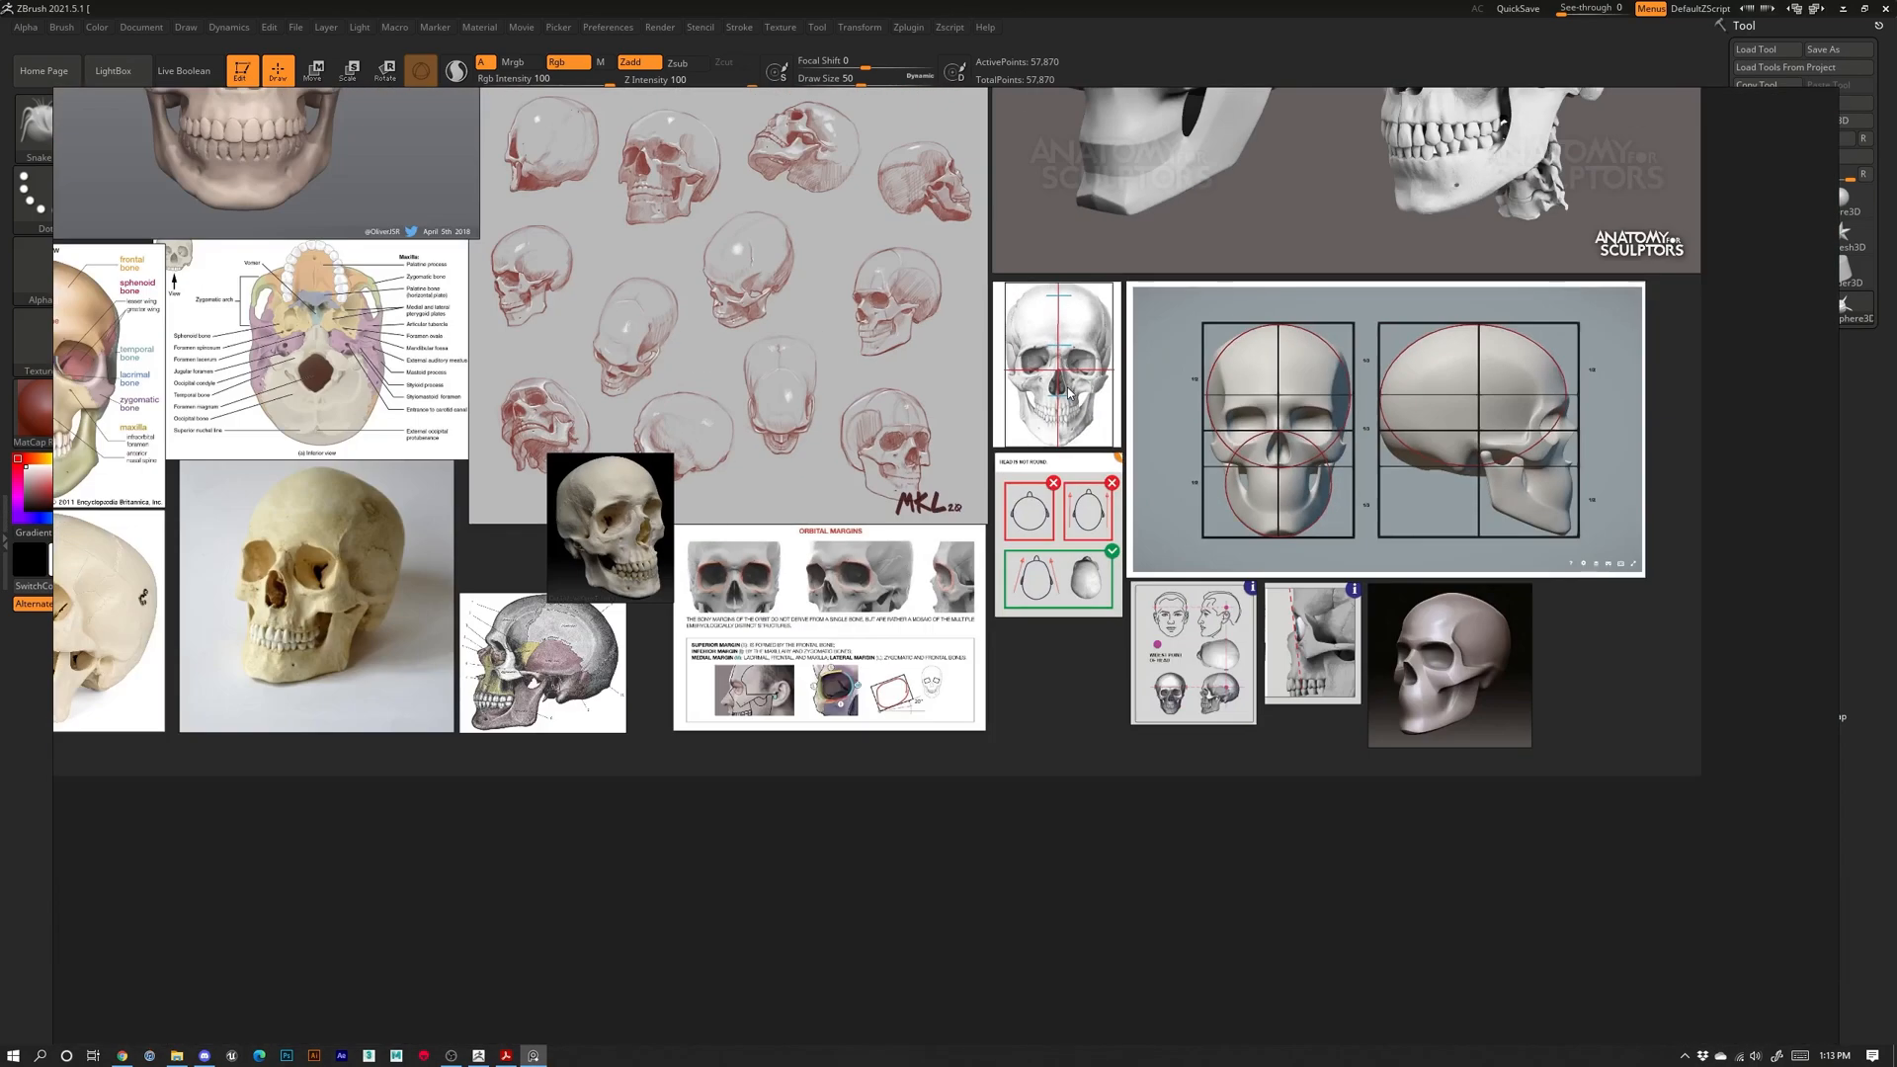
pyautogui.moveTo(1071, 310); pyautogui.dragTo(1102, 532, button='middle')
pyautogui.scroll(-3, 852, 433)
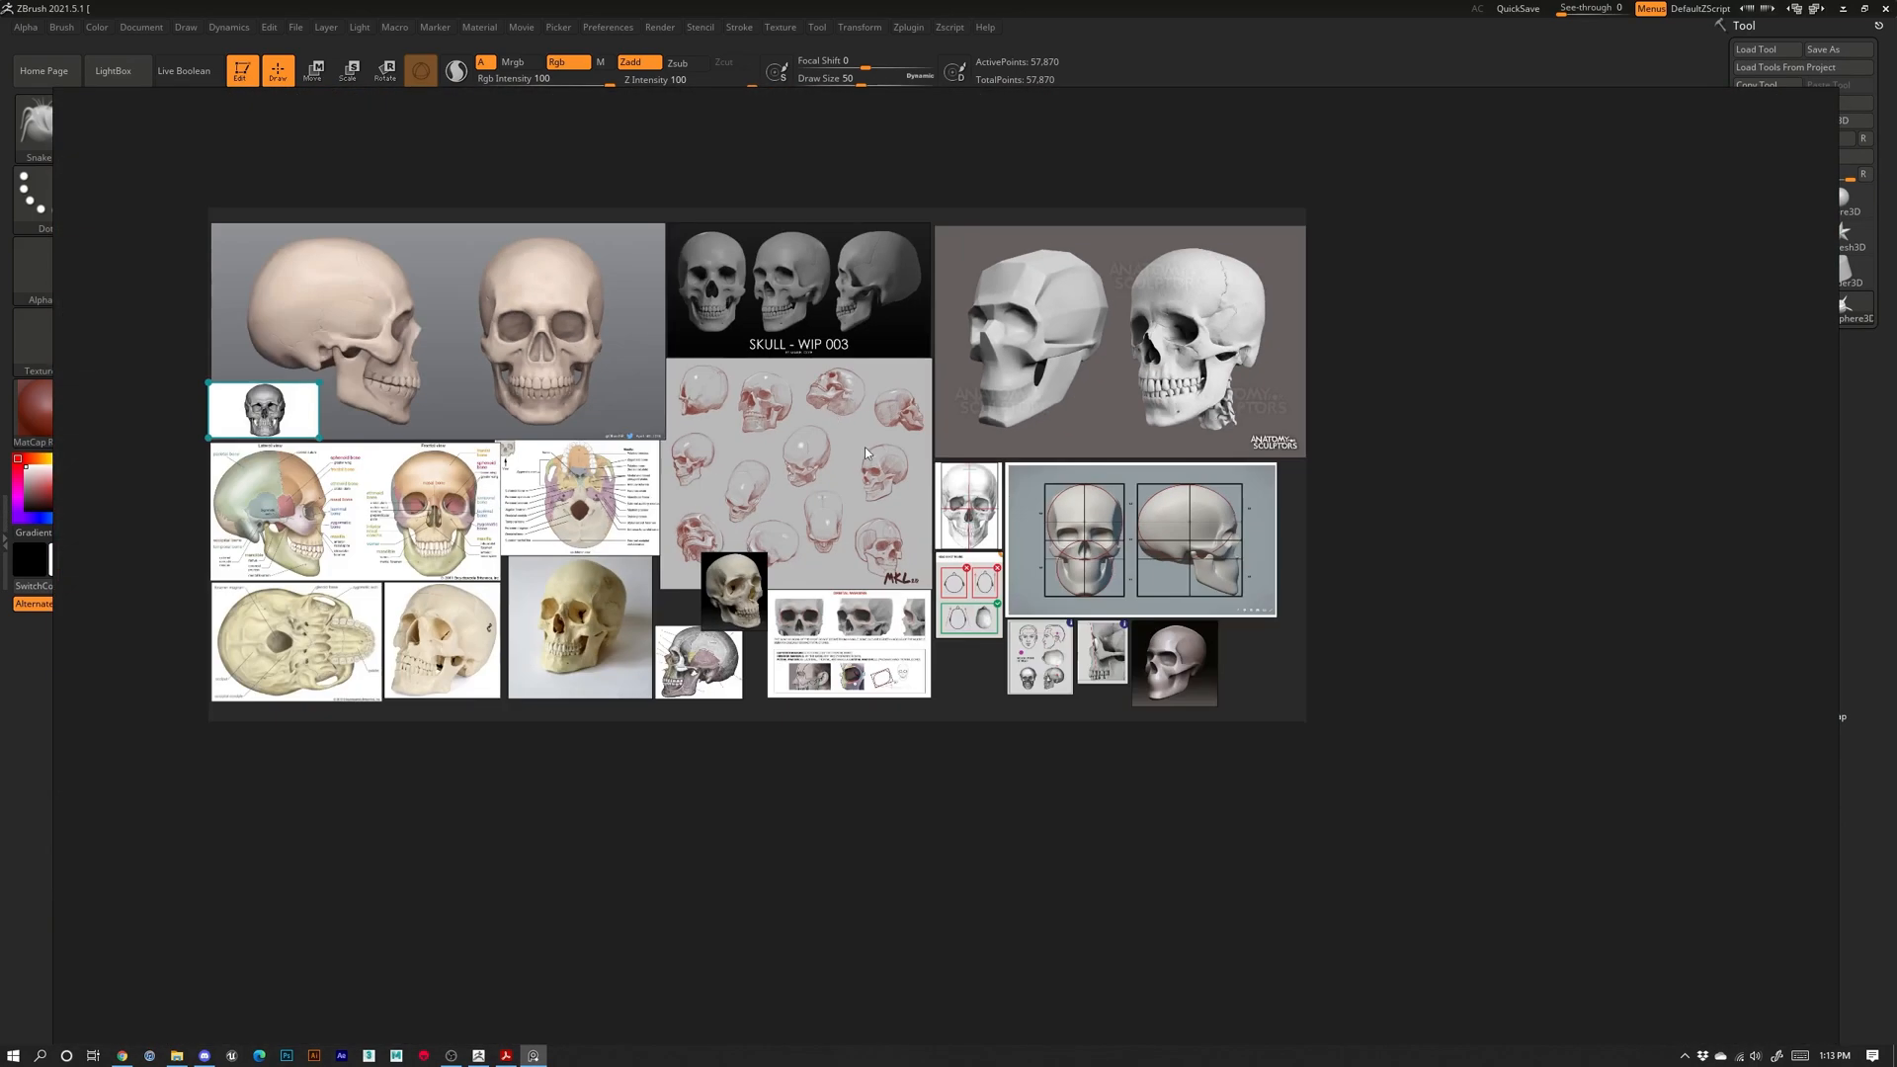
pyautogui.scroll(3, 846, 436)
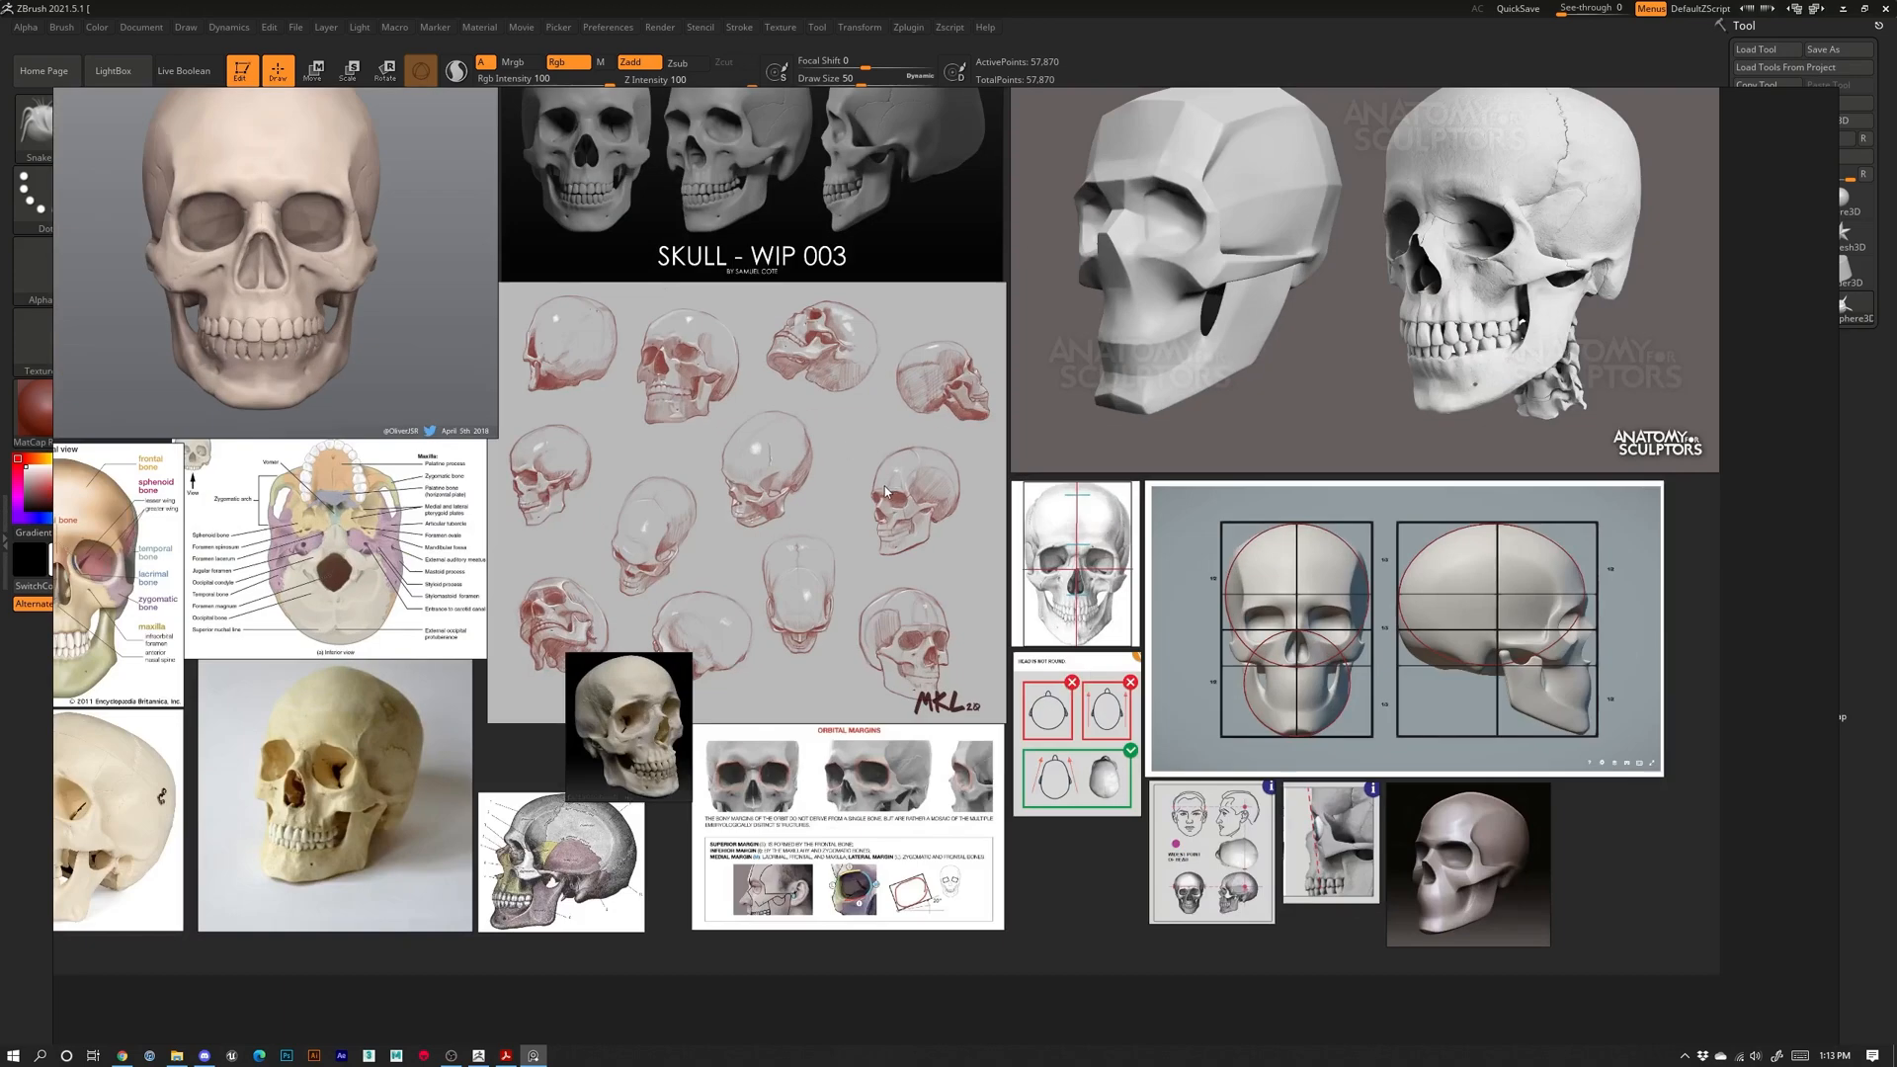
# Review the left-hand skull references and recenter the whole board in view
pyautogui.moveTo(707, 371); pyautogui.dragTo(934, 387, button='middle')
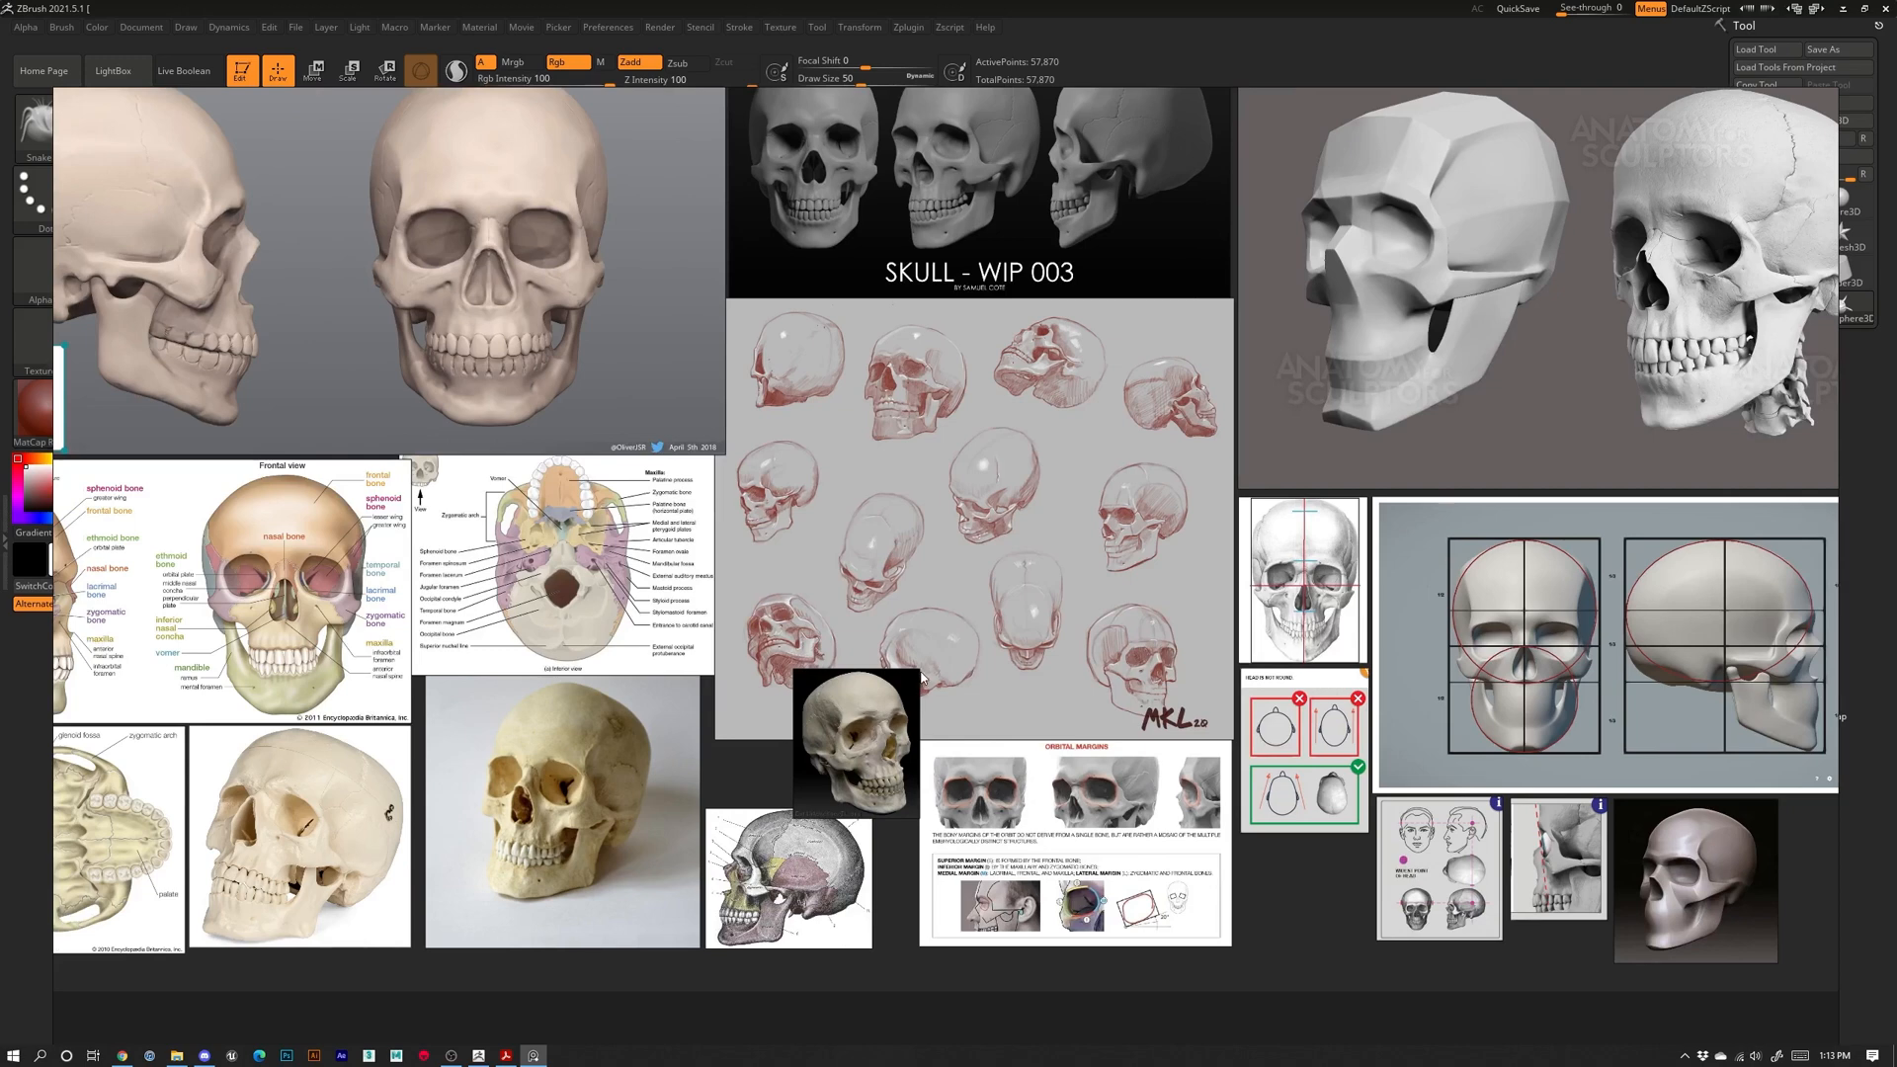
pyautogui.moveTo(631, 683); pyautogui.dragTo(784, 572, button='middle')
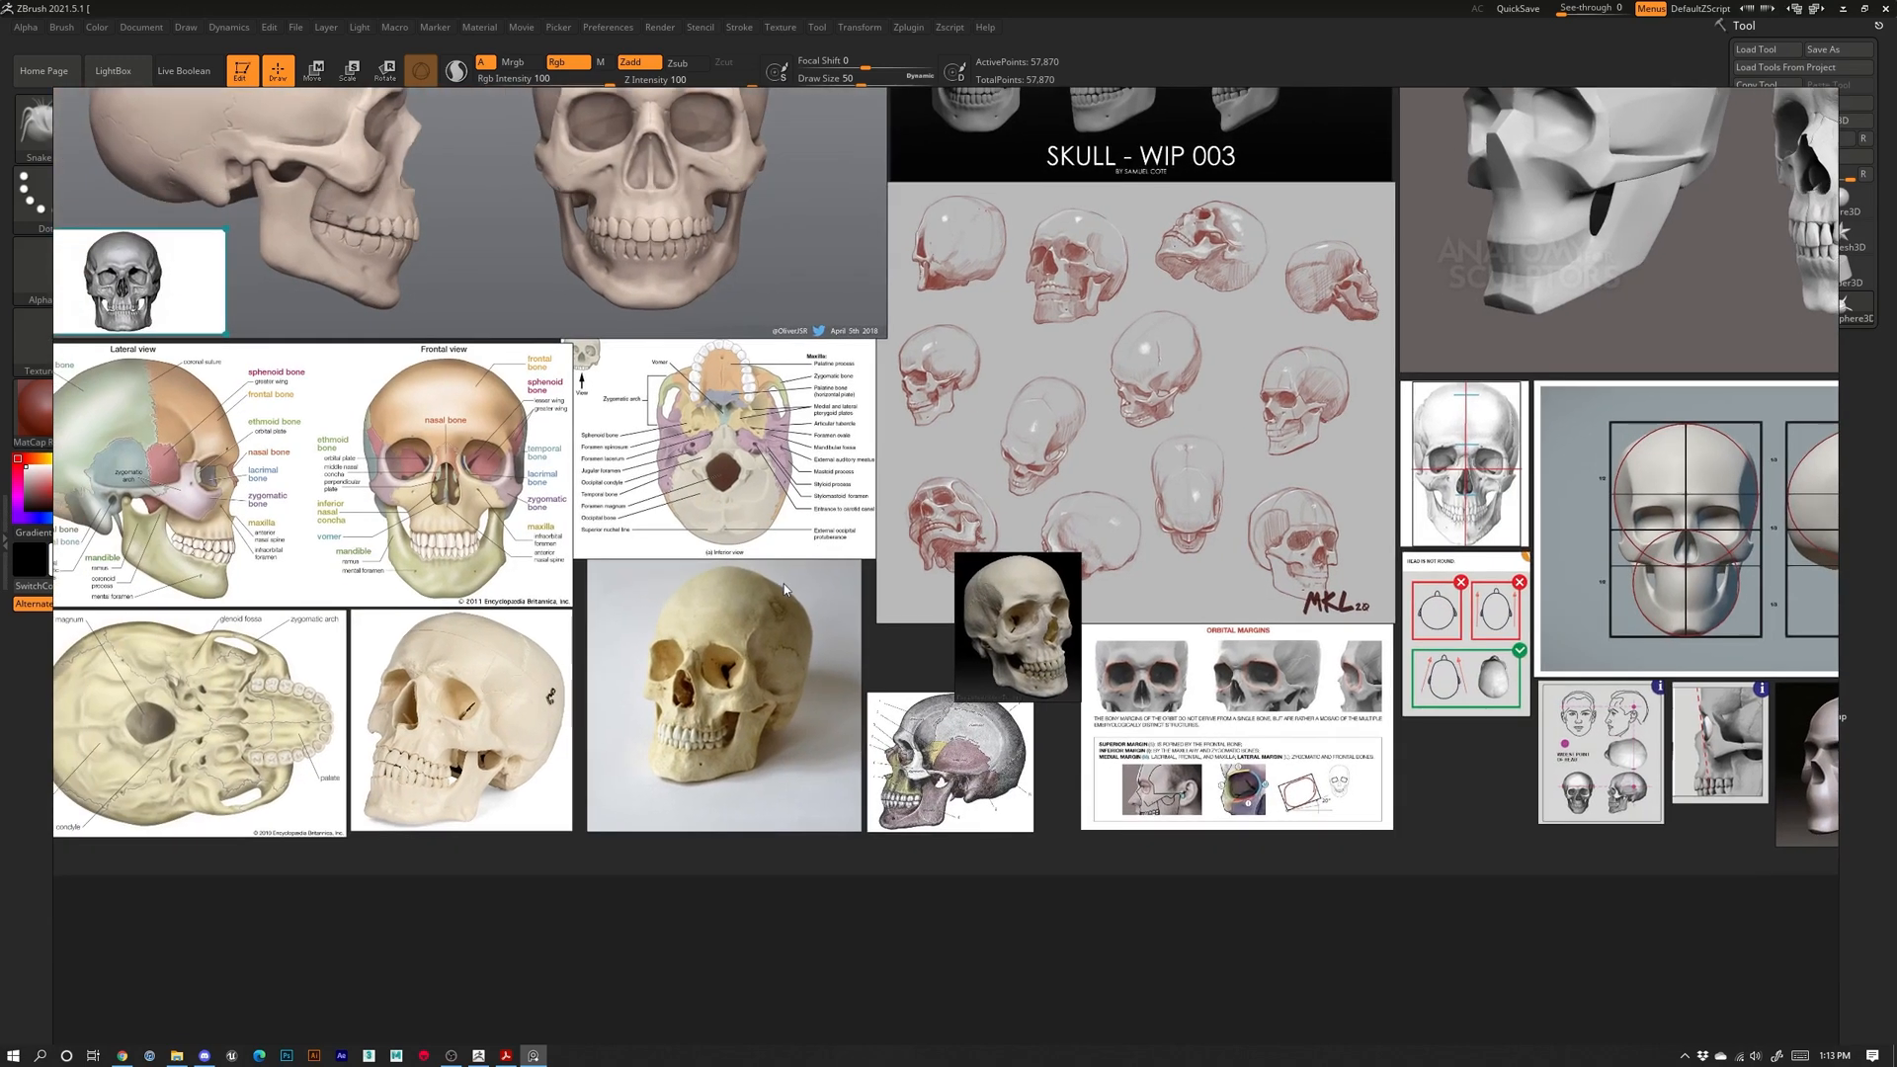
pyautogui.scroll(-6, 783, 584)
pyautogui.scroll(5, 988, 512)
pyautogui.moveTo(673, 537); pyautogui.dragTo(925, 555, button='middle')
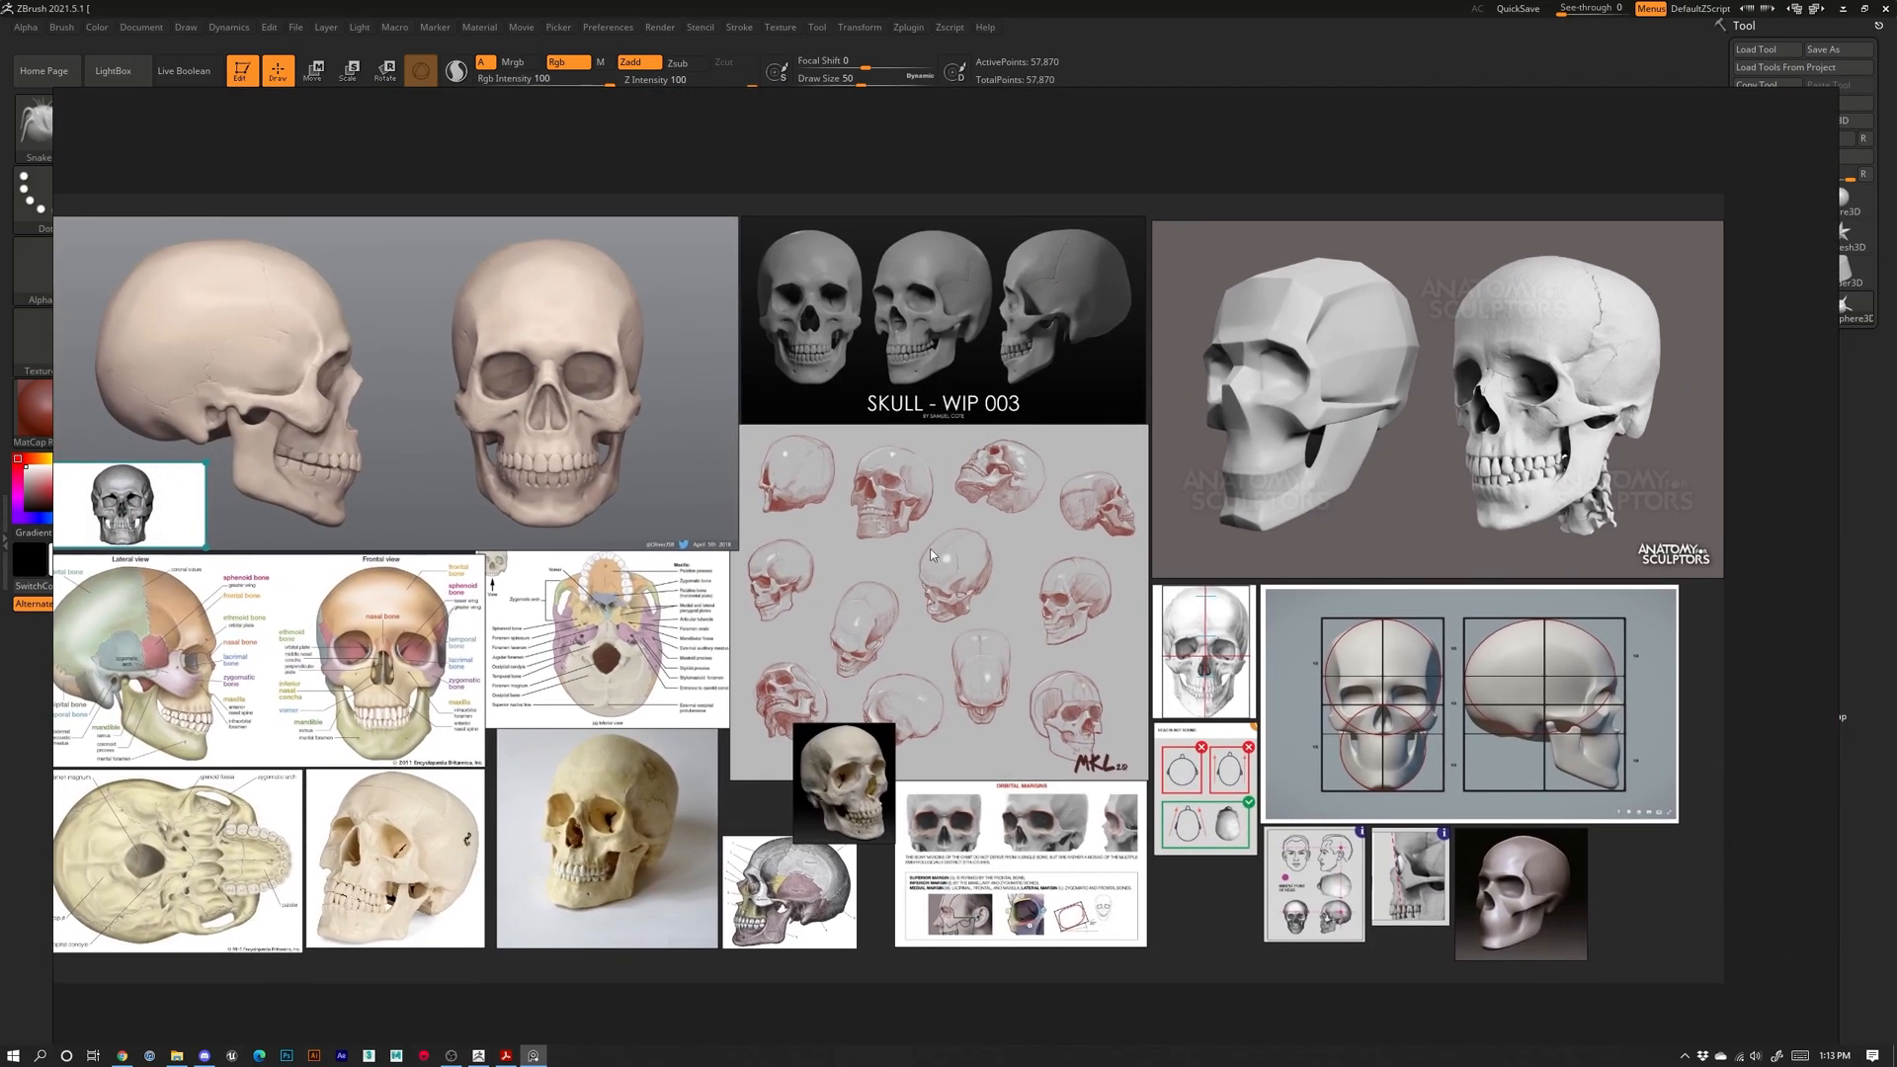
pyautogui.scroll(-4, 928, 555)
pyautogui.scroll(3, 931, 552)
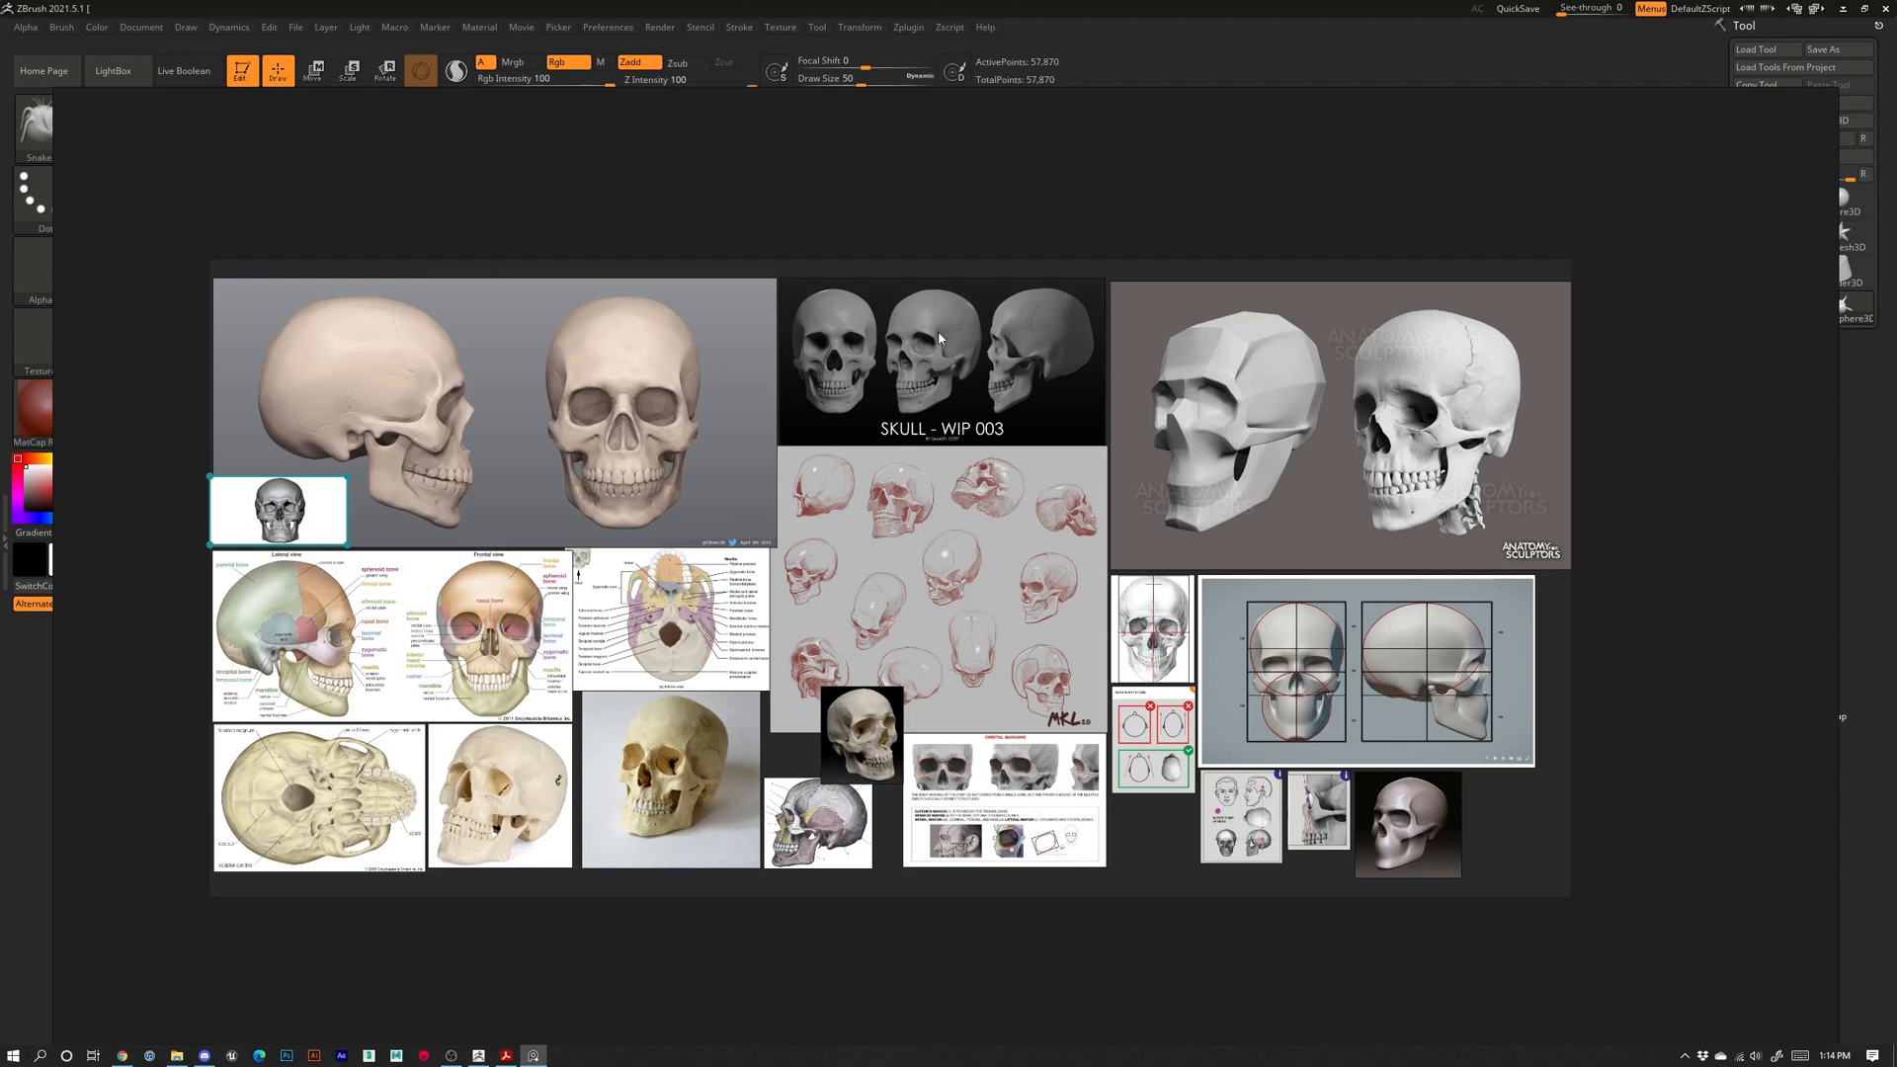
pyautogui.scroll(-3, 821, 485)
pyautogui.scroll(3, 823, 491)
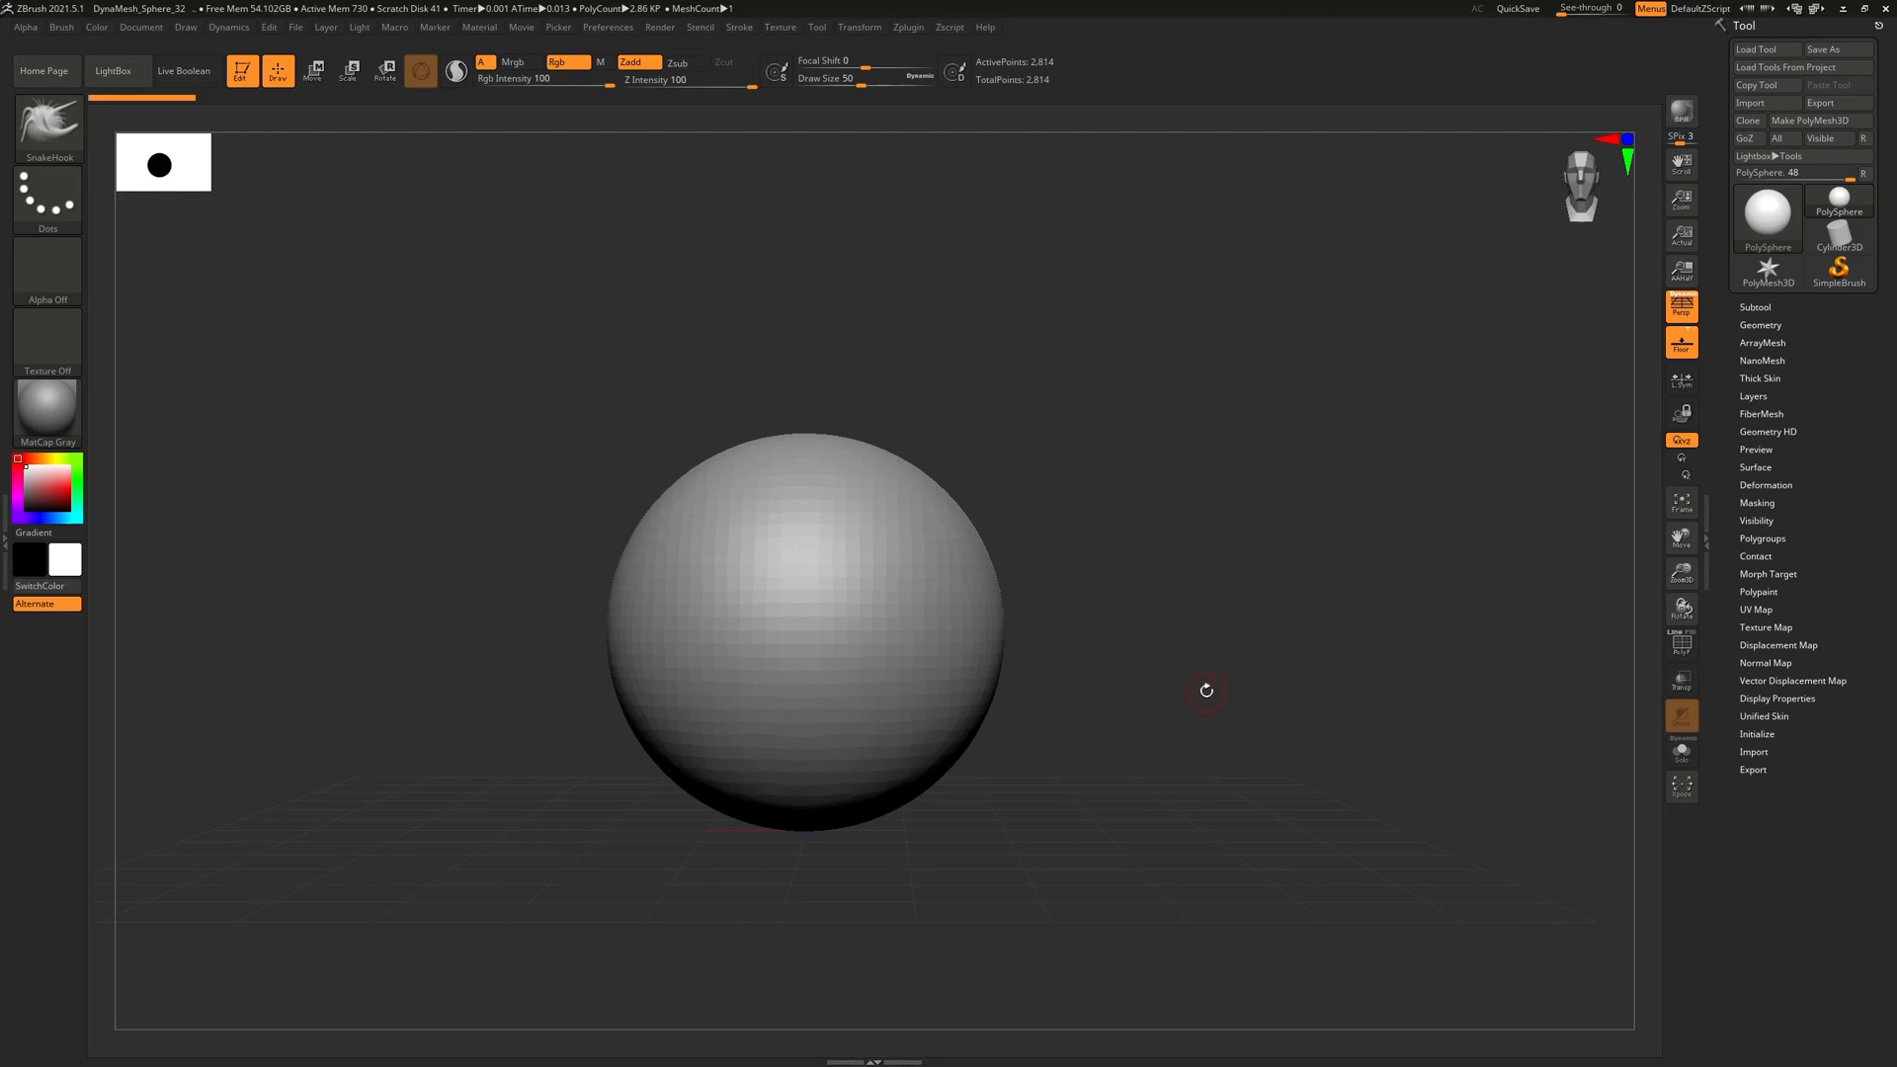
# Pan the DynaMesh sphere to the viewport centre and close the skull reference photo
pyautogui.keyDown('alt'); pyautogui.moveTo(1092, 614); pyautogui.dragTo(1154, 573); pyautogui.keyUp('alt')
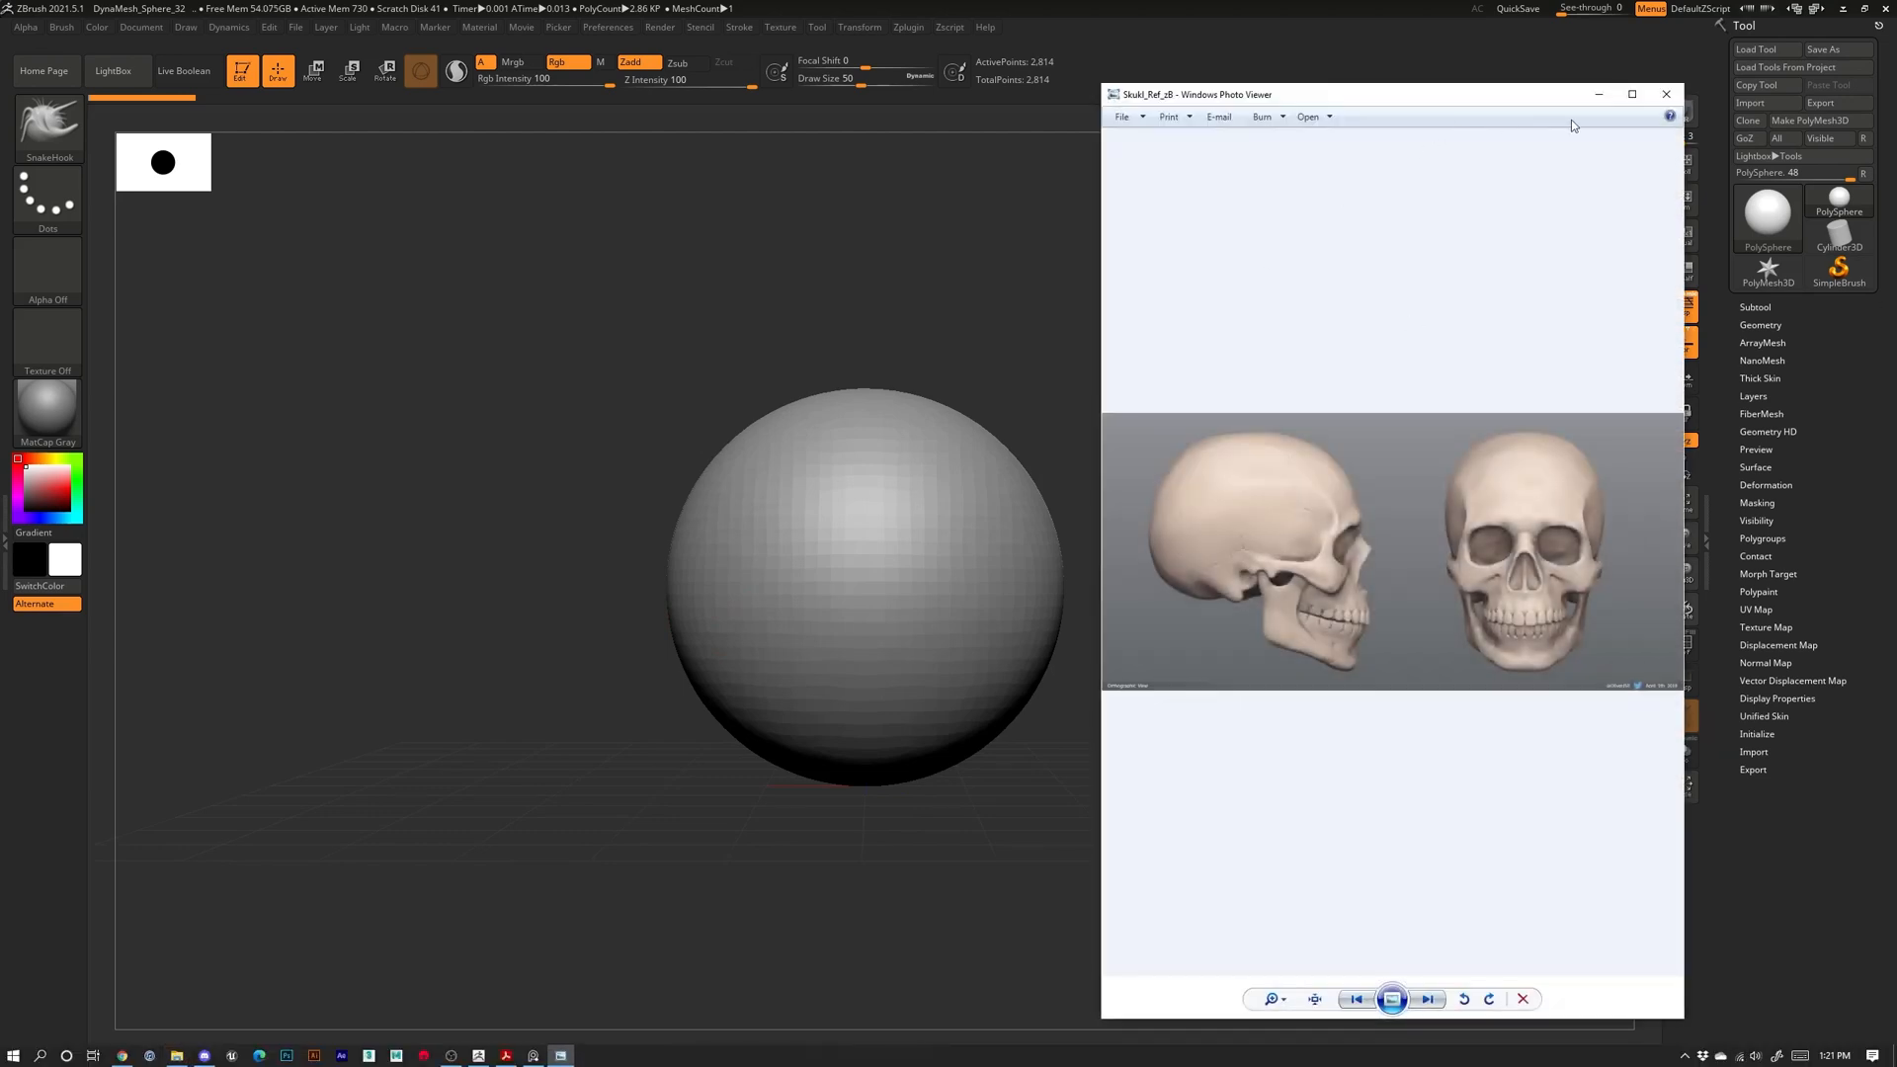
pyautogui.click(1676, 99)
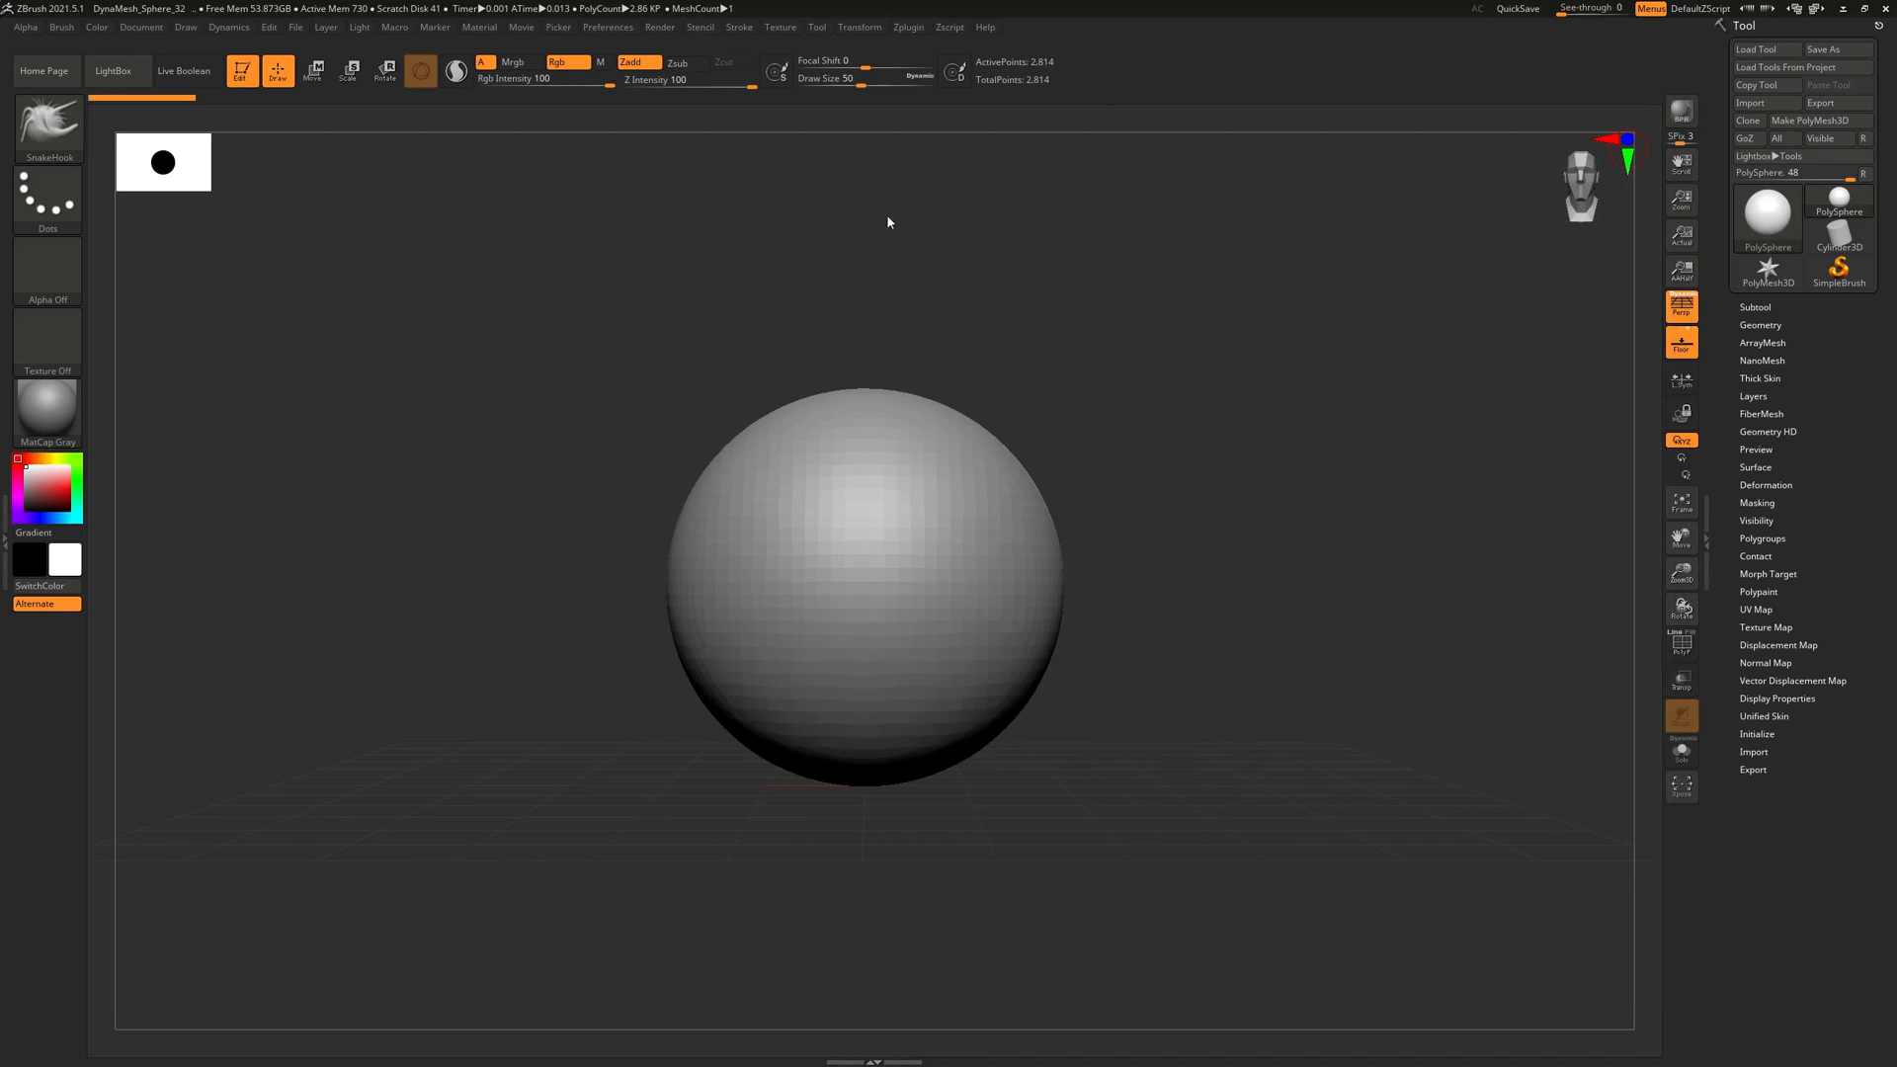
# Select the Standard brush and open the left tray showing the Brush palette
pyautogui.click(47, 124)
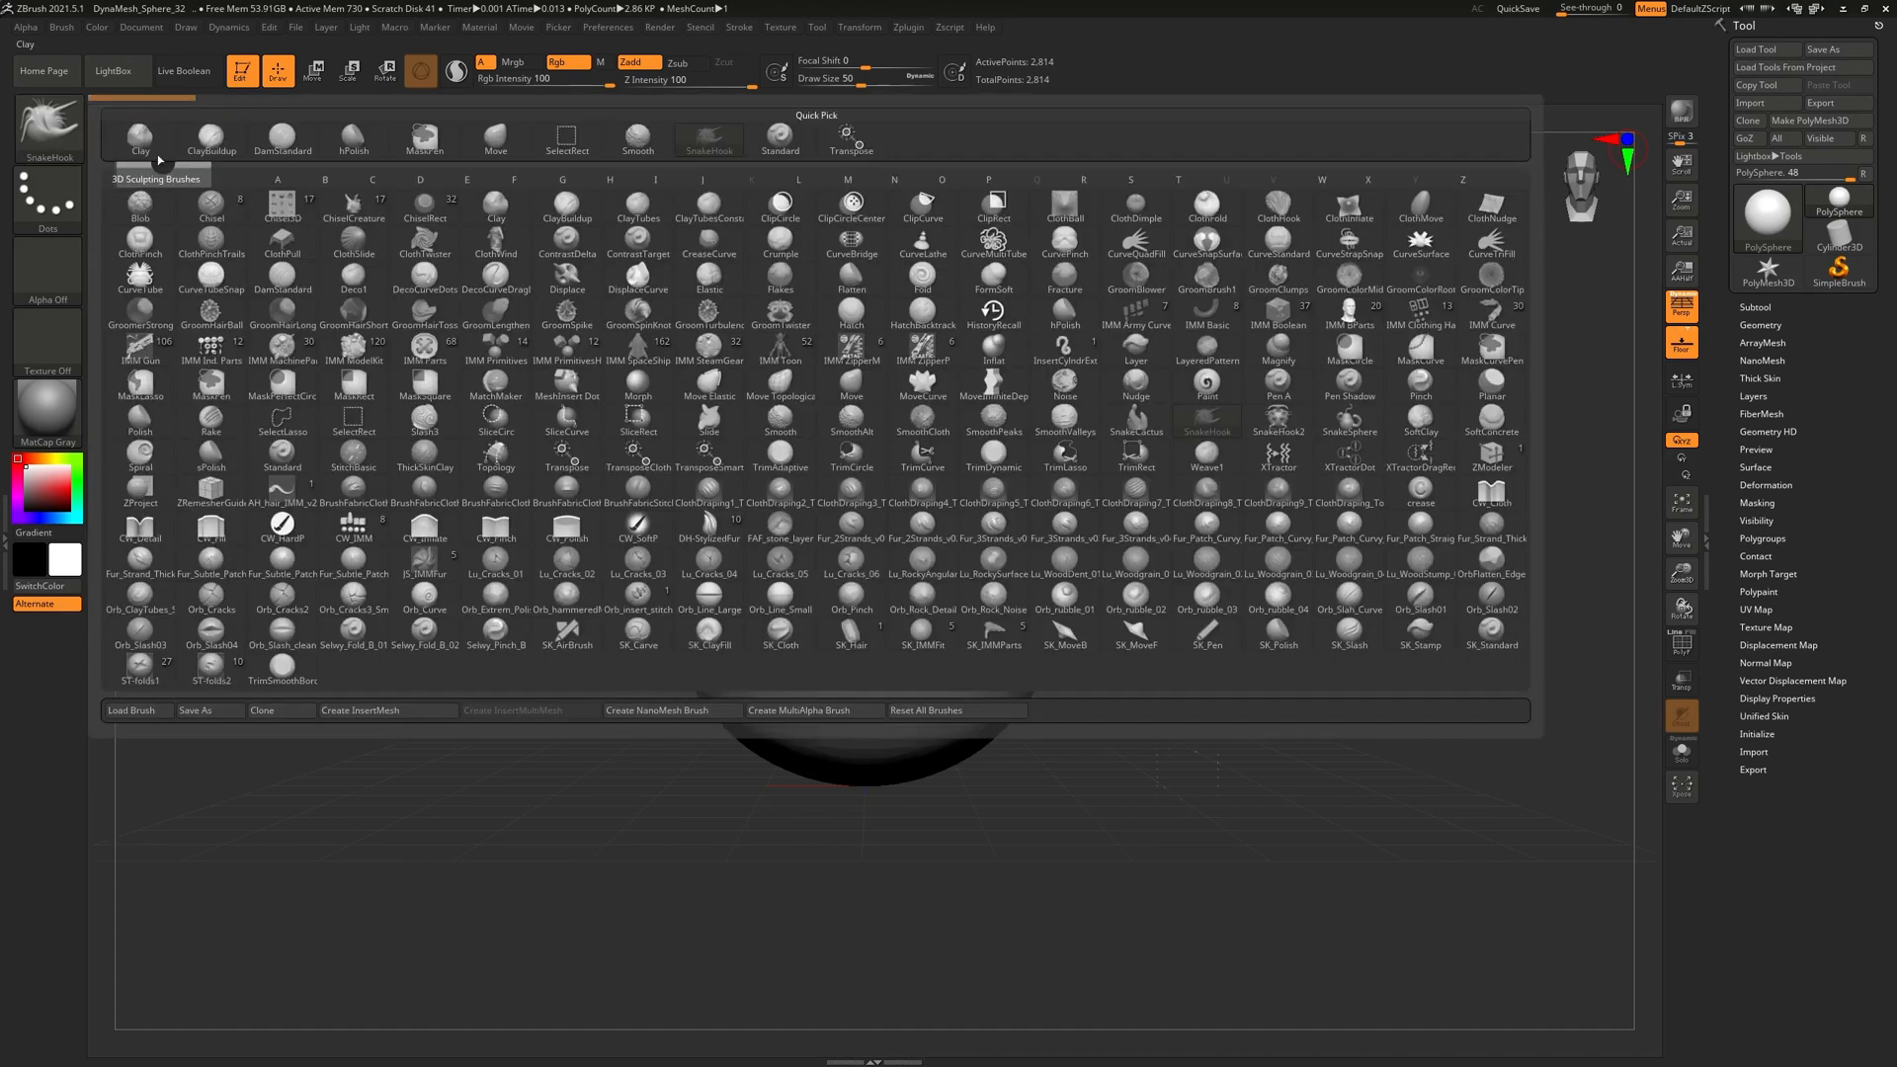
pyautogui.click(780, 138)
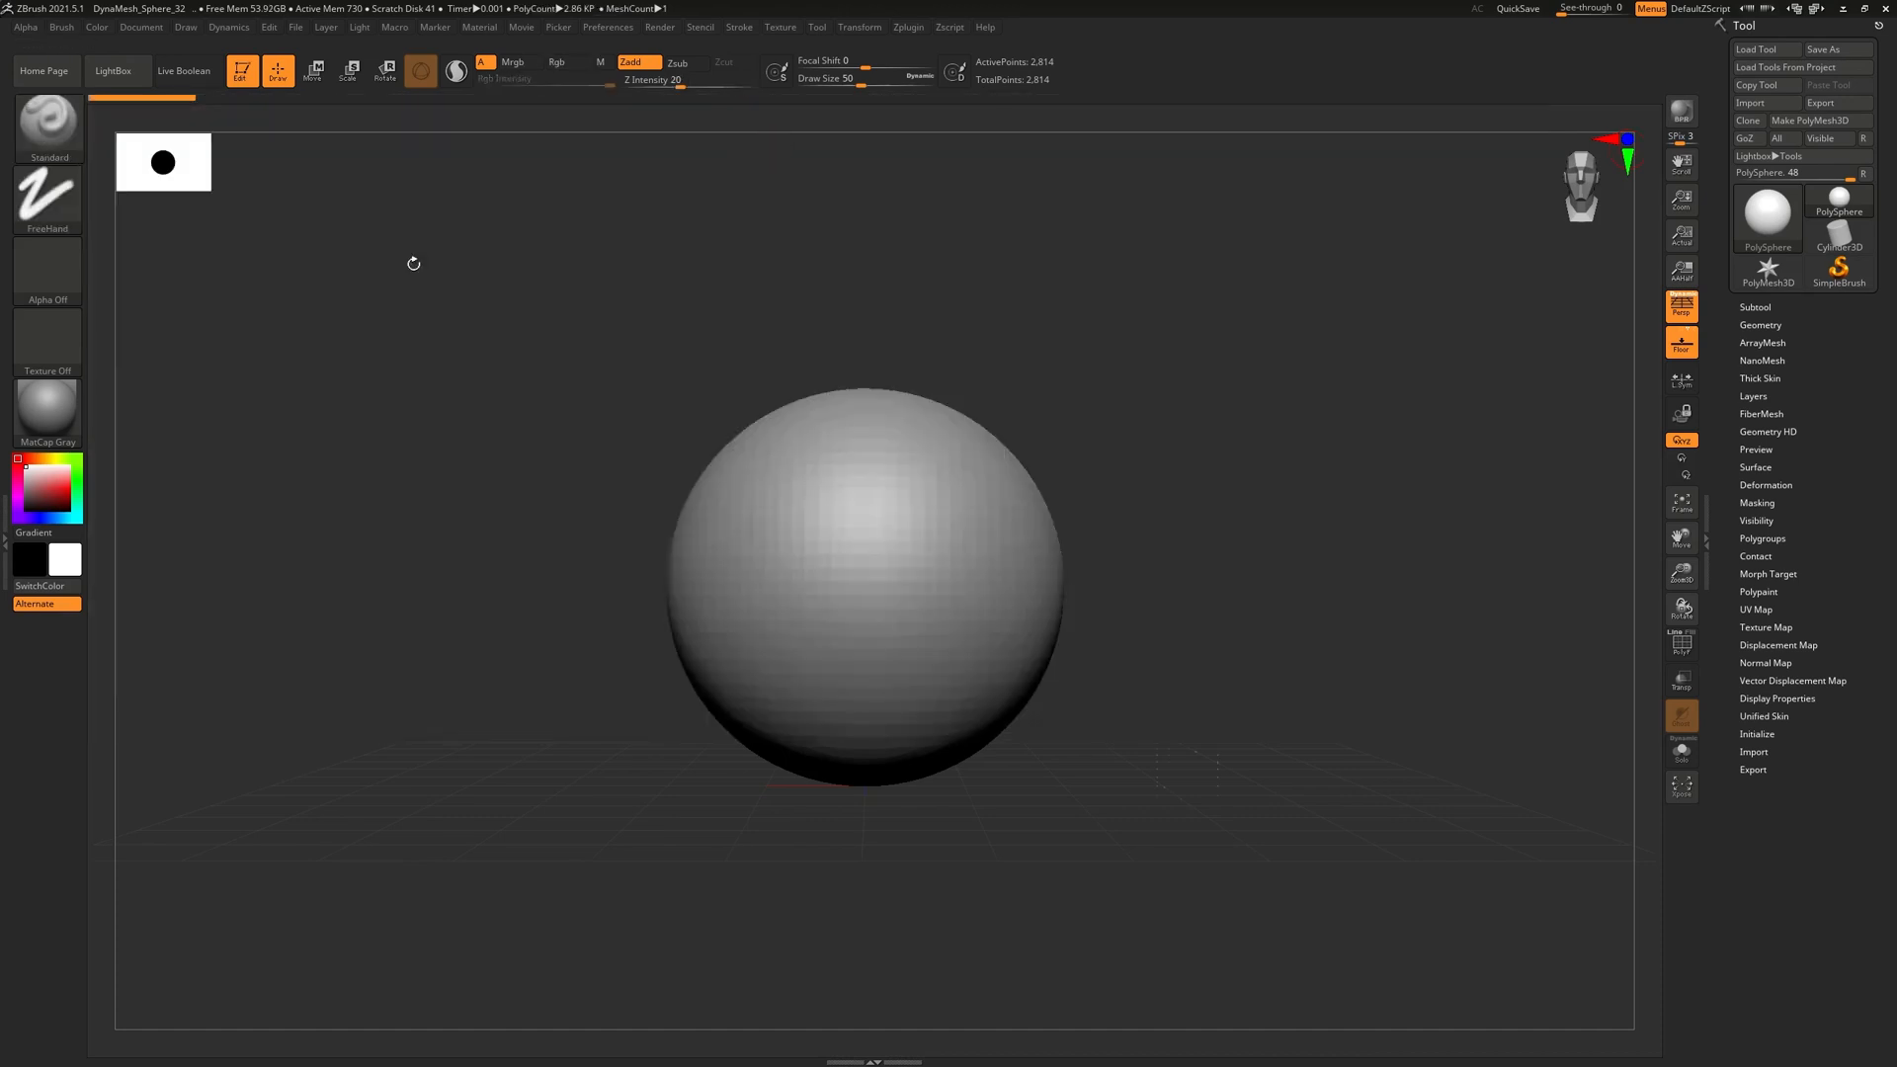
pyautogui.click(146, 30)
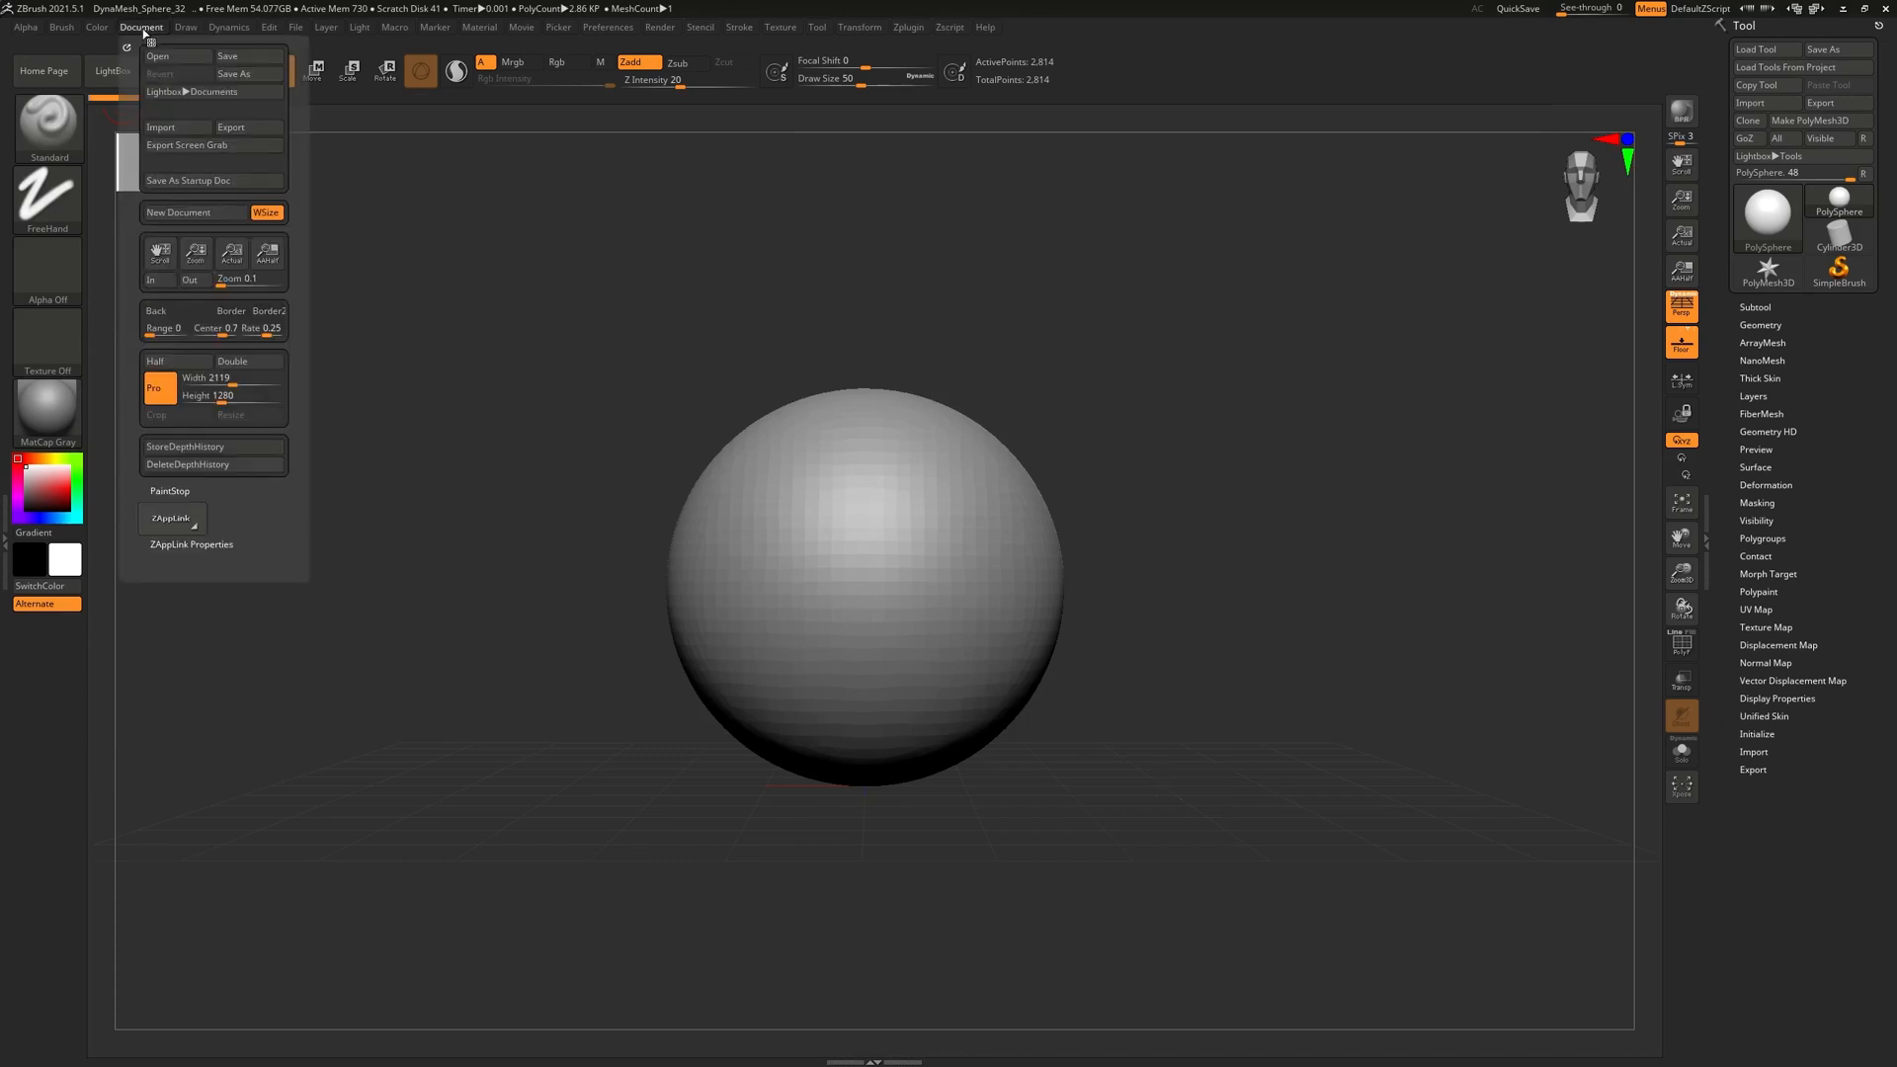
pyautogui.moveTo(187, 30)
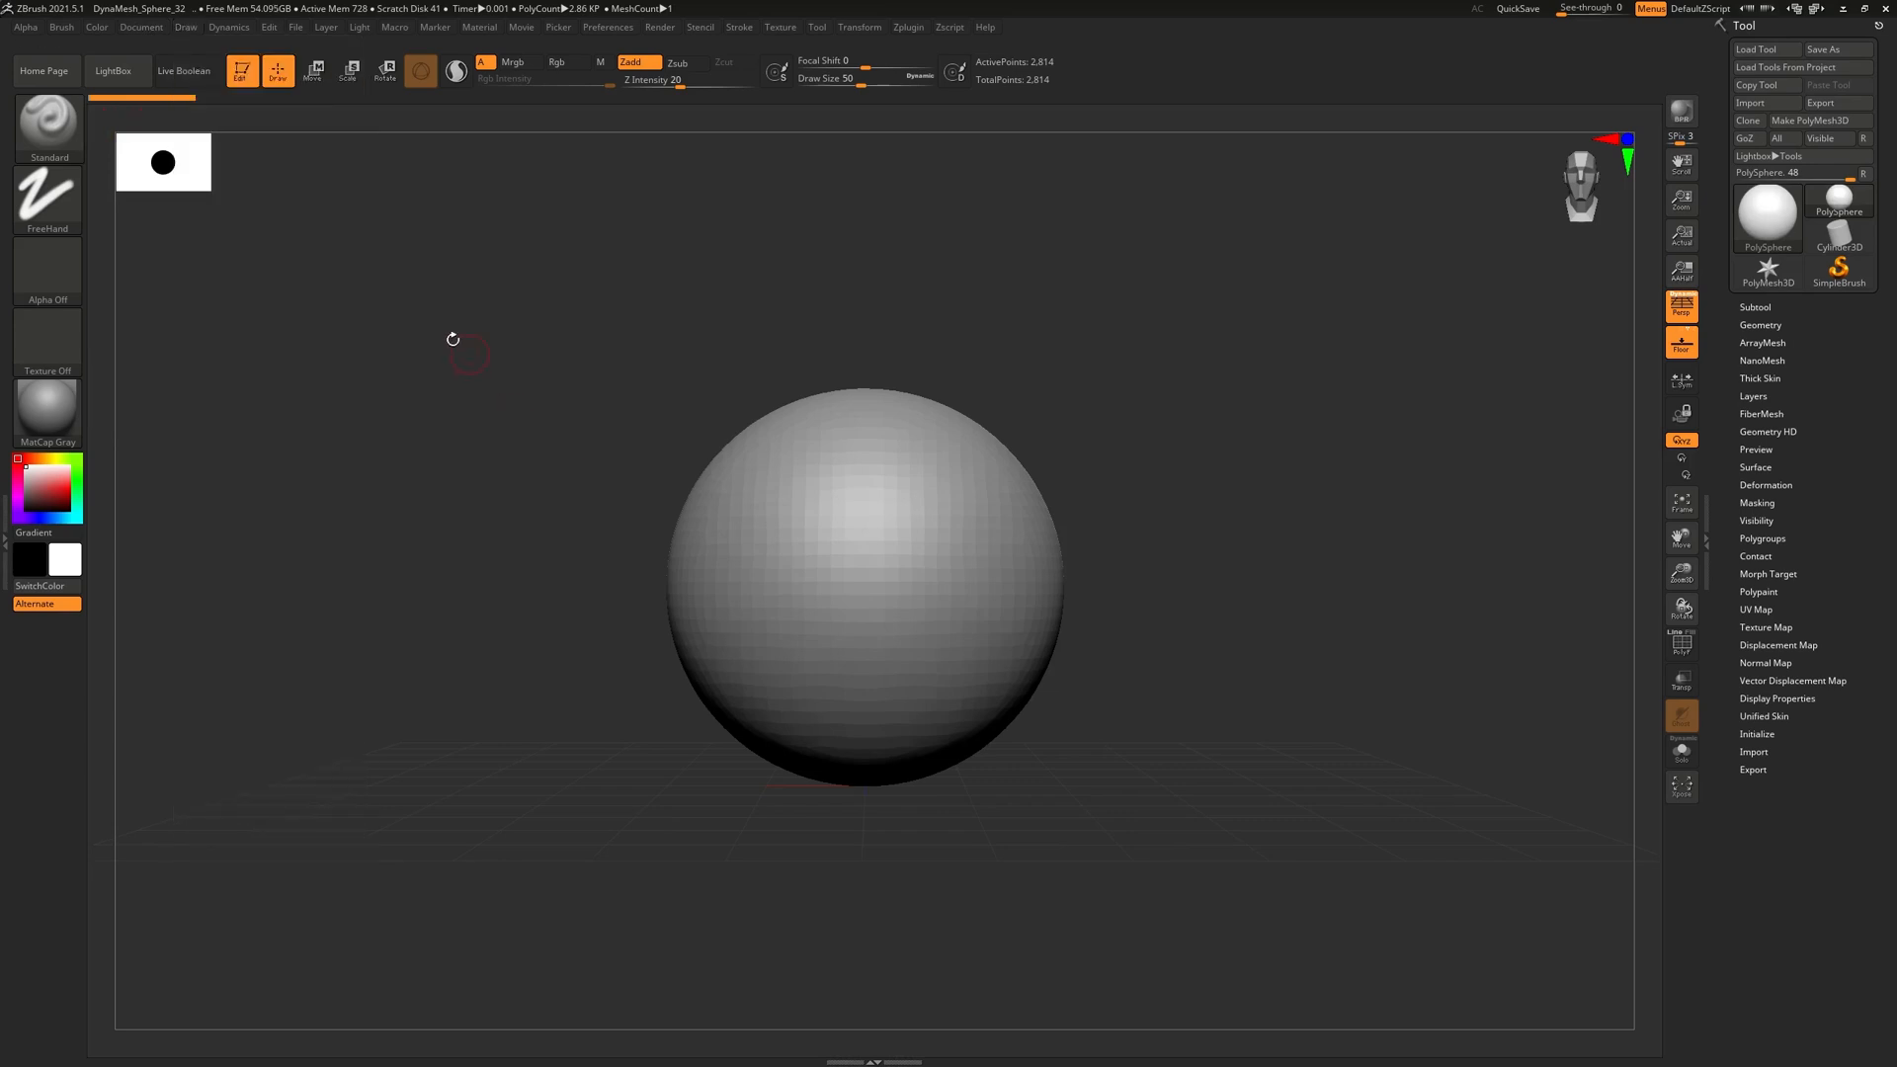
pyautogui.click(190, 33)
pyautogui.click(8, 553)
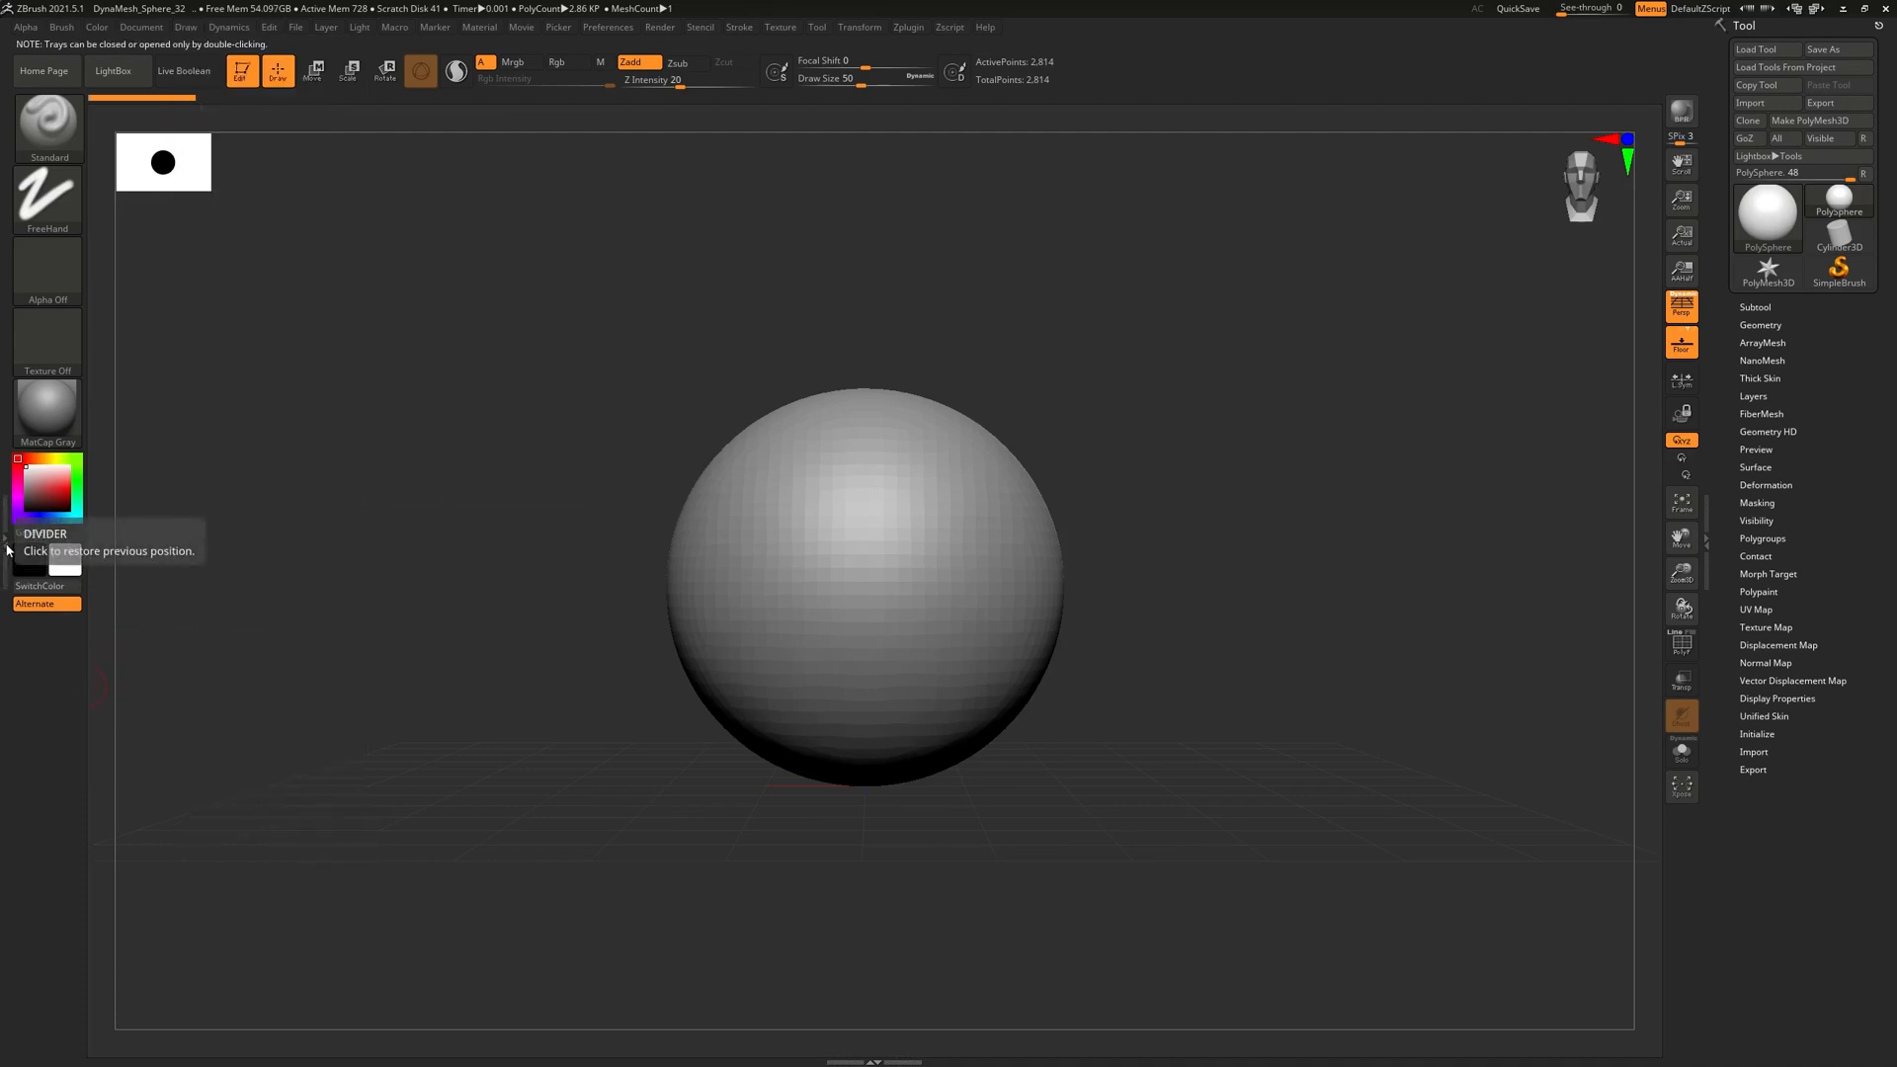
pyautogui.doubleClick(7, 549)
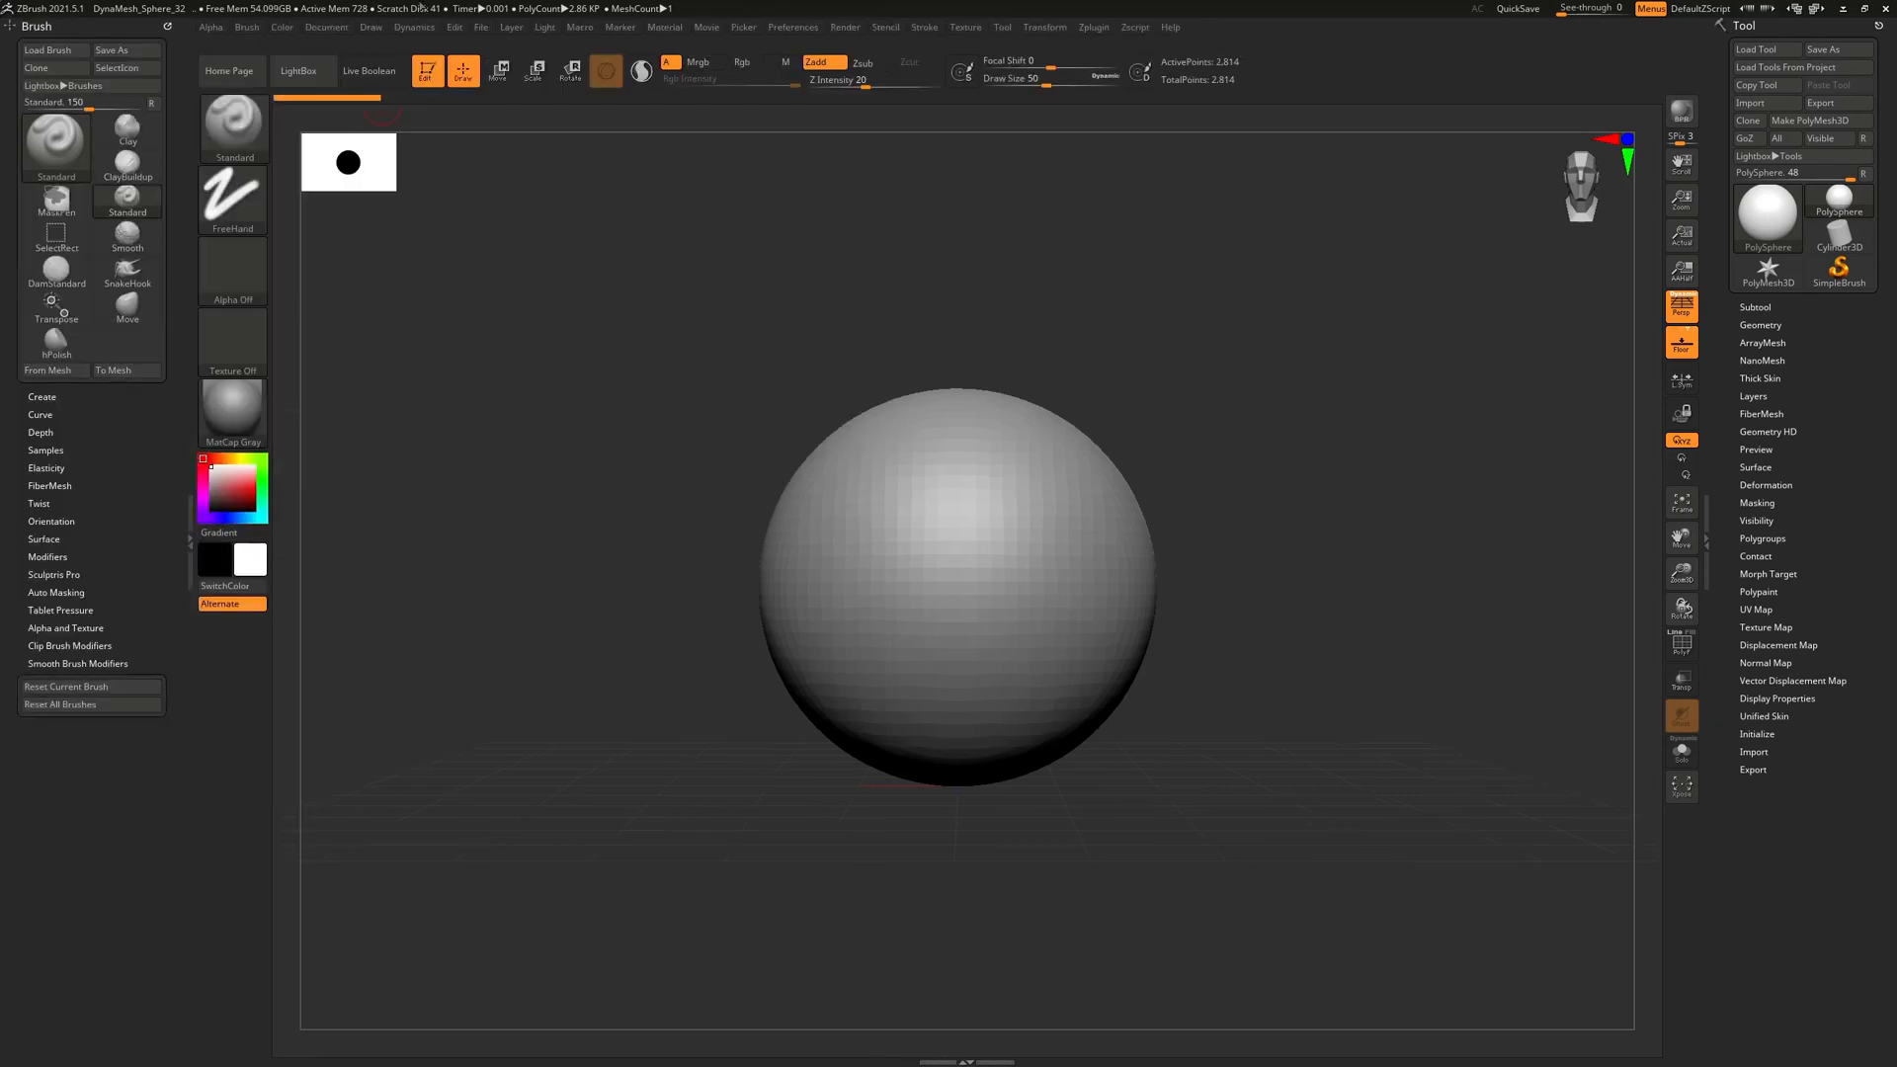
# Dock the Draw palette in the tray, collapse the Brush palette, then remove Draw again
pyautogui.click(380, 28)
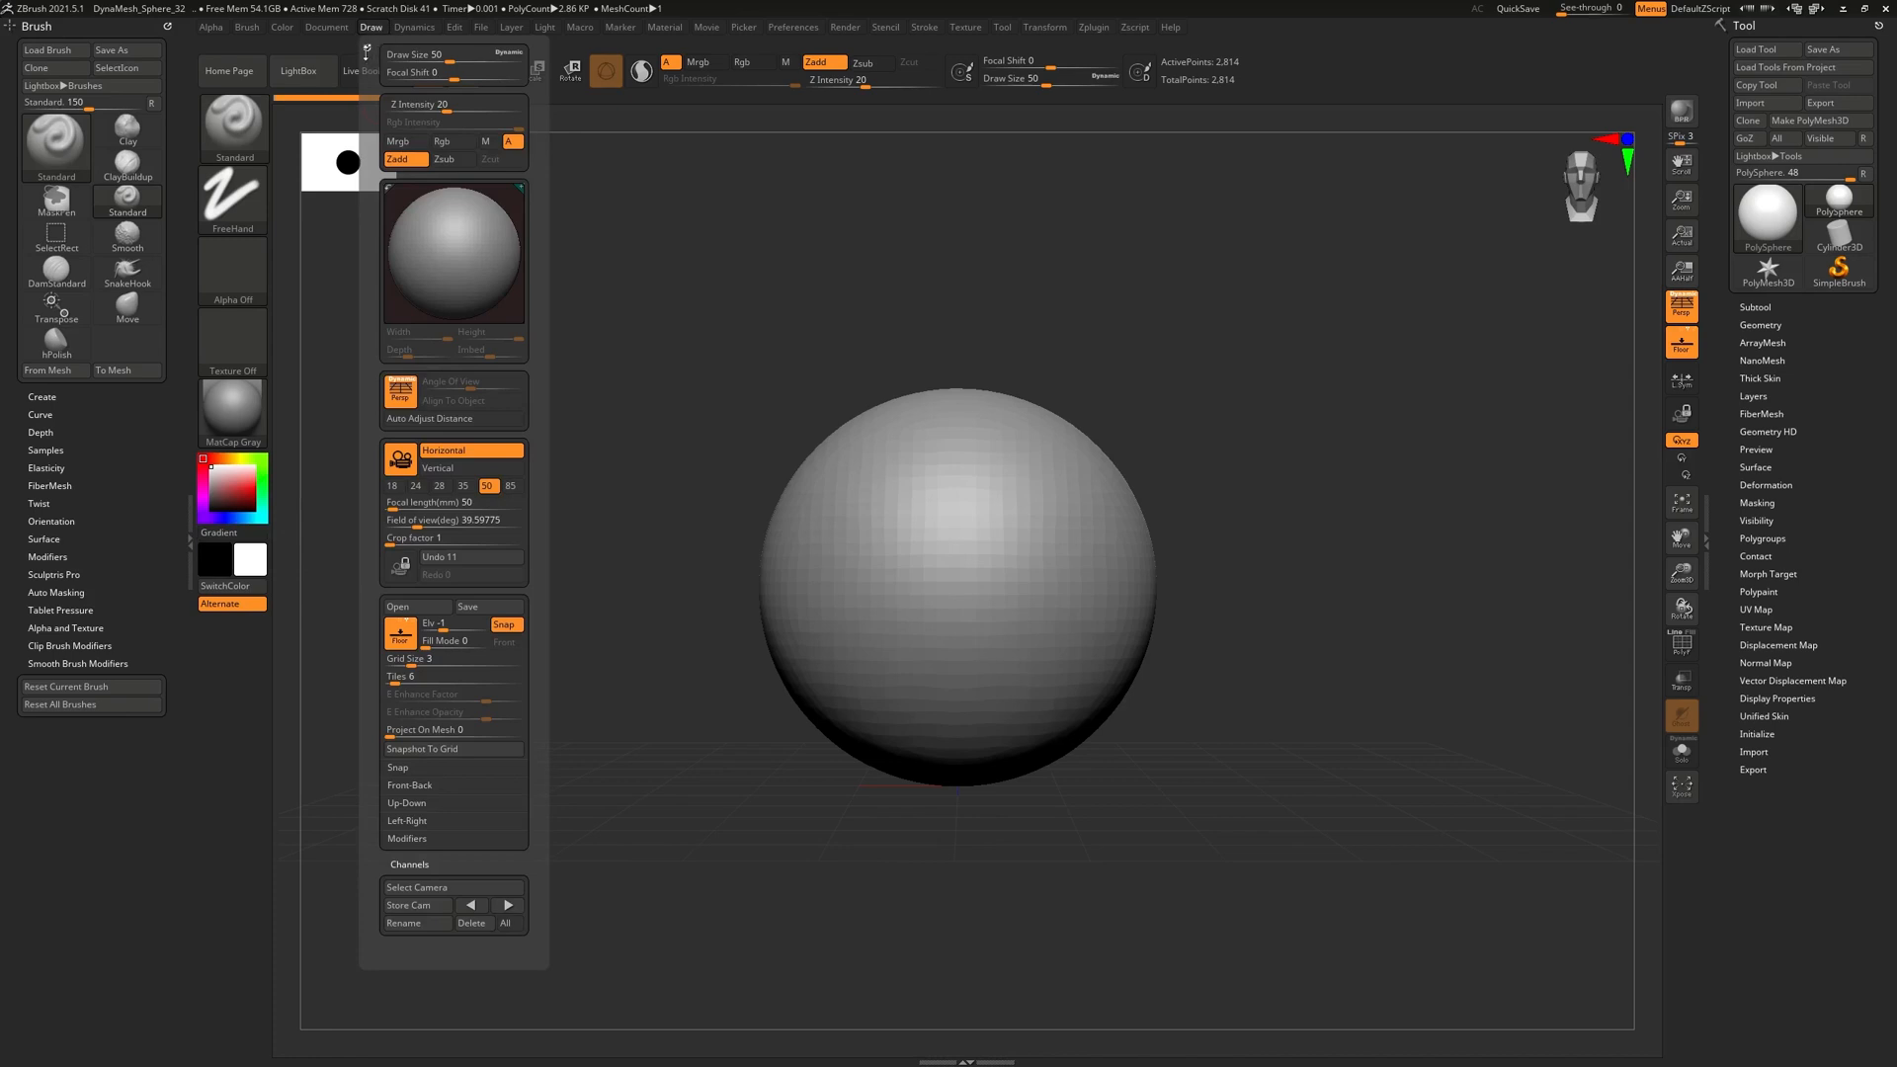
pyautogui.moveTo(366, 47)
pyautogui.mouseDown()
pyautogui.moveTo(202, 296)
pyautogui.moveTo(54, 775)
pyautogui.mouseUp()
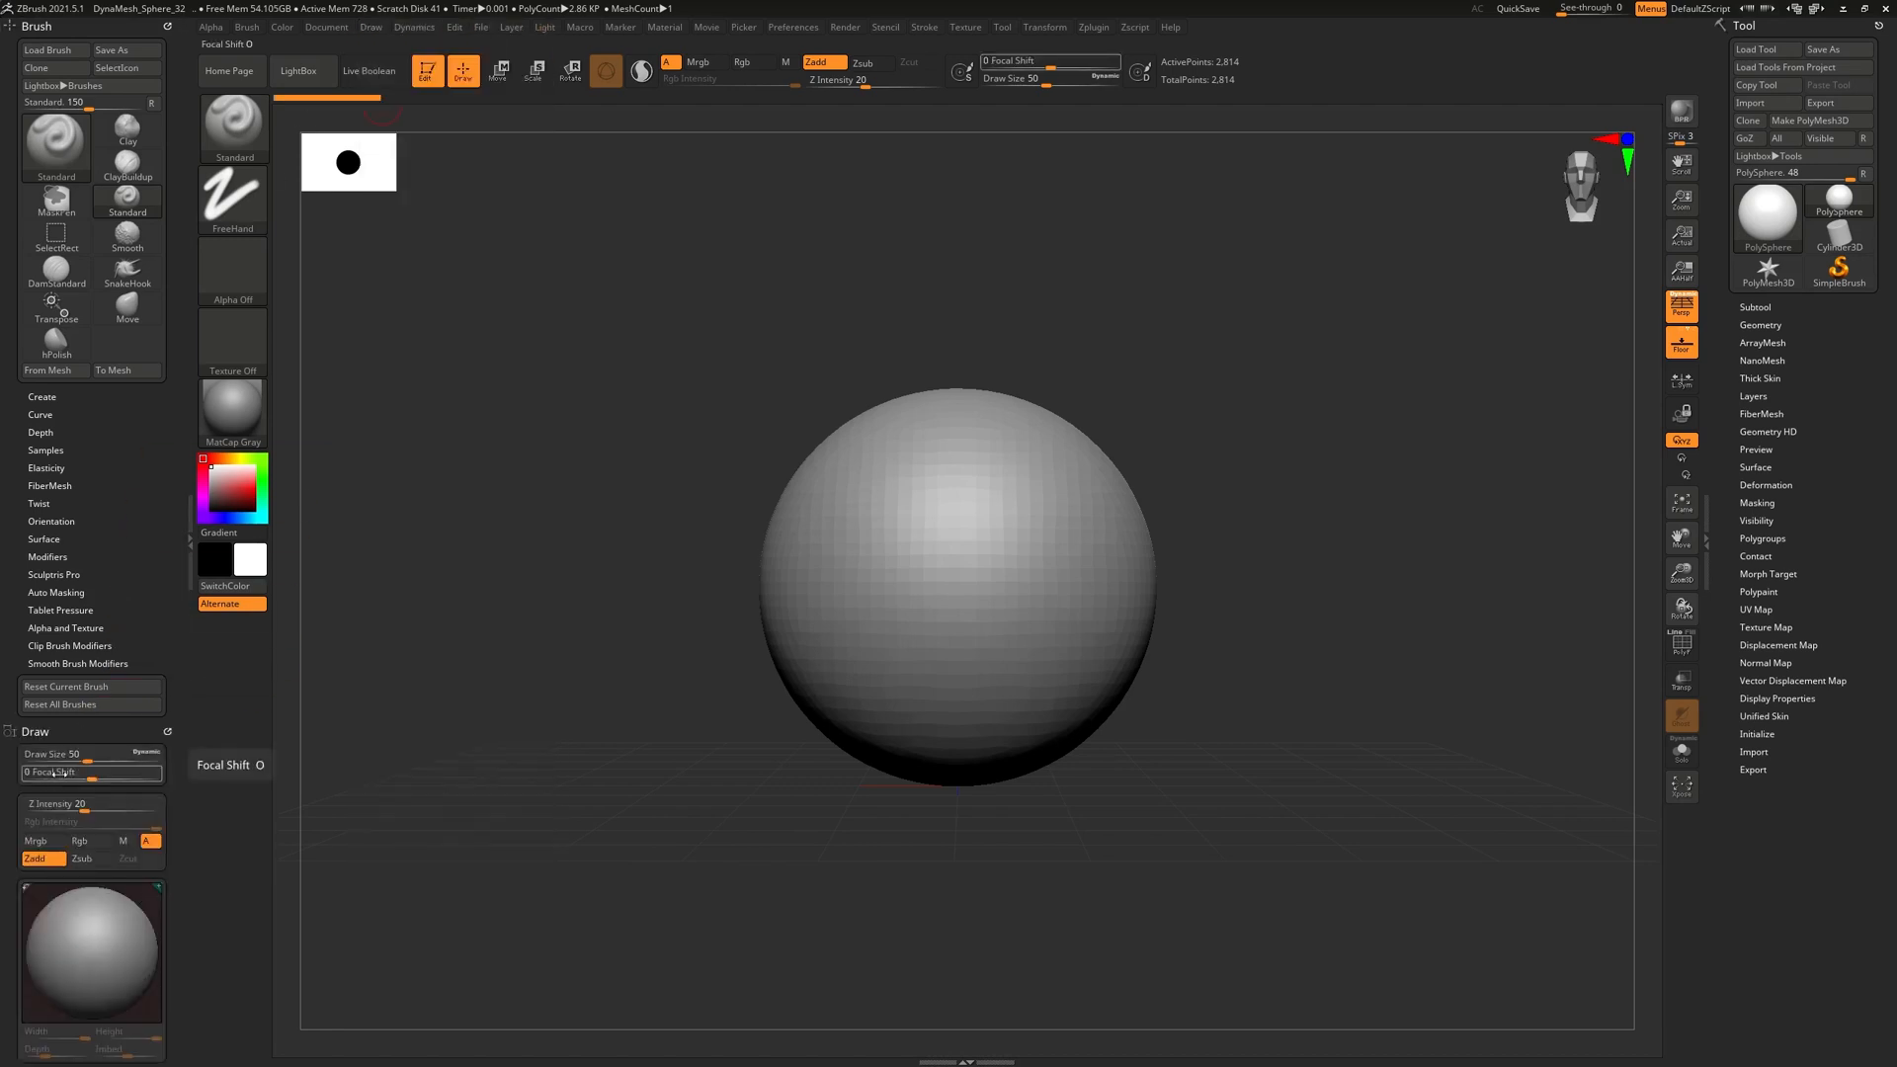
pyautogui.click(37, 26)
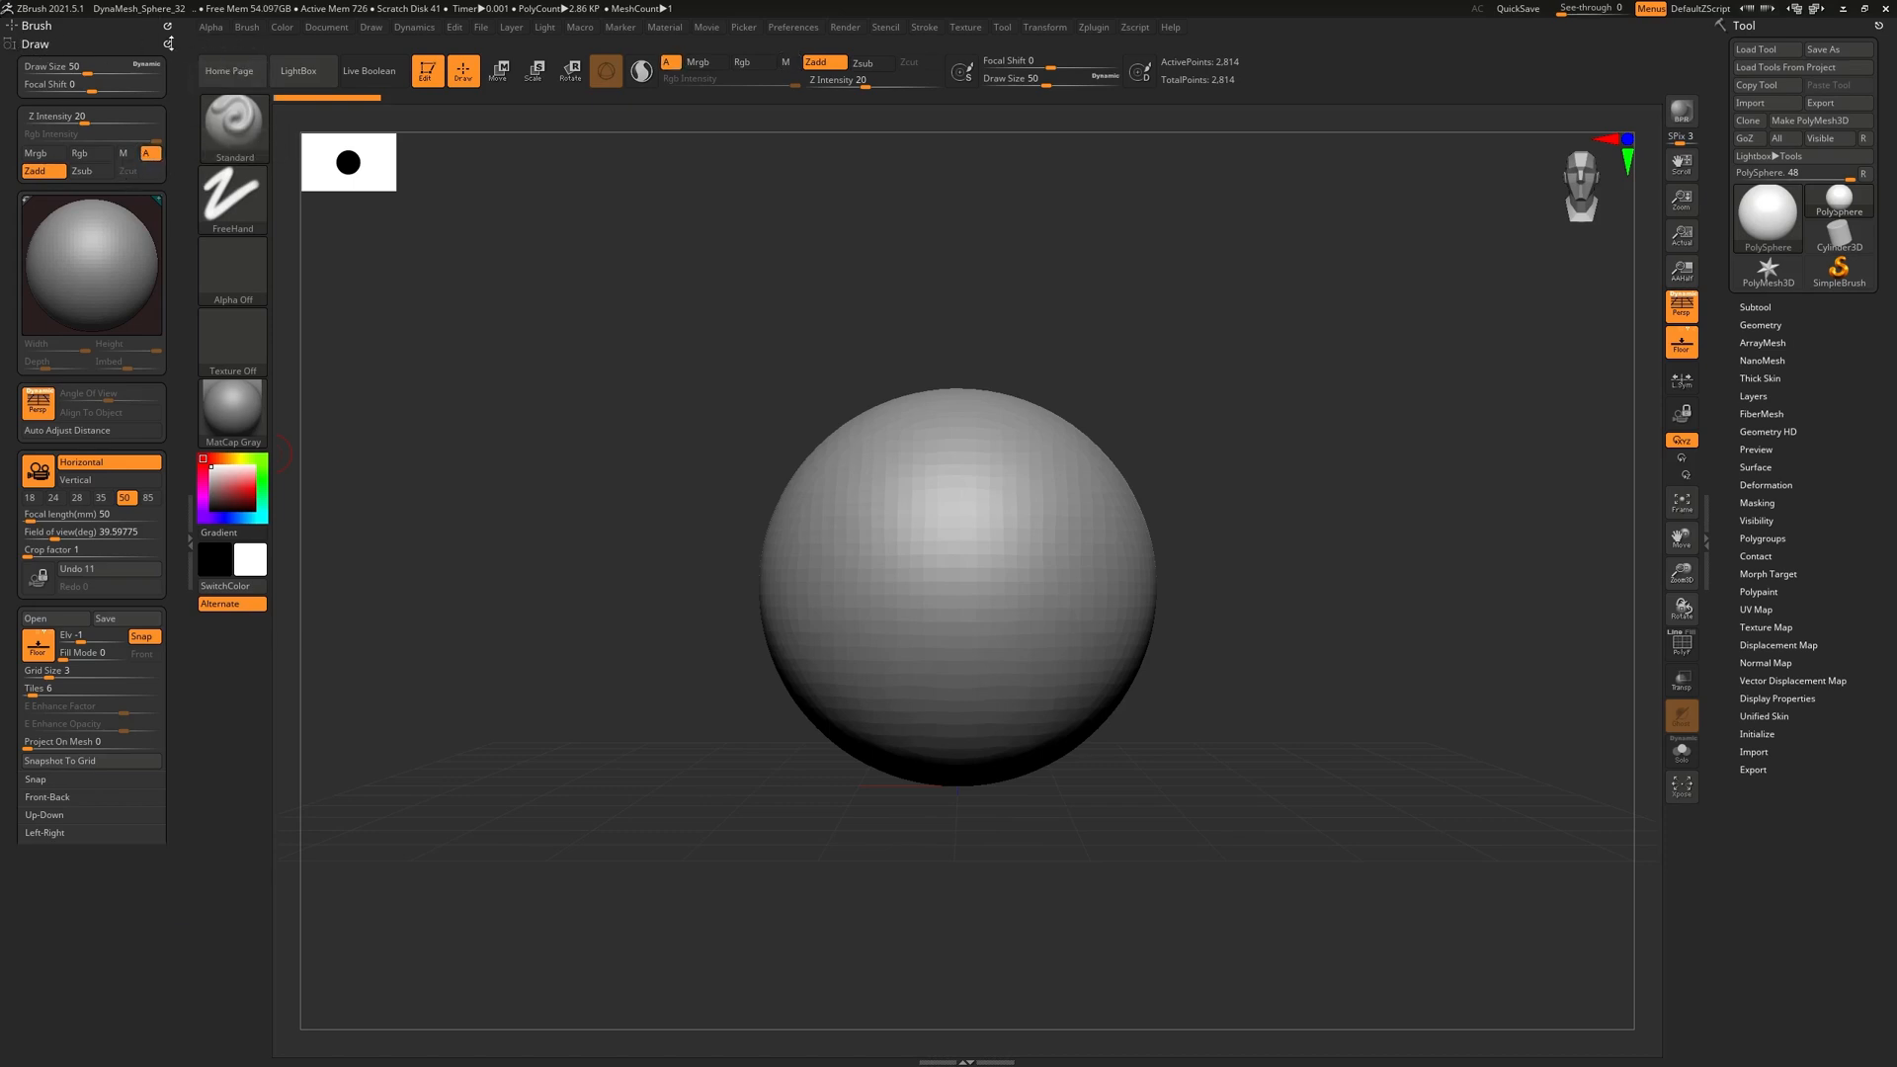
pyautogui.click(167, 43)
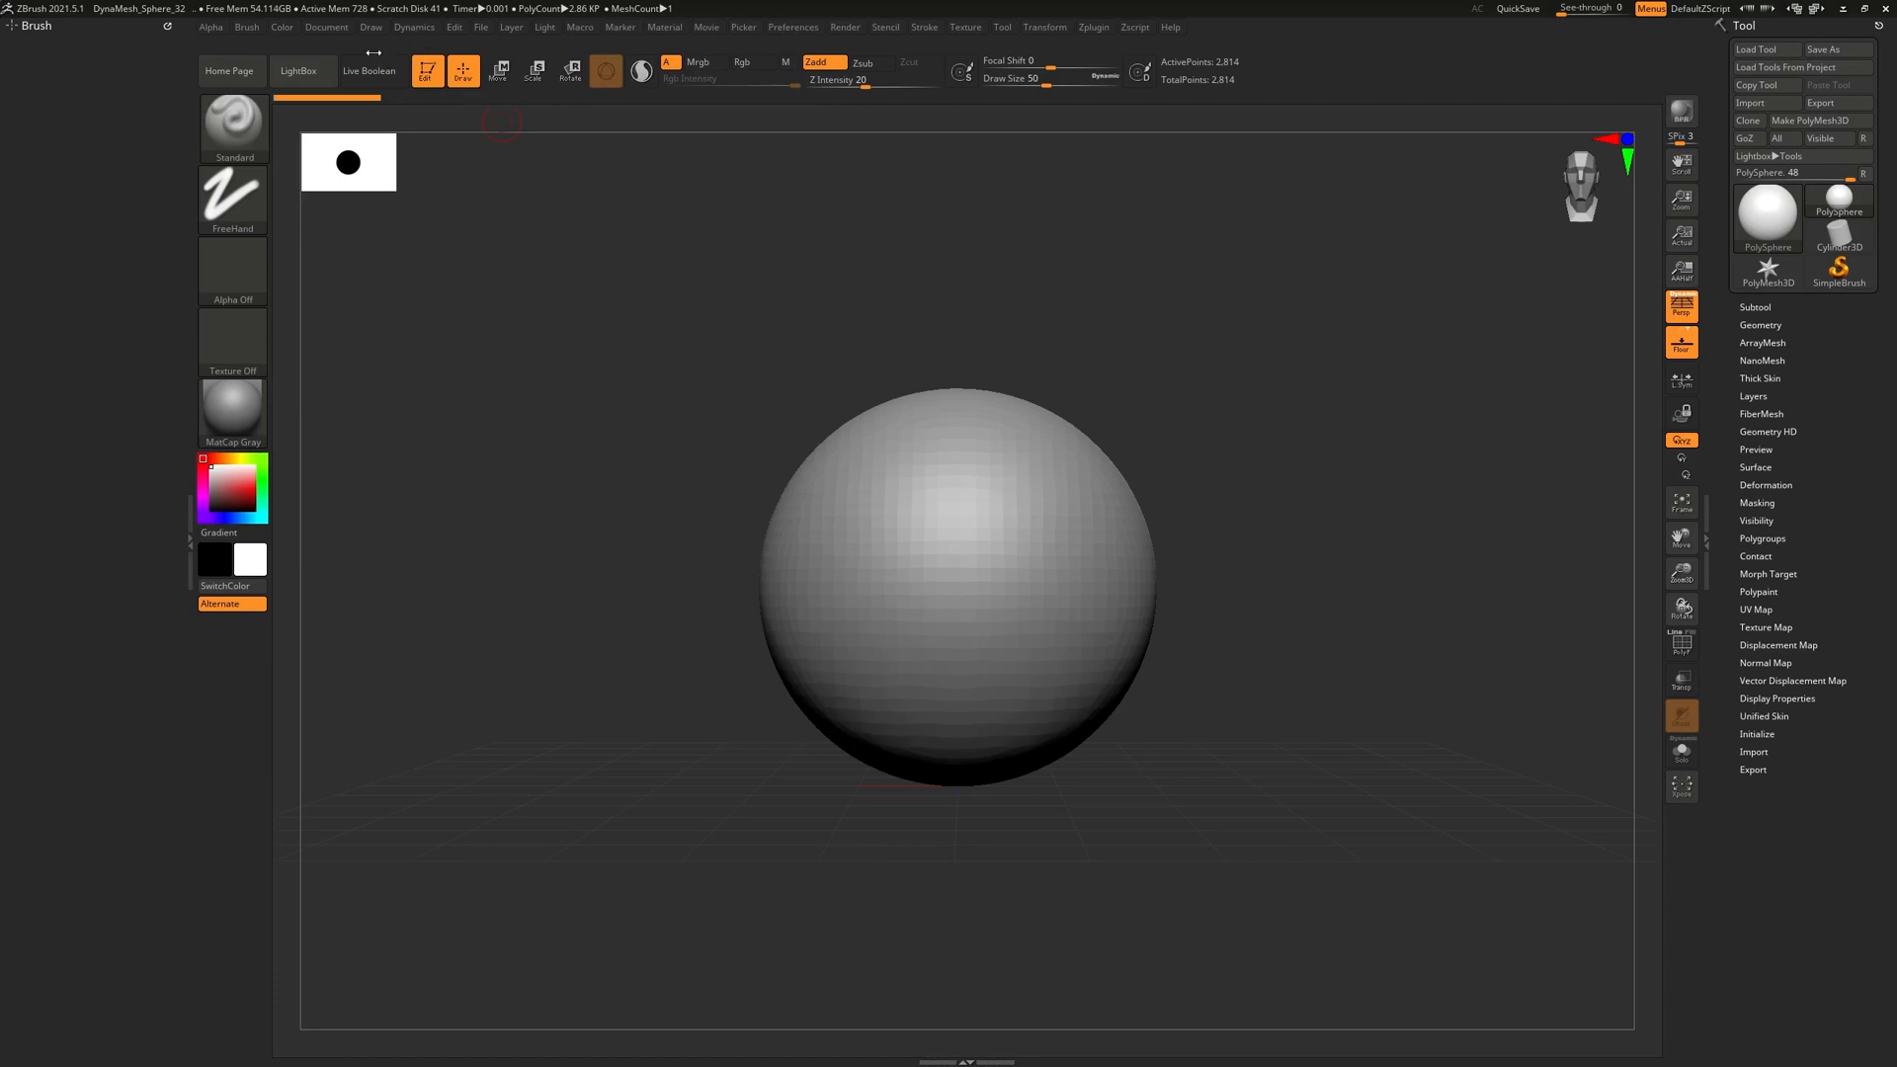
# Toggle the left tray closed and open, and dock the Draw palette back into it
pyautogui.click(187, 546)
pyautogui.doubleClick(187, 545)
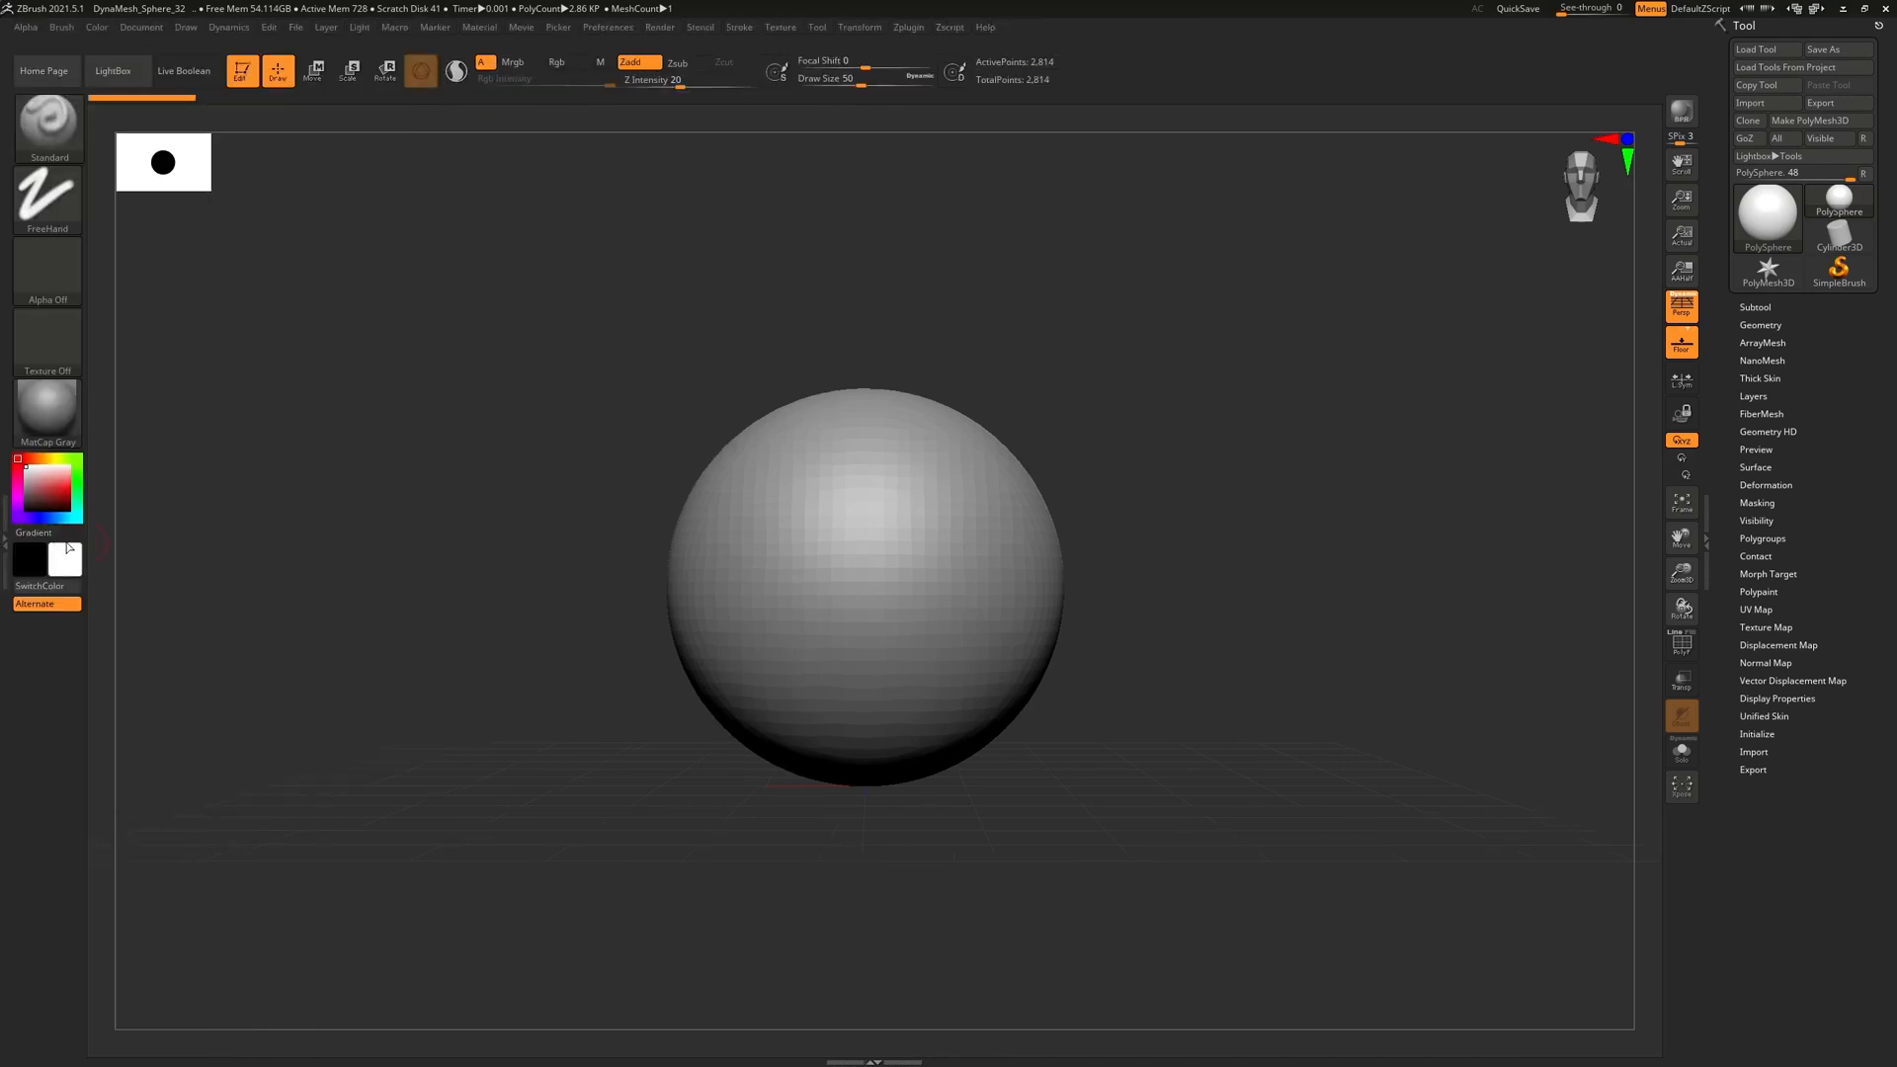
pyautogui.doubleClick(8, 549)
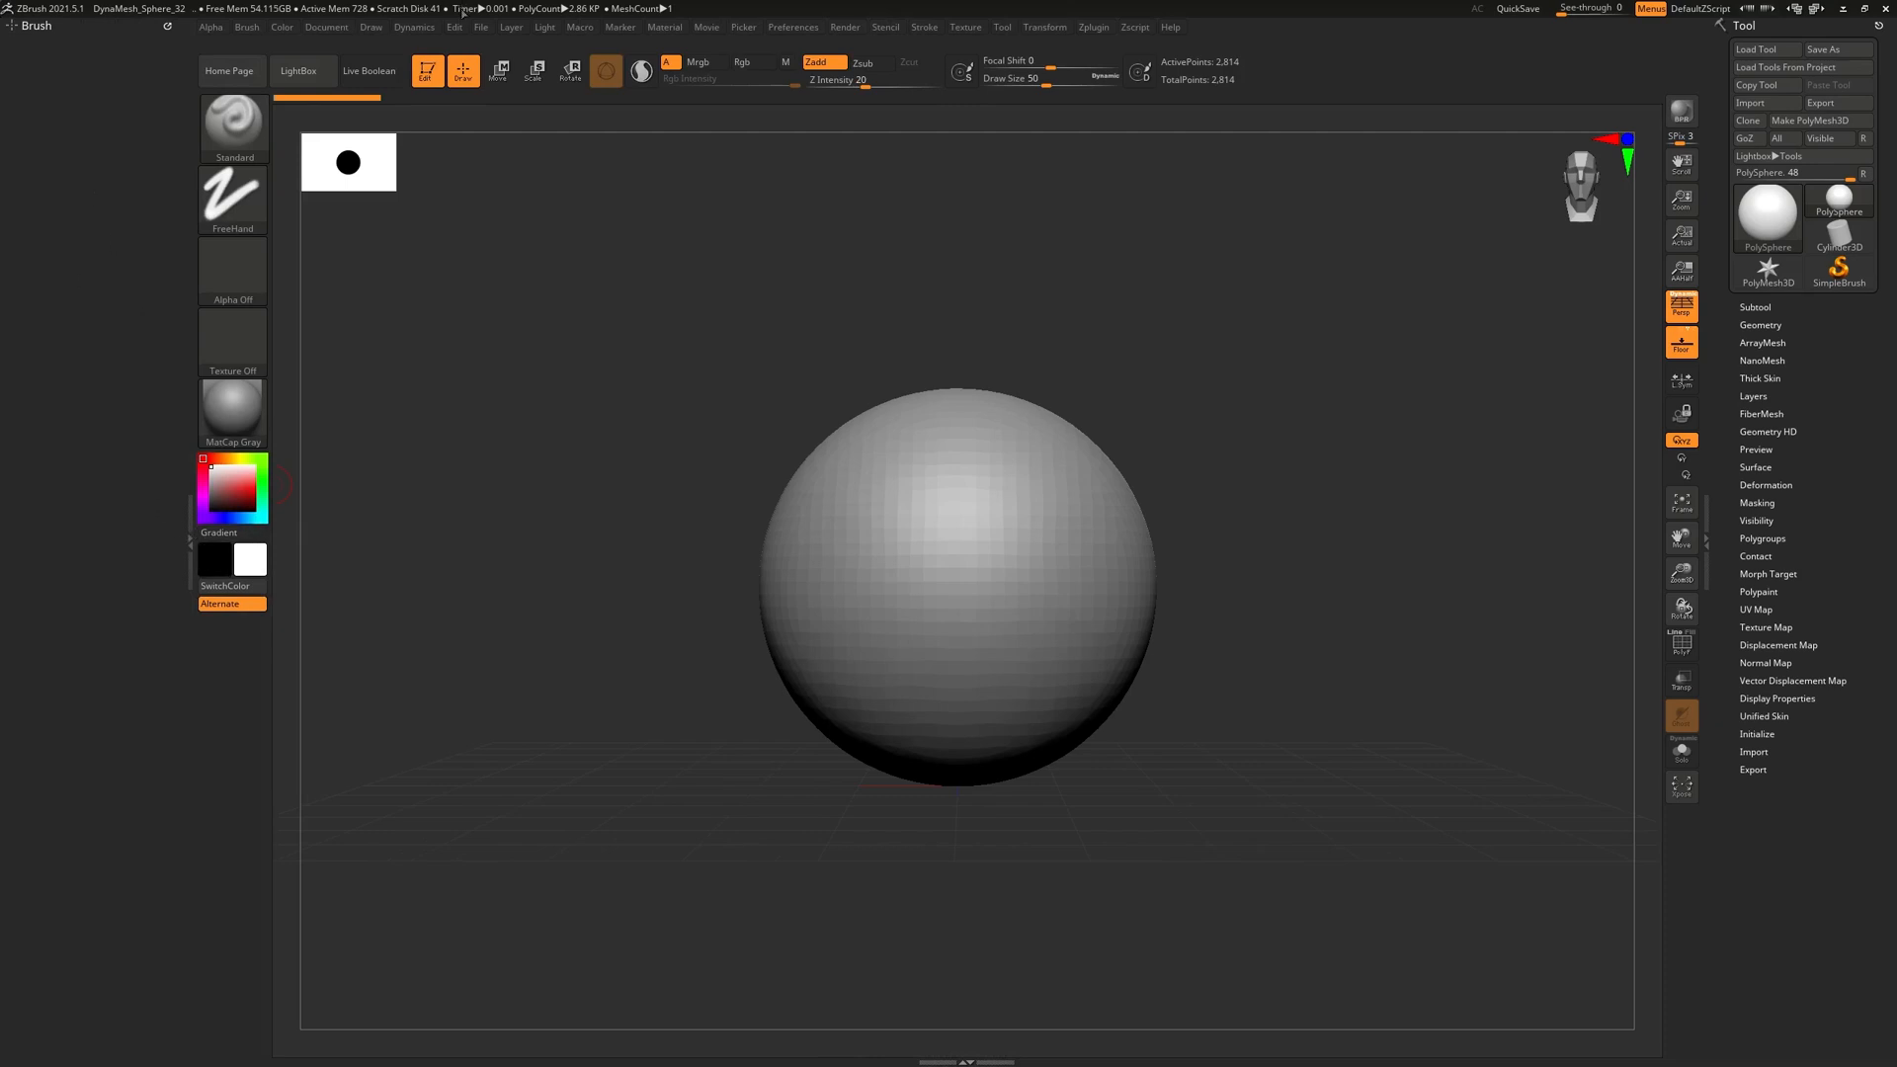
pyautogui.click(326, 28)
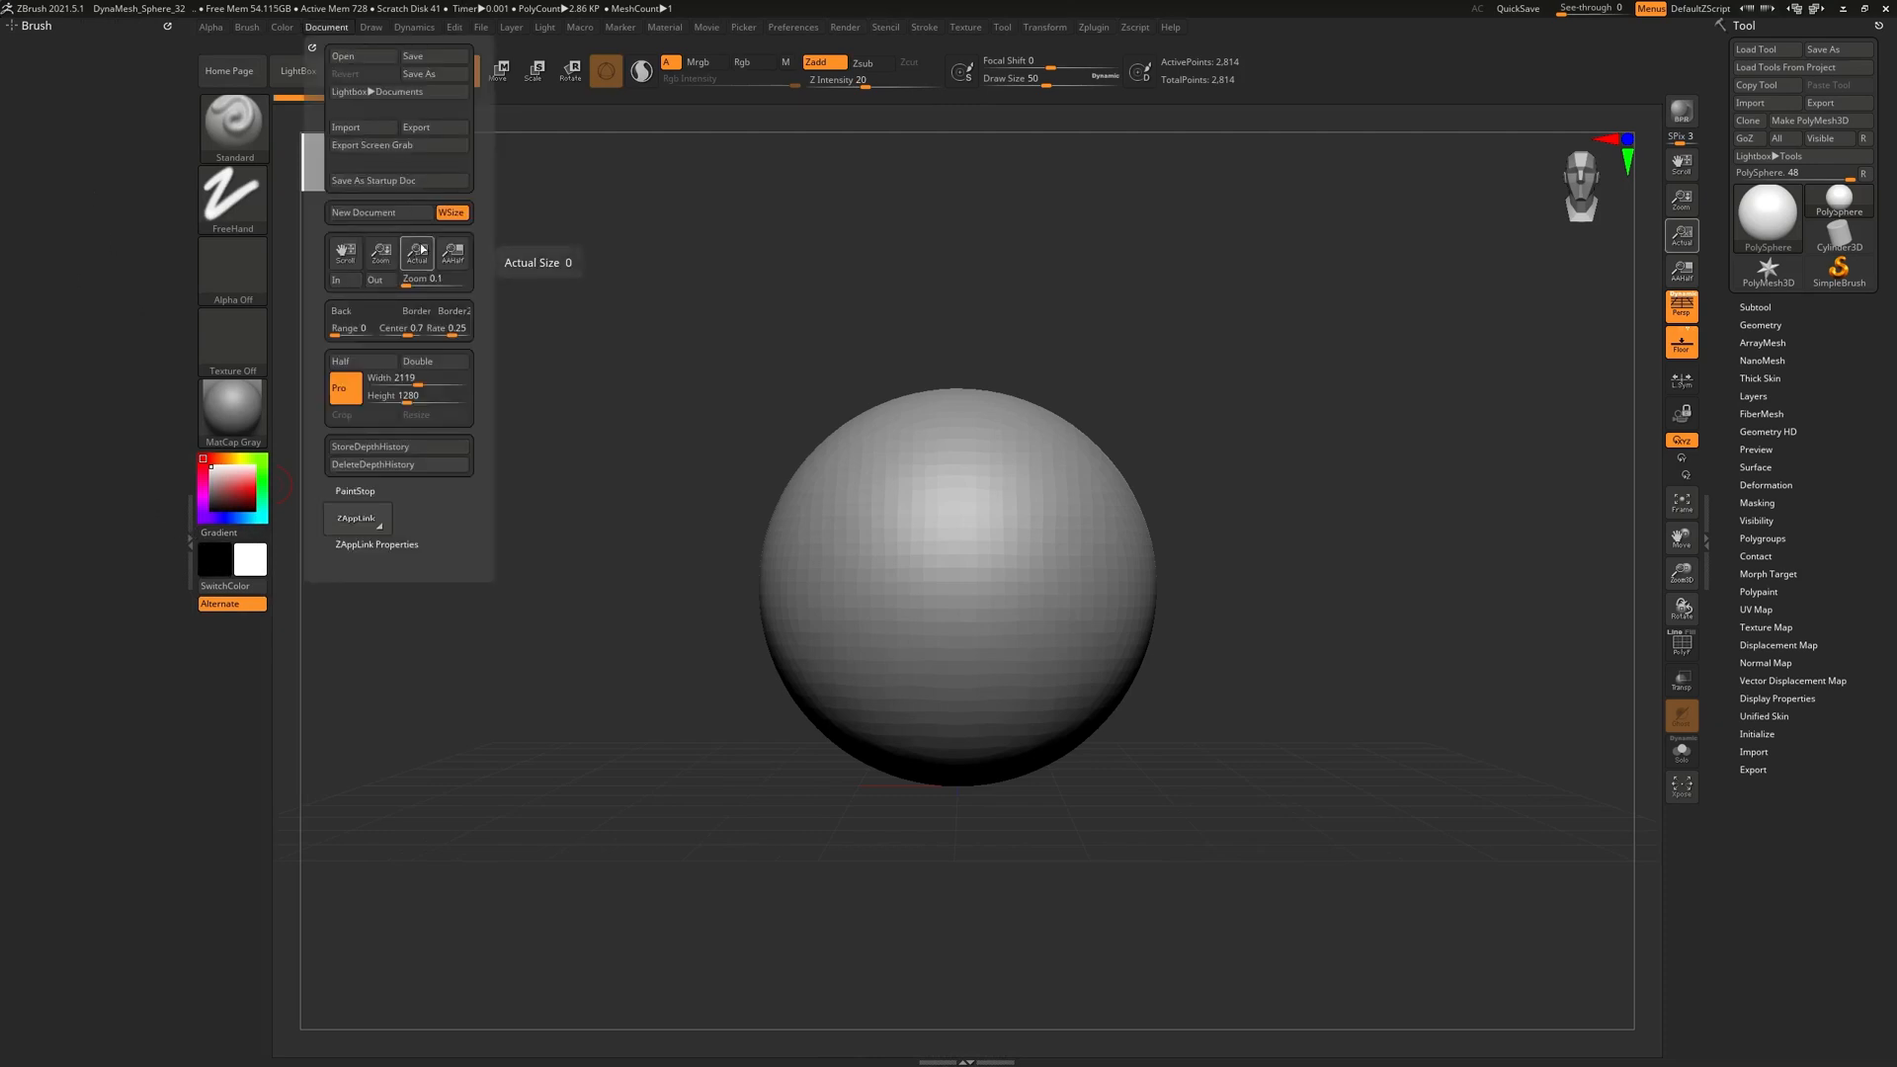
pyautogui.click(336, 30)
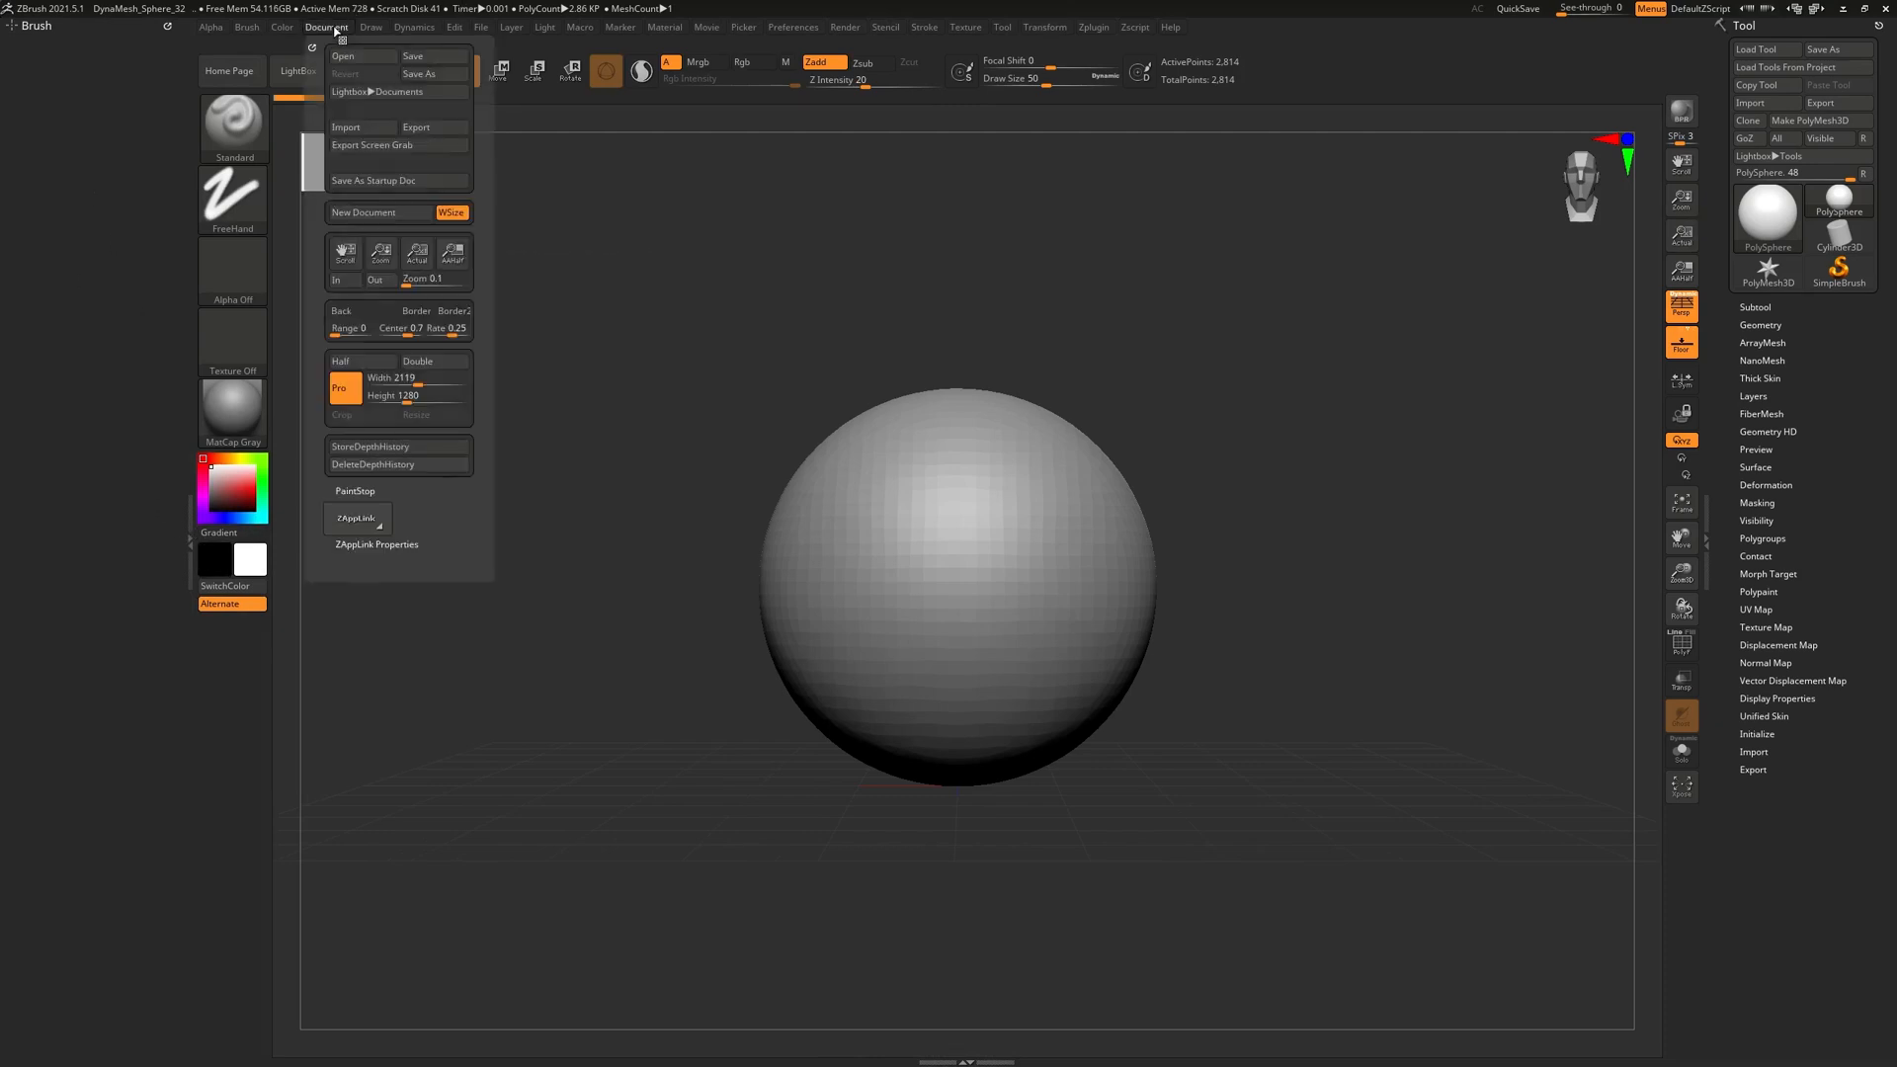
pyautogui.click(371, 29)
pyautogui.moveTo(75, 132); pyautogui.dragTo(69, 119)
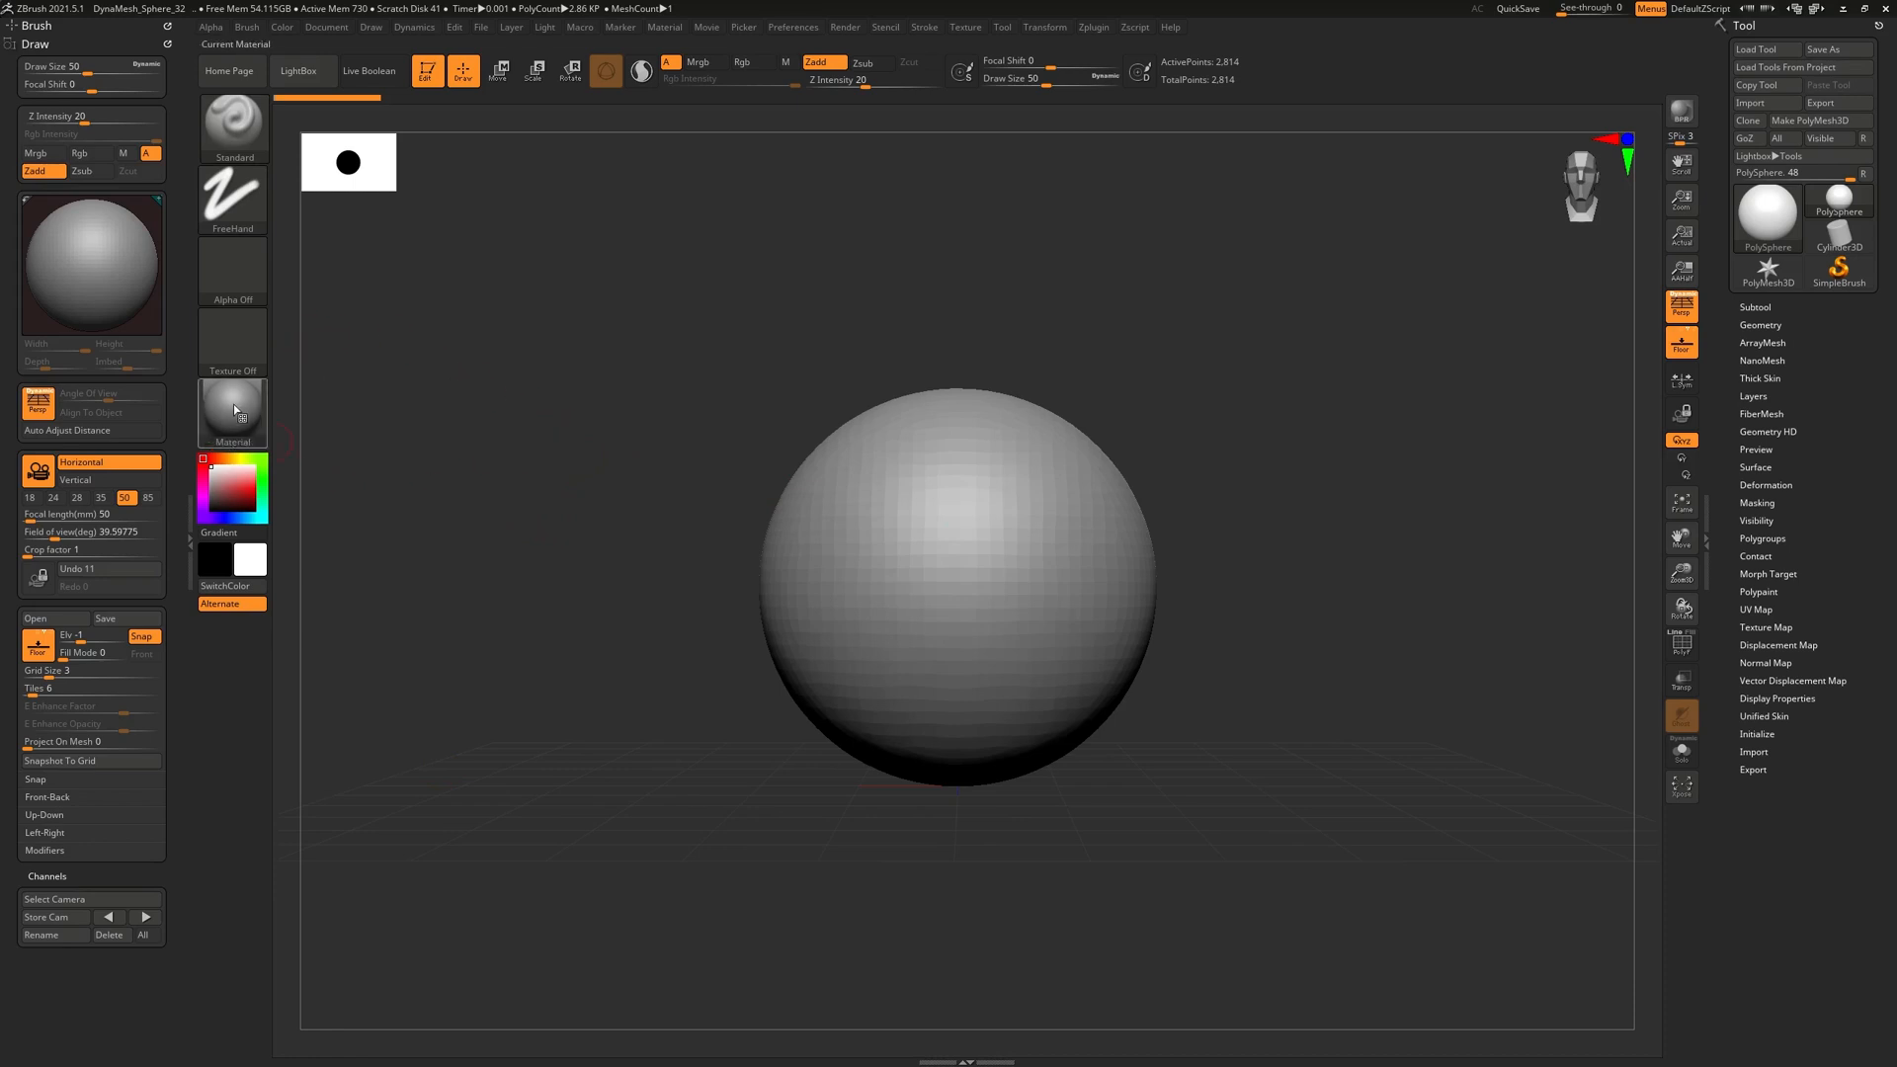
# Import Skull_Ref_zB from the Desktop into the Texture library
pyautogui.click(243, 348)
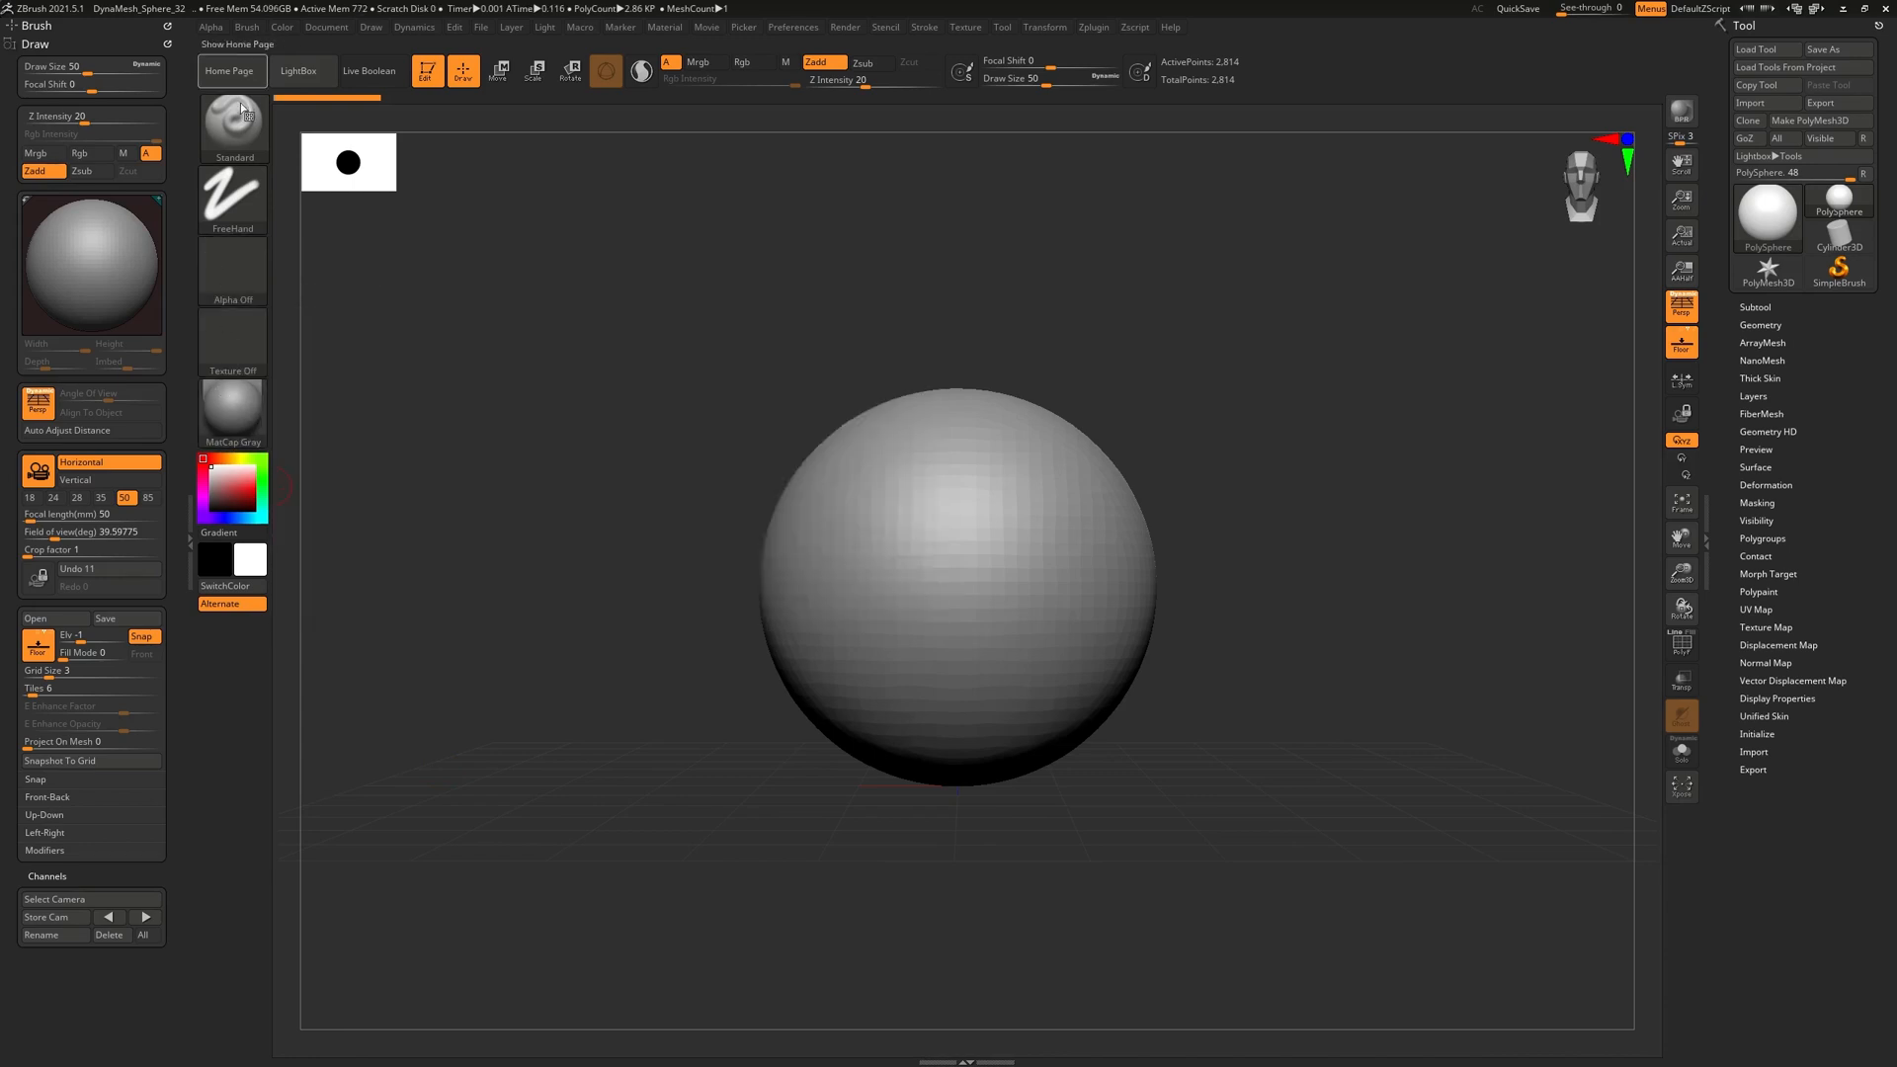
pyautogui.click(240, 363)
pyautogui.click(235, 345)
pyautogui.click(237, 346)
pyautogui.click(250, 346)
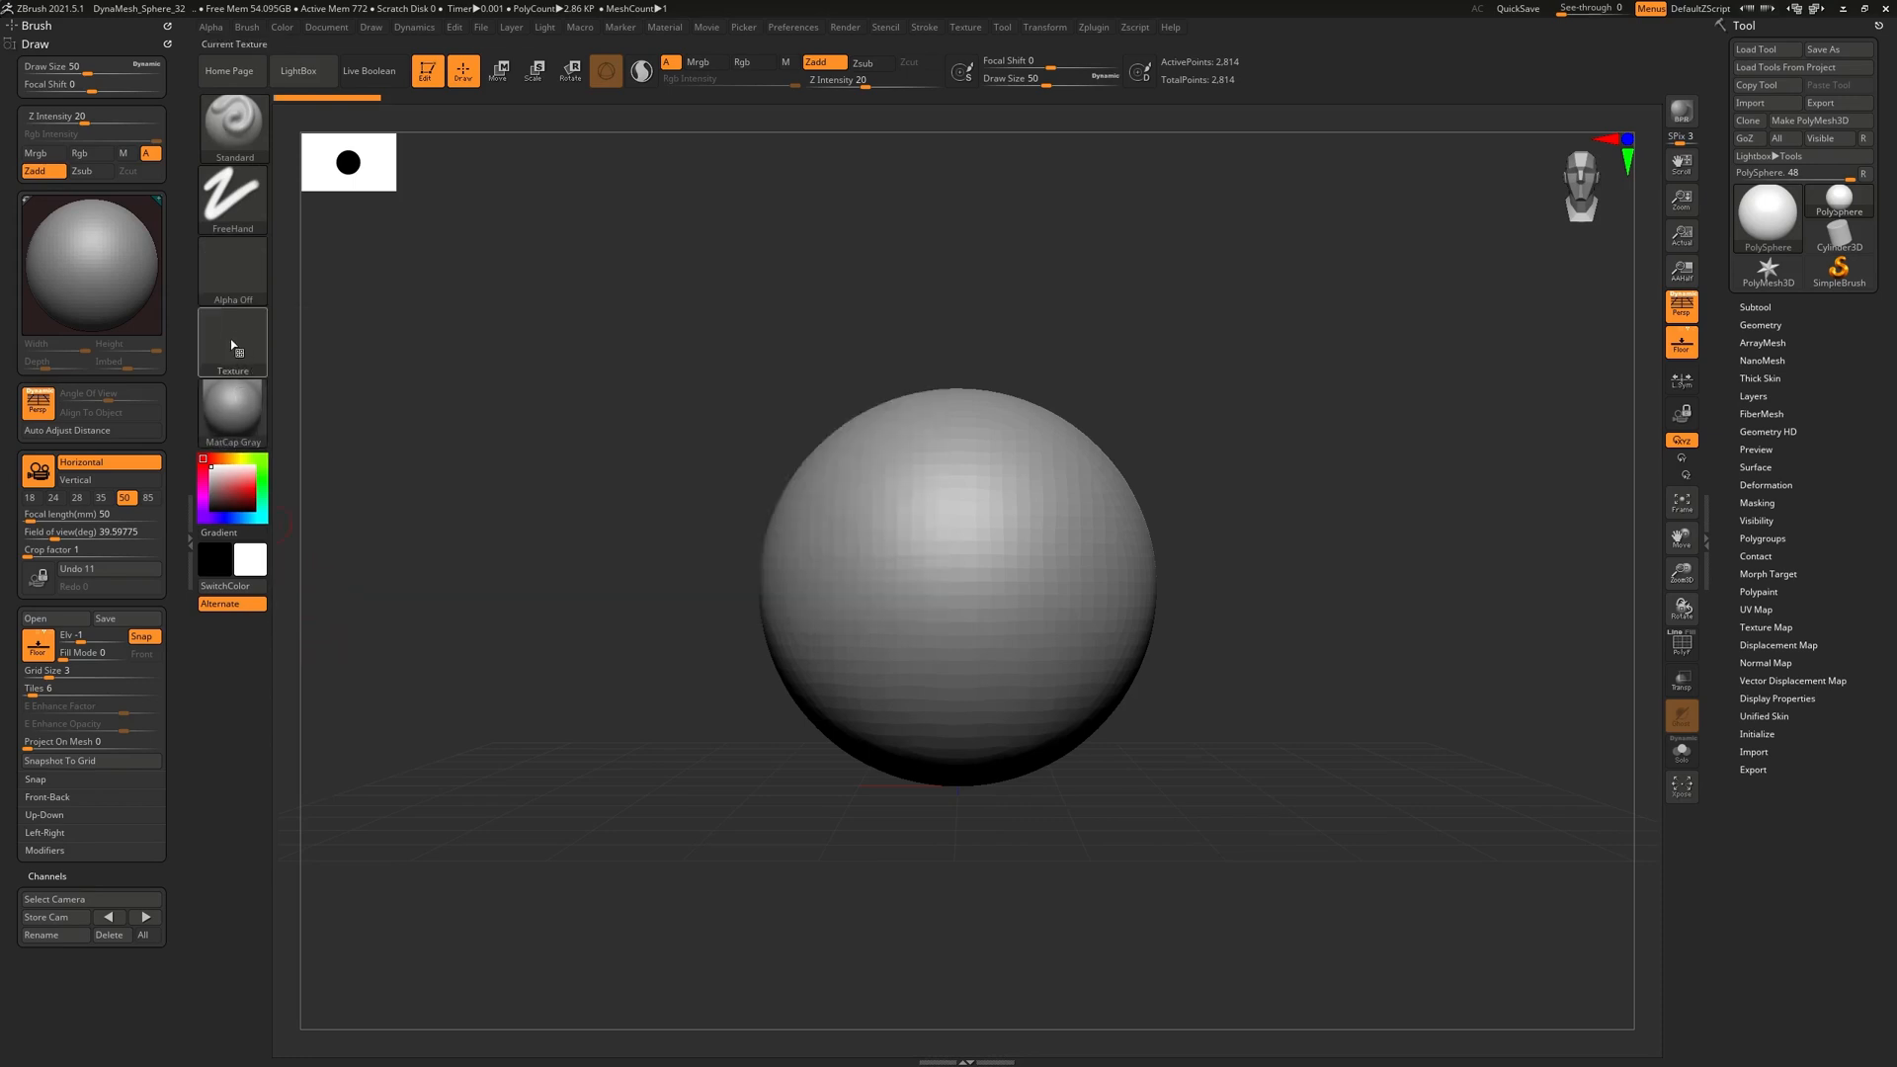
pyautogui.click(237, 346)
pyautogui.click(305, 595)
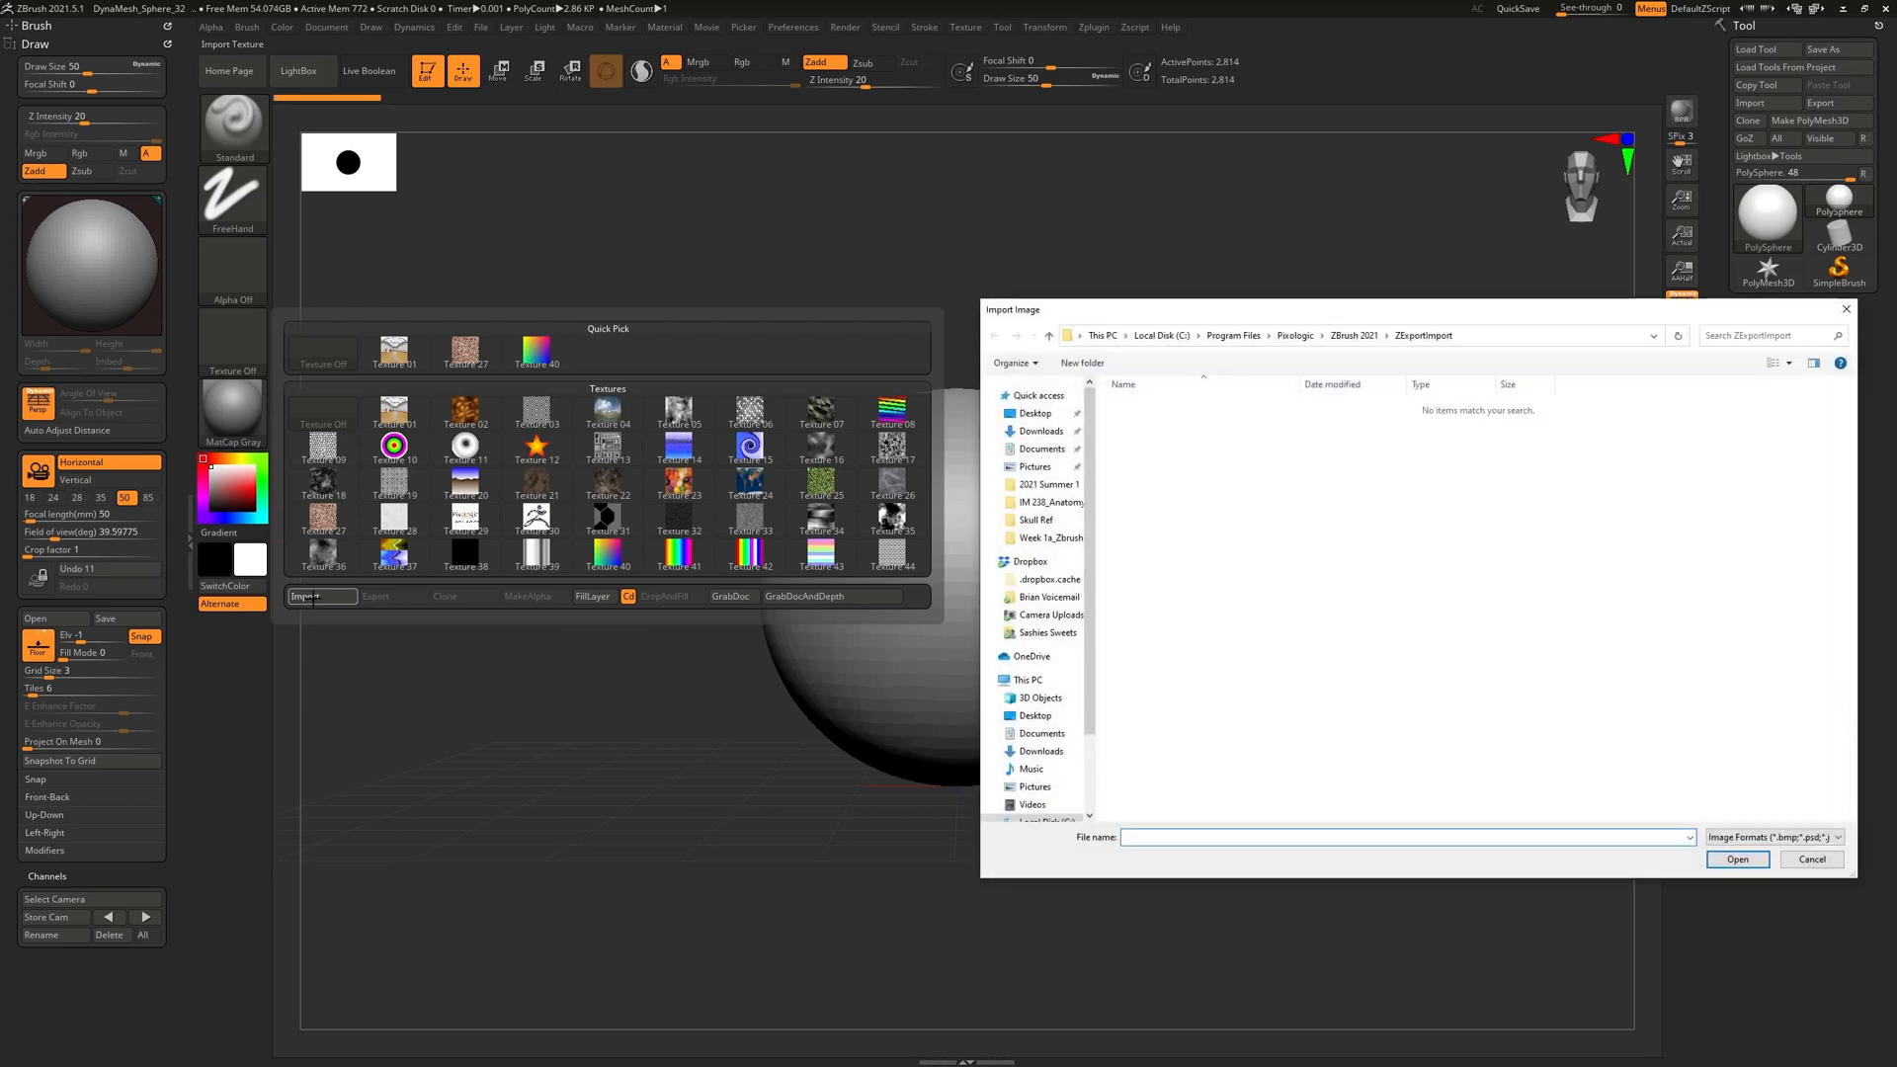
pyautogui.click(1035, 413)
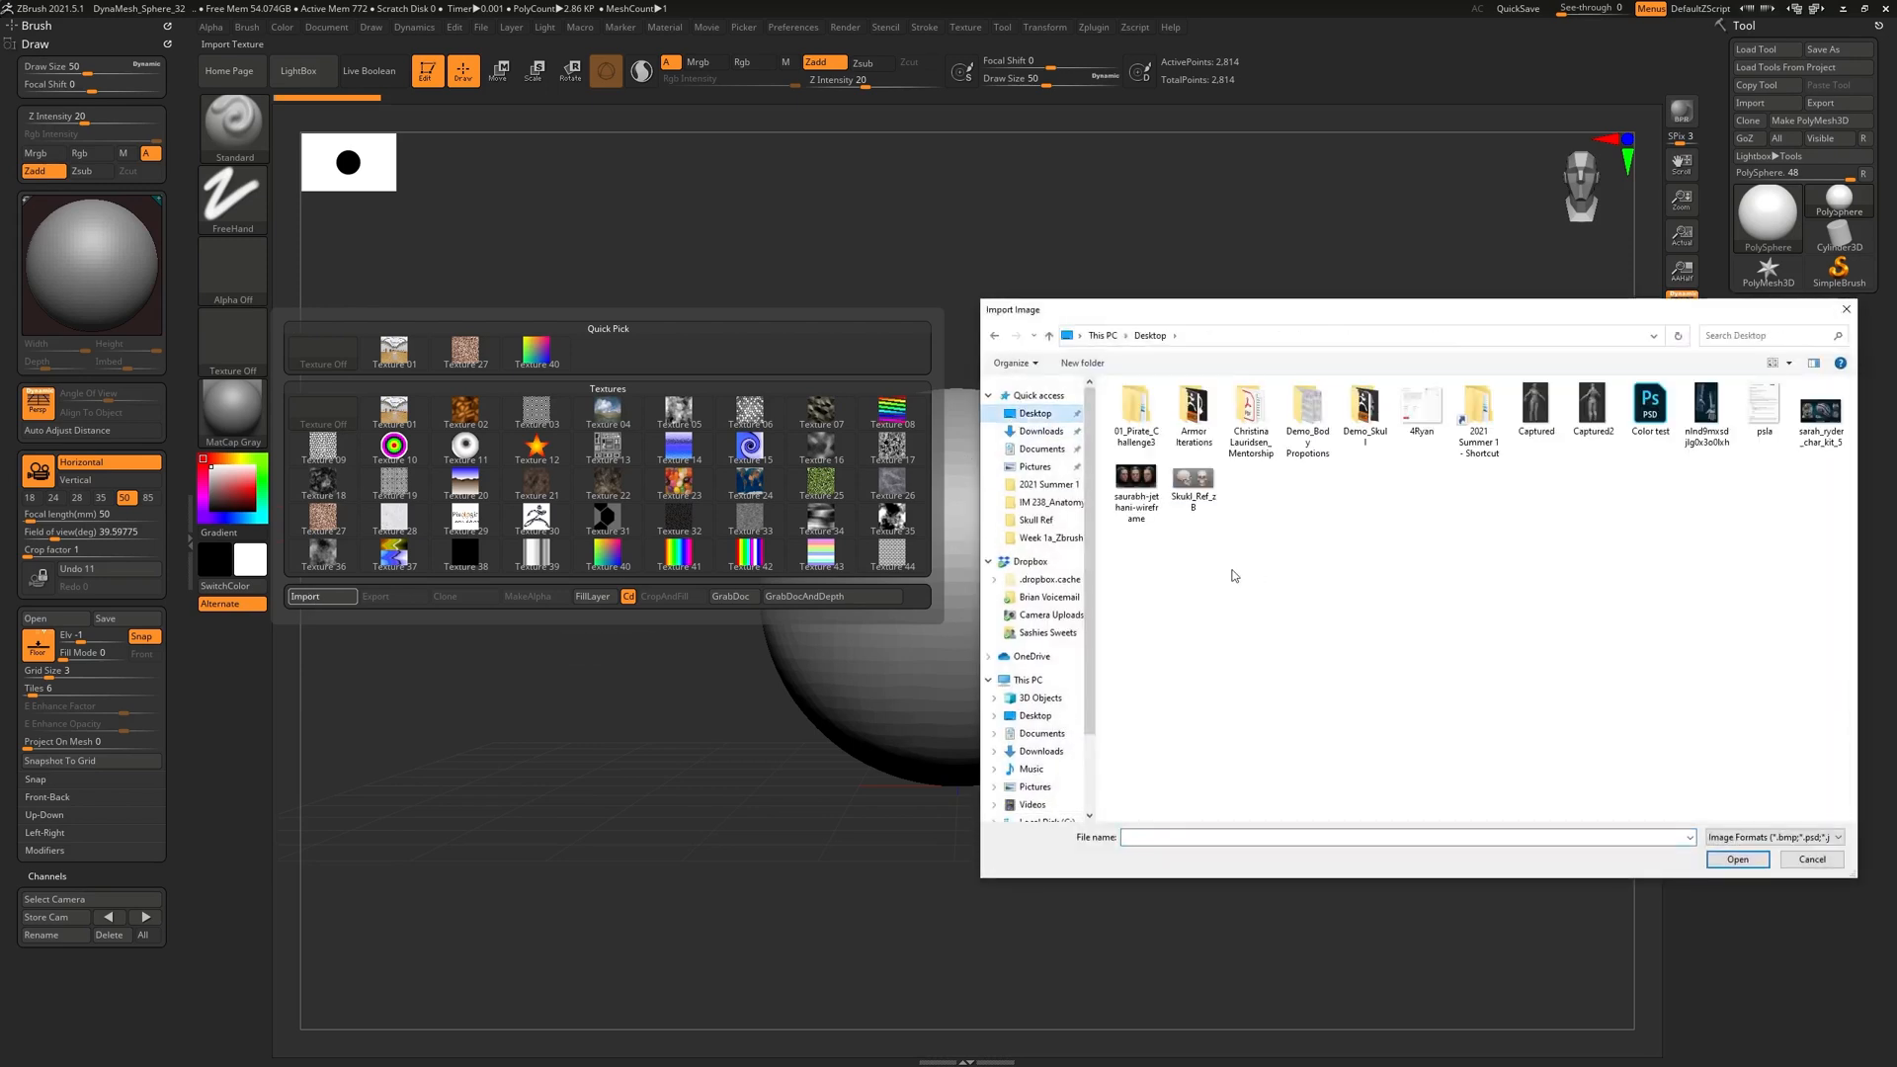
pyautogui.doubleClick(1202, 483)
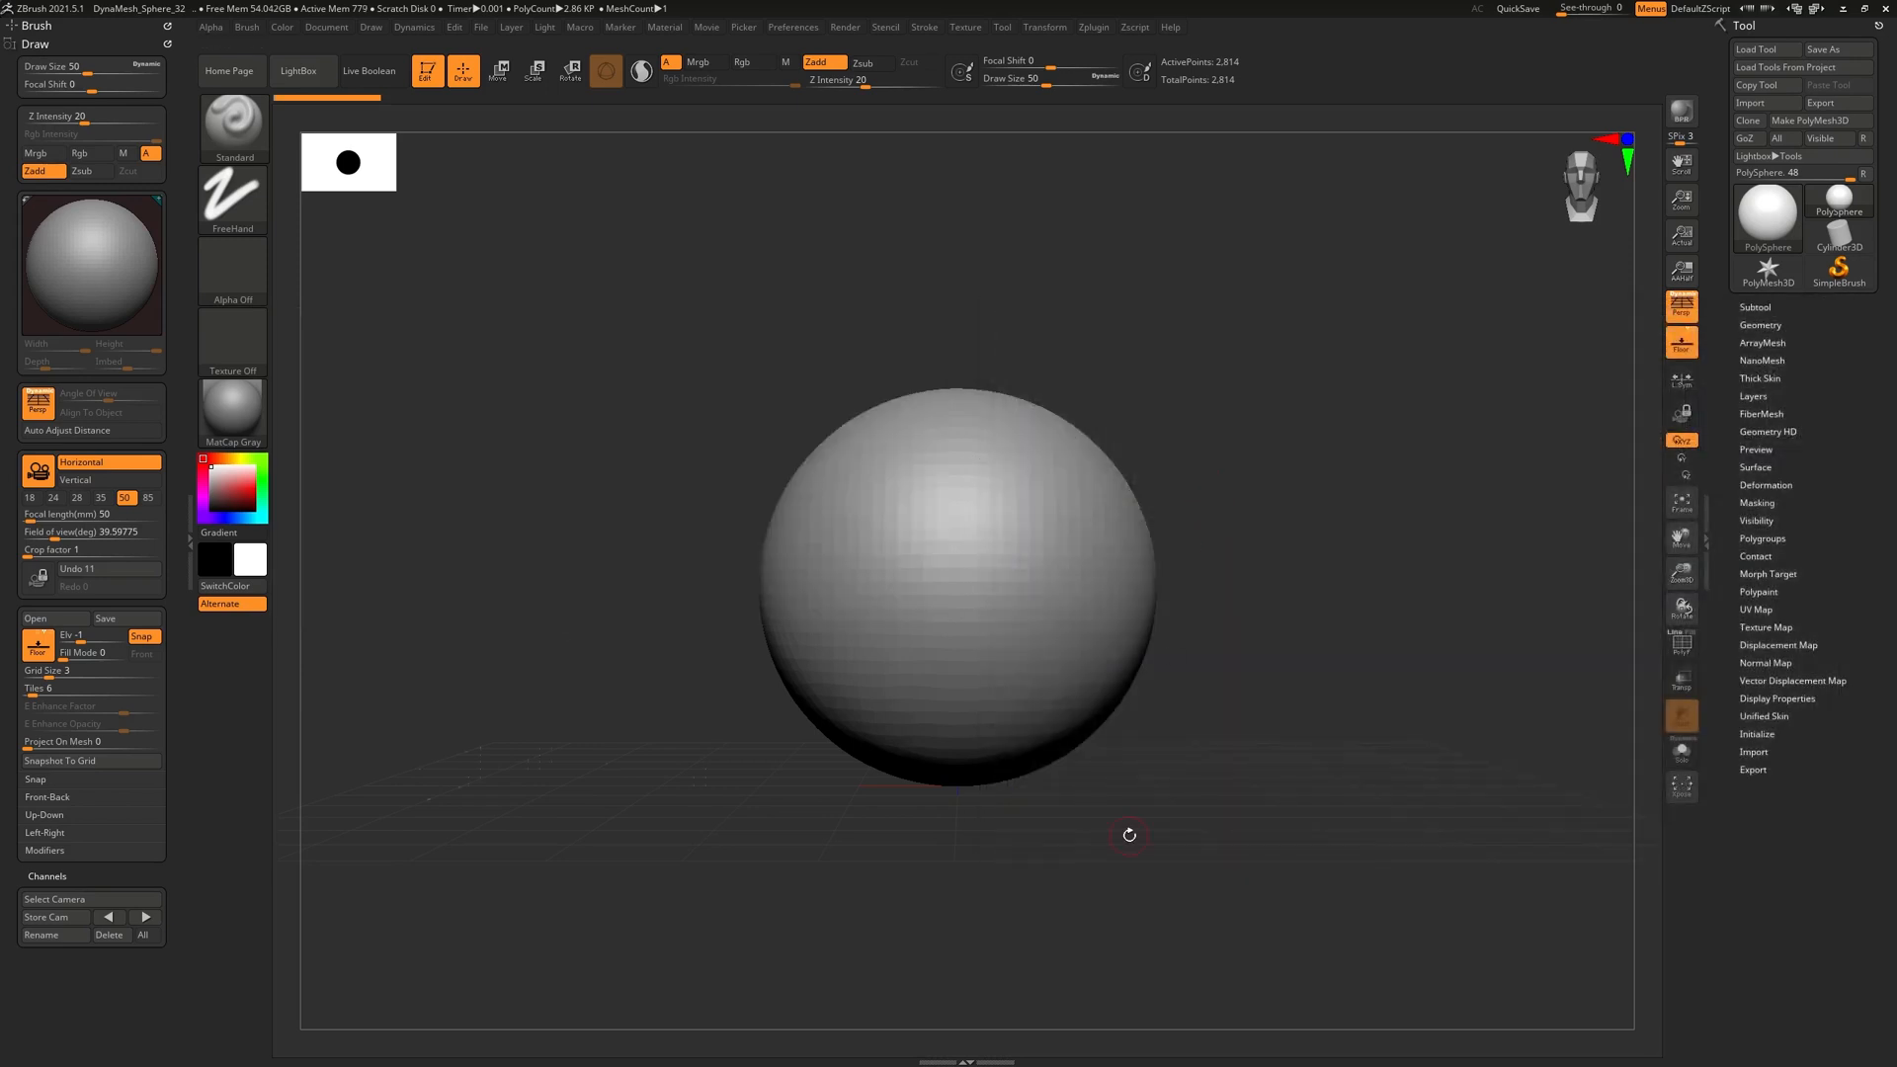
pyautogui.click(233, 339)
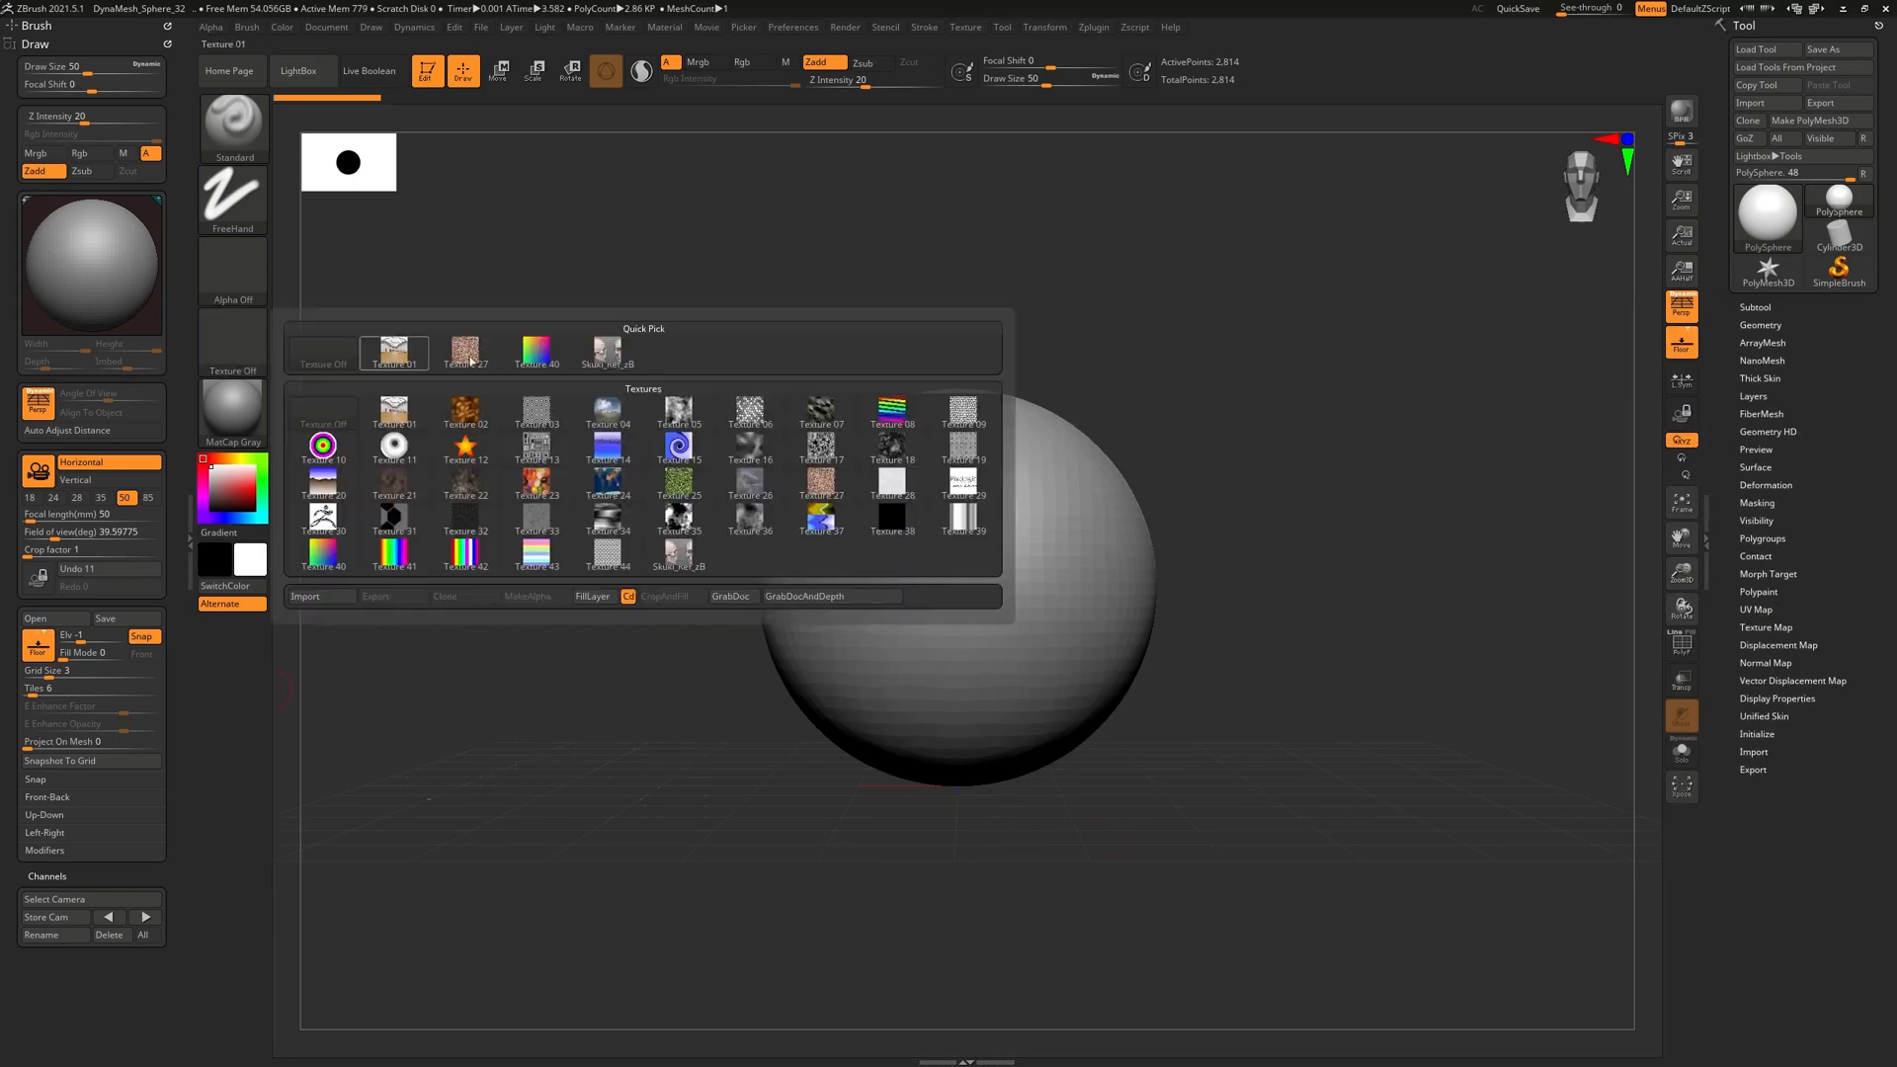
pyautogui.moveTo(613, 361)
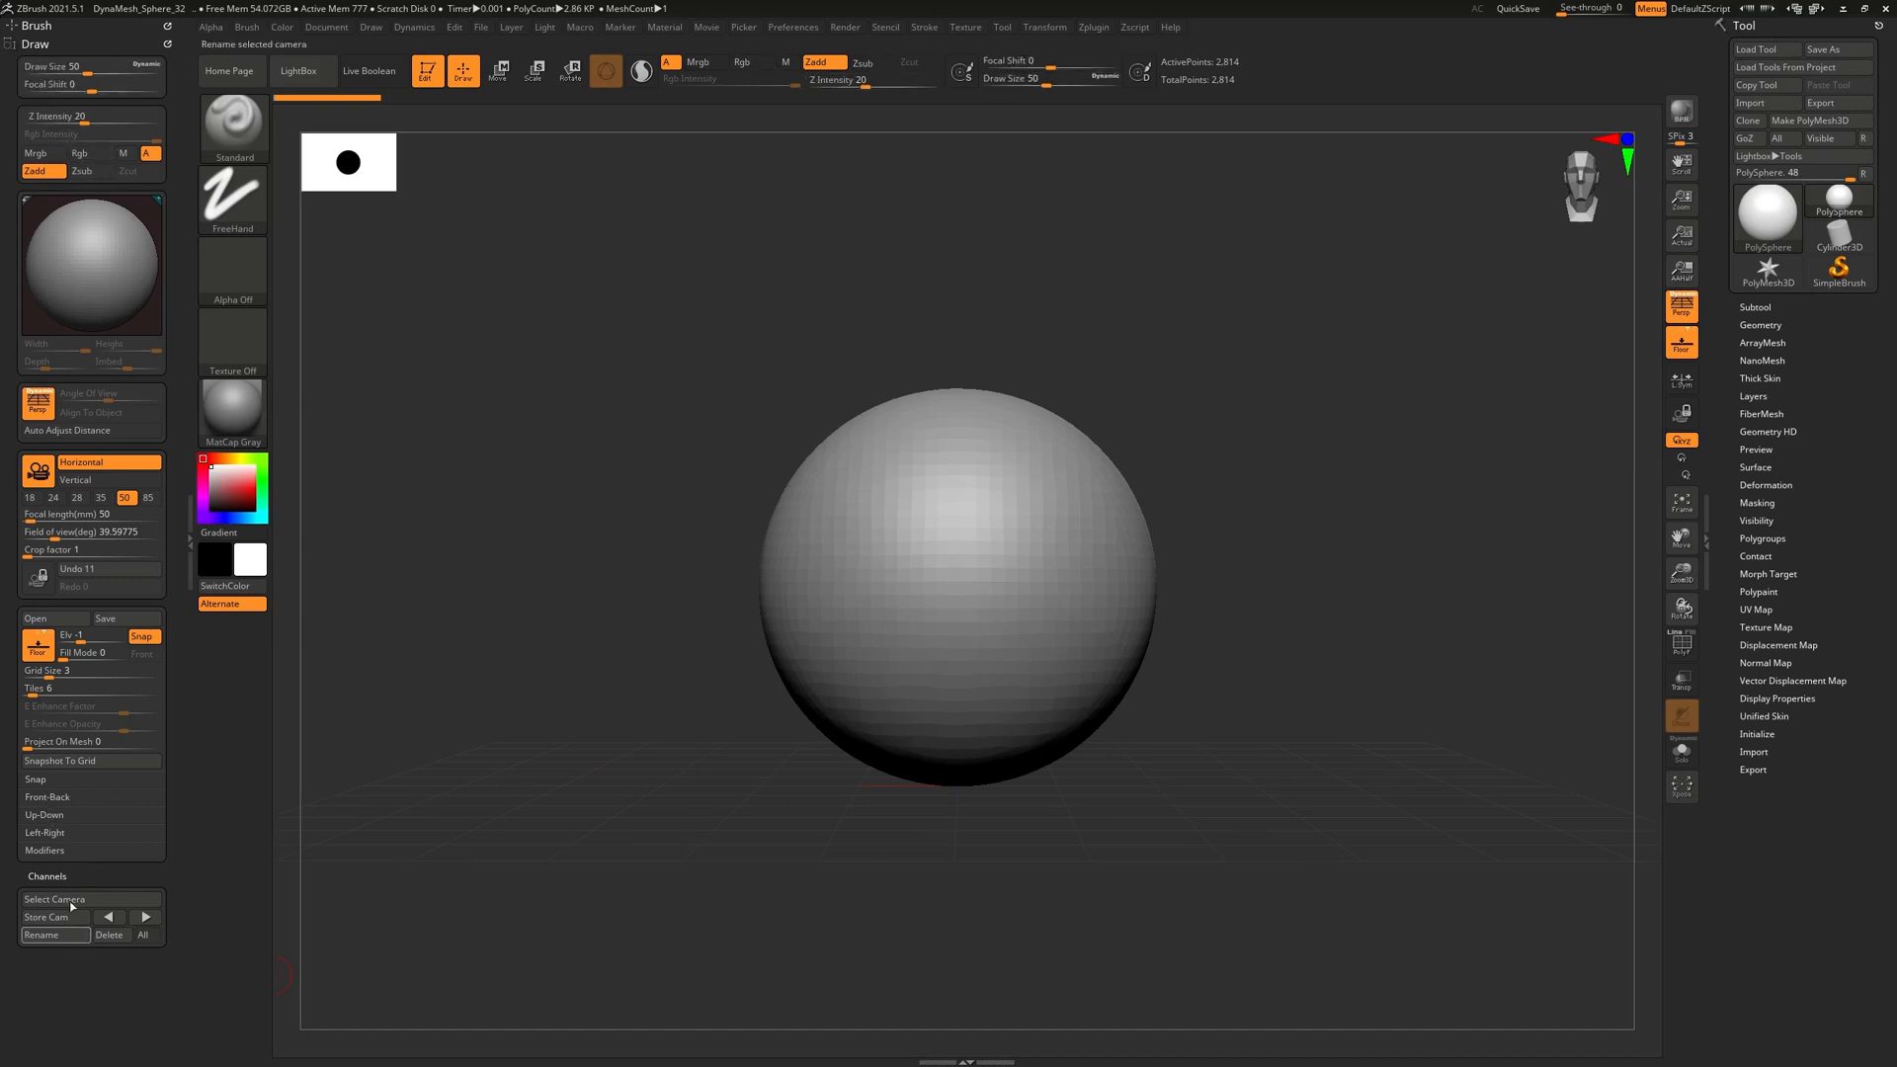
# Assign Skull_Ref_zB as the Front-Back Map1 image in the Draw palette
pyautogui.click(47, 797)
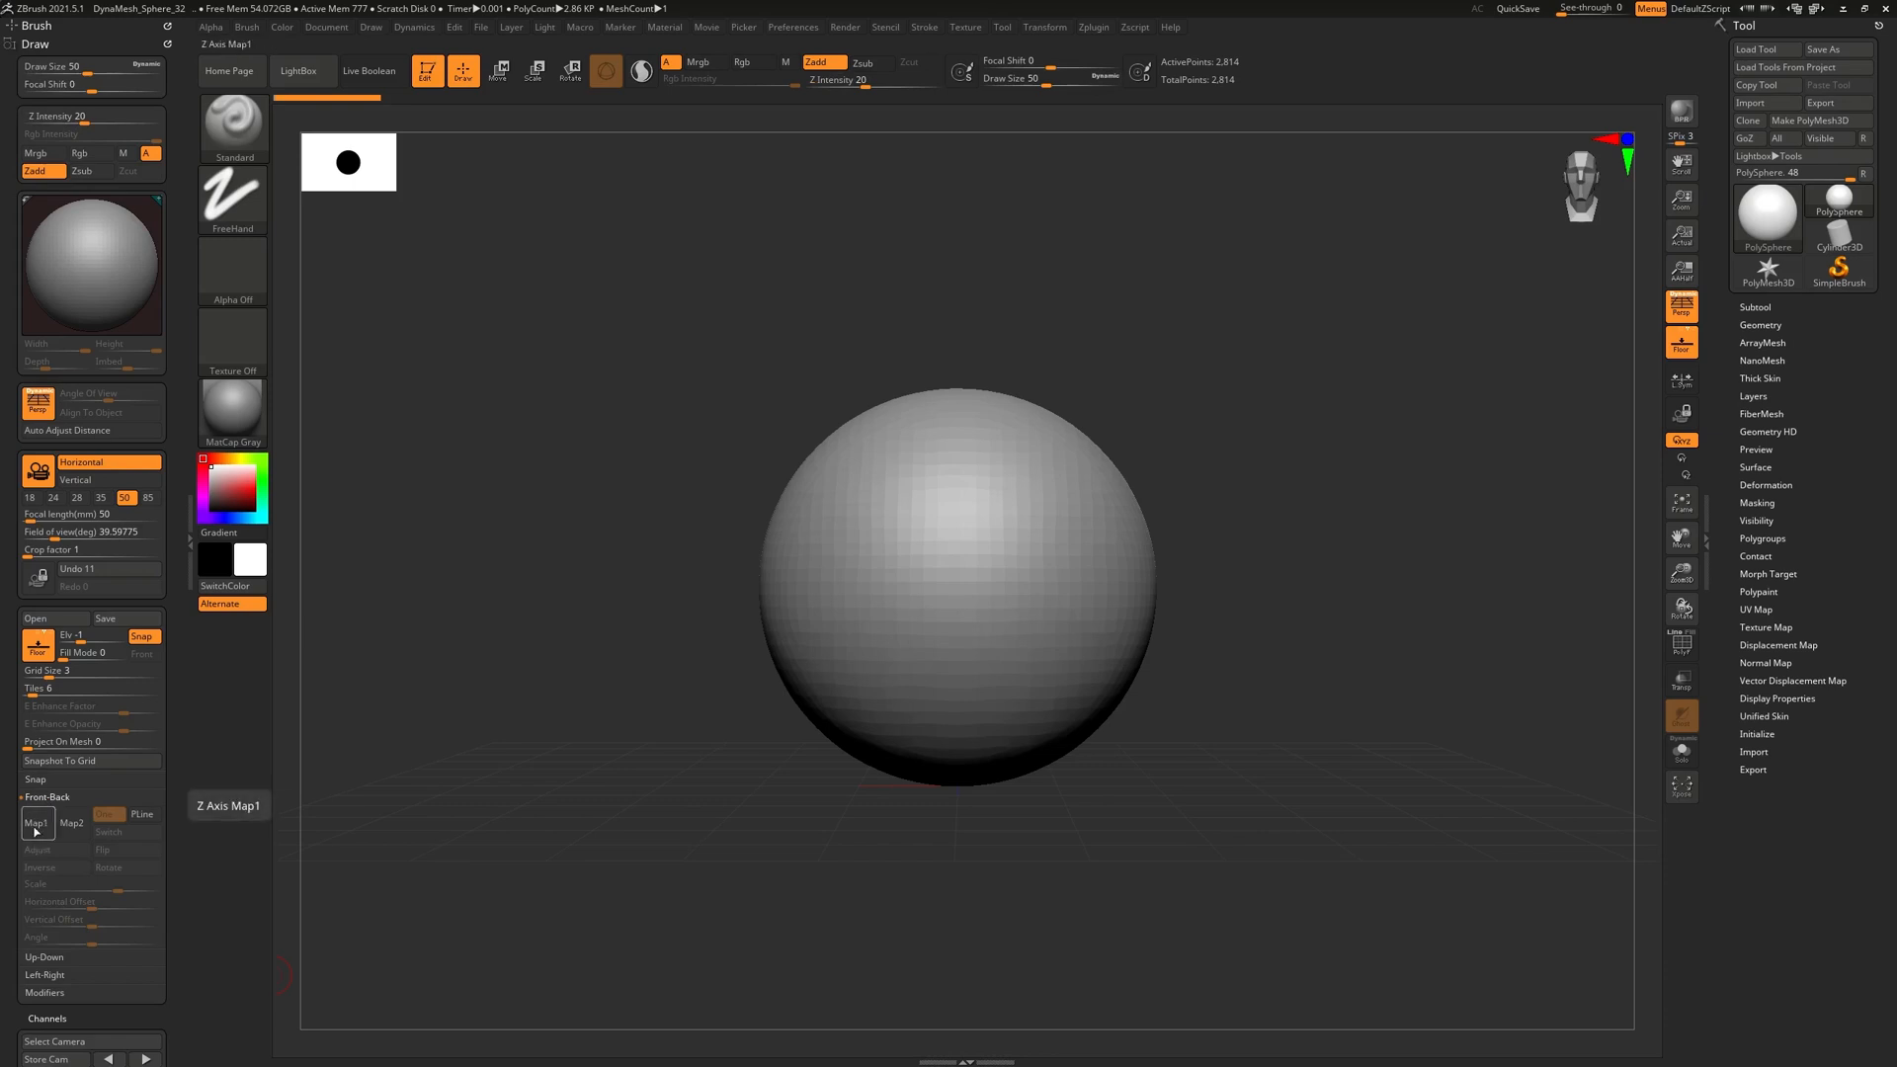
pyautogui.click(38, 831)
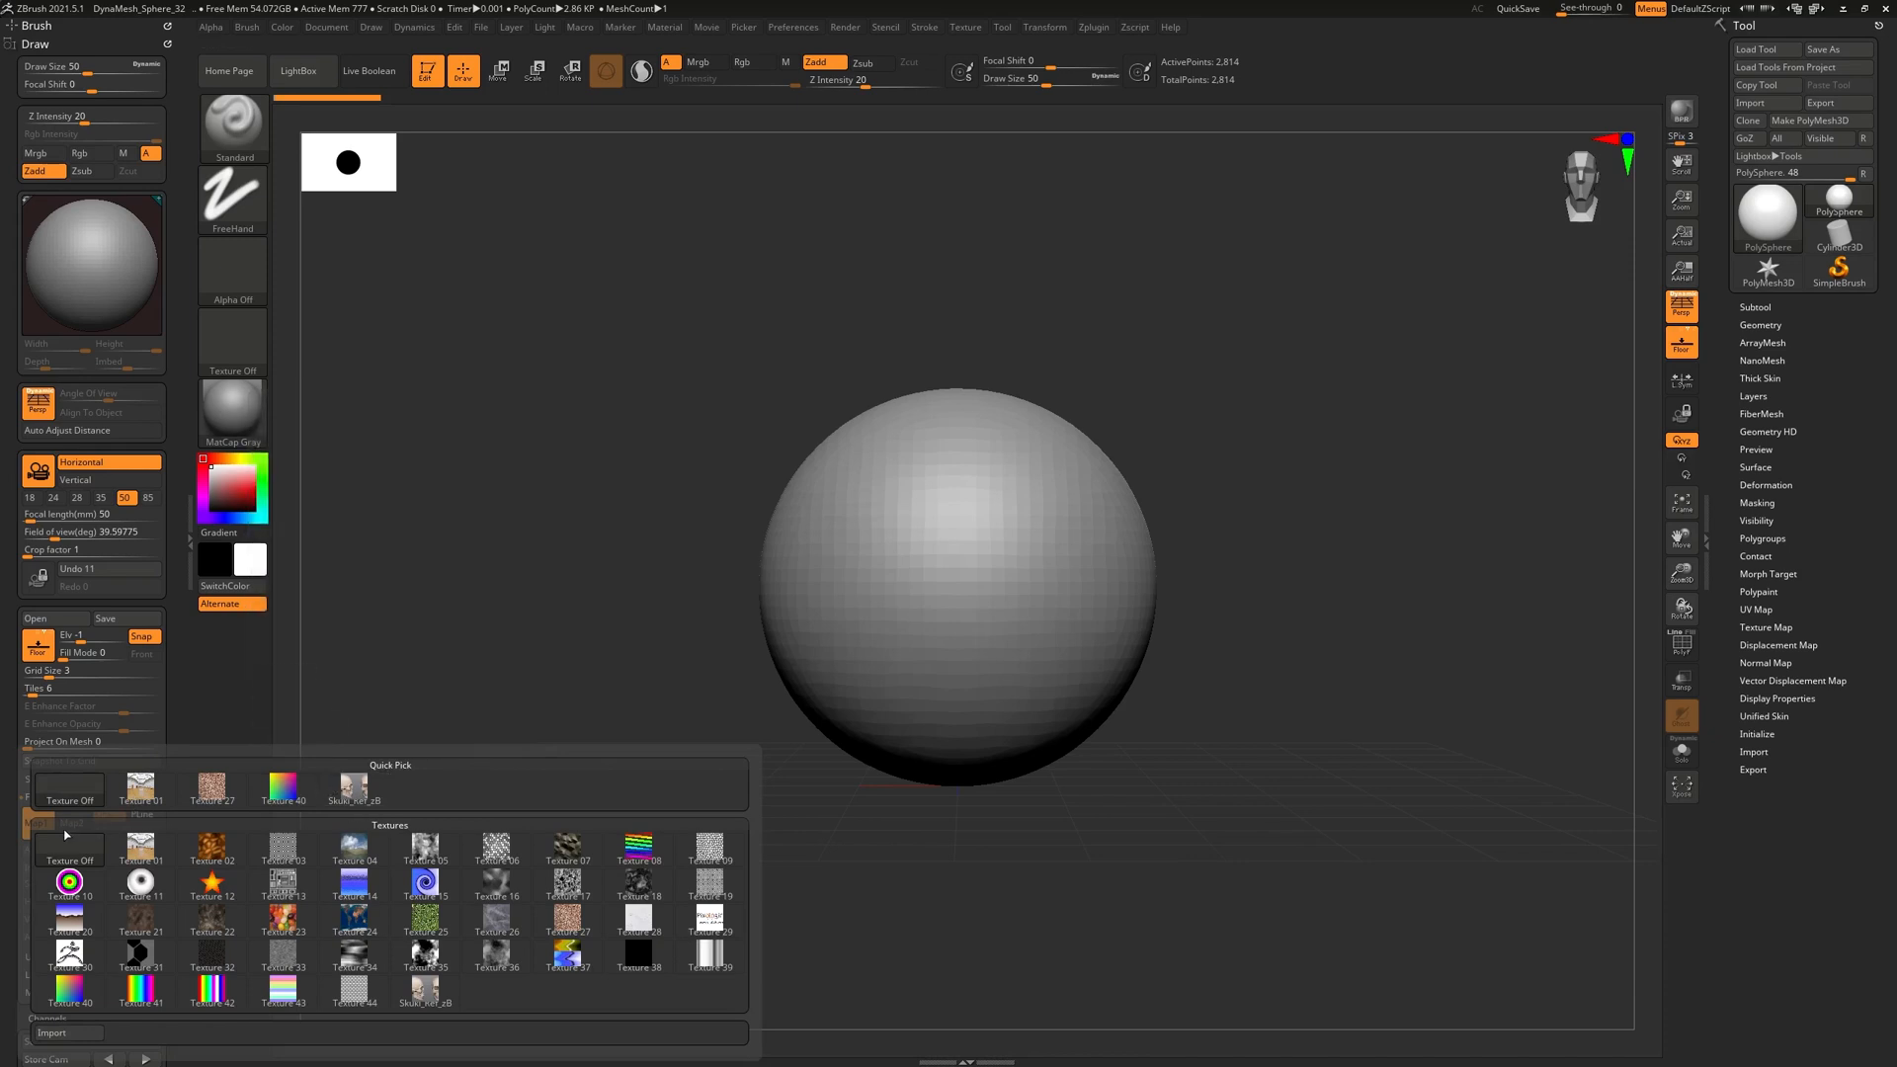
pyautogui.click(353, 786)
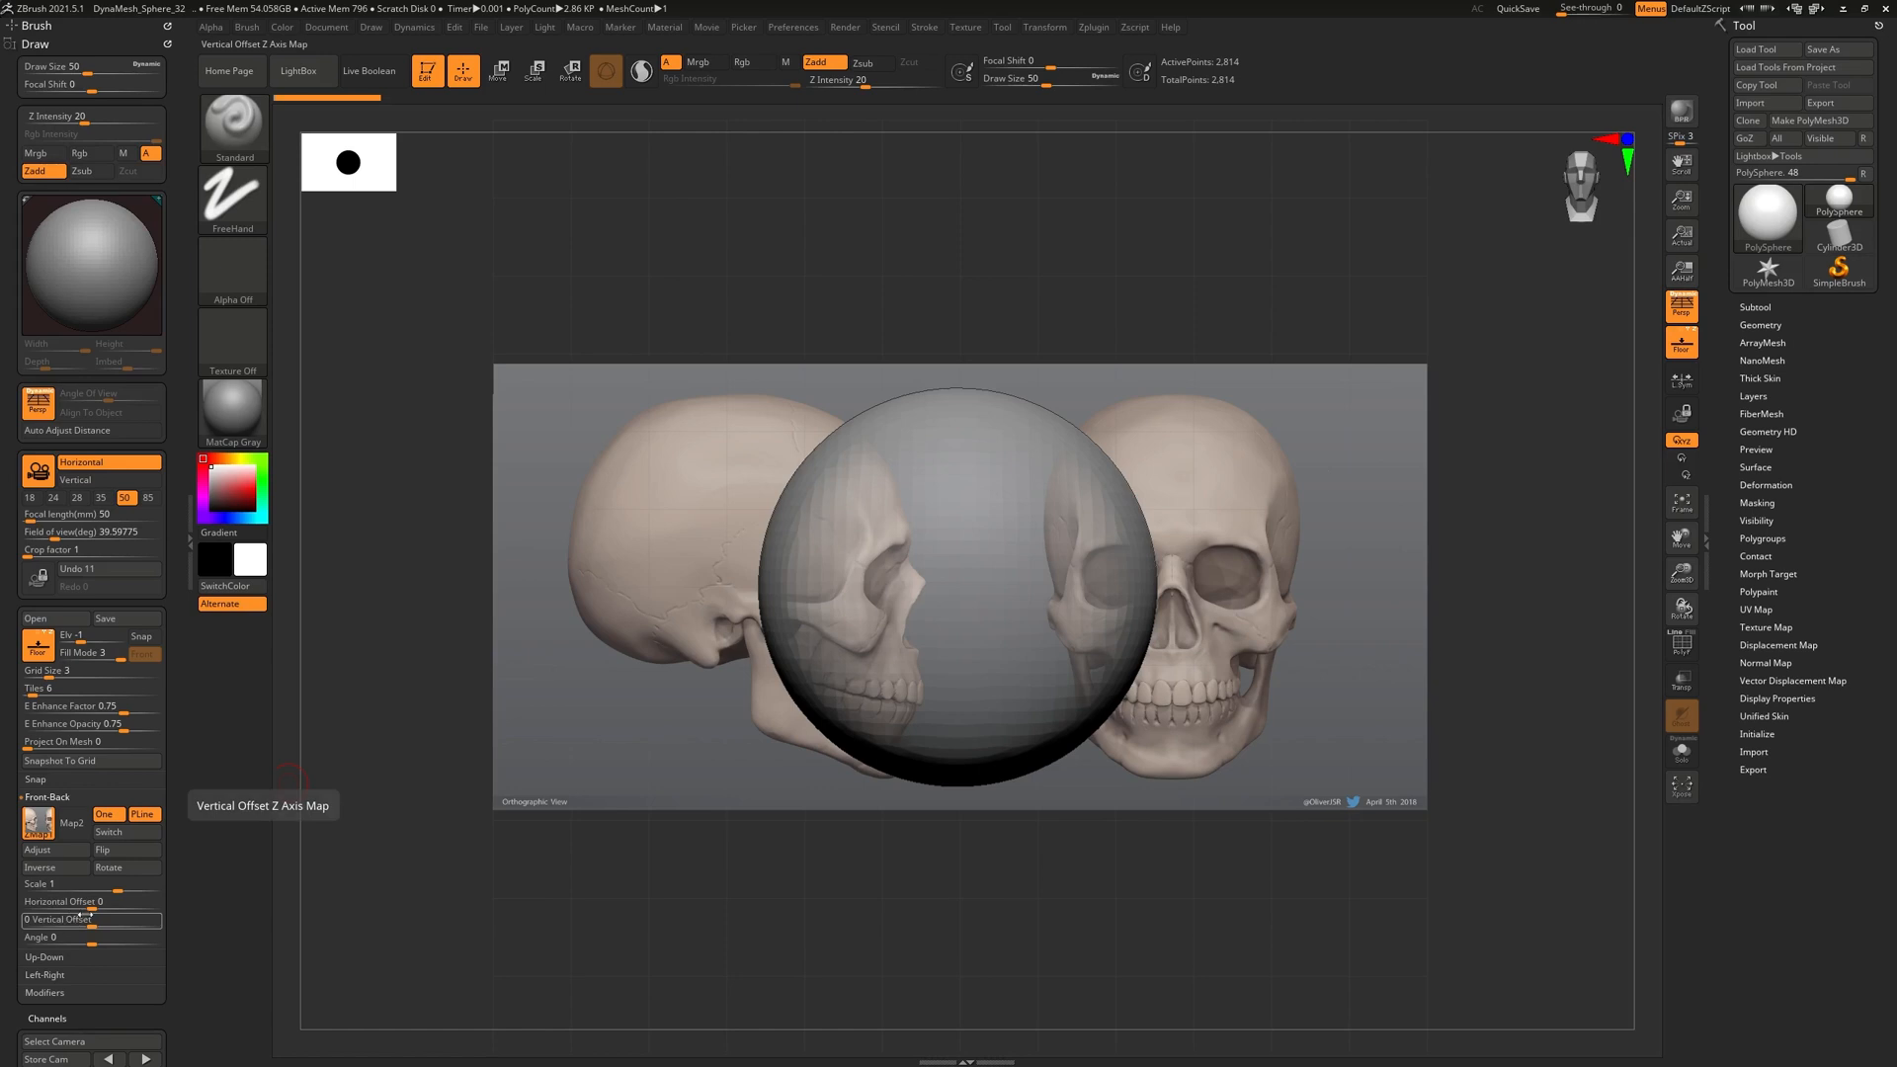
# Slide the back reference left and switch to orthographic view to check its alignment
pyautogui.moveTo(86, 907); pyautogui.dragTo(47, 909)
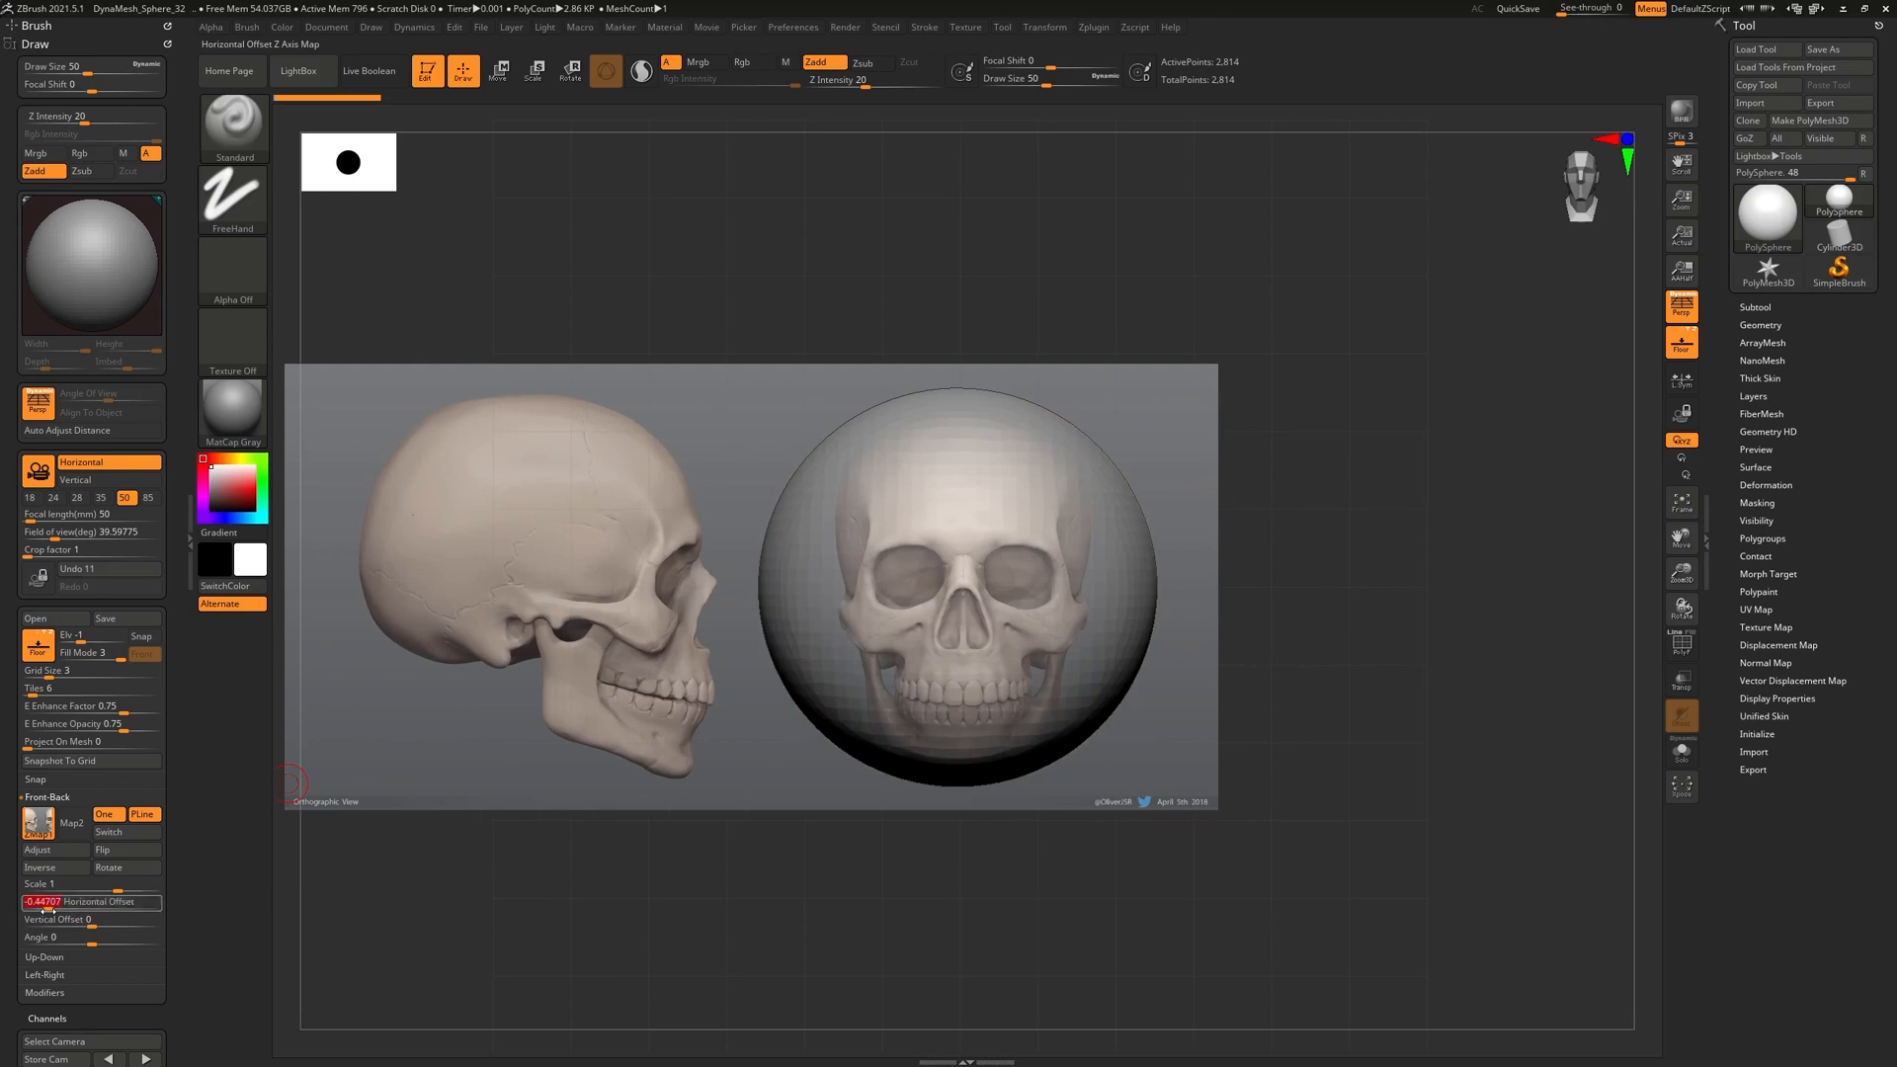
pyautogui.keyDown('alt'); pyautogui.moveTo(987, 868); pyautogui.dragTo(999, 936); pyautogui.keyUp('alt')
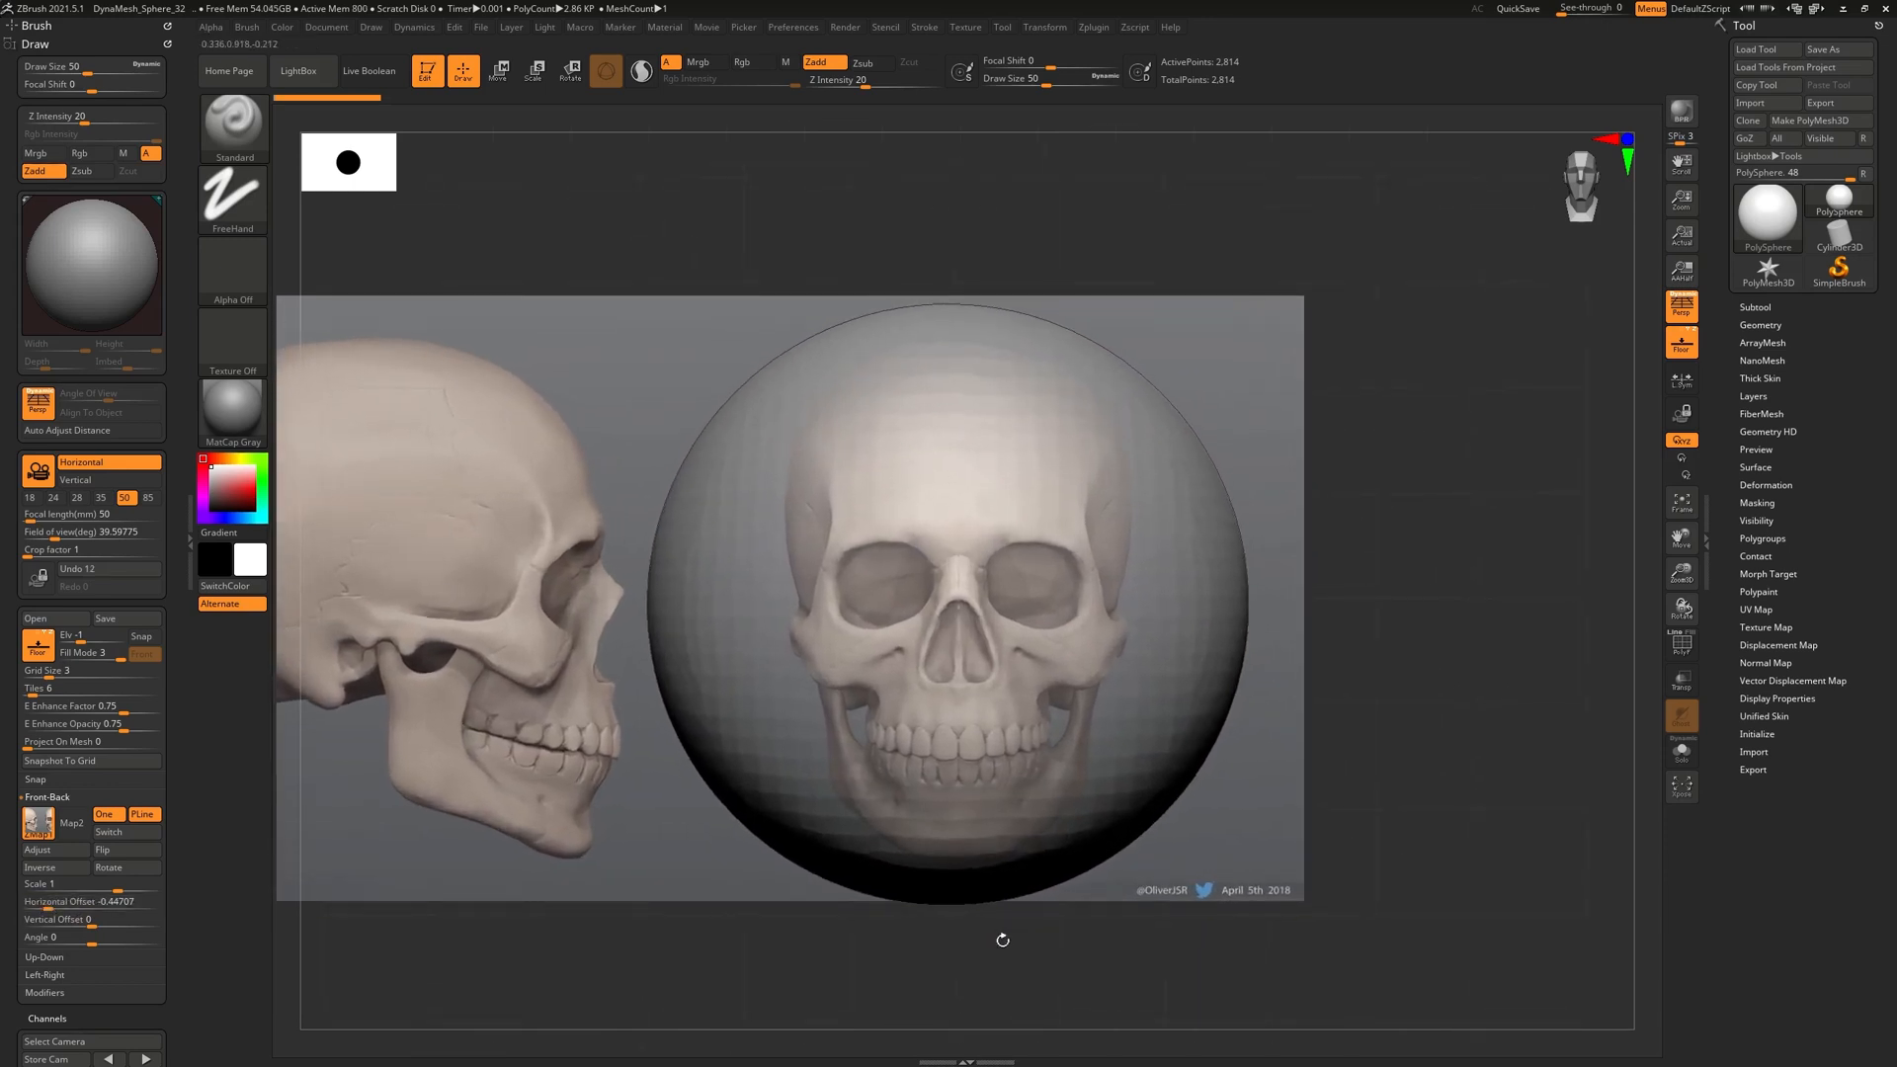
pyautogui.click(1685, 320)
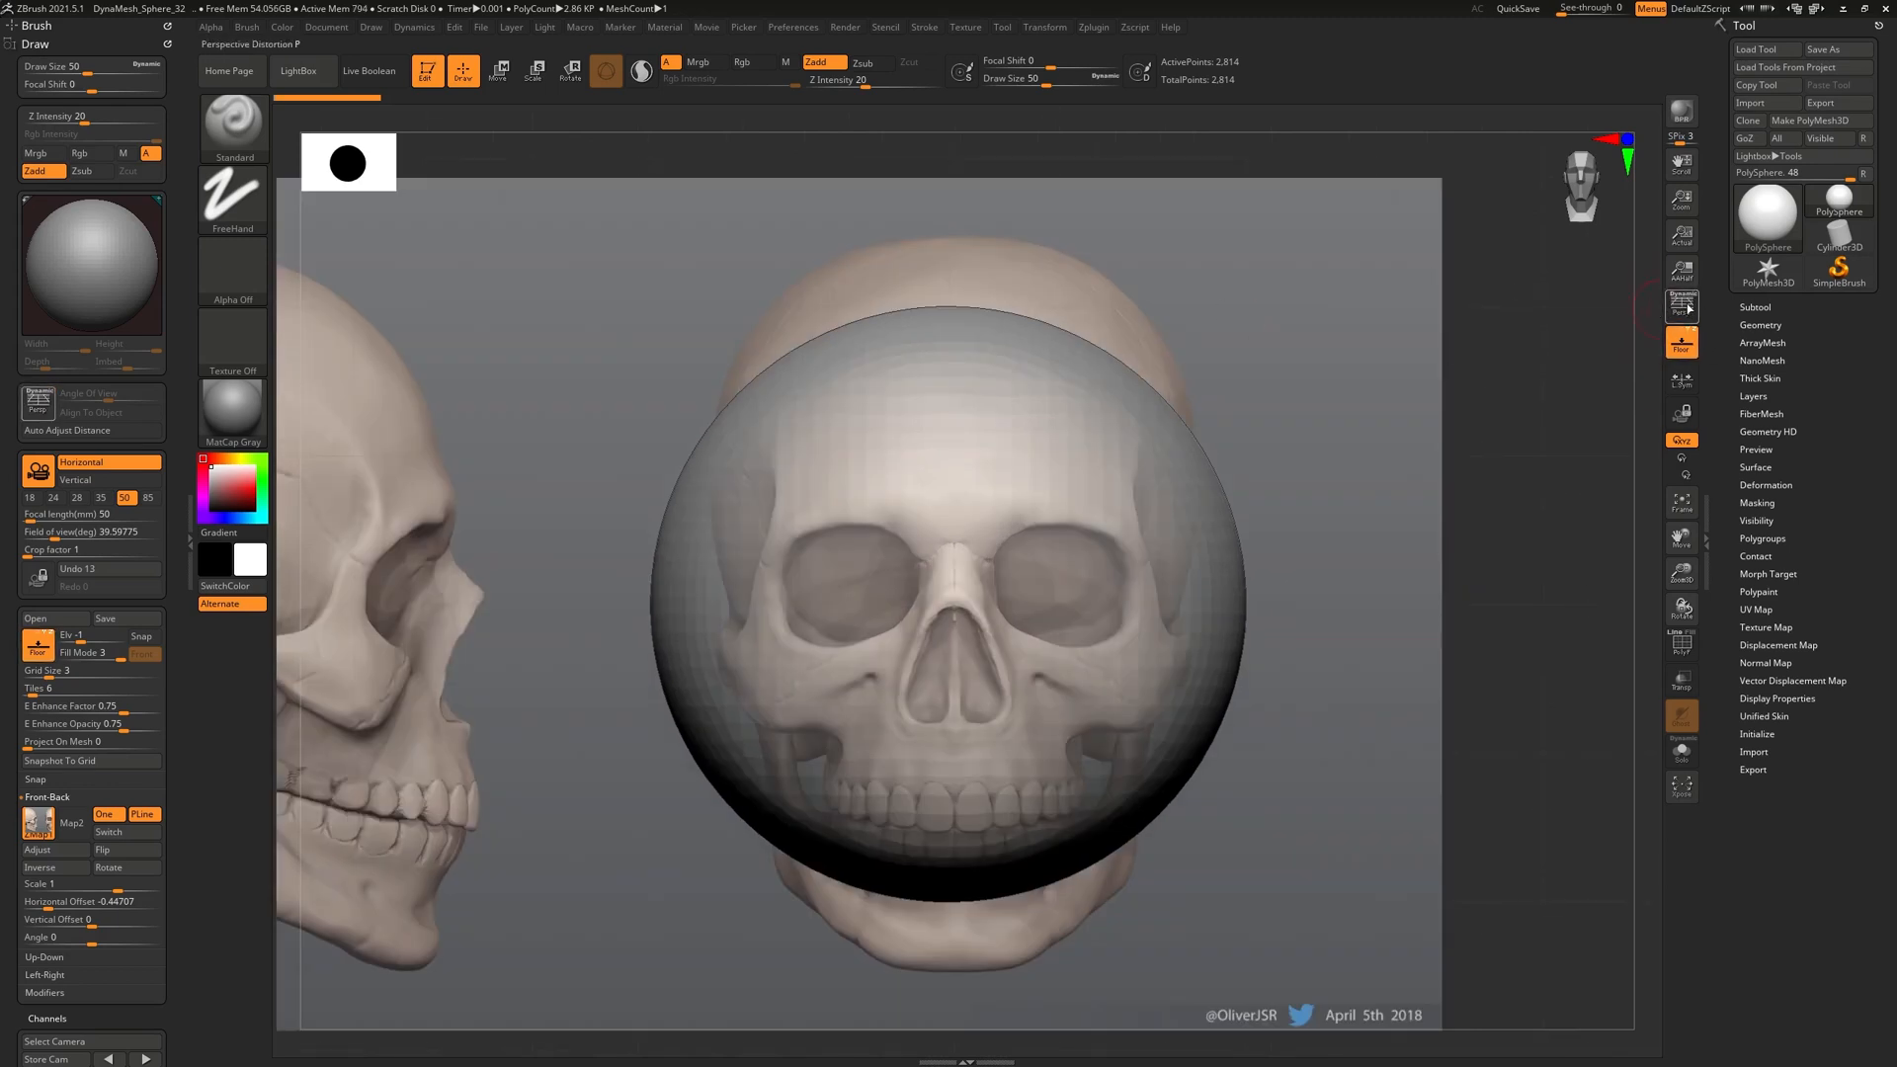
pyautogui.click(1688, 311)
pyautogui.keyDown('alt'); pyautogui.moveTo(1317, 788); pyautogui.dragTo(1376, 948); pyautogui.keyUp('alt')
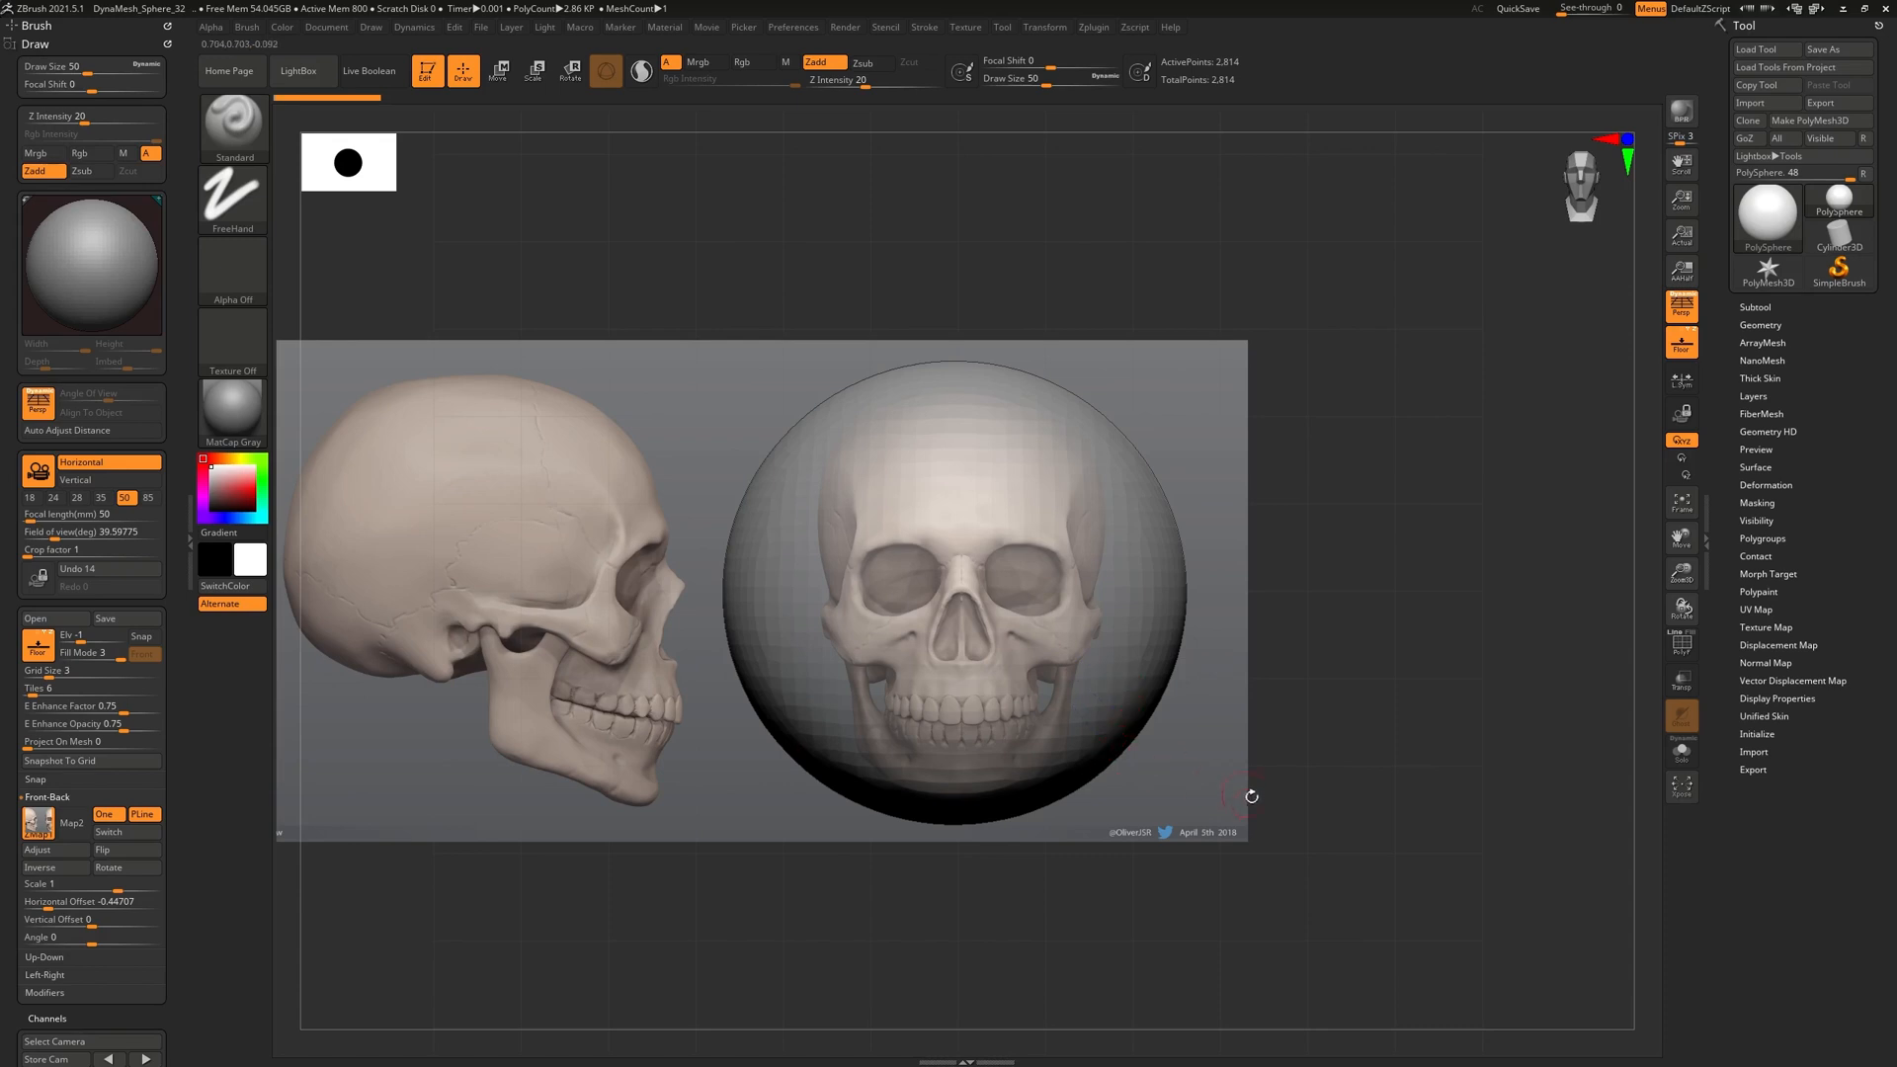
pyautogui.moveTo(1389, 686); pyautogui.dragTo(1384, 767)
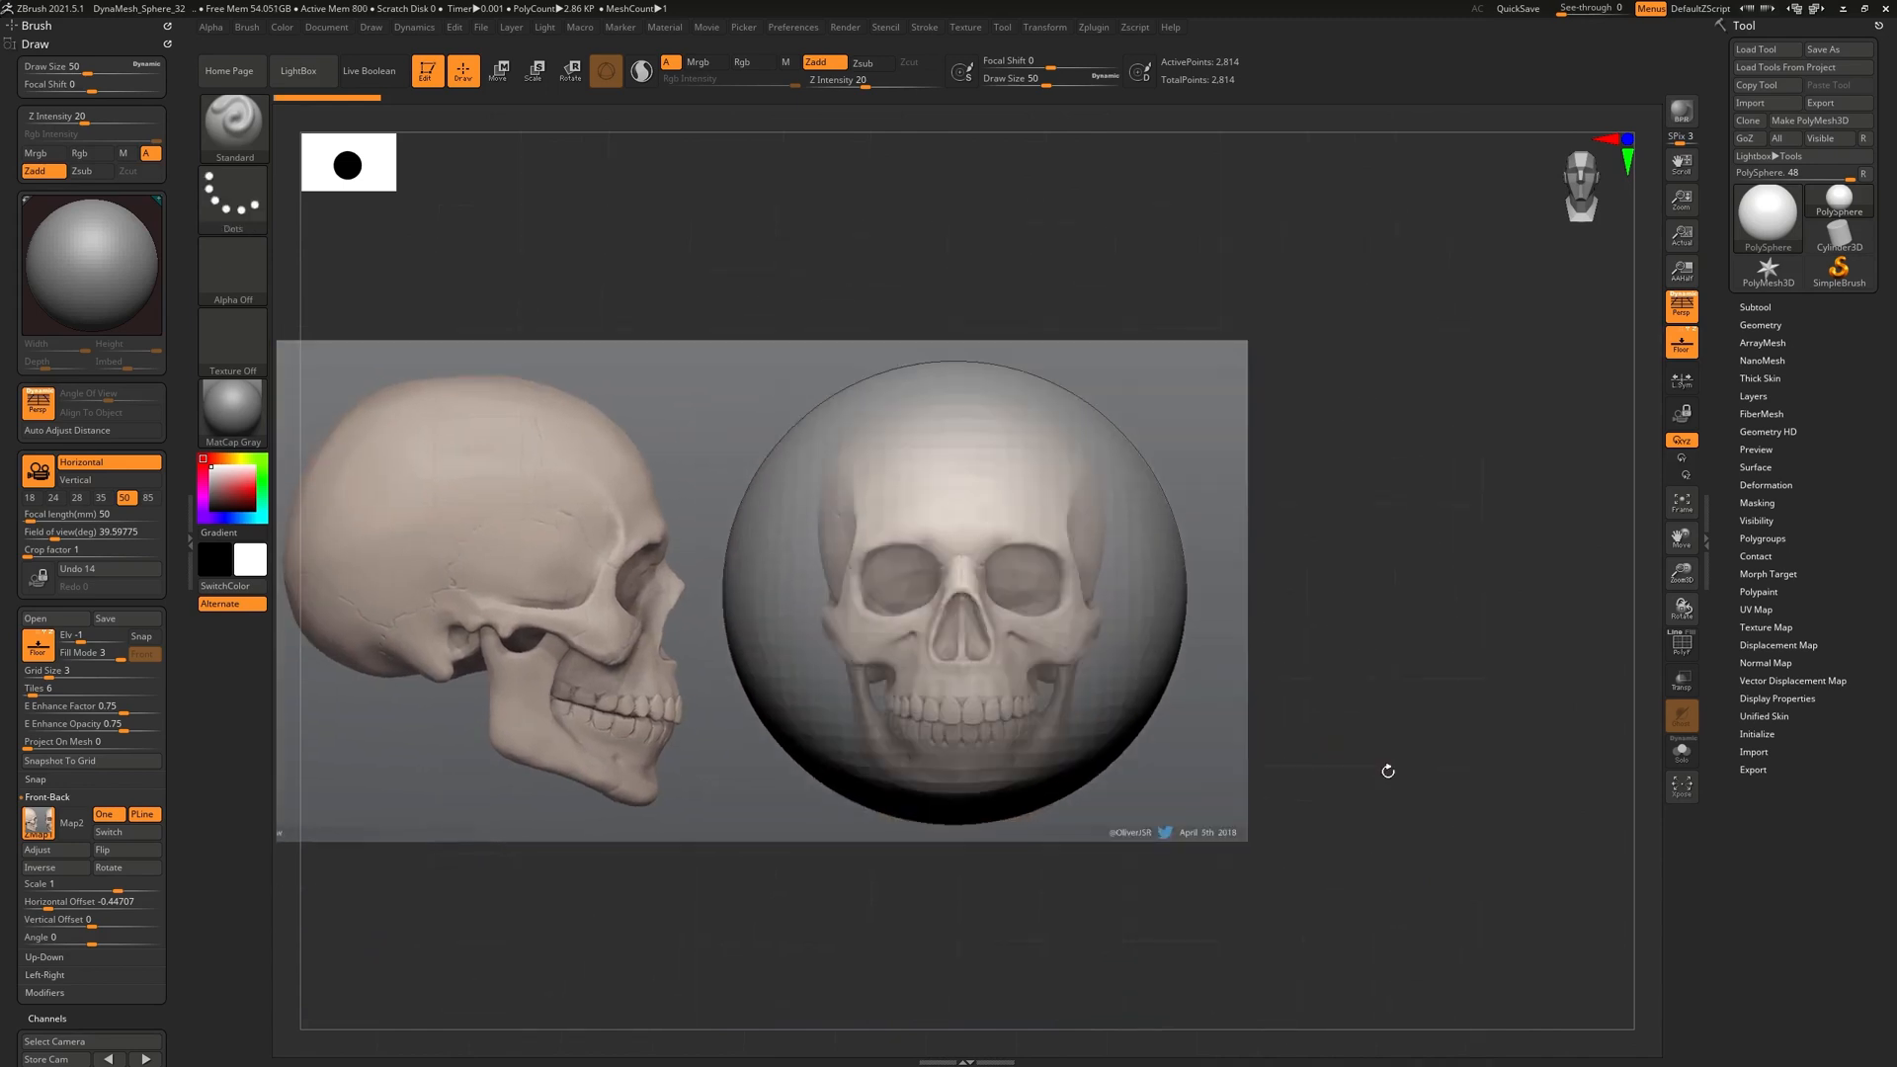
pyautogui.click(1682, 308)
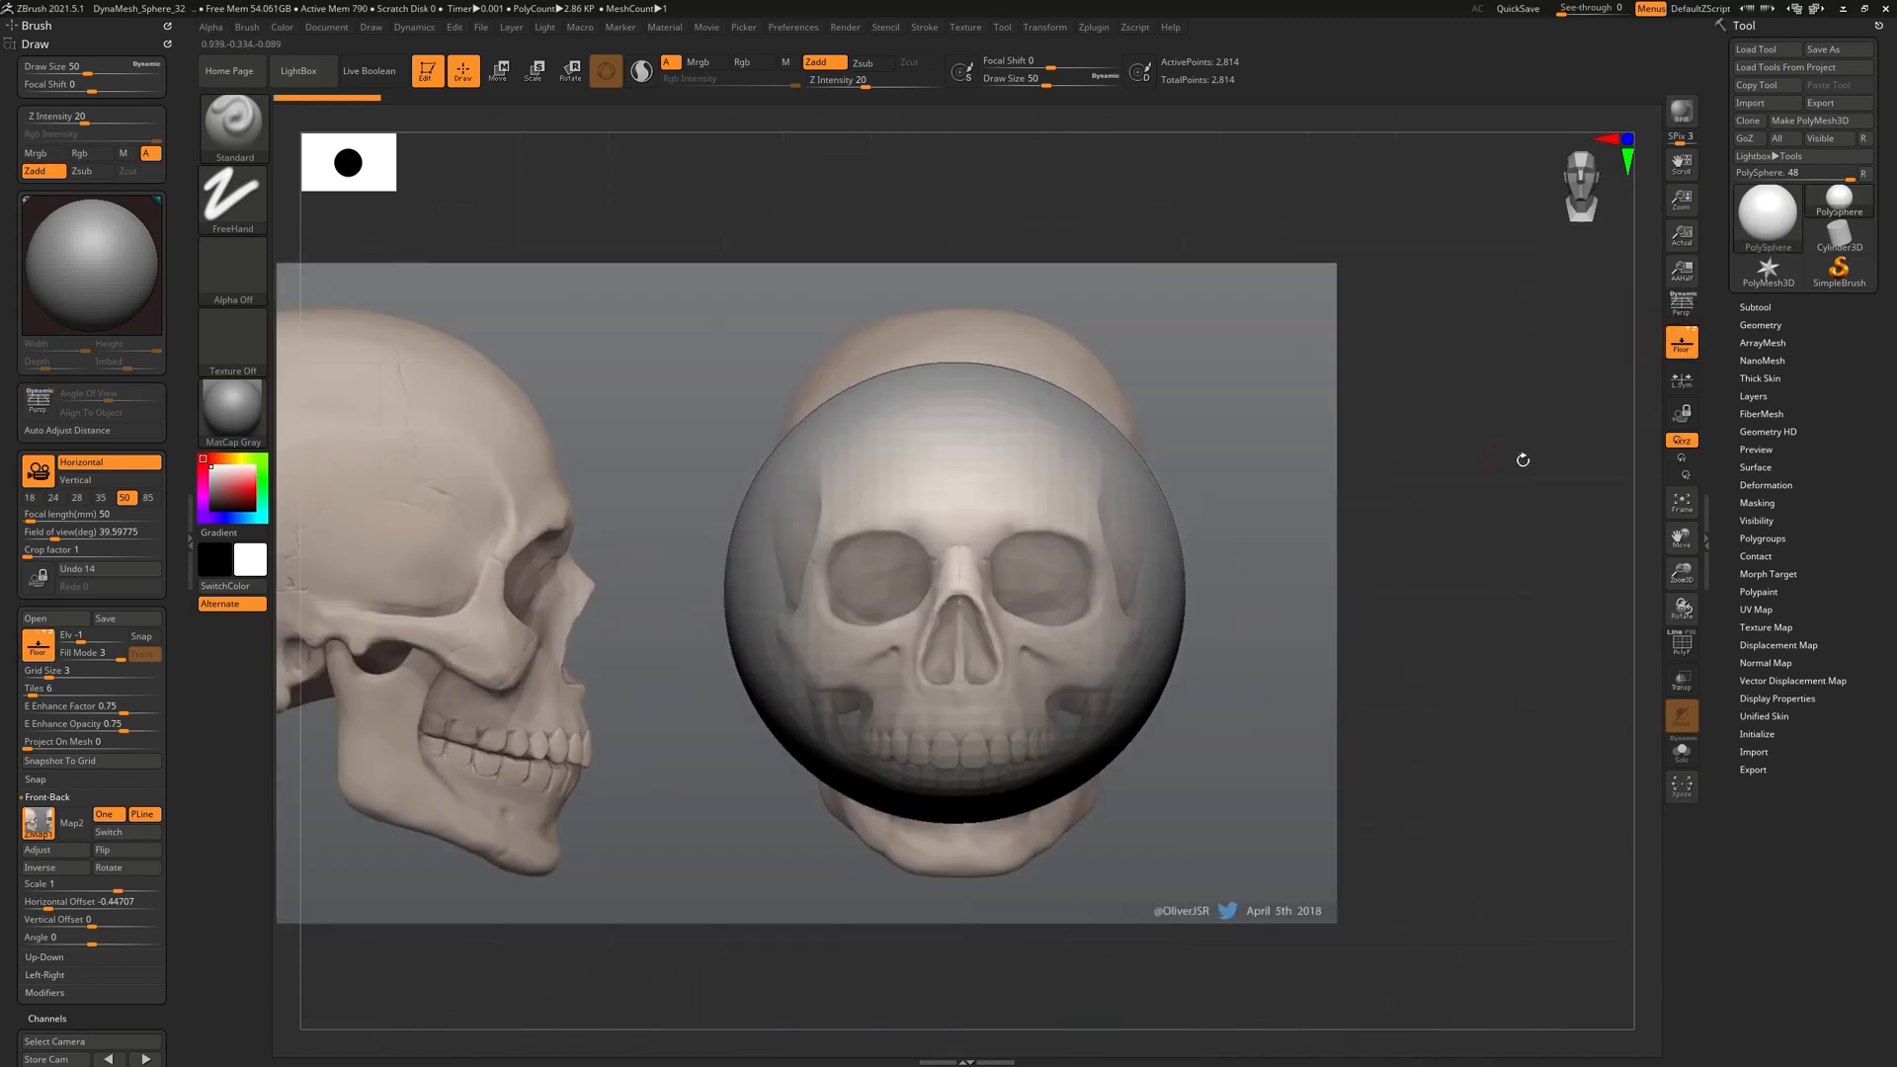
pyautogui.keyDown('alt'); pyautogui.moveTo(1492, 608); pyautogui.dragTo(1465, 467); pyautogui.keyUp('alt')
pyautogui.keyDown('alt'); pyautogui.moveTo(1502, 551); pyautogui.dragTo(1499, 604); pyautogui.keyUp('alt')
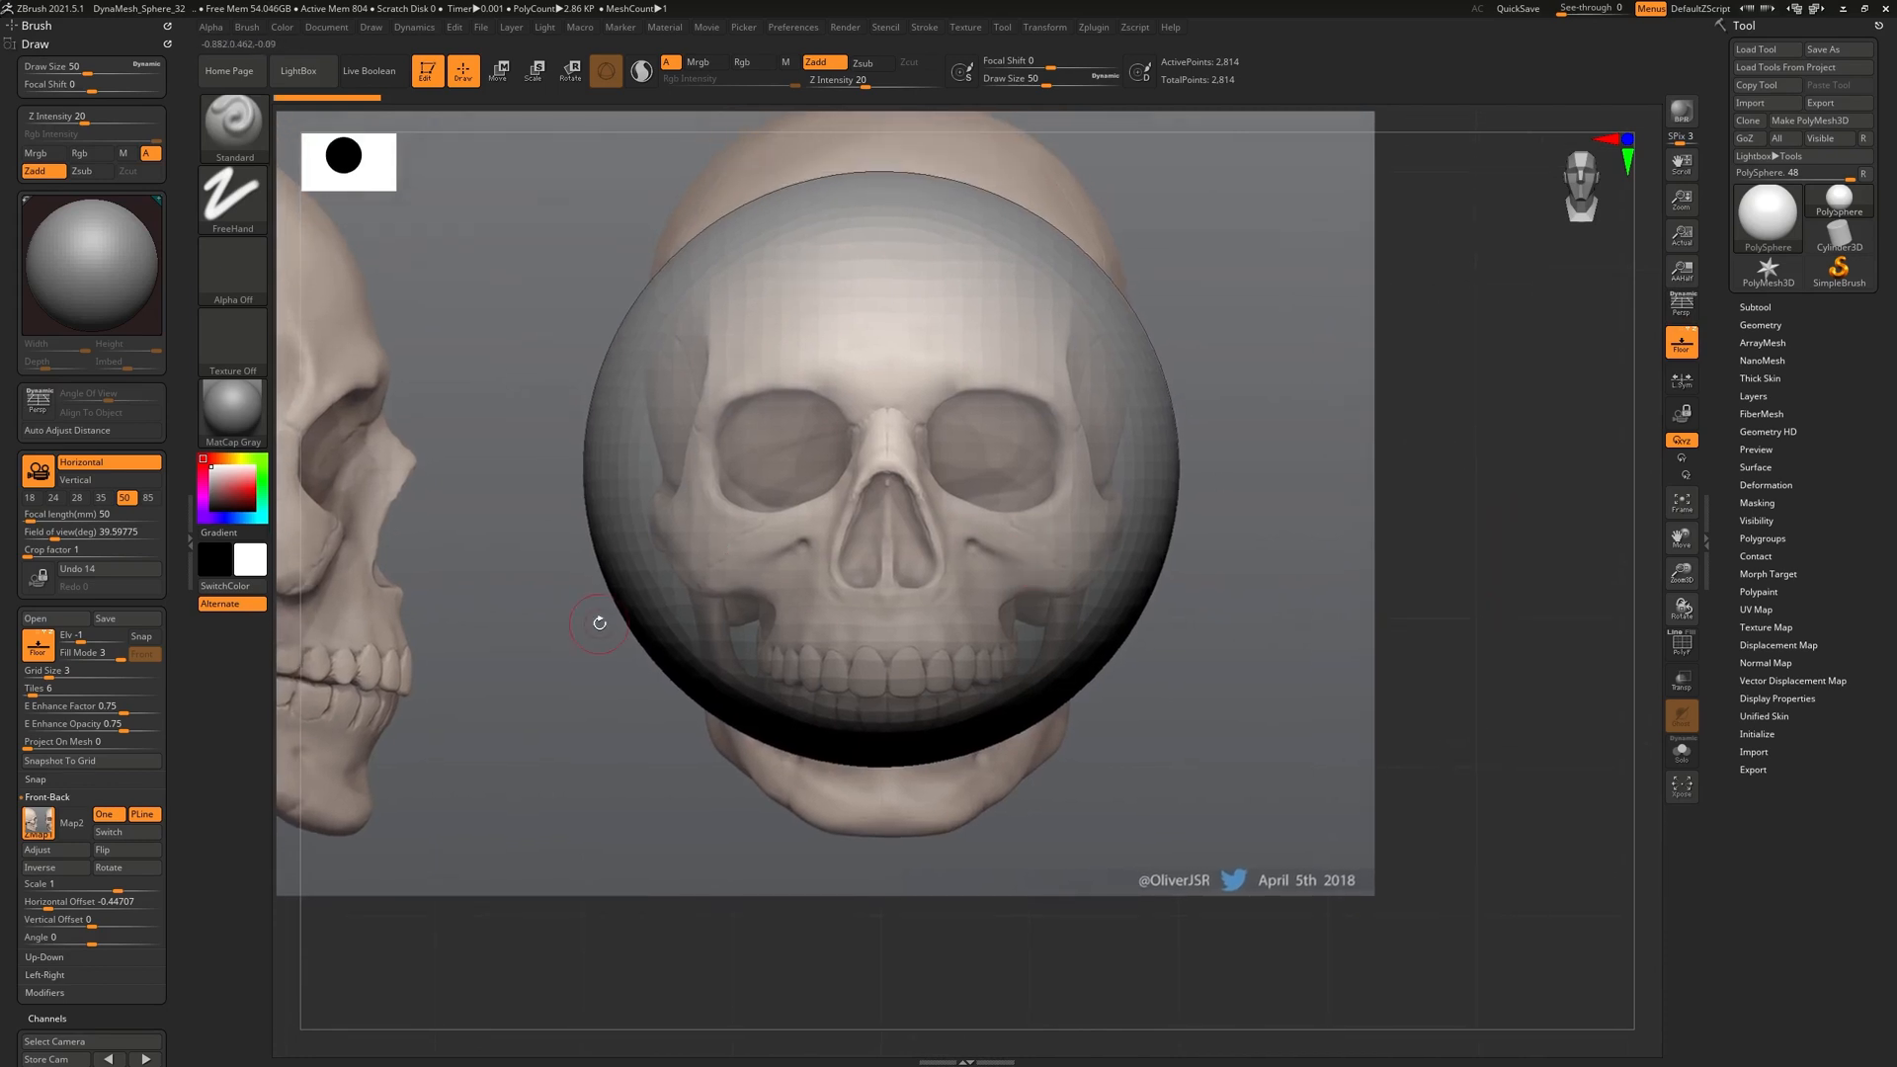
pyautogui.moveTo(40, 826)
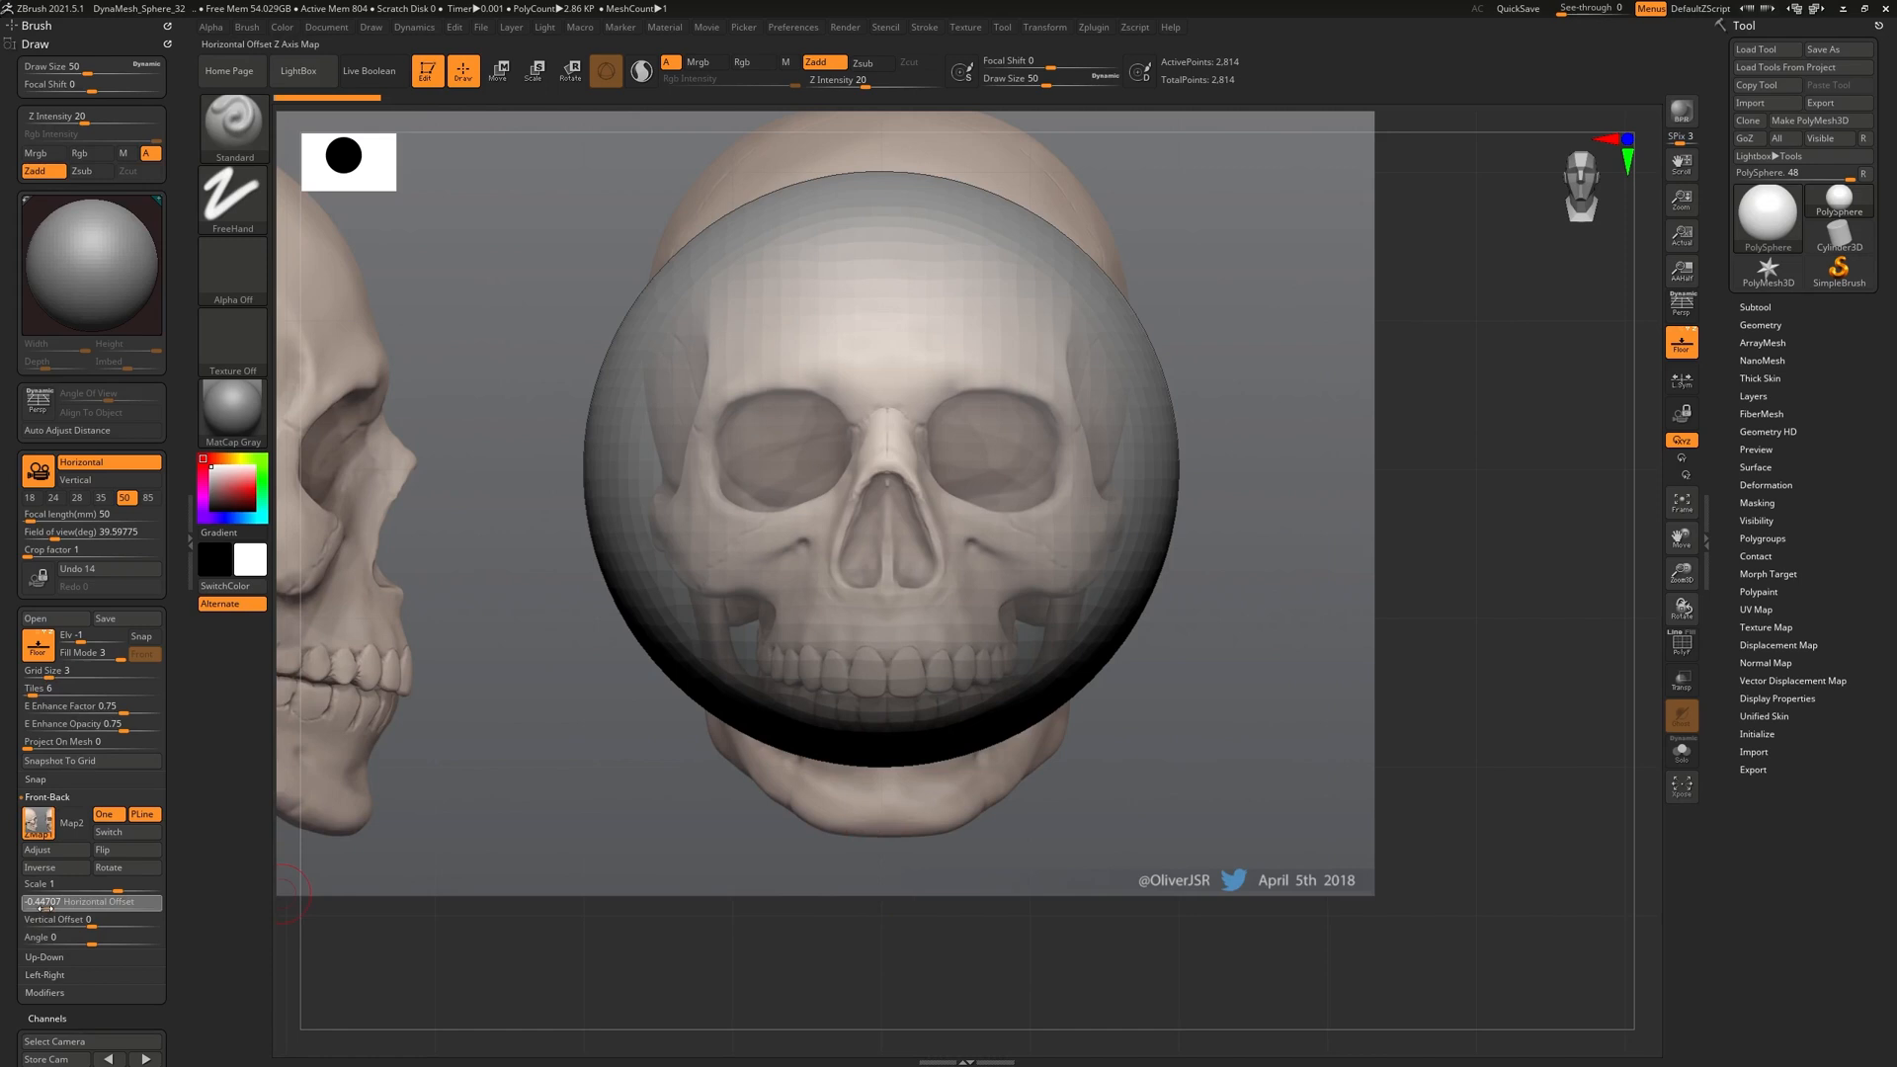
# Set the Front-Back horizontal offset to -0.45 and zoom to confirm the centring
pyautogui.moveTo(44, 907); pyautogui.dragTo(47, 915)
pyautogui.moveTo(47, 915); pyautogui.dragTo(47, 915)
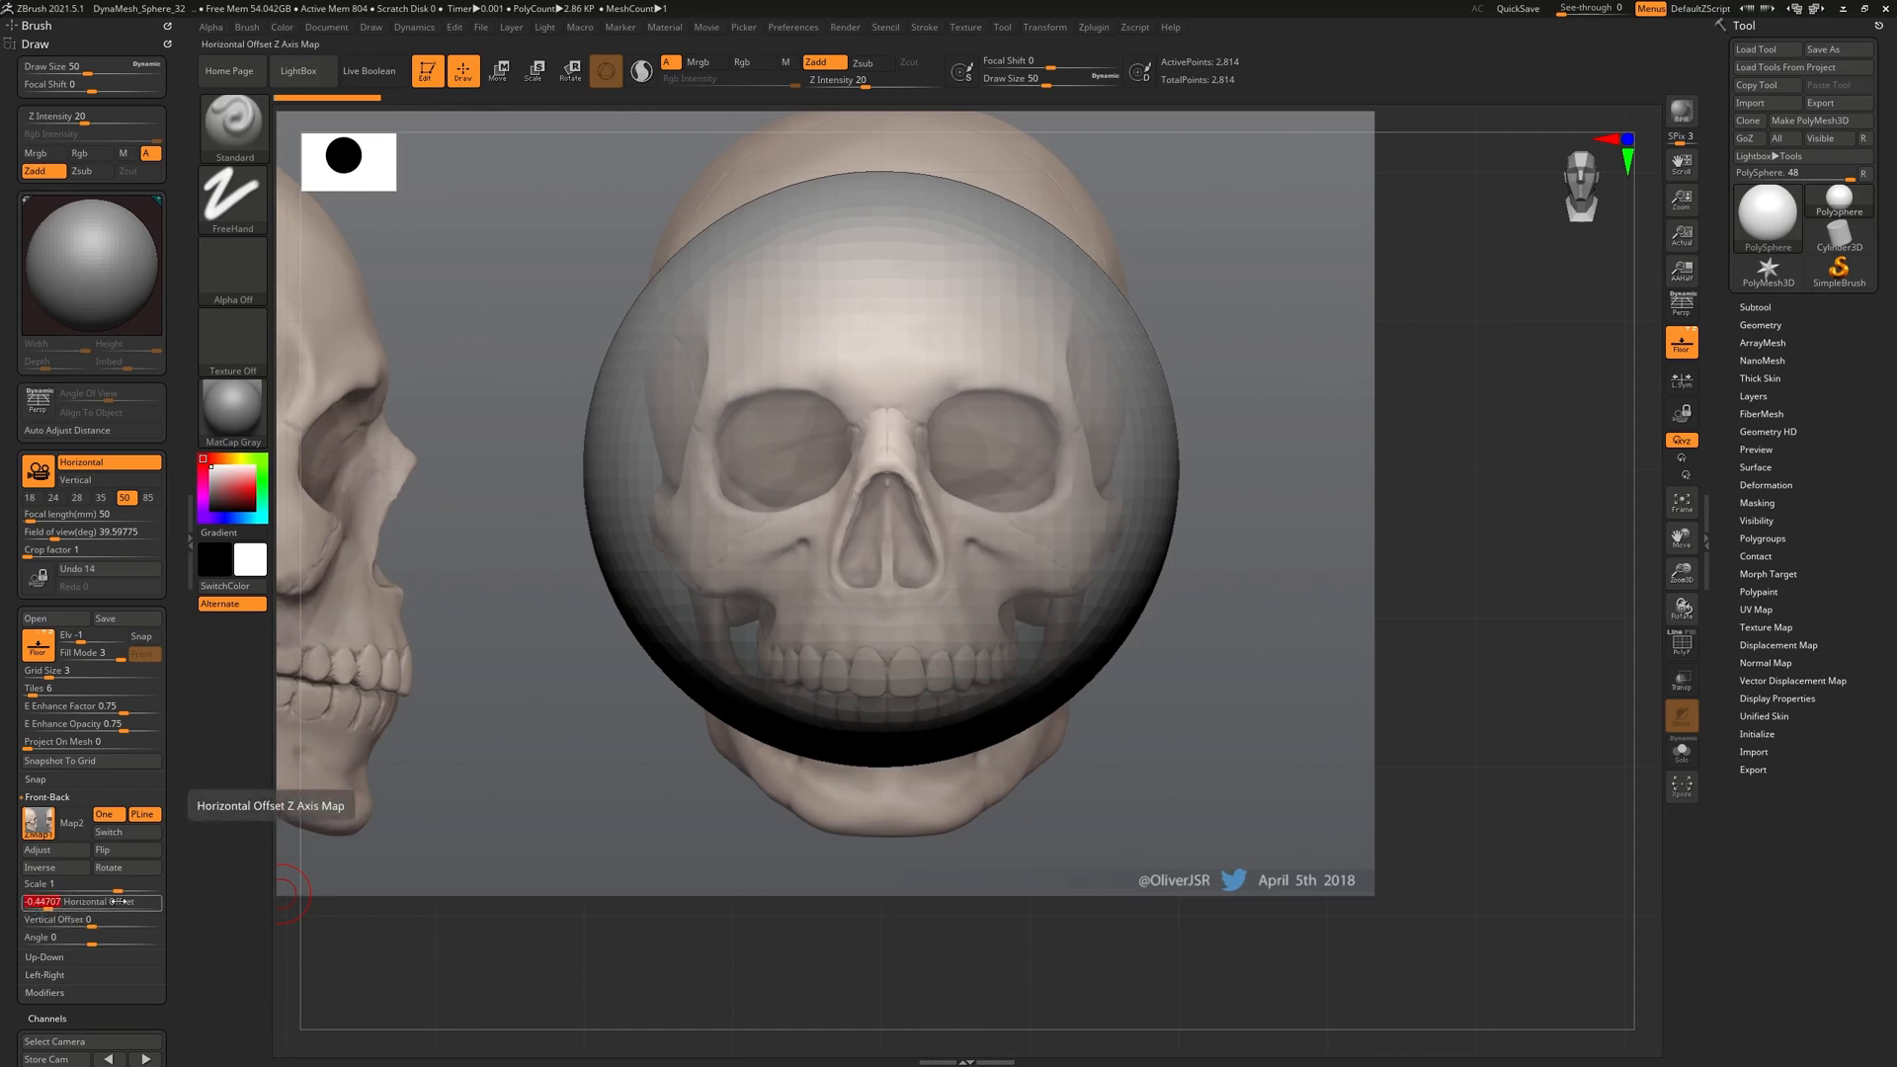
pyautogui.write('-.0')
pyautogui.press('Return')
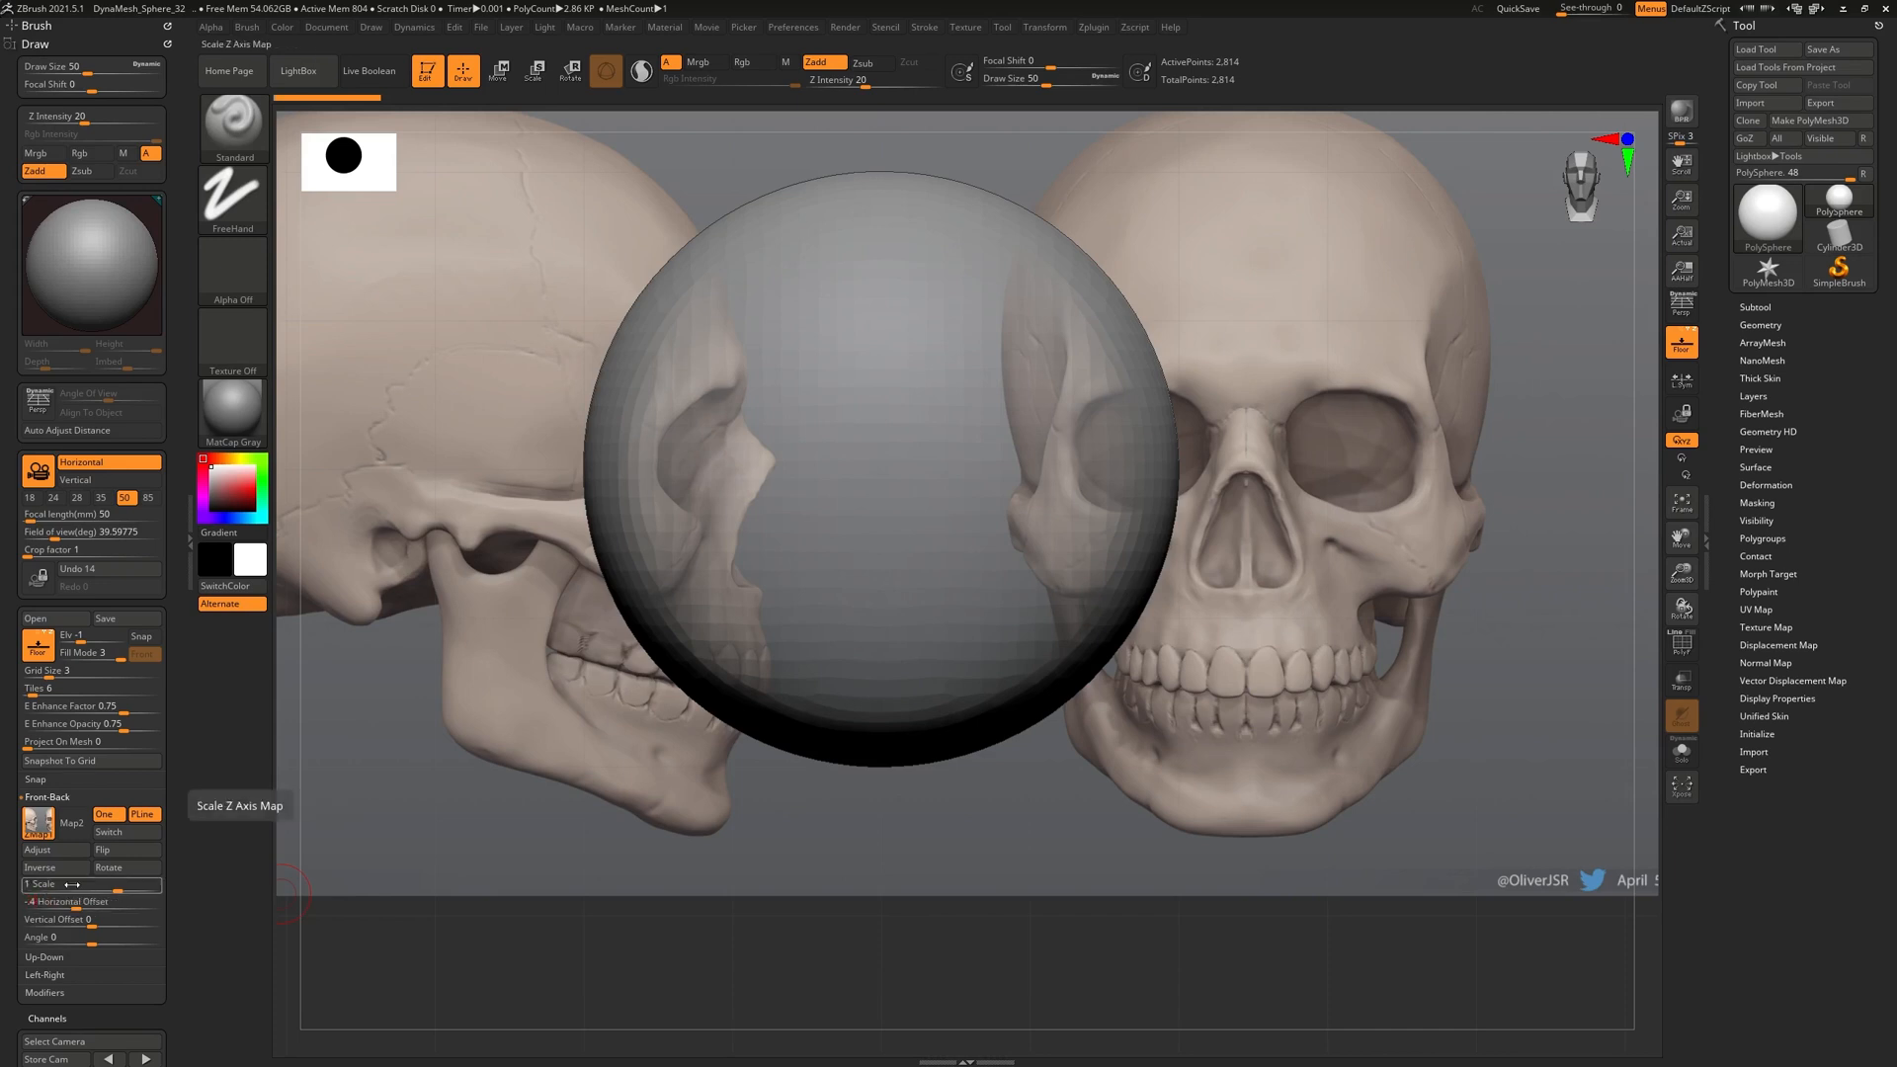
pyautogui.write('5')
pyautogui.press('Return')
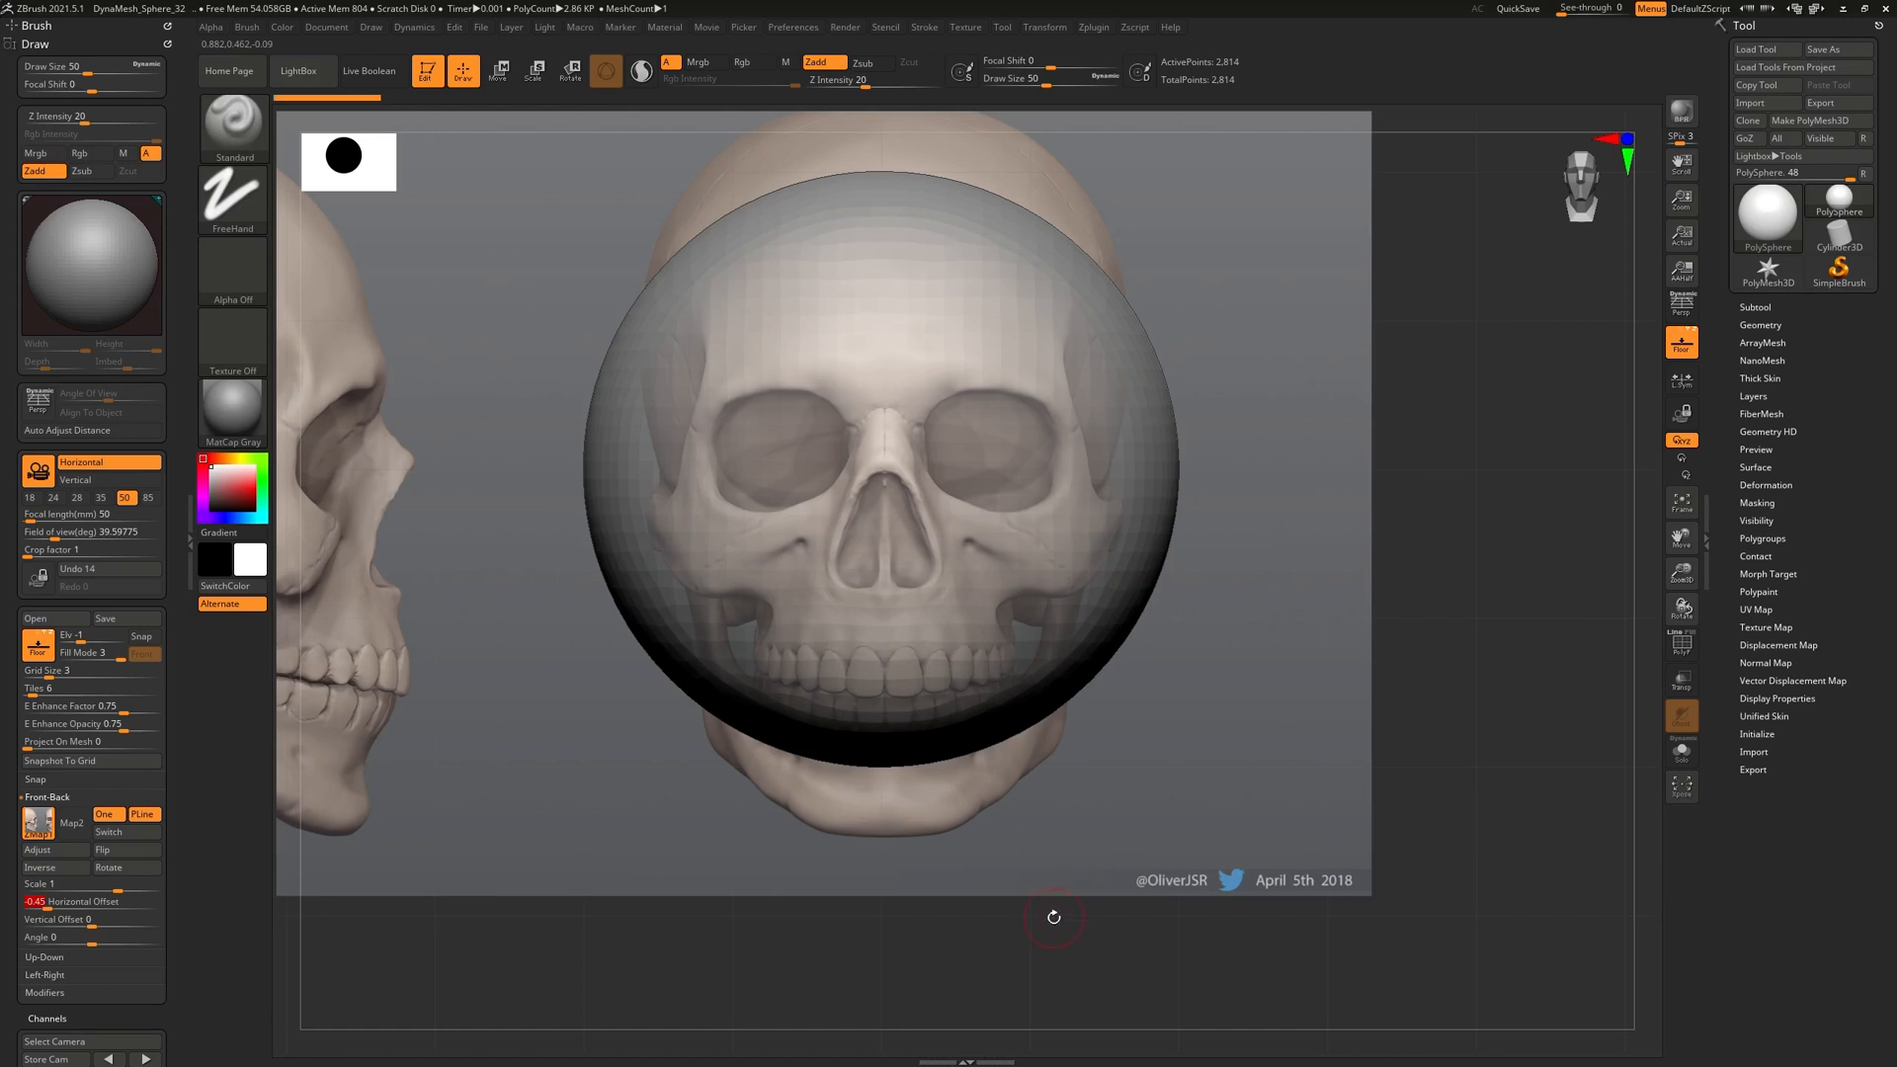
pyautogui.keyDown('alt'); pyautogui.moveTo(1053, 935); pyautogui.dragTo(1088, 778); pyautogui.keyUp('alt')
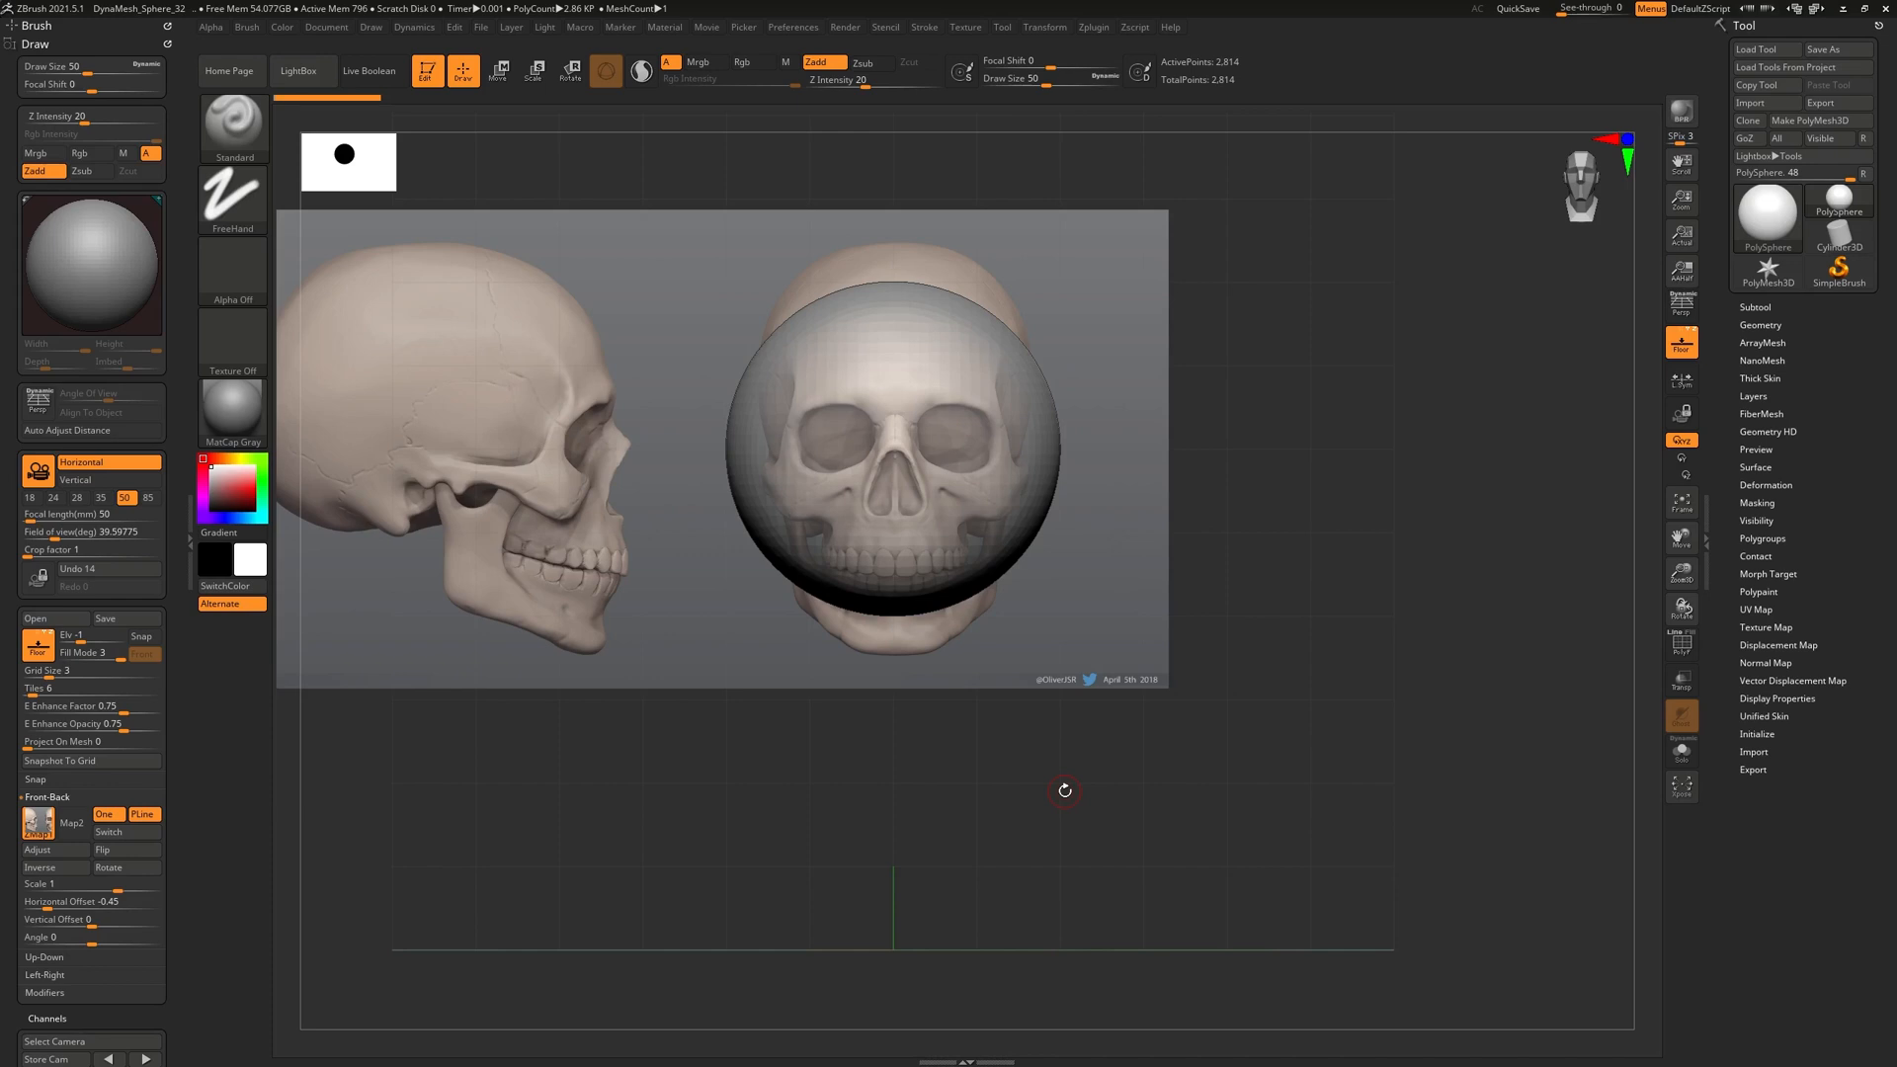
pyautogui.moveTo(929, 778)
pyautogui.keyDown('ctrl'); pyautogui.mouseDown(button='right')
pyautogui.moveTo(928, 876)
pyautogui.moveTo(929, 811)
pyautogui.mouseUp(button='right'); pyautogui.keyUp('ctrl')
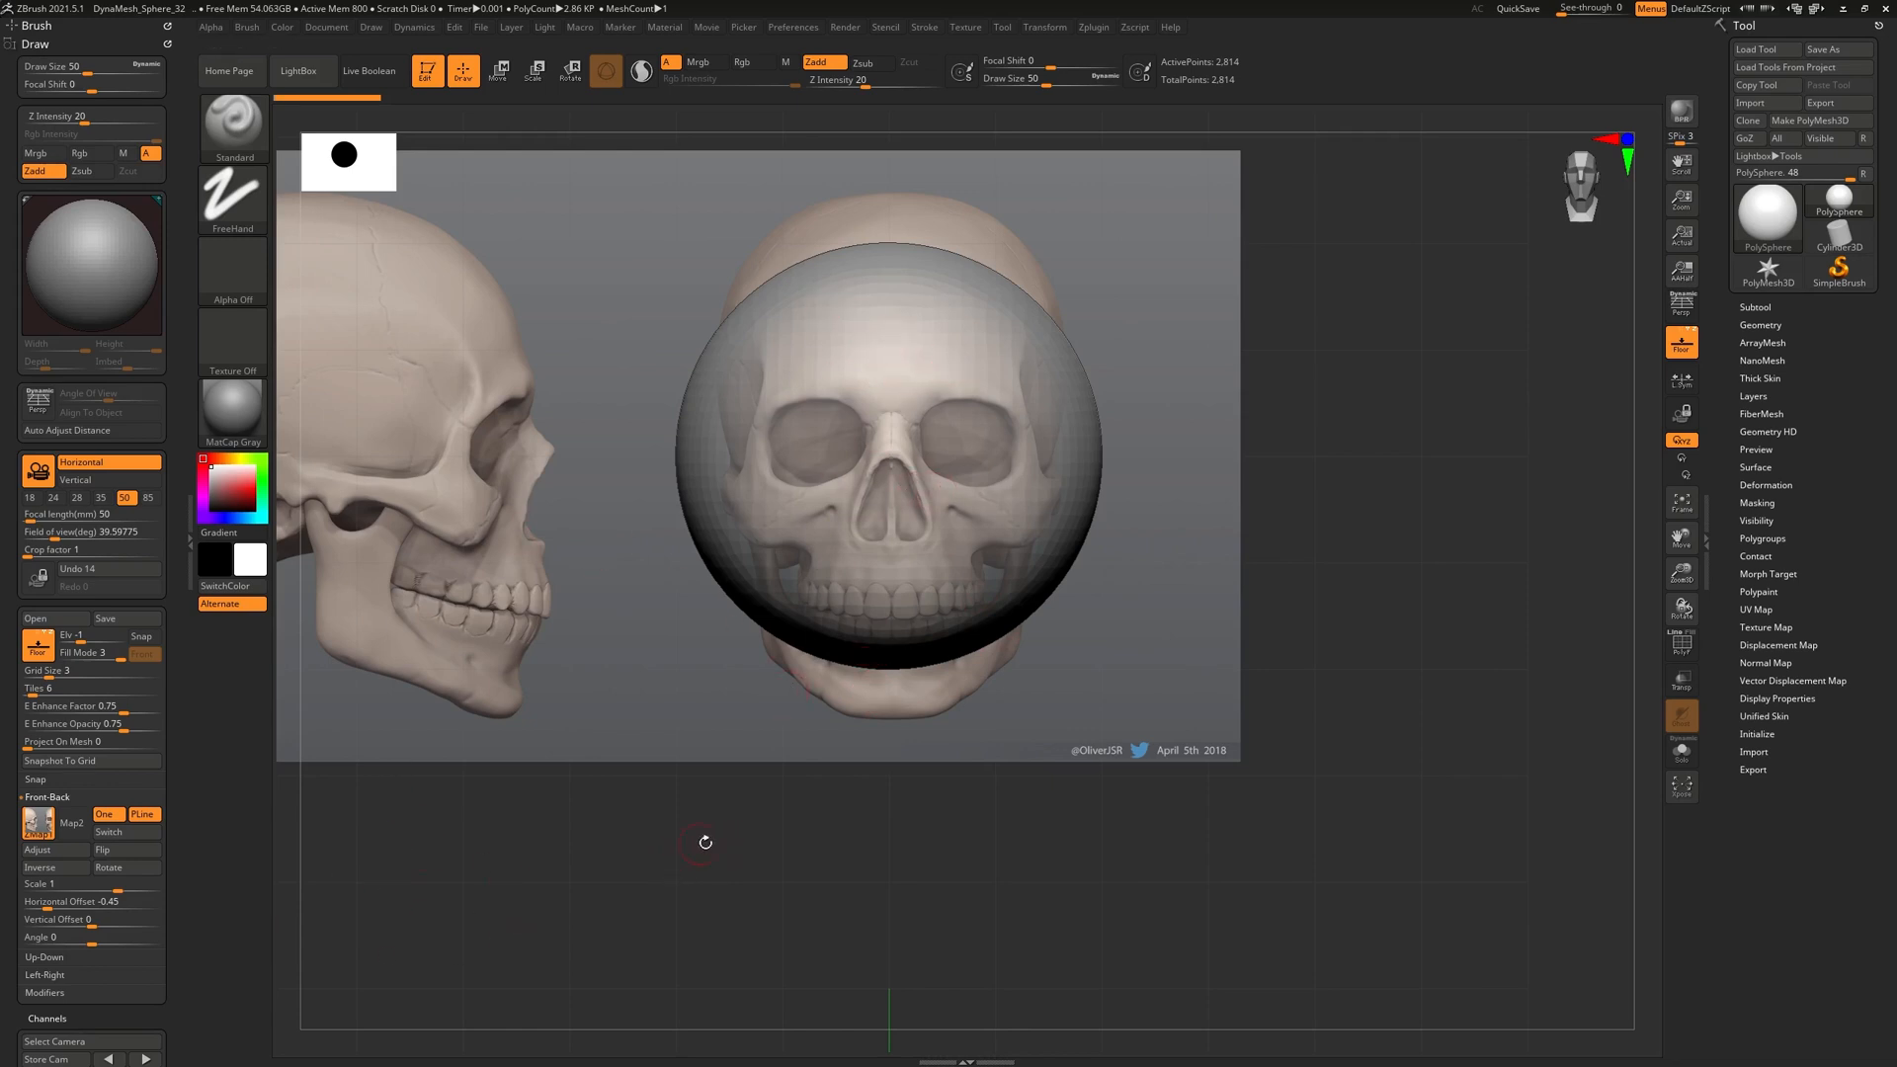
# Turn perspective on and map Skull_Ref_zB onto the Left-Right side plane
pyautogui.click(1681, 307)
pyautogui.moveTo(952, 773); pyautogui.dragTo(995, 550)
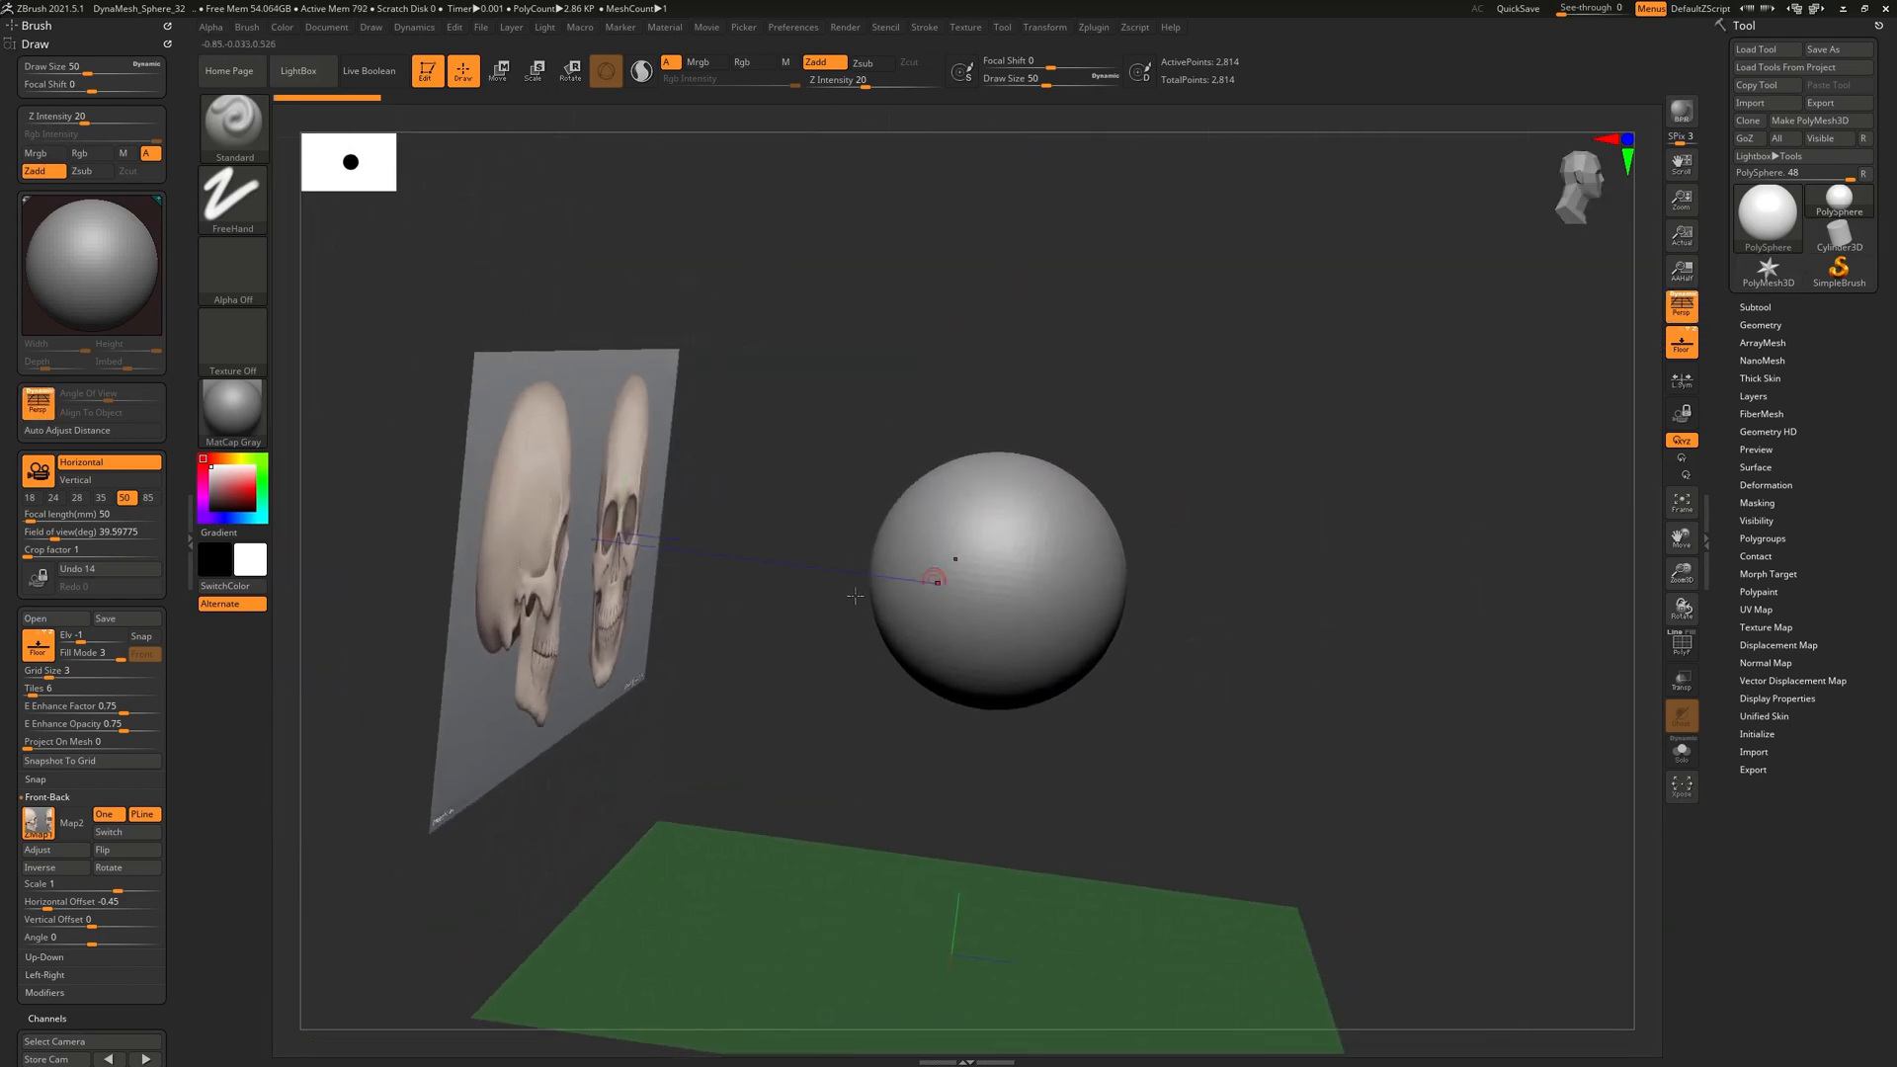
pyautogui.moveTo(1307, 504); pyautogui.dragTo(1235, 593)
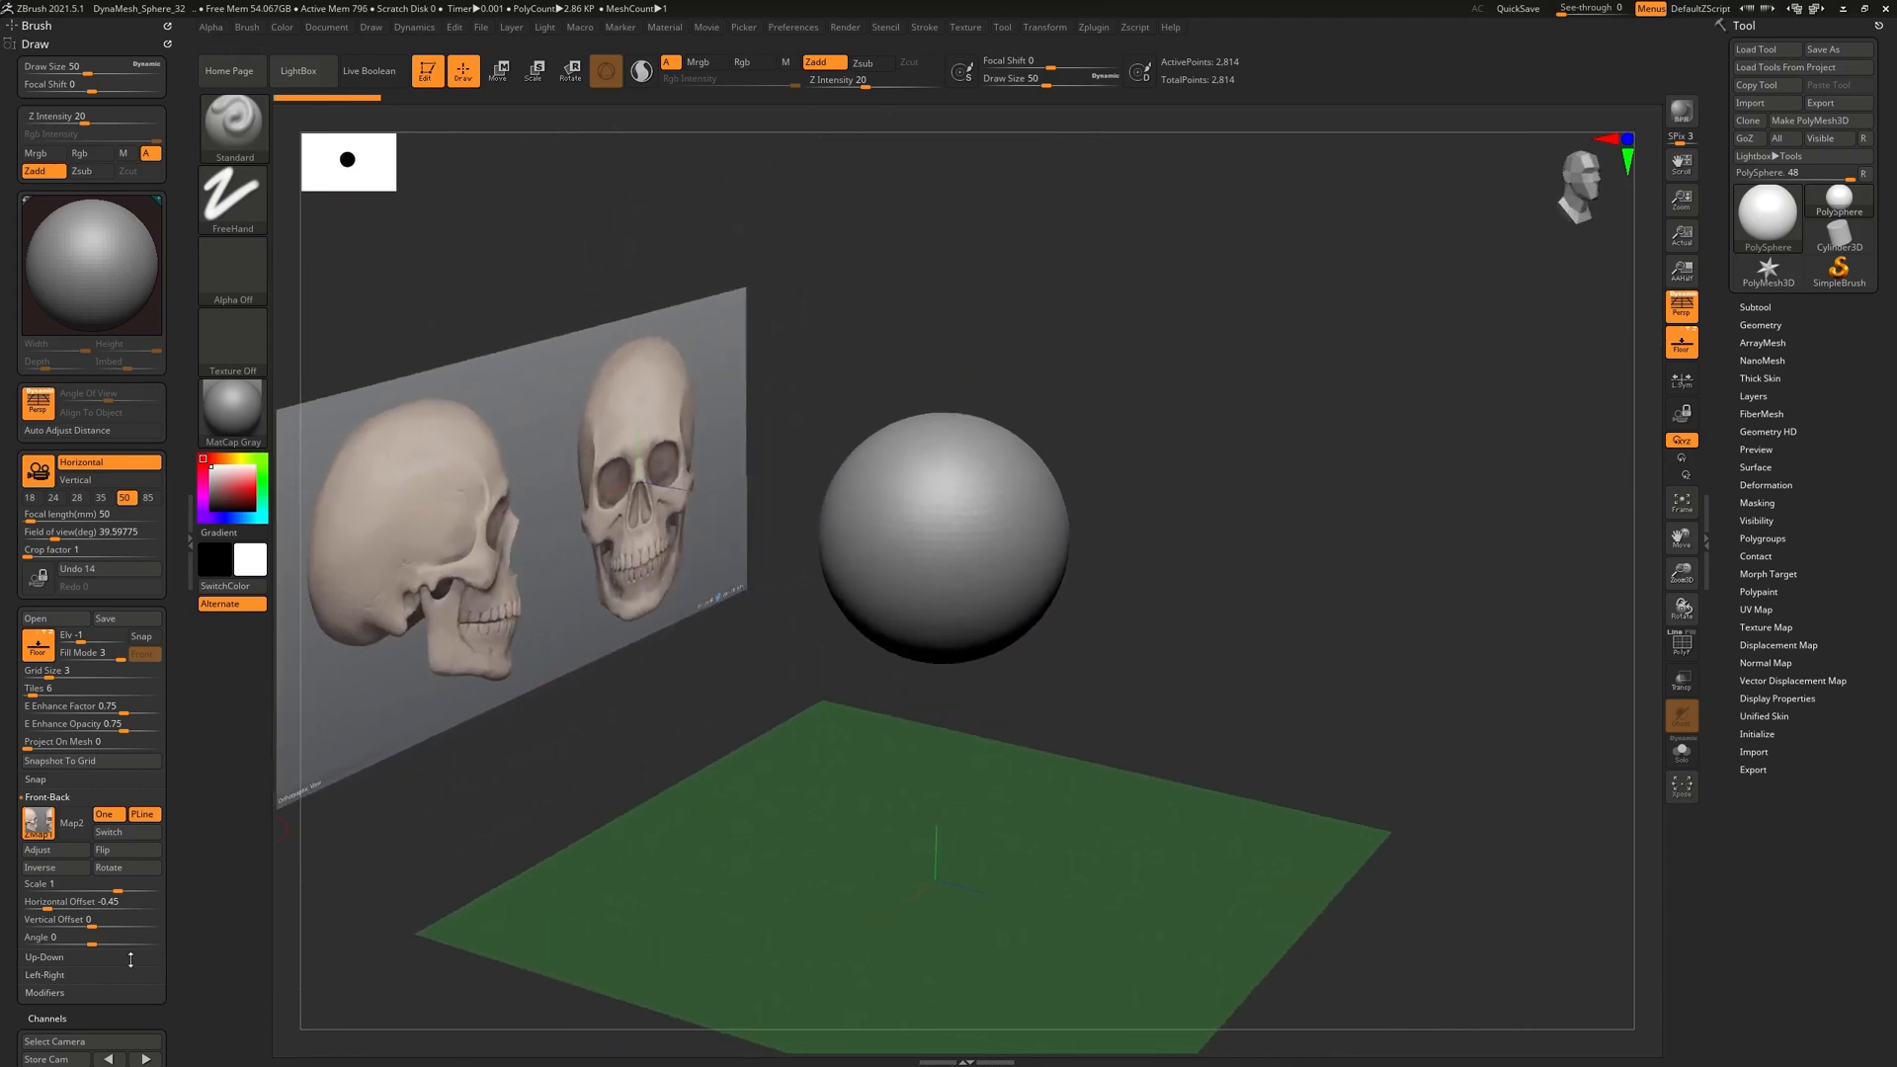
pyautogui.click(47, 976)
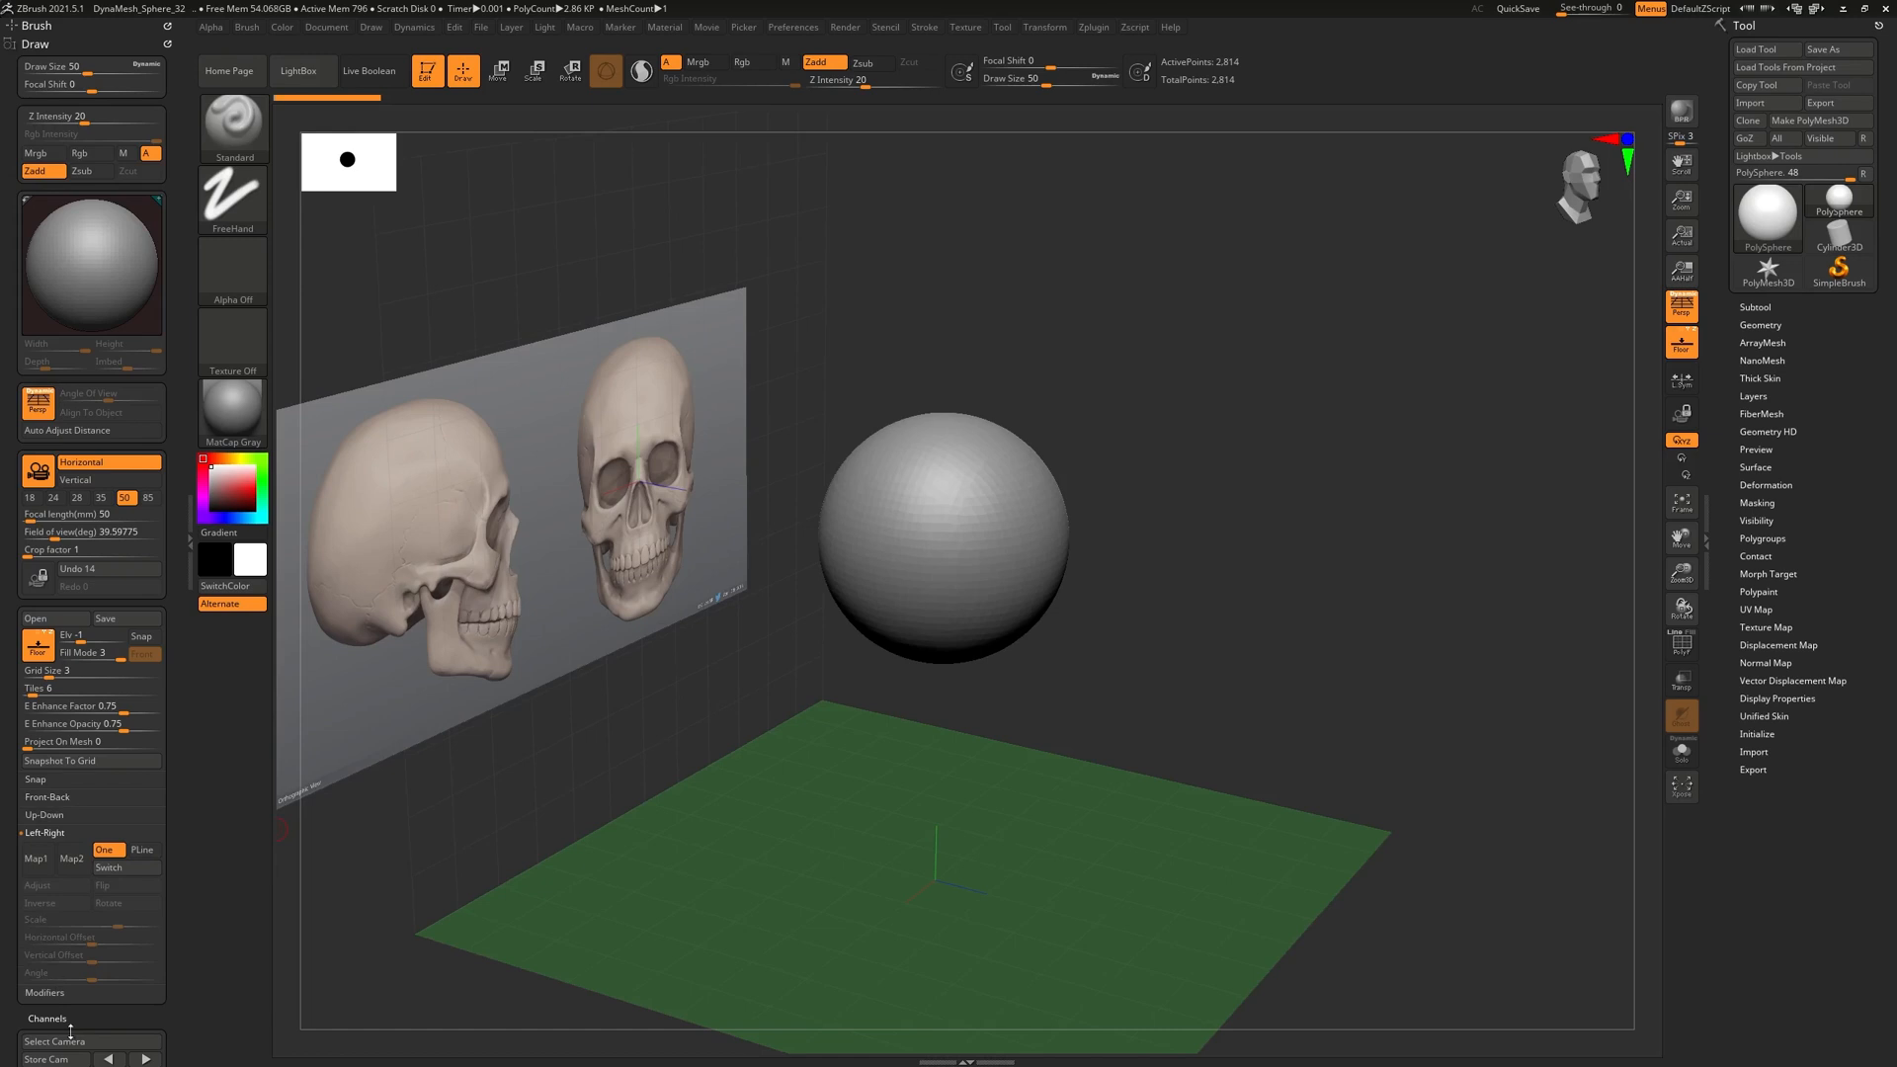
pyautogui.click(40, 872)
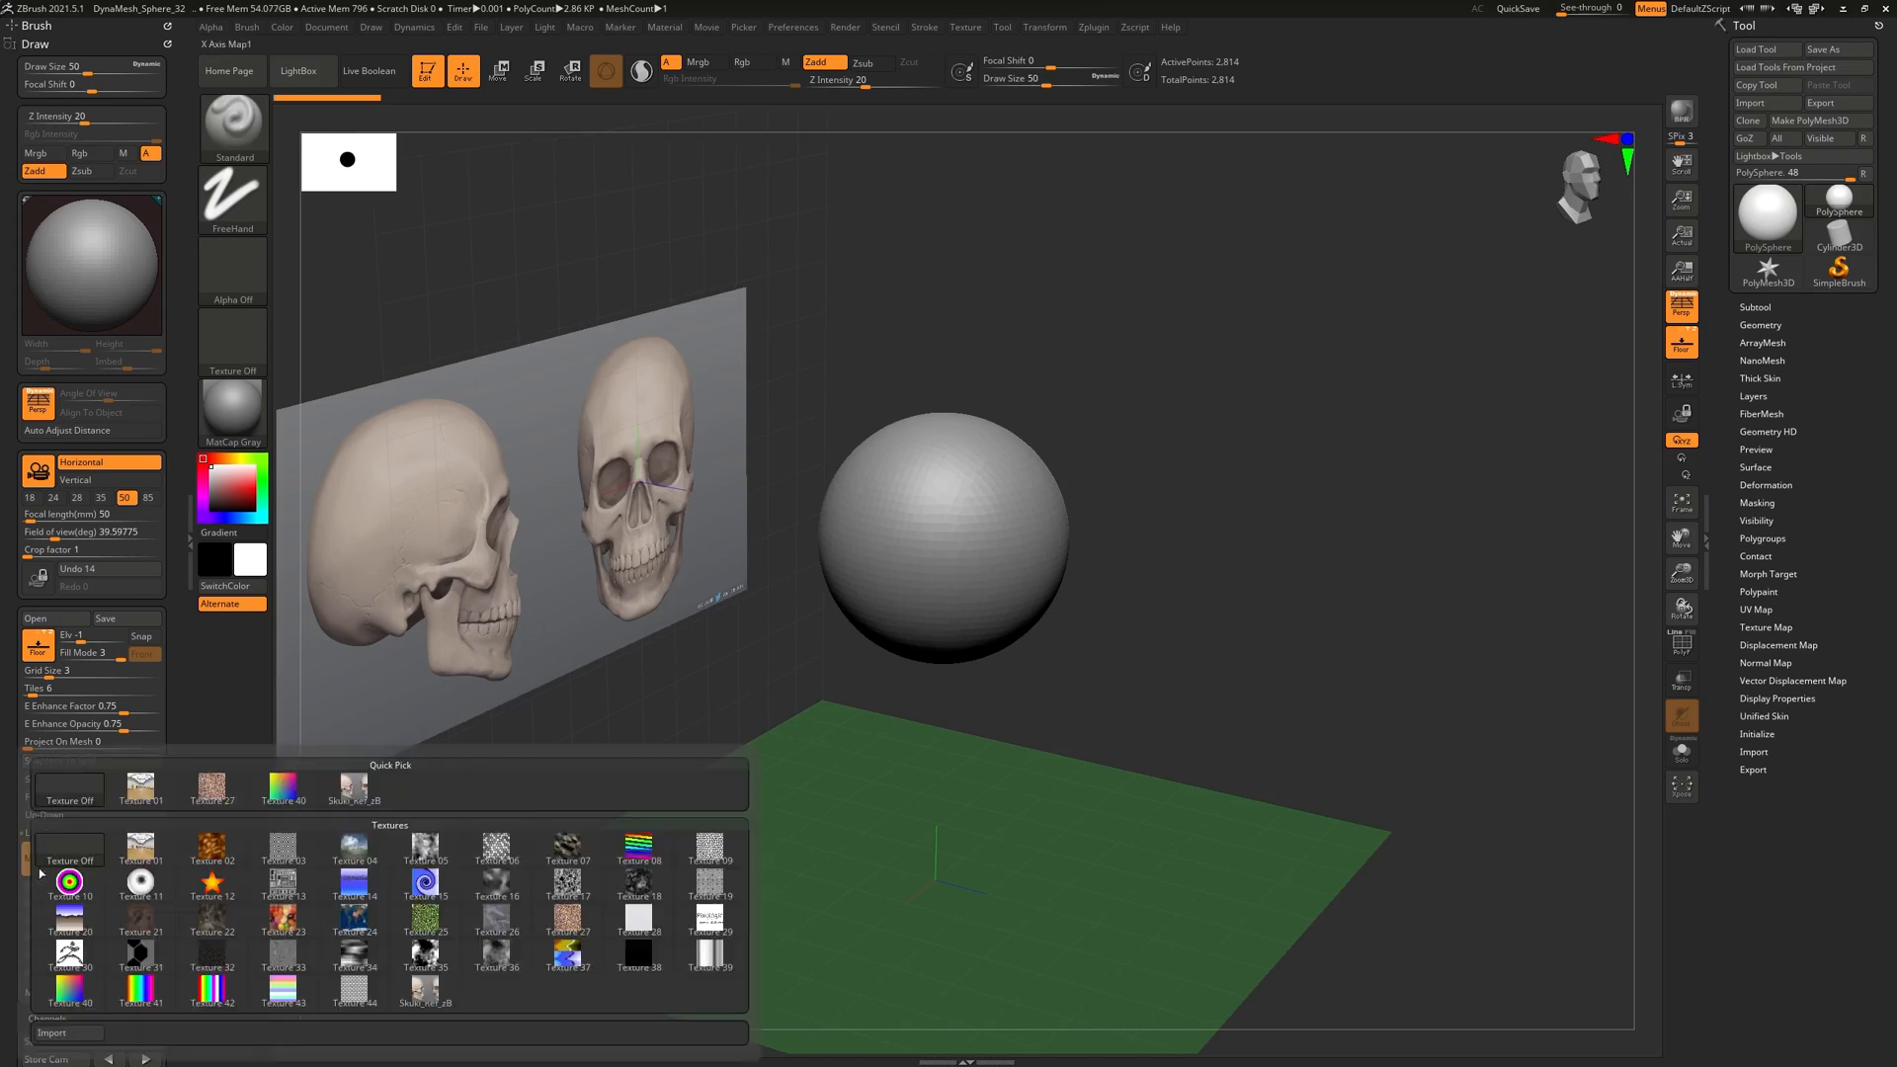
pyautogui.click(356, 793)
# Orbit and pan around the sphere to inspect it between both reference planes
pyautogui.moveTo(1157, 746); pyautogui.dragTo(706, 630)
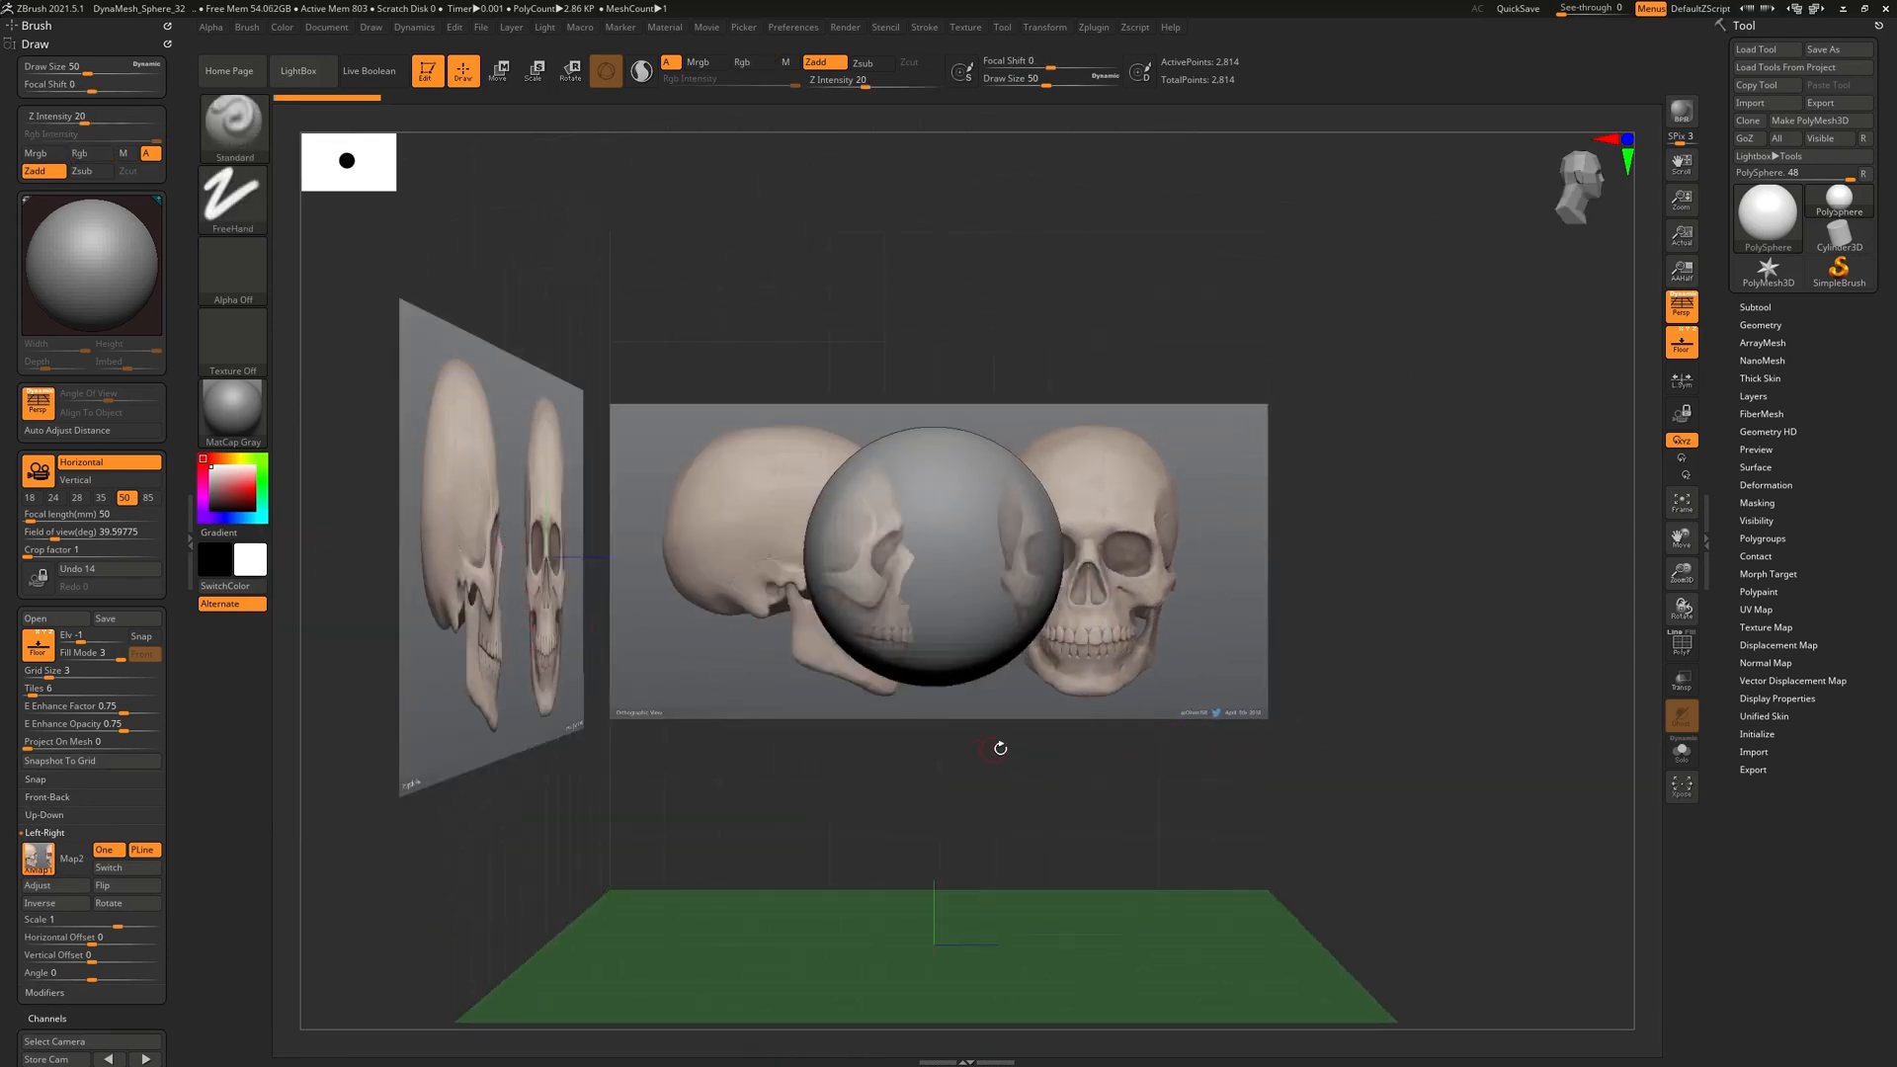
pyautogui.press('w')
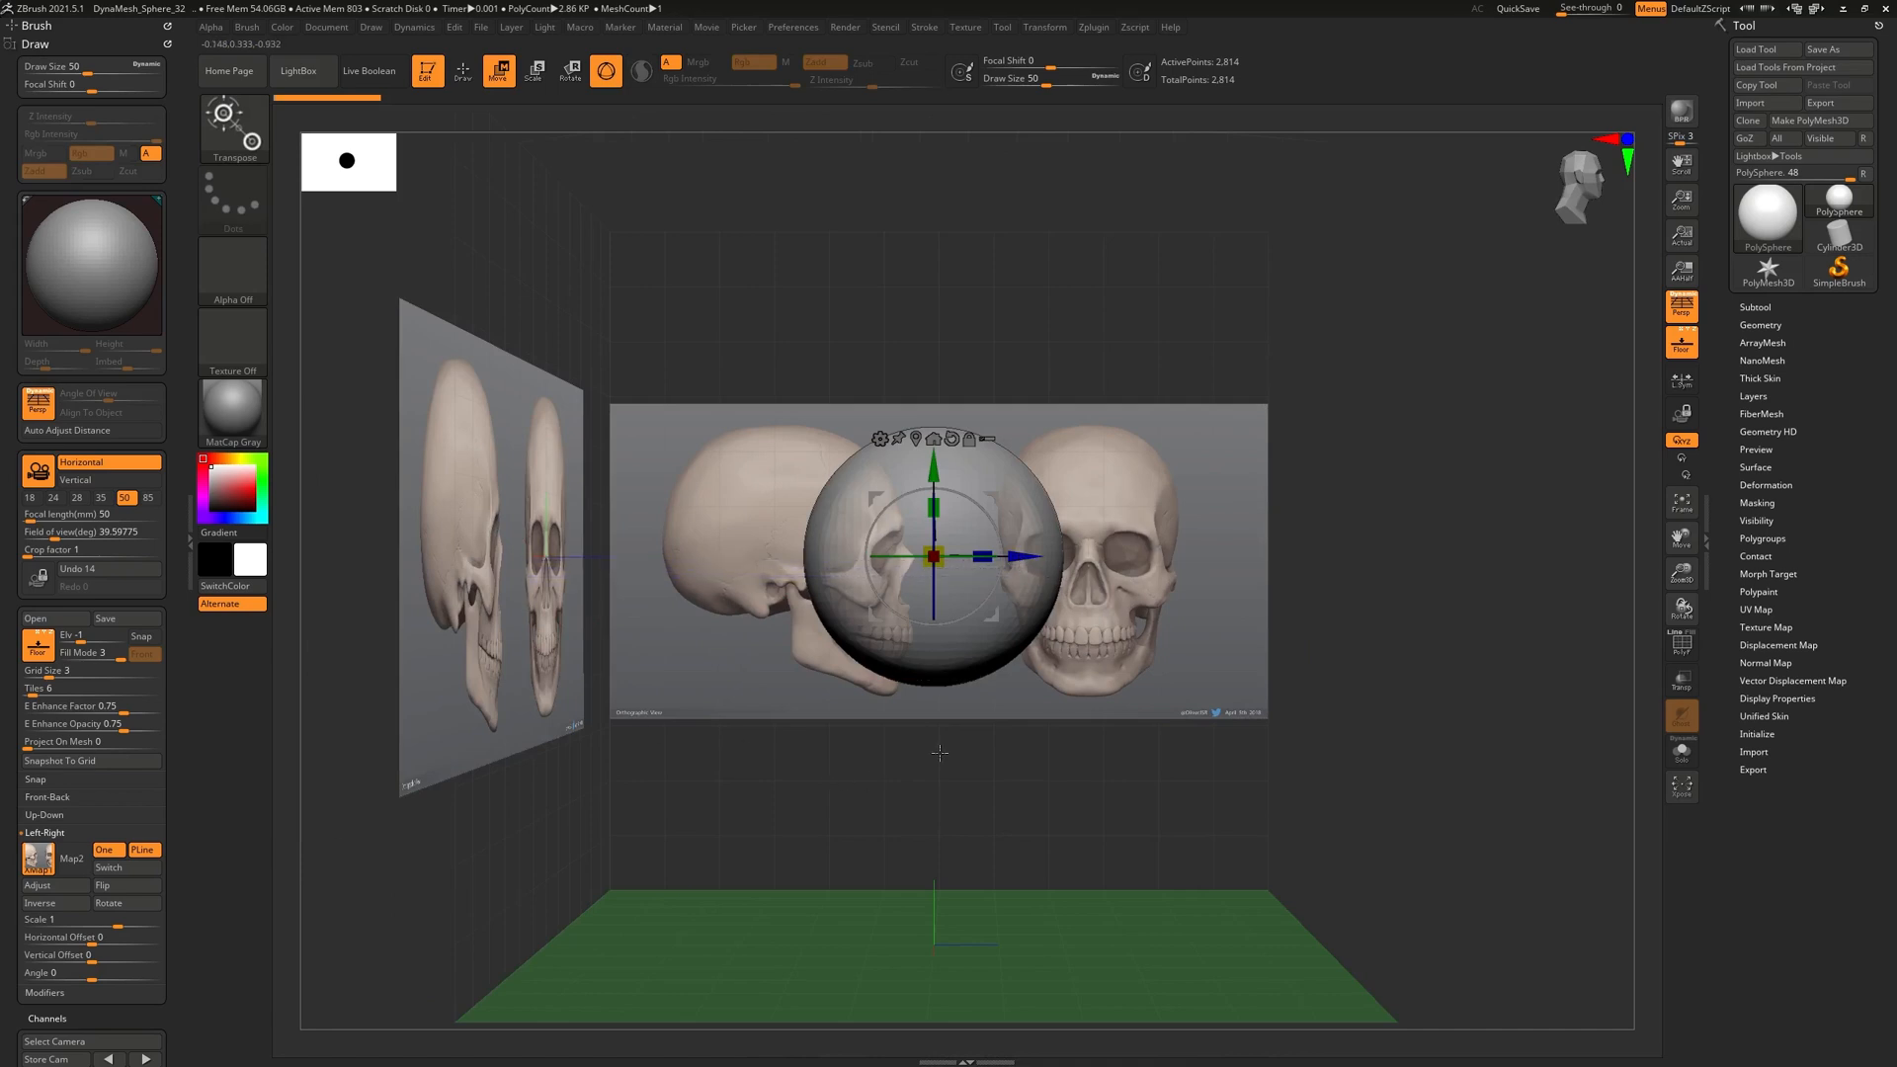
pyautogui.press('q')
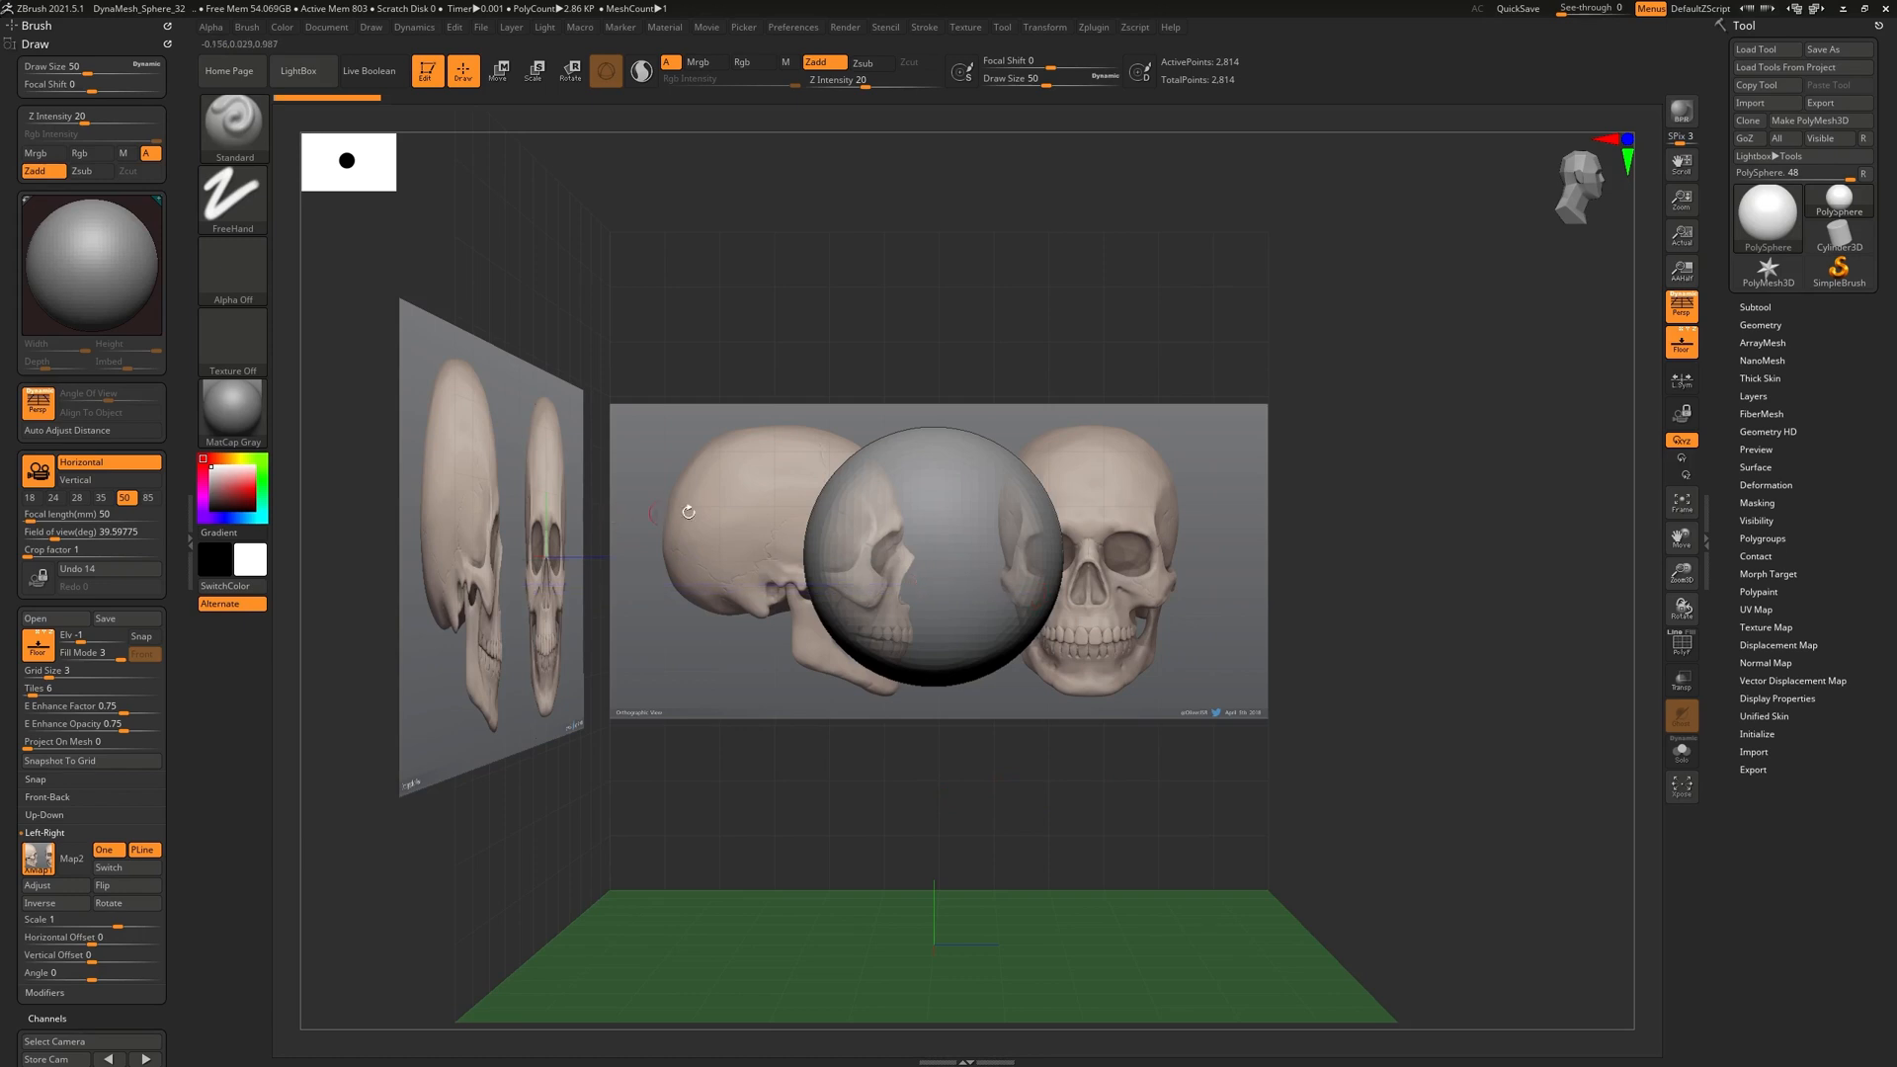
pyautogui.keyDown('alt'); pyautogui.moveTo(807, 768); pyautogui.dragTo(918, 811); pyautogui.keyUp('alt')
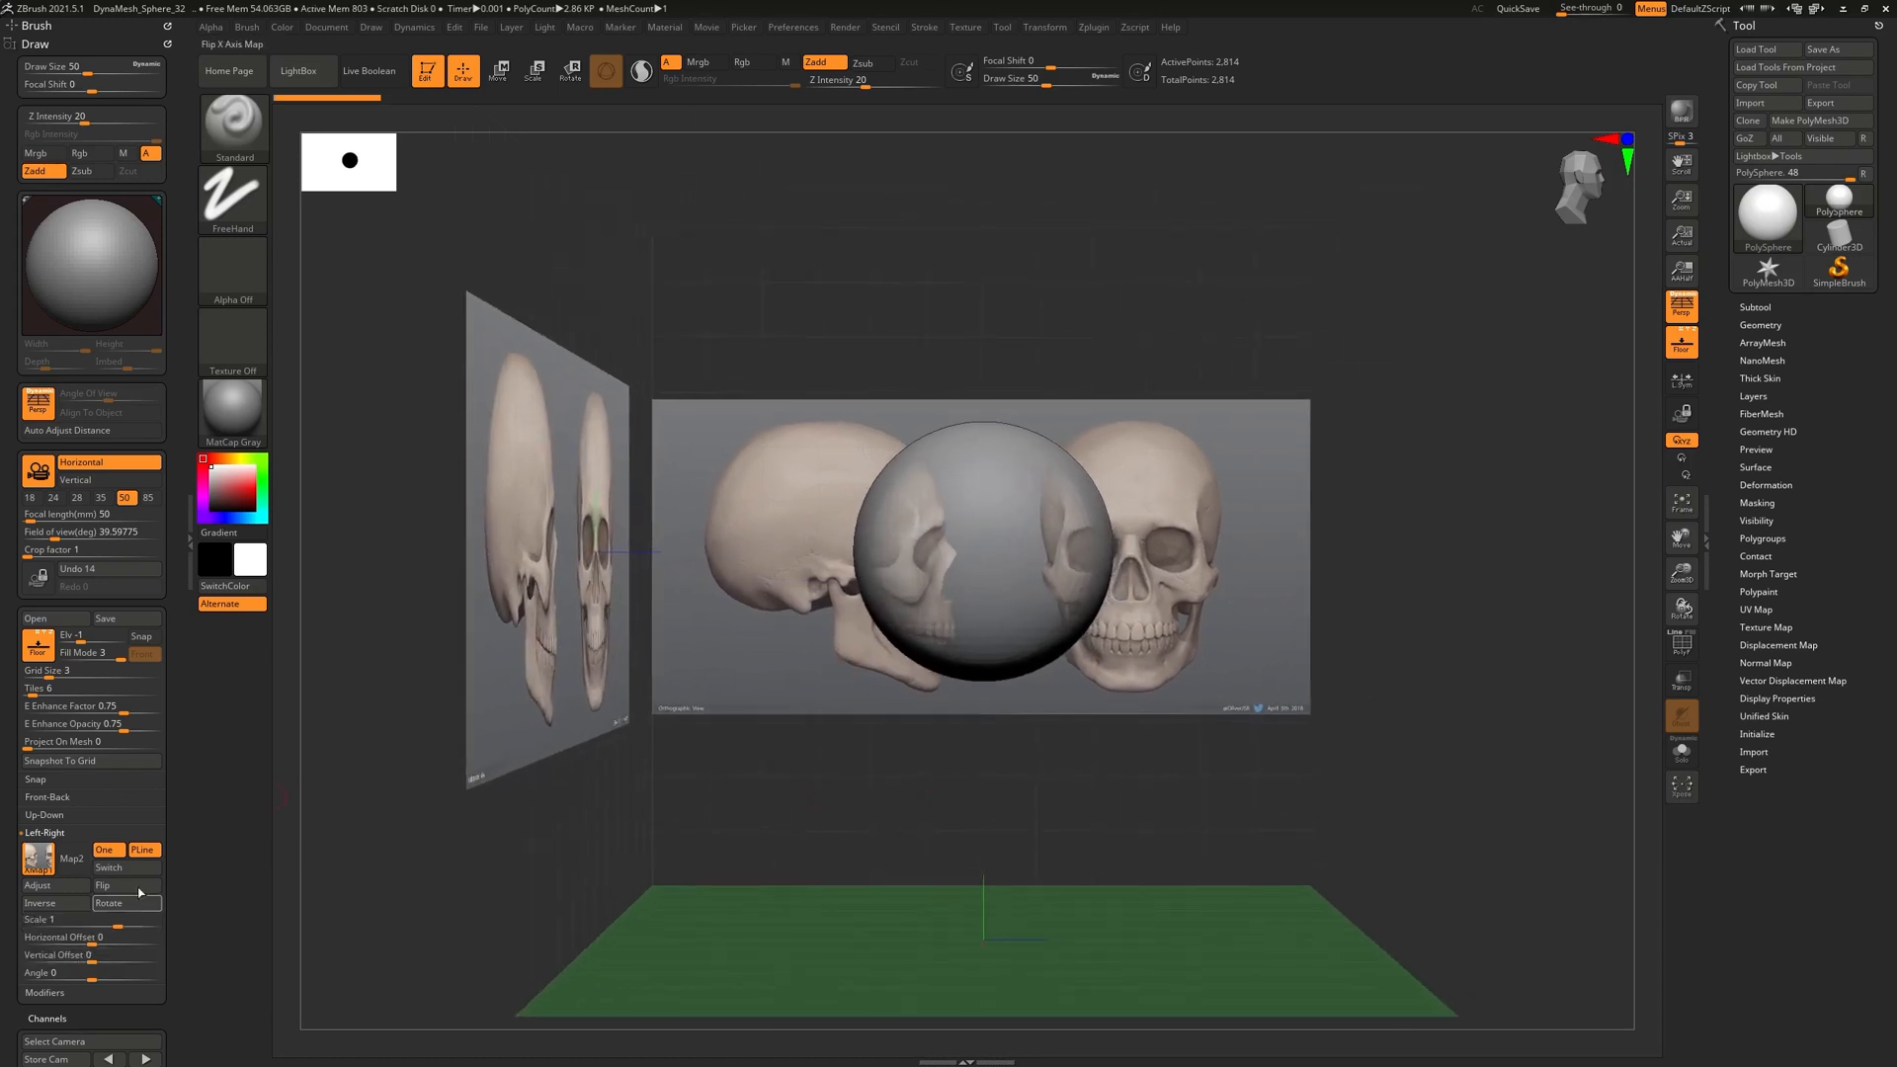
pyautogui.click(1690, 316)
# Slide the horizontal offset to about 0.416 and orbit between front and side views
pyautogui.keyDown('alt'); pyautogui.moveTo(1023, 754); pyautogui.dragTo(1059, 806); pyautogui.keyUp('alt')
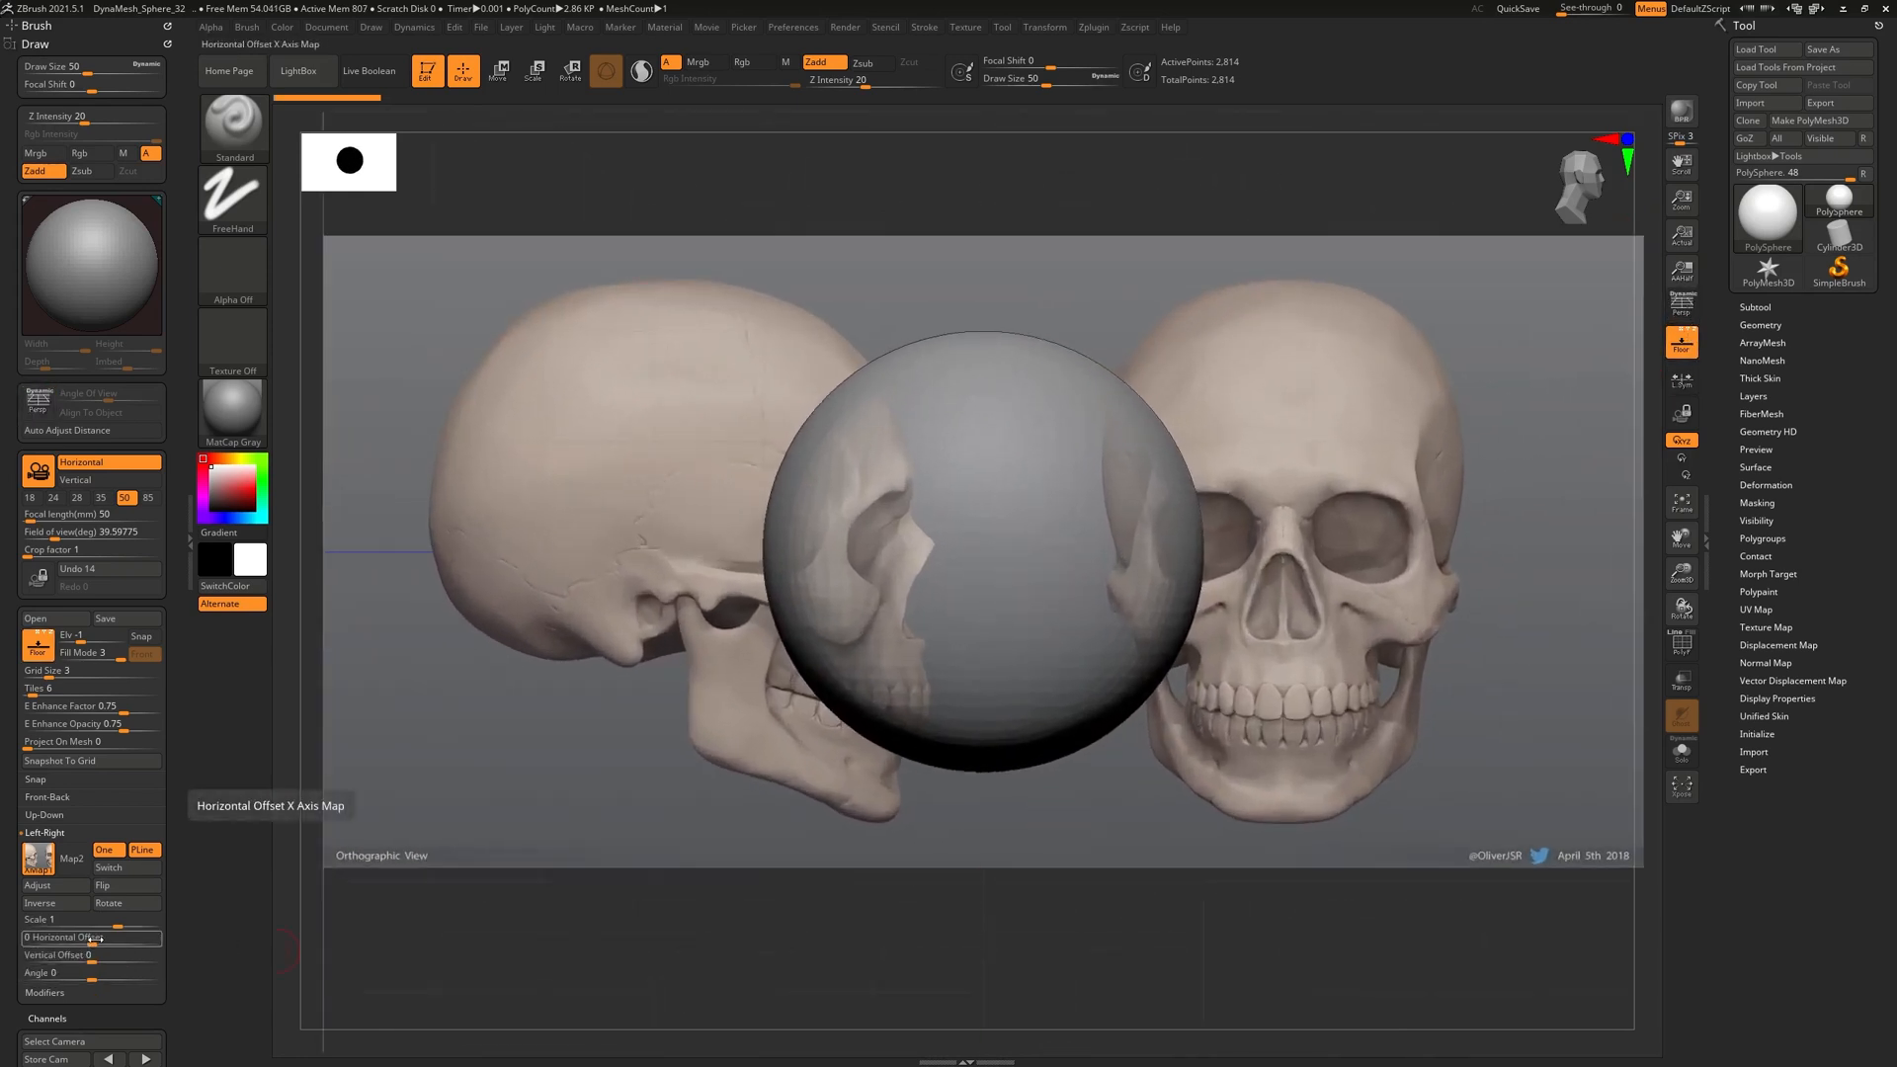
pyautogui.moveTo(94, 938); pyautogui.dragTo(134, 944)
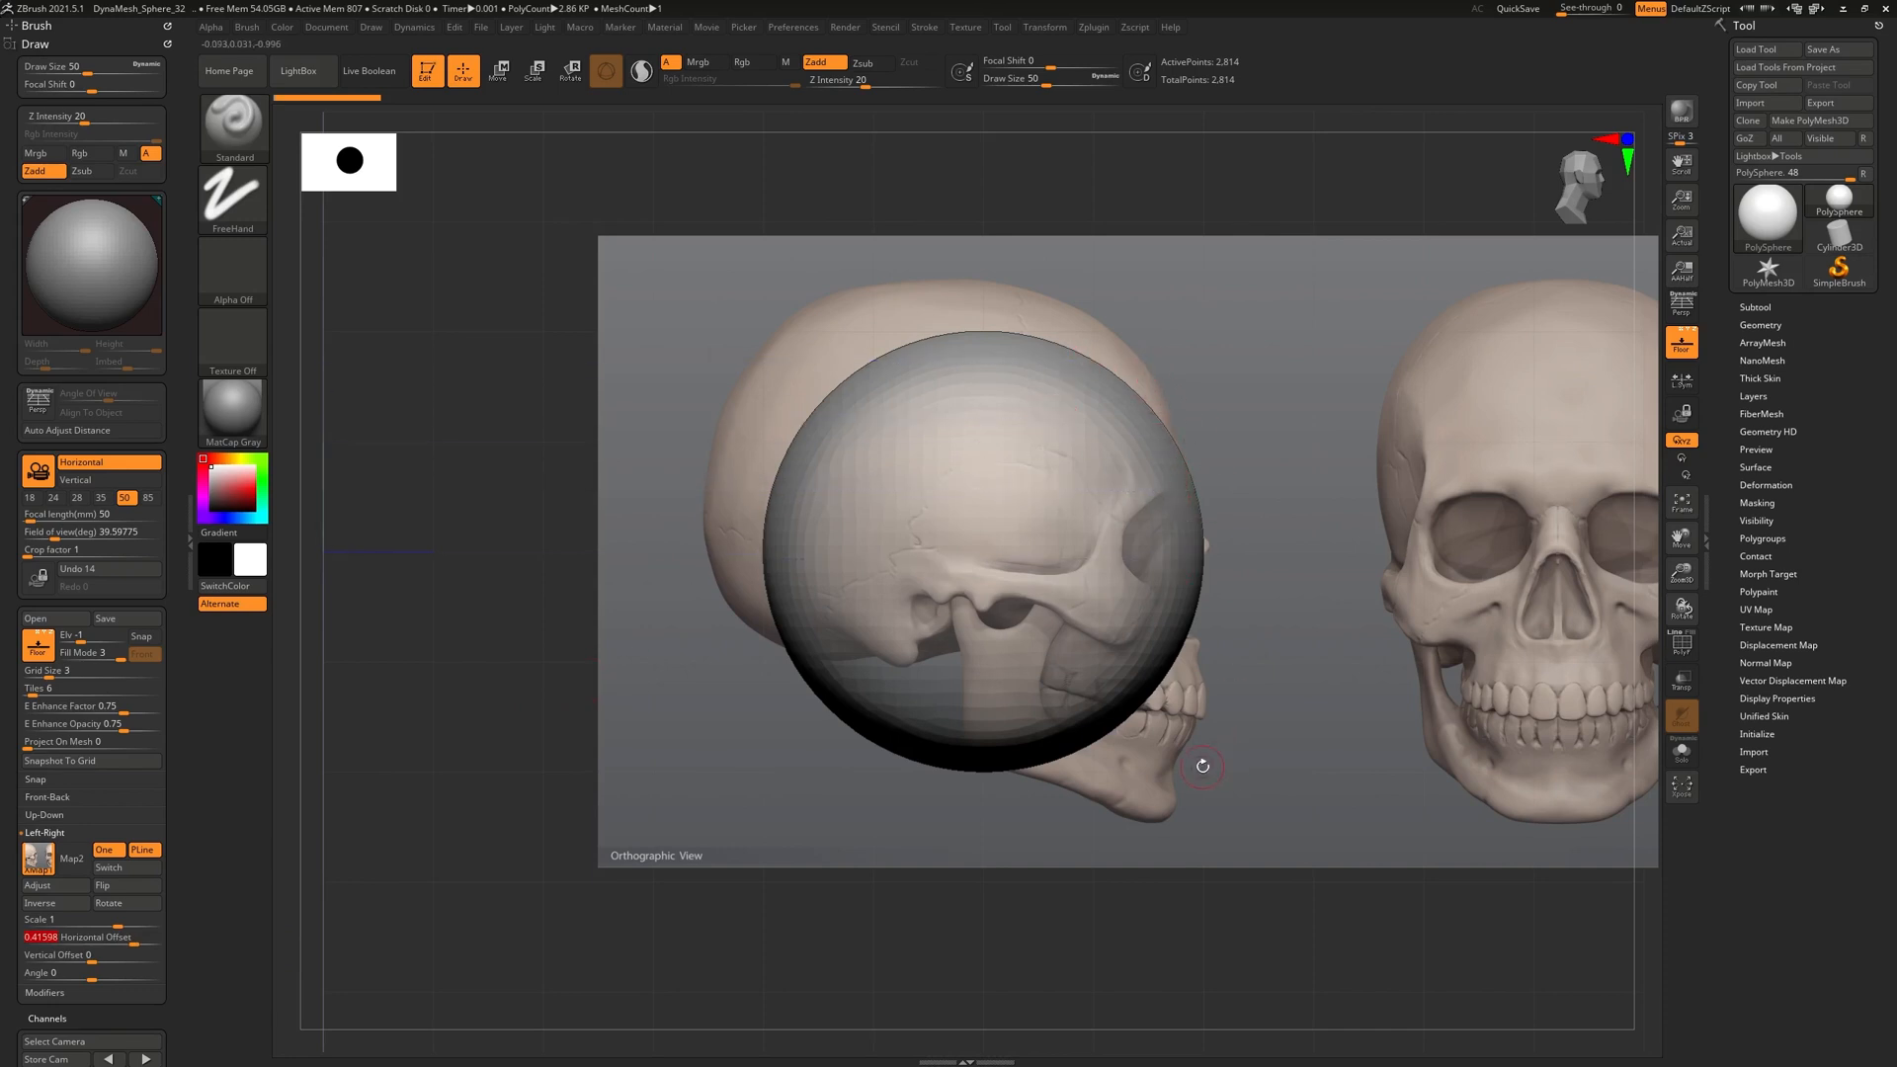
pyautogui.moveTo(1094, 926); pyautogui.dragTo(1008, 939)
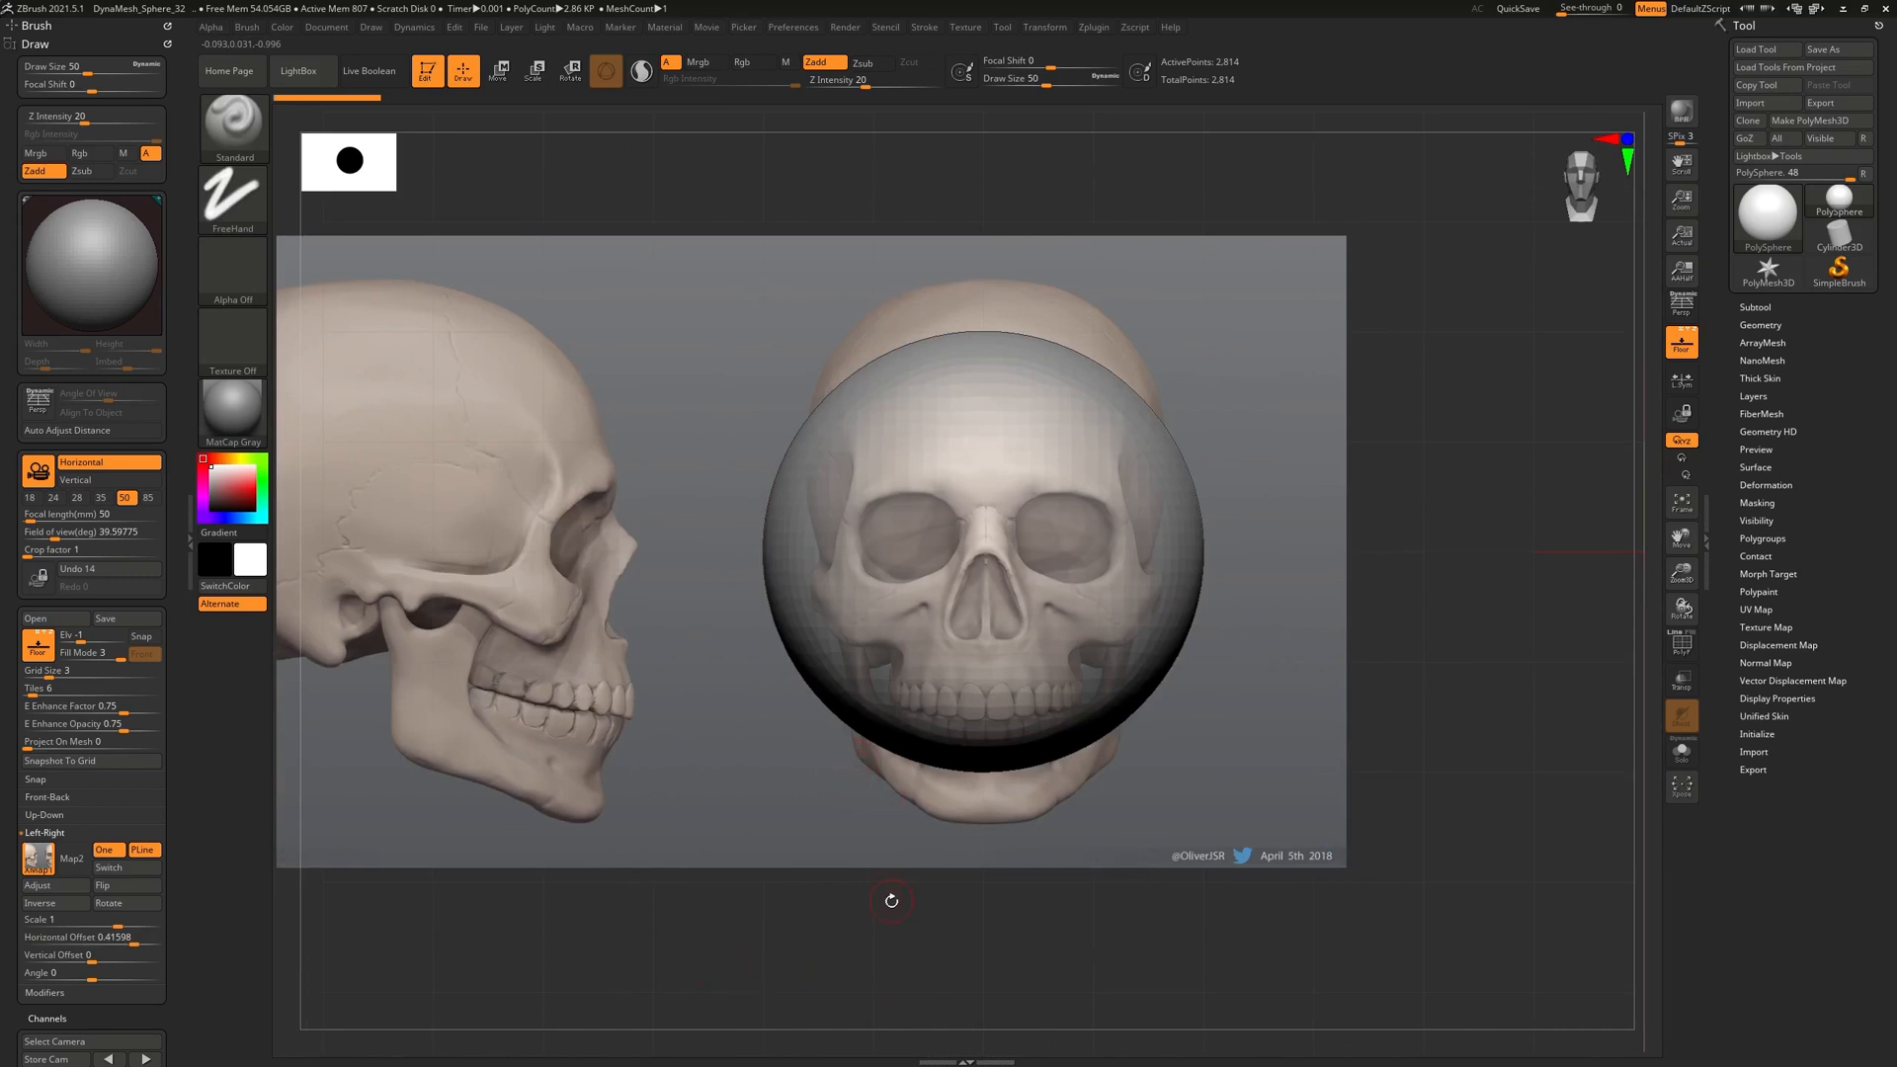
pyautogui.press('shift')
pyautogui.moveTo(798, 918); pyautogui.dragTo(867, 921)
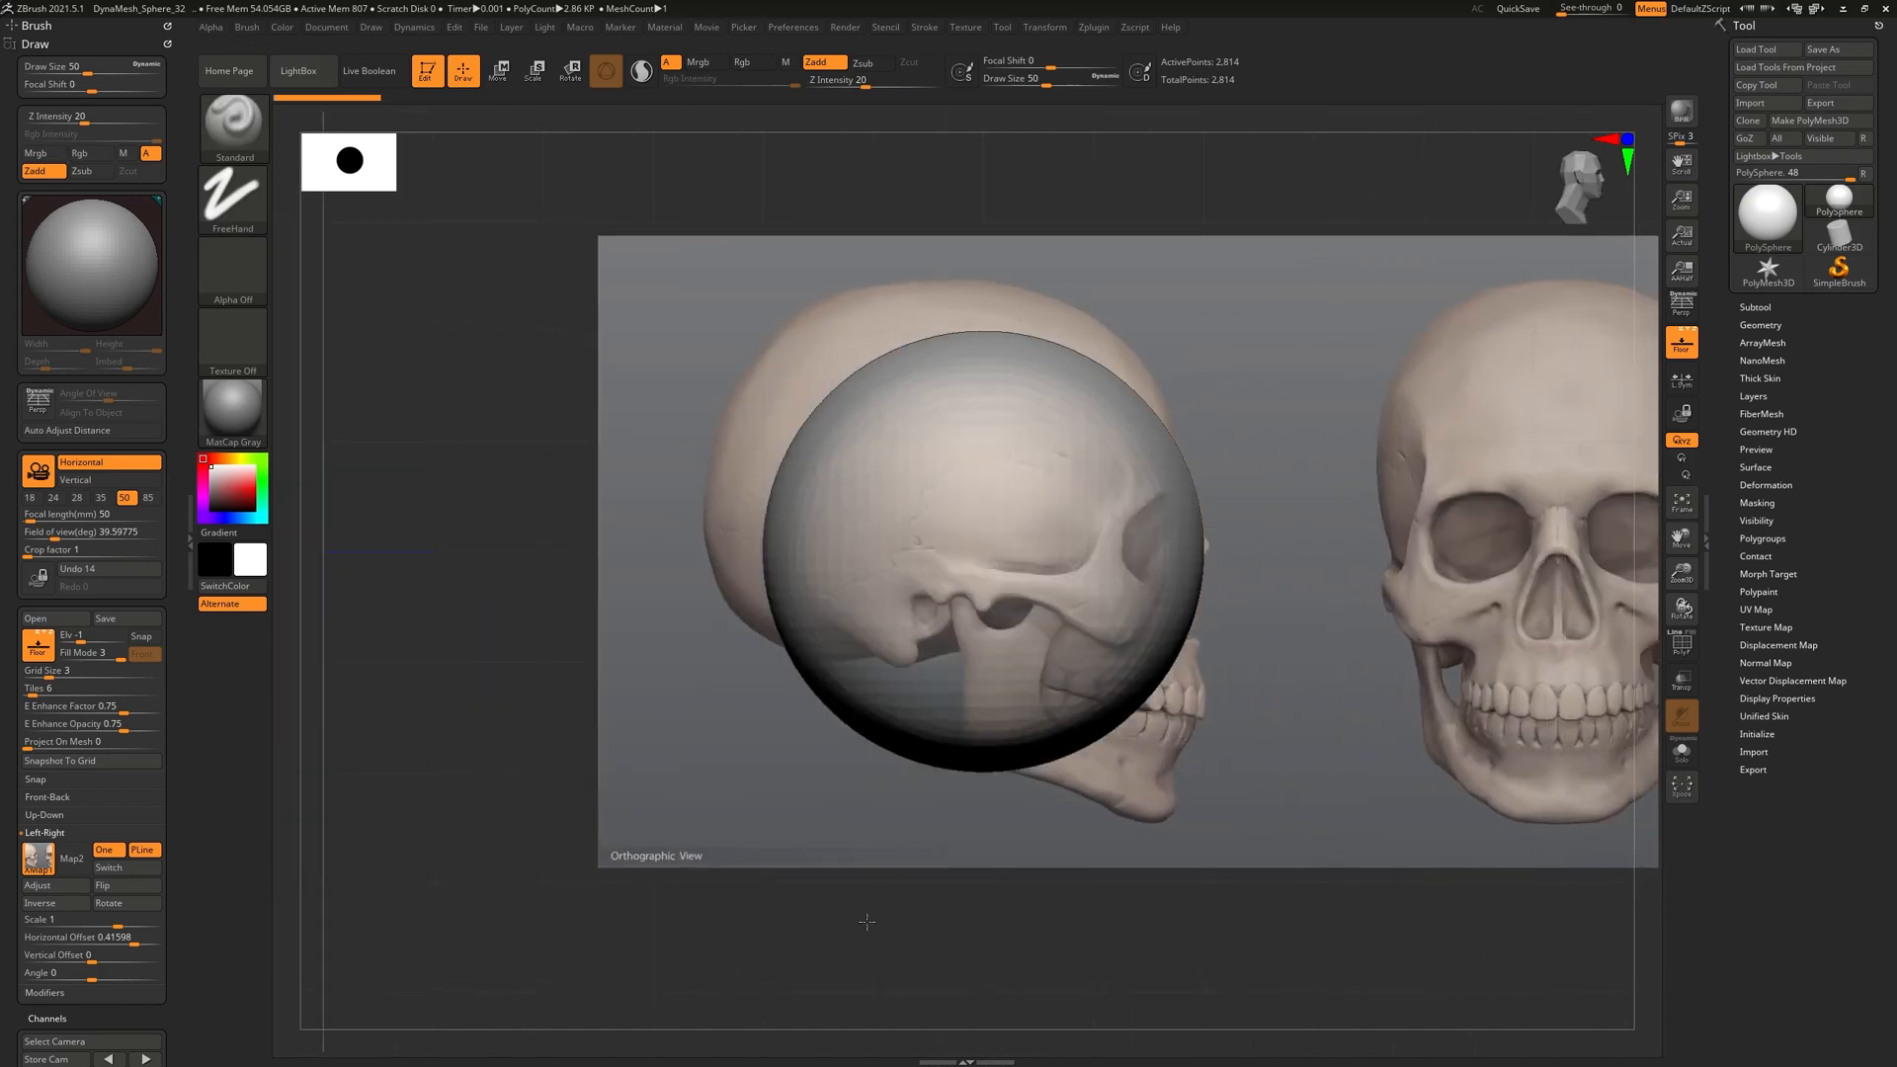
pyautogui.moveTo(1017, 965); pyautogui.dragTo(944, 967)
pyautogui.click(1688, 307)
pyautogui.keyDown('alt'); pyautogui.moveTo(1185, 779); pyautogui.dragTo(987, 895); pyautogui.keyUp('alt')
pyautogui.press('p')
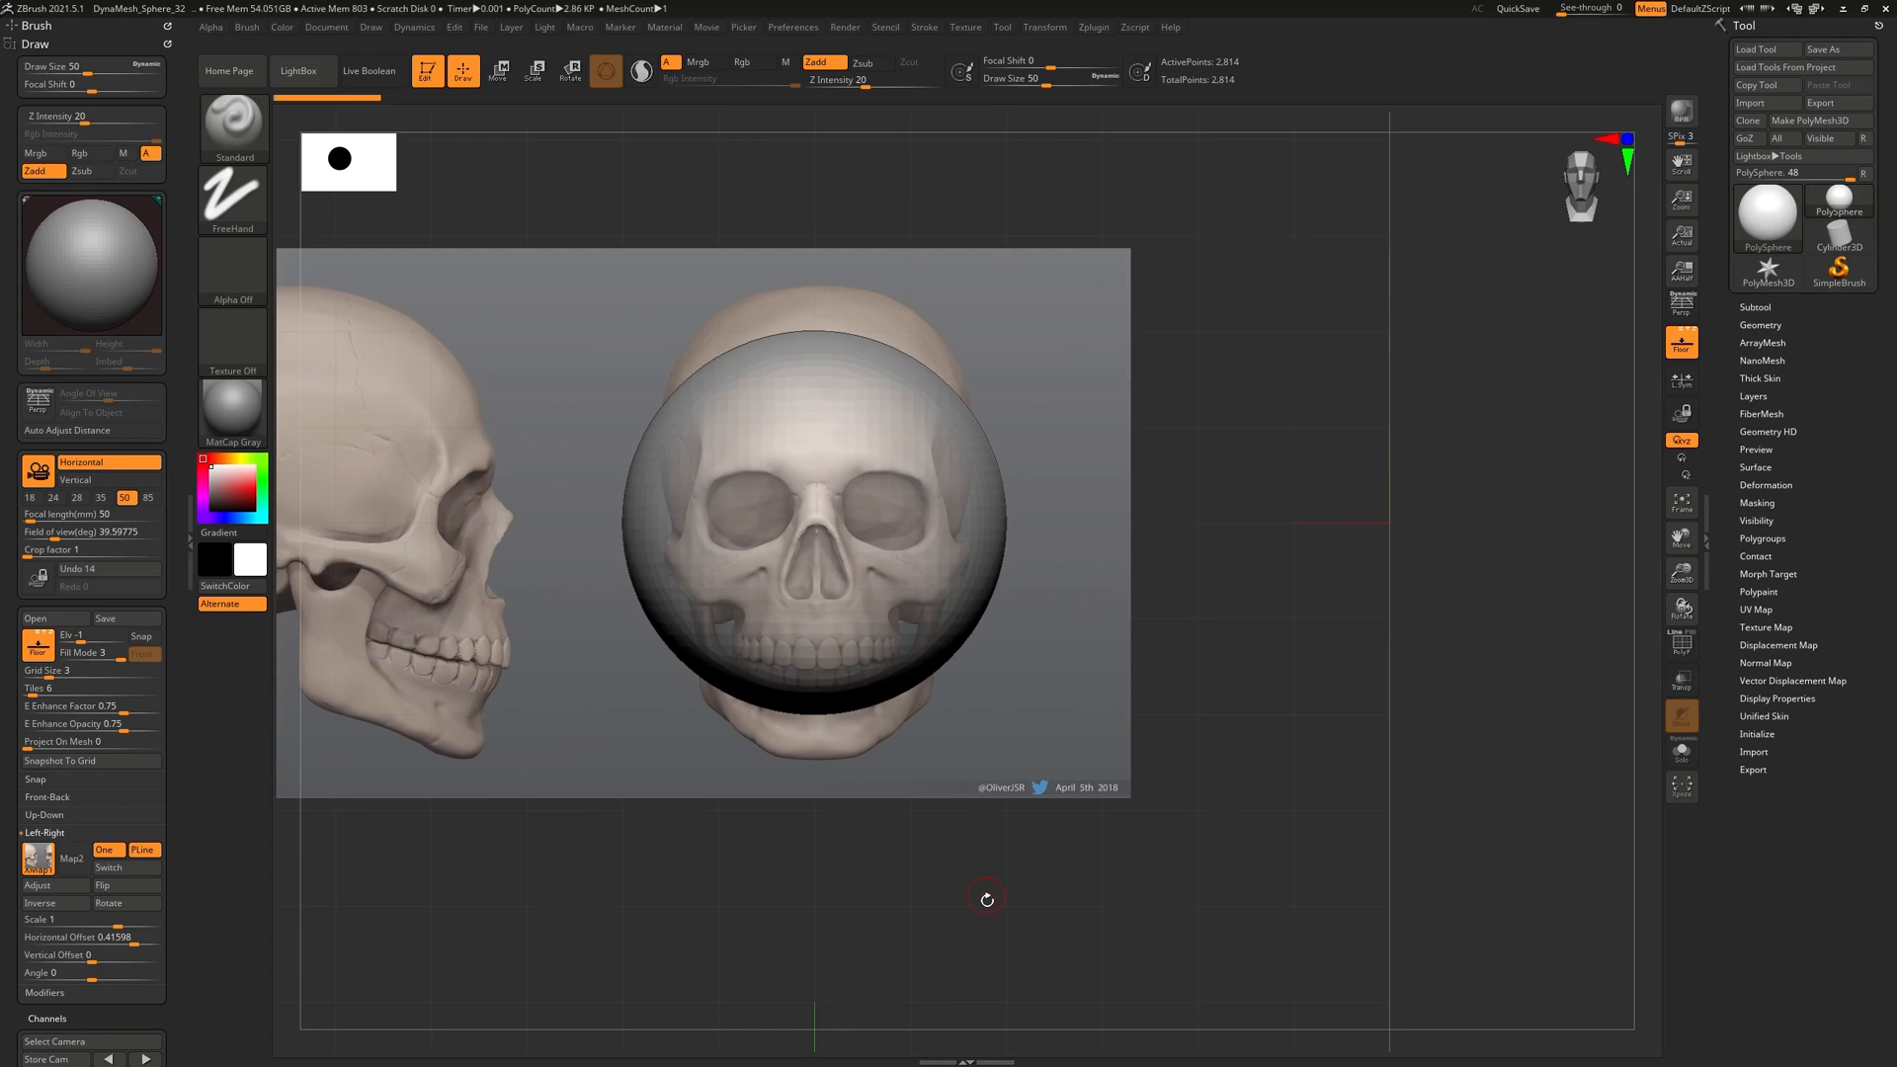
# Toggle the reference planes, snap to a straight front view and collapse the Draw palette
pyautogui.keyDown('alt'); pyautogui.moveTo(894, 910); pyautogui.dragTo(889, 935); pyautogui.keyUp('alt')
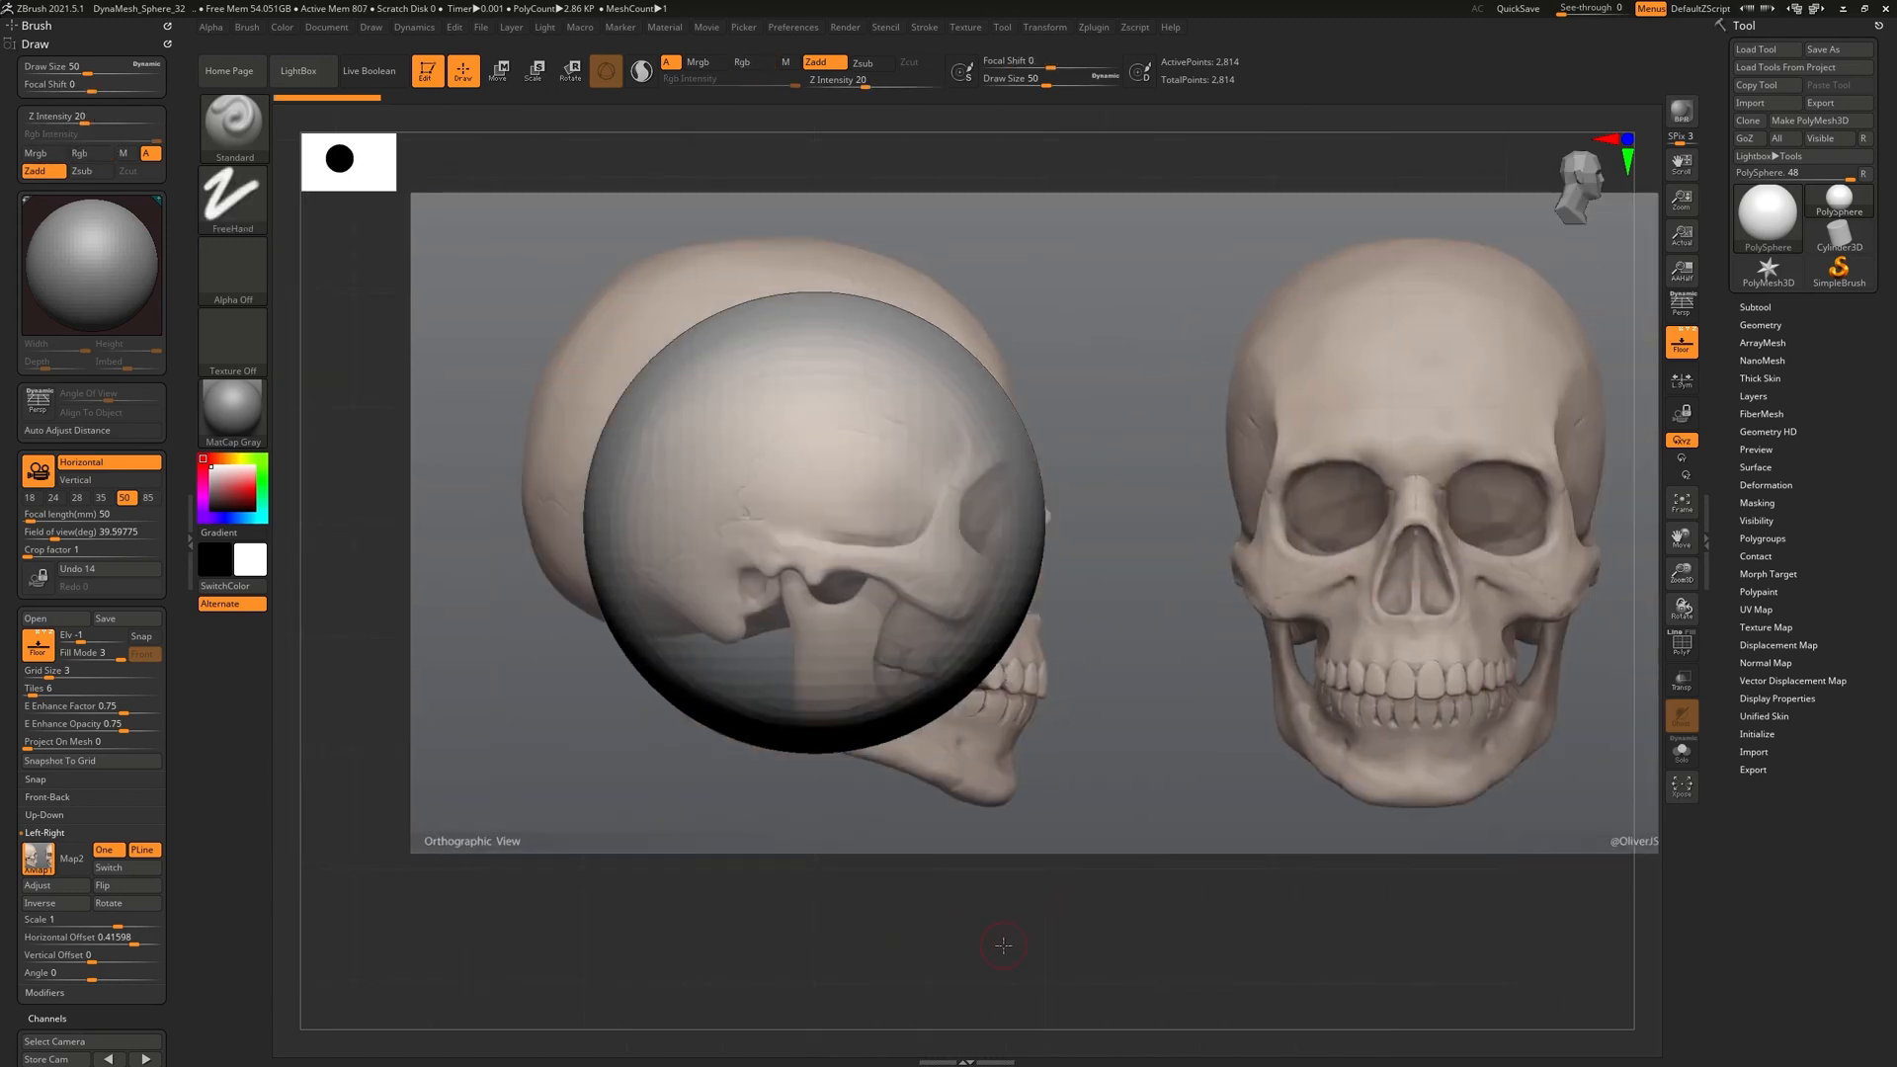
pyautogui.keyDown('alt'); pyautogui.moveTo(1004, 943); pyautogui.dragTo(983, 924); pyautogui.keyUp('alt')
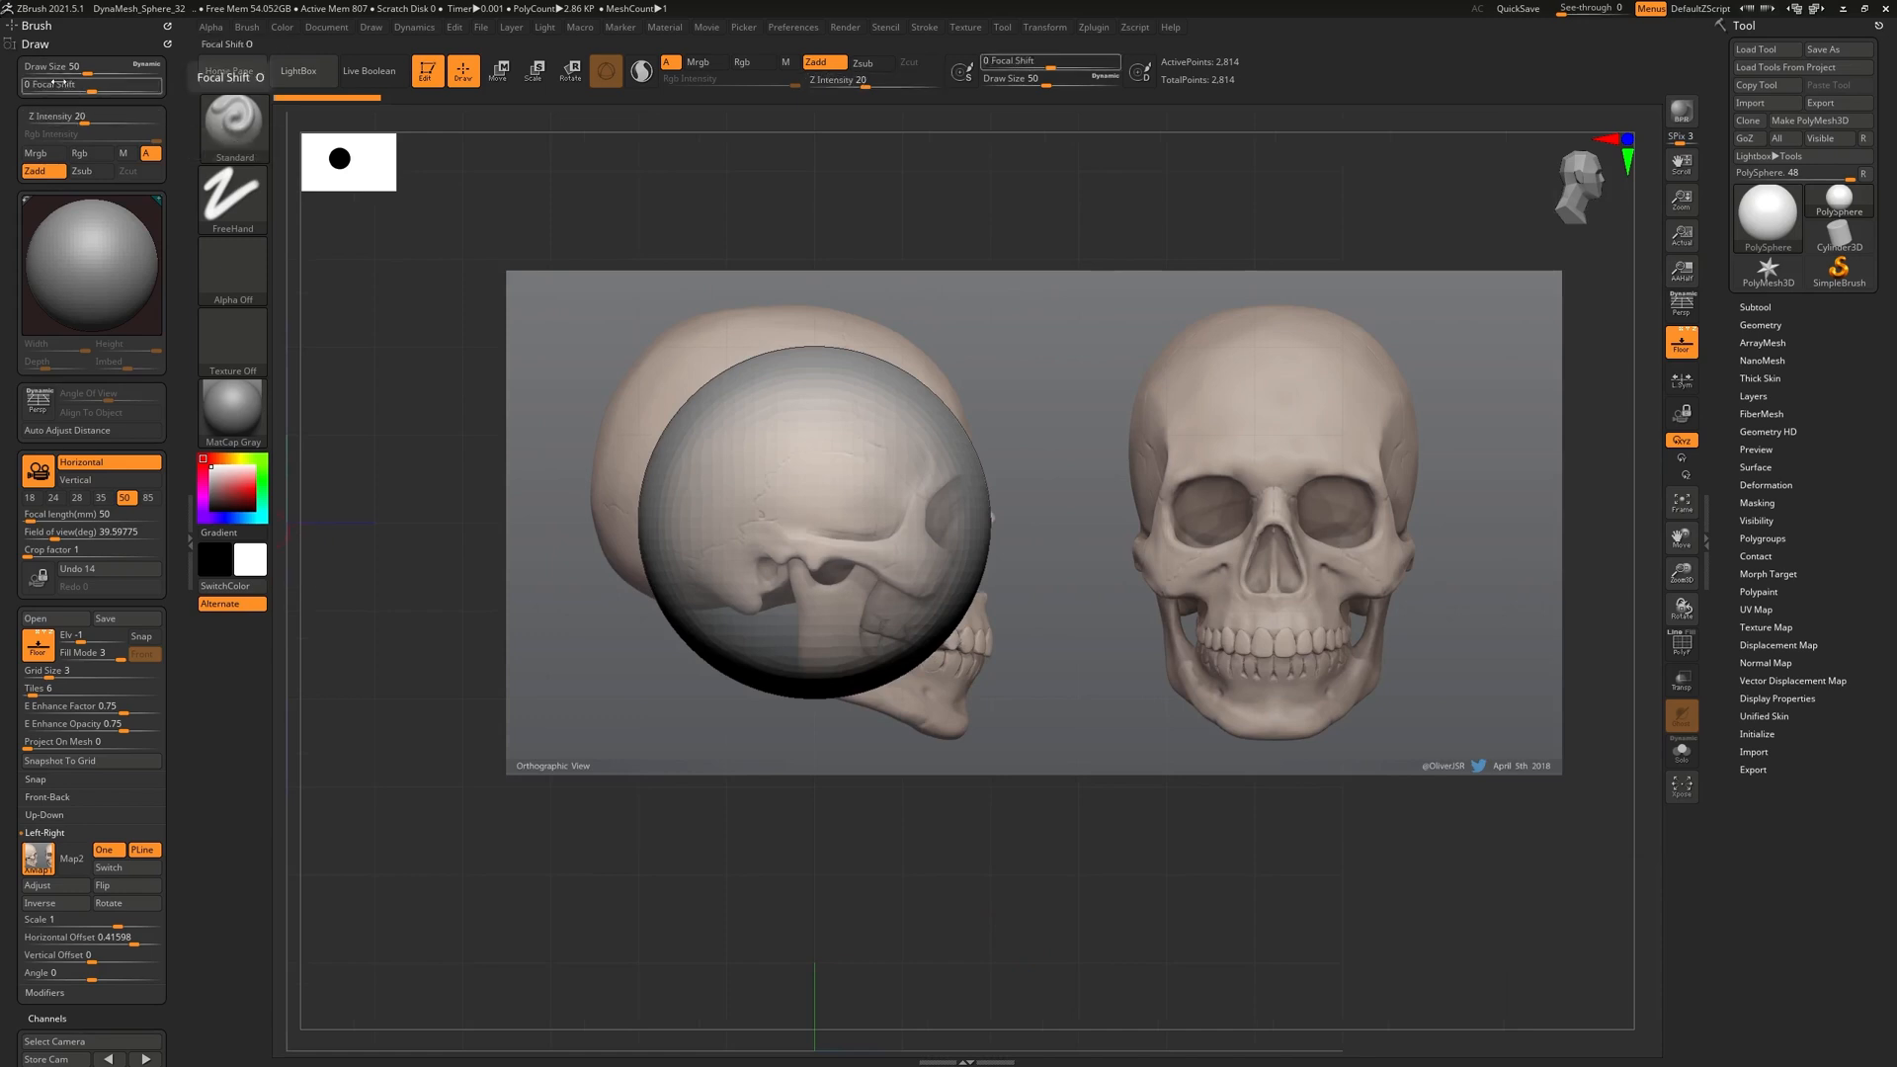
pyautogui.keyDown('shift'); pyautogui.moveTo(1100, 863); pyautogui.dragTo(953, 910); pyautogui.keyUp('shift')
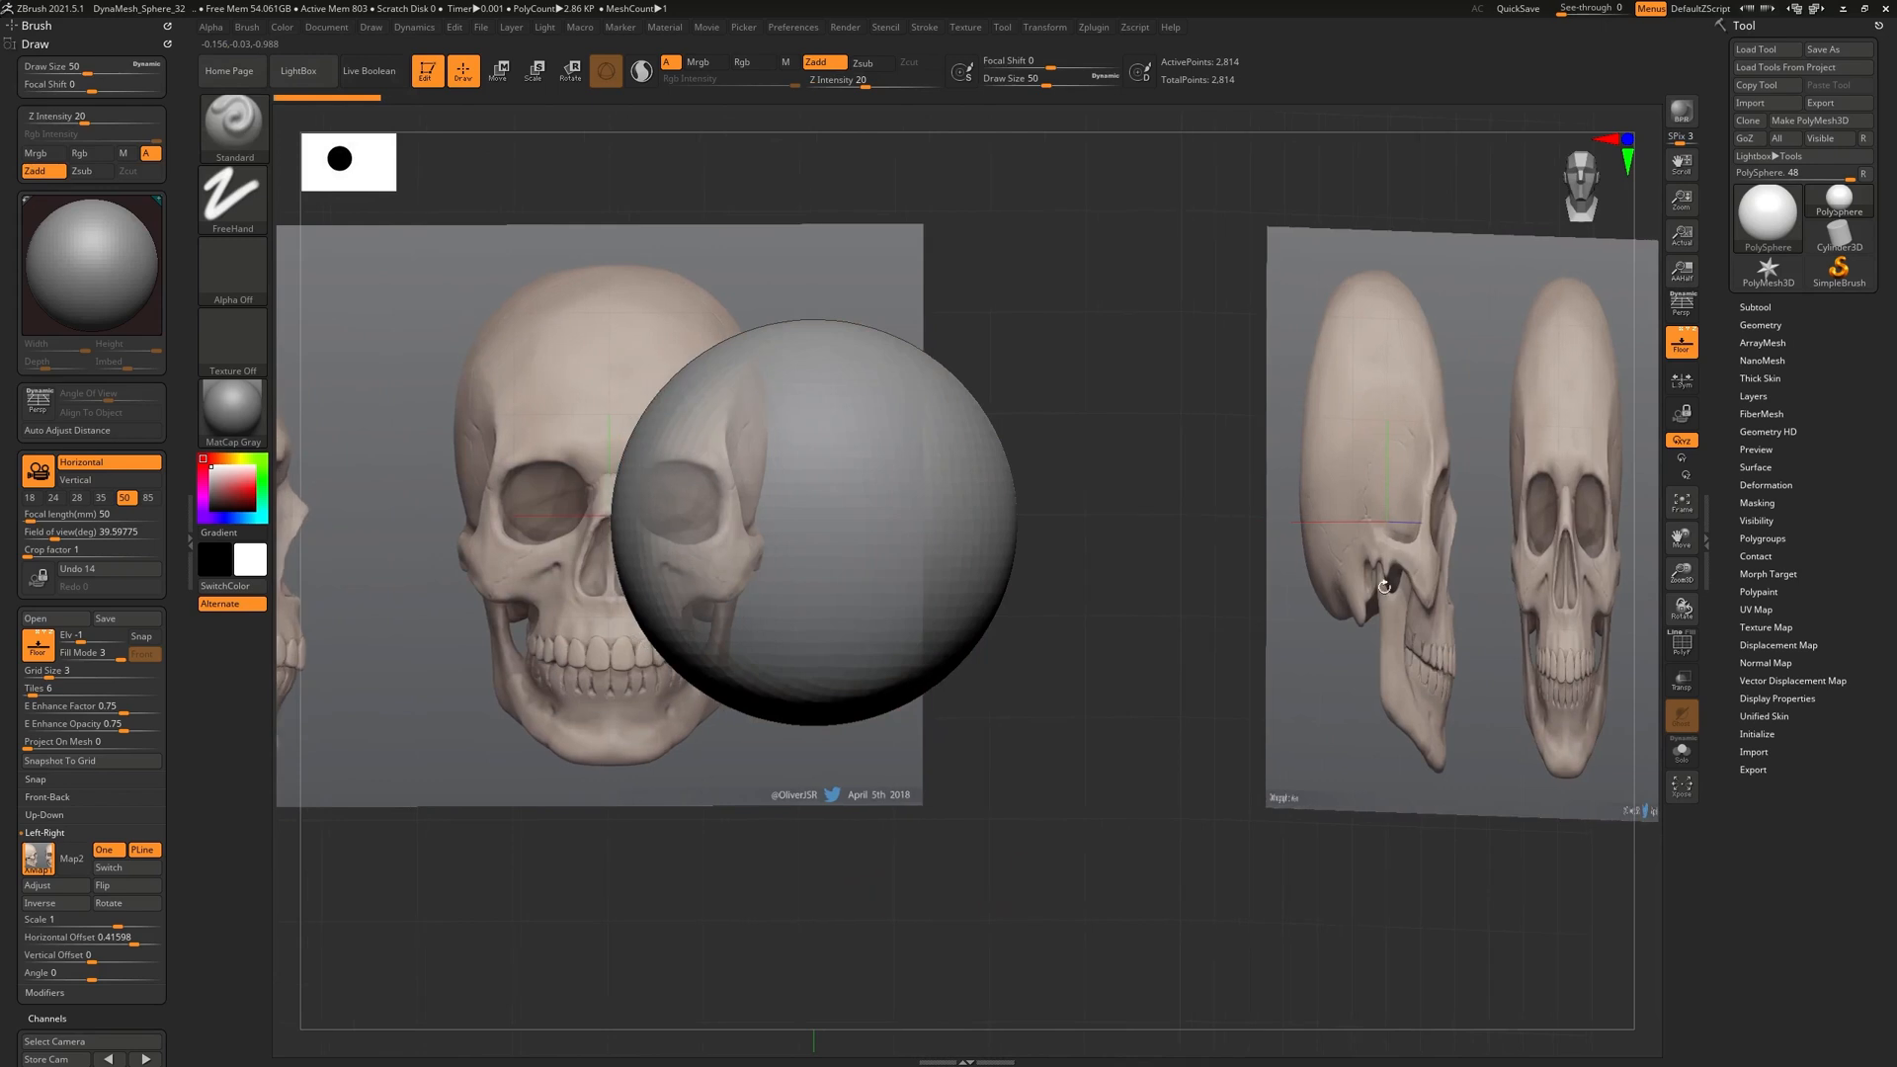
pyautogui.click(1683, 345)
pyautogui.click(1682, 345)
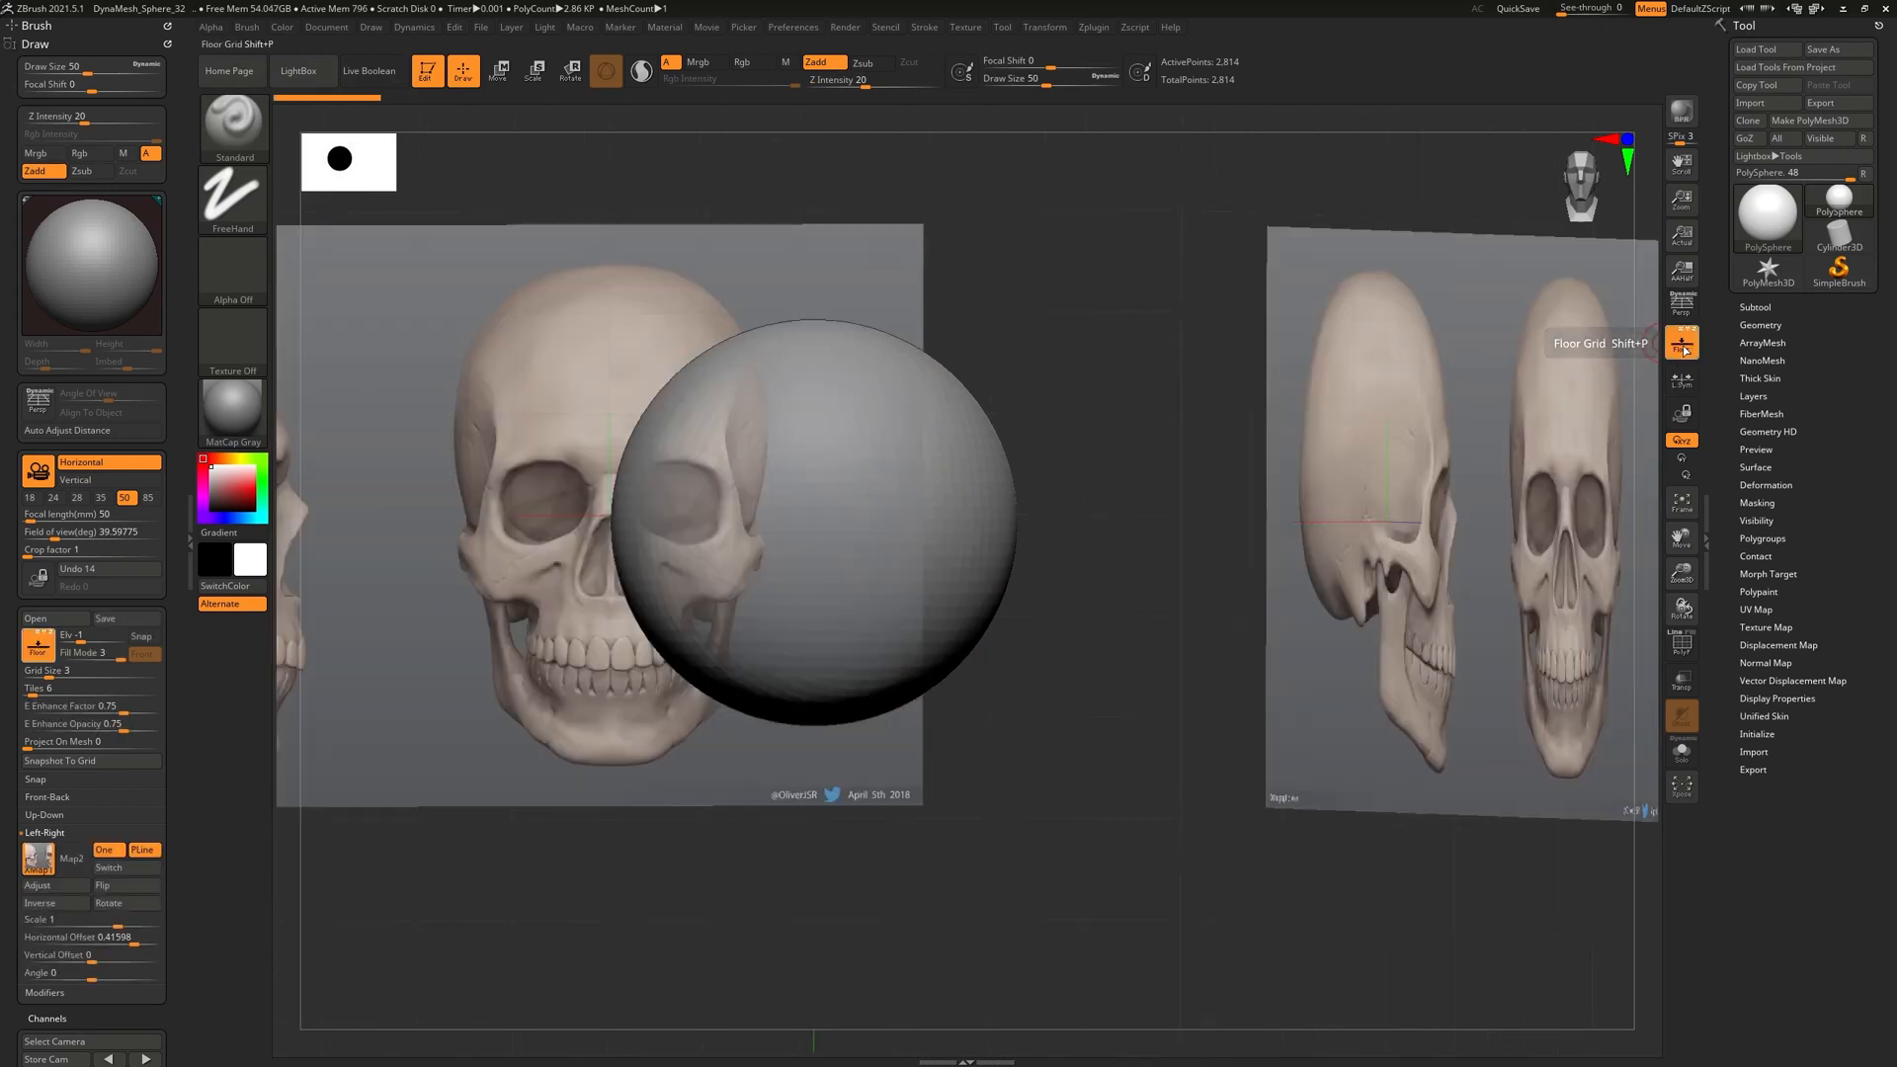
pyautogui.click(1682, 344)
pyautogui.click(1685, 351)
pyautogui.click(1685, 350)
pyautogui.click(1685, 351)
pyautogui.keyDown('shift'); pyautogui.moveTo(1566, 461); pyautogui.dragTo(1127, 944); pyautogui.keyUp('shift')
pyautogui.keyDown('alt'); pyautogui.moveTo(928, 973); pyautogui.dragTo(1126, 927); pyautogui.keyUp('alt')
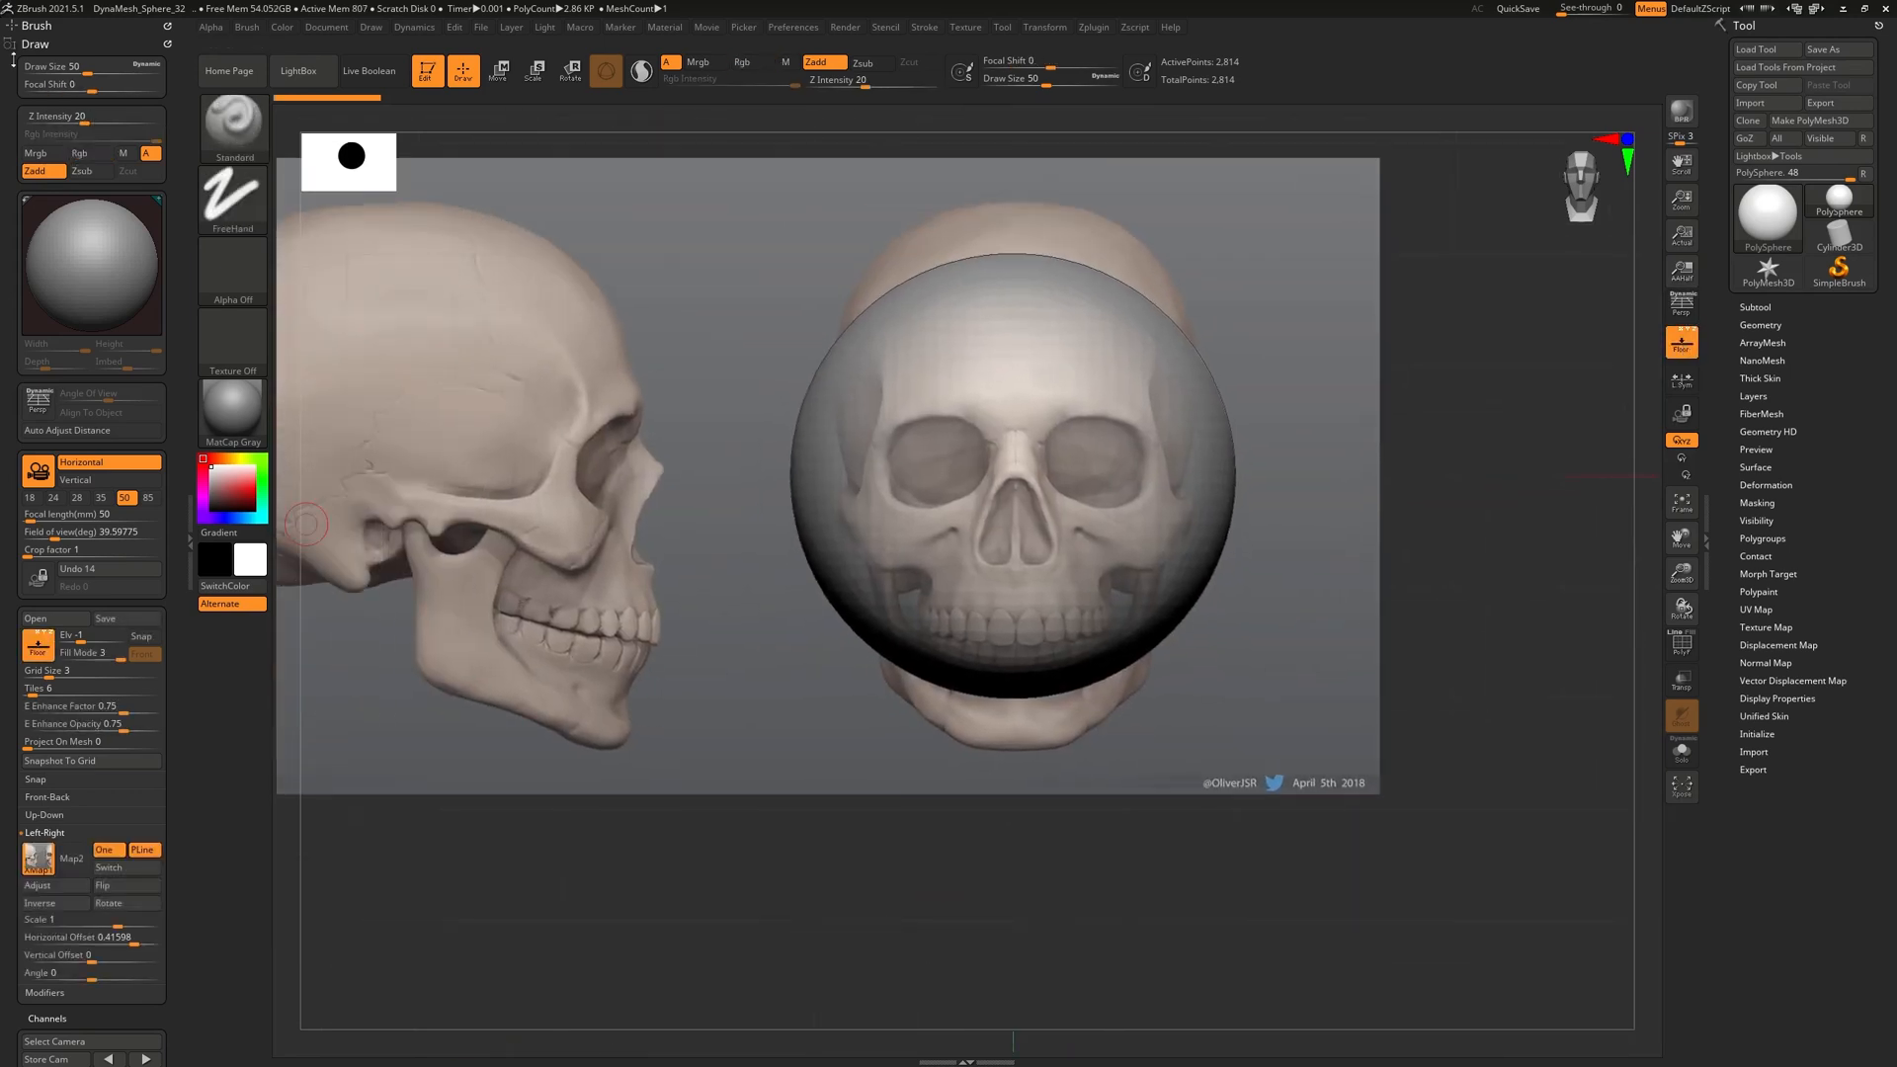
pyautogui.click(29, 44)
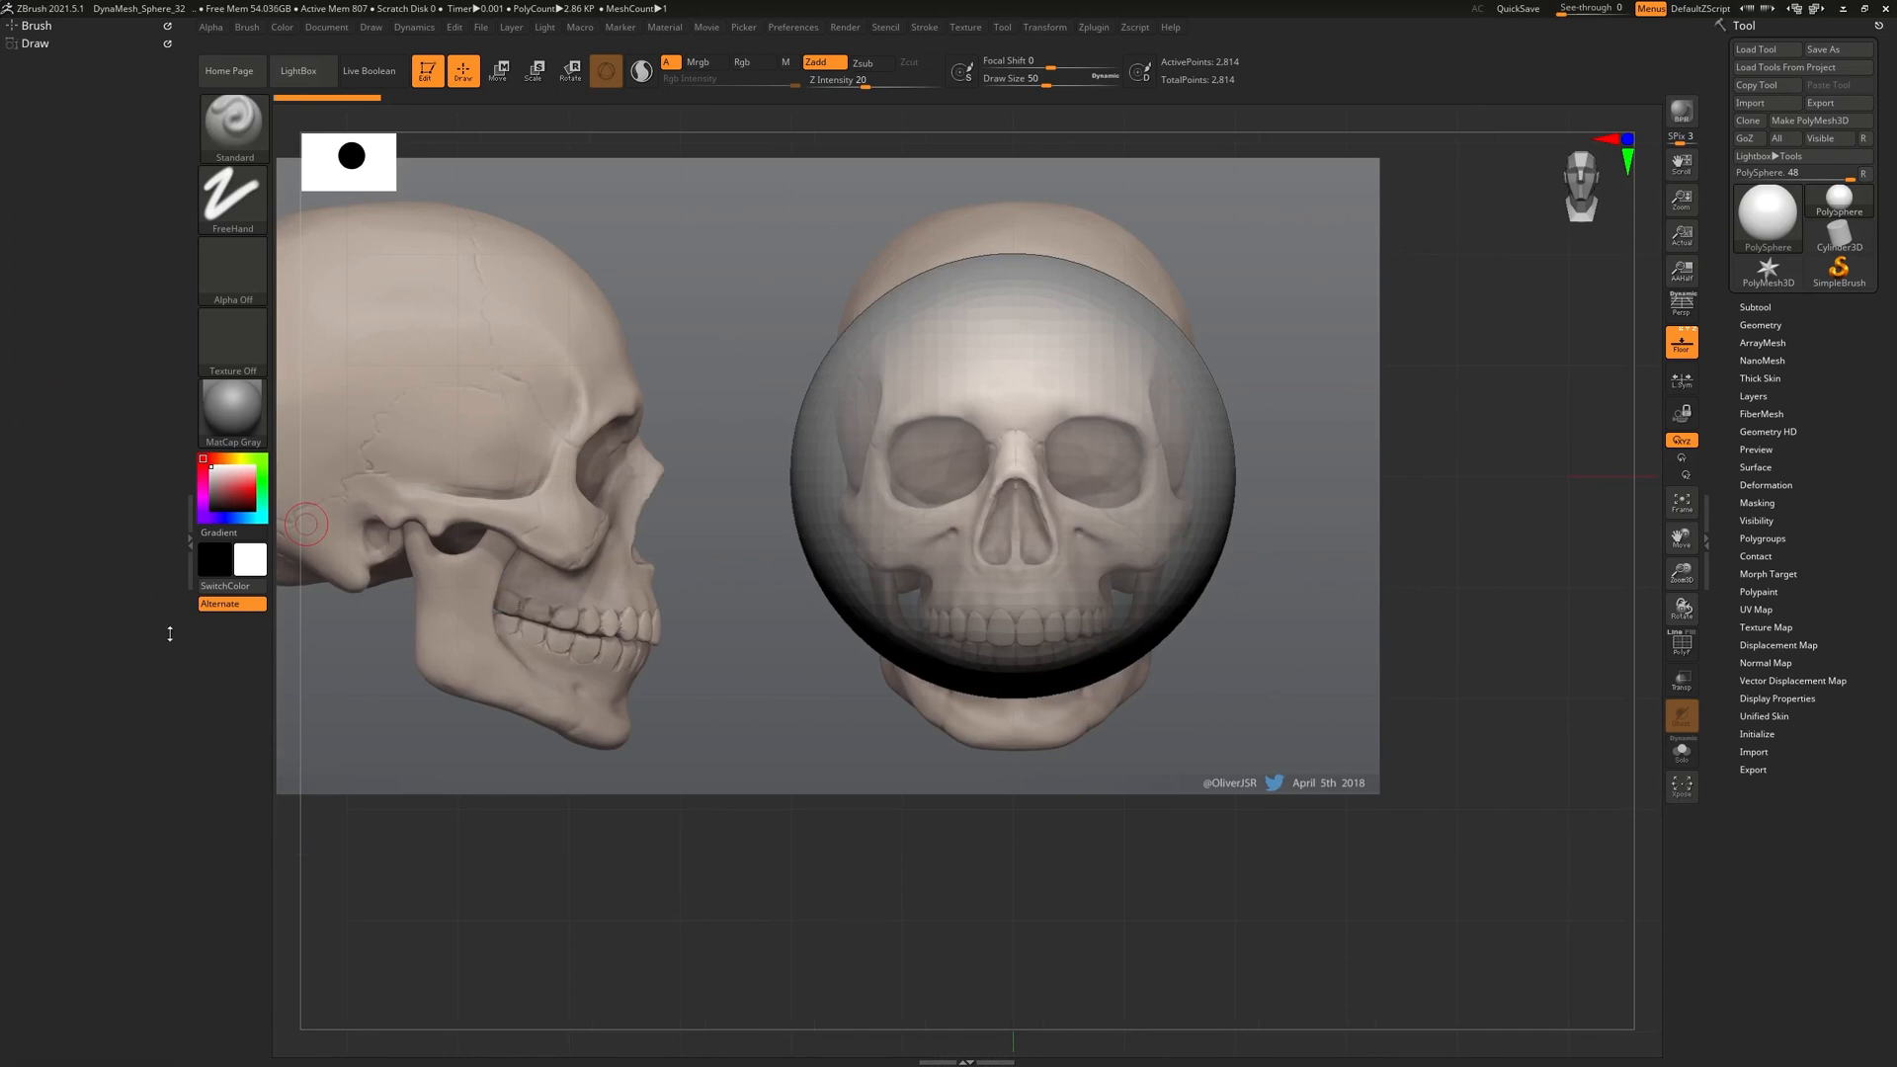
# Hide the left tray and zoom out to frame both skull references
pyautogui.click(187, 541)
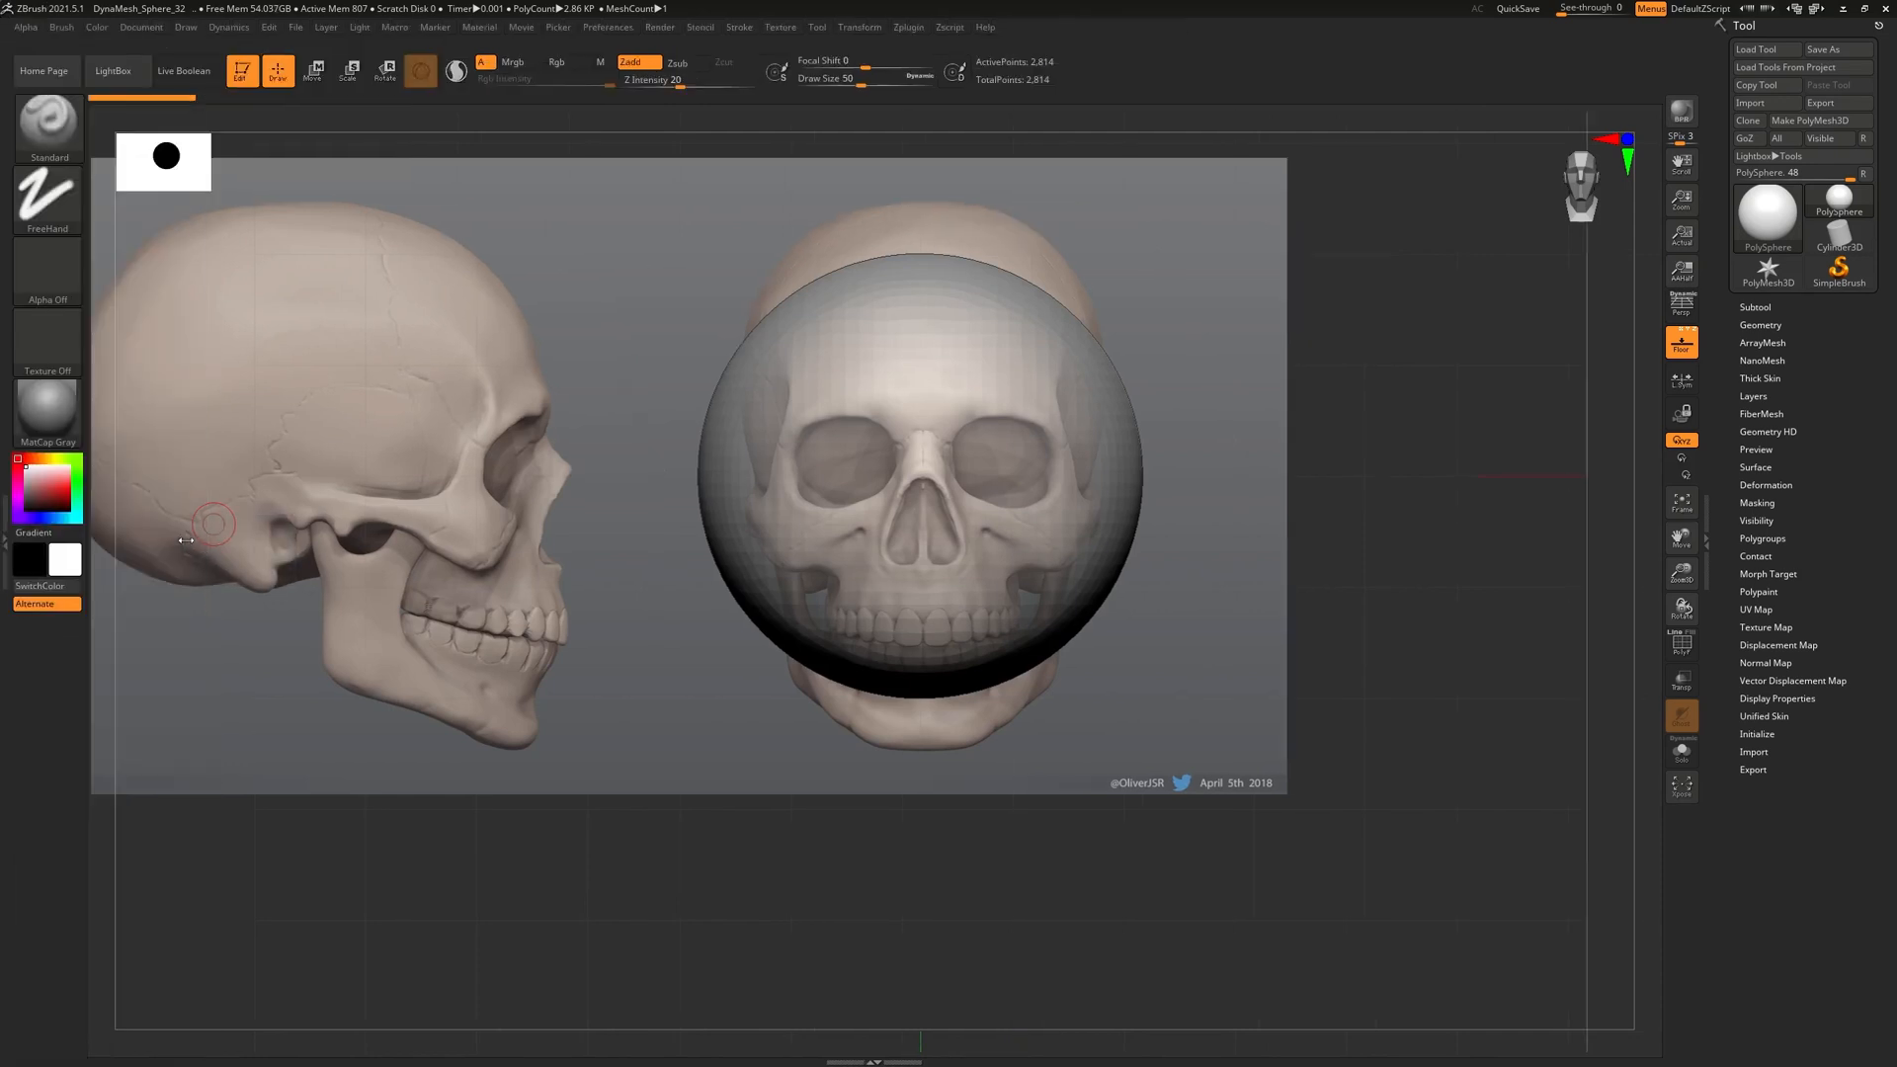
pyautogui.keyDown('alt'); pyautogui.moveTo(1165, 641); pyautogui.dragTo(1167, 771); pyautogui.keyUp('alt')
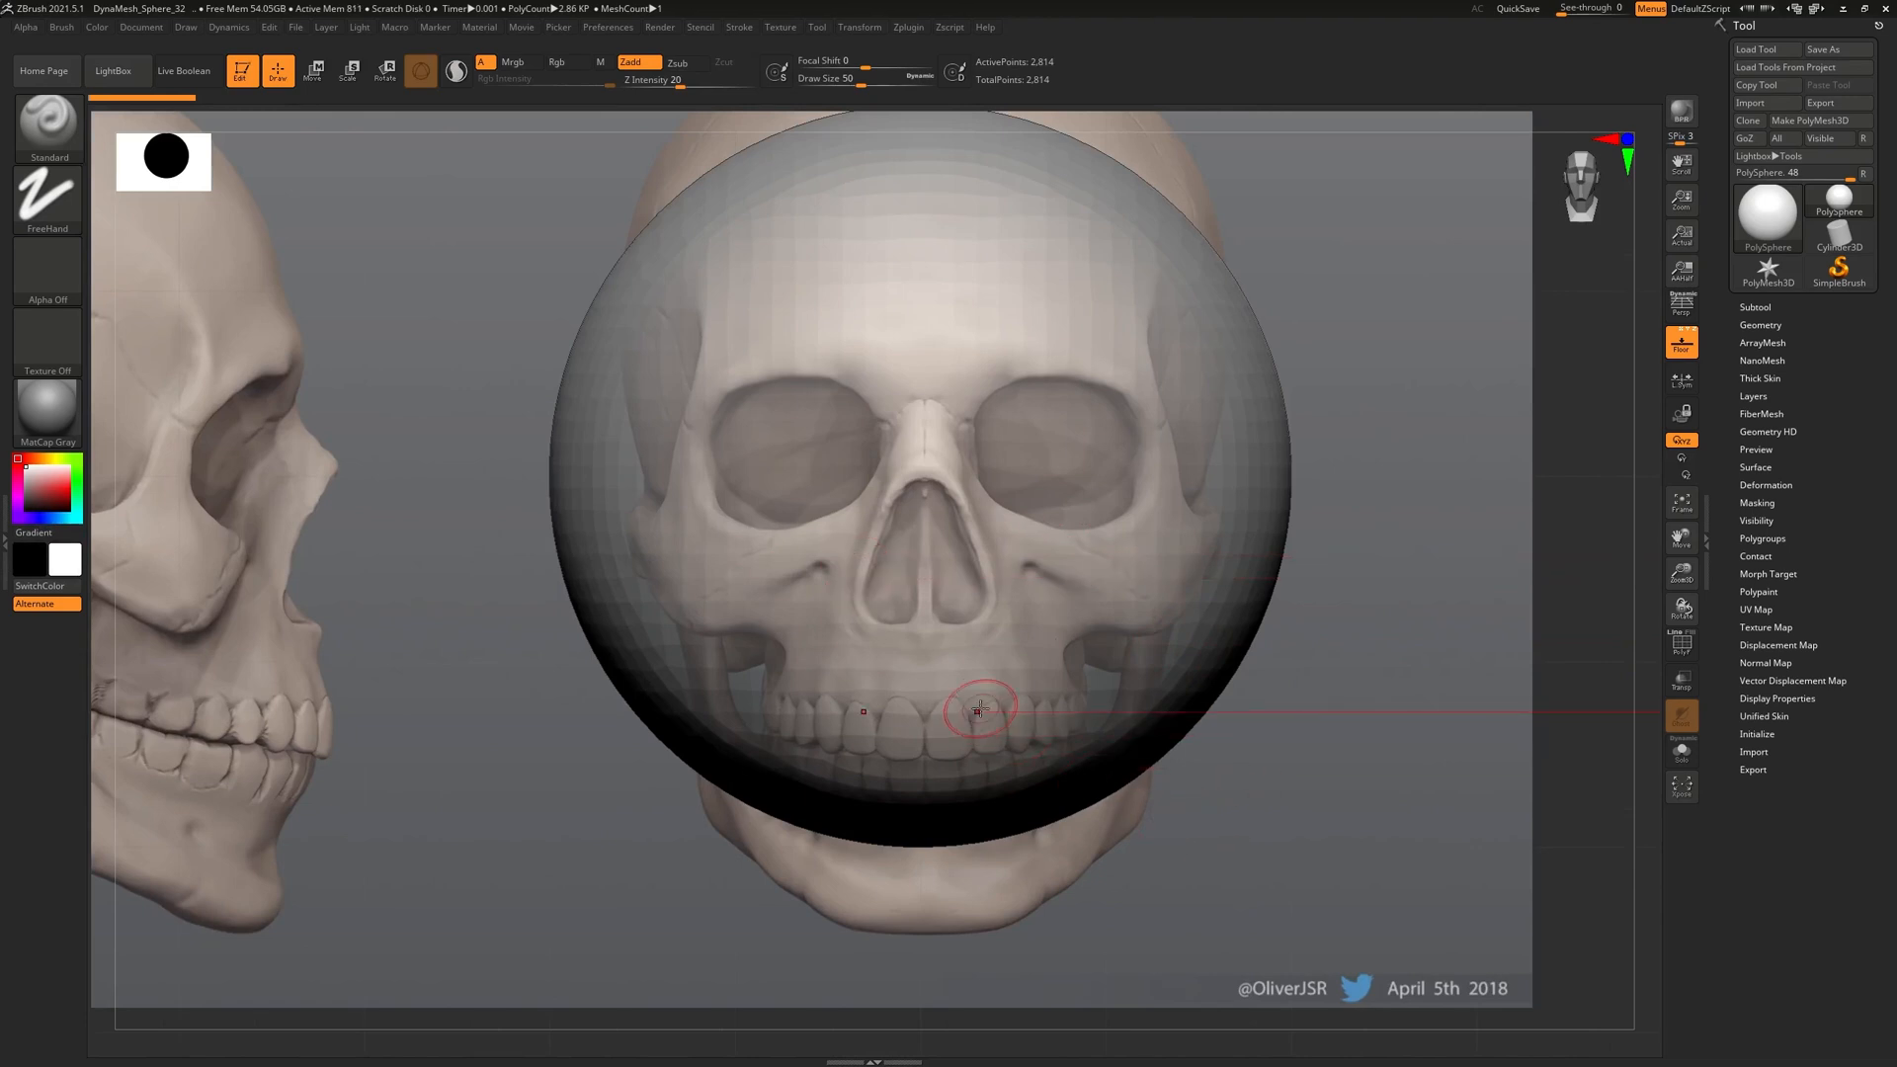
pyautogui.press(']')
pyautogui.press(']')
pyautogui.press(']')
pyautogui.press(']')
pyautogui.press(']')
pyautogui.press(']')
pyautogui.press(']')
pyautogui.press(']')
pyautogui.press(']')
pyautogui.press('[')
pyautogui.press('[')
pyautogui.press('[')
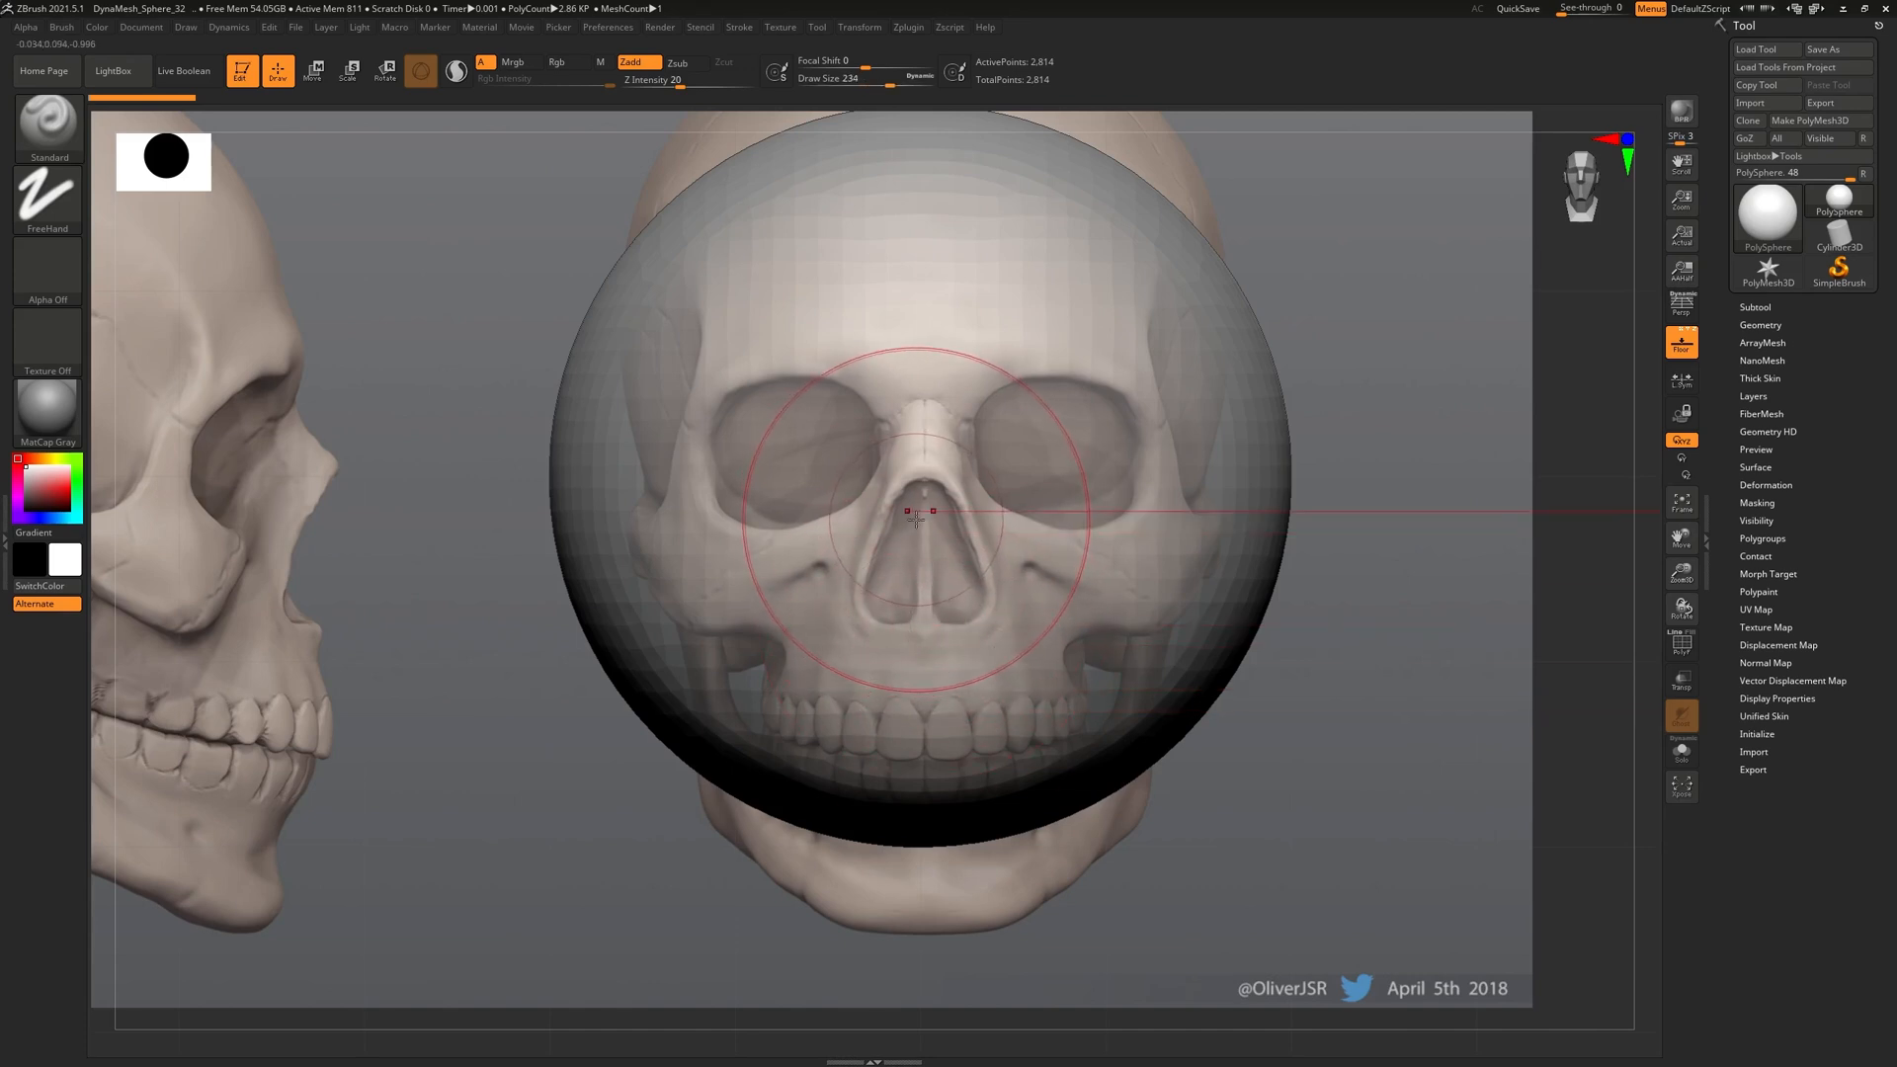
pyautogui.press('-')
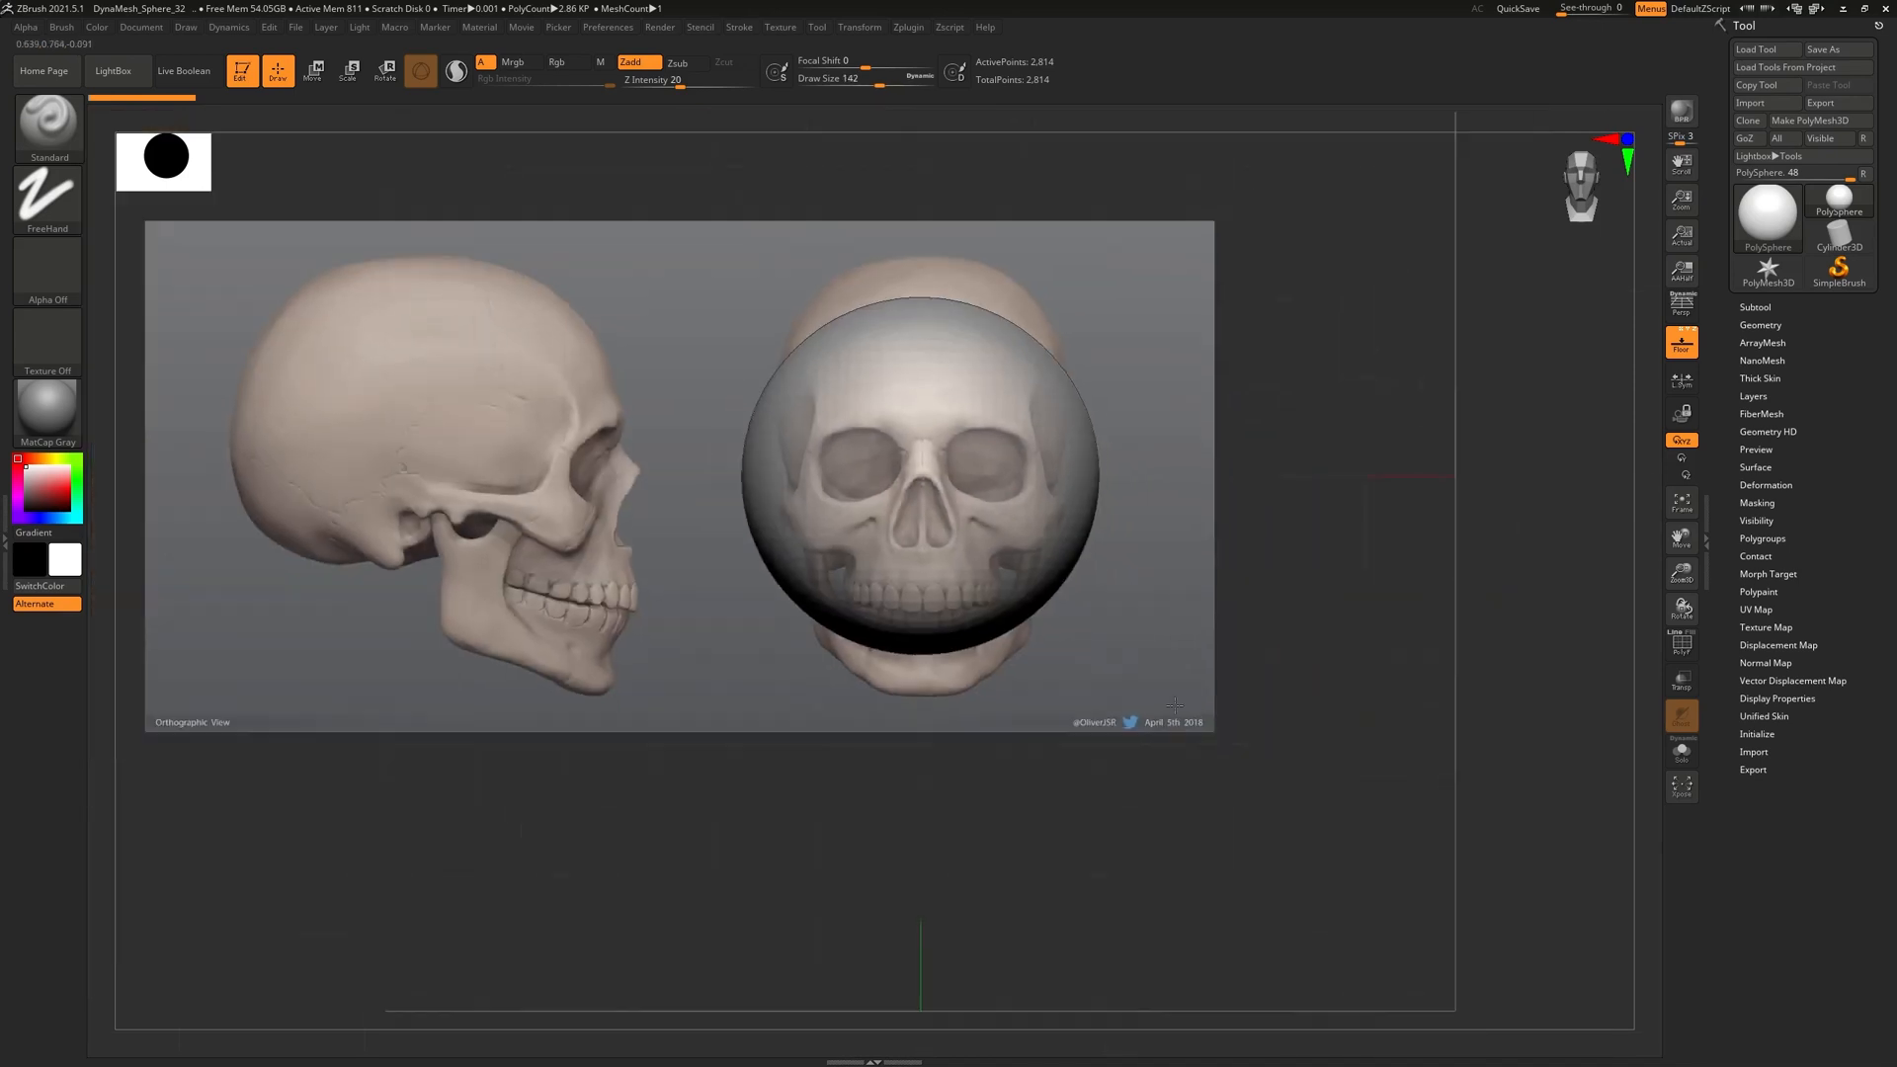
# Raise the sphere with the Move gizmo to meet the cranium, undoing a trial horizontal squash
pyautogui.press('w')
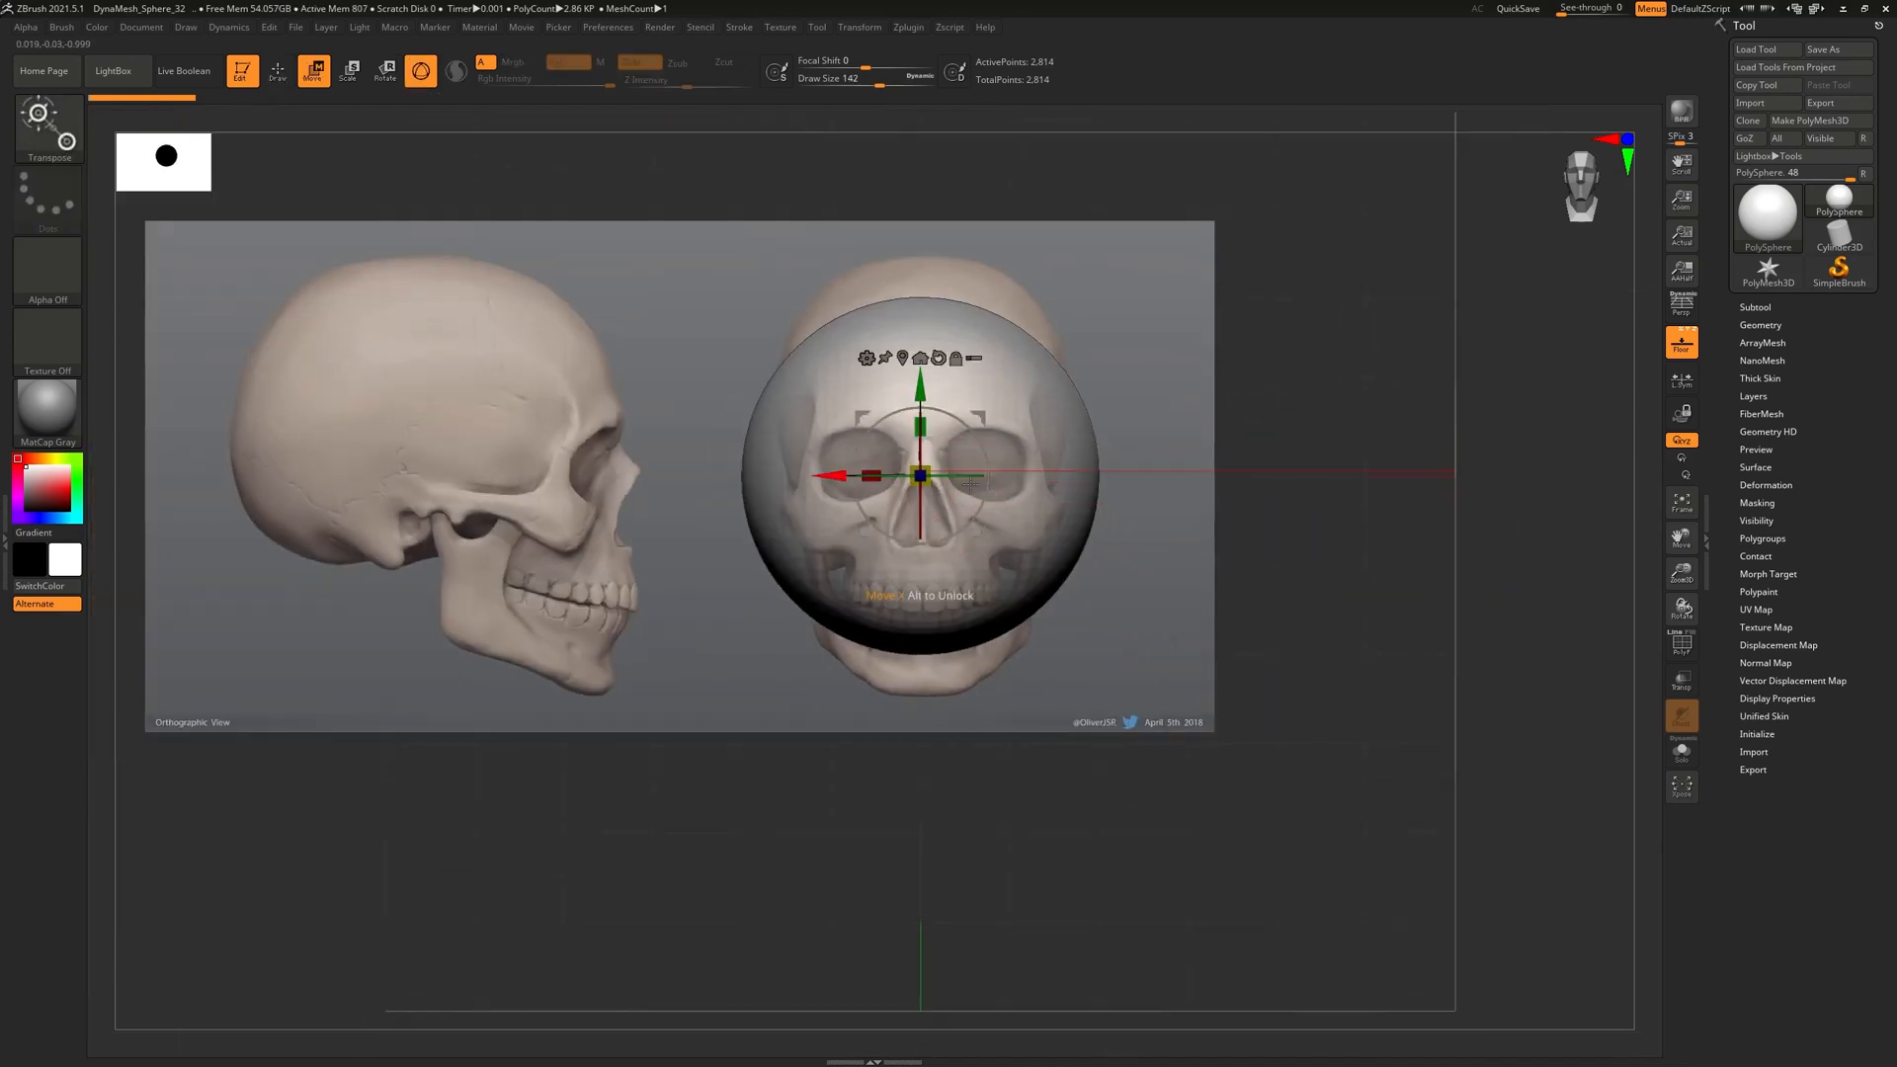
pyautogui.moveTo(921, 376); pyautogui.dragTo(929, 336)
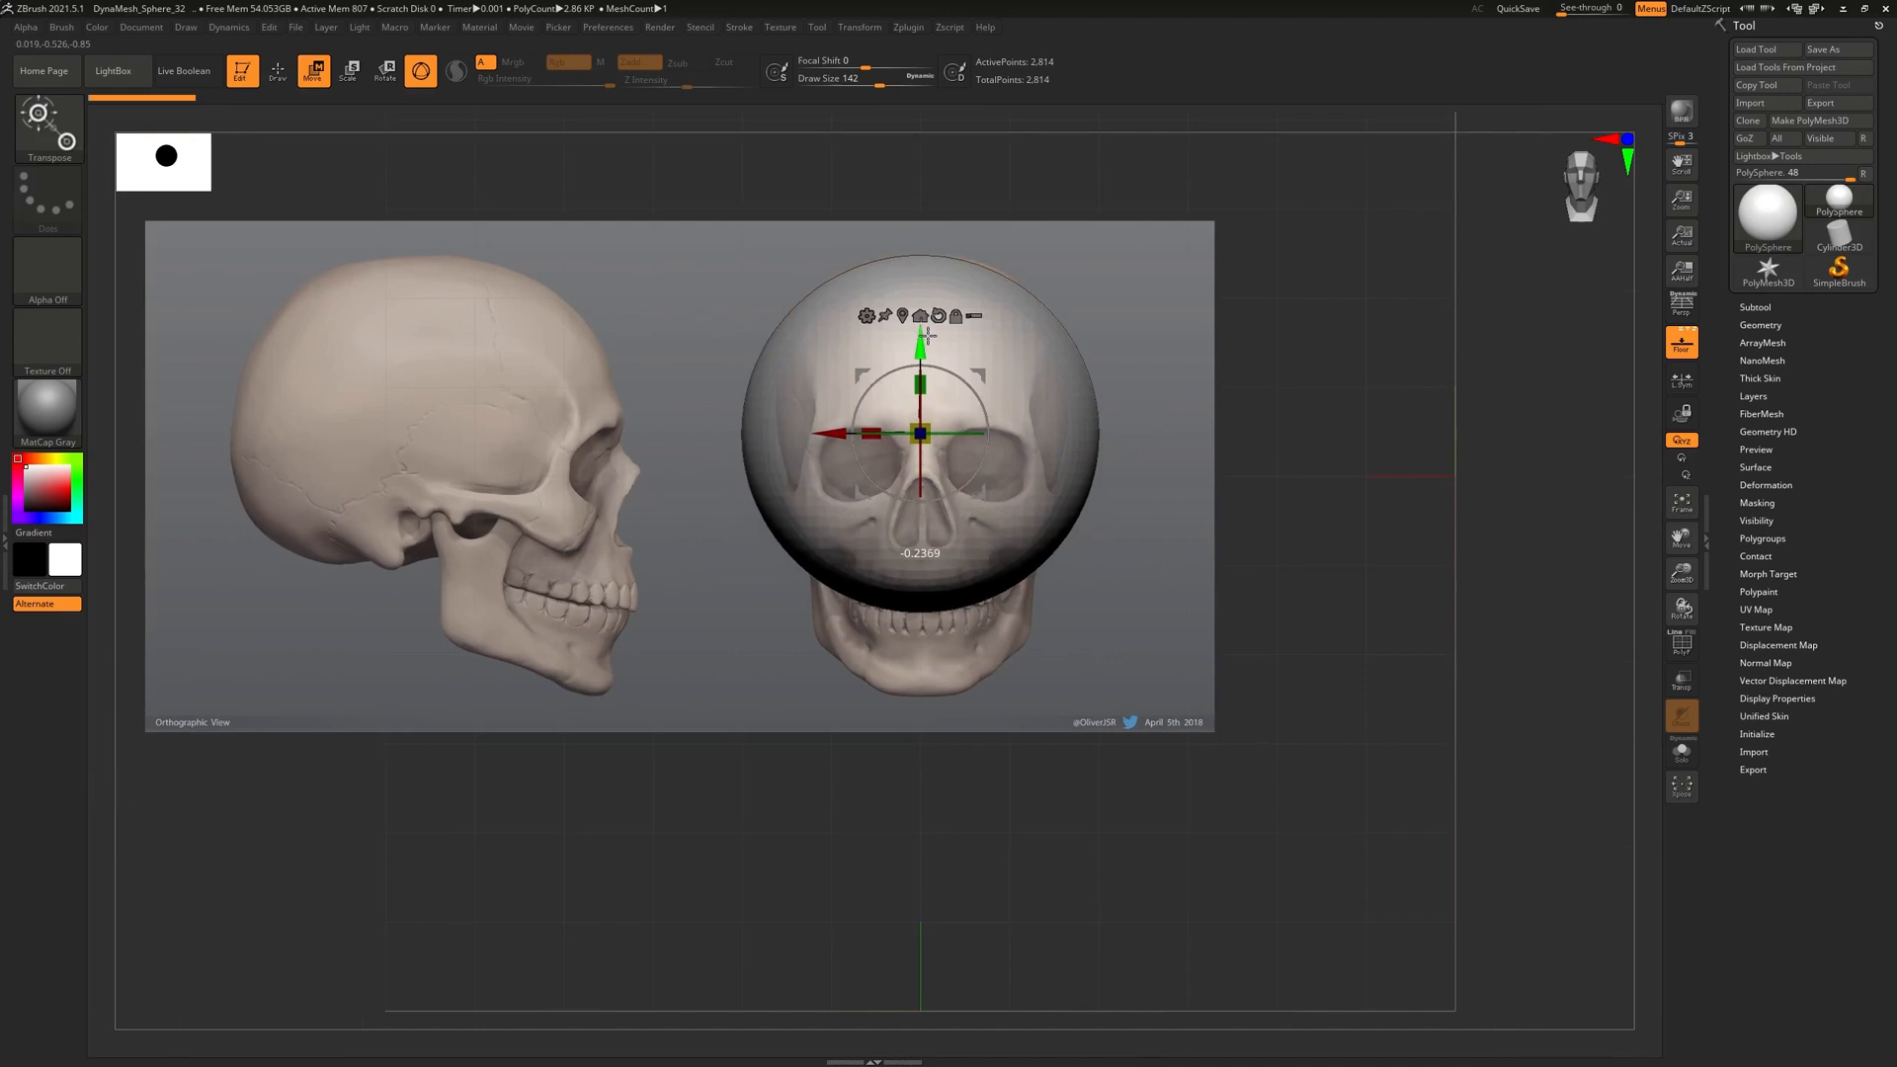
pyautogui.moveTo(1147, 812); pyautogui.dragTo(897, 885)
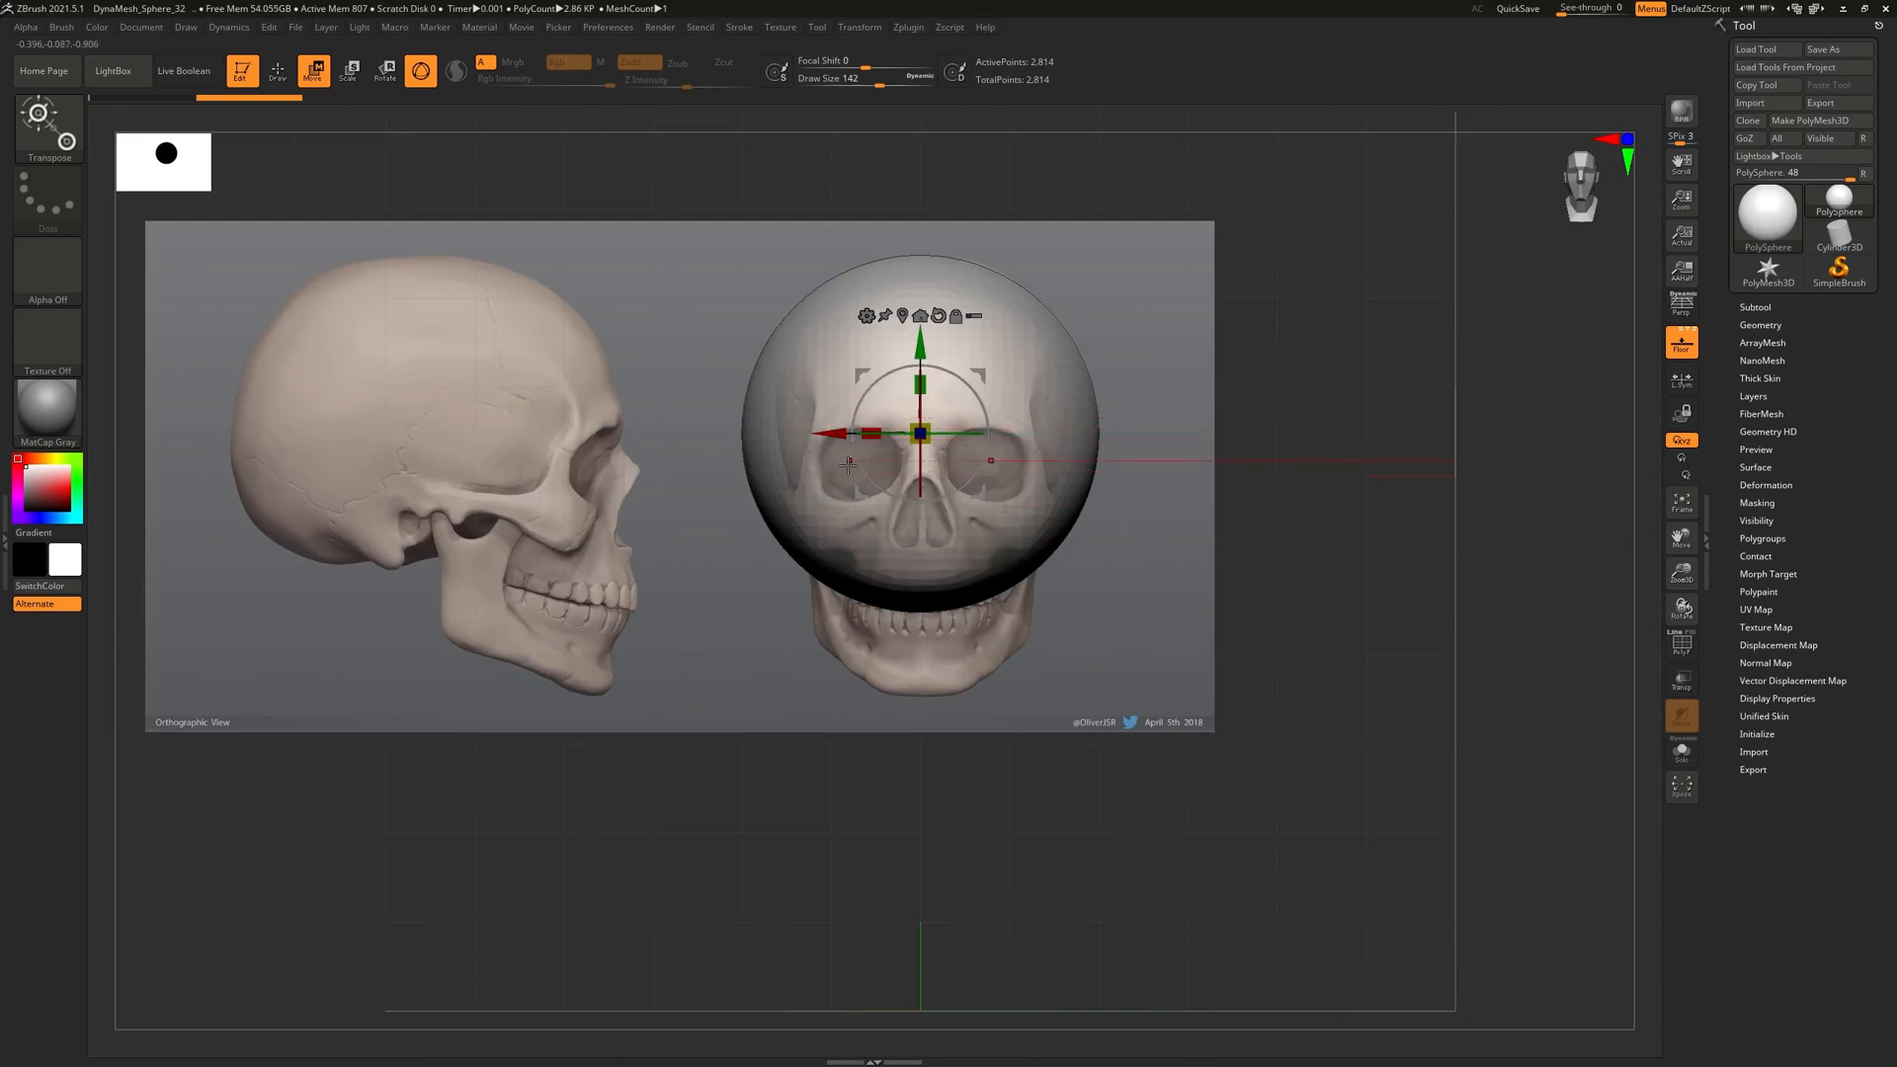
pyautogui.keyDown('alt'); pyautogui.moveTo(948, 257); pyautogui.dragTo(1333, 508, button='right'); pyautogui.keyUp('alt')
pyautogui.keyDown('alt'); pyautogui.moveTo(1299, 296); pyautogui.dragTo(1288, 422, button='right'); pyautogui.keyUp('alt')
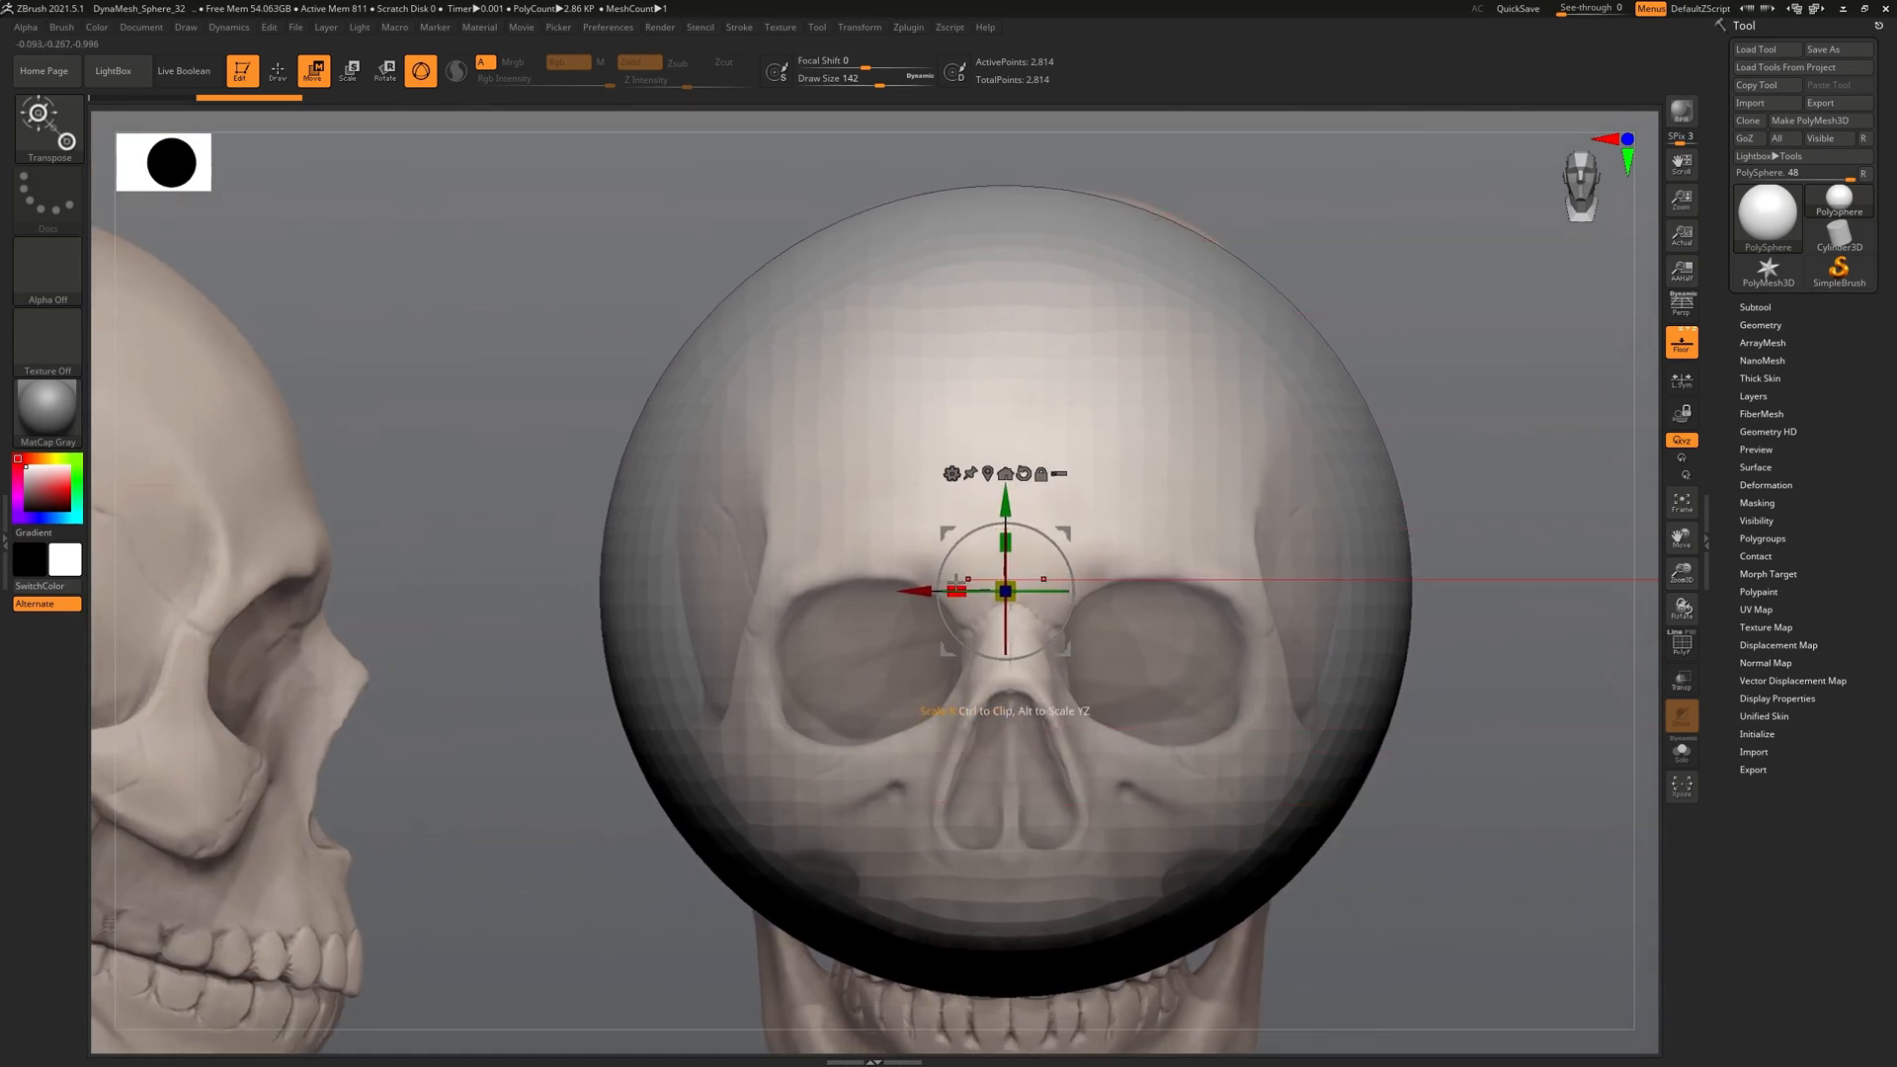
pyautogui.moveTo(953, 591); pyautogui.dragTo(1003, 592)
pyautogui.hotkey('ctrl', 'z')
pyautogui.hotkey('ctrl', 'z')
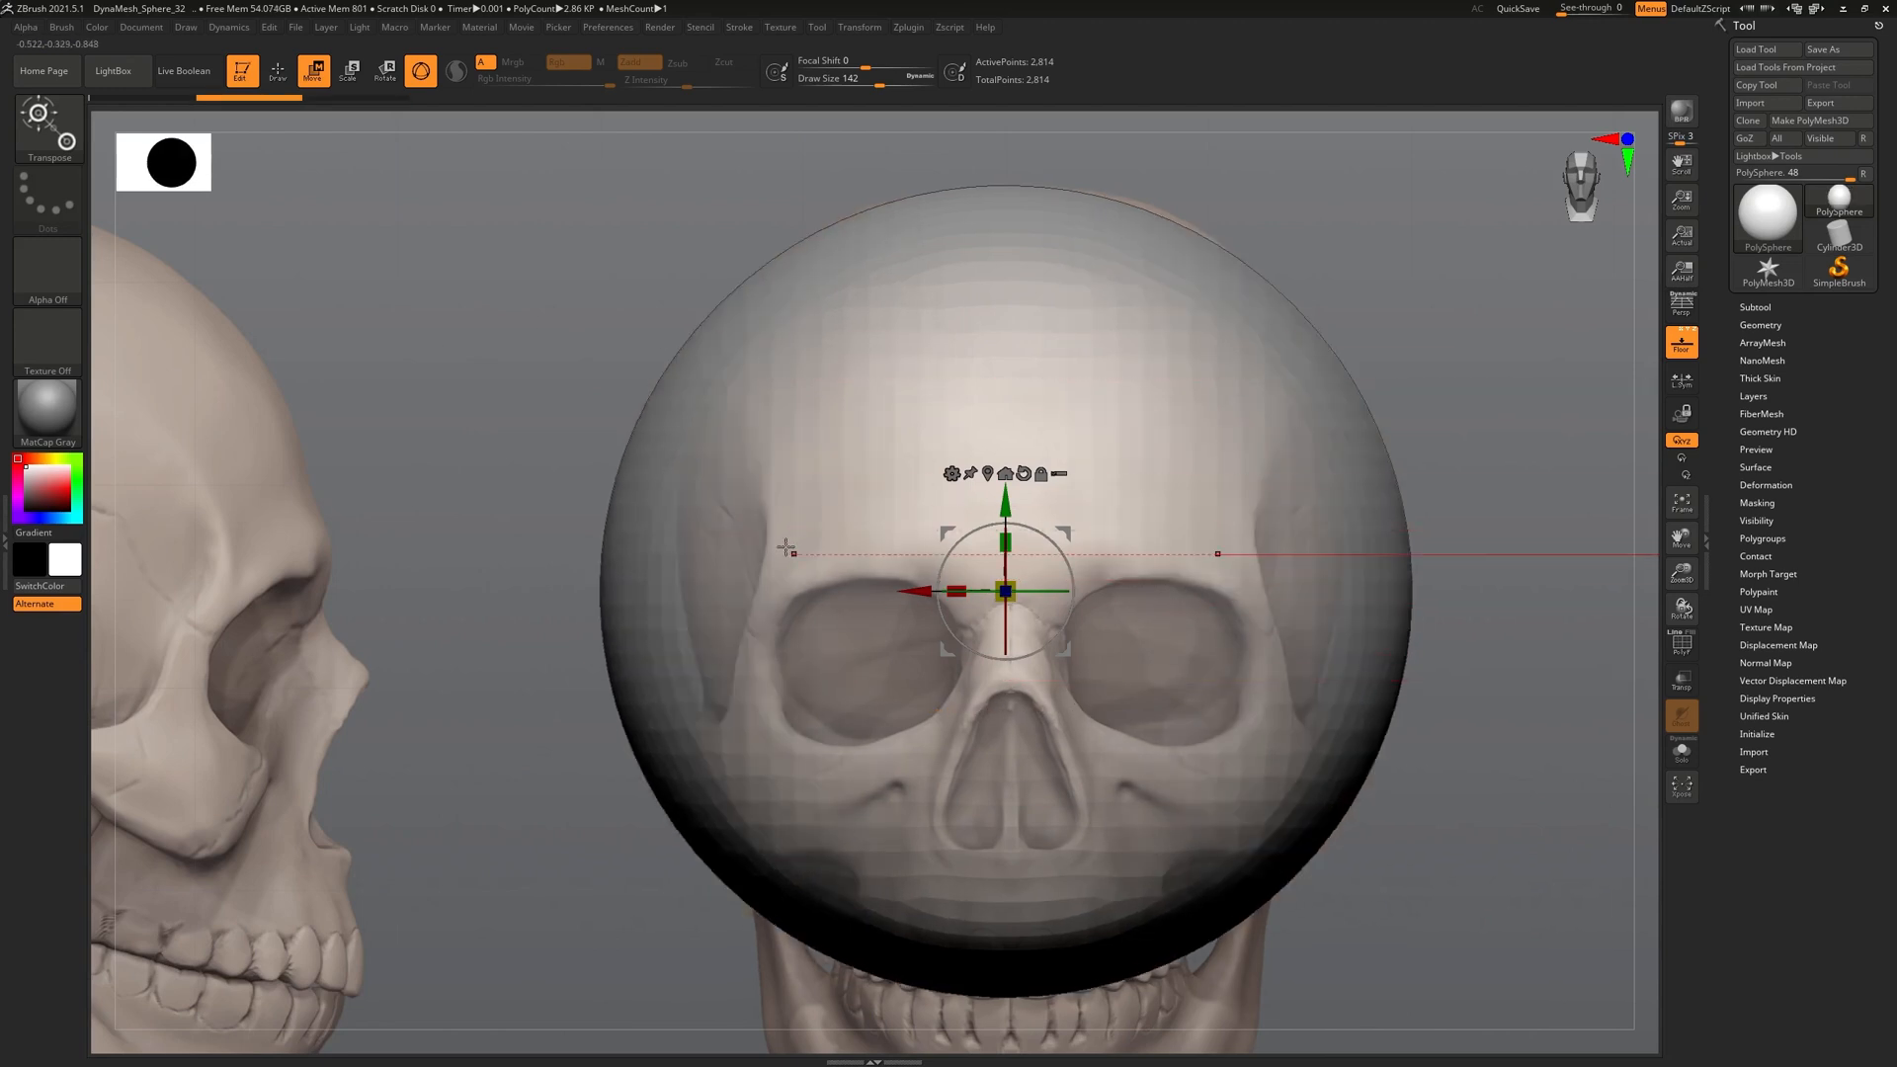
# Frame the sphere against the side skull reference and enlarge the brush
pyautogui.press('q')
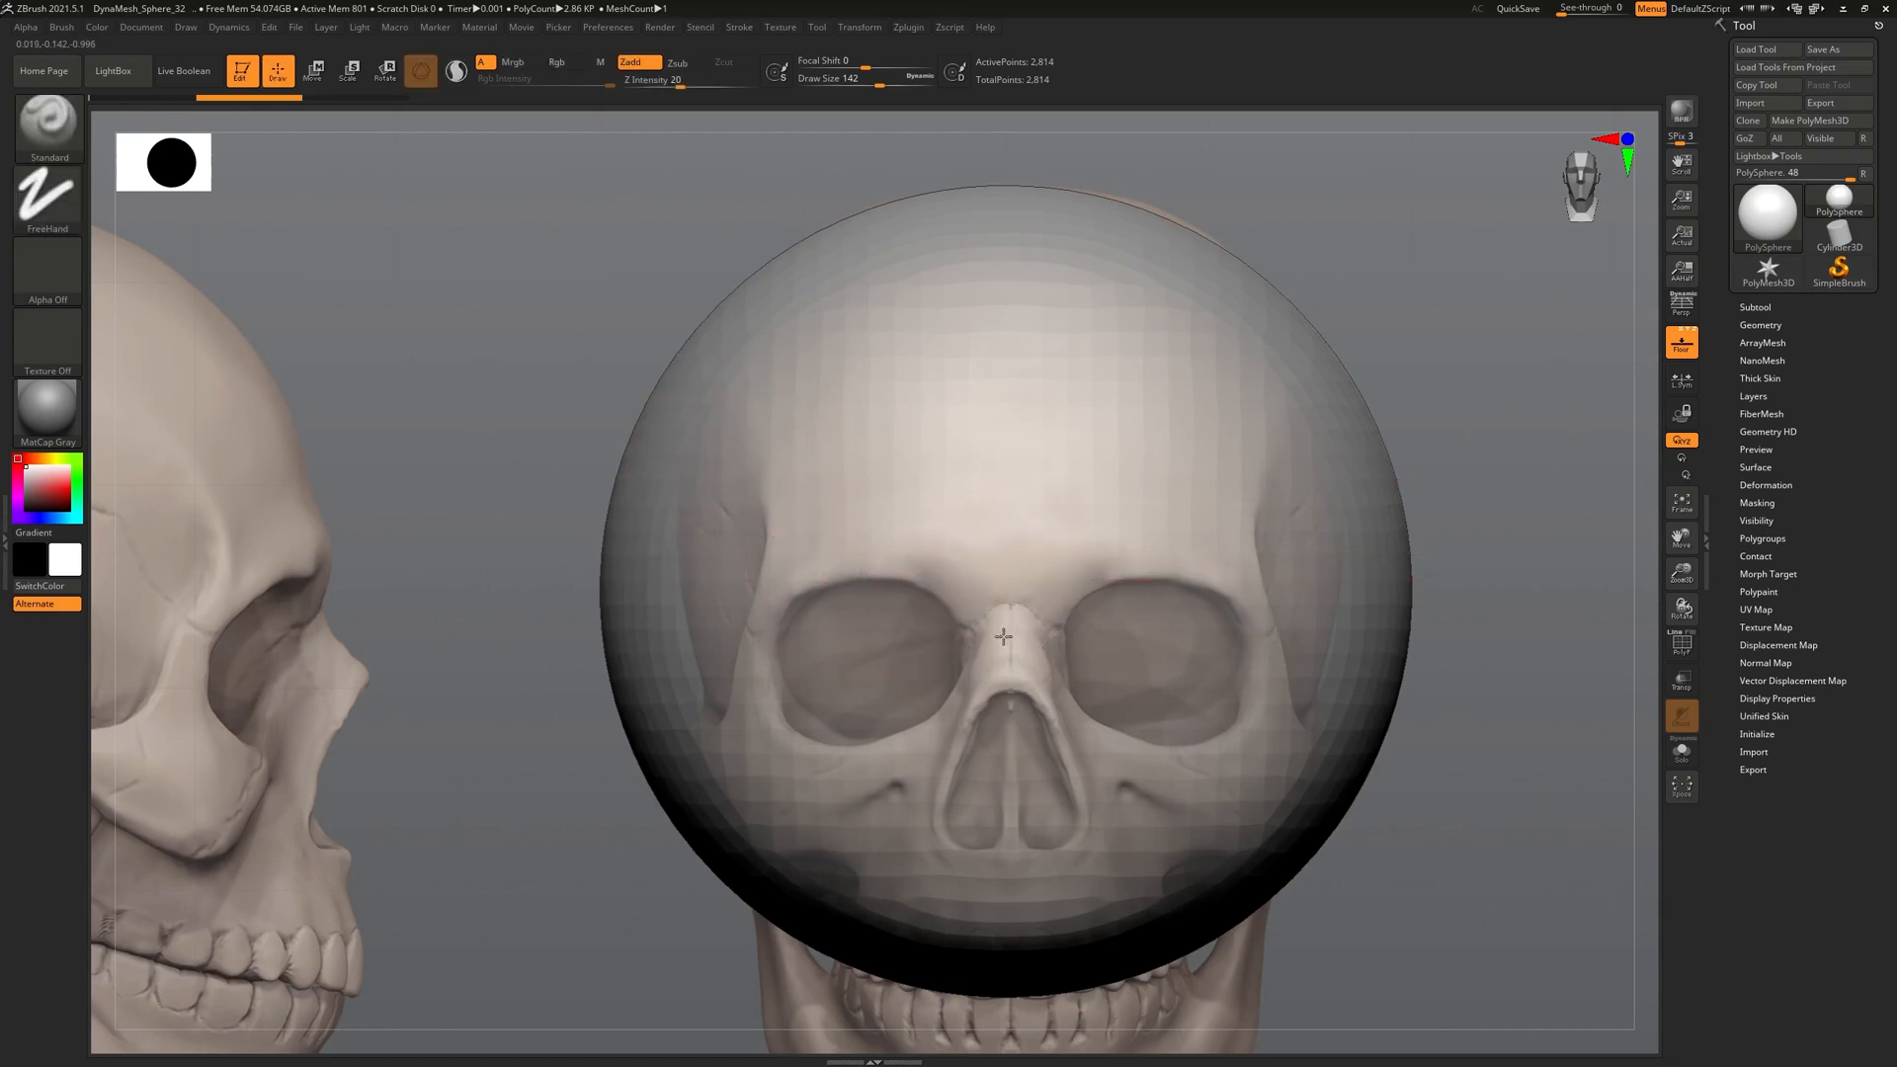
pyautogui.keyDown('ctrl'); pyautogui.moveTo(1006, 631); pyautogui.dragTo(817, 622, button='right'); pyautogui.keyUp('ctrl')
pyautogui.moveTo(1247, 542); pyautogui.dragTo(1296, 549)
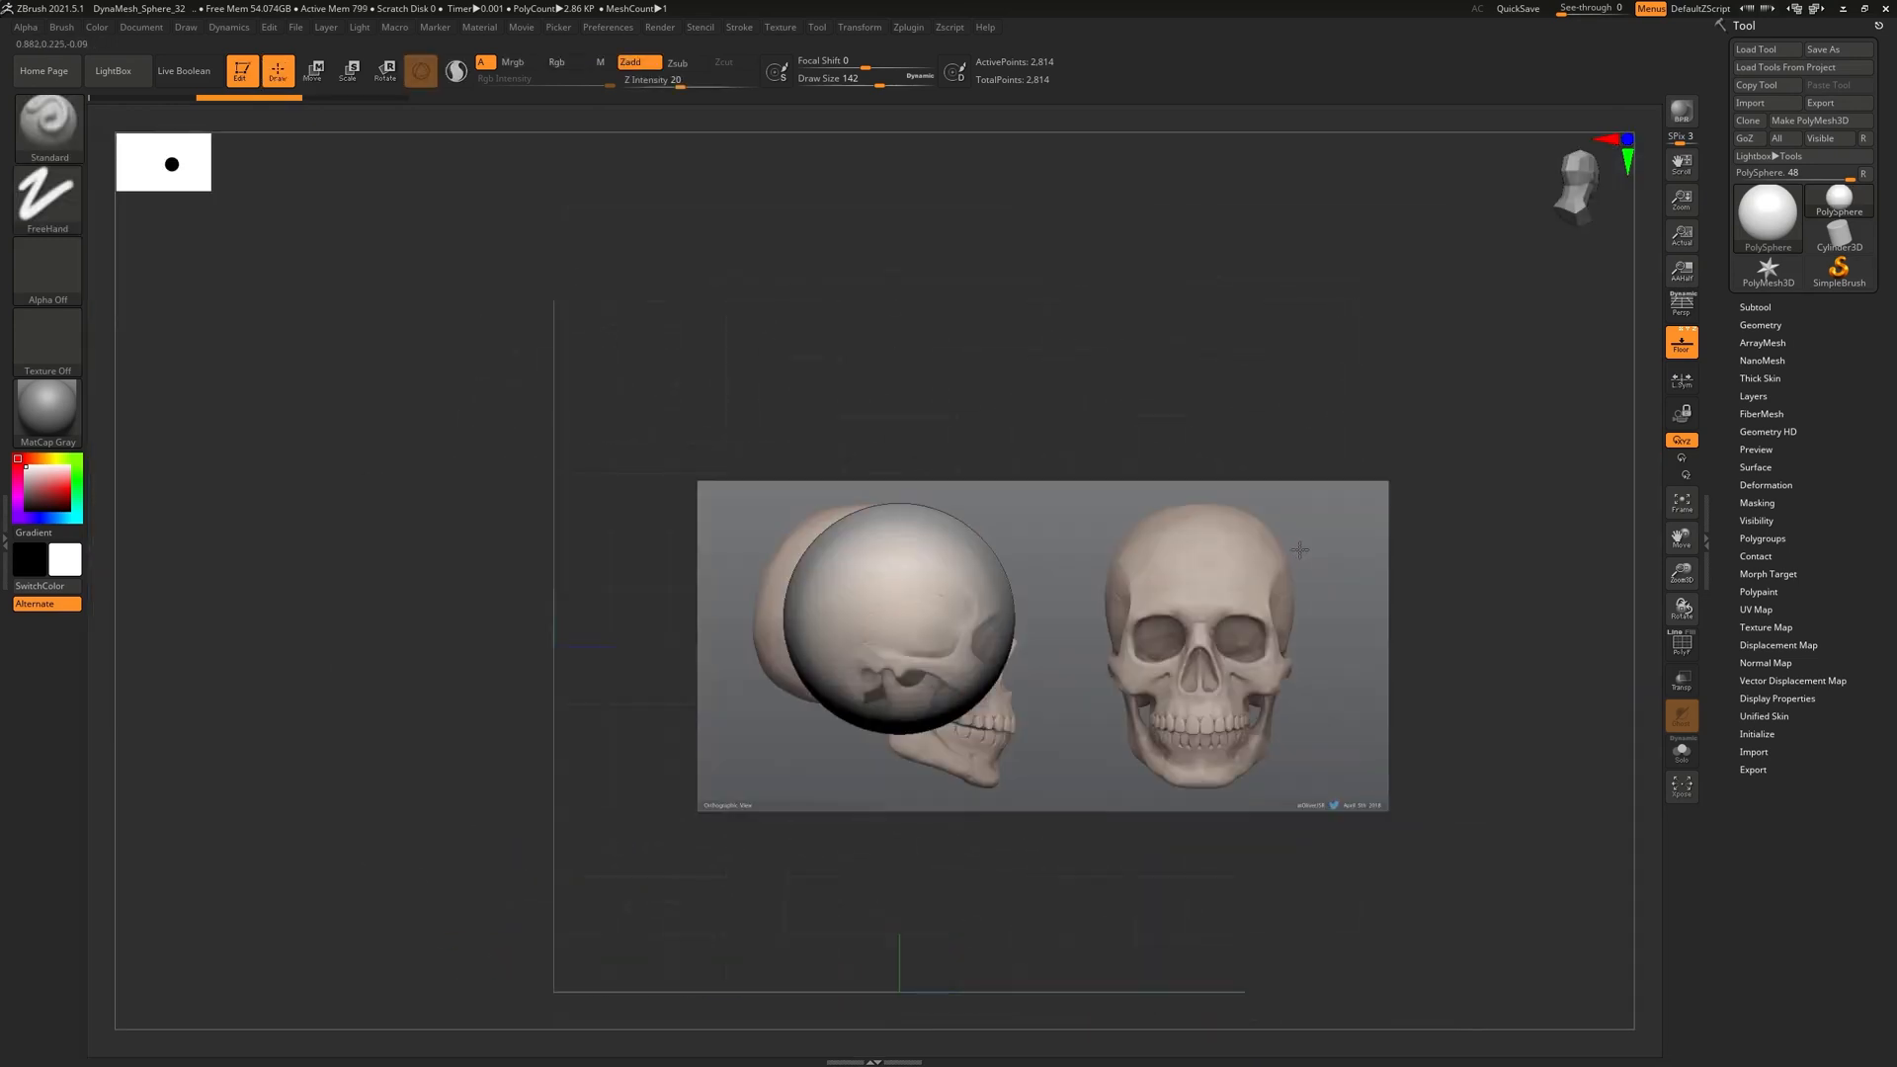
pyautogui.keyDown('ctrl'); pyautogui.moveTo(1126, 527); pyautogui.dragTo(1158, 593, button='right'); pyautogui.keyUp('ctrl')
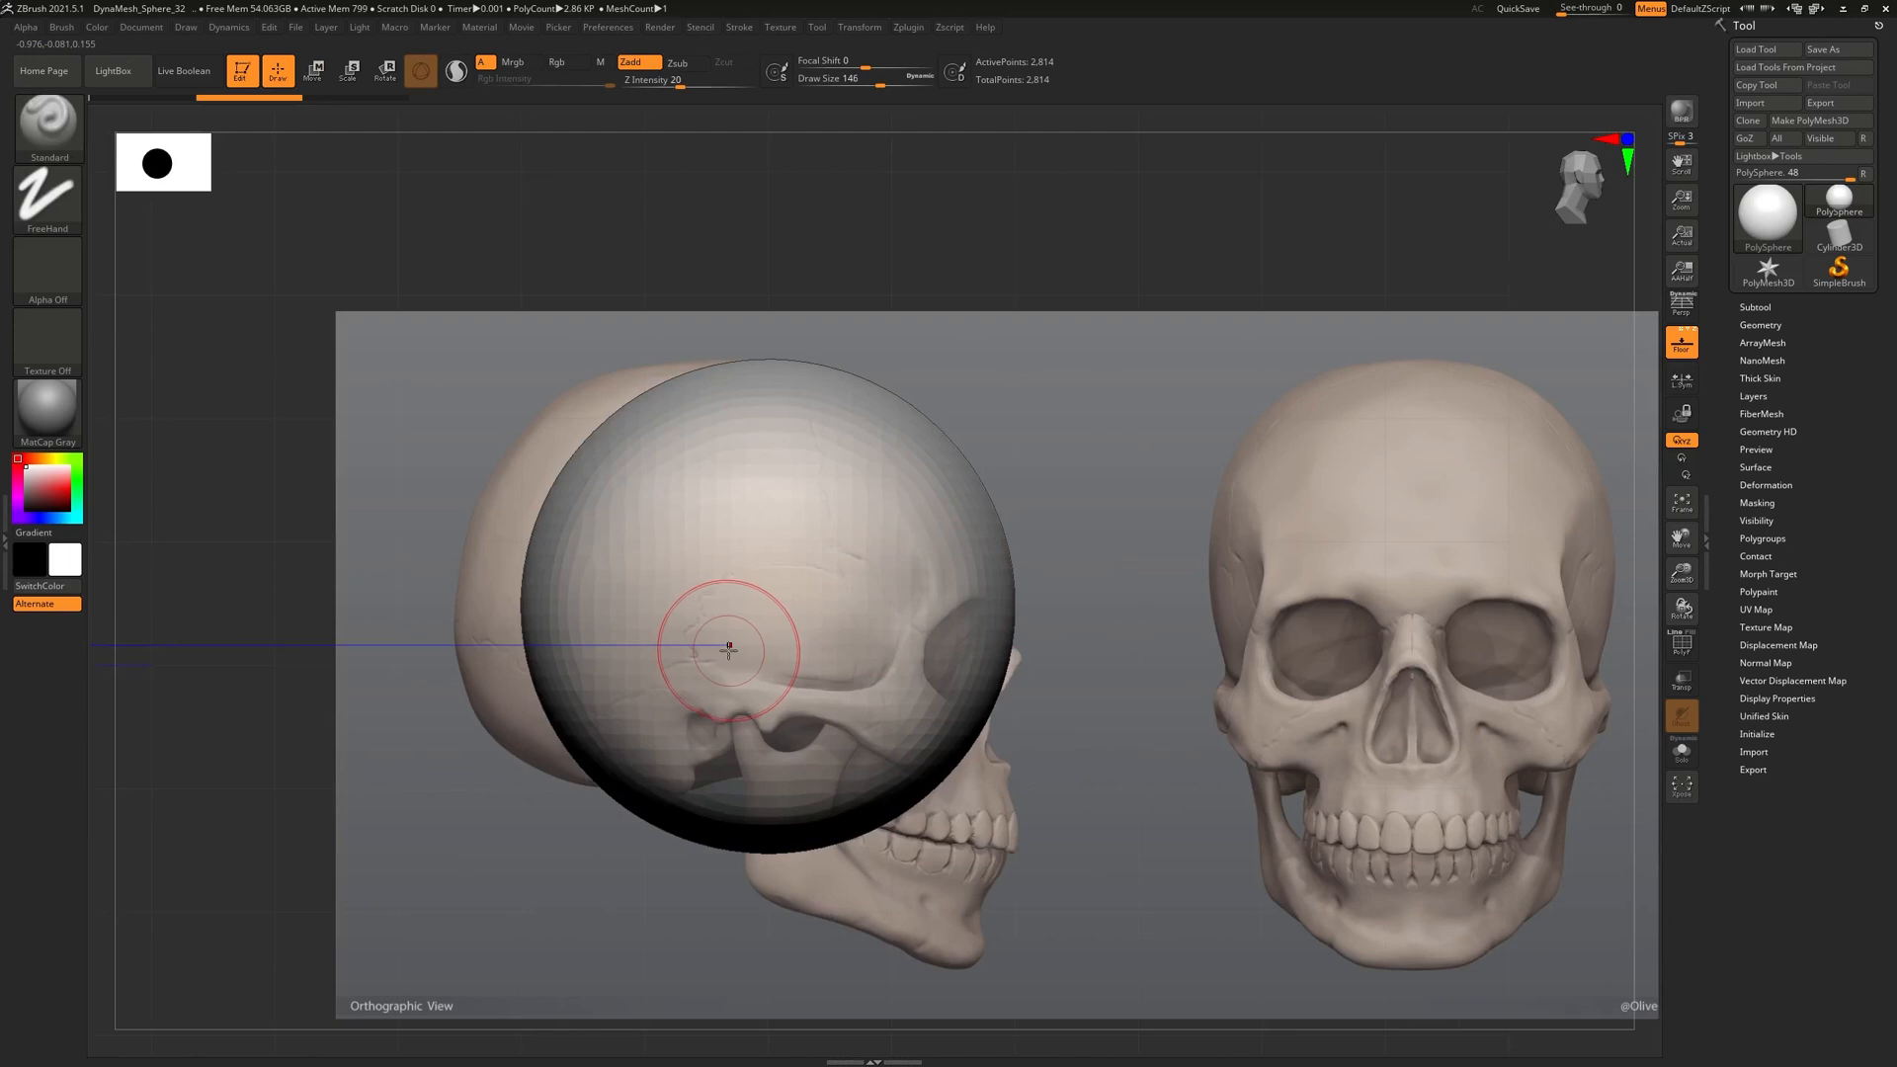
pyautogui.press(']')
pyautogui.press(']')
pyautogui.press(']')
pyautogui.press(']')
pyautogui.press(']')
pyautogui.press(']')
pyautogui.press(']')
pyautogui.press(']')
pyautogui.press(']')
pyautogui.press(']')
pyautogui.press(']')
pyautogui.press(']')
pyautogui.press(']')
pyautogui.press(']')
pyautogui.press(']')
pyautogui.press(']')
pyautogui.press(']')
pyautogui.press(']')
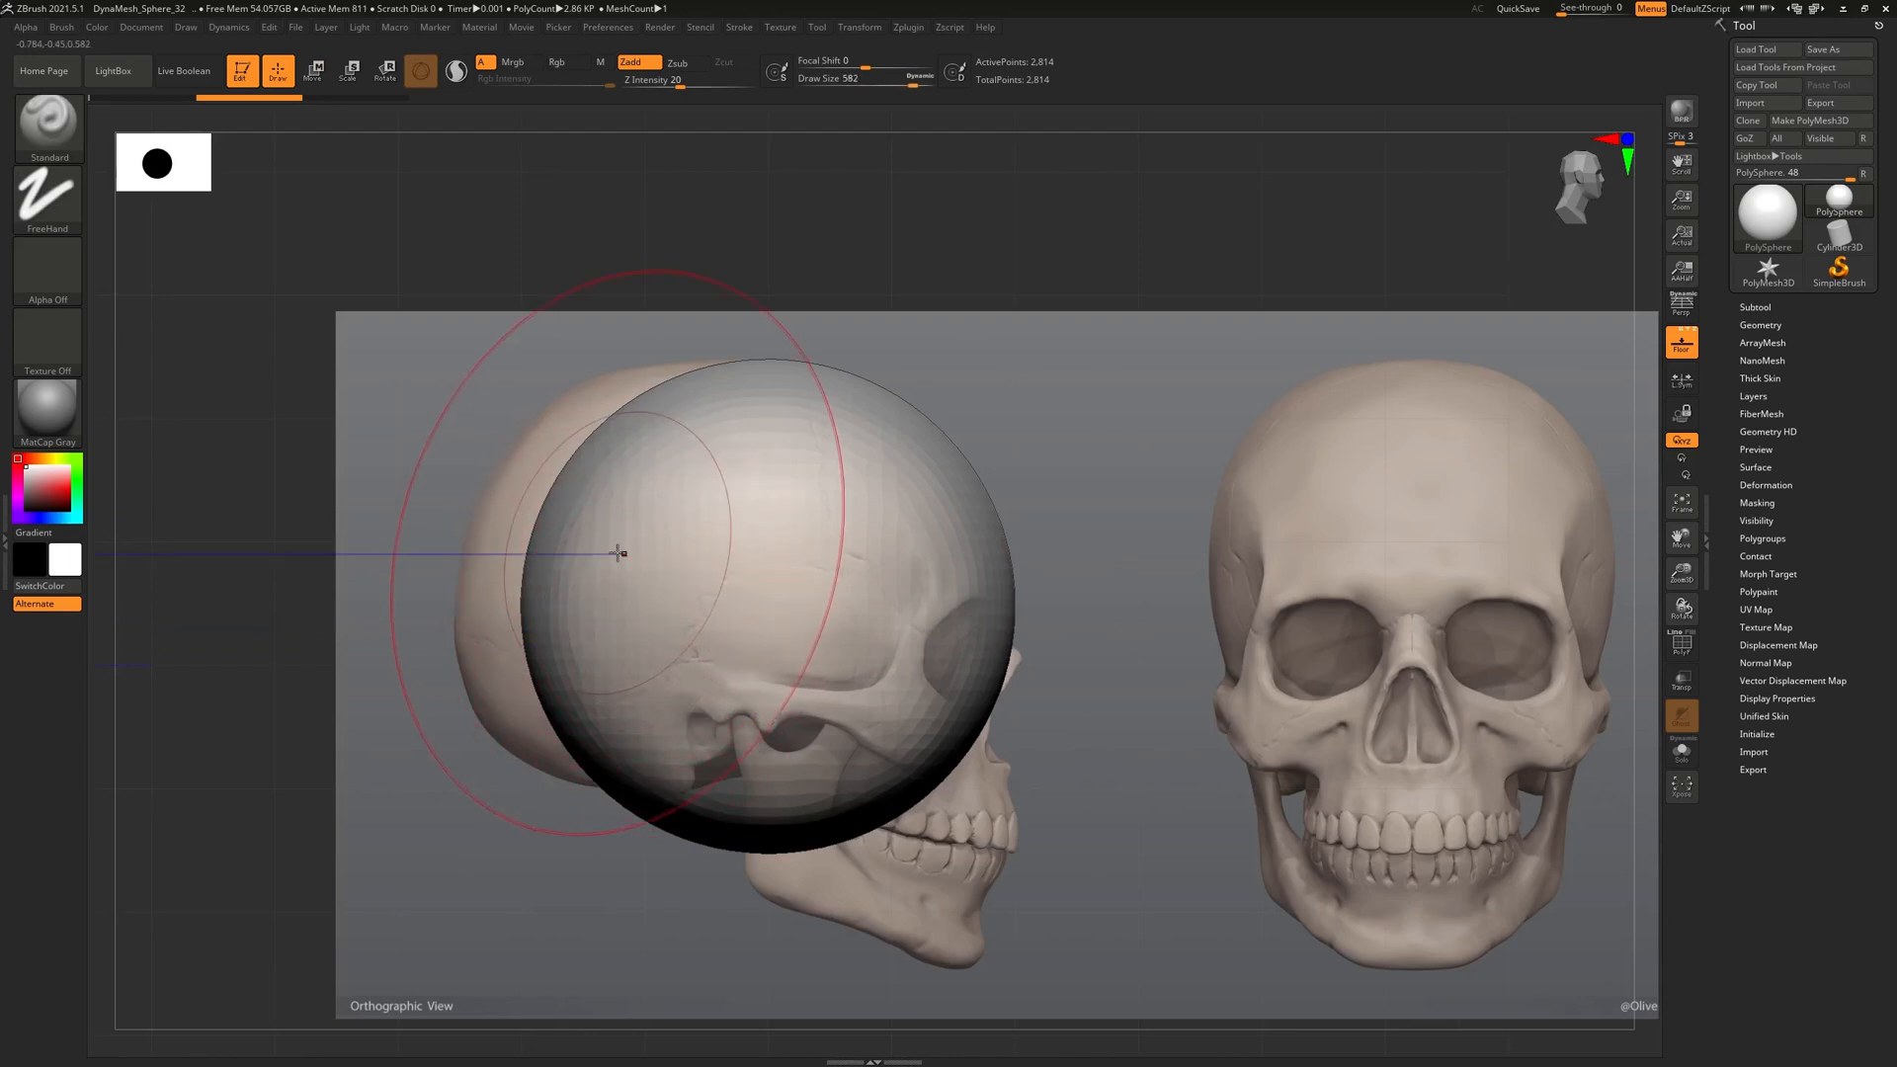
pyautogui.press(']')
pyautogui.press(']')
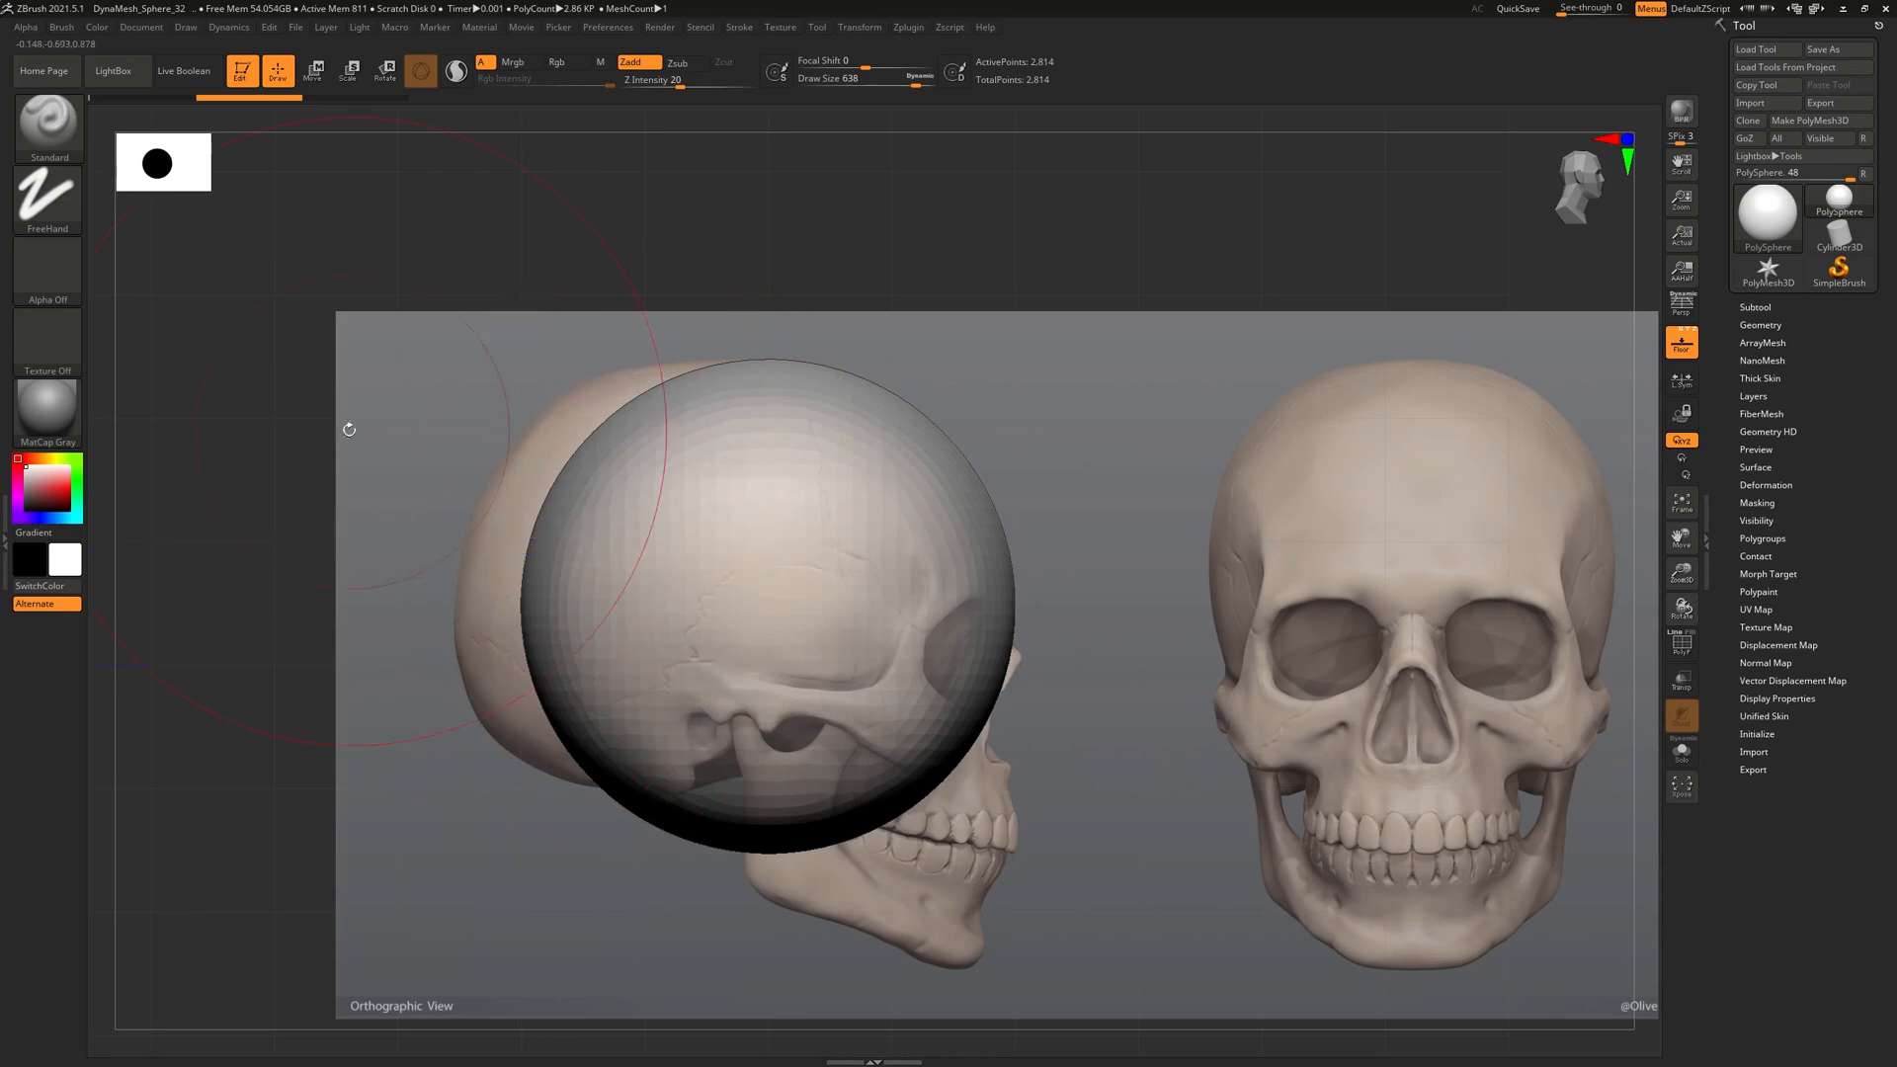
pyautogui.hotkey('ctrl', 'z')
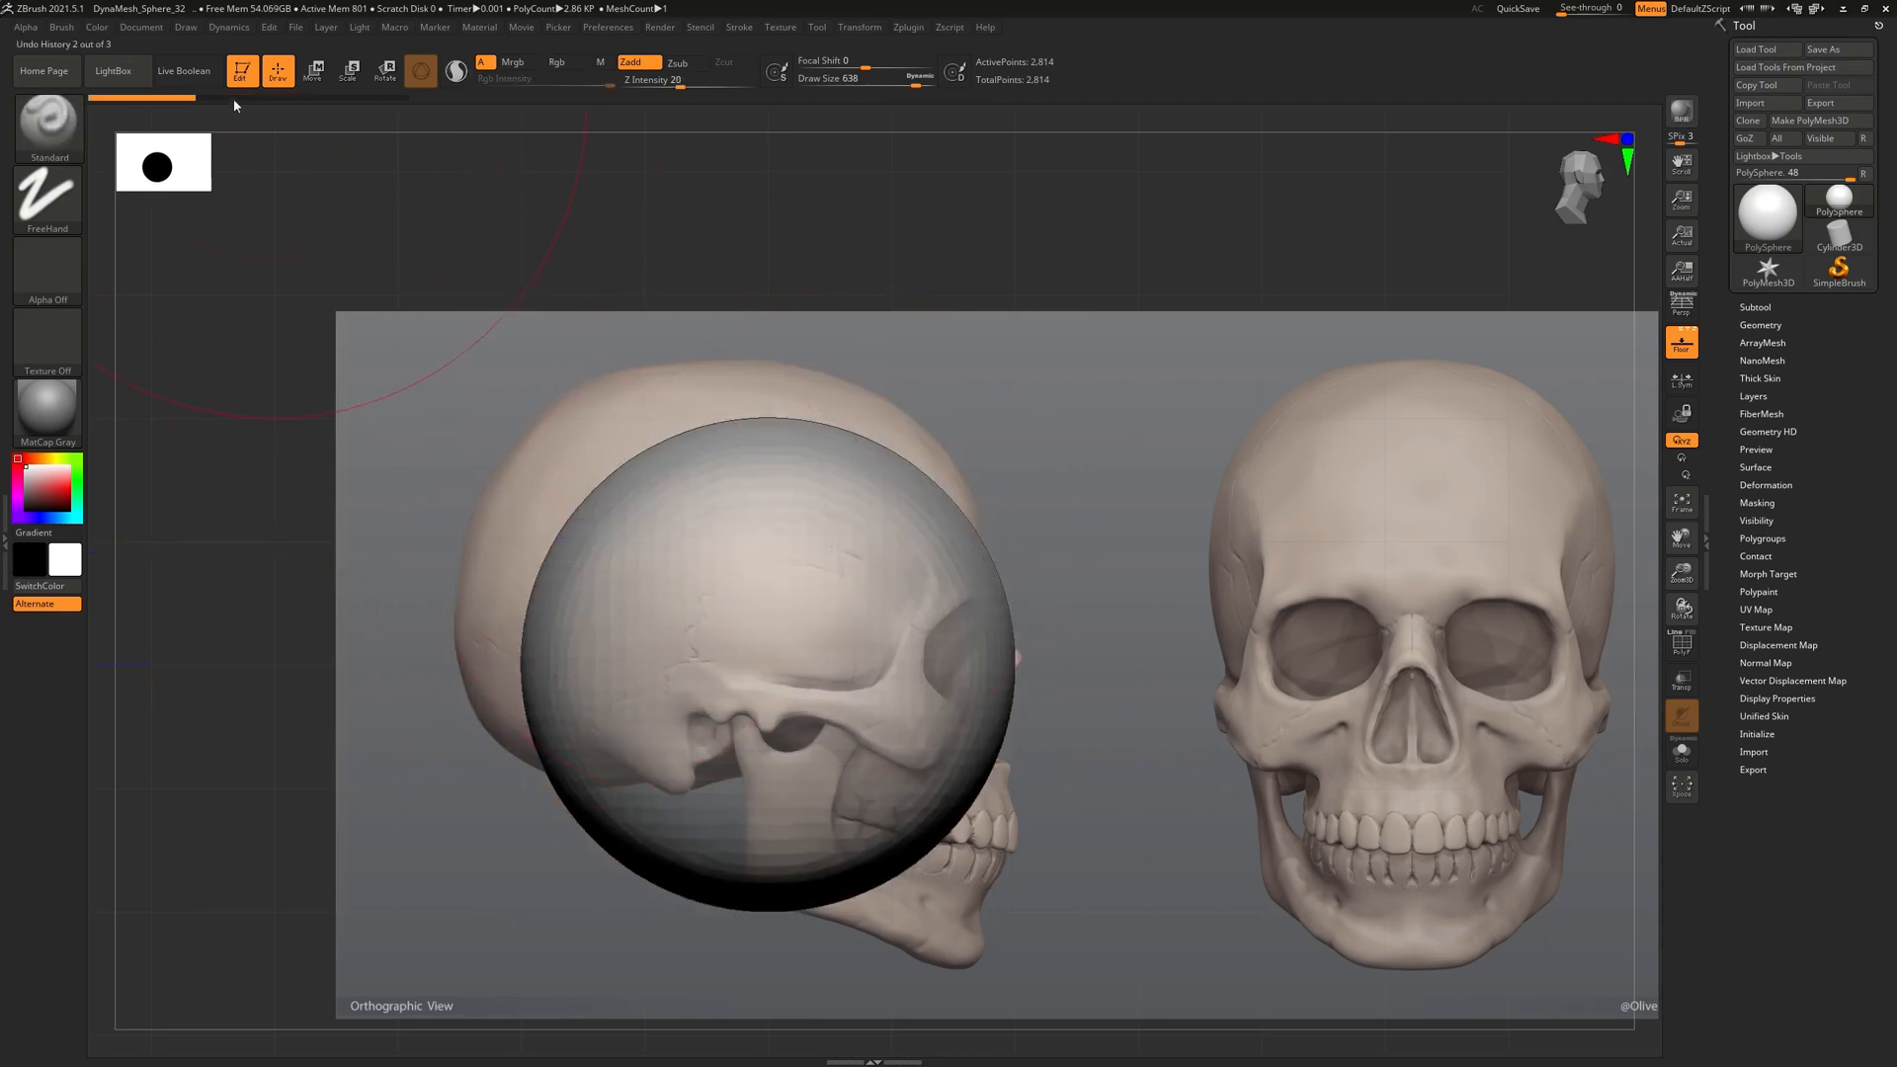
pyautogui.moveTo(179, 103); pyautogui.dragTo(216, 105)
# Select the Move brush with the B, M, V shortcut
pyautogui.click(47, 124)
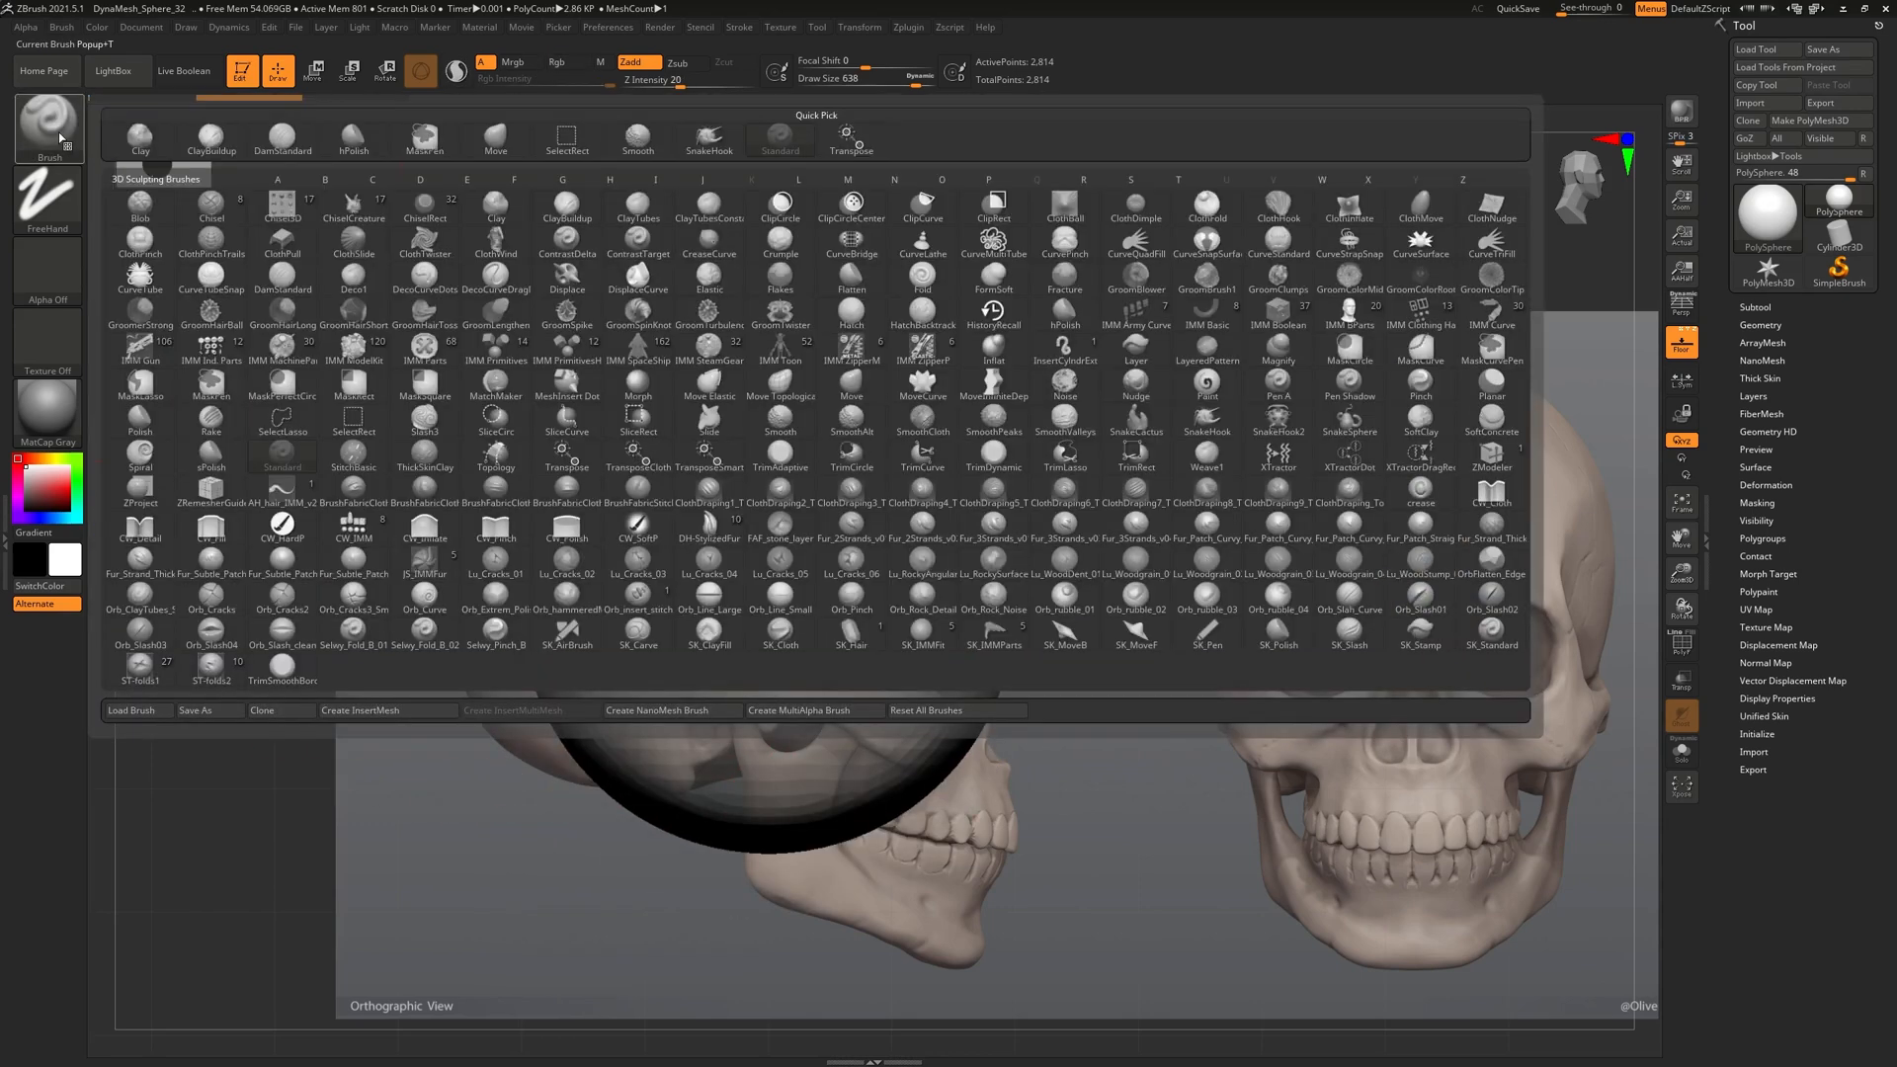
pyautogui.press('Escape')
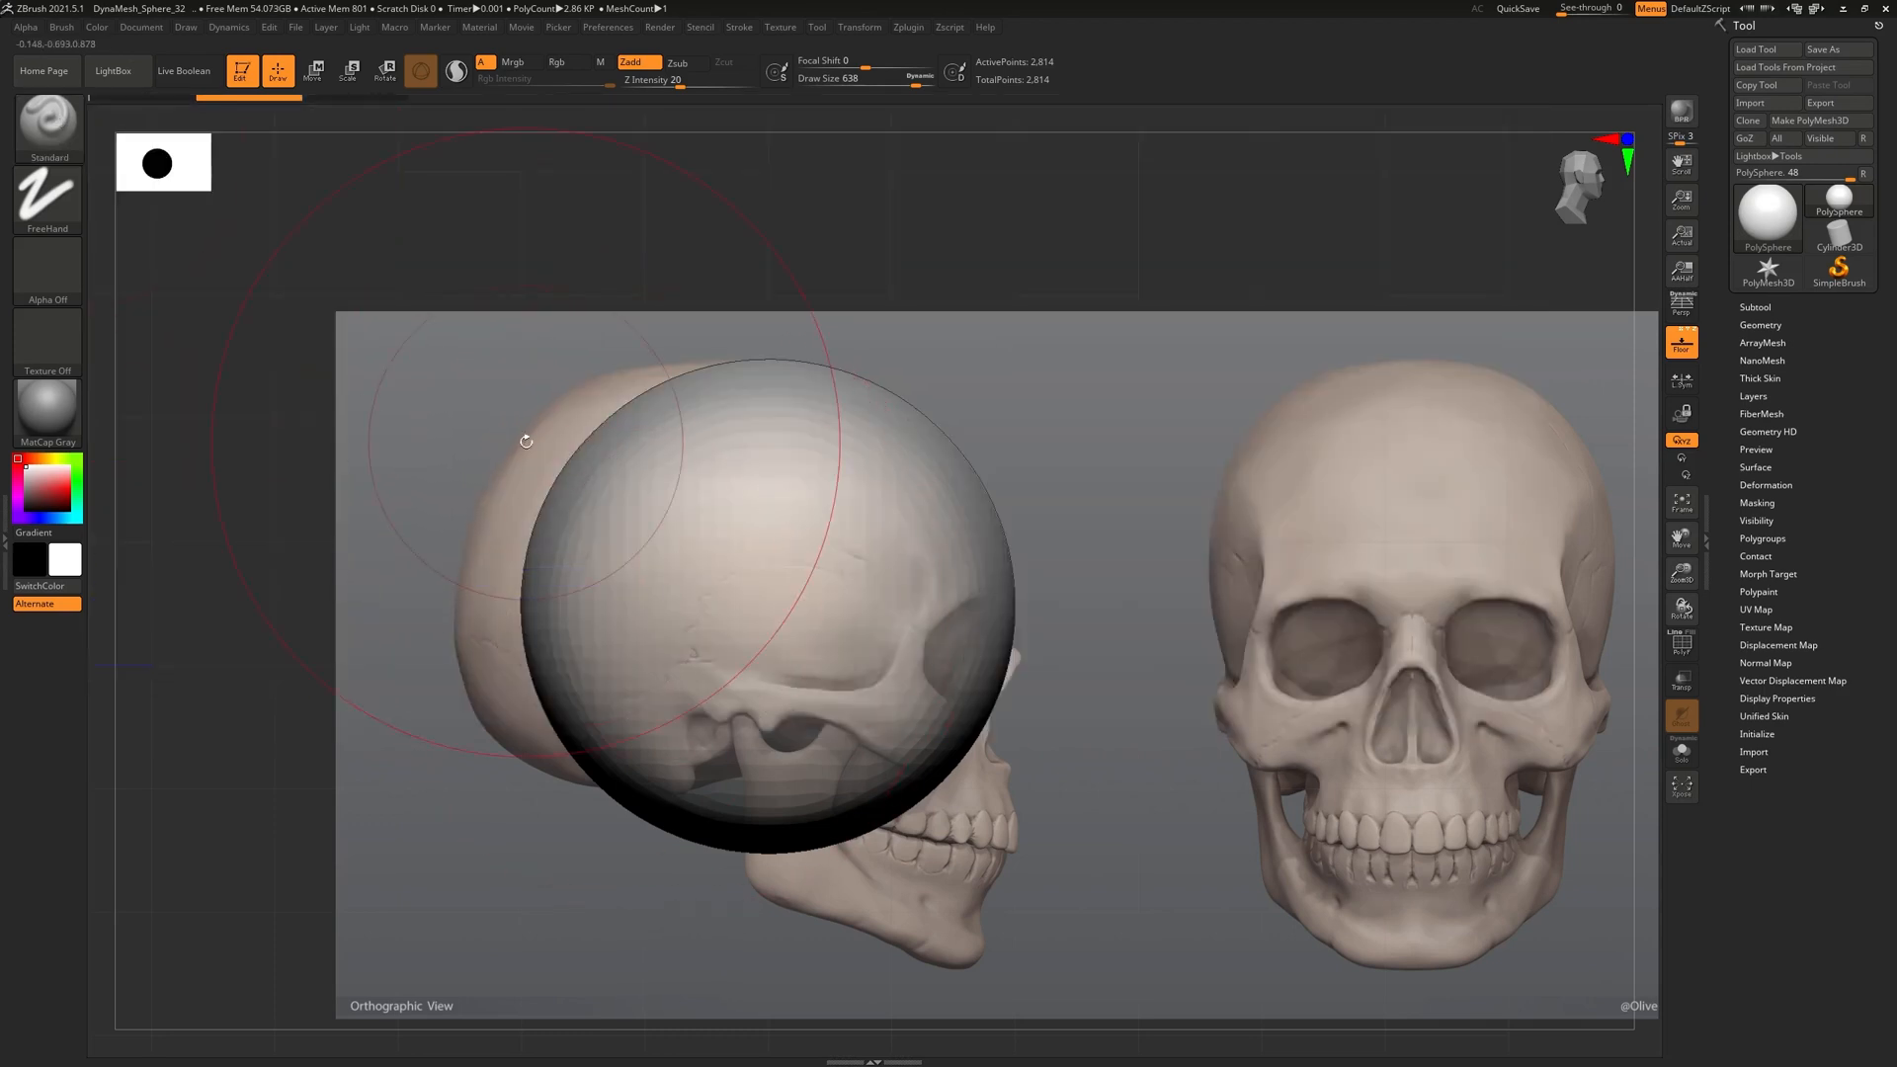
pyautogui.press('b')
pyautogui.press('m')
pyautogui.press('v')
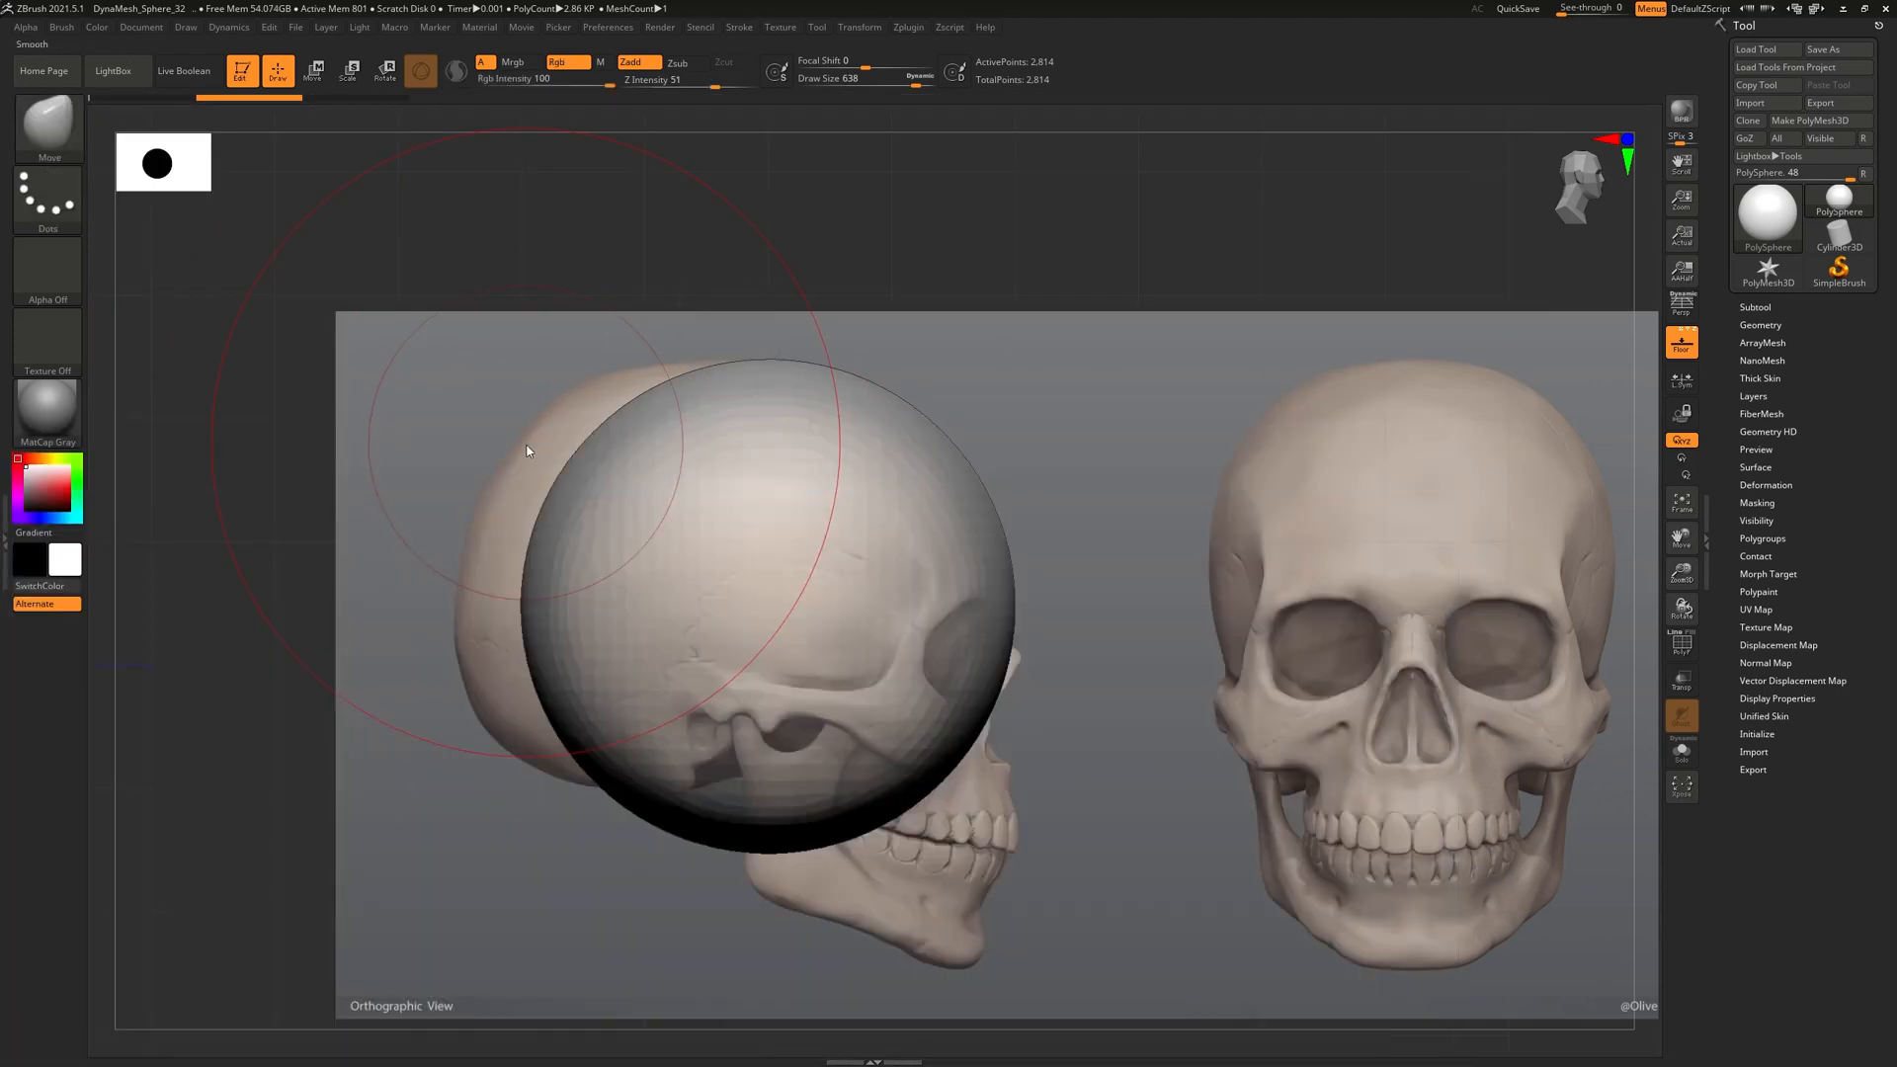
# Pull the sphere's back and top outline over the side skull and flatten its underside
pyautogui.moveTo(491, 515); pyautogui.dragTo(476, 516)
pyautogui.moveTo(609, 416); pyautogui.dragTo(601, 384)
pyautogui.moveTo(549, 729); pyautogui.dragTo(497, 735)
pyautogui.moveTo(451, 585); pyautogui.dragTo(466, 584)
pyautogui.moveTo(567, 793); pyautogui.dragTo(549, 788)
pyautogui.moveTo(458, 604); pyautogui.dragTo(456, 604)
pyautogui.moveTo(558, 427); pyautogui.dragTo(555, 426)
pyautogui.moveTo(585, 819); pyautogui.dragTo(571, 759)
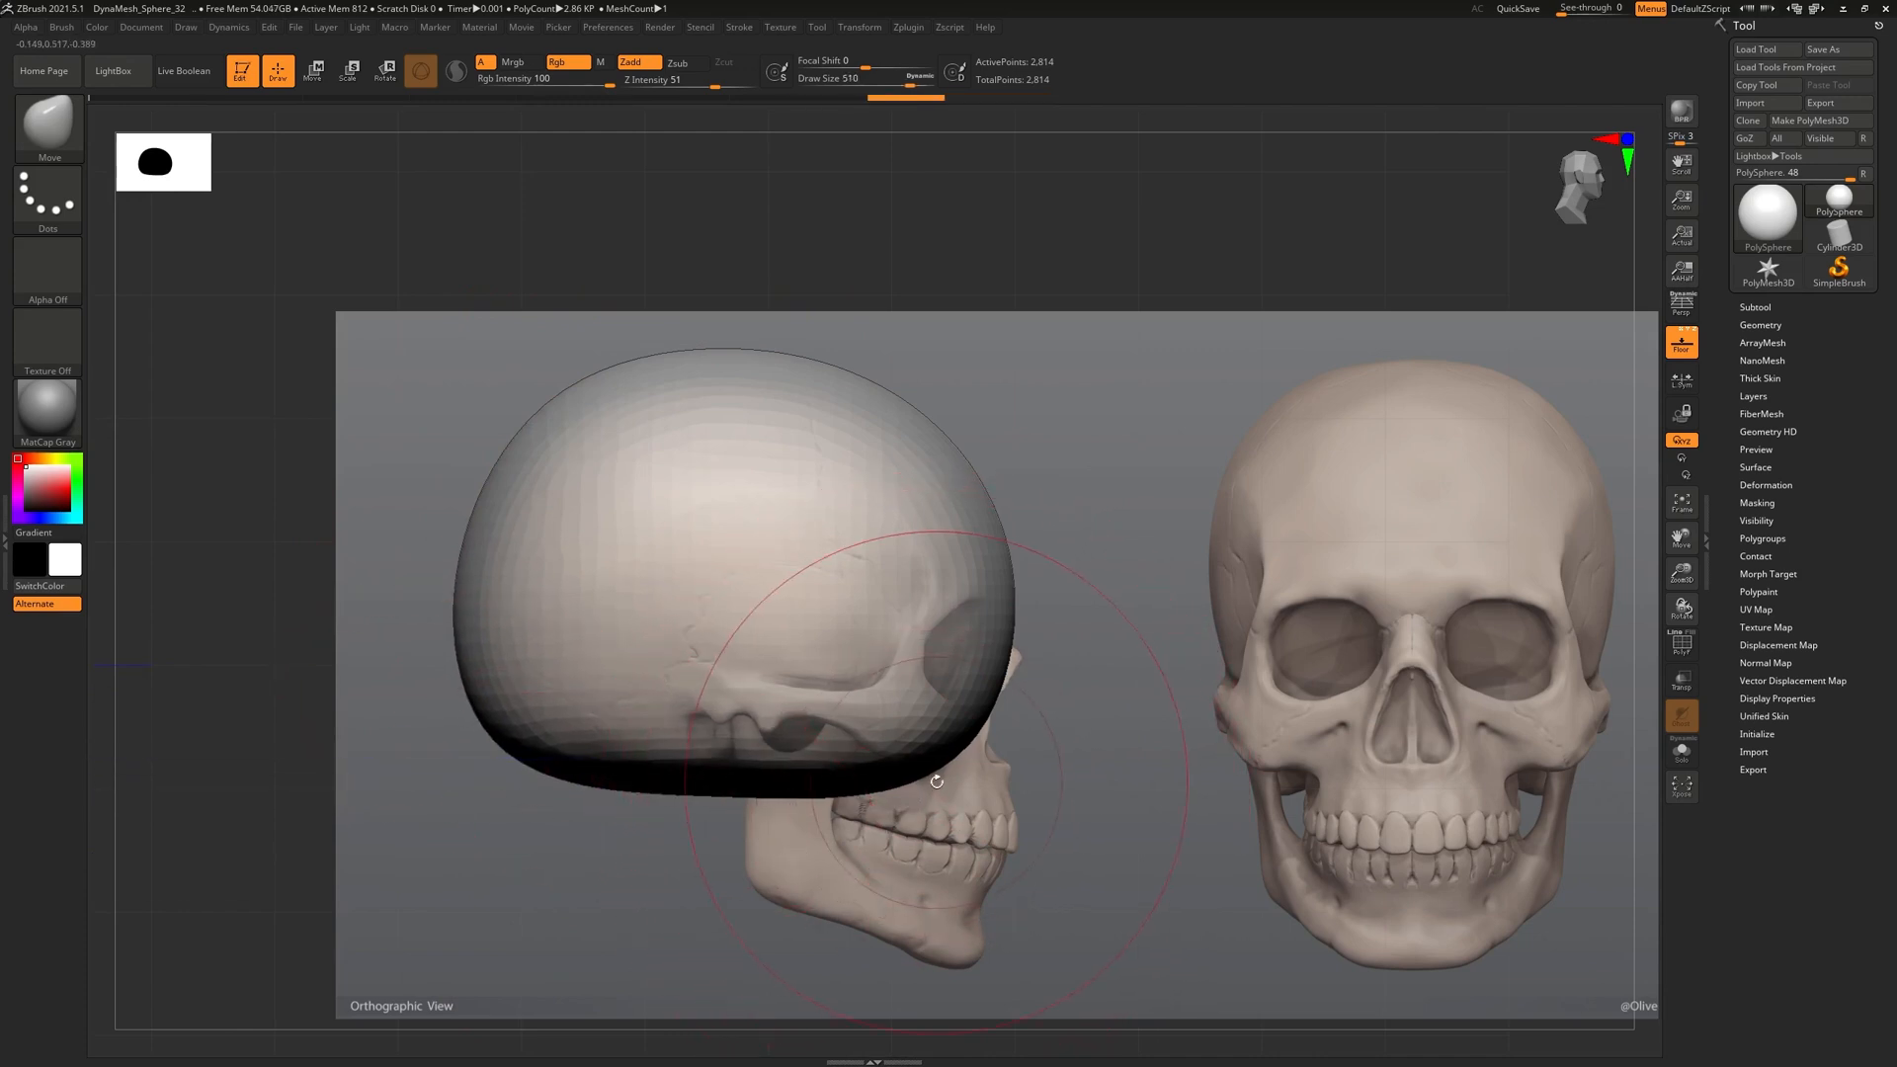
# Pull the lower front down toward the jaw and chin, and raise the skull-base corner
pyautogui.press('[')
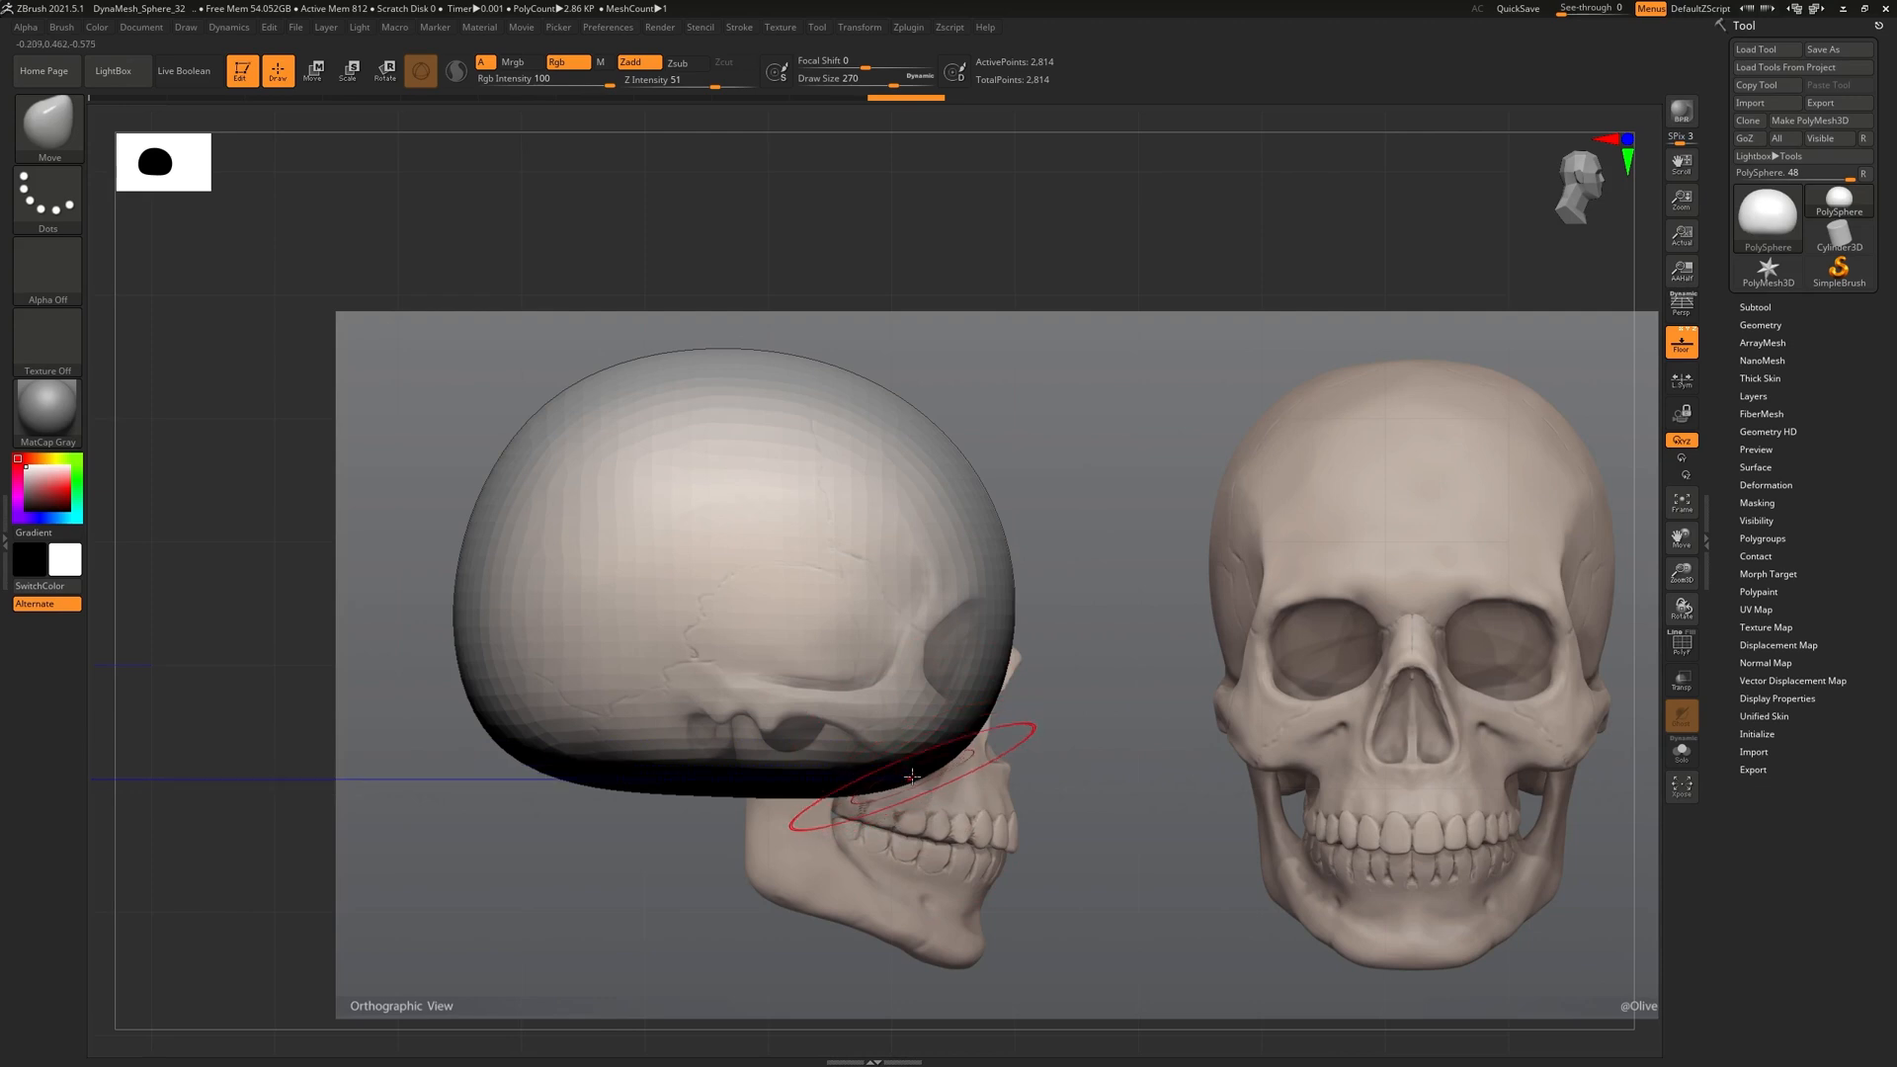
pyautogui.moveTo(912, 772)
pyautogui.mouseDown()
pyautogui.moveTo(1023, 868)
pyautogui.moveTo(978, 831)
pyautogui.mouseUp()
pyautogui.hotkey('ctrl', 'z')
pyautogui.press(']')
pyautogui.press(']')
pyautogui.press(']')
pyautogui.press(']')
pyautogui.moveTo(901, 788)
pyautogui.mouseDown()
pyautogui.moveTo(956, 993)
pyautogui.moveTo(972, 985)
pyautogui.mouseUp()
pyautogui.moveTo(832, 830); pyautogui.dragTo(699, 907)
pyautogui.press('[')
pyautogui.press('[')
pyautogui.press('[')
pyautogui.press('[')
pyautogui.press('[')
pyautogui.moveTo(707, 798)
pyautogui.mouseDown()
pyautogui.moveTo(737, 772)
pyautogui.moveTo(749, 788)
pyautogui.mouseUp()
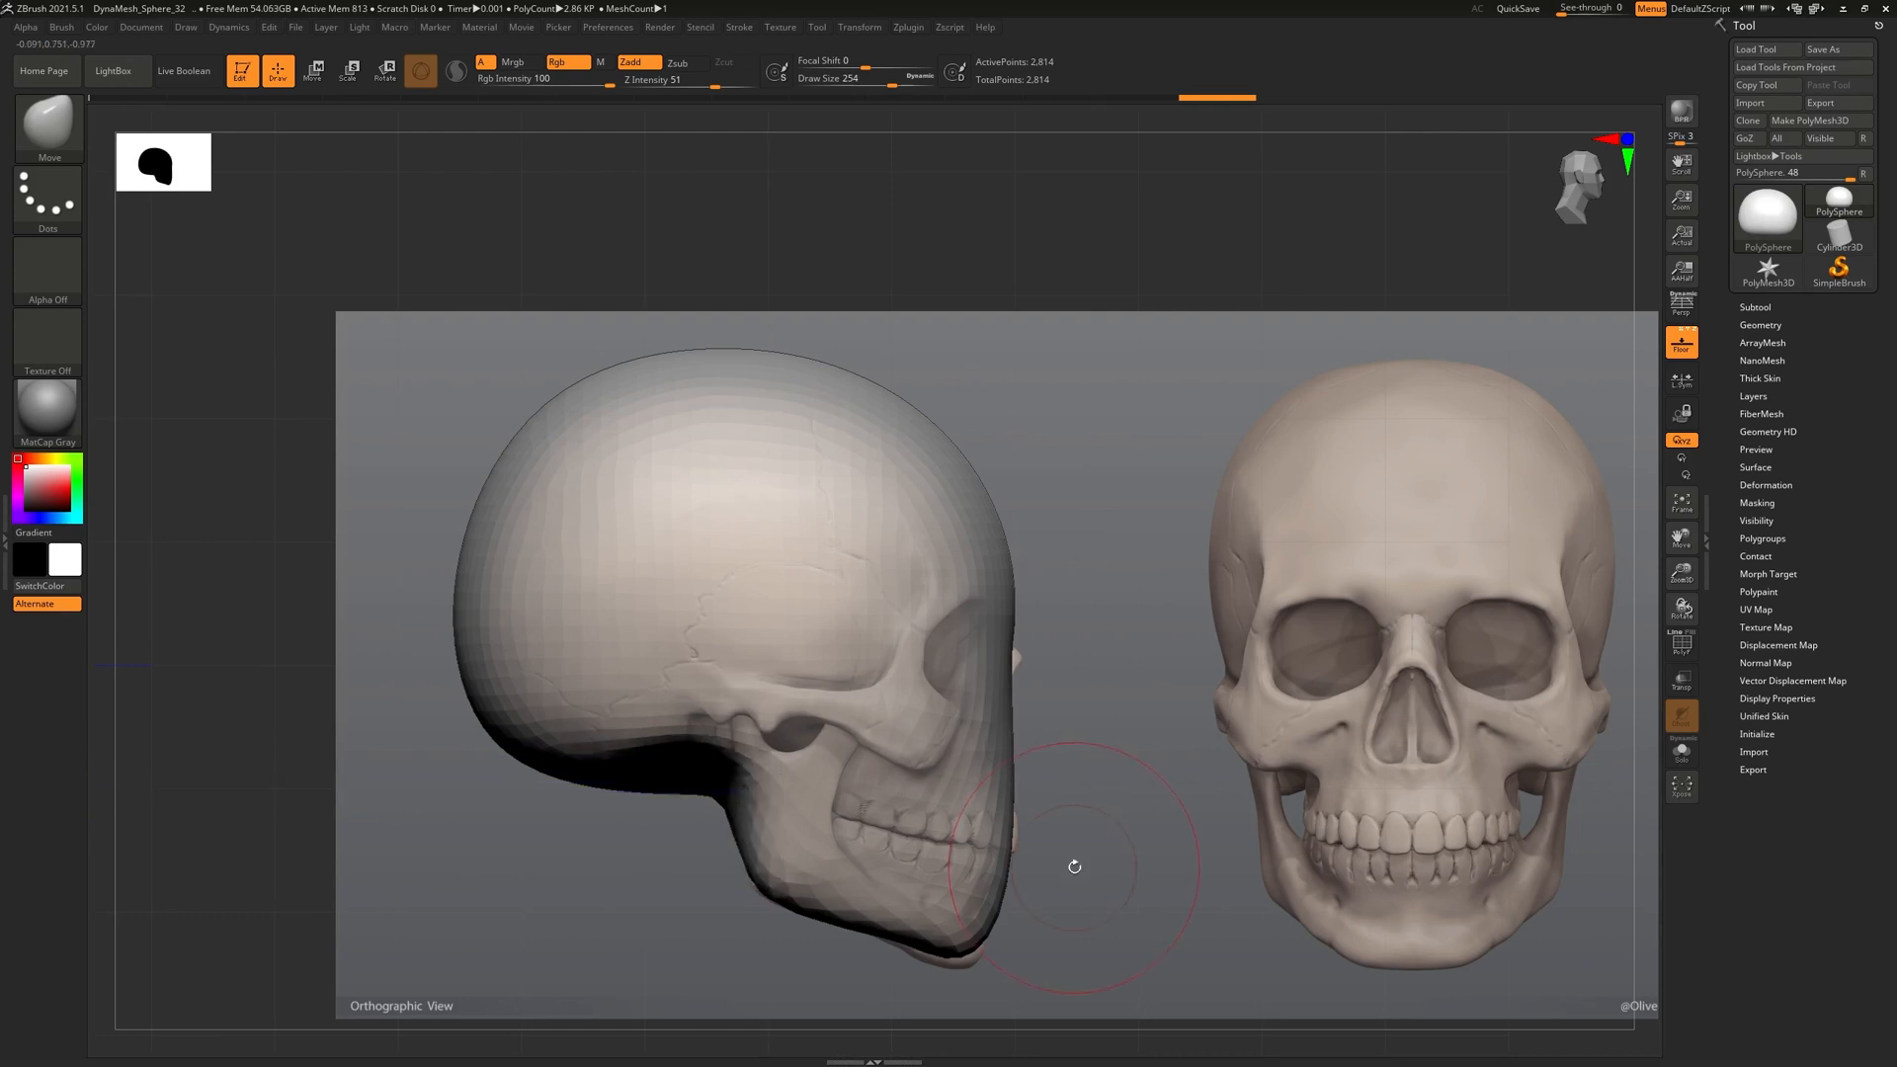
# Undo the overstretched lower part and reshape the front edge over the upper teeth and cheek
pyautogui.moveTo(1198, 889); pyautogui.dragTo(851, 891)
pyautogui.moveTo(1238, 845); pyautogui.dragTo(1511, 852)
pyautogui.hotkey('ctrl', 'z')
pyautogui.hotkey('ctrl', 'z')
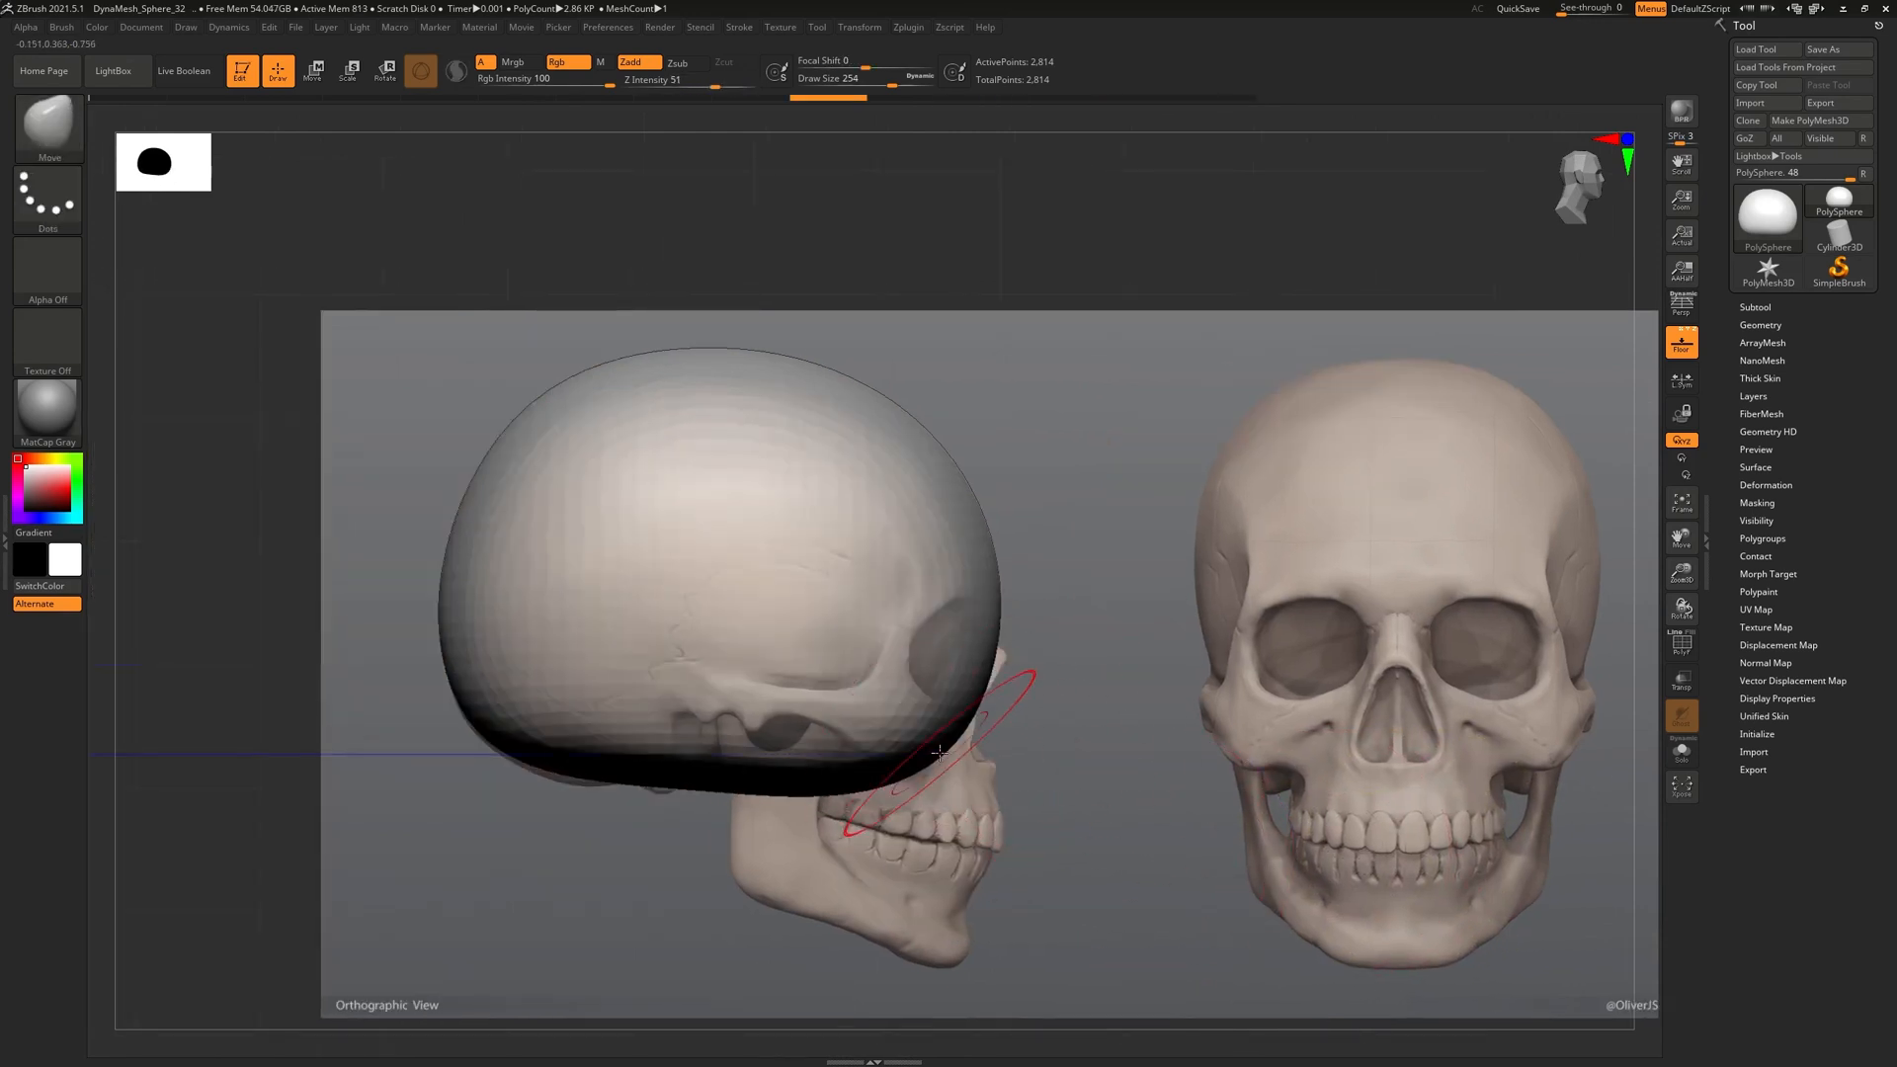
pyautogui.moveTo(946, 755); pyautogui.dragTo(989, 851)
pyautogui.moveTo(856, 775)
pyautogui.mouseDown()
pyautogui.moveTo(841, 822)
pyautogui.moveTo(847, 805)
pyautogui.moveTo(882, 846)
pyautogui.mouseUp()
pyautogui.moveTo(996, 820); pyautogui.dragTo(998, 839)
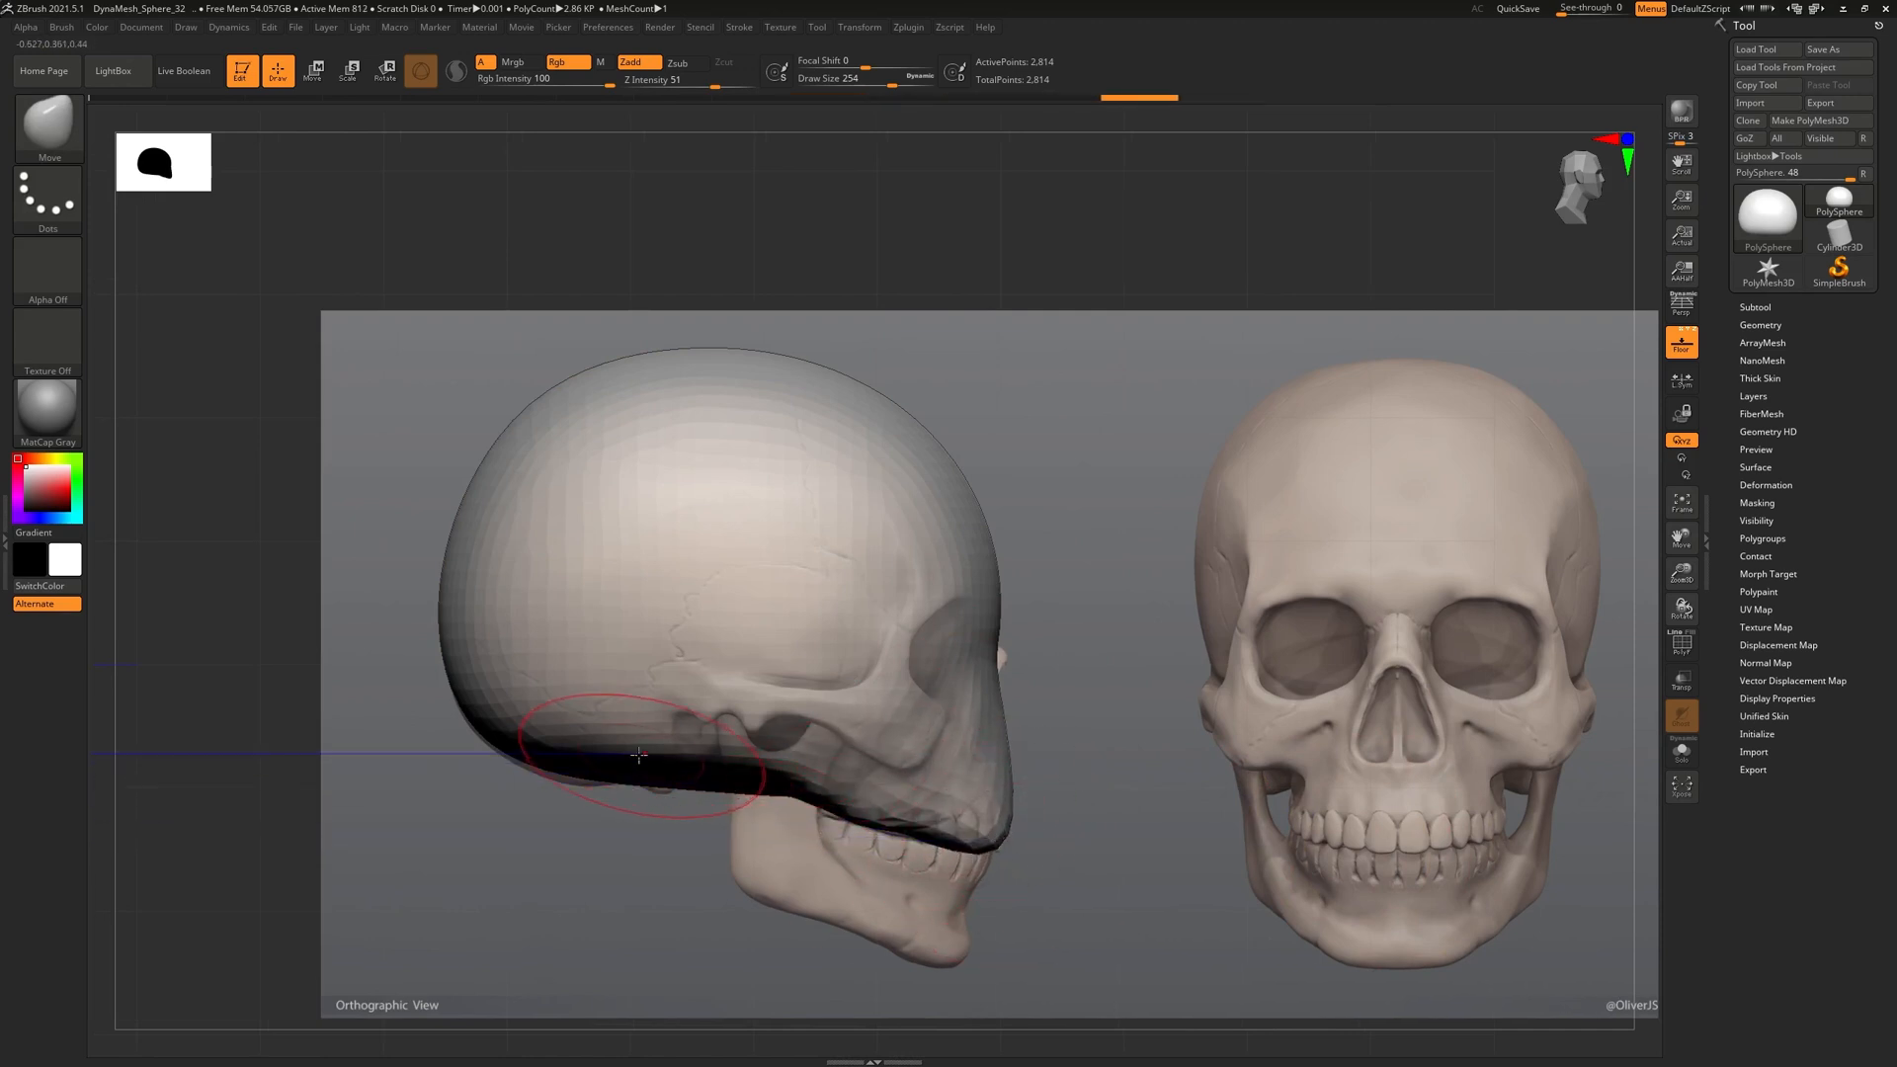
pyautogui.moveTo(553, 767); pyautogui.dragTo(550, 781)
pyautogui.moveTo(1102, 683); pyautogui.dragTo(1007, 691)
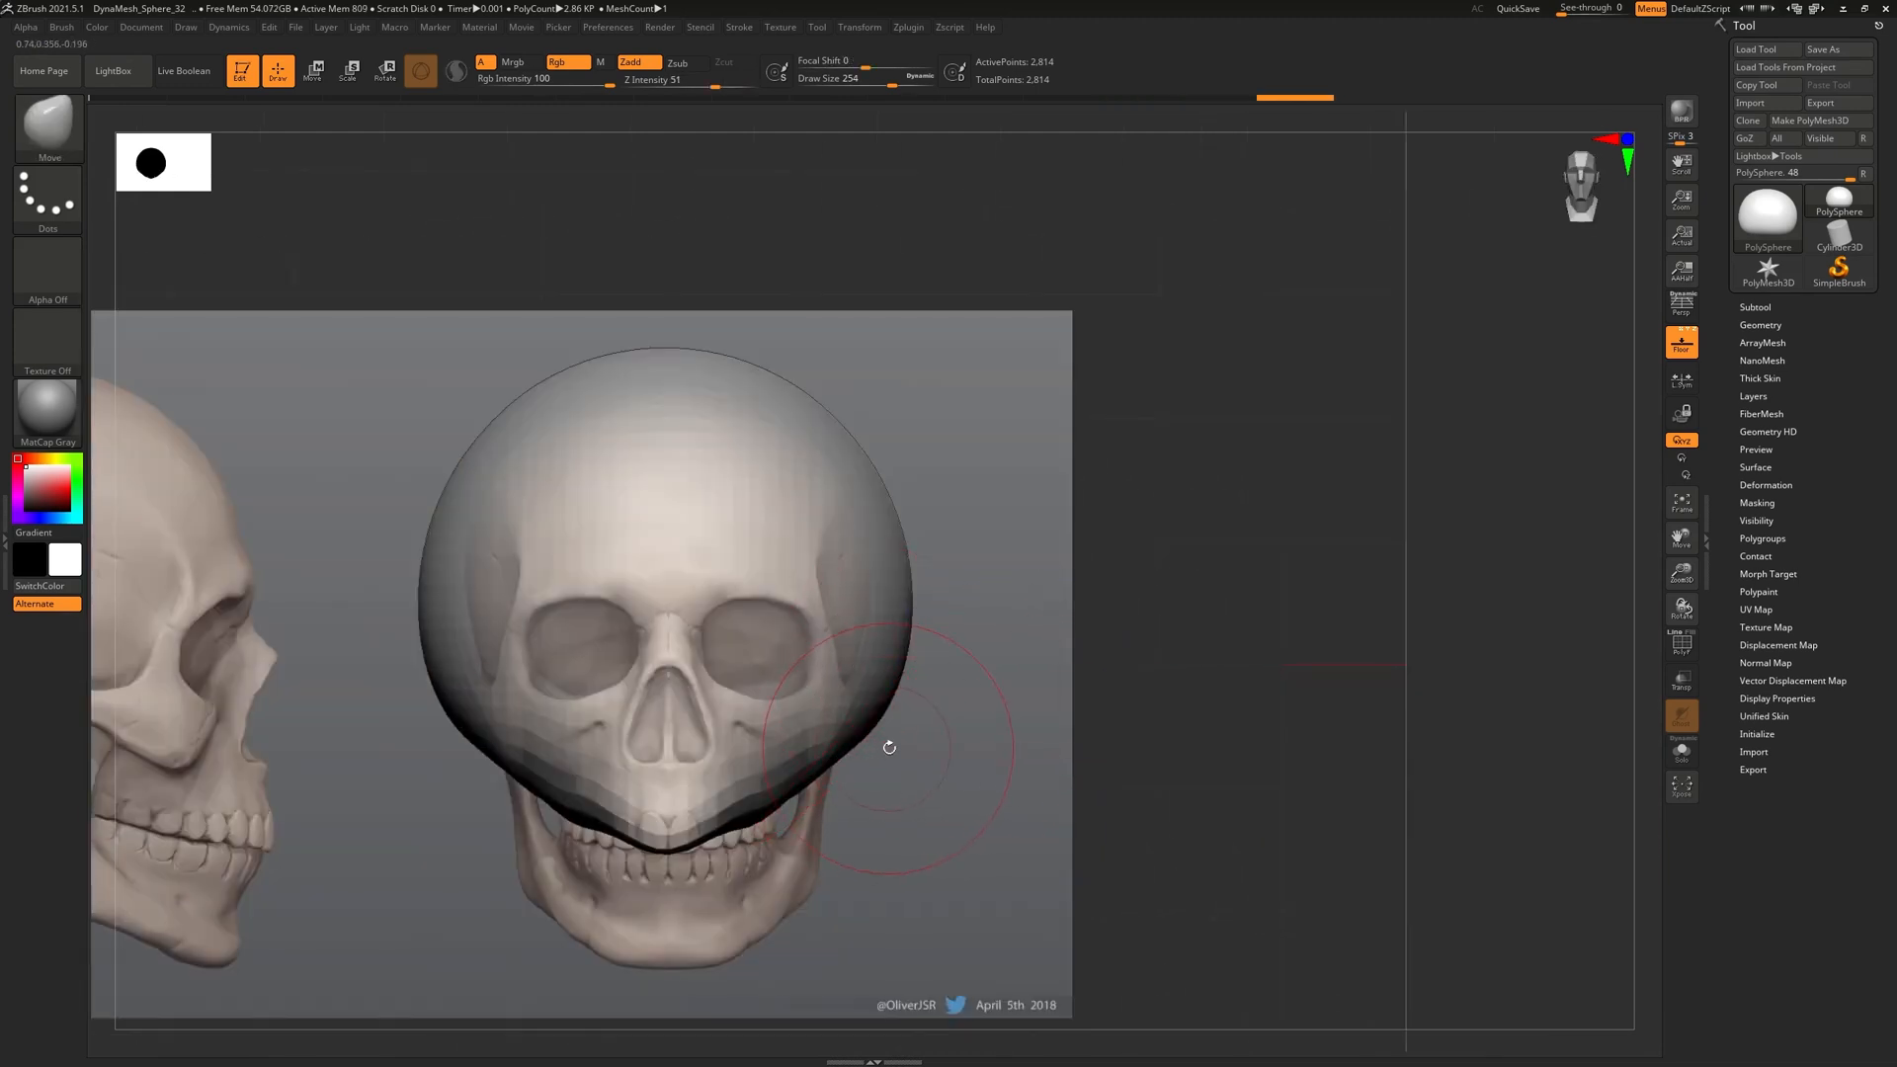
# Narrow the mesh's sides symmetrically to match the front skull, then bring in the reference board
pyautogui.press('[')
pyautogui.press('[')
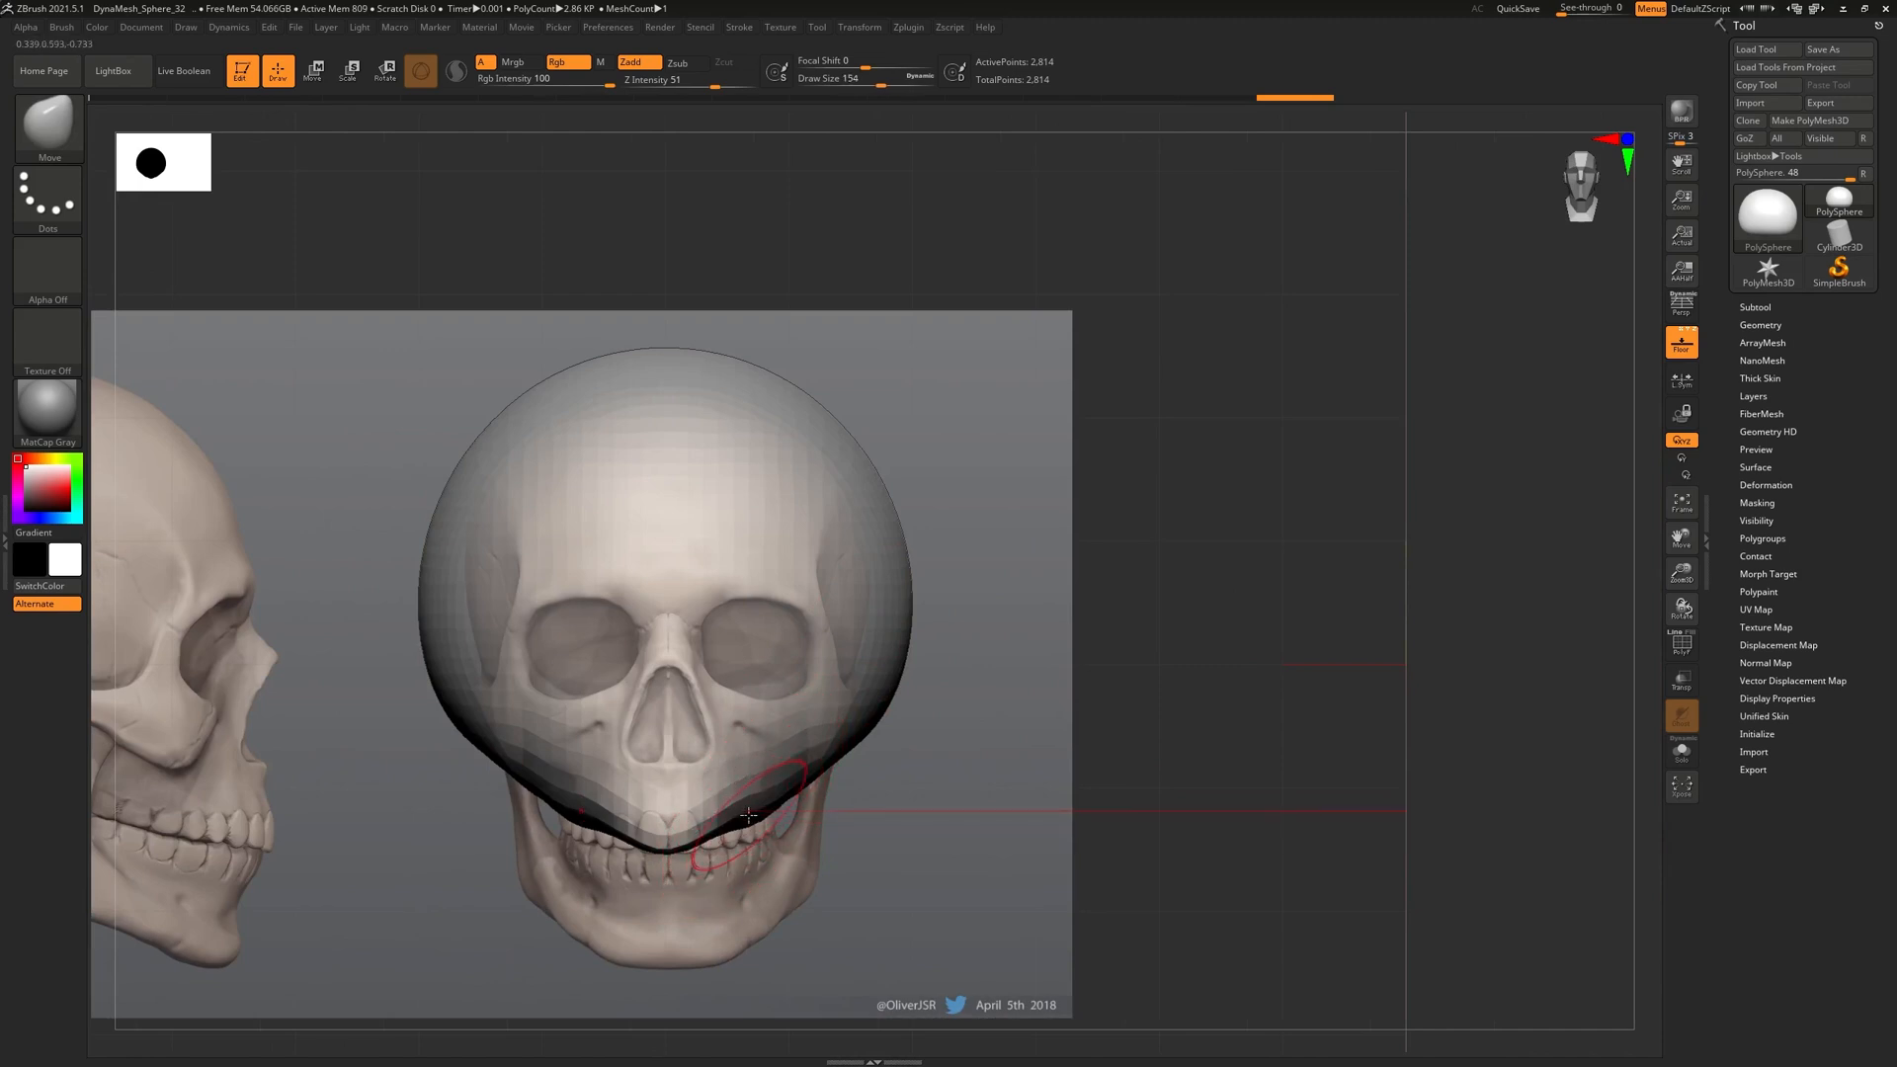
pyautogui.moveTo(745, 815)
pyautogui.mouseDown()
pyautogui.moveTo(759, 850)
pyautogui.moveTo(708, 844)
pyautogui.moveTo(773, 819)
pyautogui.moveTo(800, 767)
pyautogui.moveTo(782, 768)
pyautogui.mouseUp()
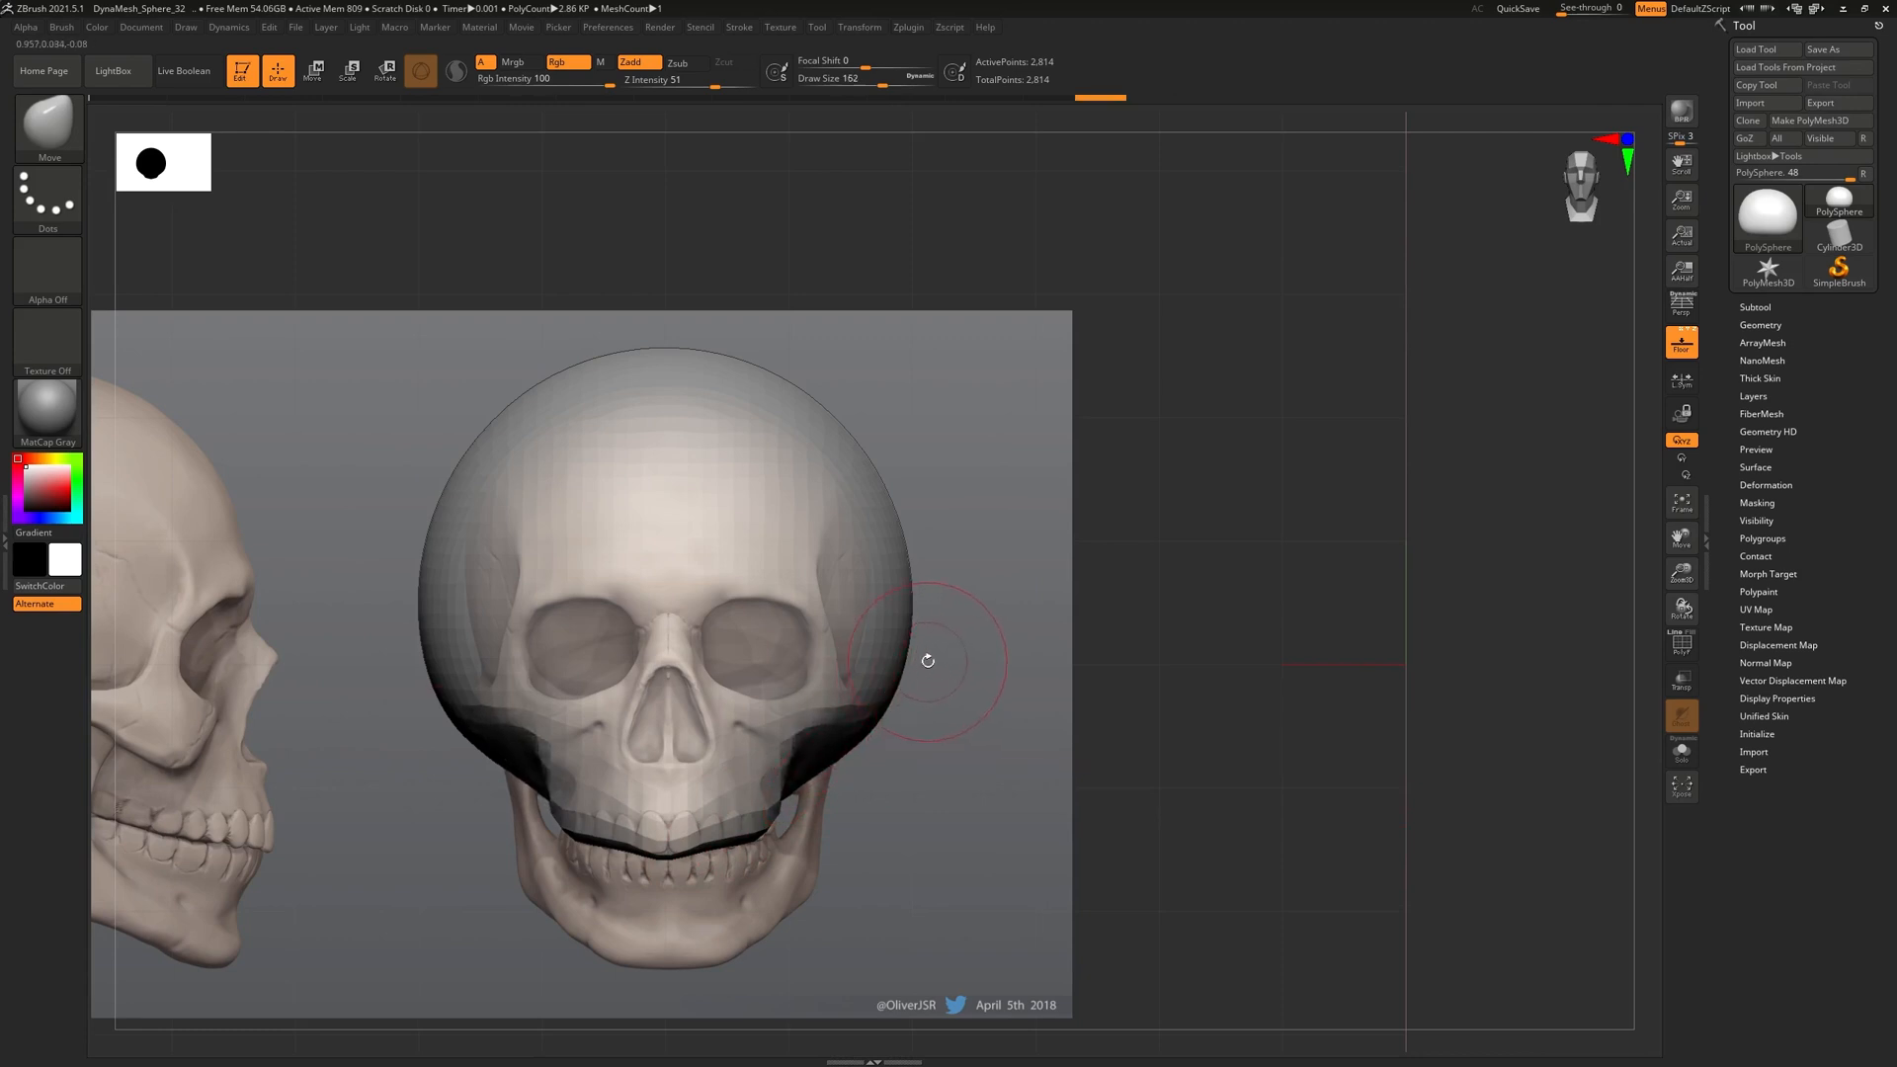
pyautogui.press(']')
pyautogui.press(']')
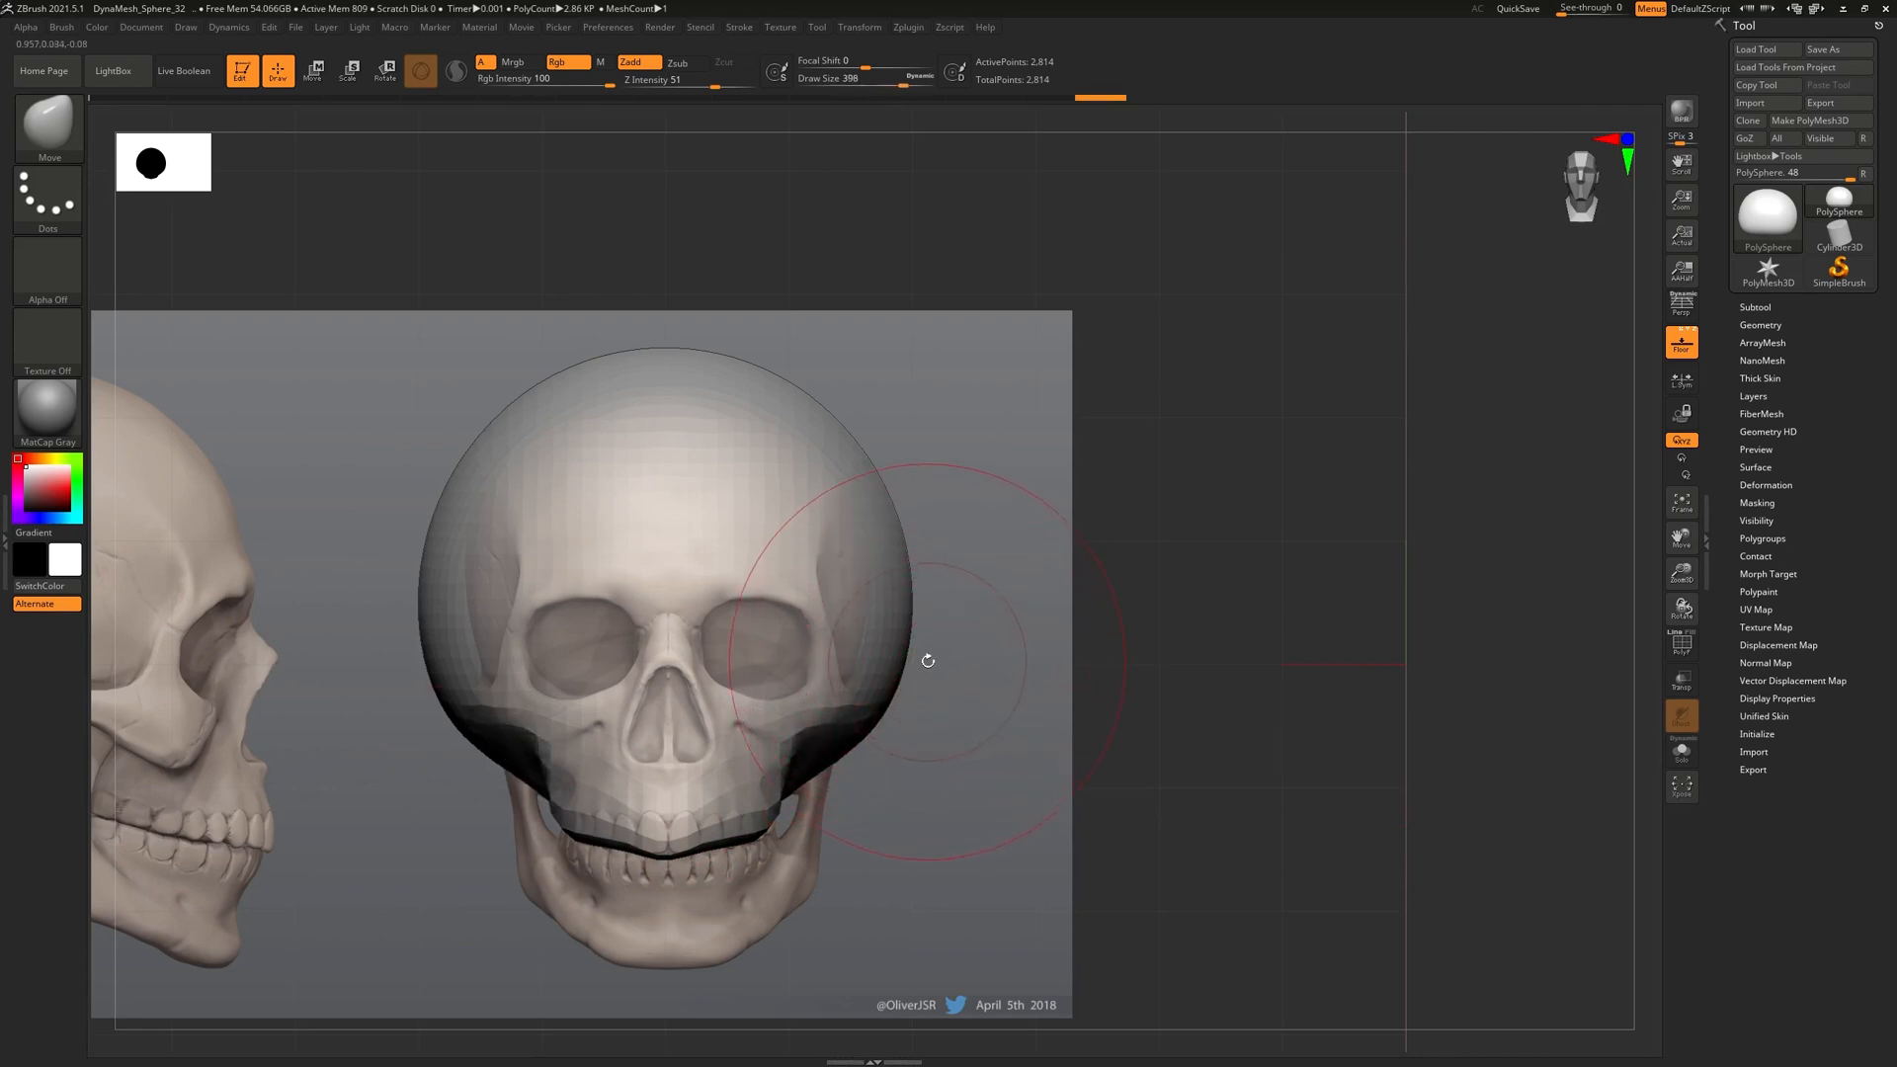
pyautogui.press(']')
pyautogui.moveTo(894, 597)
pyautogui.mouseDown()
pyautogui.moveTo(801, 597)
pyautogui.moveTo(866, 619)
pyautogui.mouseUp()
pyautogui.moveTo(854, 520); pyautogui.dragTo(858, 520)
pyautogui.moveTo(973, 405)
pyautogui.mouseDown()
pyautogui.moveTo(999, 525)
pyautogui.moveTo(1015, 526)
pyautogui.mouseUp()
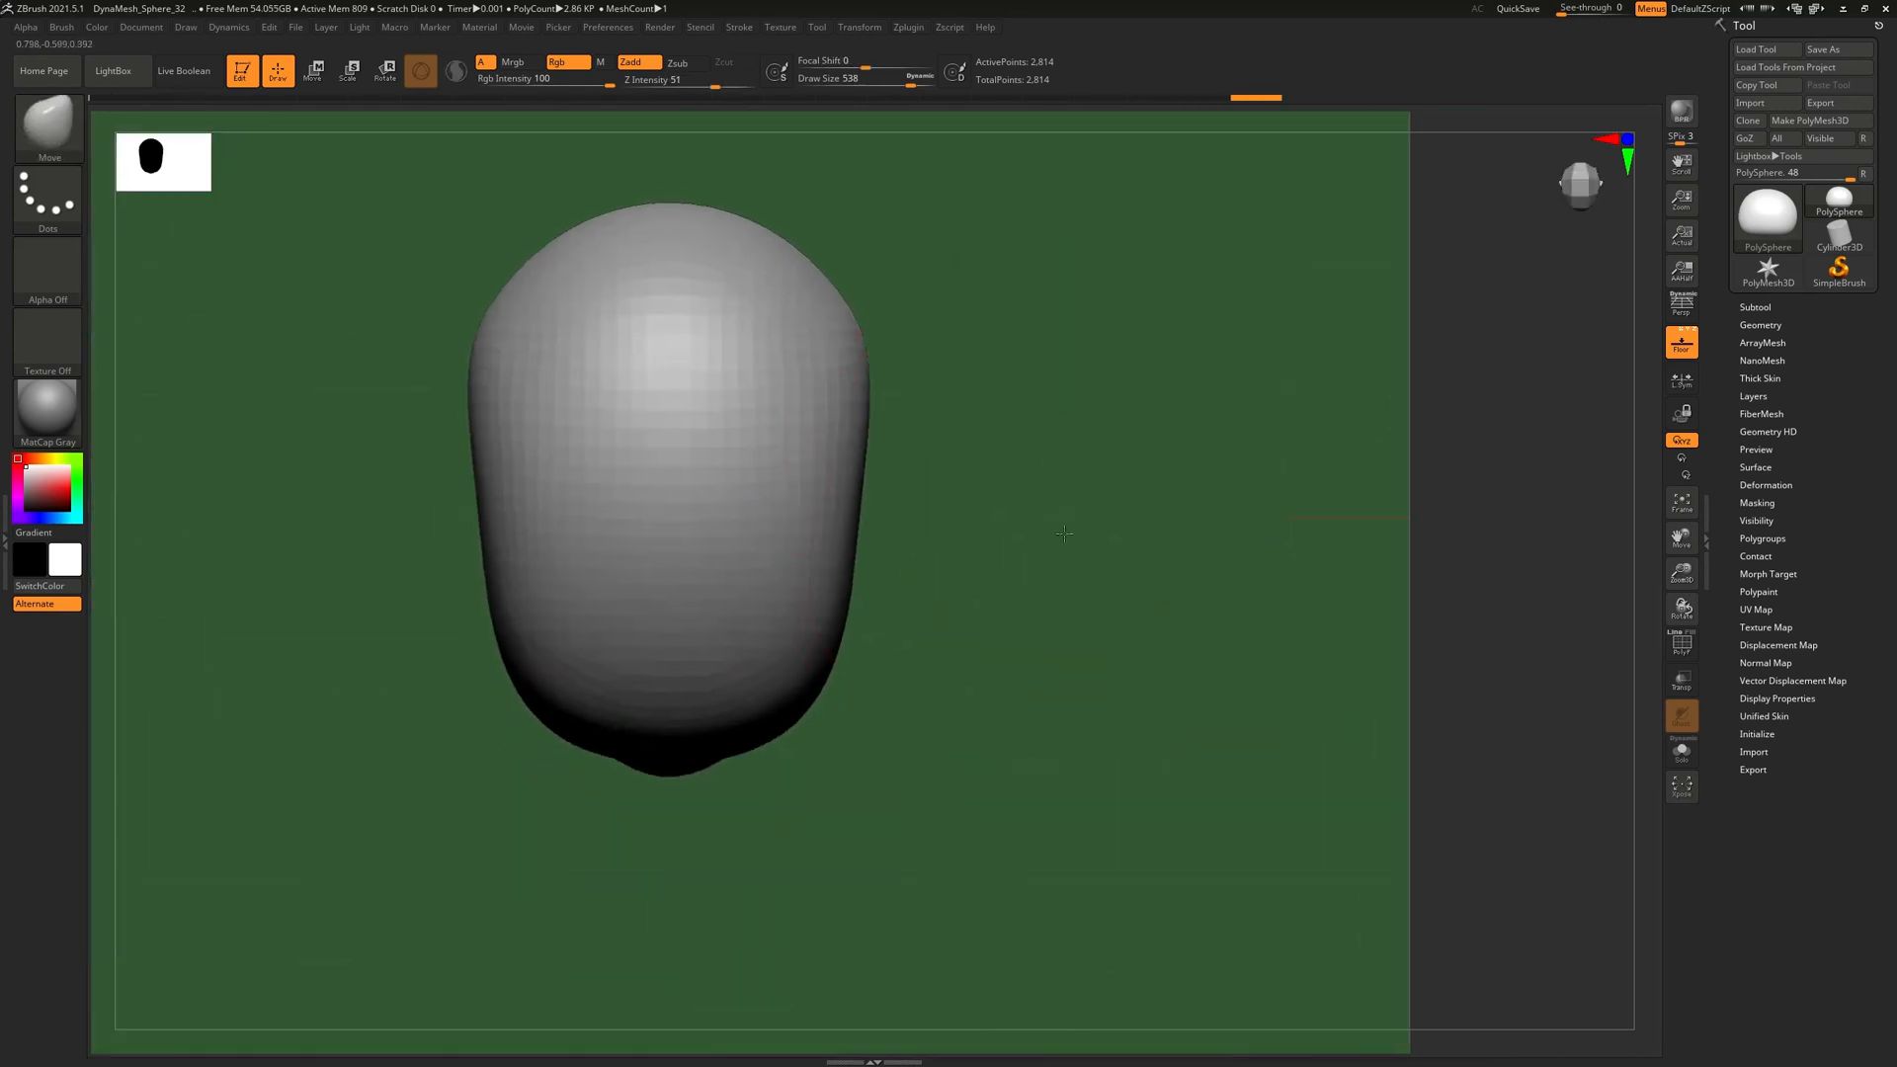
pyautogui.keyDown('alt'); pyautogui.moveTo(970, 465); pyautogui.dragTo(1054, 573); pyautogui.keyUp('alt')
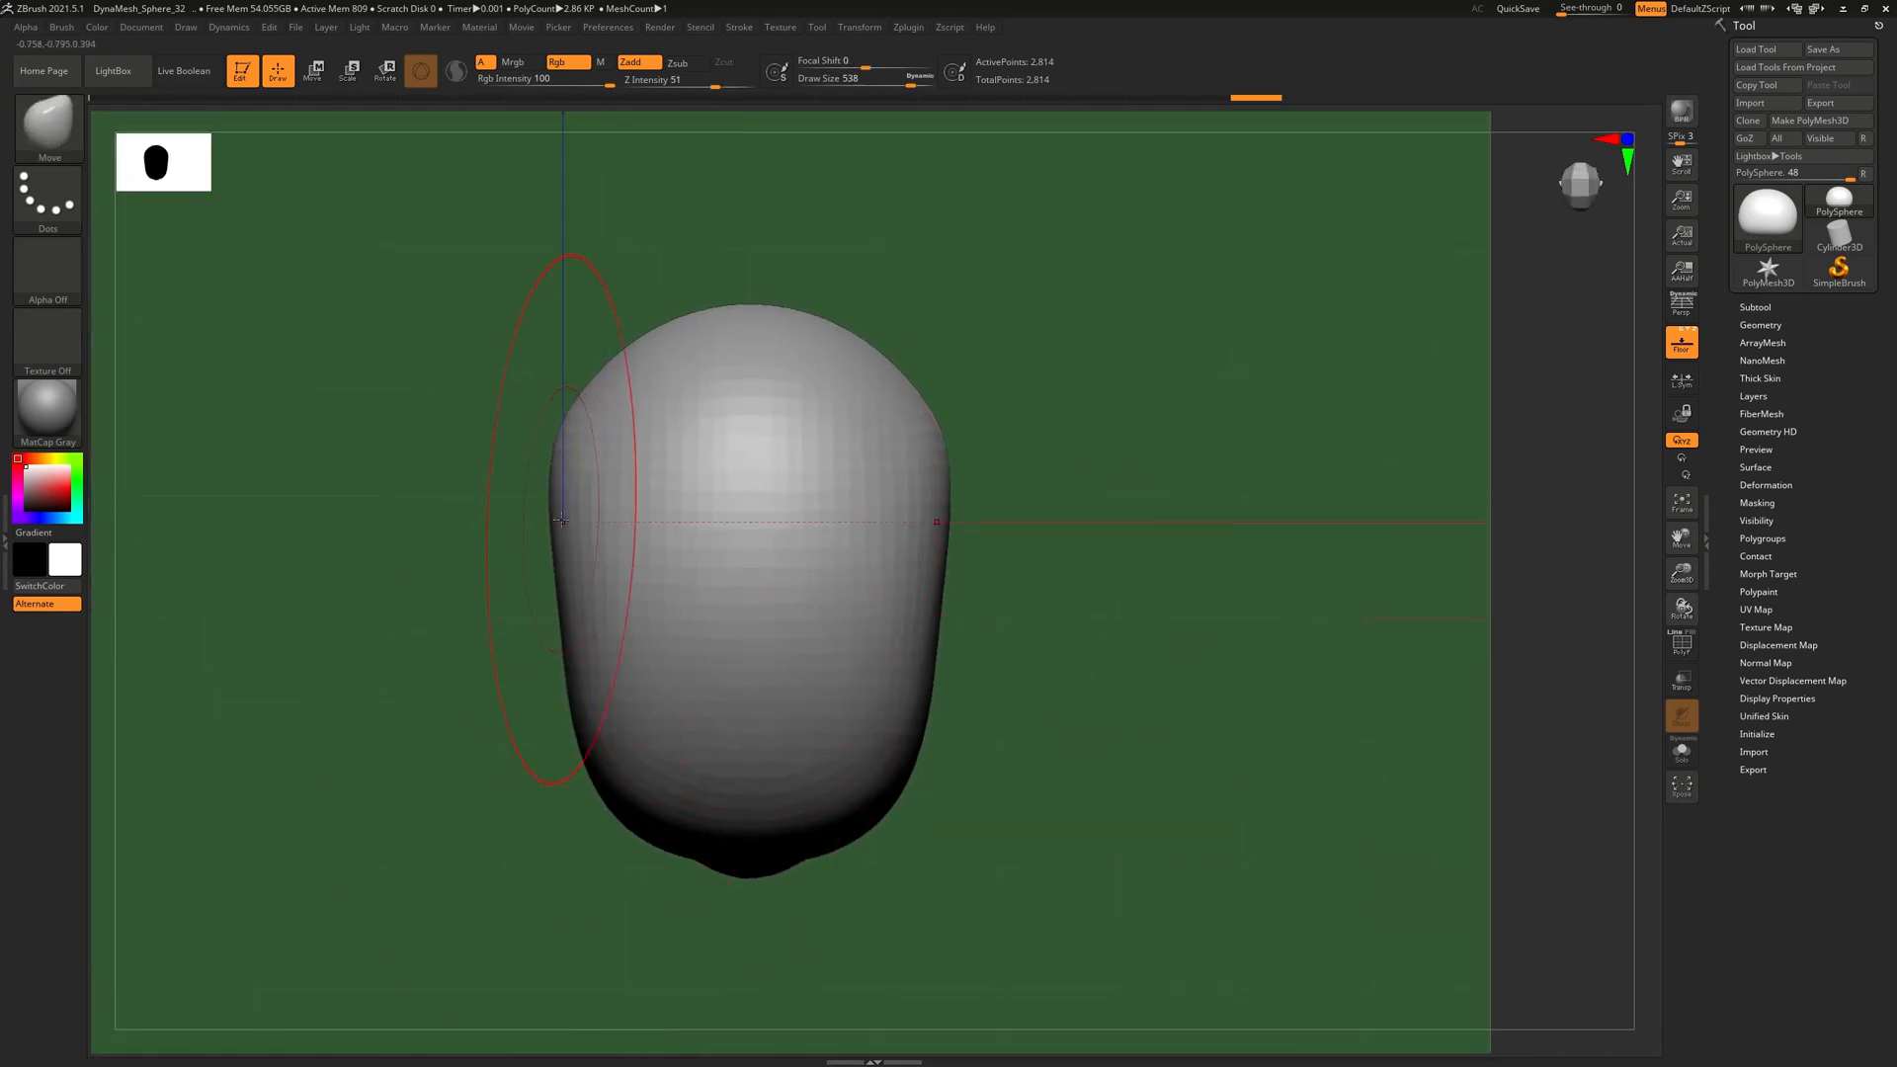
pyautogui.moveTo(591, 781); pyautogui.dragTo(599, 781)
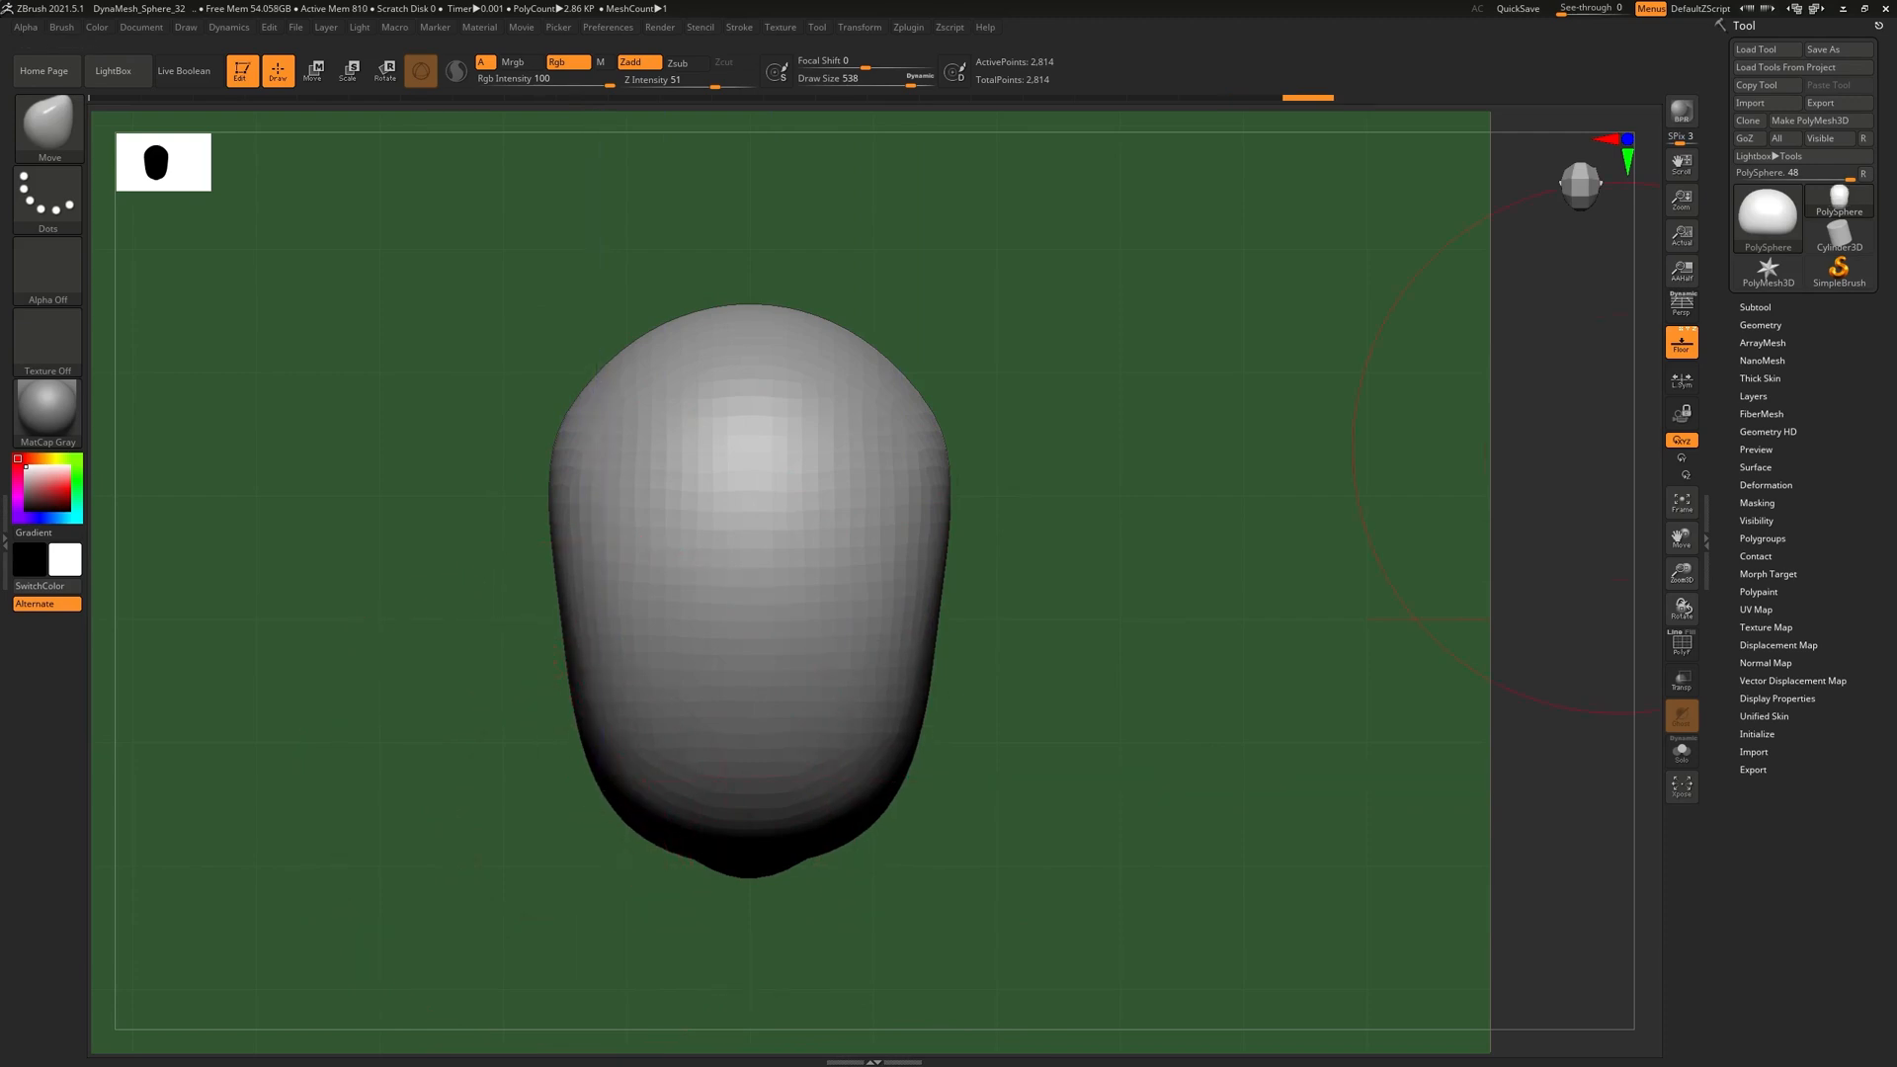
pyautogui.moveTo(1895, 188); pyautogui.dragTo(1132, 164, button='right')
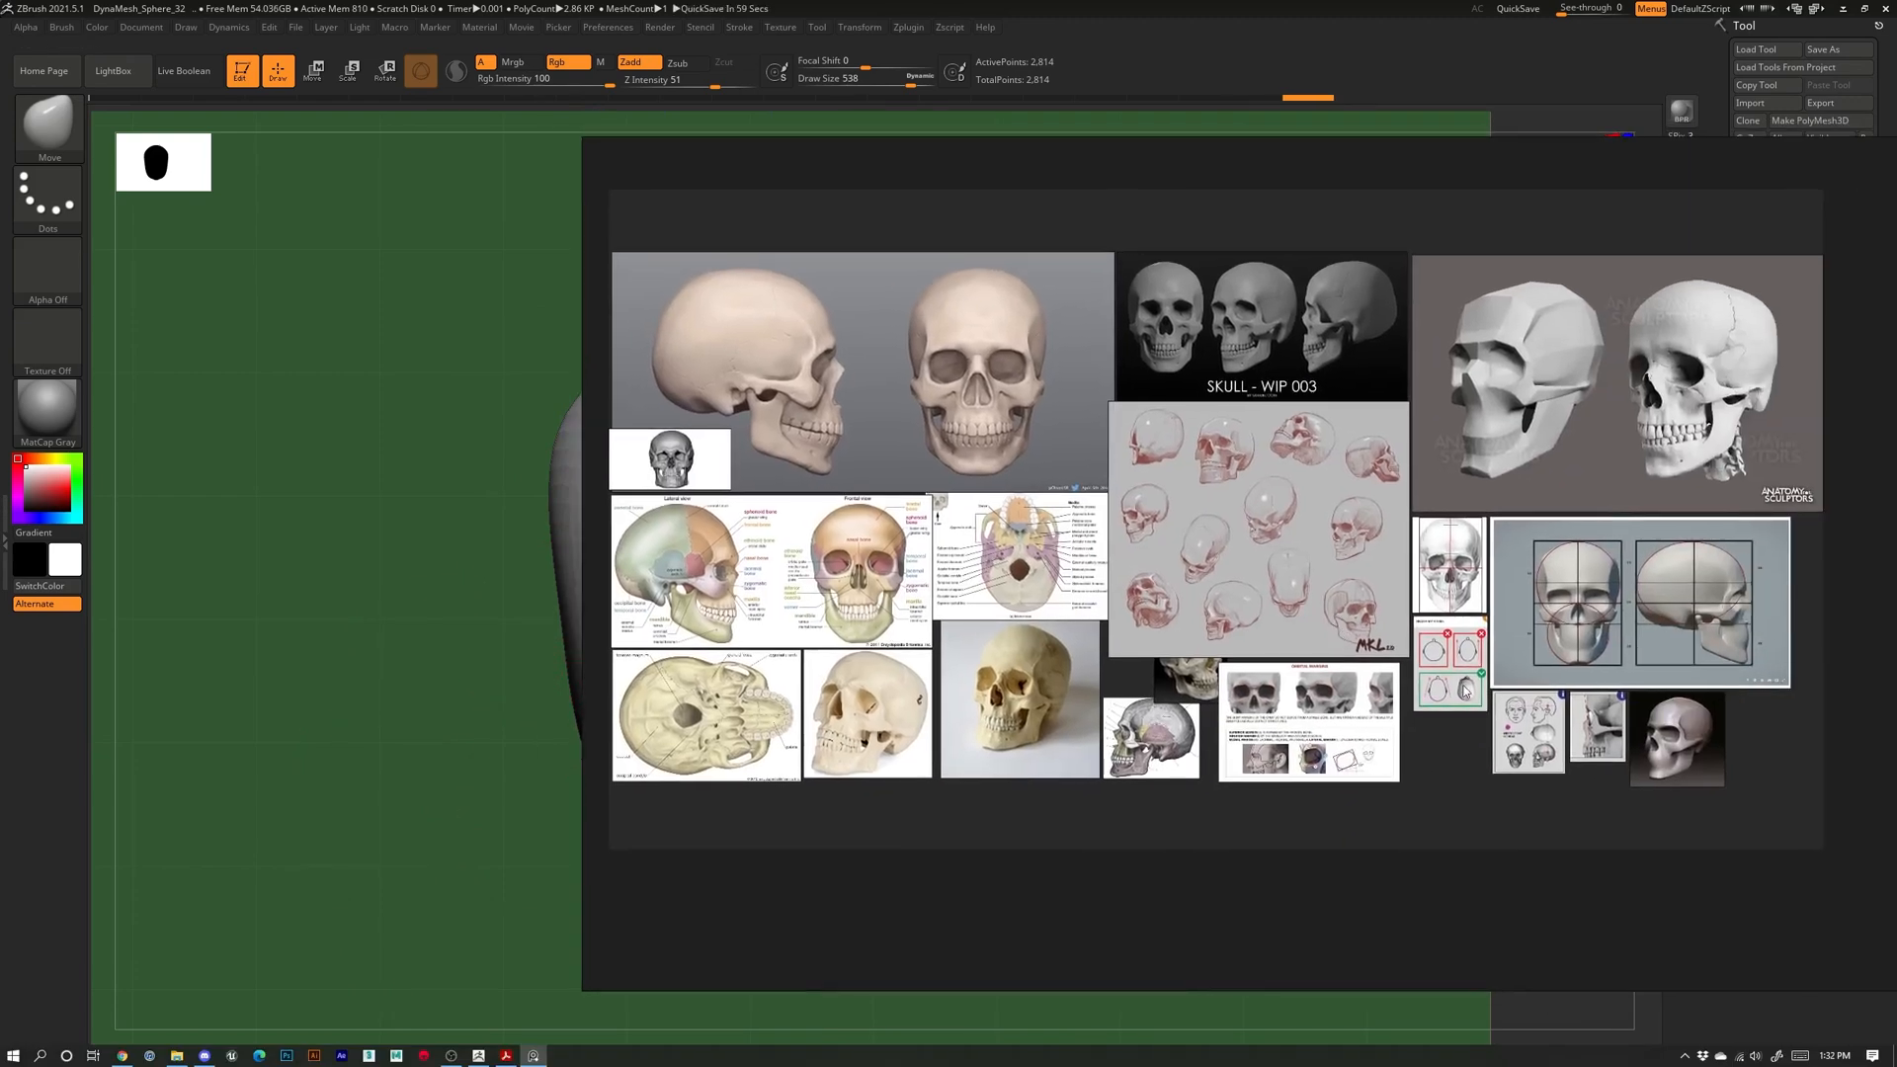
# Move the reference board aside, then pull the lower head sides and upper cranium inward
pyautogui.scroll(10, 1464, 689)
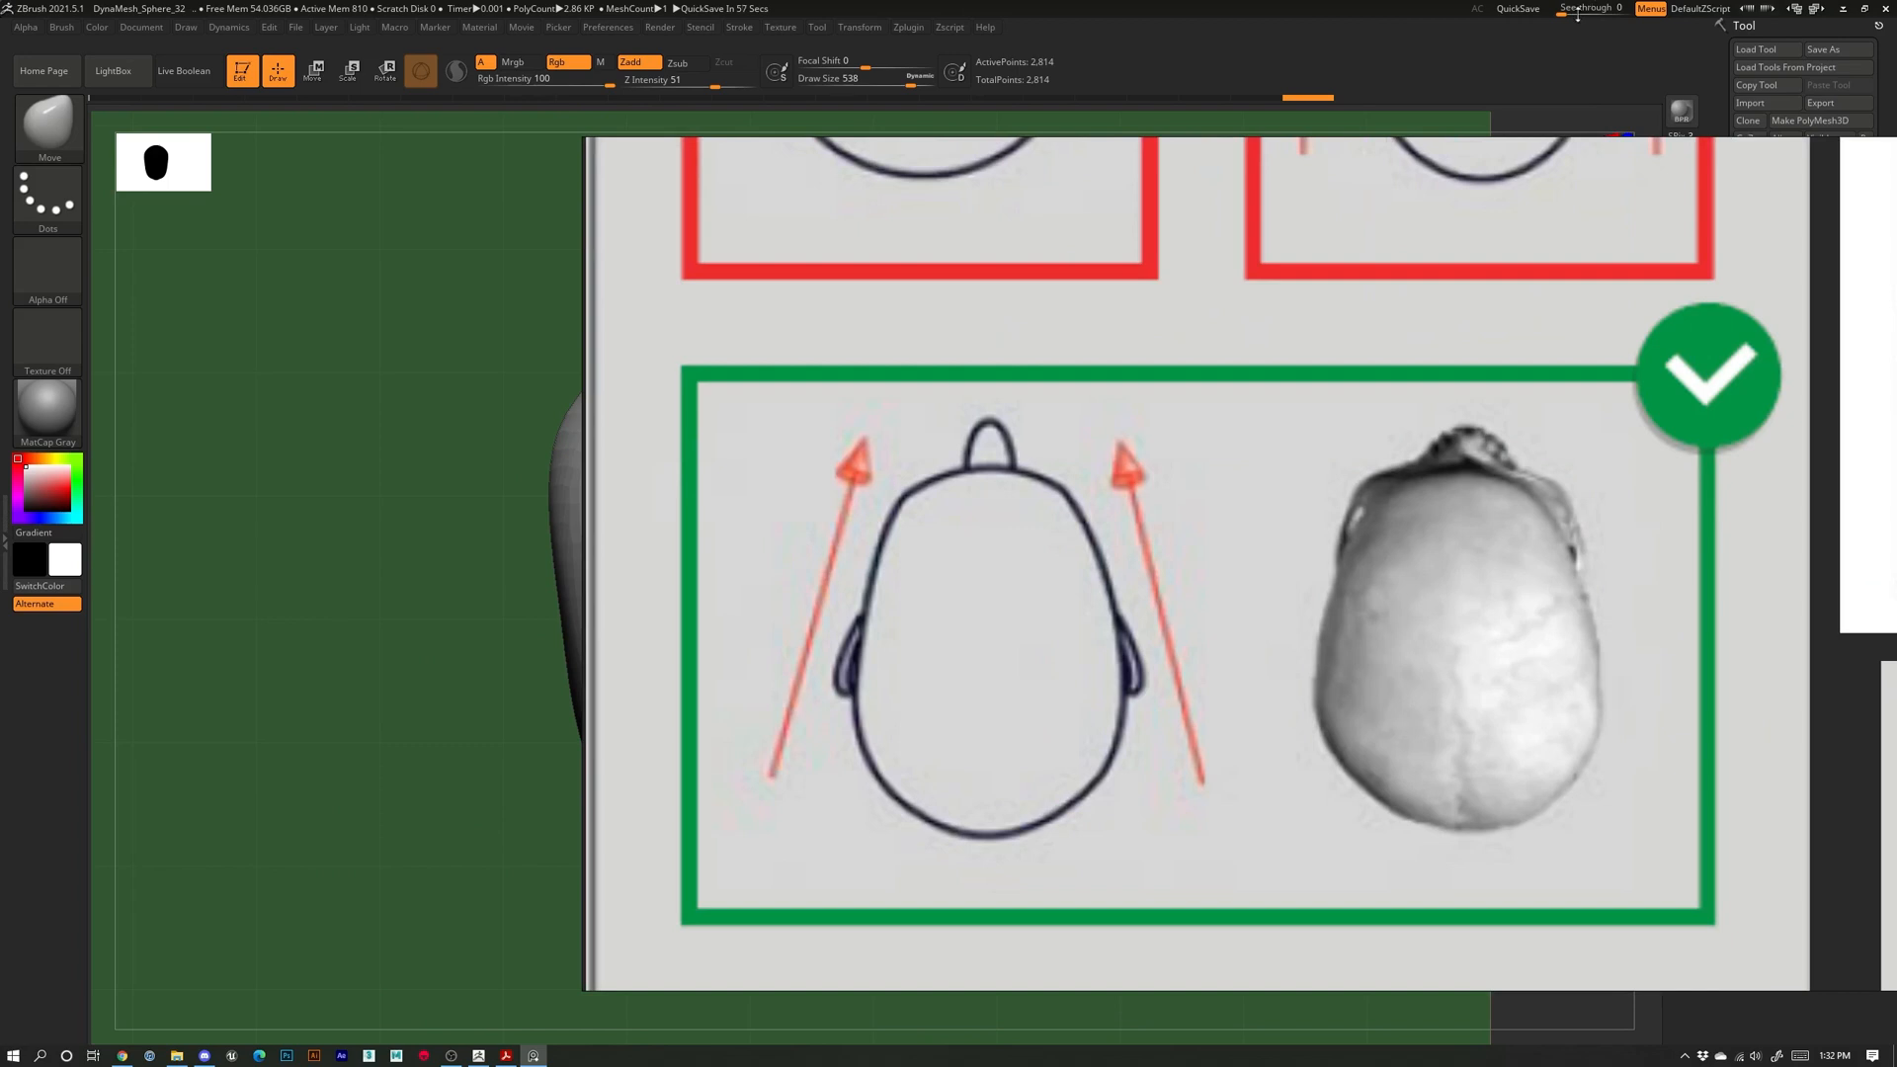
pyautogui.moveTo(1312, 205)
pyautogui.mouseDown(button='right')
pyautogui.moveTo(1896, 475)
pyautogui.moveTo(1895, 494)
pyautogui.mouseUp(button='right')
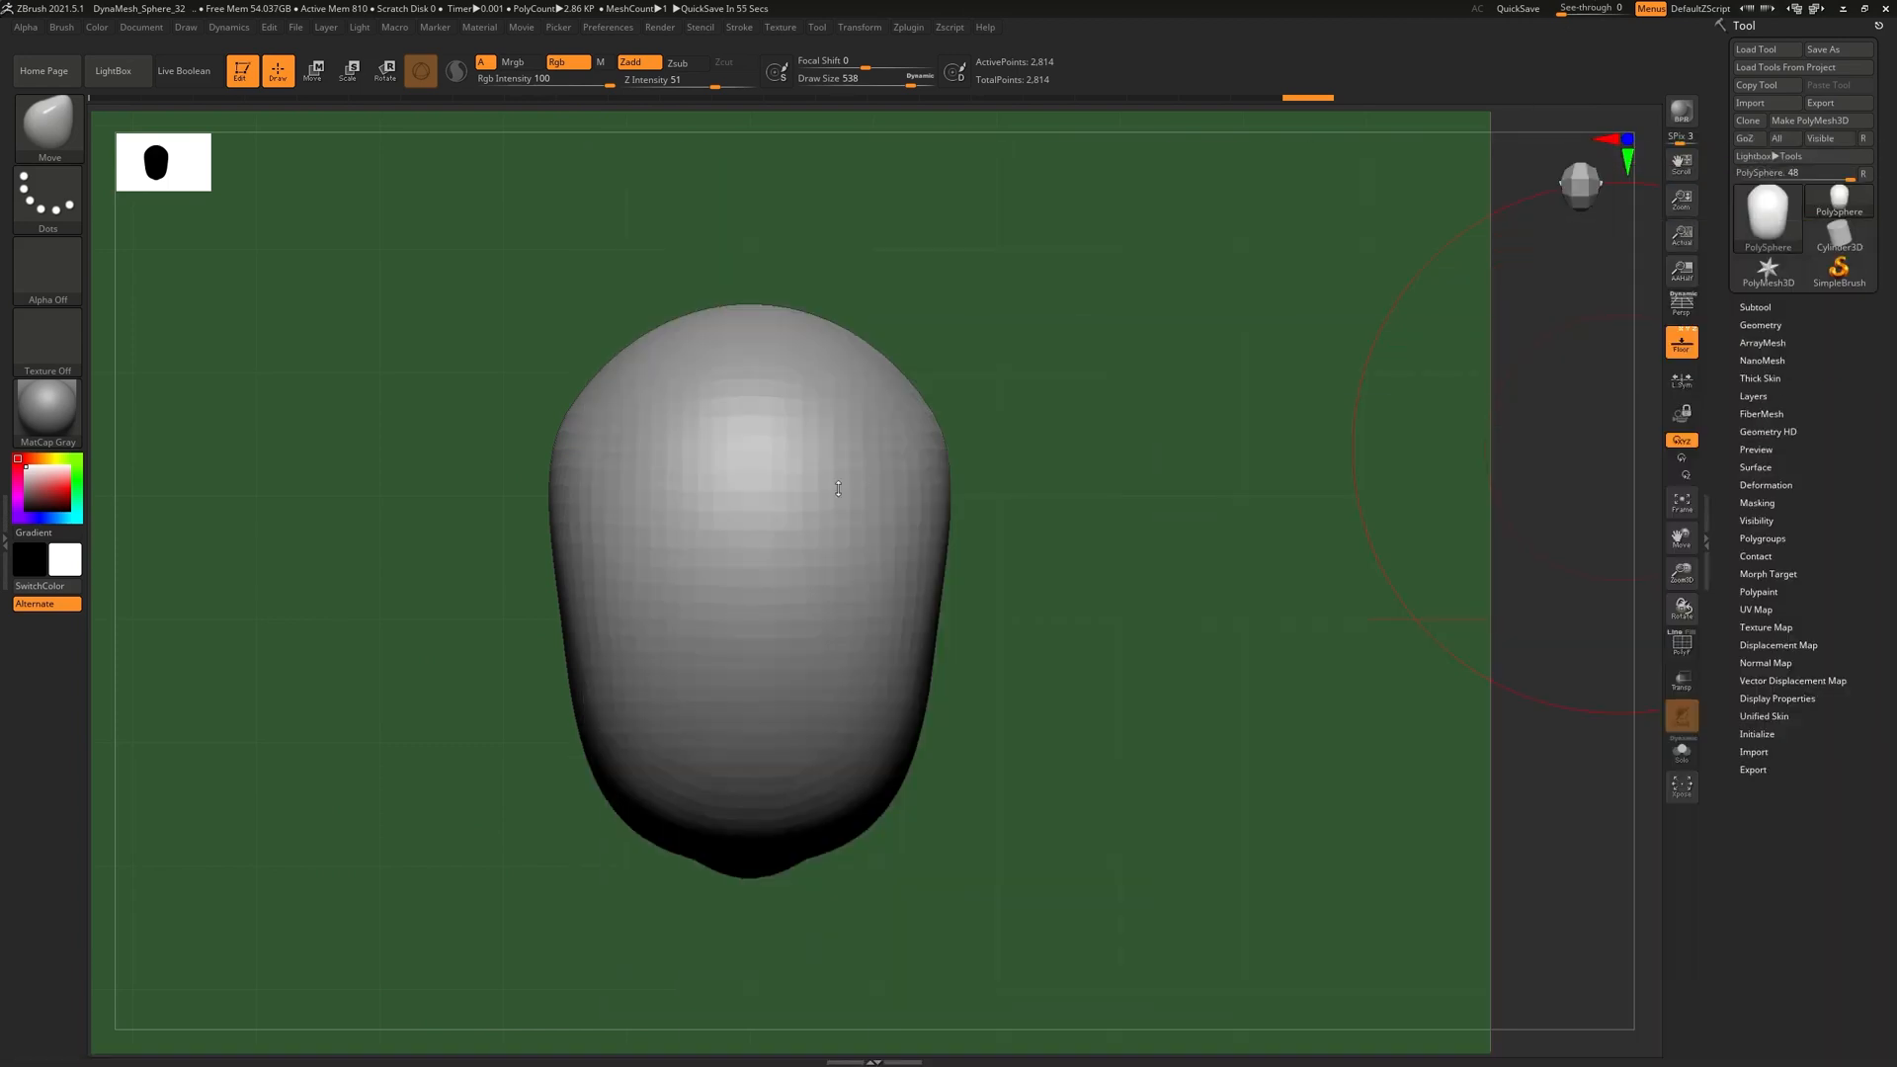
pyautogui.moveTo(594, 774); pyautogui.dragTo(619, 773)
pyautogui.moveTo(982, 737); pyautogui.dragTo(1051, 594)
pyautogui.moveTo(1067, 754)
pyautogui.keyDown('alt'); pyautogui.mouseDown()
pyautogui.moveTo(1080, 598)
pyautogui.moveTo(1059, 553)
pyautogui.mouseUp(); pyautogui.keyUp('alt')
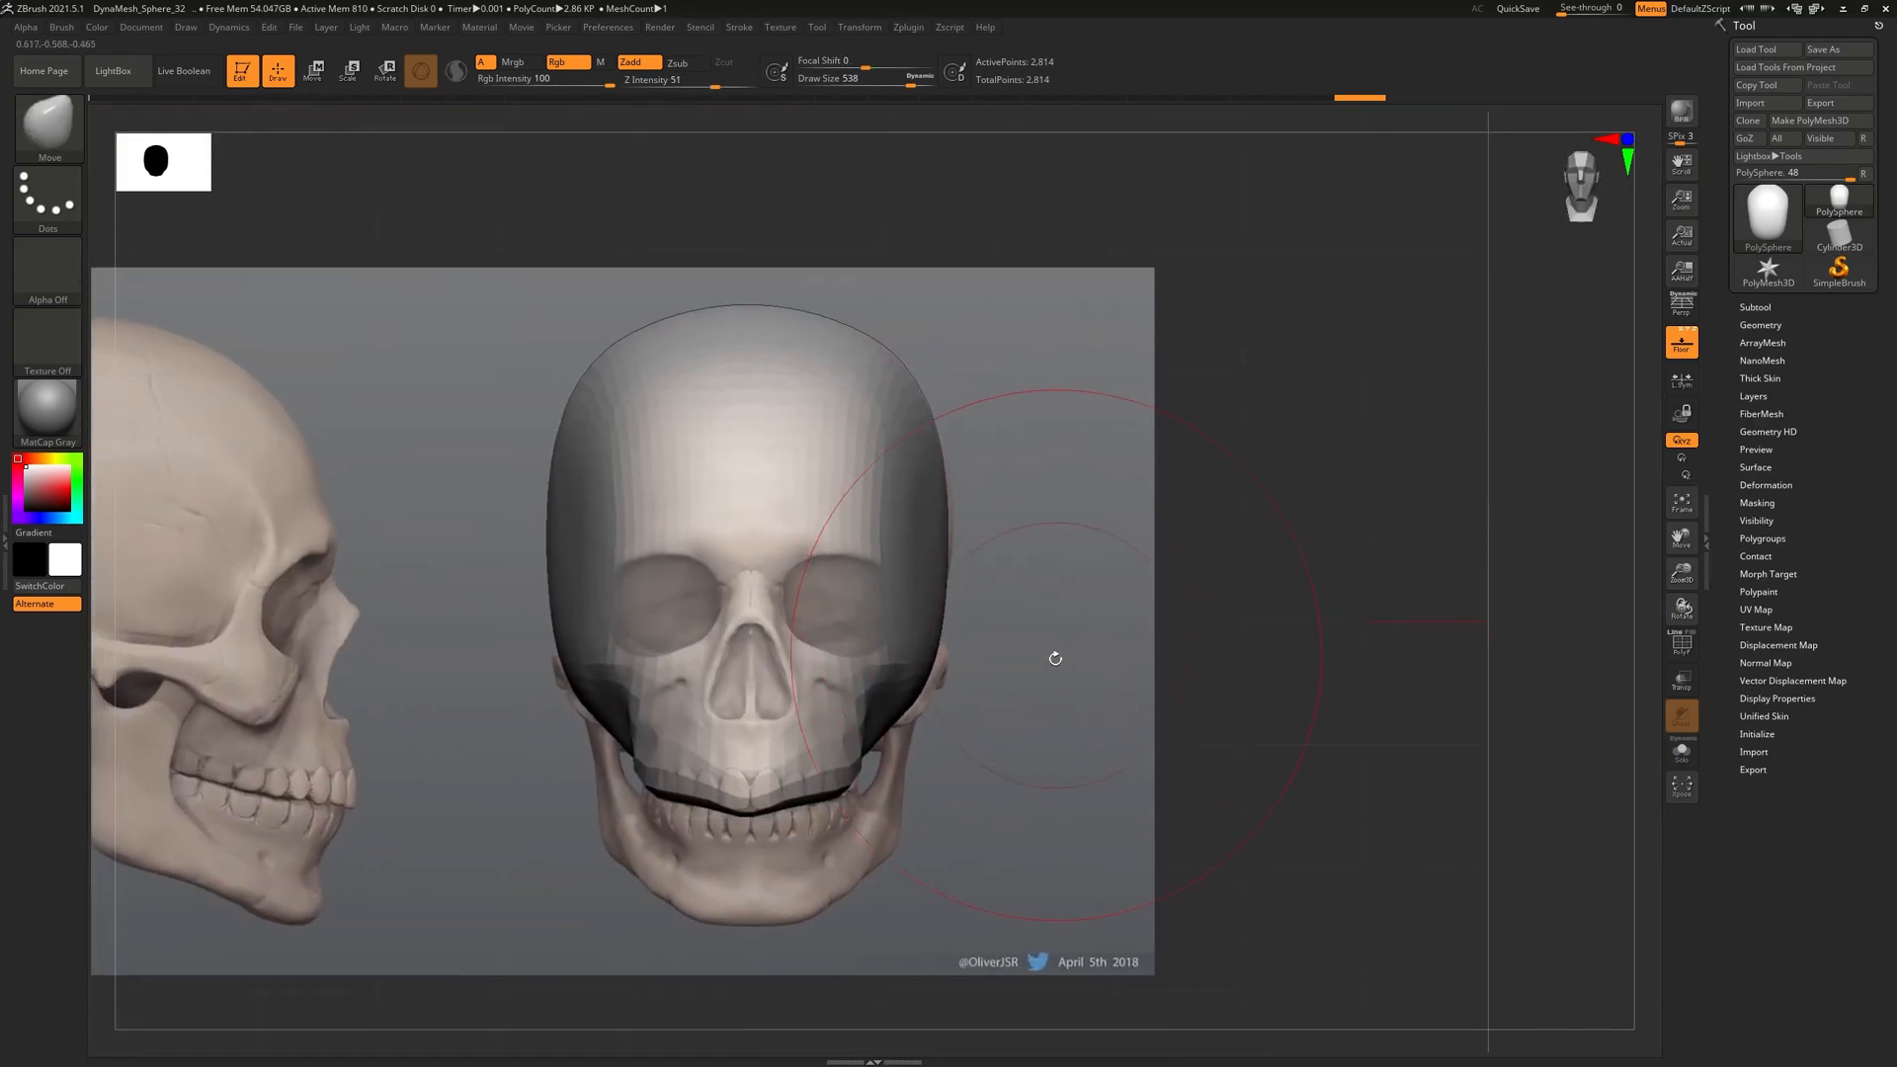
pyautogui.moveTo(1052, 665)
pyautogui.mouseDown()
pyautogui.moveTo(894, 660)
pyautogui.moveTo(1054, 664)
pyautogui.moveTo(1067, 632)
pyautogui.mouseUp()
pyautogui.keyDown('alt'); pyautogui.moveTo(1054, 560); pyautogui.dragTo(1114, 633); pyautogui.keyUp('alt')
pyautogui.moveTo(610, 286); pyautogui.dragTo(626, 336)
# In side profile, nudge the forehead contour and push the lower contour up near the jaw hinge
pyautogui.moveTo(1135, 614)
pyautogui.mouseDown()
pyautogui.moveTo(1127, 718)
pyautogui.moveTo(1215, 712)
pyautogui.moveTo(1198, 651)
pyautogui.moveTo(1047, 602)
pyautogui.moveTo(1228, 711)
pyautogui.moveTo(1224, 774)
pyautogui.moveTo(1147, 742)
pyautogui.moveTo(1115, 569)
pyautogui.mouseUp()
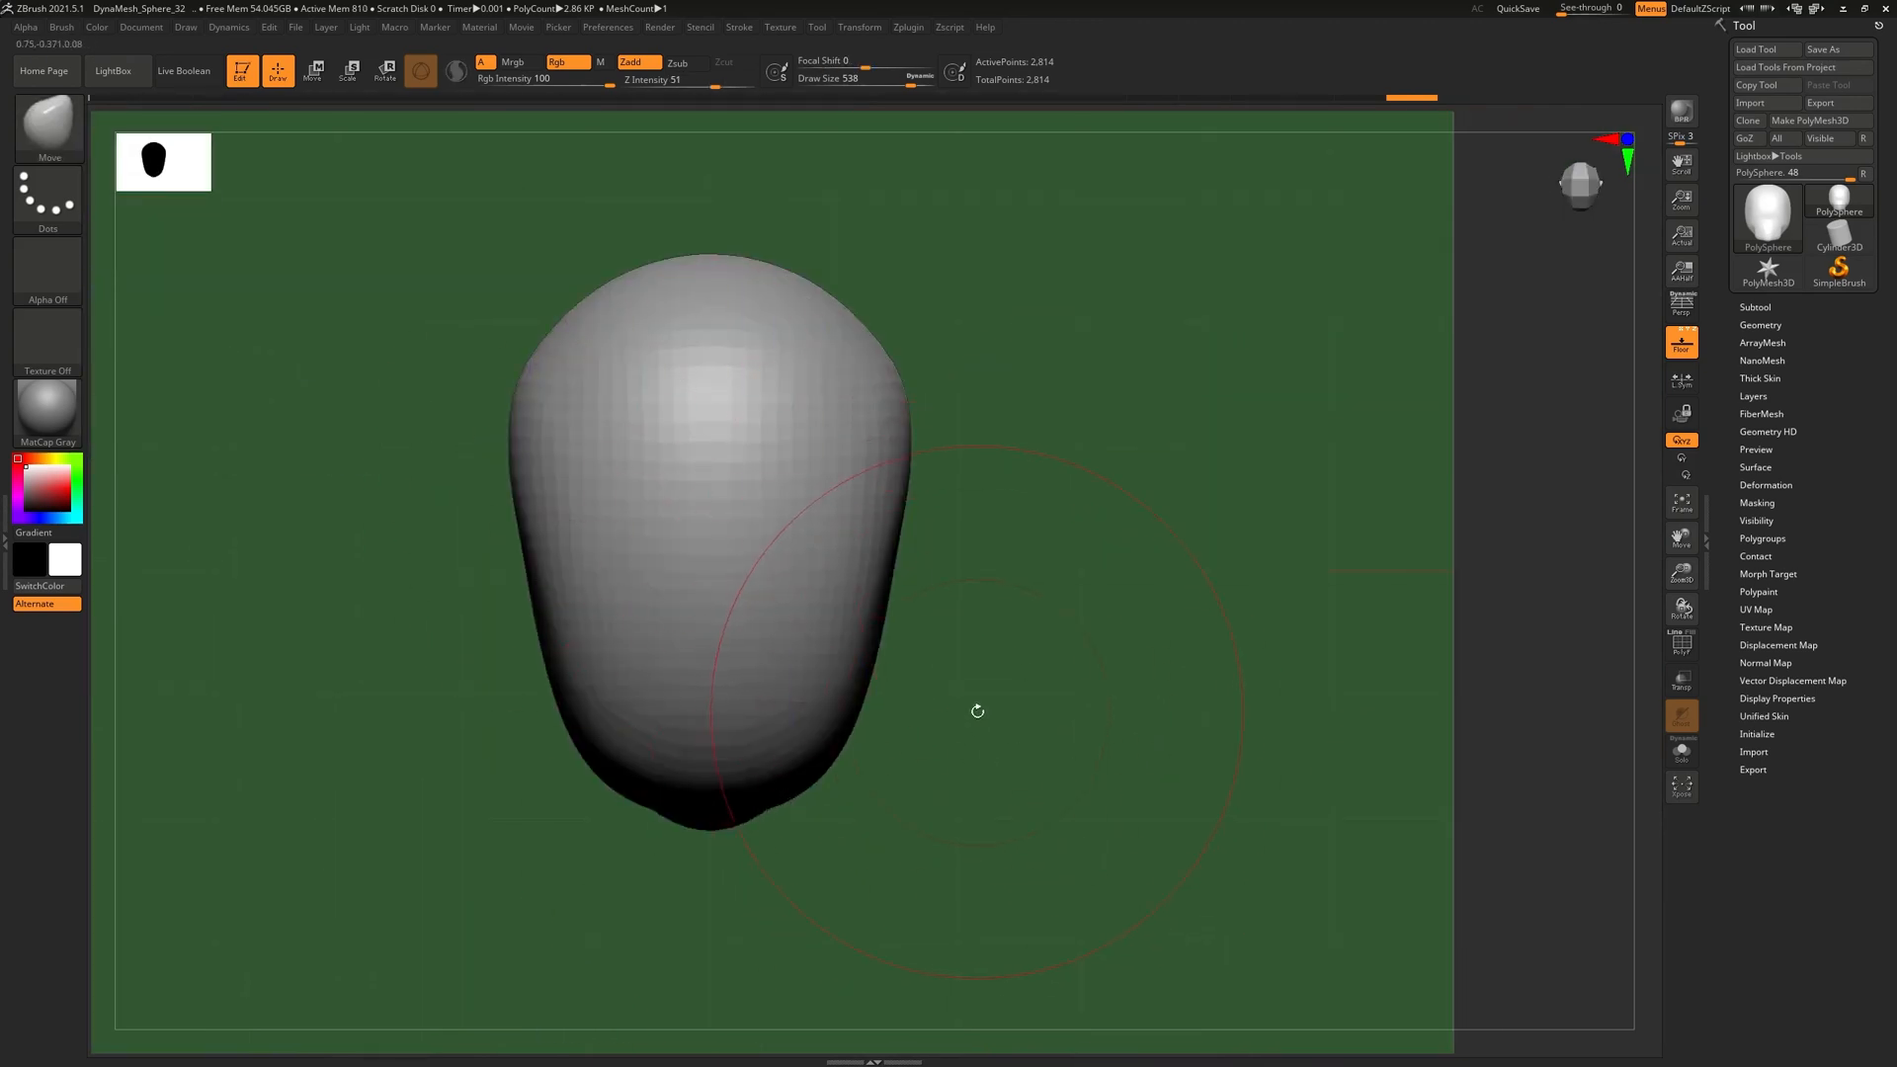
pyautogui.moveTo(1246, 714); pyautogui.dragTo(1146, 691)
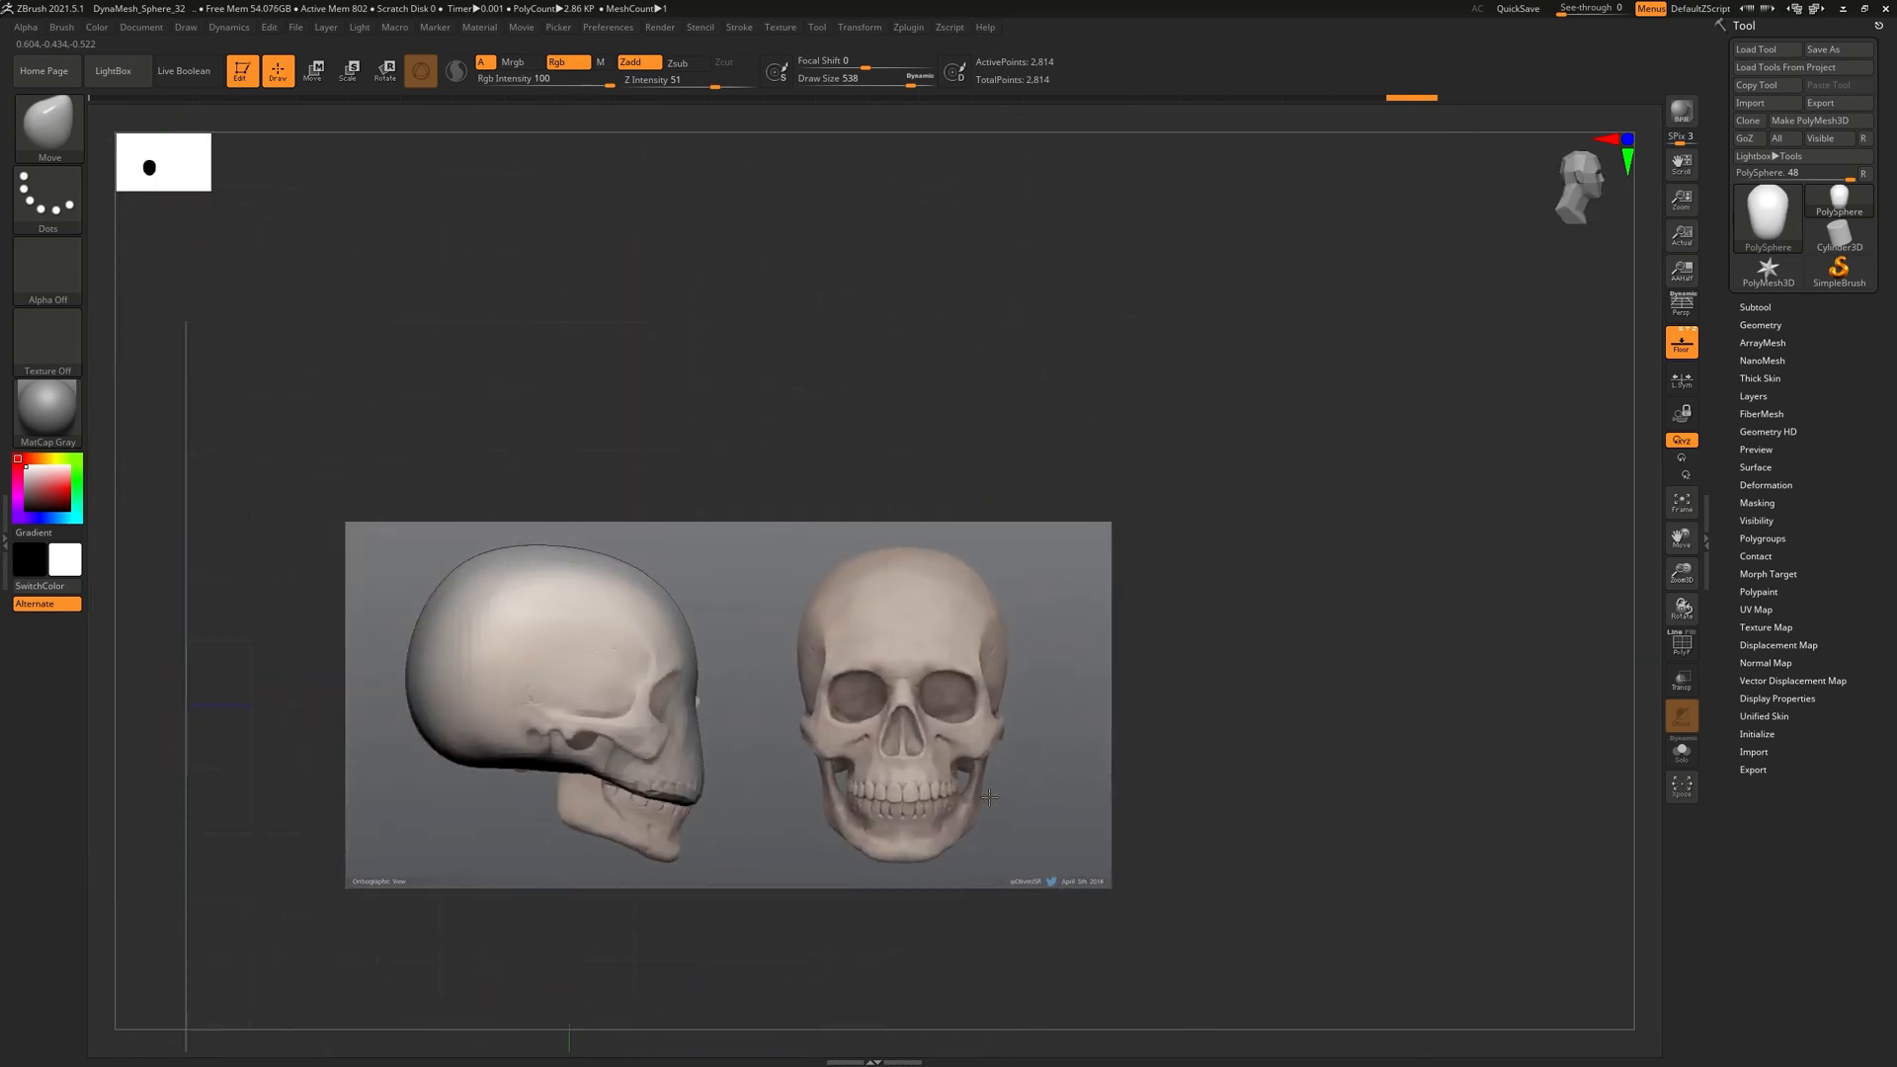
pyautogui.keyDown('alt'); pyautogui.moveTo(1025, 474); pyautogui.dragTo(1148, 516); pyautogui.keyUp('alt')
pyautogui.keyDown('alt'); pyautogui.moveTo(998, 360); pyautogui.dragTo(998, 291); pyautogui.keyUp('alt')
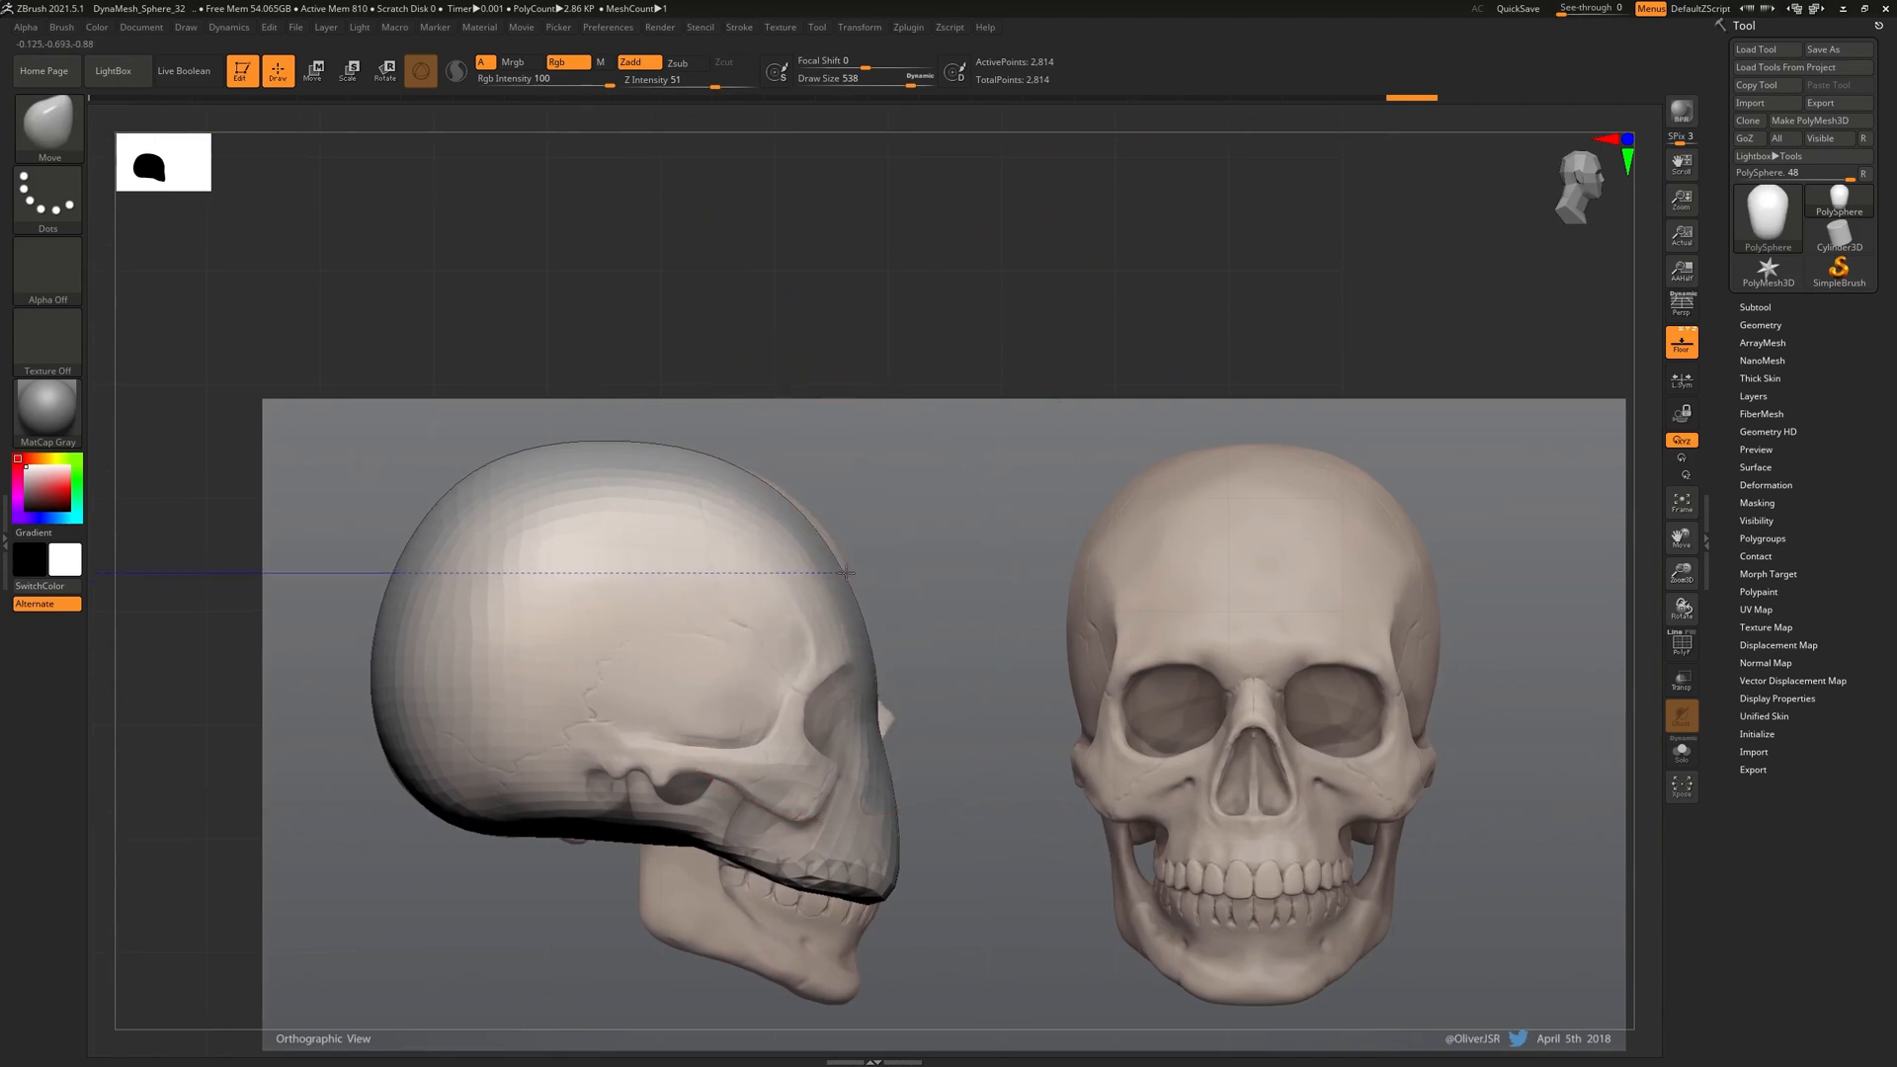
pyautogui.moveTo(816, 525); pyautogui.dragTo(825, 520)
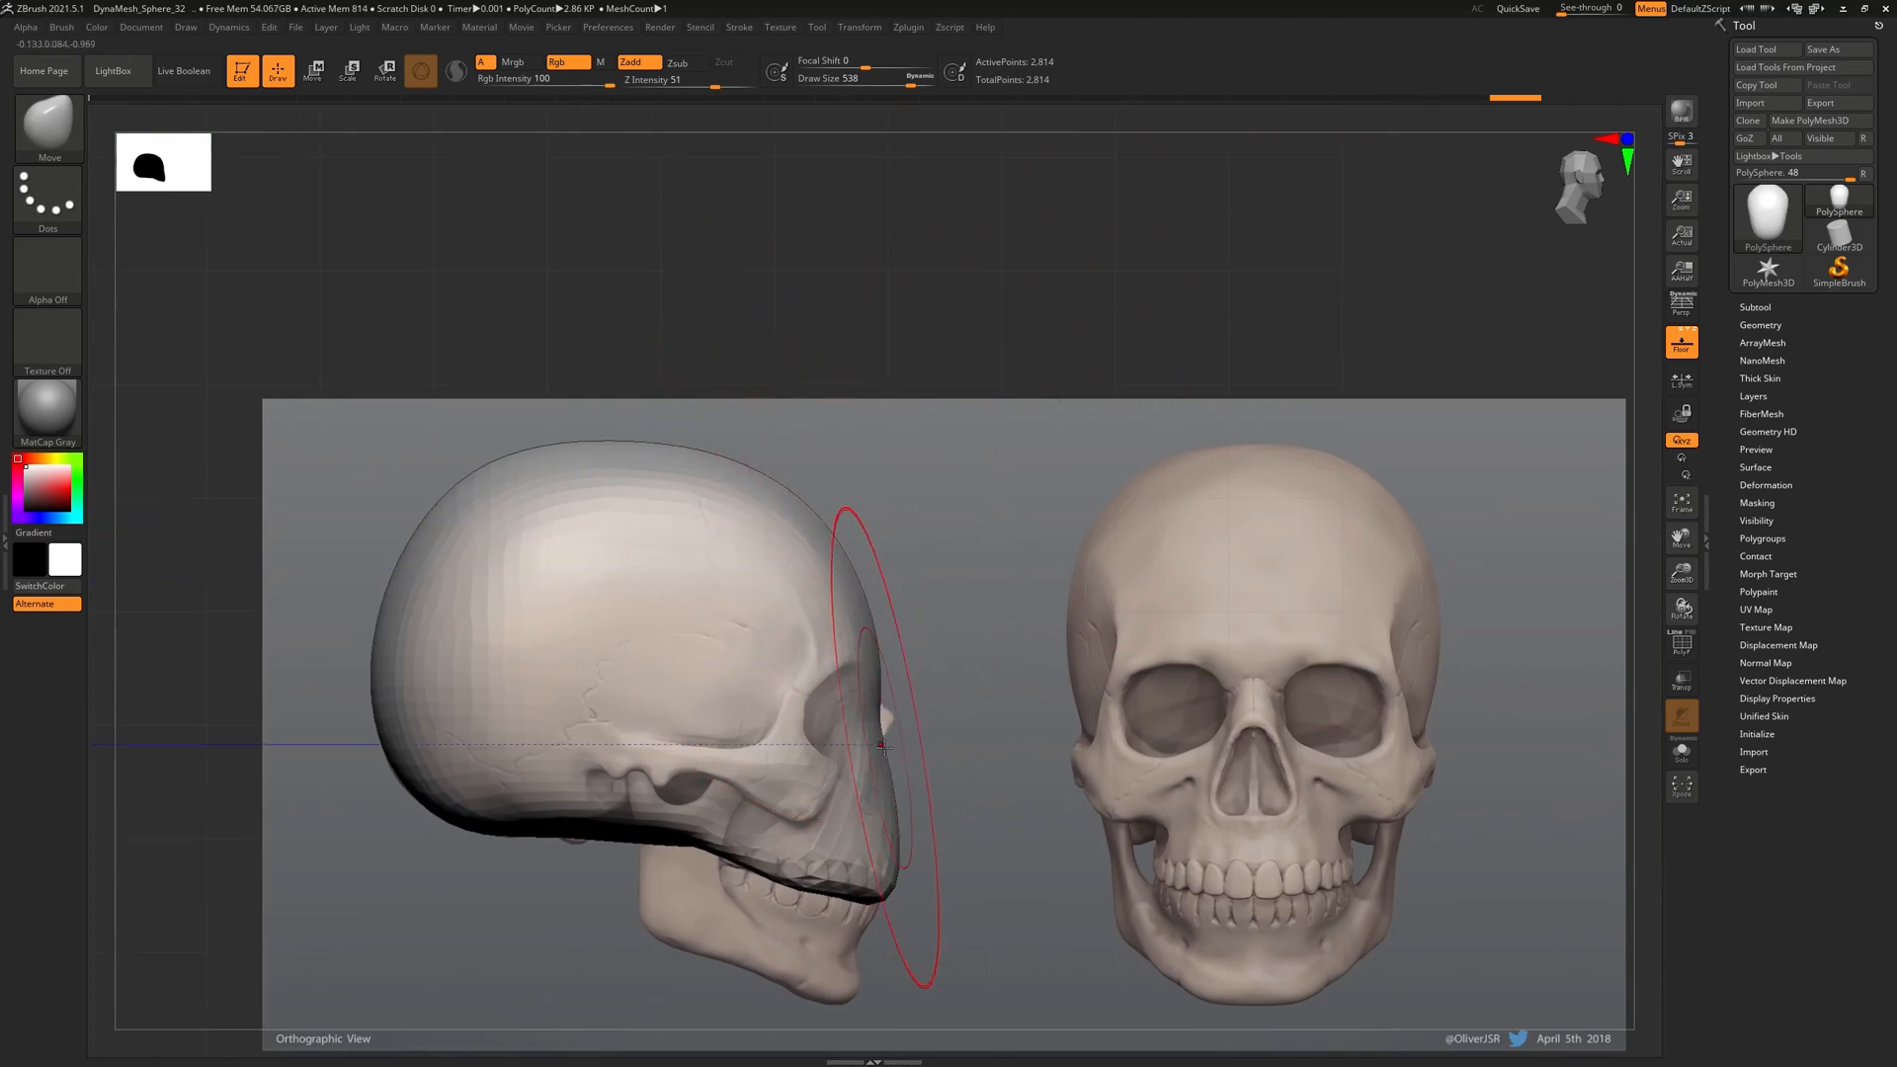
pyautogui.press('[')
pyautogui.press('[')
pyautogui.press('[')
pyautogui.press('[')
pyautogui.press('[')
pyautogui.press('[')
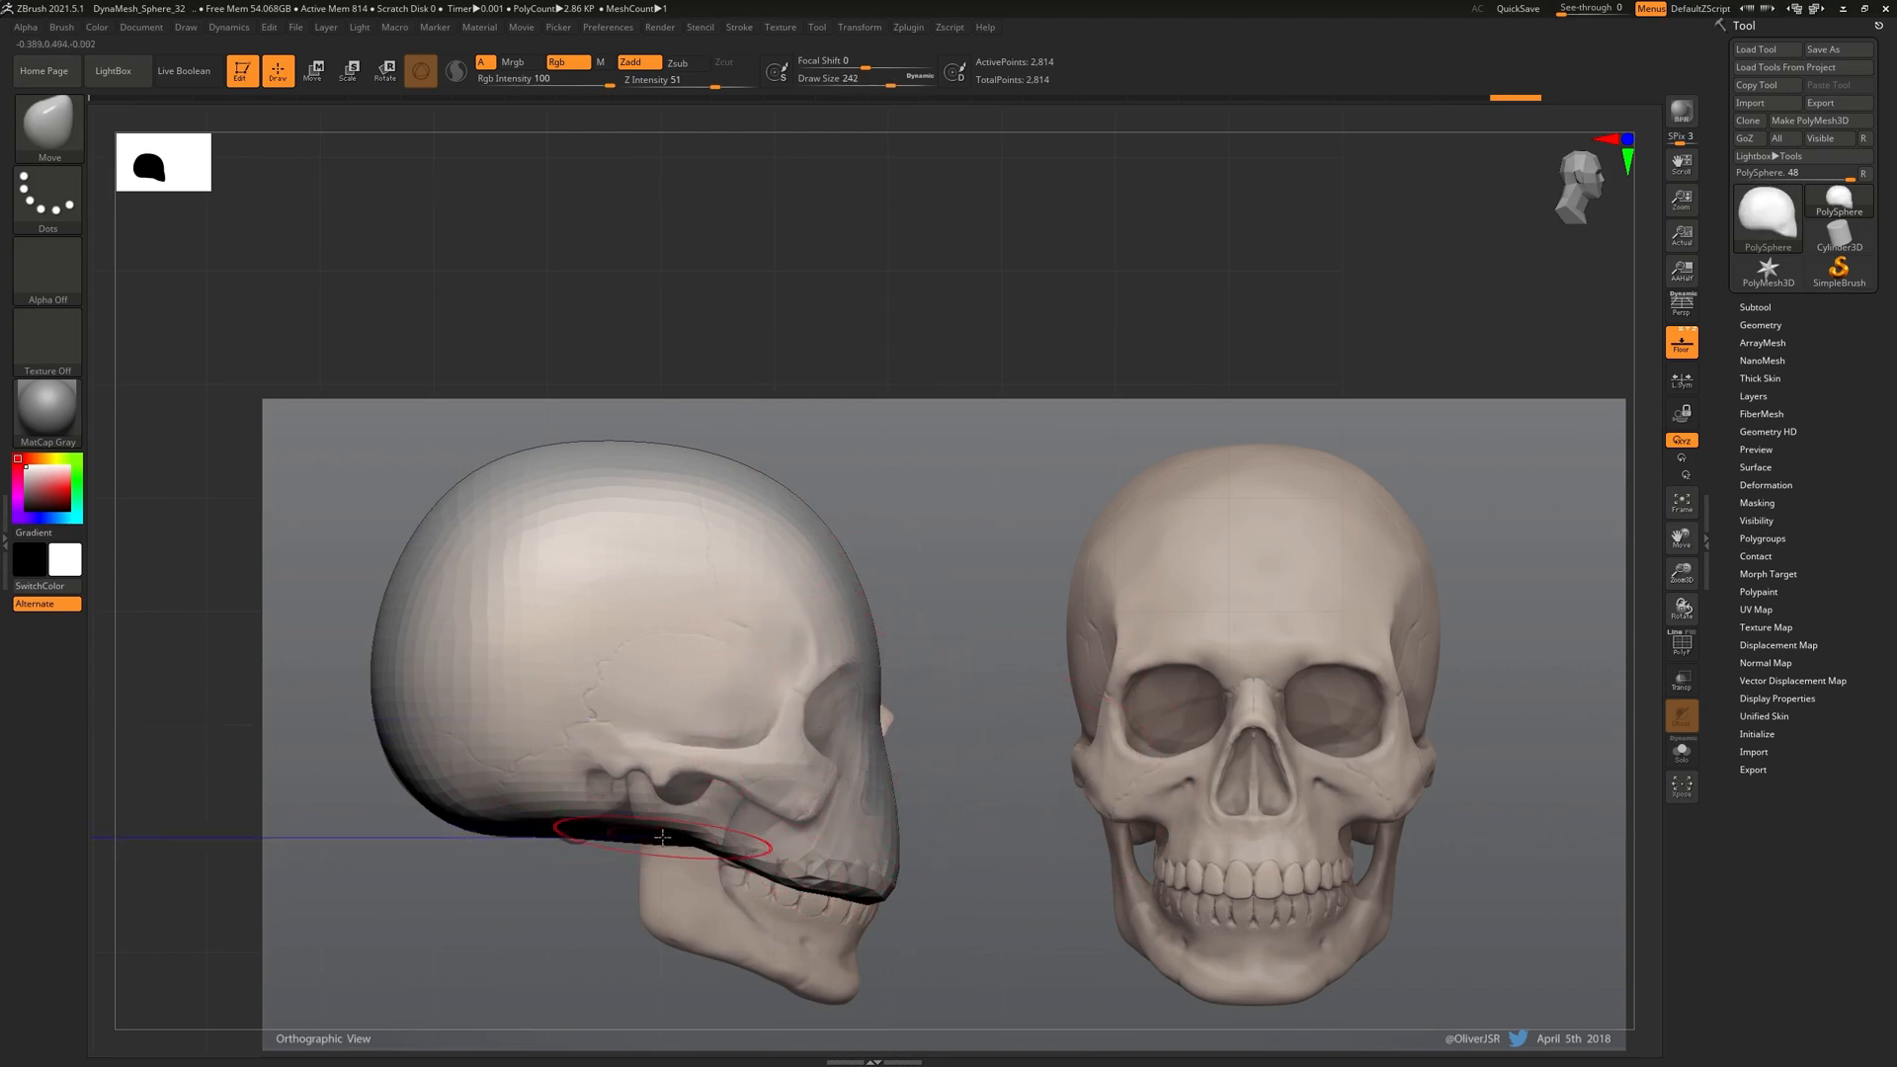
pyautogui.moveTo(642, 838)
pyautogui.mouseDown()
pyautogui.moveTo(643, 794)
pyautogui.moveTo(573, 836)
pyautogui.moveTo(614, 824)
pyautogui.mouseUp()
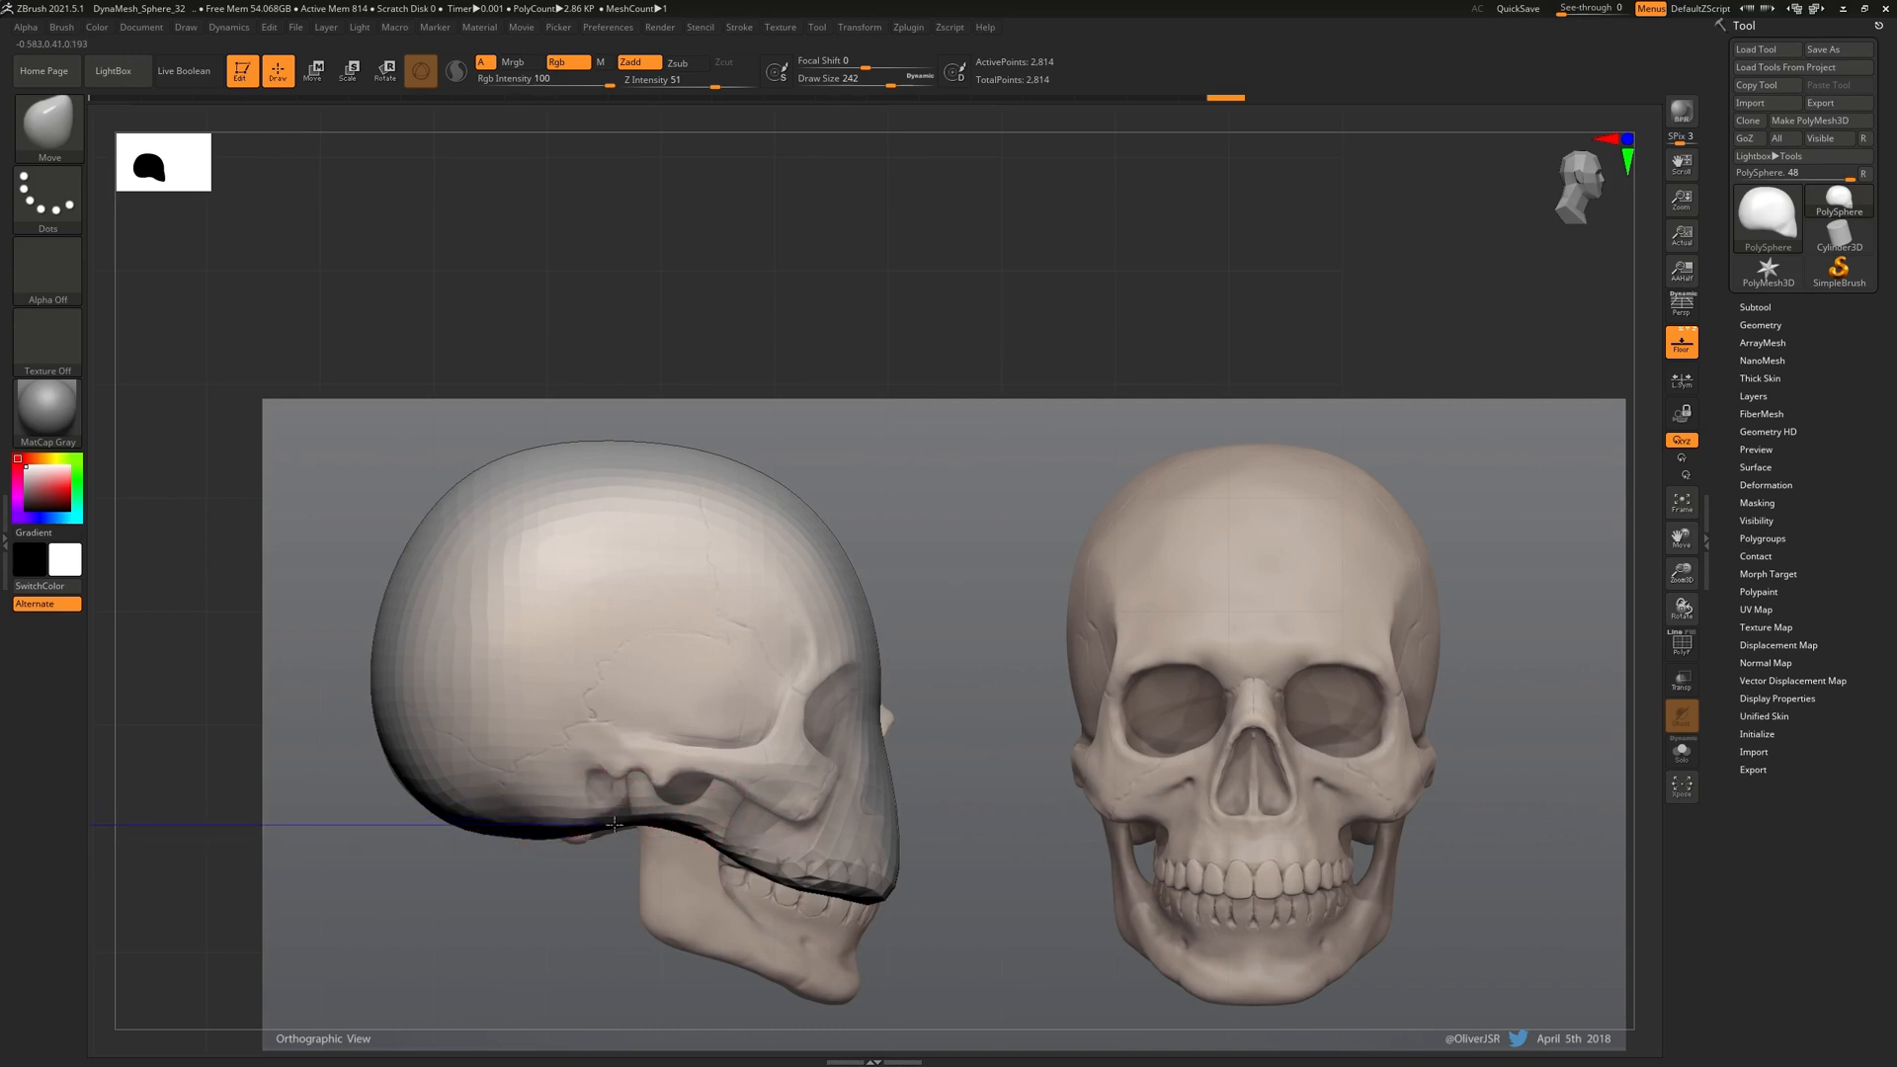
# Pull the lower cheek edge inward symmetrically with a smaller brush, then bring back the reference board
pyautogui.moveTo(920, 778)
pyautogui.mouseDown()
pyautogui.moveTo(972, 750)
pyautogui.moveTo(925, 762)
pyautogui.mouseUp()
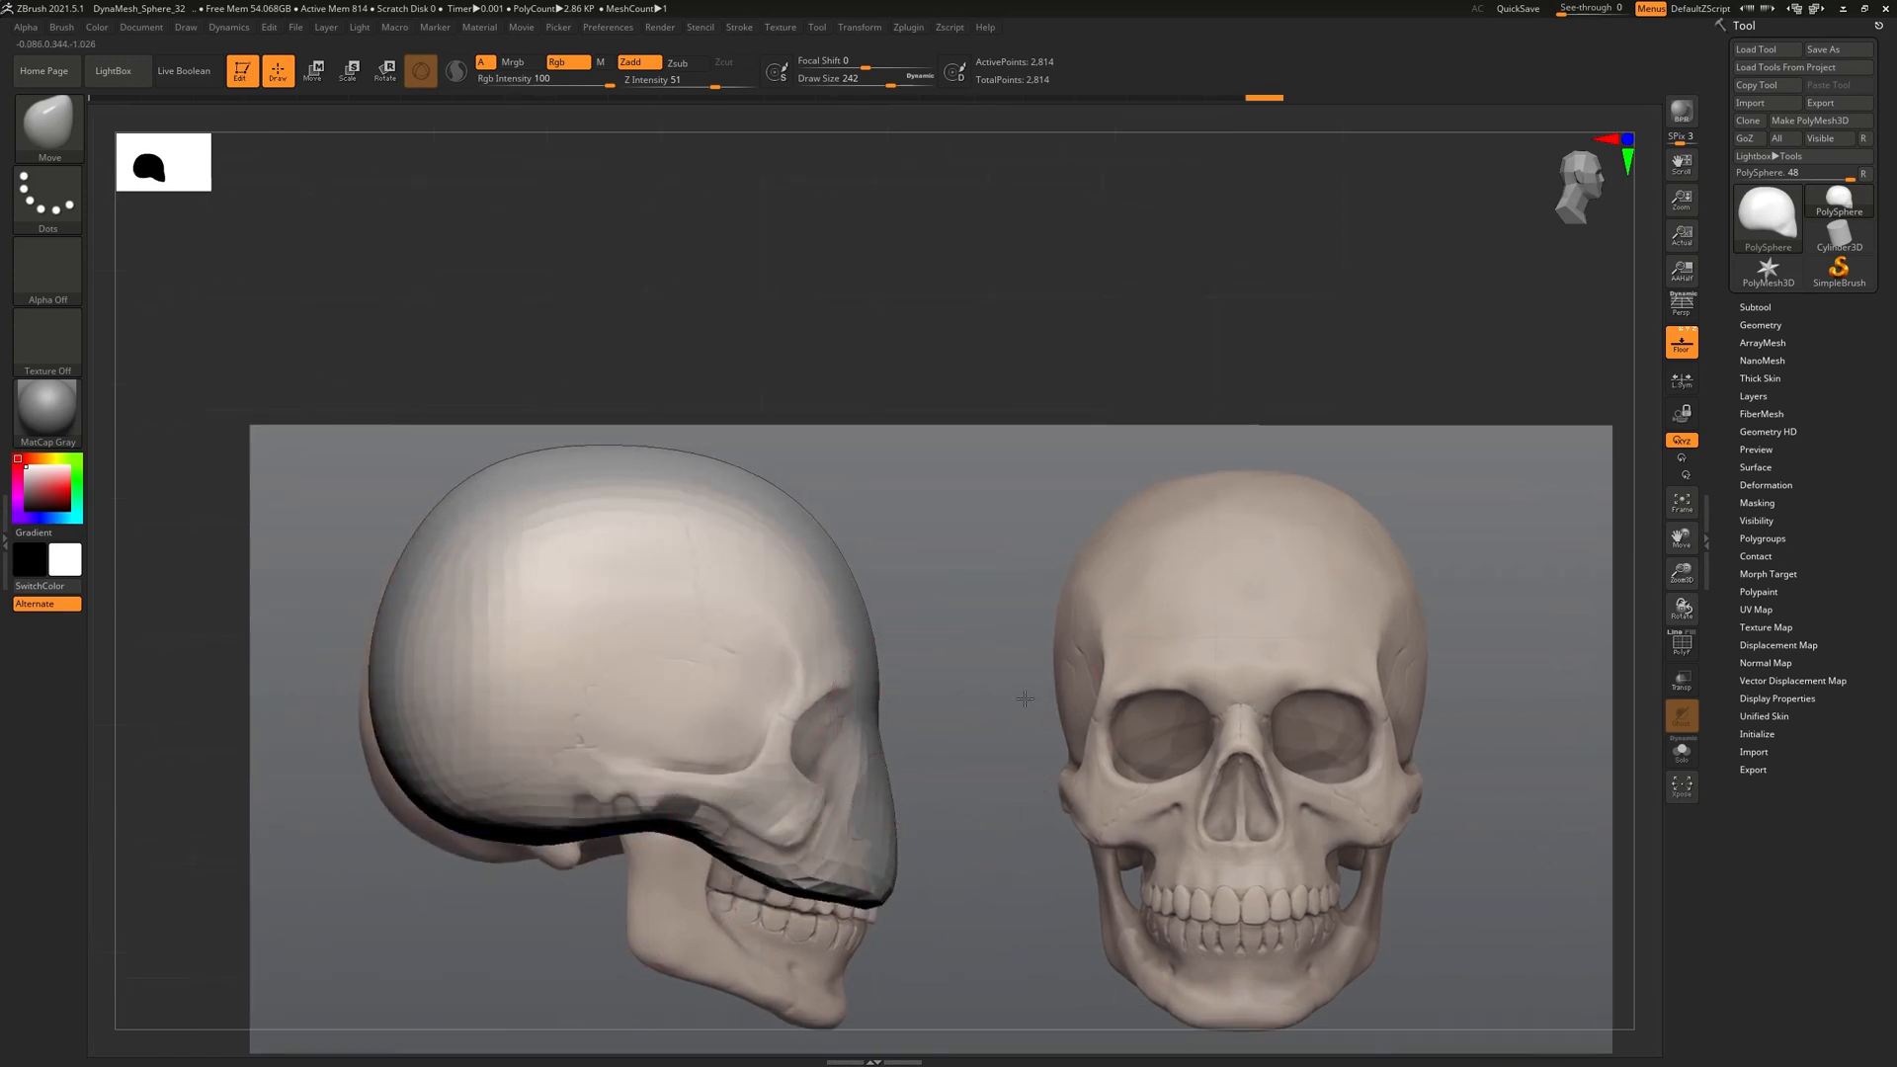
pyautogui.keyDown('shift'); pyautogui.moveTo(1024, 691); pyautogui.dragTo(974, 792); pyautogui.keyUp('shift')
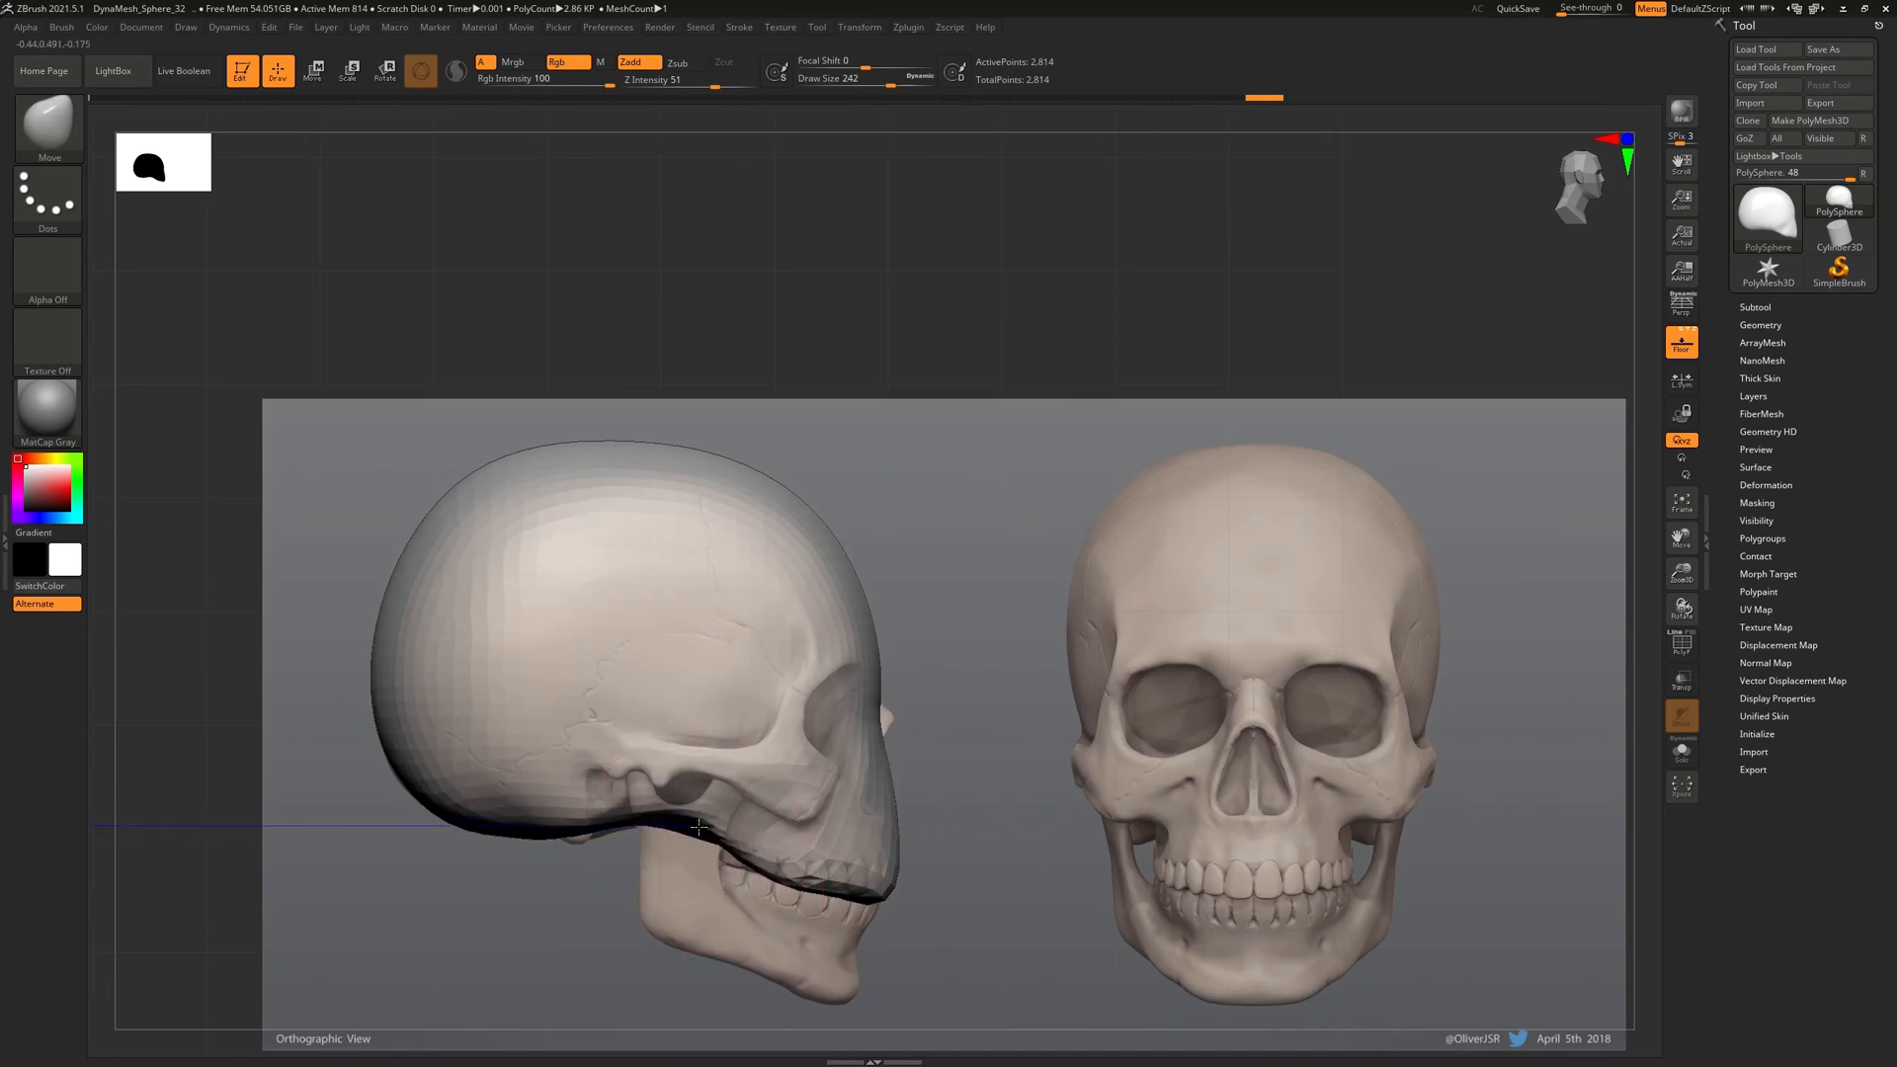
pyautogui.moveTo(1058, 665); pyautogui.dragTo(1062, 780)
pyautogui.moveTo(1181, 796); pyautogui.dragTo(1119, 690)
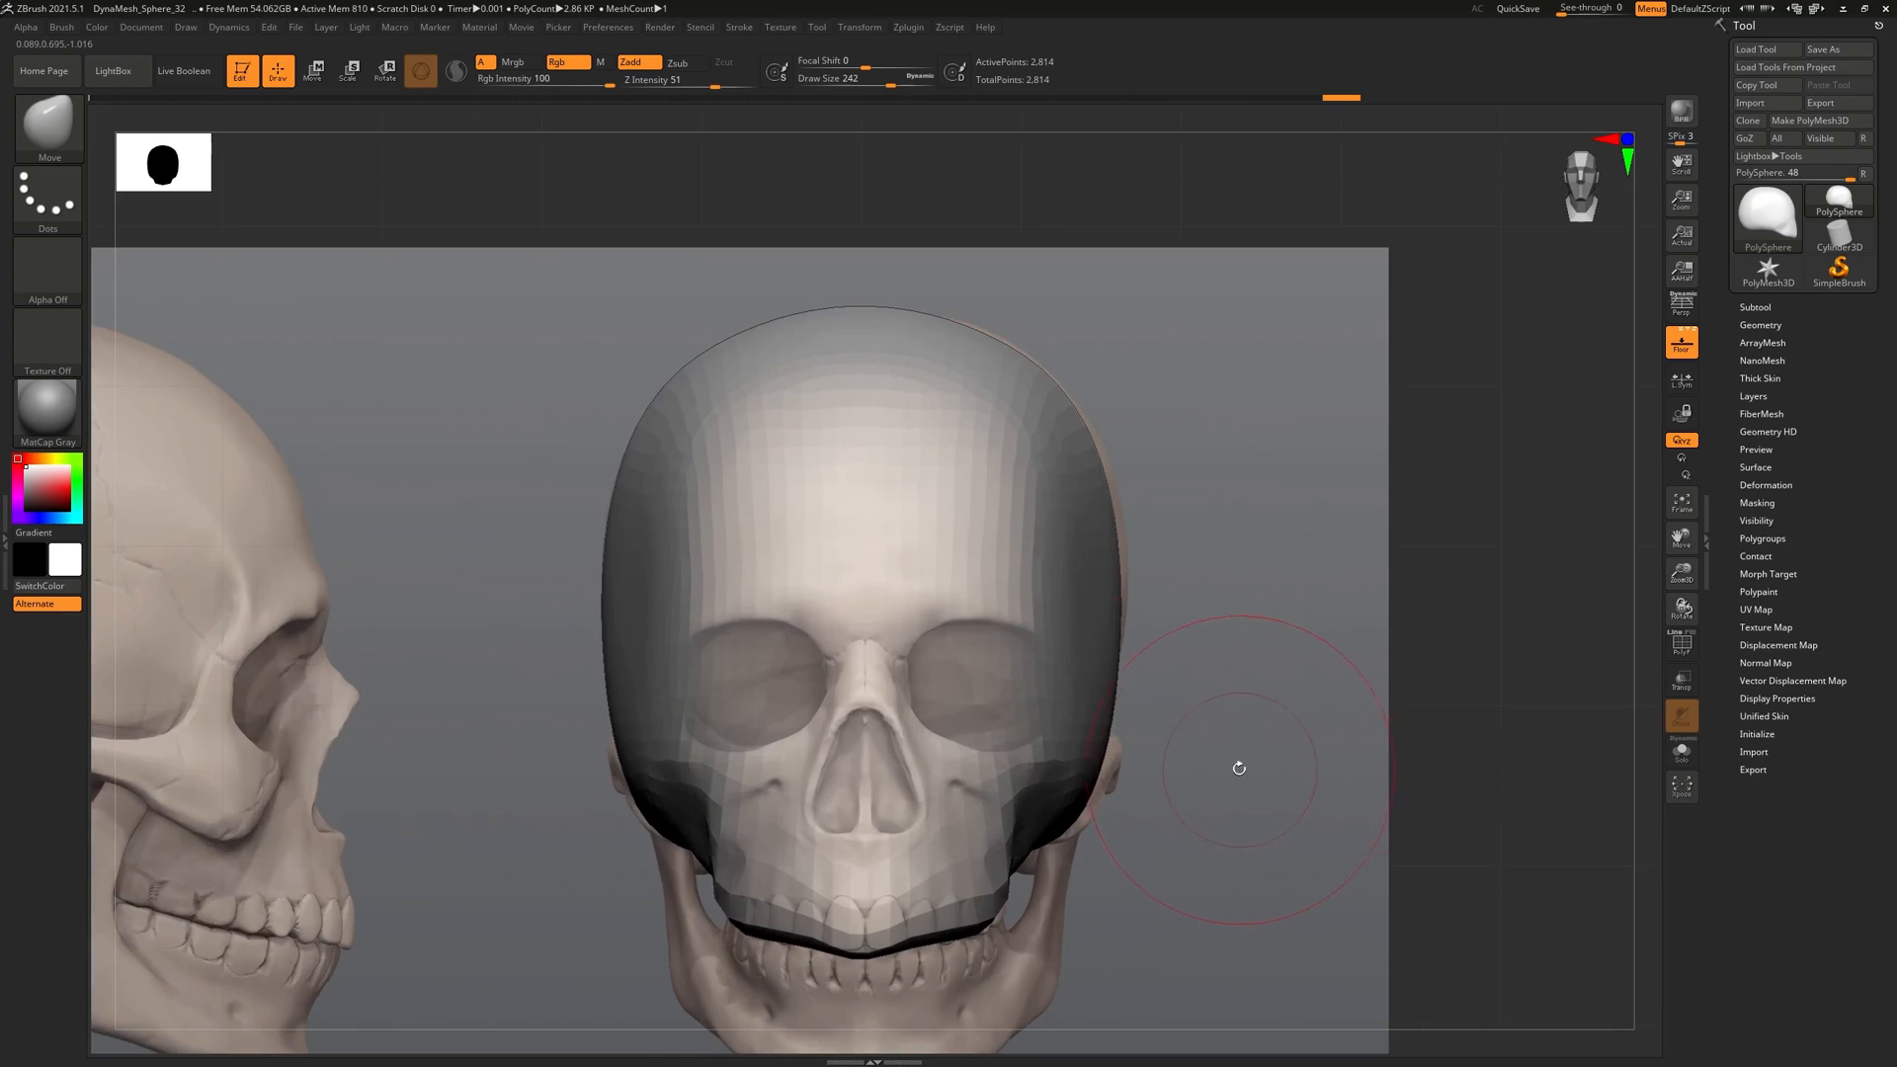
pyautogui.keyDown('alt'); pyautogui.moveTo(1242, 770); pyautogui.dragTo(1174, 746); pyautogui.keyUp('alt')
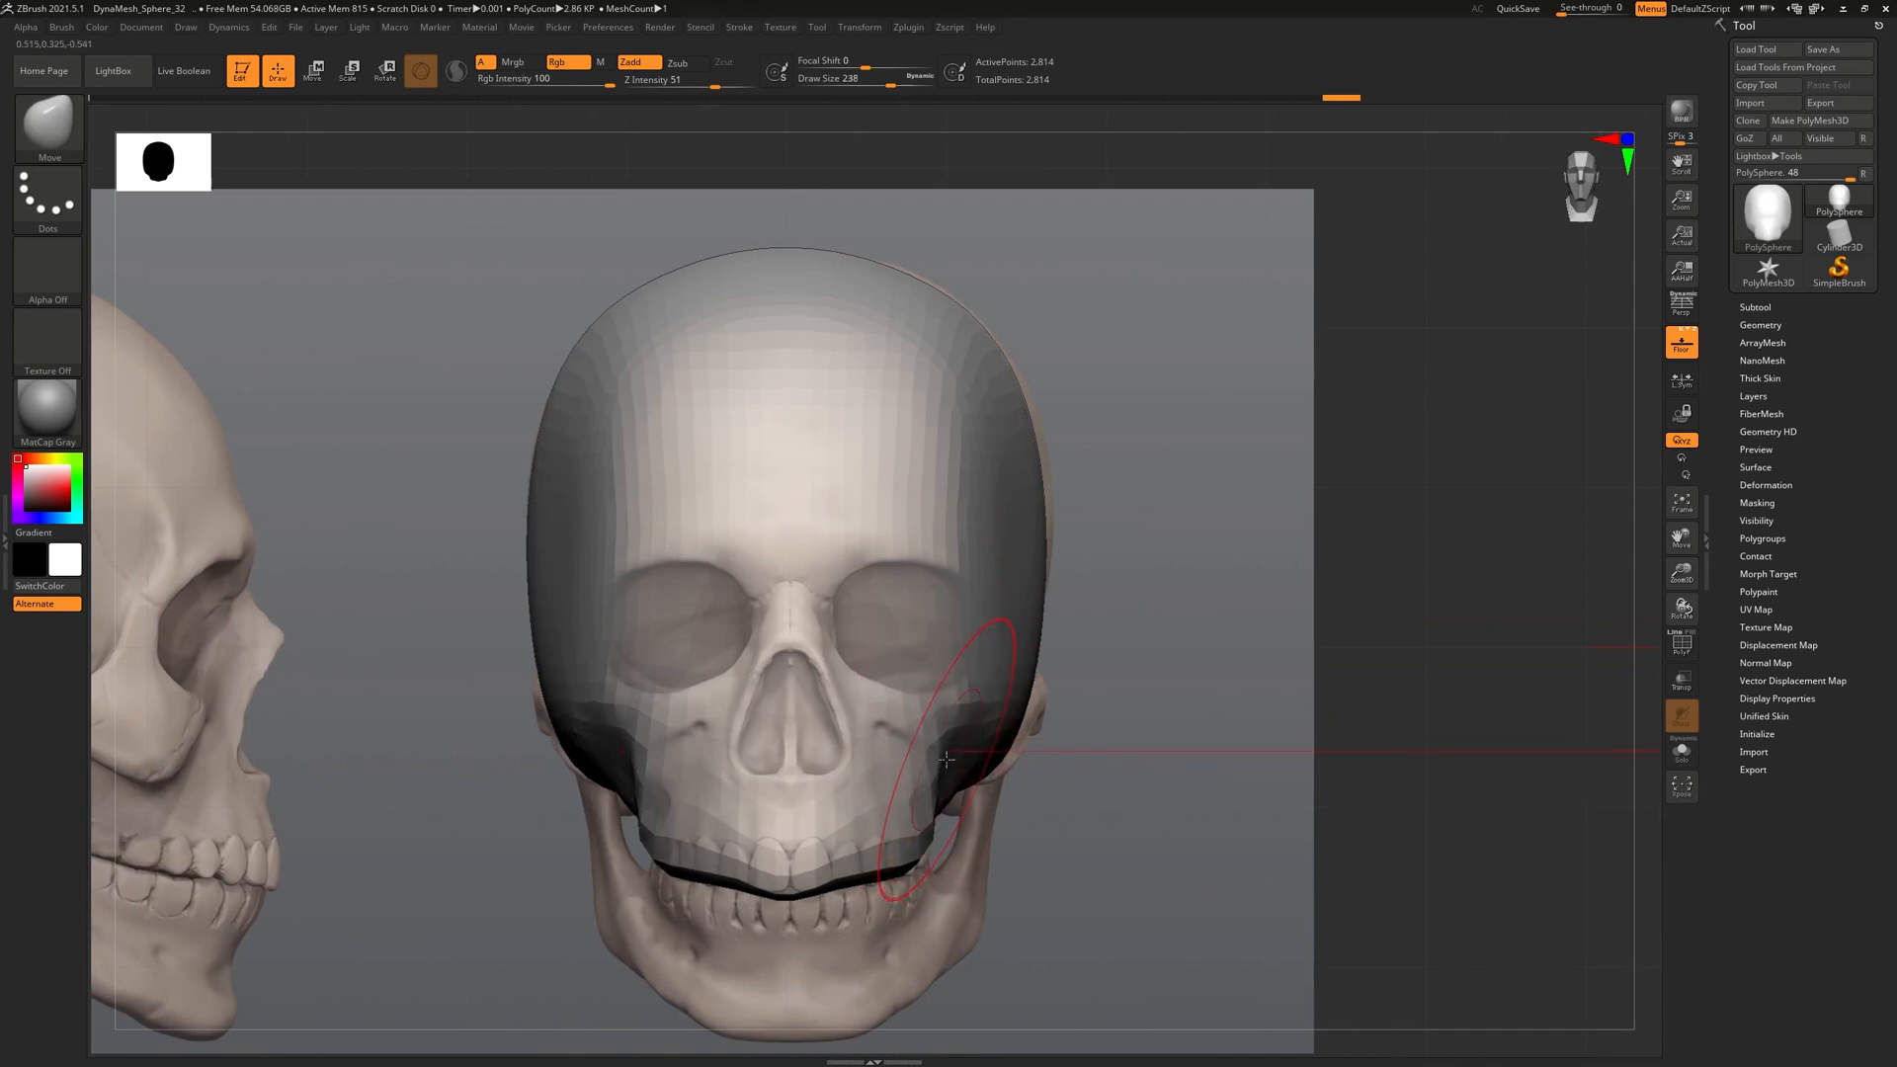
pyautogui.press('[')
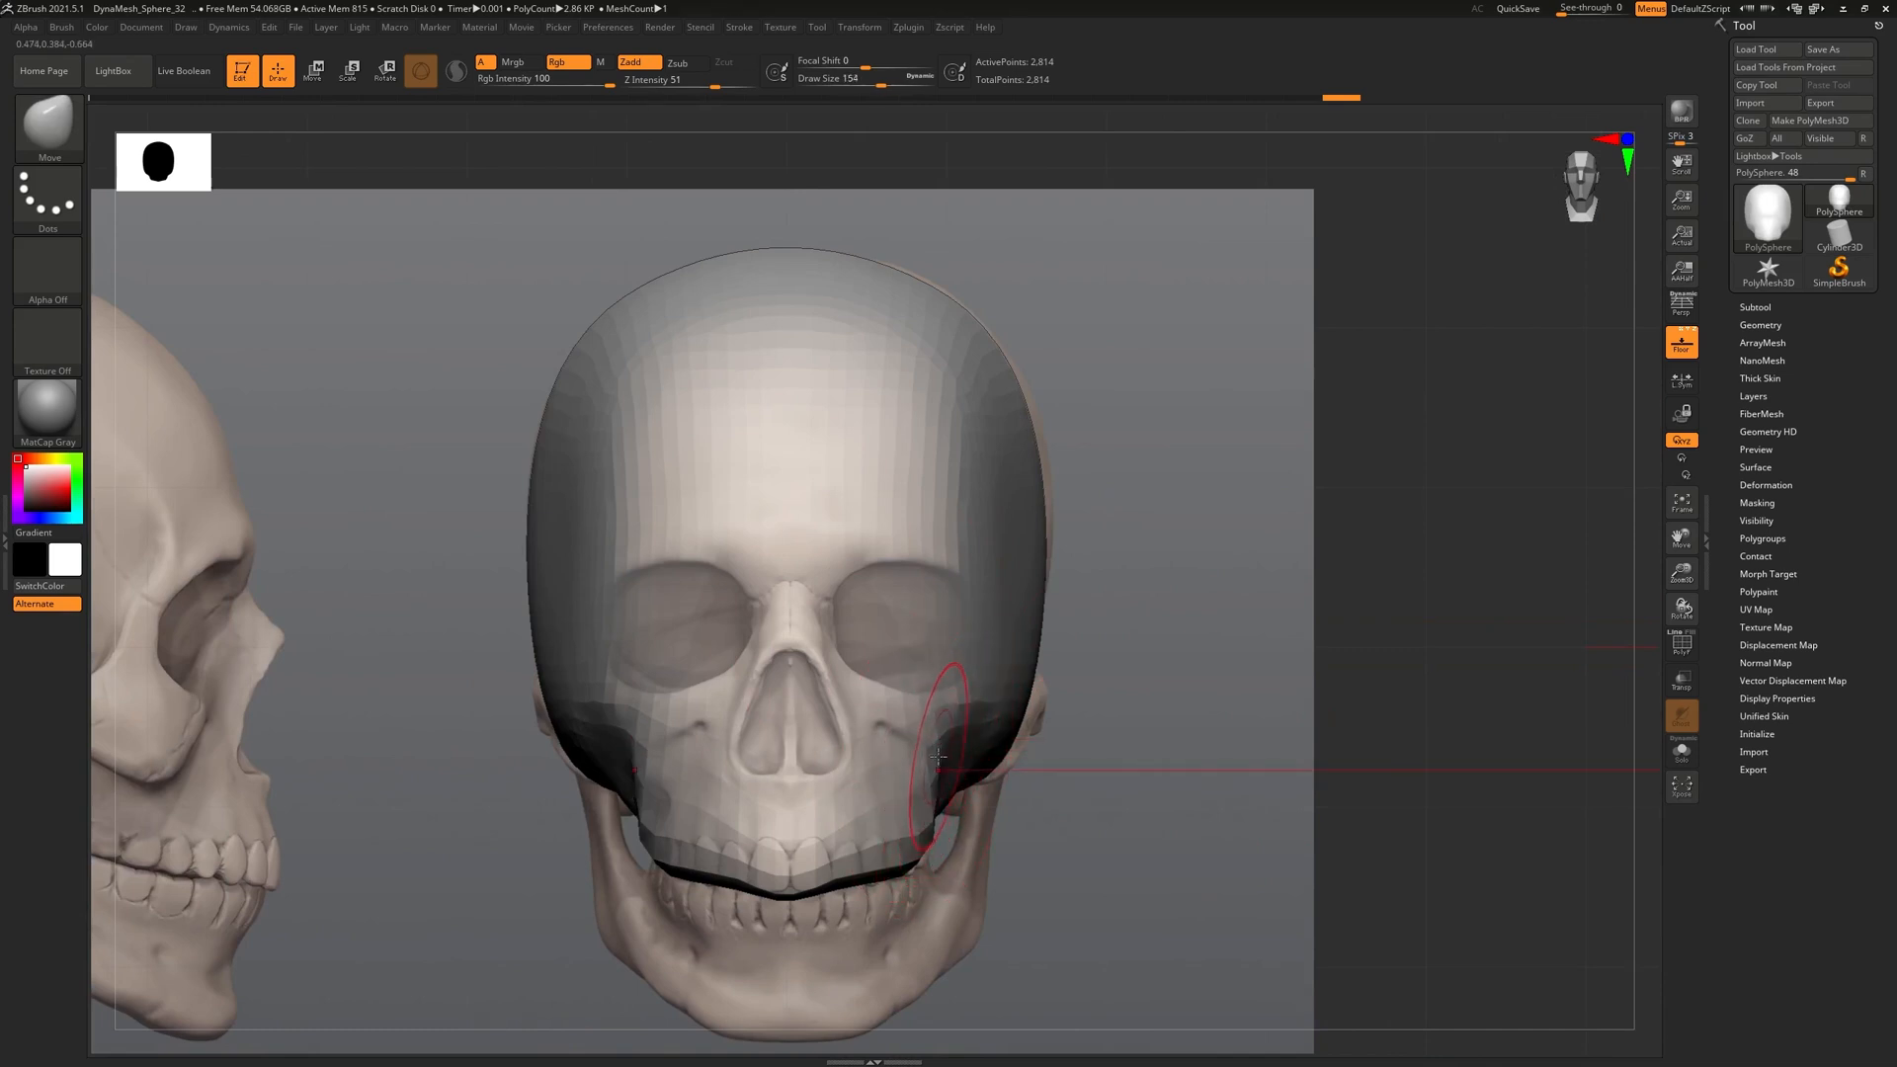
pyautogui.moveTo(938, 756); pyautogui.dragTo(917, 756)
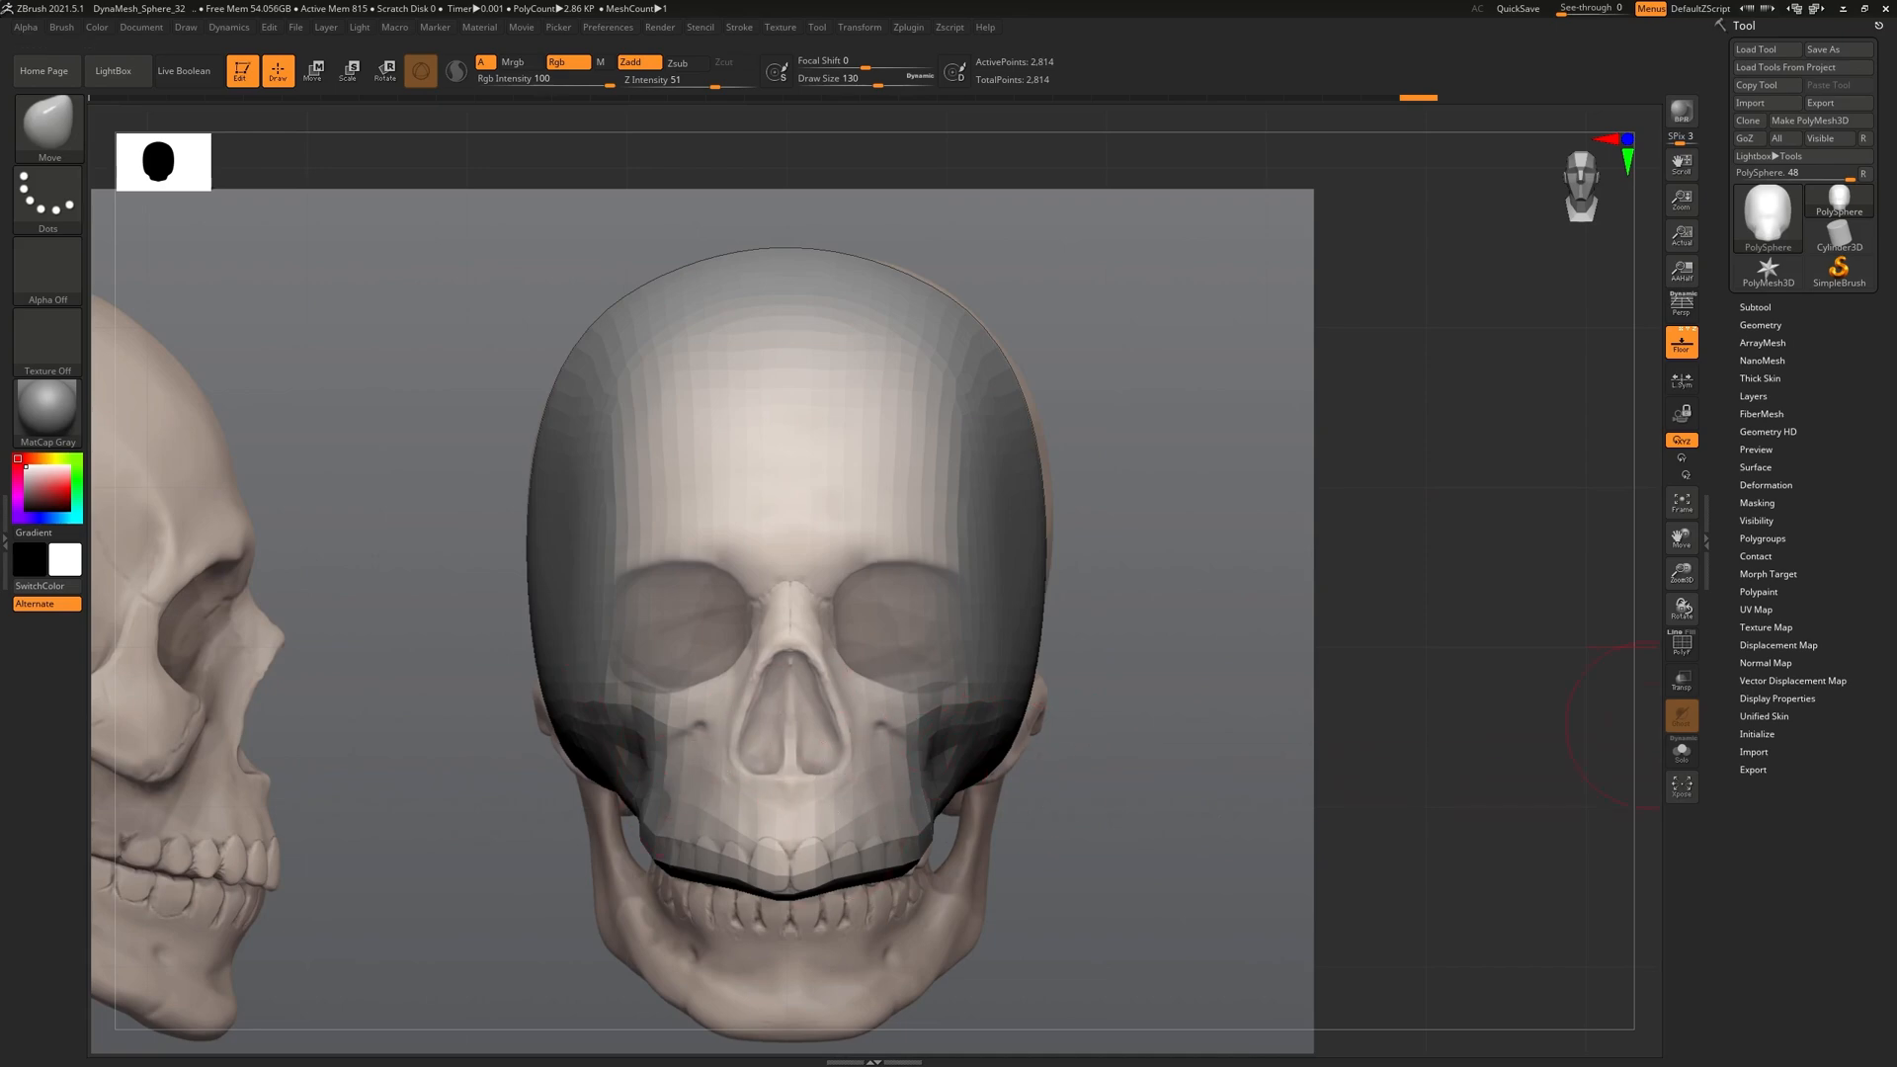
pyautogui.hotkey('alt', 'Tab')
# Browse the PureRef skull photo and diagrams to the front-view skull, then hide the board
pyautogui.moveTo(1333, 436); pyautogui.dragTo(1172, 276, button='right')
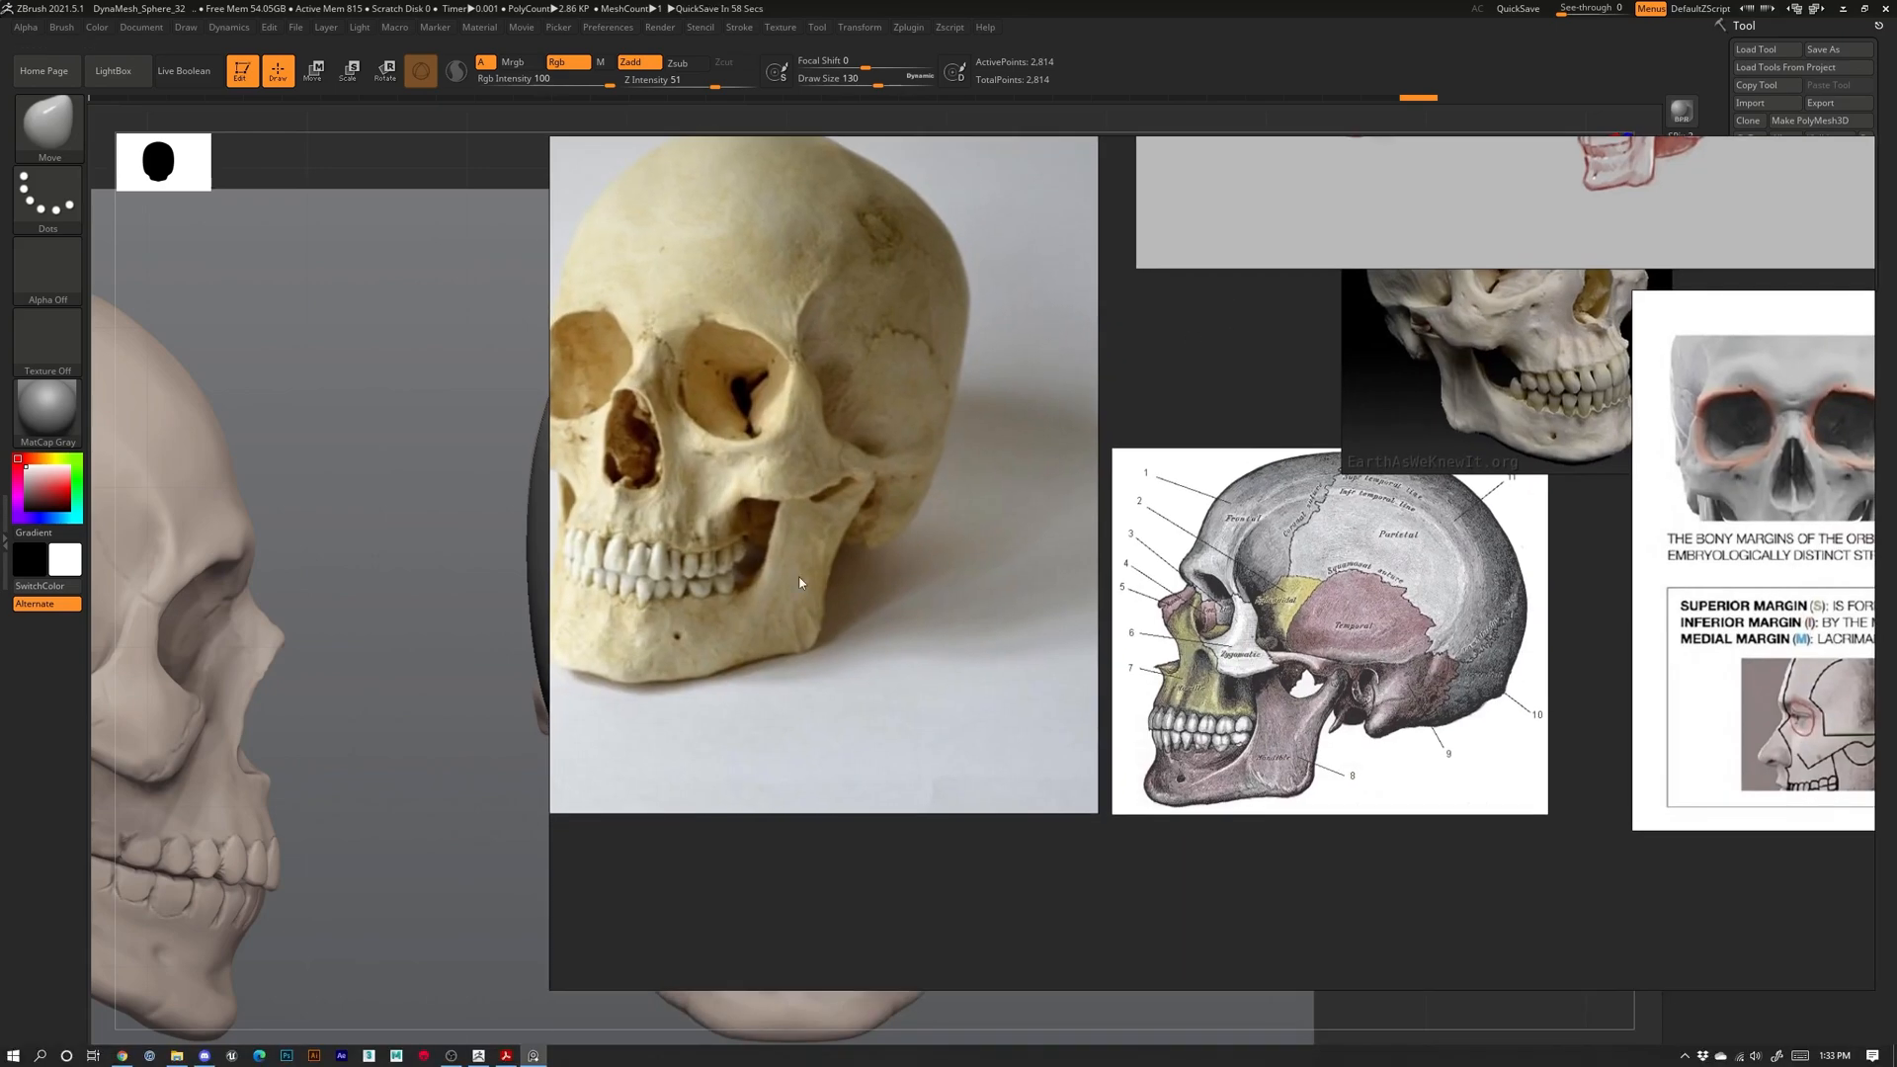
pyautogui.scroll(-6, 790, 583)
pyautogui.scroll(5, 686, 559)
pyautogui.moveTo(740, 509); pyautogui.dragTo(1268, 741, button='middle')
pyautogui.moveTo(819, 416); pyautogui.dragTo(851, 446, button='middle')
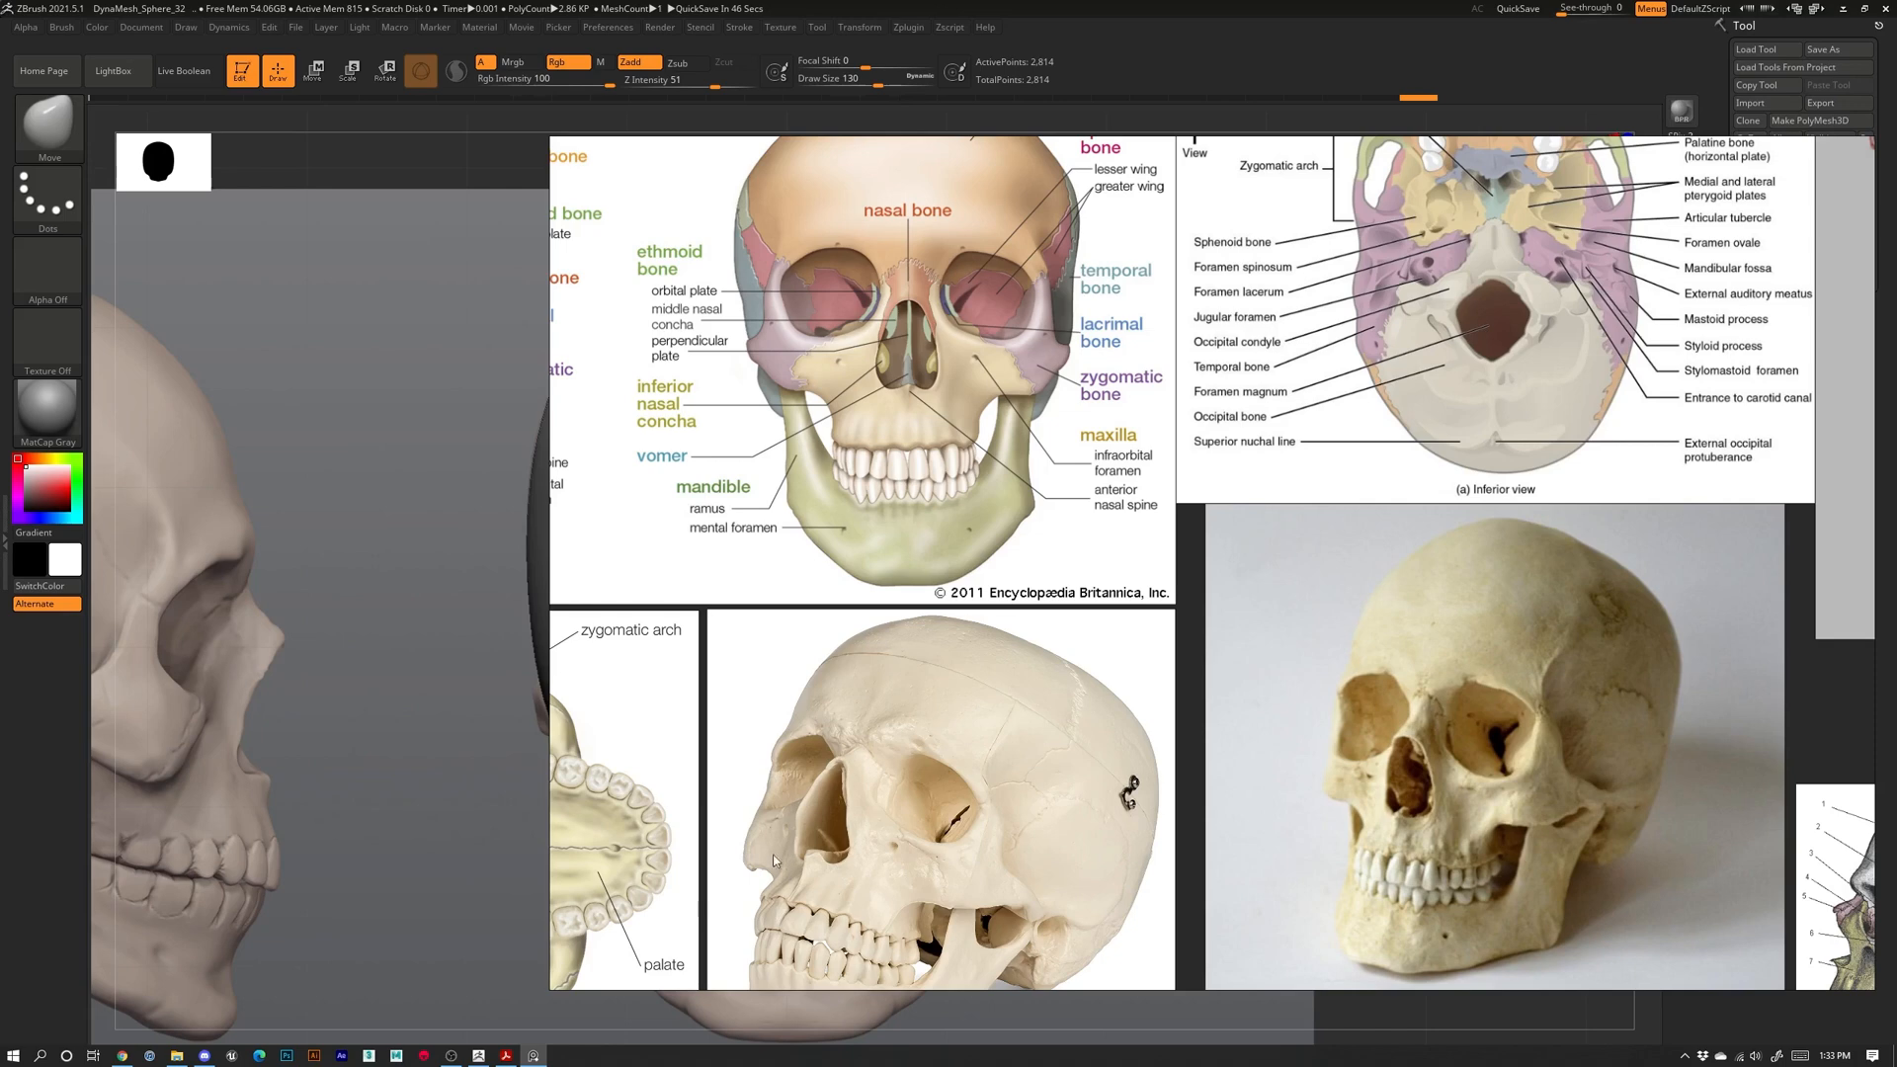
pyautogui.scroll(-6, 1066, 635)
pyautogui.moveTo(1283, 681); pyautogui.dragTo(654, 724, button='middle')
pyautogui.scroll(6, 1097, 673)
pyautogui.scroll(-1, 1100, 673)
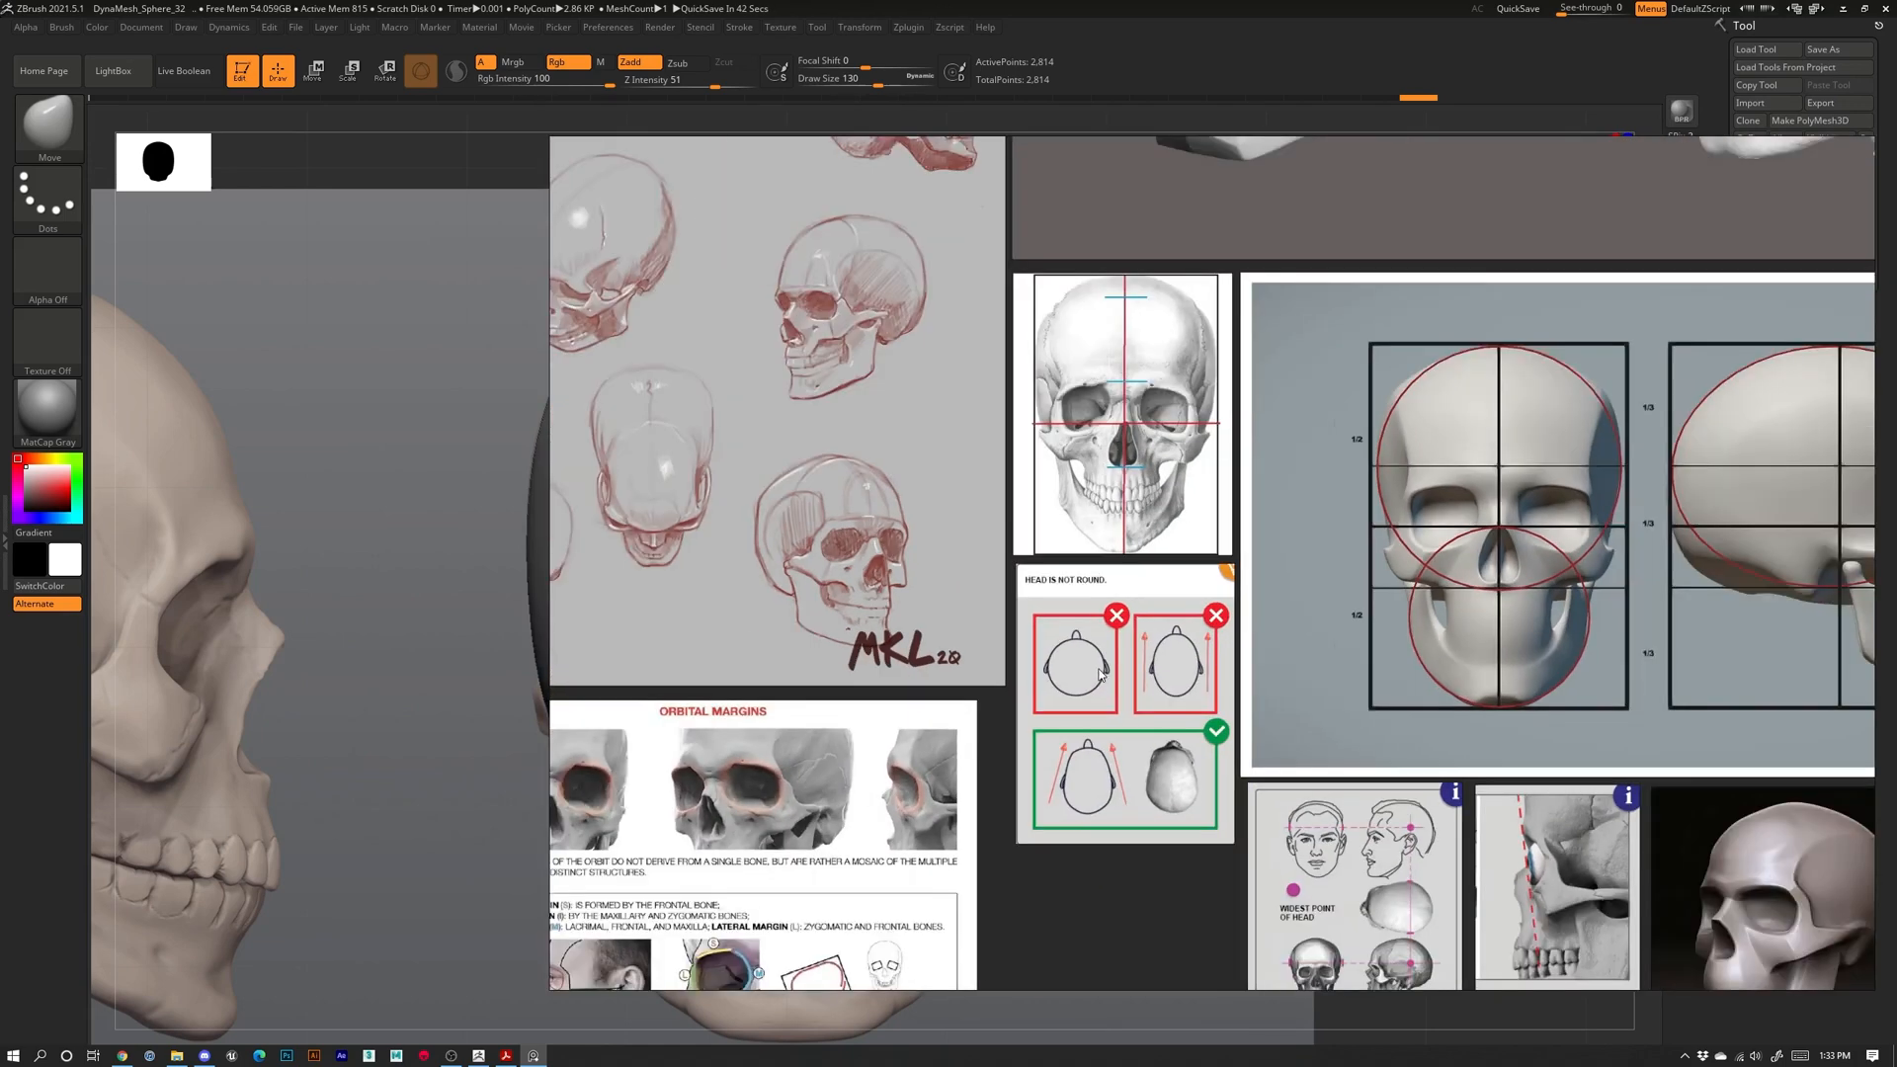
pyautogui.moveTo(1154, 457); pyautogui.dragTo(1148, 653, button='middle')
pyautogui.scroll(6, 1148, 680)
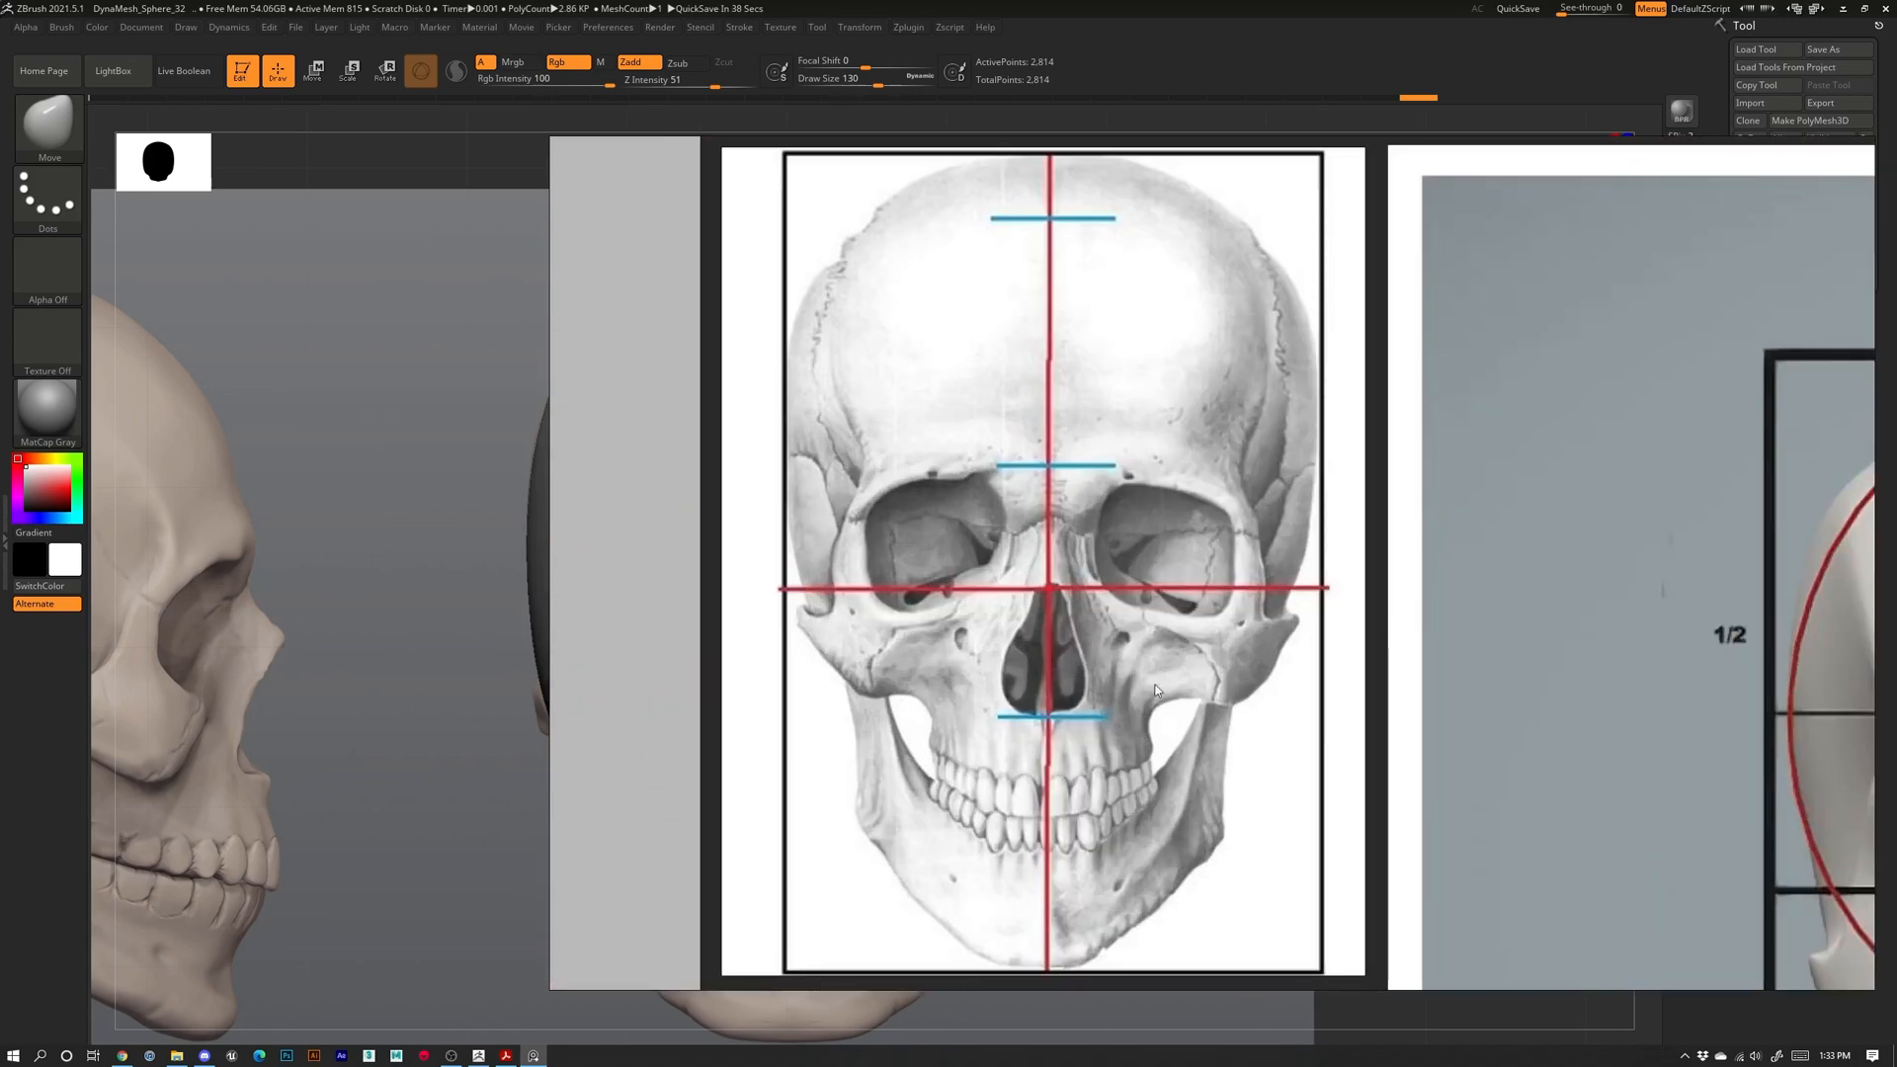
pyautogui.hotkey('alt', 'Tab')
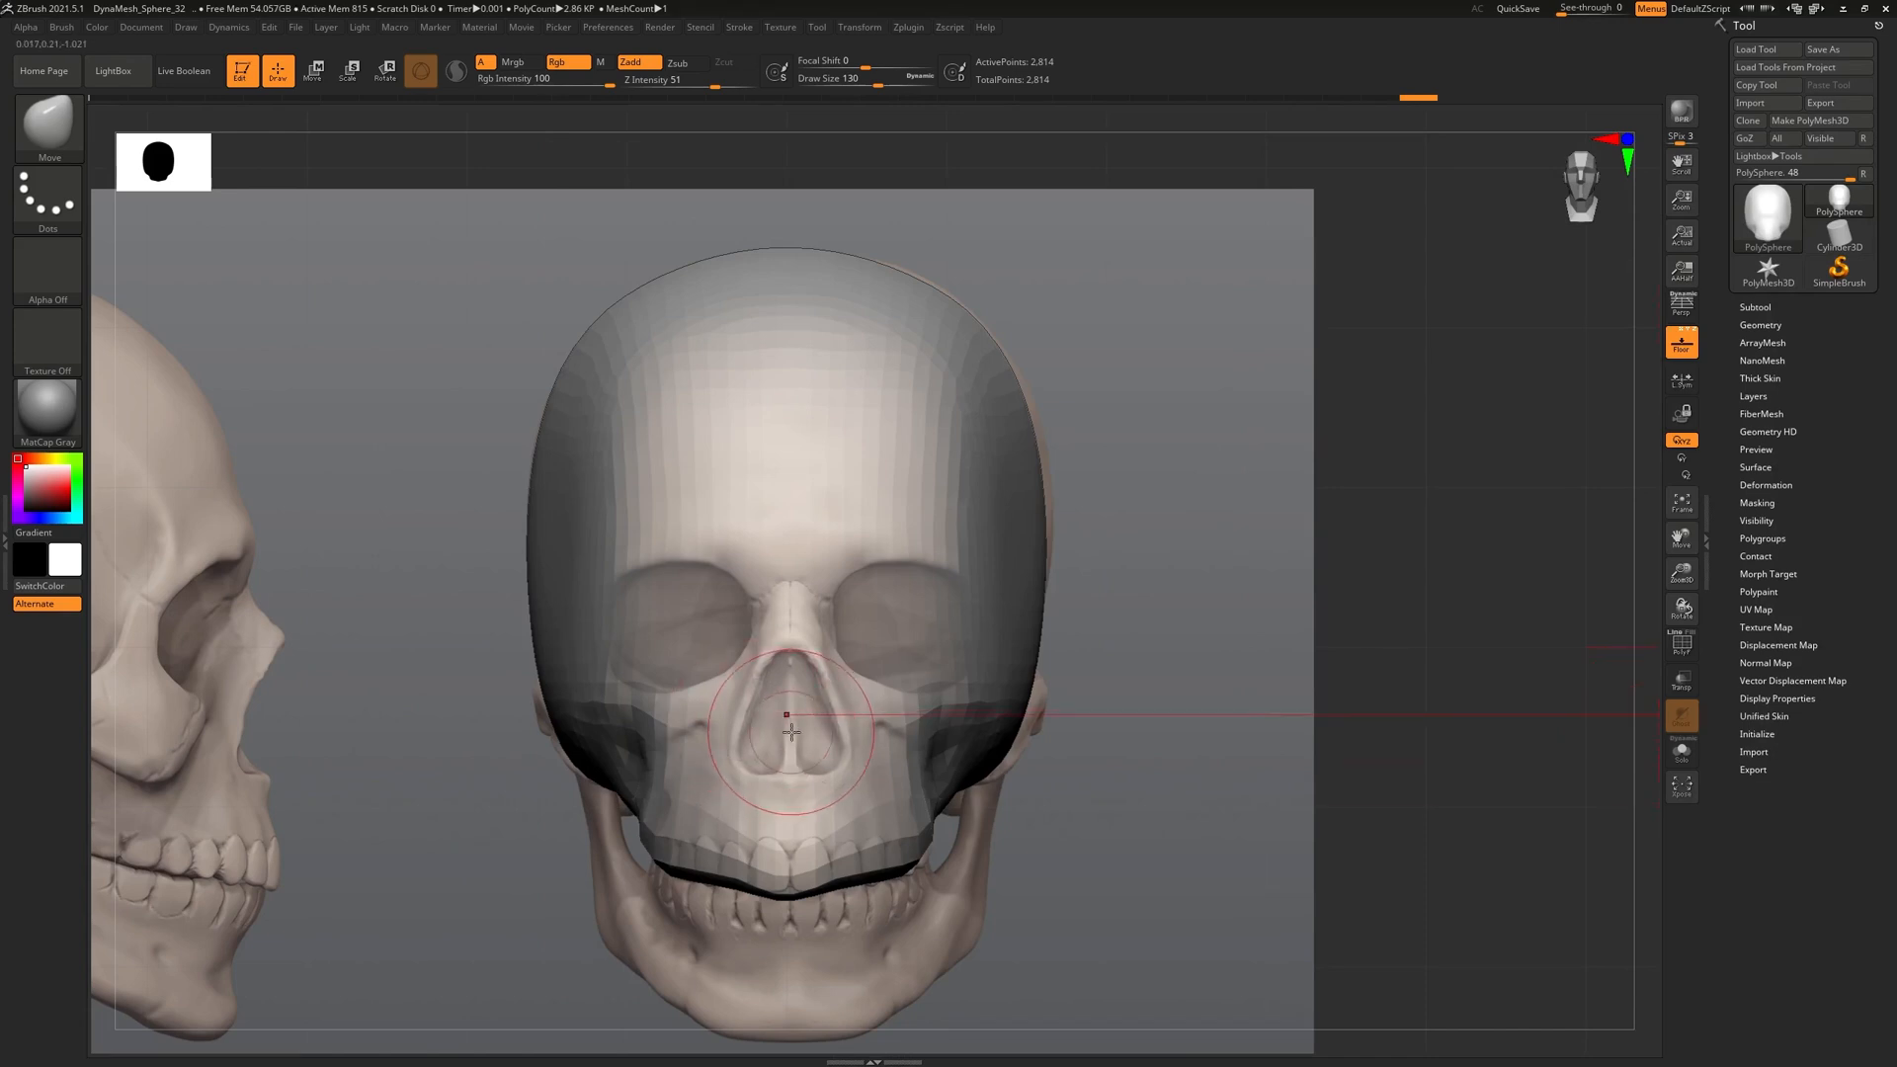
# Shrink the brush size and rotate the head back to a straight front view
pyautogui.press('[')
pyautogui.press('[')
pyautogui.press('[')
pyautogui.press('[')
pyautogui.press('[')
pyautogui.press('[')
pyautogui.press('ctrl')
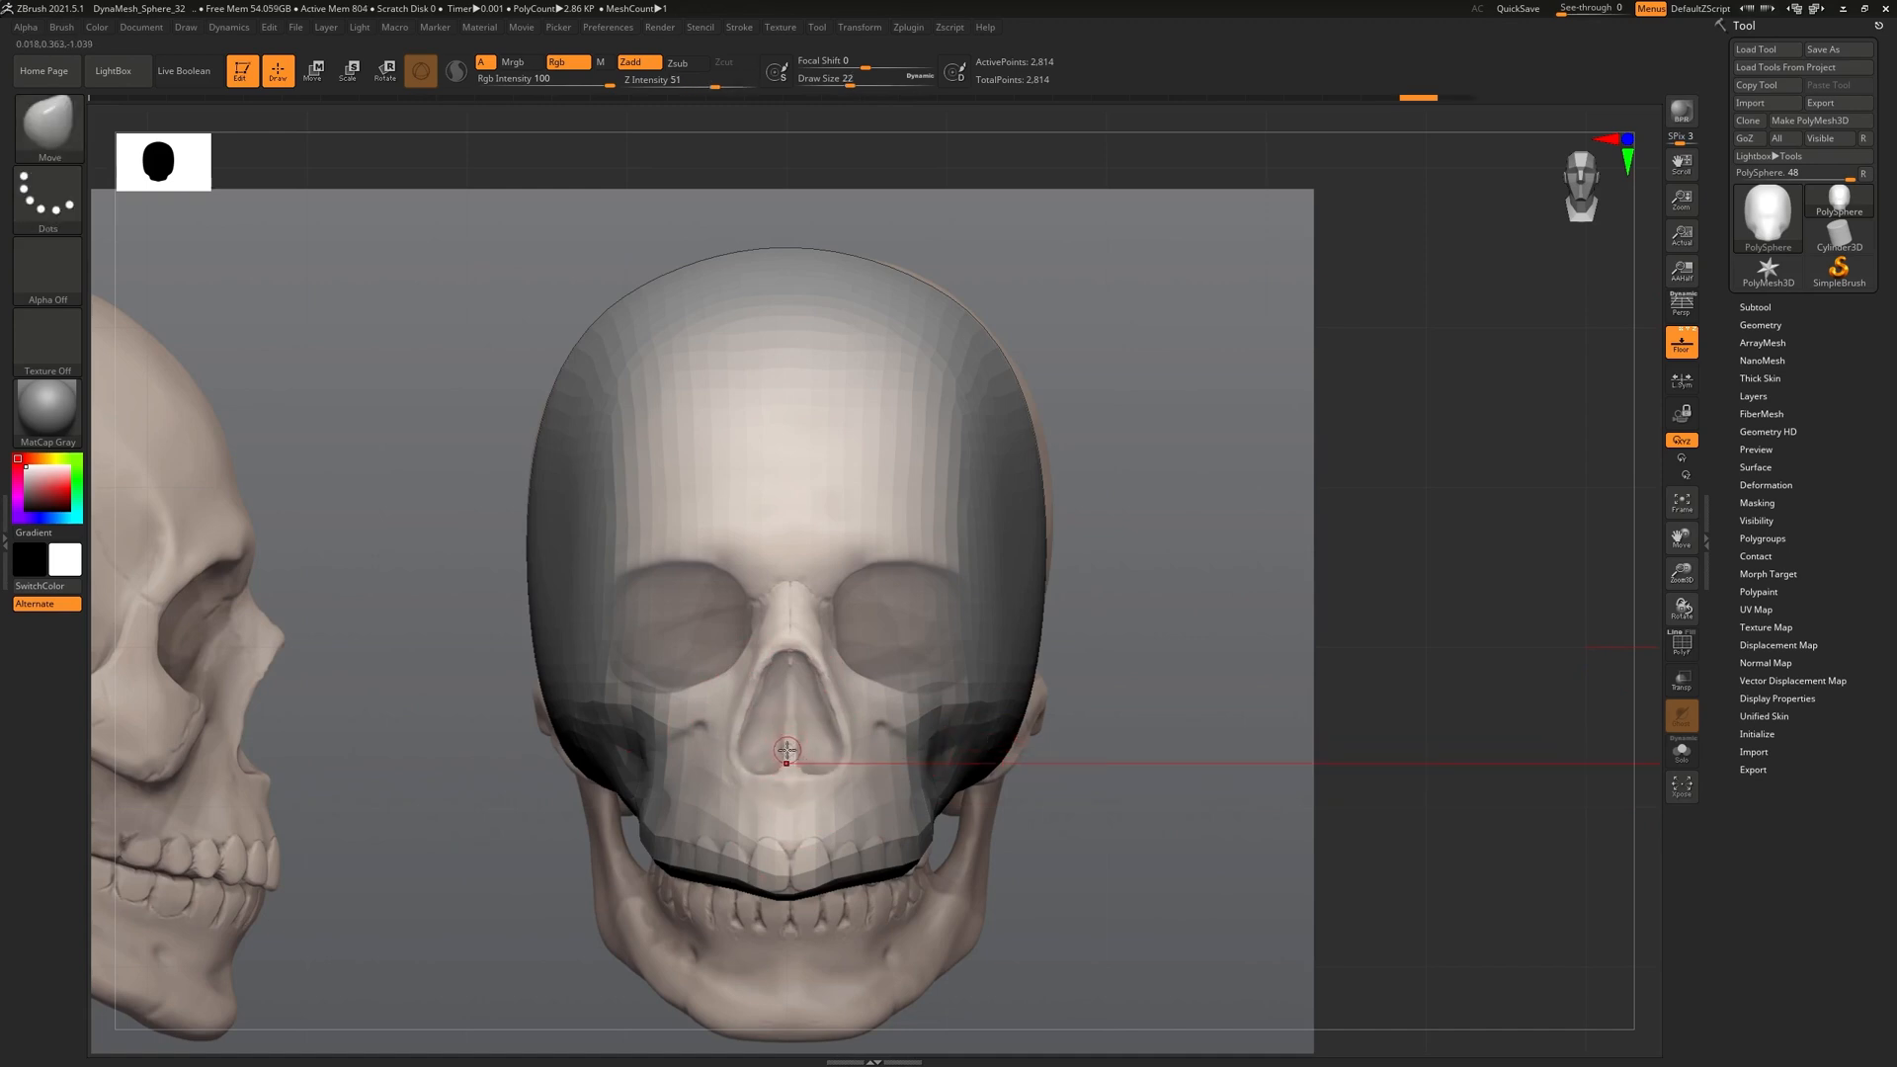
pyautogui.moveTo(1432, 710); pyautogui.dragTo(1426, 718)
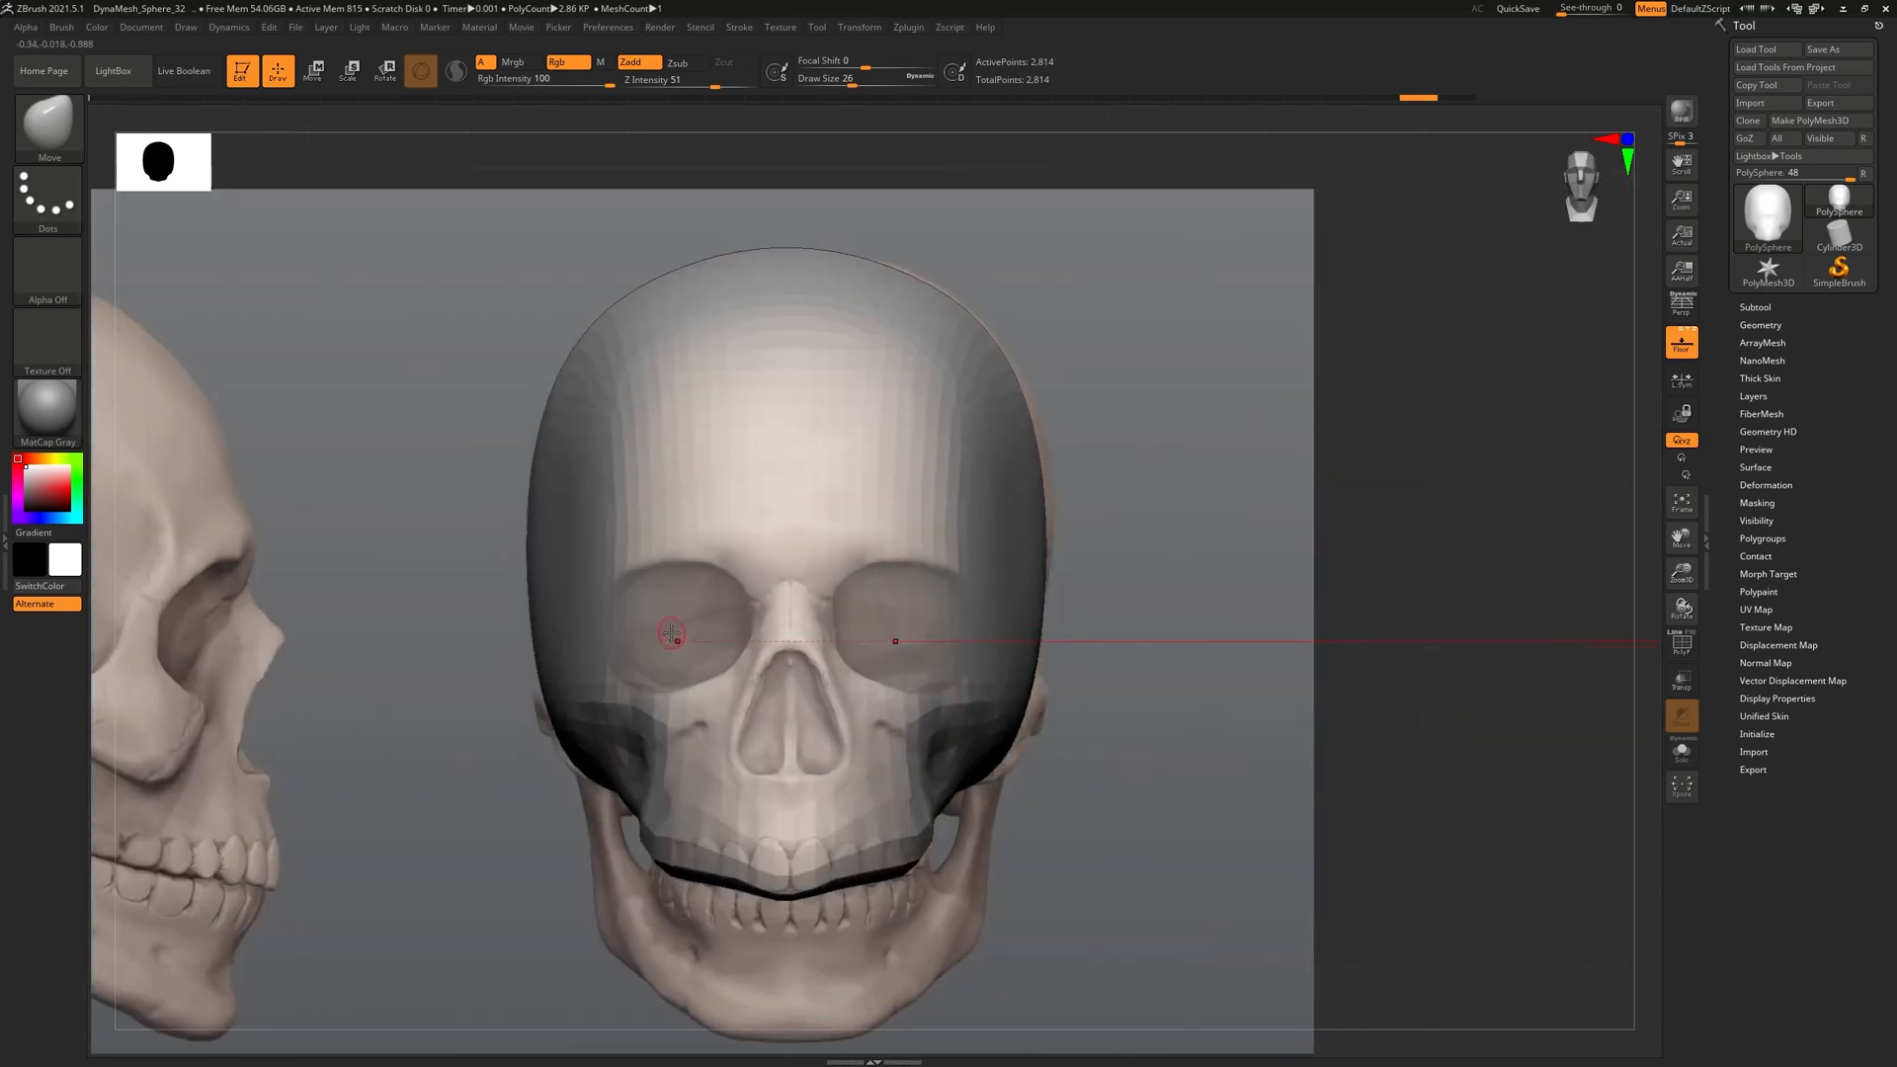
pyautogui.press(']')
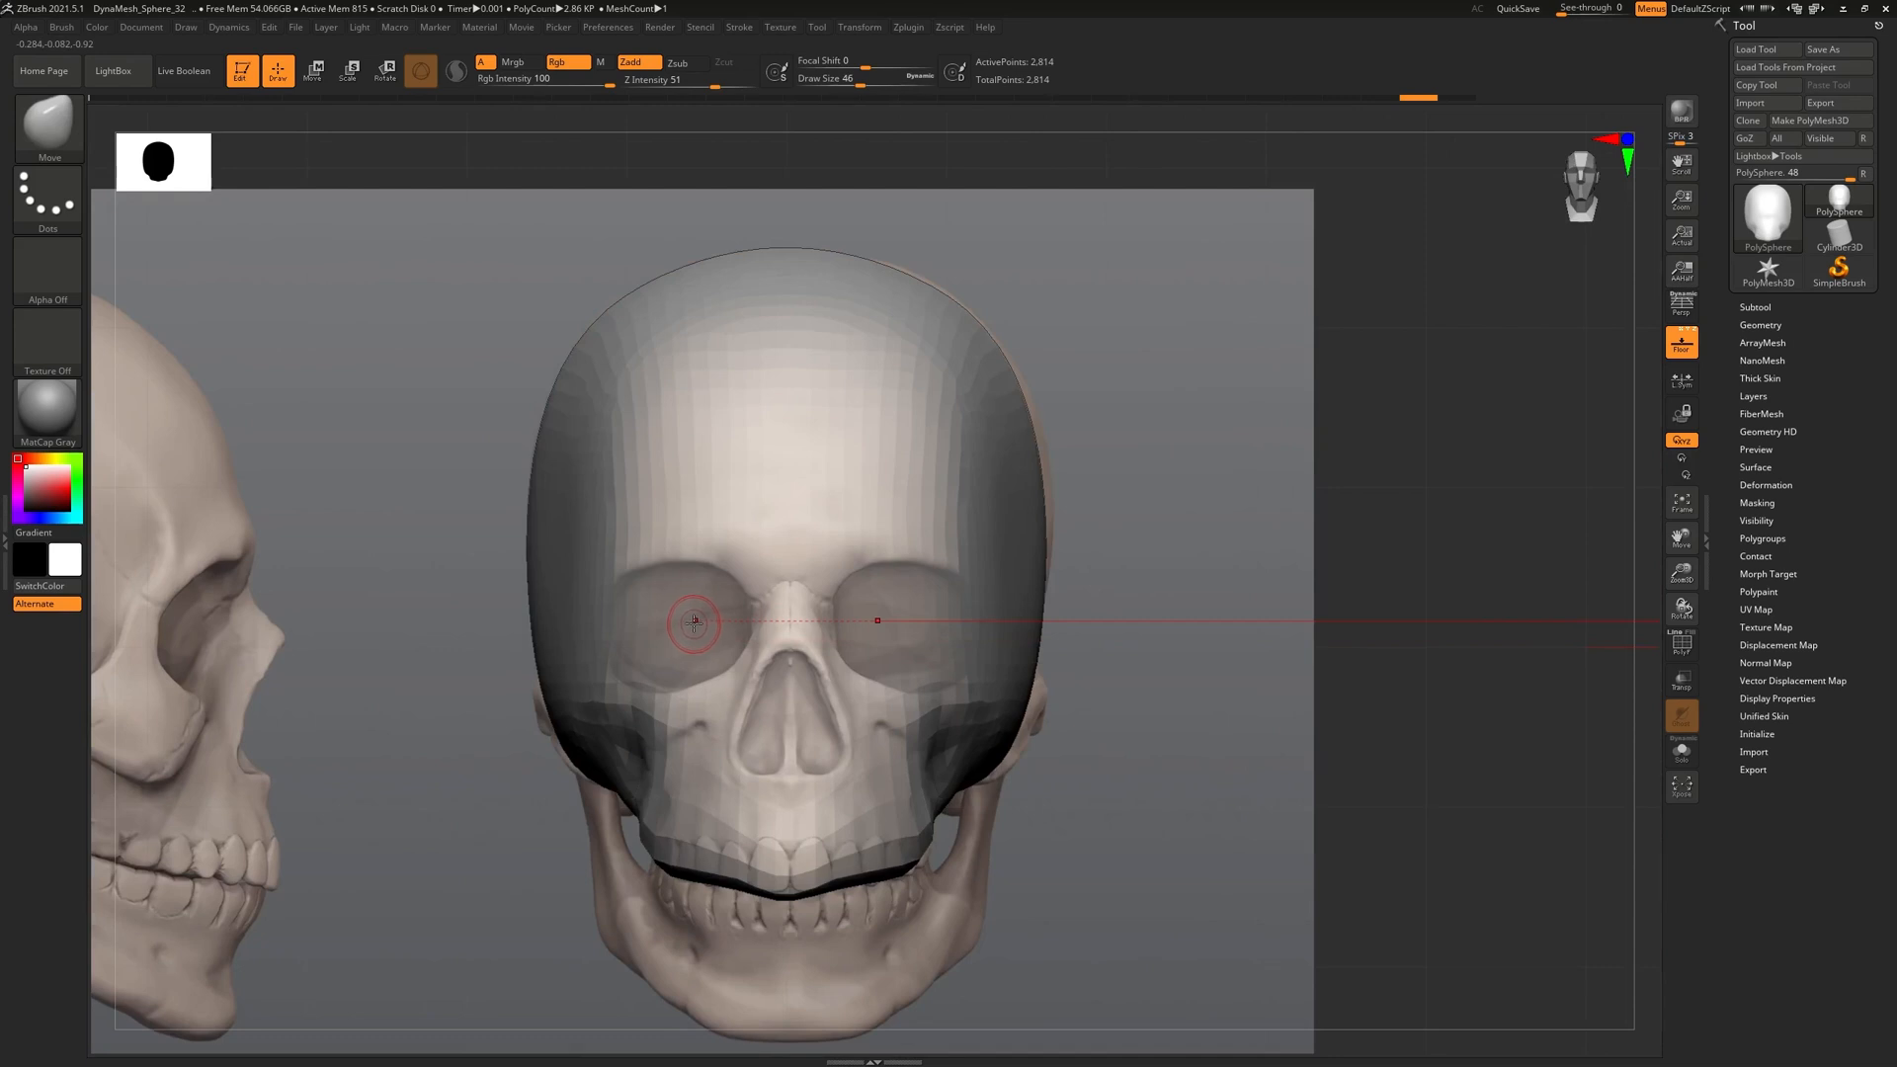
# Choose the ClayBuildup brush (B, C, B) and mask both eye sockets symmetrically
pyautogui.press('b')
pyautogui.press('c')
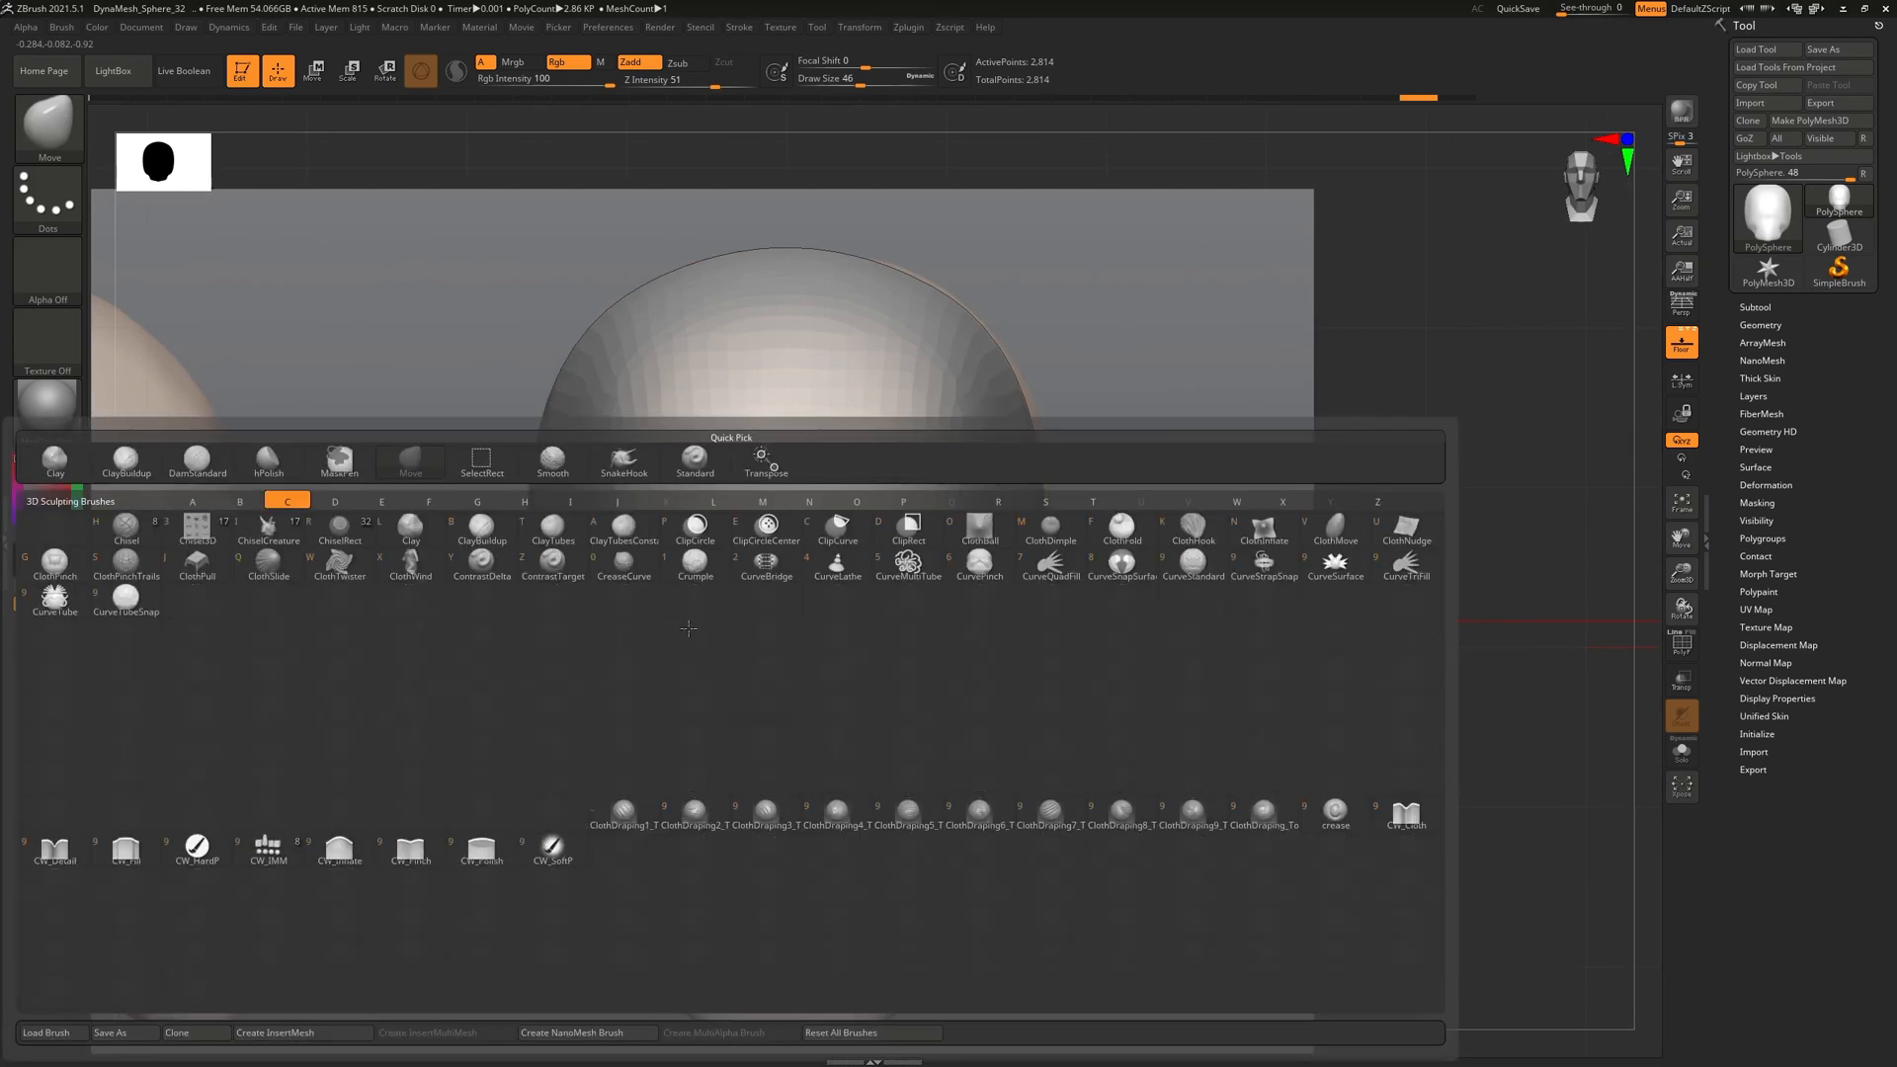
pyautogui.press('b')
pyautogui.moveTo(675, 637)
pyautogui.keyDown('ctrl'); pyautogui.mouseDown()
pyautogui.moveTo(698, 622)
pyautogui.moveTo(684, 603)
pyautogui.moveTo(721, 607)
pyautogui.moveTo(704, 585)
pyautogui.moveTo(733, 615)
pyautogui.moveTo(714, 643)
pyautogui.moveTo(662, 595)
pyautogui.moveTo(645, 613)
pyautogui.moveTo(659, 678)
pyautogui.moveTo(686, 658)
pyautogui.moveTo(691, 598)
pyautogui.moveTo(677, 622)
pyautogui.mouseUp(); pyautogui.keyUp('ctrl')
# Carve into the nasal cavity with a smaller brush, checking from three-quarter, side and front views
pyautogui.moveTo(1406, 715)
pyautogui.mouseDown()
pyautogui.moveTo(1482, 711)
pyautogui.moveTo(1289, 705)
pyautogui.moveTo(1294, 830)
pyautogui.mouseUp()
pyautogui.moveTo(915, 817)
pyautogui.keyDown('alt'); pyautogui.mouseDown()
pyautogui.moveTo(869, 780)
pyautogui.moveTo(873, 672)
pyautogui.mouseUp(); pyautogui.keyUp('alt')
pyautogui.hotkey('ctrl', 'z')
pyautogui.press('[')
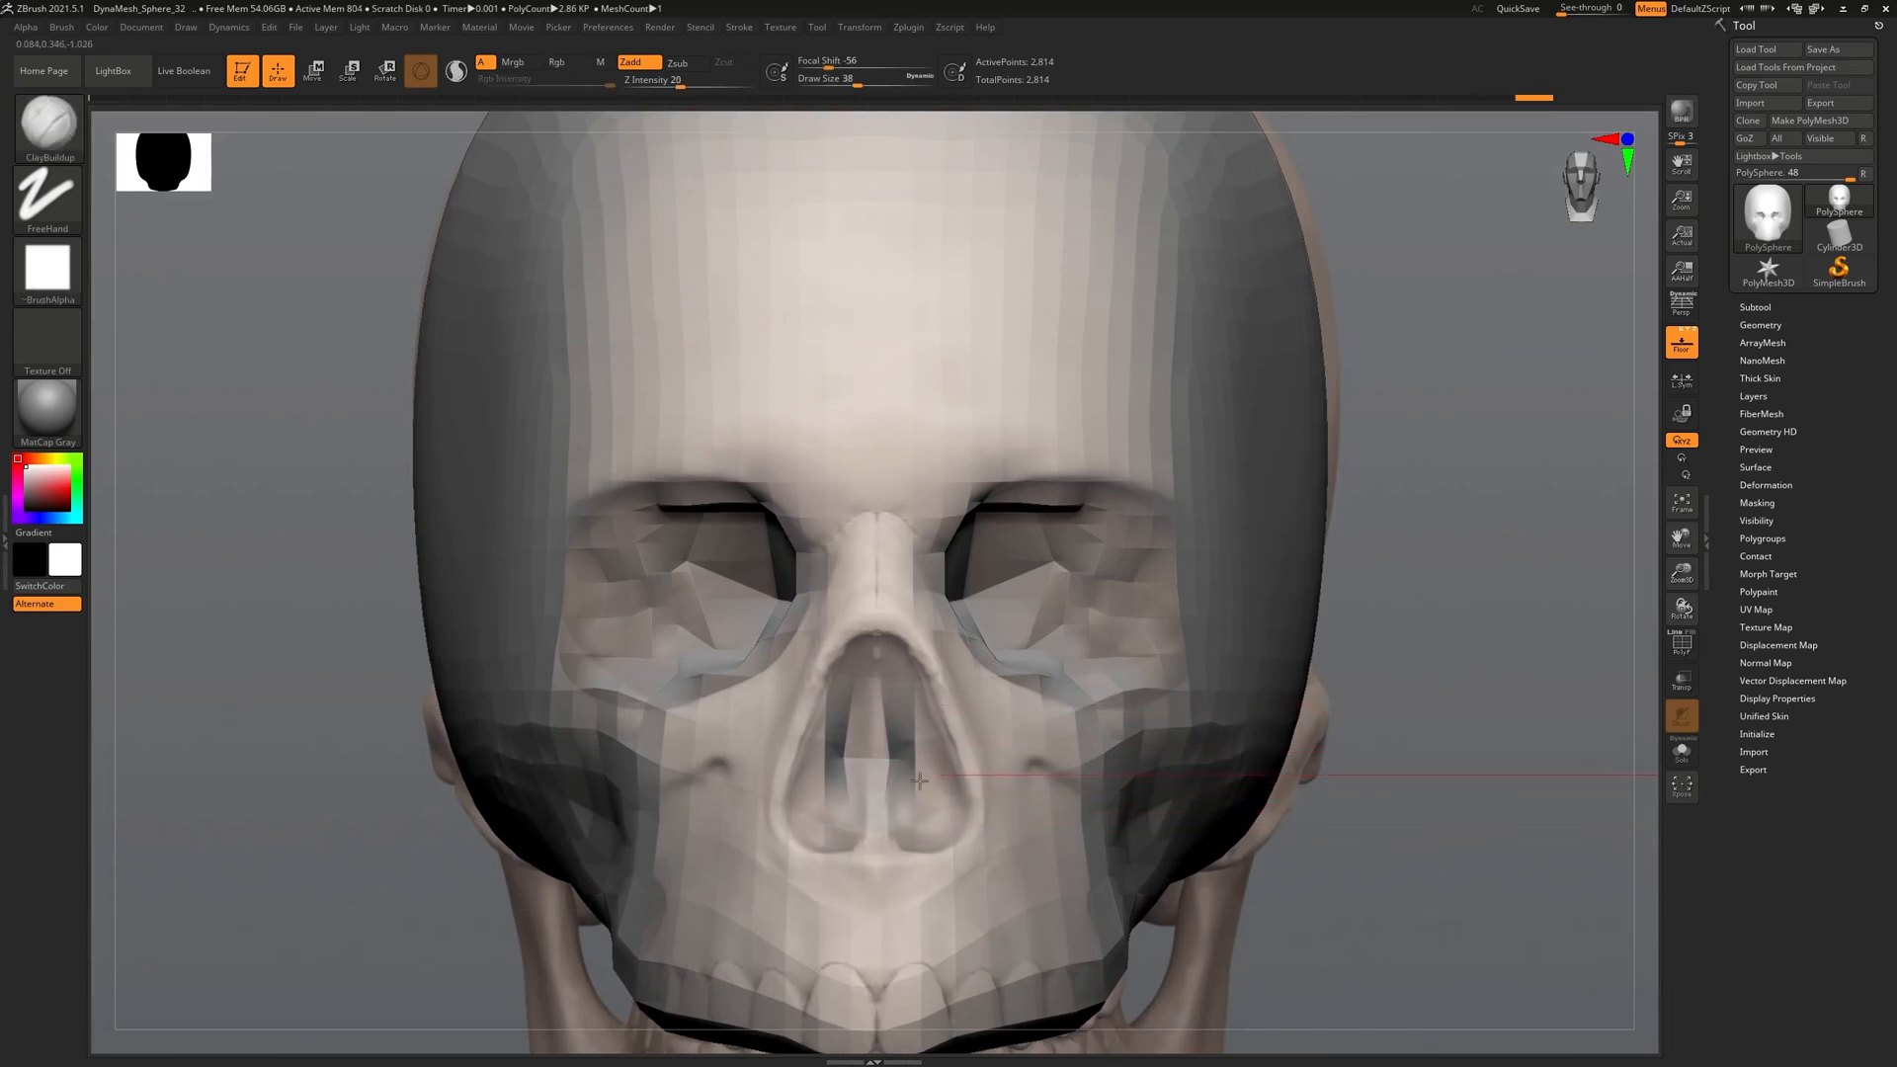
pyautogui.keyDown('ctrl'); pyautogui.moveTo(914, 776); pyautogui.dragTo(1338, 840, button='right'); pyautogui.keyUp('ctrl')
pyautogui.keyDown('alt'); pyautogui.moveTo(936, 941); pyautogui.dragTo(1074, 794, button='right'); pyautogui.keyUp('alt')
pyautogui.moveTo(1063, 853); pyautogui.dragTo(1131, 919, button='right')
pyautogui.keyDown('alt'); pyautogui.moveTo(1365, 764); pyautogui.dragTo(1198, 826, button='right'); pyautogui.keyUp('alt')
pyautogui.keyDown('ctrl'); pyautogui.moveTo(1402, 761); pyautogui.dragTo(1135, 822, button='right'); pyautogui.keyUp('ctrl')
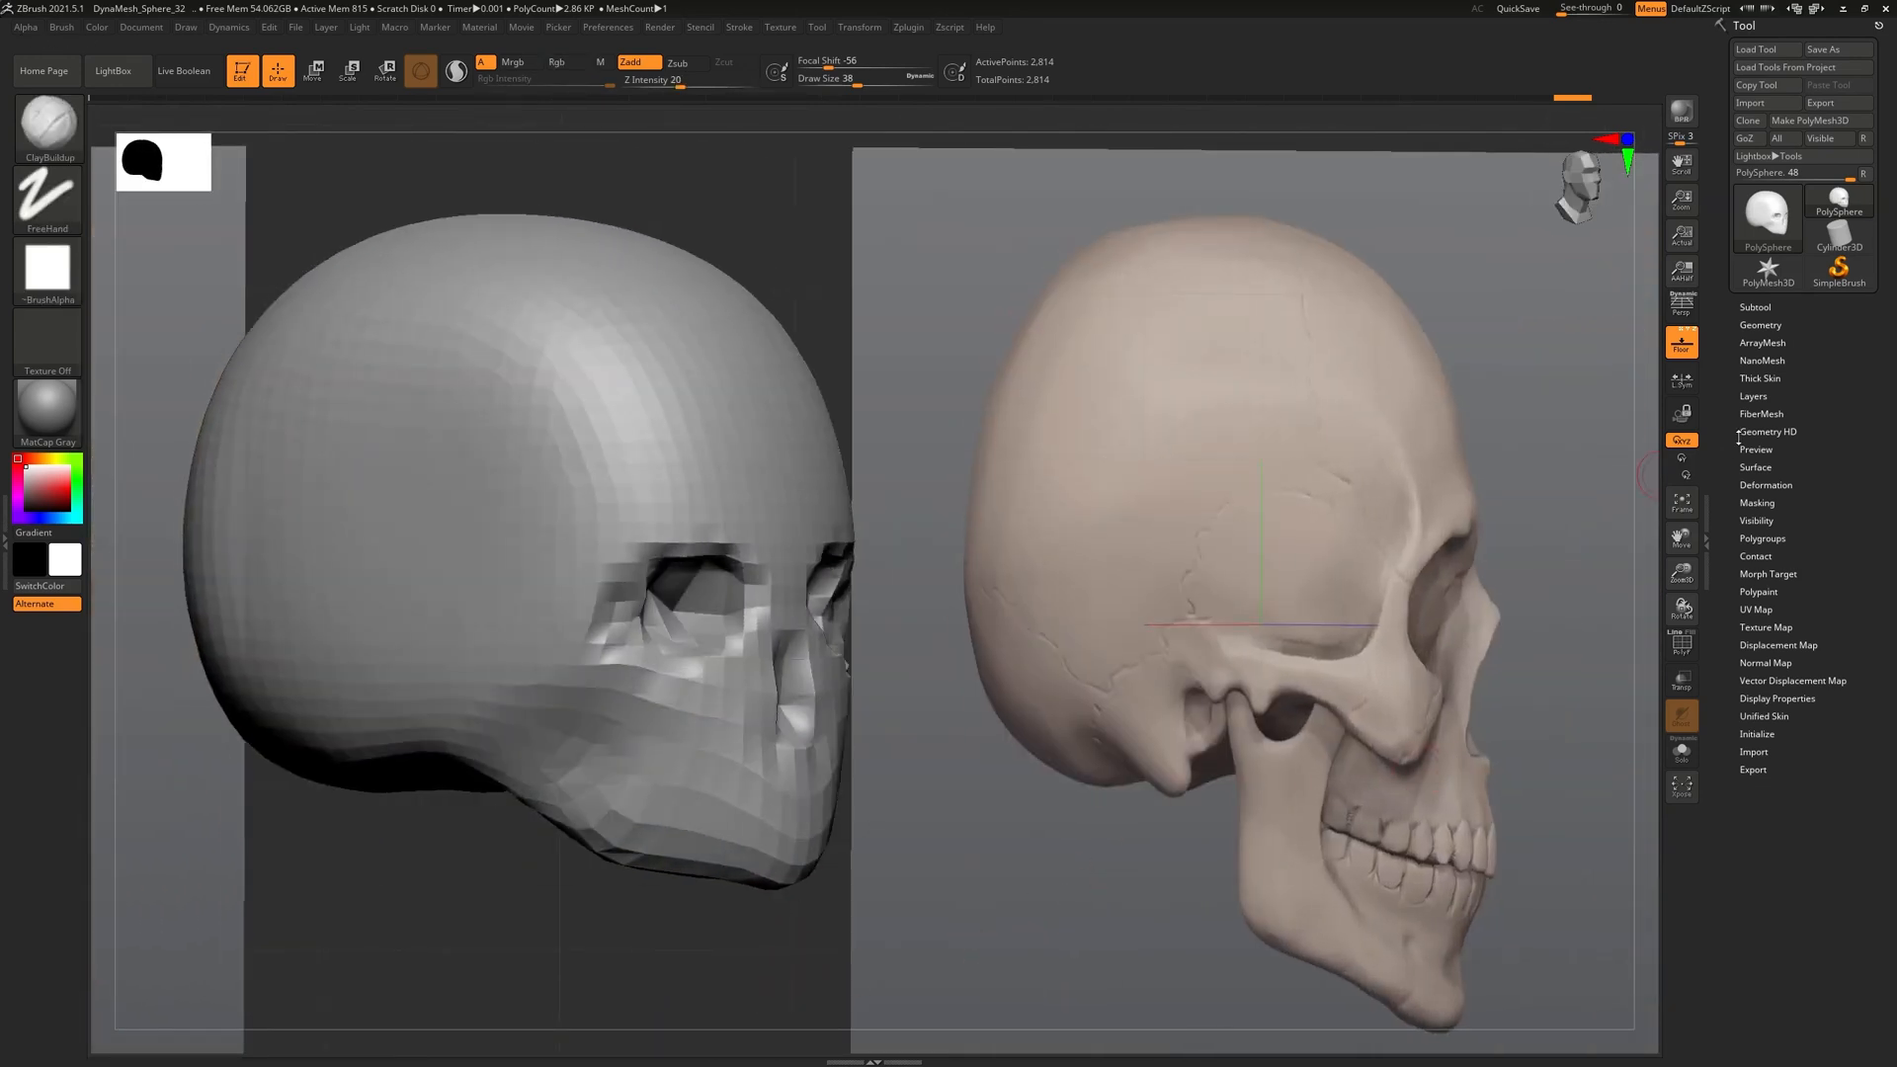
# Remesh the head with DynaMesh at resolution 64
pyautogui.click(1761, 326)
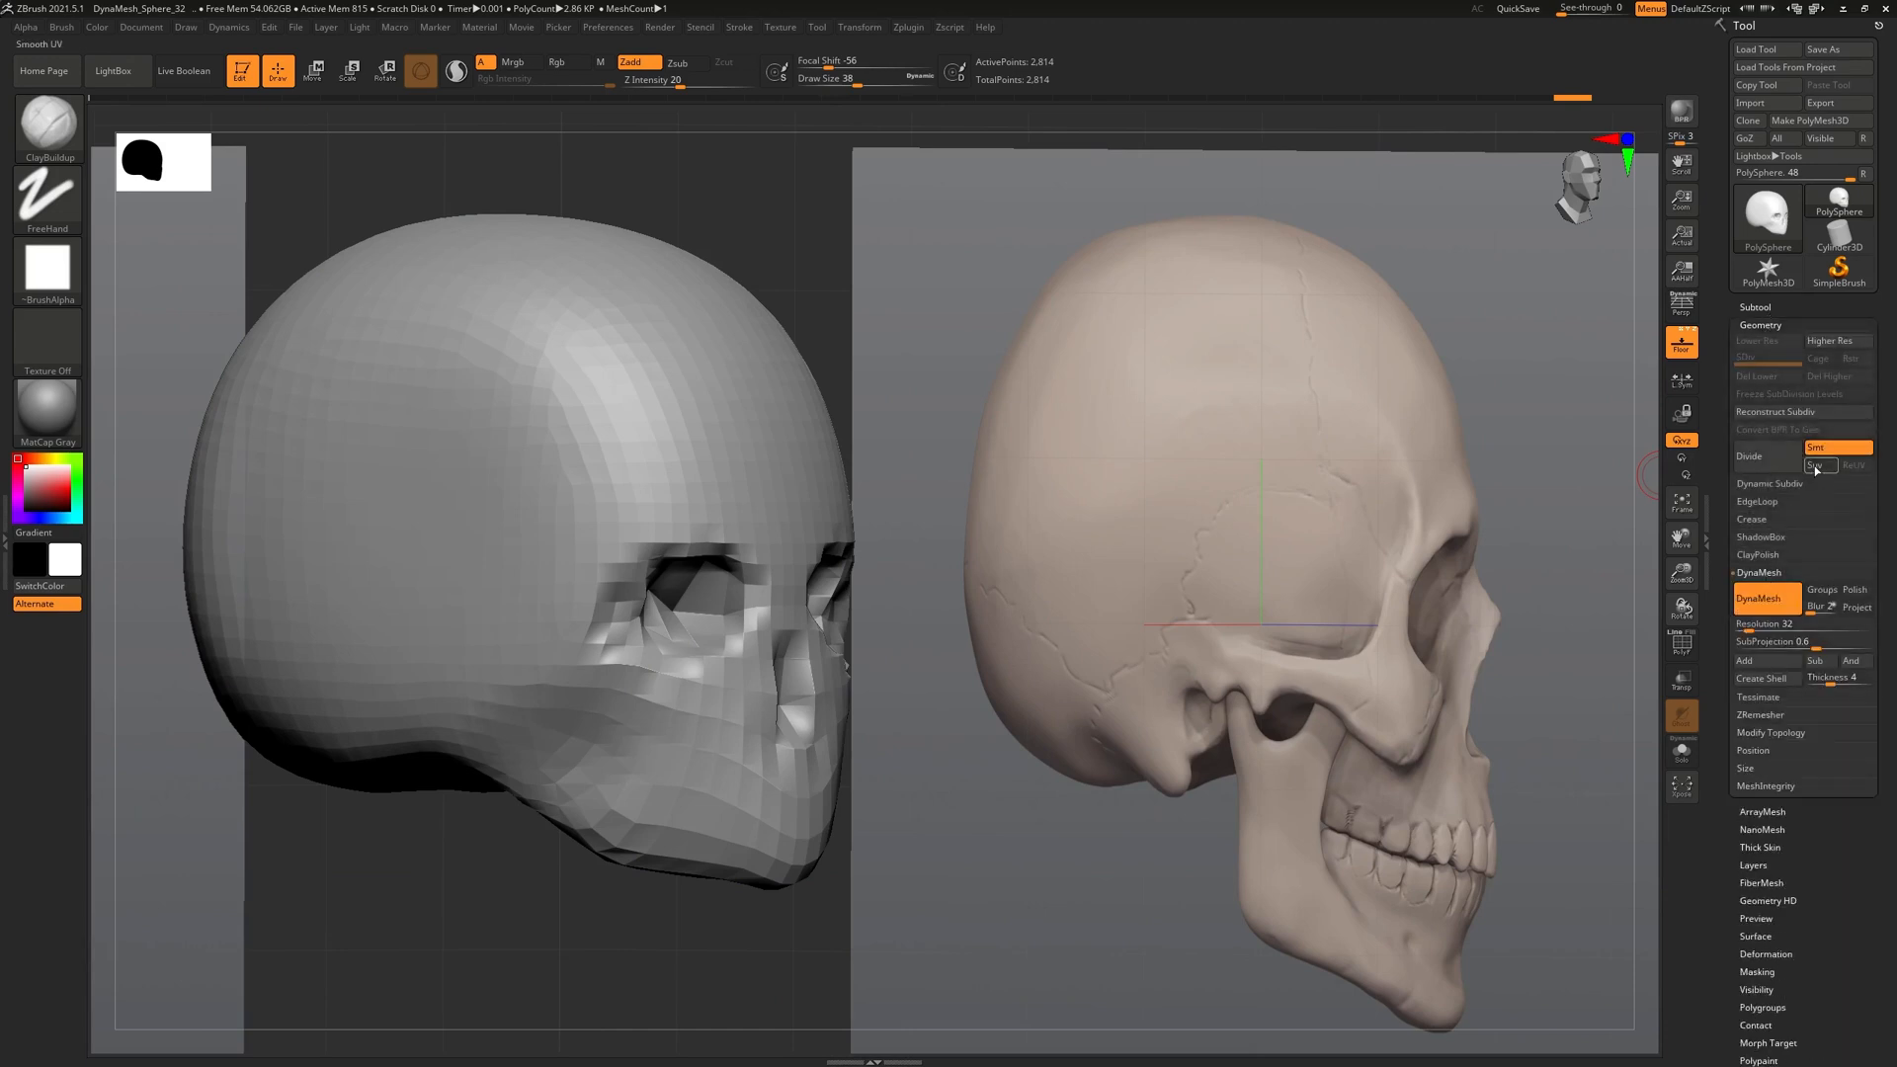
pyautogui.click(1746, 625)
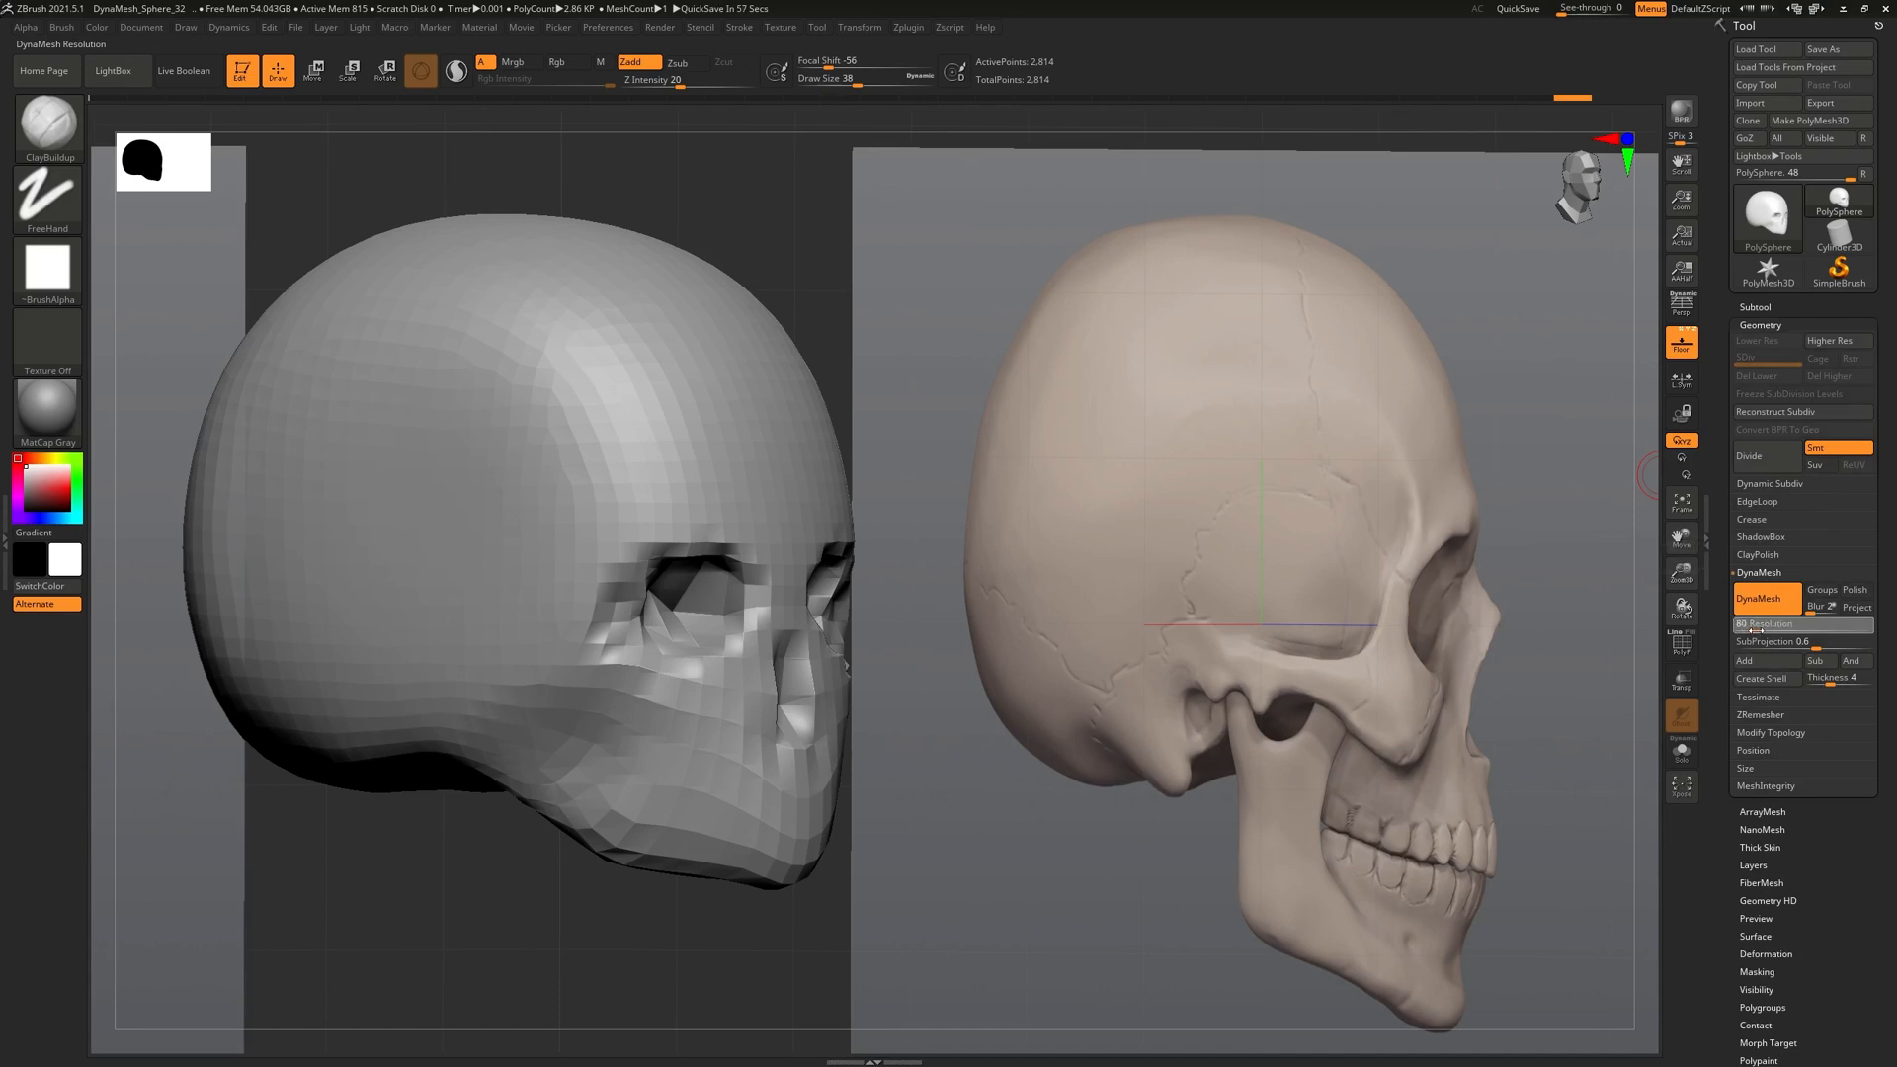
pyautogui.write('64')
pyautogui.press('Return')
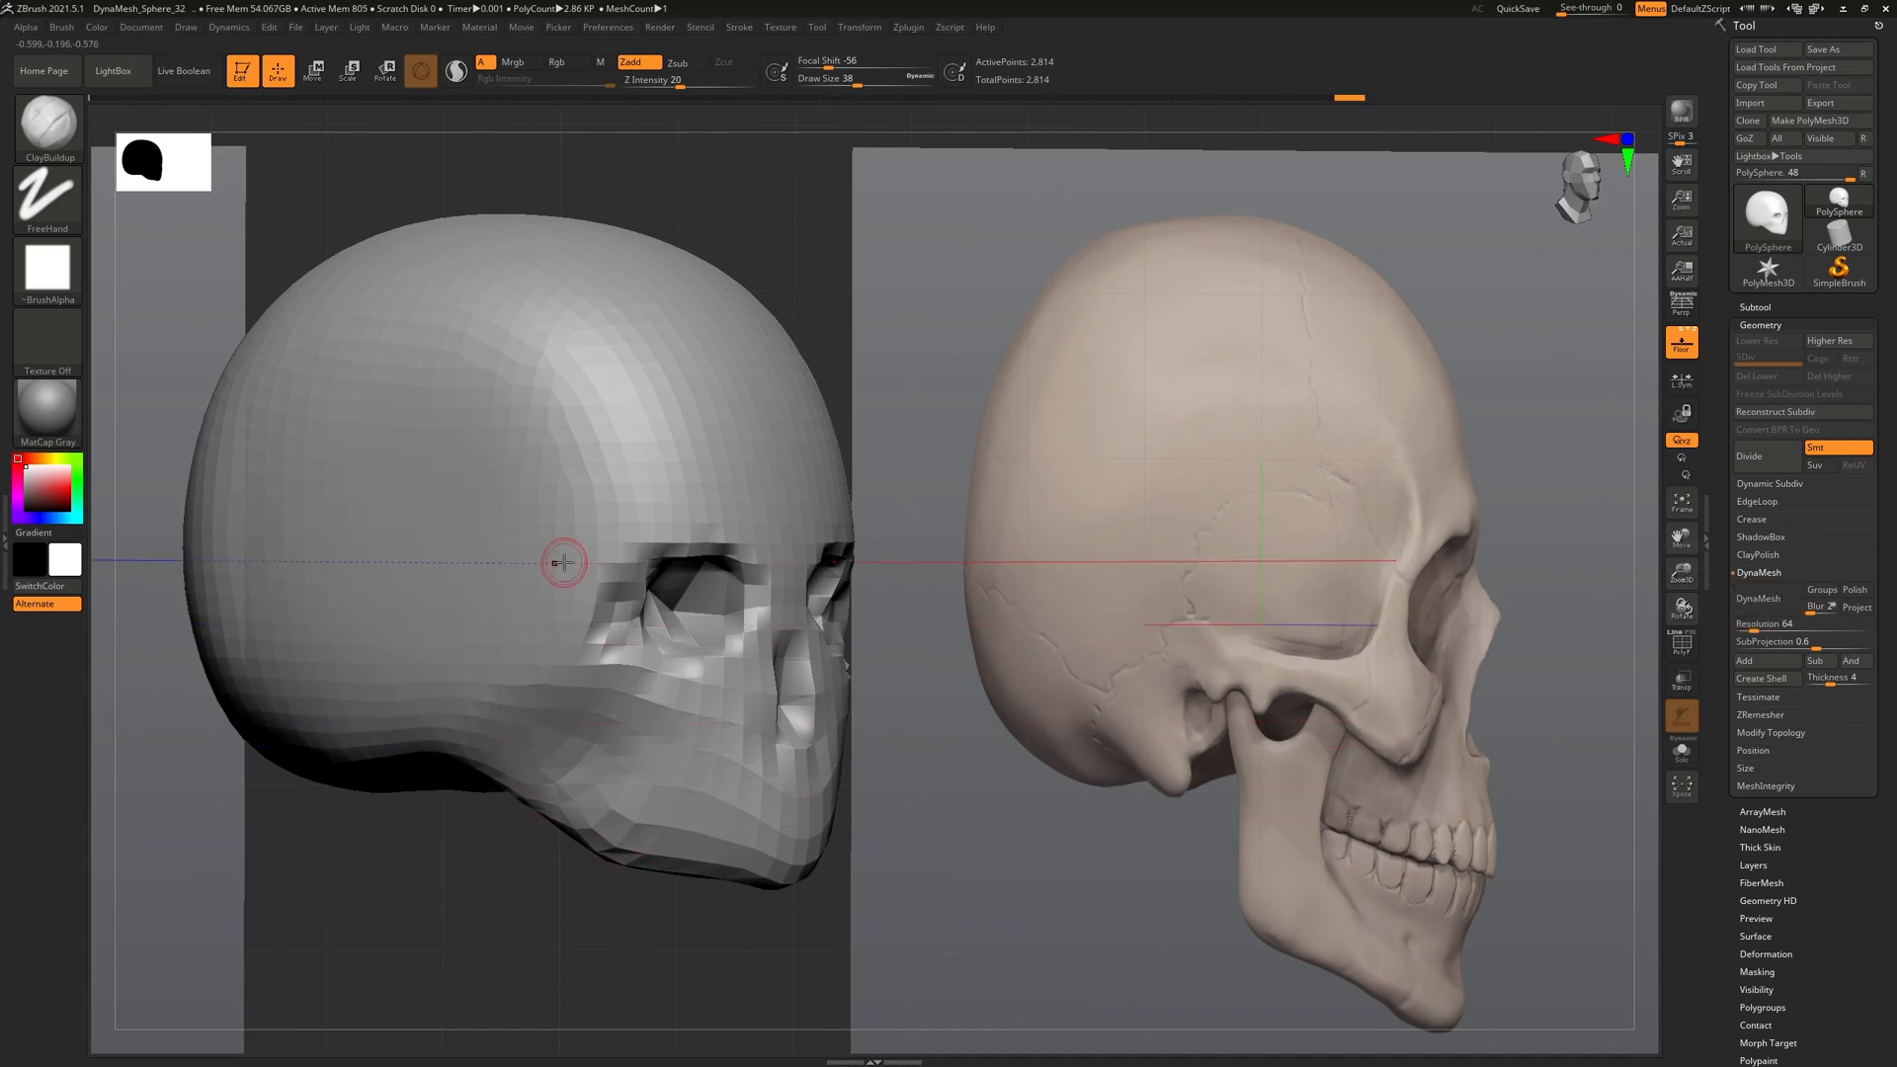
pyautogui.click(1769, 603)
# Deepen the upper rims of both eye sockets from the front view
pyautogui.keyDown('alt'); pyautogui.moveTo(613, 889); pyautogui.dragTo(550, 908); pyautogui.keyUp('alt')
pyautogui.keyDown('alt'); pyautogui.moveTo(1169, 710); pyautogui.dragTo(1248, 698); pyautogui.keyUp('alt')
pyautogui.moveTo(863, 567)
pyautogui.keyDown('alt'); pyautogui.mouseDown()
pyautogui.moveTo(934, 518)
pyautogui.moveTo(991, 539)
pyautogui.moveTo(965, 590)
pyautogui.moveTo(861, 604)
pyautogui.moveTo(889, 534)
pyautogui.moveTo(978, 563)
pyautogui.moveTo(928, 593)
pyautogui.moveTo(938, 539)
pyautogui.moveTo(940, 567)
pyautogui.moveTo(916, 526)
pyautogui.moveTo(970, 559)
pyautogui.moveTo(940, 567)
pyautogui.mouseUp(); pyautogui.keyUp('alt')
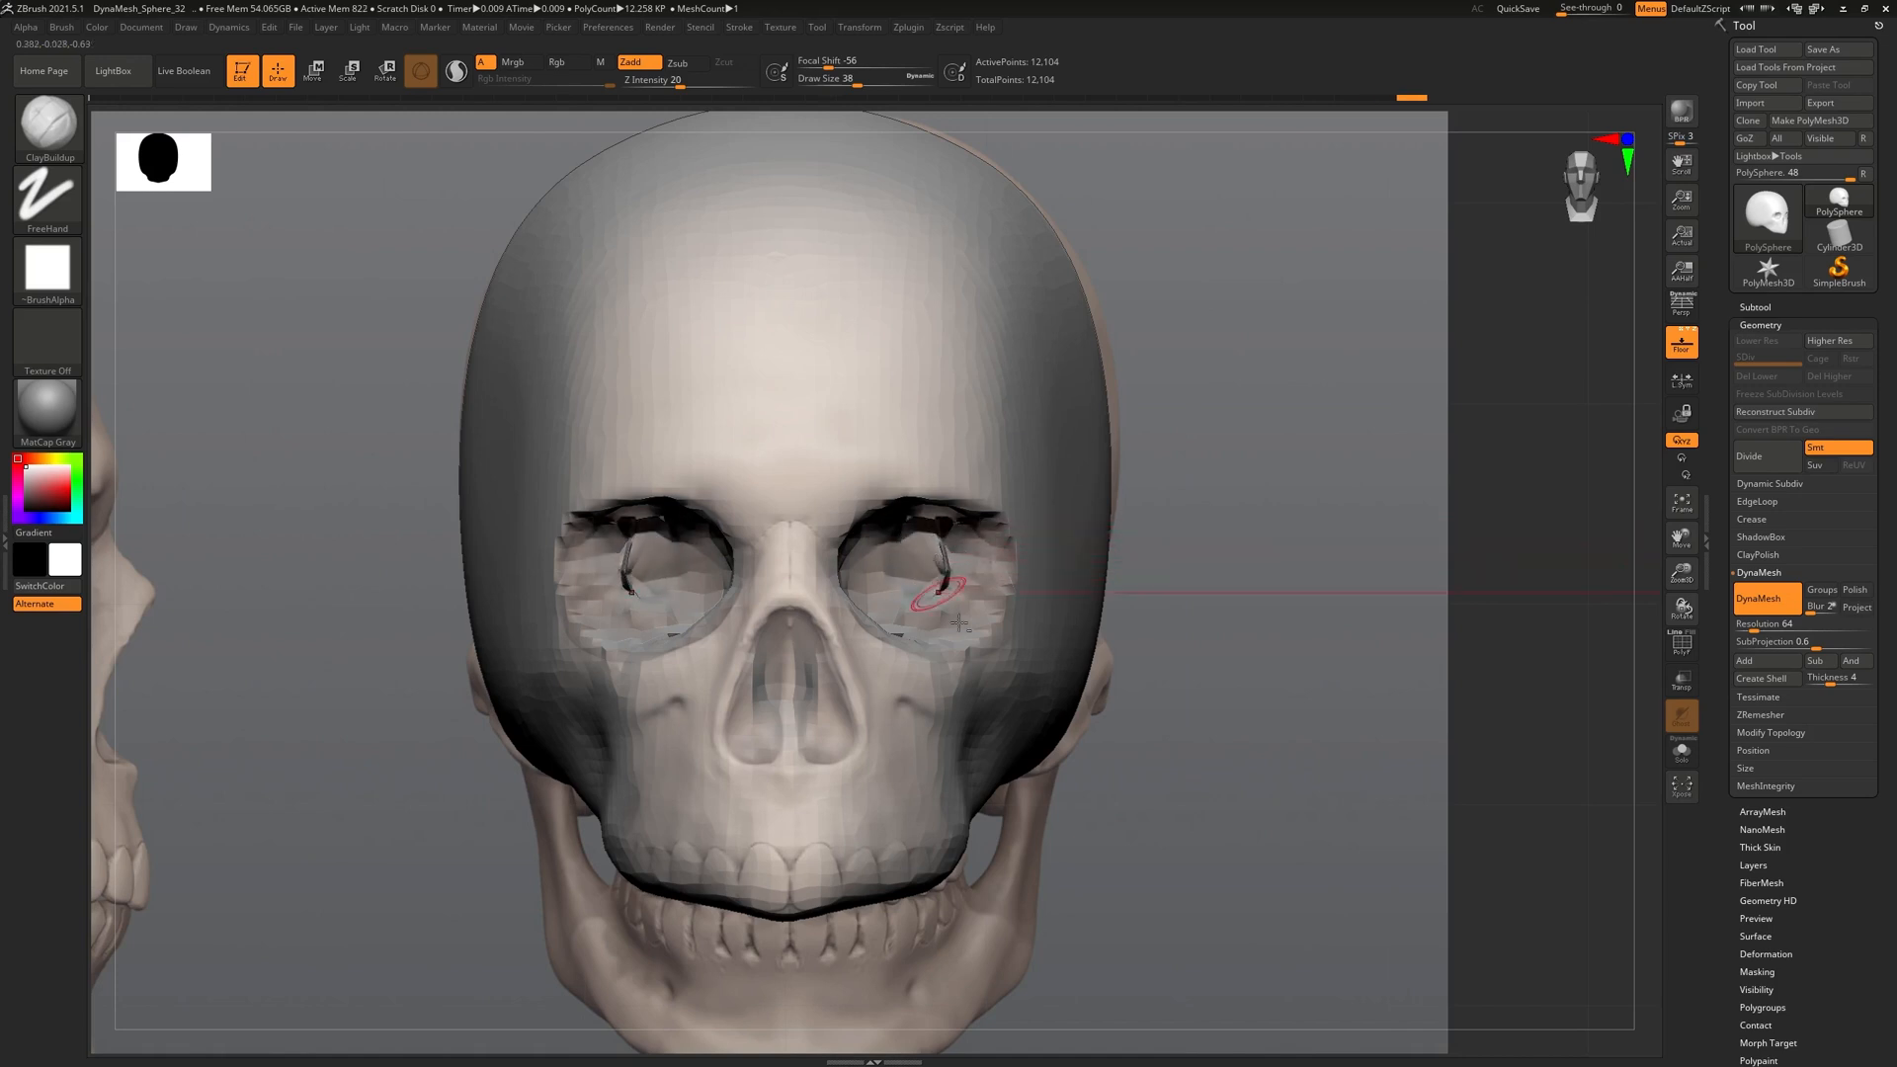
# Open the eye sockets and nose cavity, undoing the grooves carved at the temples
pyautogui.moveTo(758, 720)
pyautogui.keyDown('alt'); pyautogui.mouseDown()
pyautogui.moveTo(753, 738)
pyautogui.moveTo(820, 731)
pyautogui.moveTo(751, 741)
pyautogui.moveTo(790, 692)
pyautogui.moveTo(761, 678)
pyautogui.moveTo(792, 639)
pyautogui.moveTo(820, 698)
pyautogui.moveTo(812, 649)
pyautogui.mouseUp(); pyautogui.keyUp('alt')
pyautogui.hotkey('ctrl', 'z')
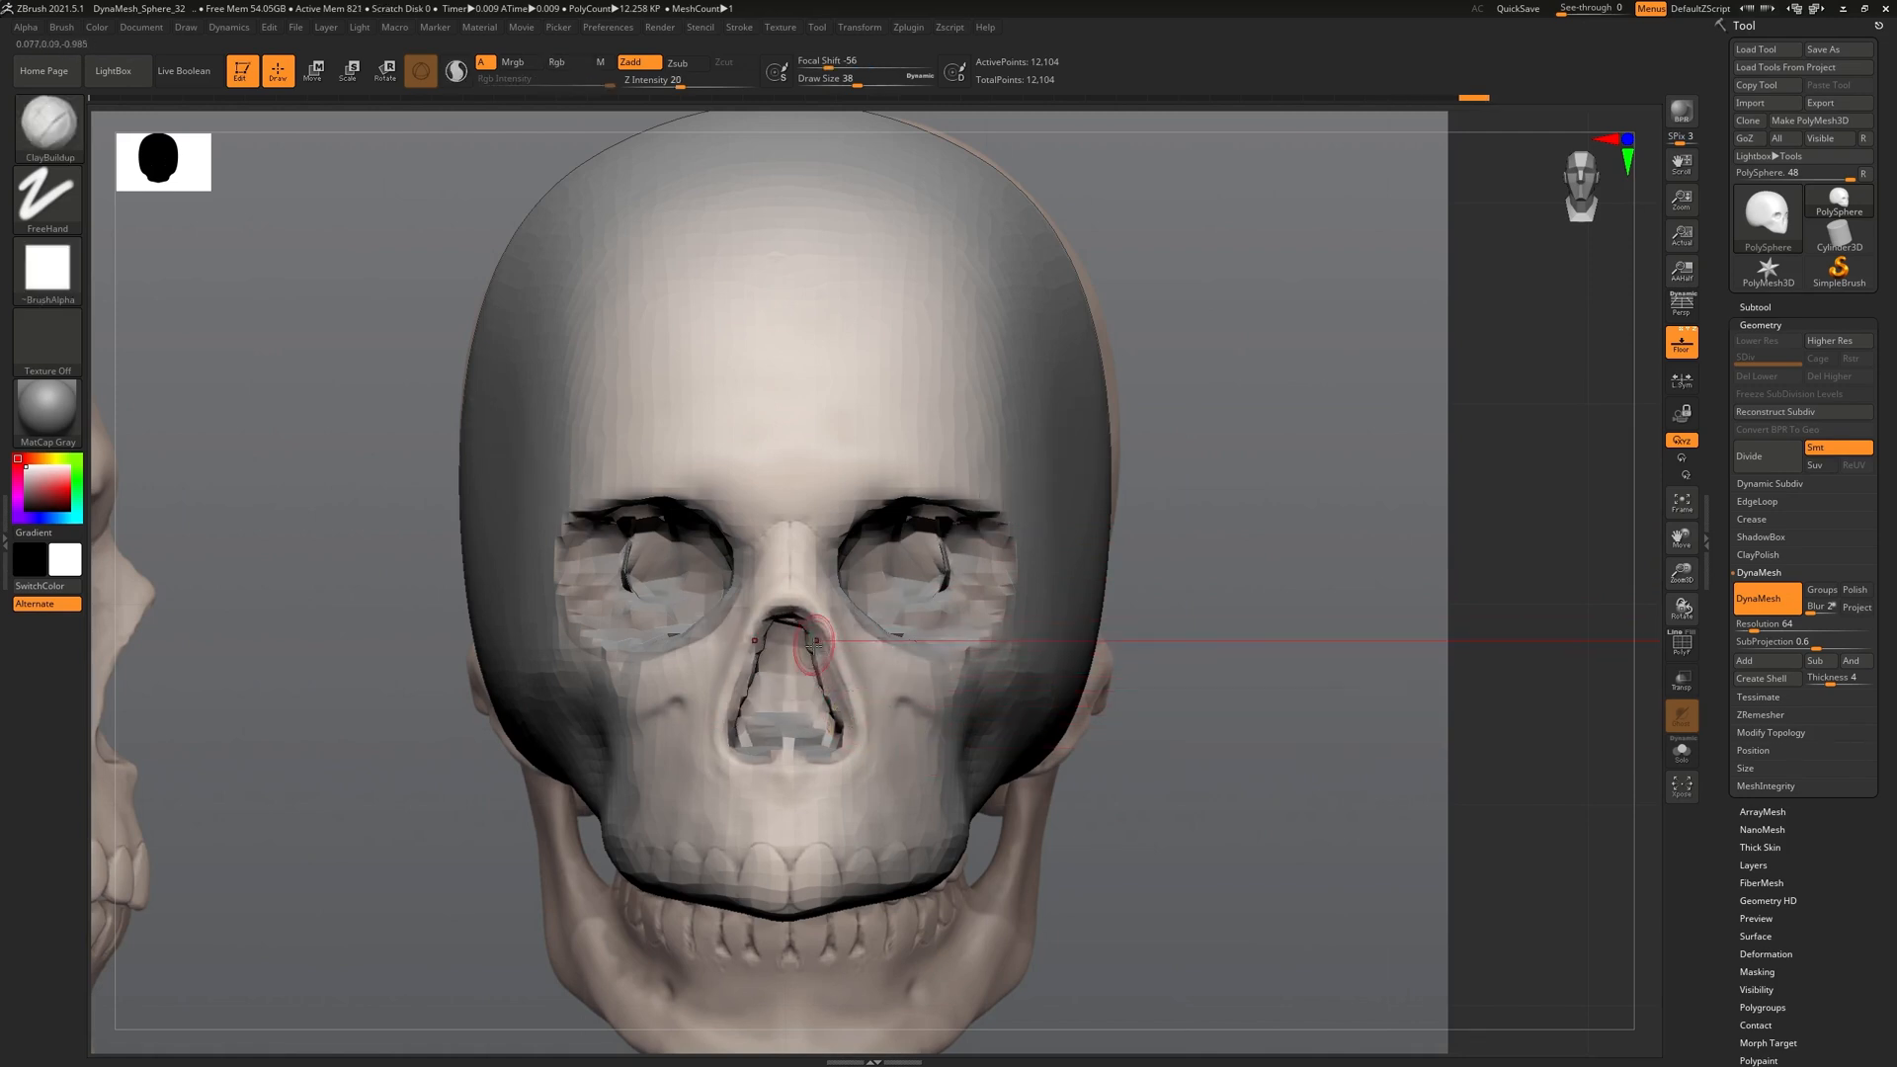
pyautogui.moveTo(1195, 736); pyautogui.dragTo(1511, 765)
pyautogui.moveTo(1462, 859)
pyautogui.keyDown('alt'); pyautogui.mouseDown()
pyautogui.moveTo(1304, 791)
pyautogui.moveTo(1055, 848)
pyautogui.moveTo(1109, 847)
pyautogui.mouseUp(); pyautogui.keyUp('alt')
pyautogui.keyDown('alt'); pyautogui.moveTo(1106, 633); pyautogui.dragTo(949, 642); pyautogui.keyUp('alt')
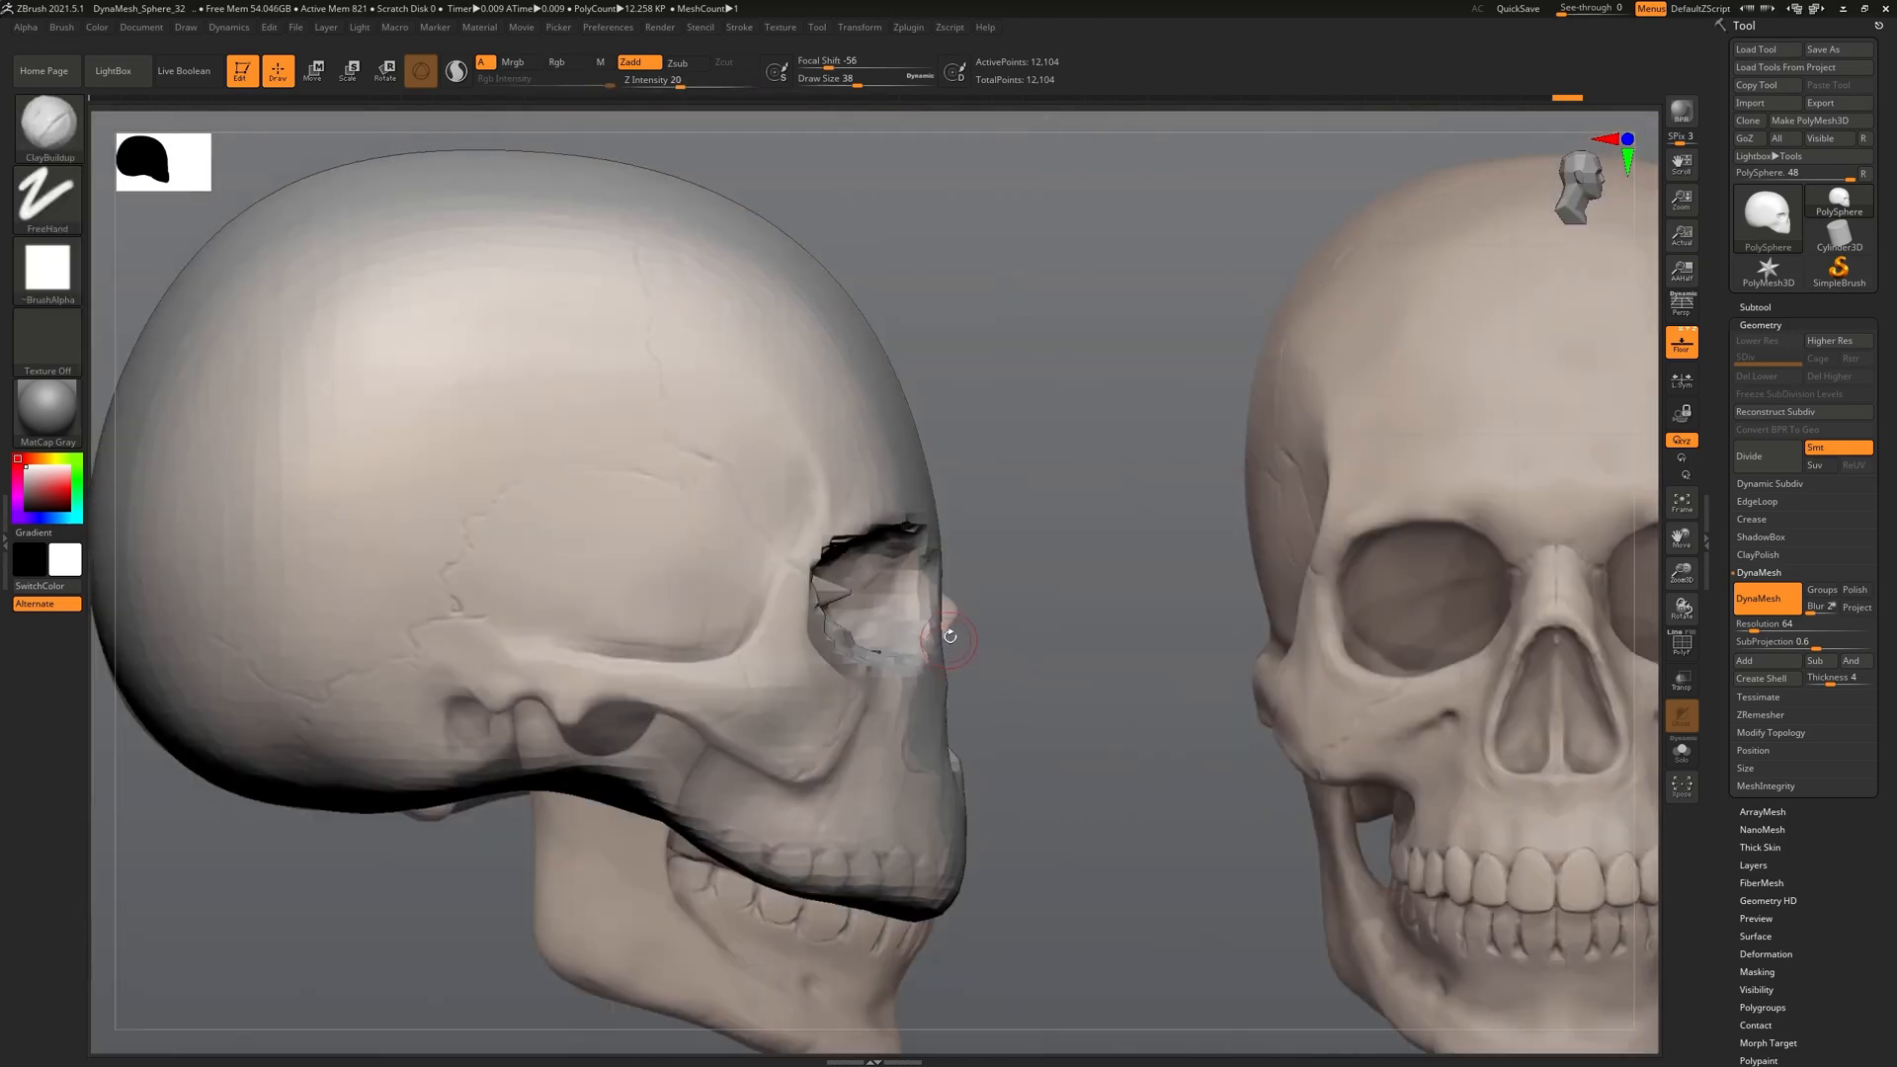
pyautogui.keyDown('alt'); pyautogui.moveTo(1080, 623); pyautogui.dragTo(1032, 647); pyautogui.keyUp('alt')
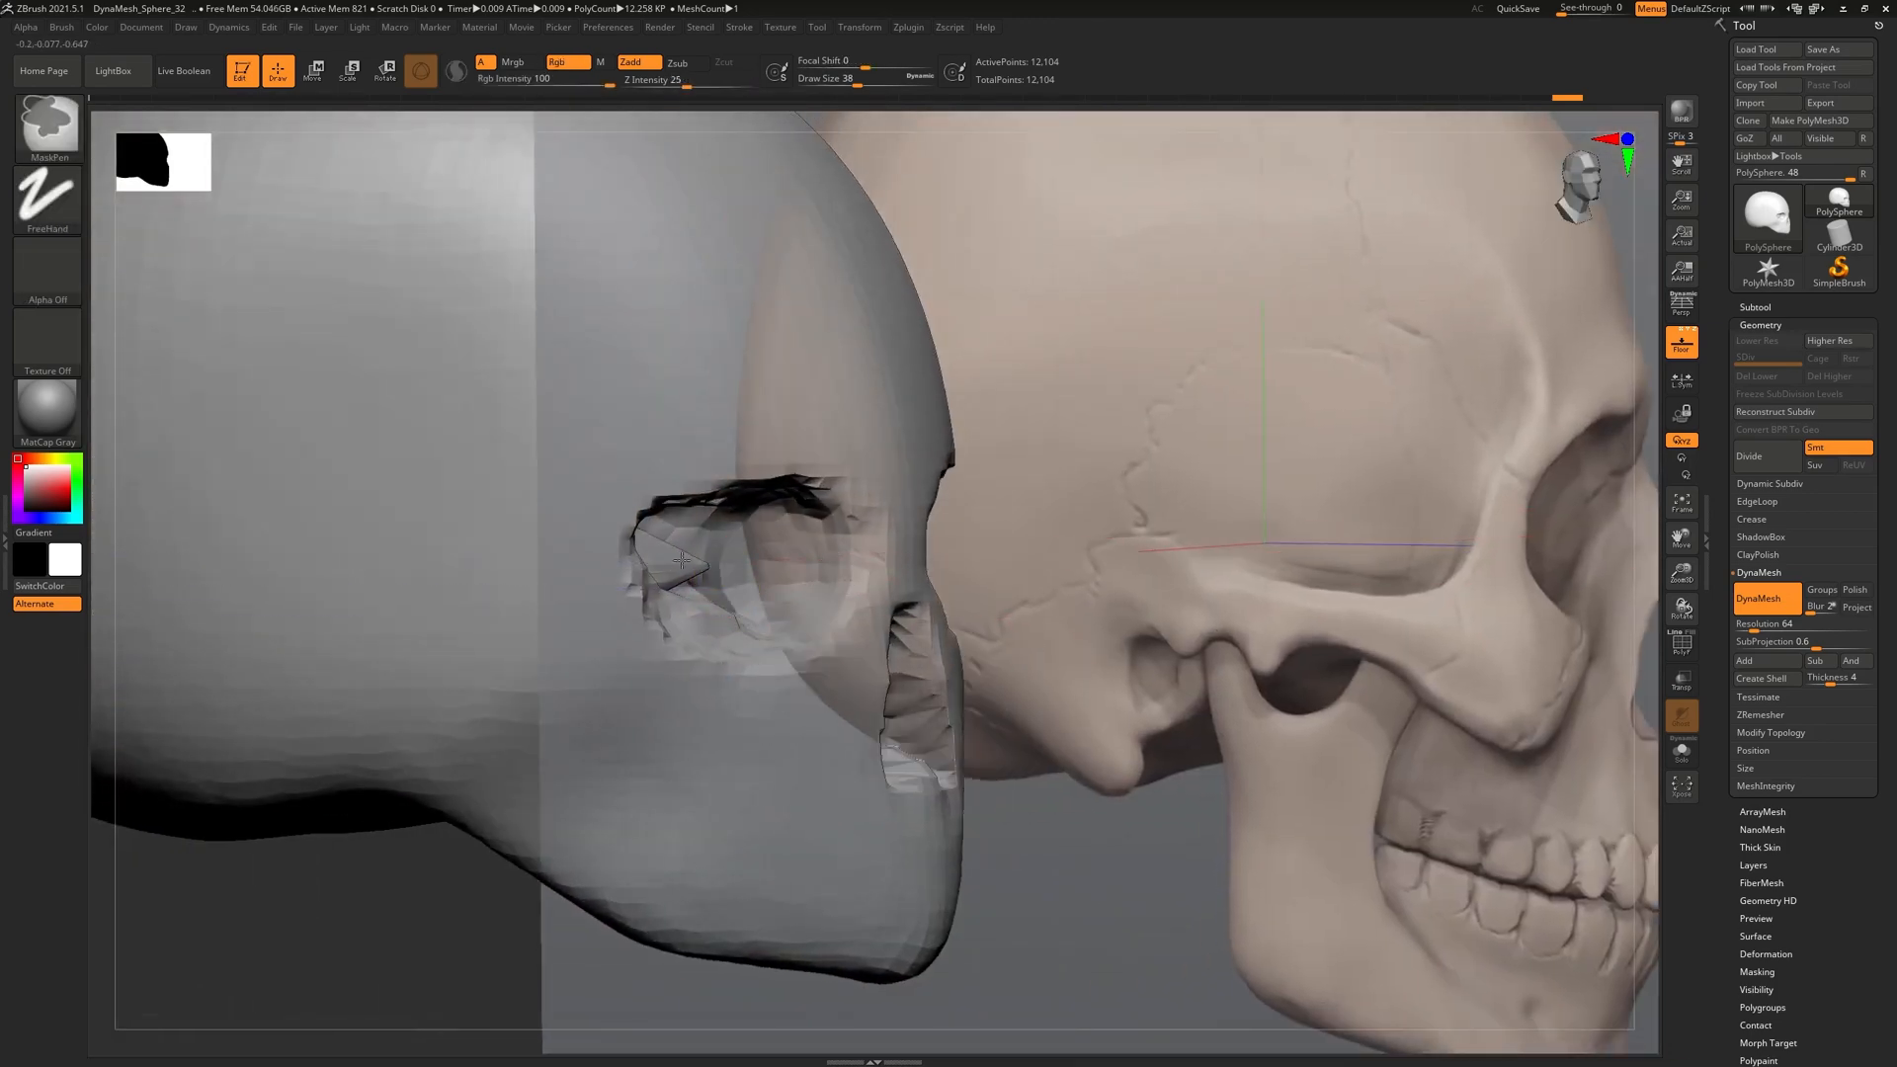
pyautogui.keyDown('alt'); pyautogui.moveTo(338, 958); pyautogui.dragTo(333, 953); pyautogui.keyUp('alt')
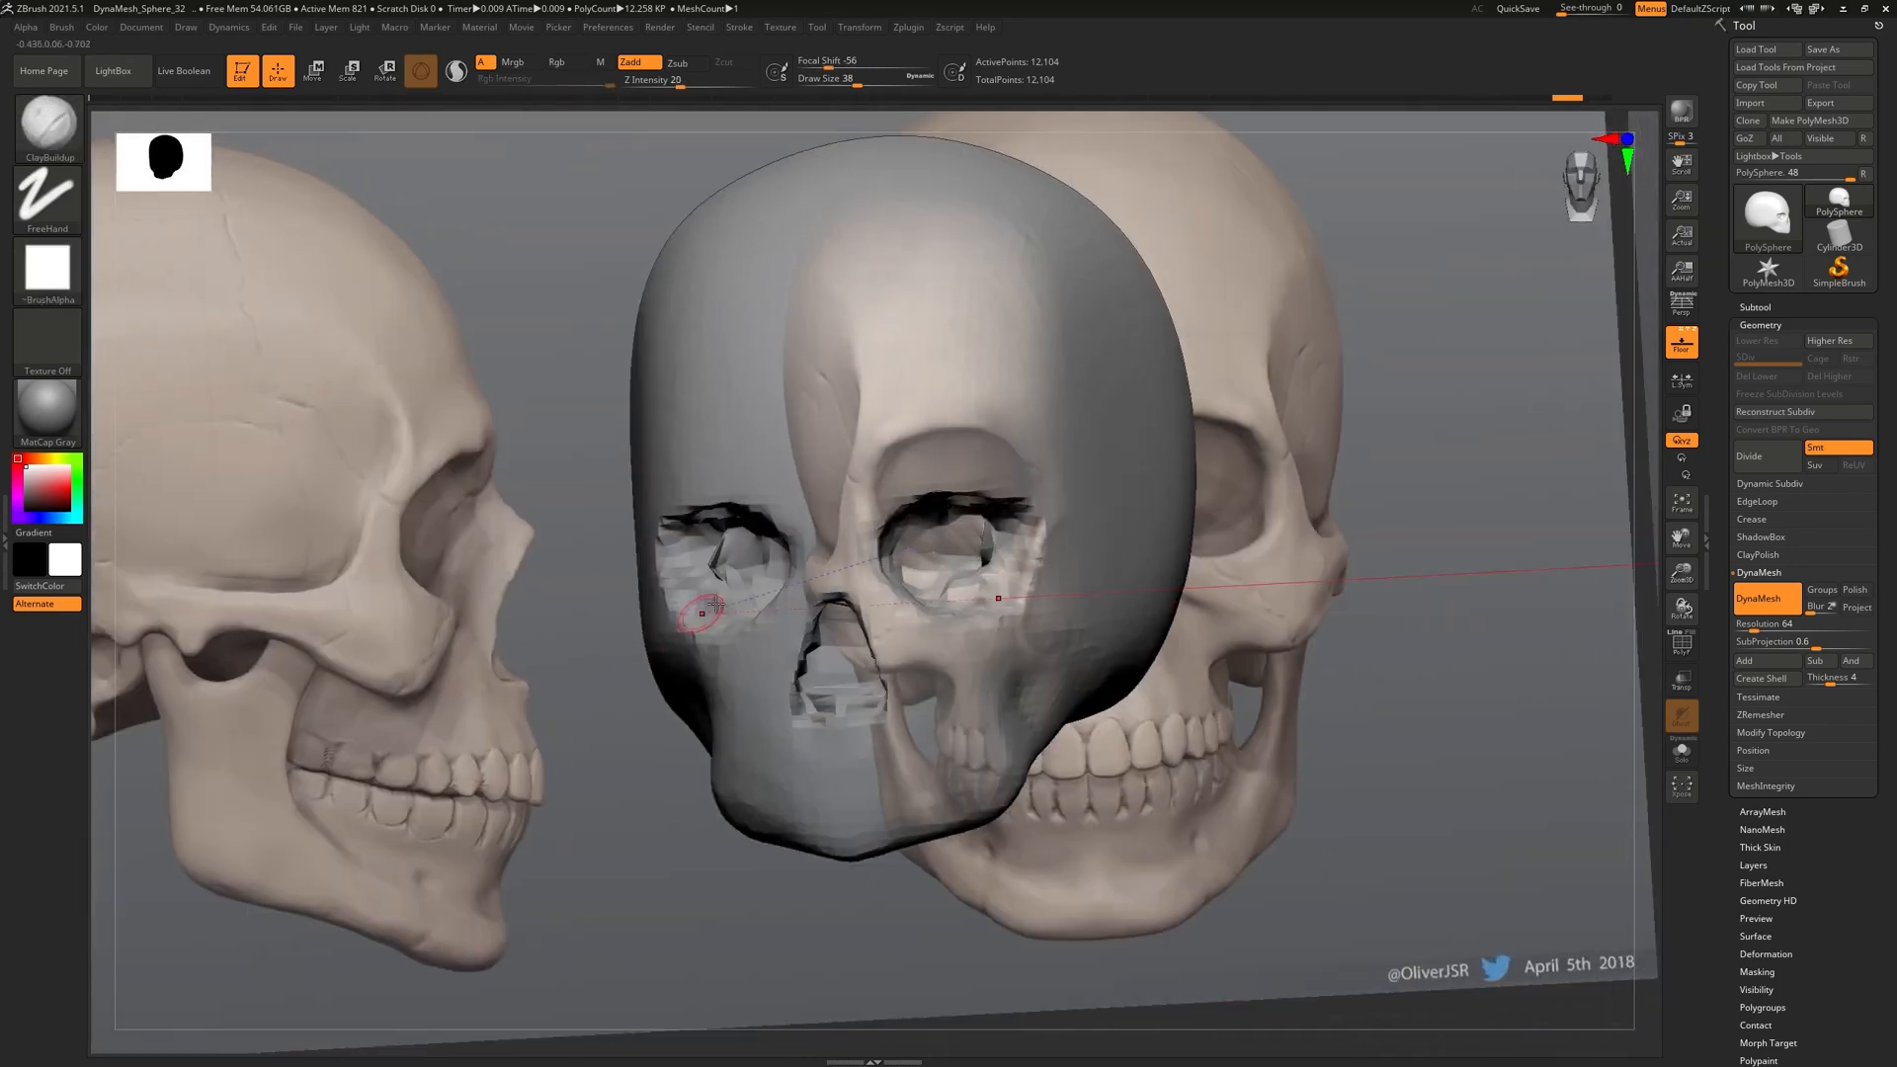
# Smooth both eye sockets and the cheek-to-jaw area from the side
pyautogui.moveTo(696, 543)
pyautogui.keyDown('shift'); pyautogui.mouseDown()
pyautogui.moveTo(741, 573)
pyautogui.moveTo(723, 560)
pyautogui.mouseUp(); pyautogui.keyUp('shift')
pyautogui.moveTo(523, 921); pyautogui.dragTo(903, 864)
pyautogui.keyDown('alt'); pyautogui.moveTo(1029, 709); pyautogui.dragTo(1027, 747); pyautogui.keyUp('alt')
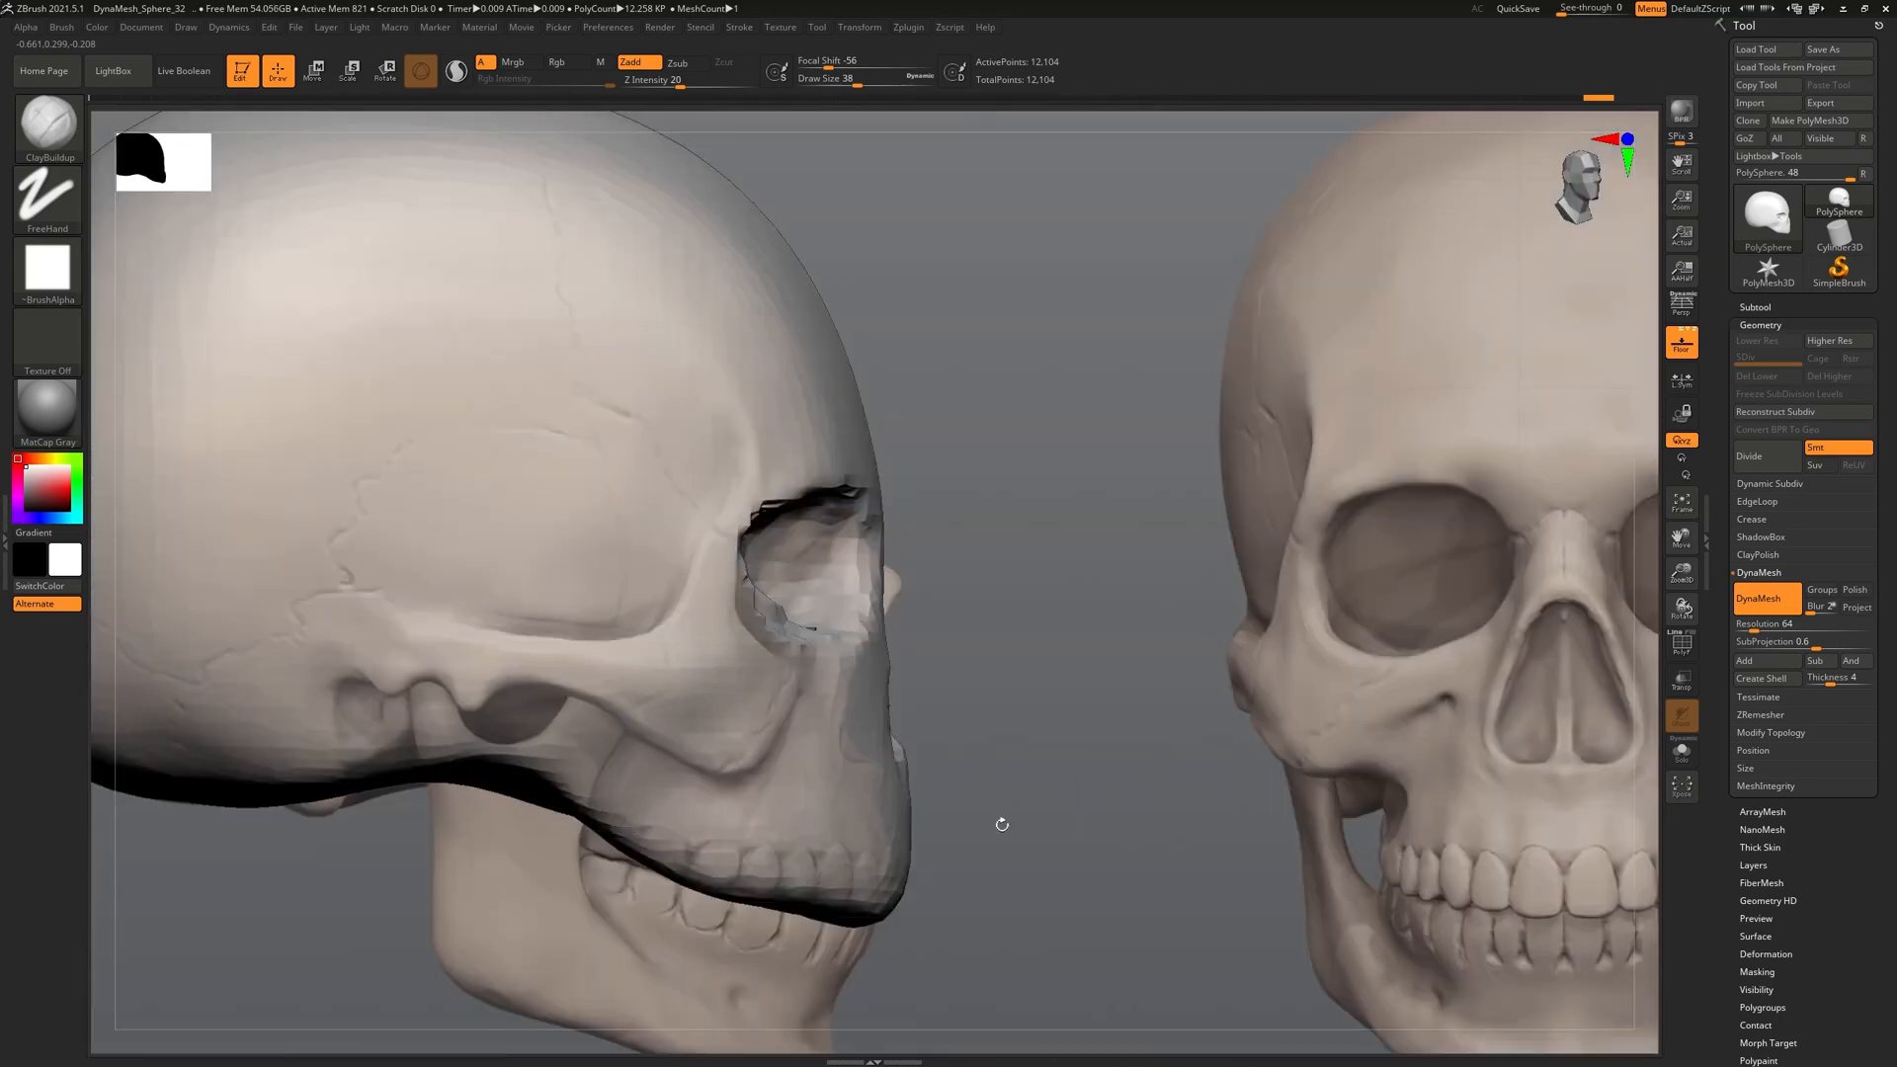
pyautogui.moveTo(699, 731); pyautogui.dragTo(630, 762)
pyautogui.moveTo(543, 718)
pyautogui.mouseDown()
pyautogui.moveTo(516, 707)
pyautogui.moveTo(620, 673)
pyautogui.moveTo(665, 741)
pyautogui.moveTo(524, 751)
pyautogui.moveTo(612, 682)
pyautogui.moveTo(653, 694)
pyautogui.moveTo(590, 679)
pyautogui.mouseUp()
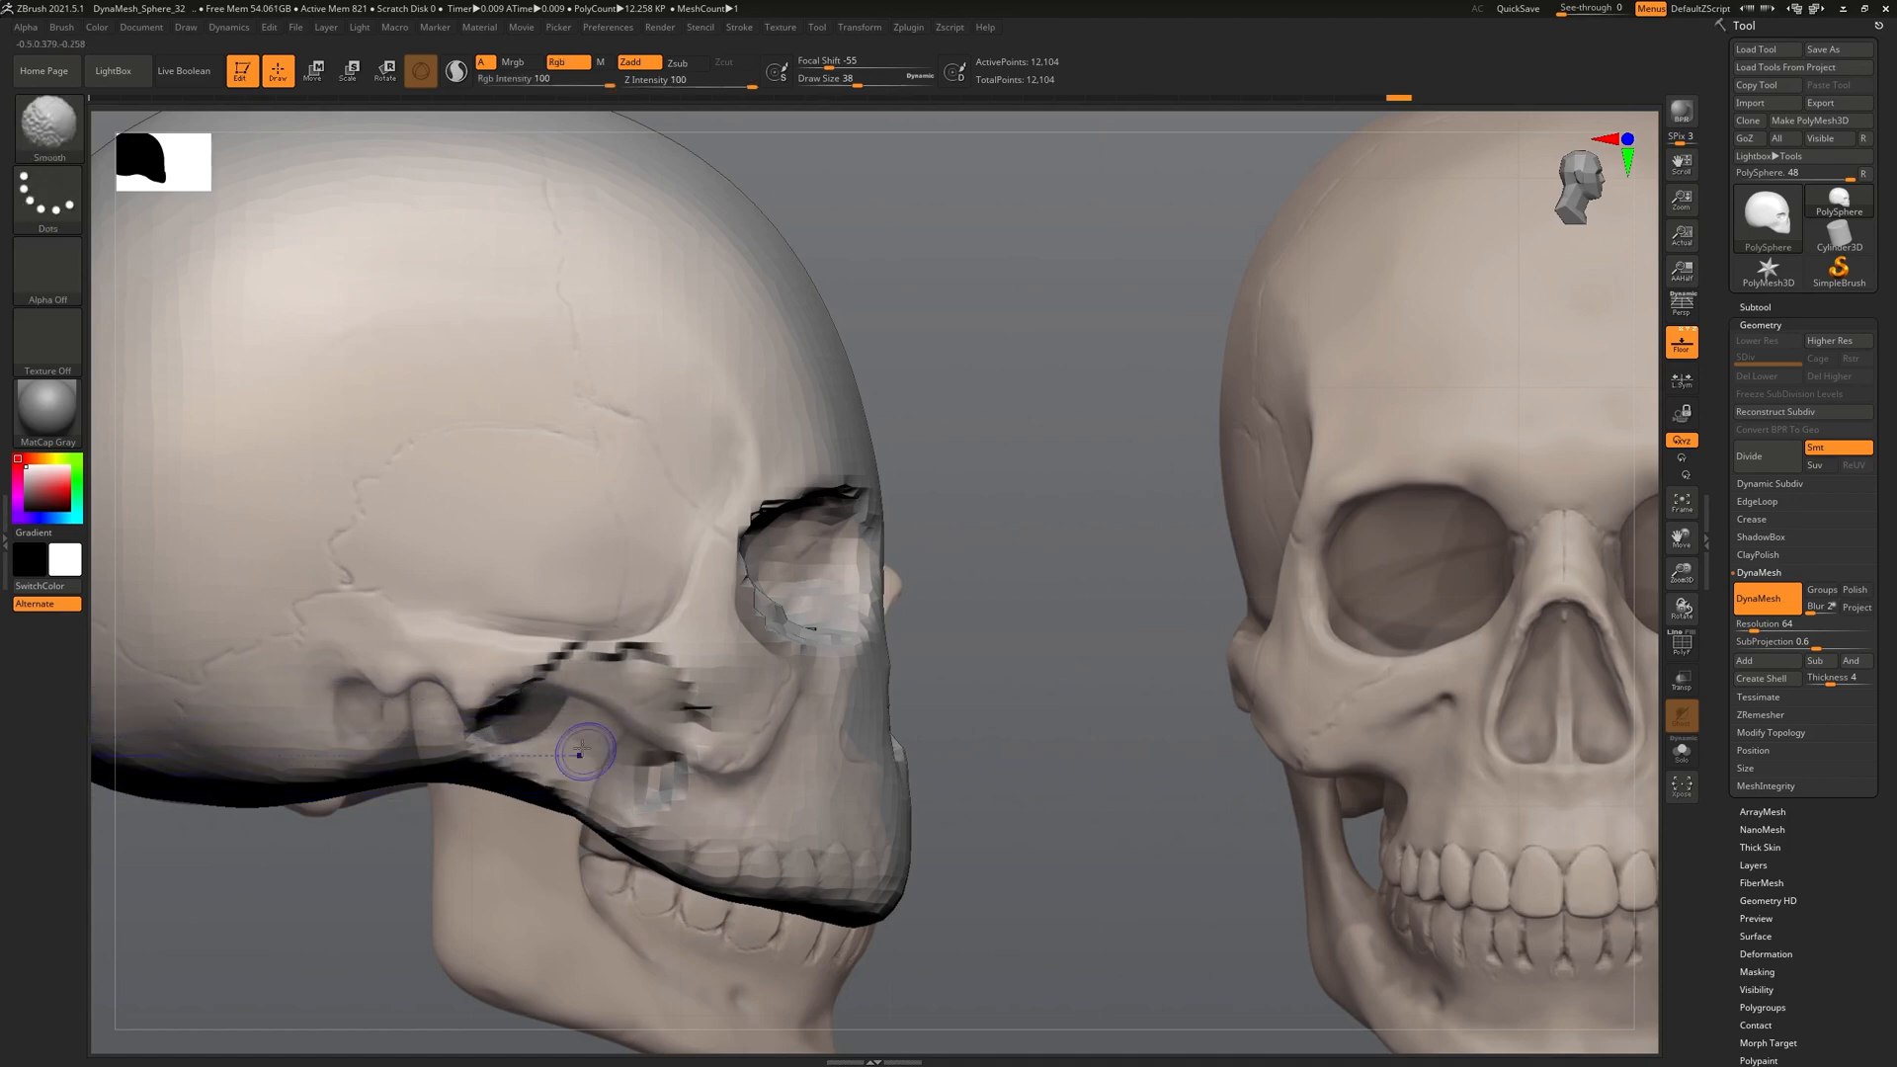
pyautogui.moveTo(1143, 774)
pyautogui.mouseDown()
pyautogui.moveTo(1043, 784)
pyautogui.moveTo(1128, 779)
pyautogui.mouseUp()
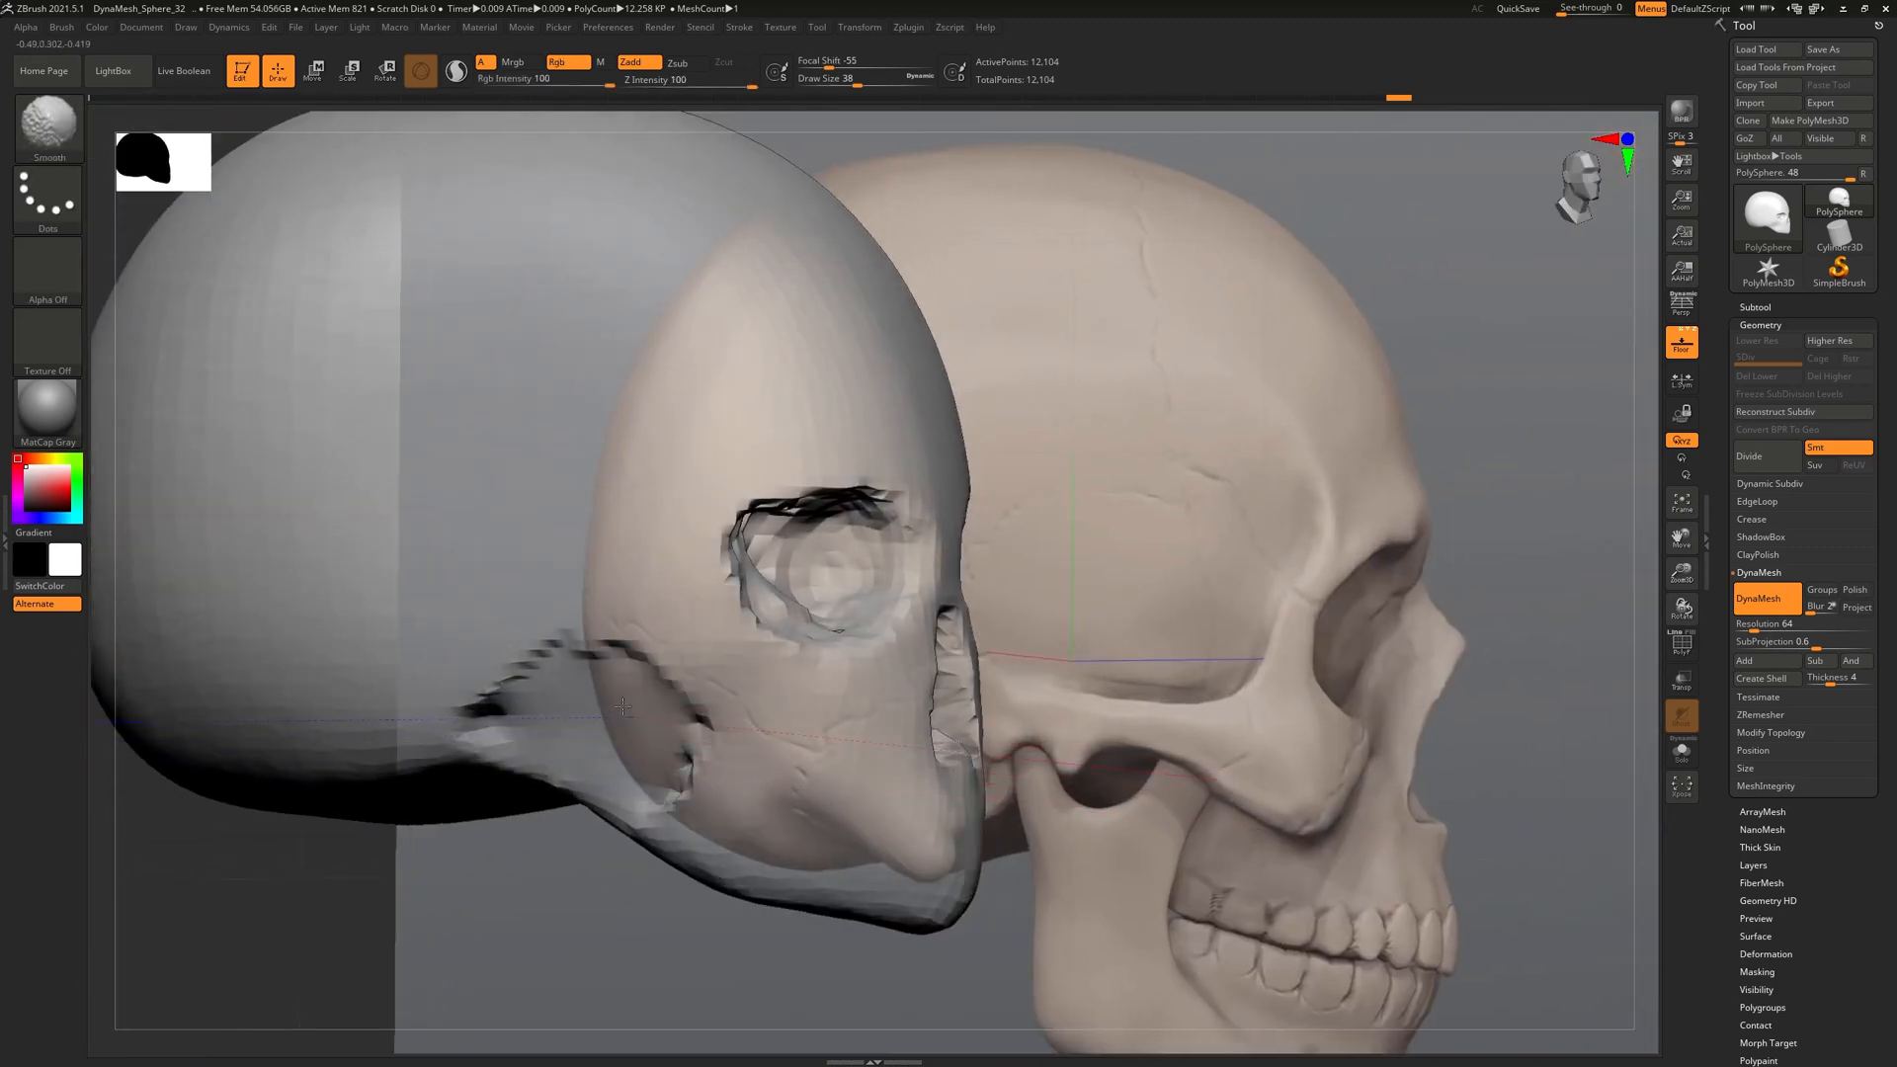
pyautogui.moveTo(537, 950); pyautogui.dragTo(509, 769)
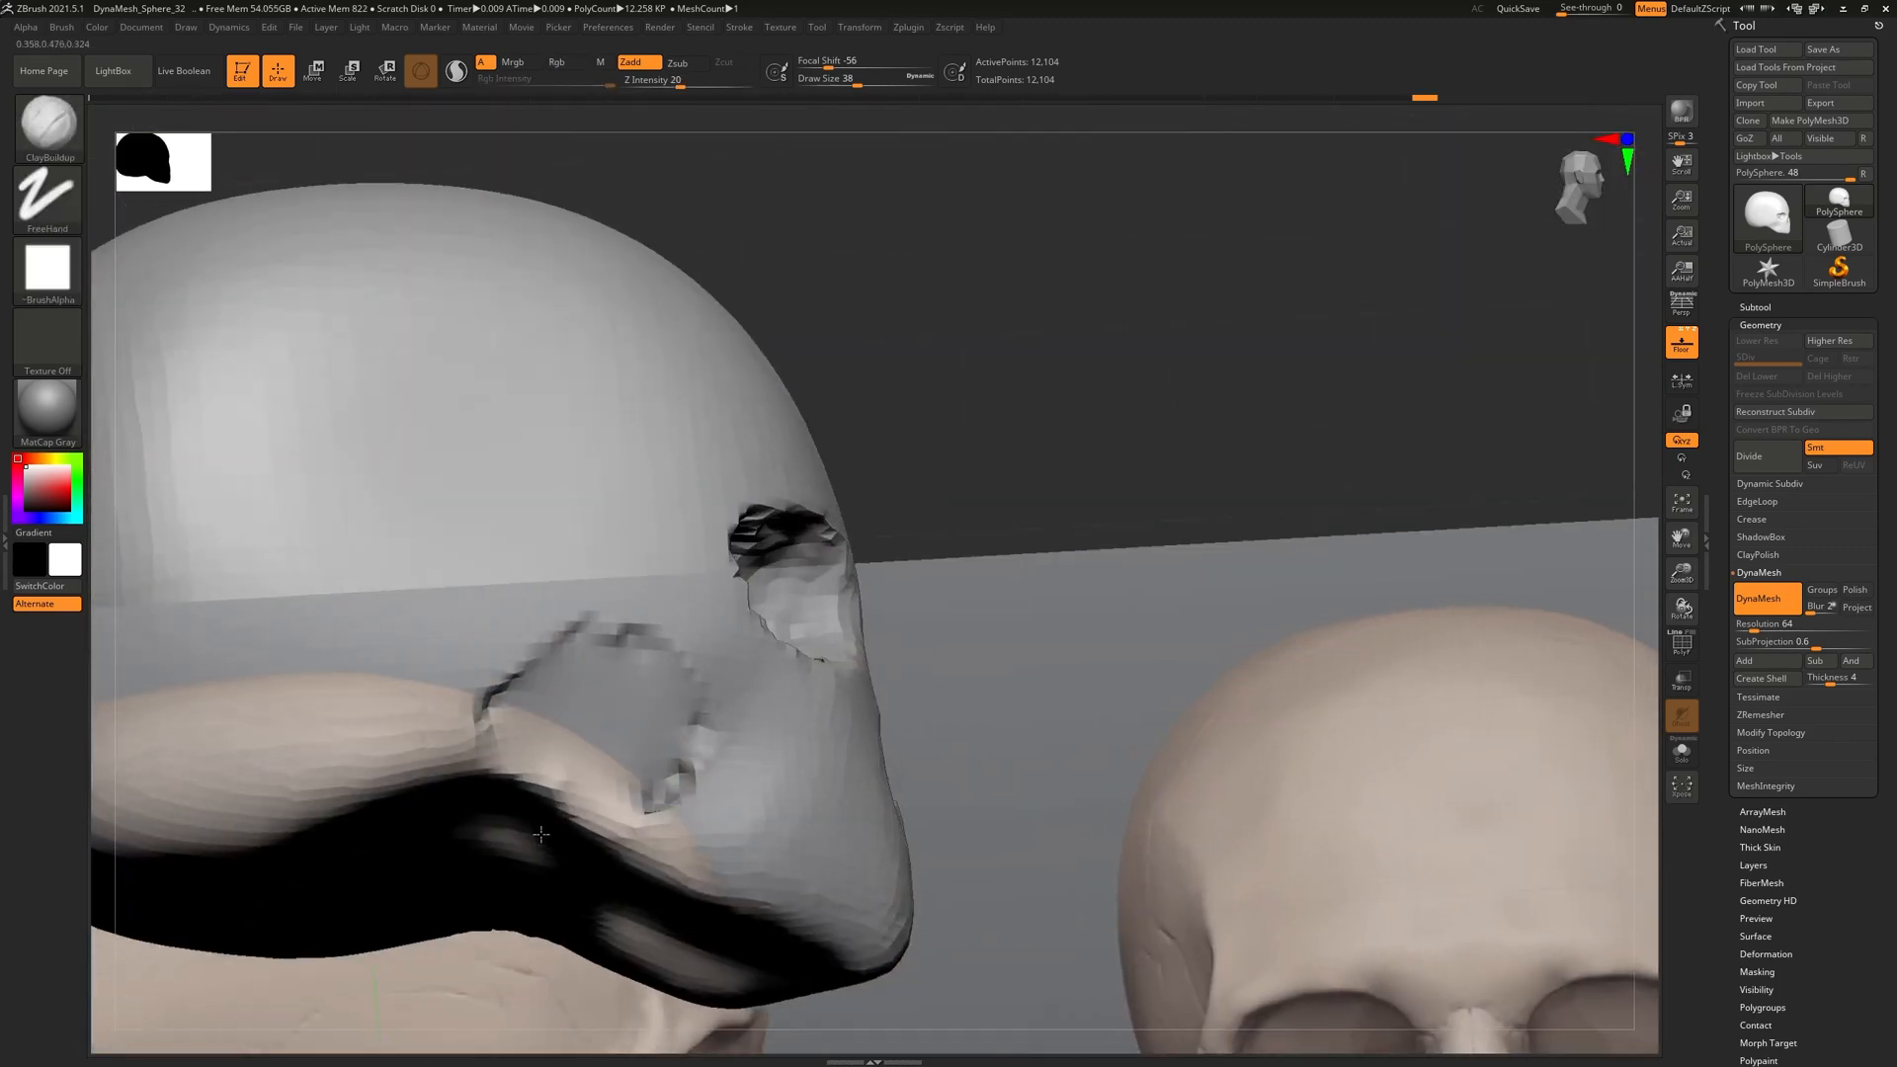
# Carve the eye socket edge and reduce the brush size slightly
pyautogui.moveTo(611, 800)
pyautogui.mouseDown()
pyautogui.moveTo(589, 822)
pyautogui.moveTo(544, 758)
pyautogui.mouseUp()
pyautogui.moveTo(1091, 620)
pyautogui.mouseDown()
pyautogui.moveTo(1095, 635)
pyautogui.moveTo(1102, 558)
pyautogui.mouseUp()
pyautogui.keyDown('alt'); pyautogui.moveTo(1065, 825); pyautogui.dragTo(1122, 597); pyautogui.keyUp('alt')
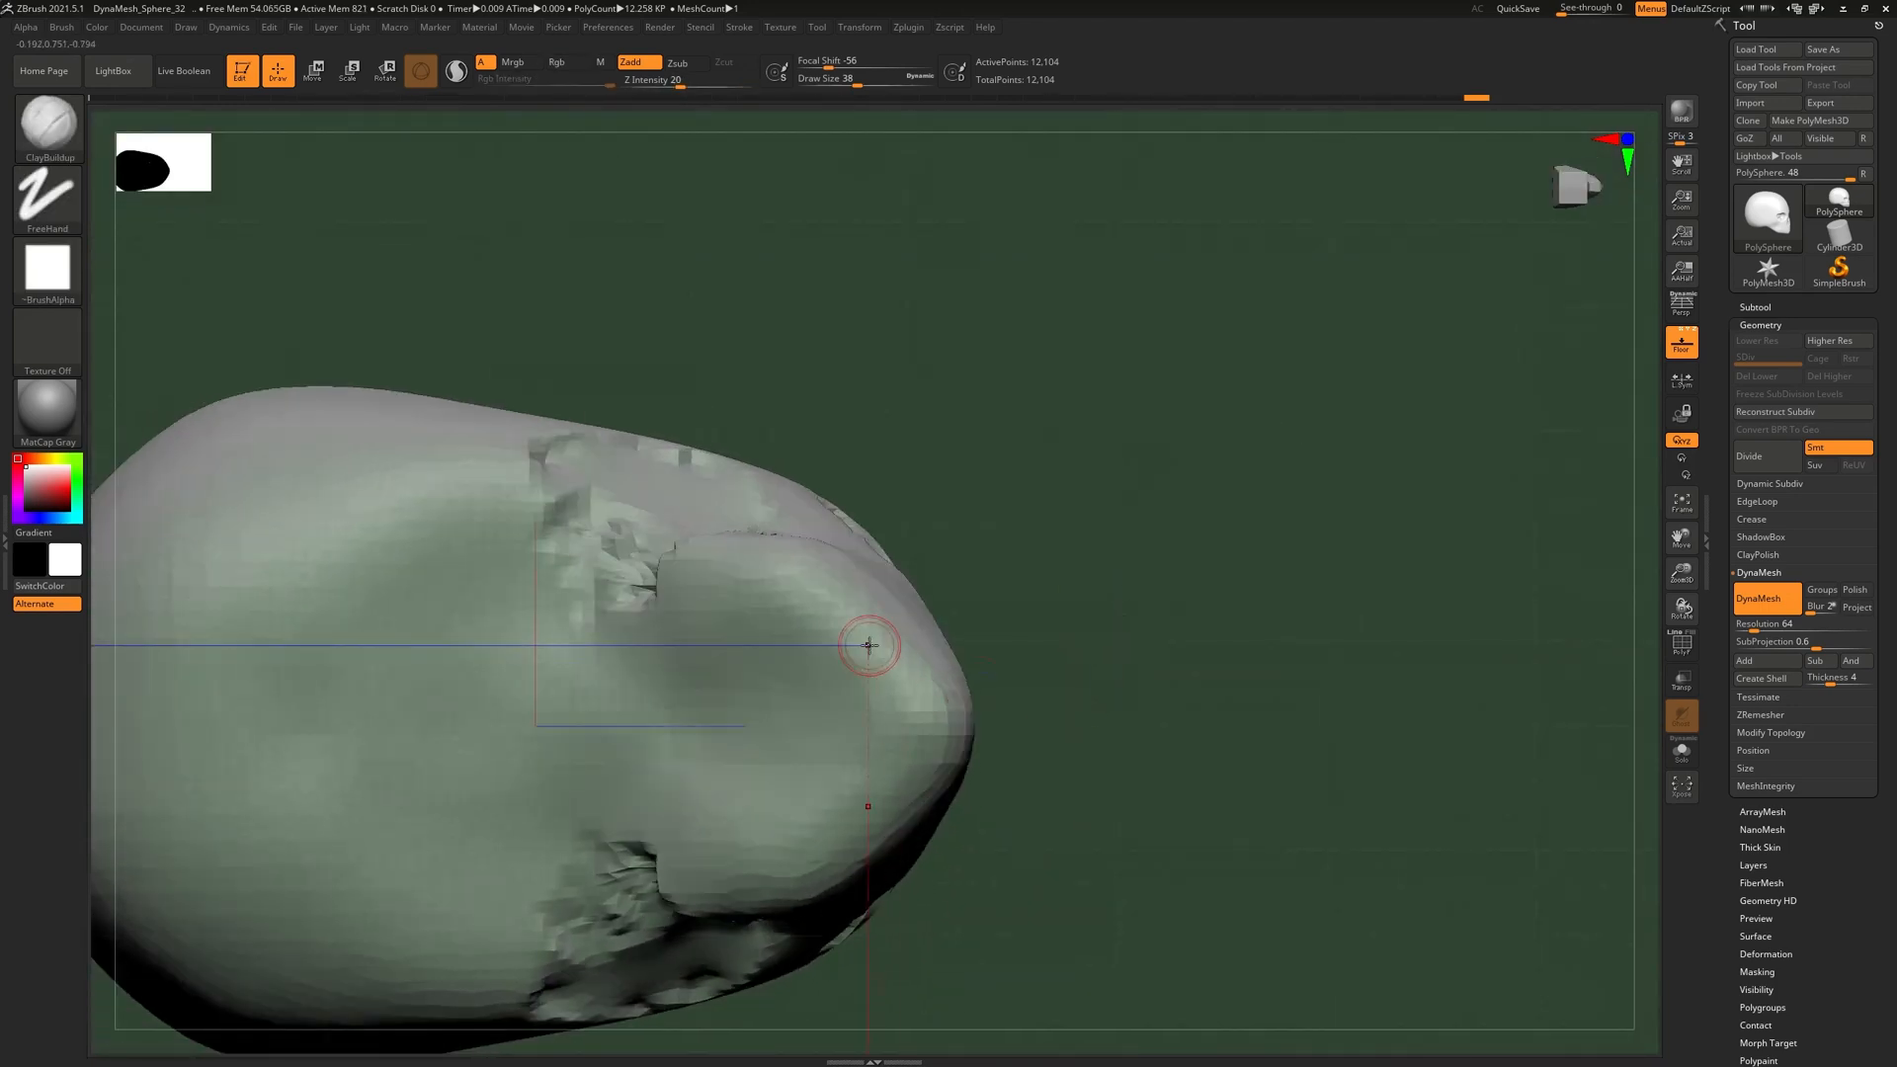
pyautogui.press('[')
# Switch to a slightly larger Move brush and inspect the head from side and orbit views
pyautogui.click(48, 125)
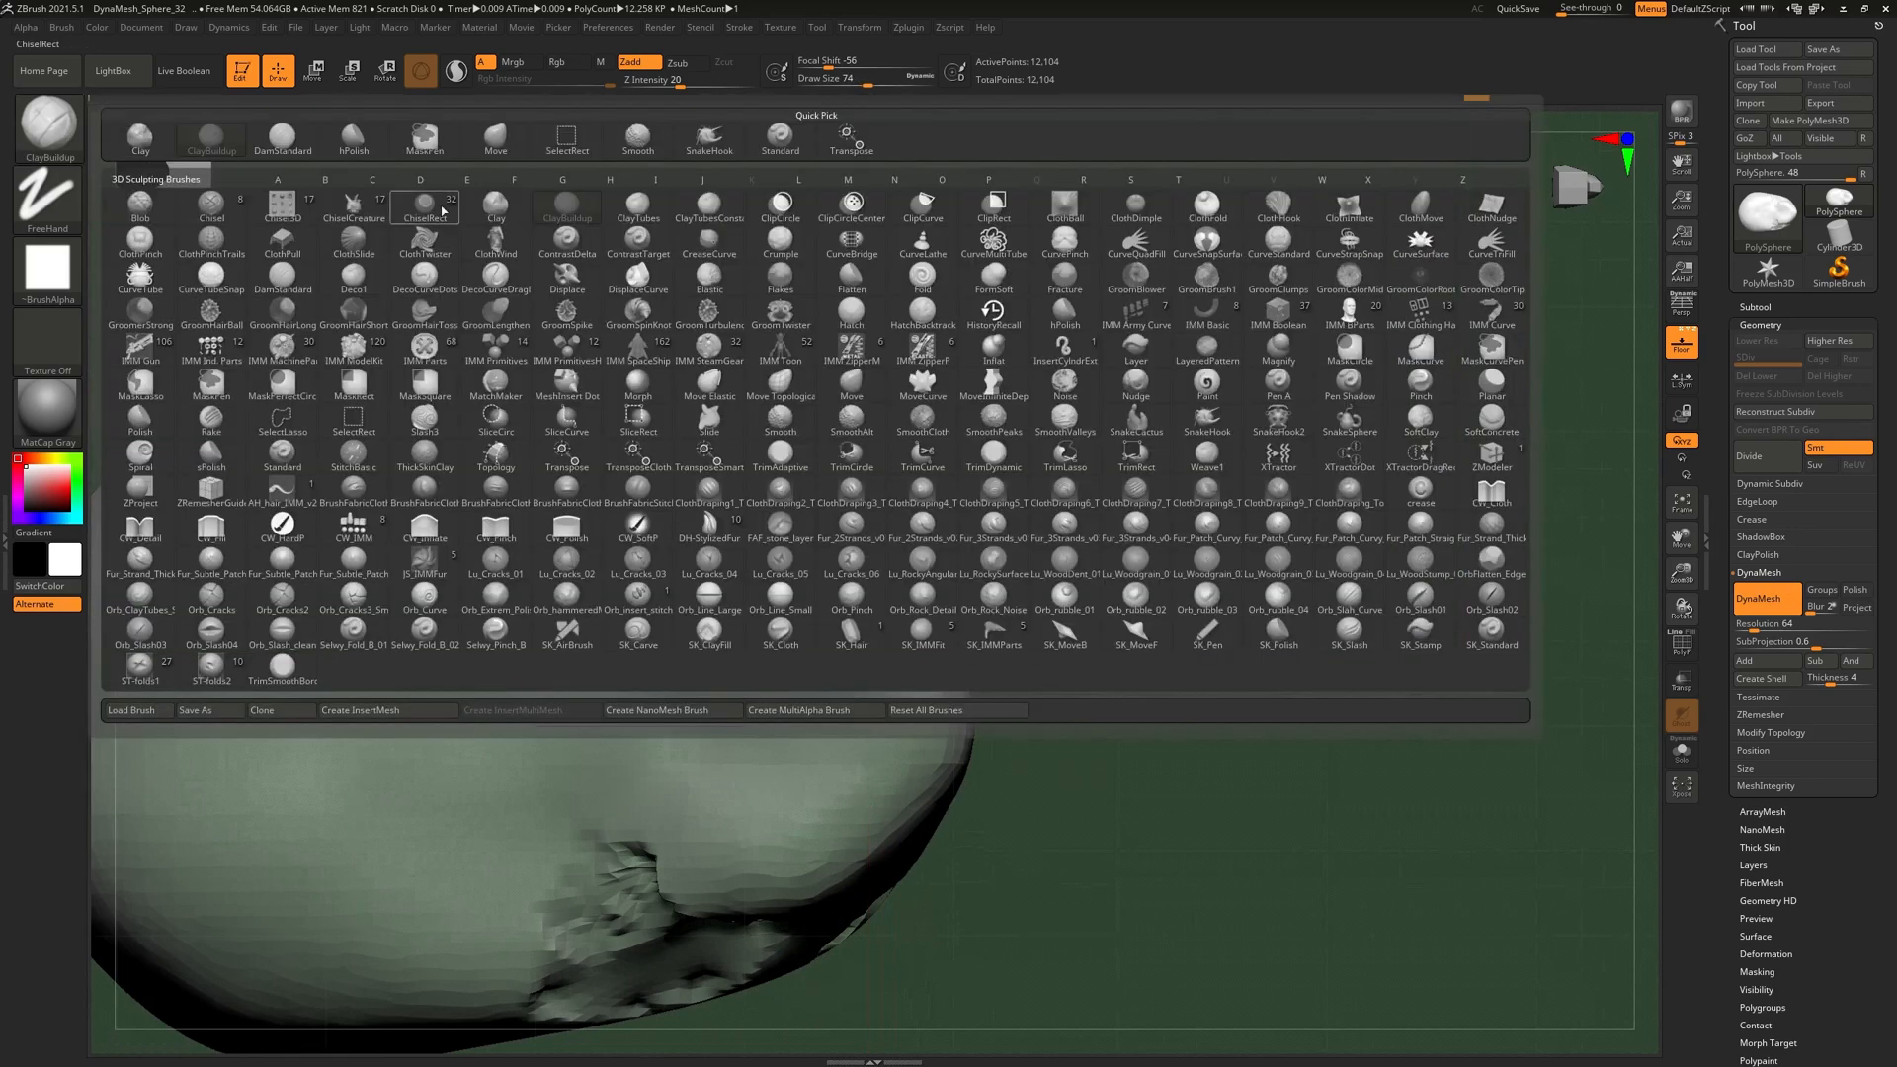
pyautogui.click(511, 143)
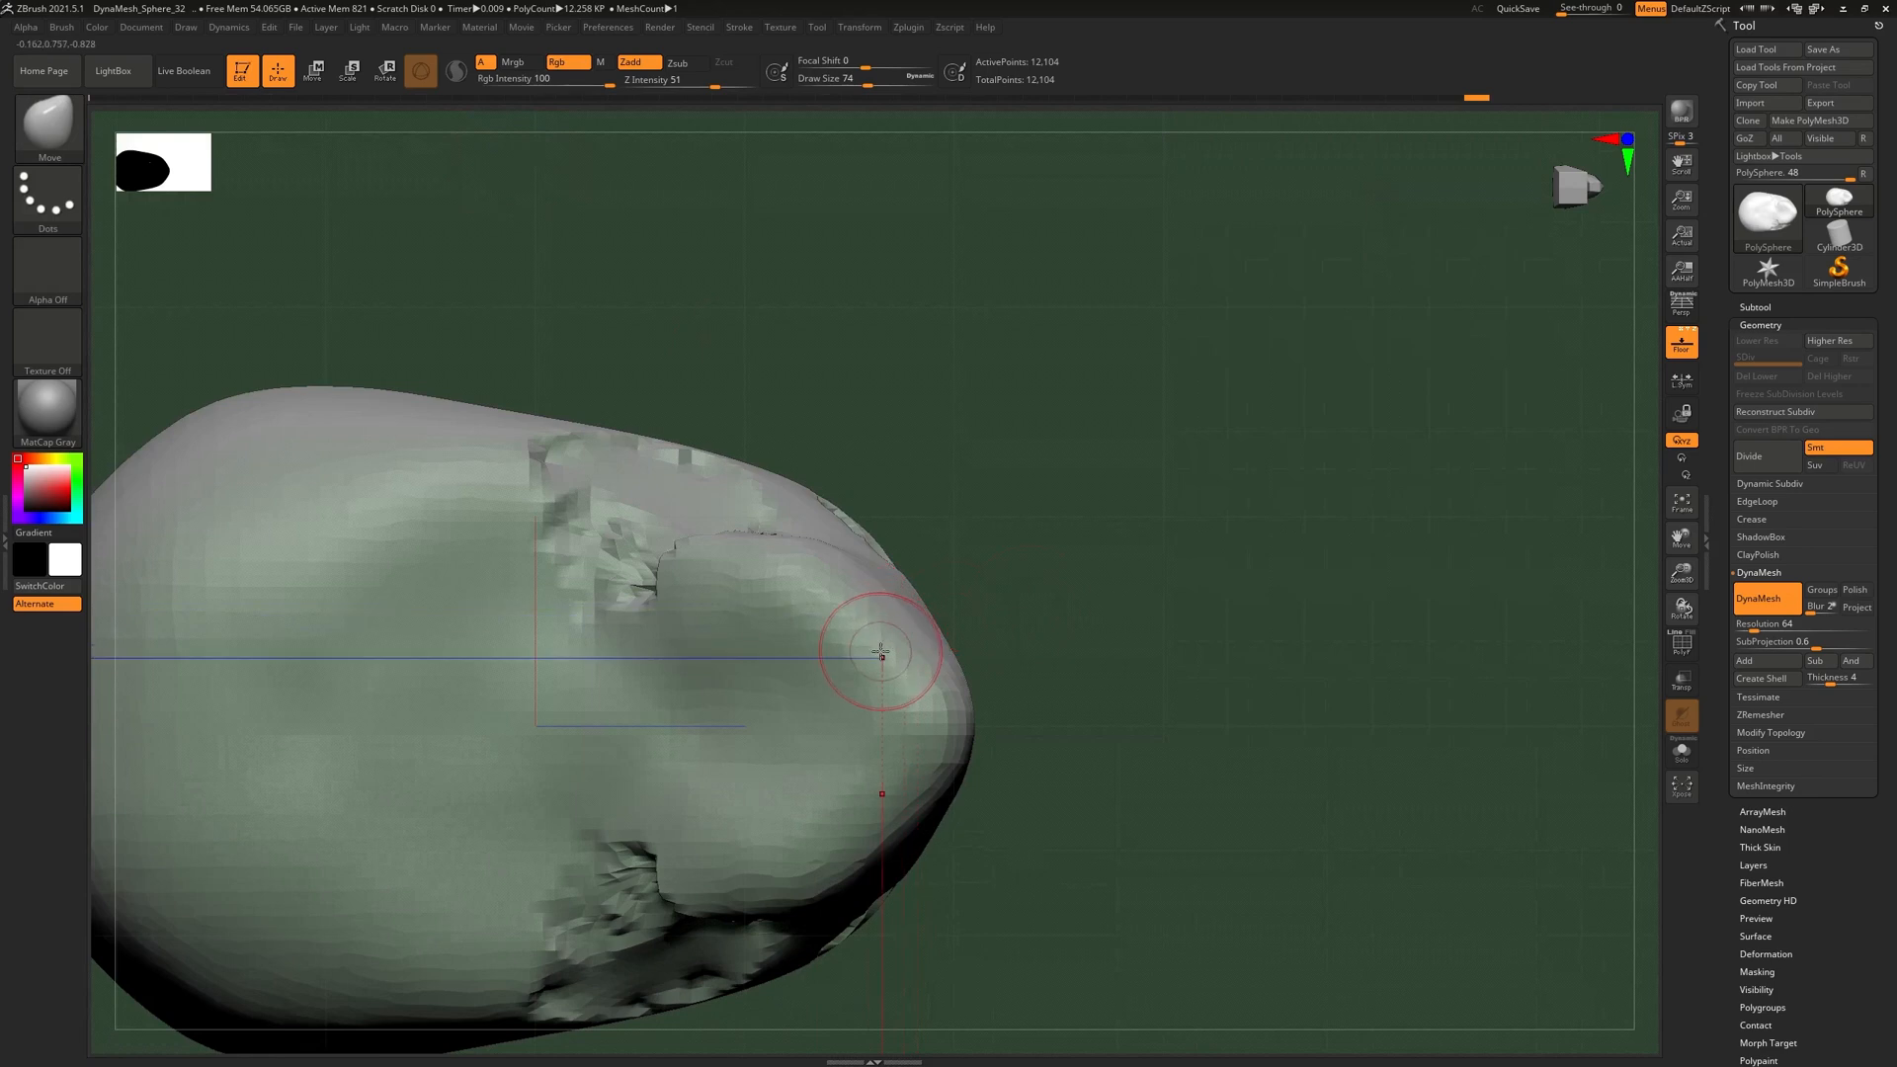
pyautogui.press(']')
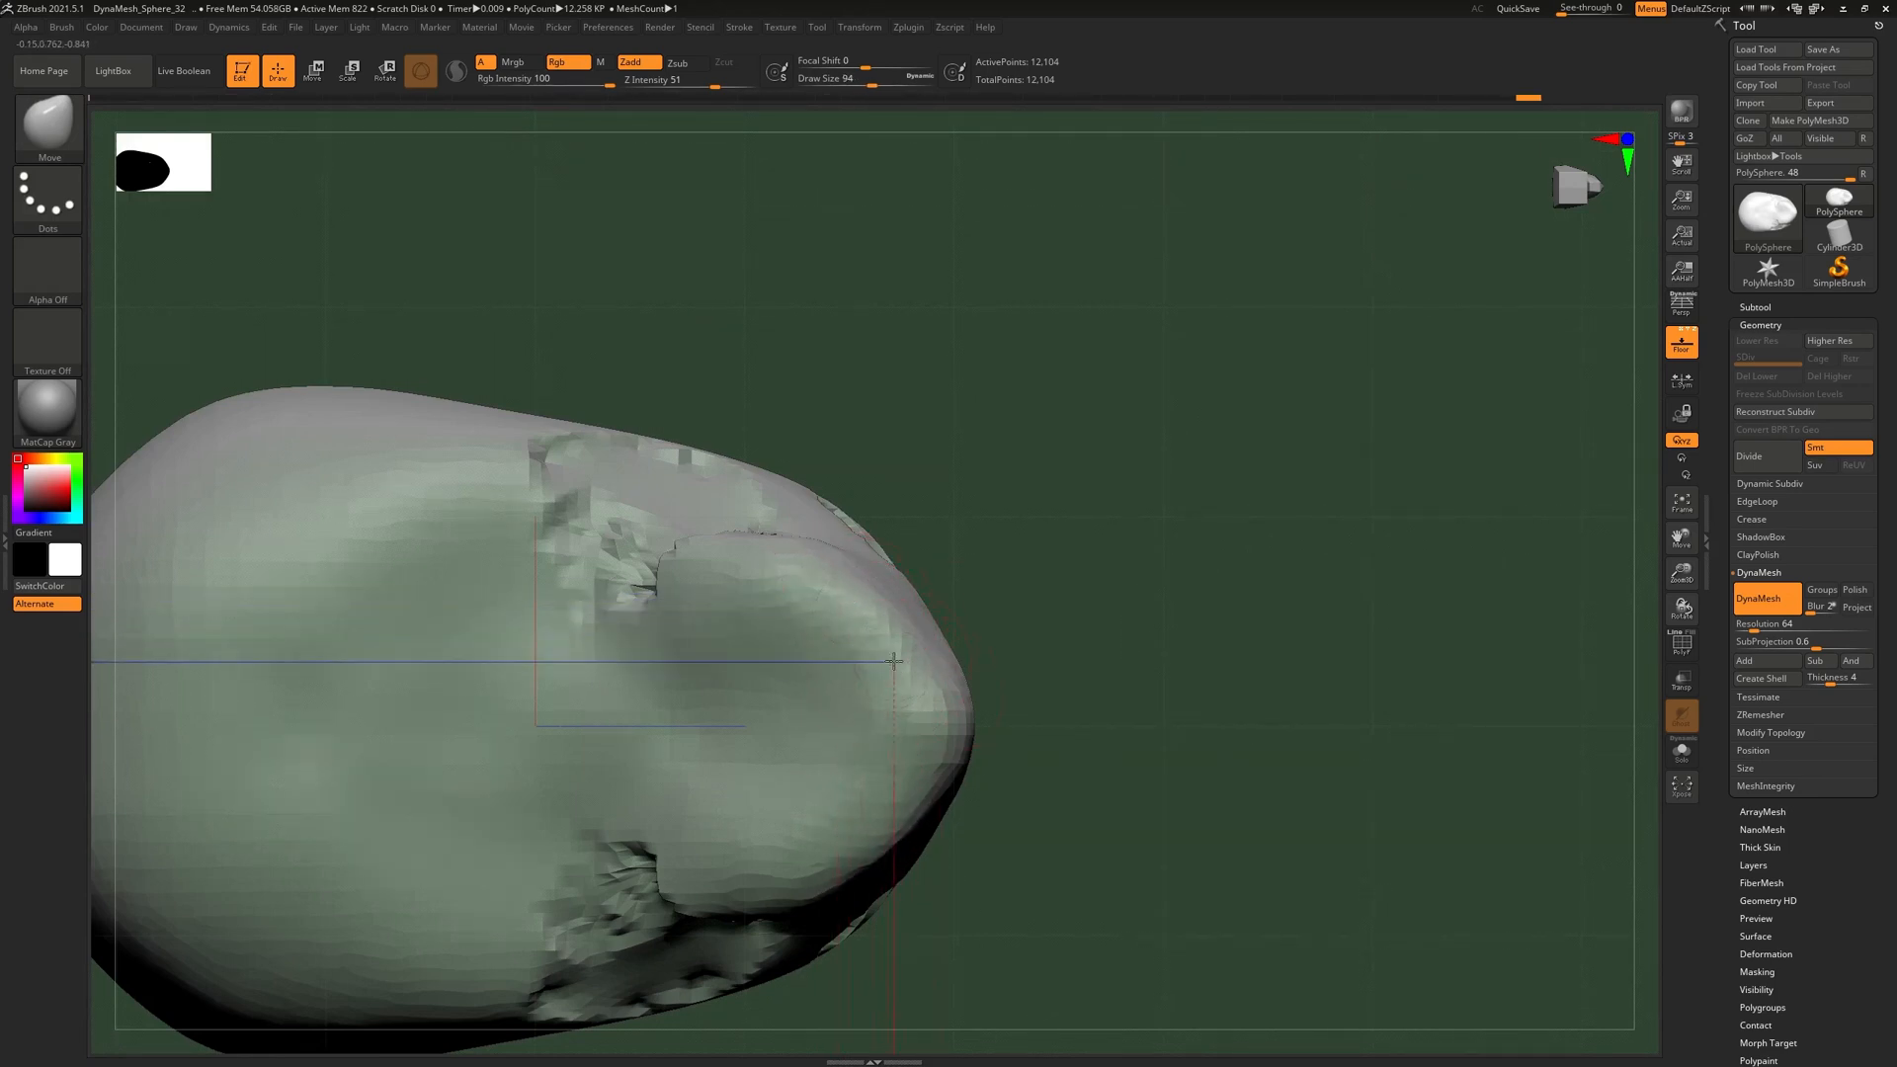
pyautogui.moveTo(1146, 691); pyautogui.dragTo(894, 558)
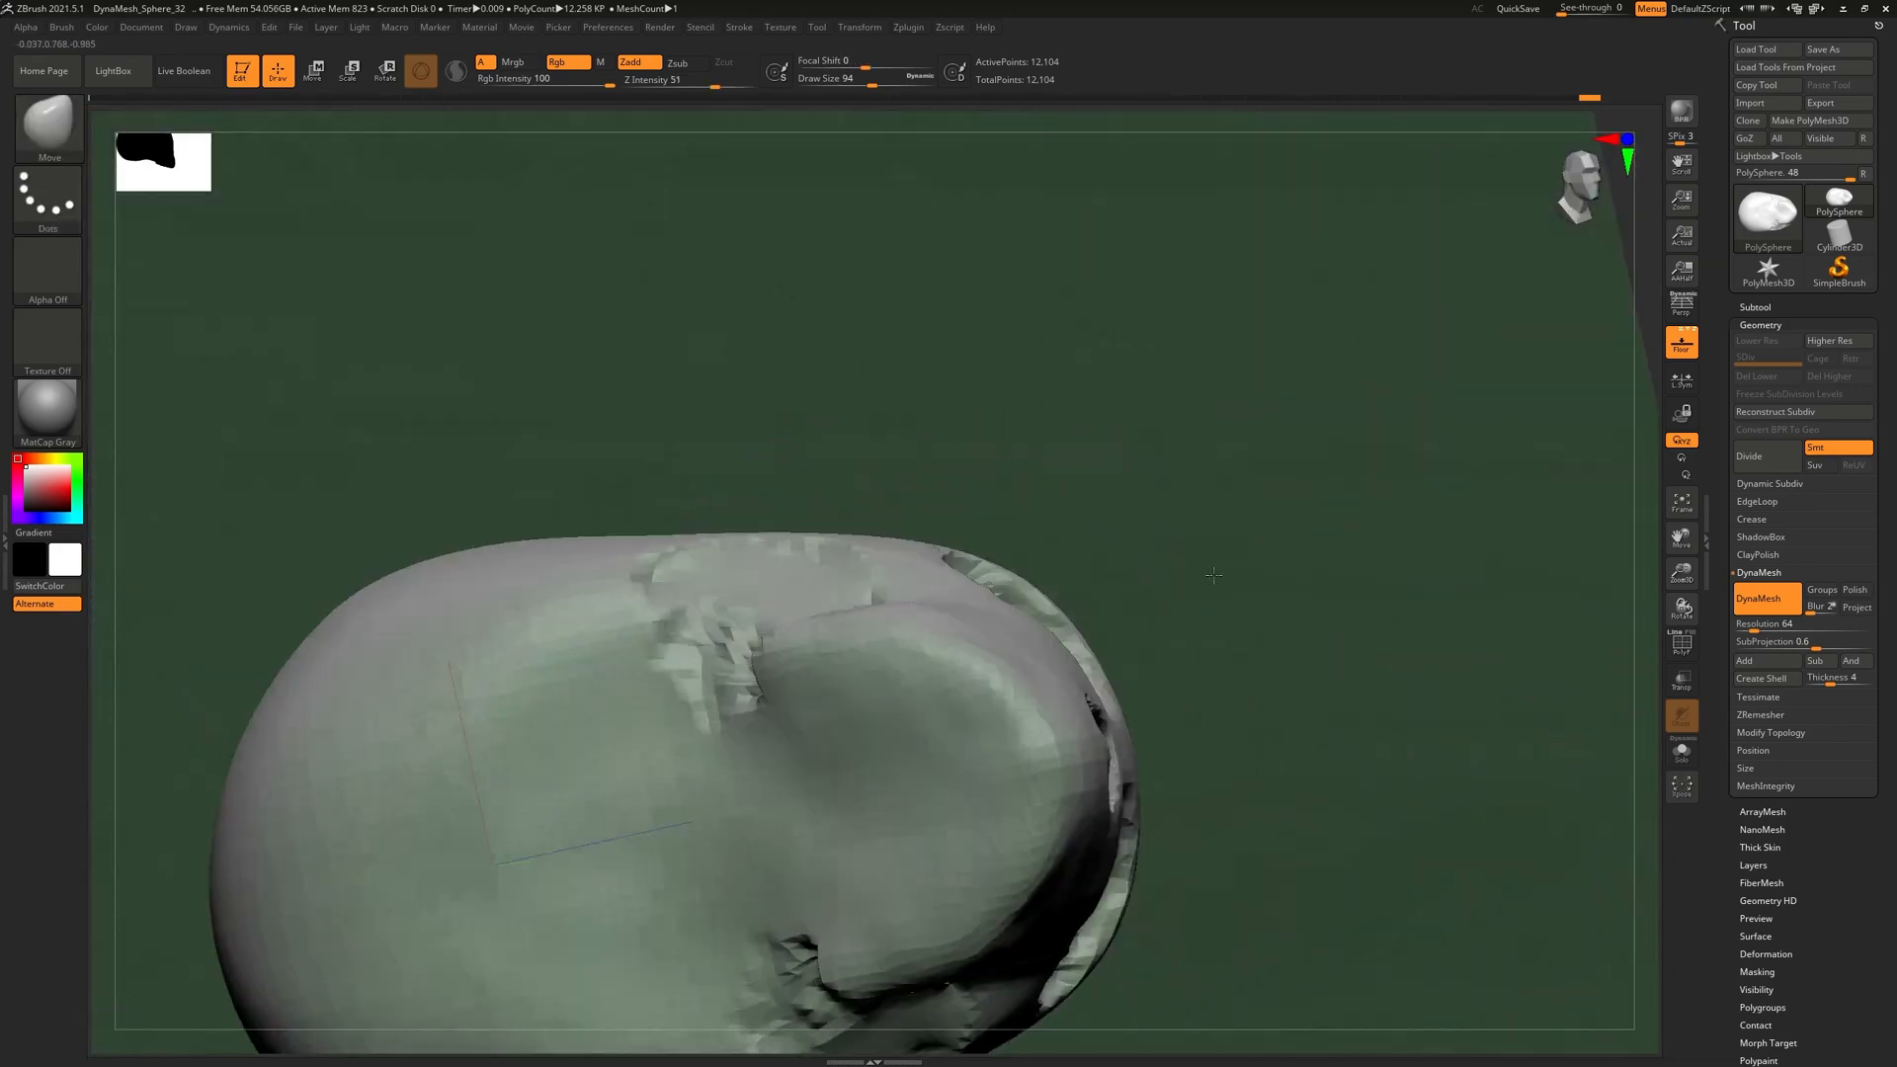
pyautogui.keyDown('shift'); pyautogui.moveTo(1213, 575); pyautogui.dragTo(1189, 668); pyautogui.keyUp('shift')
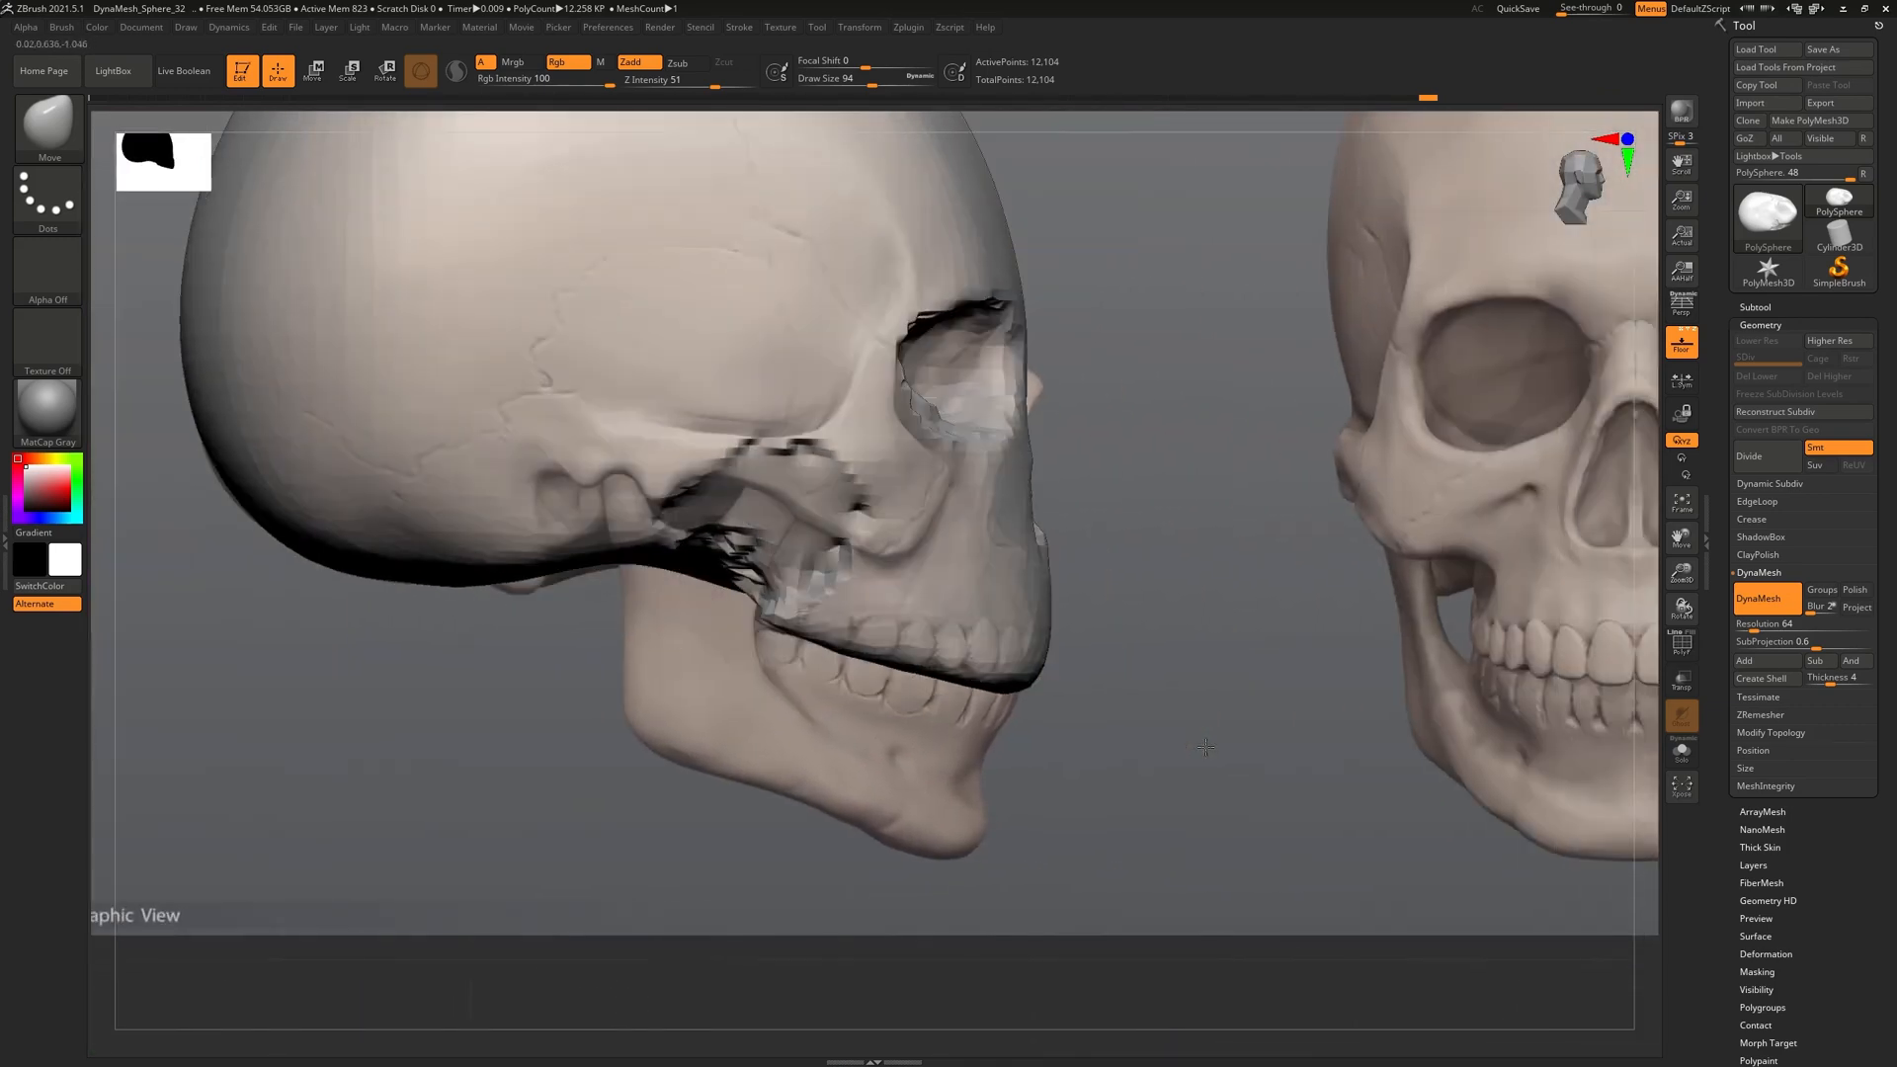
pyautogui.moveTo(1206, 684); pyautogui.dragTo(1157, 731)
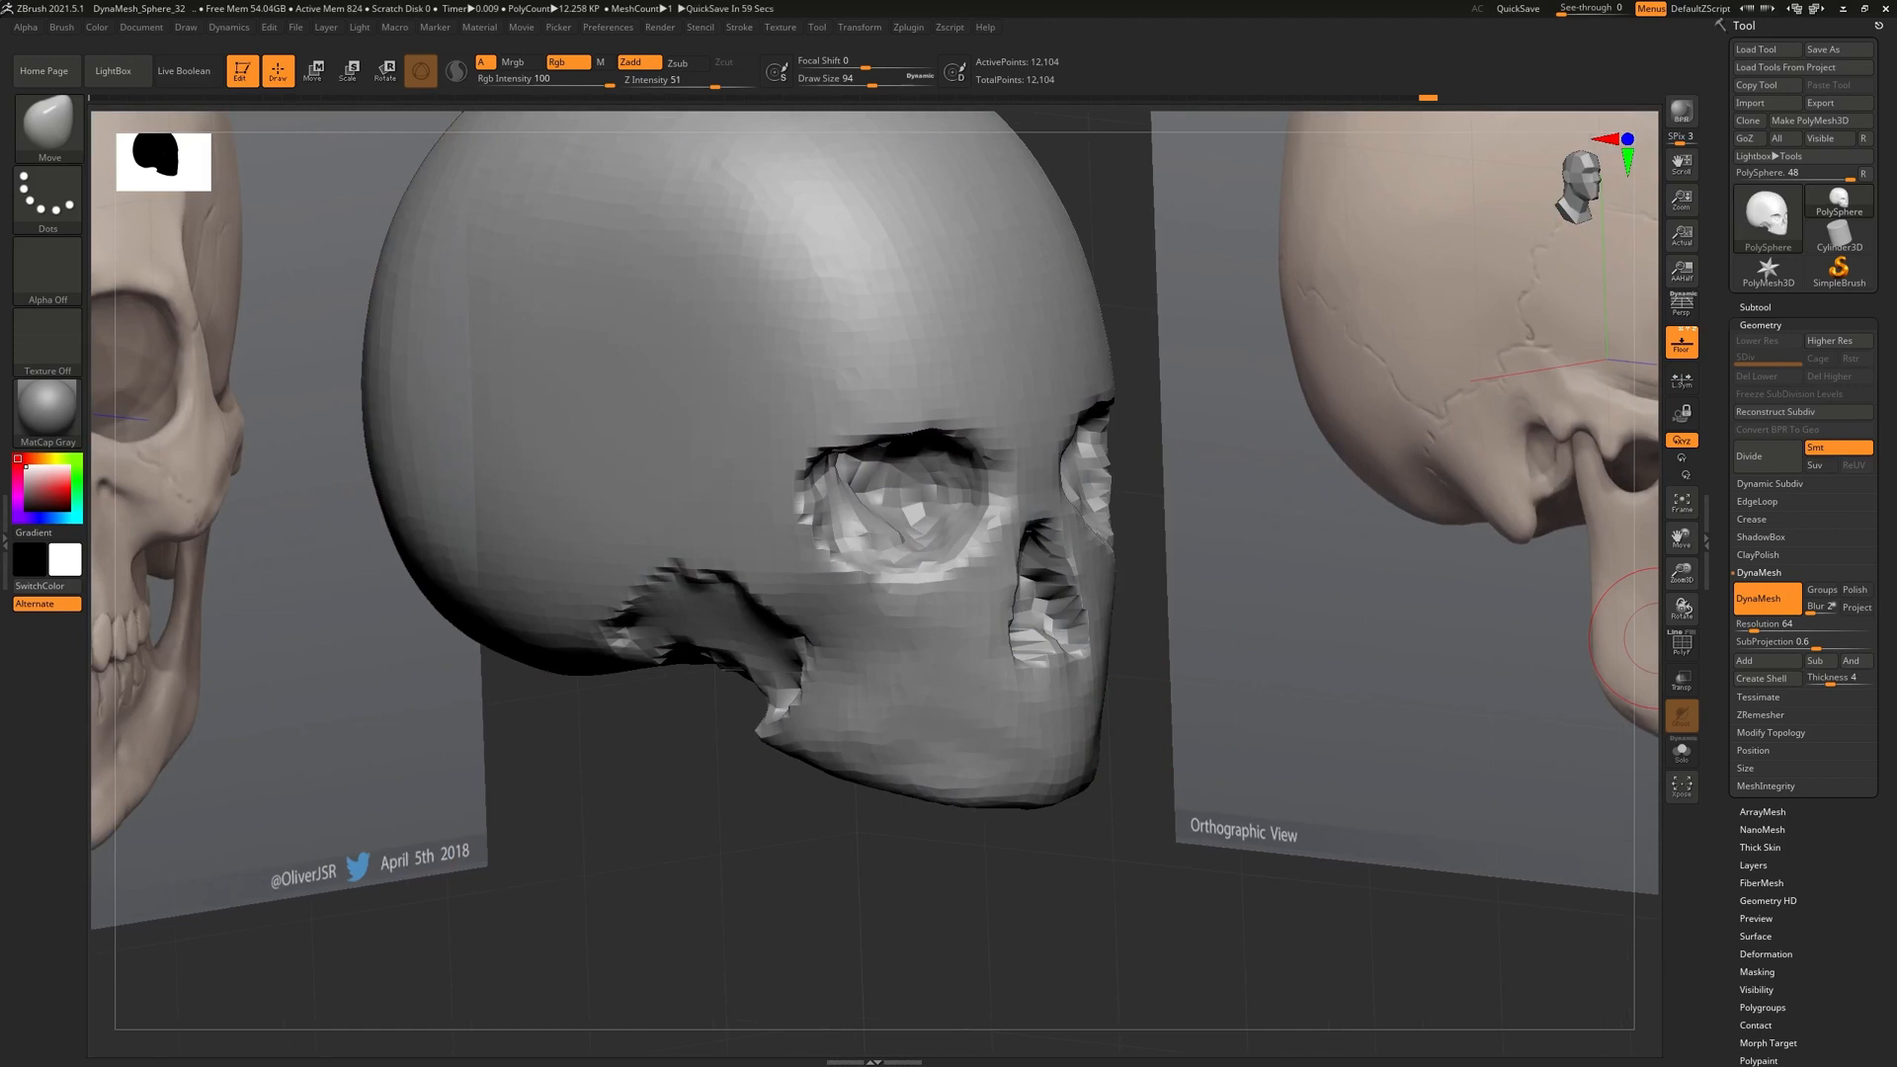
pyautogui.moveTo(1896, 731); pyautogui.dragTo(1146, 538, button='right')
pyautogui.moveTo(774, 649); pyautogui.dragTo(1053, 655, button='middle')
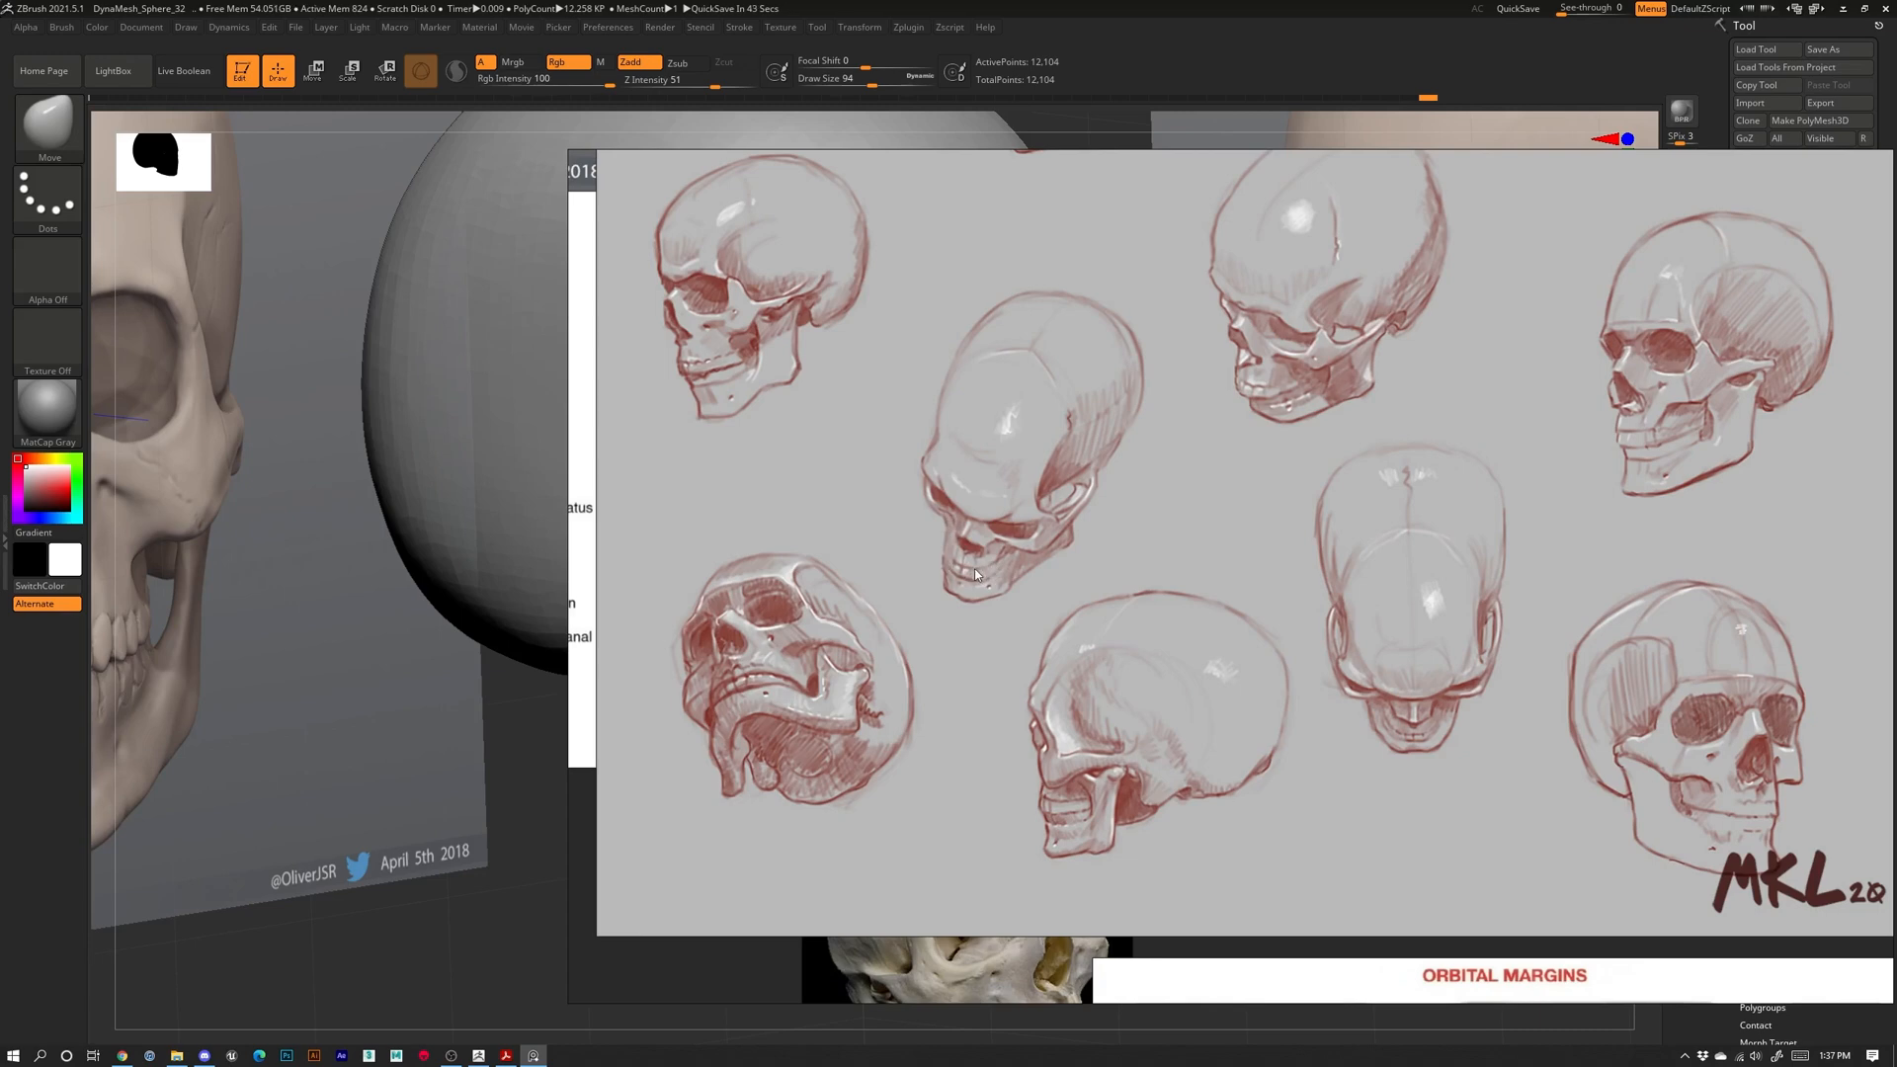
pyautogui.moveTo(1286, 233); pyautogui.dragTo(1895, 346, button='right')
pyautogui.moveTo(1304, 840); pyautogui.dragTo(1128, 804)
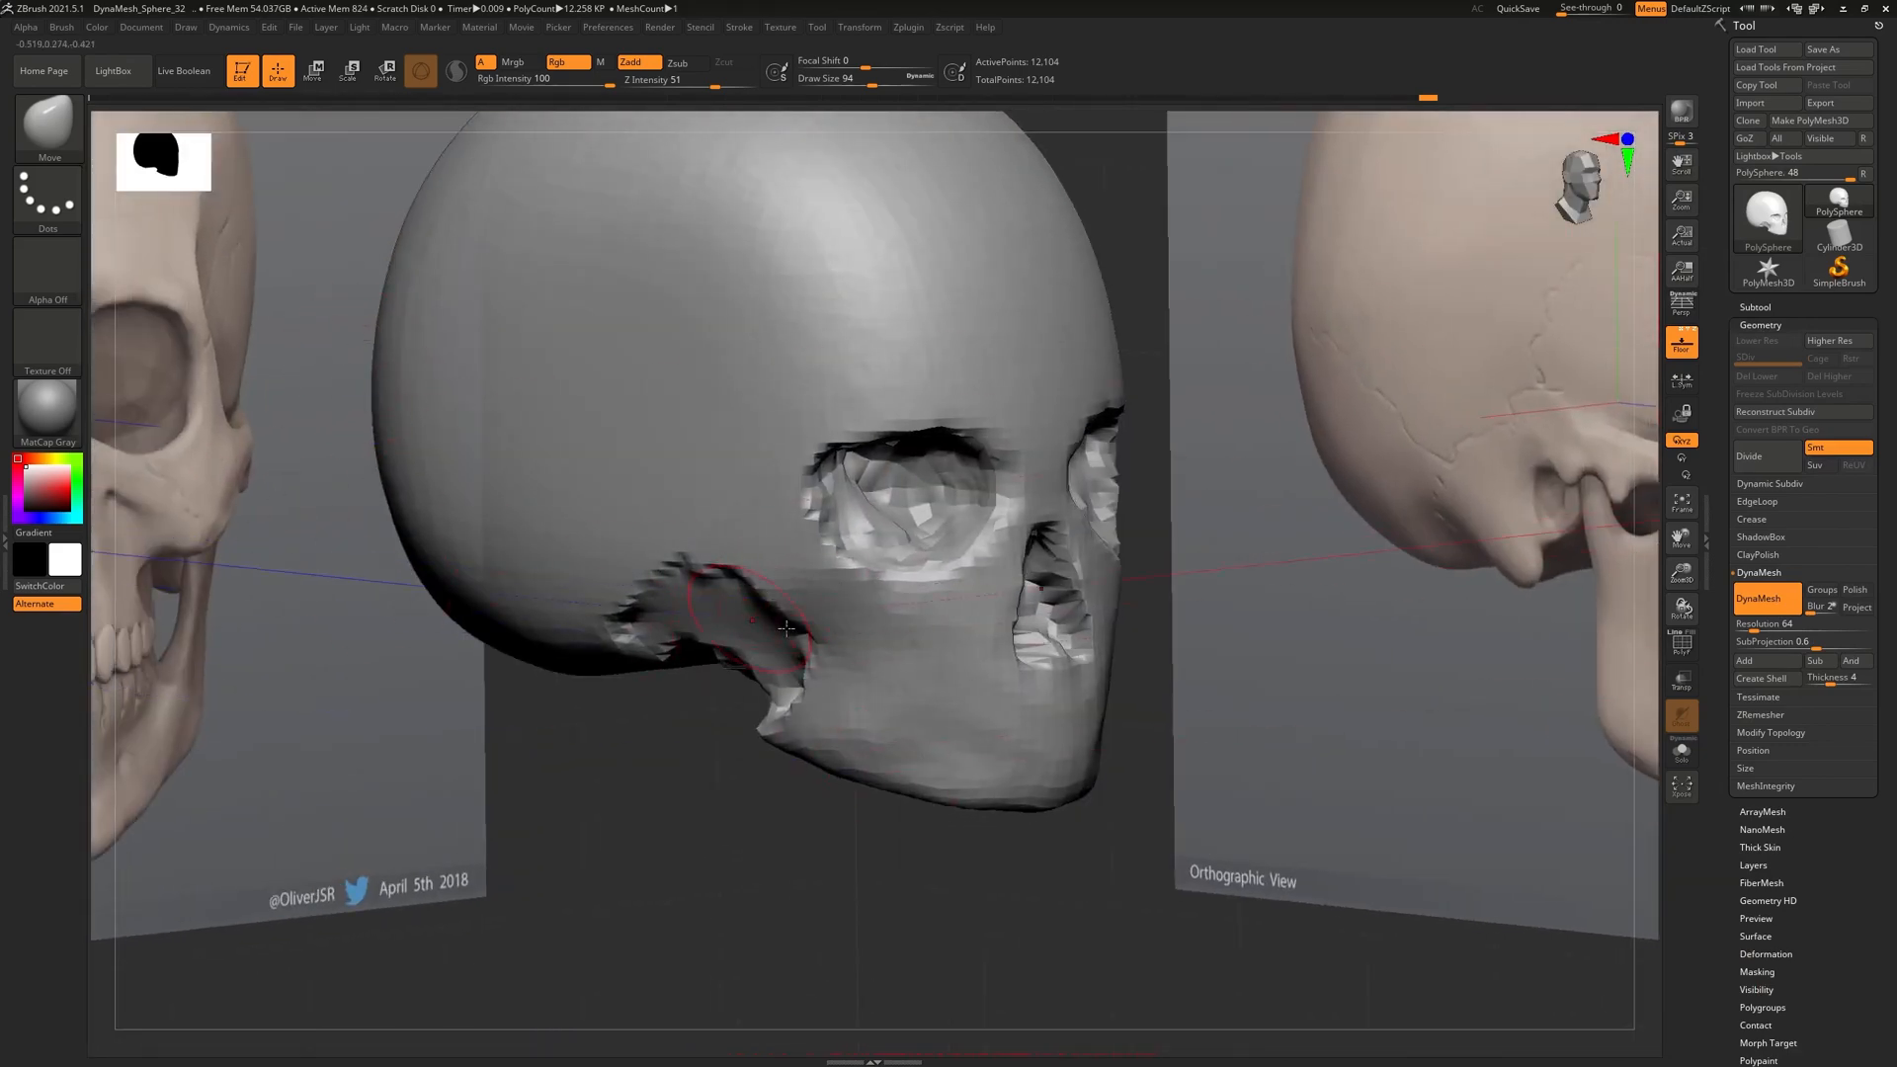
# Select the ClayBuildup brush and build up volume on the cheek
pyautogui.press('b')
pyautogui.press('c')
pyautogui.press('b')
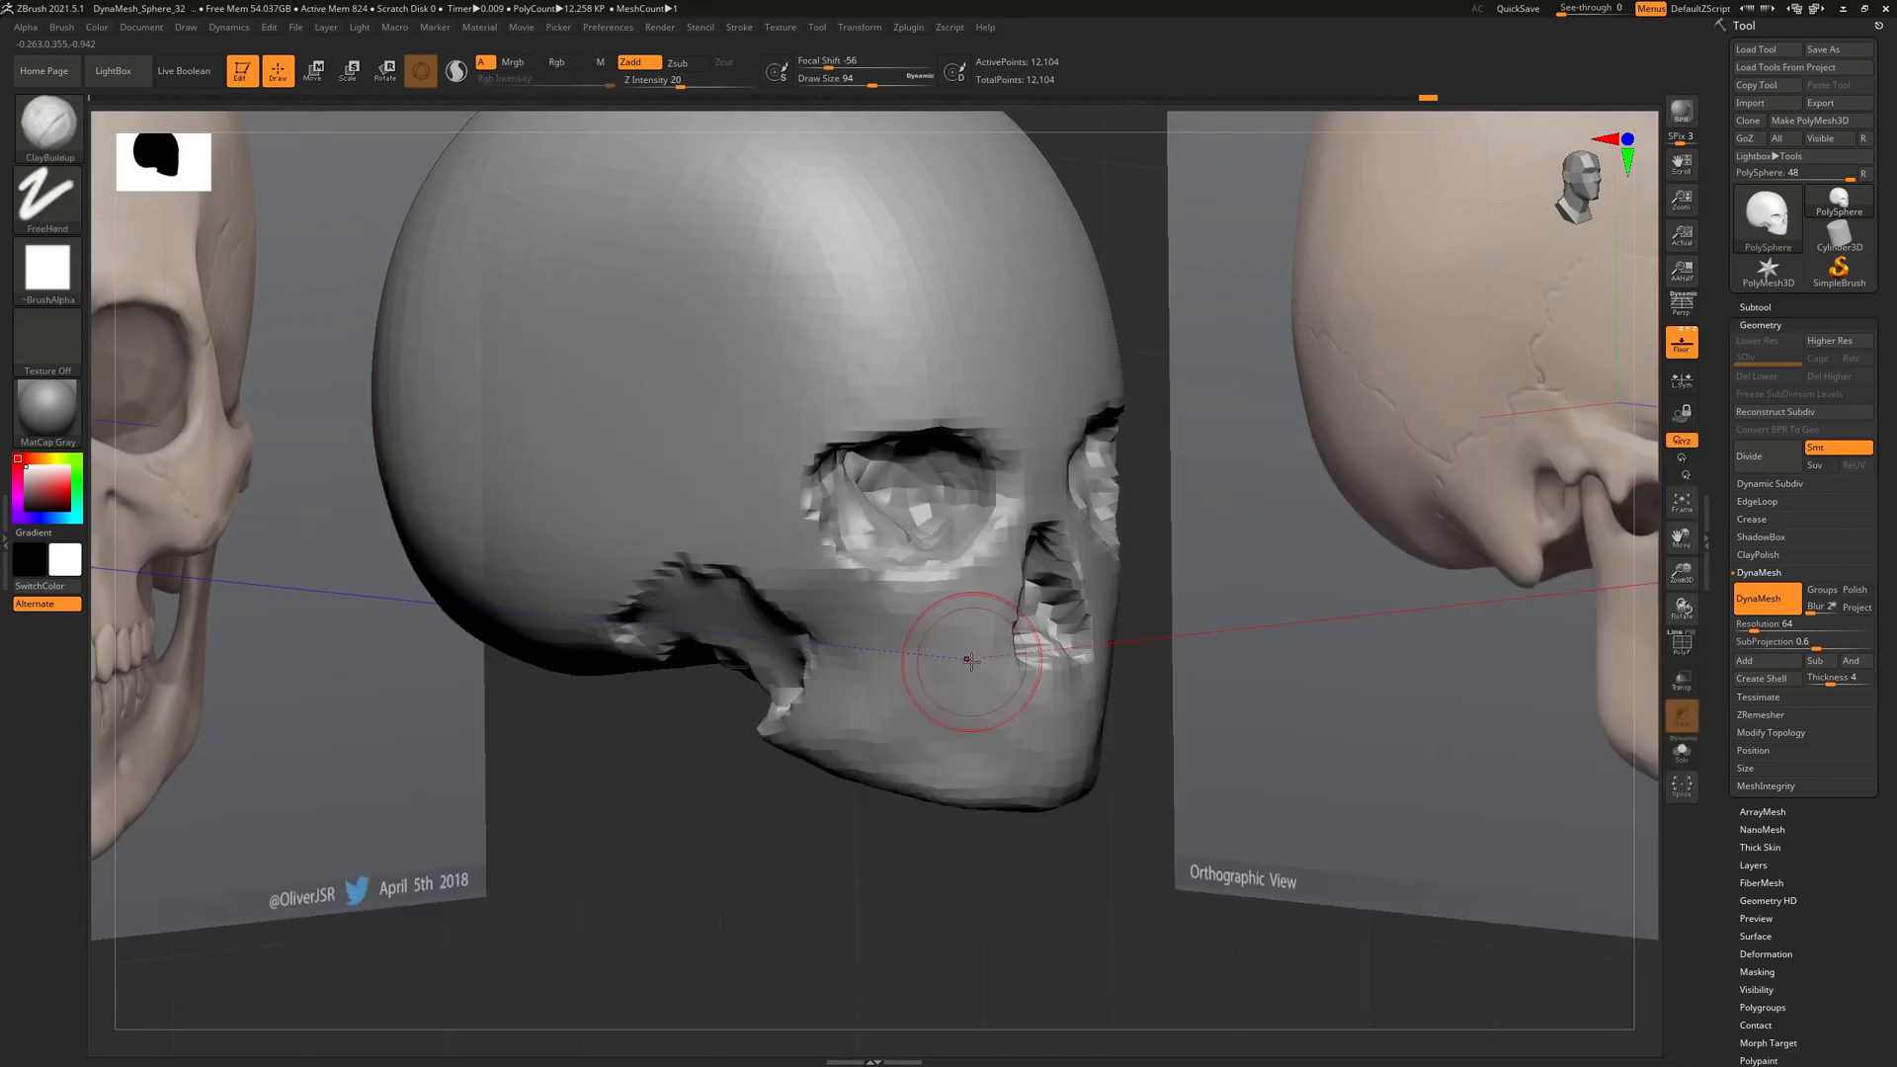
pyautogui.moveTo(1220, 848); pyautogui.dragTo(1077, 863)
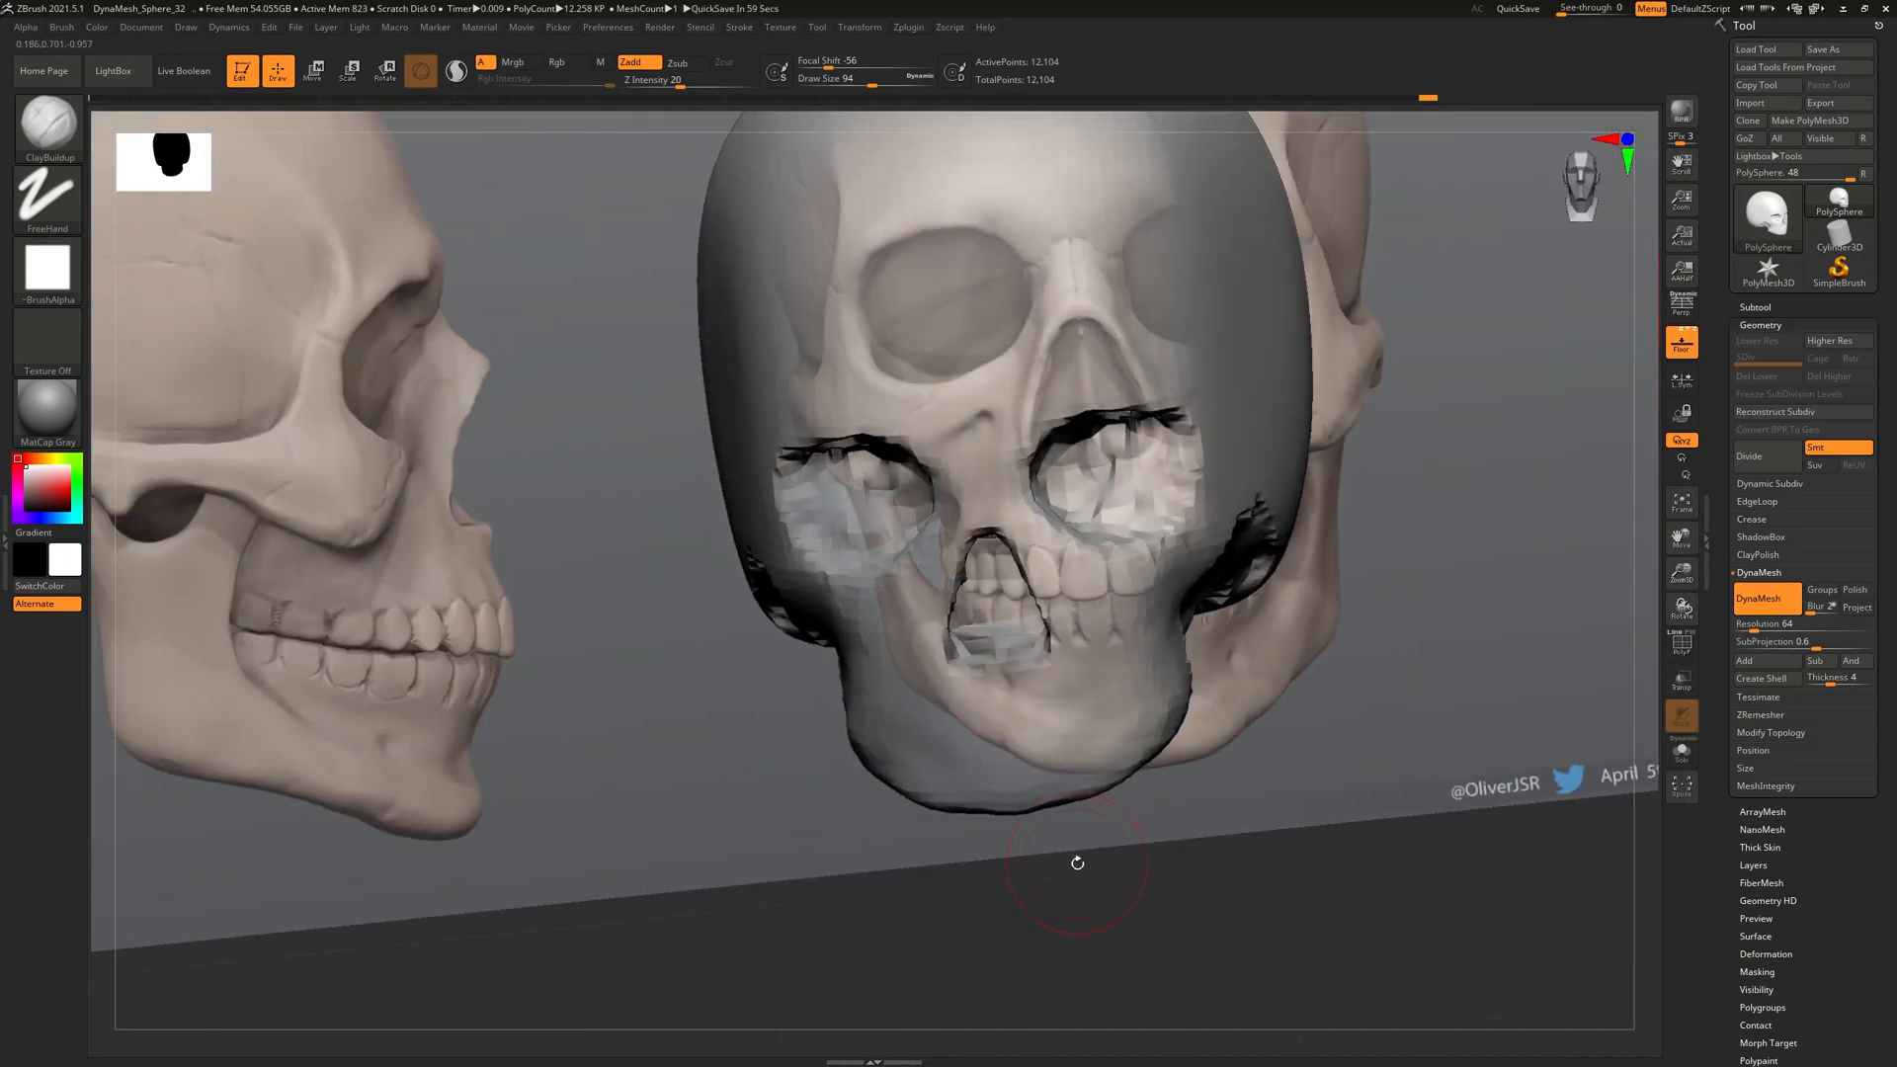
pyautogui.moveTo(1304, 977); pyautogui.dragTo(1327, 956)
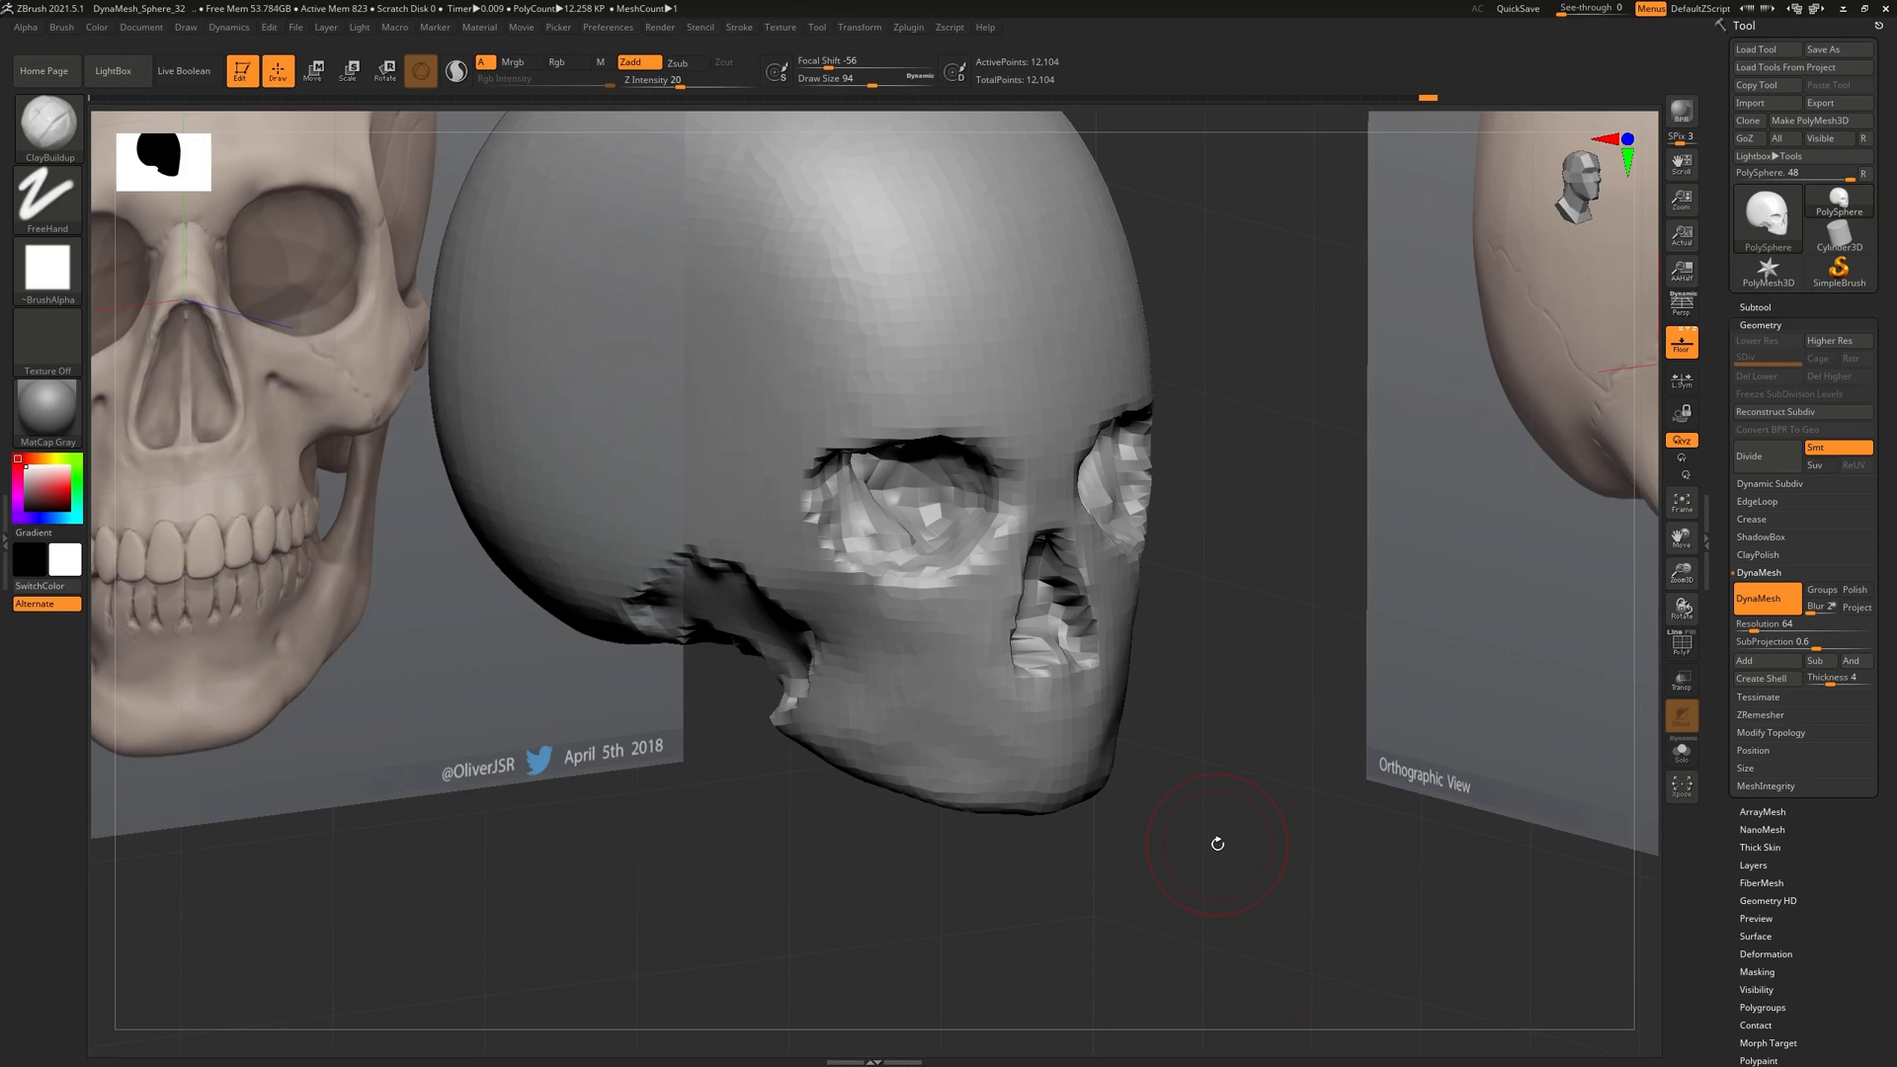
pyautogui.moveTo(1489, 606); pyautogui.dragTo(1379, 687)
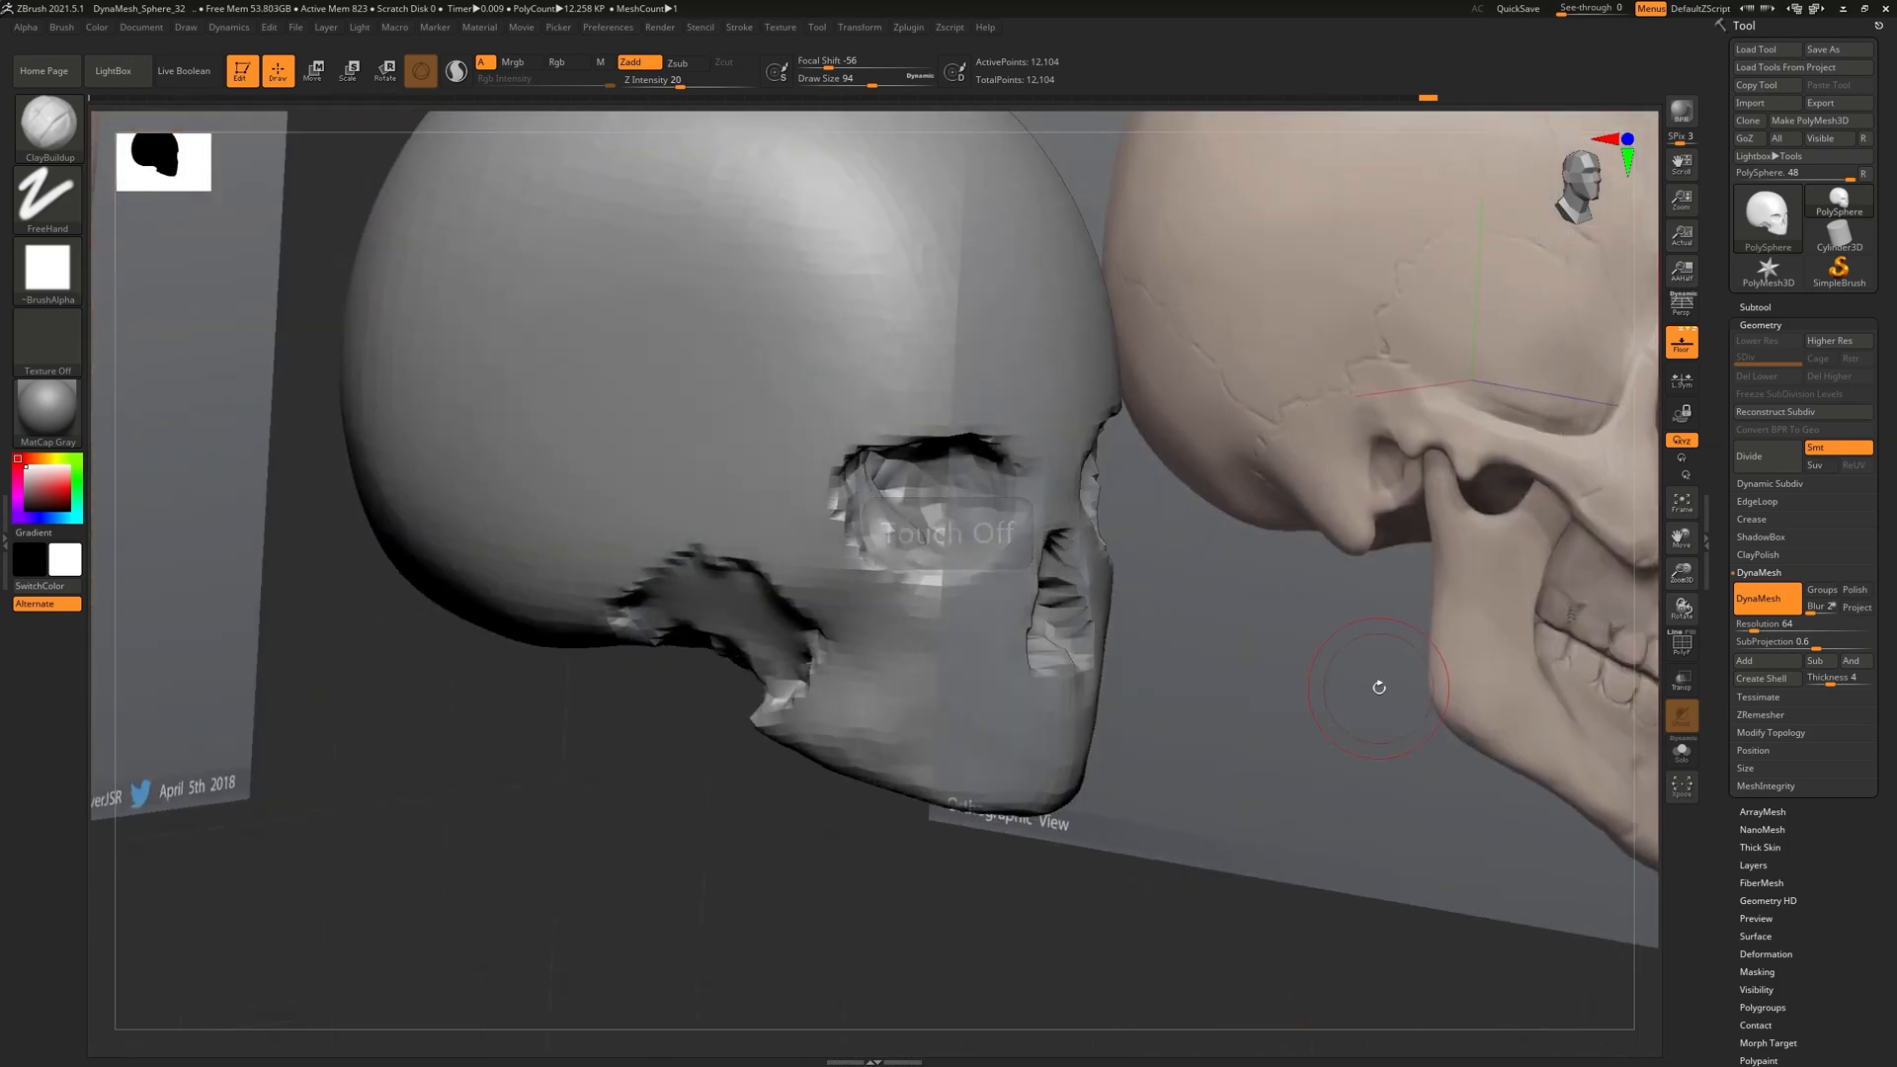
pyautogui.moveTo(1160, 635); pyautogui.dragTo(1152, 710)
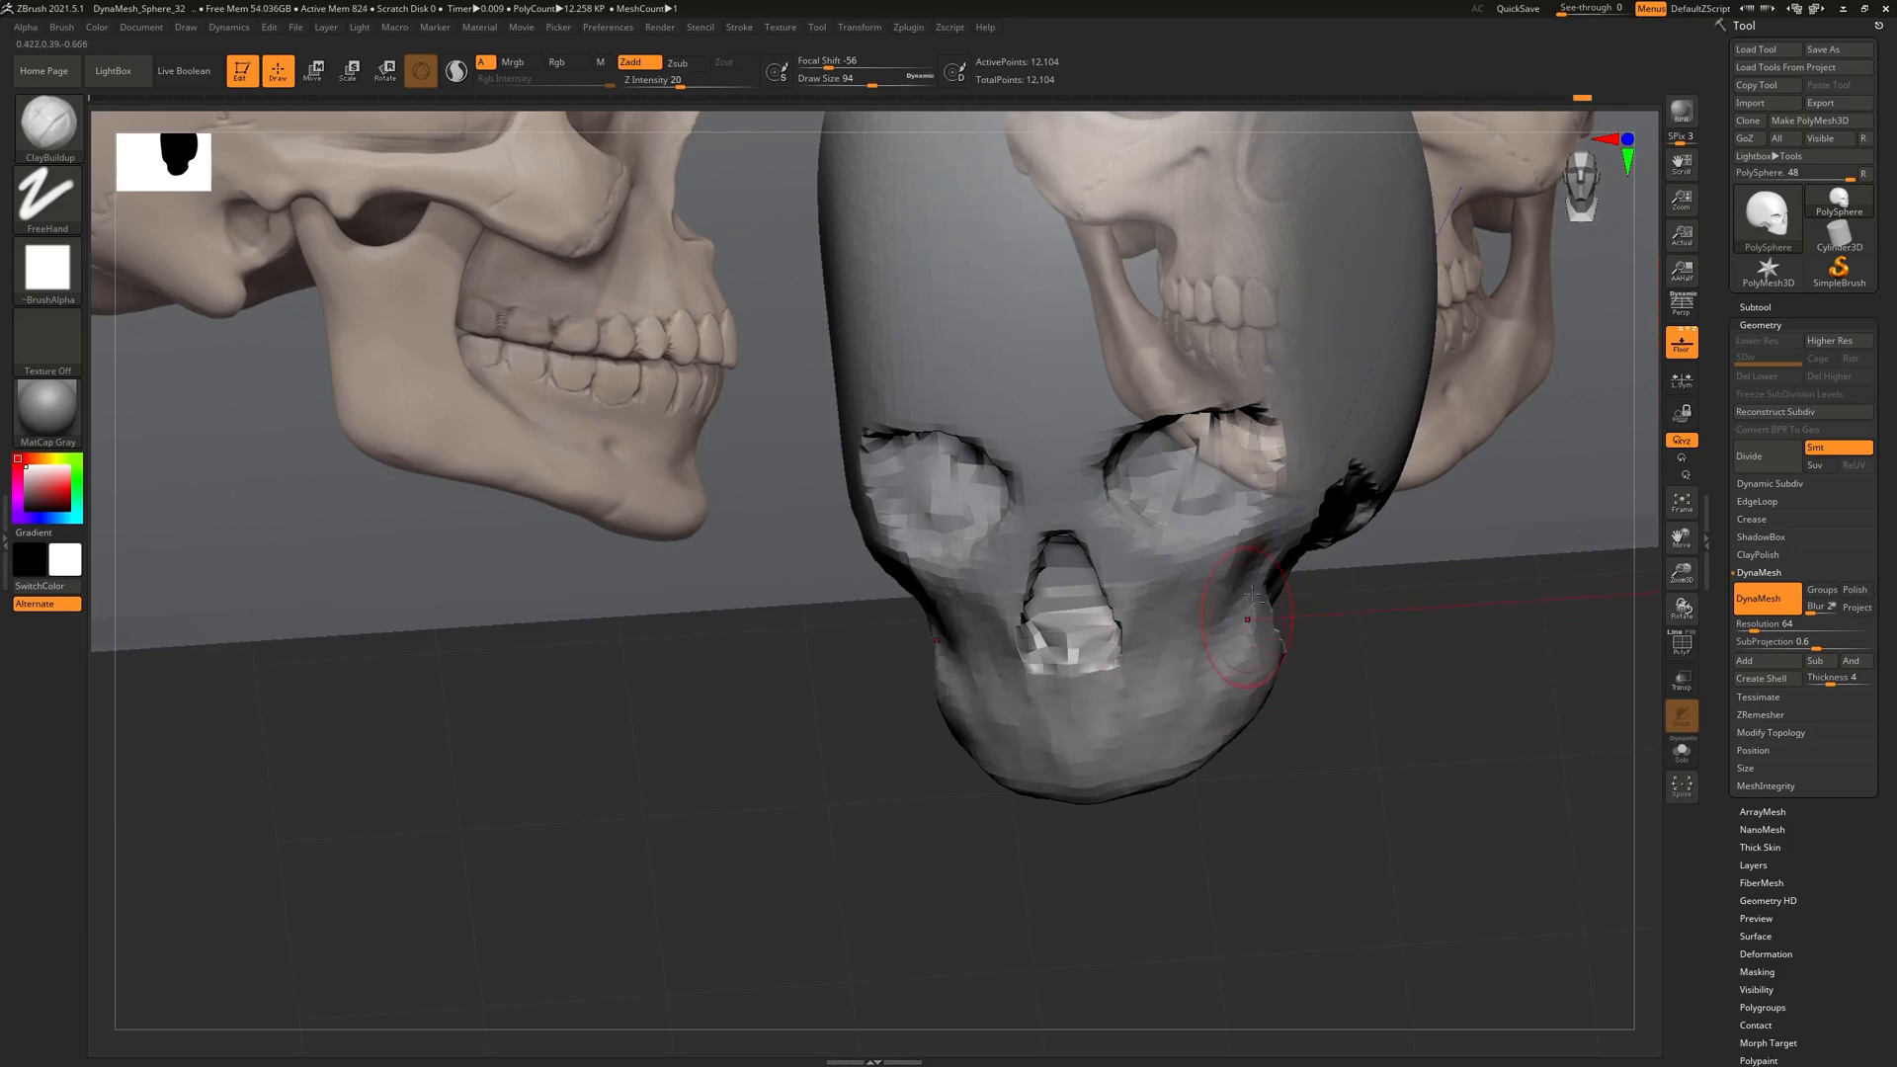
pyautogui.moveTo(1260, 681)
pyautogui.mouseDown(button='right')
pyautogui.moveTo(1282, 698)
pyautogui.moveTo(1287, 644)
pyautogui.moveTo(1225, 682)
pyautogui.moveTo(1289, 745)
pyautogui.moveTo(1286, 689)
pyautogui.mouseUp(button='right')
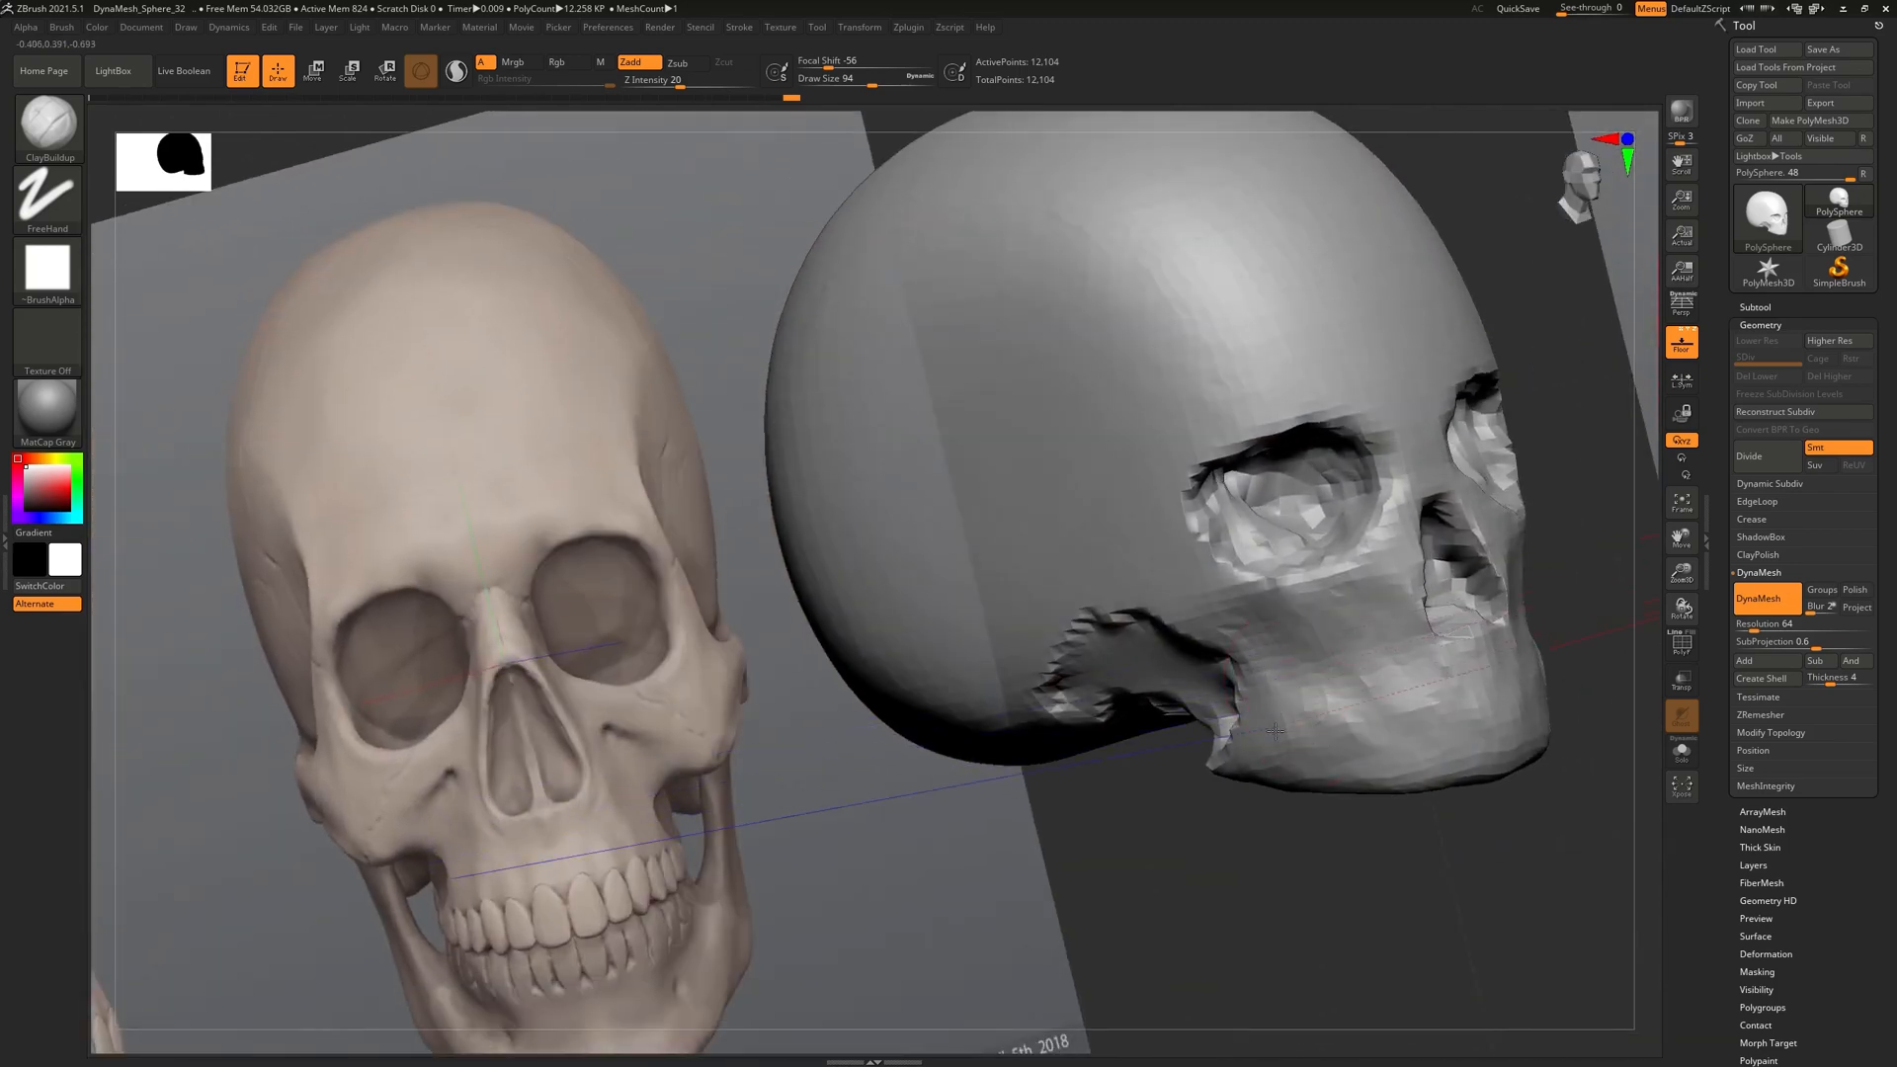
pyautogui.moveTo(1328, 676); pyautogui.dragTo(1397, 652)
pyautogui.moveTo(1397, 652)
pyautogui.mouseDown(button='right')
pyautogui.moveTo(1322, 657)
pyautogui.moveTo(1313, 629)
pyautogui.mouseUp(button='right')
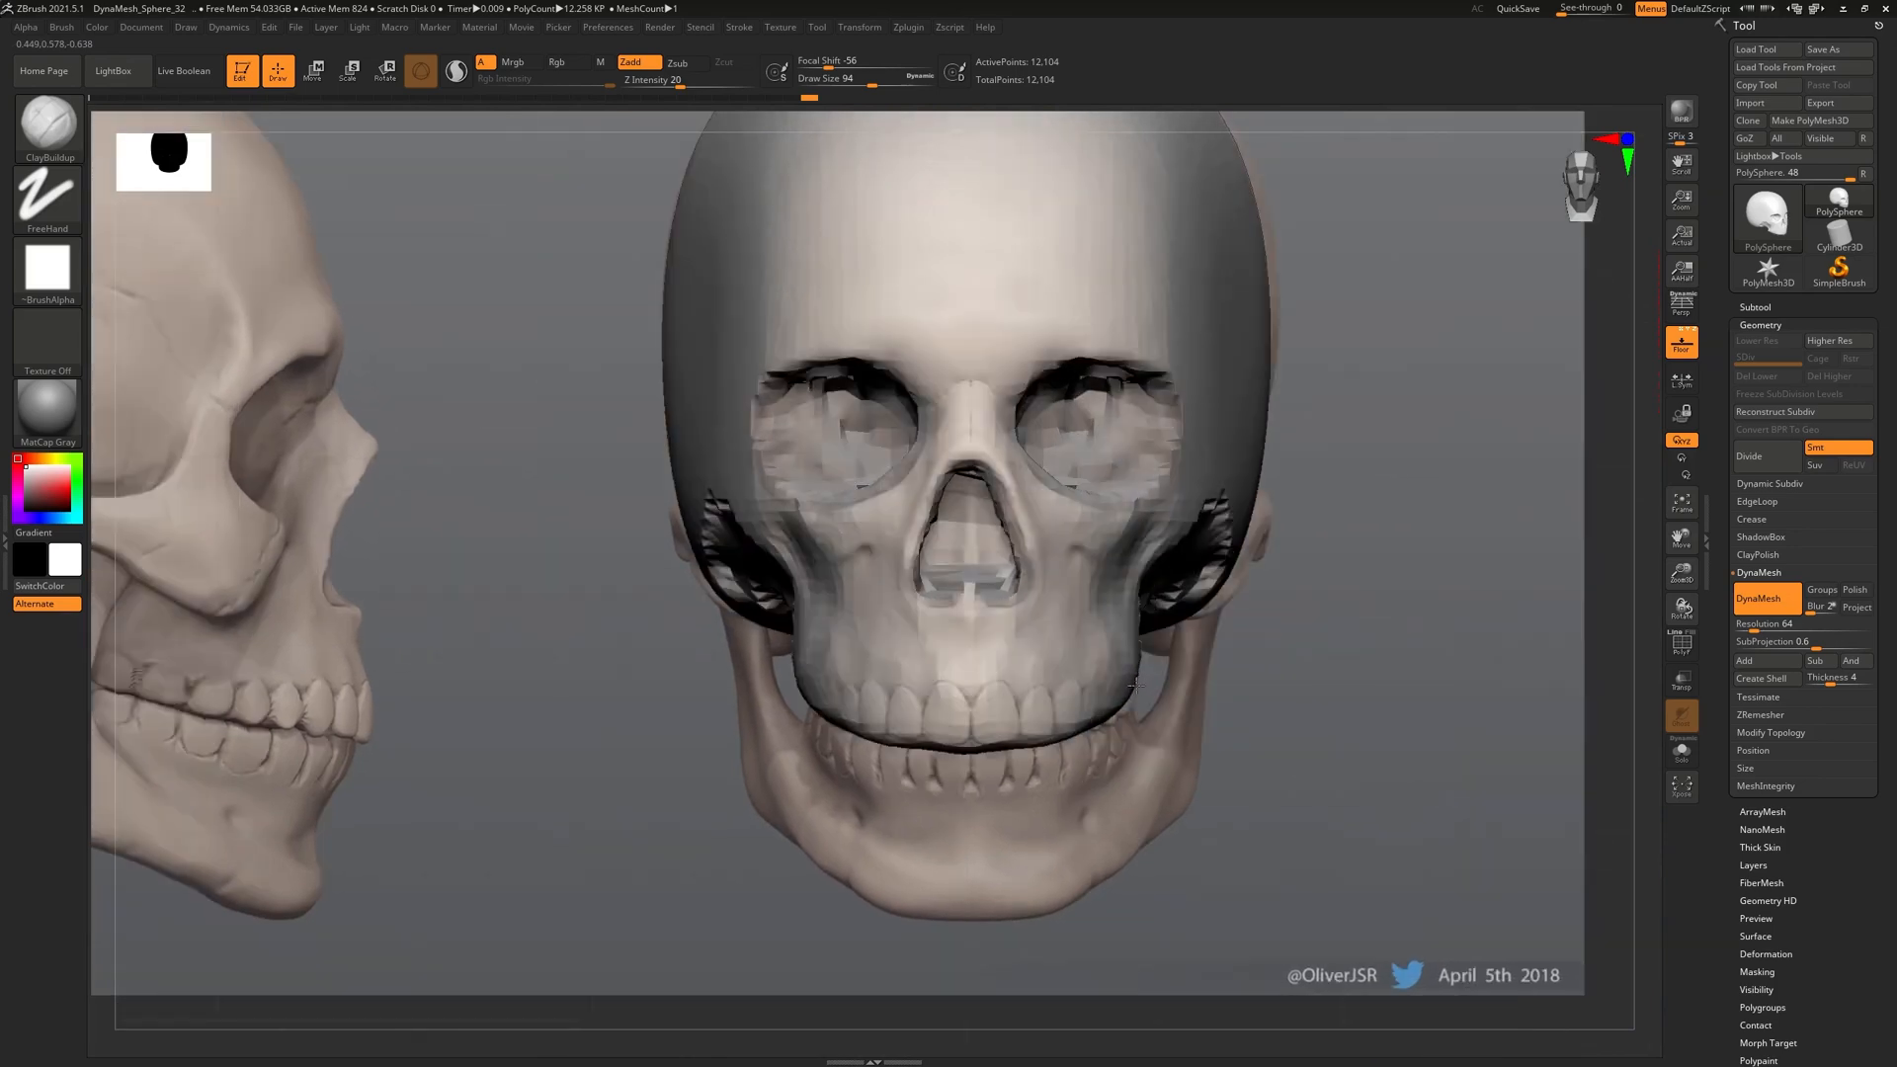
# Compare the skull front-on against the references and make small build-ups on the upper jaw
pyautogui.moveTo(1147, 520)
pyautogui.mouseDown(button='right')
pyautogui.moveTo(1031, 531)
pyautogui.moveTo(1143, 593)
pyautogui.moveTo(1117, 618)
pyautogui.moveTo(819, 591)
pyautogui.mouseUp(button='right')
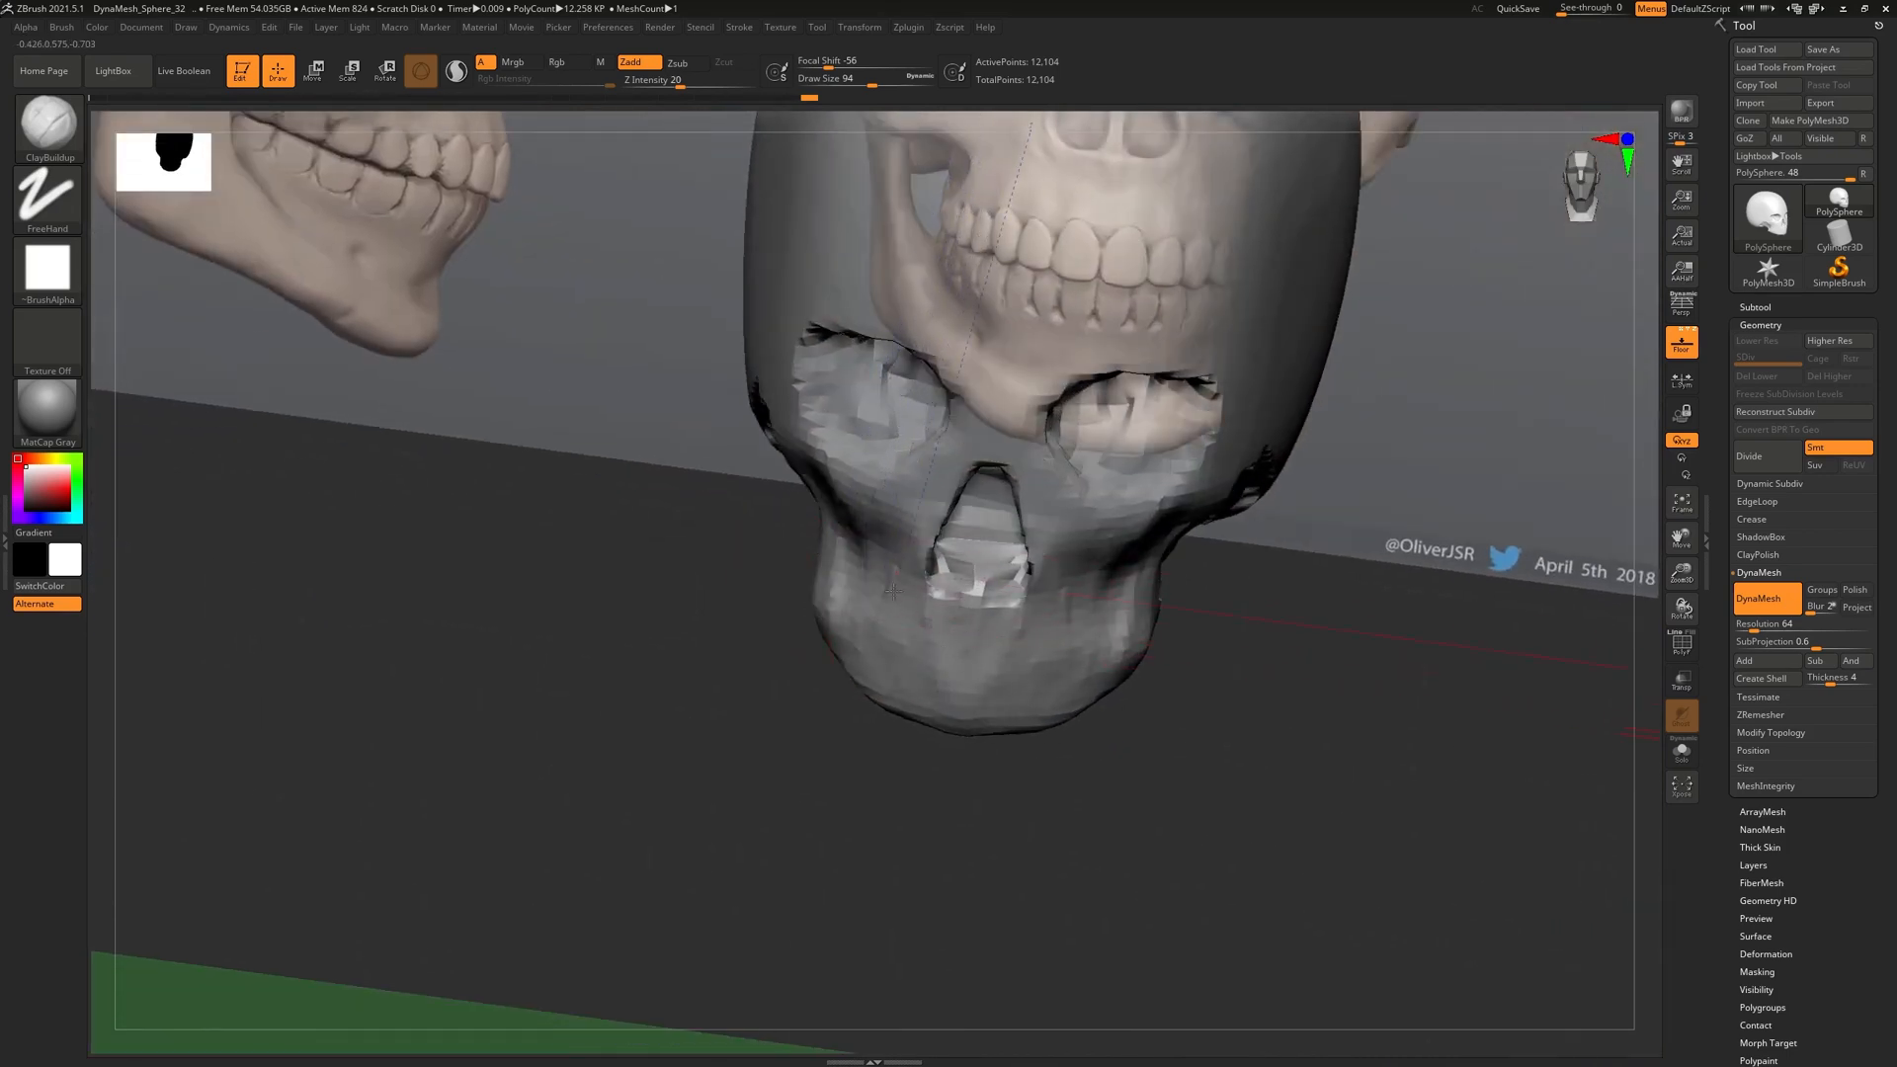
pyautogui.moveTo(920, 585); pyautogui.dragTo(808, 541, button='right')
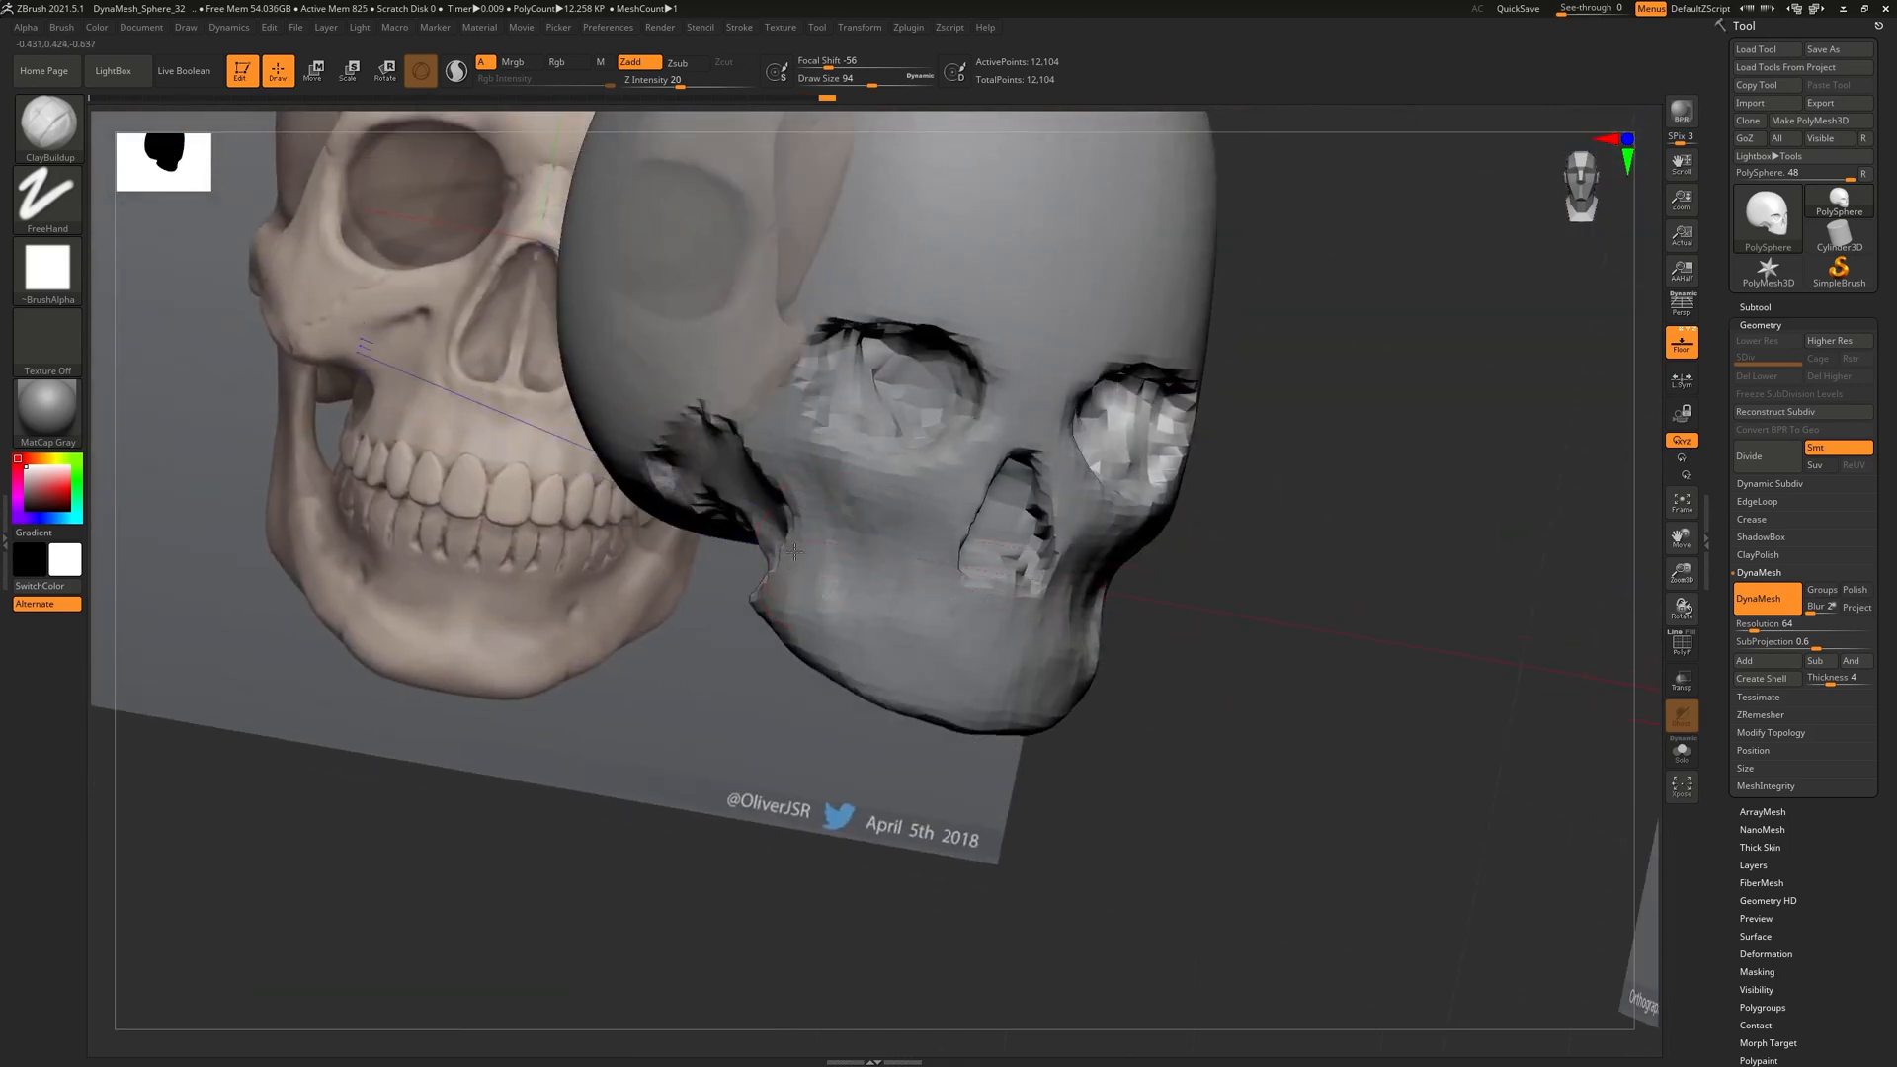
pyautogui.moveTo(950, 628); pyautogui.dragTo(1145, 598, button='right')
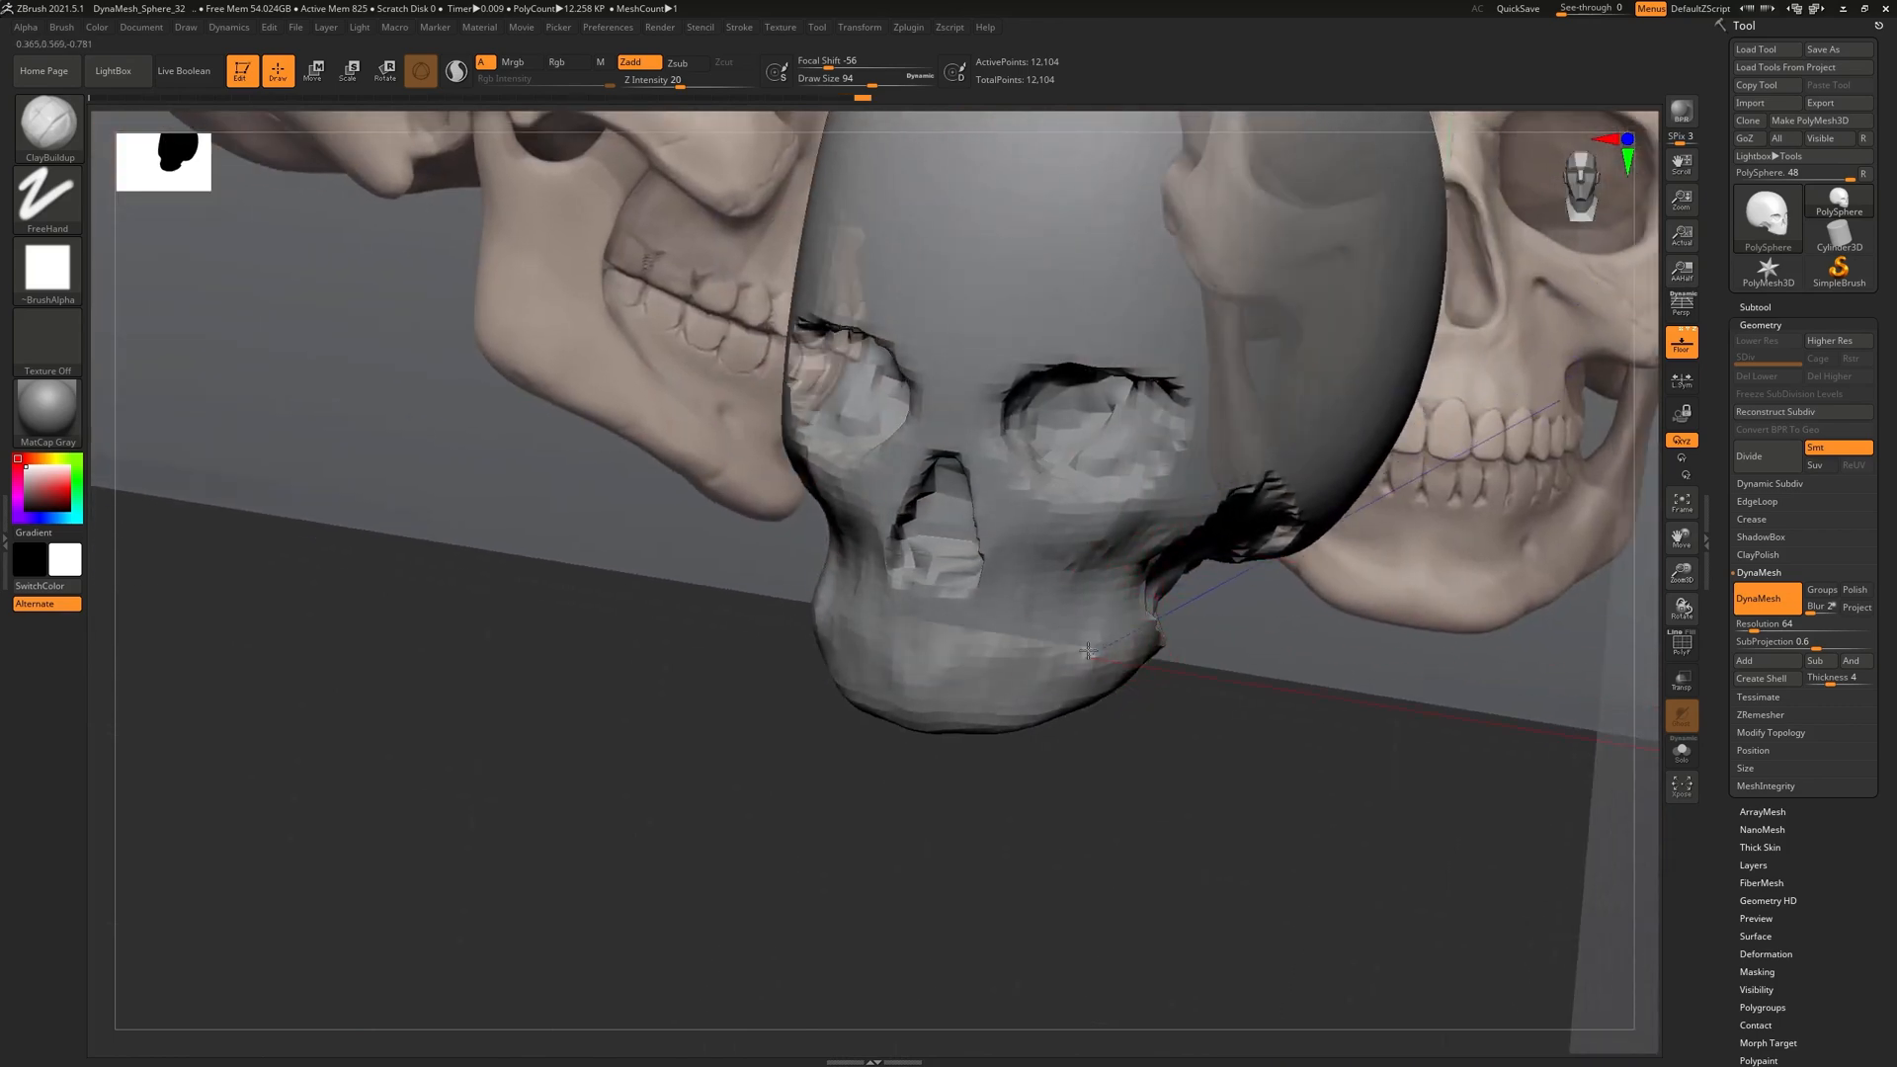
pyautogui.moveTo(1111, 665); pyautogui.dragTo(1088, 575, button='right')
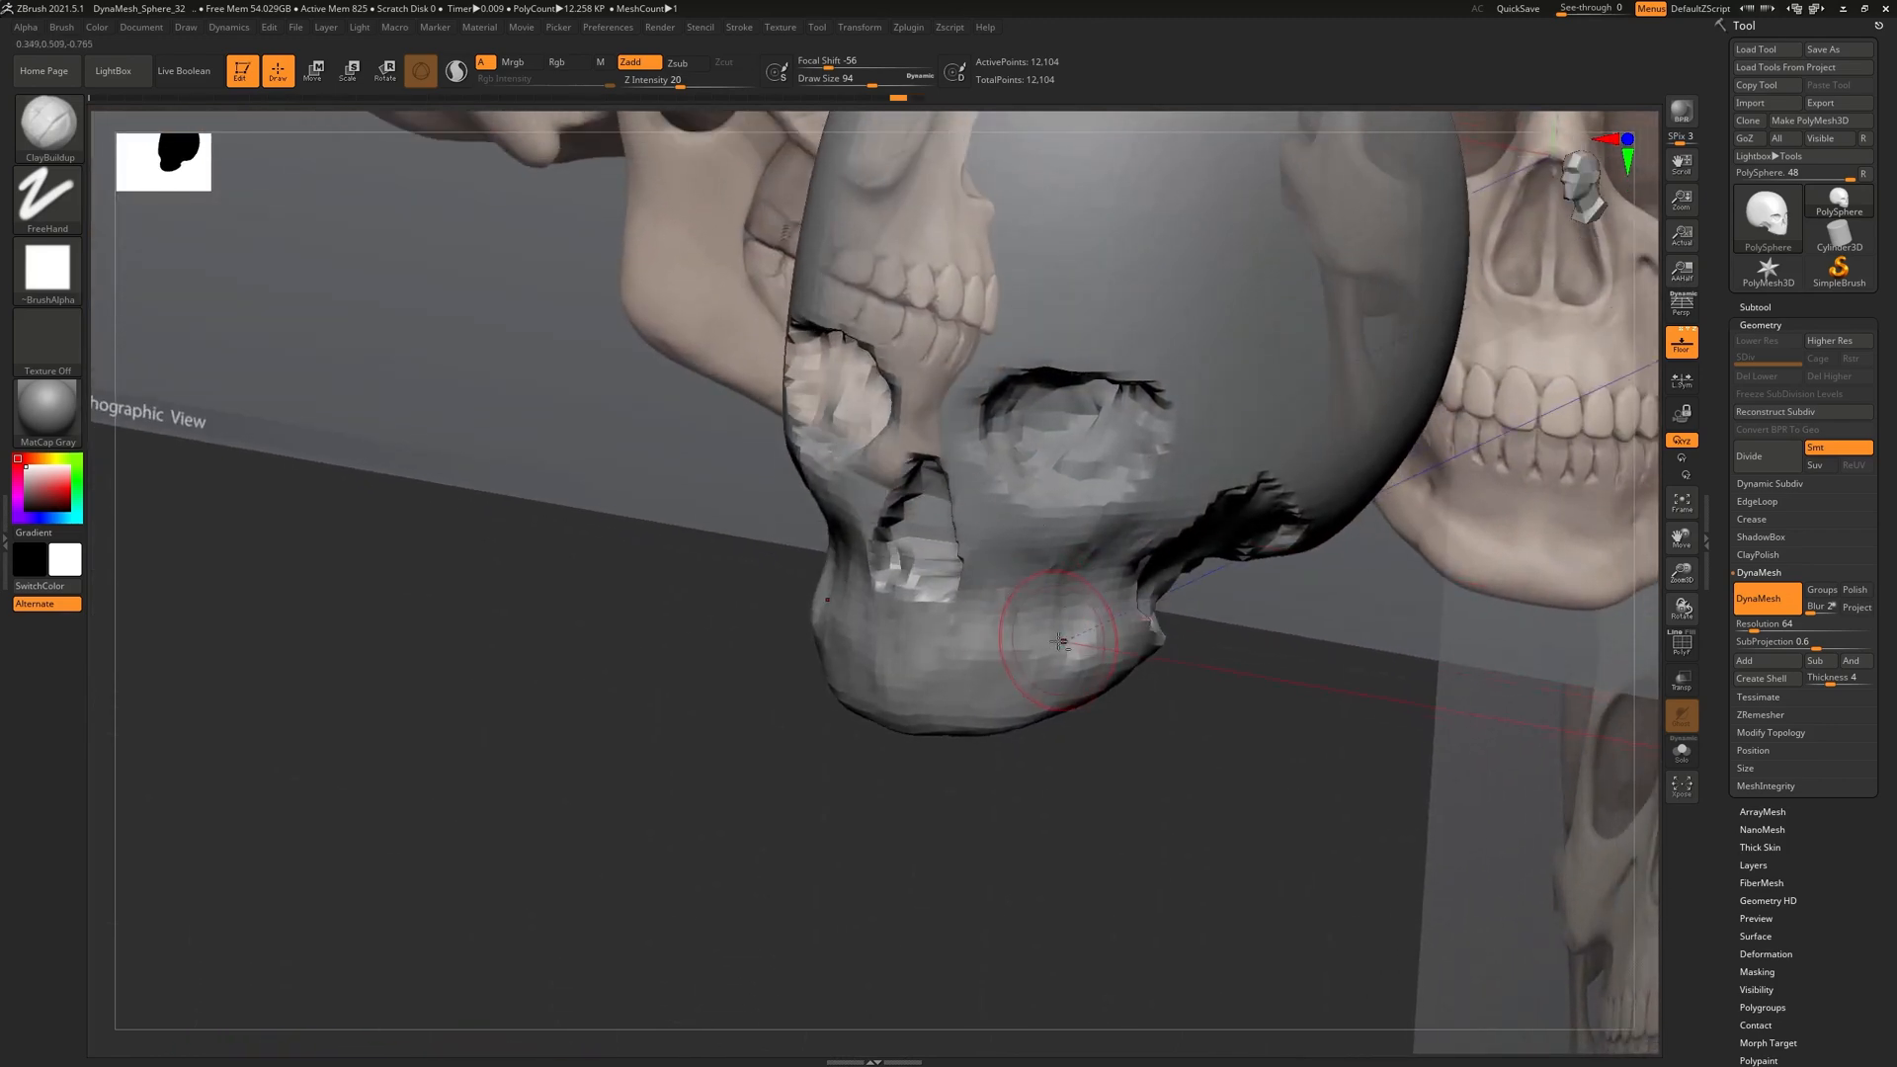
pyautogui.moveTo(991, 599); pyautogui.dragTo(1067, 632)
pyautogui.moveTo(948, 613)
pyautogui.mouseDown(button='right')
pyautogui.moveTo(1013, 642)
pyautogui.moveTo(1164, 620)
pyautogui.mouseUp(button='right')
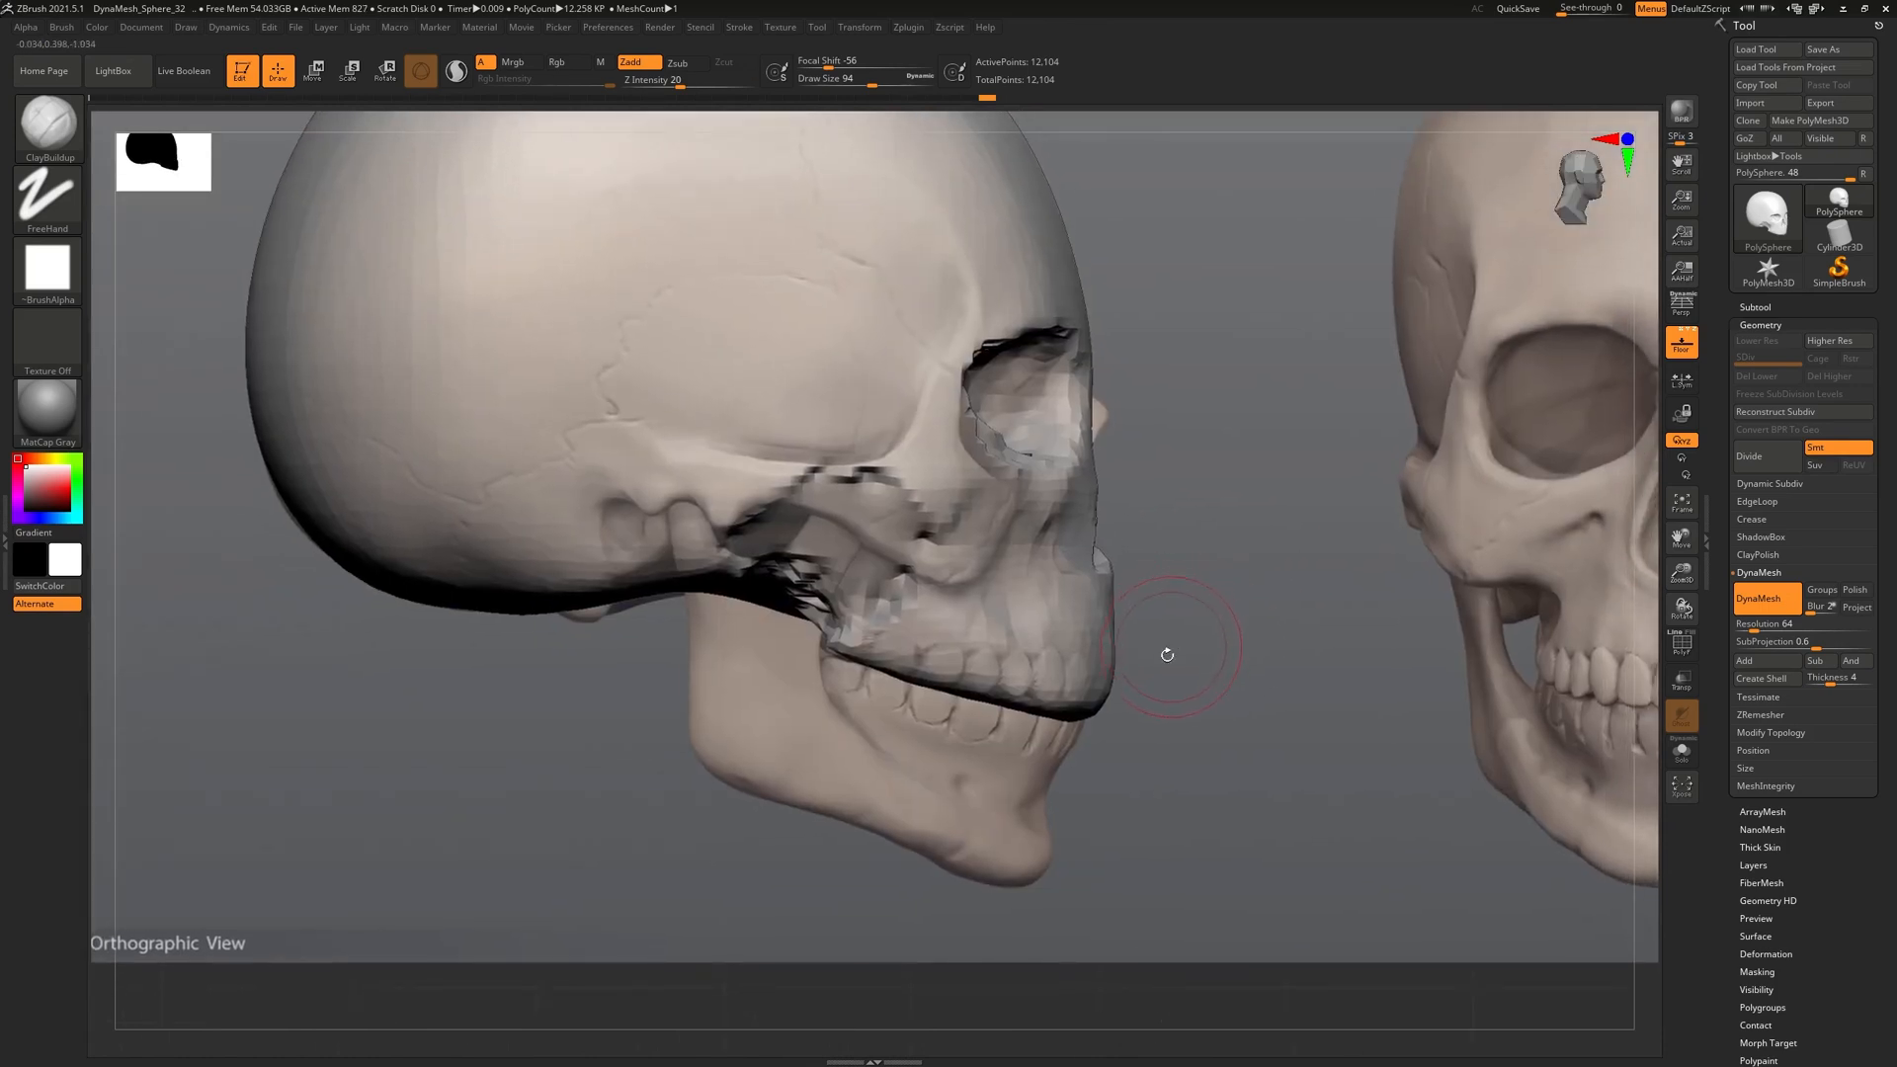
# Keep the PolySphere skull as the active mesh from the tool library
pyautogui.press('c')
pyautogui.press('F1')
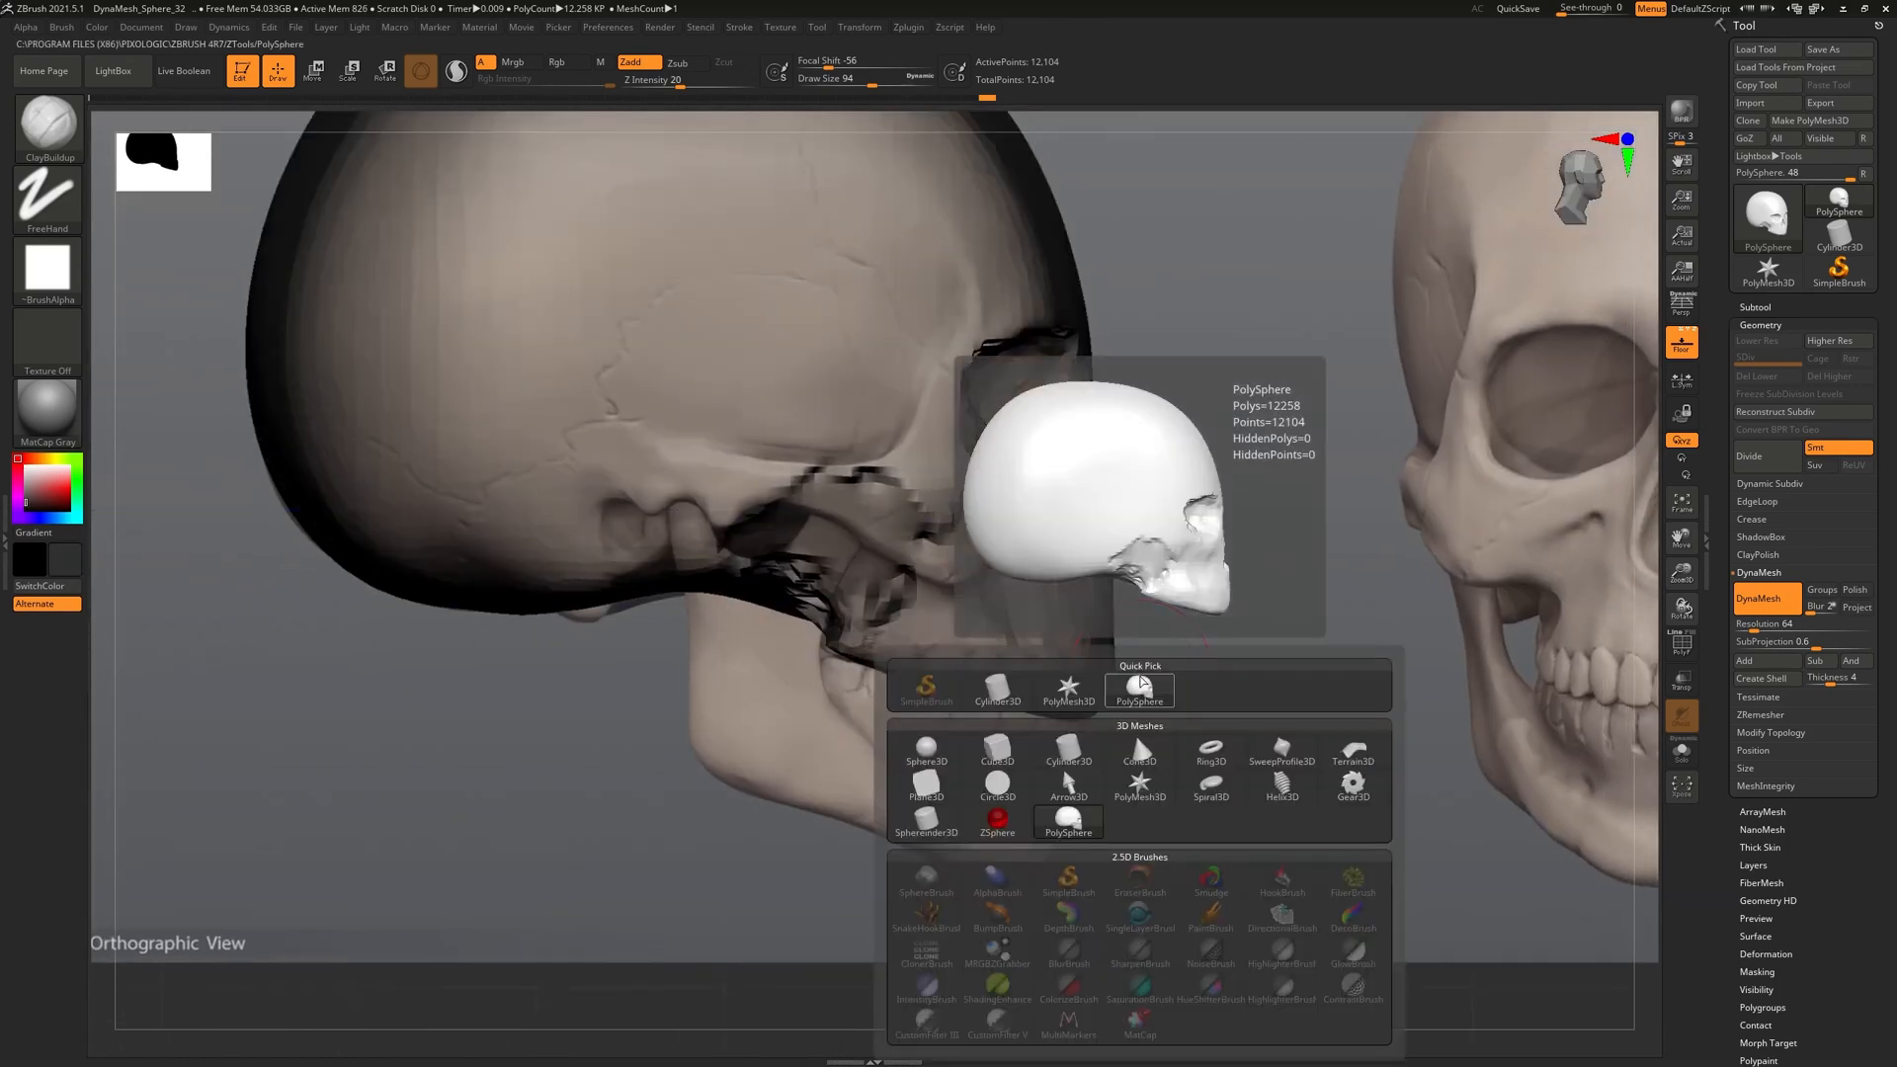
pyautogui.click(1140, 686)
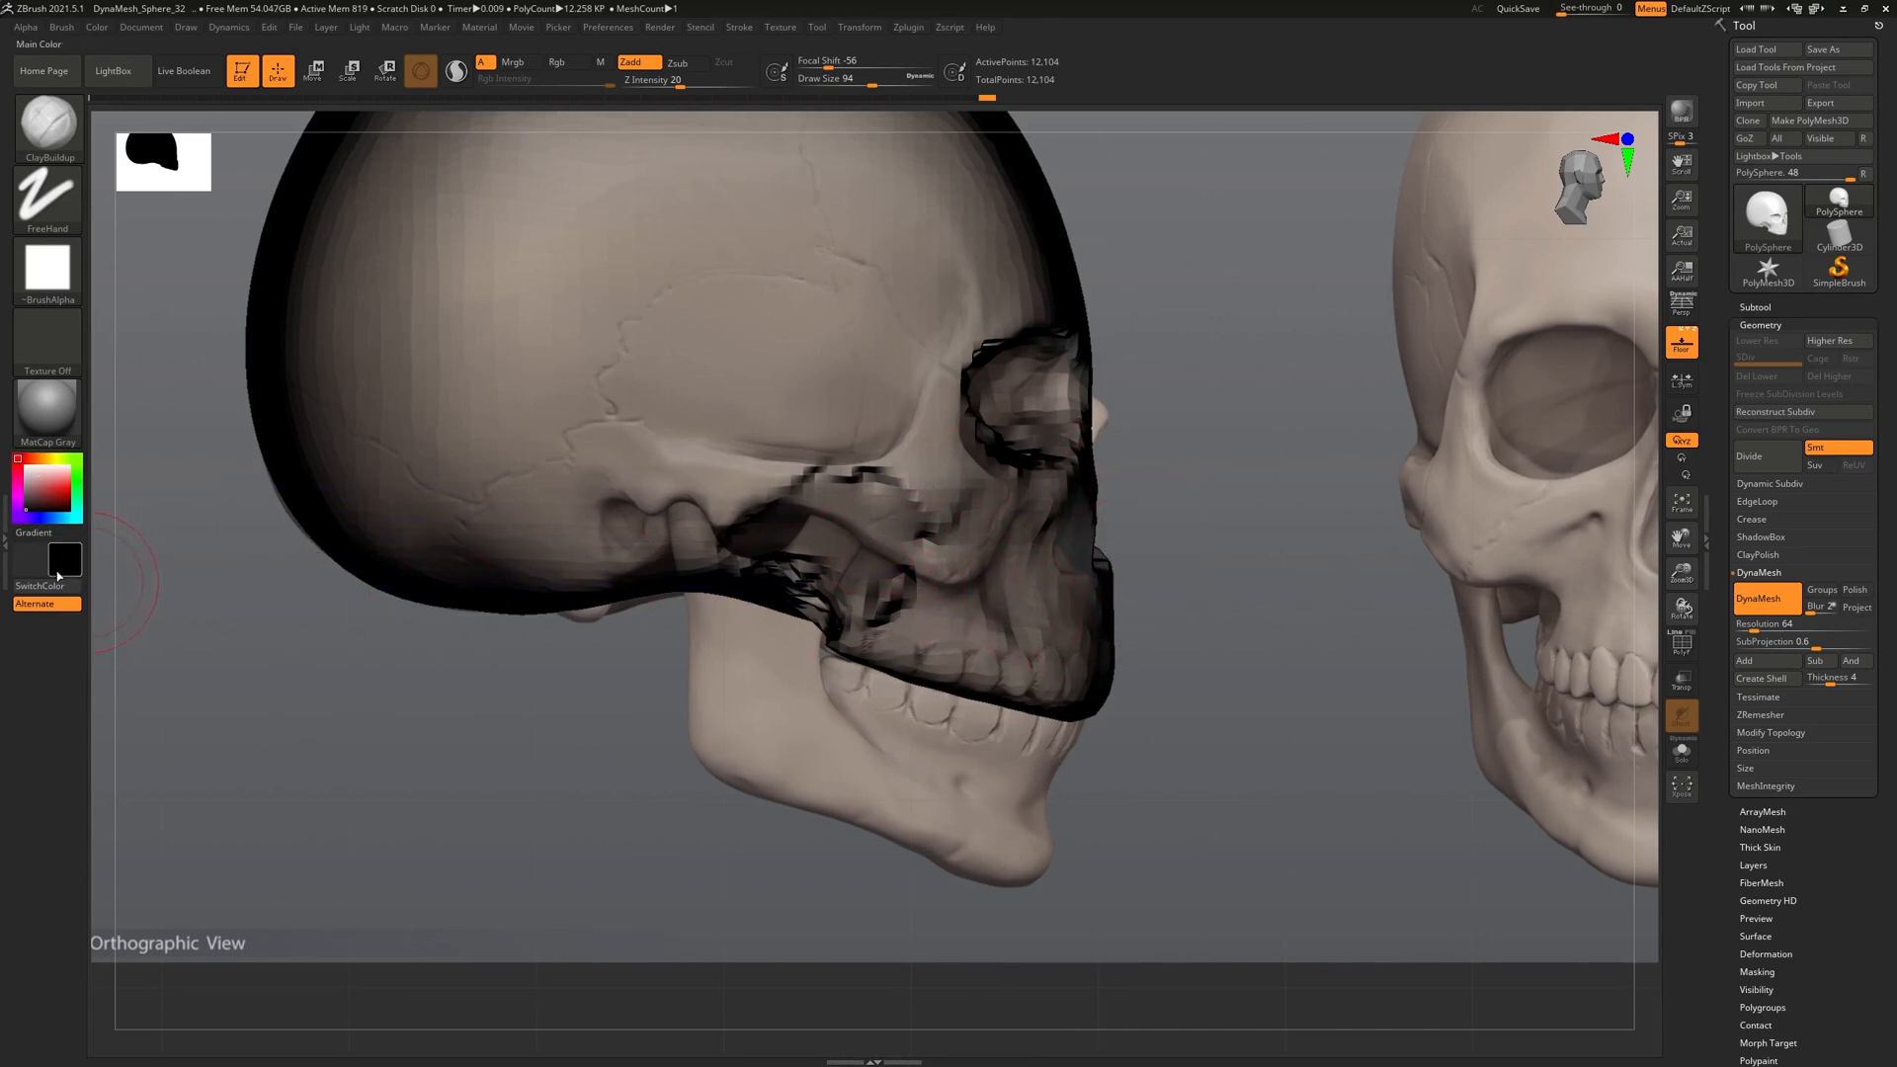
# Set the skull's colour to white
pyautogui.press('b')
pyautogui.press('v')
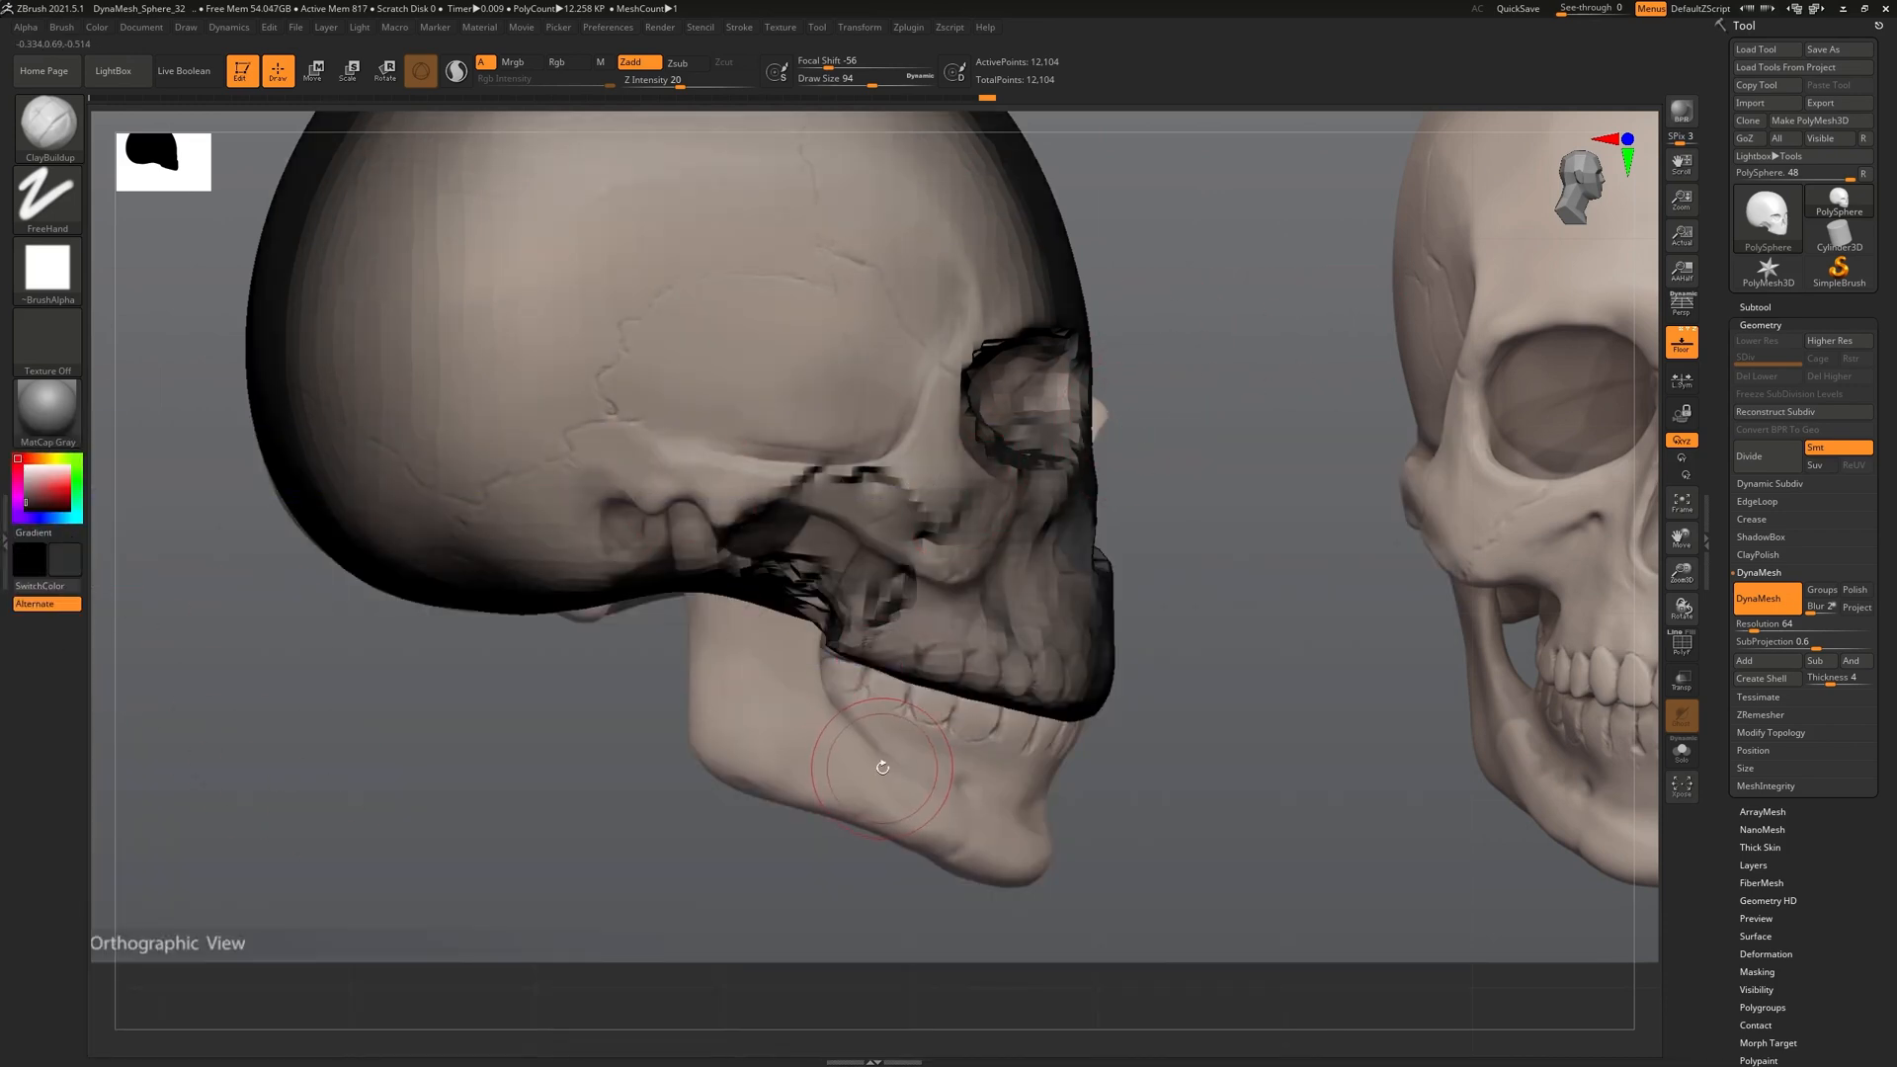
pyautogui.press('v')
pyautogui.press('v')
pyautogui.click(16, 460)
pyautogui.click(19, 461)
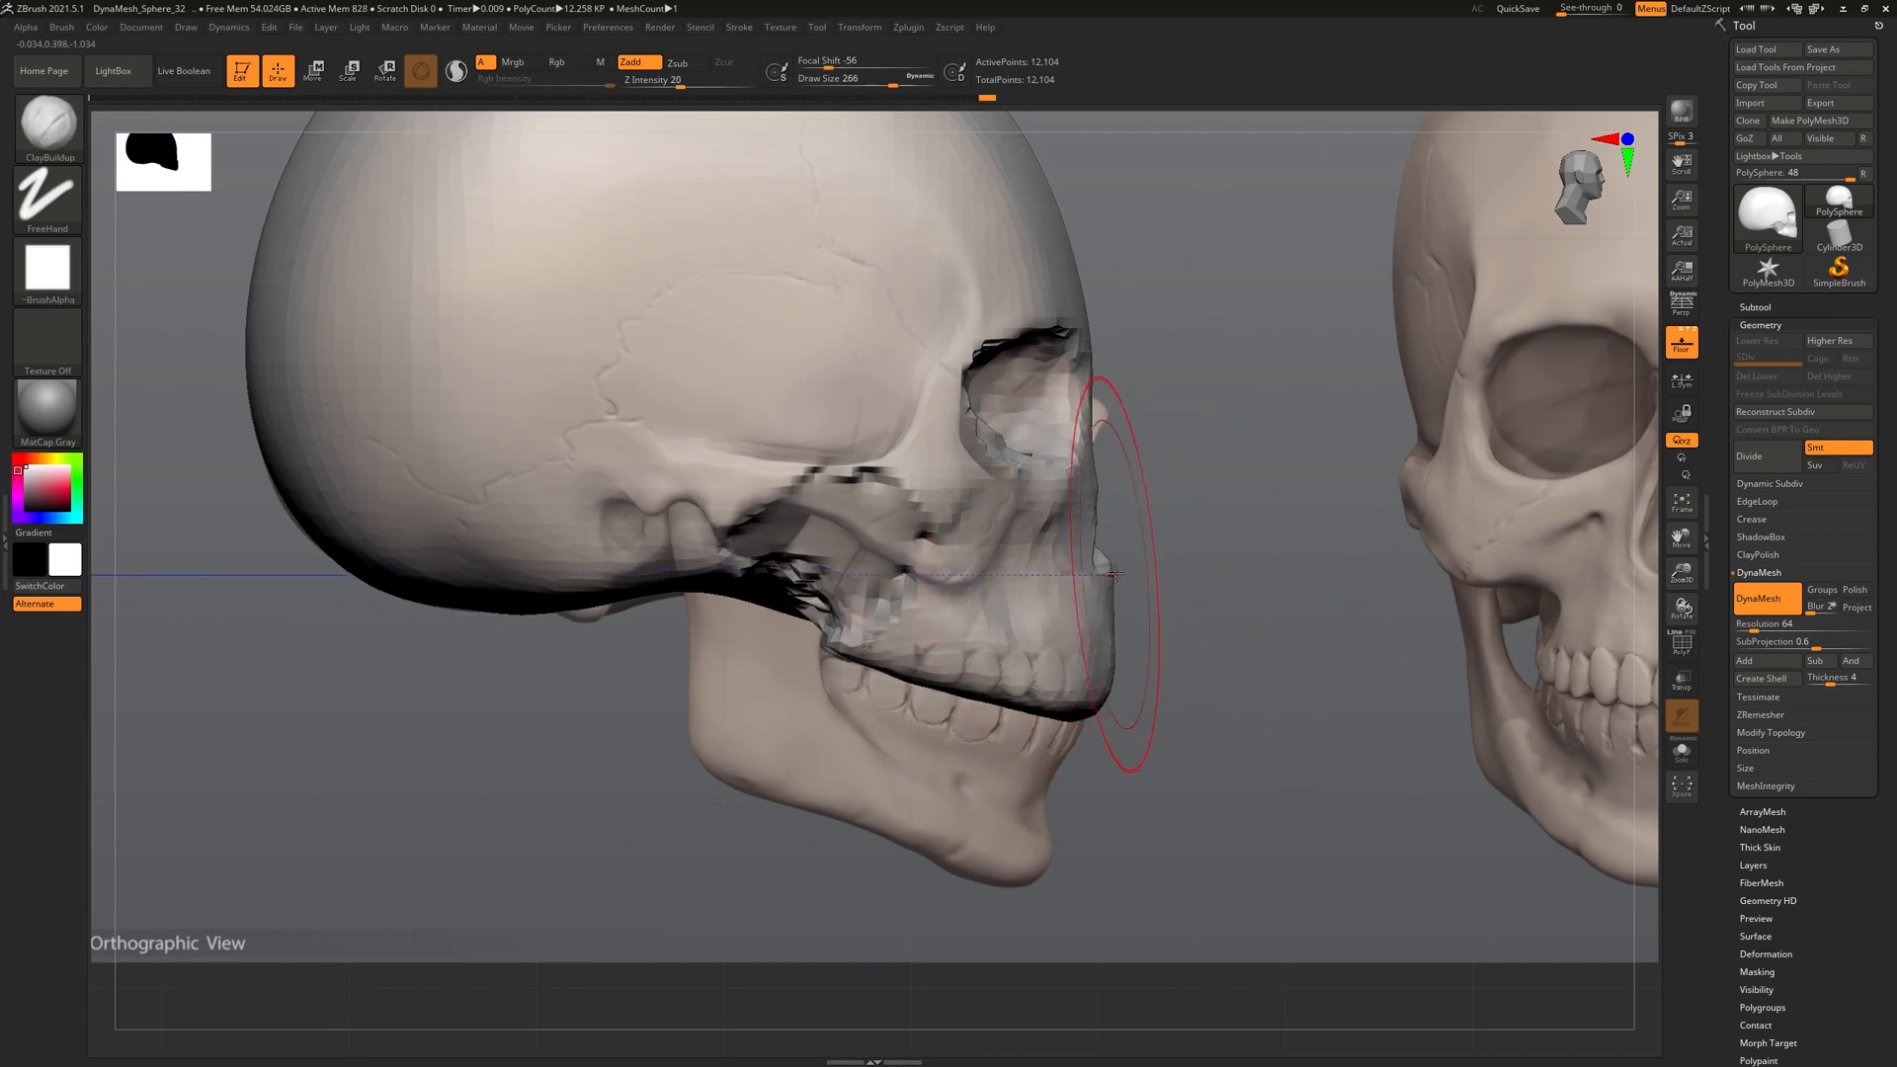
# With the Move brush, pull back the upper jaw, nasal bridge, eye socket rim and brow silhouette
pyautogui.press('b')
pyautogui.press('m')
pyautogui.press('v')
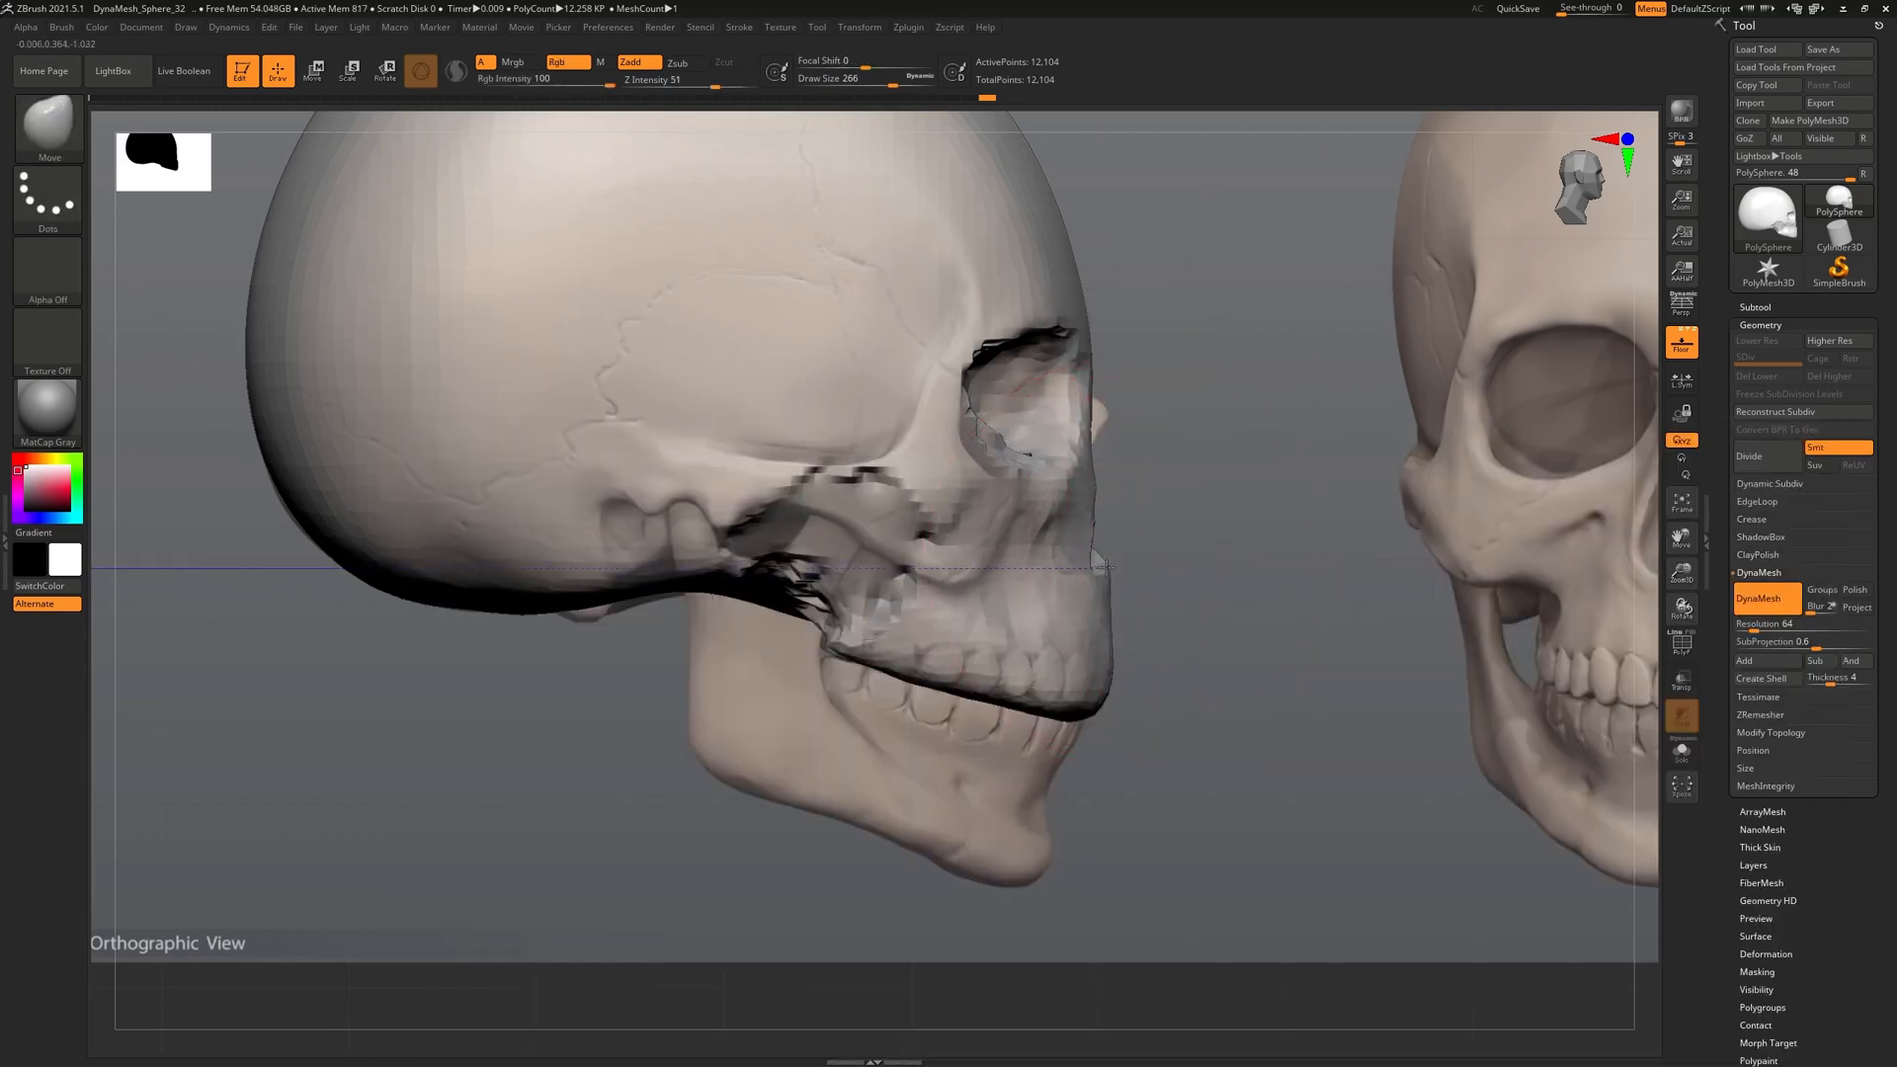
pyautogui.moveTo(1106, 566); pyautogui.dragTo(1103, 682)
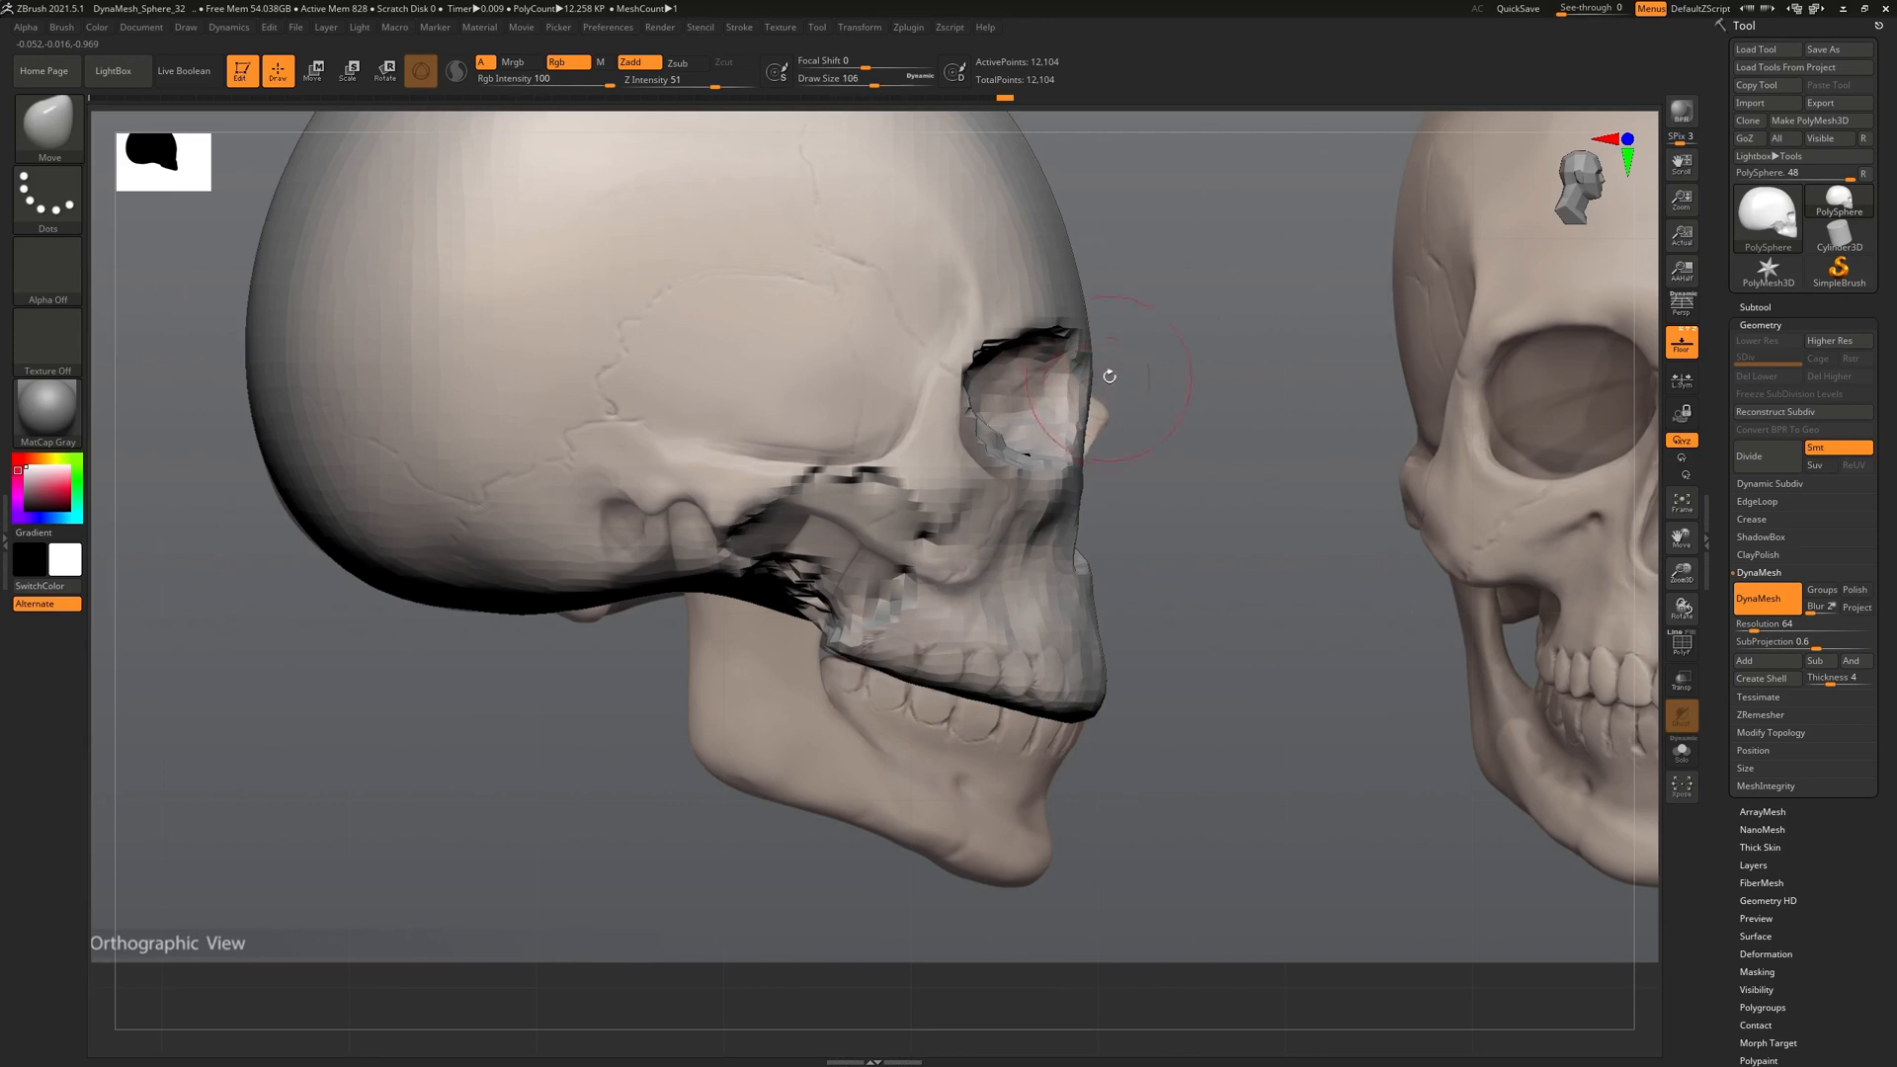
pyautogui.moveTo(1075, 482); pyautogui.dragTo(1061, 479)
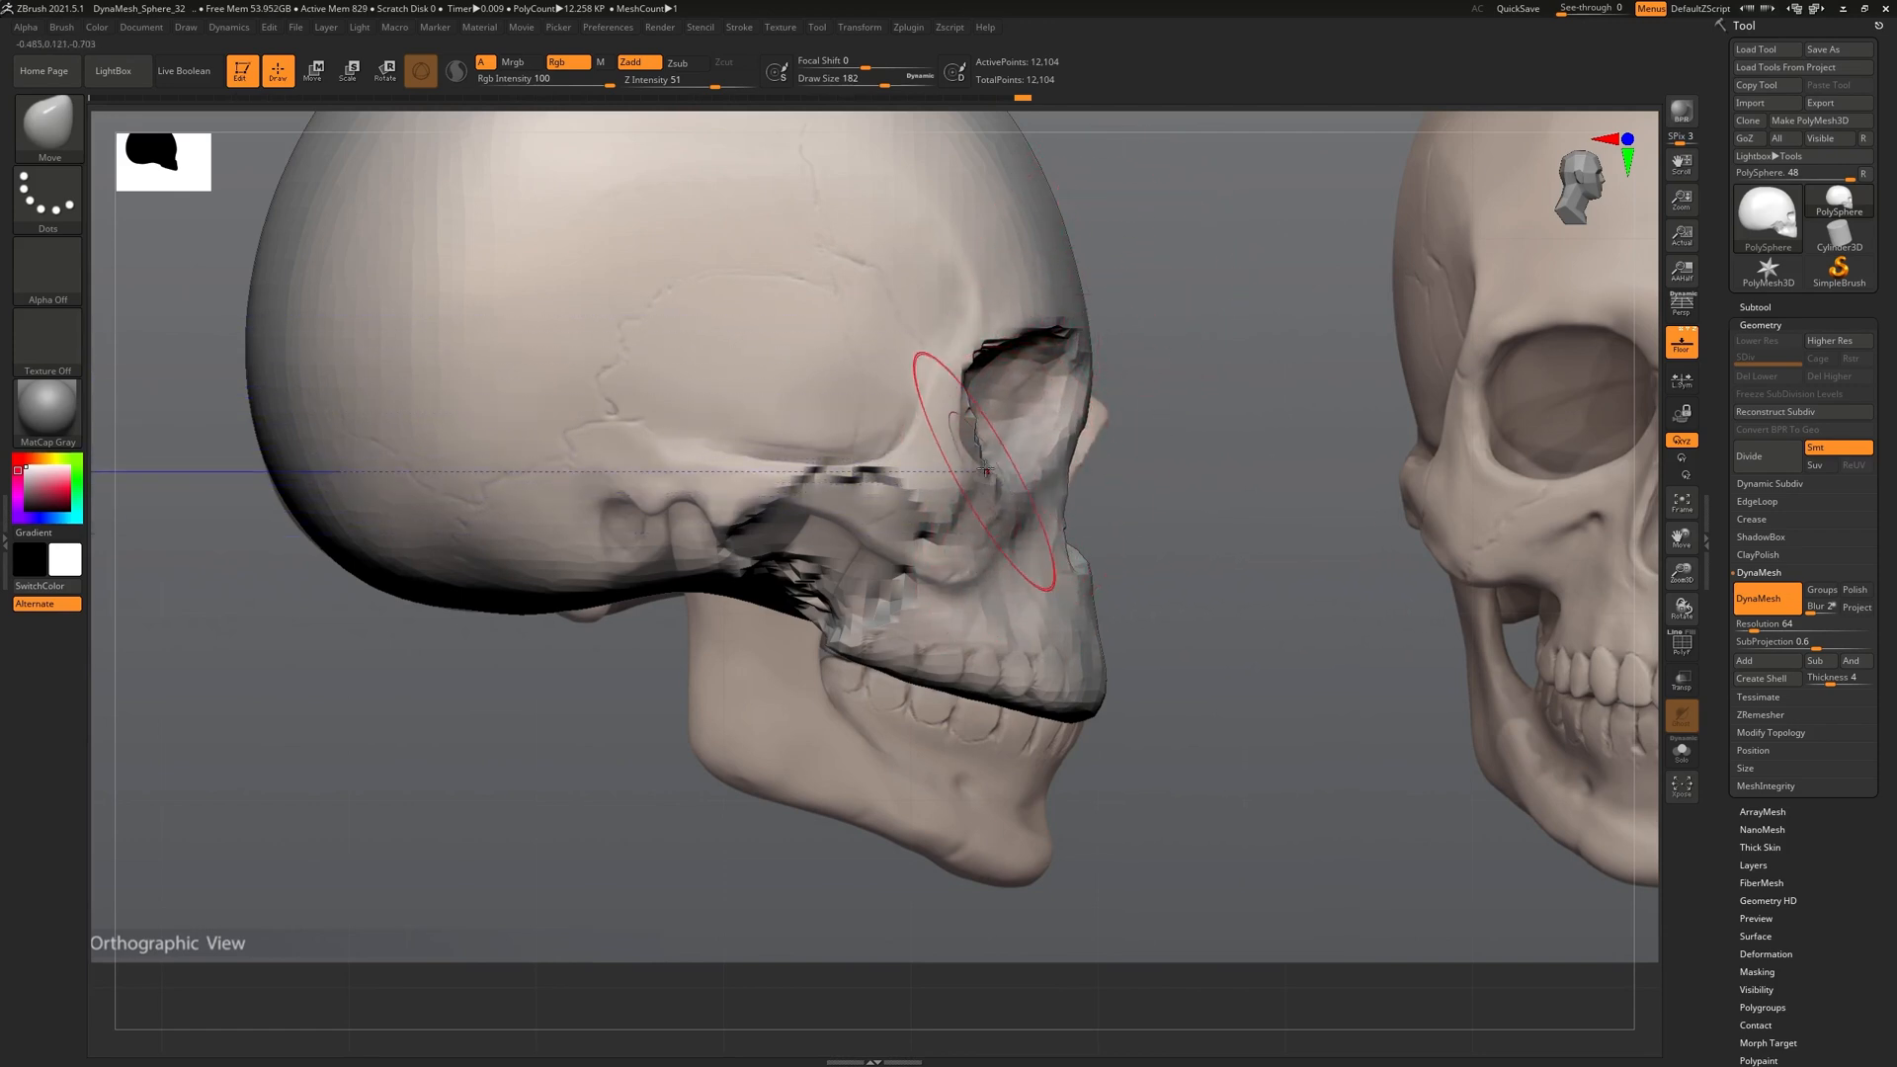
pyautogui.moveTo(980, 430); pyautogui.dragTo(962, 428)
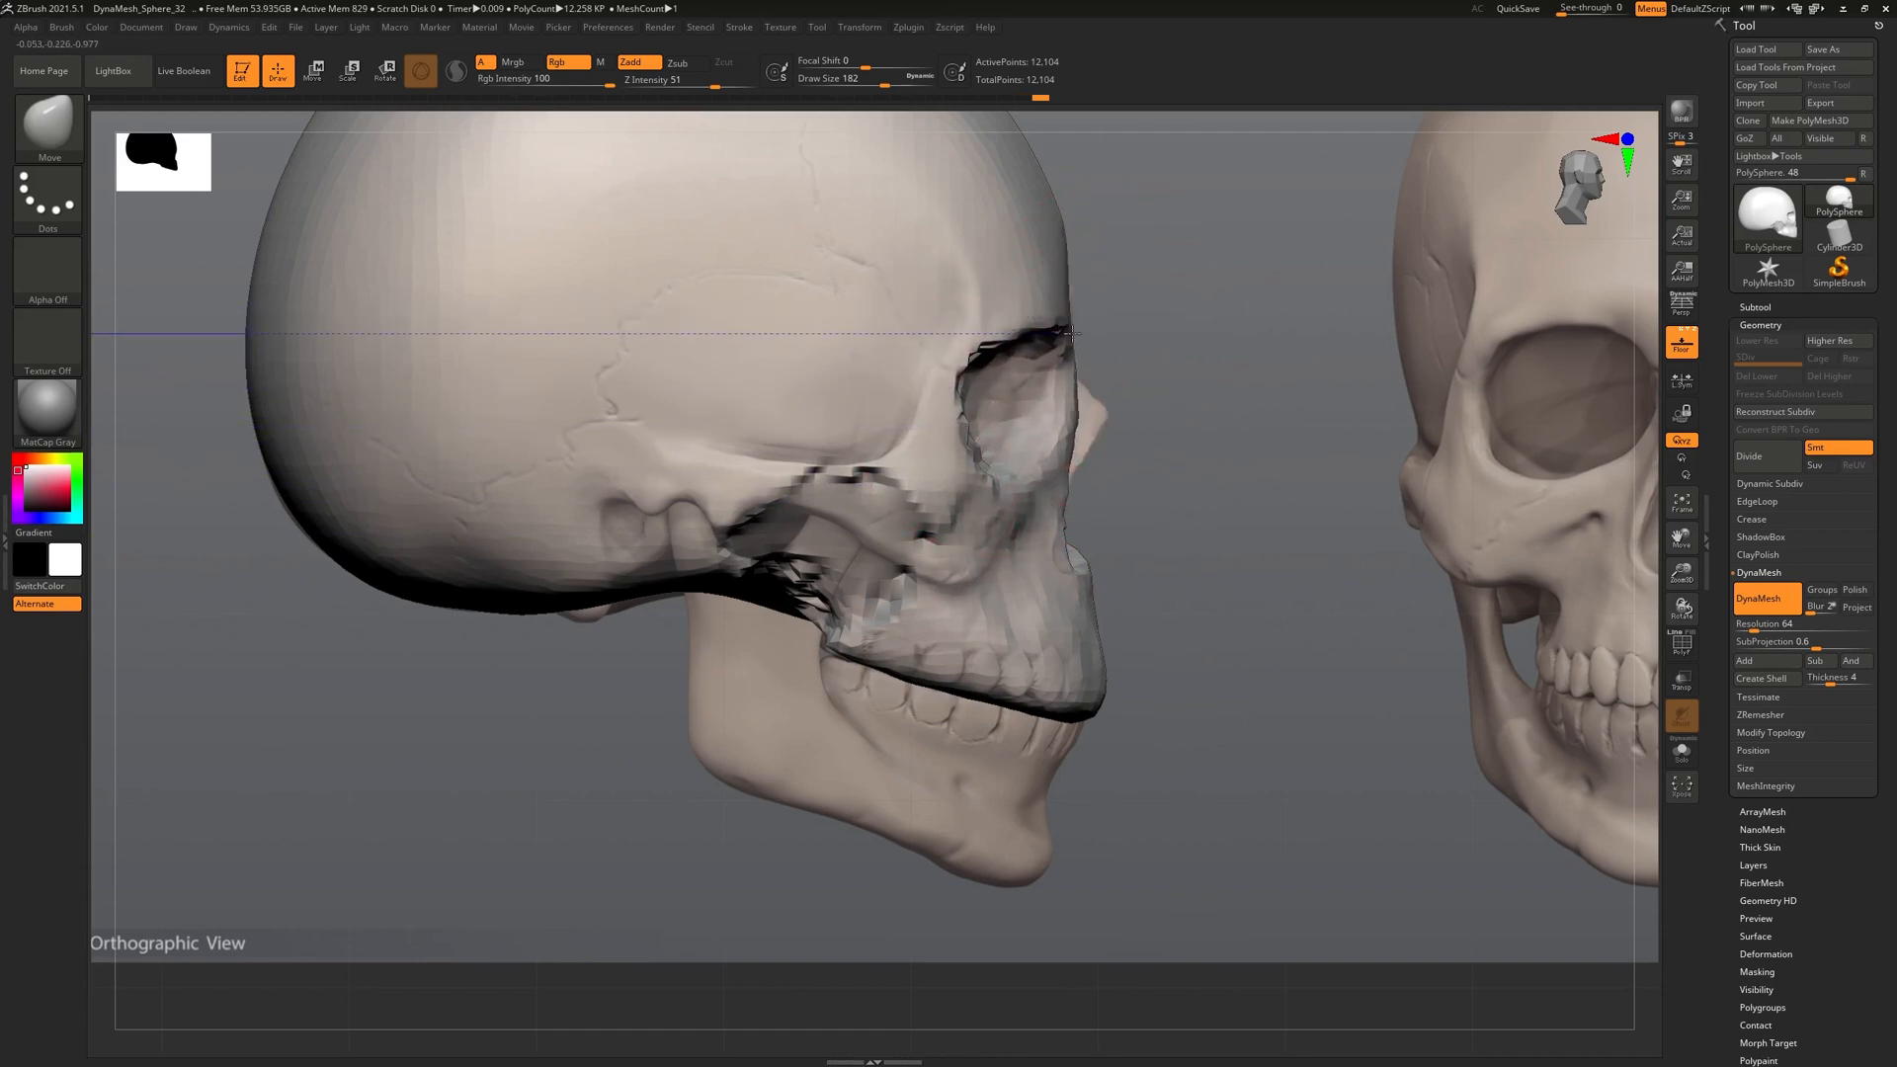
pyautogui.moveTo(1077, 333); pyautogui.dragTo(1069, 340)
# Switch to the side profile and pull the cheekbone area down toward the jaw
pyautogui.moveTo(1081, 415)
pyautogui.mouseDown(button='right')
pyautogui.moveTo(1001, 426)
pyautogui.moveTo(1178, 448)
pyautogui.mouseUp(button='right')
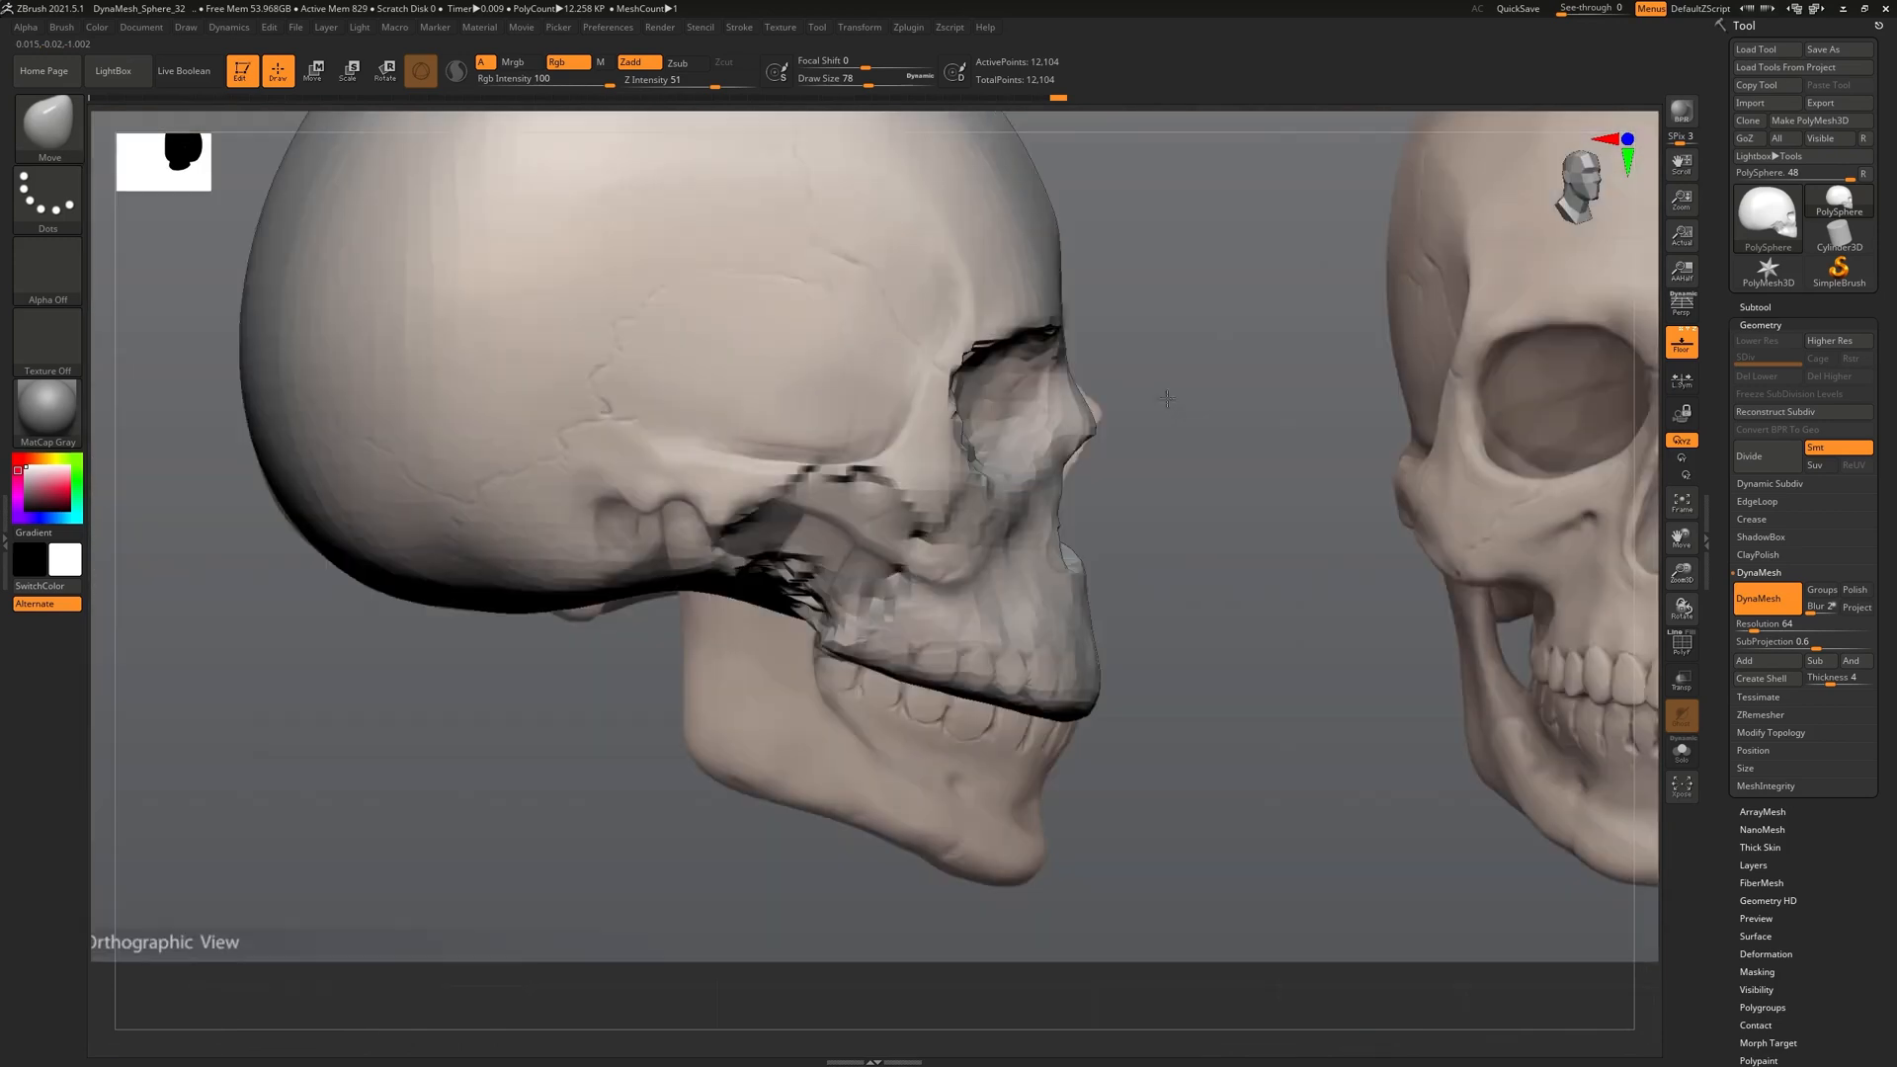
pyautogui.moveTo(1167, 398); pyautogui.dragTo(1108, 442, button='right')
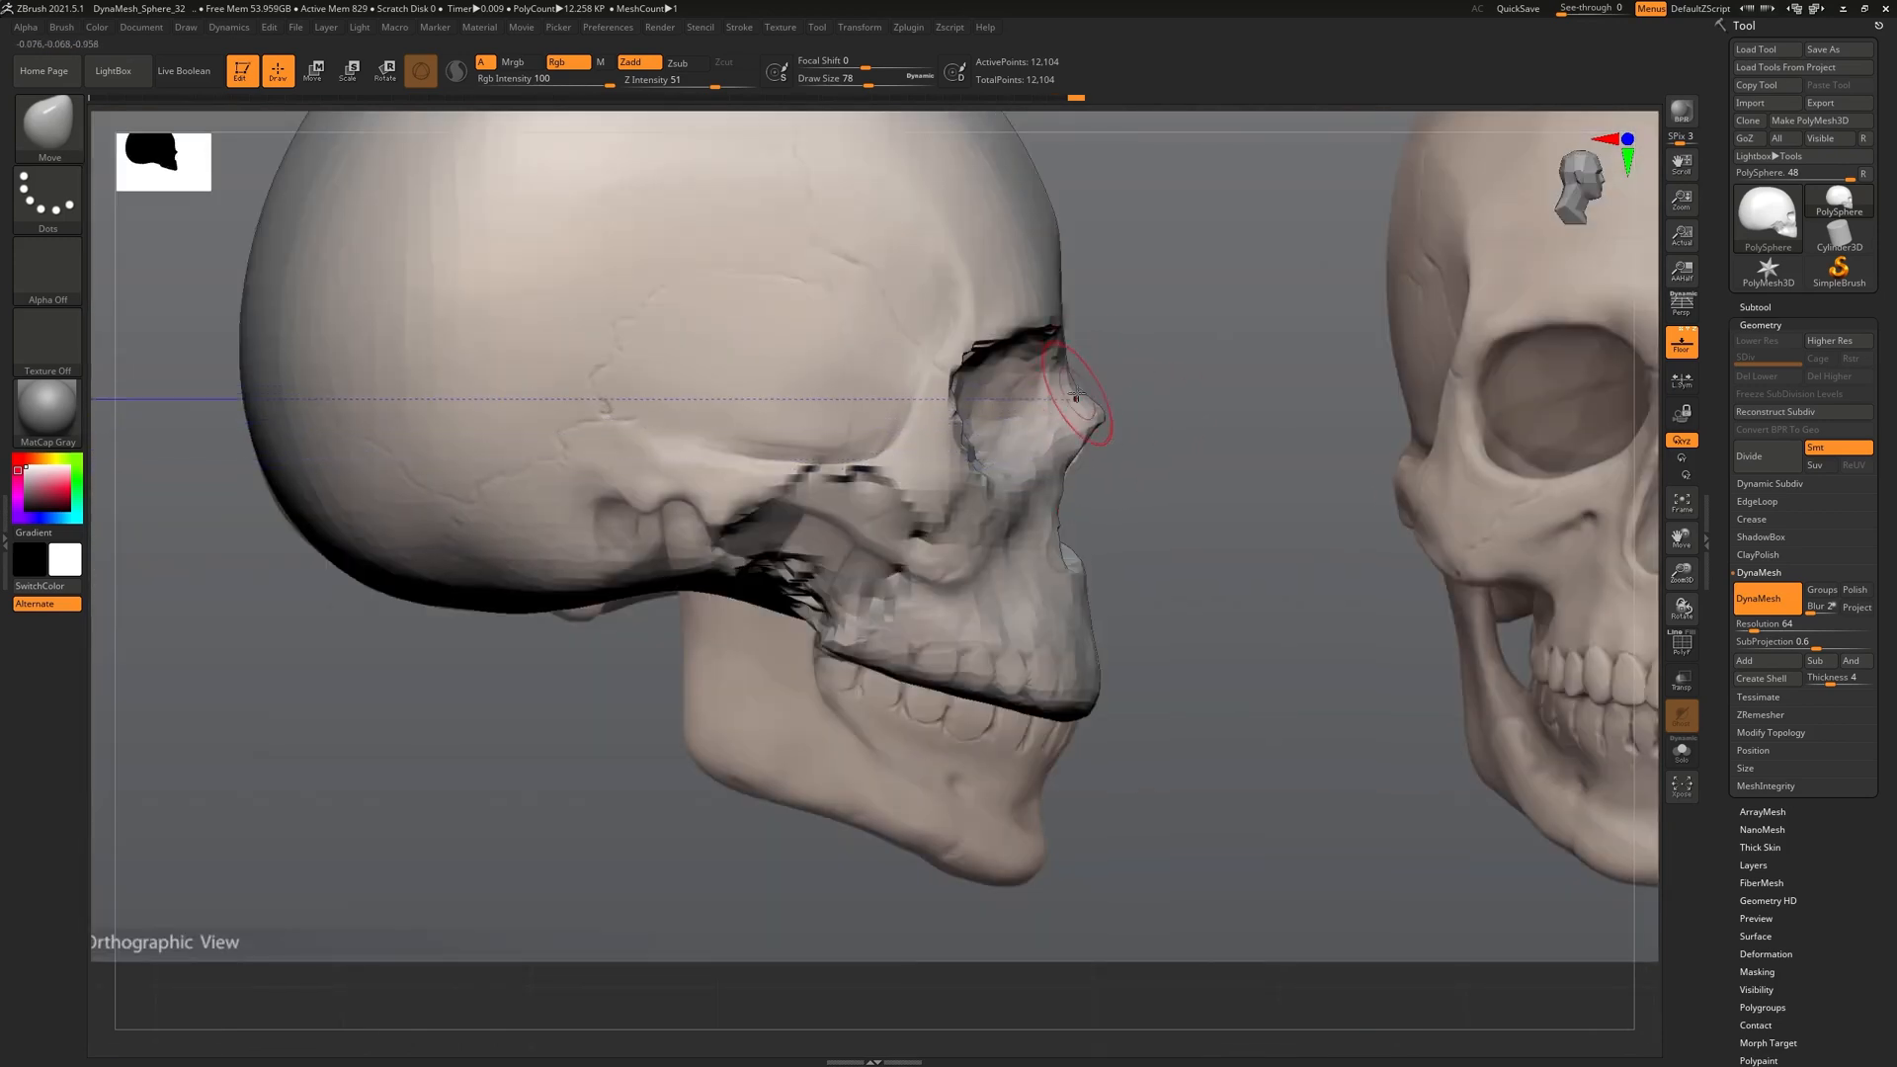
pyautogui.moveTo(1106, 437)
pyautogui.mouseDown(button='right')
pyautogui.moveTo(1073, 441)
pyautogui.moveTo(1101, 442)
pyautogui.moveTo(1084, 497)
pyautogui.moveTo(1066, 436)
pyautogui.moveTo(1125, 355)
pyautogui.mouseUp(button='right')
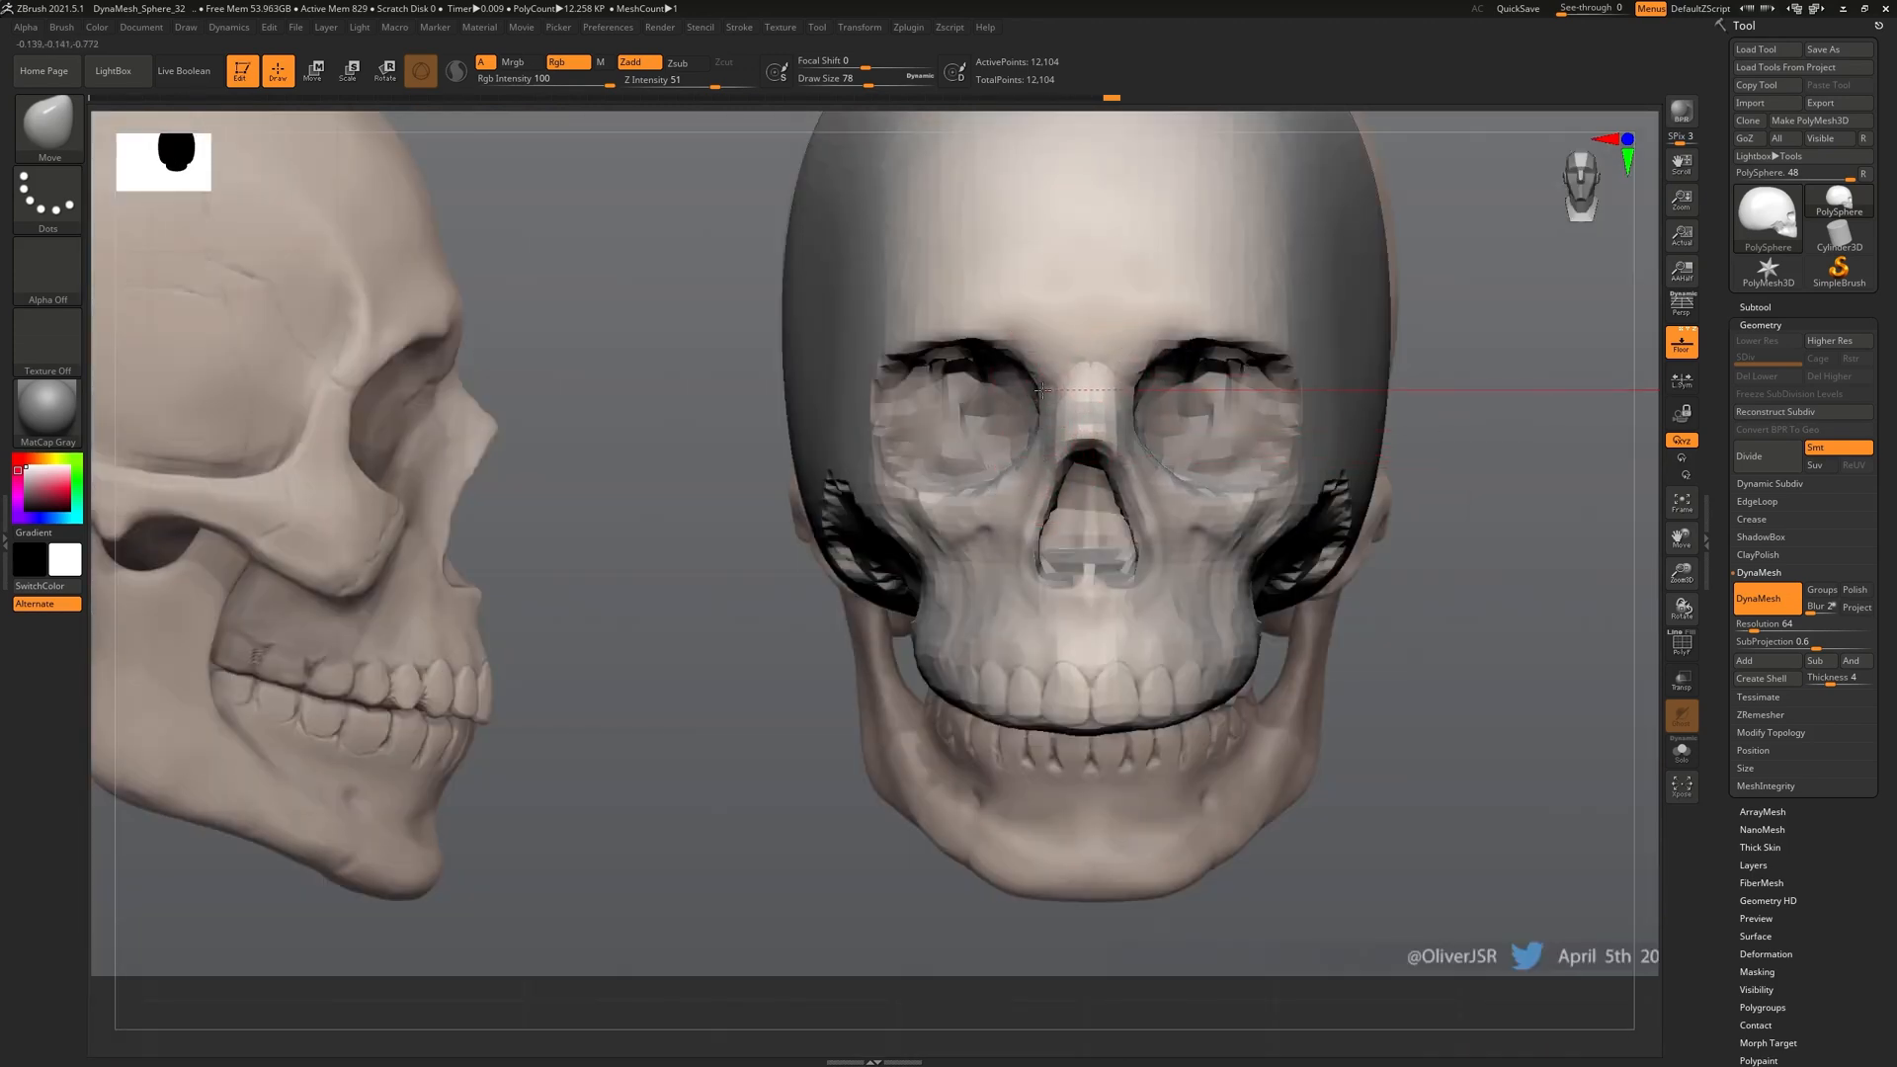
pyautogui.moveTo(1006, 510); pyautogui.dragTo(866, 198, button='right')
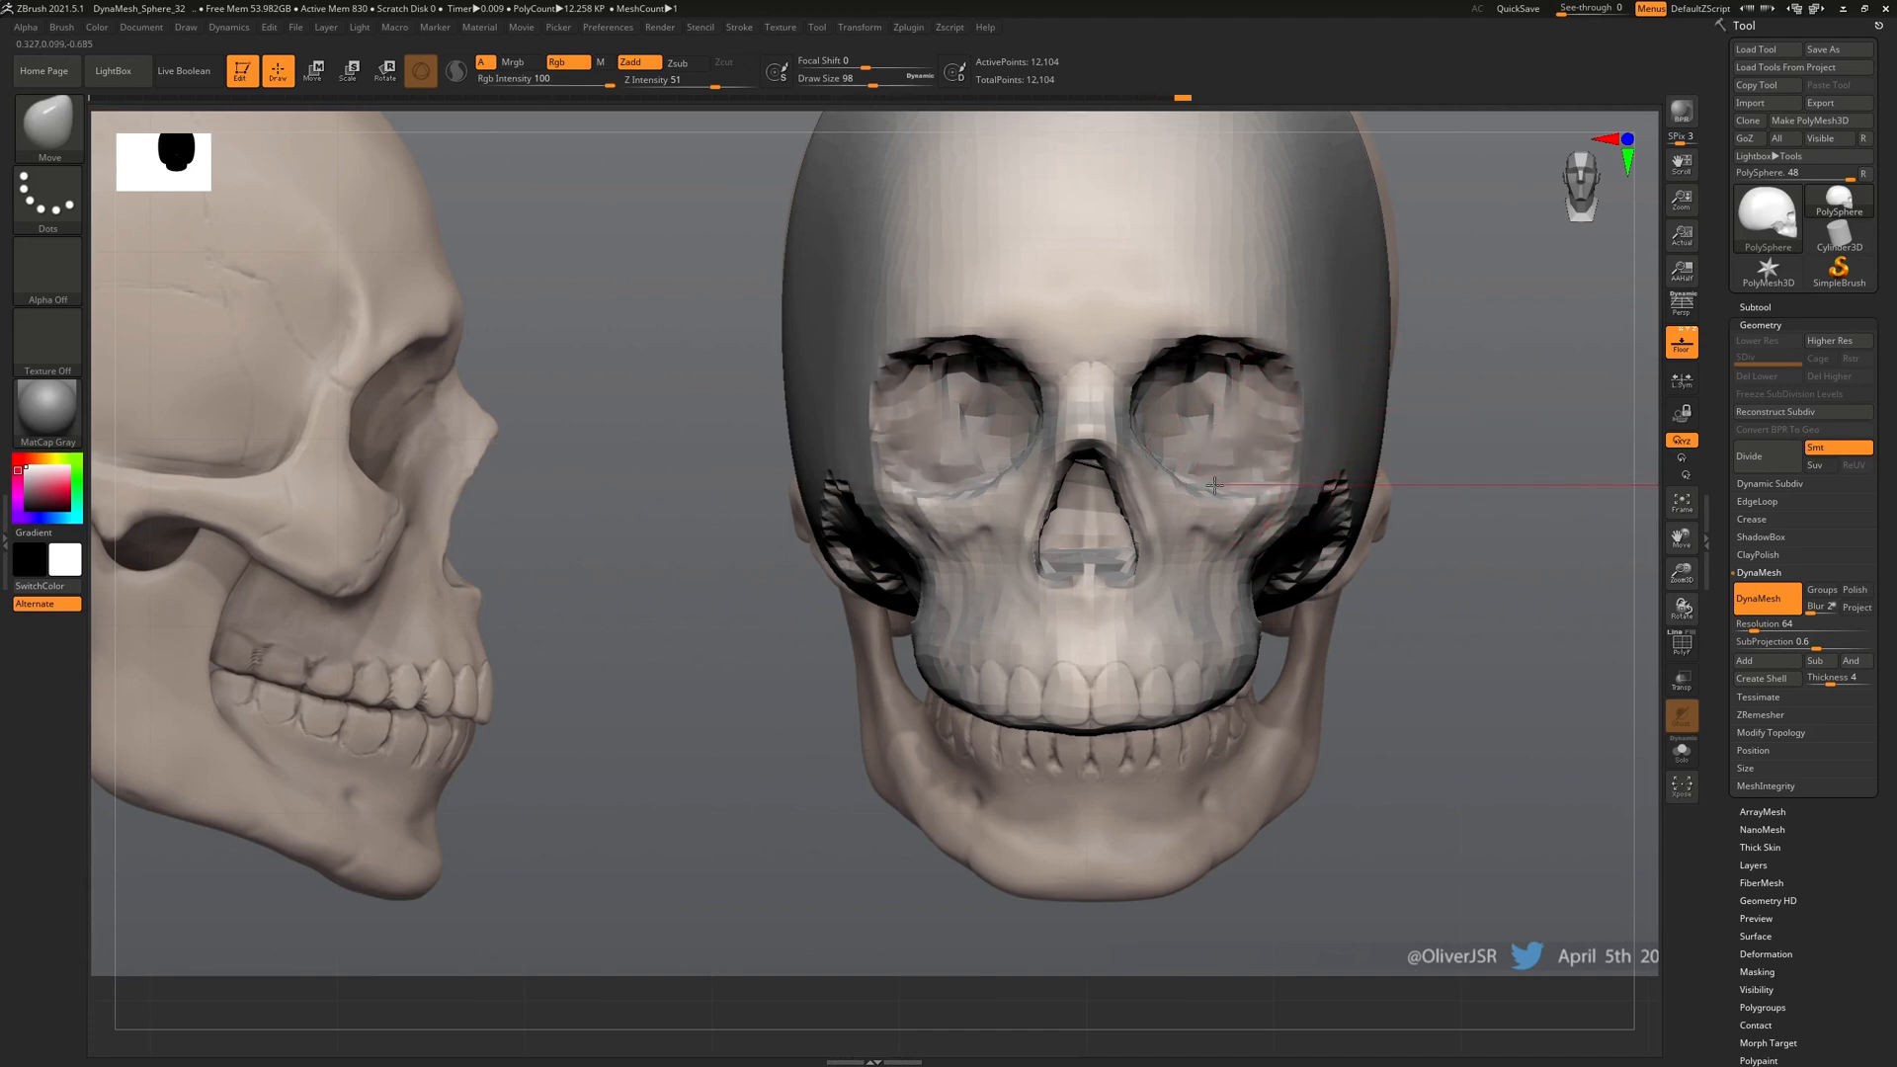
pyautogui.keyDown('ctrl'); pyautogui.moveTo(1203, 480); pyautogui.dragTo(1223, 667, button='right'); pyautogui.keyUp('ctrl')
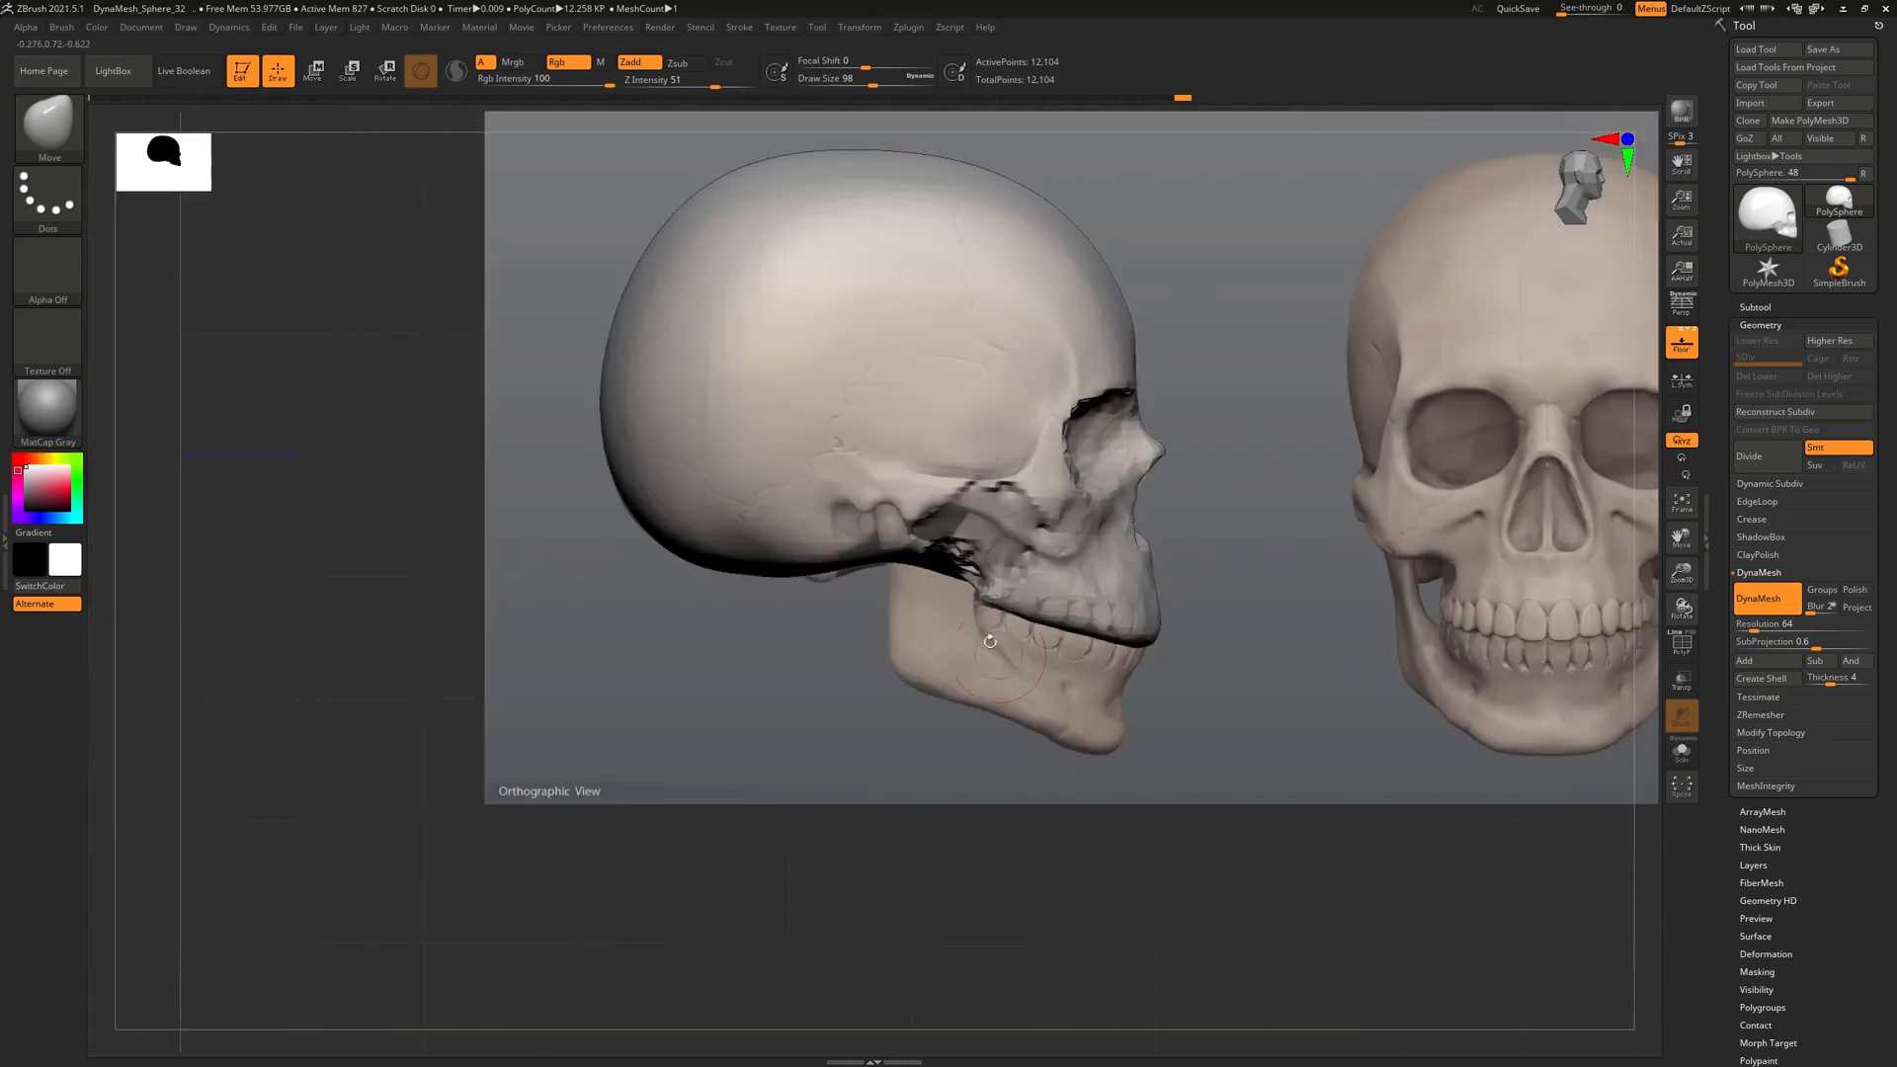
pyautogui.keyDown('ctrl'); pyautogui.moveTo(1015, 652); pyautogui.dragTo(977, 756, button='right'); pyautogui.keyUp('ctrl')
pyautogui.keyDown('alt'); pyautogui.moveTo(500, 769); pyautogui.dragTo(853, 658, button='right'); pyautogui.keyUp('alt')
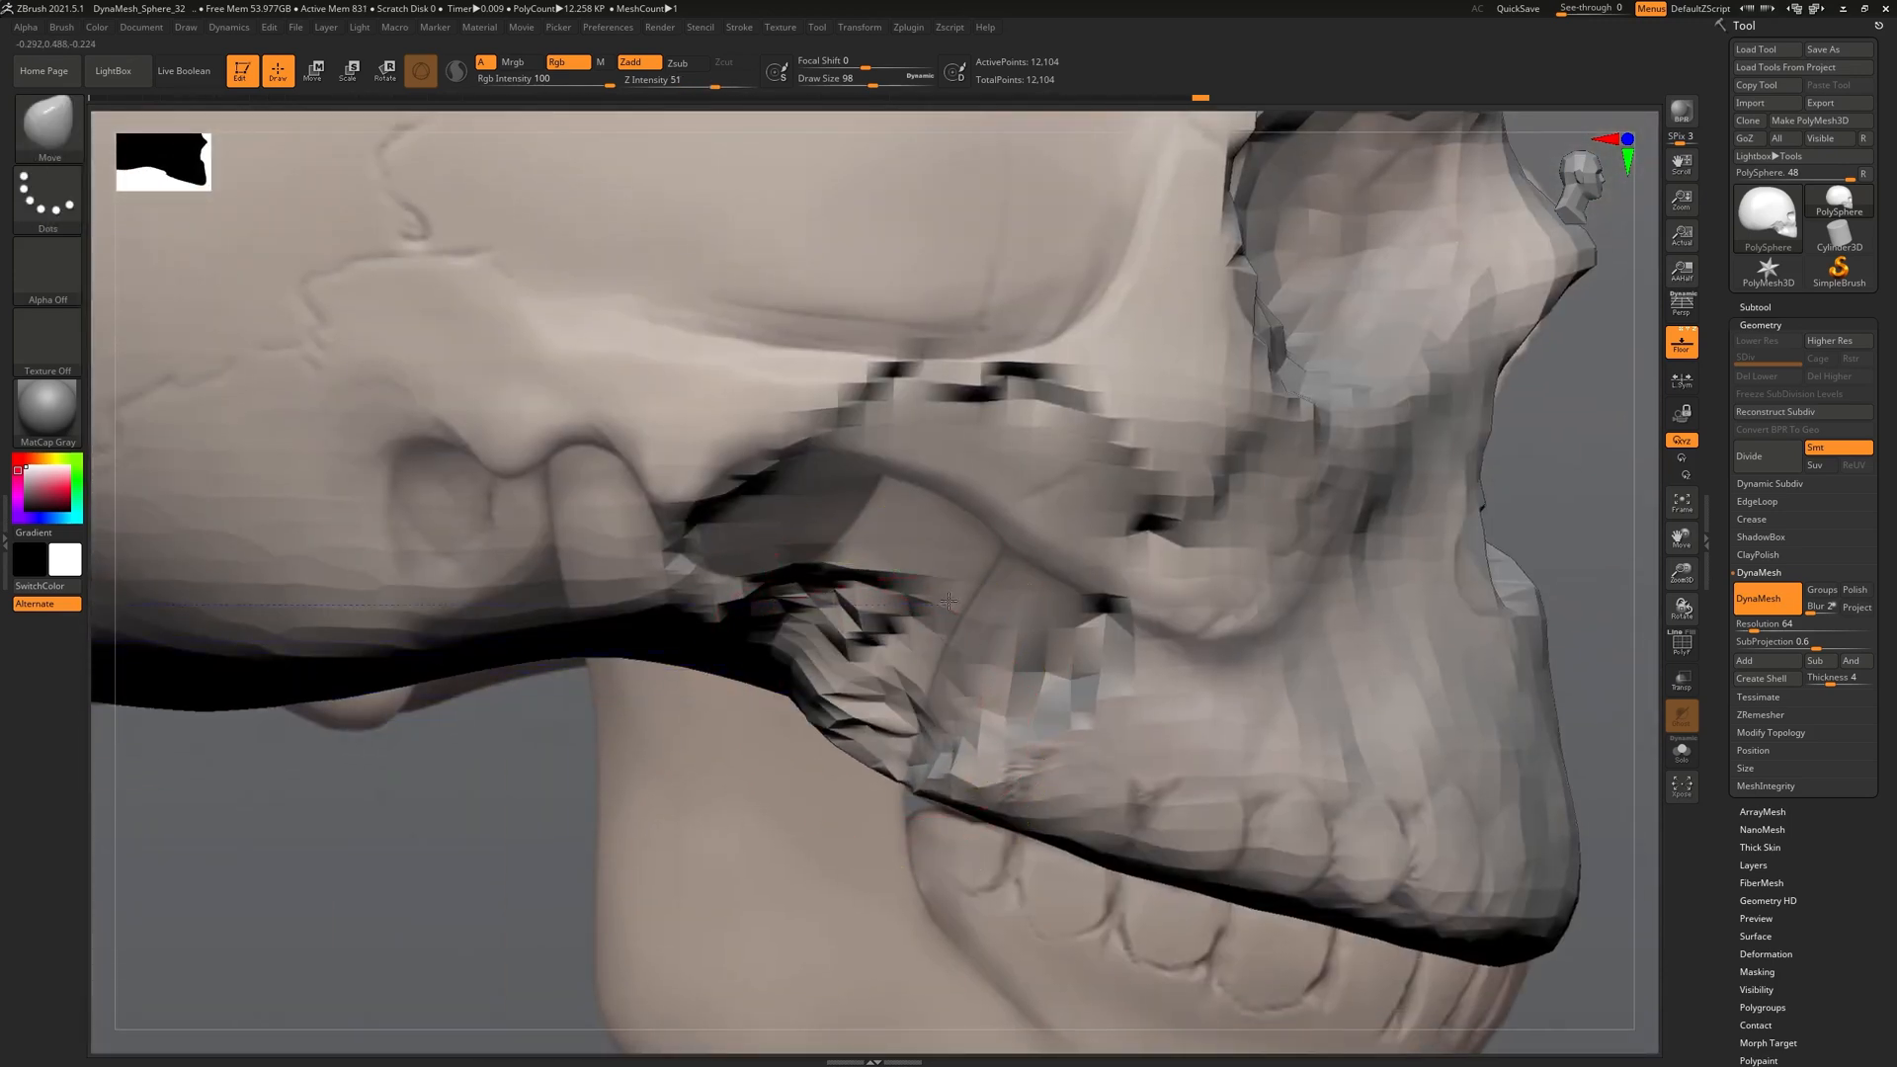
pyautogui.moveTo(868, 698); pyautogui.dragTo(822, 782)
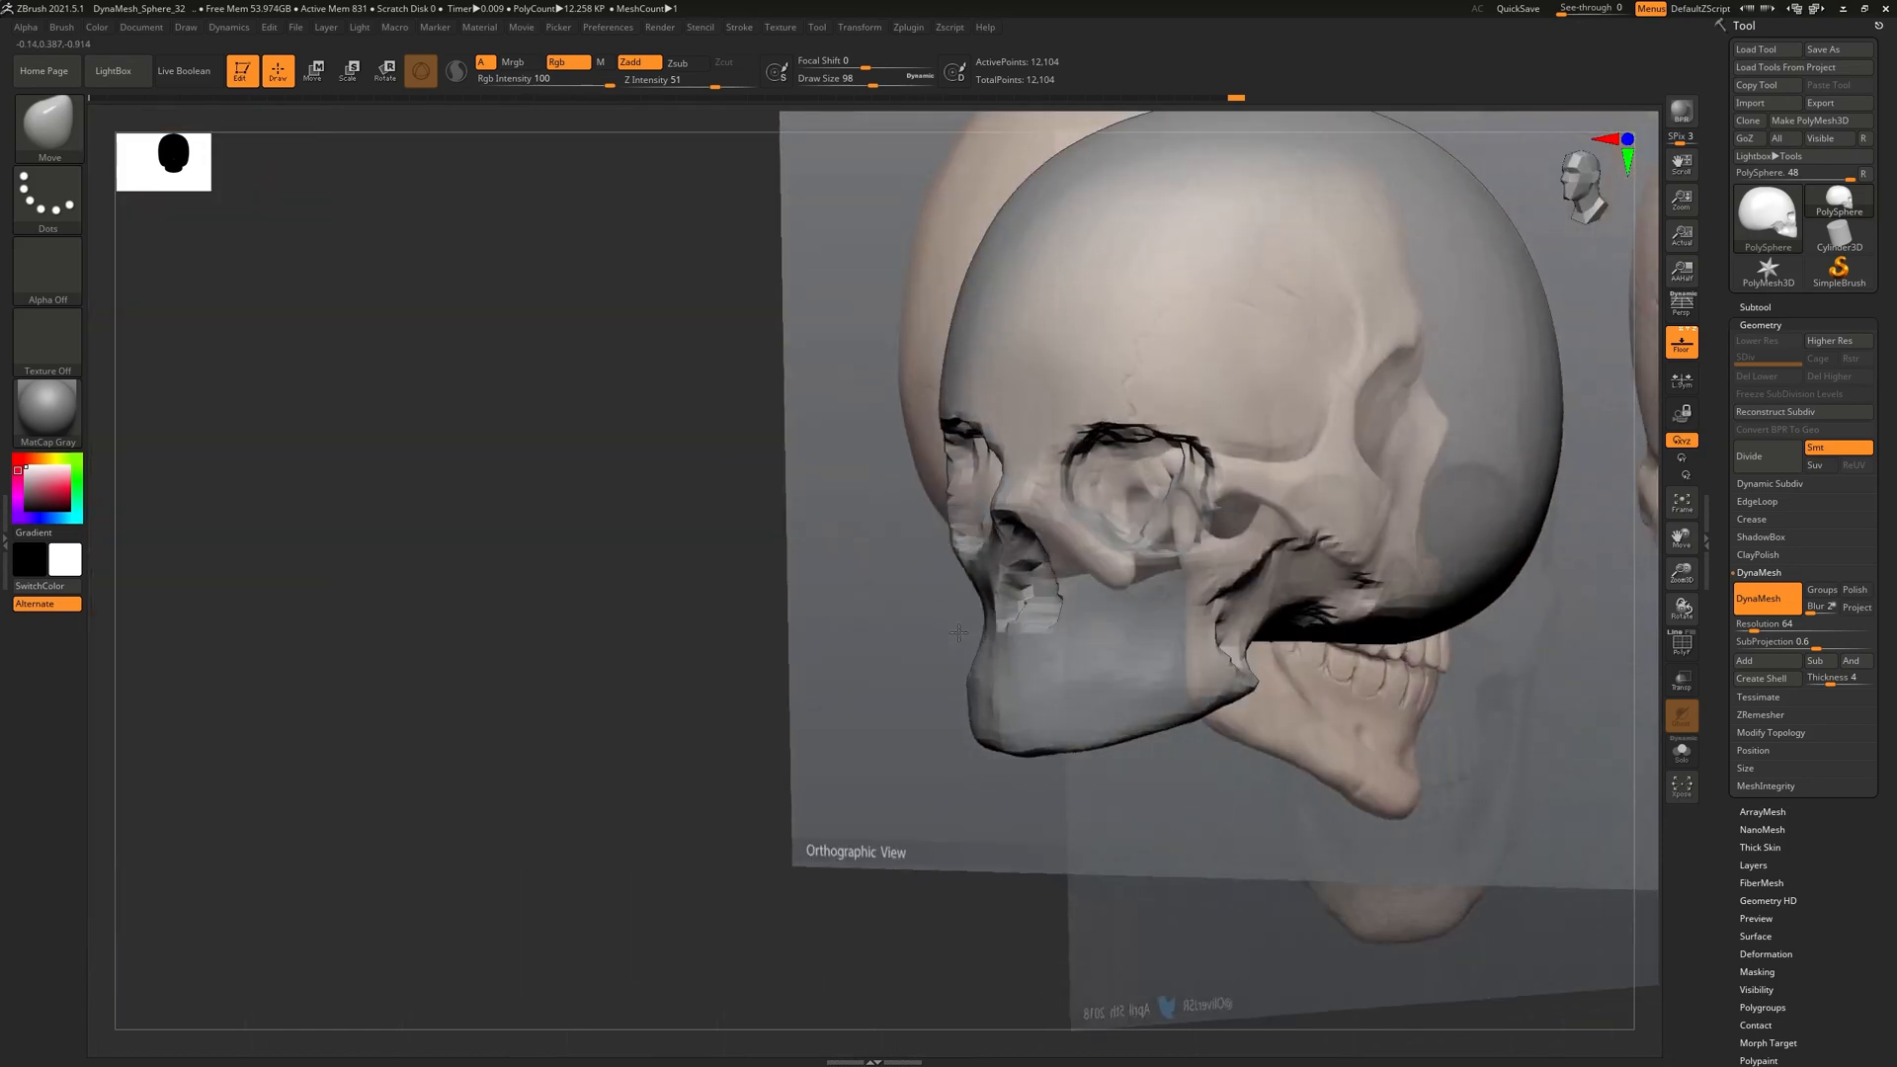
# Adjust the jaw area, then check the skull from the front, from above and in profile
pyautogui.moveTo(958, 632); pyautogui.dragTo(1032, 624)
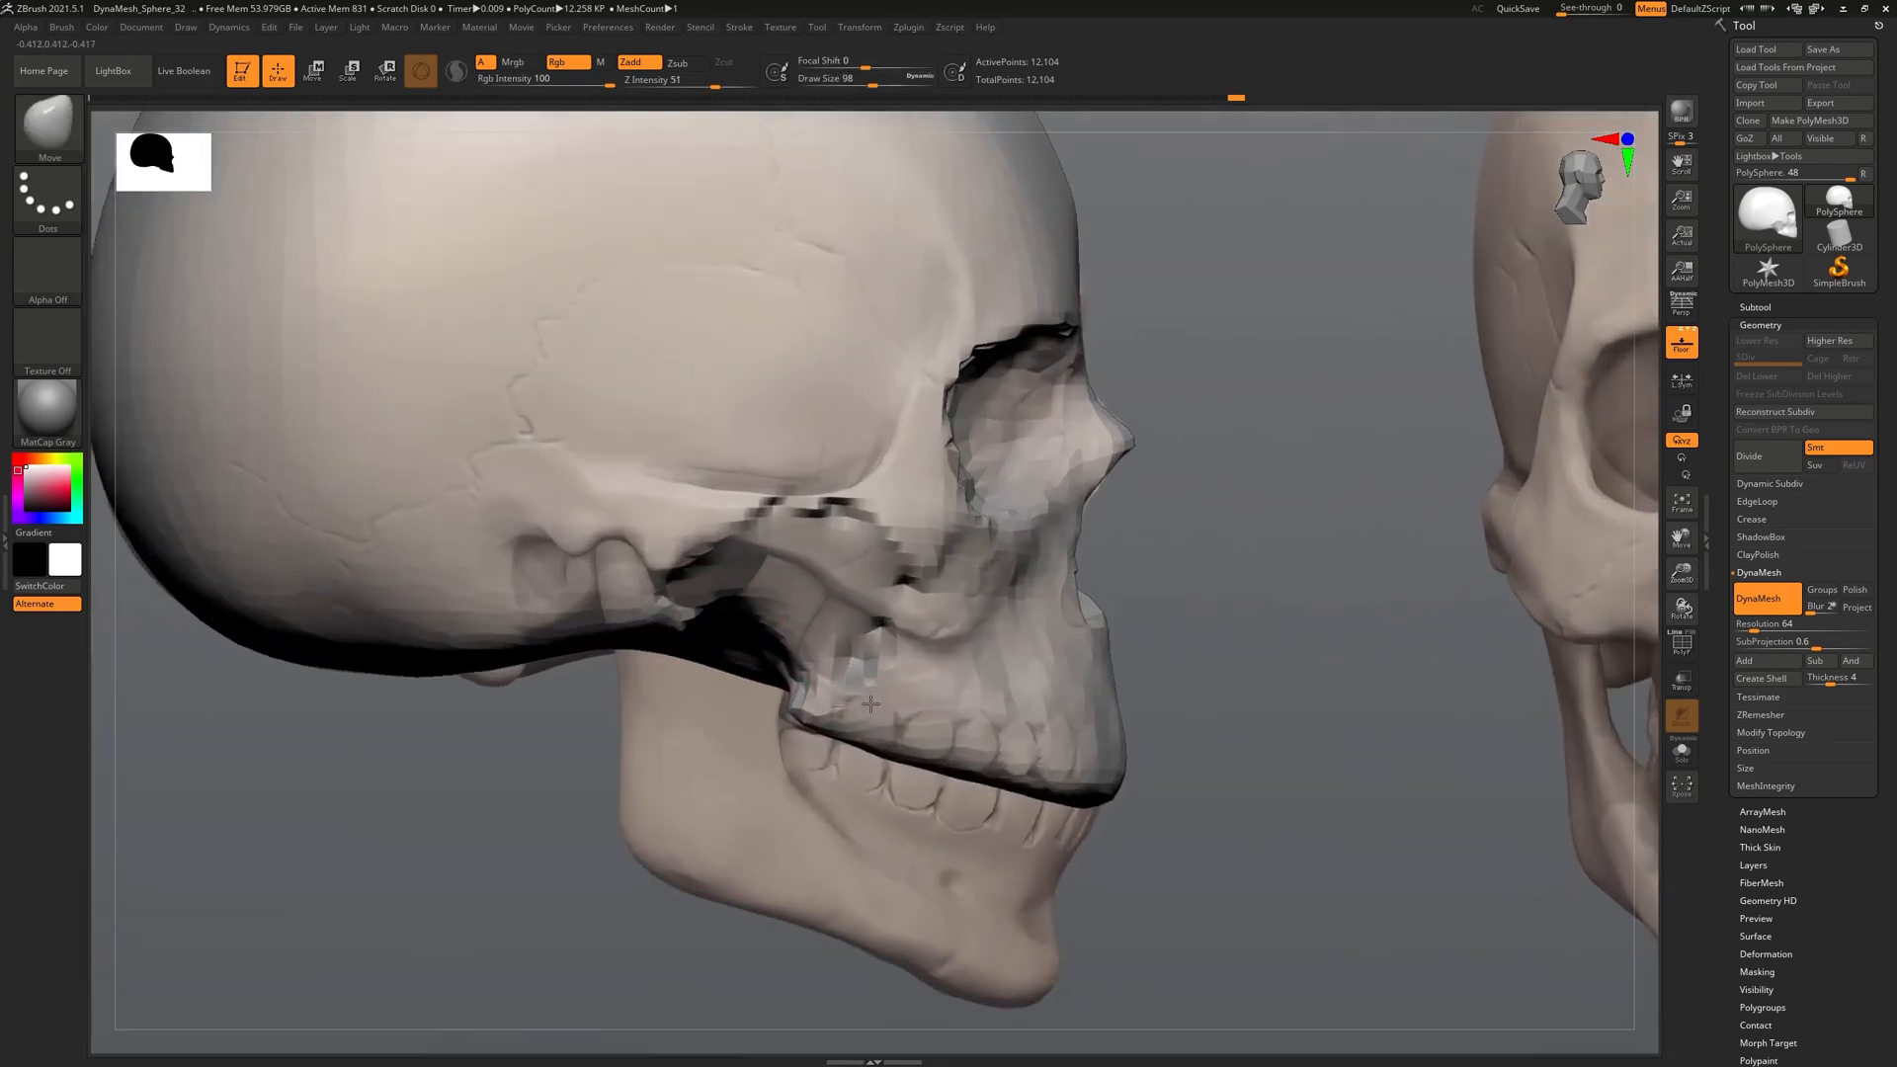
pyautogui.keyDown('ctrl'); pyautogui.moveTo(871, 704); pyautogui.dragTo(875, 651, button='right'); pyautogui.keyUp('ctrl')
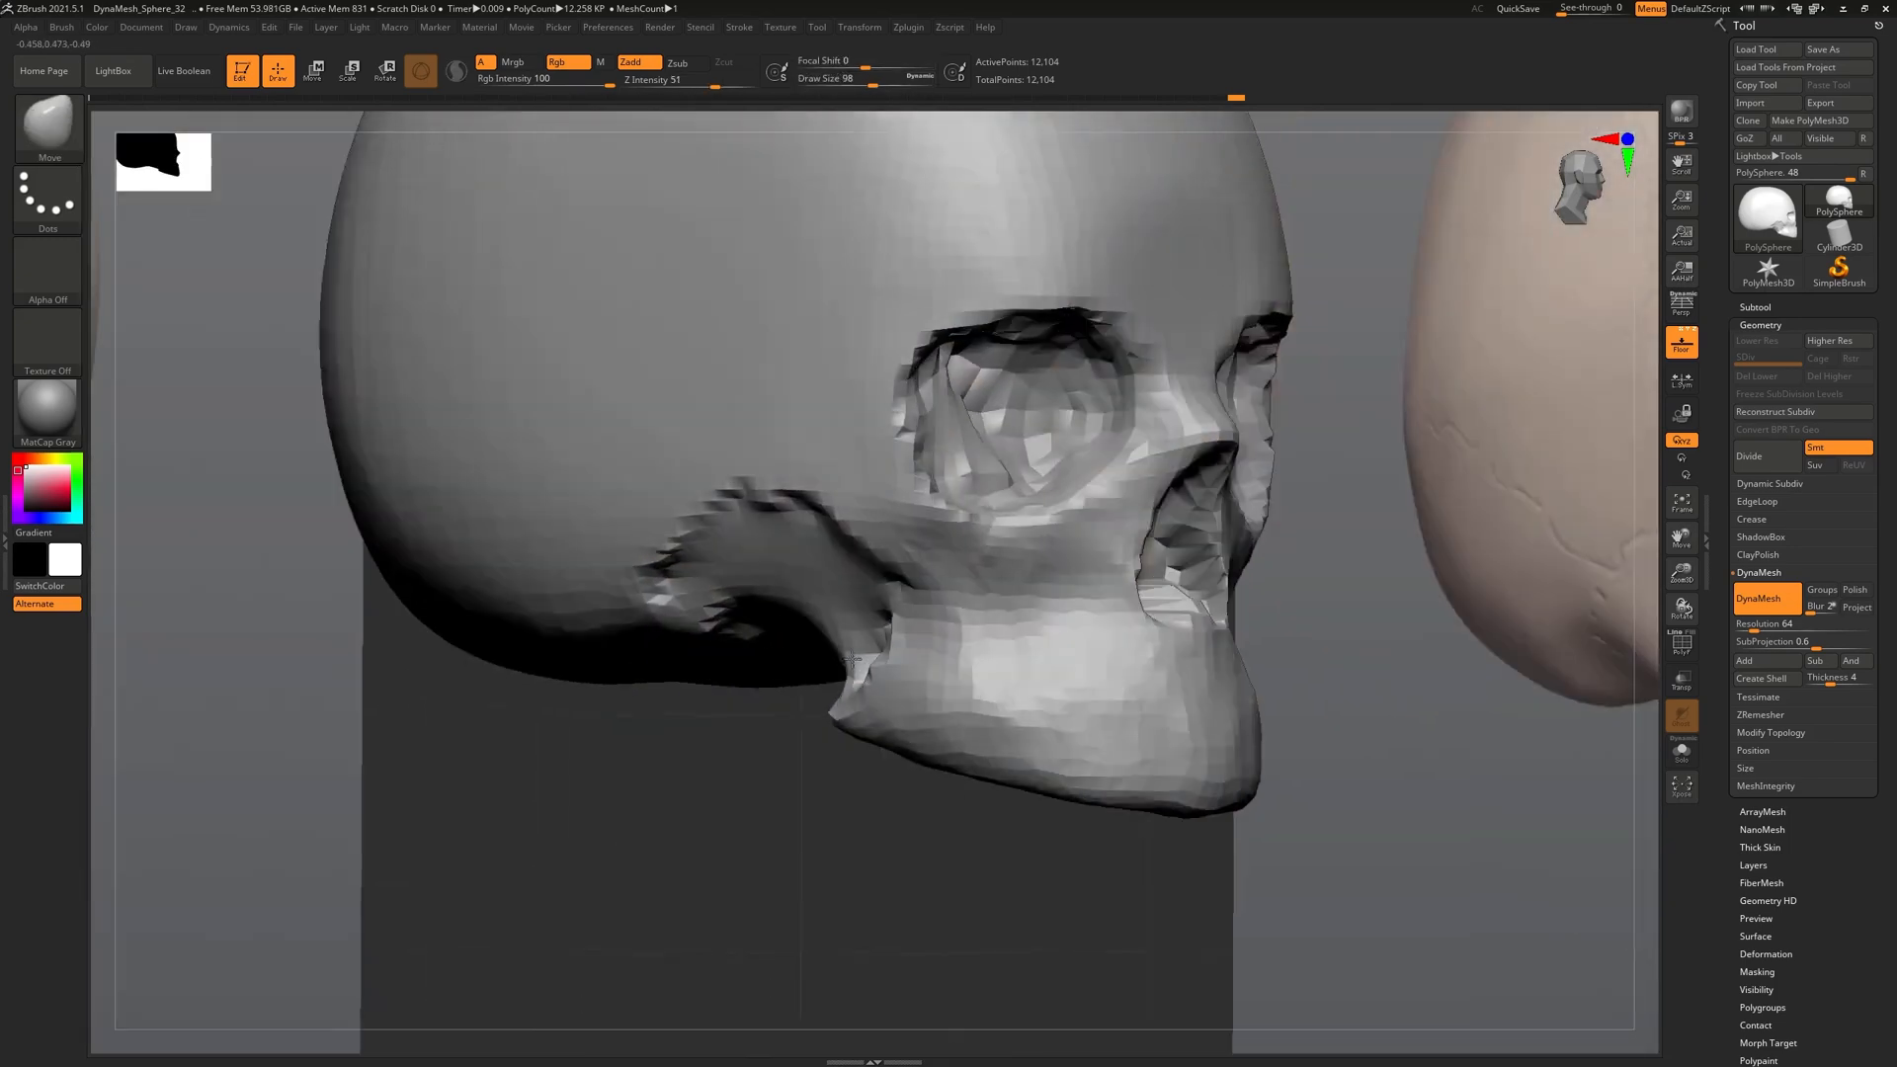
pyautogui.moveTo(919, 632)
pyautogui.mouseDown(button='right')
pyautogui.moveTo(915, 669)
pyautogui.moveTo(891, 670)
pyautogui.moveTo(904, 612)
pyautogui.moveTo(1075, 669)
pyautogui.mouseUp(button='right')
pyautogui.keyDown('alt'); pyautogui.moveTo(1155, 847); pyautogui.dragTo(971, 756, button='right'); pyautogui.keyUp('alt')
pyautogui.moveTo(1061, 555)
pyautogui.mouseDown(button='right')
pyautogui.moveTo(1077, 604)
pyautogui.moveTo(1094, 545)
pyautogui.moveTo(1174, 549)
pyautogui.moveTo(1088, 557)
pyautogui.mouseUp(button='right')
pyautogui.moveTo(1035, 252)
pyautogui.mouseDown(button='right')
pyautogui.moveTo(1024, 322)
pyautogui.moveTo(1007, 177)
pyautogui.moveTo(1066, 257)
pyautogui.mouseUp(button='right')
pyautogui.keyDown('ctrl'); pyautogui.moveTo(1072, 396); pyautogui.dragTo(1093, 559, button='right'); pyautogui.keyUp('ctrl')
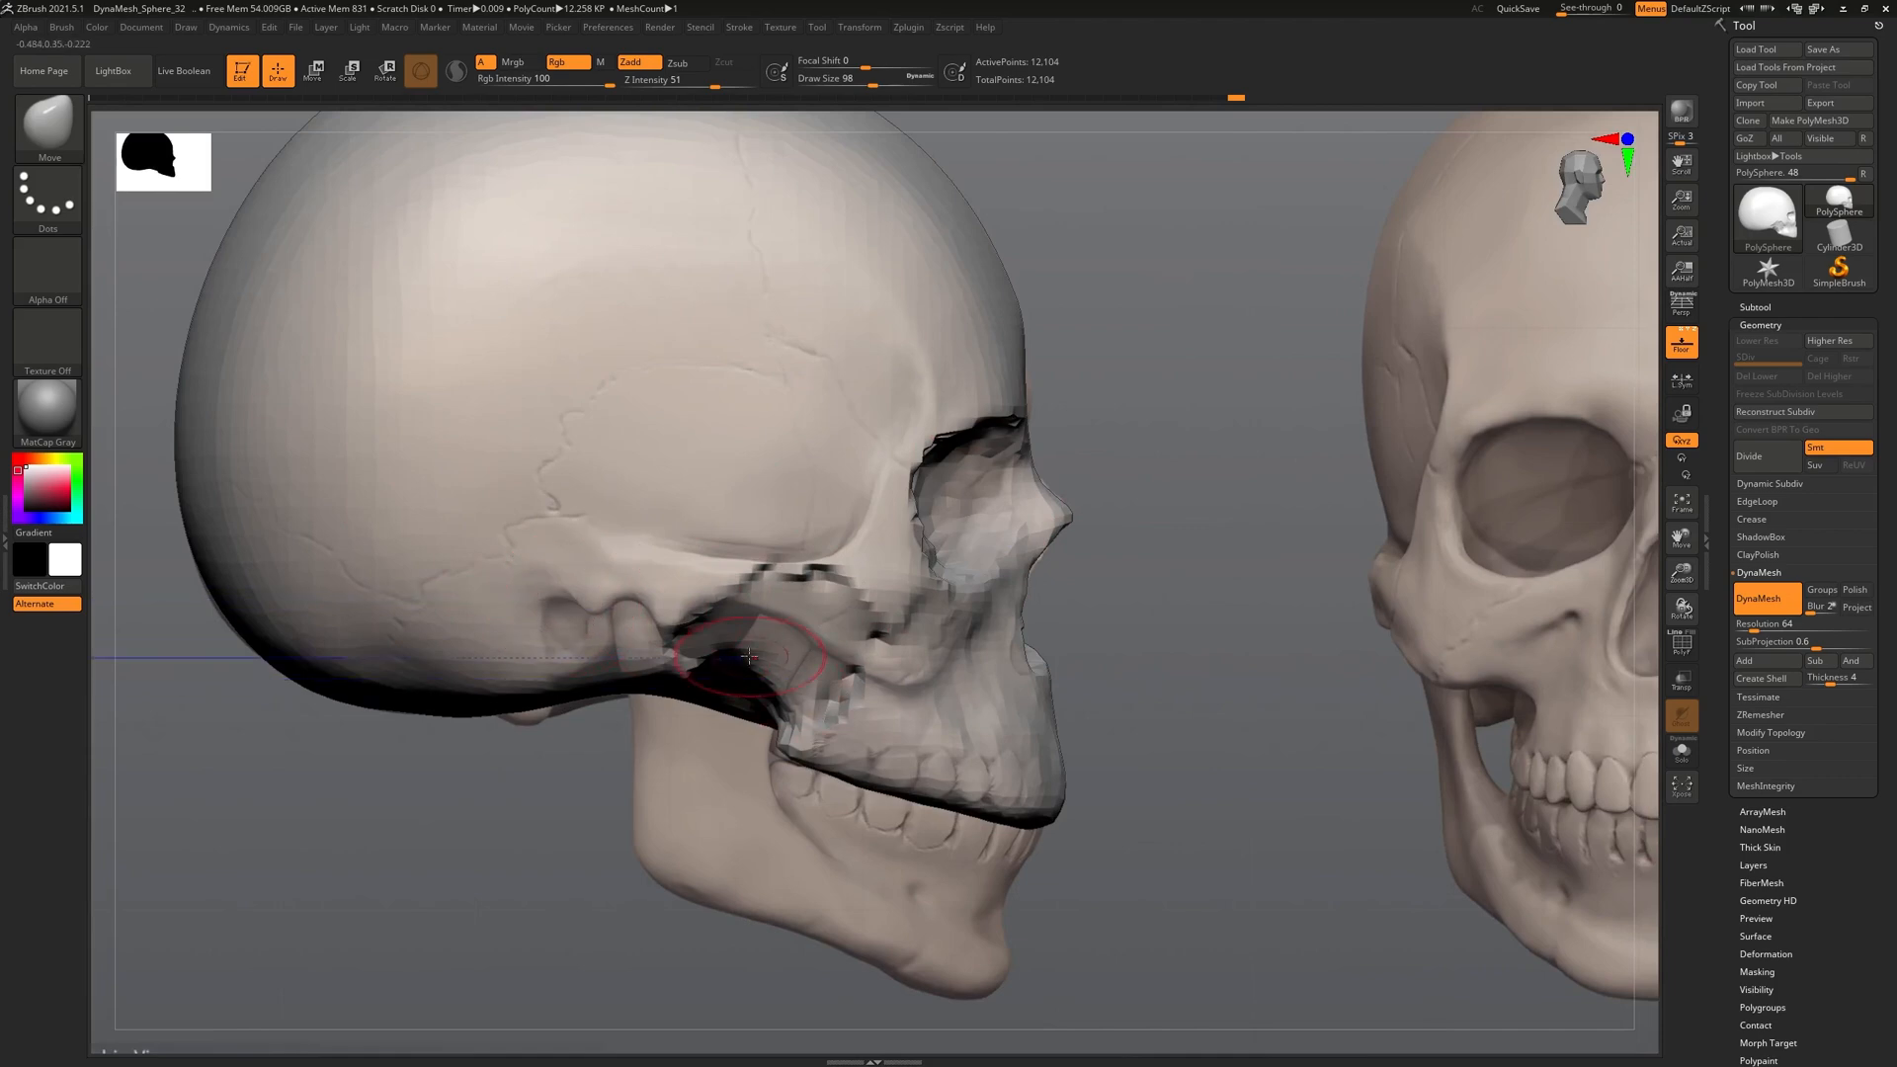
# Close the Home Page and select the ClayBuildup brush from the brush library
pyautogui.click(46, 82)
pyautogui.click(71, 107)
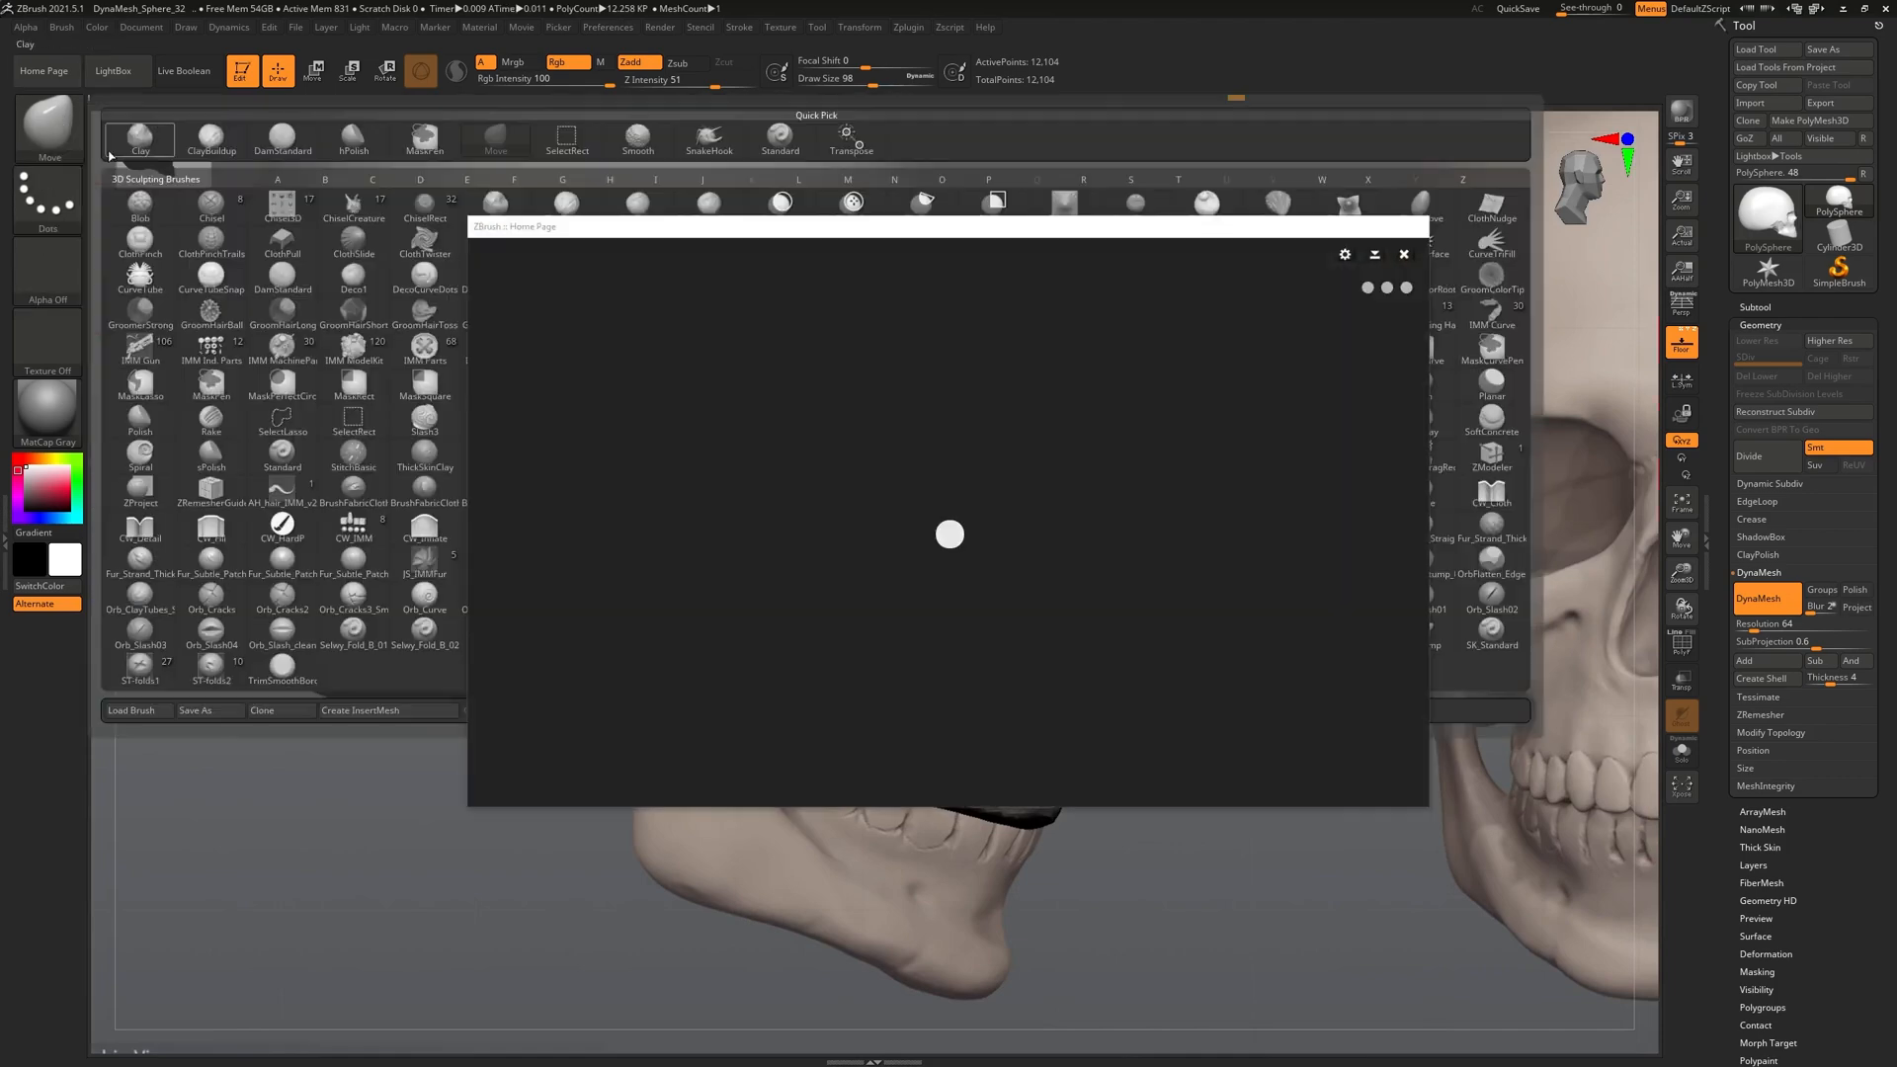
pyautogui.click(1403, 254)
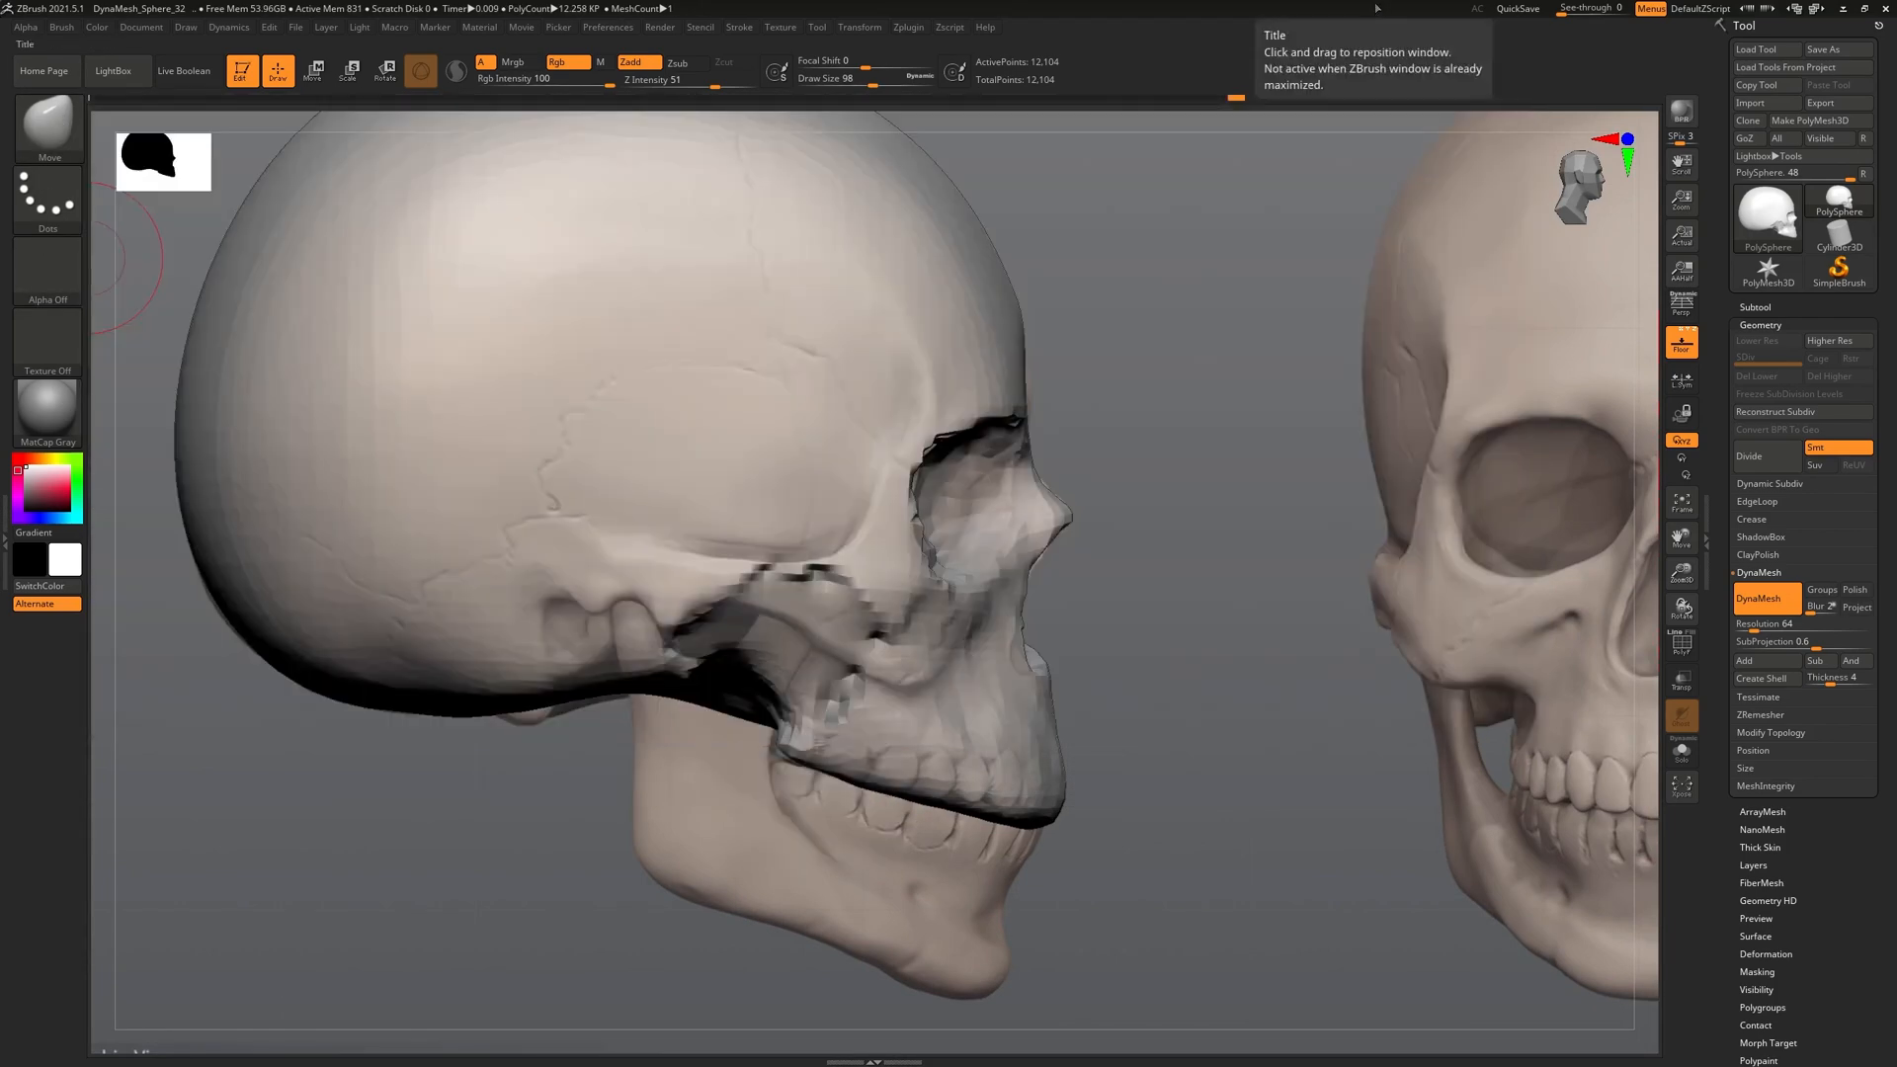
pyautogui.click(59, 120)
pyautogui.click(216, 143)
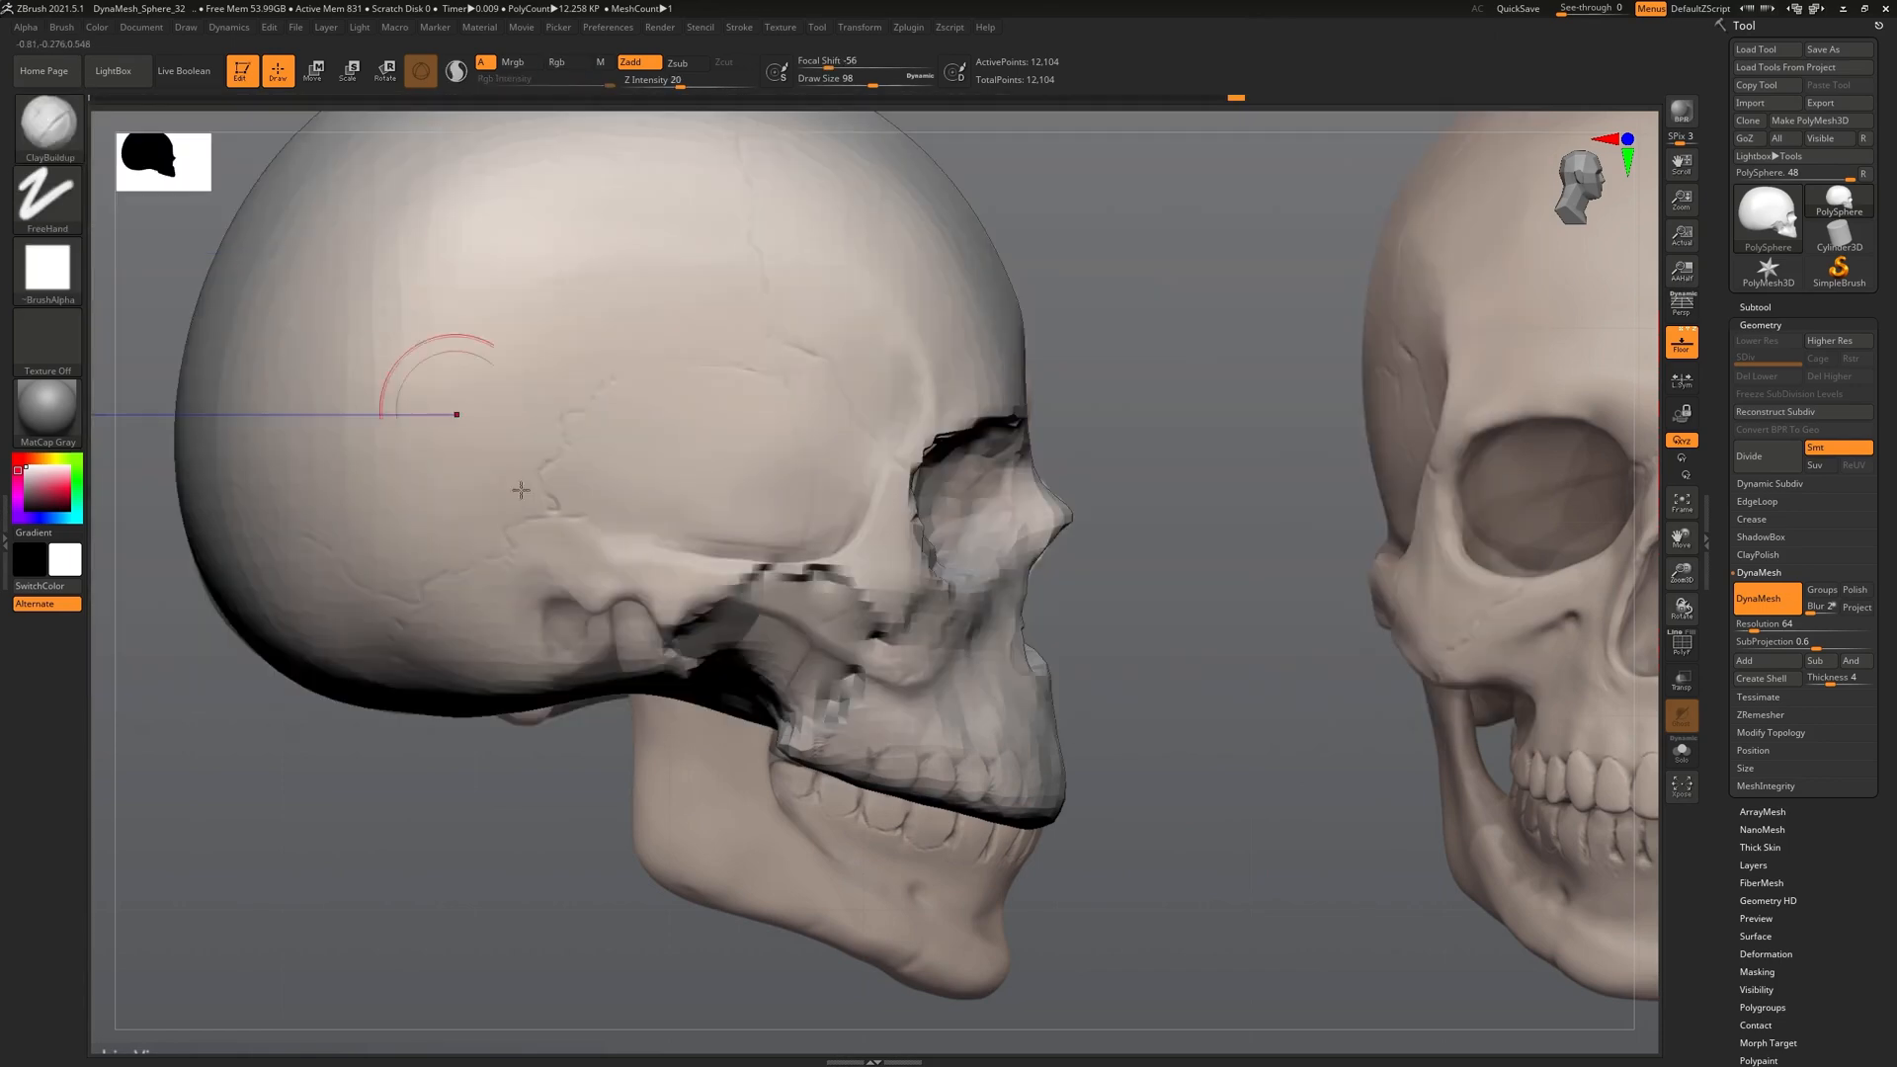
# Switch to the ClayTubes brush and turn off Floor to hide the reference images
pyautogui.moveTo(1082, 606)
pyautogui.mouseDown()
pyautogui.moveTo(910, 598)
pyautogui.moveTo(1047, 606)
pyautogui.moveTo(1028, 599)
pyautogui.mouseUp()
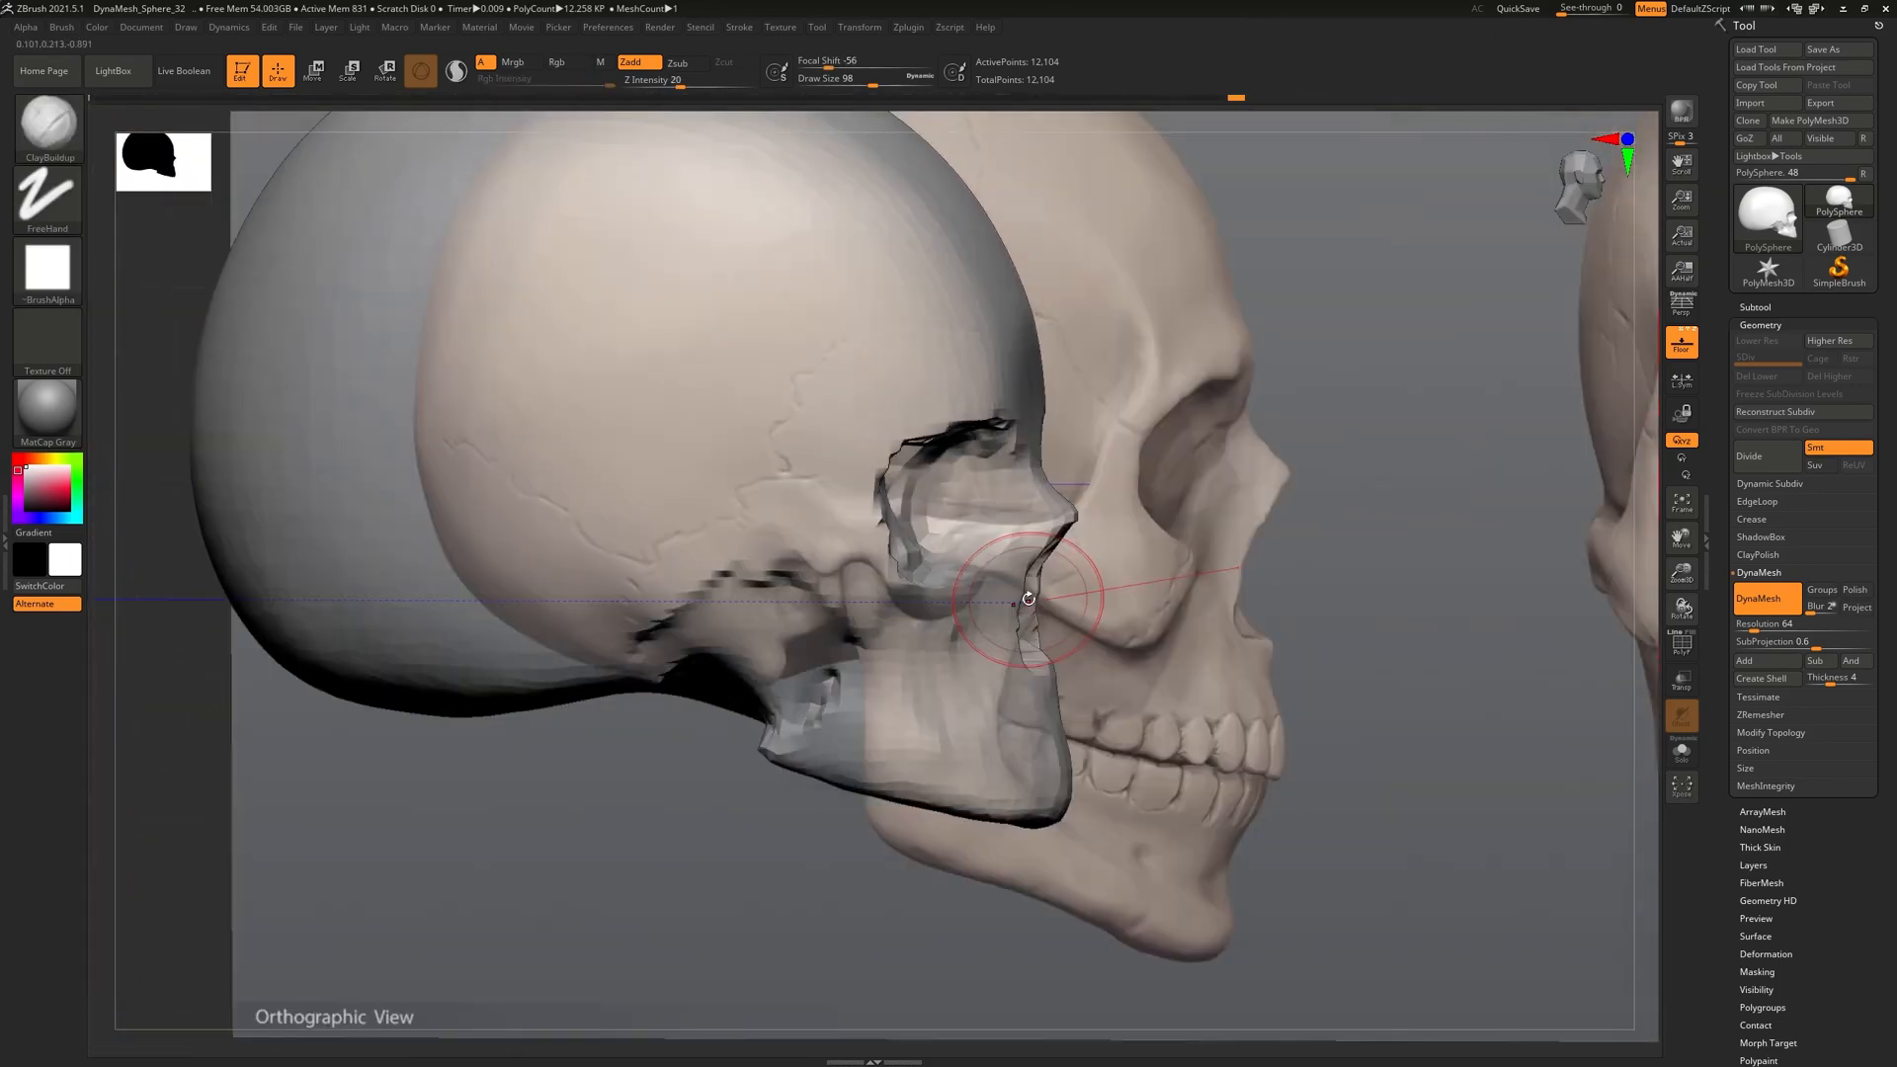
pyautogui.click(62, 116)
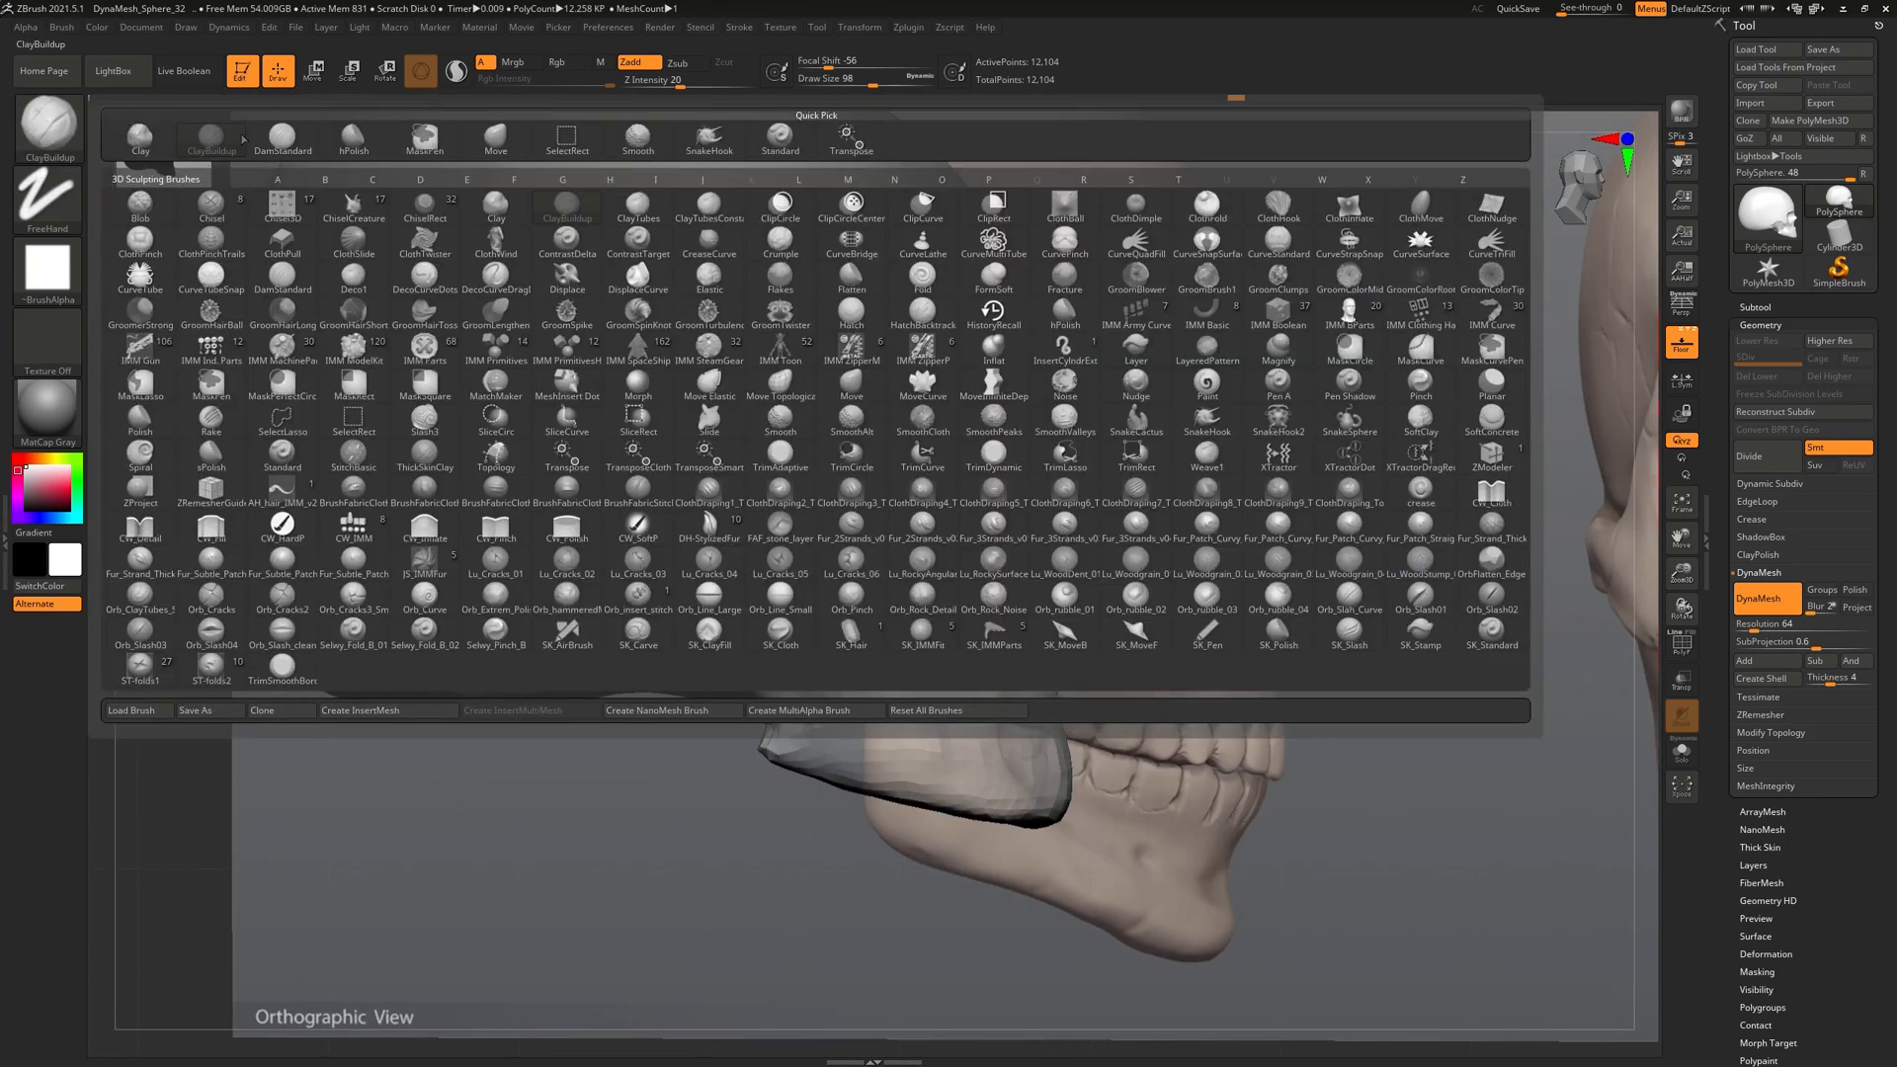
pyautogui.press('c')
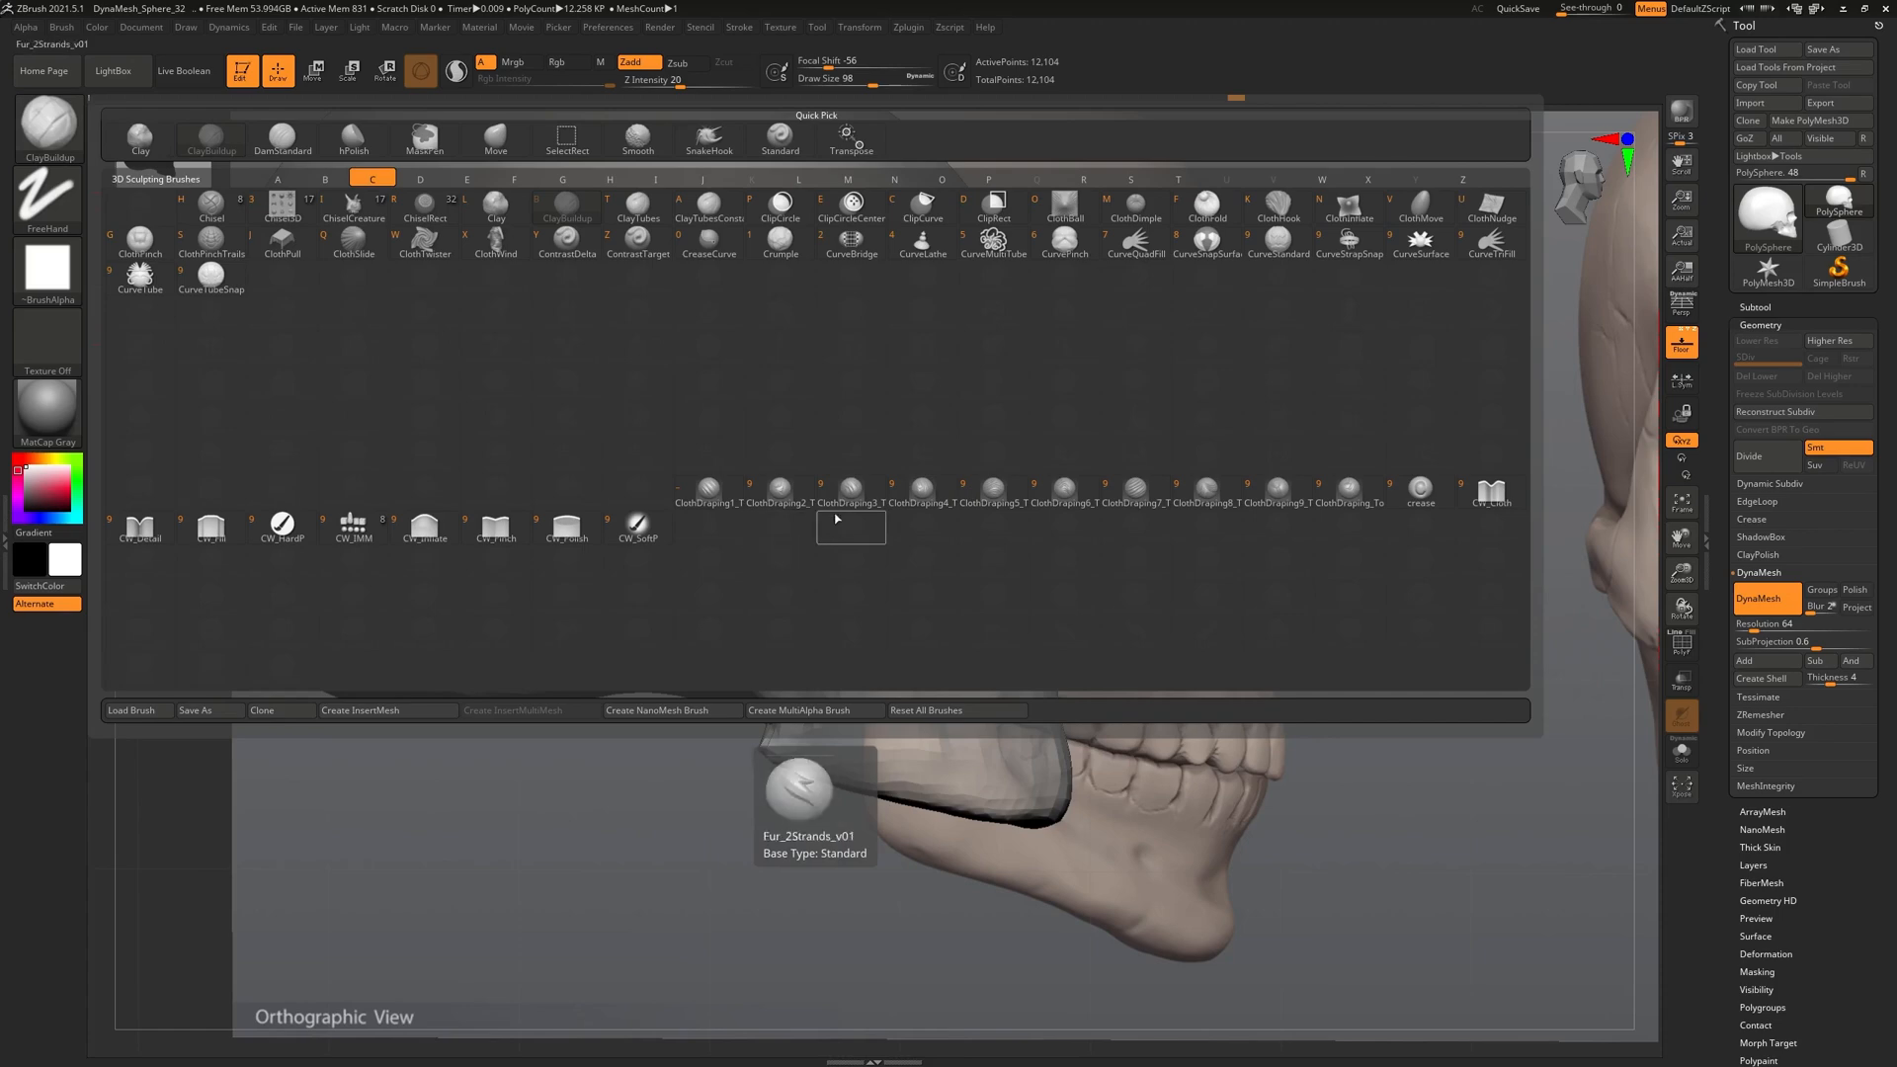
pyautogui.press('t')
pyautogui.moveTo(885, 372)
pyautogui.mouseDown(button='right')
pyautogui.moveTo(867, 489)
pyautogui.moveTo(1551, 504)
pyautogui.mouseUp(button='right')
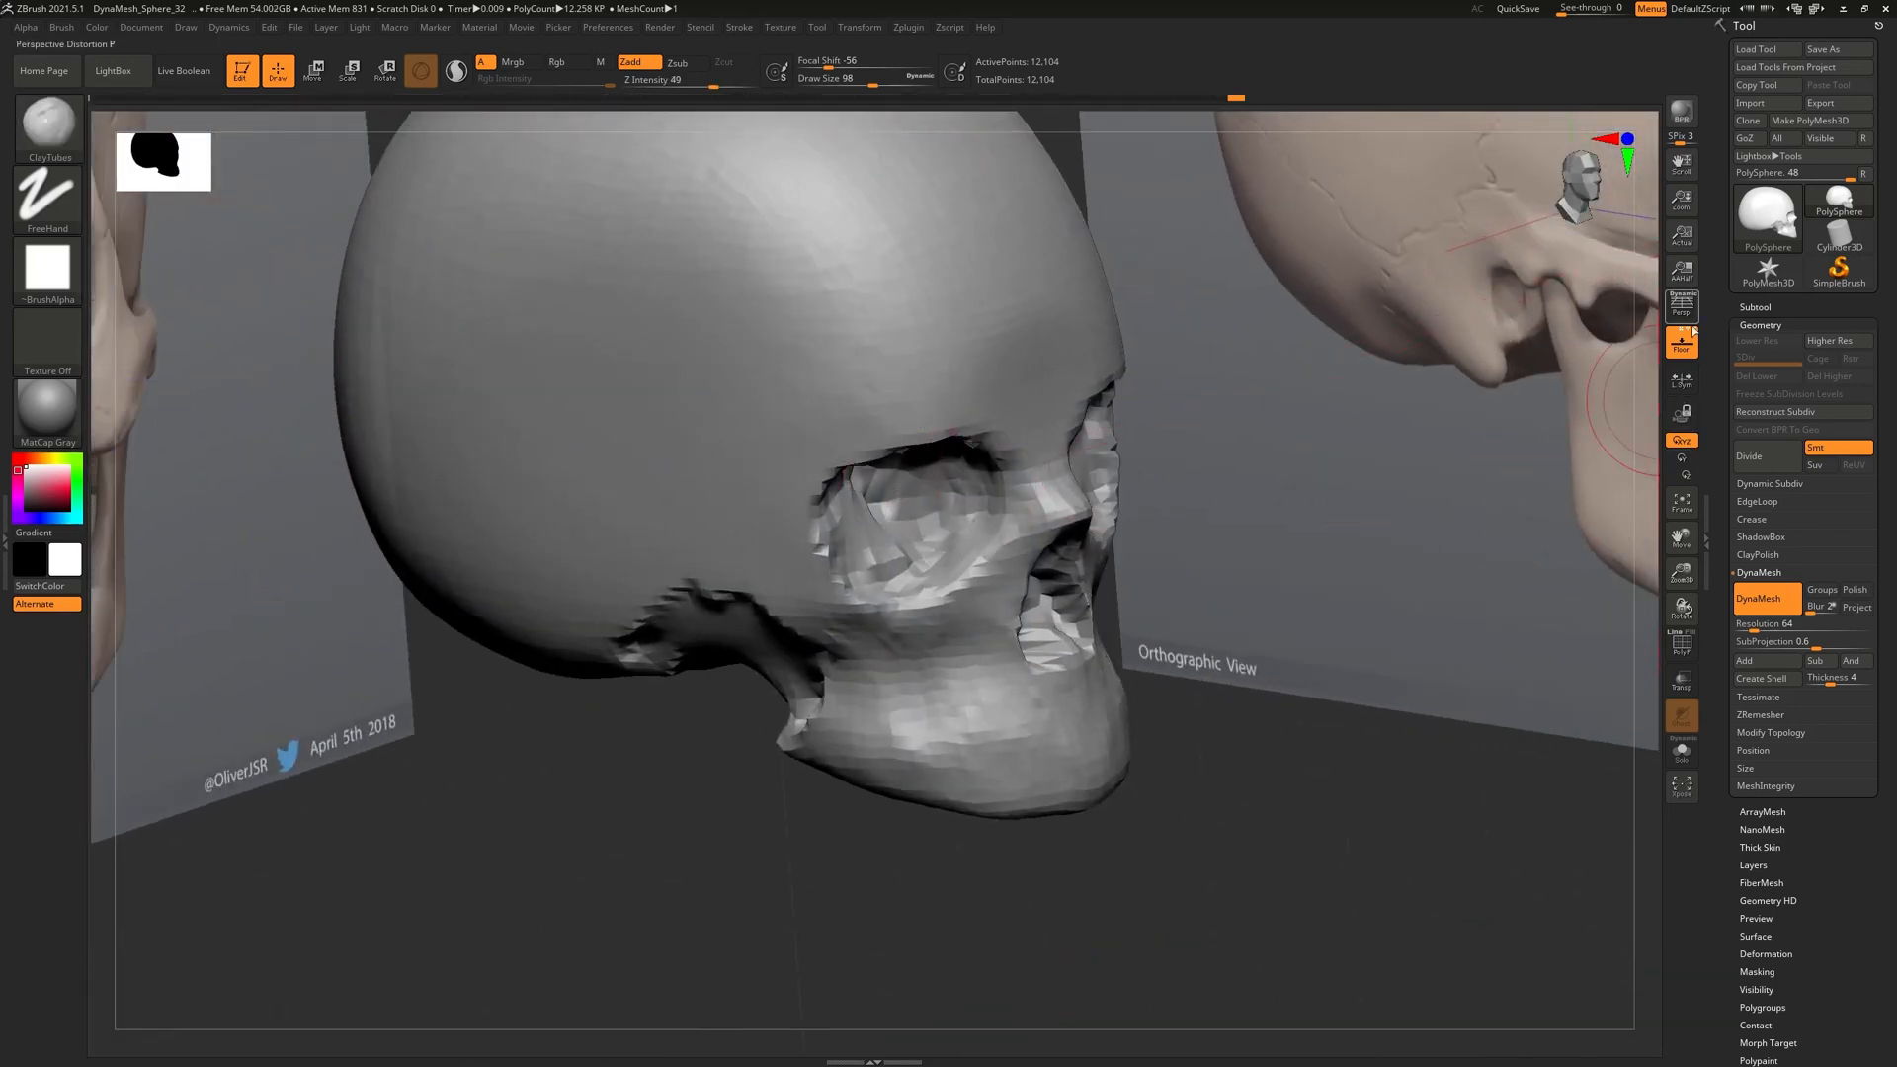
pyautogui.click(1673, 349)
# Try clay strokes along the forehead brow ridge, then undo them
pyautogui.moveTo(730, 419)
pyautogui.mouseDown()
pyautogui.moveTo(780, 356)
pyautogui.moveTo(840, 336)
pyautogui.moveTo(938, 331)
pyautogui.moveTo(849, 365)
pyautogui.moveTo(912, 359)
pyautogui.mouseUp()
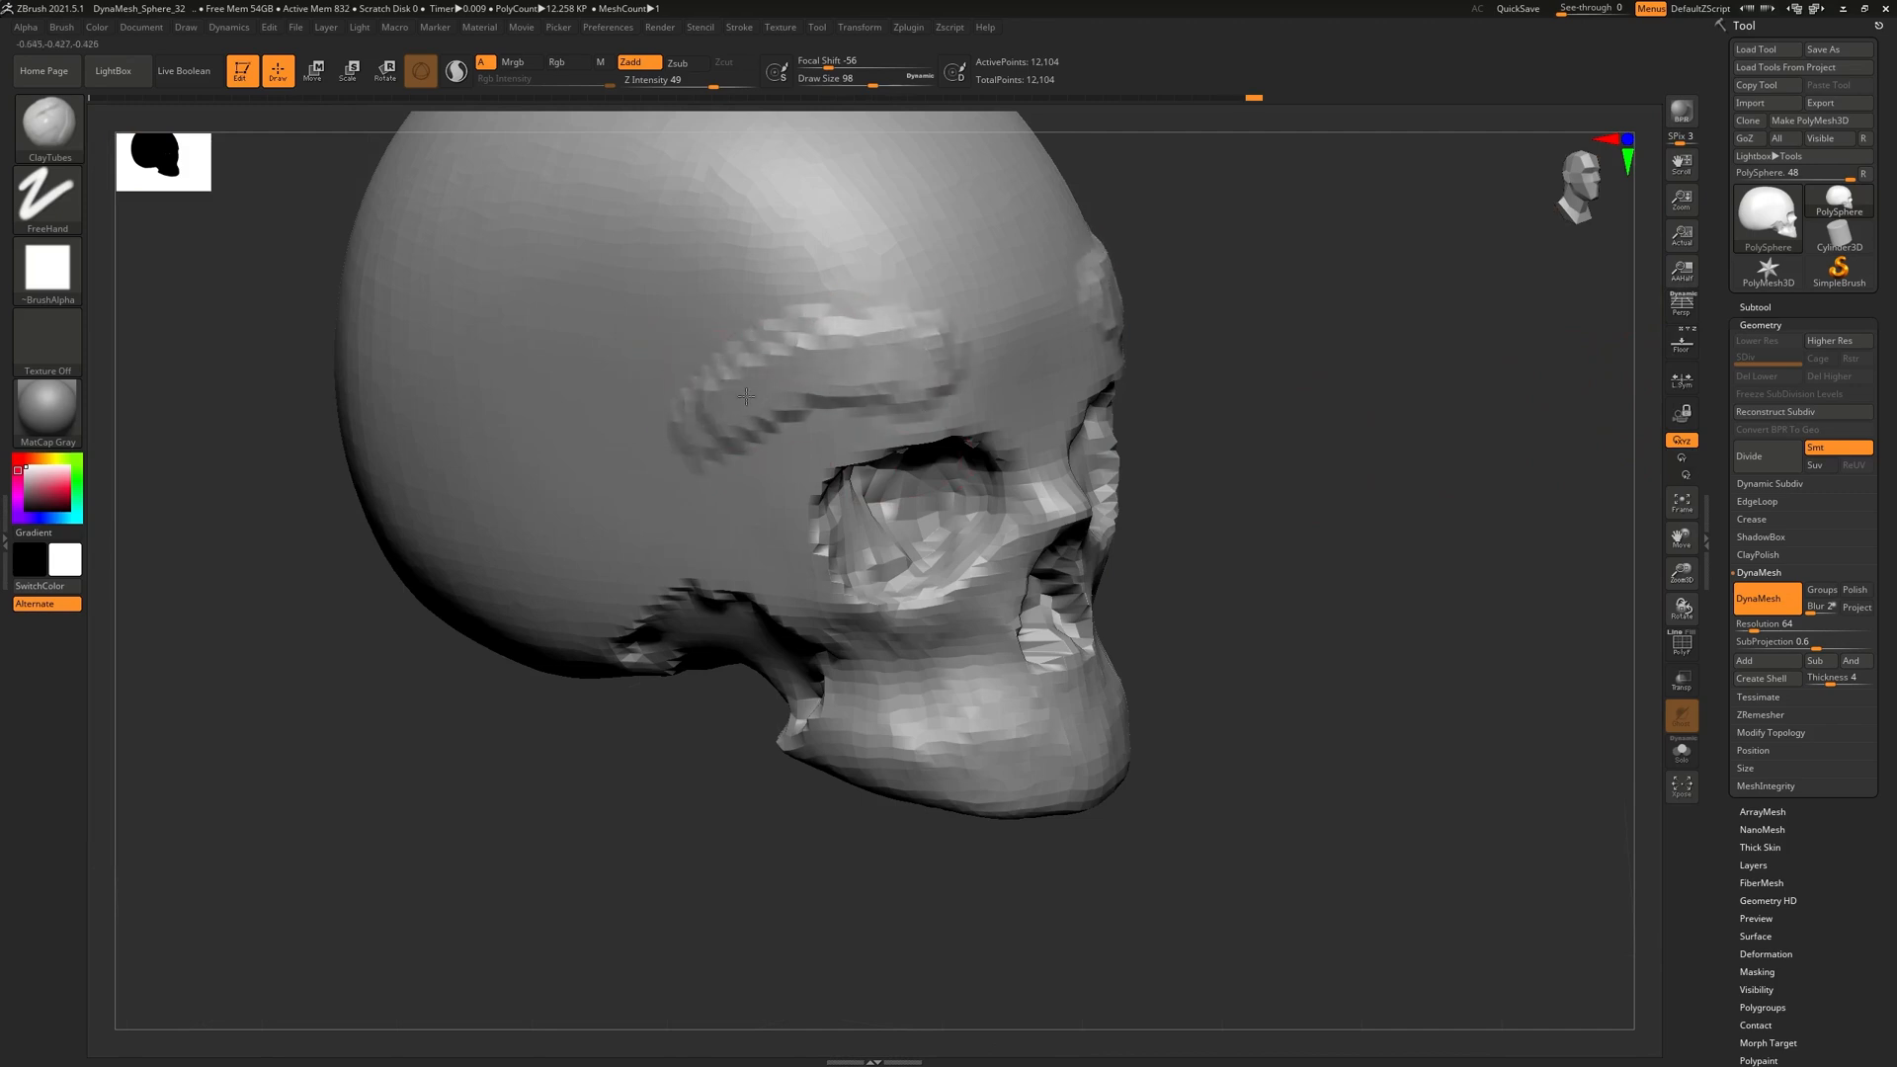
pyautogui.moveTo(735, 412)
pyautogui.mouseDown()
pyautogui.moveTo(781, 376)
pyautogui.moveTo(889, 350)
pyautogui.moveTo(887, 383)
pyautogui.mouseUp()
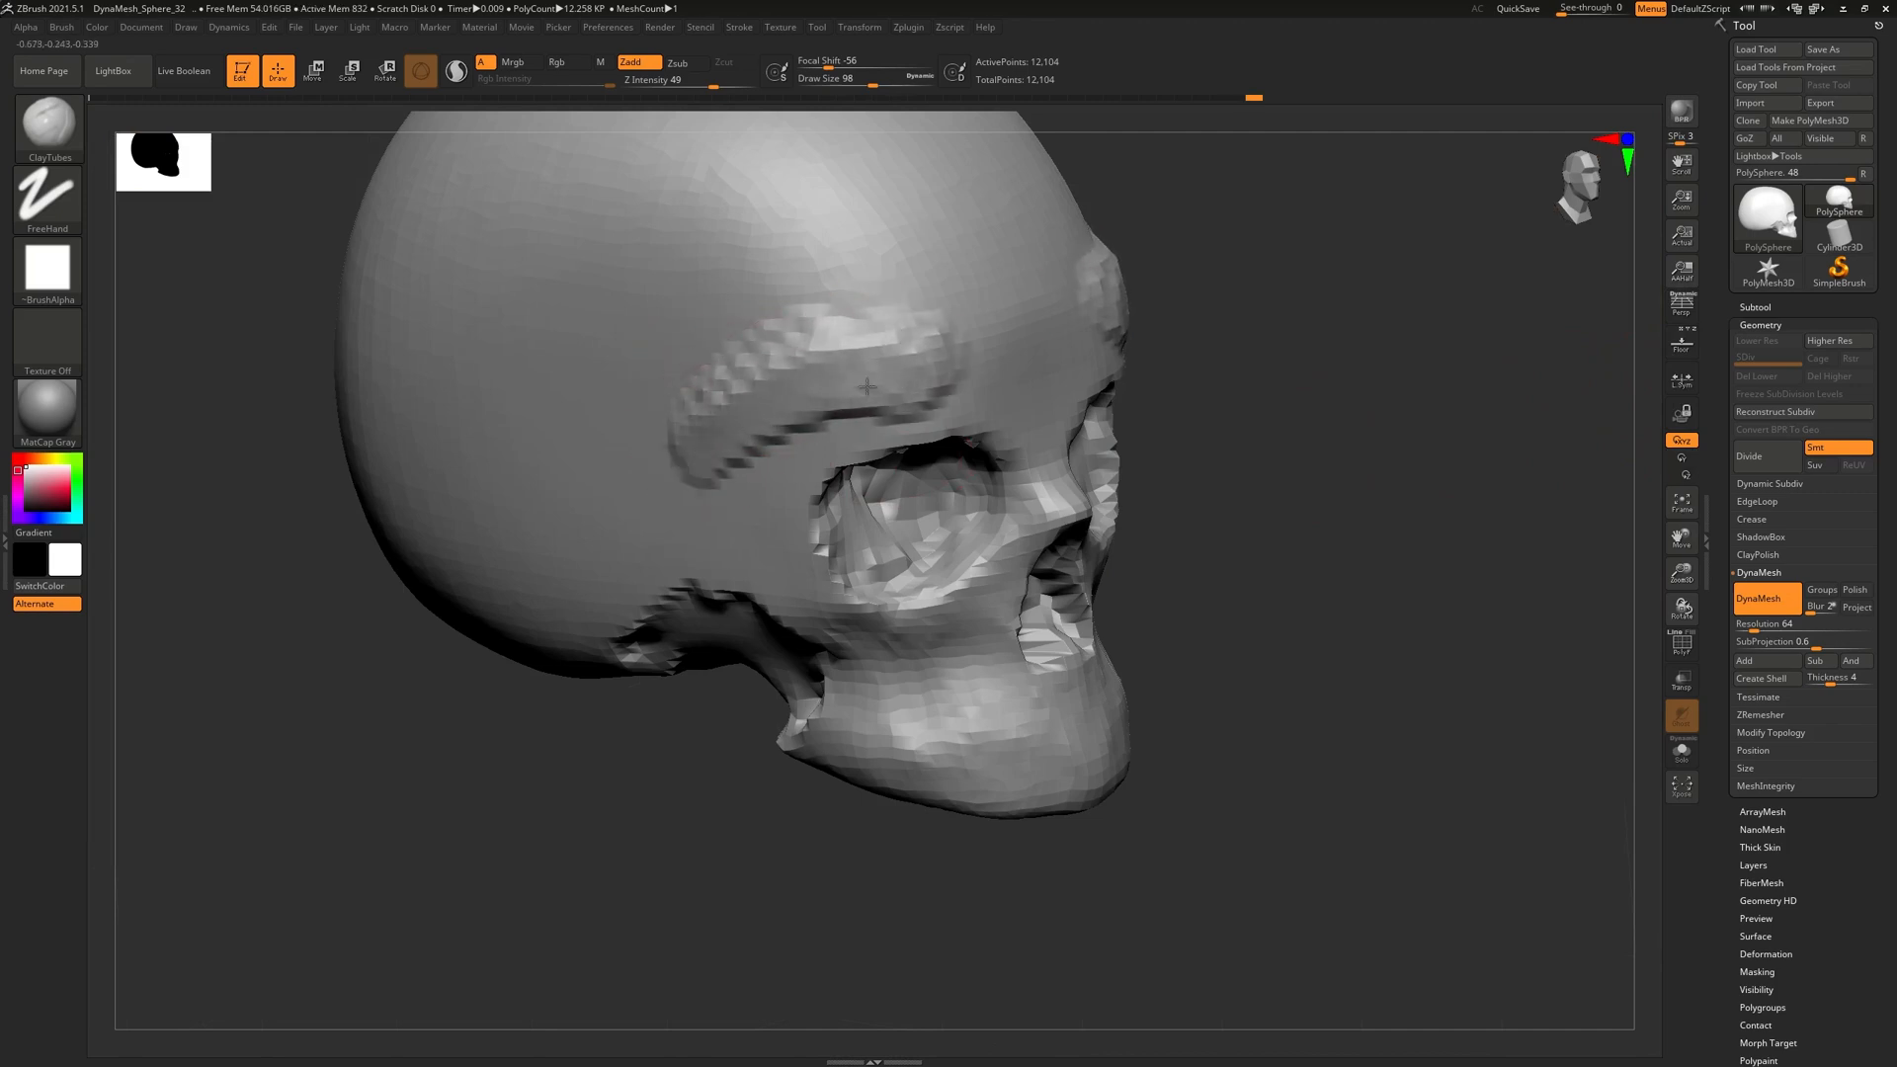
pyautogui.moveTo(795, 463); pyautogui.dragTo(813, 453, button='right')
pyautogui.hotkey('ctrl', 'z')
pyautogui.hotkey('ctrl', 'z')
# Lay a diagonal clay strip up the cranium's side, undoing the unwanted loop strokes
pyautogui.moveTo(597, 411)
pyautogui.mouseDown()
pyautogui.moveTo(787, 281)
pyautogui.moveTo(637, 386)
pyautogui.moveTo(605, 500)
pyautogui.mouseUp()
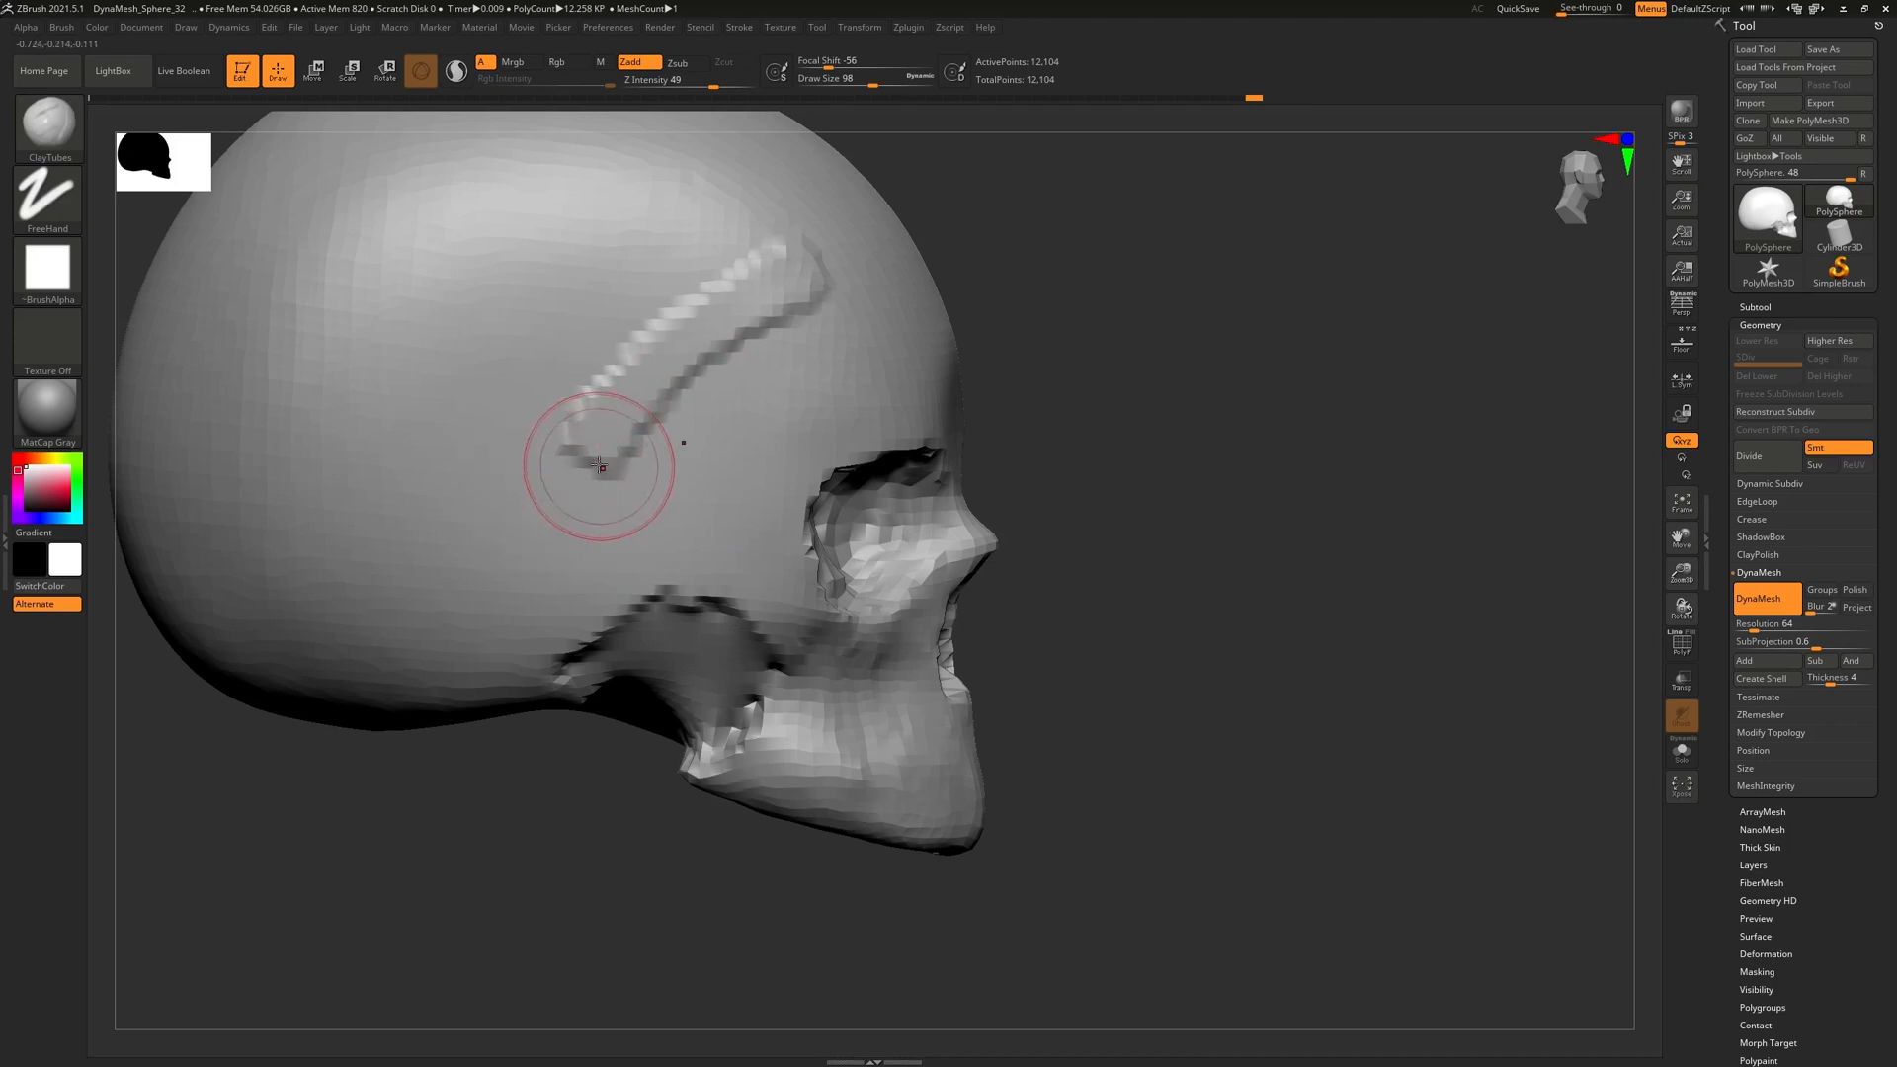
pyautogui.moveTo(609, 450); pyautogui.dragTo(569, 496)
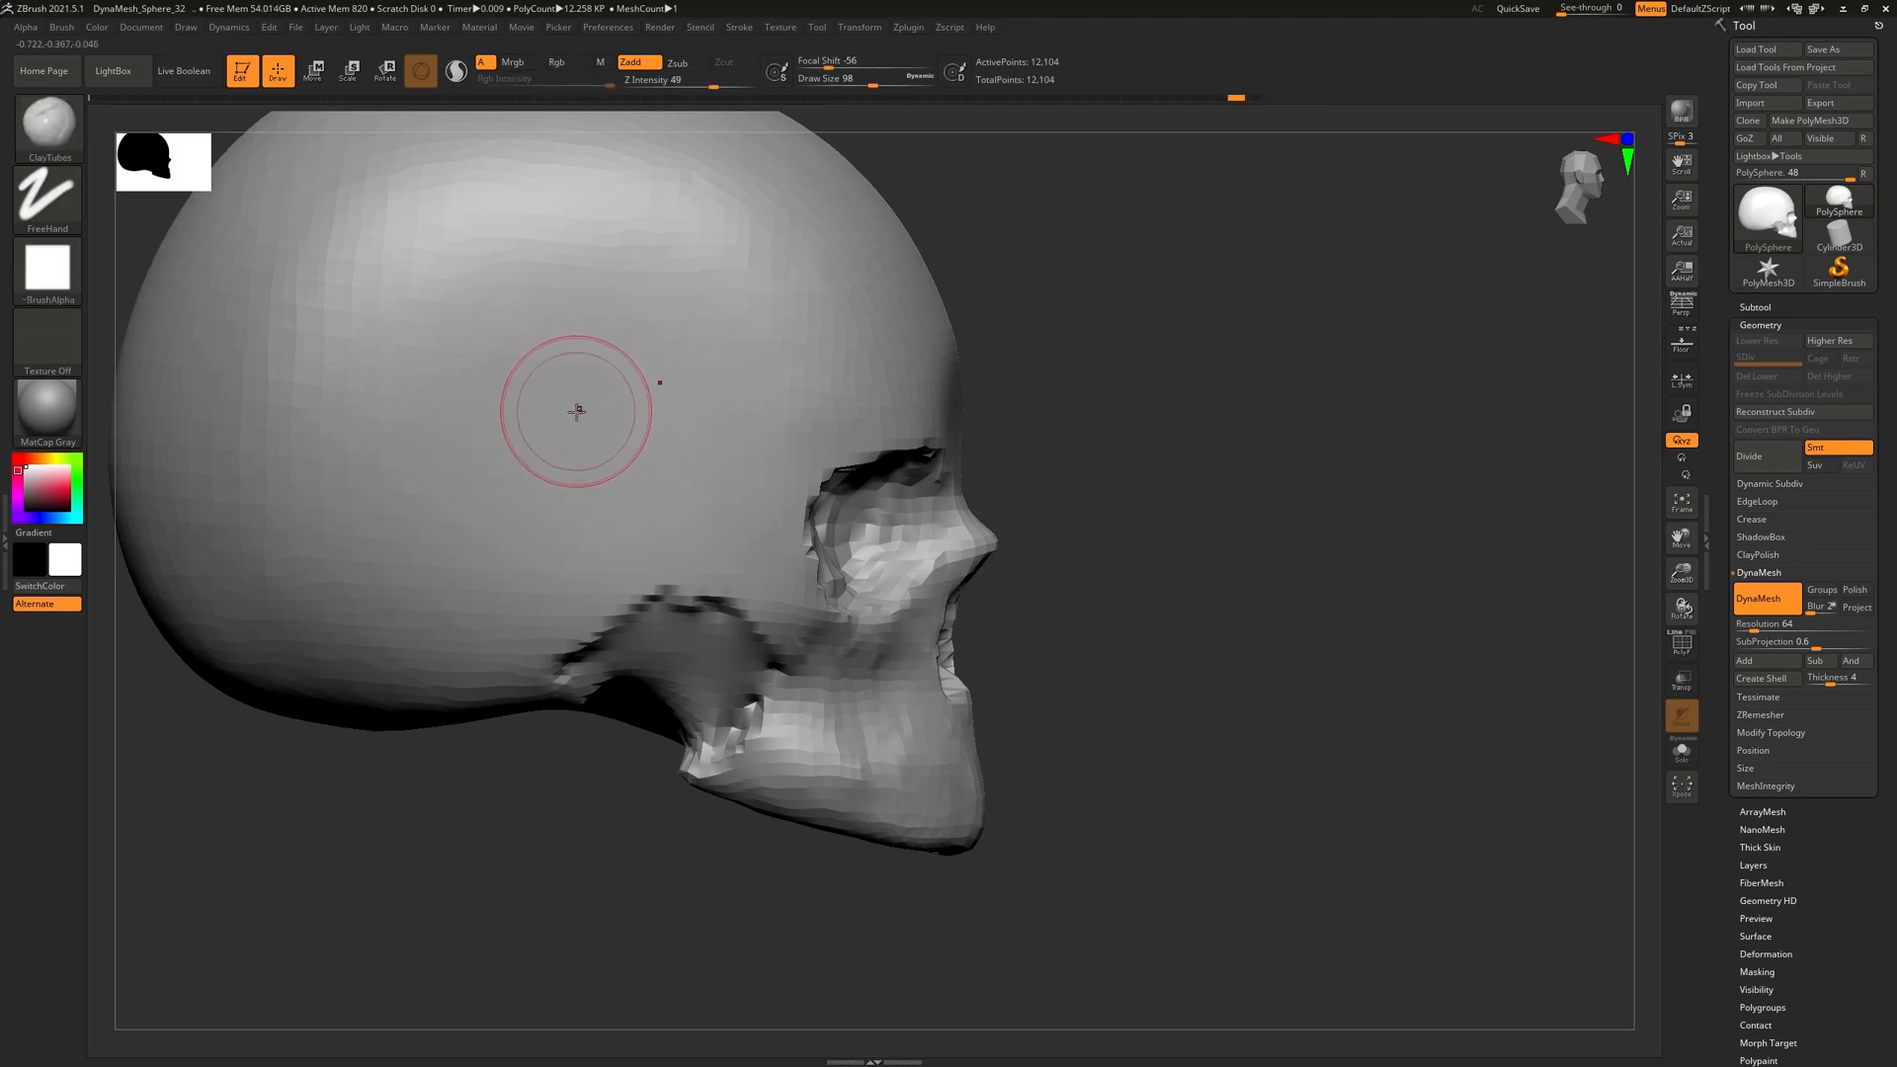
pyautogui.moveTo(571, 409); pyautogui.dragTo(703, 235)
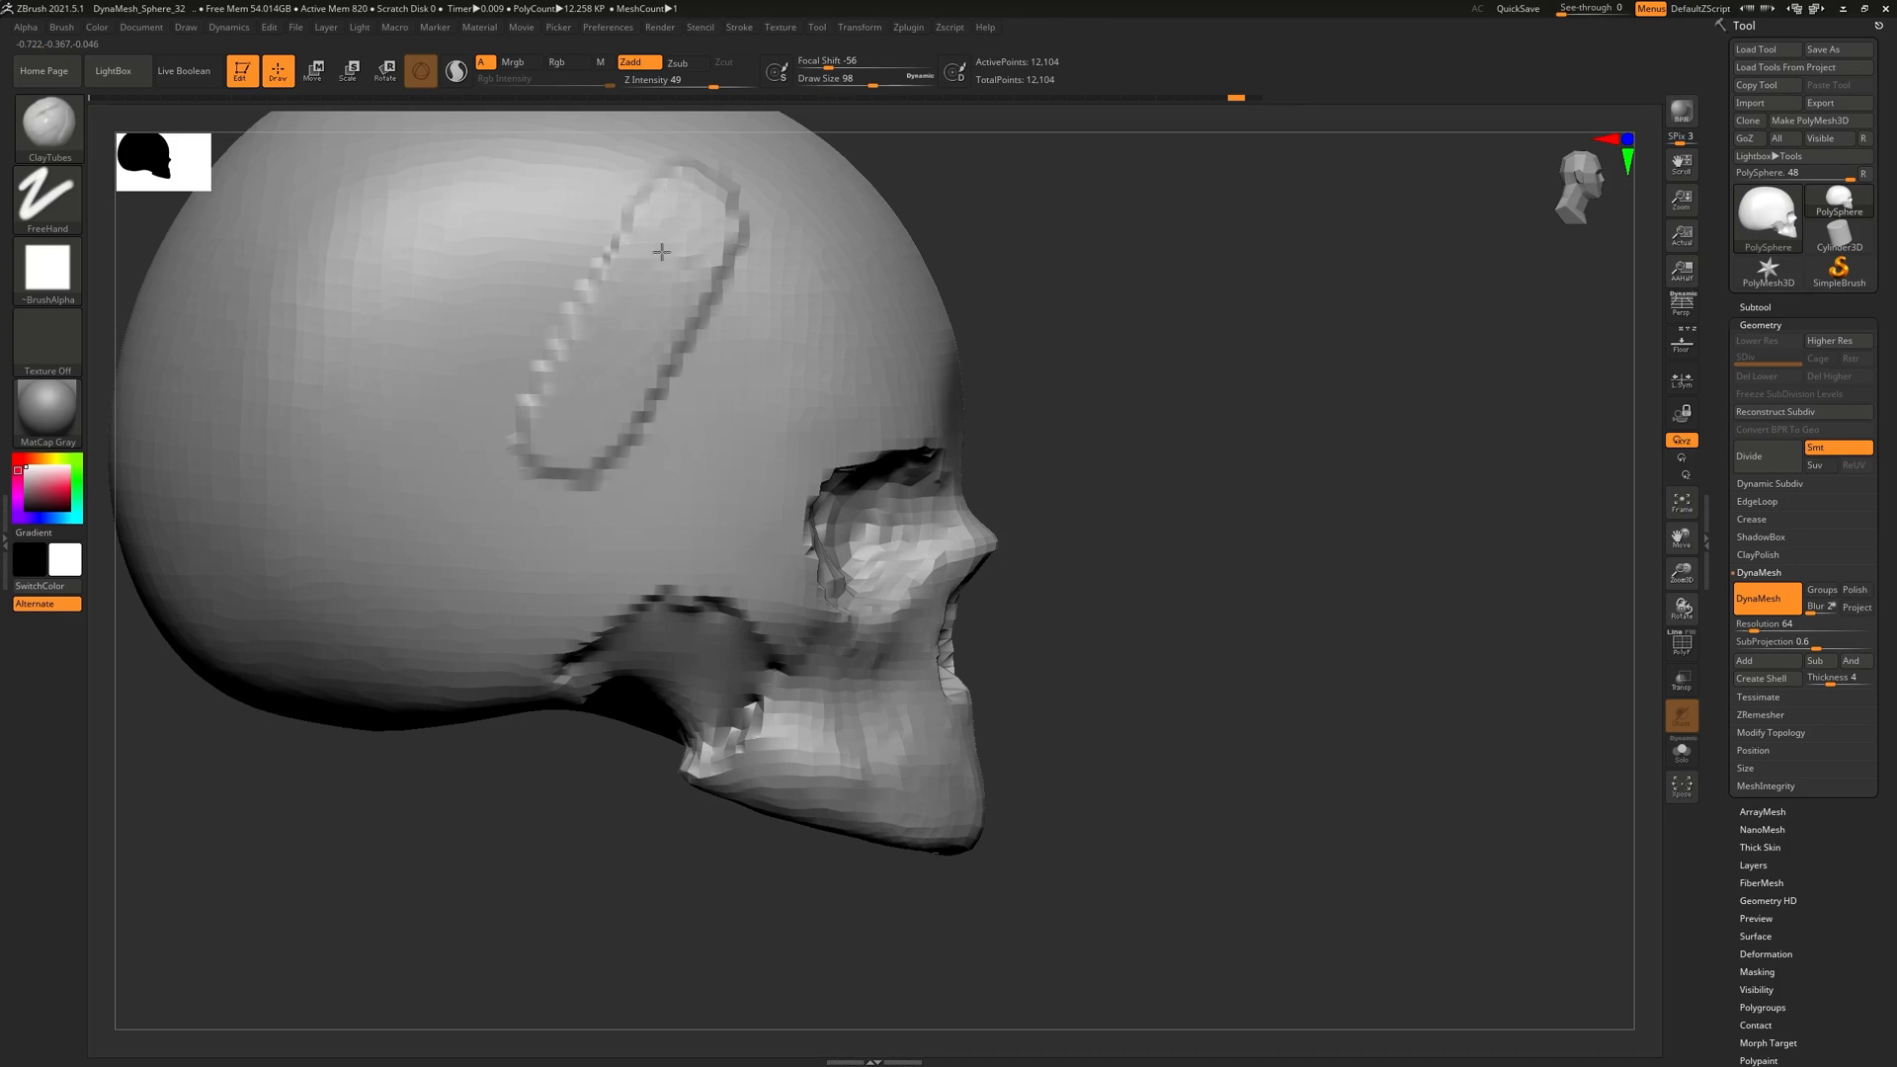
pyautogui.hotkey('ctrl', 'z')
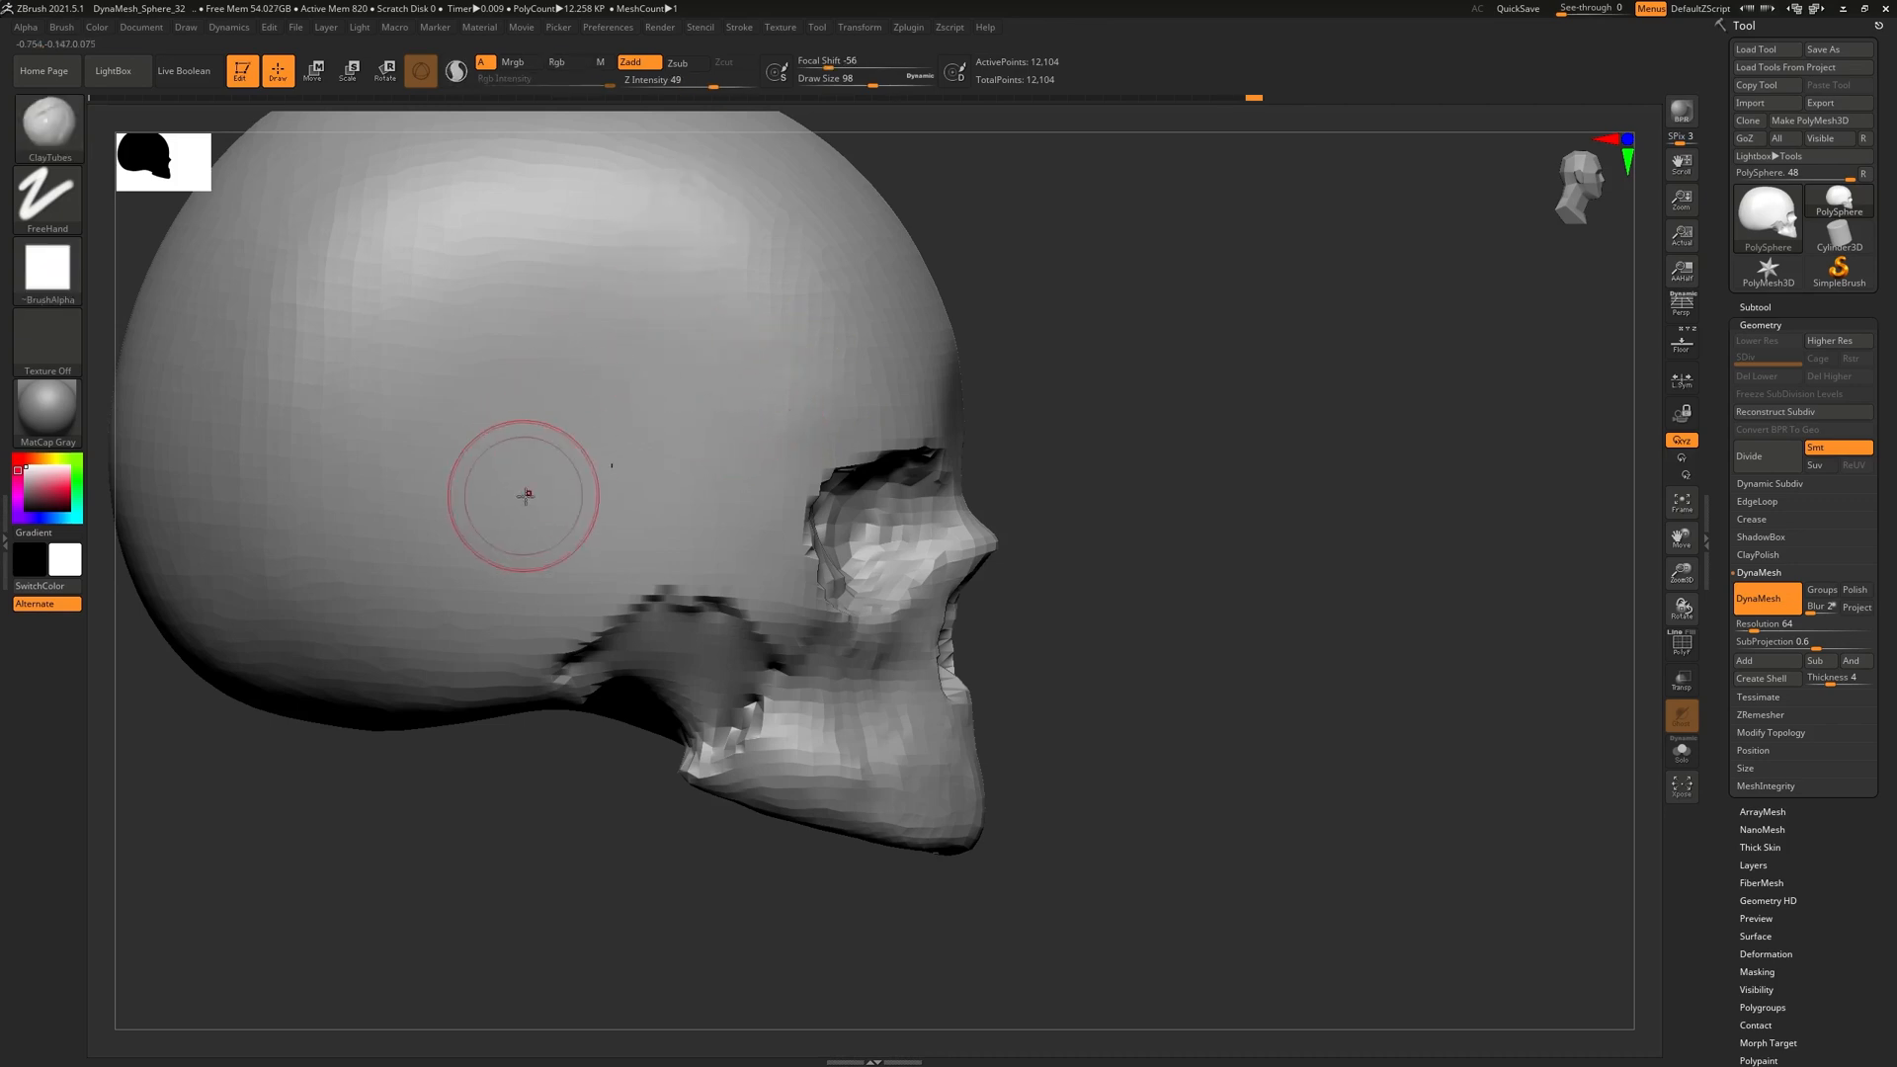
pyautogui.moveTo(516, 495); pyautogui.dragTo(721, 190)
pyautogui.moveTo(660, 267); pyautogui.dragTo(587, 429)
pyautogui.moveTo(662, 306); pyautogui.dragTo(754, 356)
pyautogui.moveTo(602, 529); pyautogui.dragTo(581, 494)
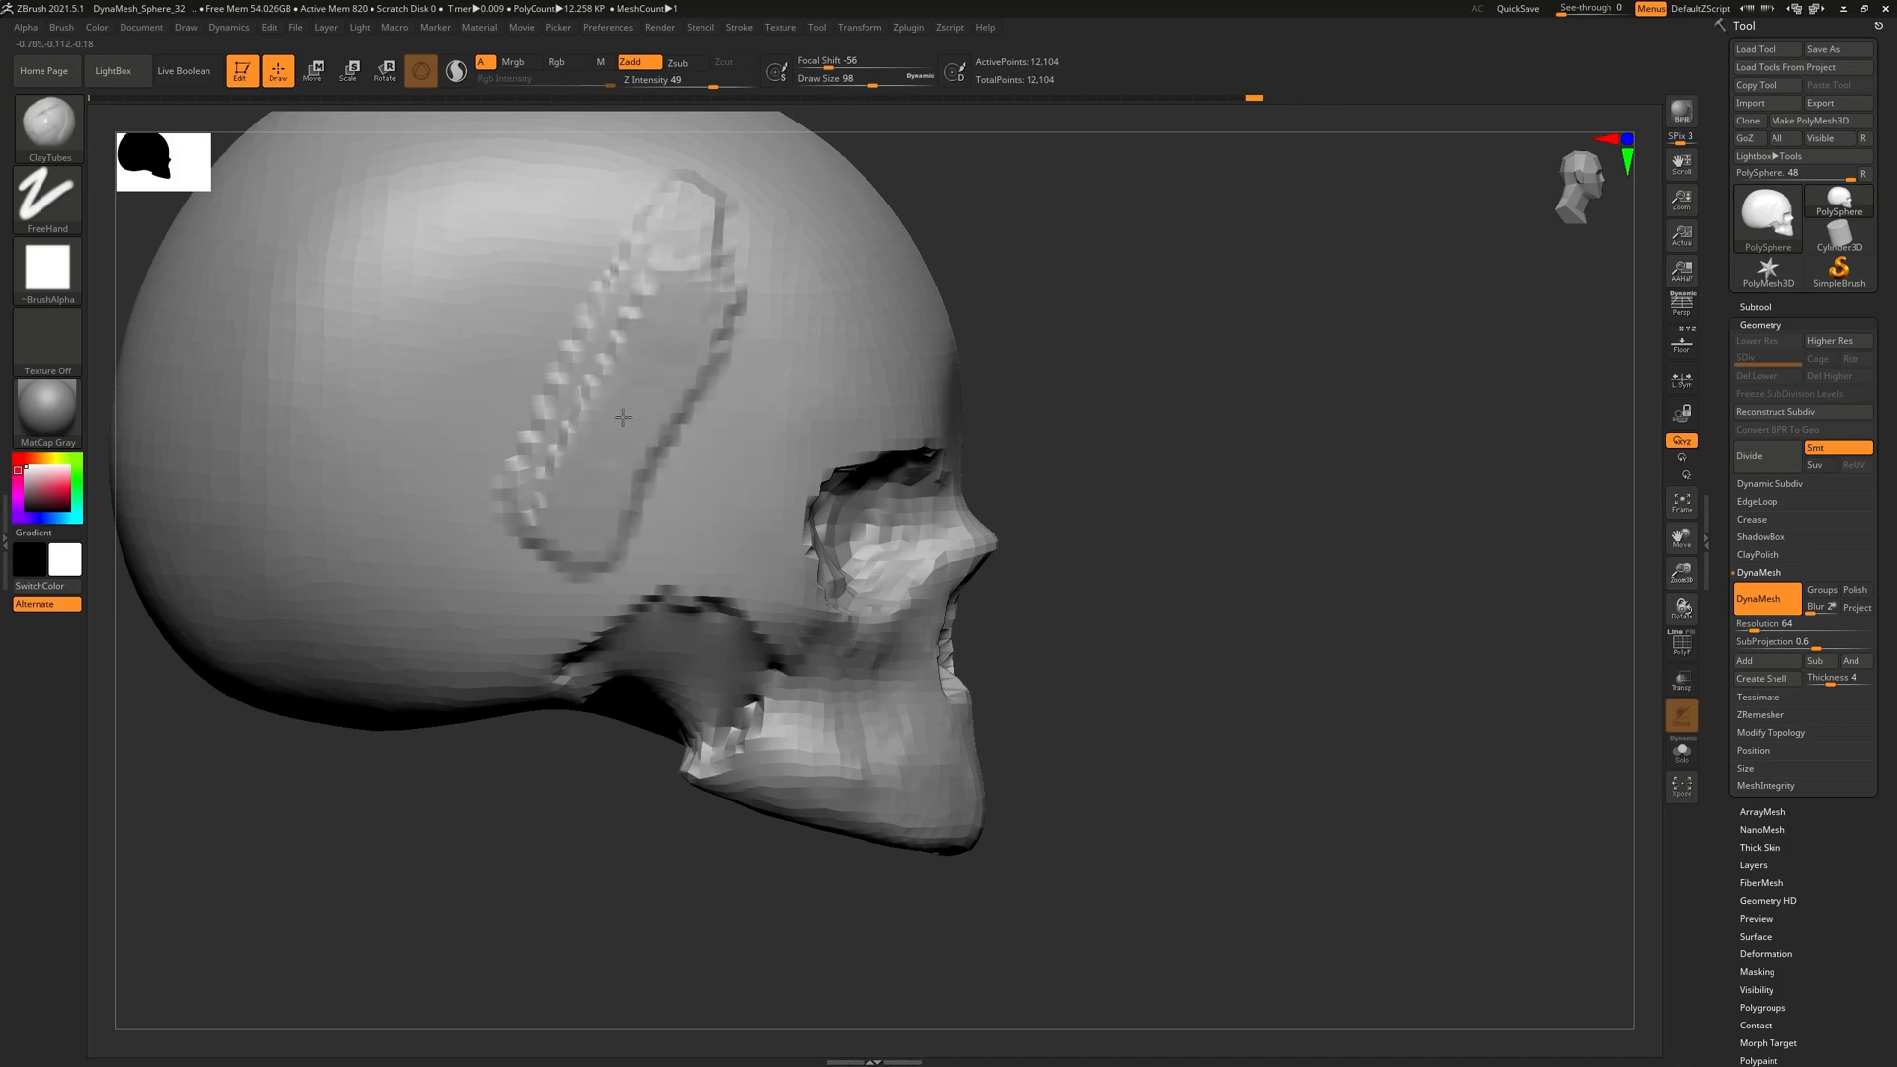
pyautogui.moveTo(713, 275)
pyautogui.mouseDown()
pyautogui.moveTo(691, 375)
pyautogui.moveTo(634, 446)
pyautogui.mouseUp()
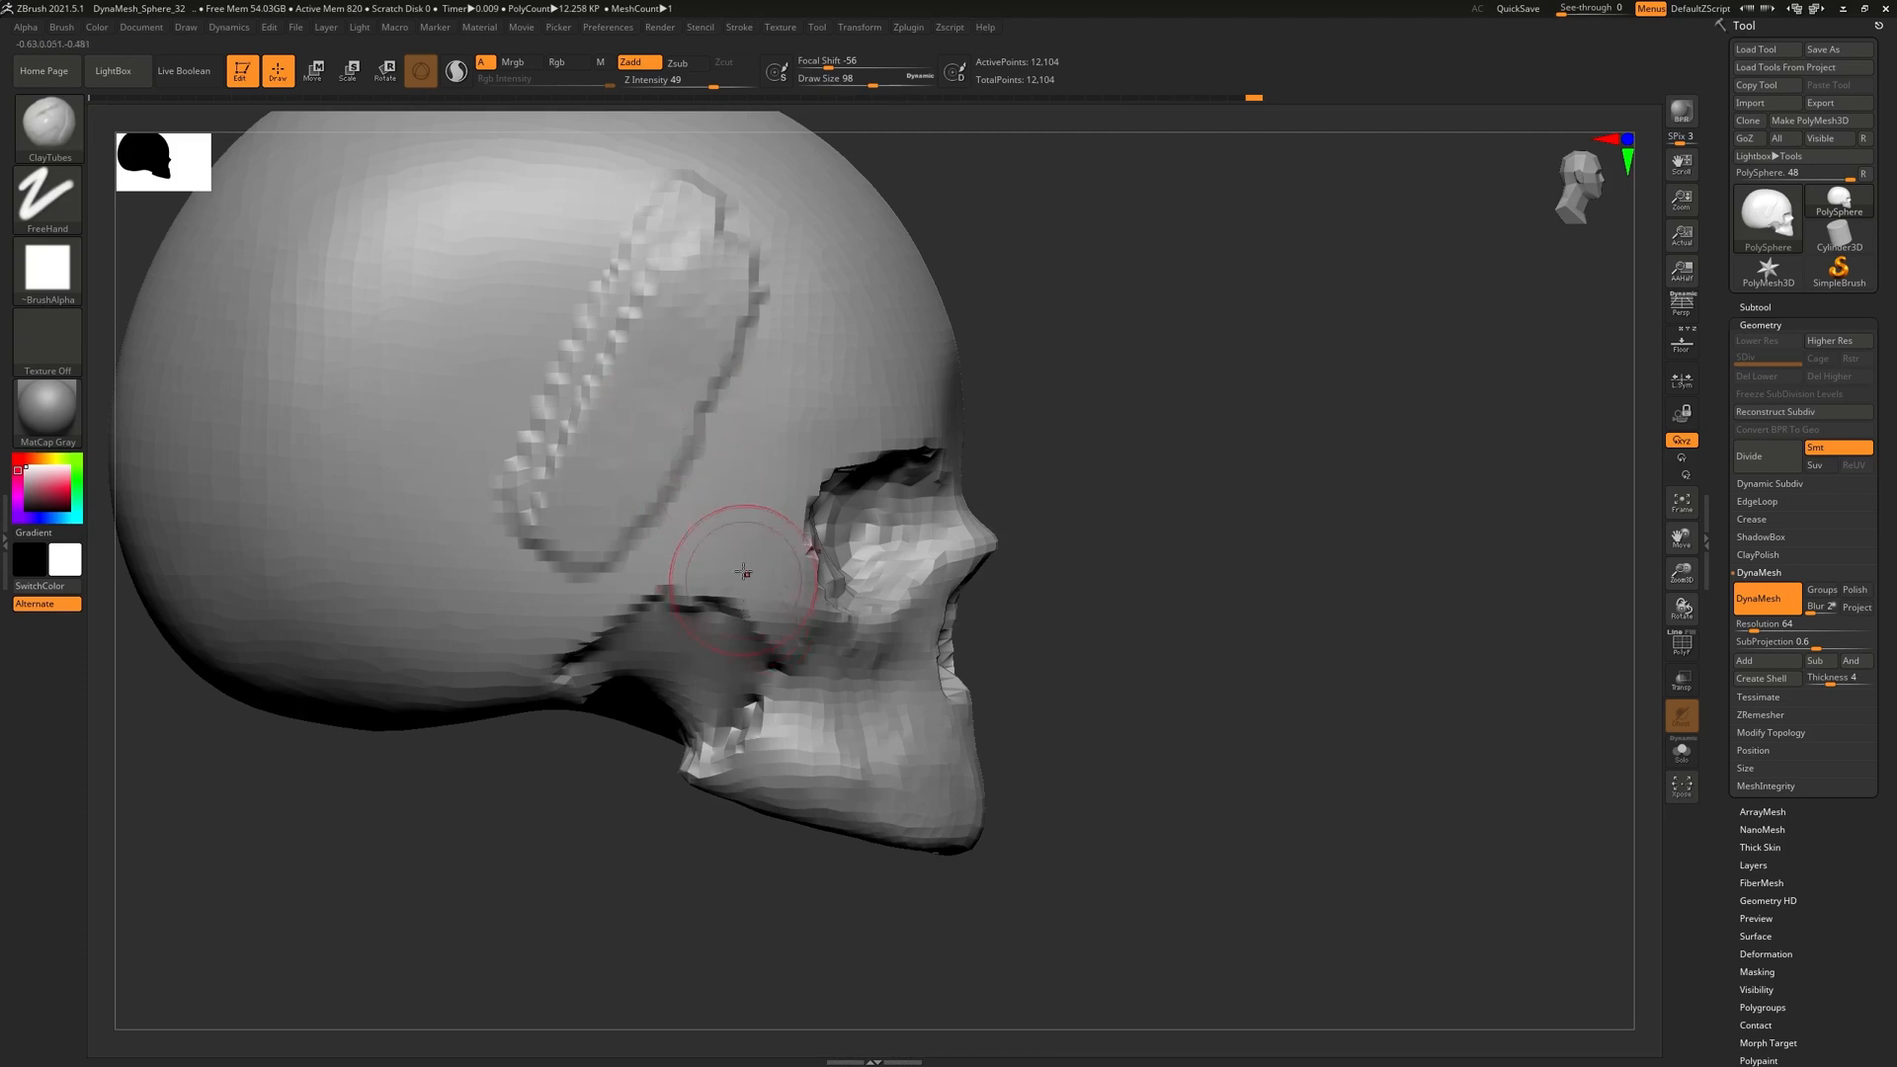
pyautogui.hotkey('ctrl', 'z')
pyautogui.hotkey('ctrl', 'z')
pyautogui.moveTo(674, 376)
pyautogui.mouseDown(button='right')
pyautogui.moveTo(644, 381)
pyautogui.moveTo(695, 411)
pyautogui.mouseUp(button='right')
pyautogui.click(46, 135)
# Select ClayBuildup and try a thick clay band on the cranium, then undo it
pyautogui.click(211, 142)
pyautogui.moveTo(588, 446)
pyautogui.mouseDown()
pyautogui.moveTo(684, 309)
pyautogui.moveTo(716, 314)
pyautogui.mouseUp()
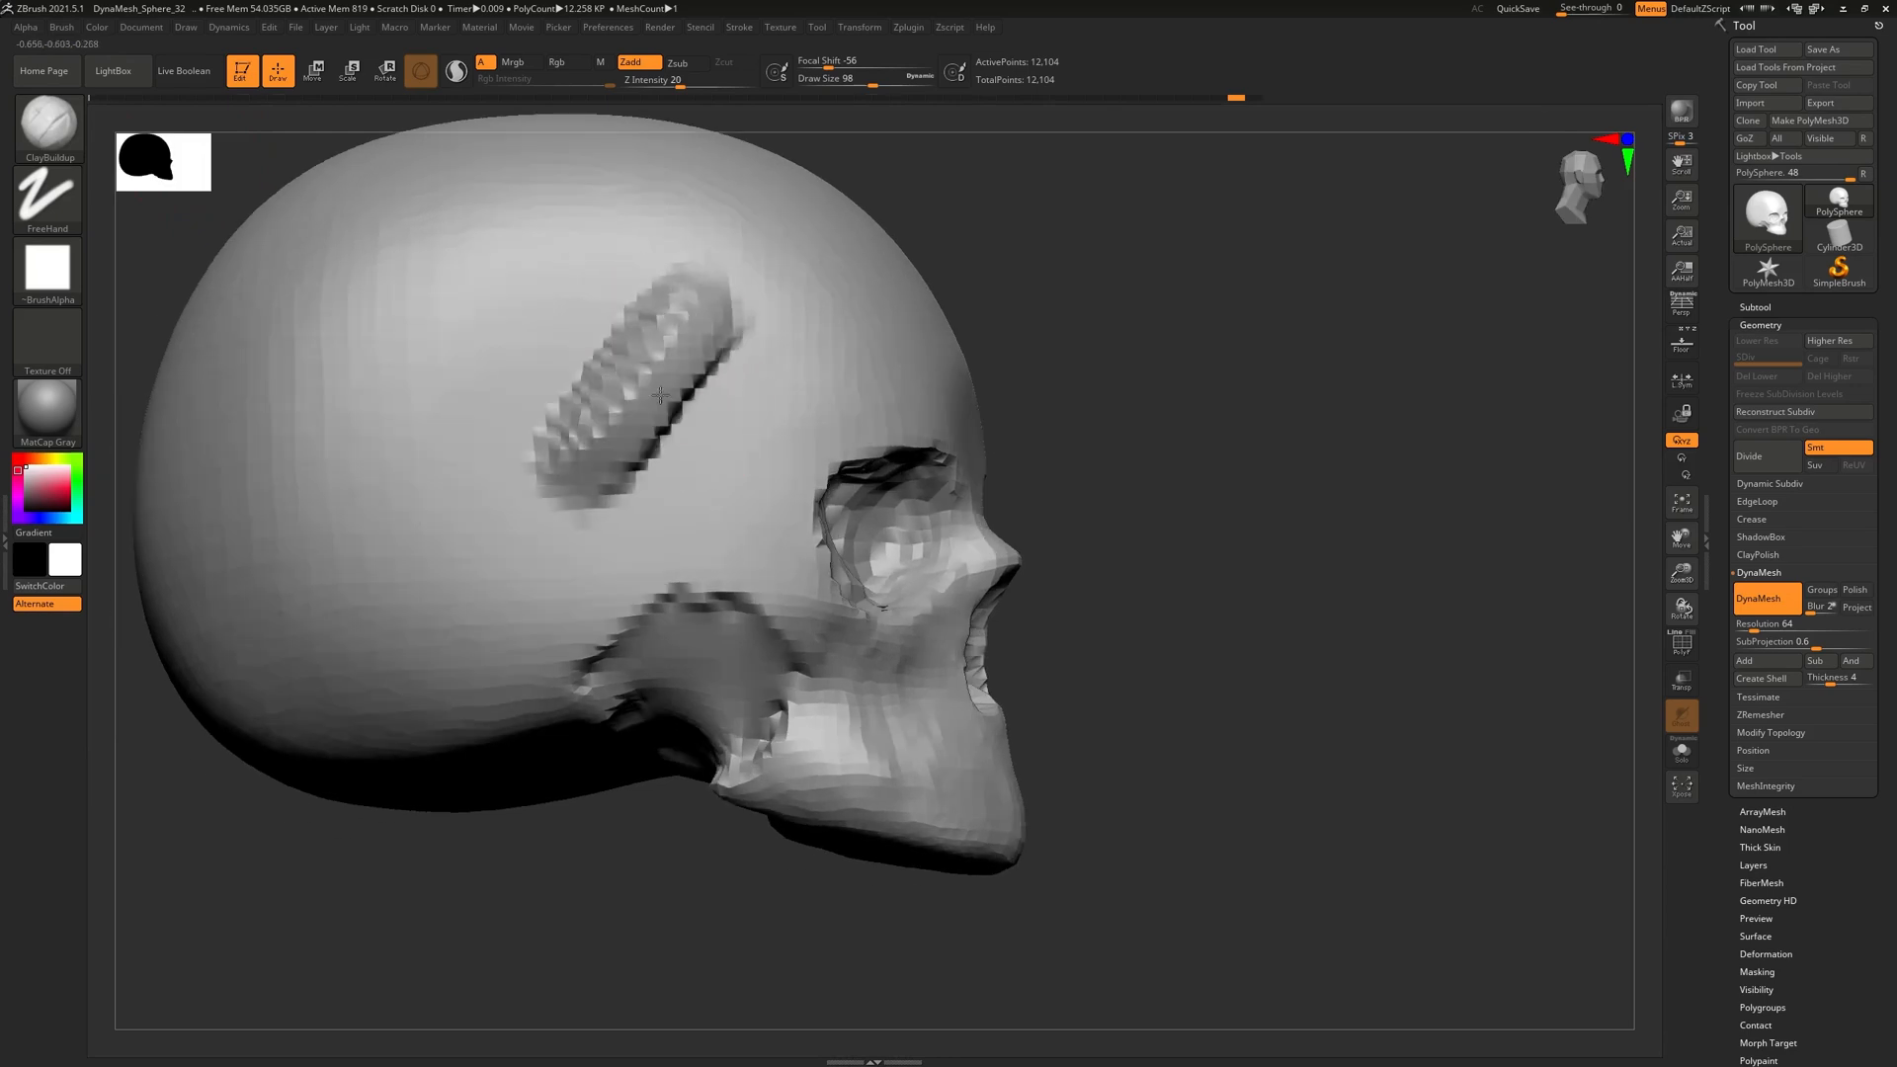
pyautogui.moveTo(753, 508); pyautogui.dragTo(801, 482, button='right')
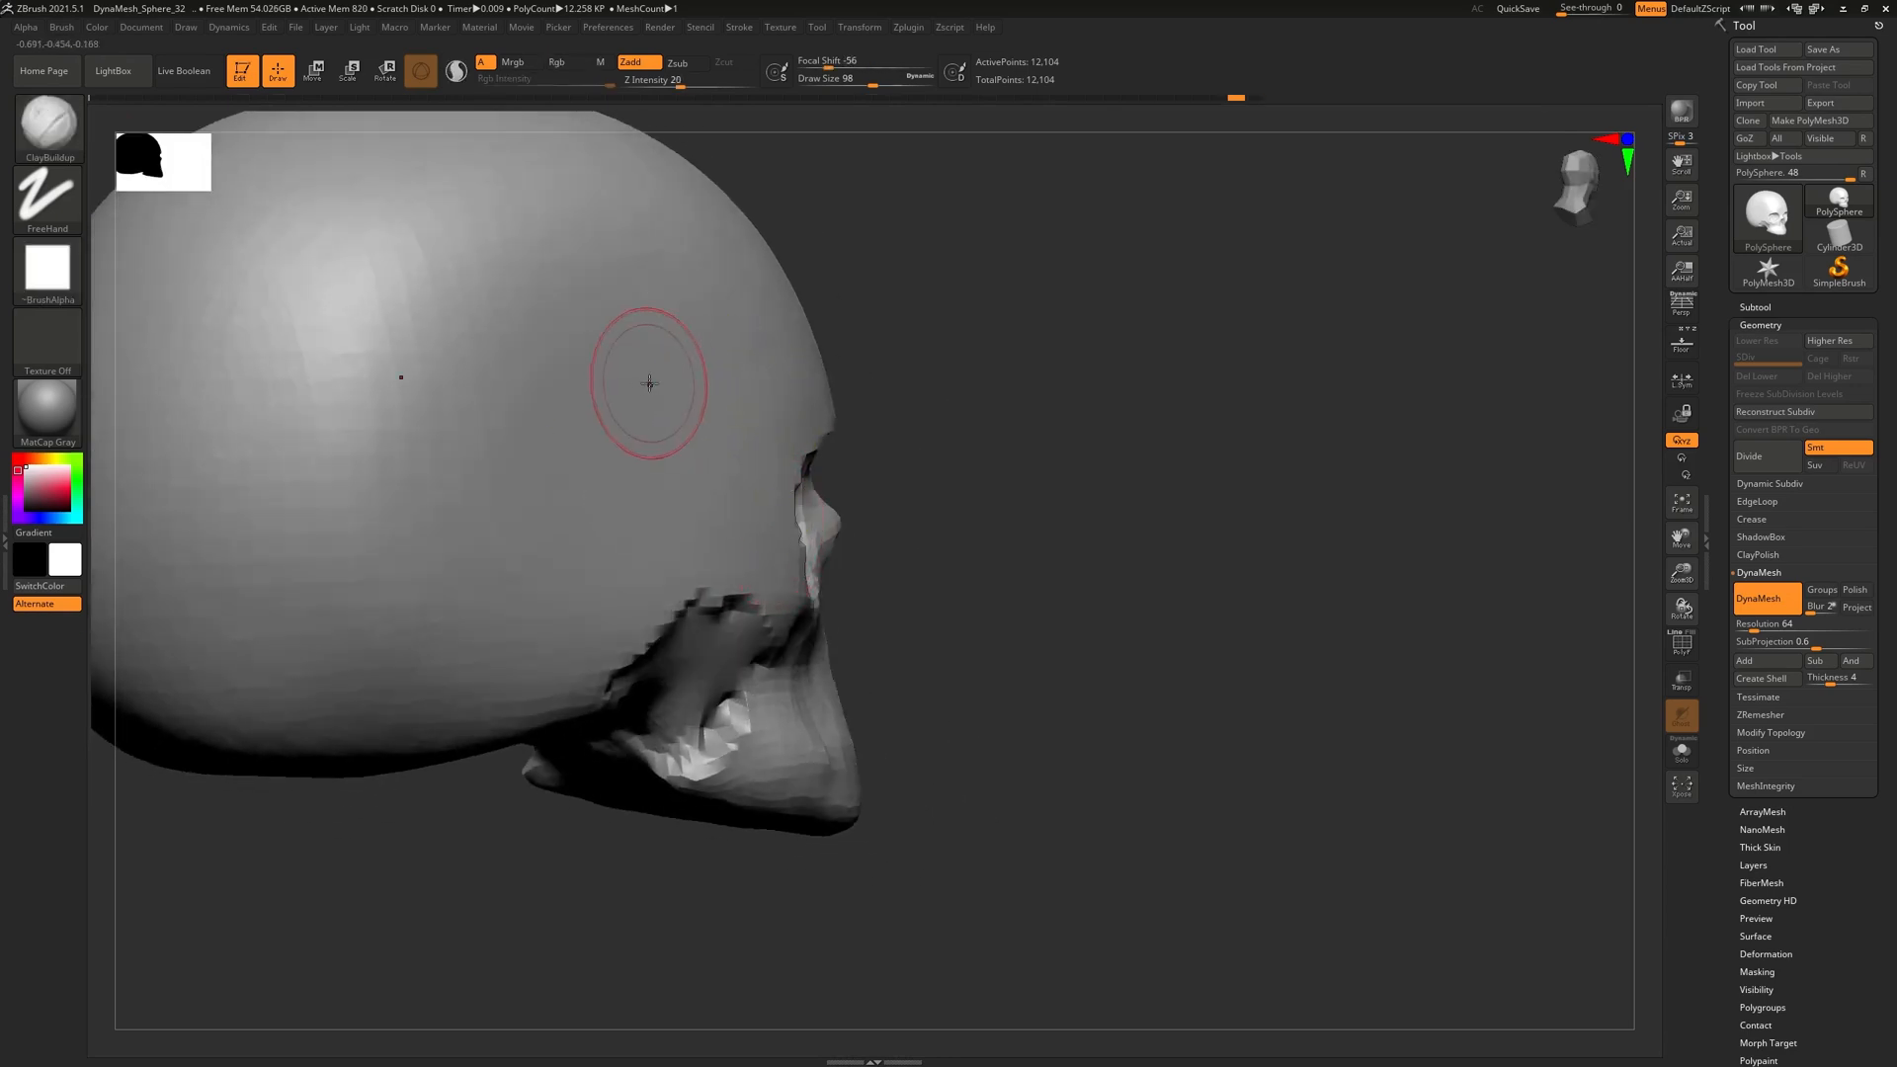
pyautogui.moveTo(616, 428)
pyautogui.mouseDown()
pyautogui.moveTo(614, 464)
pyautogui.moveTo(677, 356)
pyautogui.mouseUp()
pyautogui.hotkey('ctrl', 'z')
# Build up the brow ridge above both eye sockets and turn Floor back on
pyautogui.moveTo(1166, 410)
pyautogui.mouseDown(button='right')
pyautogui.moveTo(1039, 400)
pyautogui.moveTo(790, 497)
pyautogui.moveTo(728, 474)
pyautogui.moveTo(769, 352)
pyautogui.moveTo(876, 398)
pyautogui.moveTo(877, 479)
pyautogui.mouseUp(button='right')
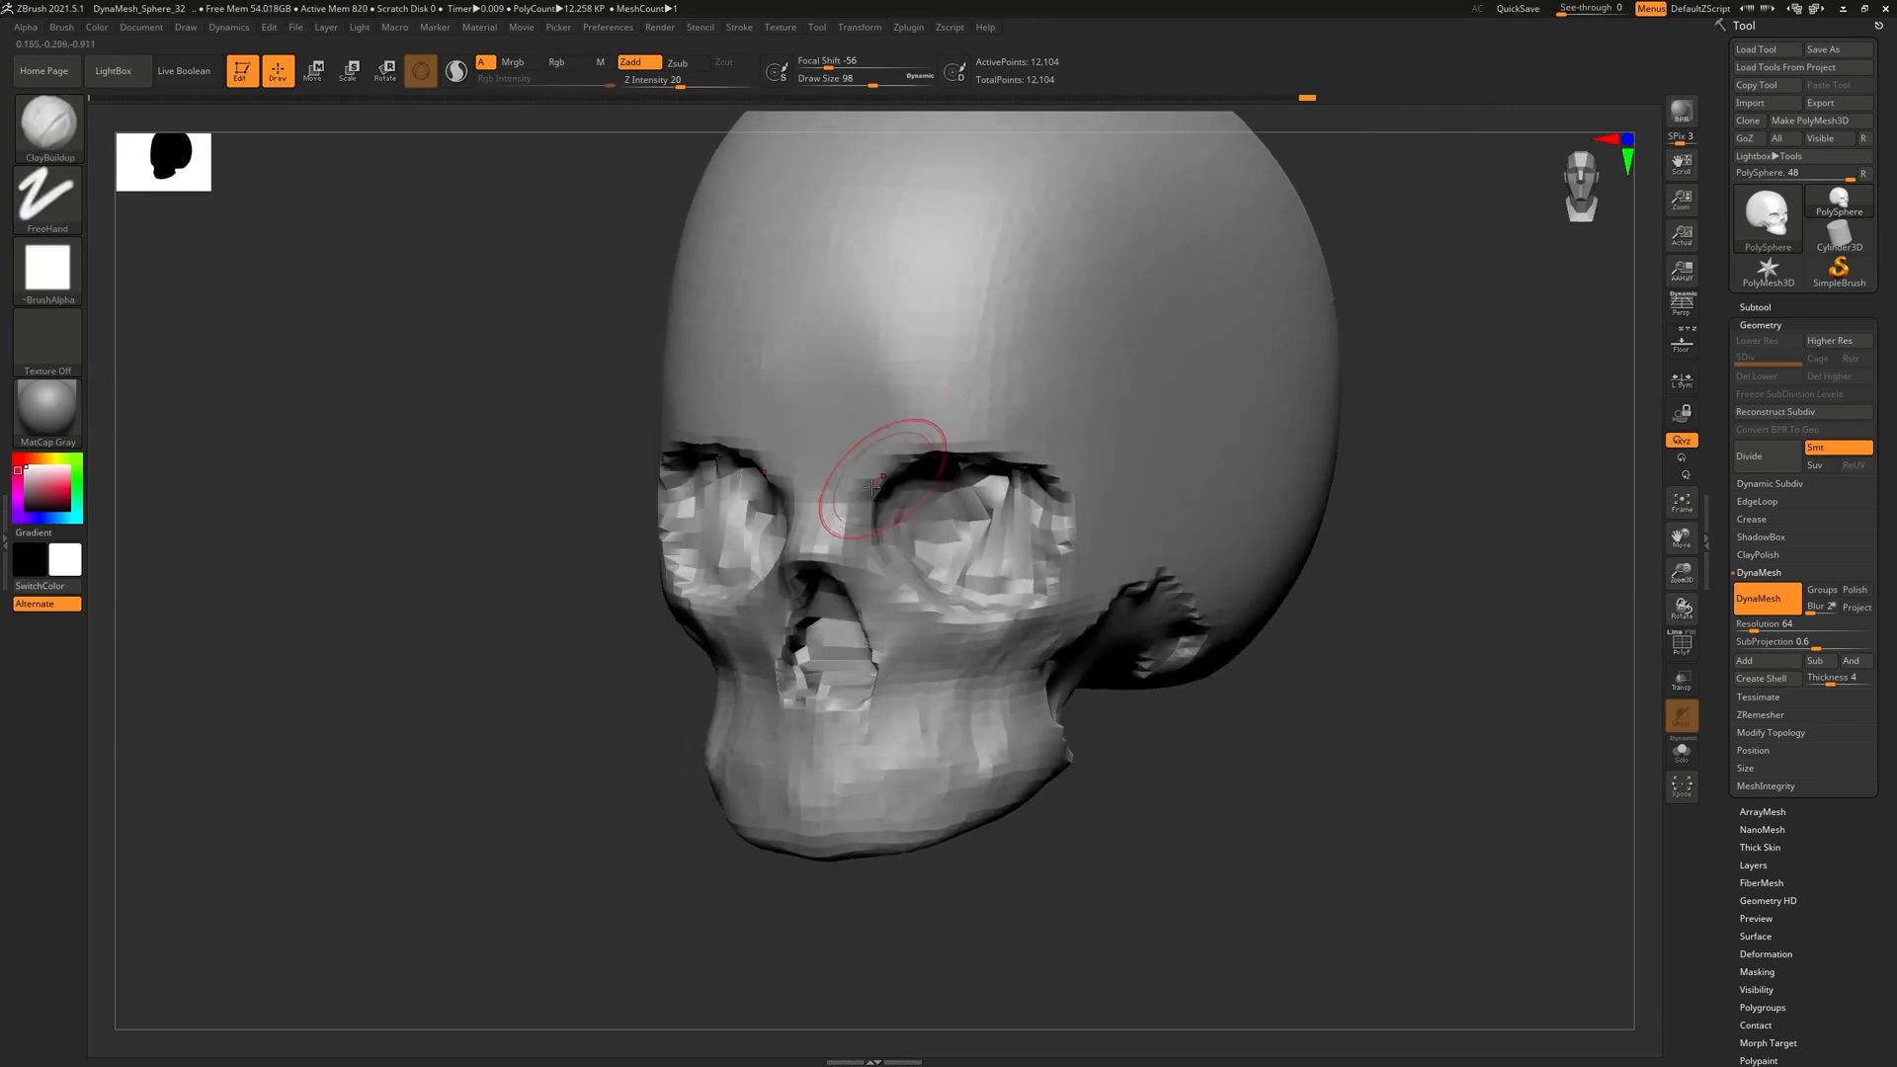
pyautogui.moveTo(706, 405); pyautogui.dragTo(936, 425)
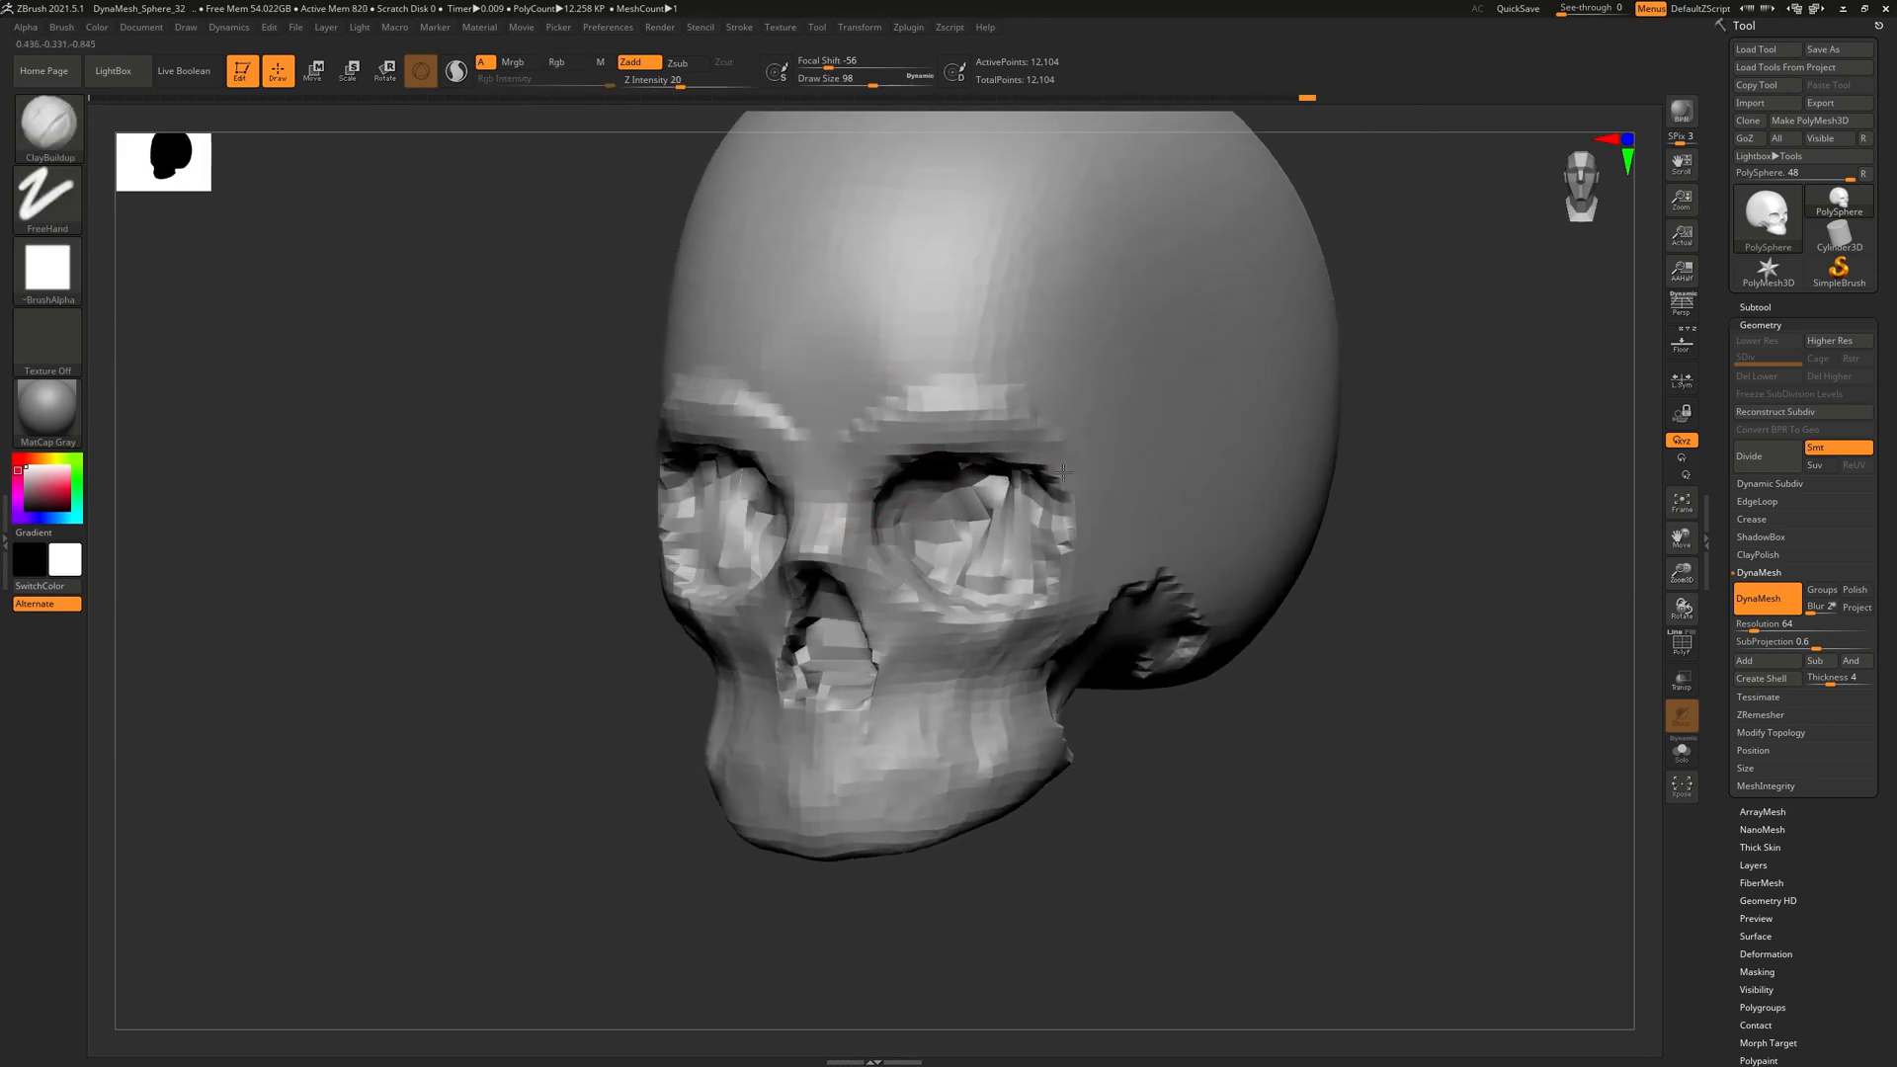
pyautogui.moveTo(1192, 571); pyautogui.dragTo(1097, 474, button='right')
pyautogui.moveTo(869, 435)
pyautogui.mouseDown(button='right')
pyautogui.moveTo(1084, 559)
pyautogui.moveTo(1057, 548)
pyautogui.moveTo(1573, 360)
pyautogui.mouseUp(button='right')
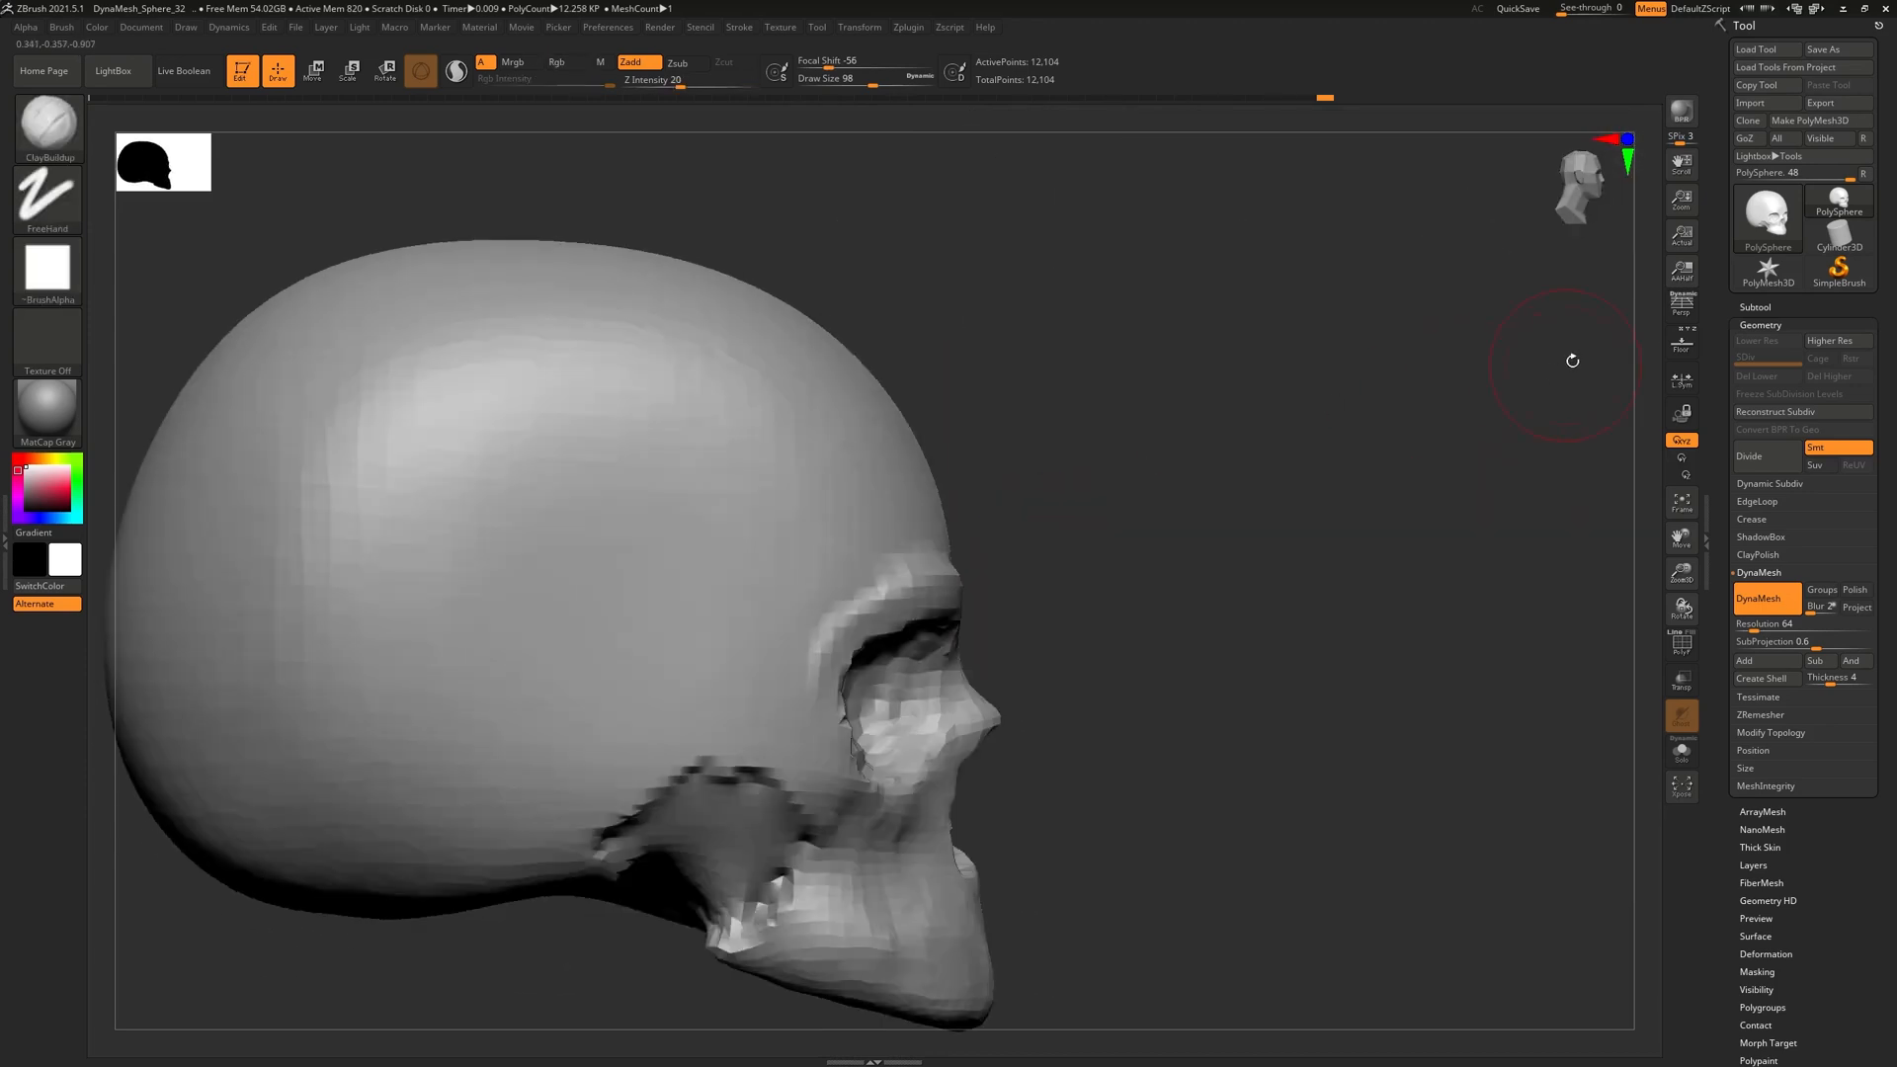
pyautogui.click(1693, 312)
pyautogui.click(1682, 308)
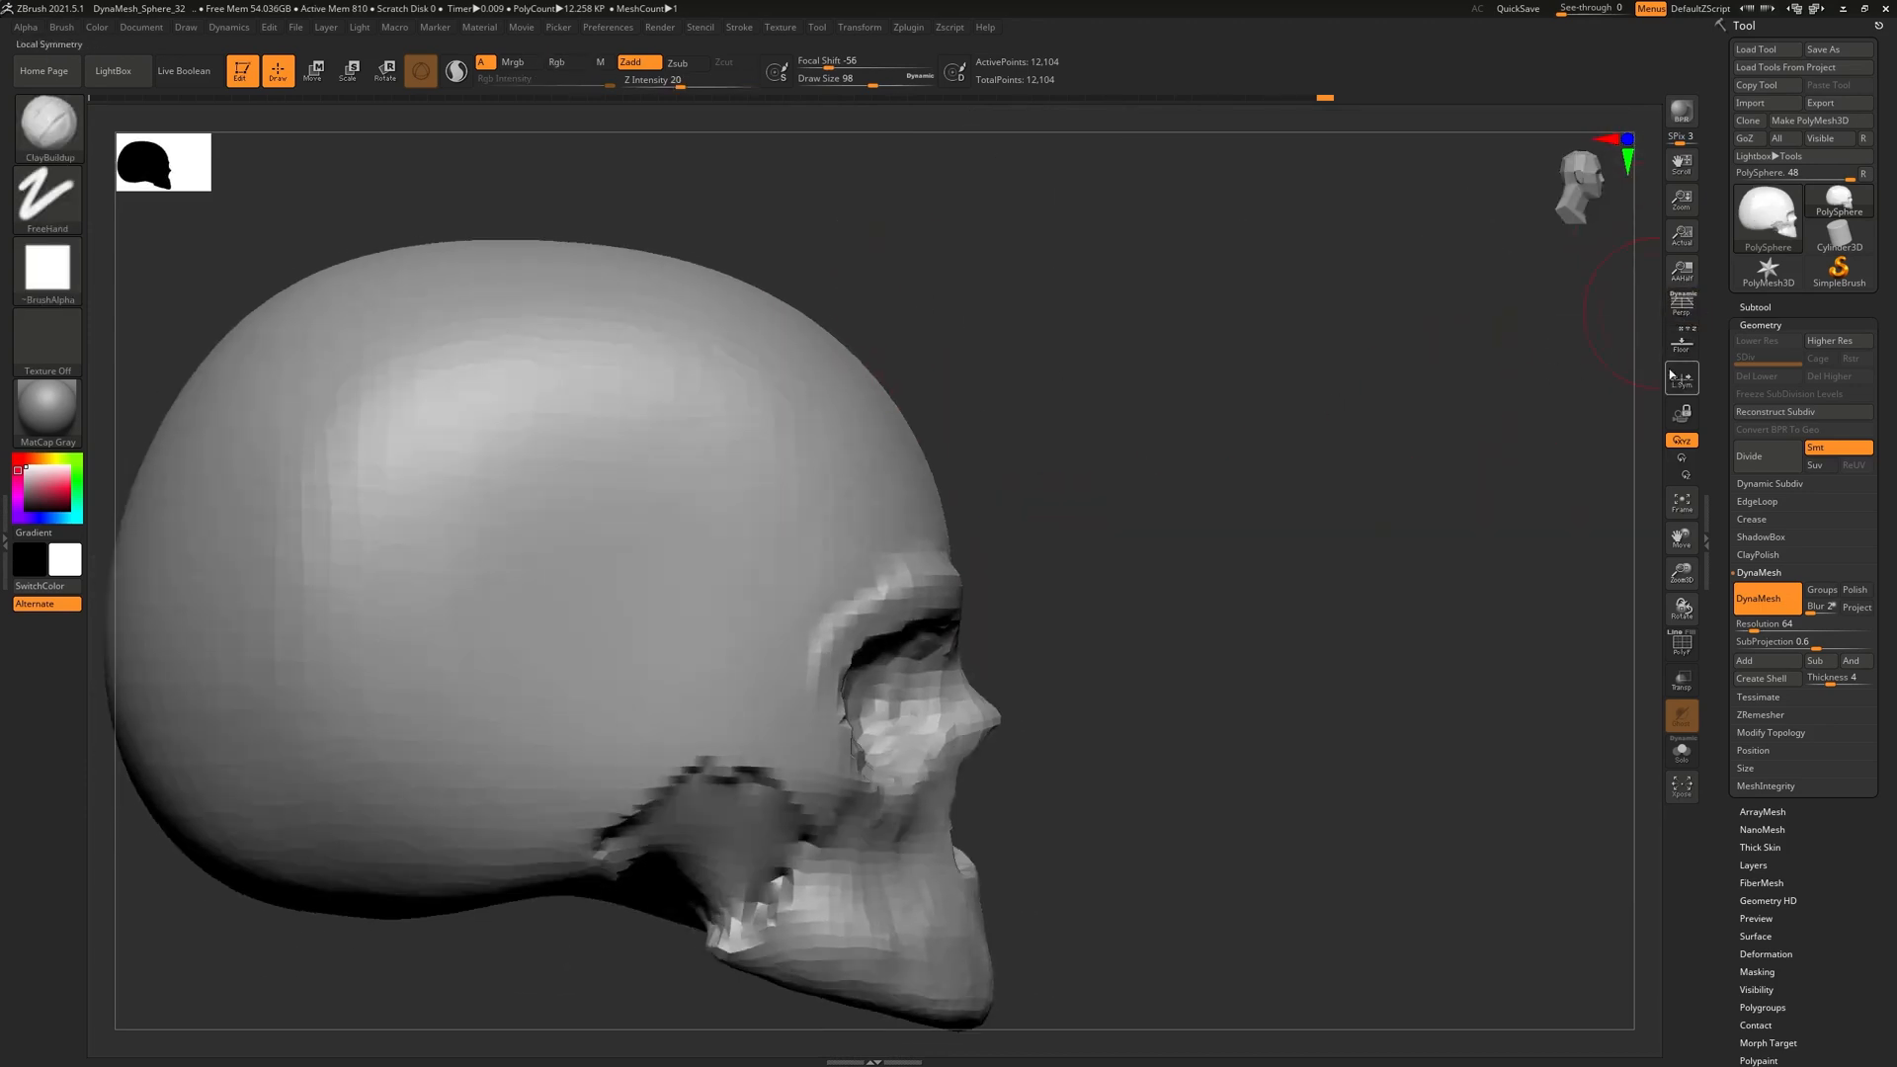
pyautogui.click(1685, 345)
# Reshape the temple with smoothing and carve it down toward the cheekbone
pyautogui.keyDown('alt'); pyautogui.moveTo(997, 598); pyautogui.dragTo(1090, 495); pyautogui.keyUp('alt')
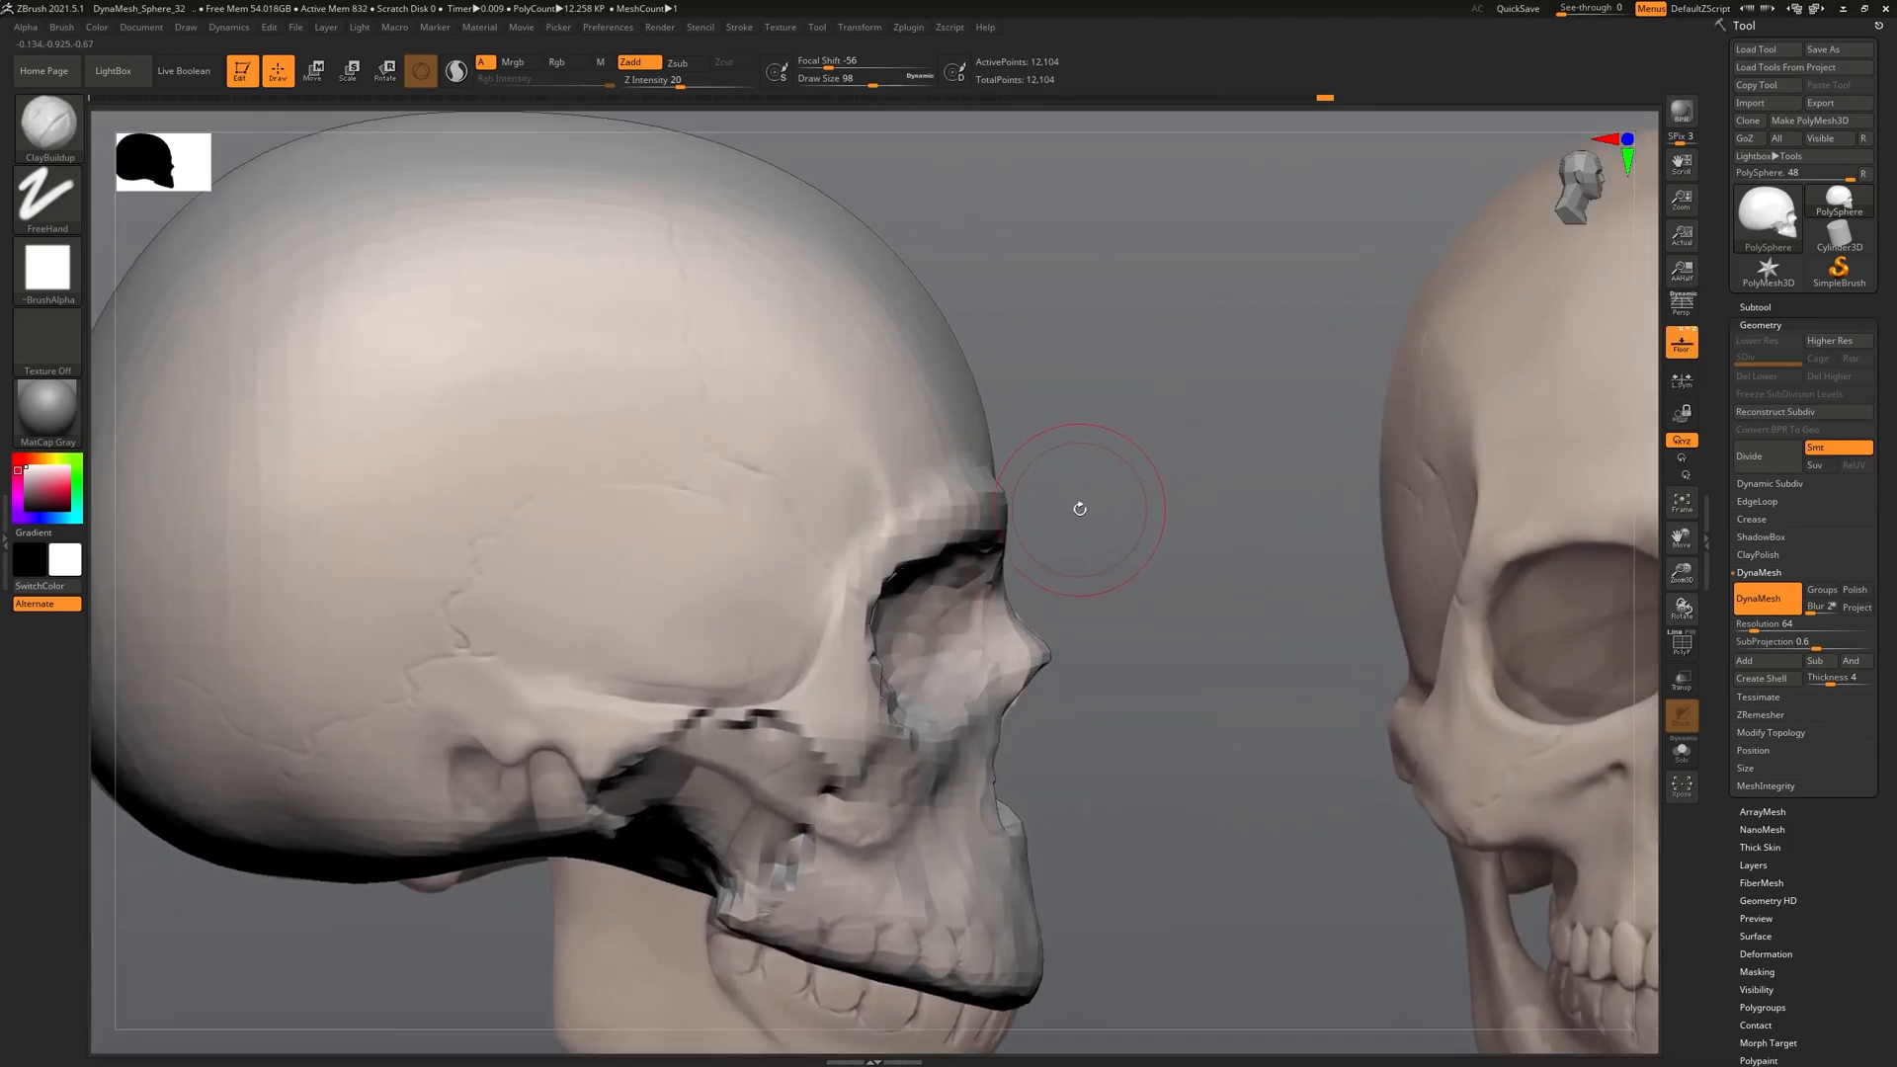
pyautogui.moveTo(908, 482); pyautogui.dragTo(889, 380)
pyautogui.hotkey('ctrl', 'z')
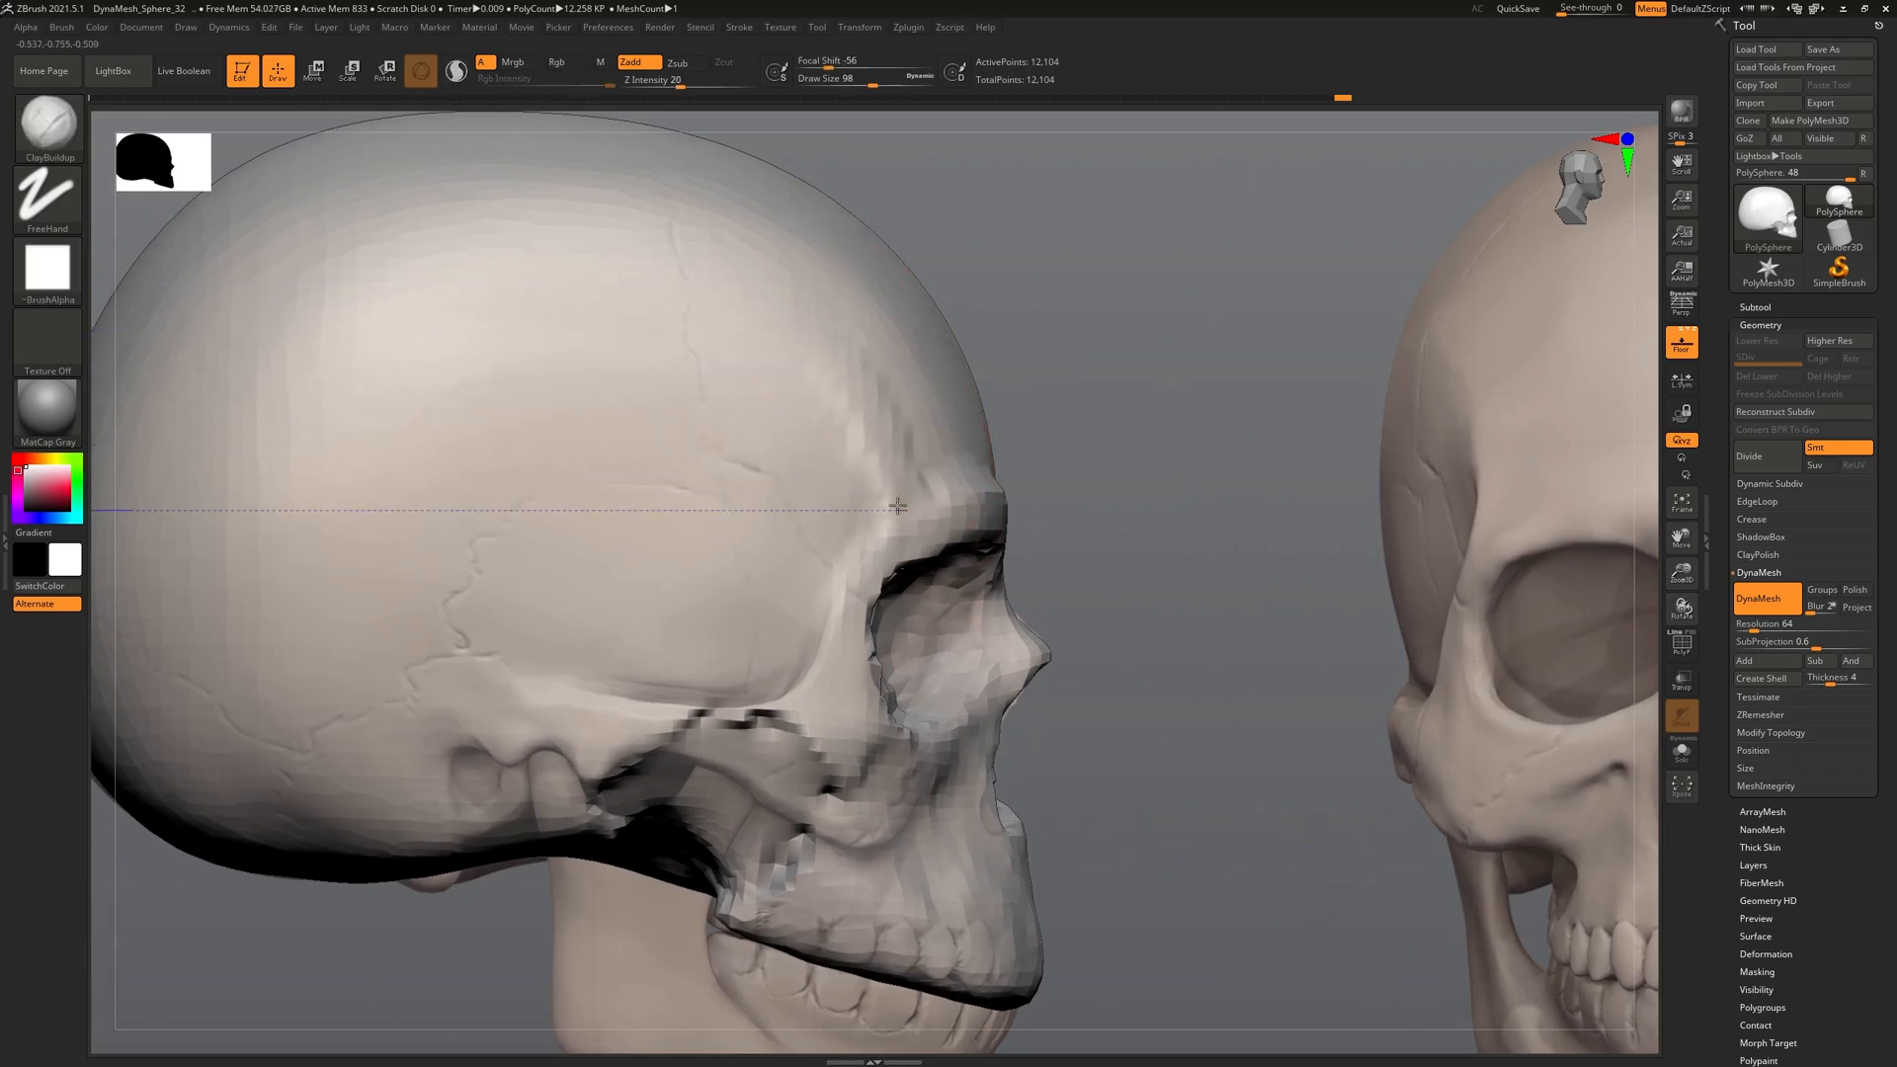
pyautogui.moveTo(955, 425); pyautogui.dragTo(851, 347, button='right')
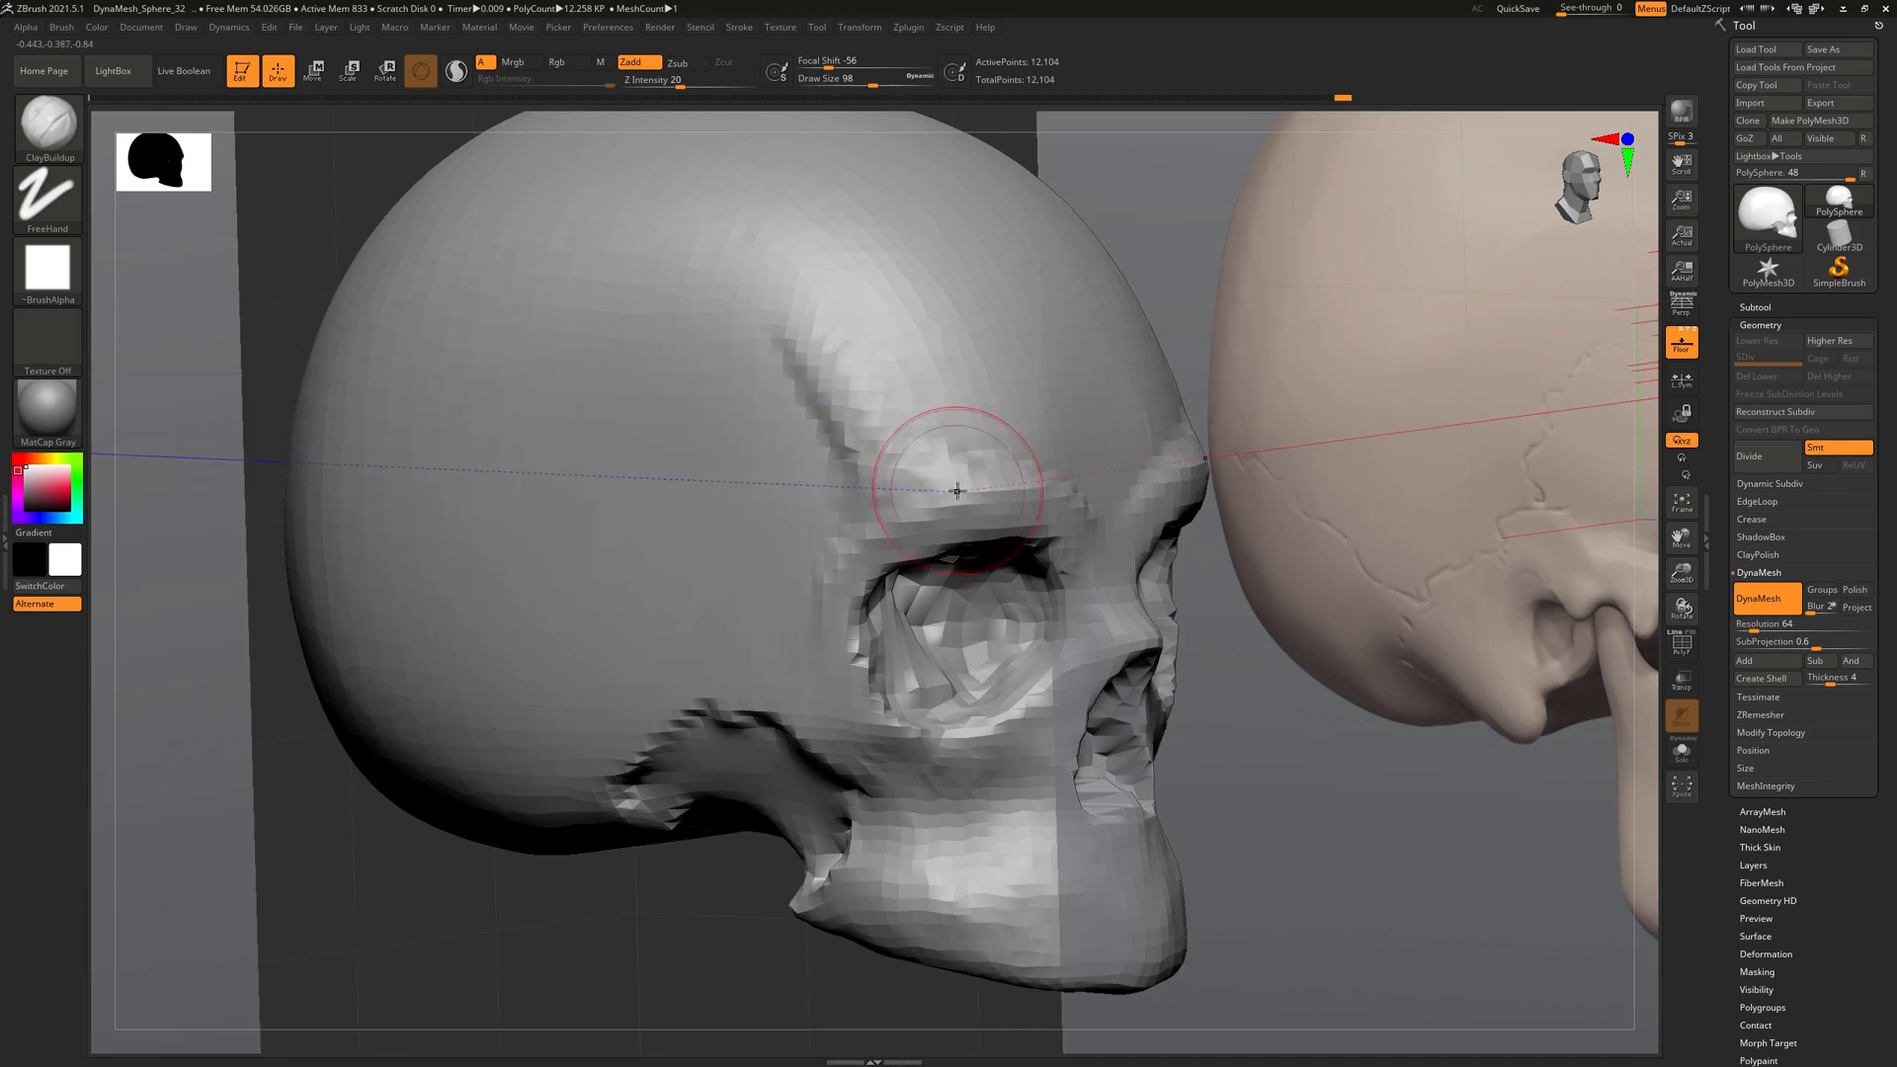
pyautogui.press('shift')
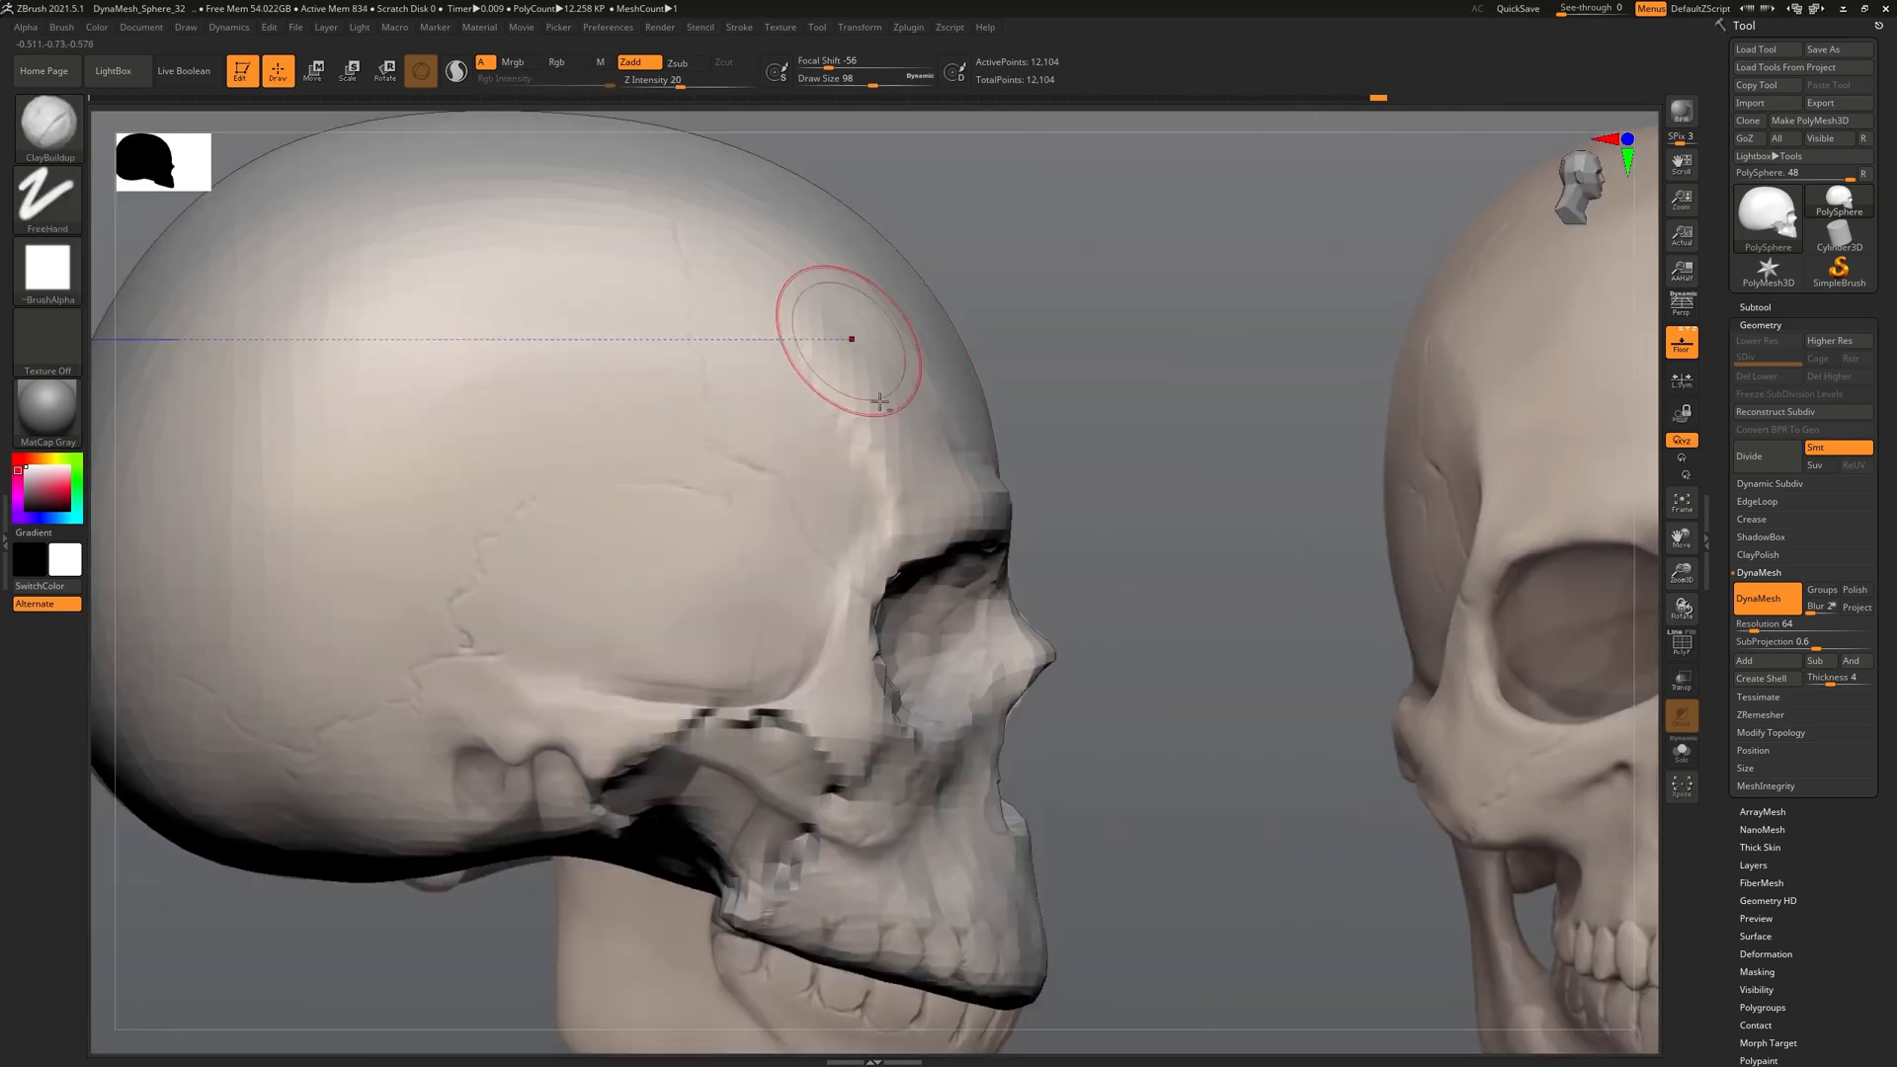
pyautogui.moveTo(833, 380); pyautogui.dragTo(853, 422)
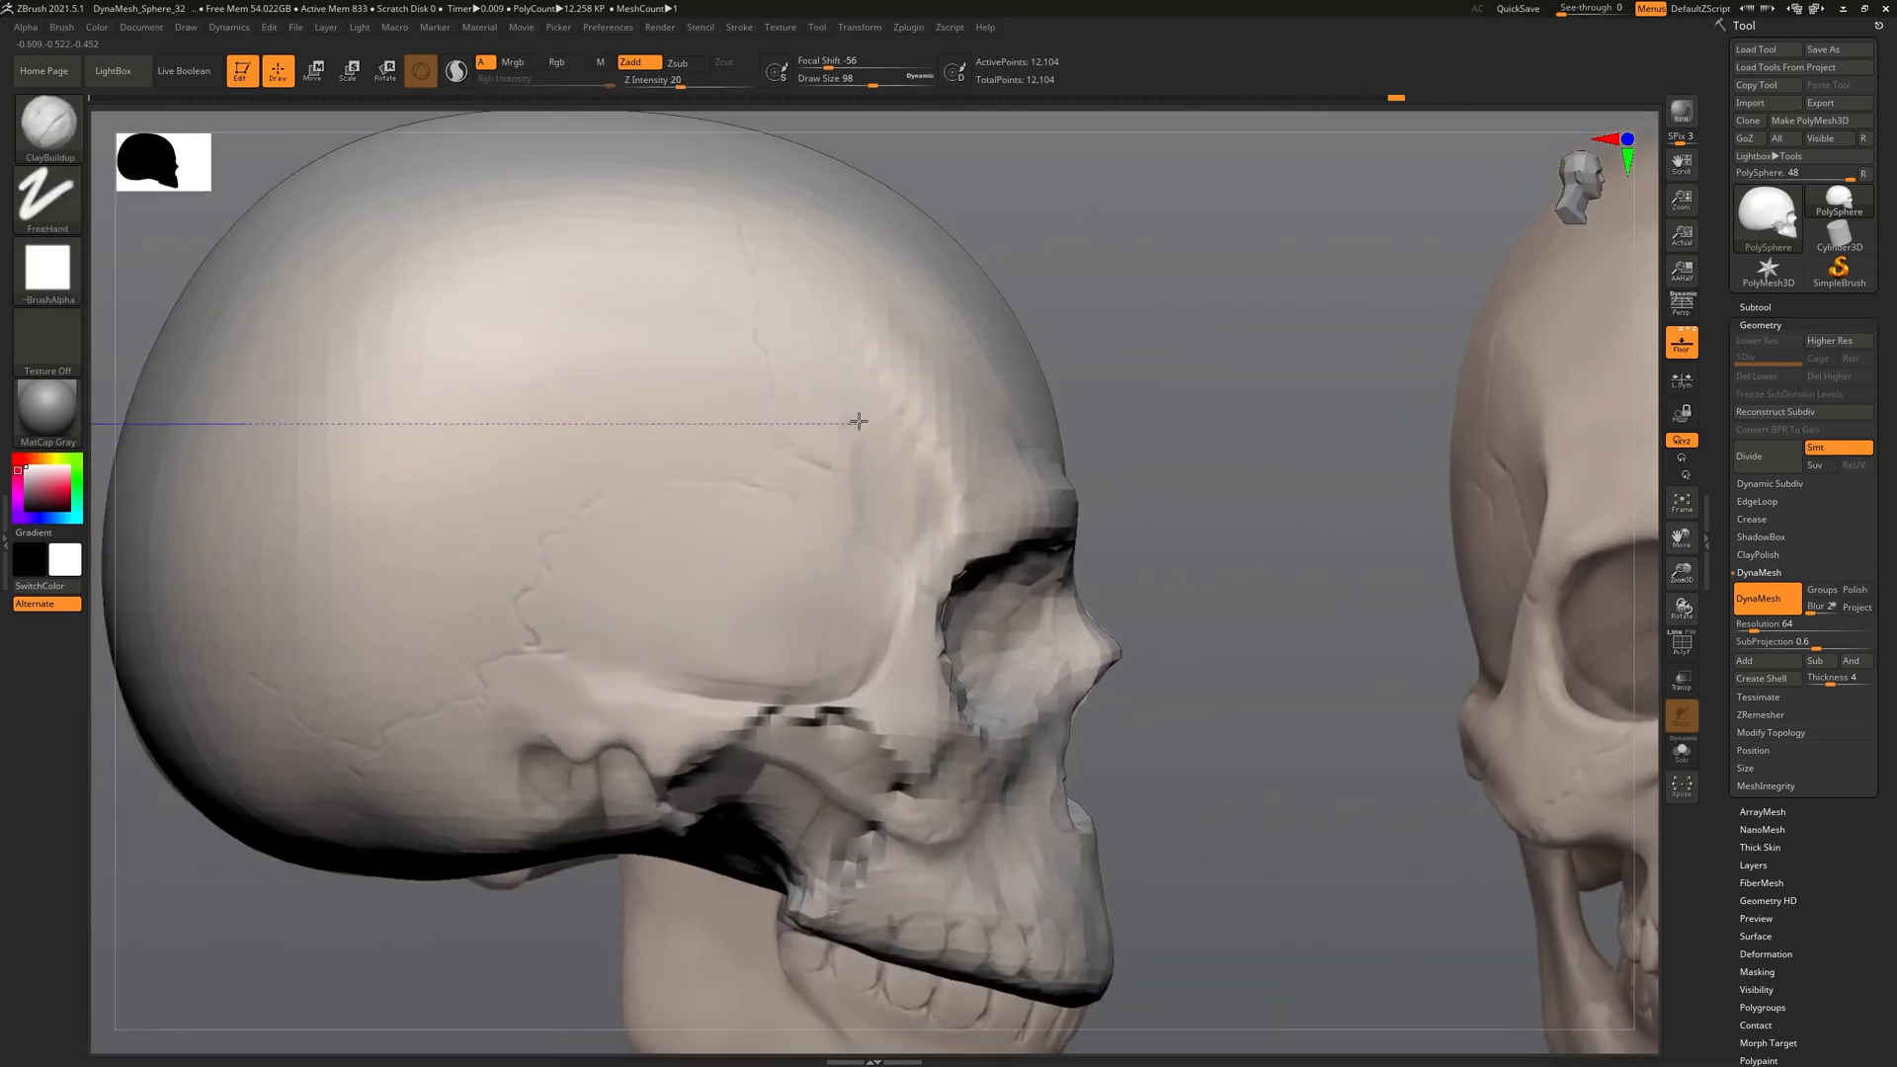
pyautogui.moveTo(882, 542)
pyautogui.keyDown('alt'); pyautogui.mouseDown()
pyautogui.moveTo(832, 644)
pyautogui.moveTo(783, 676)
pyautogui.moveTo(776, 641)
pyautogui.mouseUp(); pyautogui.keyUp('alt')
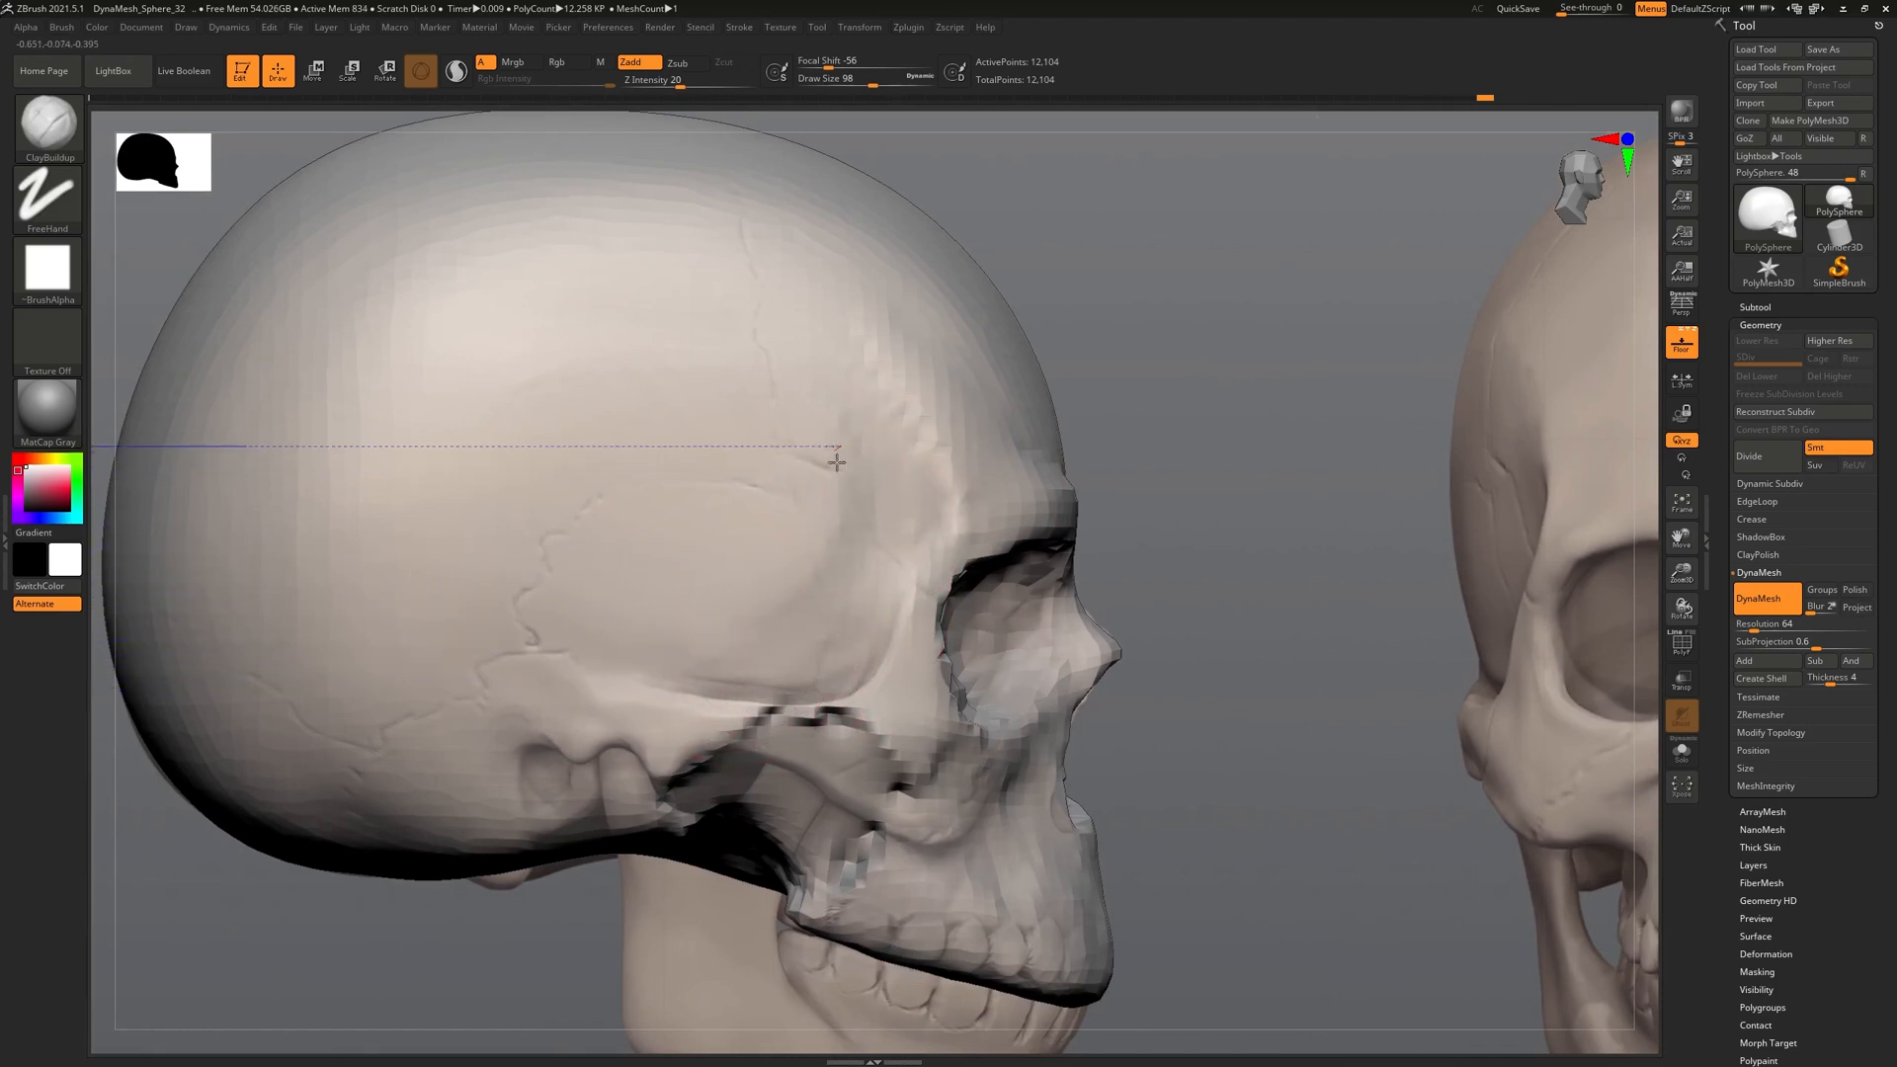
pyautogui.keyDown('alt'); pyautogui.moveTo(790, 519); pyautogui.dragTo(802, 494); pyautogui.keyUp('alt')
pyautogui.moveTo(802, 494)
pyautogui.mouseDown(button='right')
pyautogui.moveTo(603, 681)
pyautogui.moveTo(642, 593)
pyautogui.moveTo(817, 649)
pyautogui.mouseUp(button='right')
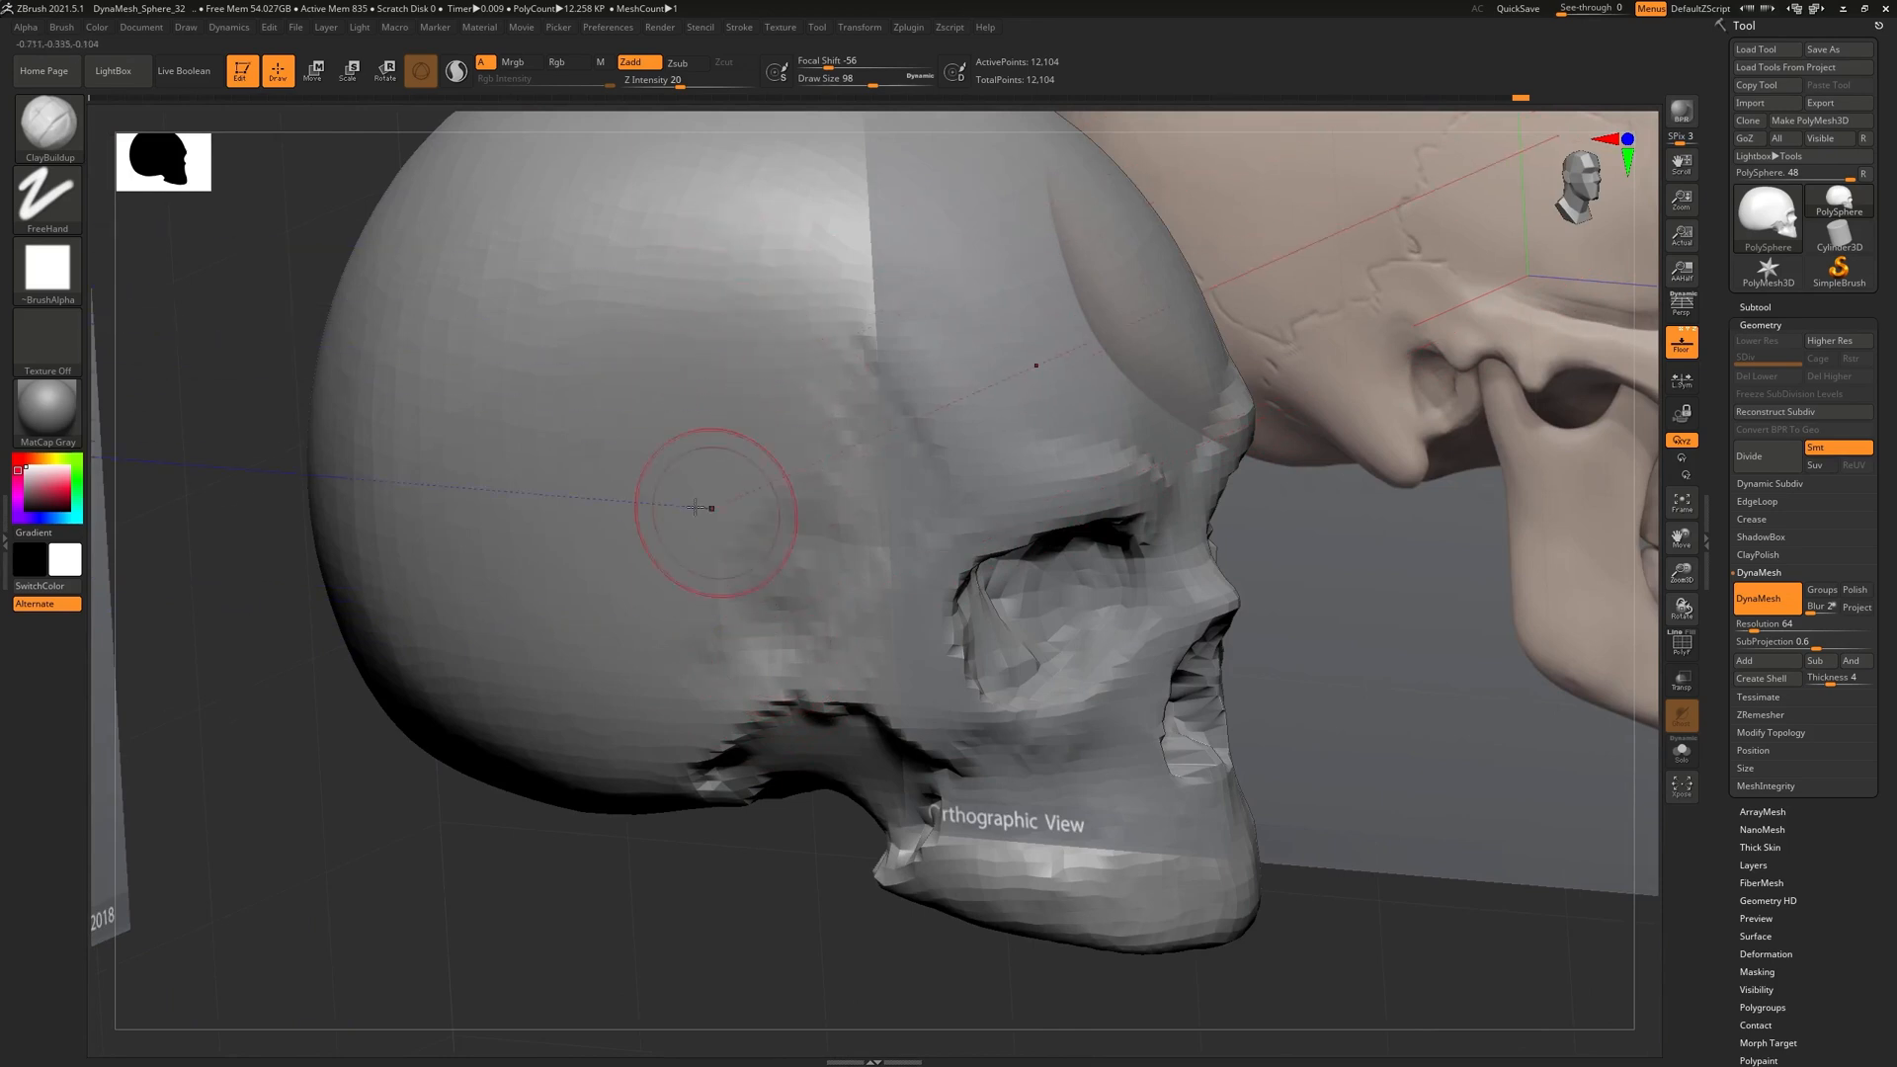
# Line the skull profile up with the side reference and carve a hollow into the temple
pyautogui.moveTo(747, 353)
pyautogui.mouseDown(button='right')
pyautogui.moveTo(762, 336)
pyautogui.moveTo(902, 373)
pyautogui.mouseUp(button='right')
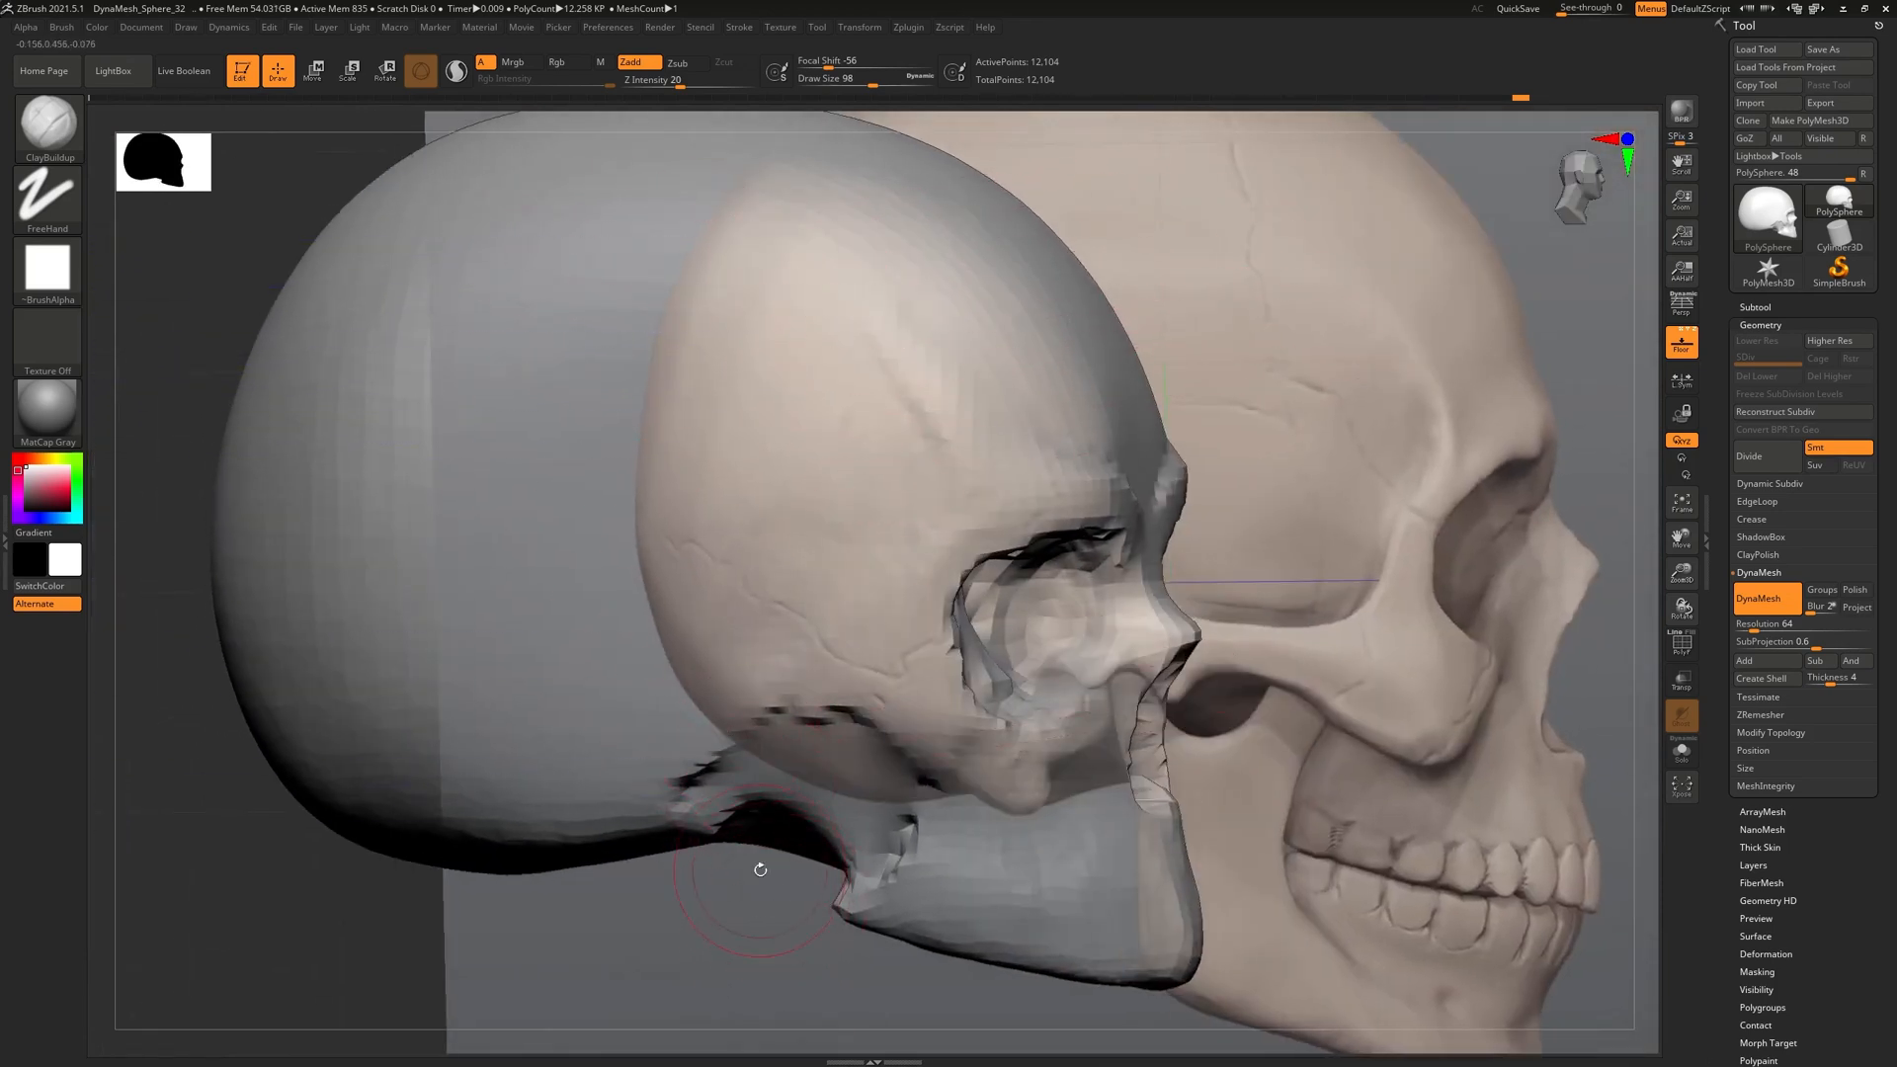
pyautogui.moveTo(811, 680)
pyautogui.mouseDown(button='right')
pyautogui.moveTo(691, 632)
pyautogui.moveTo(909, 603)
pyautogui.mouseUp(button='right')
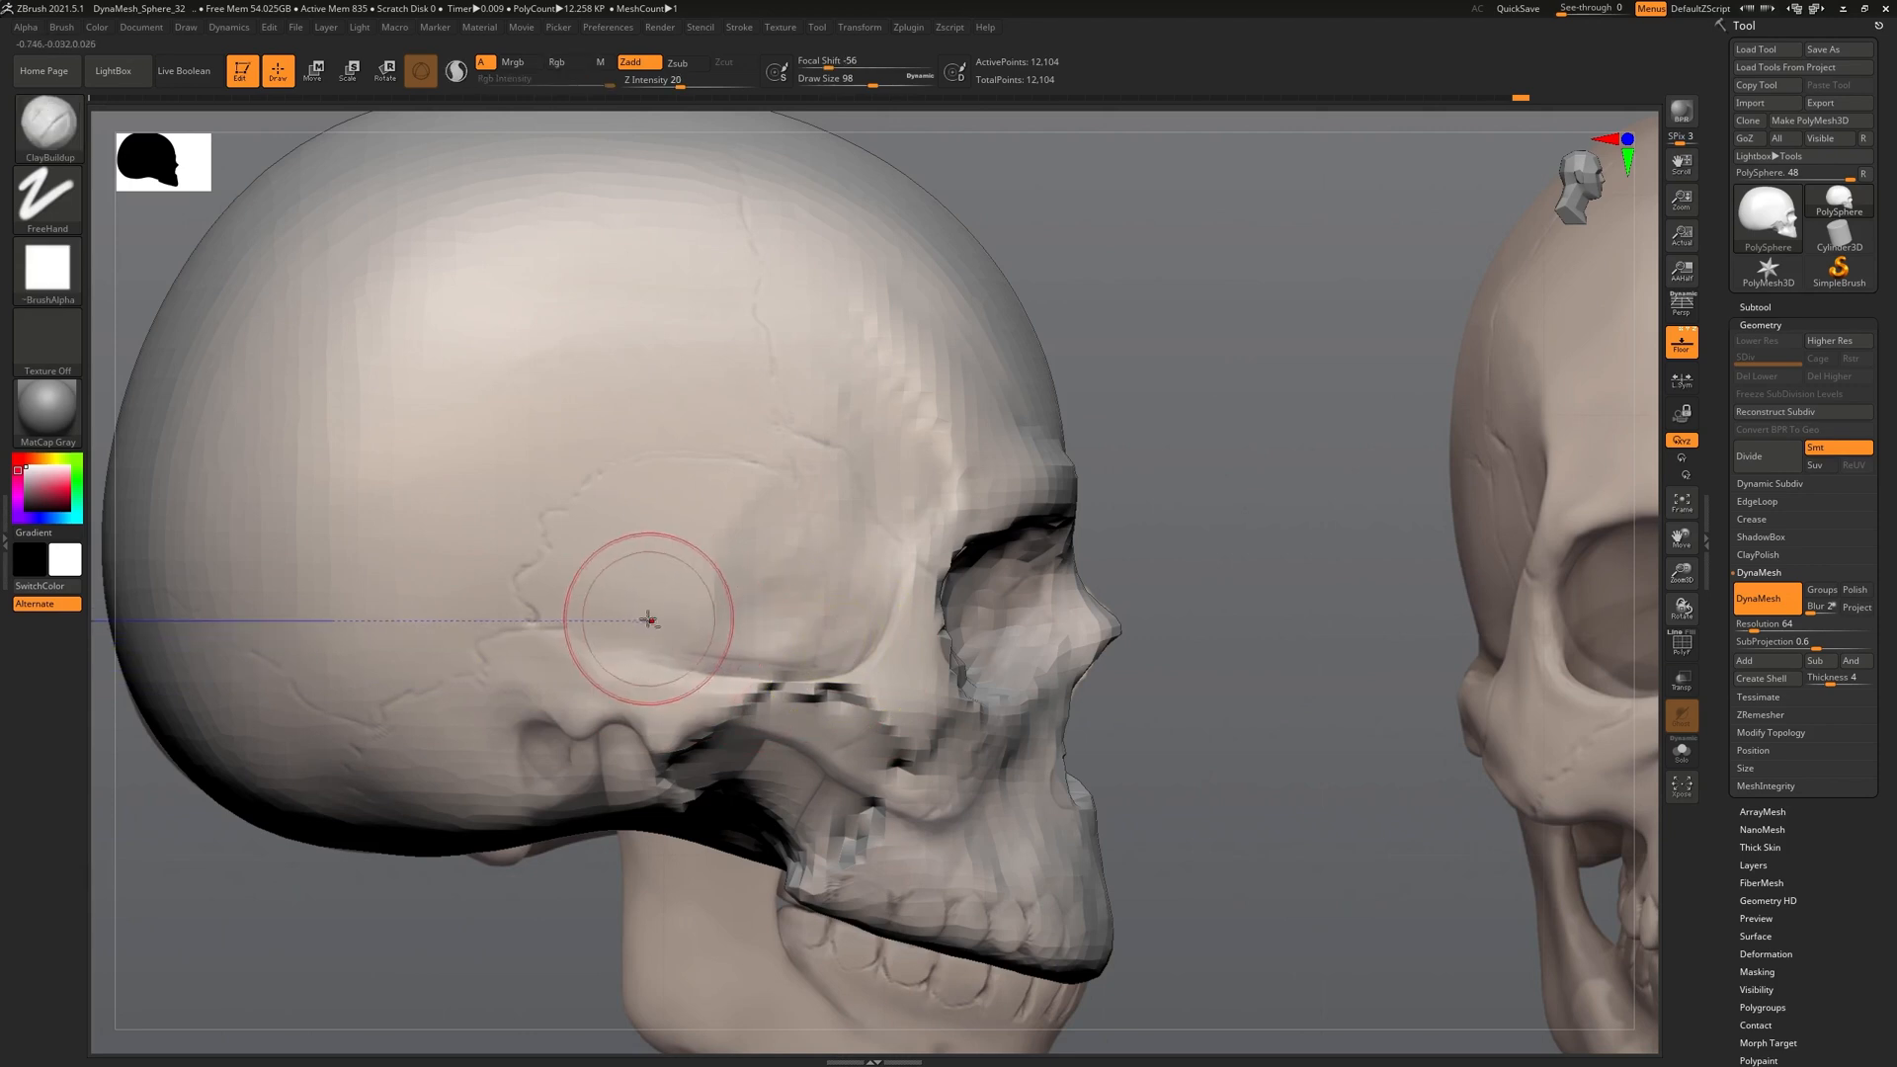
pyautogui.moveTo(860, 604)
pyautogui.keyDown('alt'); pyautogui.mouseDown()
pyautogui.moveTo(835, 614)
pyautogui.moveTo(861, 598)
pyautogui.mouseUp(); pyautogui.keyUp('alt')
pyautogui.keyDown('ctrl'); pyautogui.moveTo(849, 585); pyautogui.dragTo(834, 616, button='right'); pyautogui.keyUp('ctrl')
pyautogui.keyDown('alt'); pyautogui.moveTo(879, 944); pyautogui.dragTo(873, 849, button='right'); pyautogui.keyUp('alt')
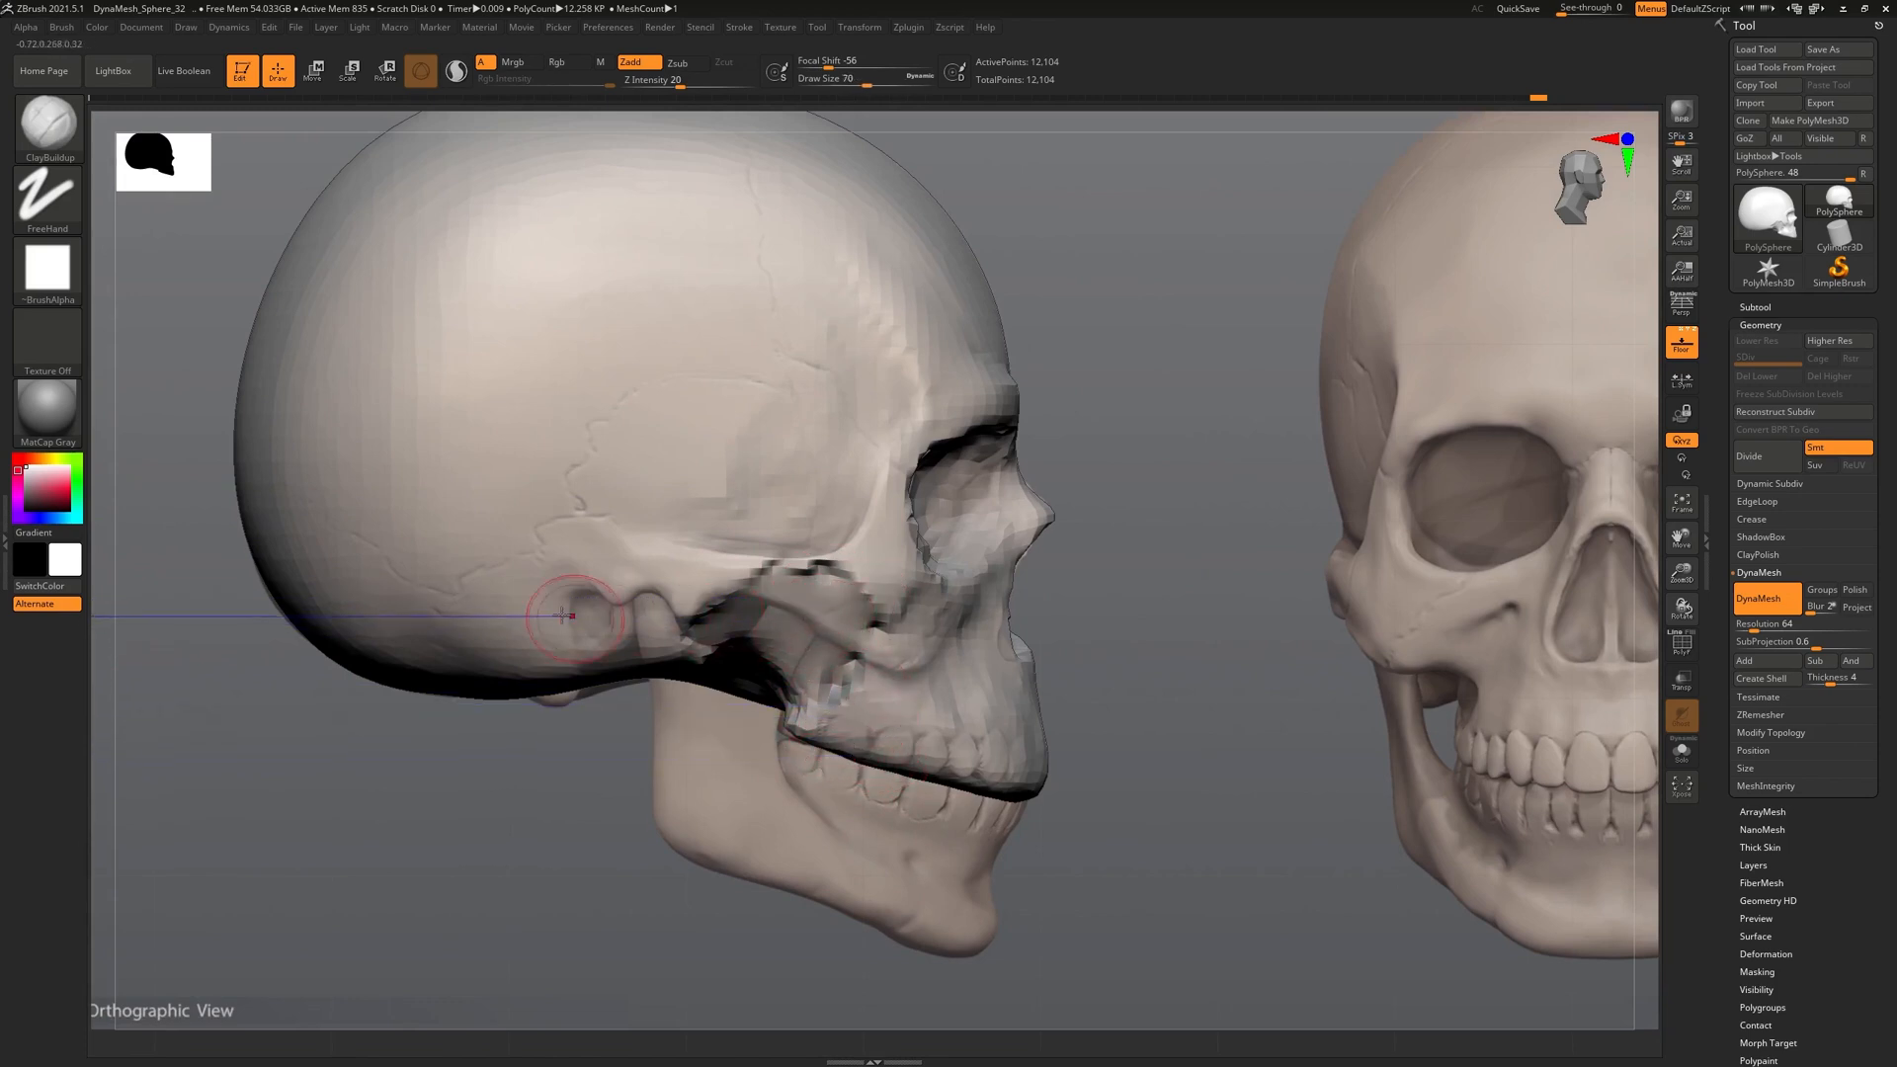
pyautogui.keyDown('ctrl'); pyautogui.moveTo(808, 592); pyautogui.dragTo(783, 616, button='right'); pyautogui.keyUp('ctrl')
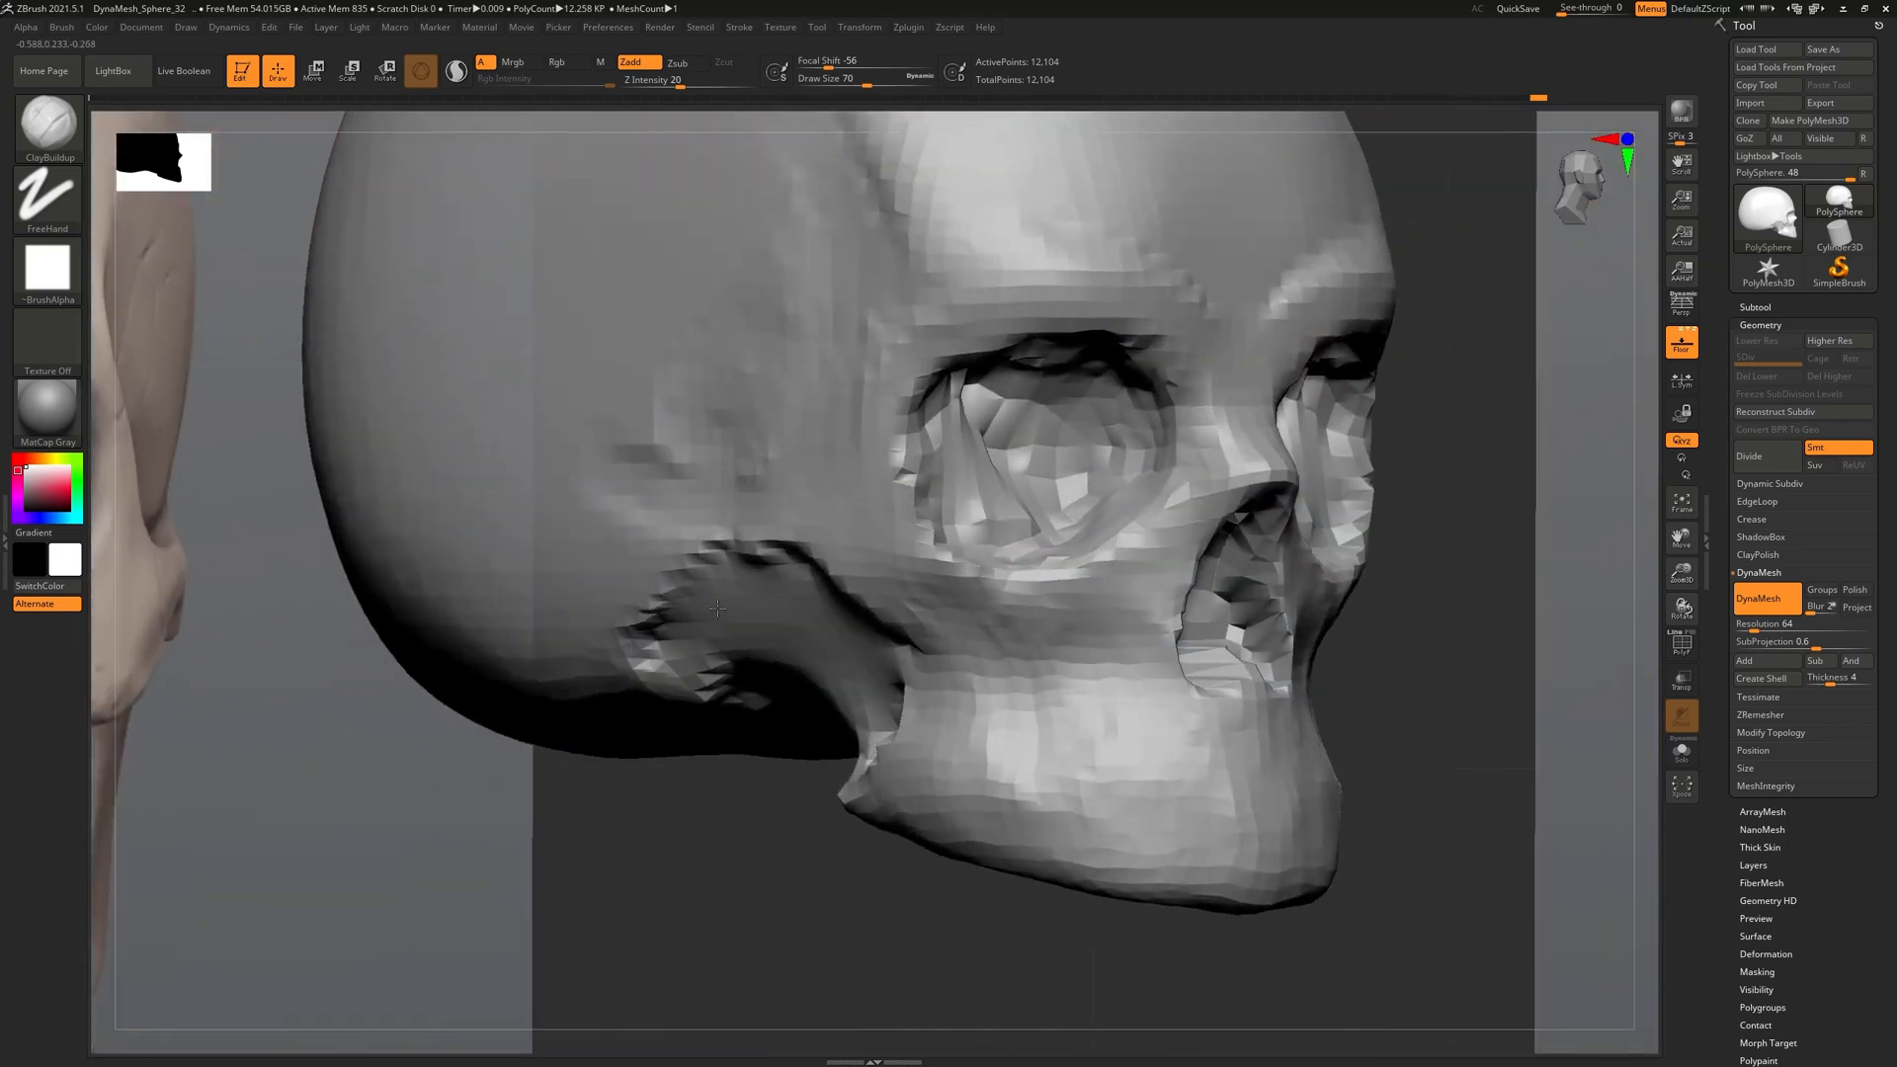
# Build up clay behind the cheekbone
pyautogui.press('shift')
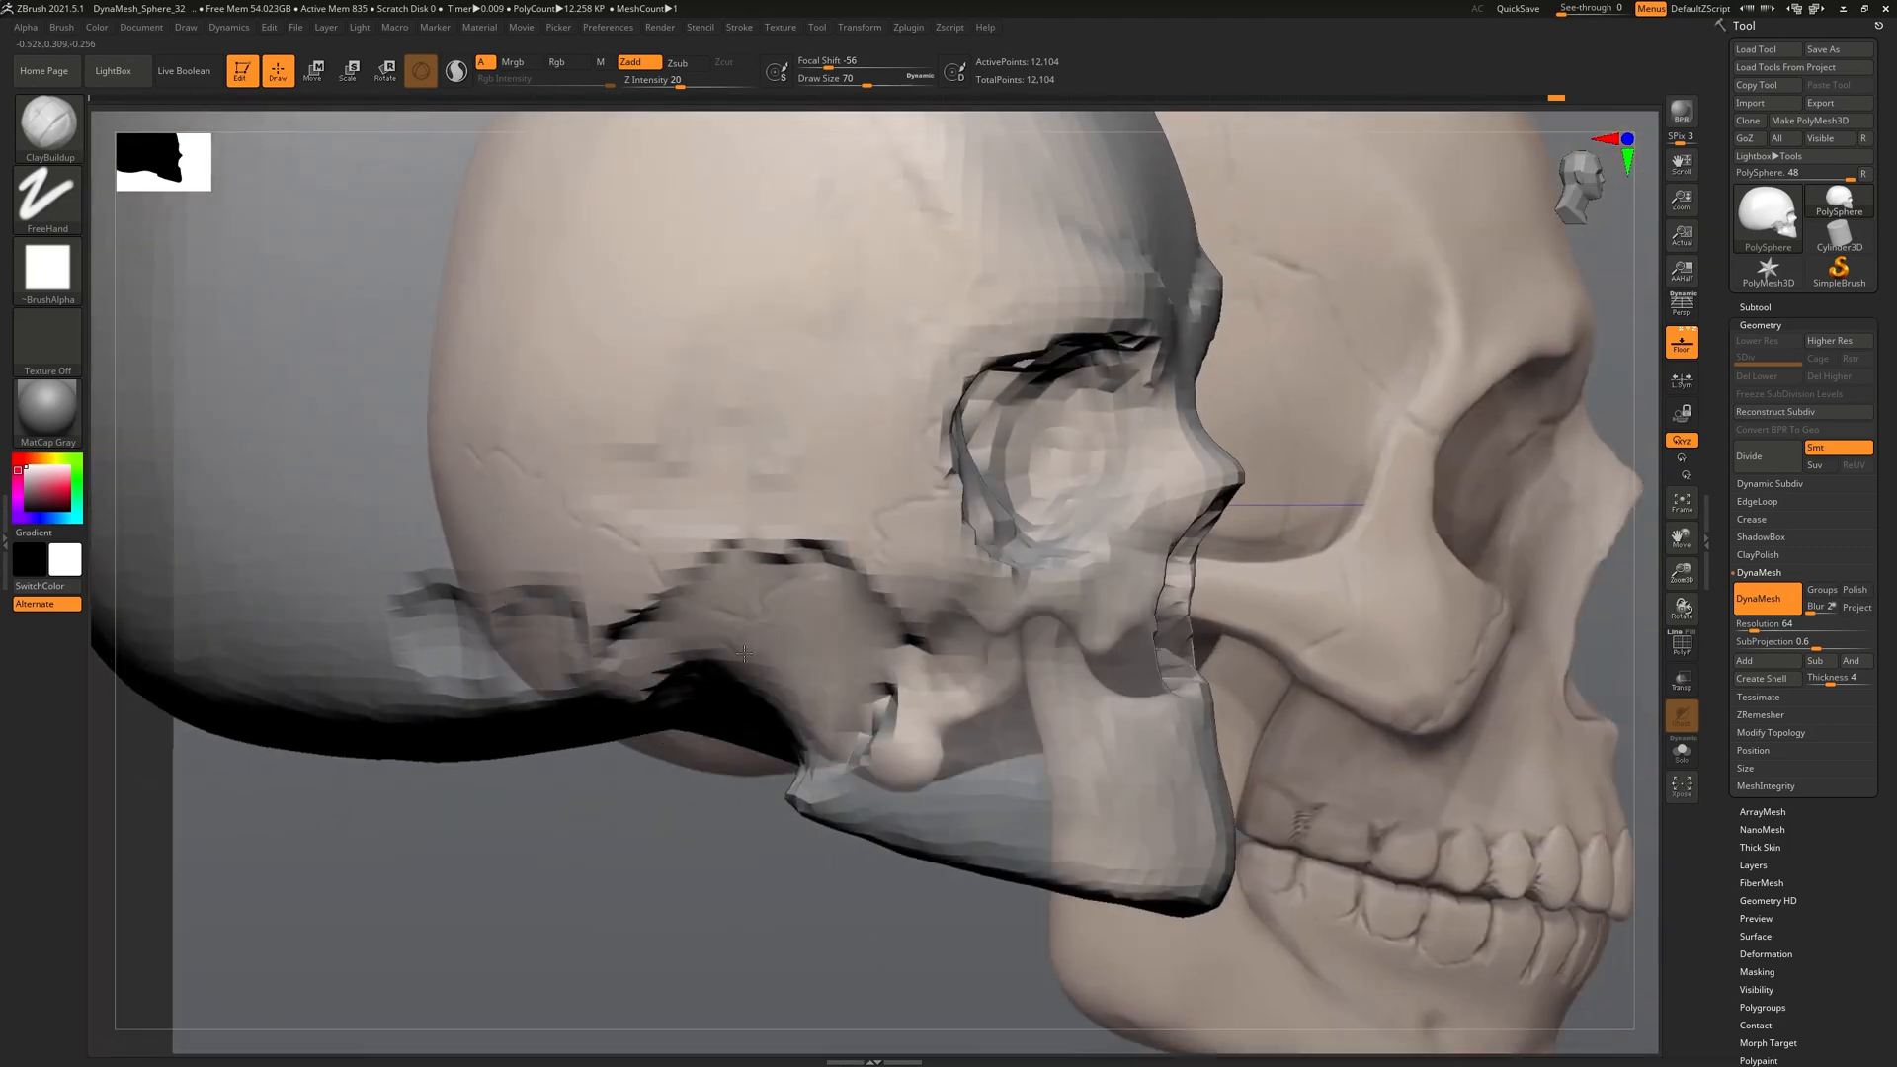
pyautogui.moveTo(744, 653); pyautogui.dragTo(786, 655, button='right')
pyautogui.moveTo(632, 650); pyautogui.dragTo(681, 647)
pyautogui.moveTo(906, 602)
pyautogui.mouseDown(button='right')
pyautogui.moveTo(825, 607)
pyautogui.moveTo(756, 571)
pyautogui.moveTo(831, 576)
pyautogui.mouseUp(button='right')
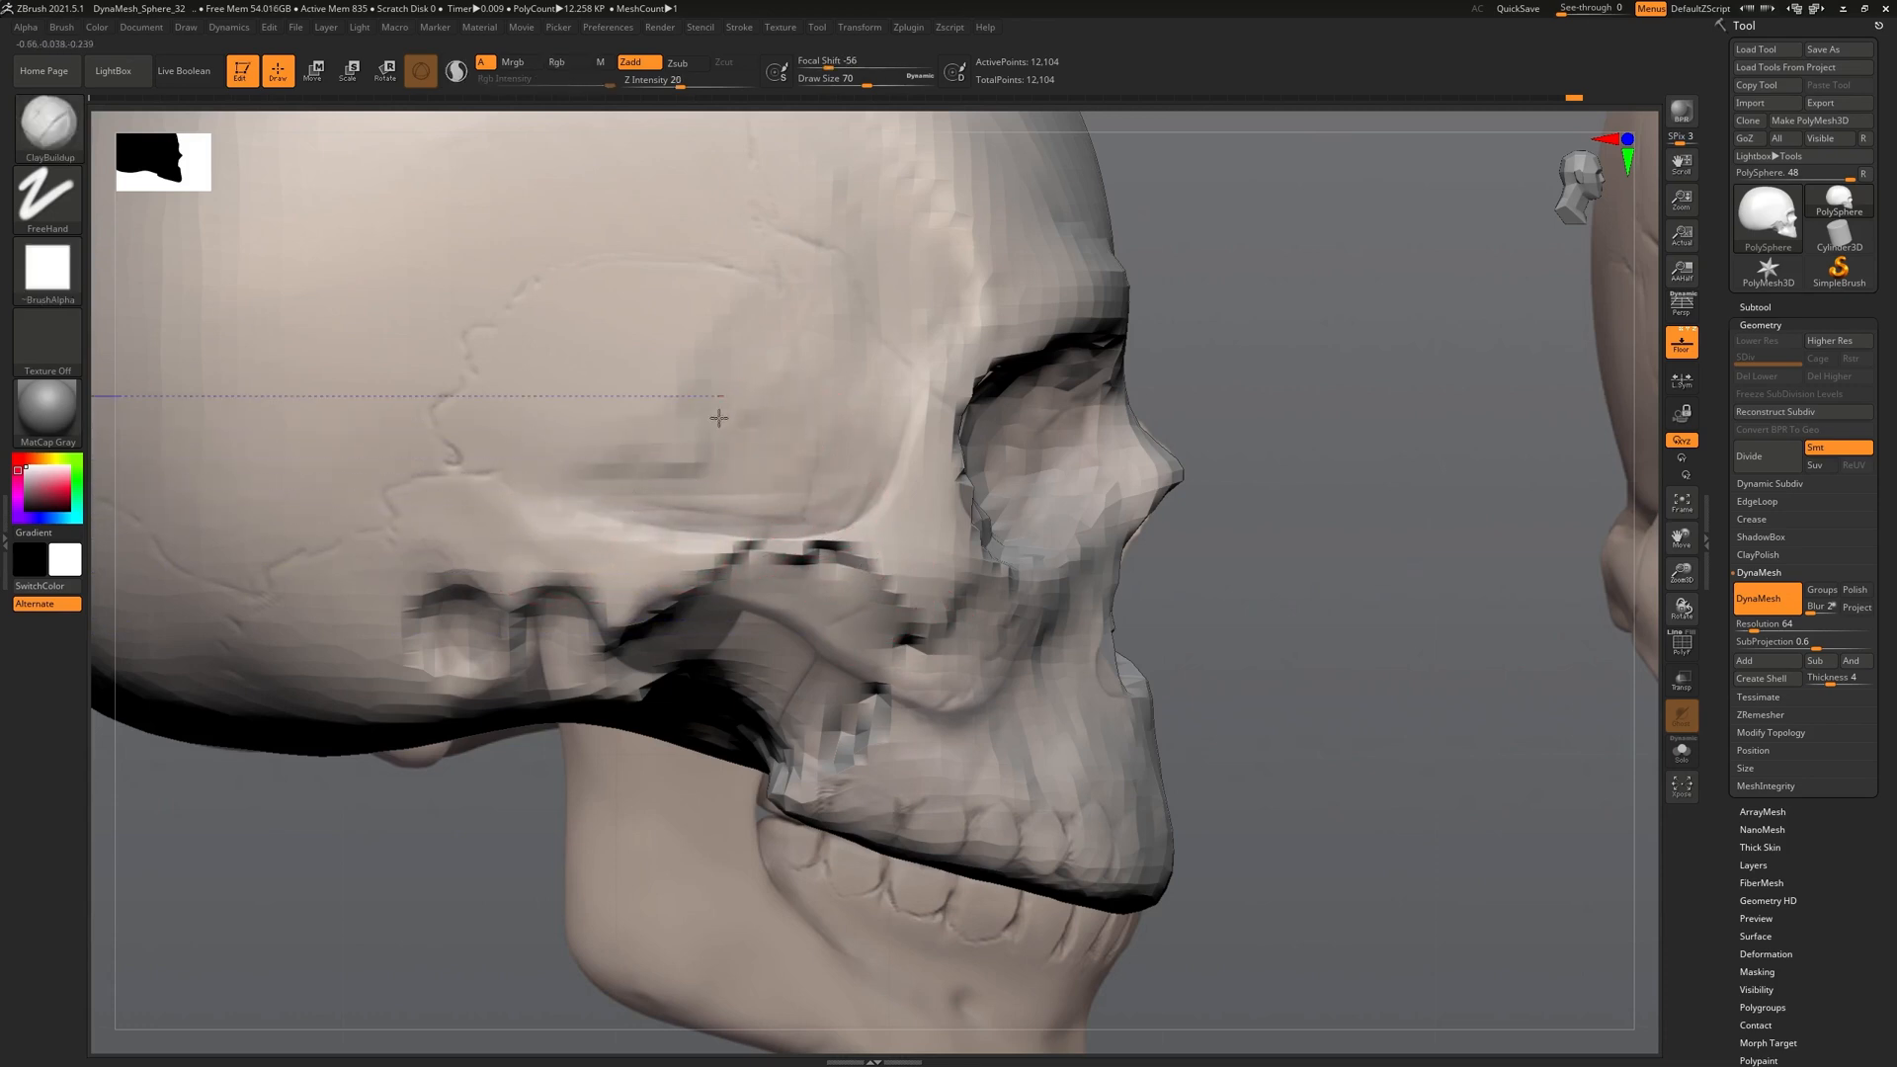
# Build up the temple surface with several clay strokes
pyautogui.moveTo(595, 485); pyautogui.dragTo(726, 311)
pyautogui.moveTo(716, 480); pyautogui.dragTo(852, 337)
pyautogui.keyDown('ctrl'); pyautogui.moveTo(1067, 553); pyautogui.dragTo(1076, 474, button='right'); pyautogui.keyUp('ctrl')
pyautogui.moveTo(1077, 474)
pyautogui.mouseDown(button='right')
pyautogui.moveTo(998, 494)
pyautogui.moveTo(976, 527)
pyautogui.moveTo(1037, 524)
pyautogui.mouseUp(button='right')
pyautogui.keyDown('ctrl'); pyautogui.moveTo(1037, 524); pyautogui.dragTo(1047, 617, button='right'); pyautogui.keyUp('ctrl')
# From a three-quarter side view, carve the temple recess deeper
pyautogui.moveTo(719, 487); pyautogui.dragTo(756, 490, button='right')
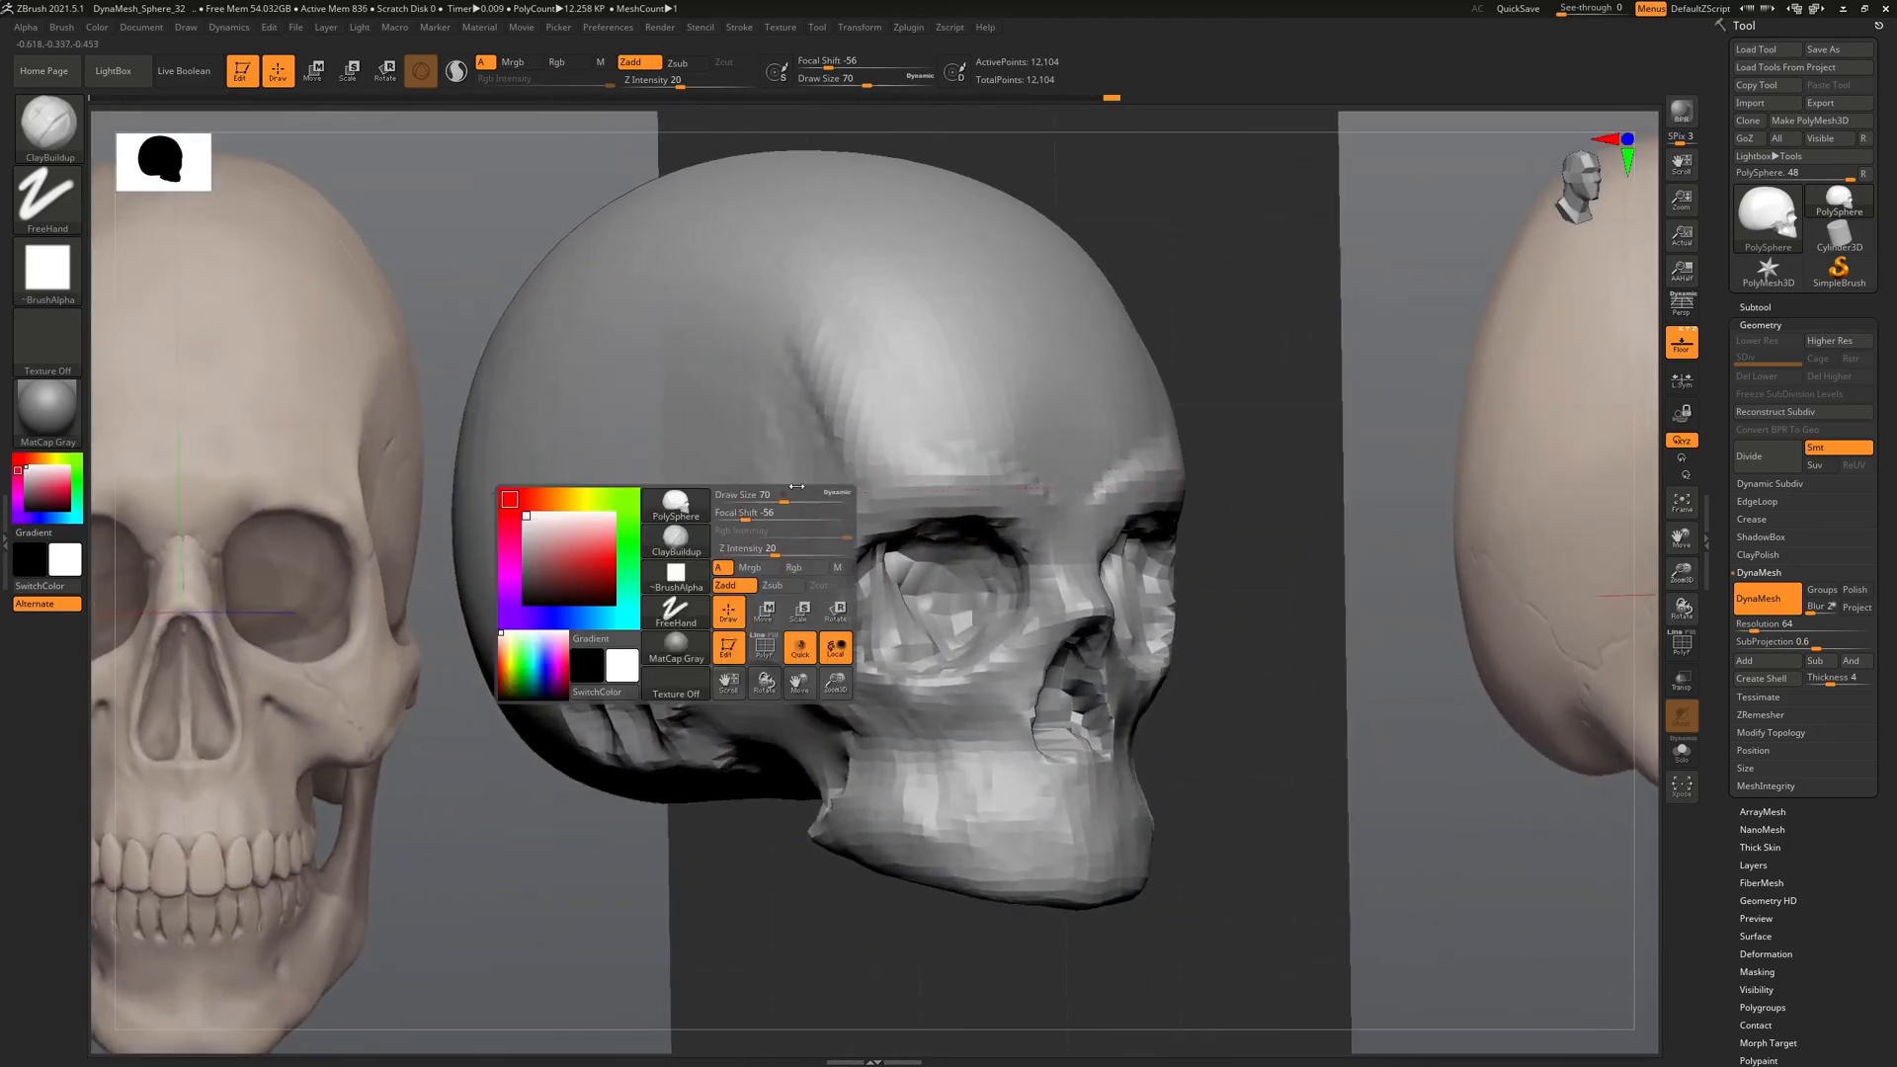
pyautogui.moveTo(813, 598); pyautogui.dragTo(721, 637, button='right')
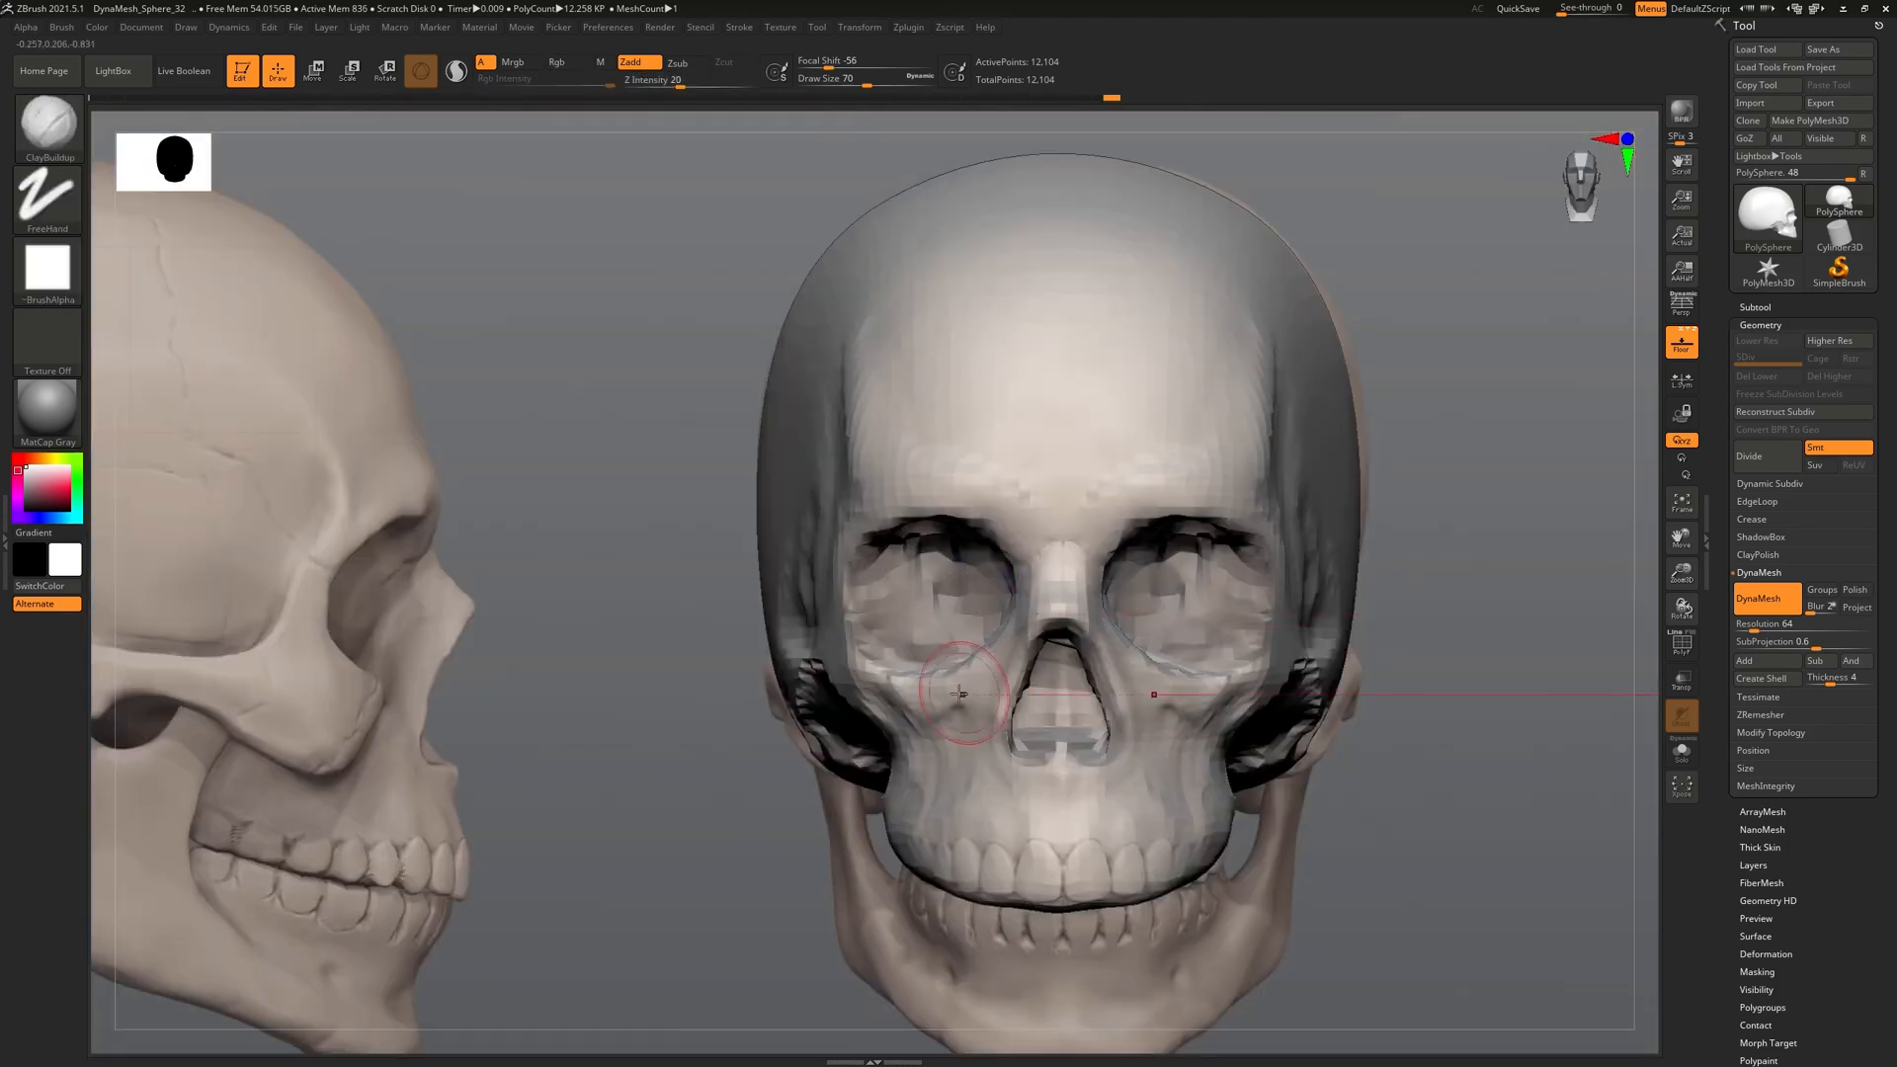
pyautogui.moveTo(962, 695); pyautogui.dragTo(804, 523, button='right')
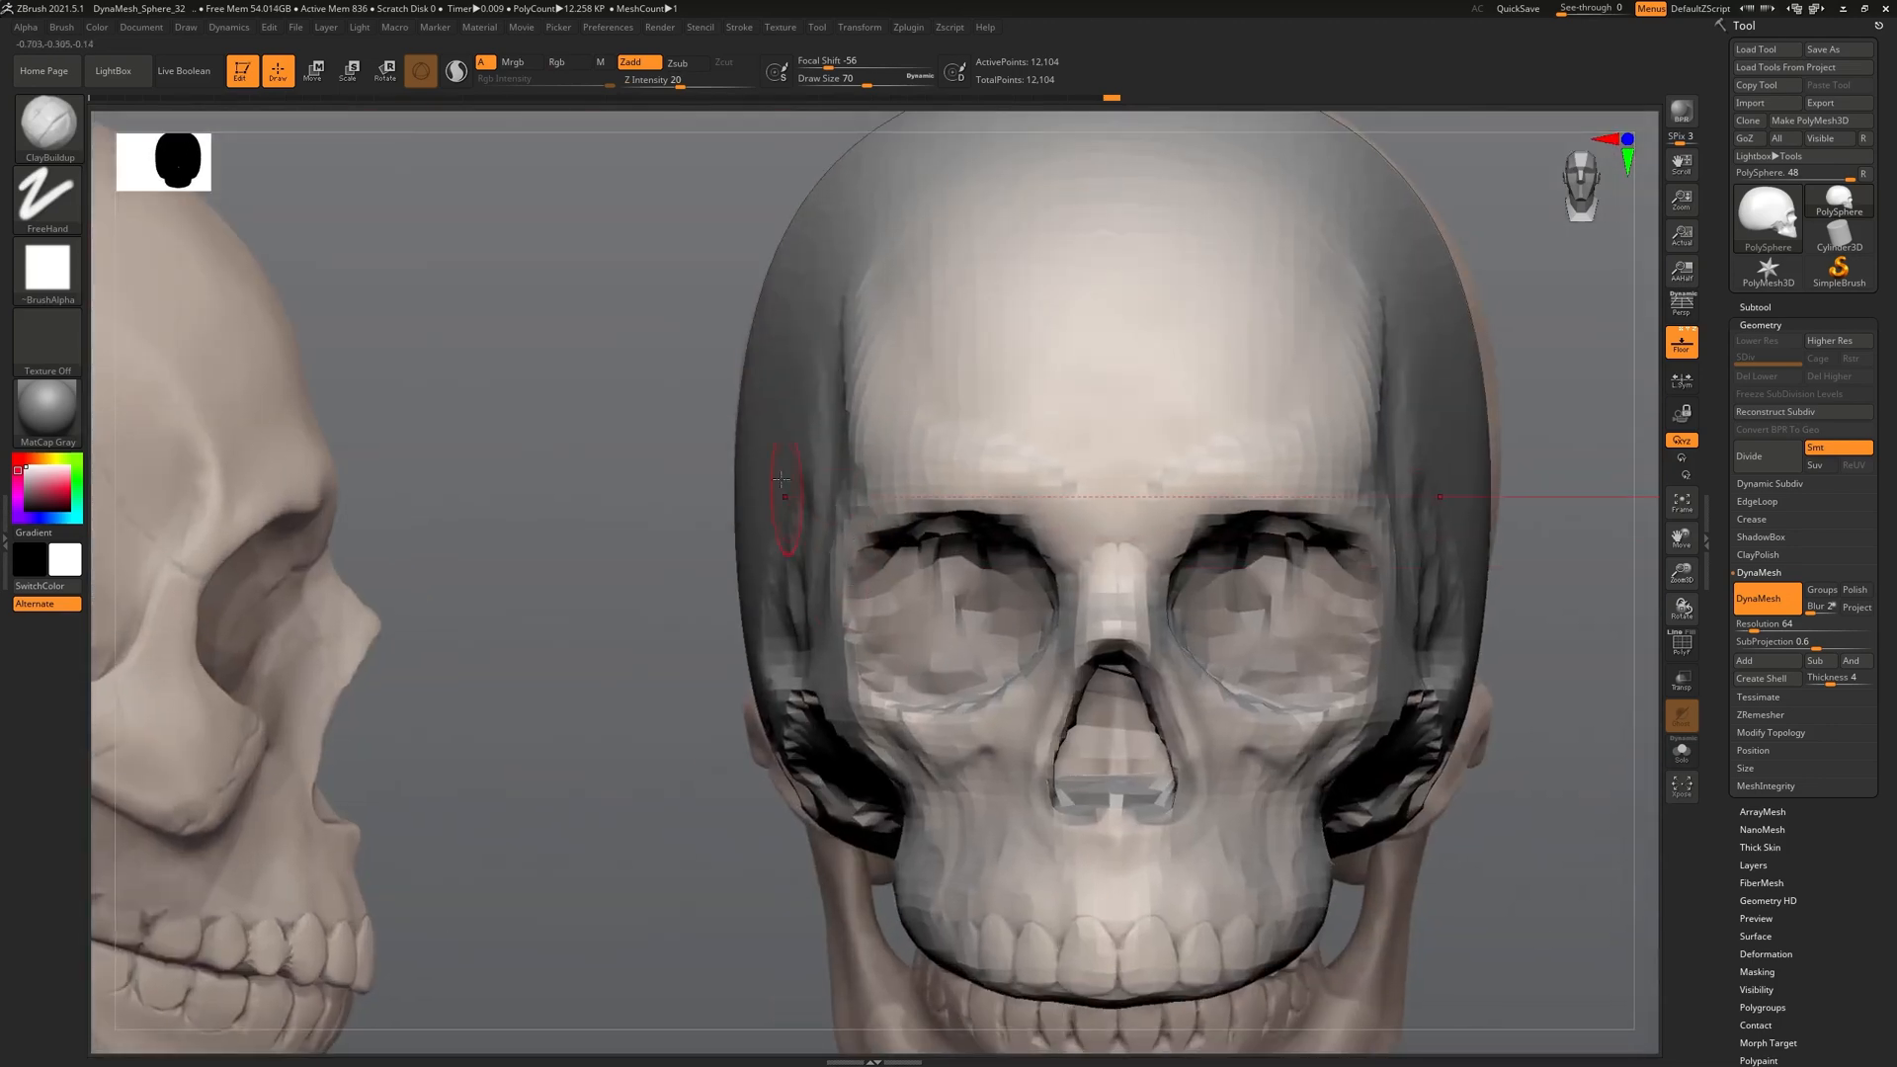
pyautogui.moveTo(826, 625)
pyautogui.mouseDown(button='right')
pyautogui.moveTo(817, 611)
pyautogui.moveTo(860, 616)
pyautogui.moveTo(761, 549)
pyautogui.moveTo(773, 399)
pyautogui.moveTo(729, 464)
pyautogui.moveTo(733, 395)
pyautogui.moveTo(696, 326)
pyautogui.moveTo(681, 395)
pyautogui.moveTo(547, 622)
pyautogui.mouseUp(button='right')
pyautogui.keyDown('alt'); pyautogui.moveTo(547, 622); pyautogui.dragTo(680, 622); pyautogui.keyUp('alt')
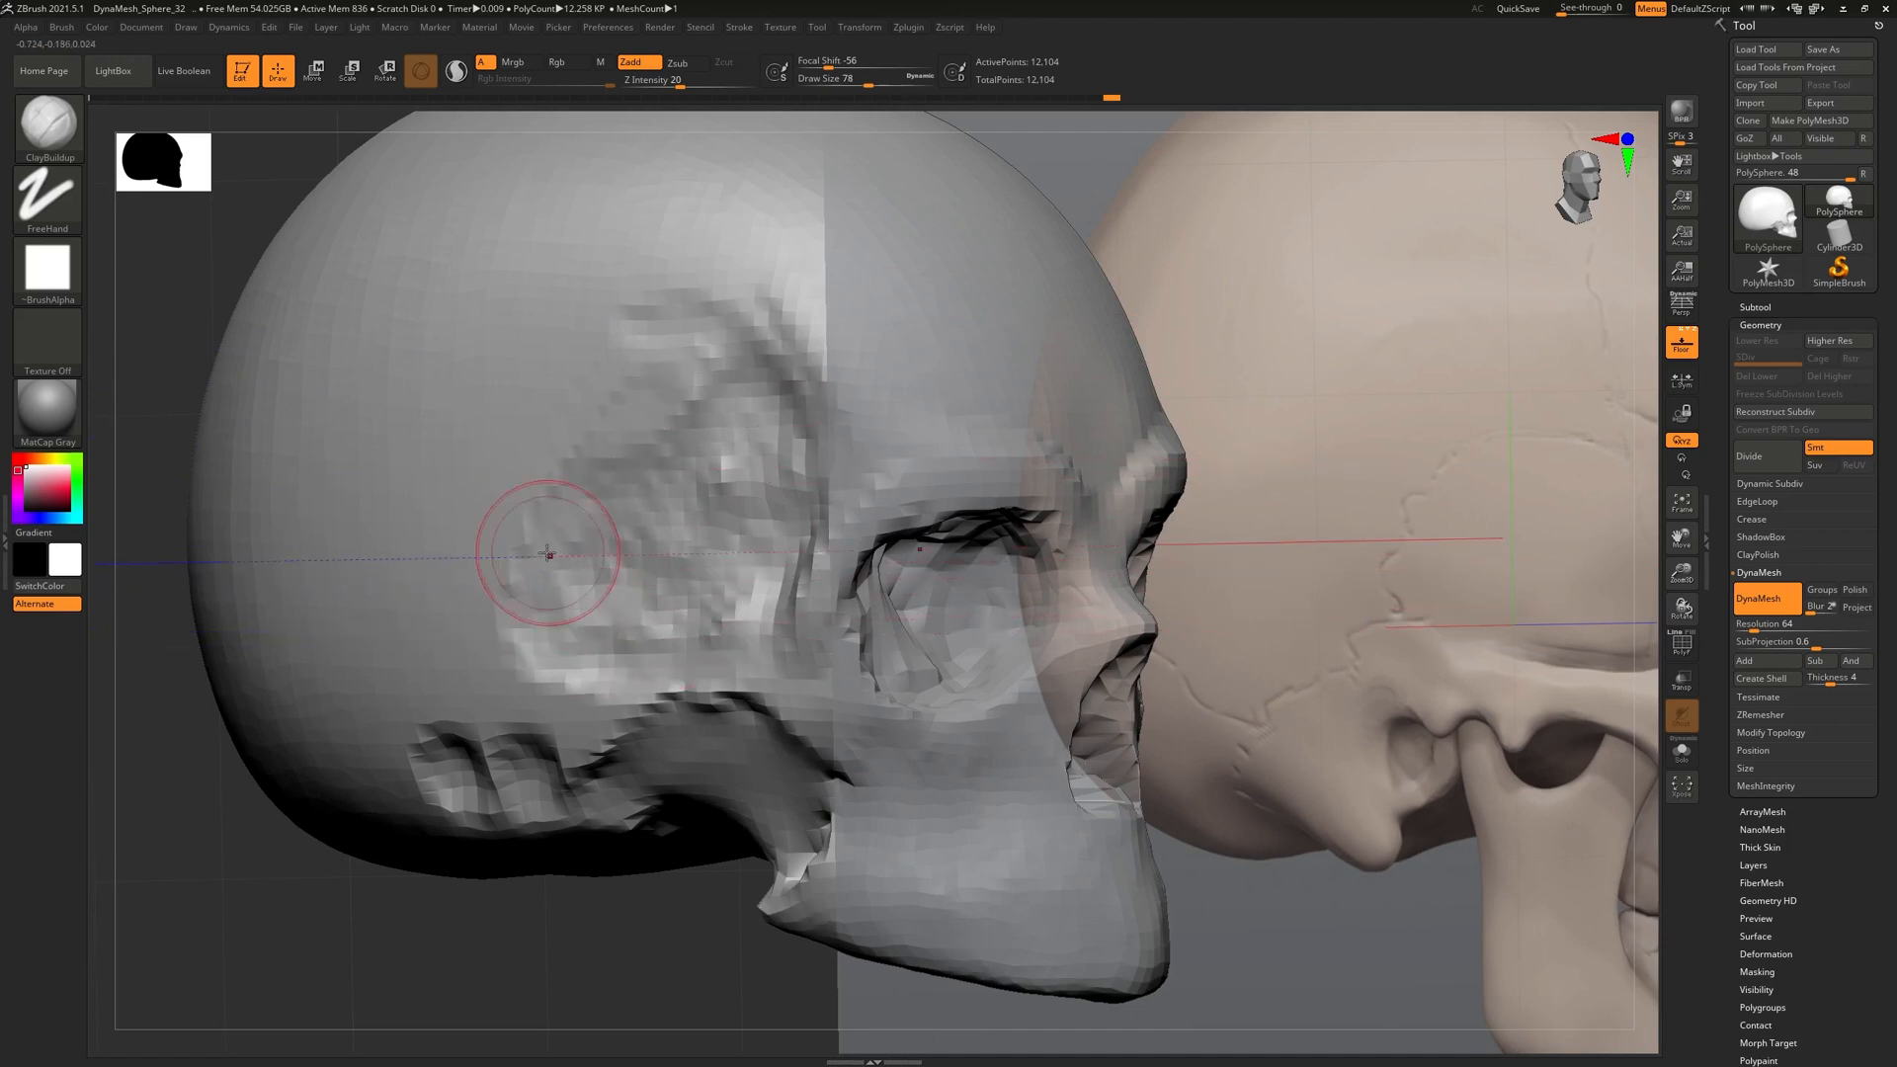
pyautogui.keyDown('alt'); pyautogui.moveTo(559, 537); pyautogui.dragTo(667, 513); pyautogui.keyUp('alt')
# Smooth the temple's lower ledge, then compare the skull from front, side and below
pyautogui.press('shift')
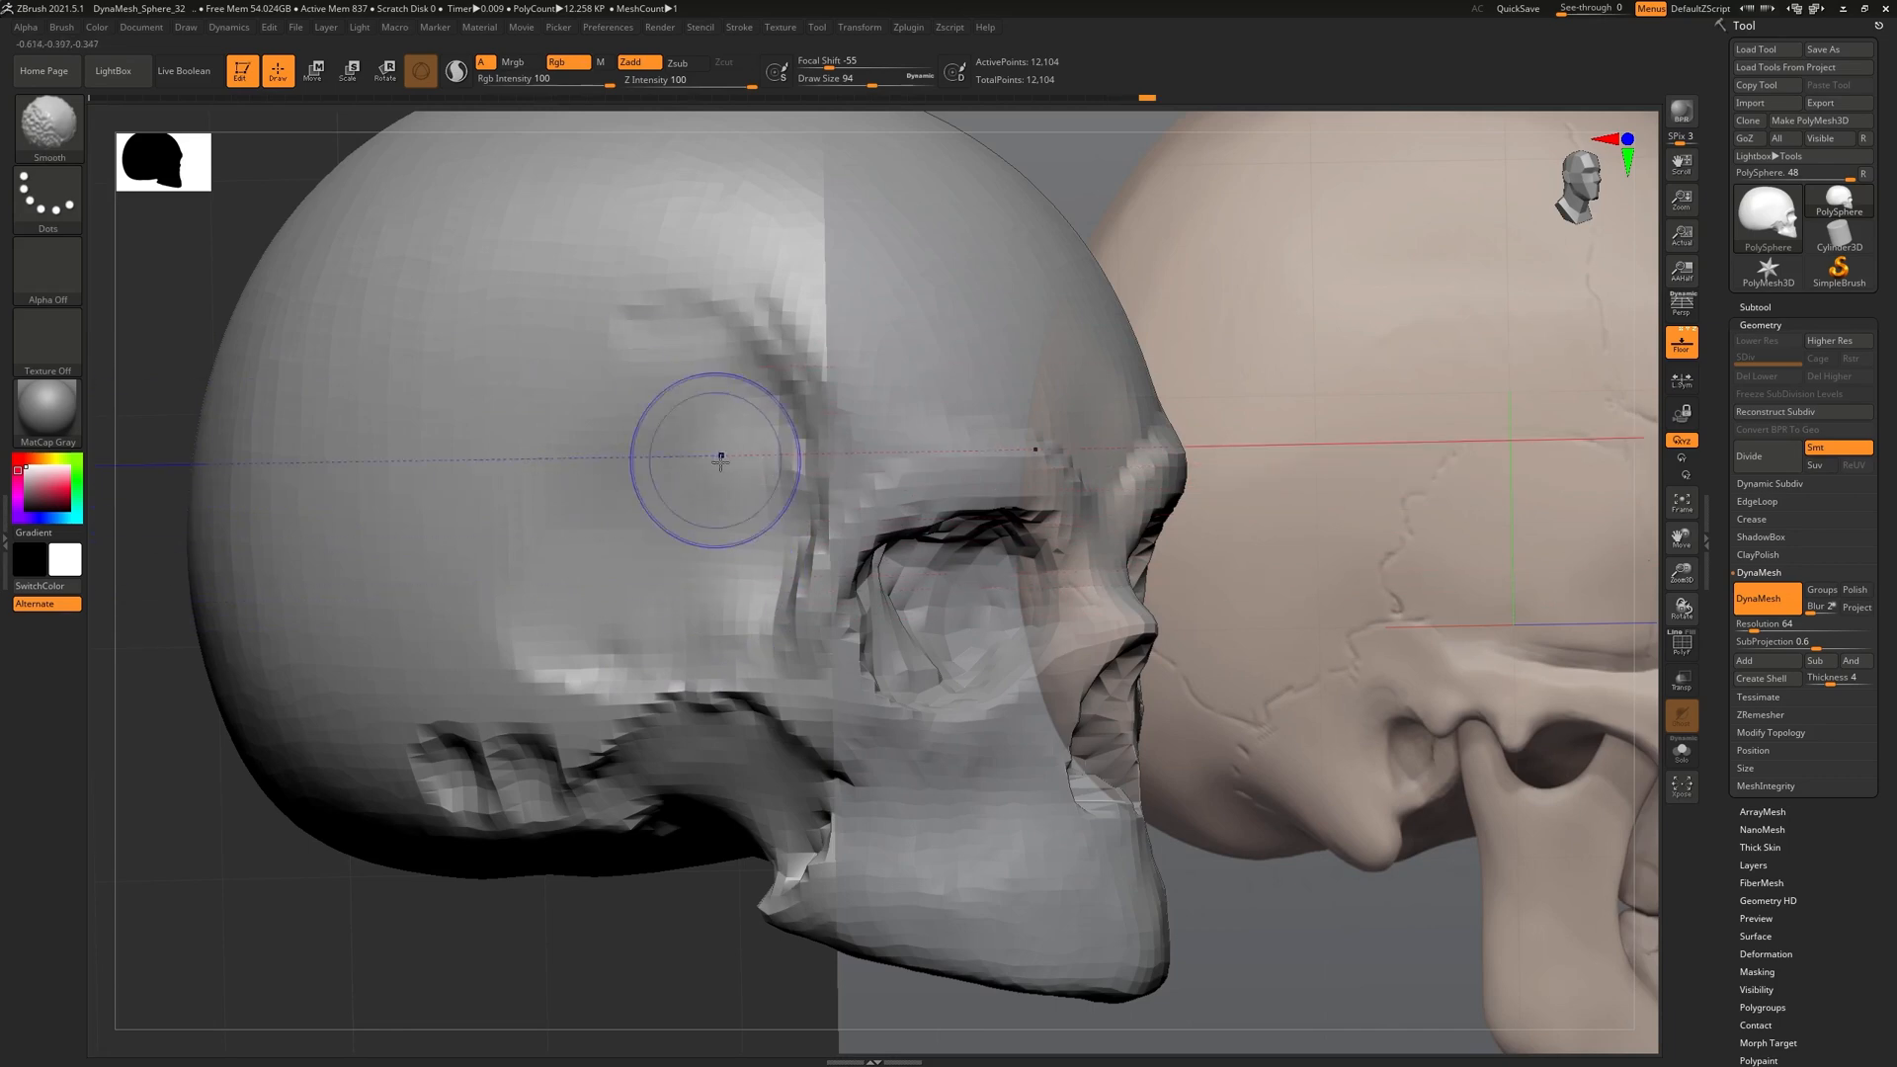
pyautogui.keyDown('shift'); pyautogui.moveTo(596, 647); pyautogui.dragTo(533, 630); pyautogui.keyUp('shift')
pyautogui.keyDown('ctrl'); pyautogui.moveTo(682, 596); pyautogui.dragTo(601, 243, button='right'); pyautogui.keyUp('ctrl')
pyautogui.moveTo(817, 381)
pyautogui.mouseDown(button='right')
pyautogui.moveTo(823, 648)
pyautogui.moveTo(939, 632)
pyautogui.mouseUp(button='right')
pyautogui.moveTo(788, 345); pyautogui.dragTo(761, 395, button='right')
pyautogui.keyDown('ctrl'); pyautogui.moveTo(910, 648); pyautogui.dragTo(838, 750, button='right'); pyautogui.keyUp('ctrl')
pyautogui.moveTo(697, 743); pyautogui.dragTo(652, 564, button='right')
pyautogui.keyDown('alt'); pyautogui.moveTo(503, 566); pyautogui.dragTo(783, 614, button='right'); pyautogui.keyUp('alt')
pyautogui.moveTo(672, 632); pyautogui.dragTo(764, 665, button='right')
pyautogui.moveTo(527, 620); pyautogui.dragTo(639, 660, button='right')
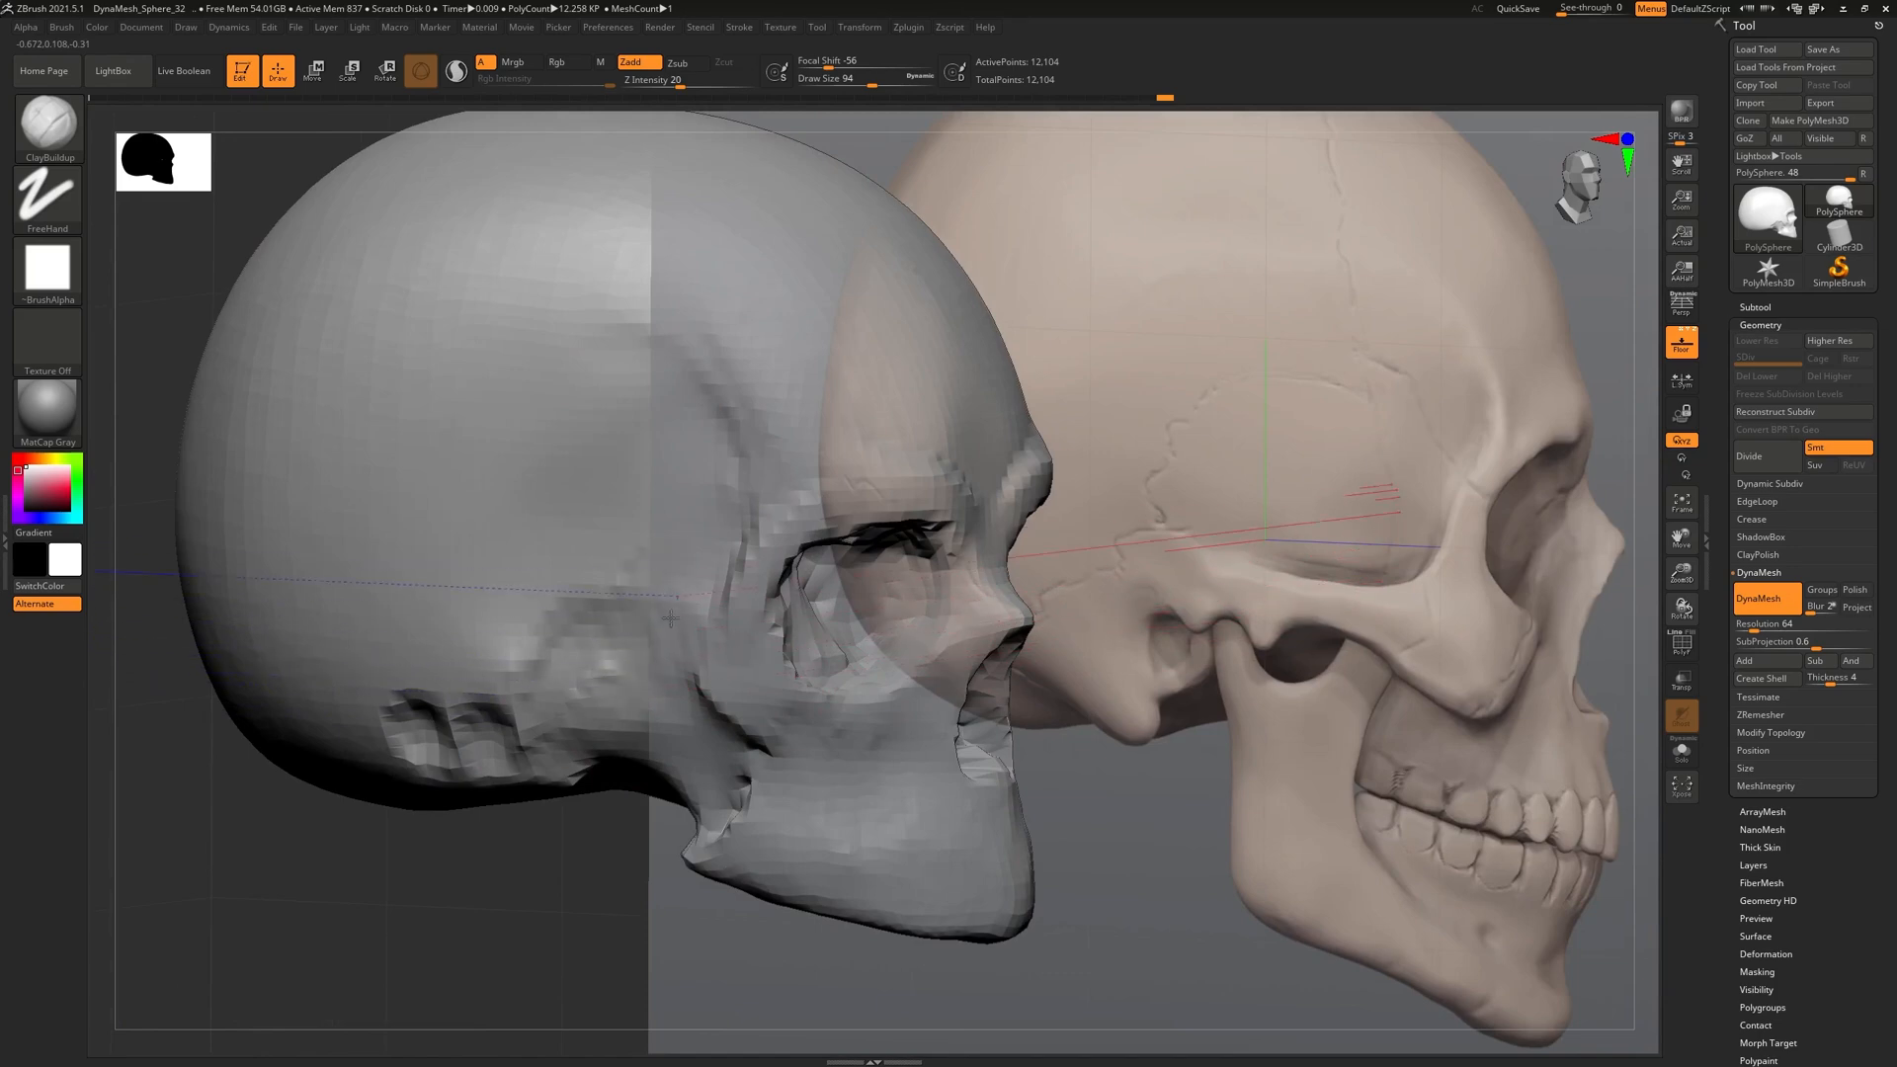
pyautogui.moveTo(688, 550); pyautogui.dragTo(671, 698, button='right')
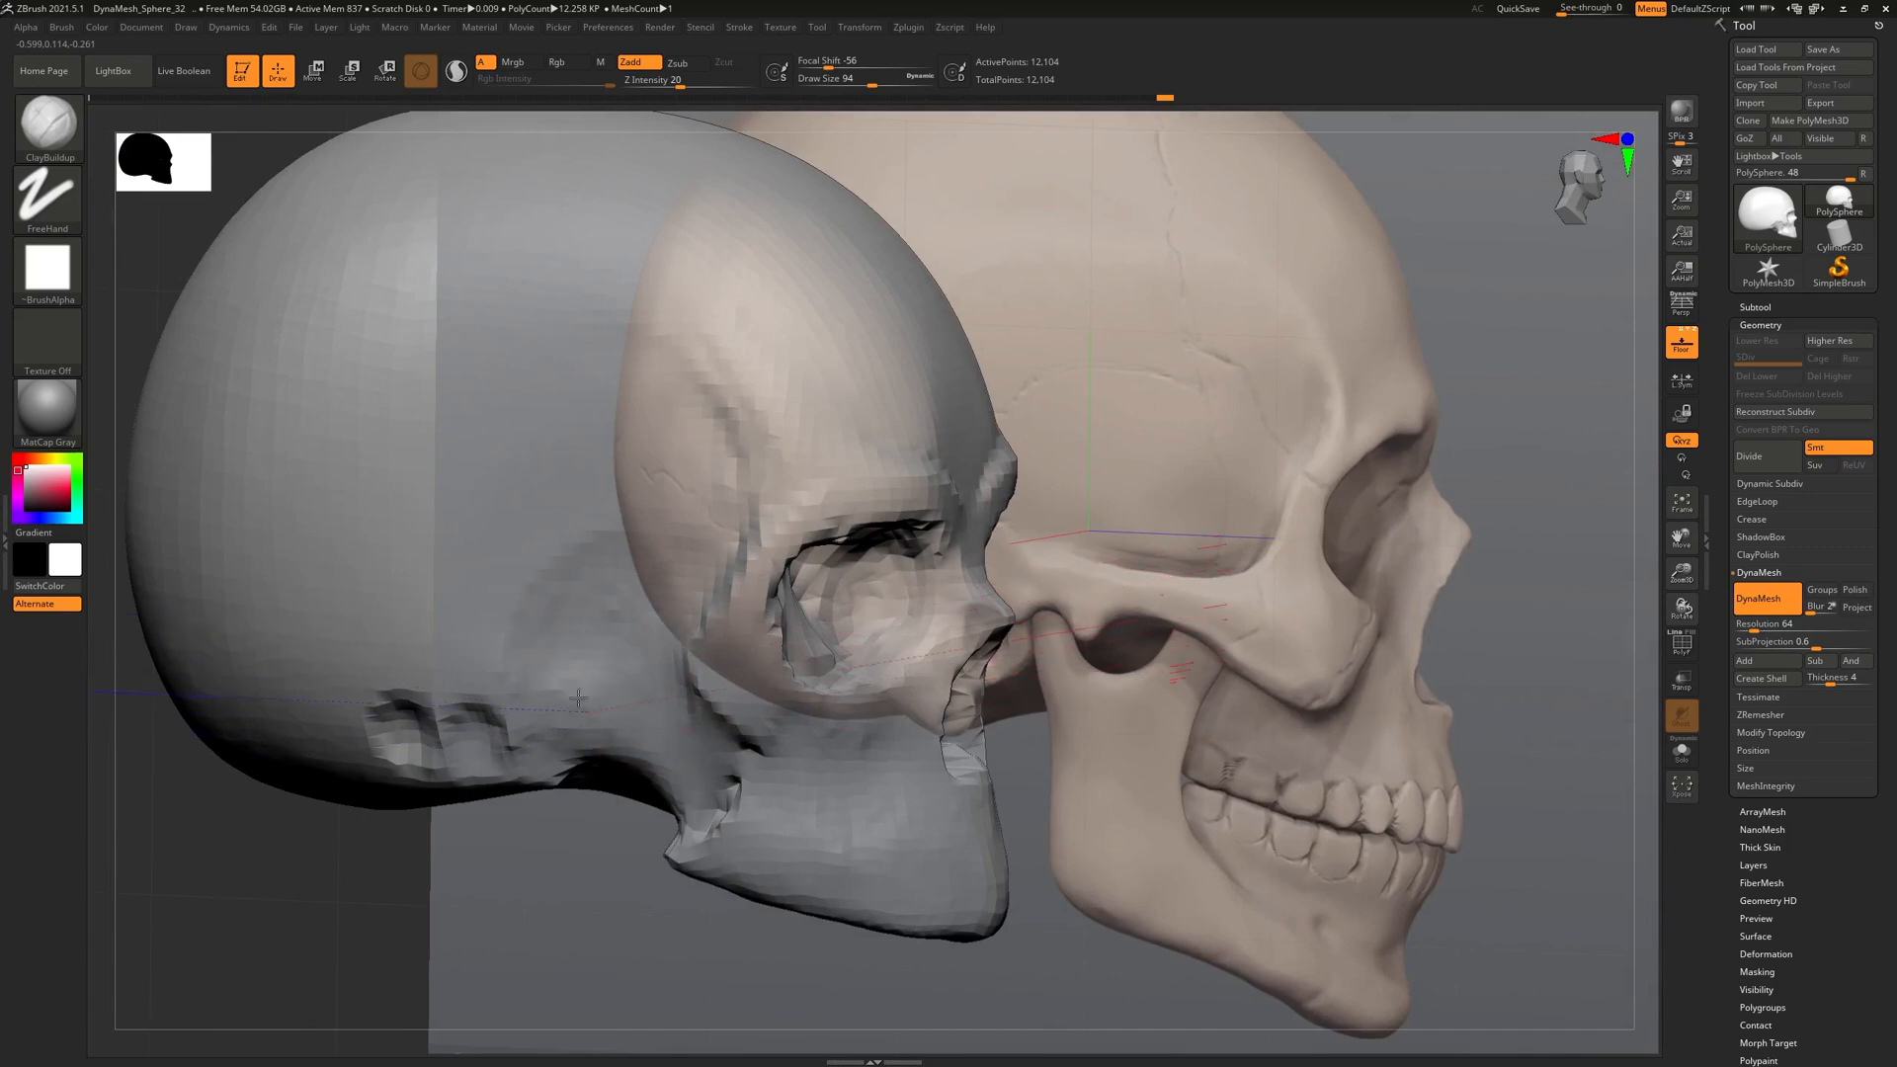
pyautogui.moveTo(634, 644); pyautogui.dragTo(516, 566, button='right')
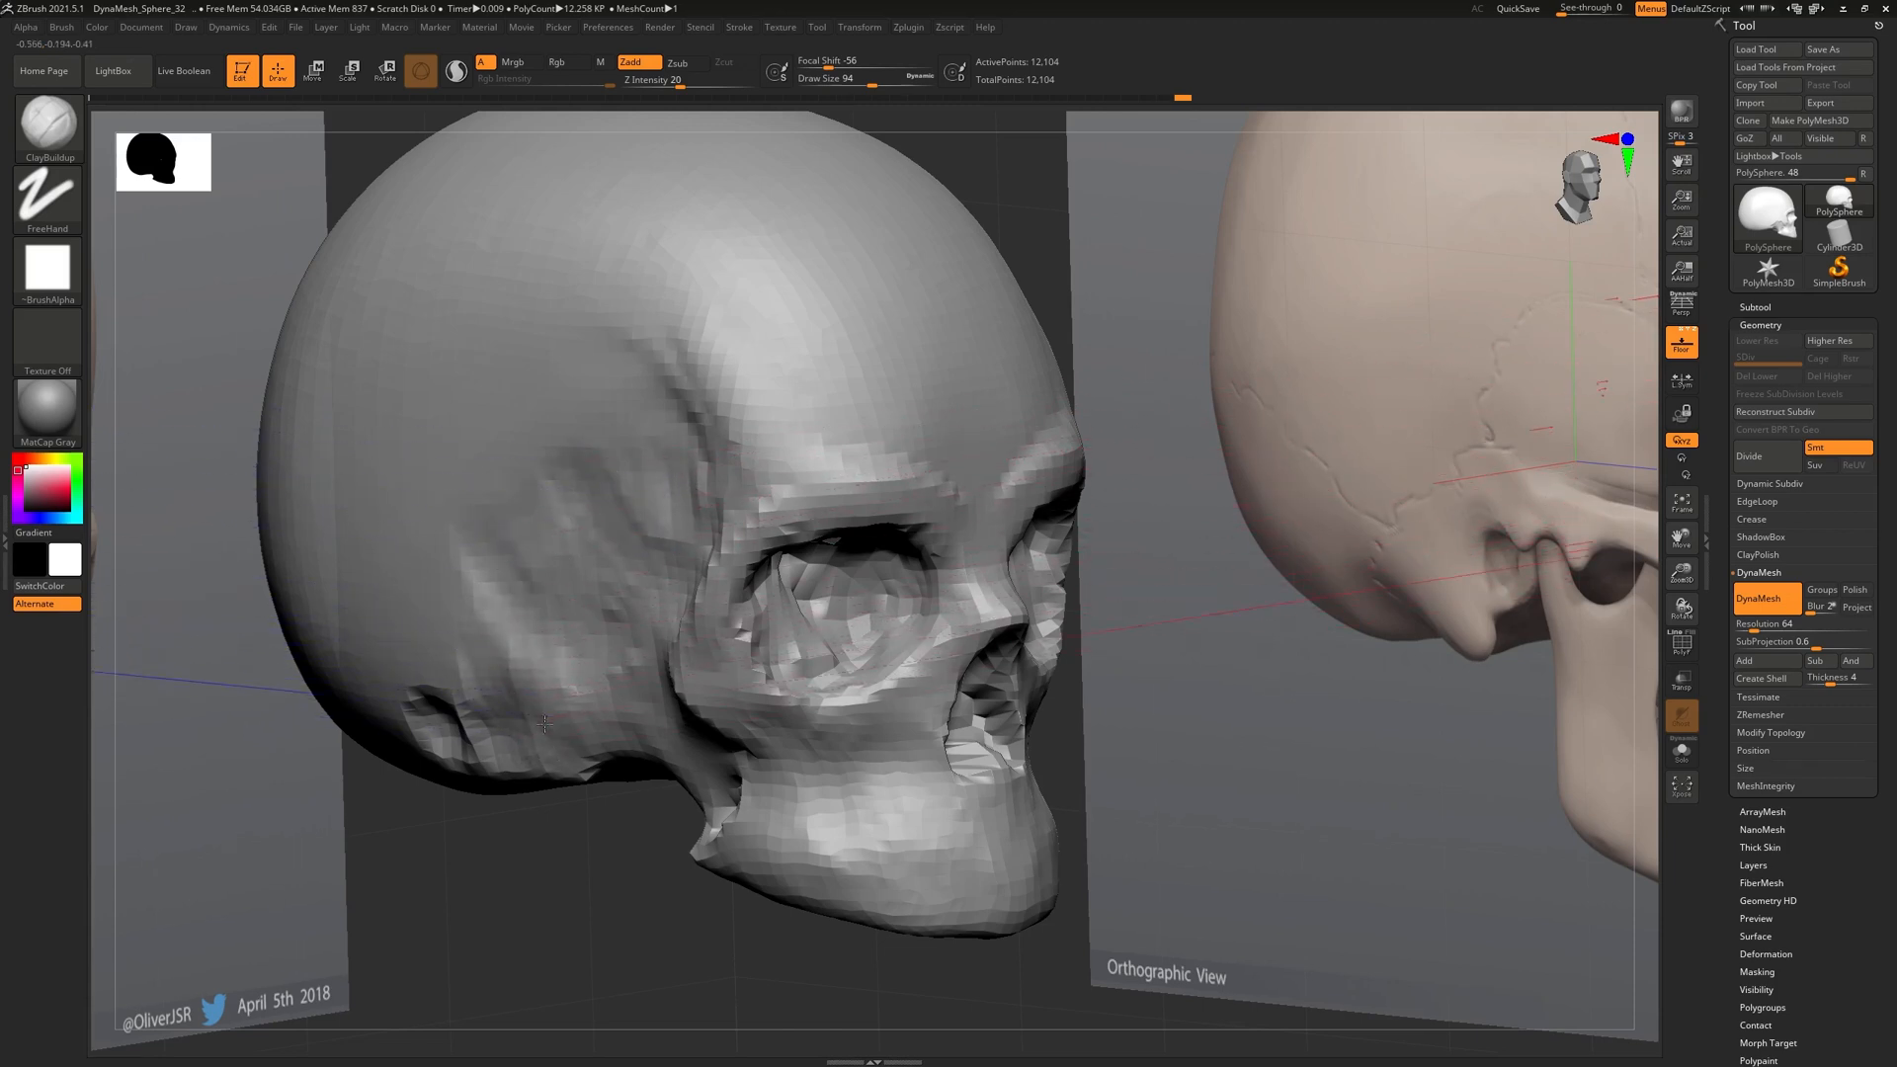
# Zoom in on the jaw in profile and smooth a small area of it
pyautogui.press('shift')
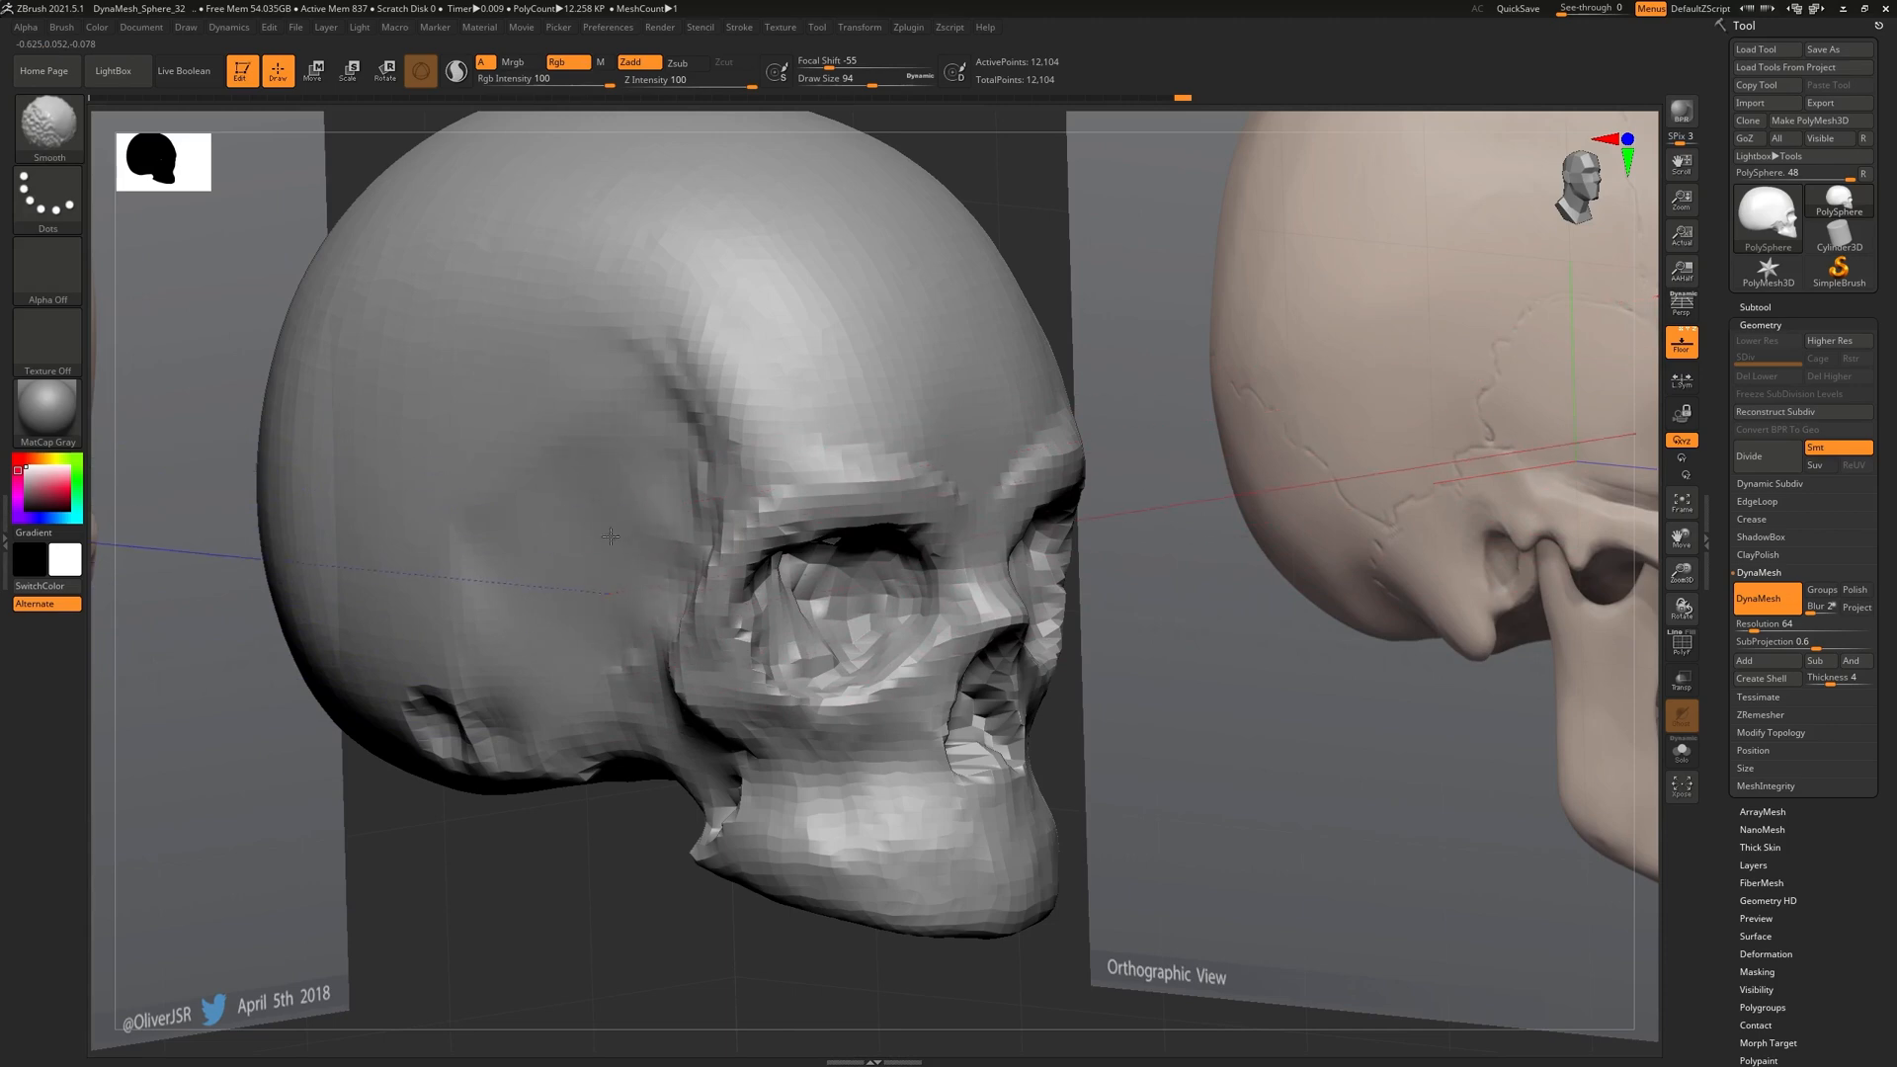
pyautogui.moveTo(615, 696)
pyautogui.mouseDown(button='right')
pyautogui.moveTo(578, 617)
pyautogui.moveTo(587, 691)
pyautogui.moveTo(563, 720)
pyautogui.moveTo(669, 769)
pyautogui.moveTo(783, 635)
pyautogui.moveTo(642, 682)
pyautogui.moveTo(728, 699)
pyautogui.mouseUp(button='right')
pyautogui.keyDown('shift'); pyautogui.moveTo(736, 697); pyautogui.dragTo(813, 681); pyautogui.keyUp('shift')
pyautogui.moveTo(813, 682)
pyautogui.keyDown('ctrl'); pyautogui.mouseDown(button='right')
pyautogui.moveTo(752, 566)
pyautogui.moveTo(851, 504)
pyautogui.moveTo(782, 597)
pyautogui.mouseUp(button='right'); pyautogui.keyUp('ctrl')
pyautogui.moveTo(750, 787)
pyautogui.keyDown('ctrl'); pyautogui.mouseDown(button='right')
pyautogui.moveTo(757, 648)
pyautogui.moveTo(612, 703)
pyautogui.moveTo(872, 617)
pyautogui.moveTo(946, 624)
pyautogui.moveTo(688, 670)
pyautogui.mouseUp(button='right'); pyautogui.keyUp('ctrl')
pyautogui.keyDown('shift'); pyautogui.moveTo(688, 670); pyautogui.dragTo(669, 662); pyautogui.keyUp('shift')
pyautogui.moveTo(669, 662)
pyautogui.keyDown('ctrl'); pyautogui.mouseDown(button='right')
pyautogui.moveTo(731, 444)
pyautogui.moveTo(699, 372)
pyautogui.moveTo(881, 727)
pyautogui.moveTo(948, 711)
pyautogui.moveTo(853, 769)
pyautogui.mouseUp(button='right'); pyautogui.keyUp('ctrl')
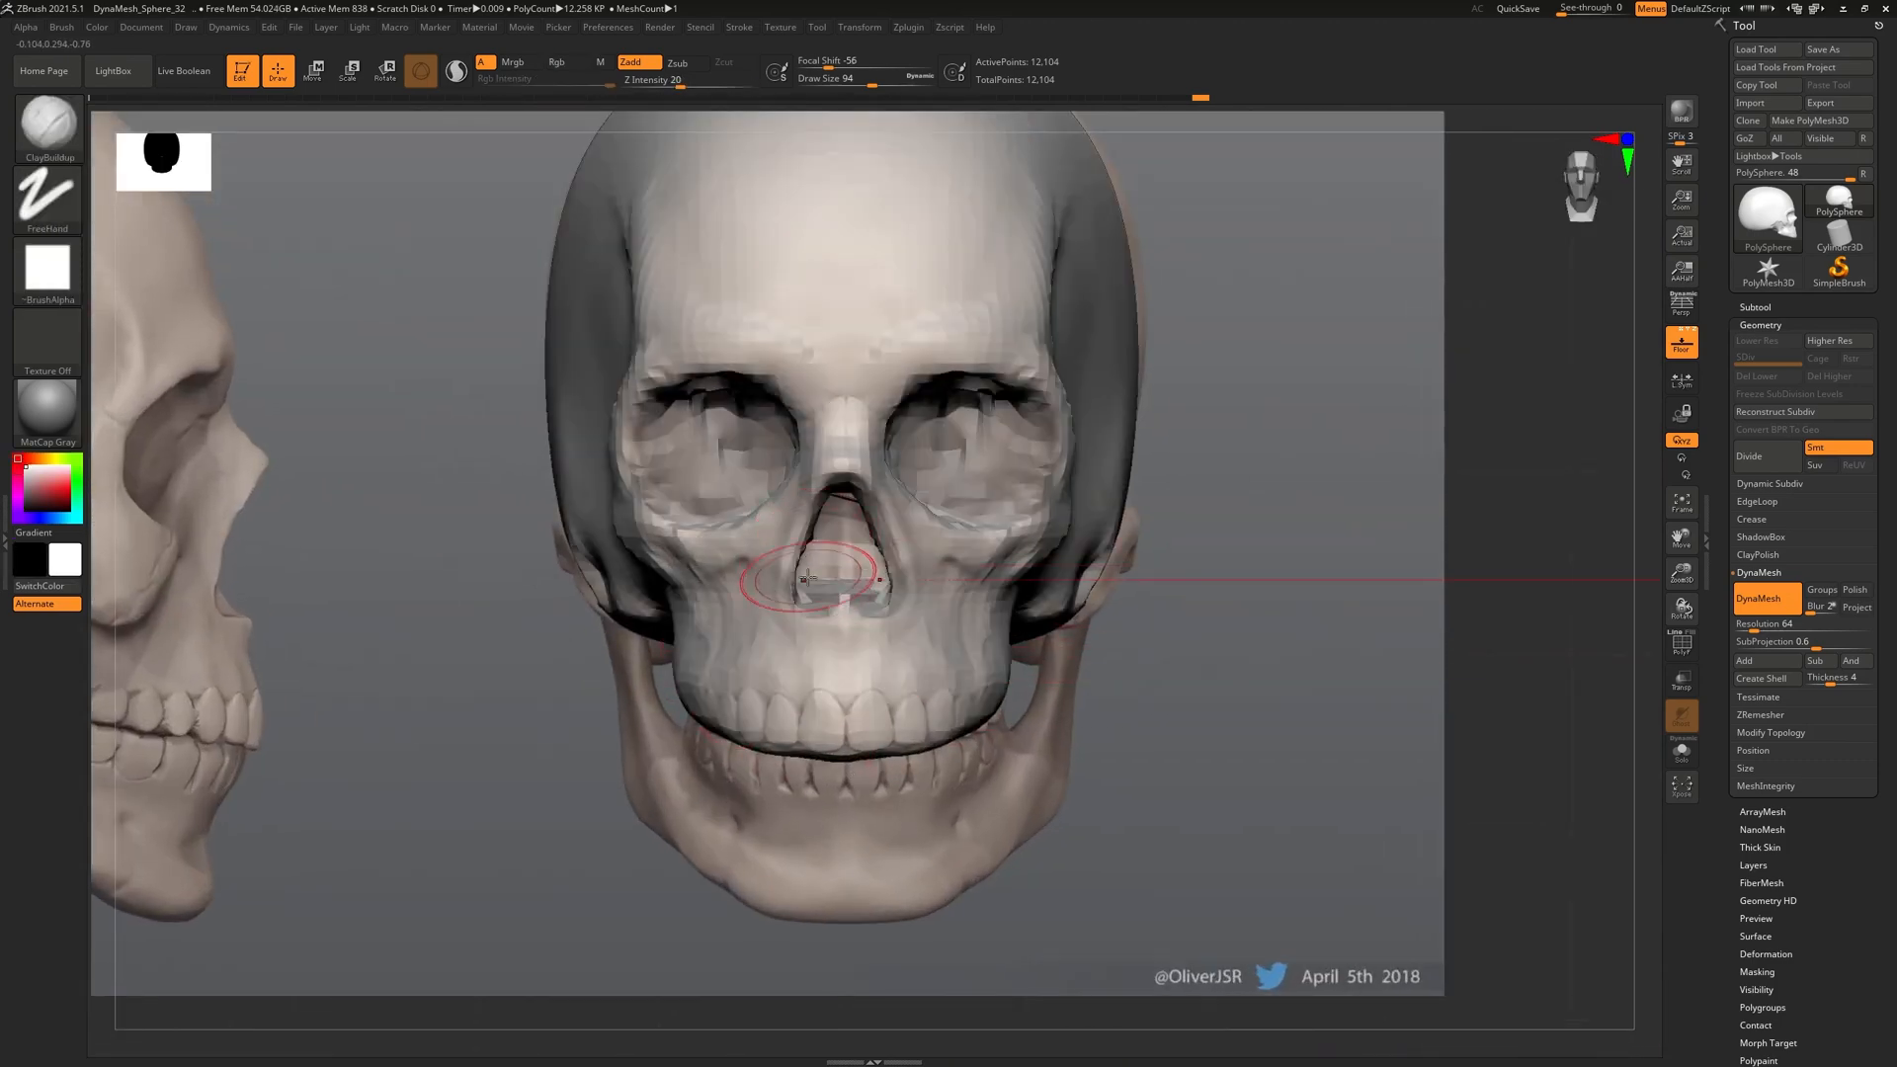
# With the Move brush (B, M, V), push the jaw and cheeks outward on both sides
pyautogui.press('b')
pyautogui.press('m')
pyautogui.press('v')
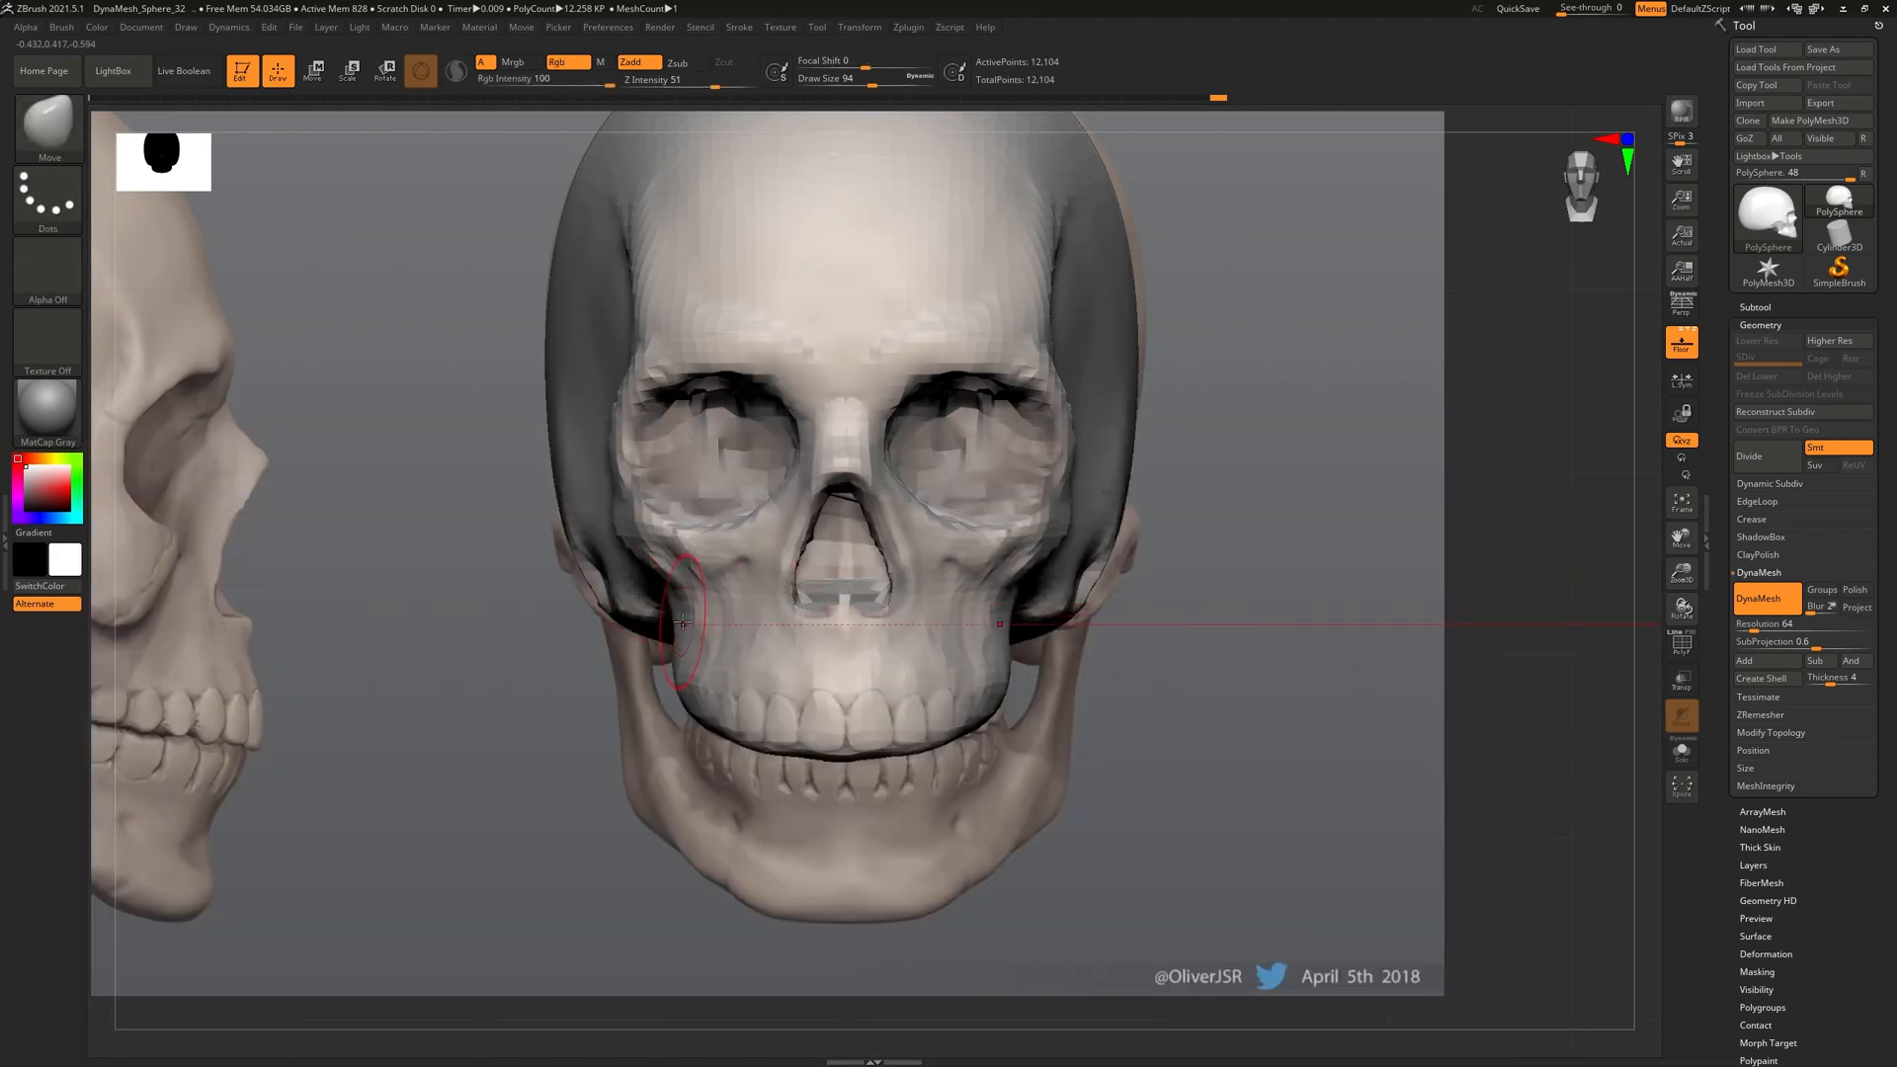
pyautogui.moveTo(677, 620); pyautogui.dragTo(692, 605)
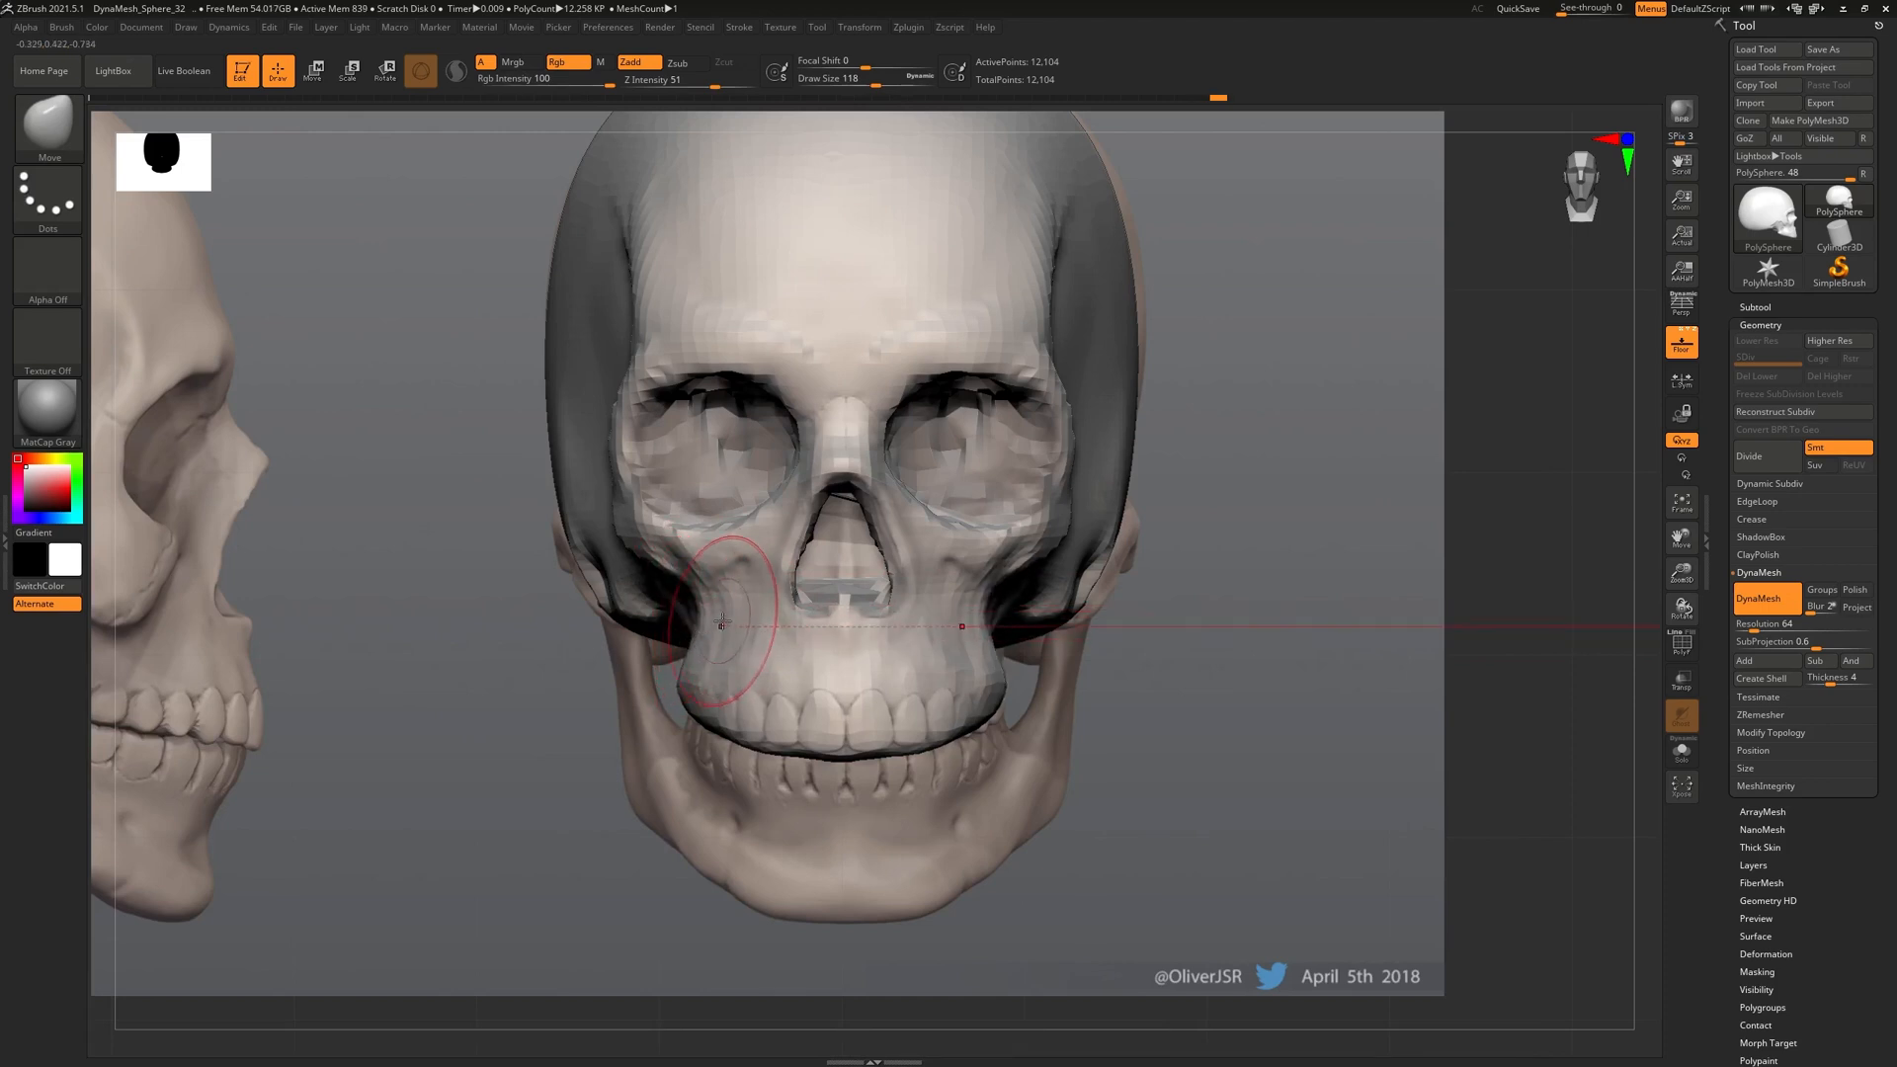
# Line the profile up with the side reference and nudge the temple and eye-socket edge into shape
pyautogui.moveTo(701, 562)
pyautogui.mouseDown(button='right')
pyautogui.moveTo(913, 573)
pyautogui.moveTo(790, 574)
pyautogui.moveTo(810, 578)
pyautogui.mouseUp(button='right')
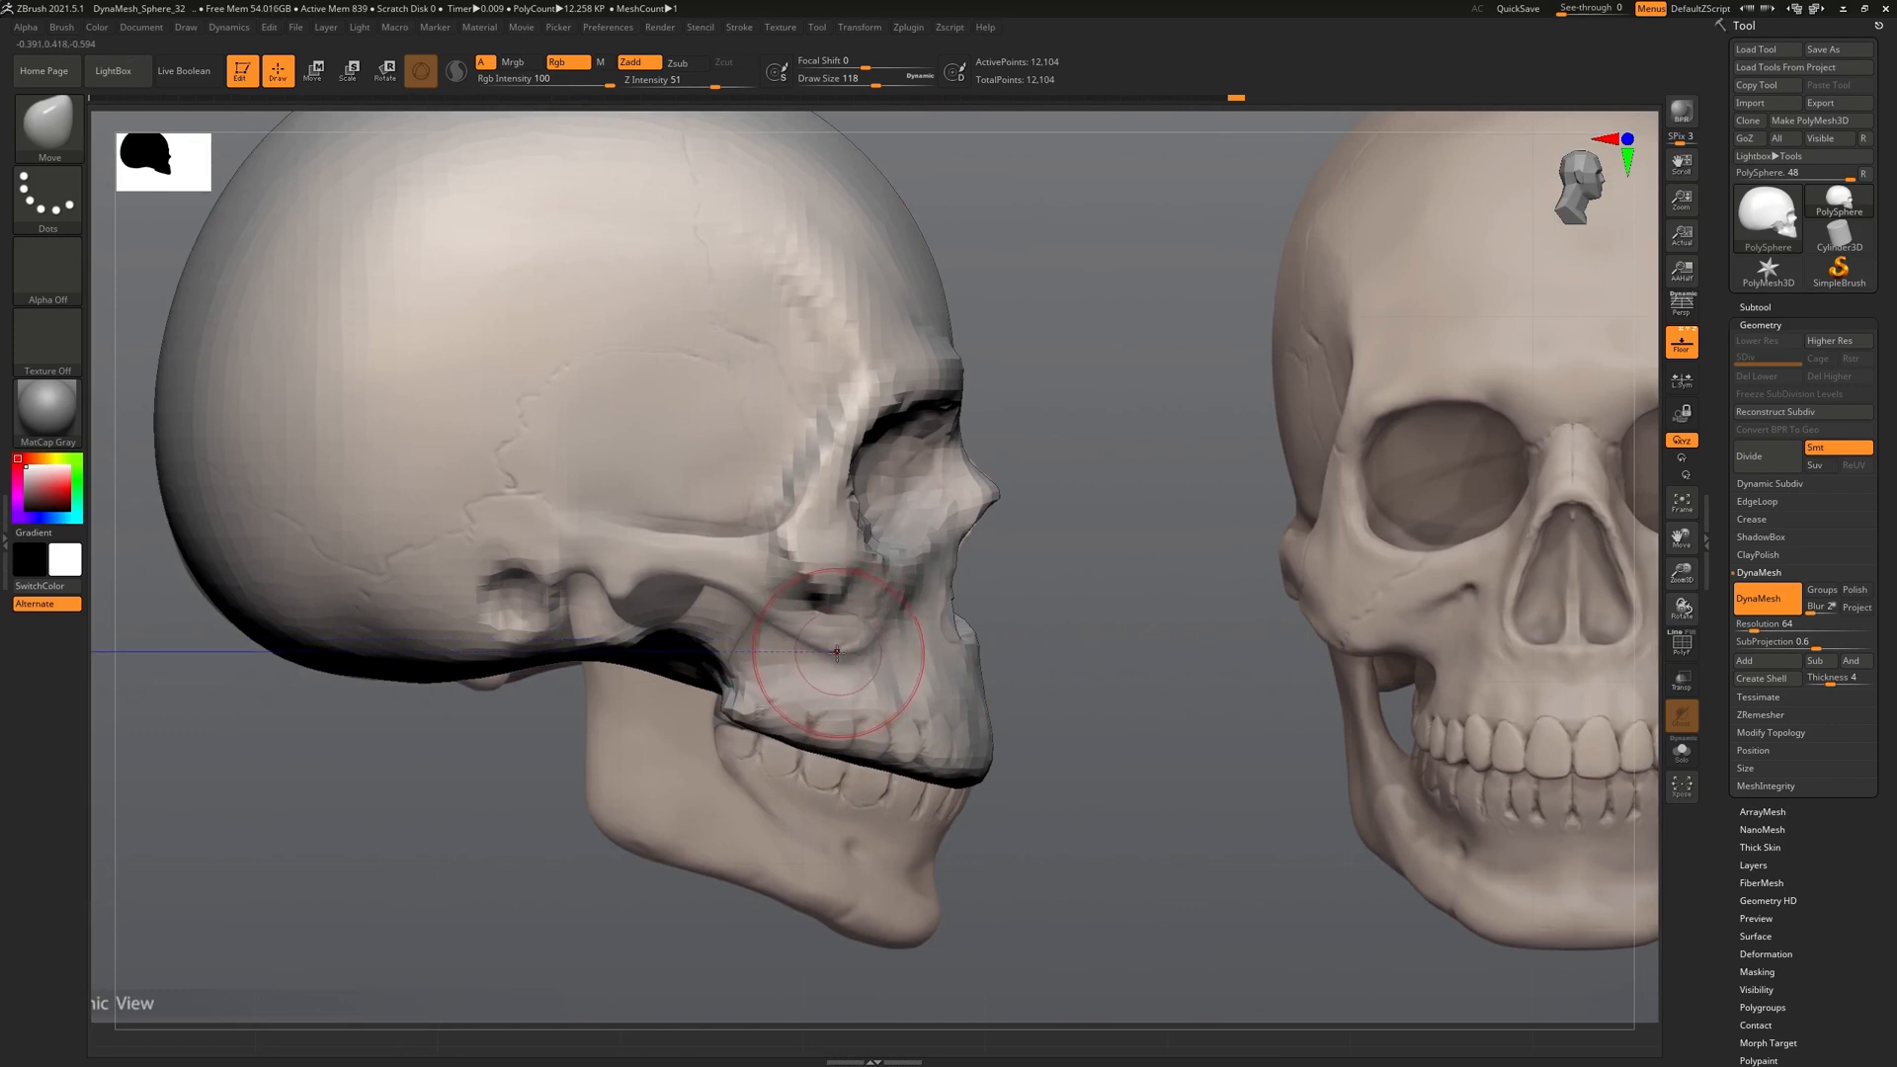
pyautogui.keyDown('ctrl'); pyautogui.moveTo(850, 596); pyautogui.dragTo(840, 538, button='right'); pyautogui.keyUp('ctrl')
pyautogui.moveTo(1077, 612); pyautogui.dragTo(1017, 622, button='right')
pyautogui.keyDown('alt'); pyautogui.moveTo(825, 625); pyautogui.dragTo(855, 749, button='right'); pyautogui.keyUp('alt')
pyautogui.moveTo(783, 490); pyautogui.dragTo(776, 488)
pyautogui.moveTo(820, 319); pyautogui.dragTo(807, 336)
pyautogui.moveTo(918, 613); pyautogui.dragTo(744, 624, button='right')
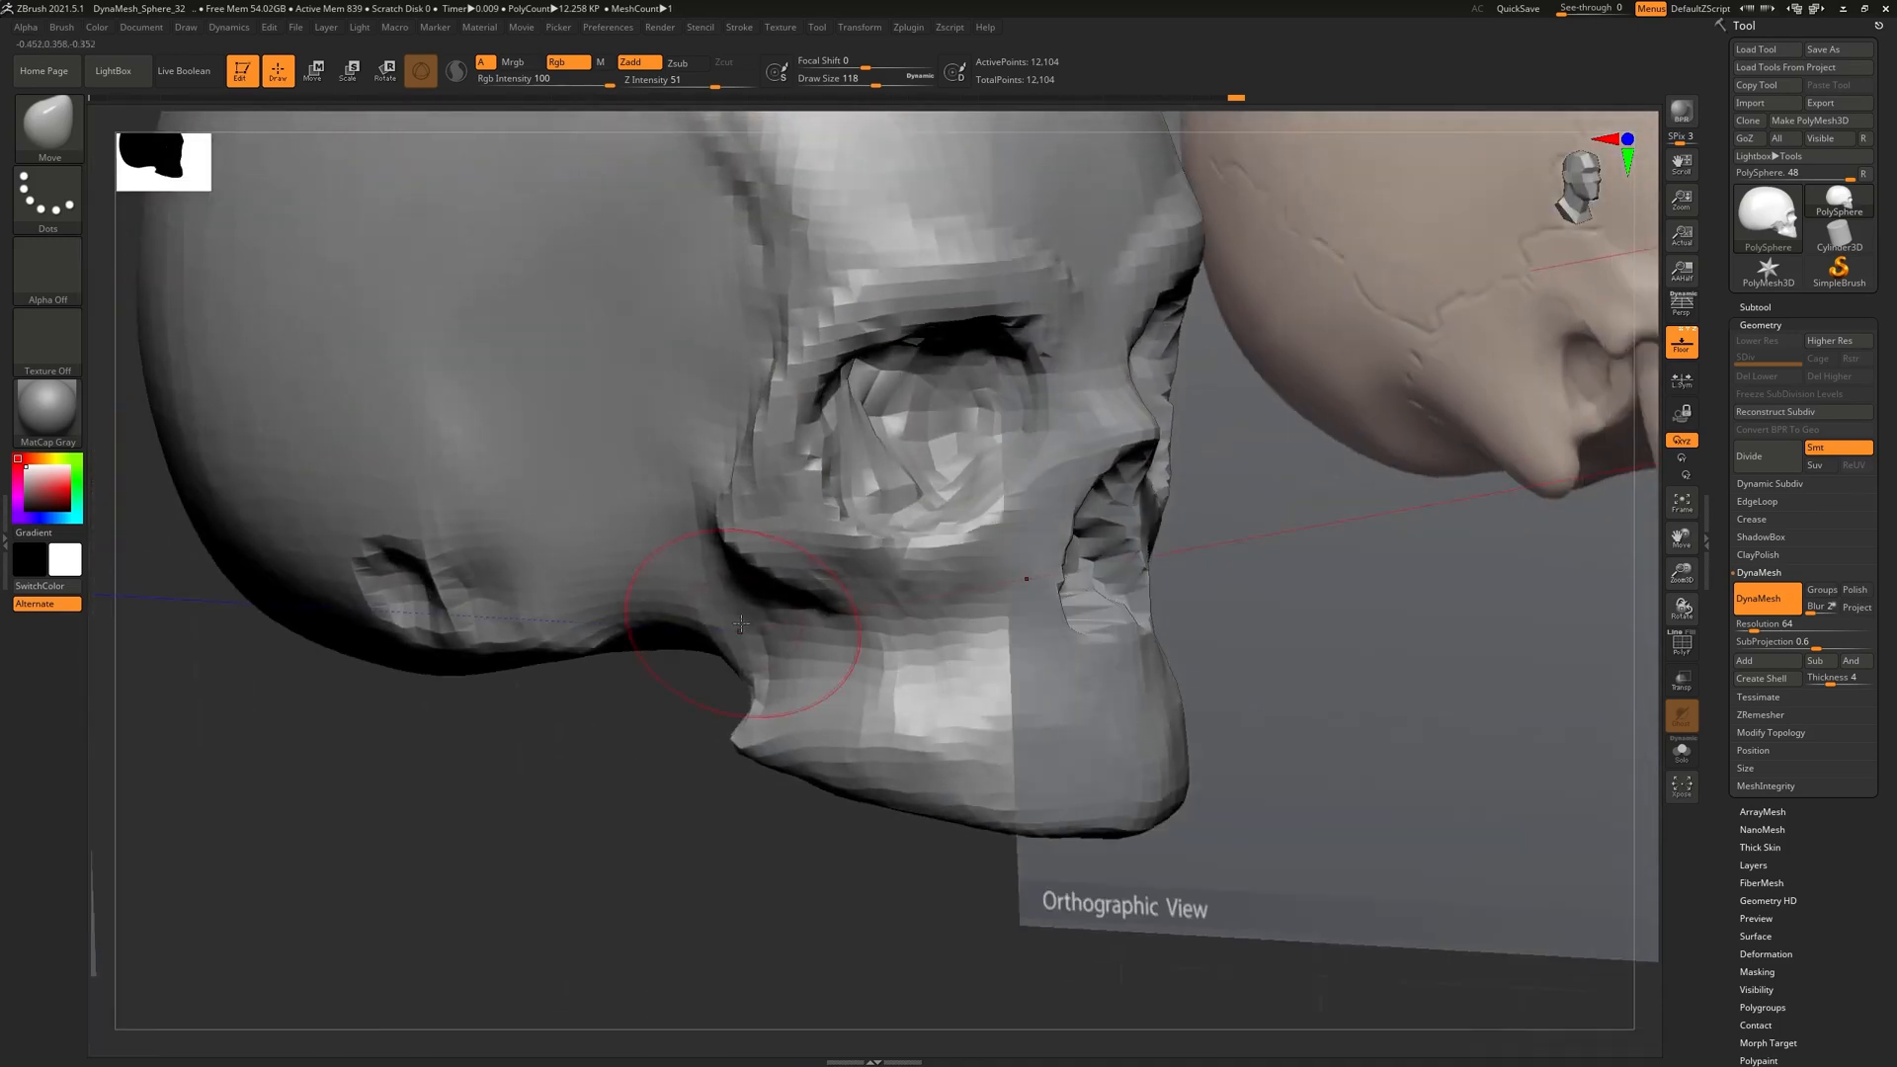
pyautogui.press('b')
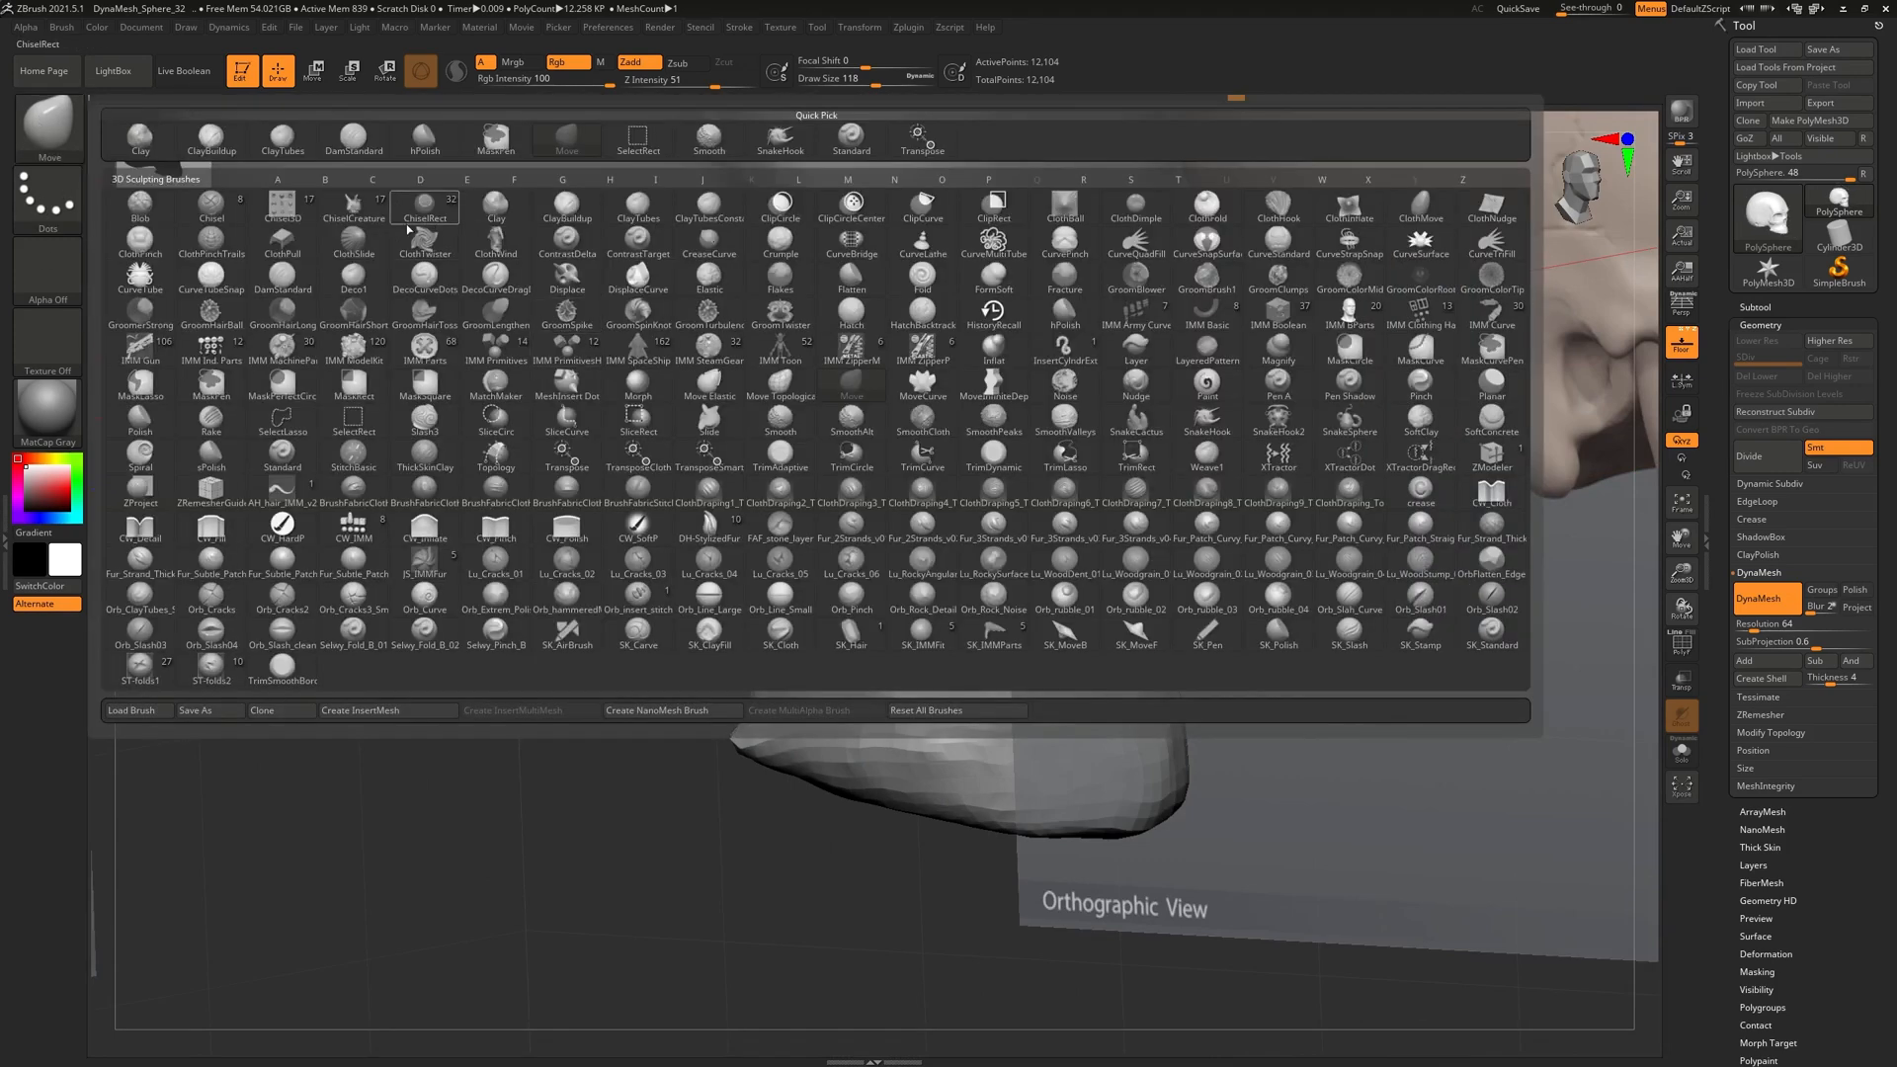
# Using SnakeHook, pull the cheekbone back toward the ear to form the zygomatic arch
pyautogui.press('s')
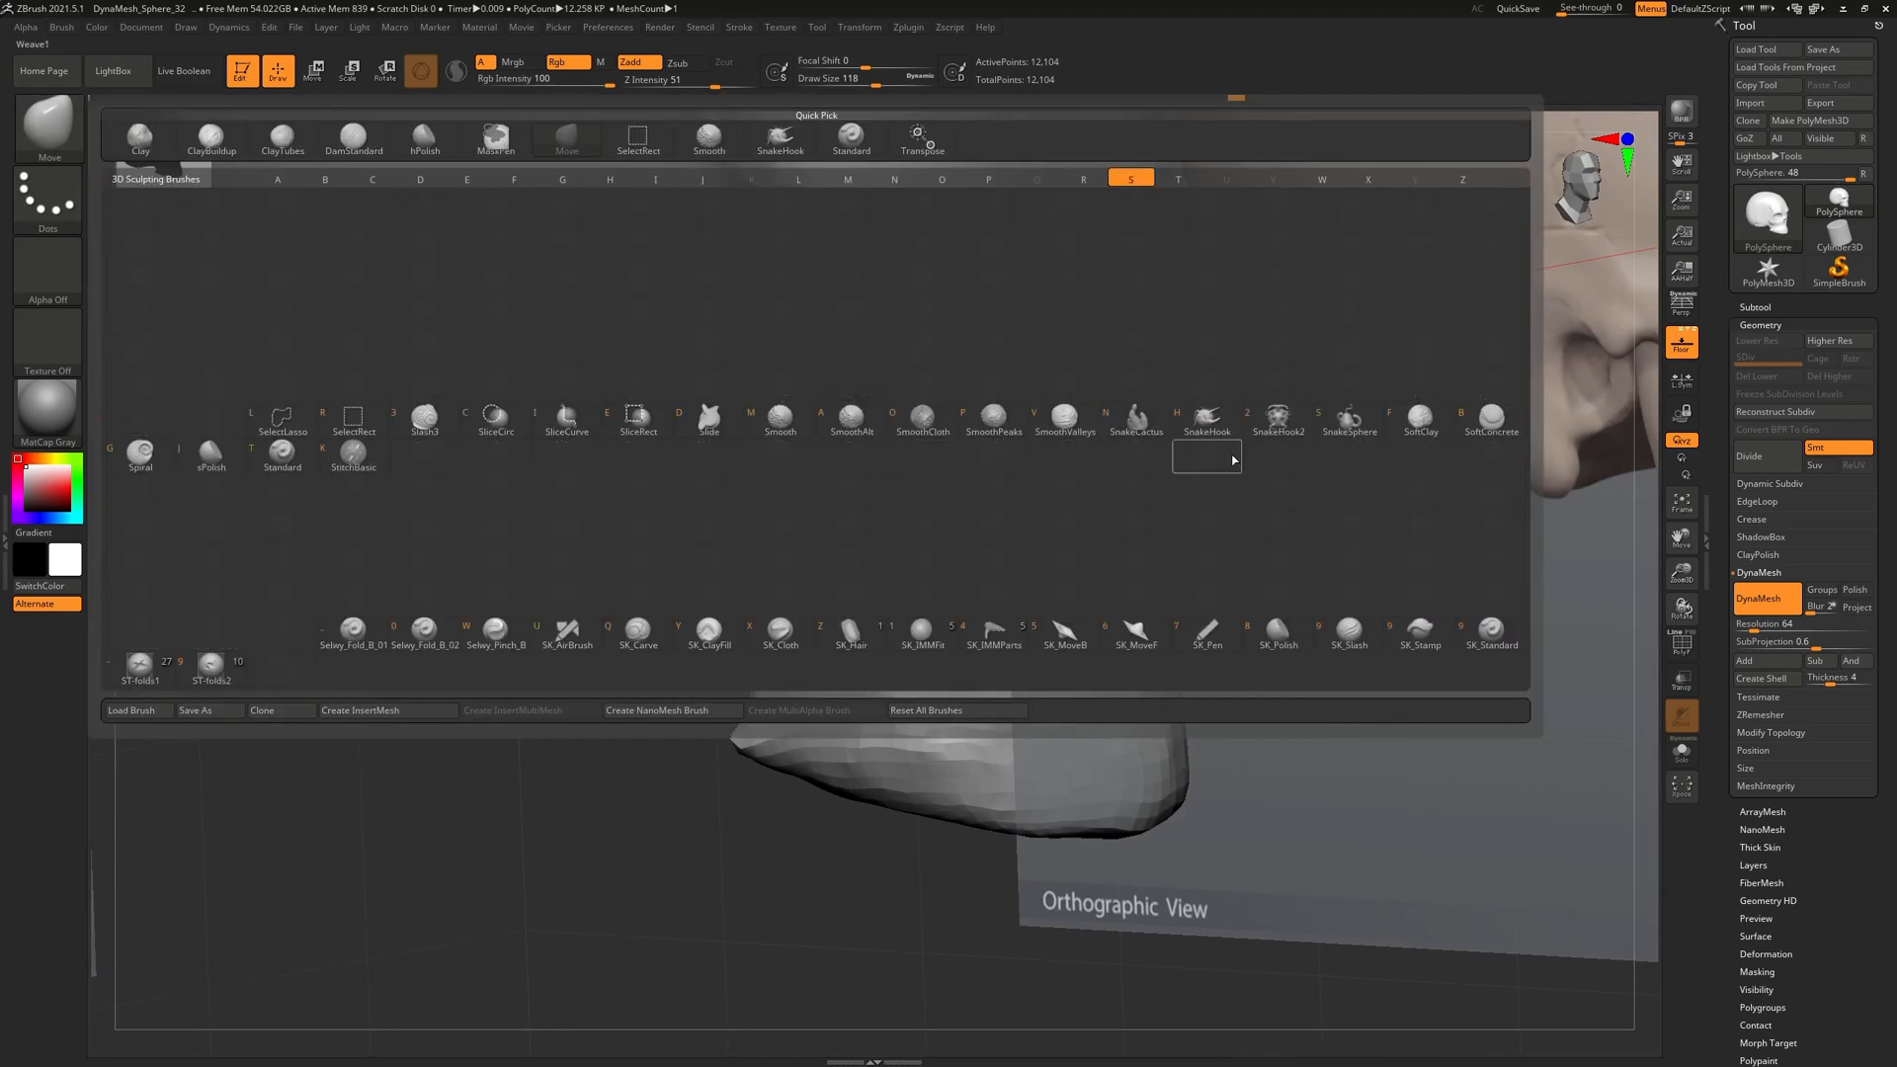
pyautogui.click(1202, 424)
pyautogui.moveTo(661, 402)
pyautogui.mouseDown(button='right')
pyautogui.moveTo(780, 444)
pyautogui.moveTo(785, 598)
pyautogui.moveTo(753, 596)
pyautogui.moveTo(830, 597)
pyautogui.moveTo(804, 659)
pyautogui.moveTo(813, 582)
pyautogui.mouseUp(button='right')
pyautogui.hotkey('ctrl', 'z')
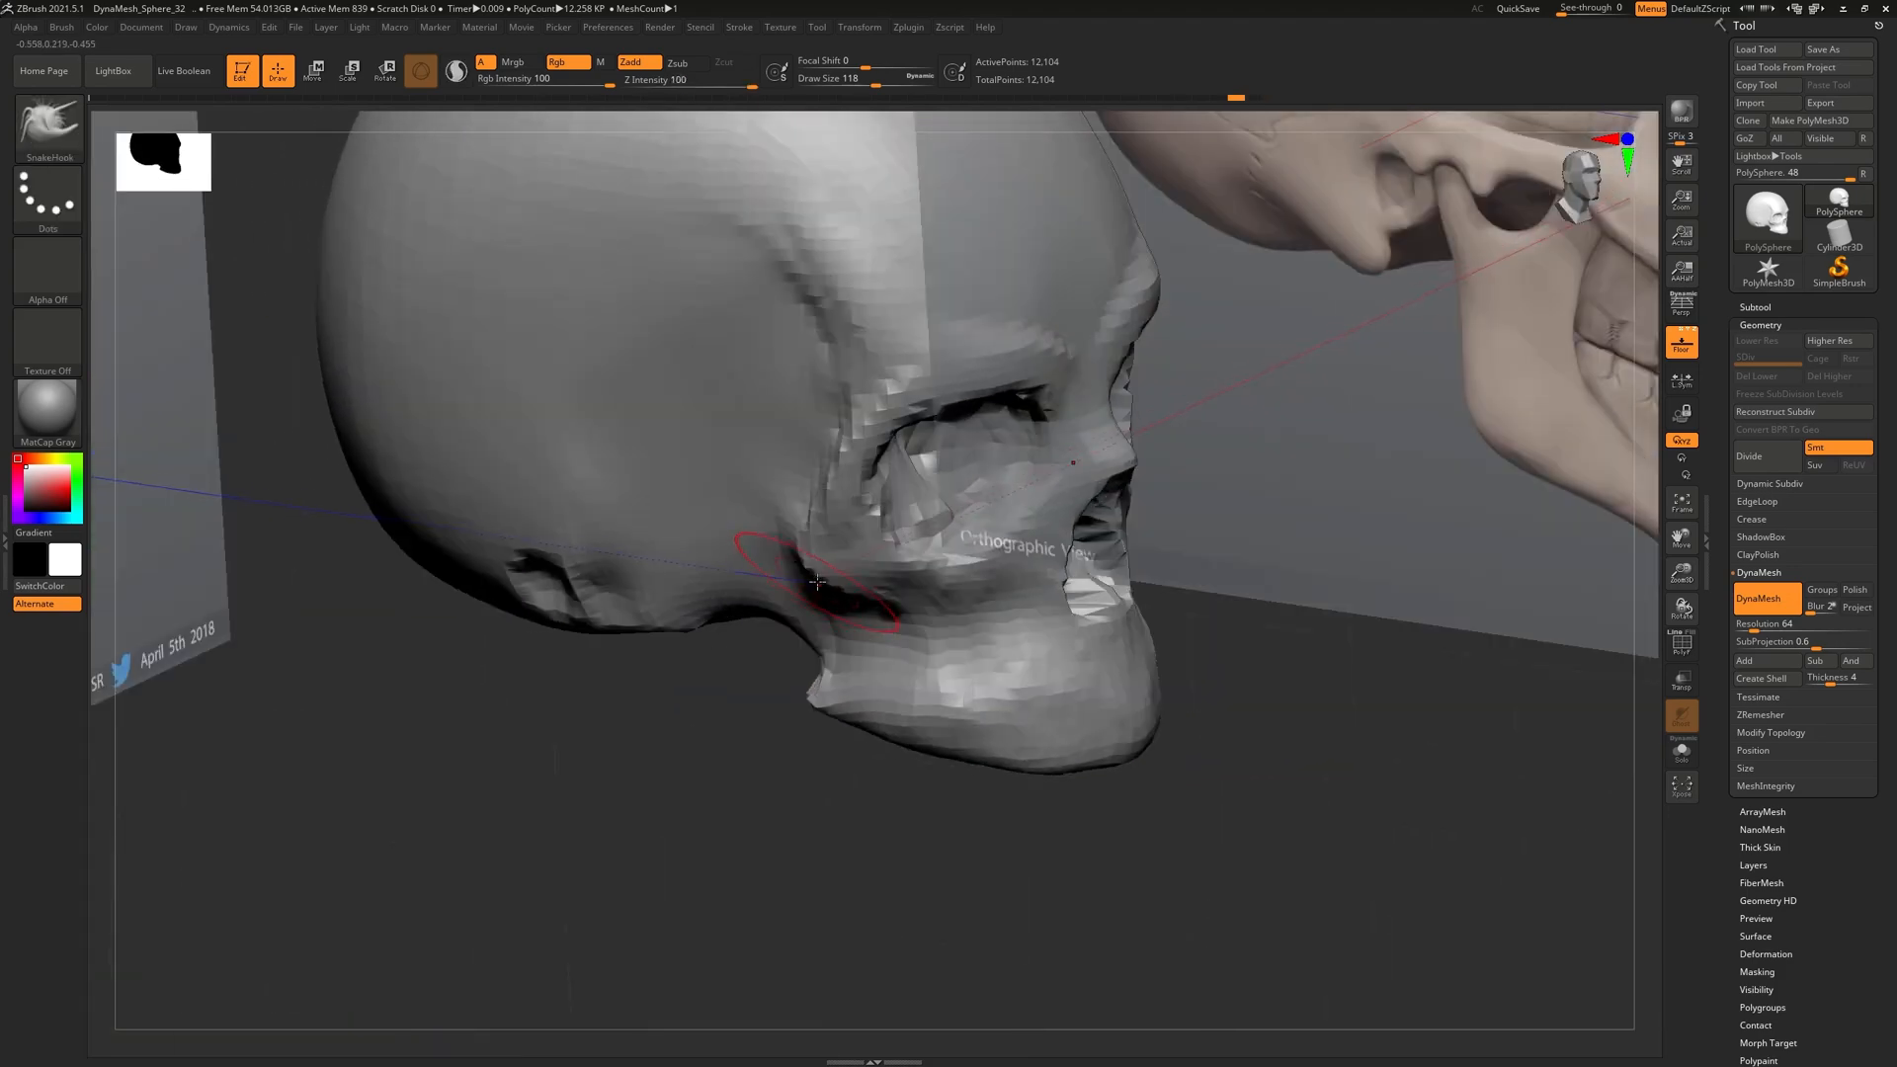
pyautogui.moveTo(609, 566); pyautogui.dragTo(605, 566)
pyautogui.moveTo(780, 395); pyautogui.dragTo(641, 344, button='right')
pyautogui.moveTo(724, 640); pyautogui.dragTo(829, 552, button='right')
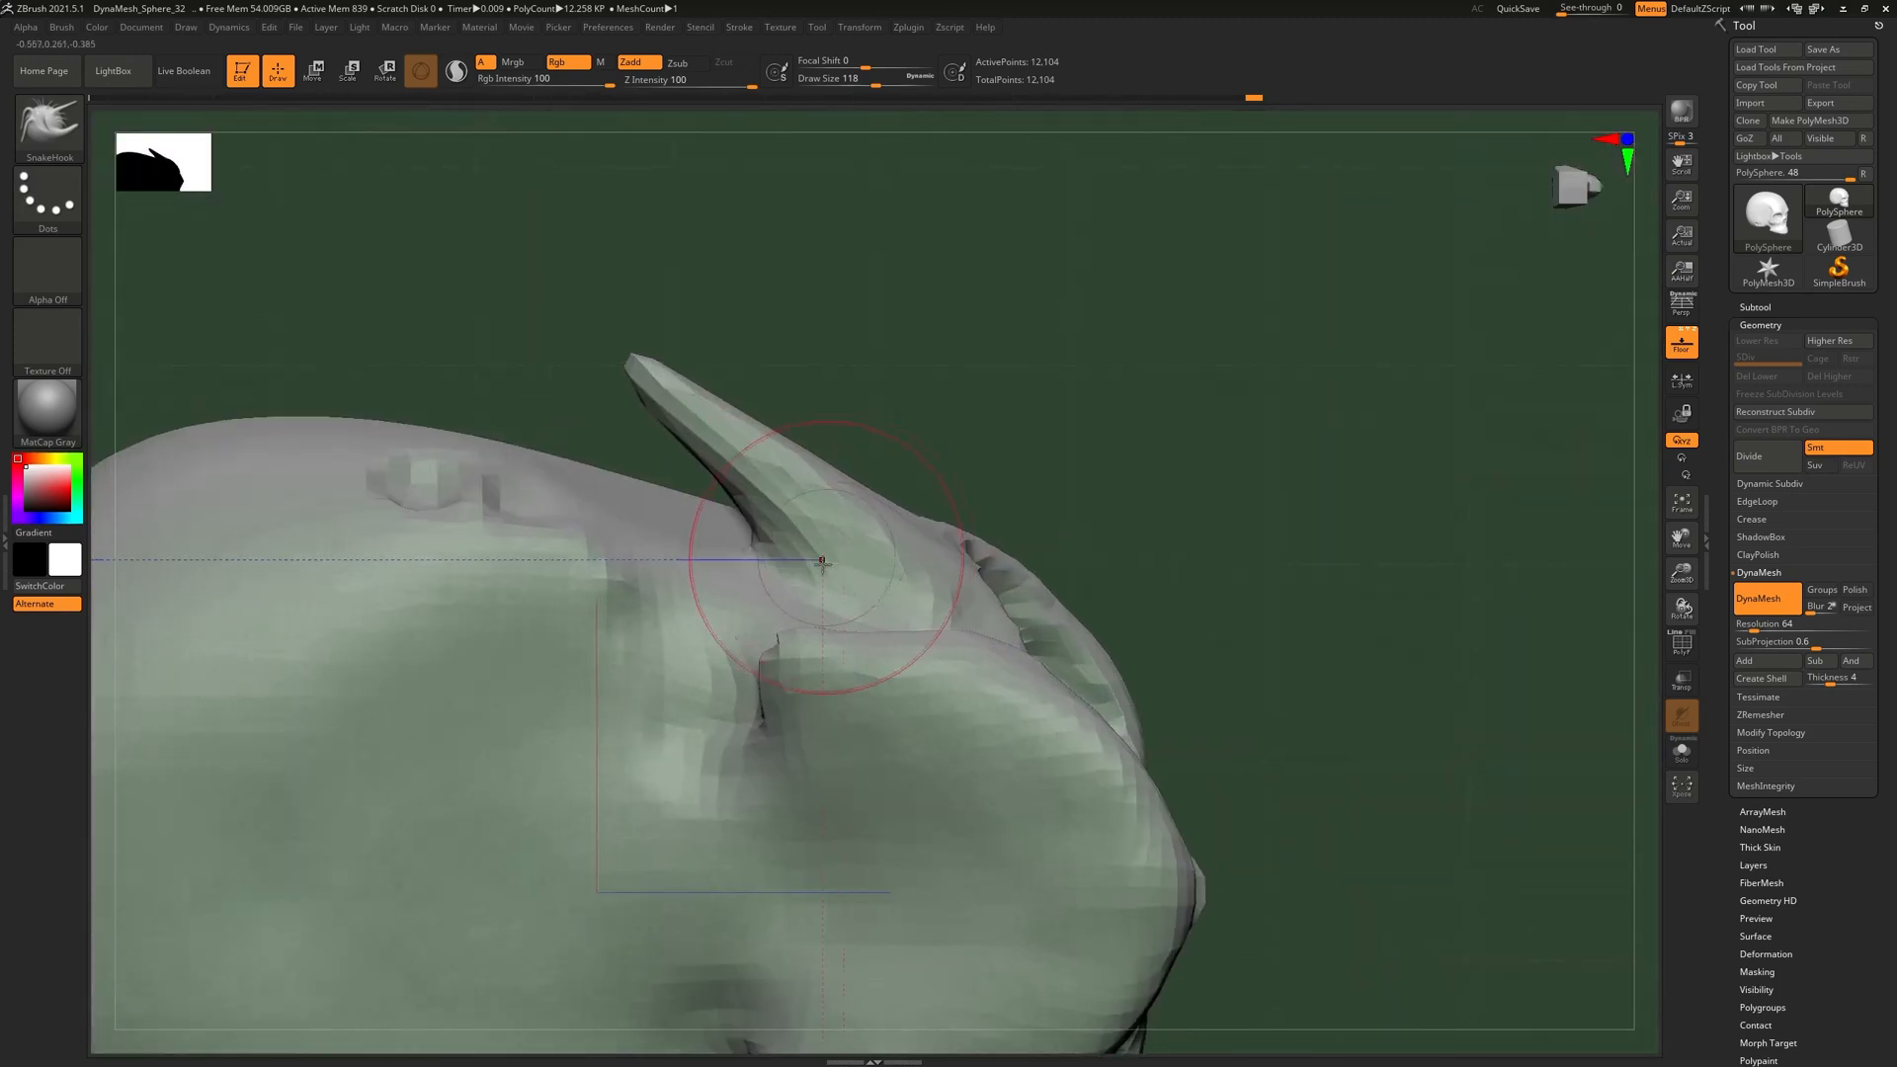
# Switch back to the Move brush to refine the new arch from a lower three-quarter view
pyautogui.press('b')
pyautogui.press('m')
pyautogui.press('v')
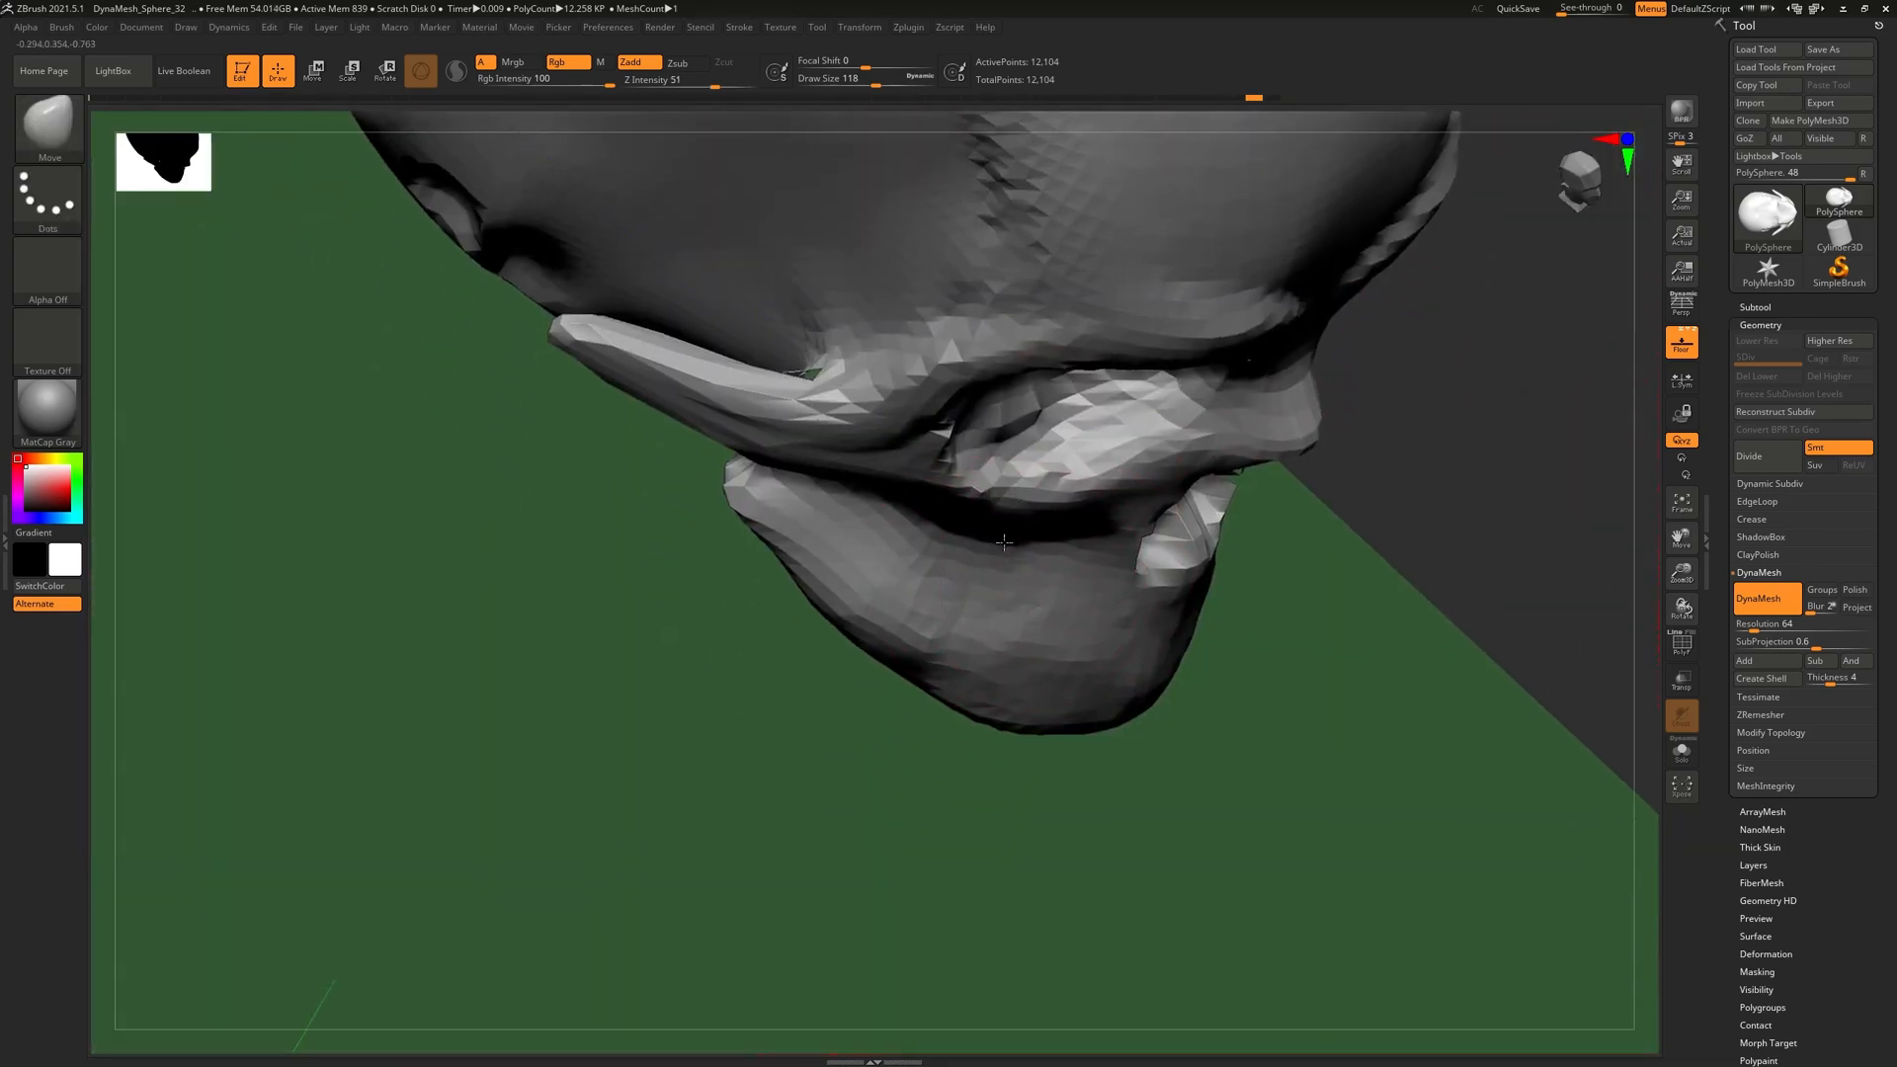
pyautogui.moveTo(1004, 542)
pyautogui.mouseDown(button='right')
pyautogui.moveTo(870, 514)
pyautogui.moveTo(980, 537)
pyautogui.mouseUp(button='right')
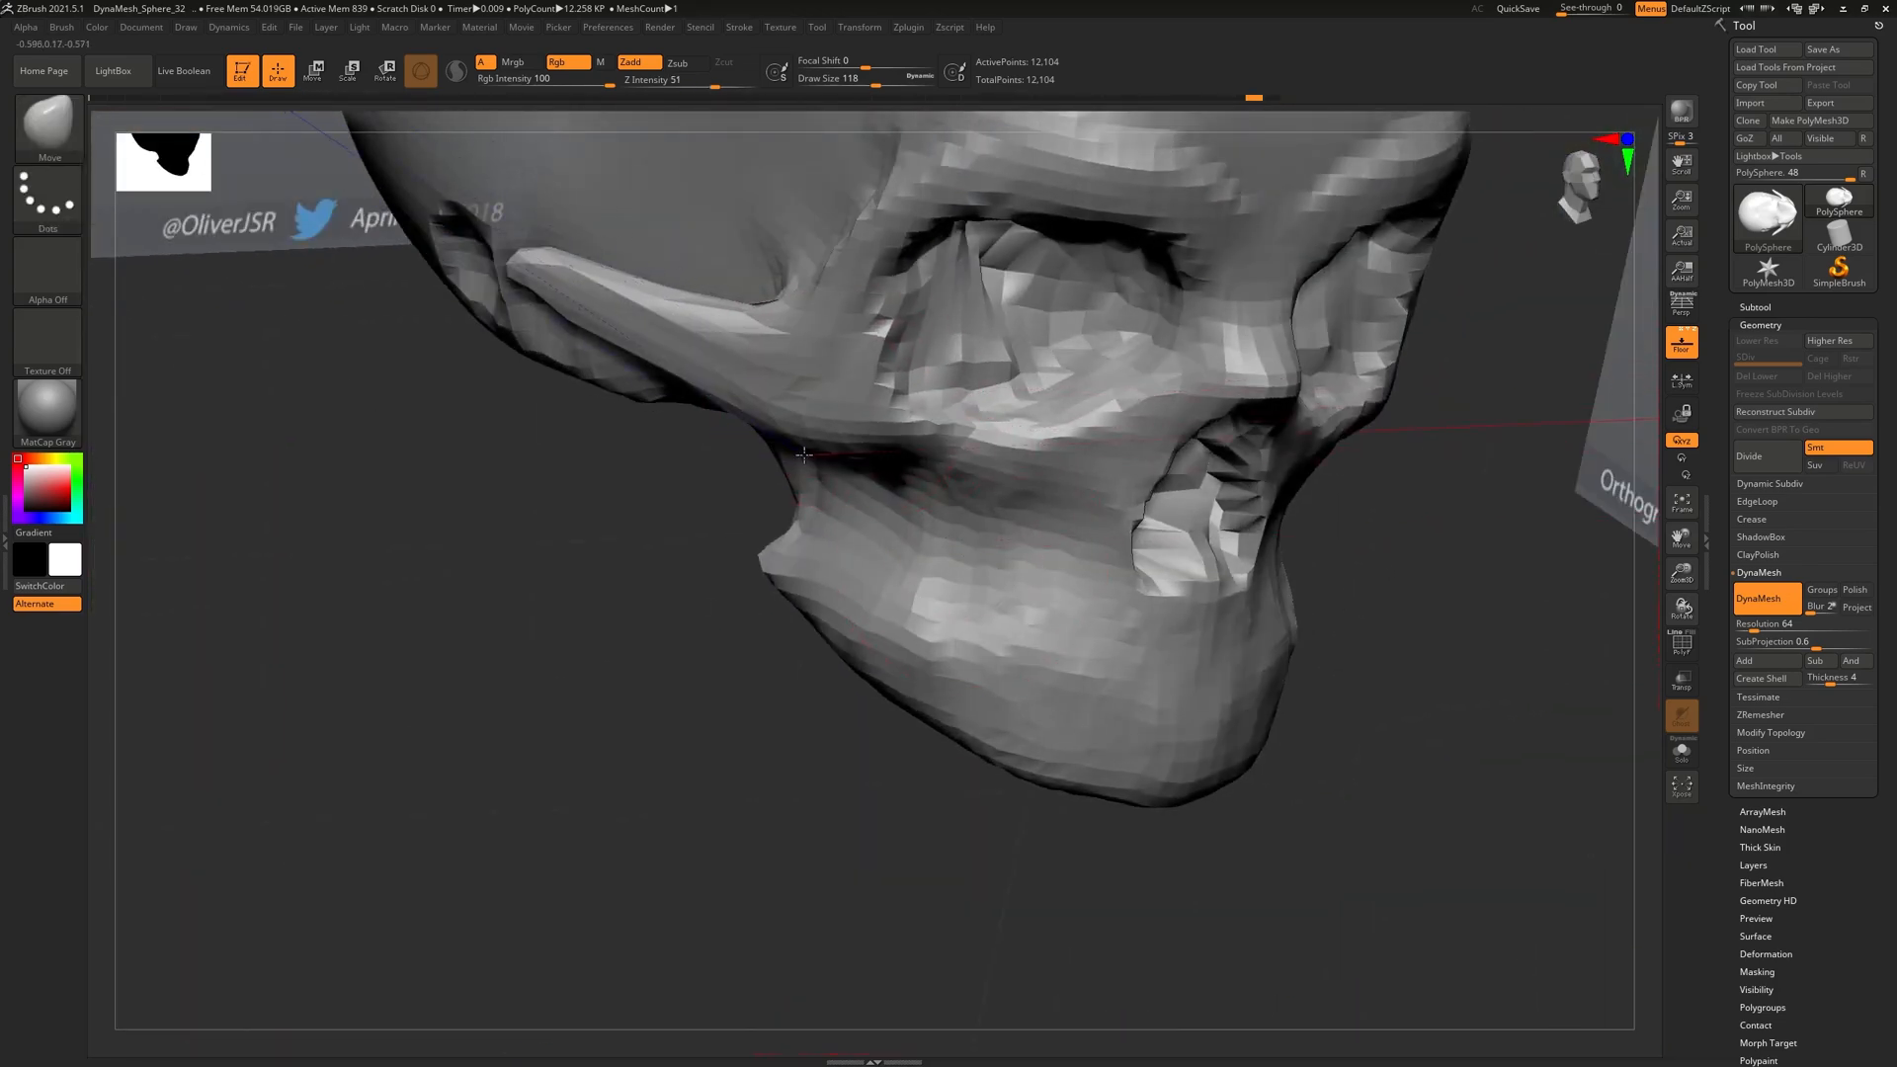
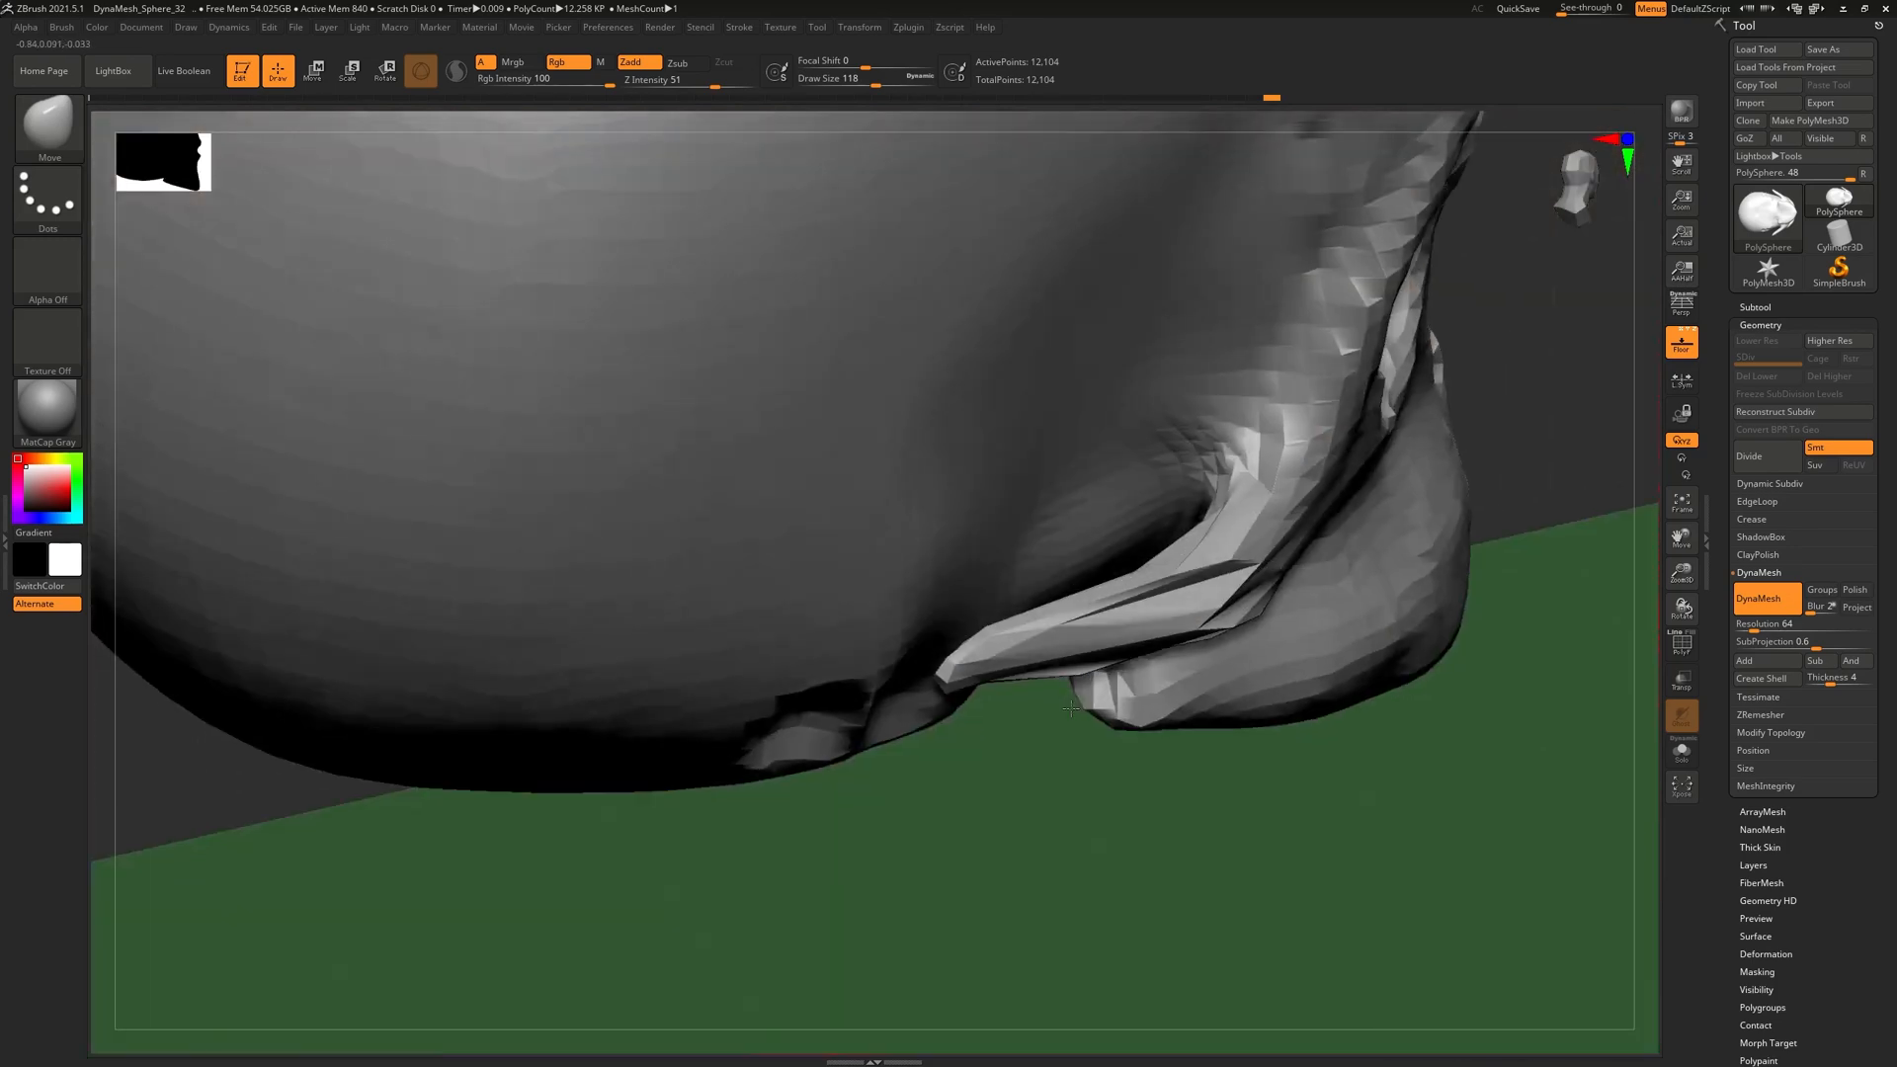
# Reshape the cheekbone strip's tip, undo the stretched stroke, and mask the protruding tip
pyautogui.moveTo(1071, 708)
pyautogui.mouseDown()
pyautogui.moveTo(1151, 726)
pyautogui.moveTo(1081, 671)
pyautogui.moveTo(1132, 632)
pyautogui.moveTo(1077, 815)
pyautogui.mouseUp()
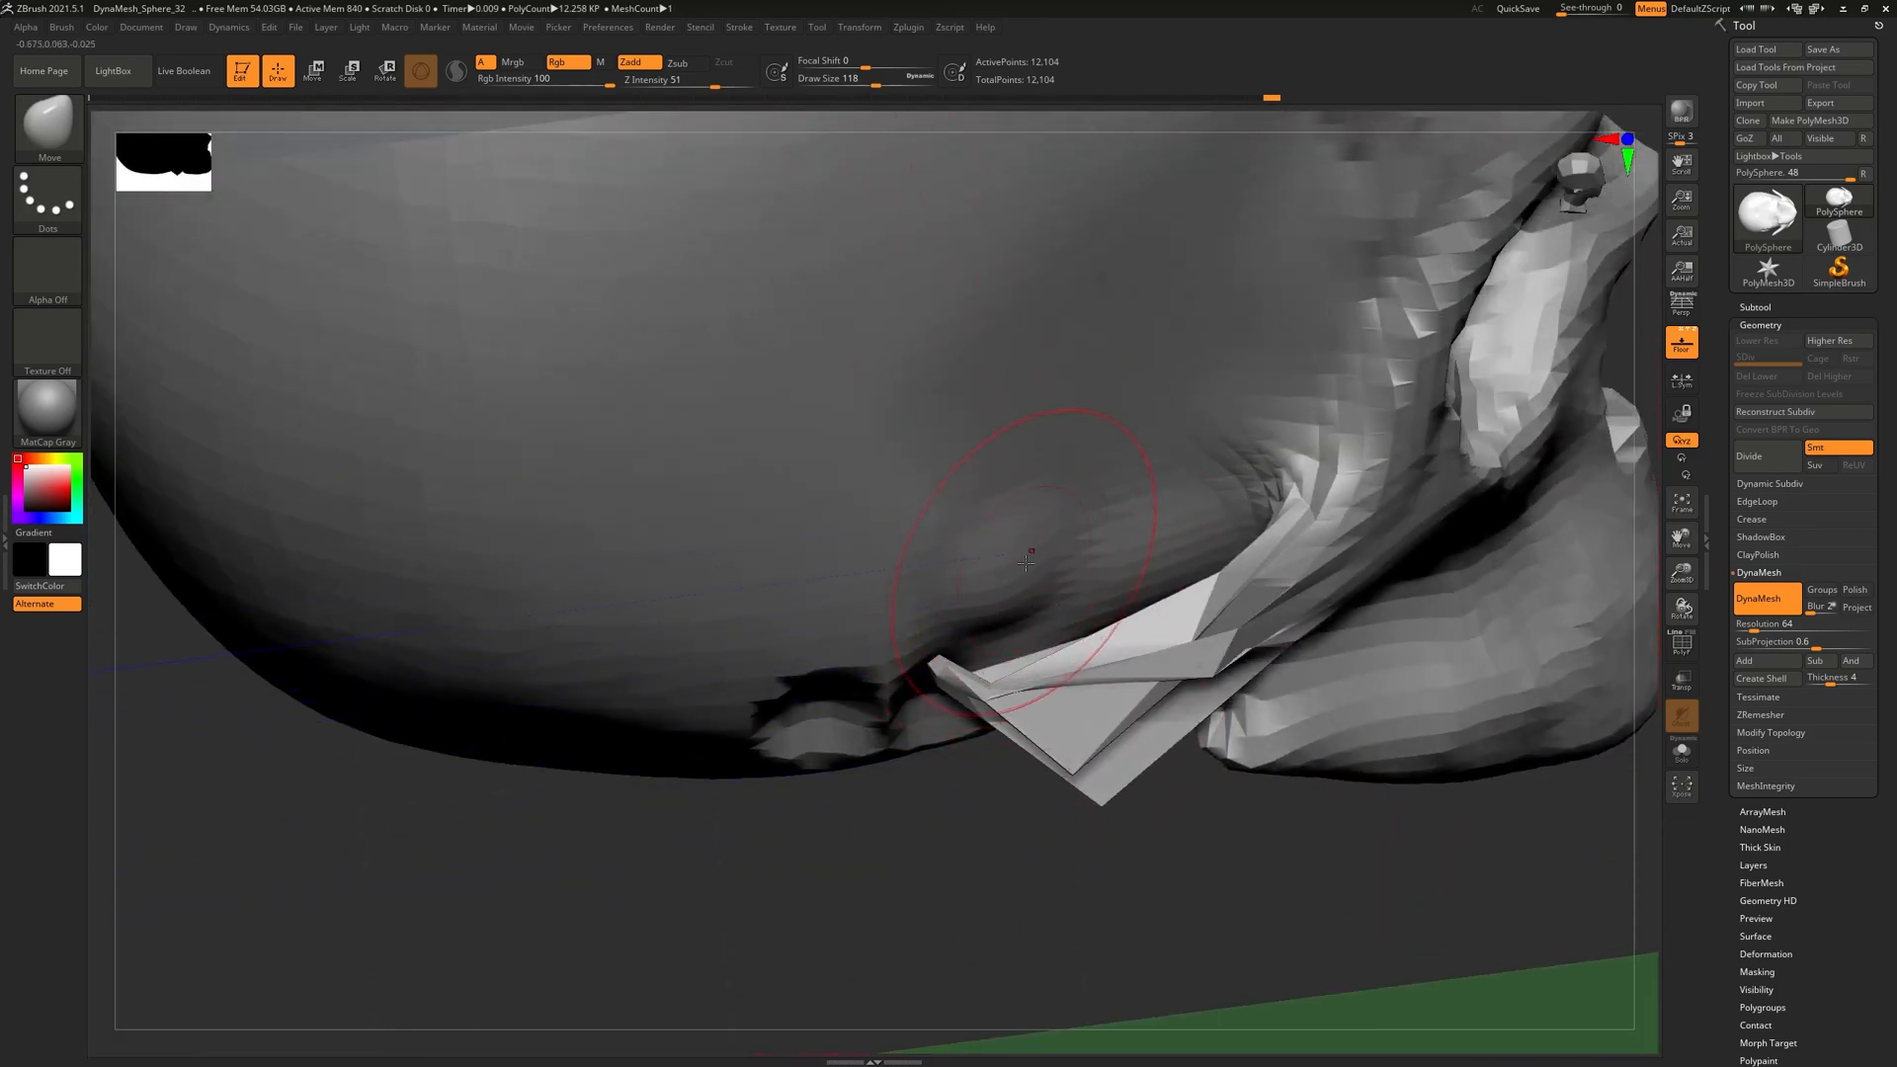
pyautogui.hotkey('ctrl', 'z')
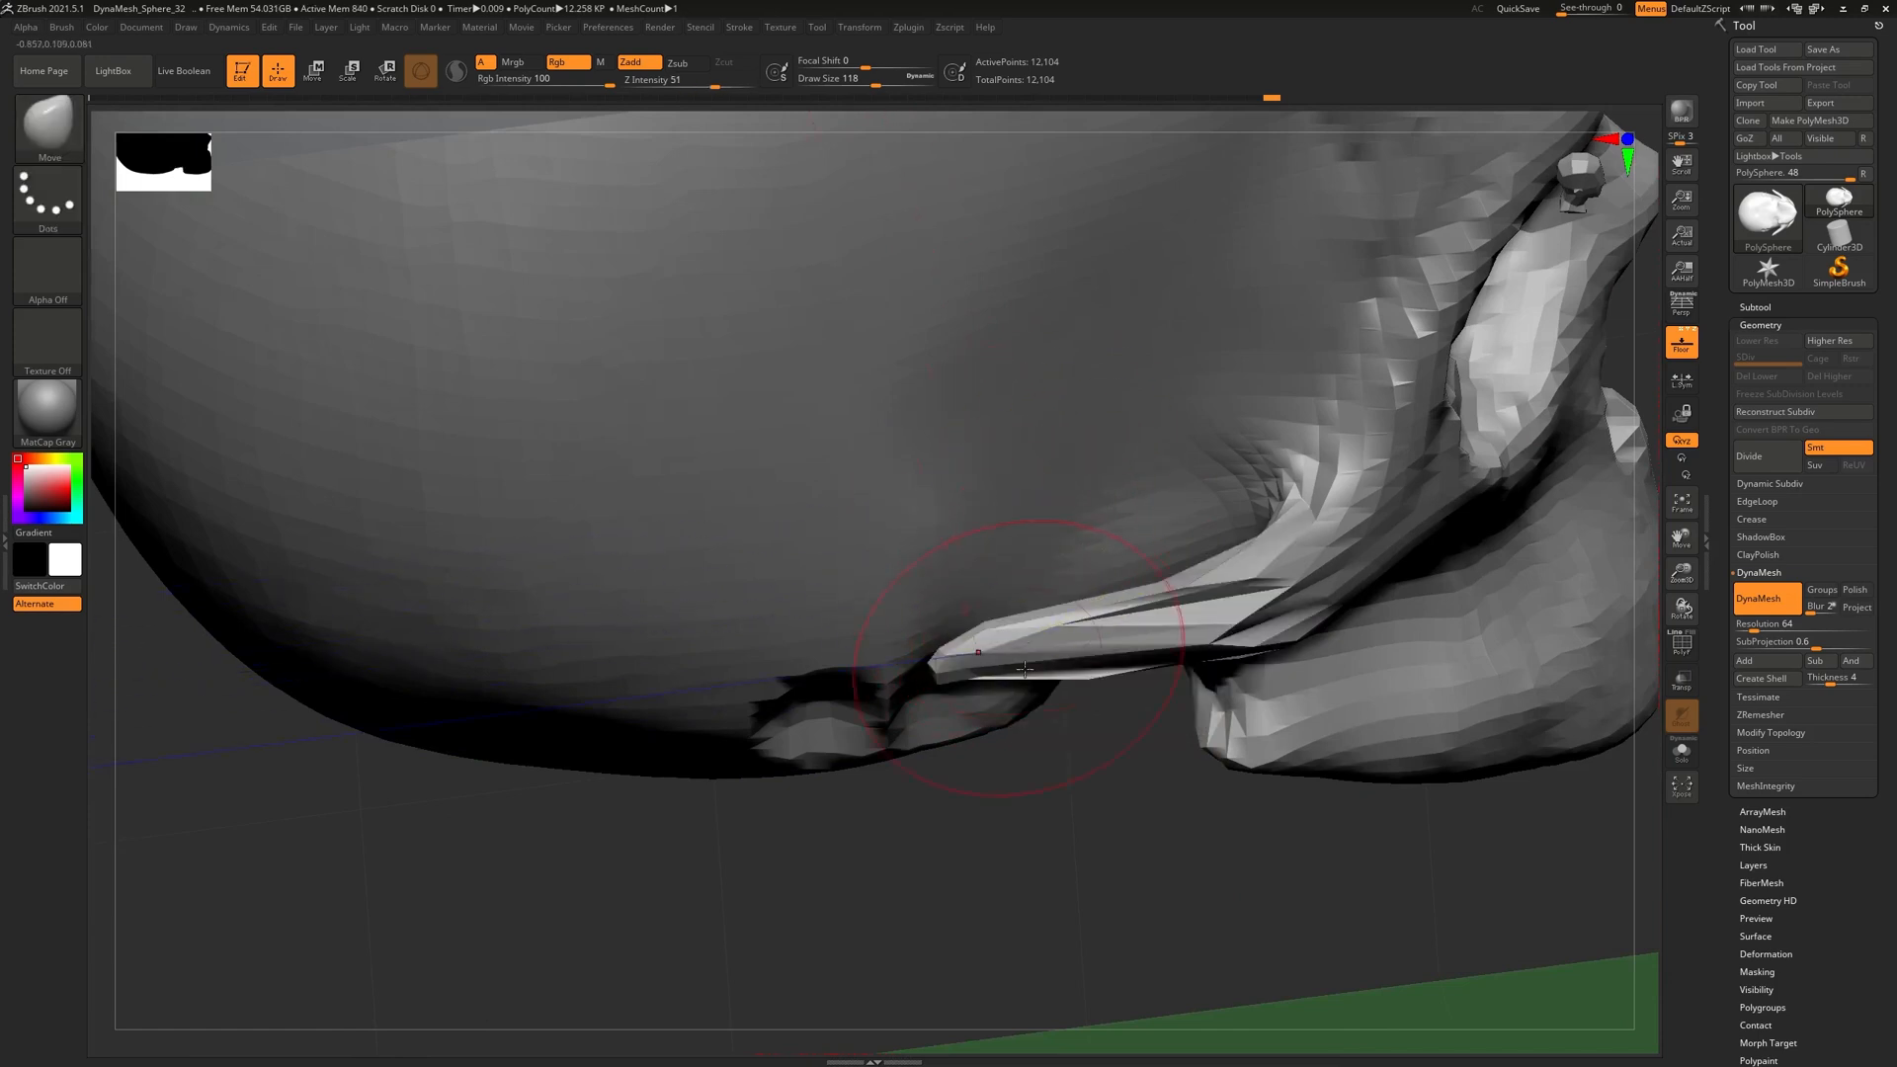
pyautogui.moveTo(1057, 781); pyautogui.dragTo(1028, 743)
pyautogui.keyDown('ctrl'); pyautogui.moveTo(855, 834); pyautogui.dragTo(918, 775); pyautogui.keyUp('ctrl')
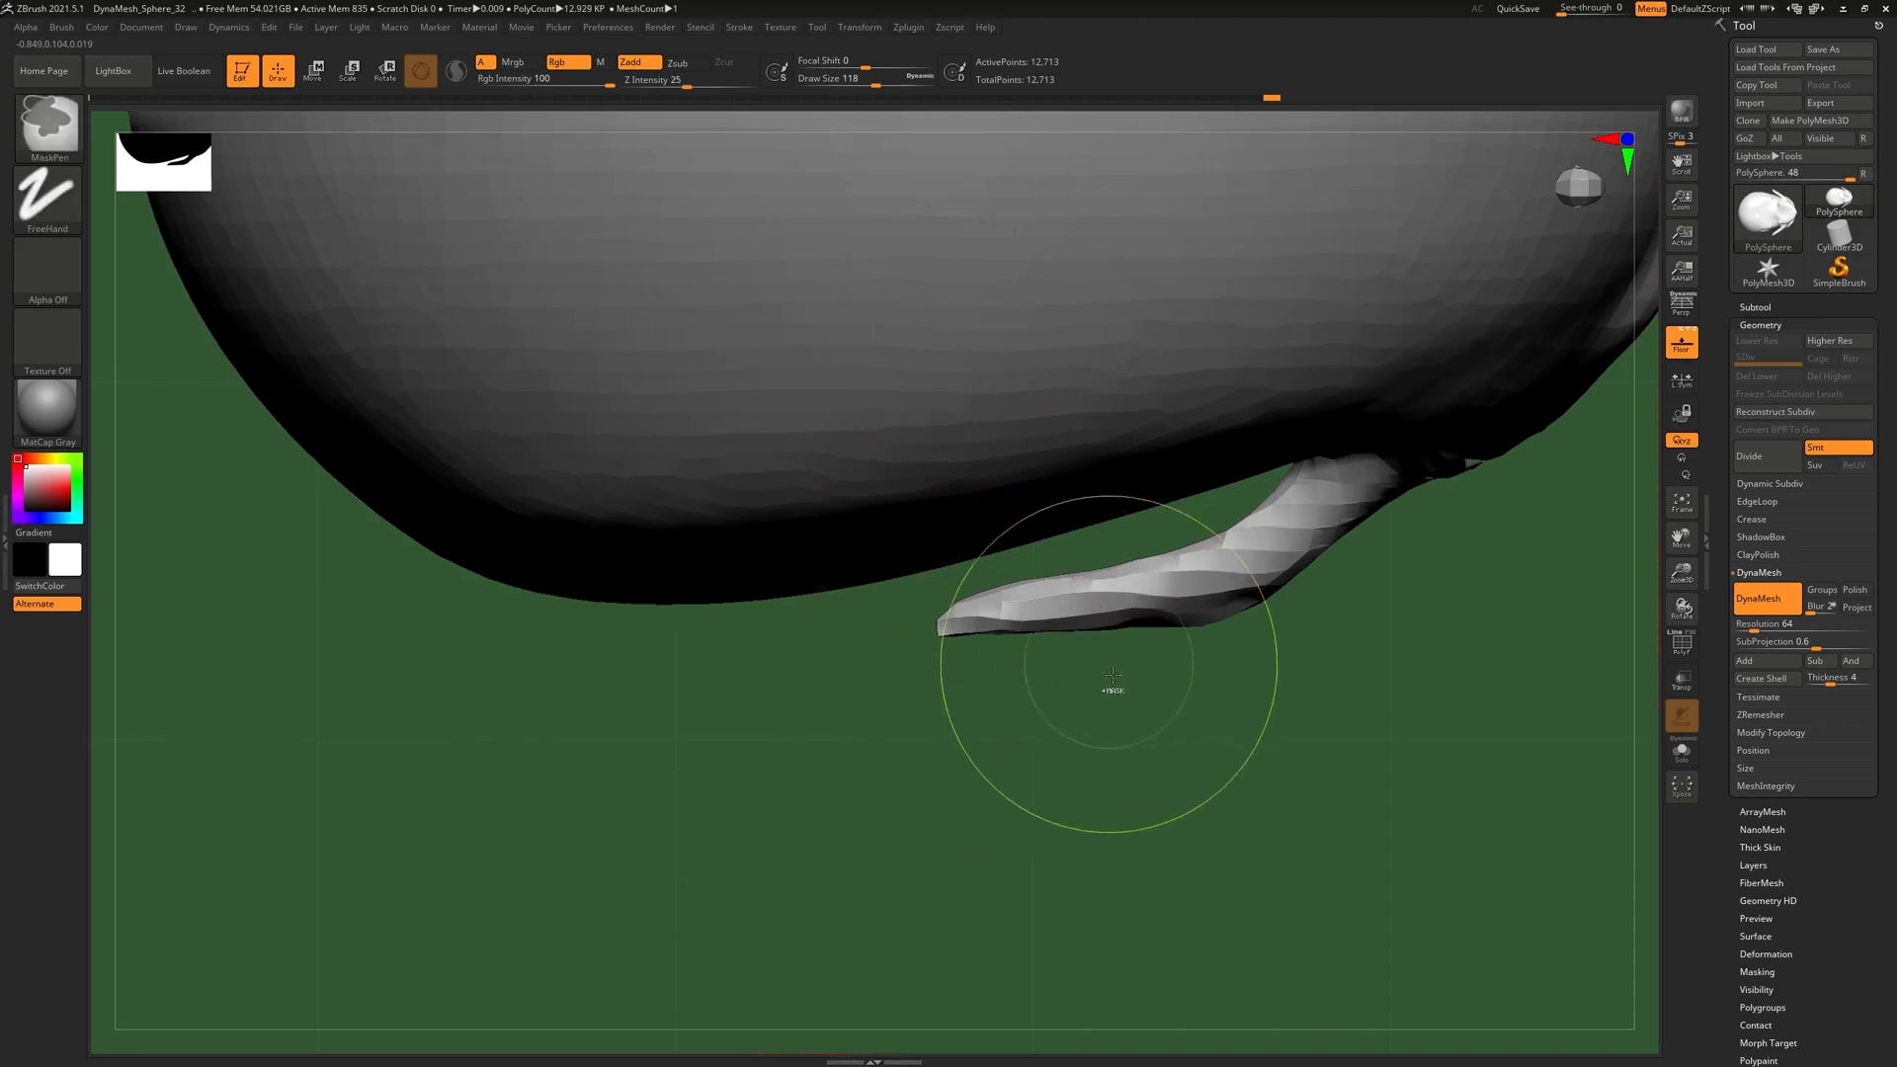
pyautogui.keyDown('ctrl'); pyautogui.moveTo(1107, 678); pyautogui.dragTo(1086, 652); pyautogui.keyUp('ctrl')
# Remesh the skull and mask further parts of the cheekbone strip
pyautogui.click(1750, 605)
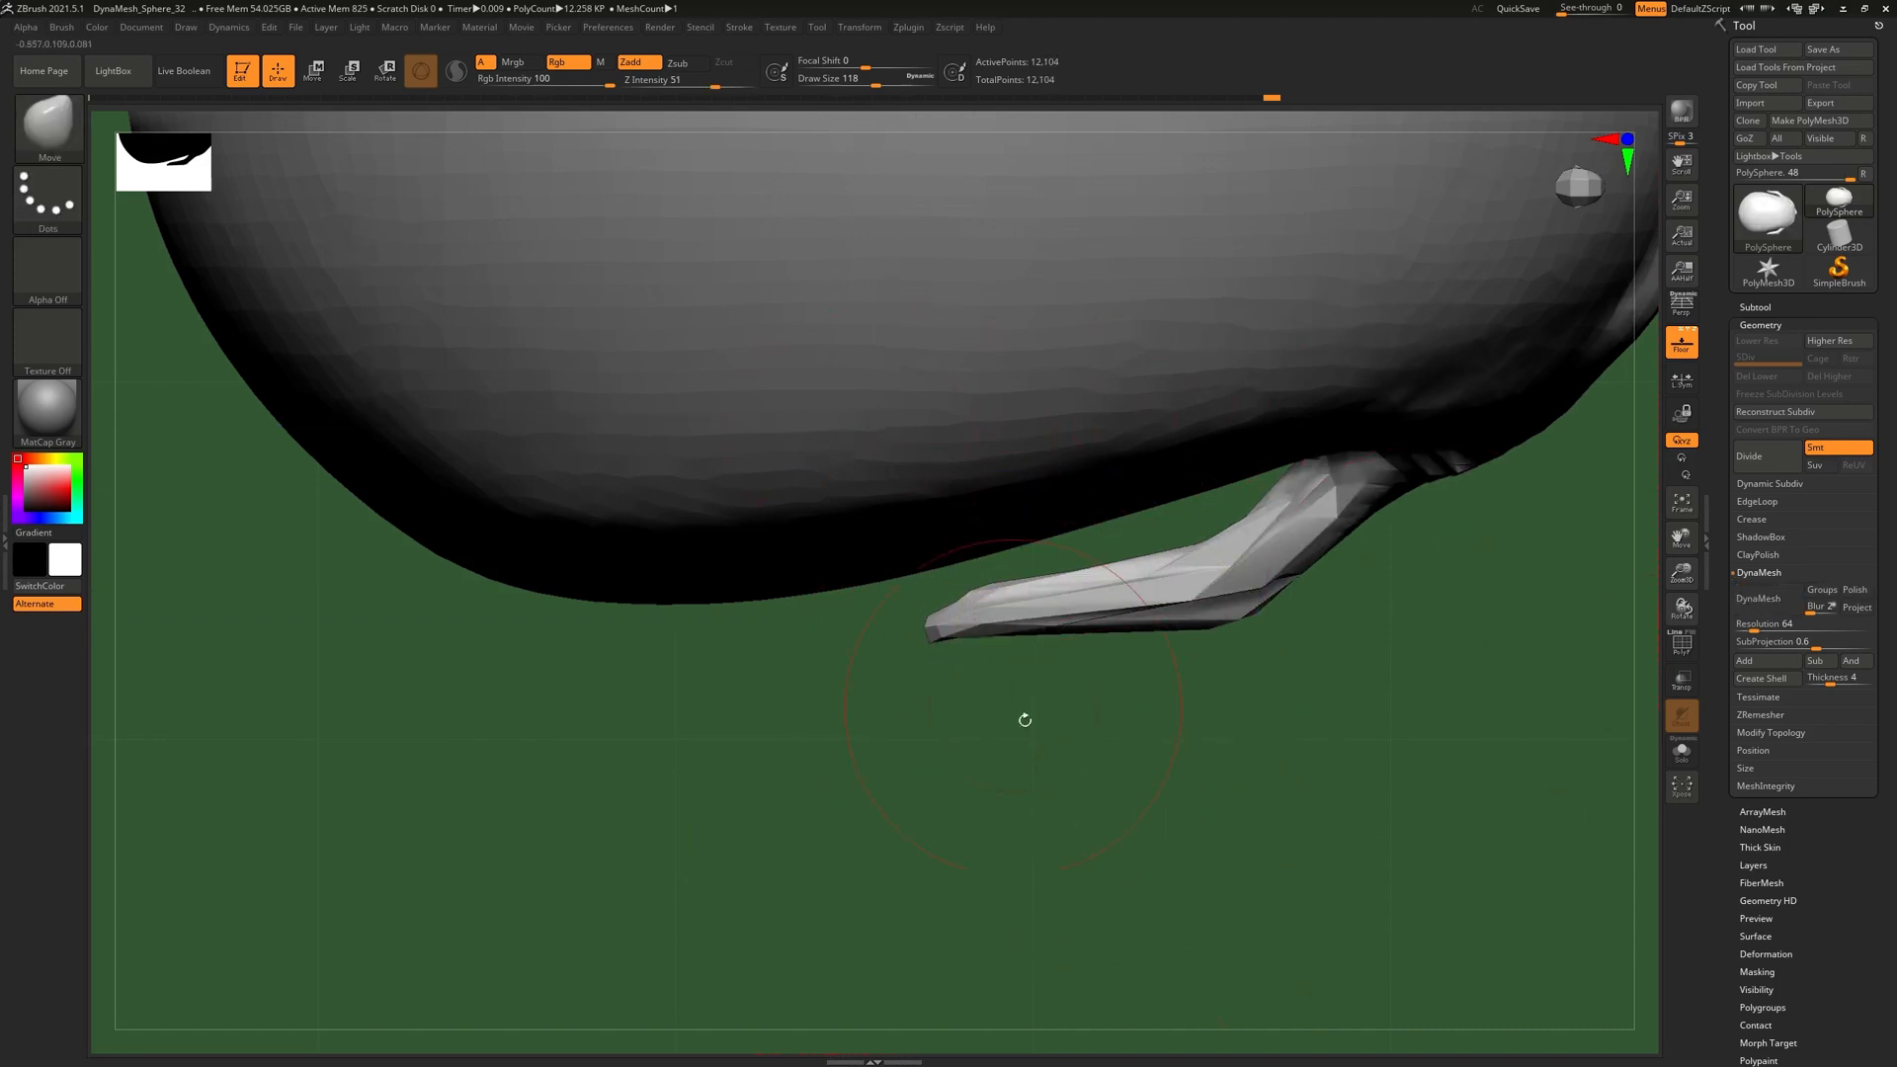
pyautogui.moveTo(862, 755)
pyautogui.keyDown('ctrl'); pyautogui.mouseDown()
pyautogui.moveTo(902, 707)
pyautogui.moveTo(1321, 554)
pyautogui.moveTo(1393, 603)
pyautogui.mouseUp(); pyautogui.keyUp('ctrl')
pyautogui.moveTo(938, 749)
pyautogui.keyDown('ctrl'); pyautogui.mouseDown()
pyautogui.moveTo(1136, 597)
pyautogui.moveTo(1287, 554)
pyautogui.moveTo(1308, 572)
pyautogui.mouseUp(); pyautogui.keyUp('ctrl')
pyautogui.moveTo(1149, 719)
pyautogui.mouseDown()
pyautogui.moveTo(1165, 593)
pyautogui.moveTo(1184, 654)
pyautogui.mouseUp()
pyautogui.keyDown('alt'); pyautogui.moveTo(1206, 702); pyautogui.dragTo(1121, 608, button='right'); pyautogui.keyUp('alt')
pyautogui.moveTo(1121, 608); pyautogui.dragTo(1624, 775, button='right')
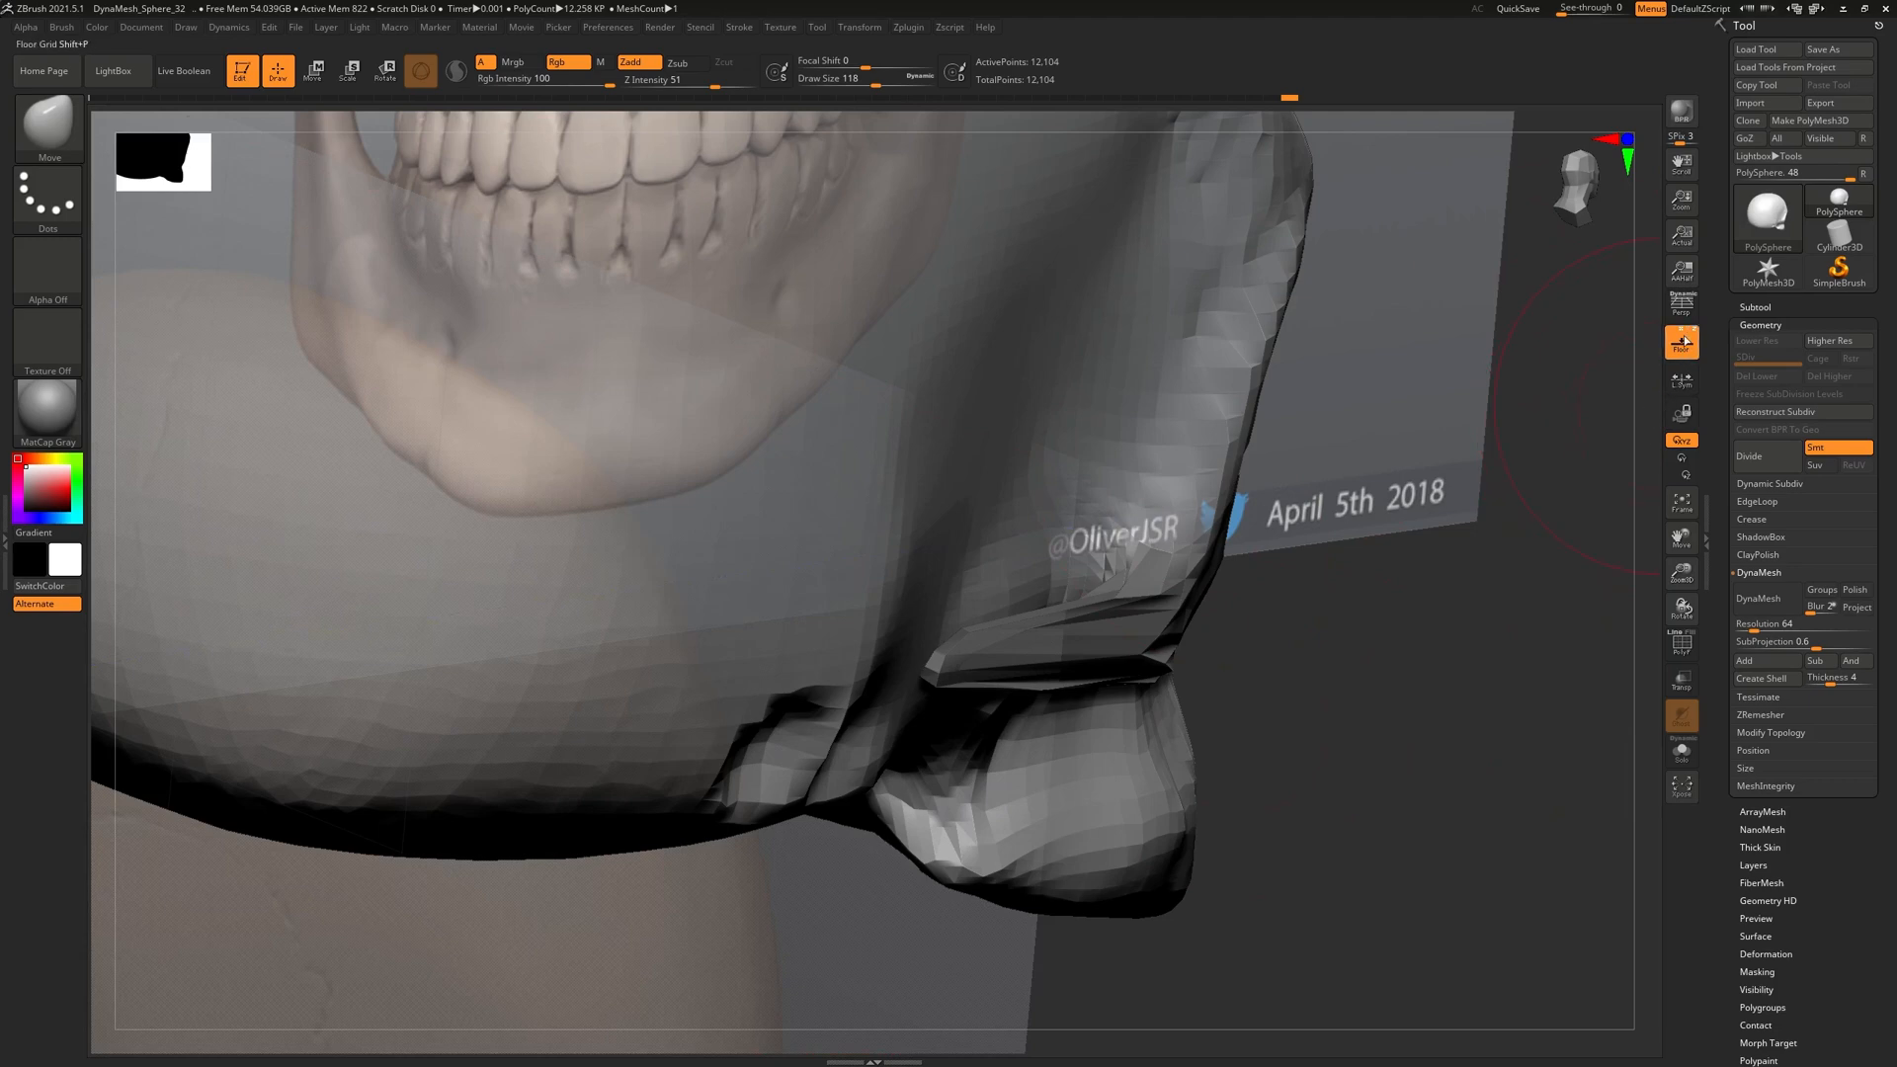
# Turn off the Floor reference images and inspect the skull's side profile and underside
pyautogui.click(1683, 350)
pyautogui.moveTo(1448, 591); pyautogui.dragTo(1274, 716, button='right')
pyautogui.keyDown('alt'); pyautogui.moveTo(1127, 735); pyautogui.dragTo(1018, 698, button='right'); pyautogui.keyUp('alt')
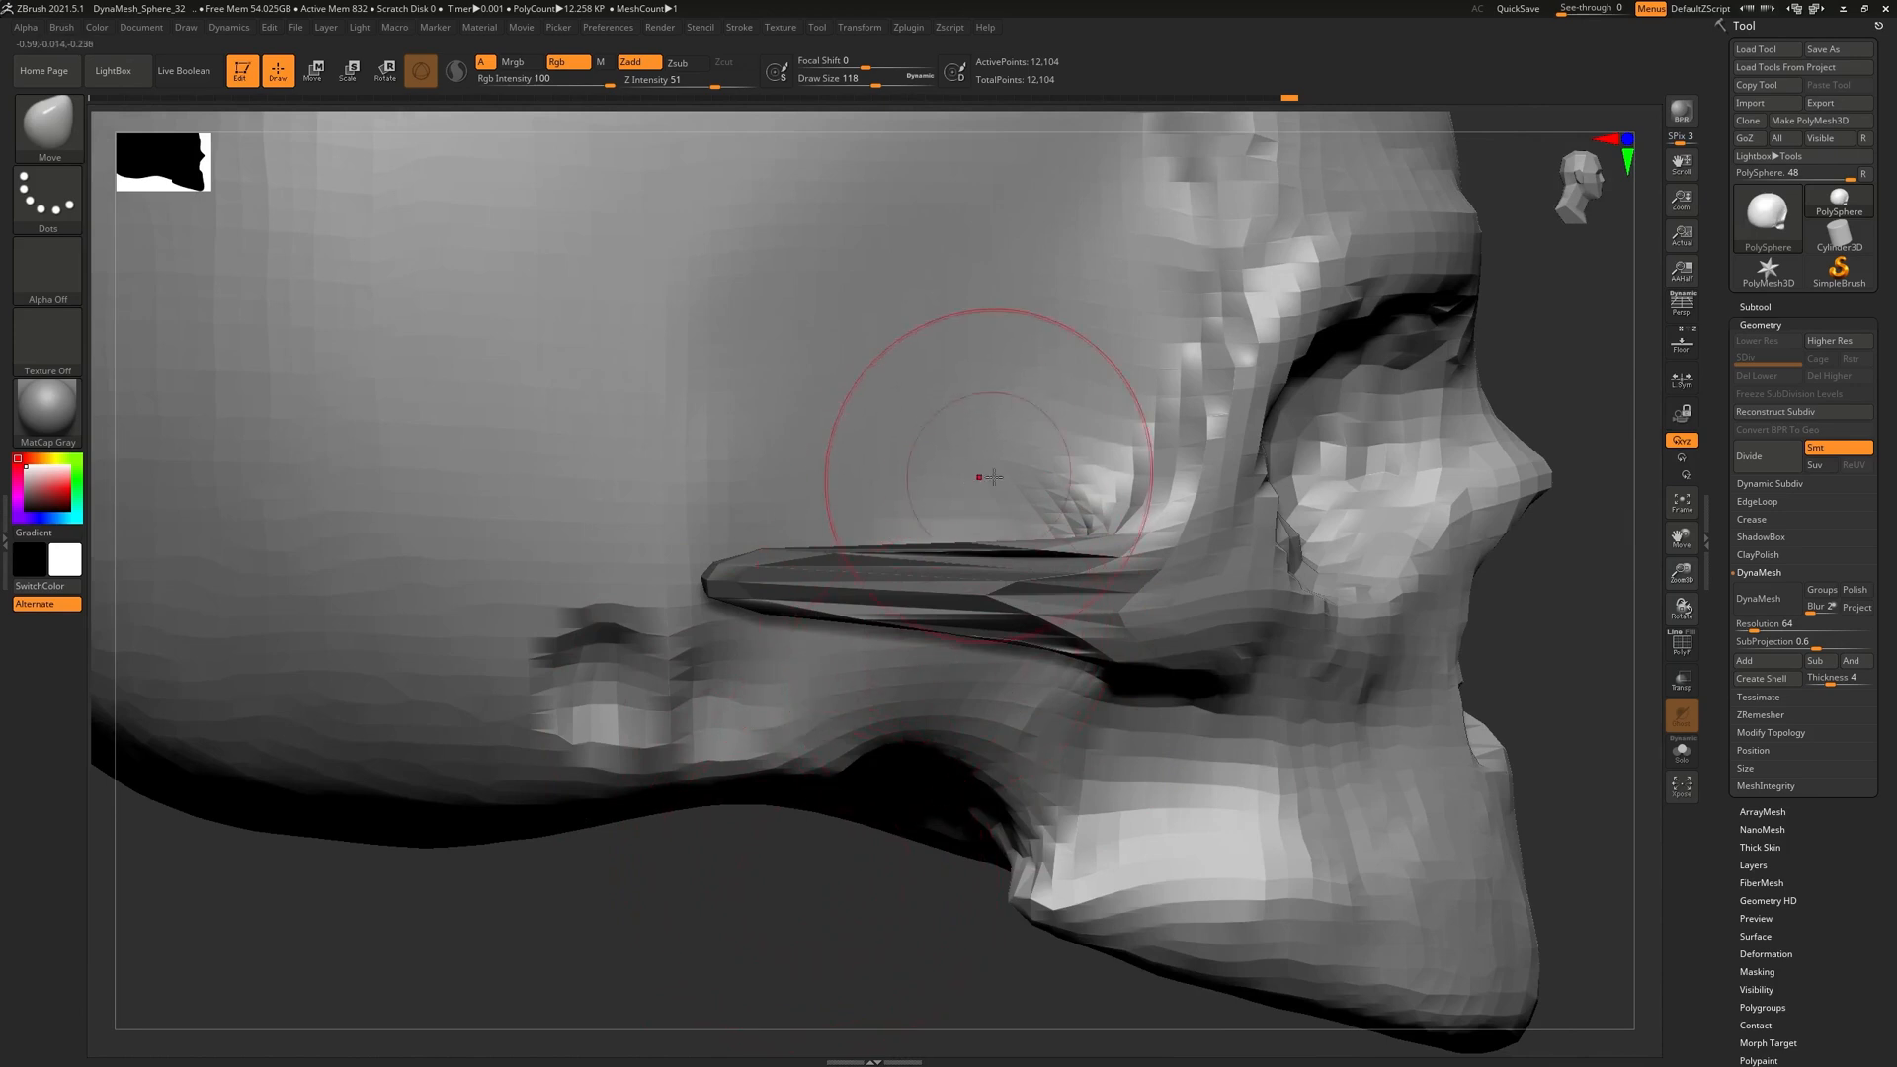
pyautogui.moveTo(972, 514); pyautogui.dragTo(933, 613, button='right')
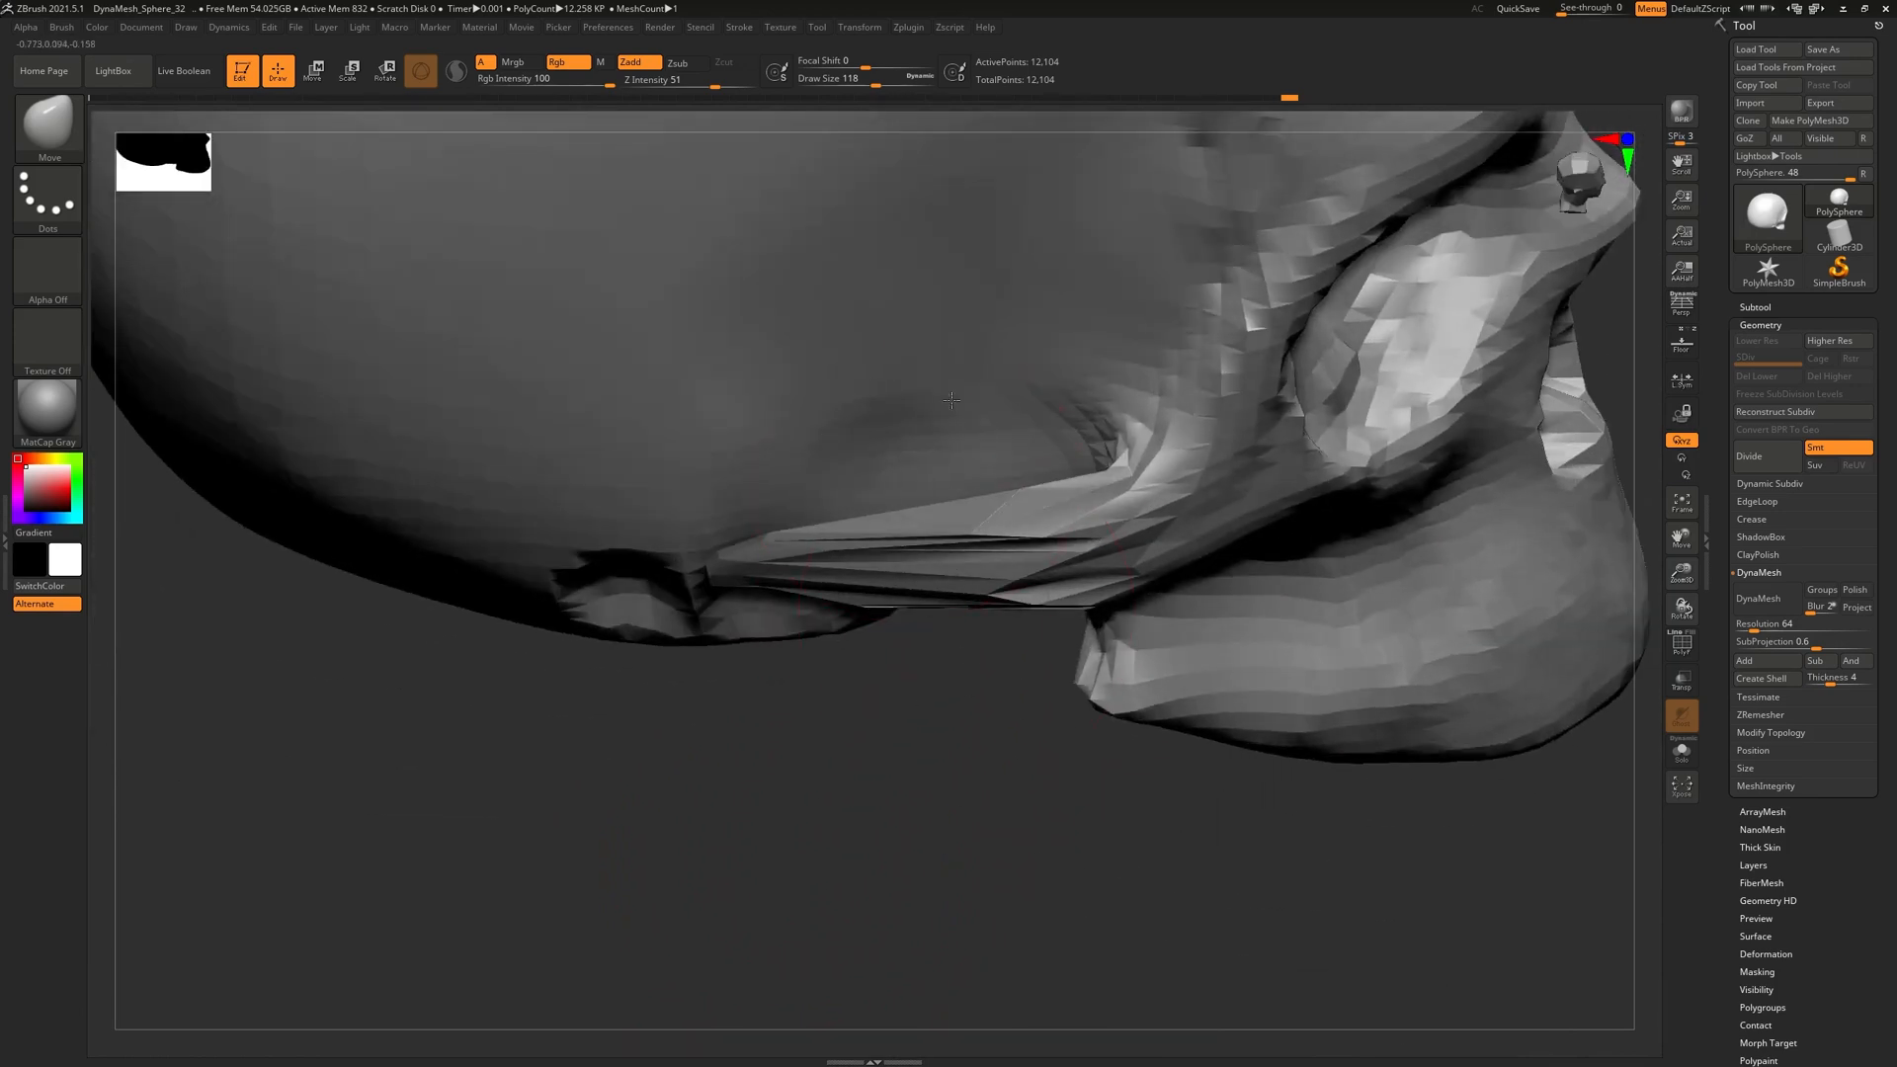
pyautogui.moveTo(978, 830); pyautogui.dragTo(958, 751, button='right')
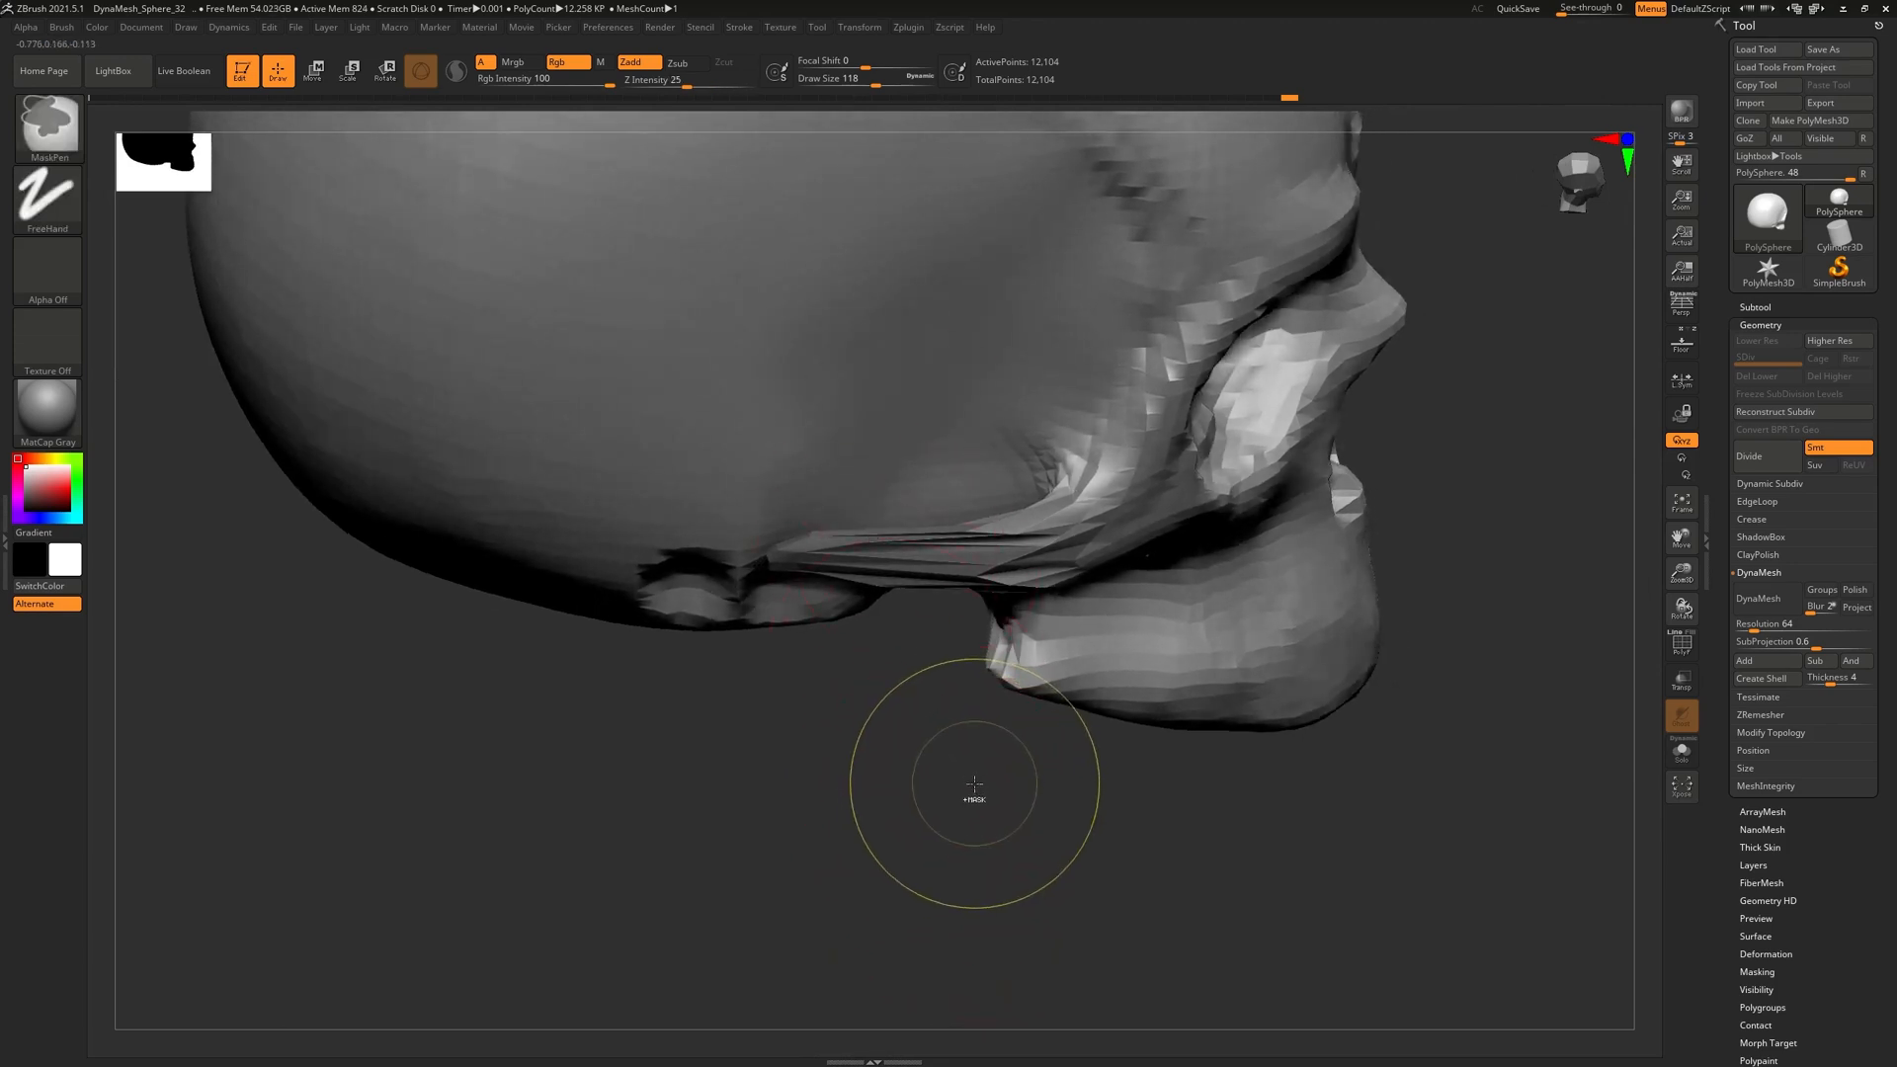
pyautogui.moveTo(974, 791); pyautogui.dragTo(1016, 813, button='right')
pyautogui.moveTo(951, 615); pyautogui.dragTo(1194, 363, button='right')
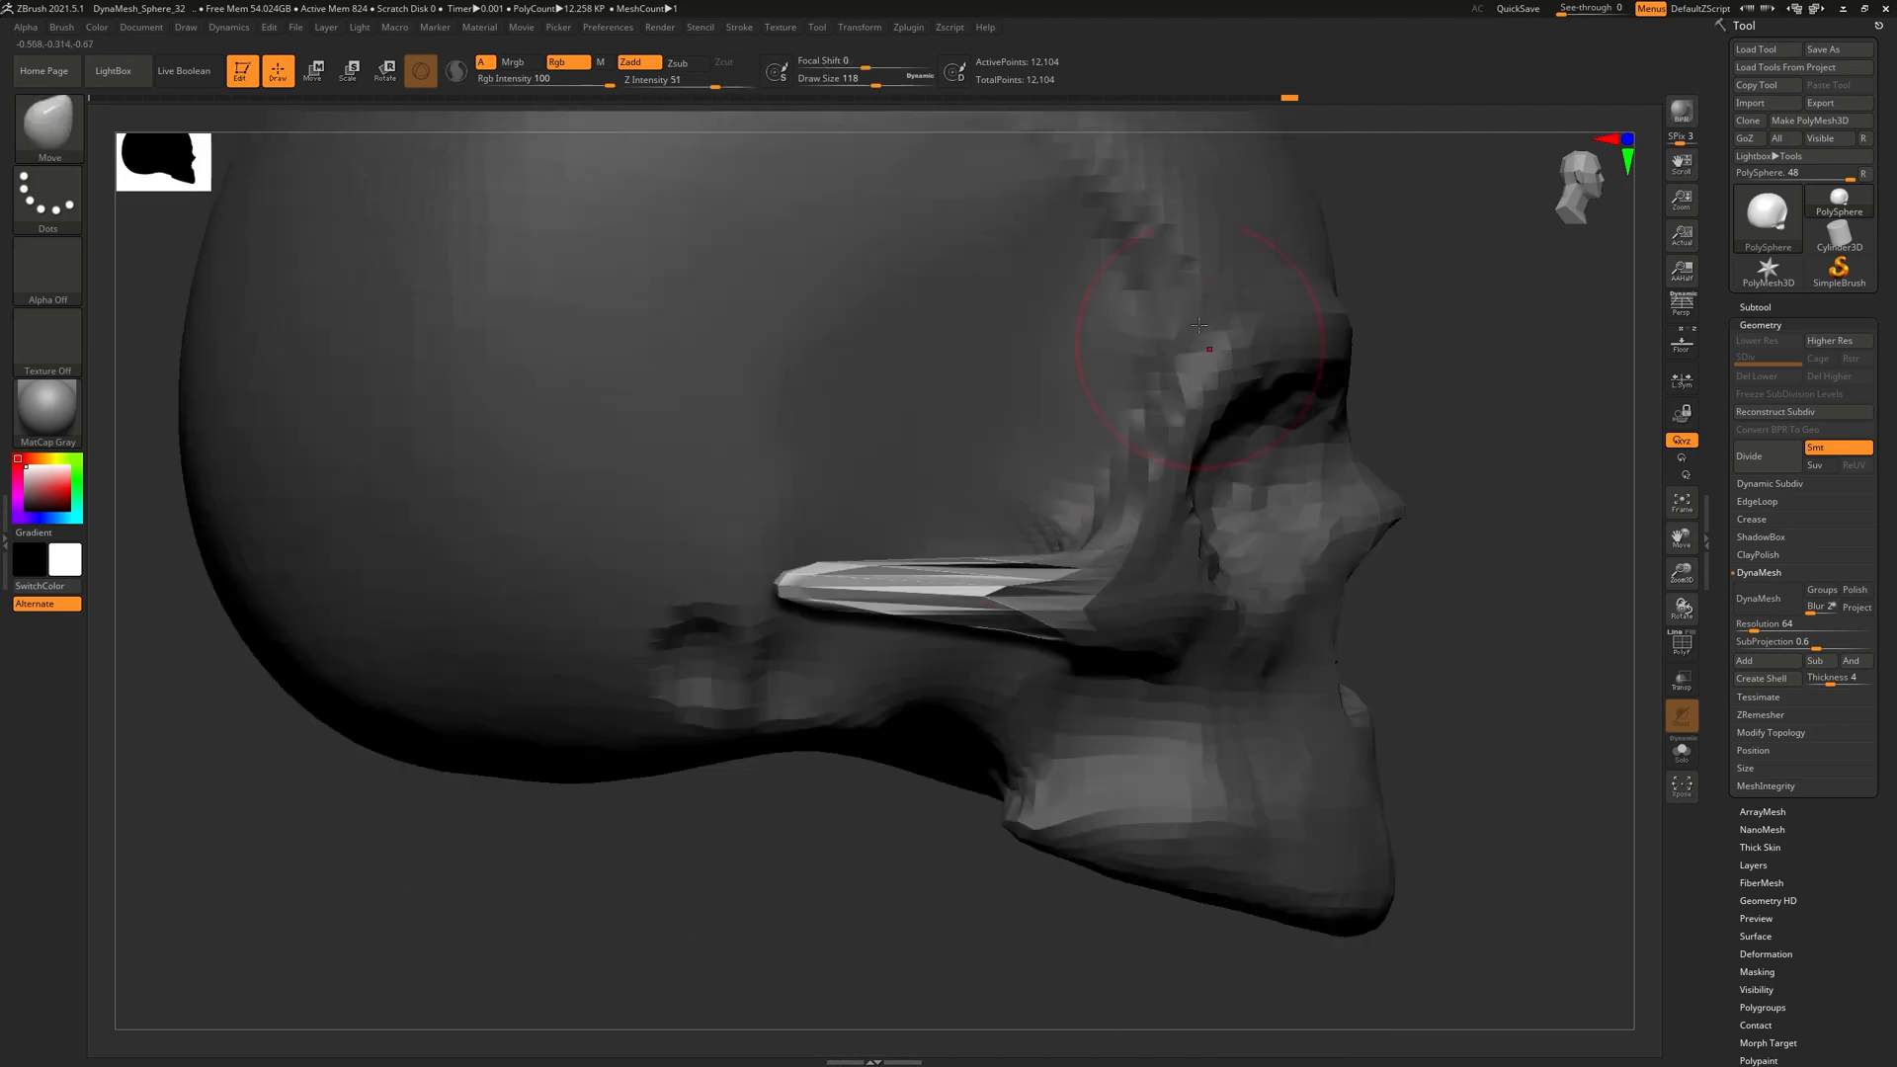
# Push the cheekbone arch tips inward, lifting the tip and lowering the arch's middle
pyautogui.moveTo(969, 627)
pyautogui.mouseDown(button='right')
pyautogui.moveTo(938, 682)
pyautogui.moveTo(1109, 374)
pyautogui.mouseUp(button='right')
pyautogui.moveTo(1057, 533)
pyautogui.mouseDown(button='right')
pyautogui.moveTo(995, 817)
pyautogui.moveTo(822, 672)
pyautogui.moveTo(886, 760)
pyautogui.moveTo(988, 711)
pyautogui.moveTo(946, 684)
pyautogui.moveTo(1003, 768)
pyautogui.moveTo(987, 543)
pyautogui.moveTo(1053, 684)
pyautogui.moveTo(1023, 800)
pyautogui.moveTo(946, 652)
pyautogui.mouseUp(button='right')
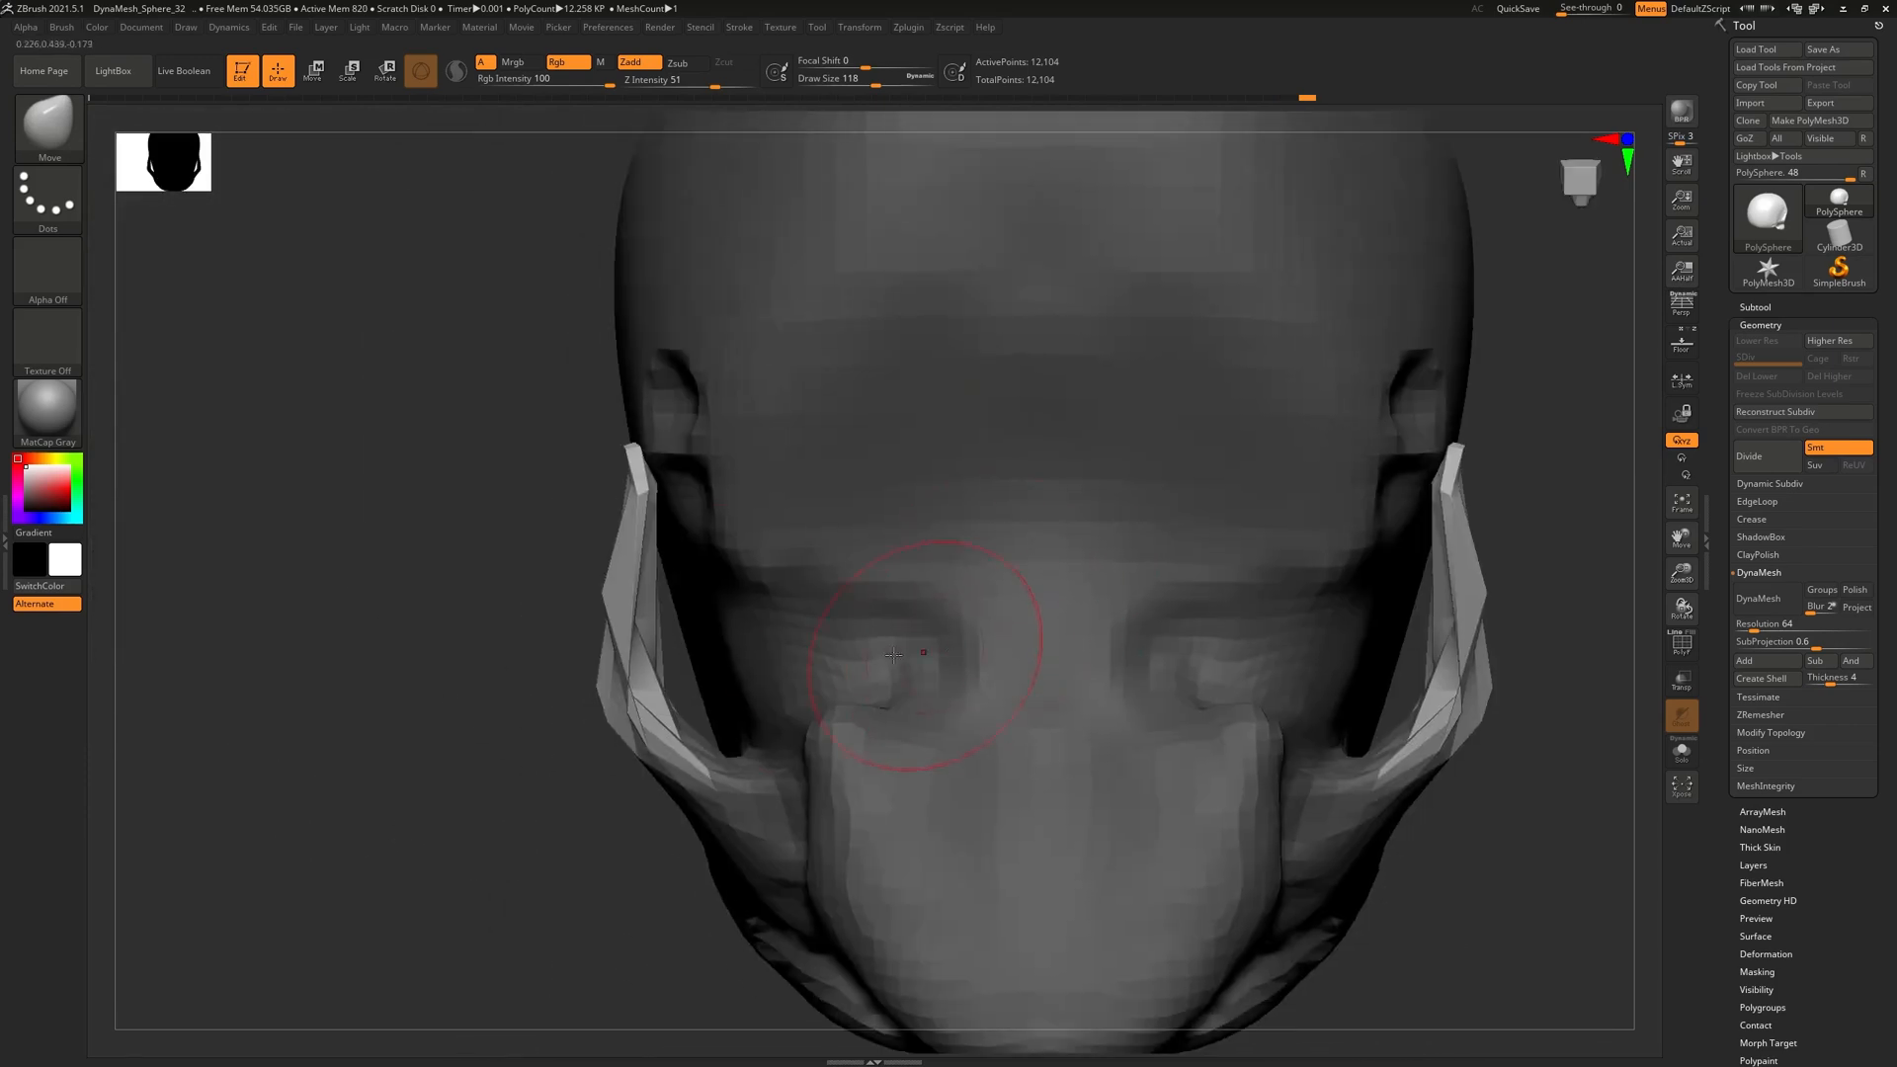
pyautogui.moveTo(643, 450); pyautogui.dragTo(656, 454)
pyautogui.moveTo(656, 455)
pyautogui.mouseDown(button='right')
pyautogui.moveTo(855, 534)
pyautogui.moveTo(896, 479)
pyautogui.moveTo(976, 534)
pyautogui.mouseUp(button='right')
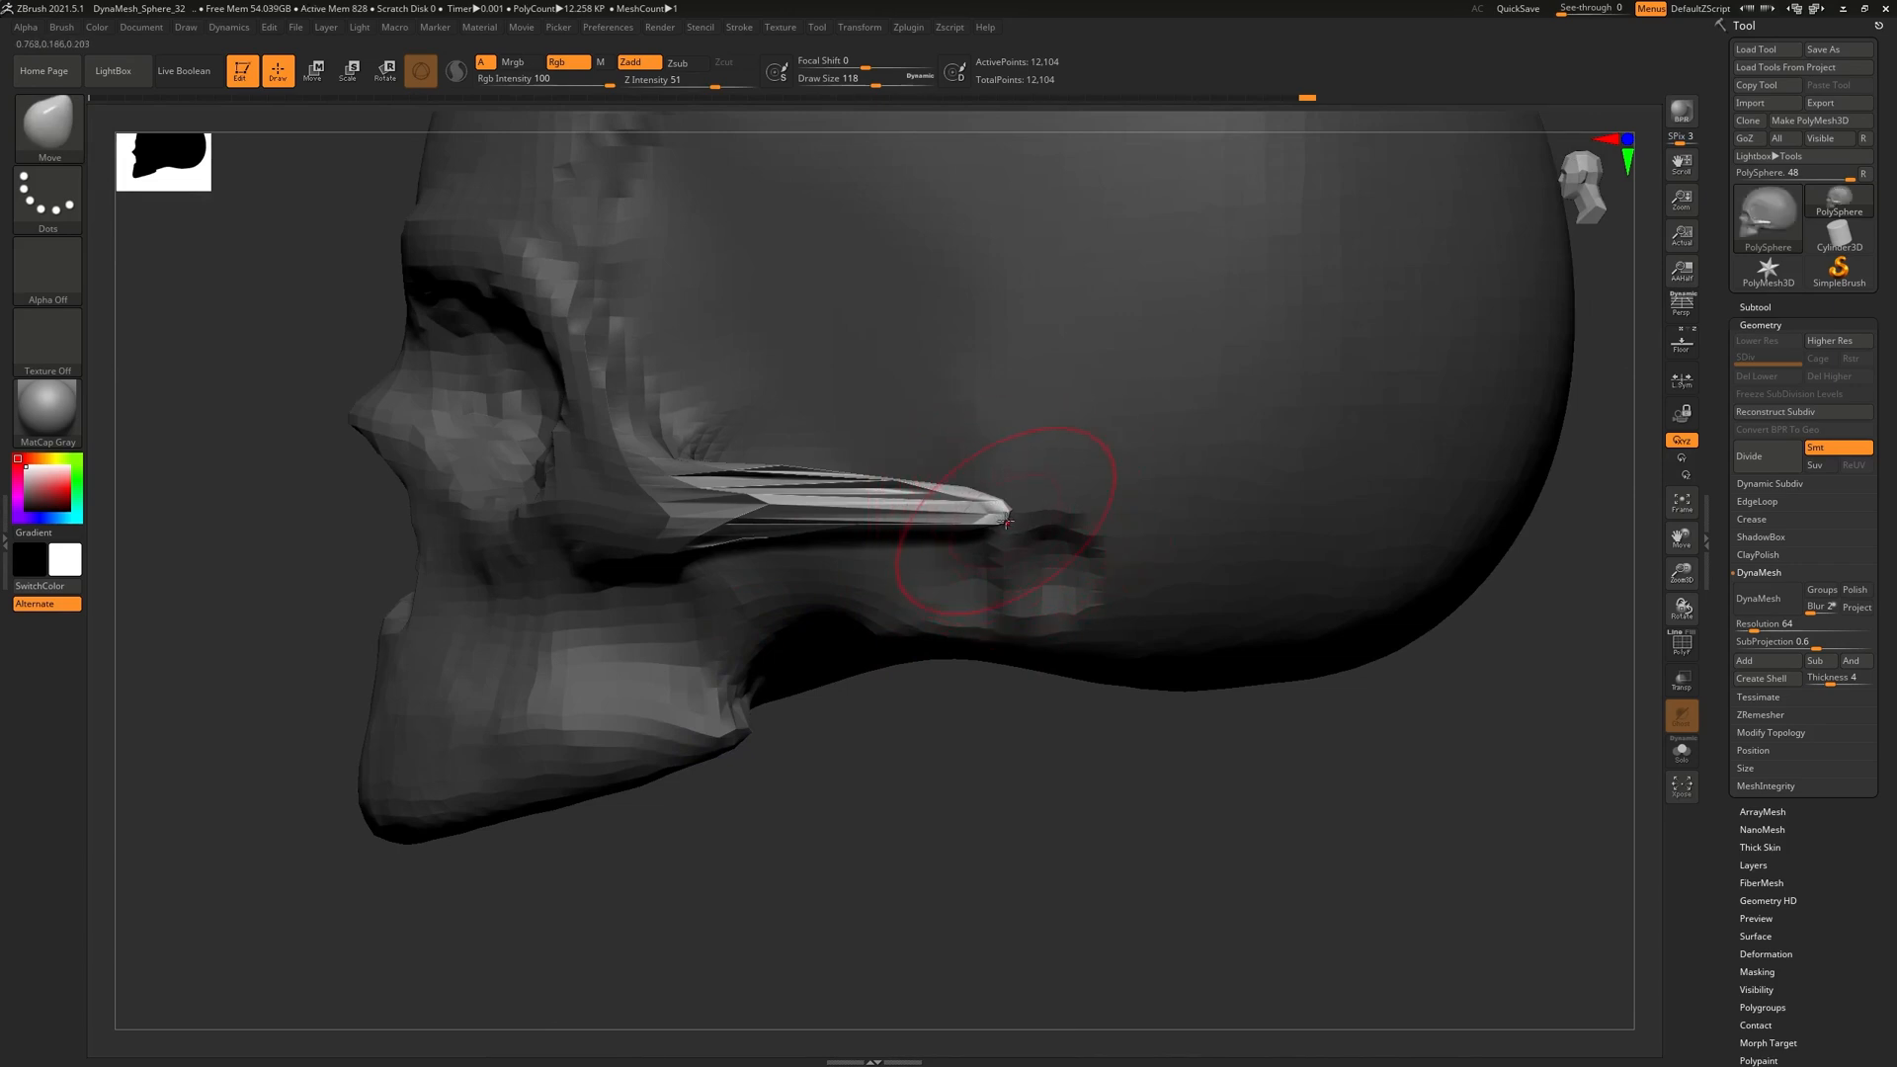
pyautogui.moveTo(1013, 512); pyautogui.dragTo(1028, 486)
pyautogui.moveTo(792, 497); pyautogui.dragTo(798, 536)
# Check the skull from above, below and behind, then bring the PureRef board over it
pyautogui.moveTo(948, 681); pyautogui.dragTo(1106, 514)
pyautogui.moveTo(1012, 711); pyautogui.dragTo(960, 826)
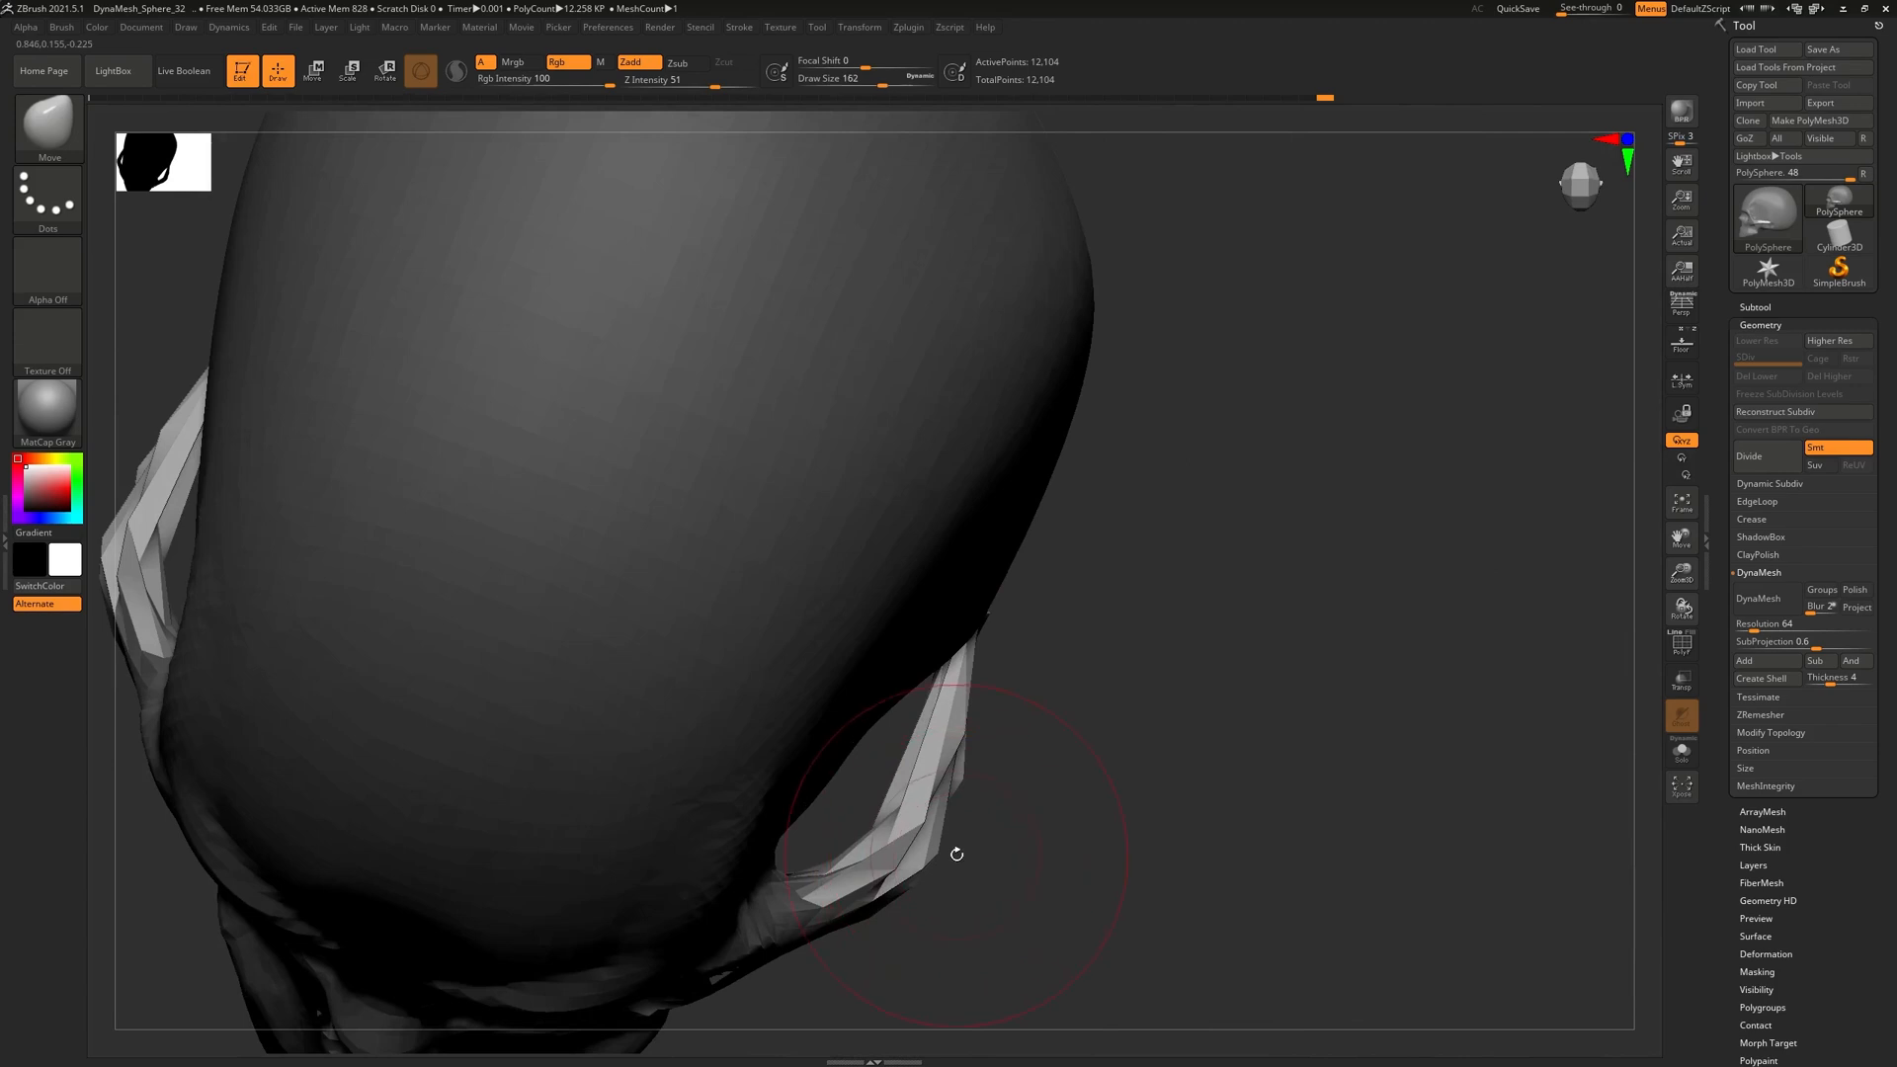
pyautogui.moveTo(937, 858); pyautogui.dragTo(1153, 537)
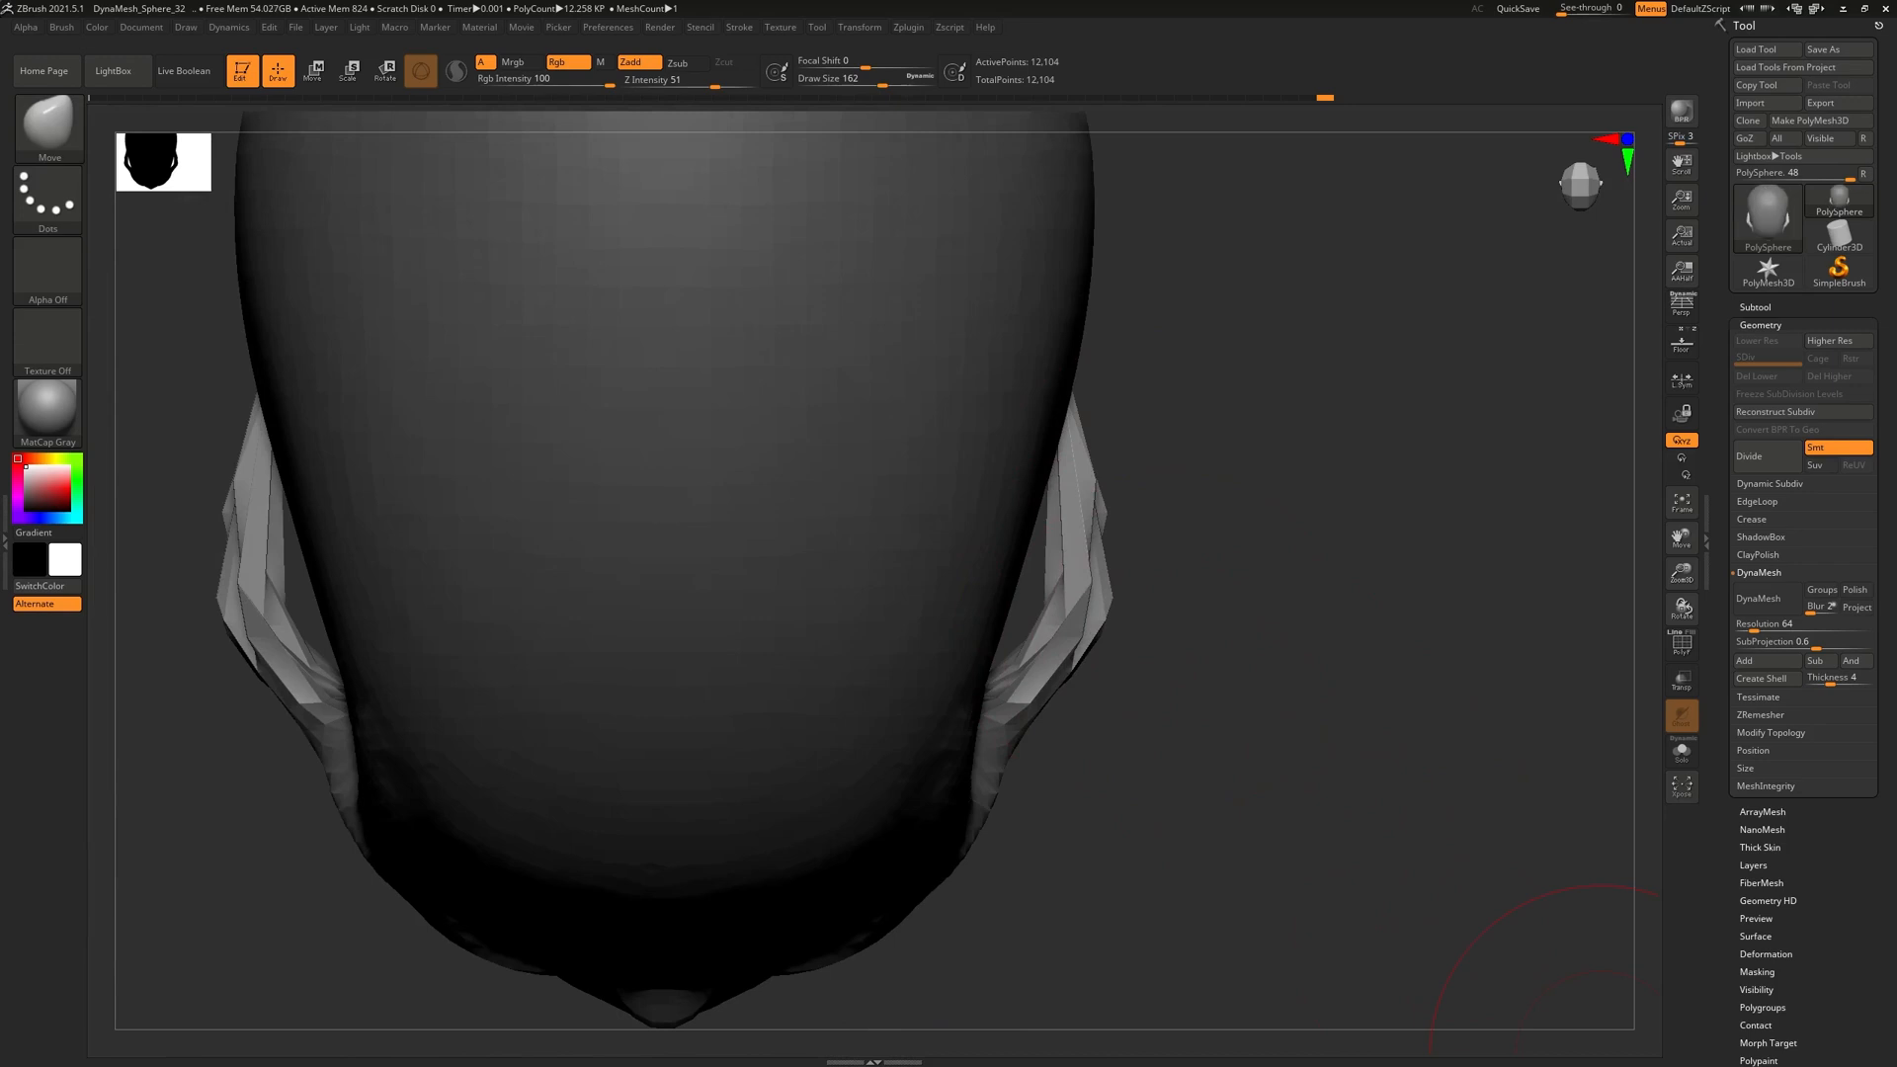
pyautogui.moveTo(1600, 1056); pyautogui.dragTo(1177, 133, button='right')
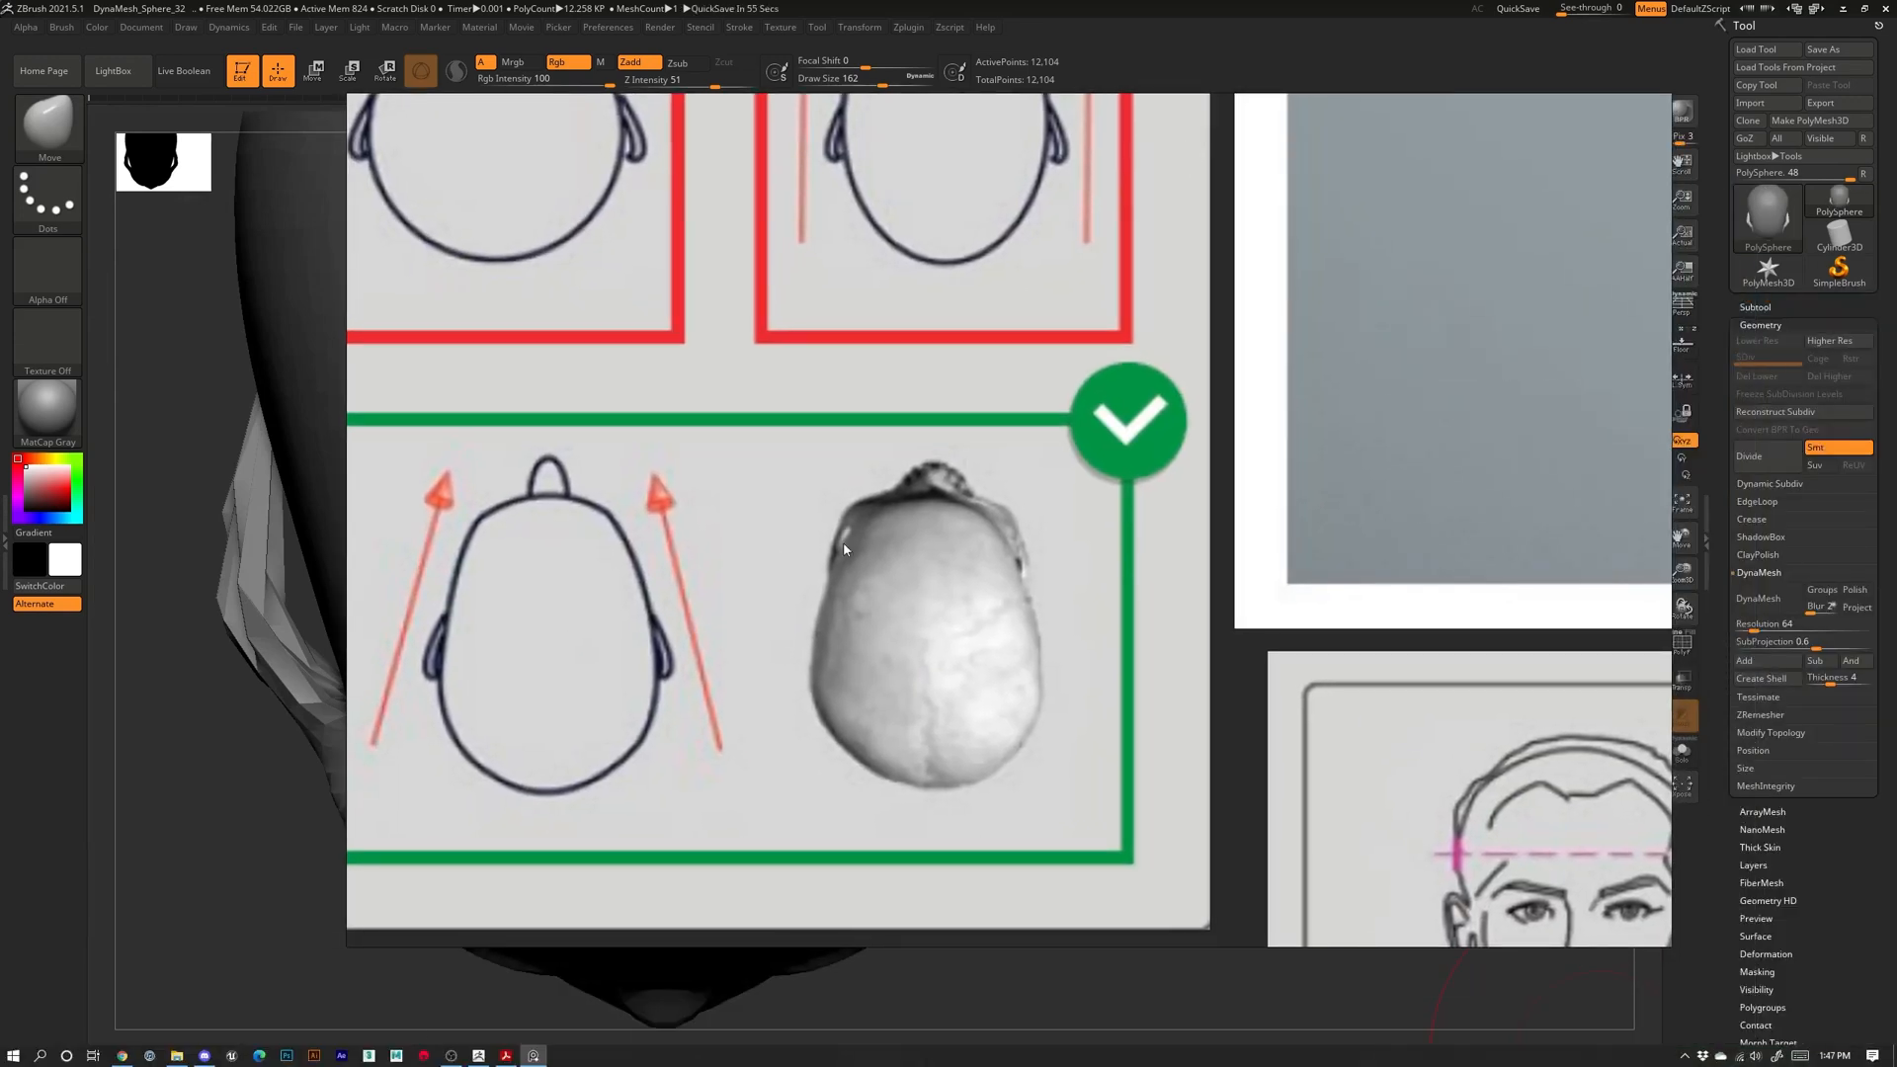
# Zoom out and pan across the skull sketches, labelled diagrams and photos, then return to ZBrush
pyautogui.scroll(-4, 878, 546)
pyautogui.scroll(-4, 889, 658)
pyautogui.moveTo(690, 699); pyautogui.dragTo(1170, 619, button='middle')
pyautogui.moveTo(759, 702); pyautogui.dragTo(1394, 691, button='middle')
pyautogui.moveTo(965, 575); pyautogui.dragTo(1324, 762, button='middle')
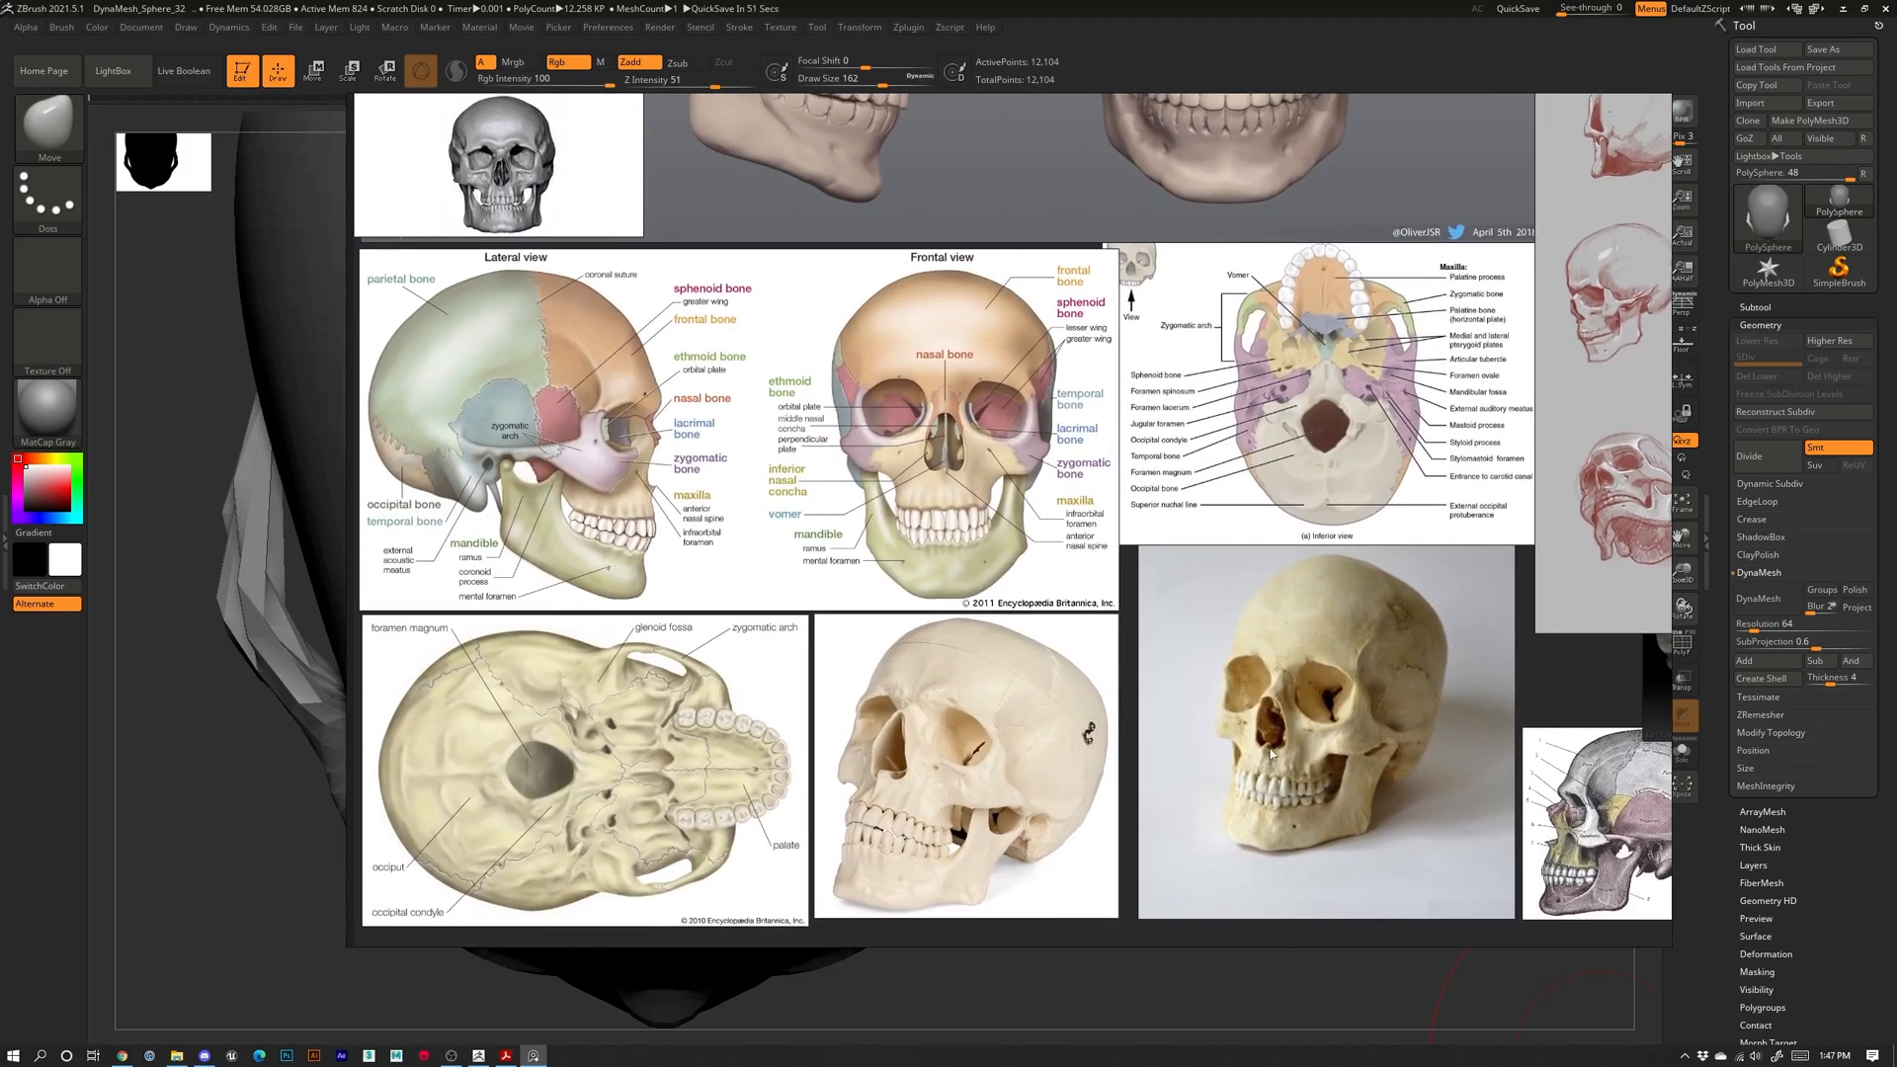
pyautogui.moveTo(1570, 566); pyautogui.dragTo(407, 521, button='middle')
pyautogui.moveTo(1250, 585); pyautogui.dragTo(1217, 585, button='middle')
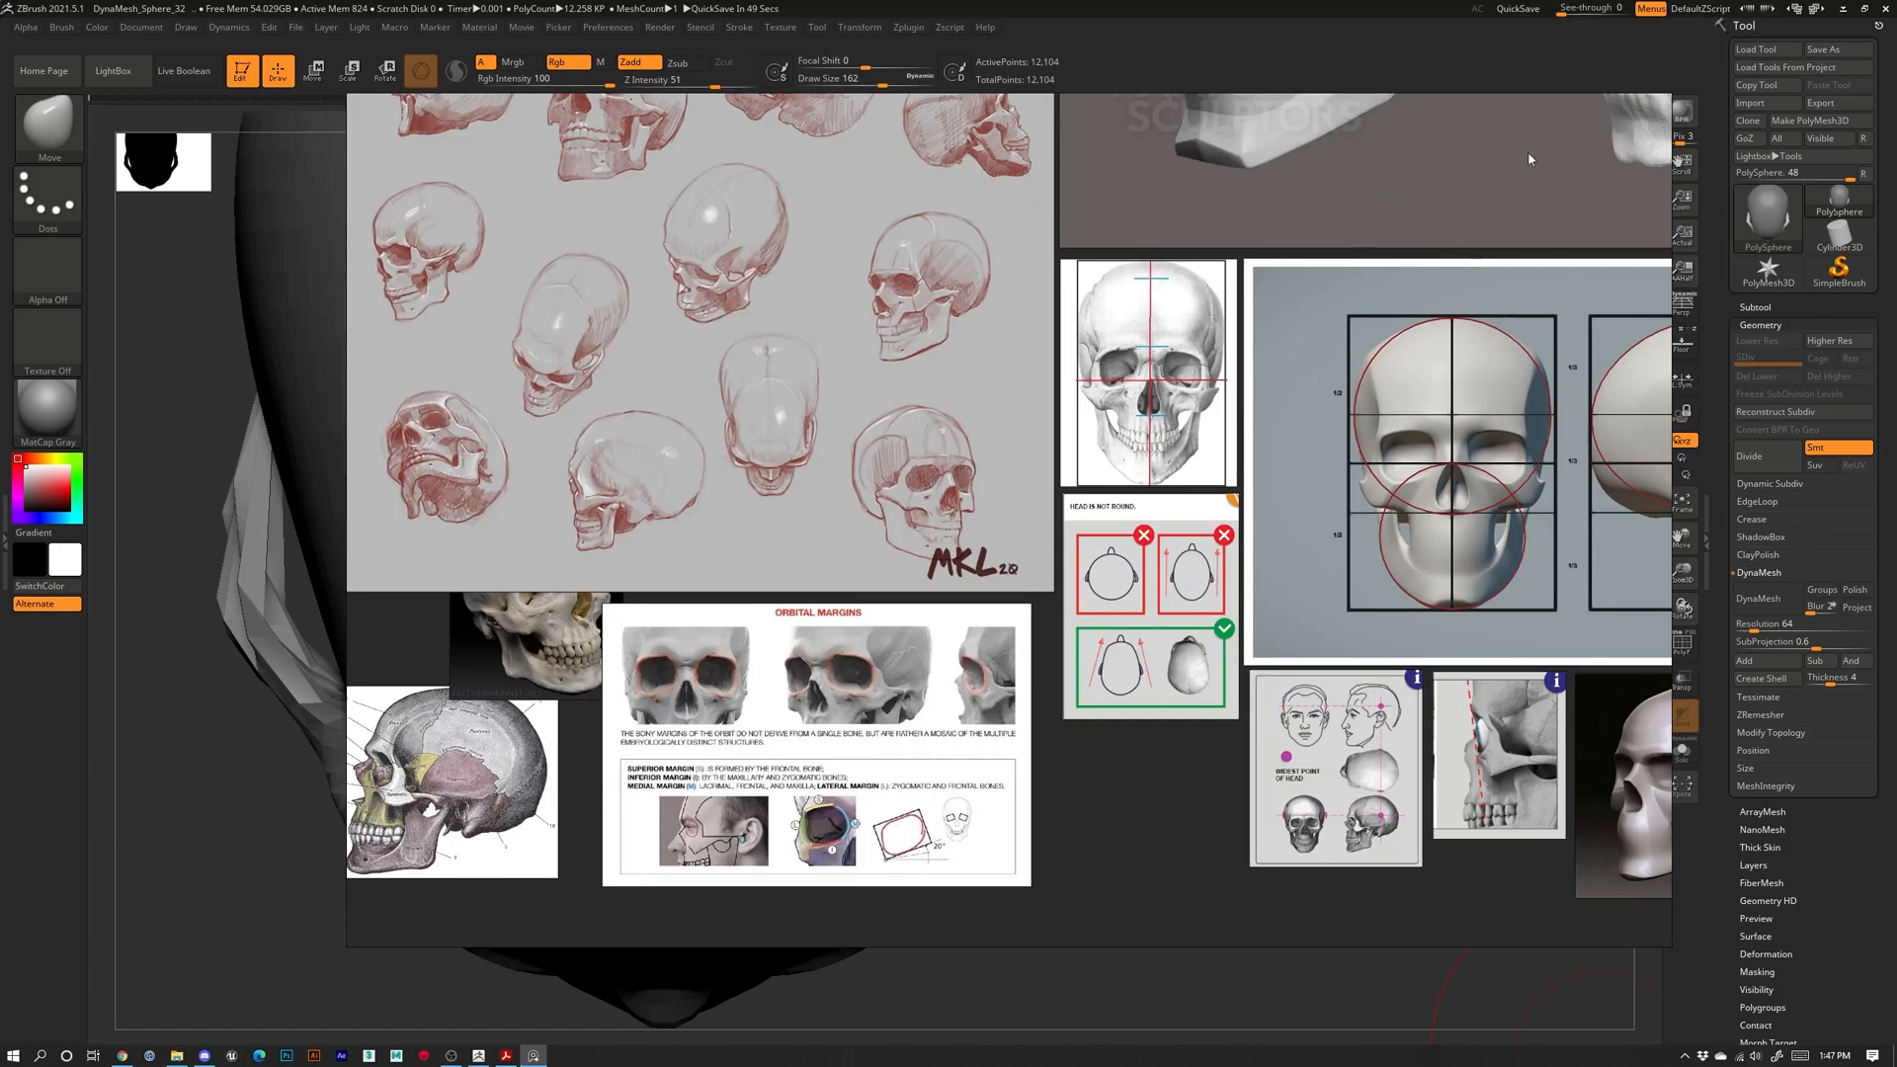
pyautogui.click(1455, 71)
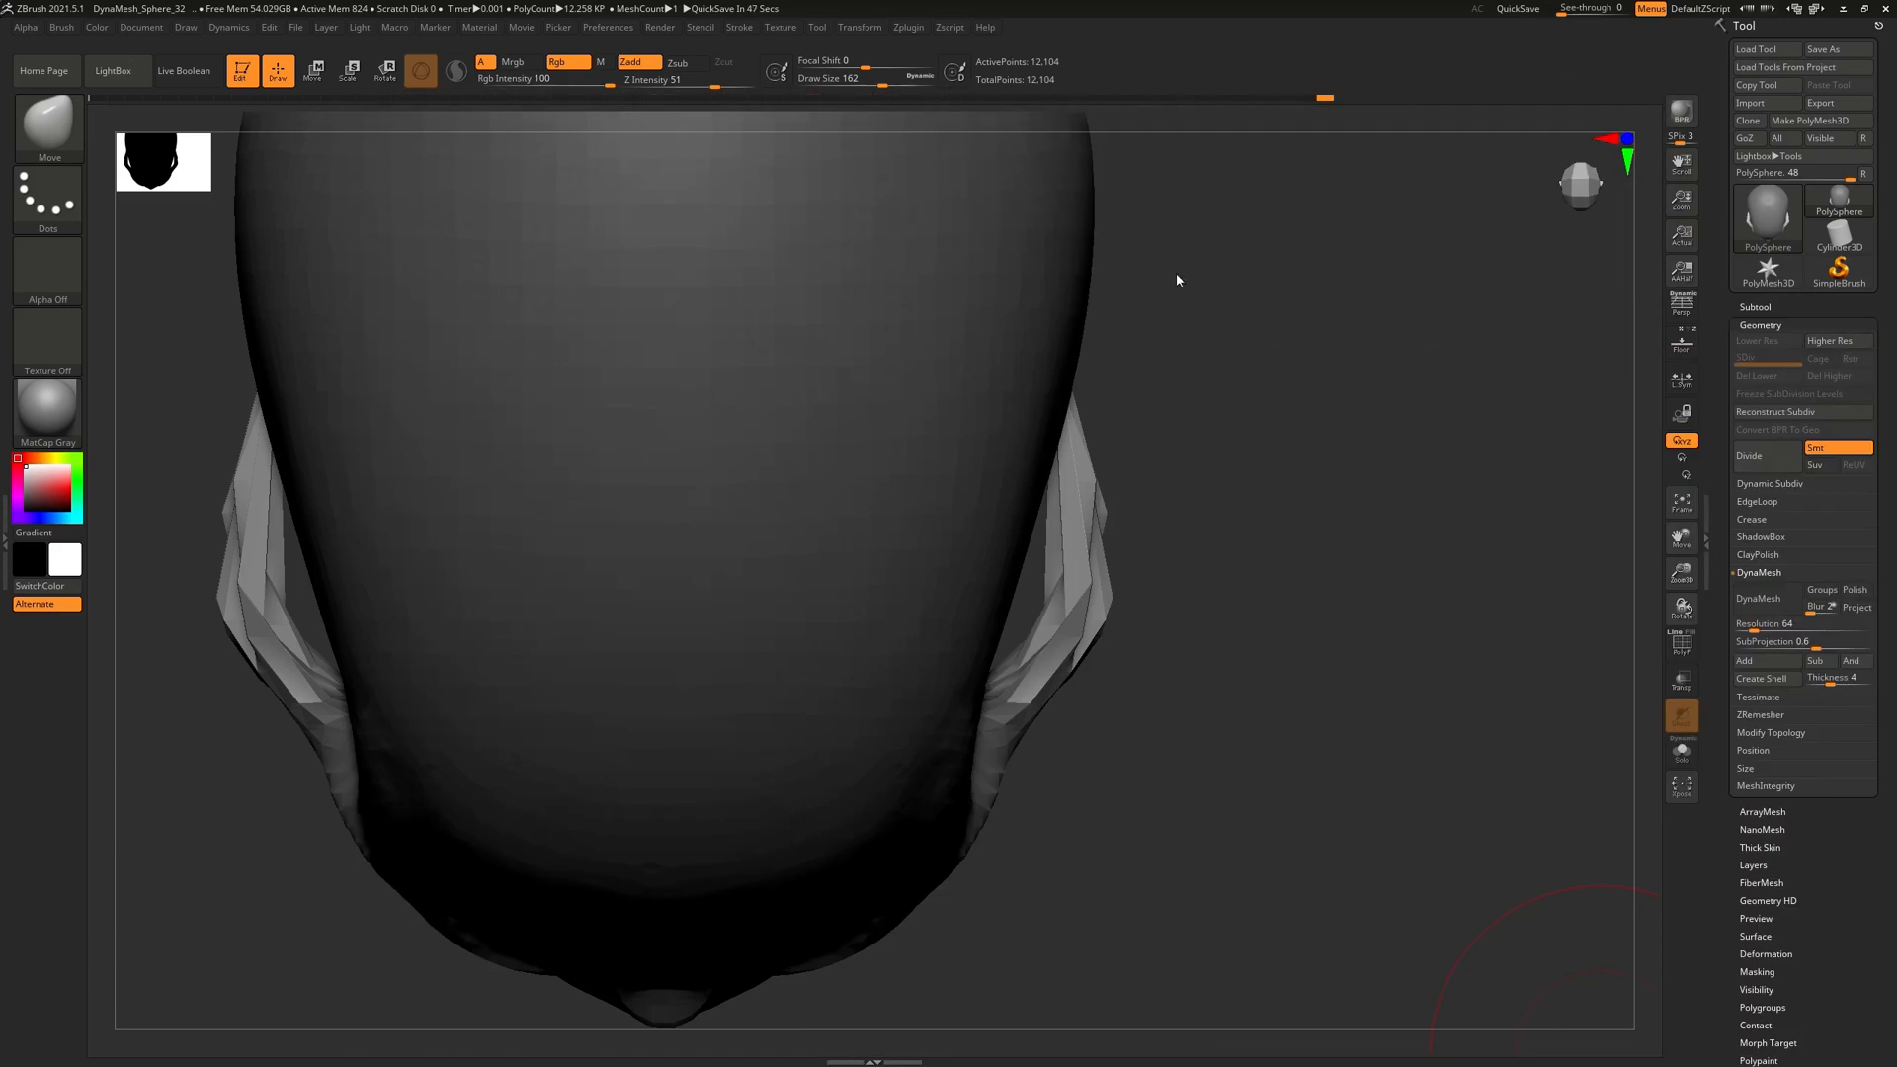
# Push both cheekbone arches in toward the cranium, briefly checking the PolyF wireframe
pyautogui.moveTo(1103, 613); pyautogui.dragTo(1087, 608)
pyautogui.moveTo(1087, 532); pyautogui.dragTo(1062, 532)
pyautogui.moveTo(1056, 674); pyautogui.dragTo(1061, 666)
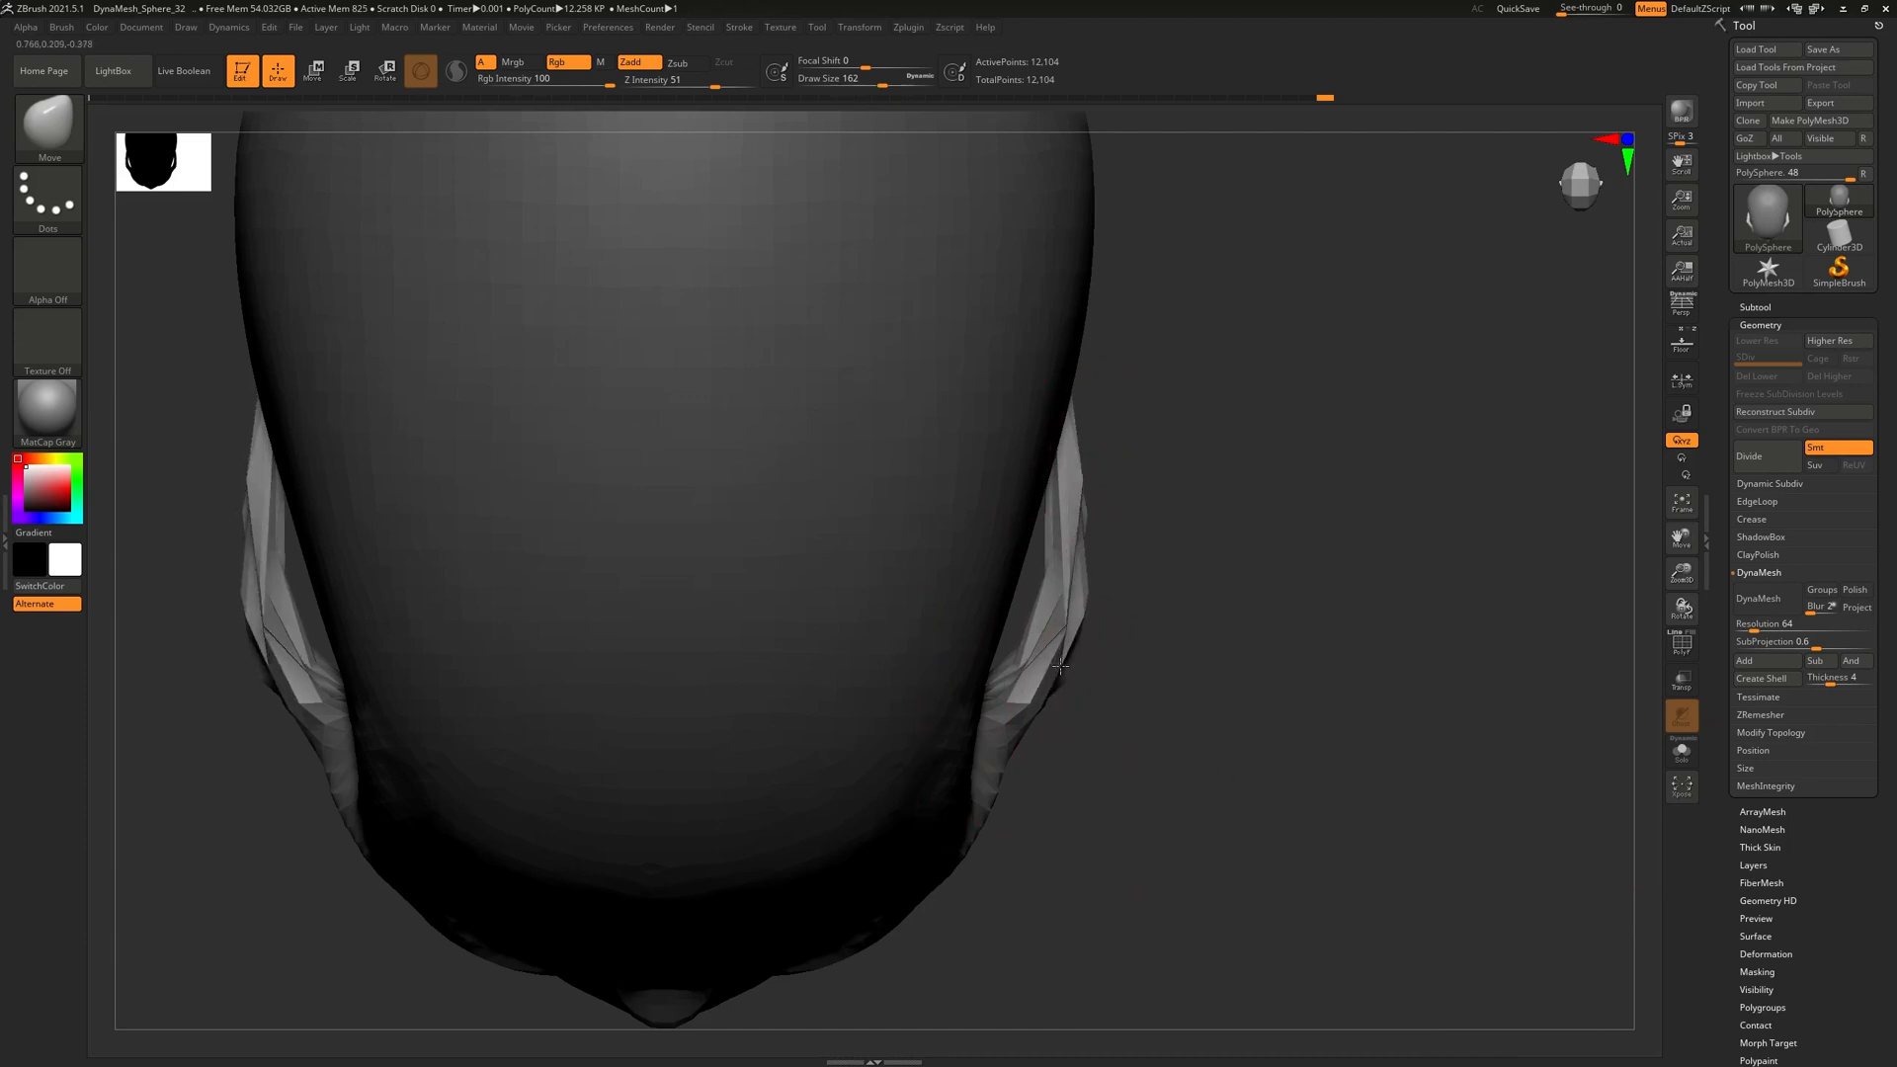
pyautogui.moveTo(1279, 866); pyautogui.dragTo(1145, 692)
pyautogui.moveTo(1201, 870); pyautogui.dragTo(1146, 805)
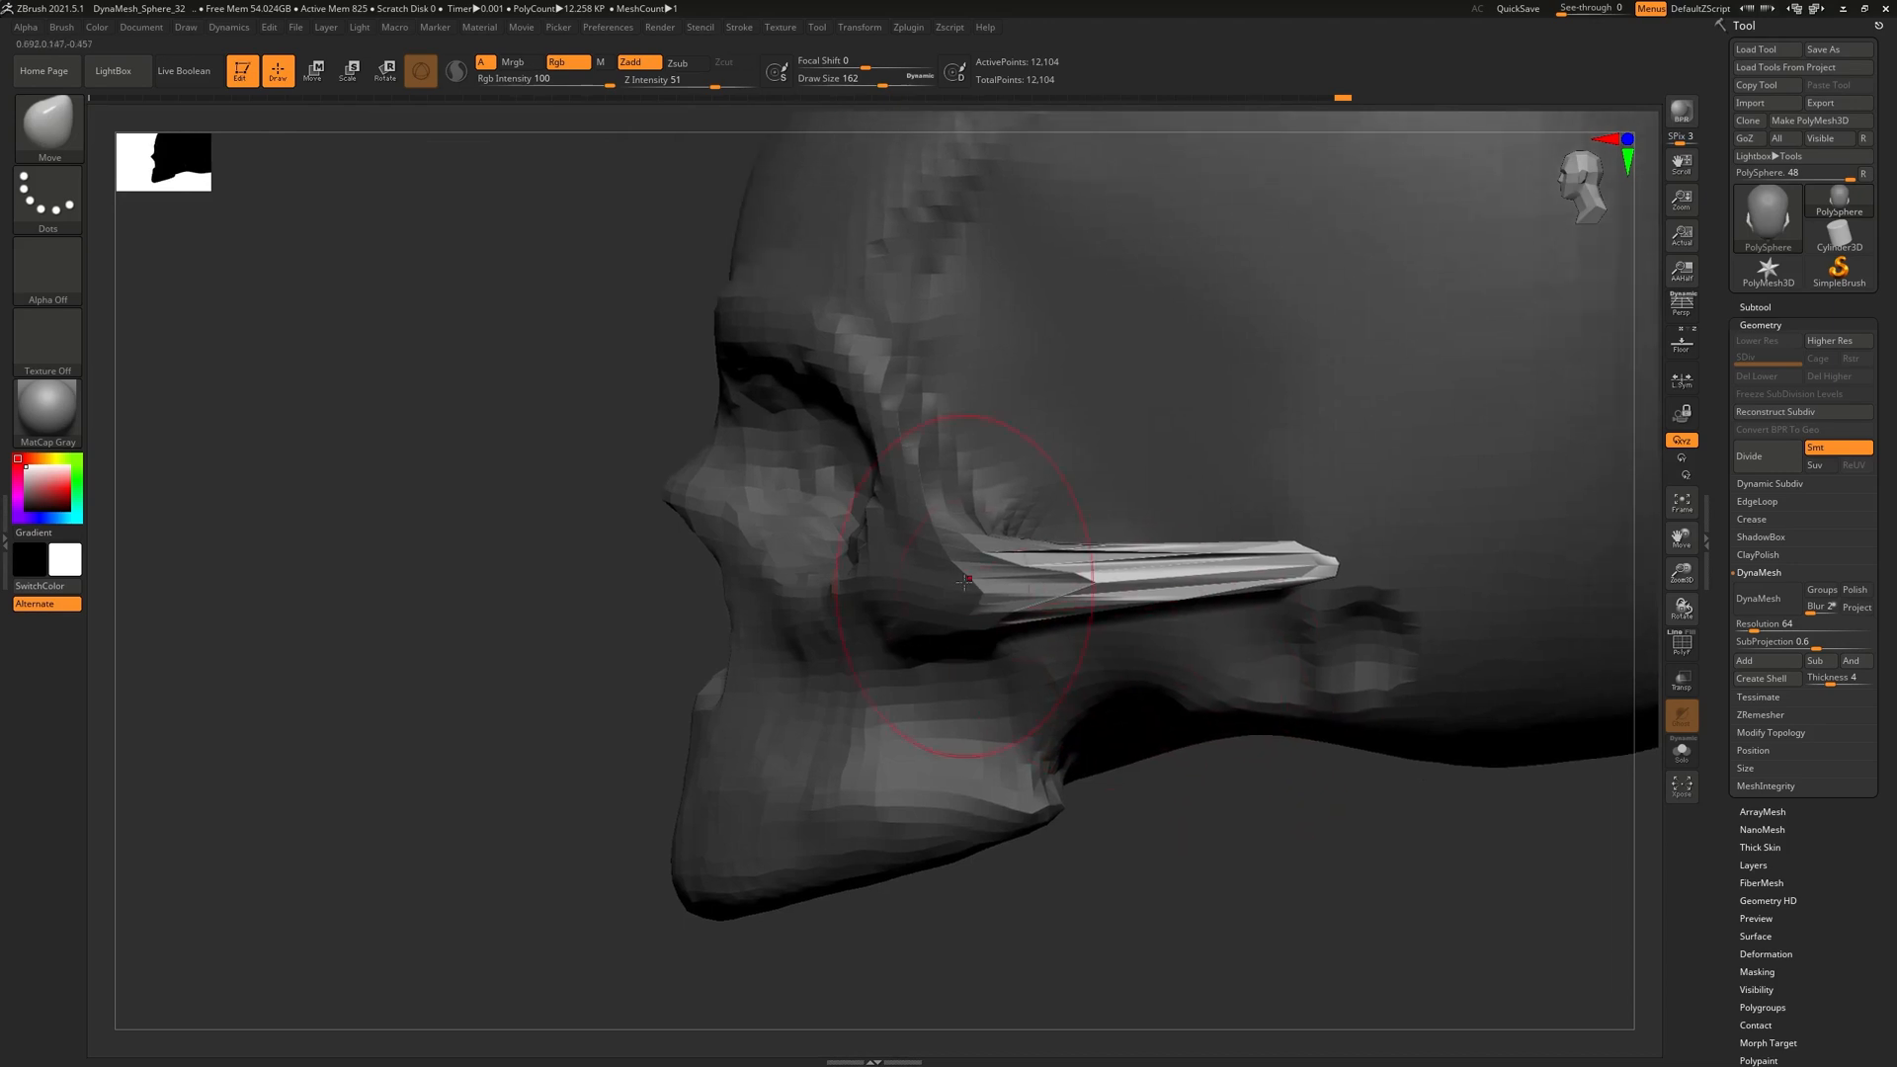
pyautogui.click(1681, 642)
pyautogui.keyDown('alt'); pyautogui.moveTo(1146, 590); pyautogui.dragTo(1022, 585, button='right'); pyautogui.keyUp('alt')
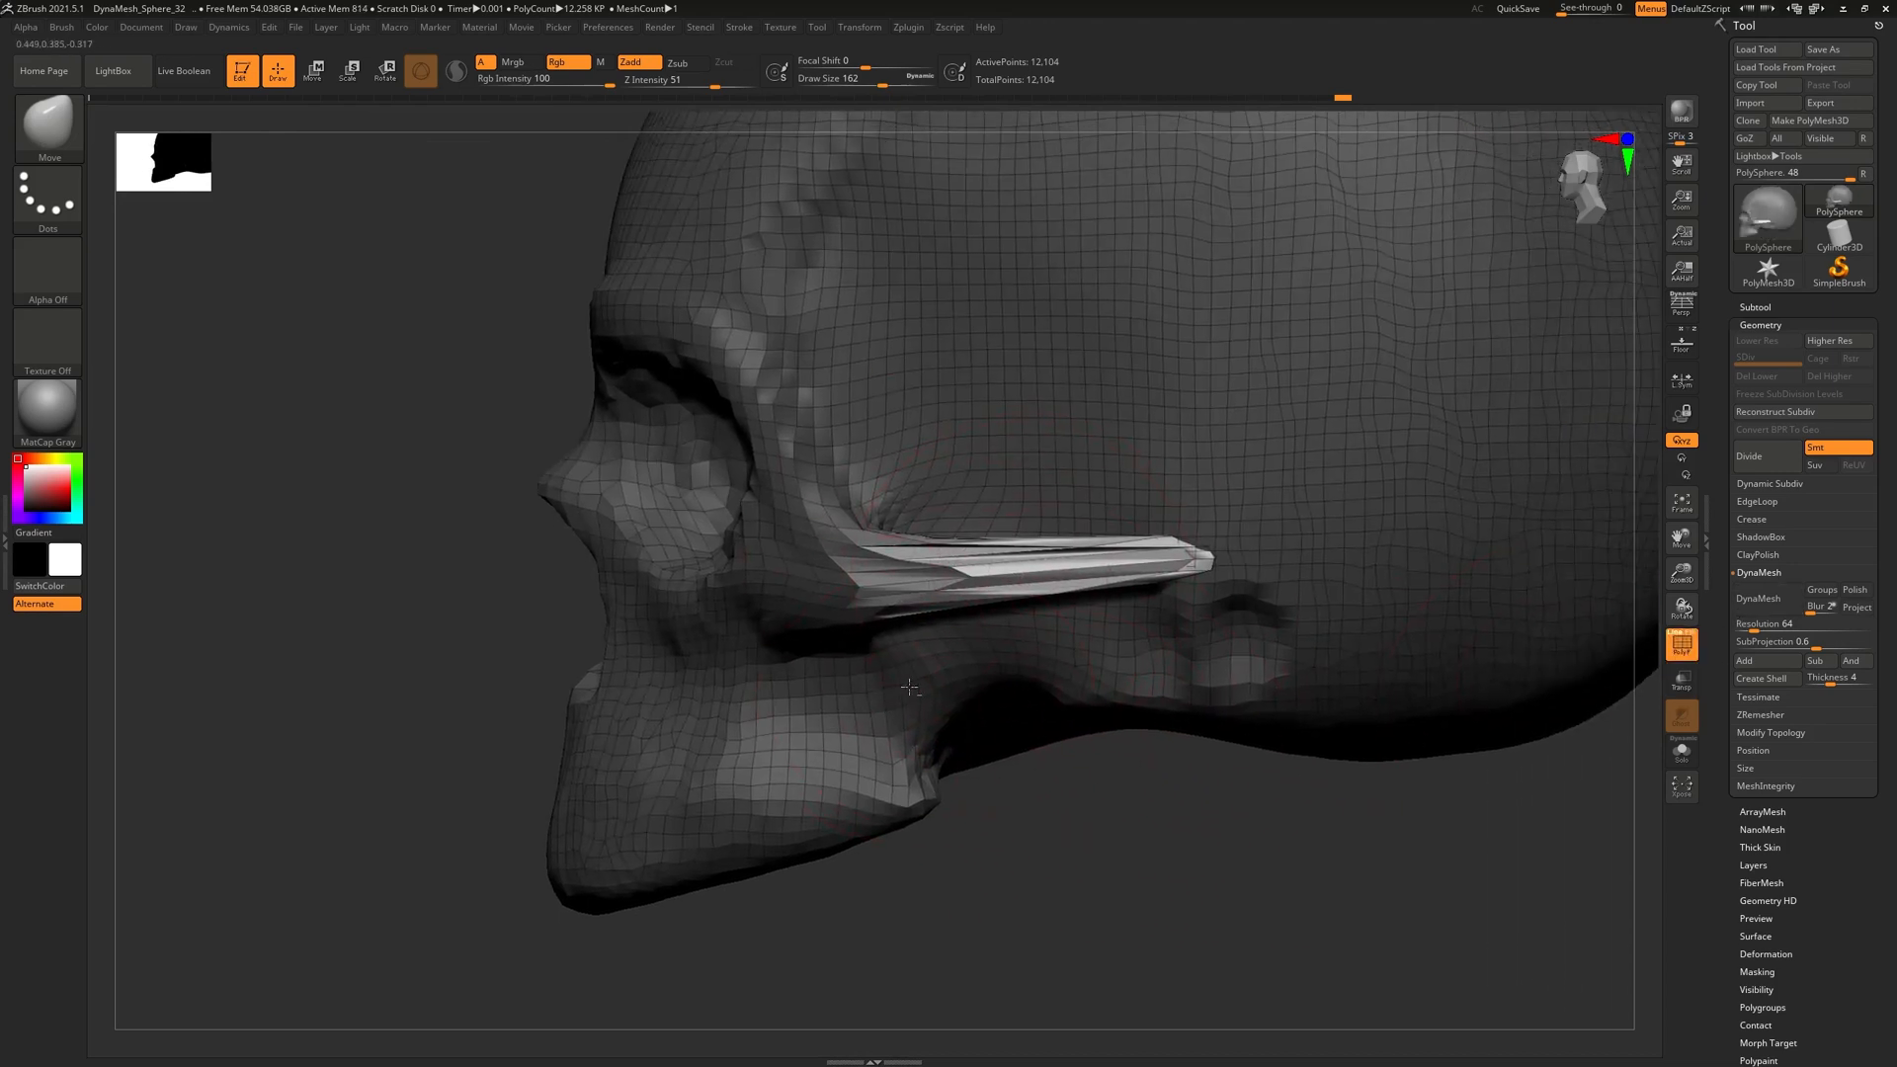
pyautogui.click(1683, 644)
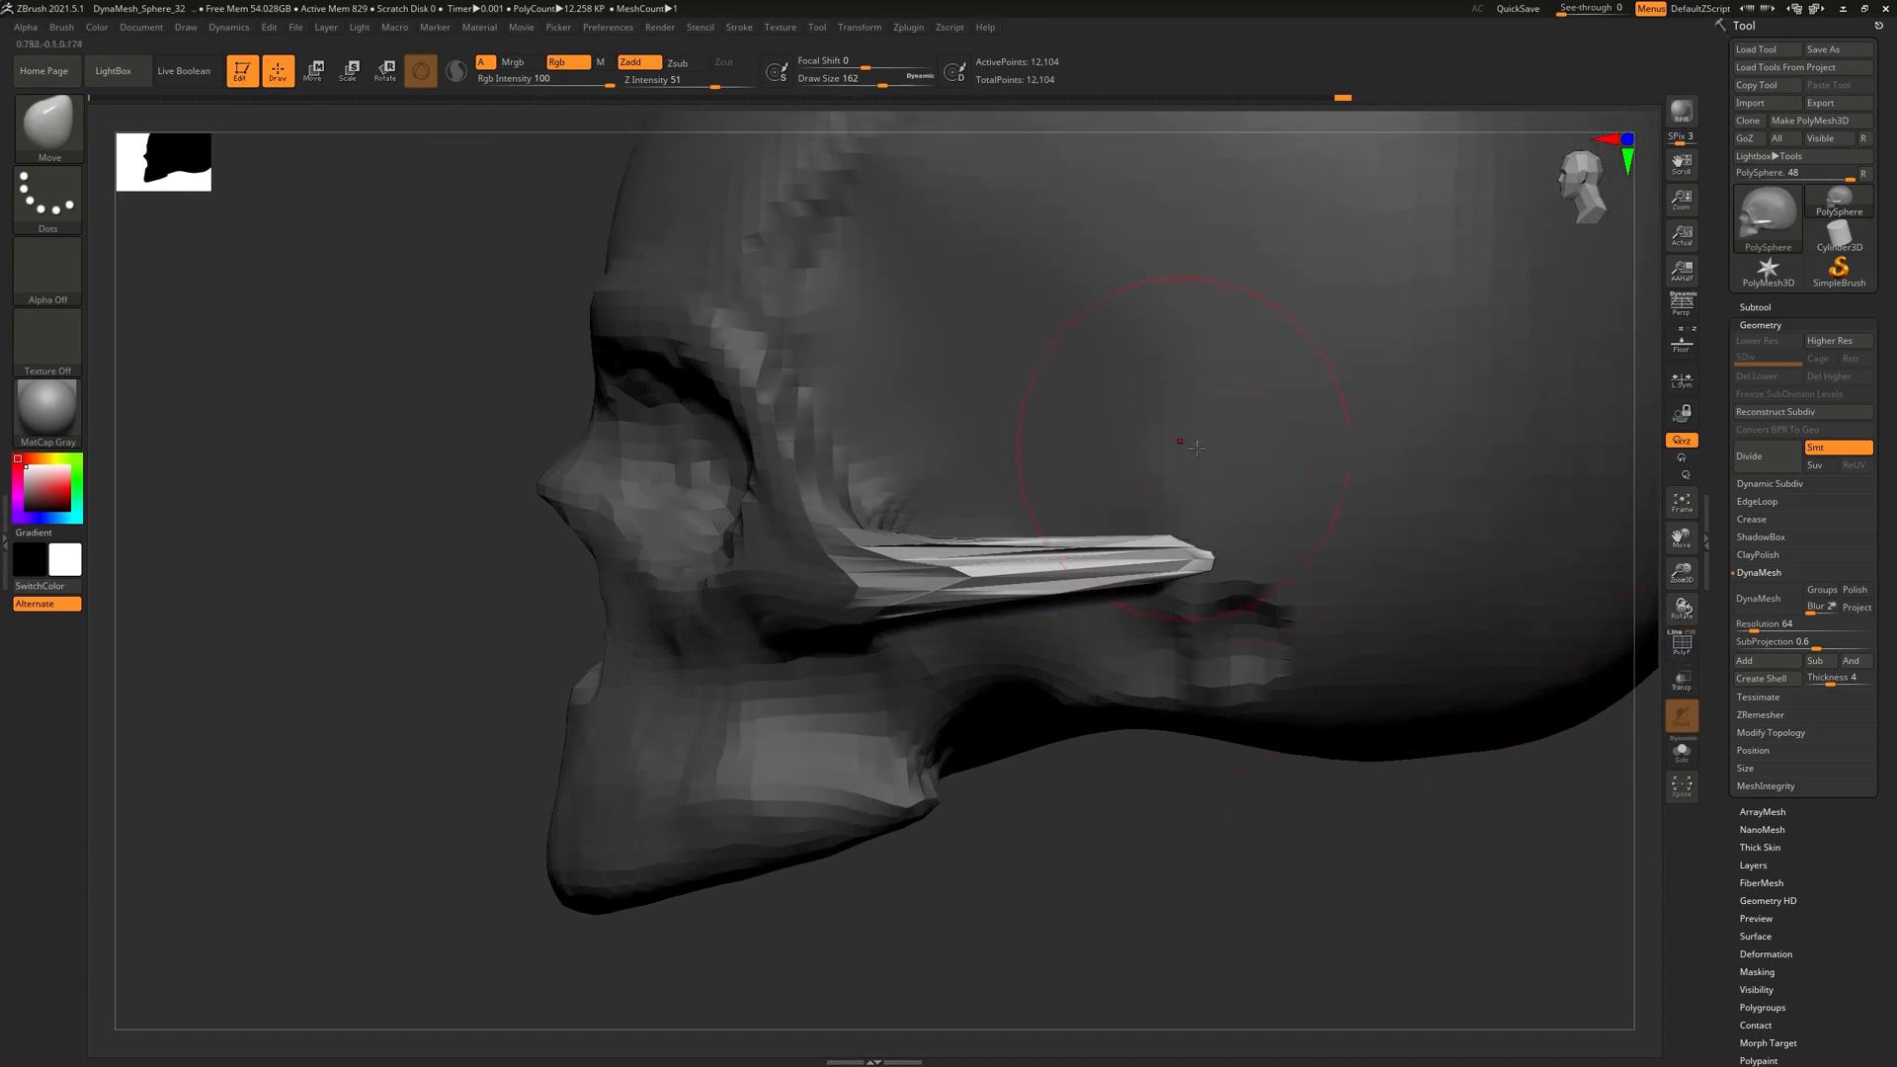
pyautogui.moveTo(1182, 559); pyautogui.dragTo(1232, 390, button='right')
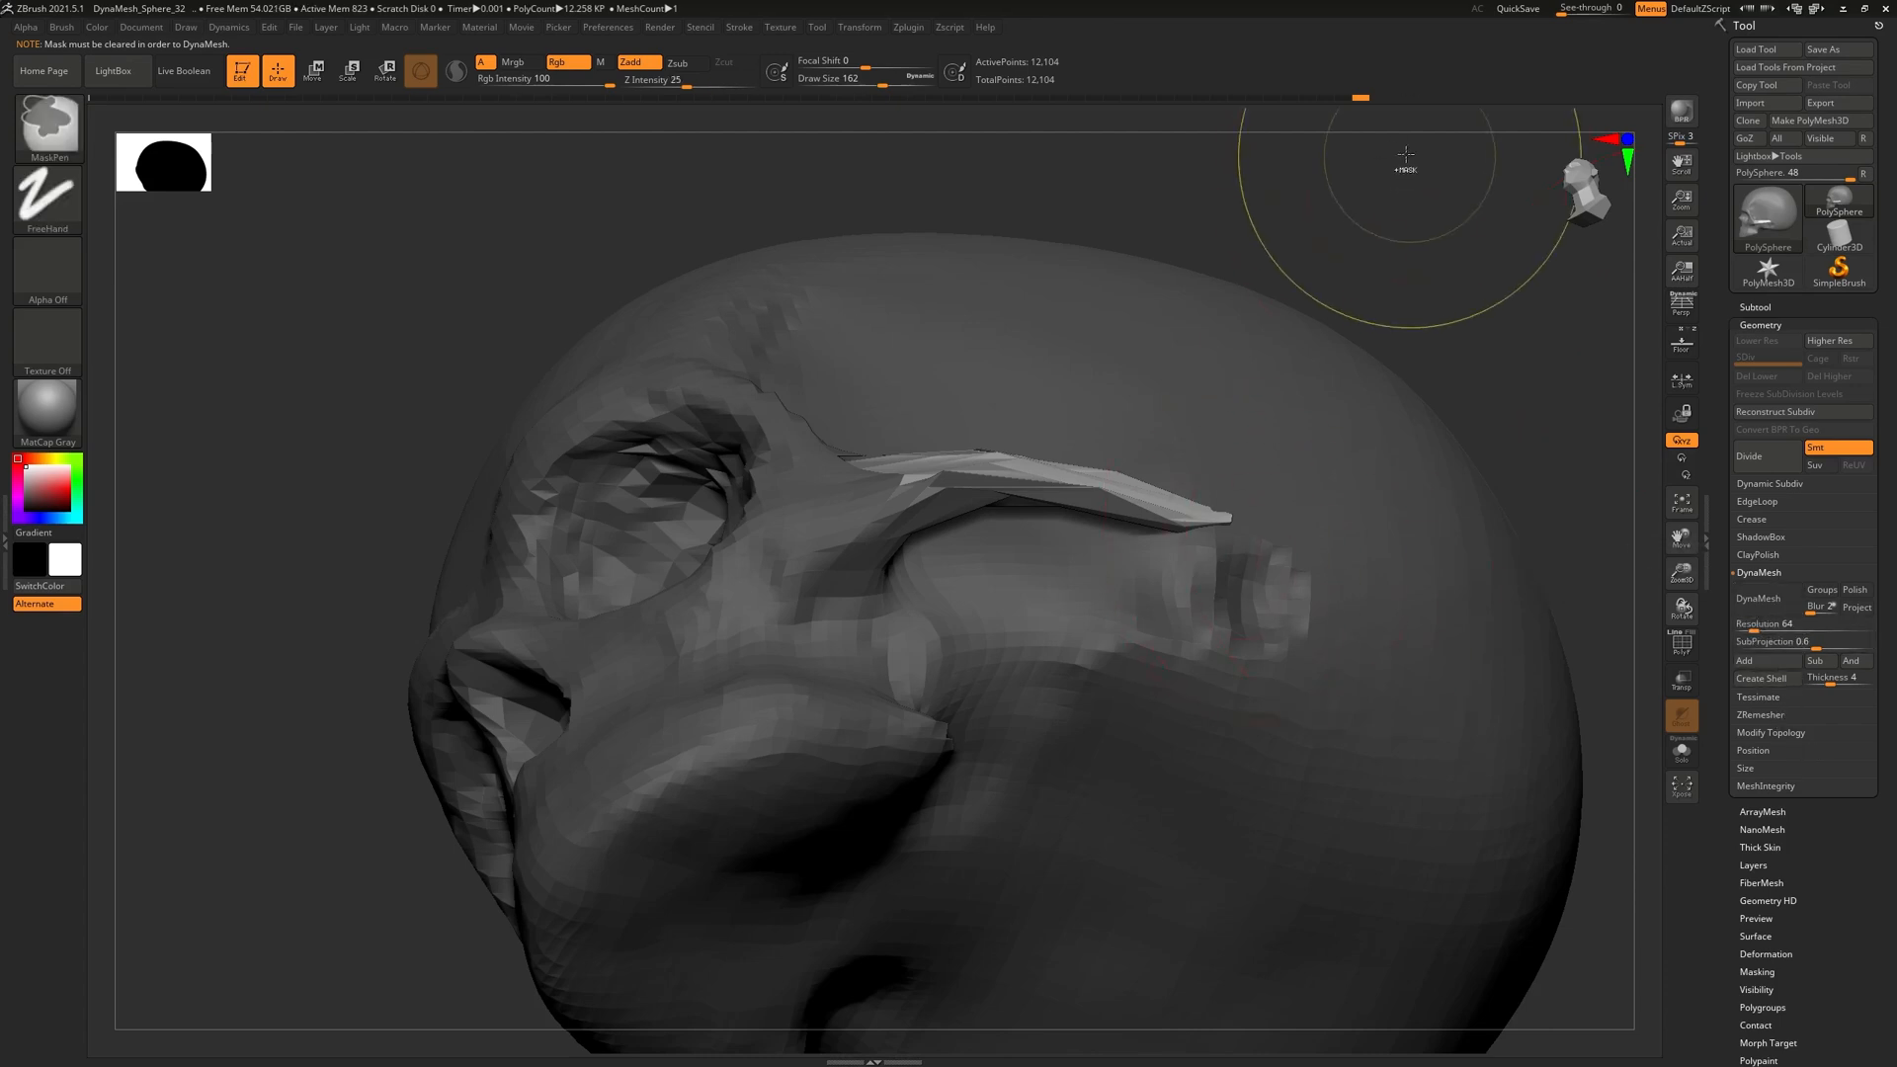
# Clear the mask and DynaMesh the skull to 12,671 points so the arches fuse in
pyautogui.keyDown('ctrl'); pyautogui.moveTo(1397, 169); pyautogui.dragTo(1566, 359); pyautogui.keyUp('ctrl')
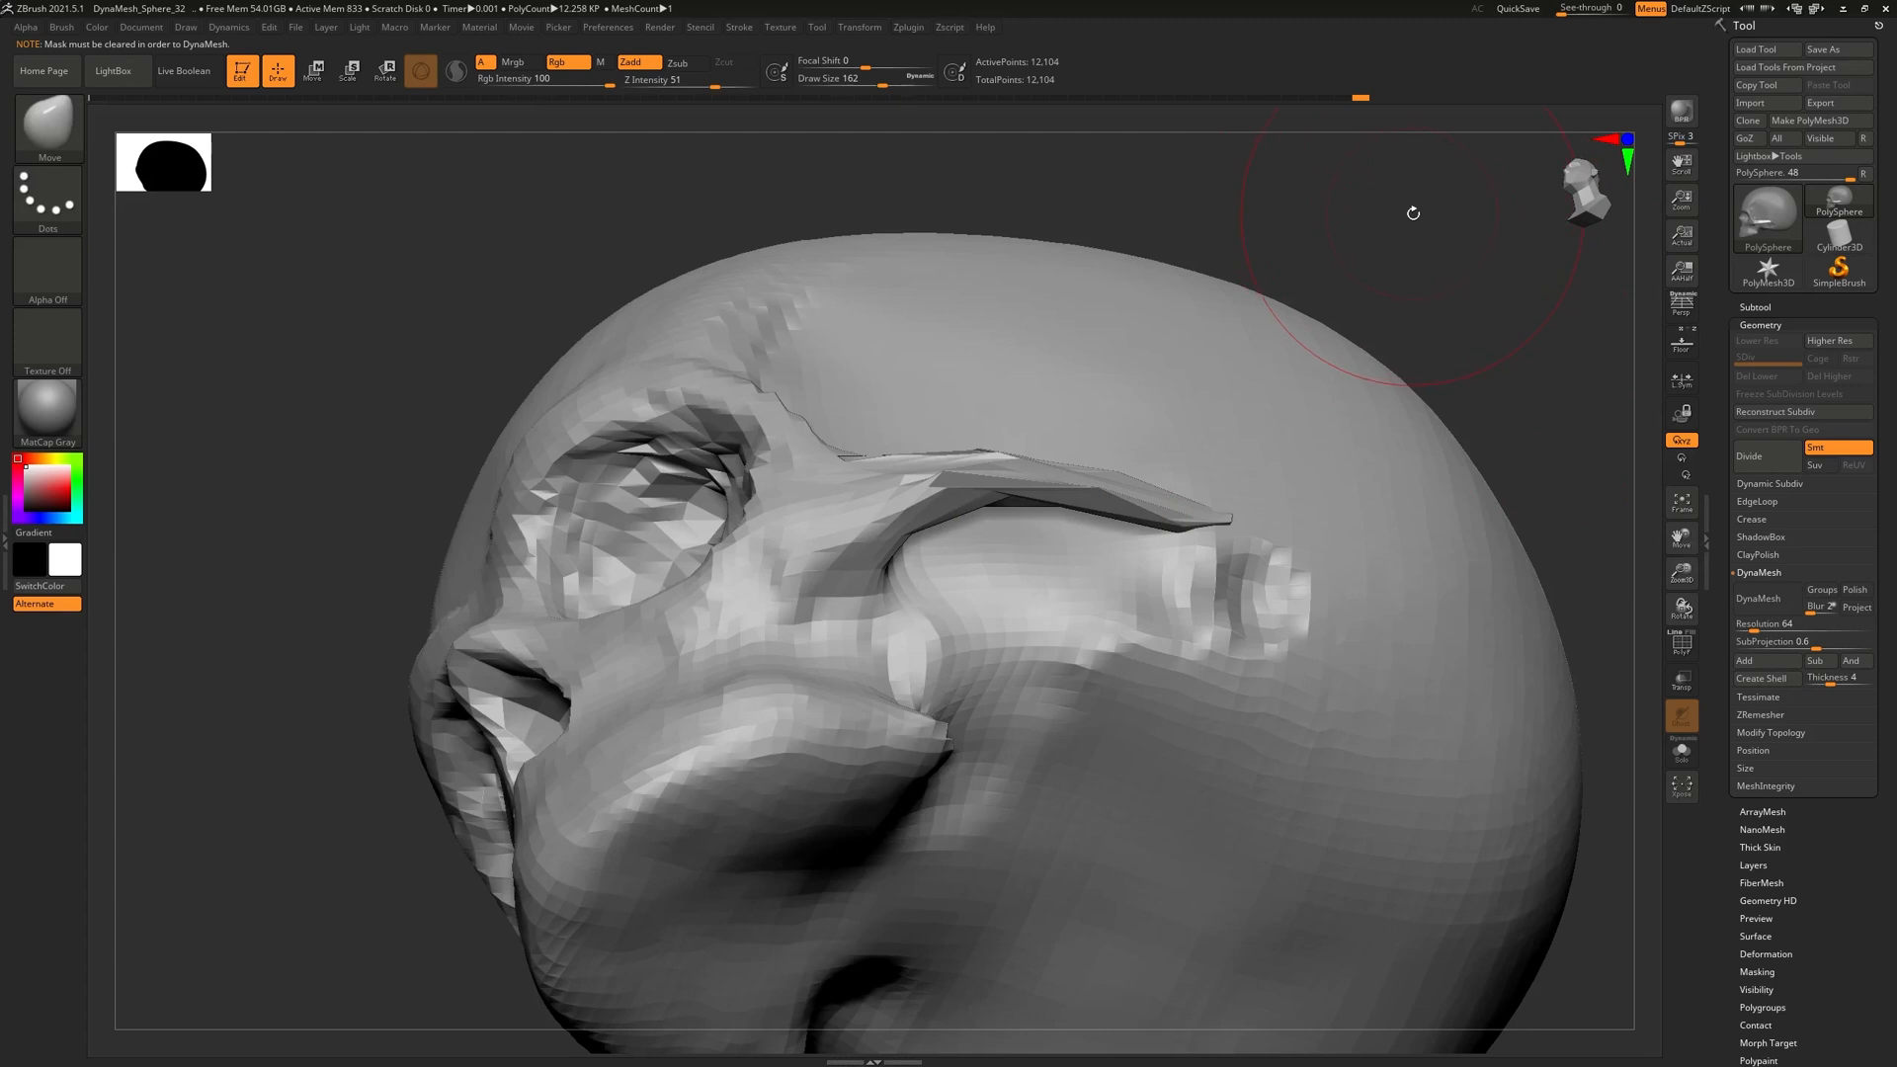
pyautogui.keyDown('ctrl'); pyautogui.moveTo(1390, 171); pyautogui.dragTo(1495, 271); pyautogui.keyUp('ctrl')
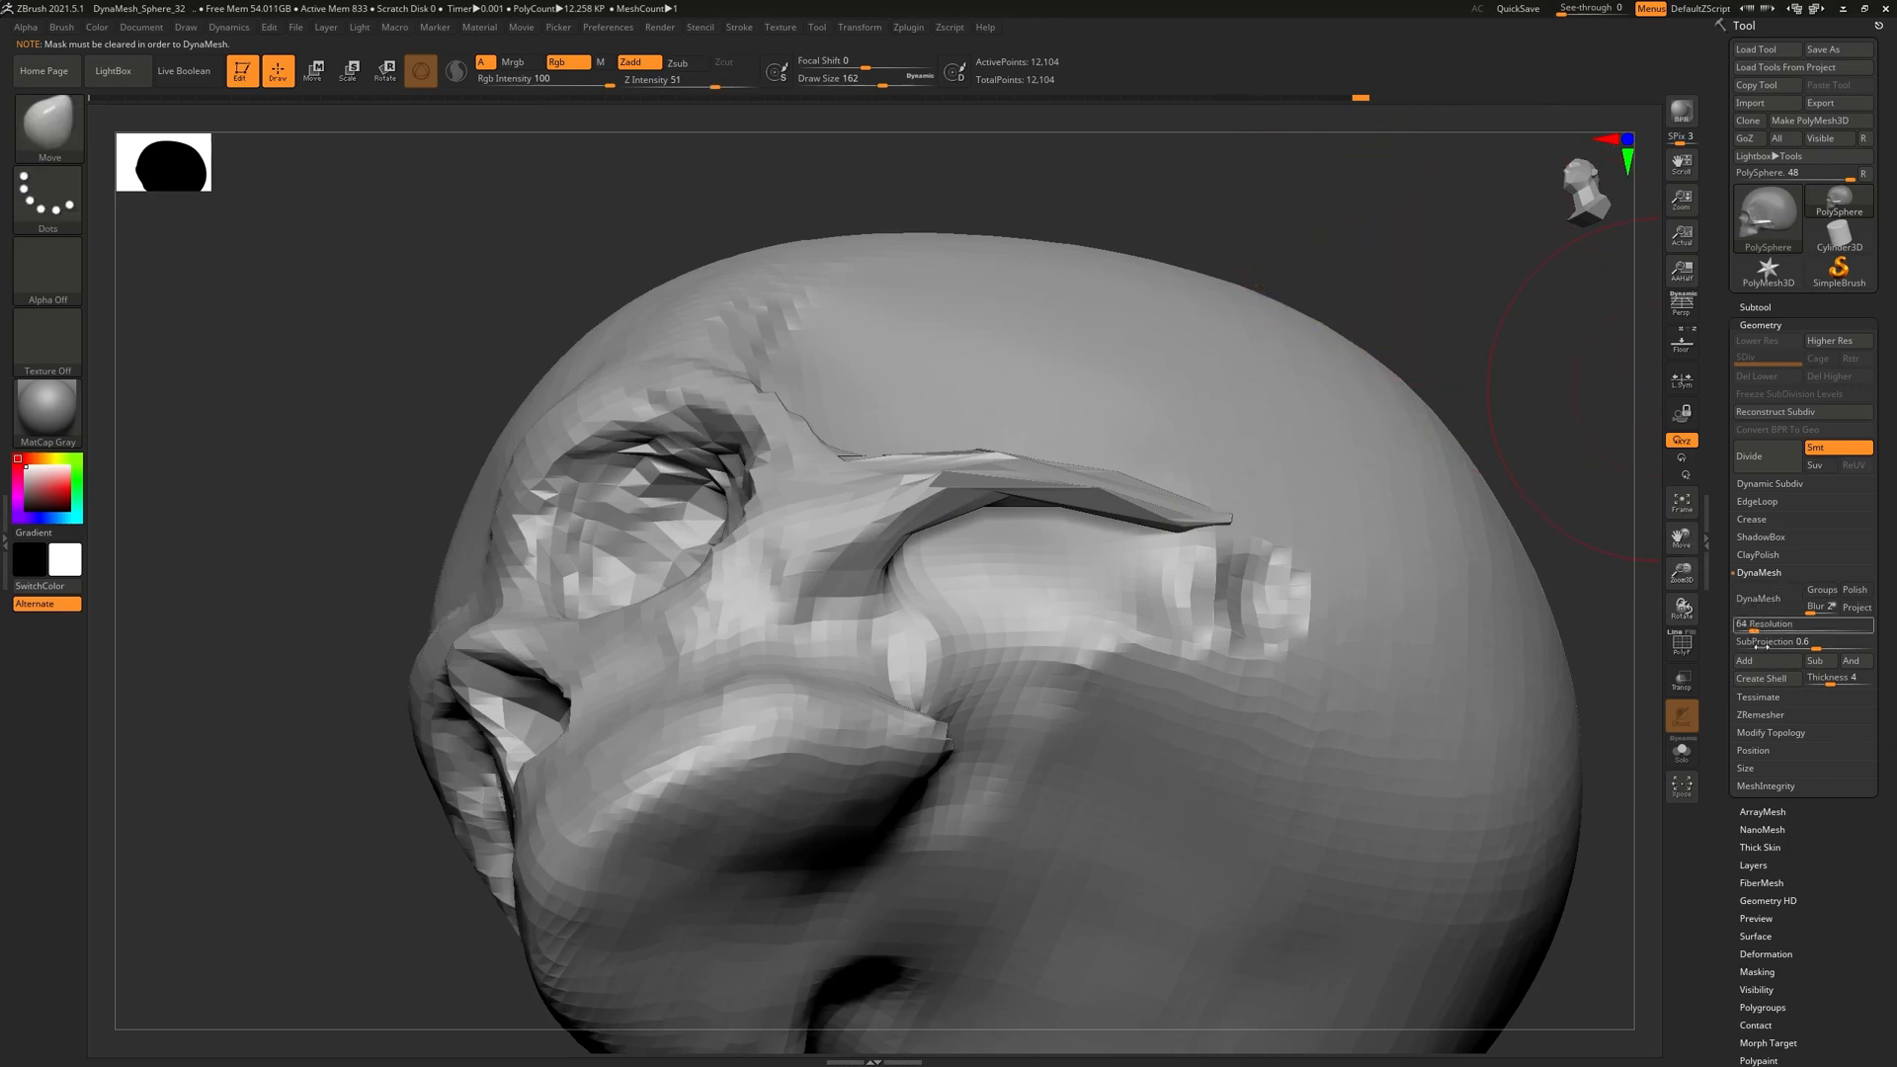
pyautogui.click(1758, 599)
pyautogui.moveTo(1408, 297)
pyautogui.keyDown('alt'); pyautogui.mouseDown()
pyautogui.moveTo(1325, 339)
pyautogui.moveTo(1342, 448)
pyautogui.moveTo(1246, 731)
pyautogui.moveTo(1300, 784)
pyautogui.moveTo(1350, 759)
pyautogui.mouseUp(); pyautogui.keyUp('alt')
pyautogui.keyDown('alt'); pyautogui.moveTo(1285, 684); pyautogui.dragTo(1311, 754); pyautogui.keyUp('alt')
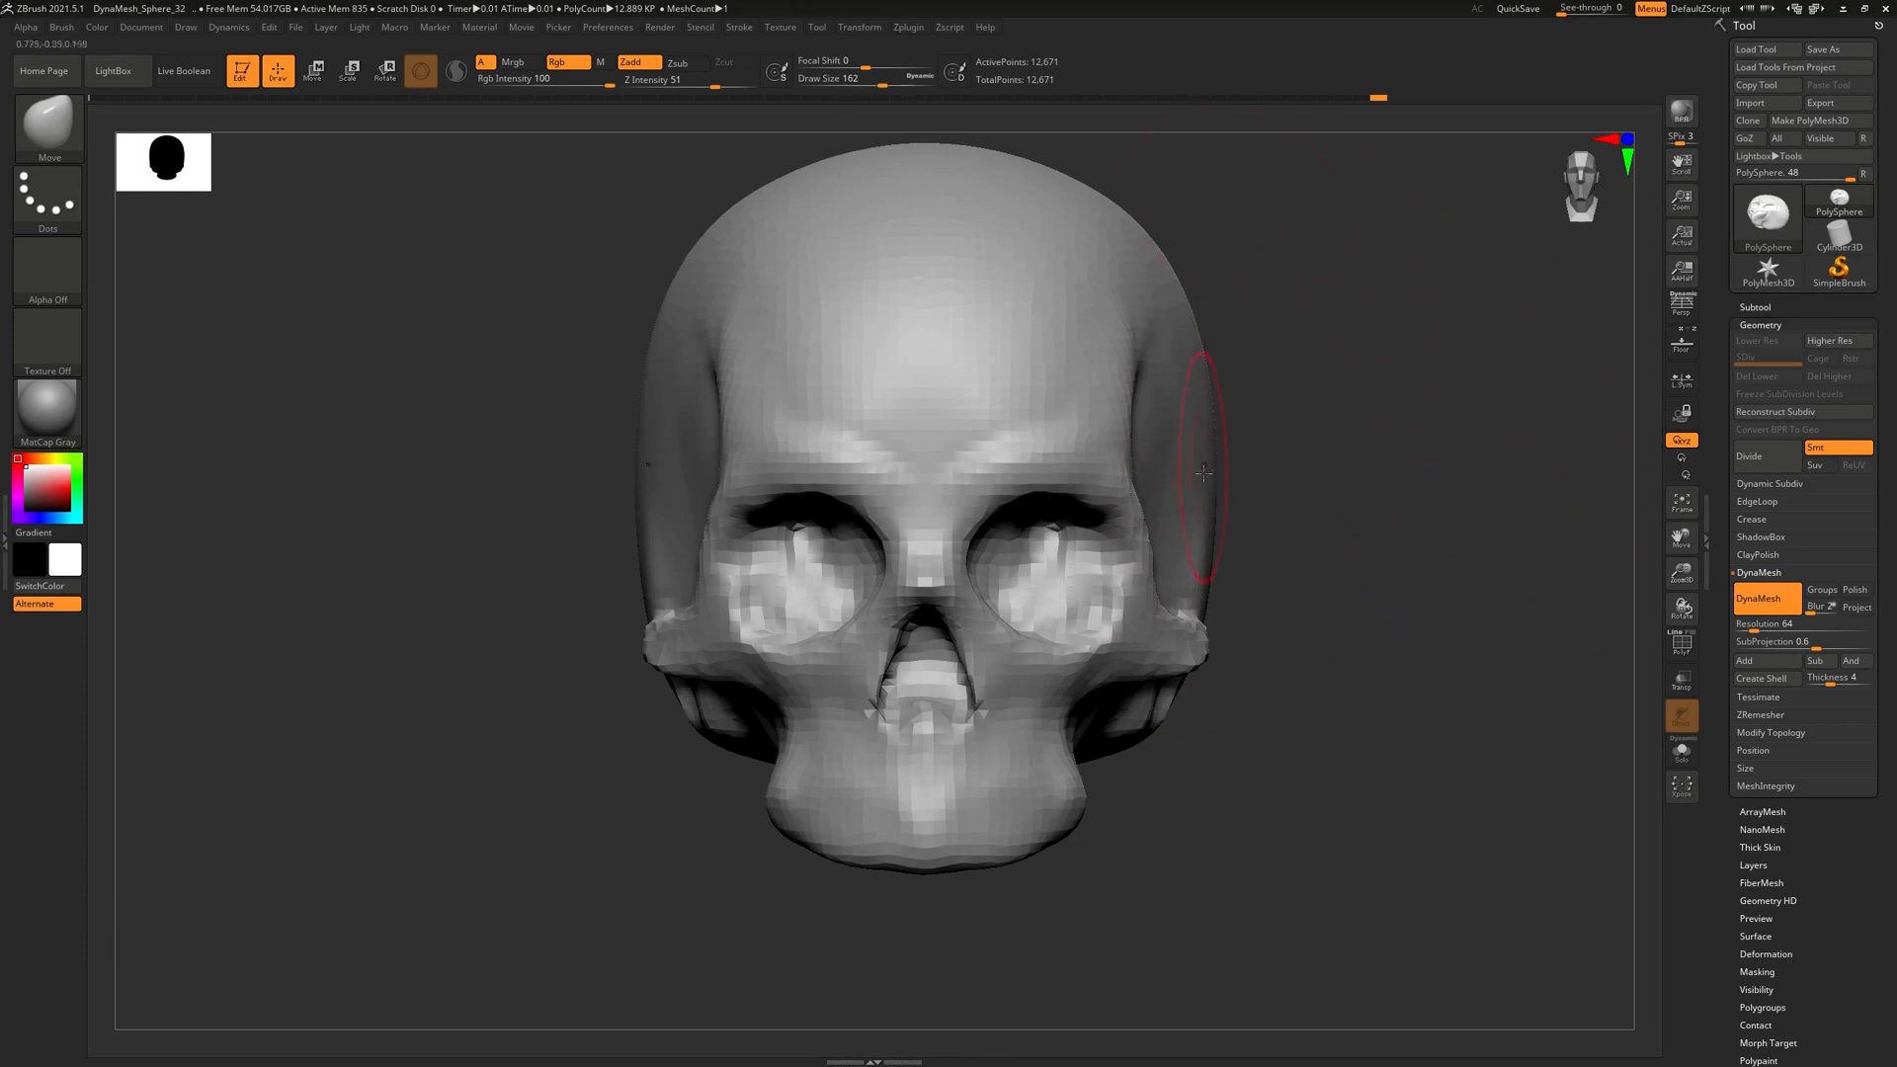
pyautogui.click(1682, 345)
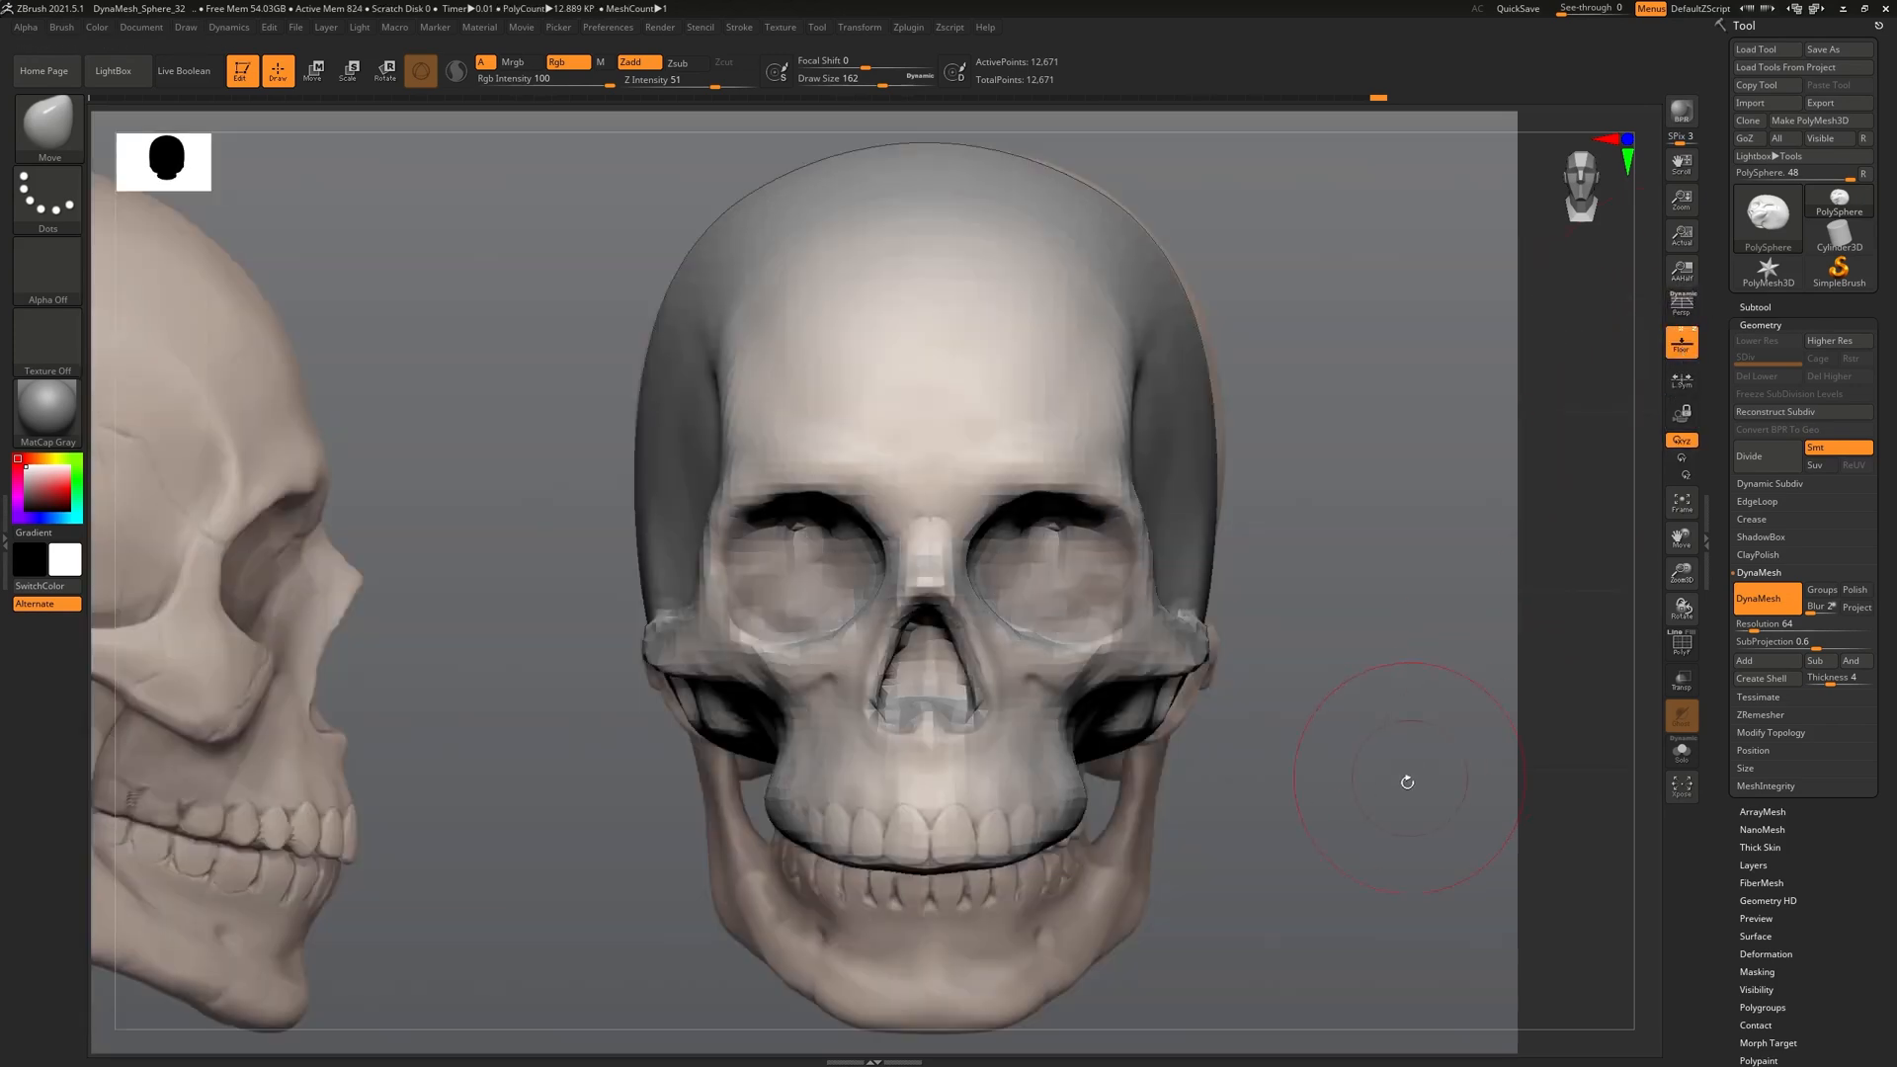
pyautogui.keyDown('alt'); pyautogui.moveTo(1419, 796); pyautogui.dragTo(1201, 783); pyautogui.keyUp('alt')
pyautogui.moveTo(1201, 783); pyautogui.dragTo(1296, 791)
pyautogui.keyDown('alt'); pyautogui.moveTo(1281, 707); pyautogui.dragTo(1366, 782); pyautogui.keyUp('alt')
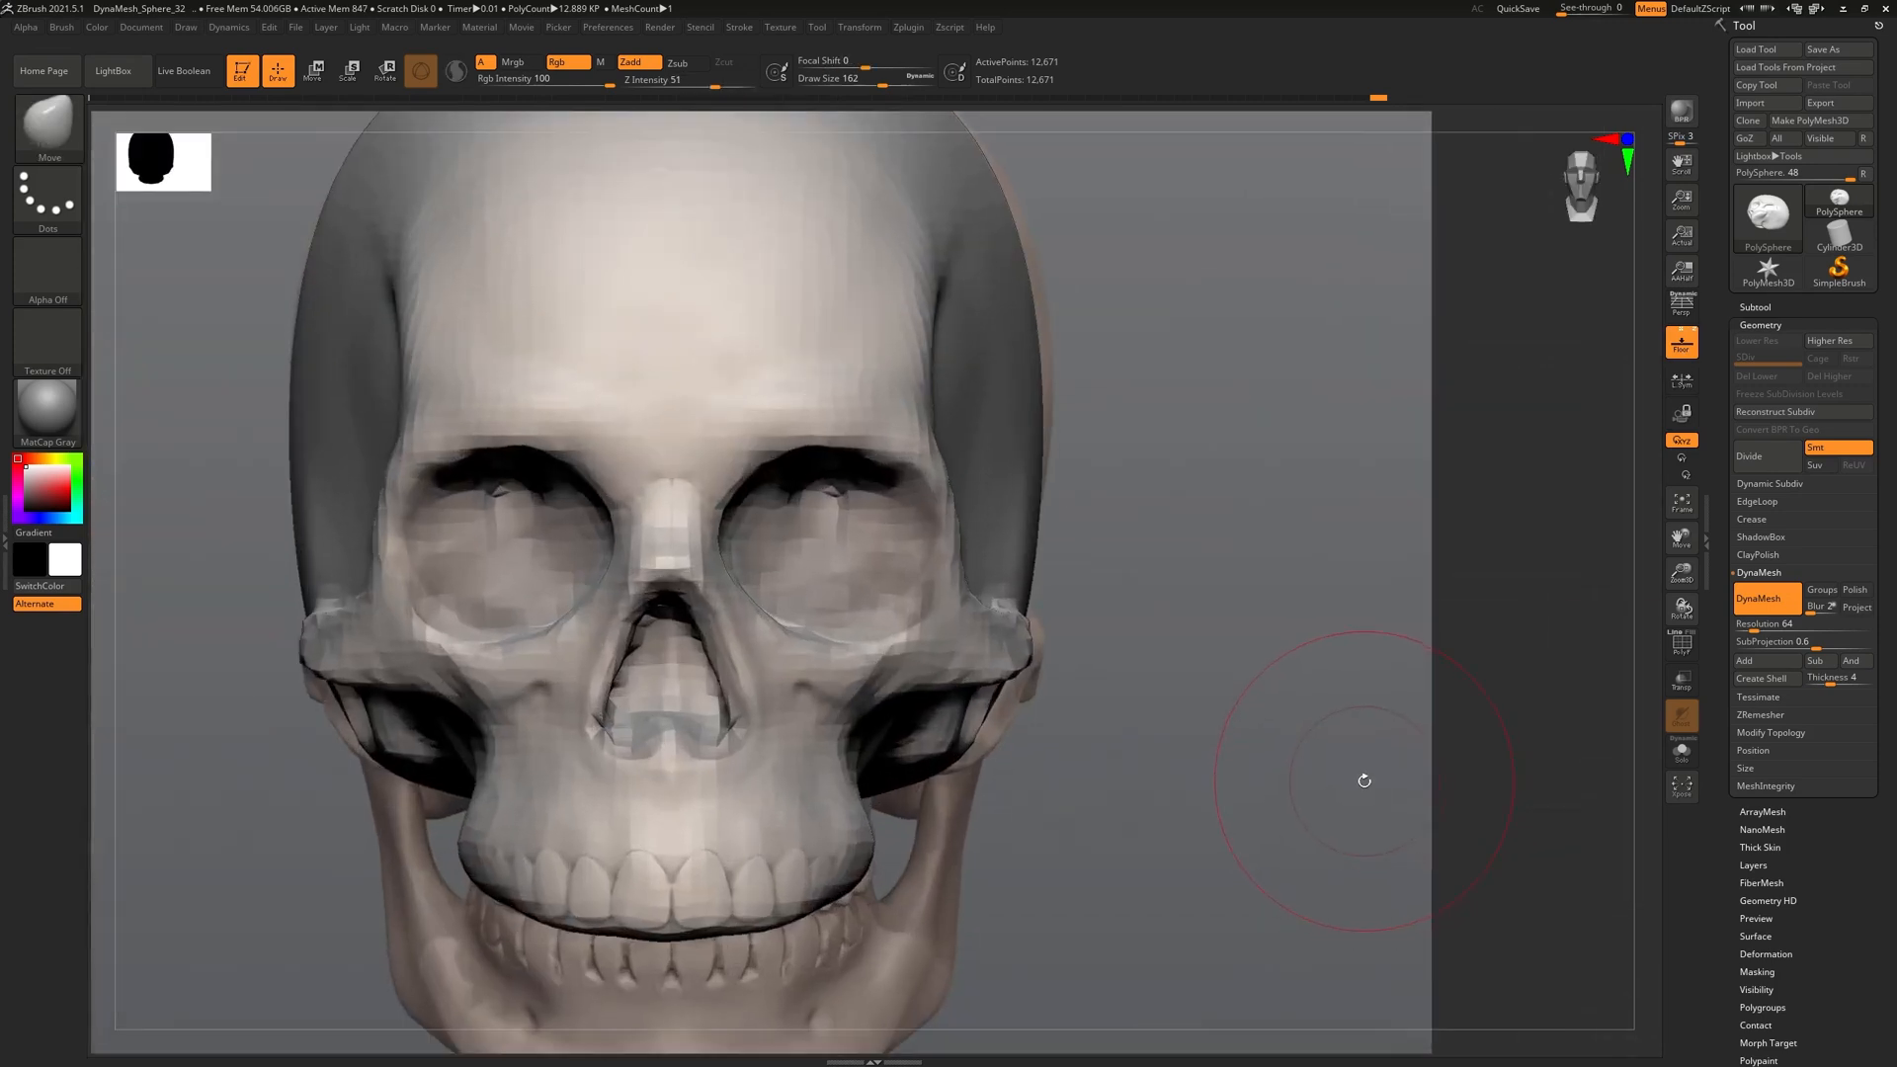
pyautogui.keyDown('alt'); pyautogui.moveTo(219, 501); pyautogui.dragTo(410, 525); pyautogui.keyUp('alt')
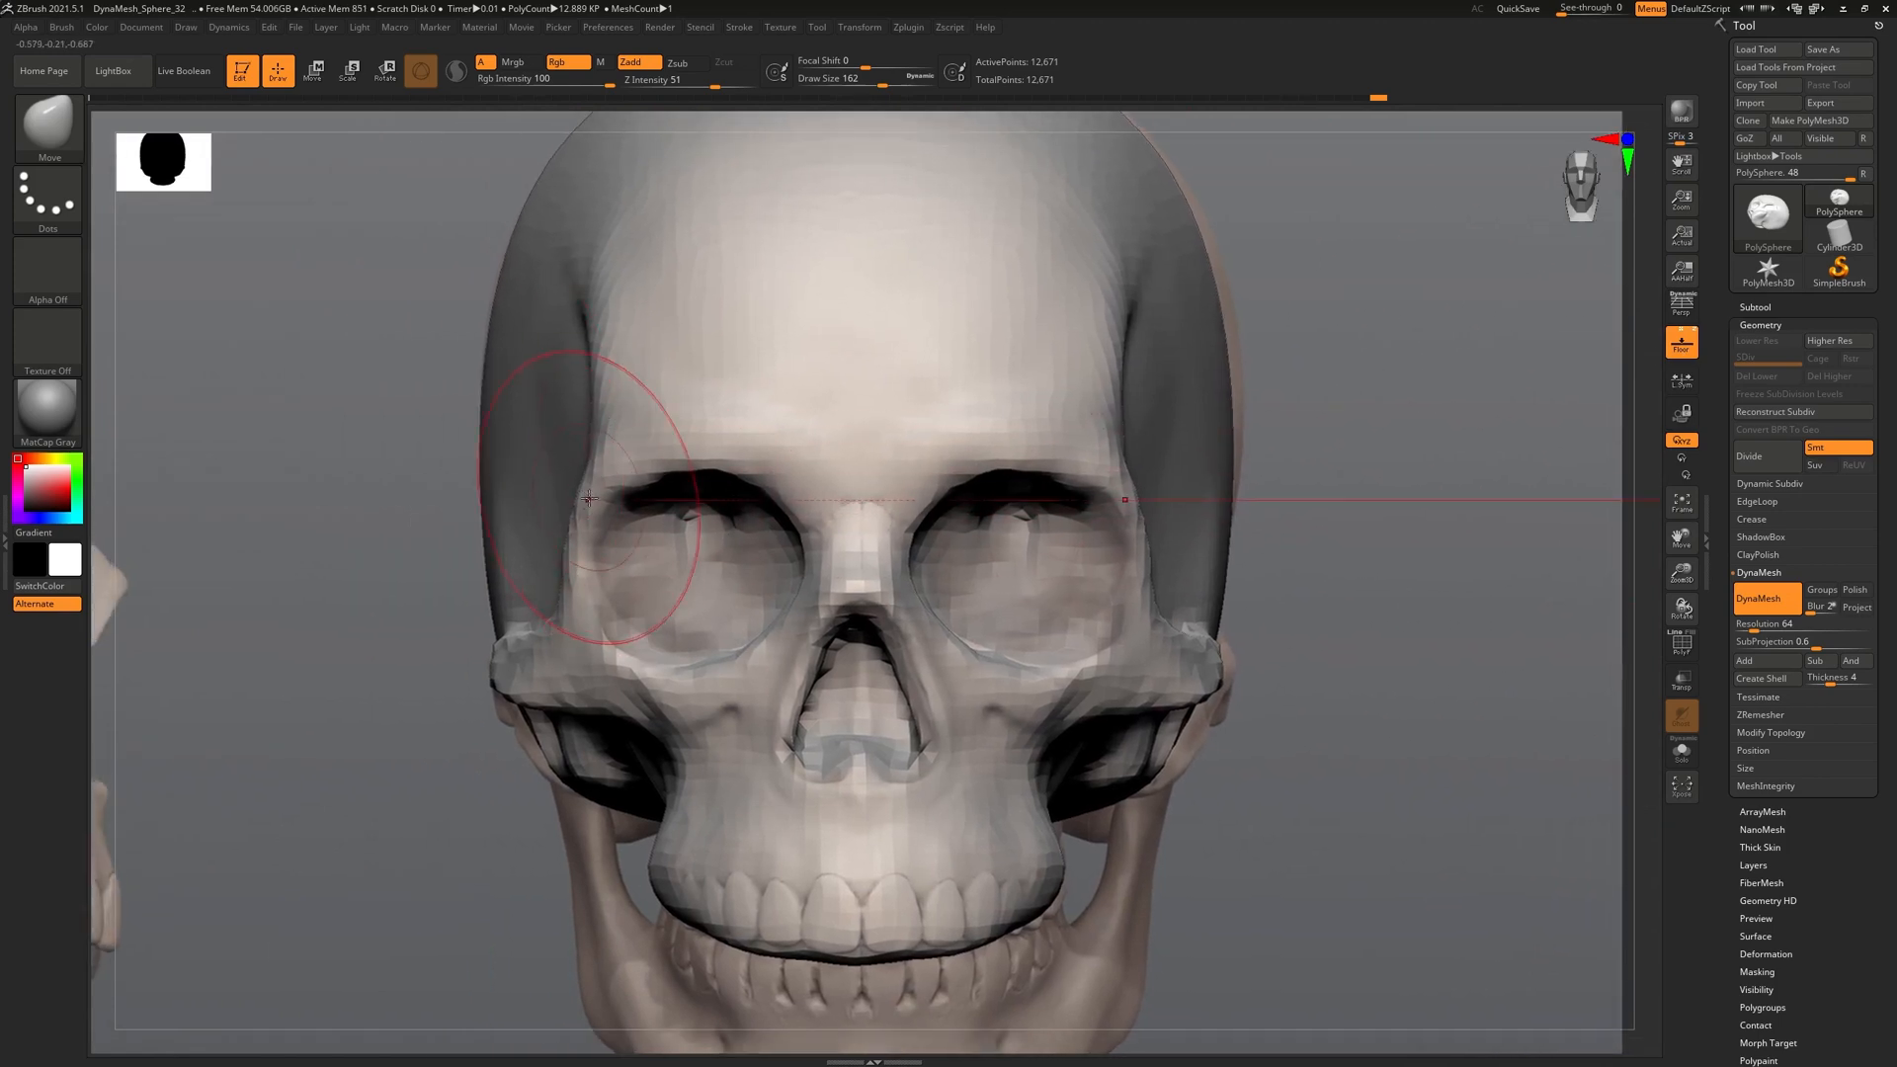
pyautogui.press(']')
pyautogui.press(']')
pyautogui.press(']')
pyautogui.press(']')
pyautogui.moveTo(483, 512); pyautogui.dragTo(513, 507)
pyautogui.moveTo(517, 594); pyautogui.dragTo(534, 597)
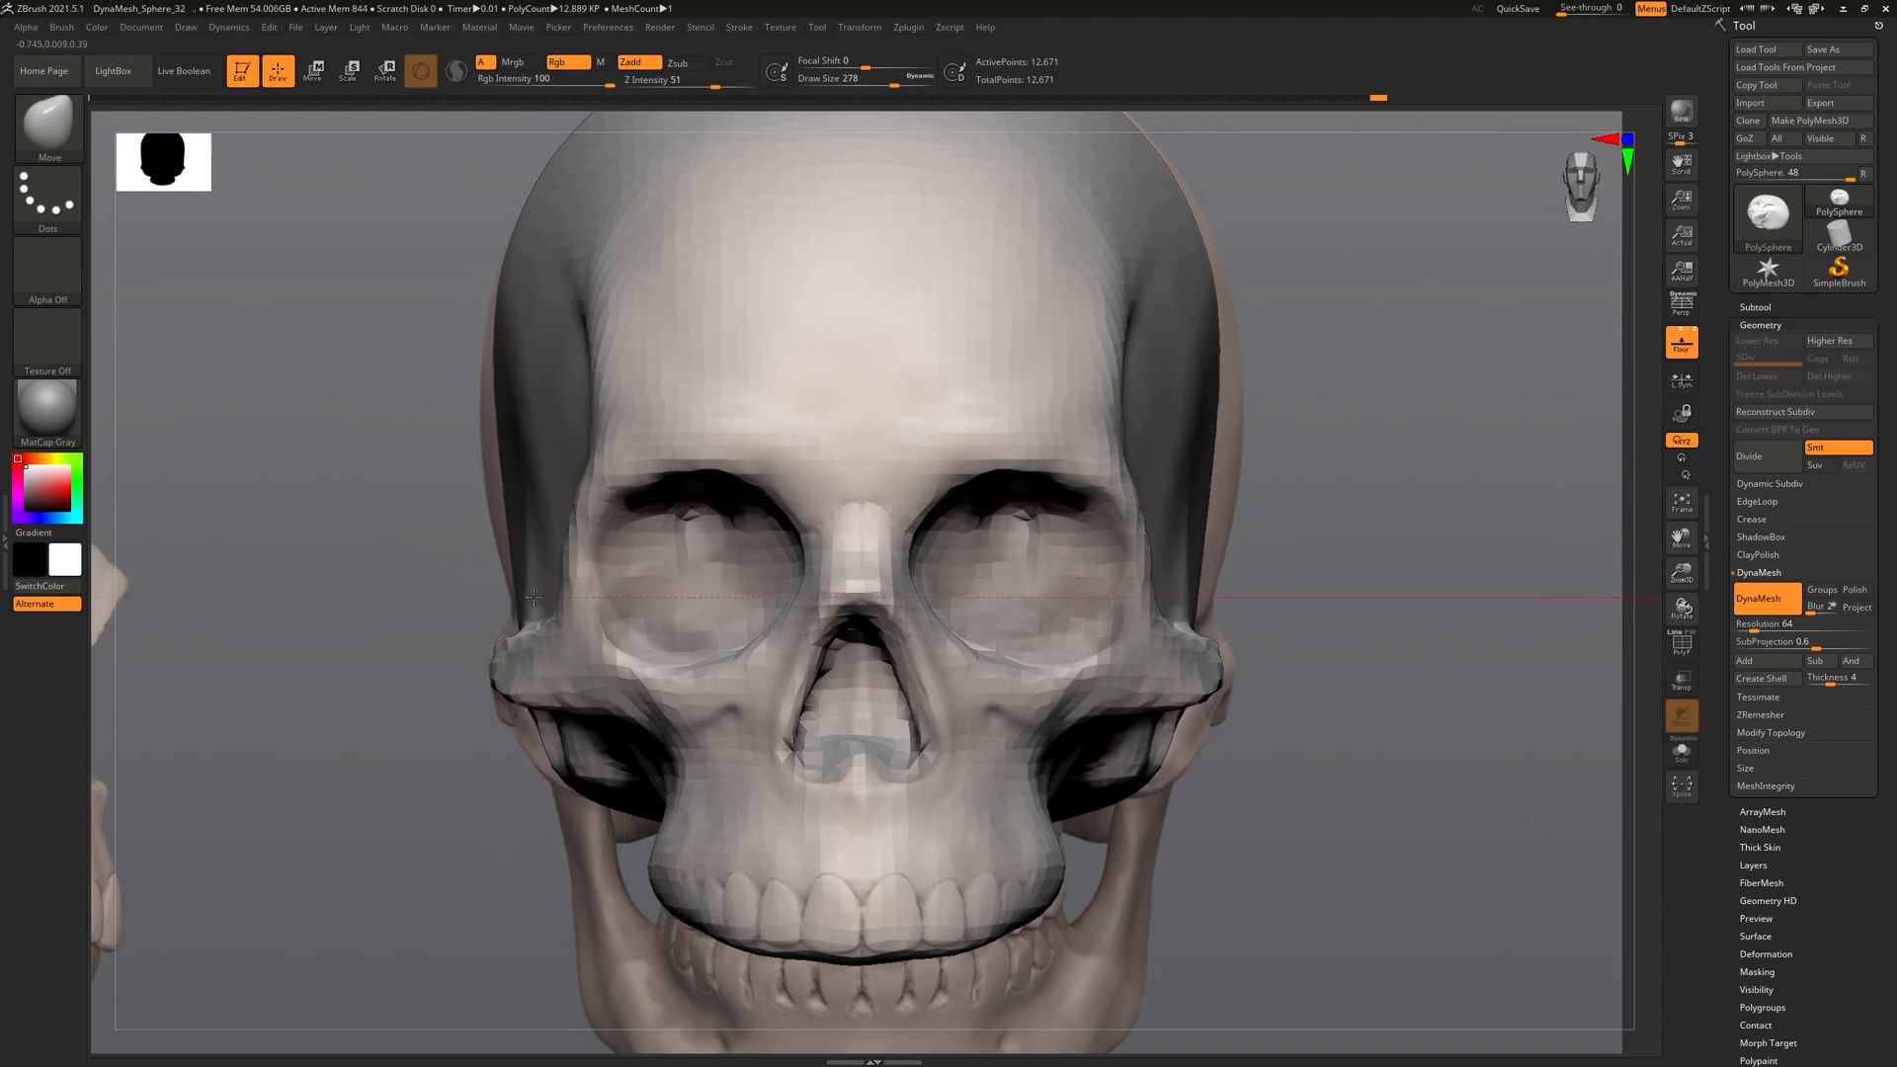
pyautogui.moveTo(504, 425); pyautogui.dragTo(481, 394)
pyautogui.hotkey('ctrl', 'z')
pyautogui.moveTo(489, 481); pyautogui.dragTo(479, 486)
pyautogui.moveTo(1319, 490)
pyautogui.mouseDown()
pyautogui.moveTo(1193, 504)
pyautogui.moveTo(1251, 542)
pyautogui.moveTo(881, 643)
pyautogui.mouseUp()
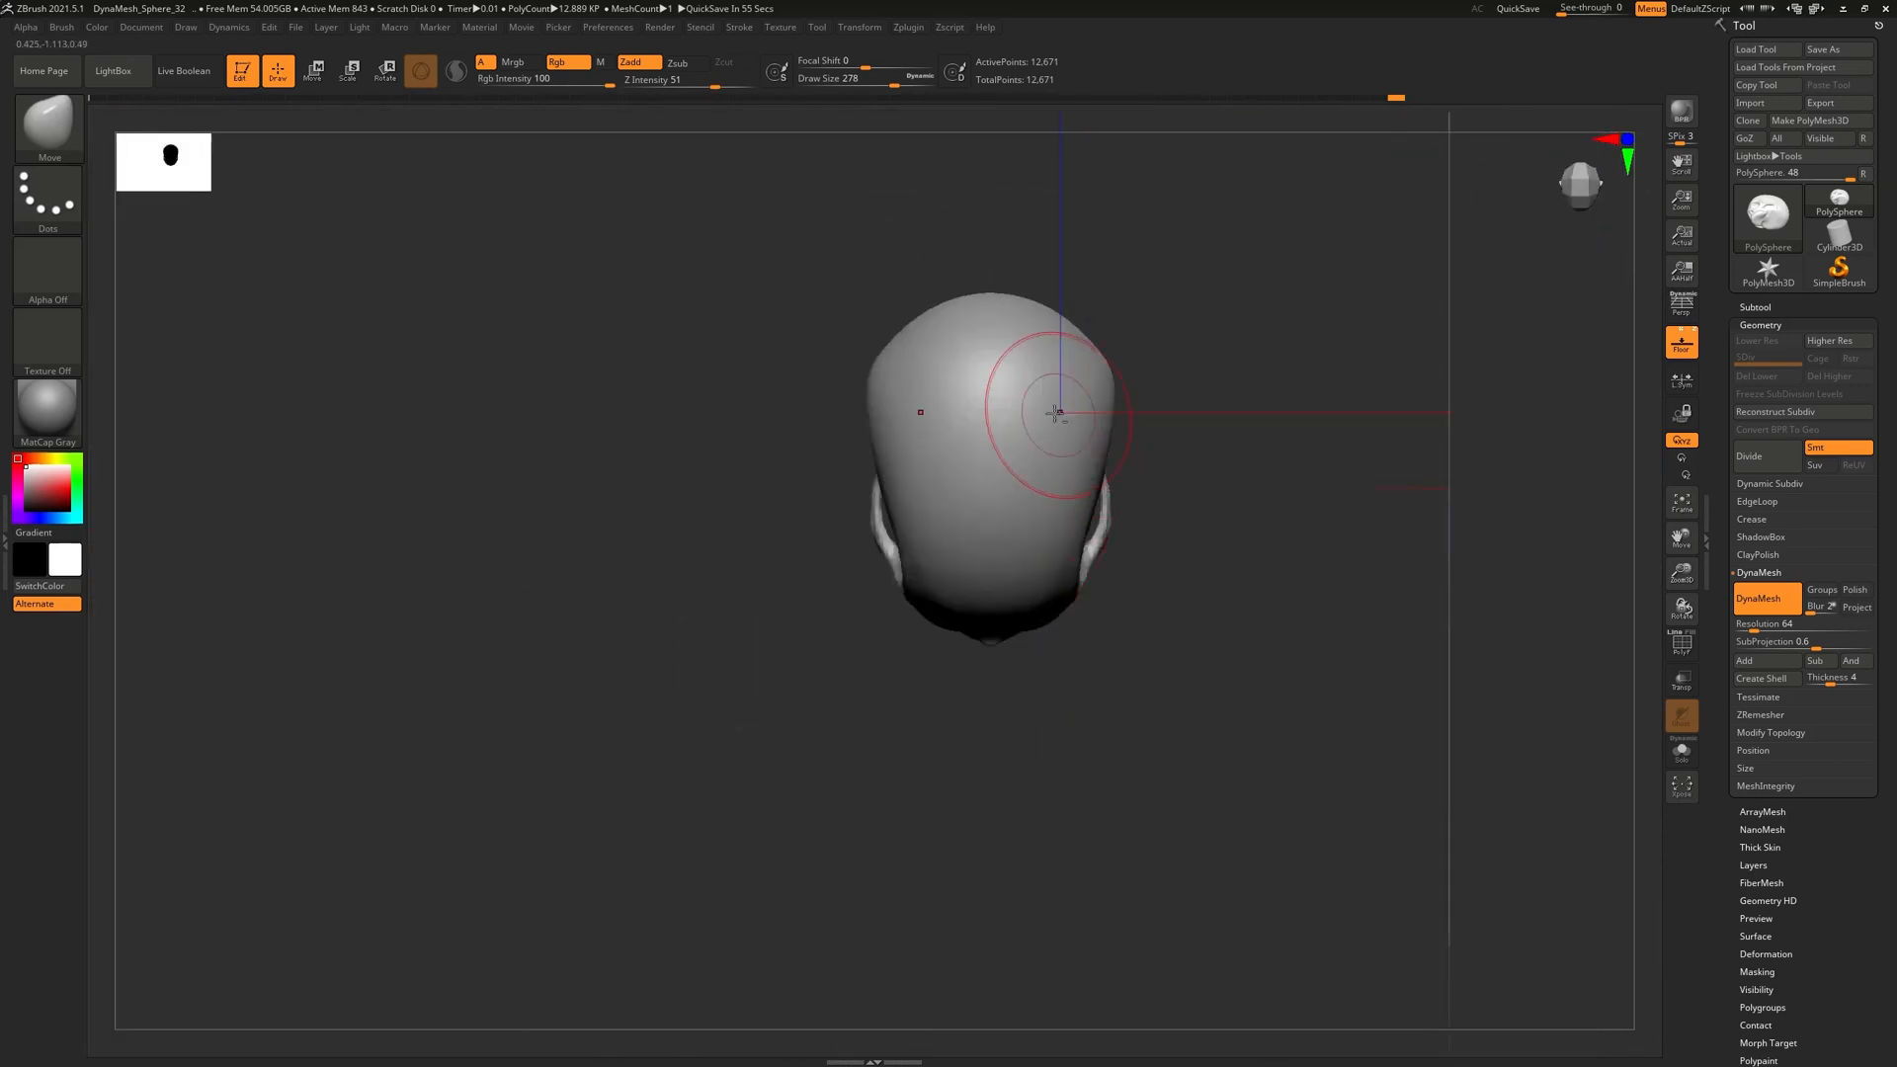
pyautogui.moveTo(719, 327)
pyautogui.mouseDown()
pyautogui.moveTo(859, 395)
pyautogui.moveTo(948, 483)
pyautogui.moveTo(992, 665)
pyautogui.moveTo(1130, 338)
pyautogui.mouseUp()
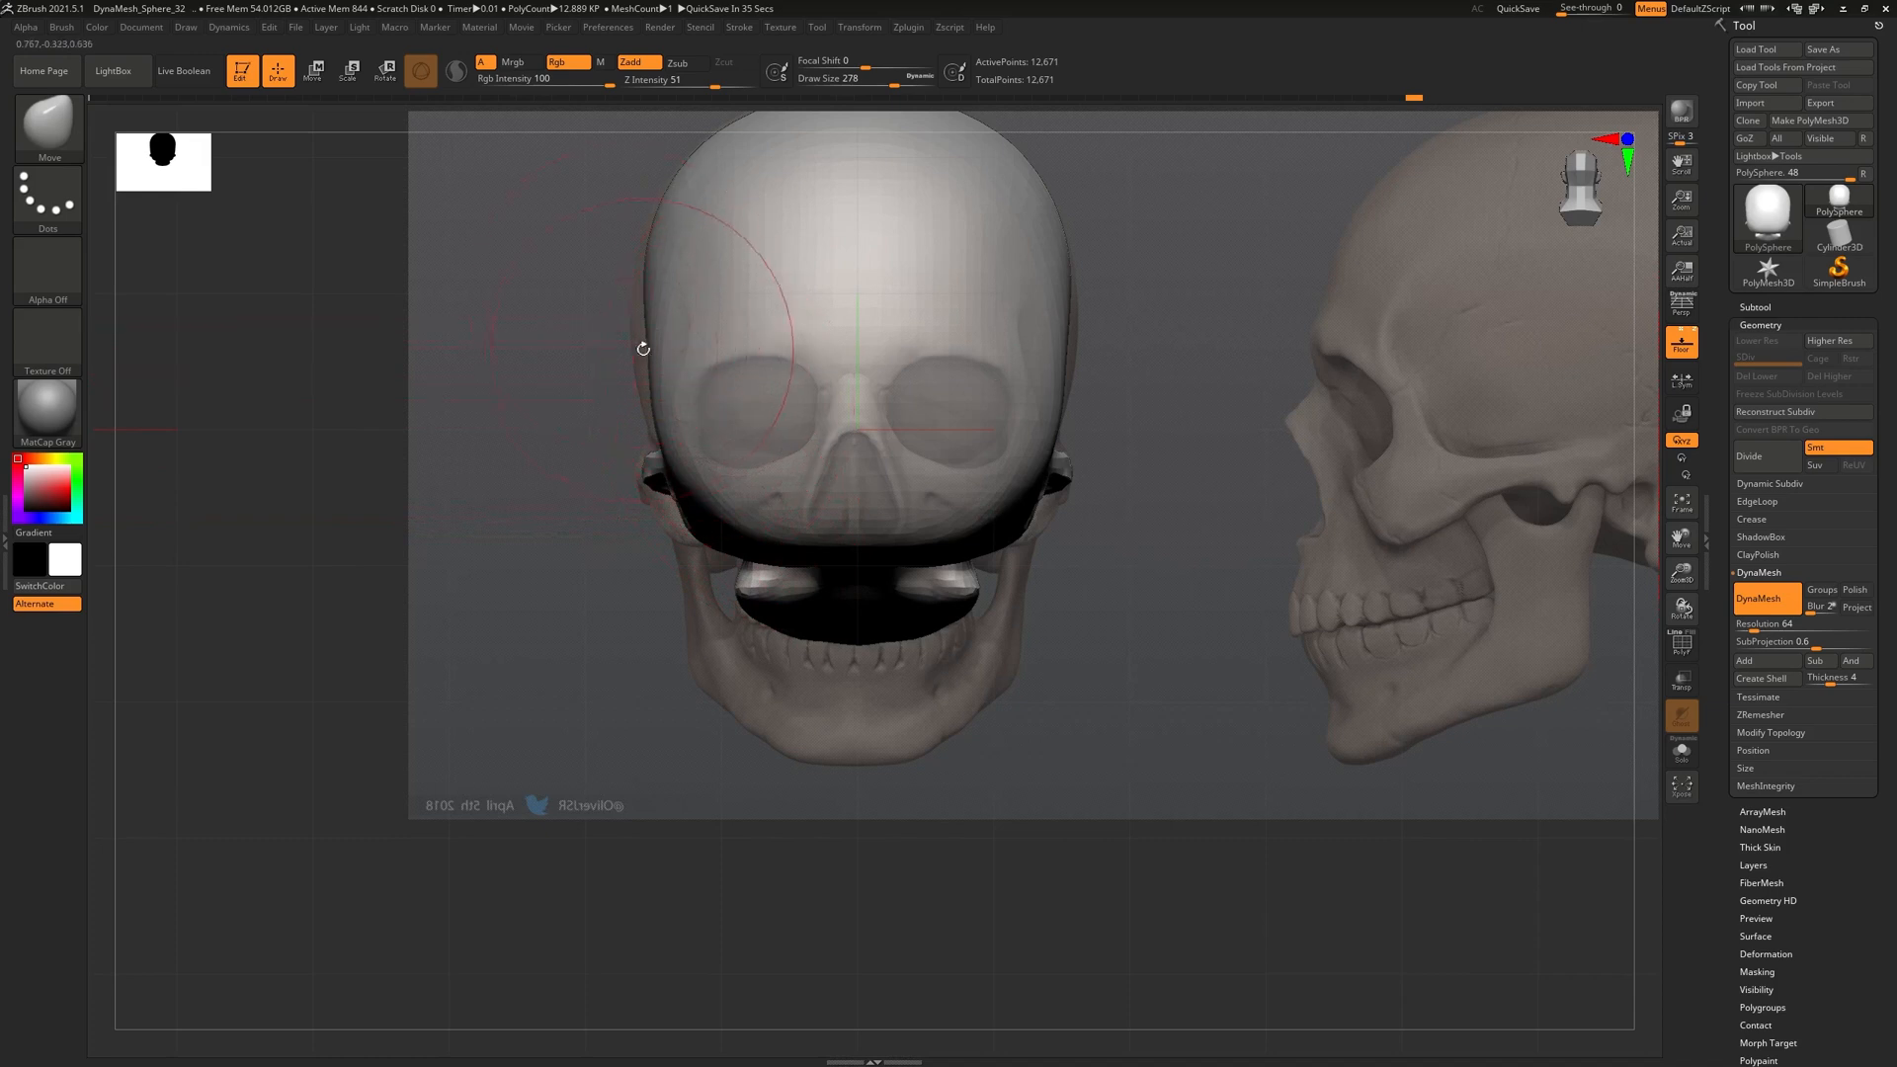
# Bulge the skull's sides outward and inspect it from a three-quarter view
pyautogui.moveTo(644, 336); pyautogui.dragTo(632, 338)
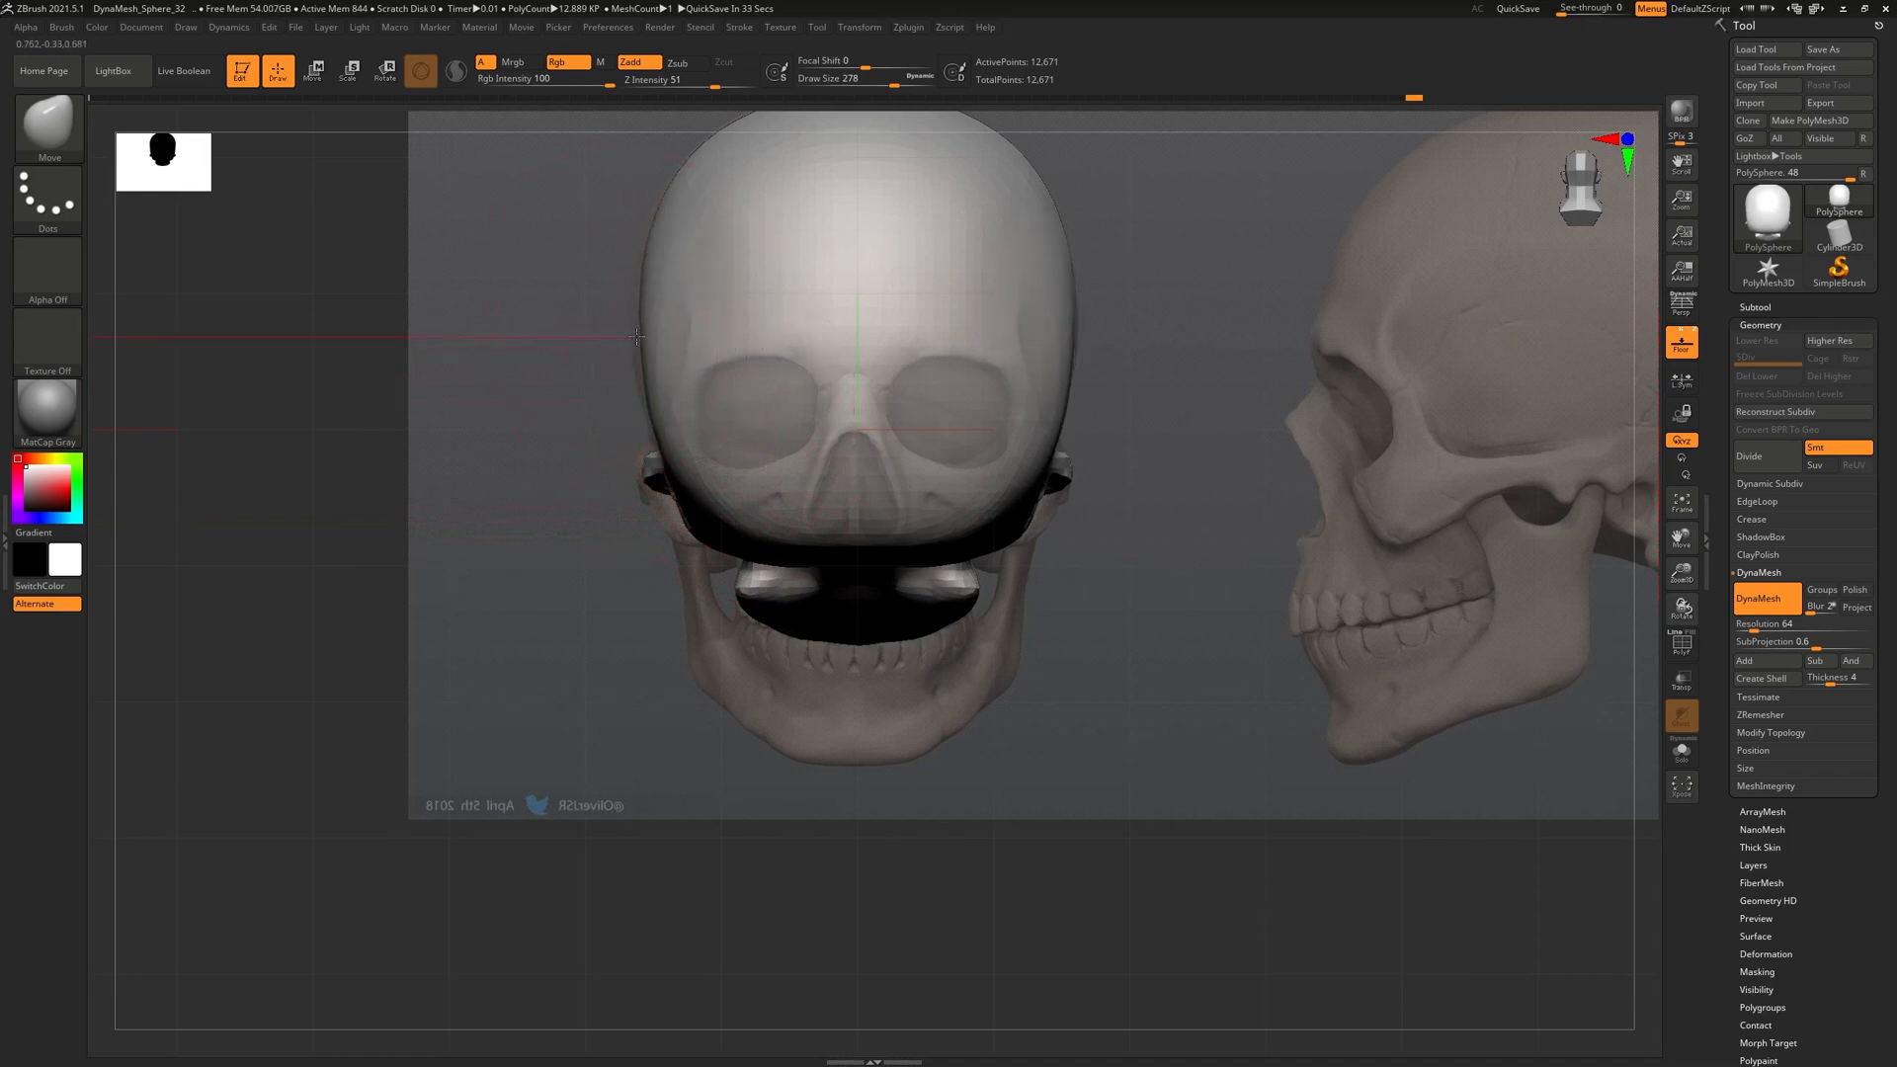
pyautogui.moveTo(669, 325)
pyautogui.mouseDown()
pyautogui.moveTo(724, 317)
pyautogui.moveTo(958, 530)
pyautogui.moveTo(867, 483)
pyautogui.moveTo(894, 572)
pyautogui.moveTo(908, 536)
pyautogui.moveTo(876, 546)
pyautogui.moveTo(906, 652)
pyautogui.moveTo(999, 682)
pyautogui.moveTo(1062, 637)
pyautogui.moveTo(1285, 642)
pyautogui.mouseUp()
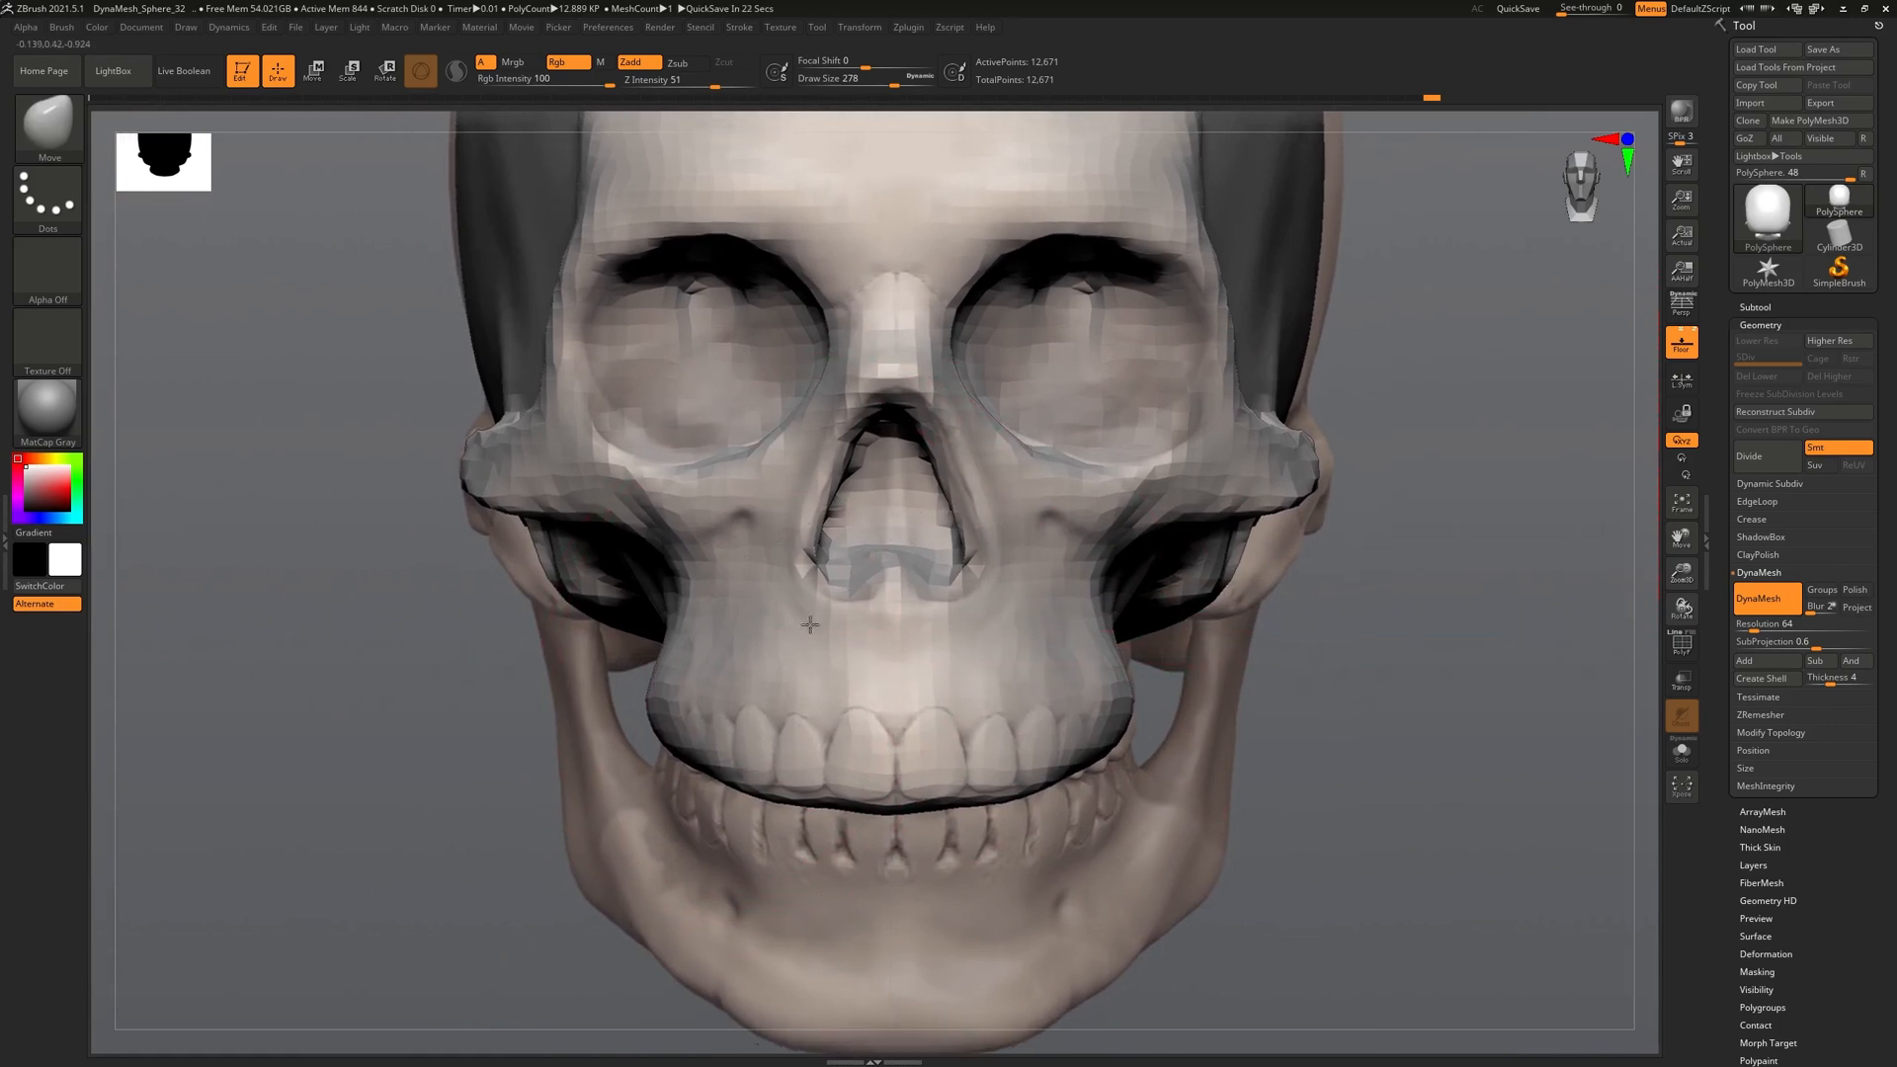
pyautogui.moveTo(499, 587)
pyautogui.mouseDown()
pyautogui.moveTo(692, 588)
pyautogui.moveTo(502, 590)
pyautogui.mouseUp()
pyautogui.moveTo(583, 647); pyautogui.dragTo(435, 634)
pyautogui.moveTo(638, 558); pyautogui.dragTo(748, 581)
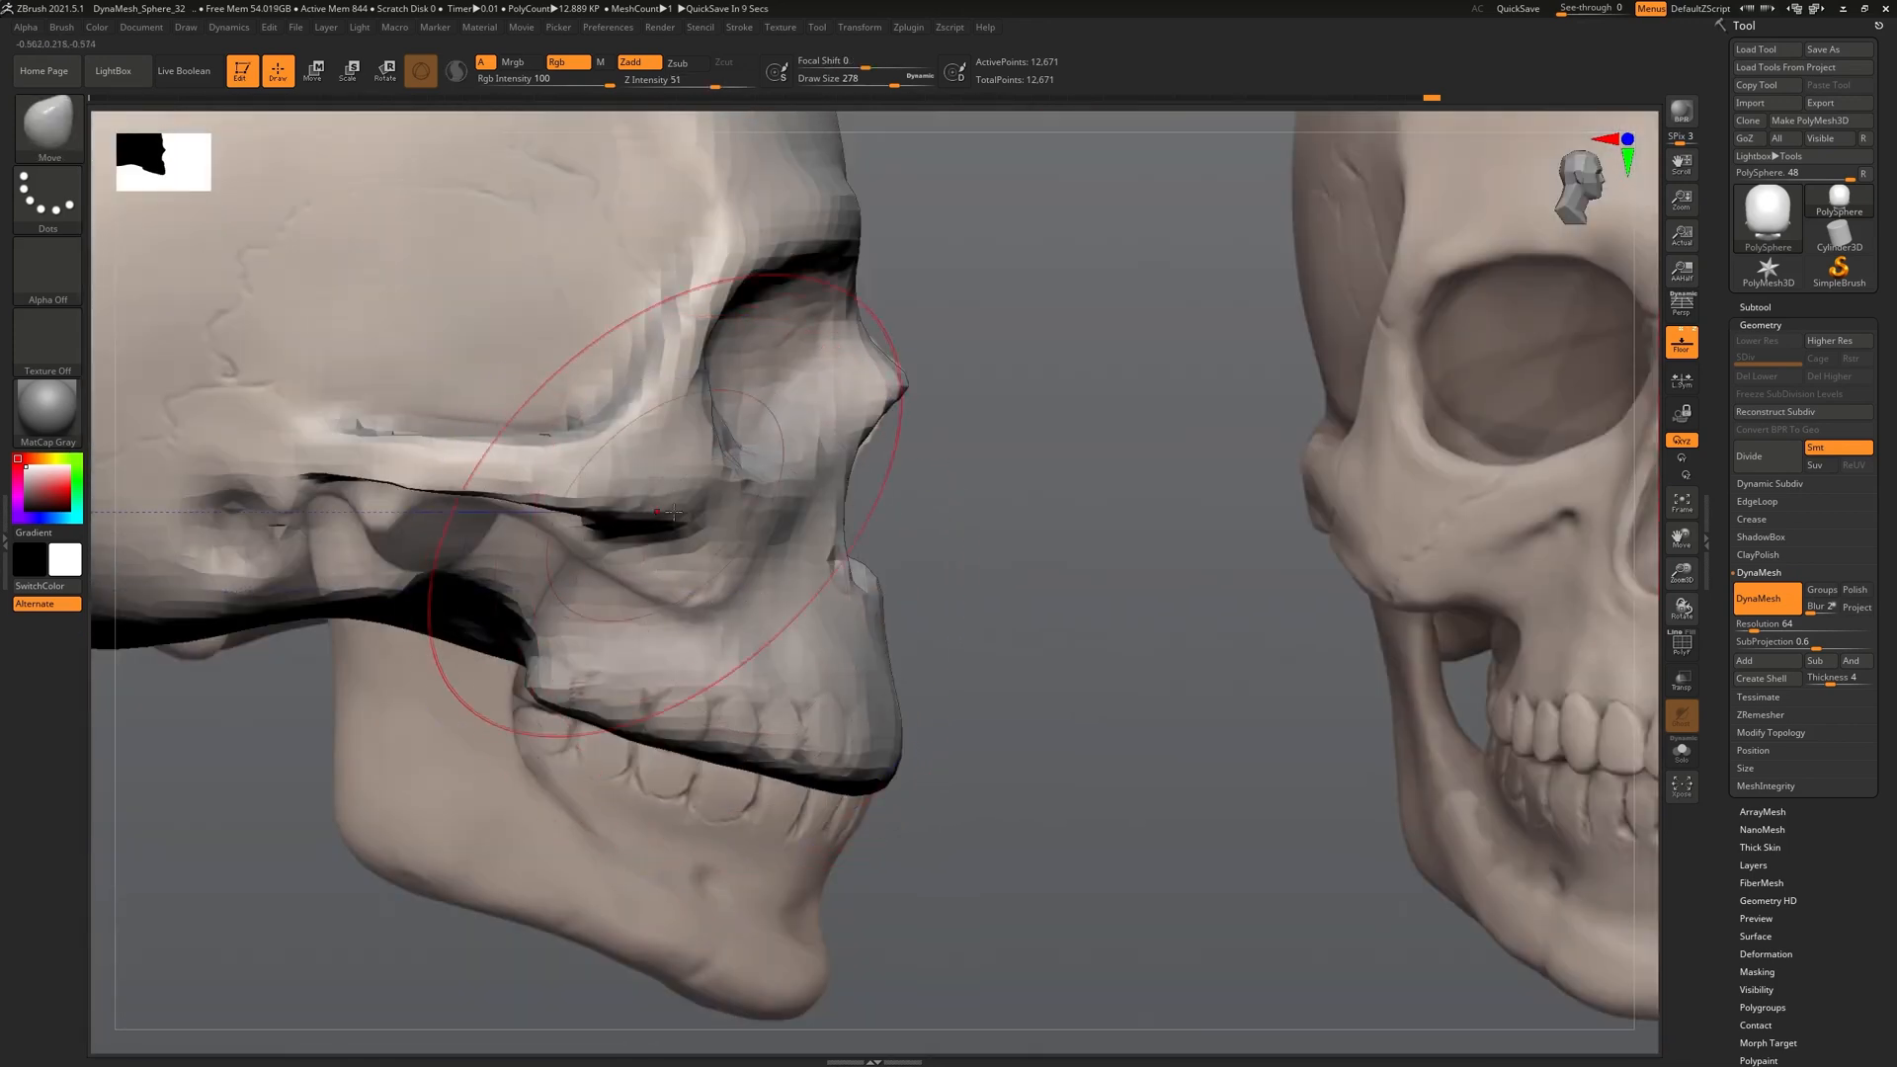
# With a smaller Move brush, pull the cheekbones' lower edge down and rework the zygomatic arch, undoing failed pulls
pyautogui.press('[')
pyautogui.press('[')
pyautogui.press('[')
pyautogui.press('[')
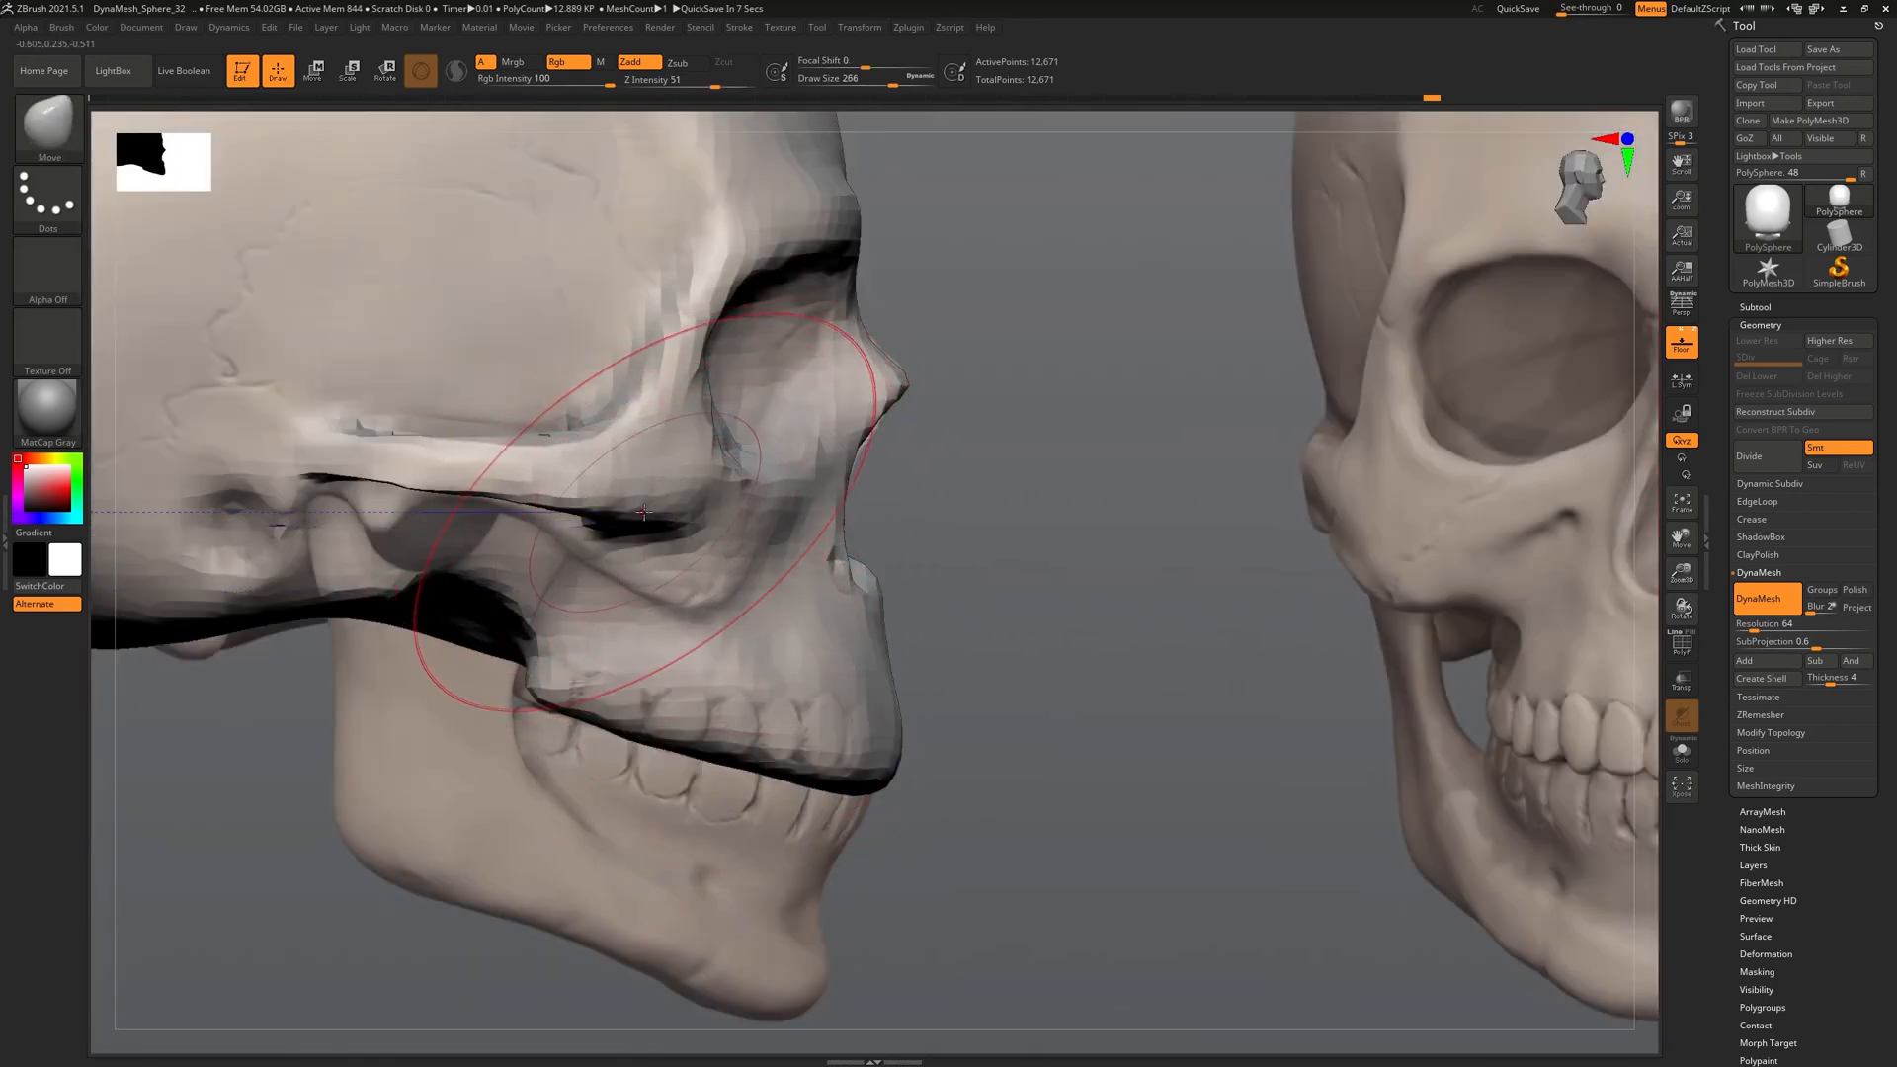
pyautogui.moveTo(639, 501); pyautogui.dragTo(741, 661)
pyautogui.moveTo(573, 506); pyautogui.dragTo(546, 538)
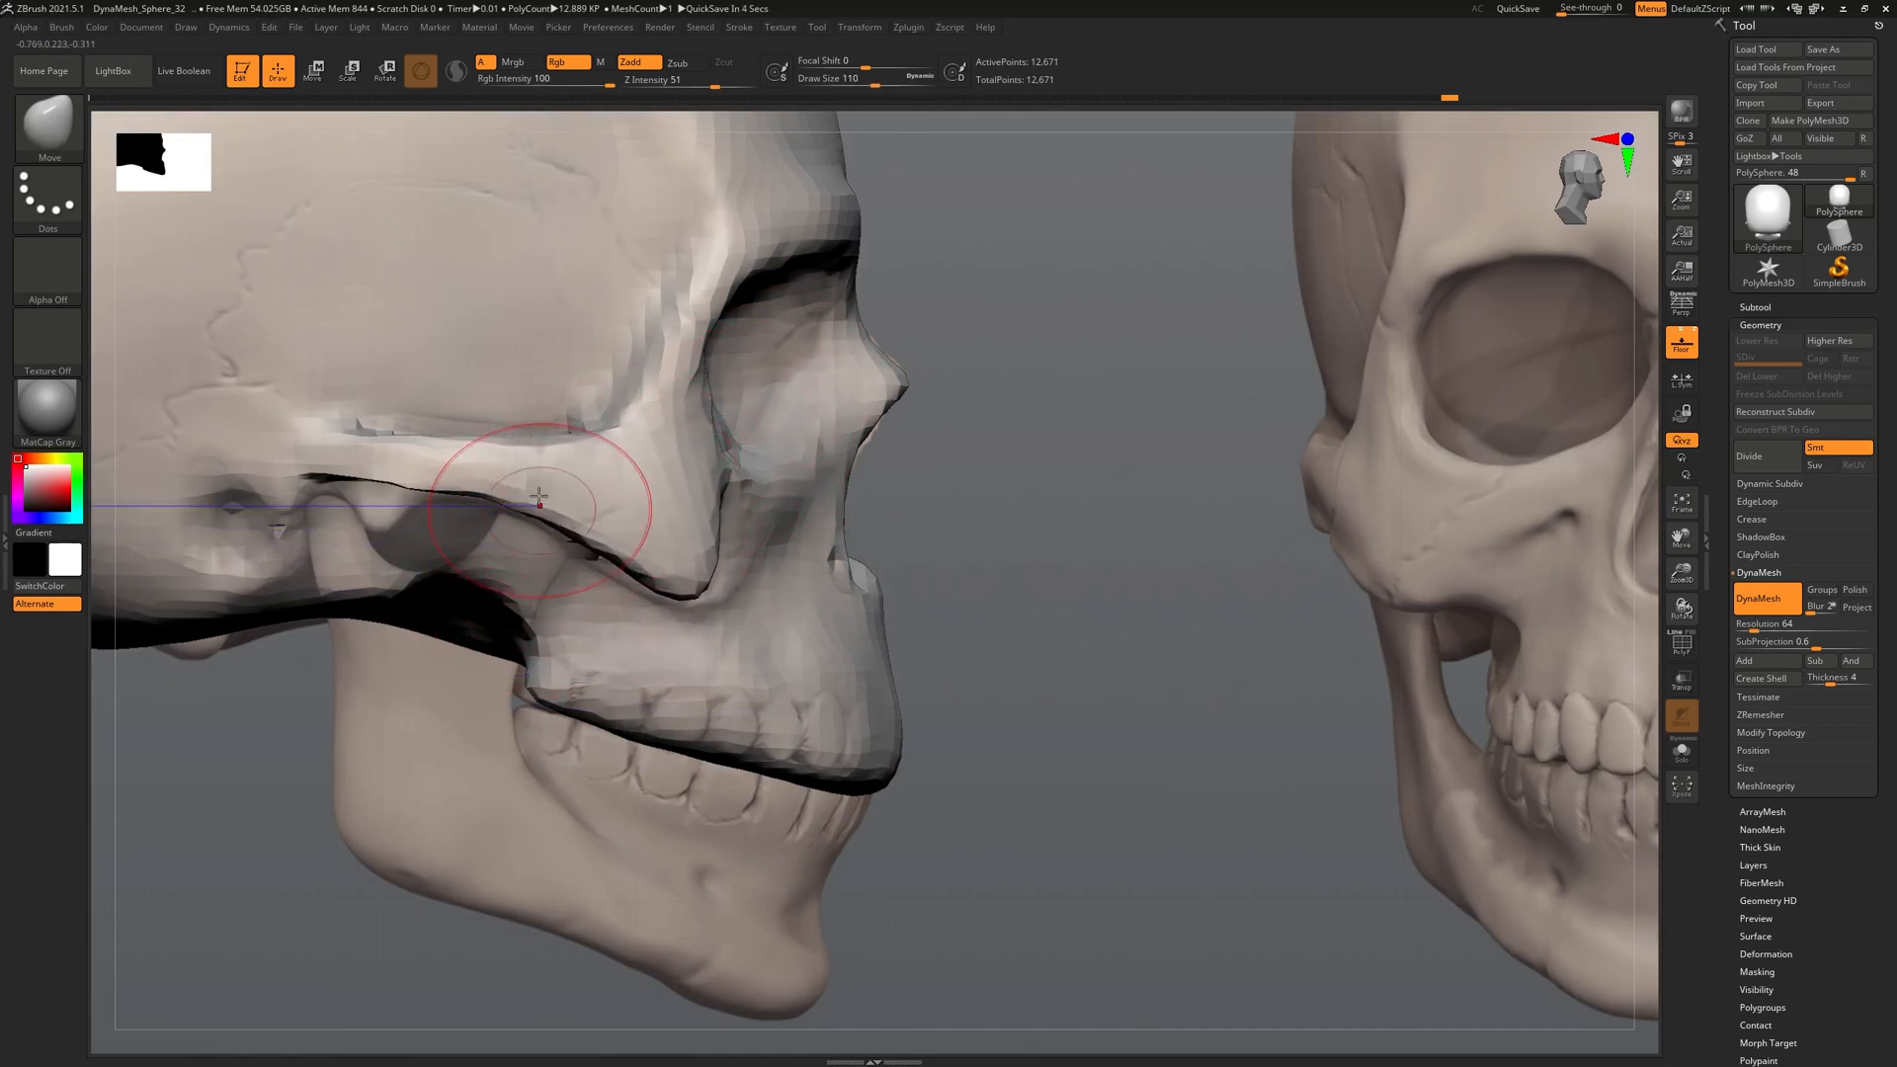
pyautogui.moveTo(377, 476); pyautogui.dragTo(369, 519)
pyautogui.hotkey('ctrl', 'z')
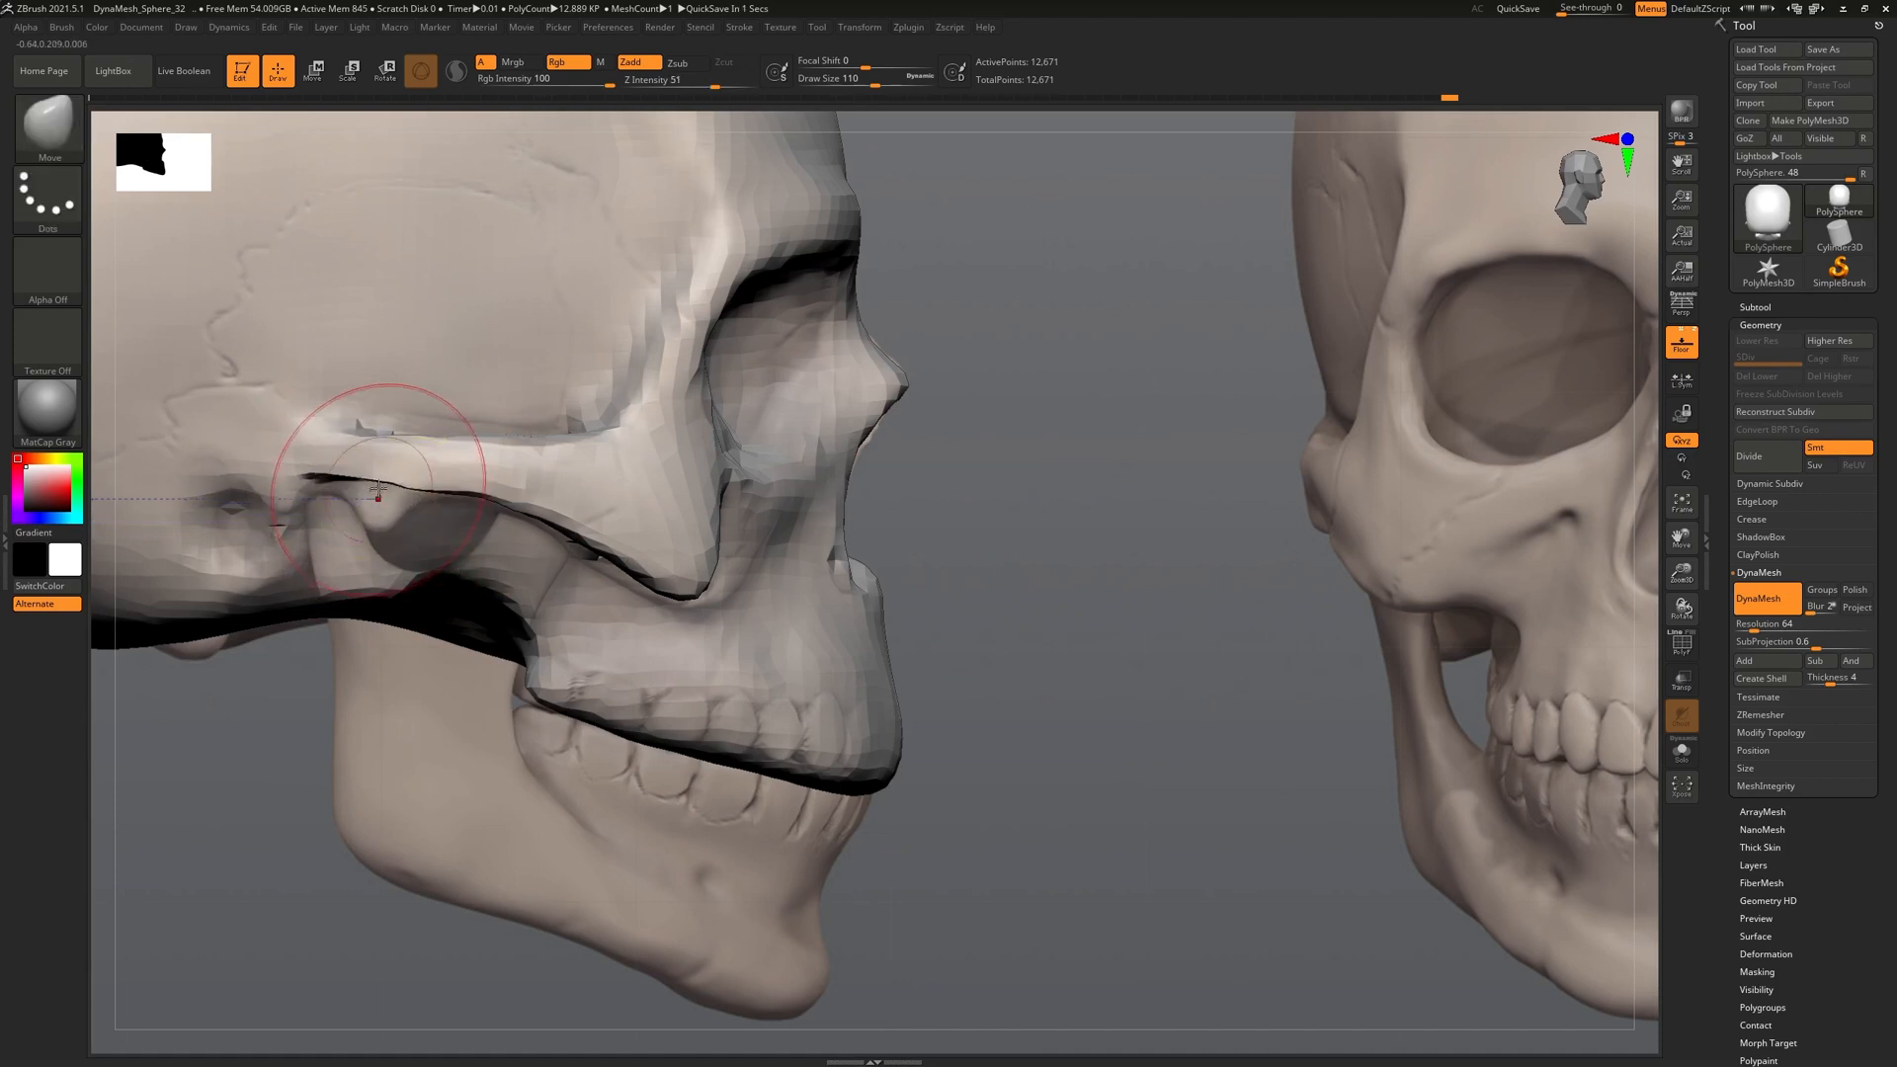
pyautogui.press('[')
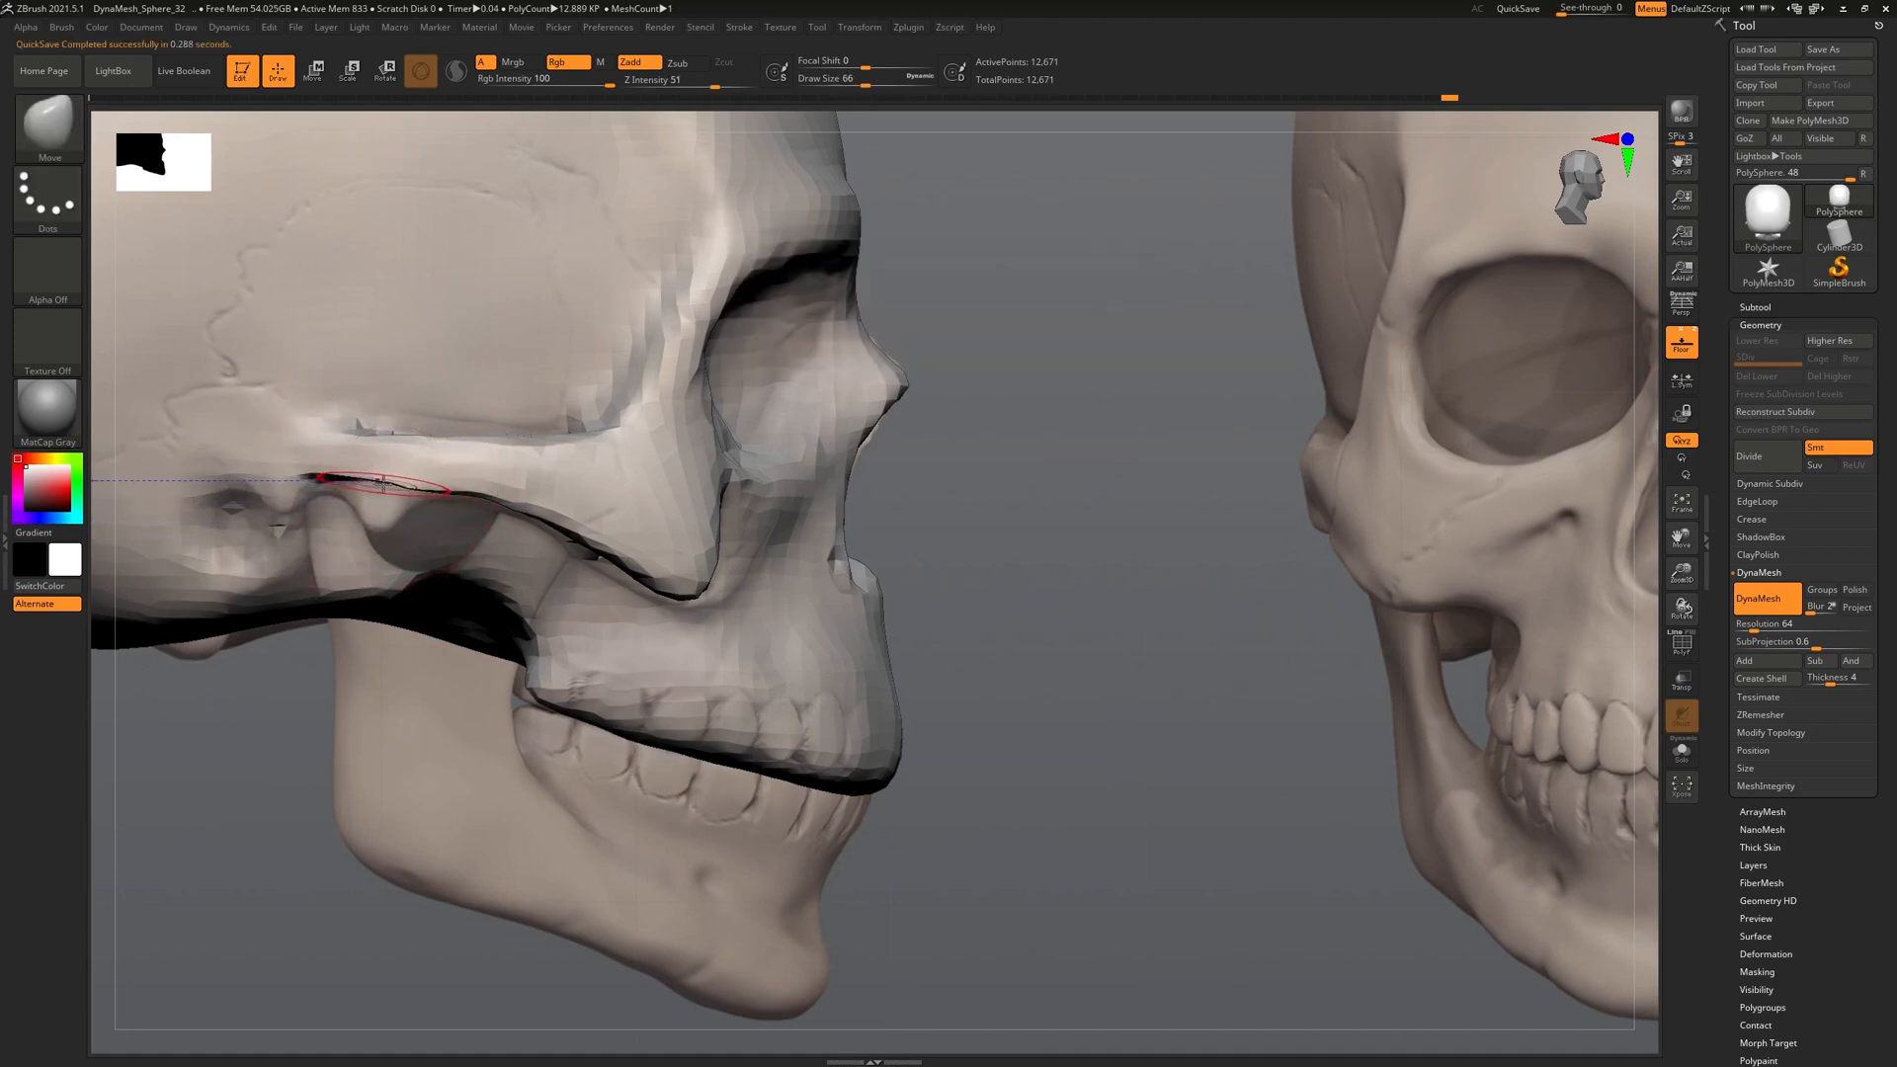
pyautogui.hotkey('ctrl', 'z')
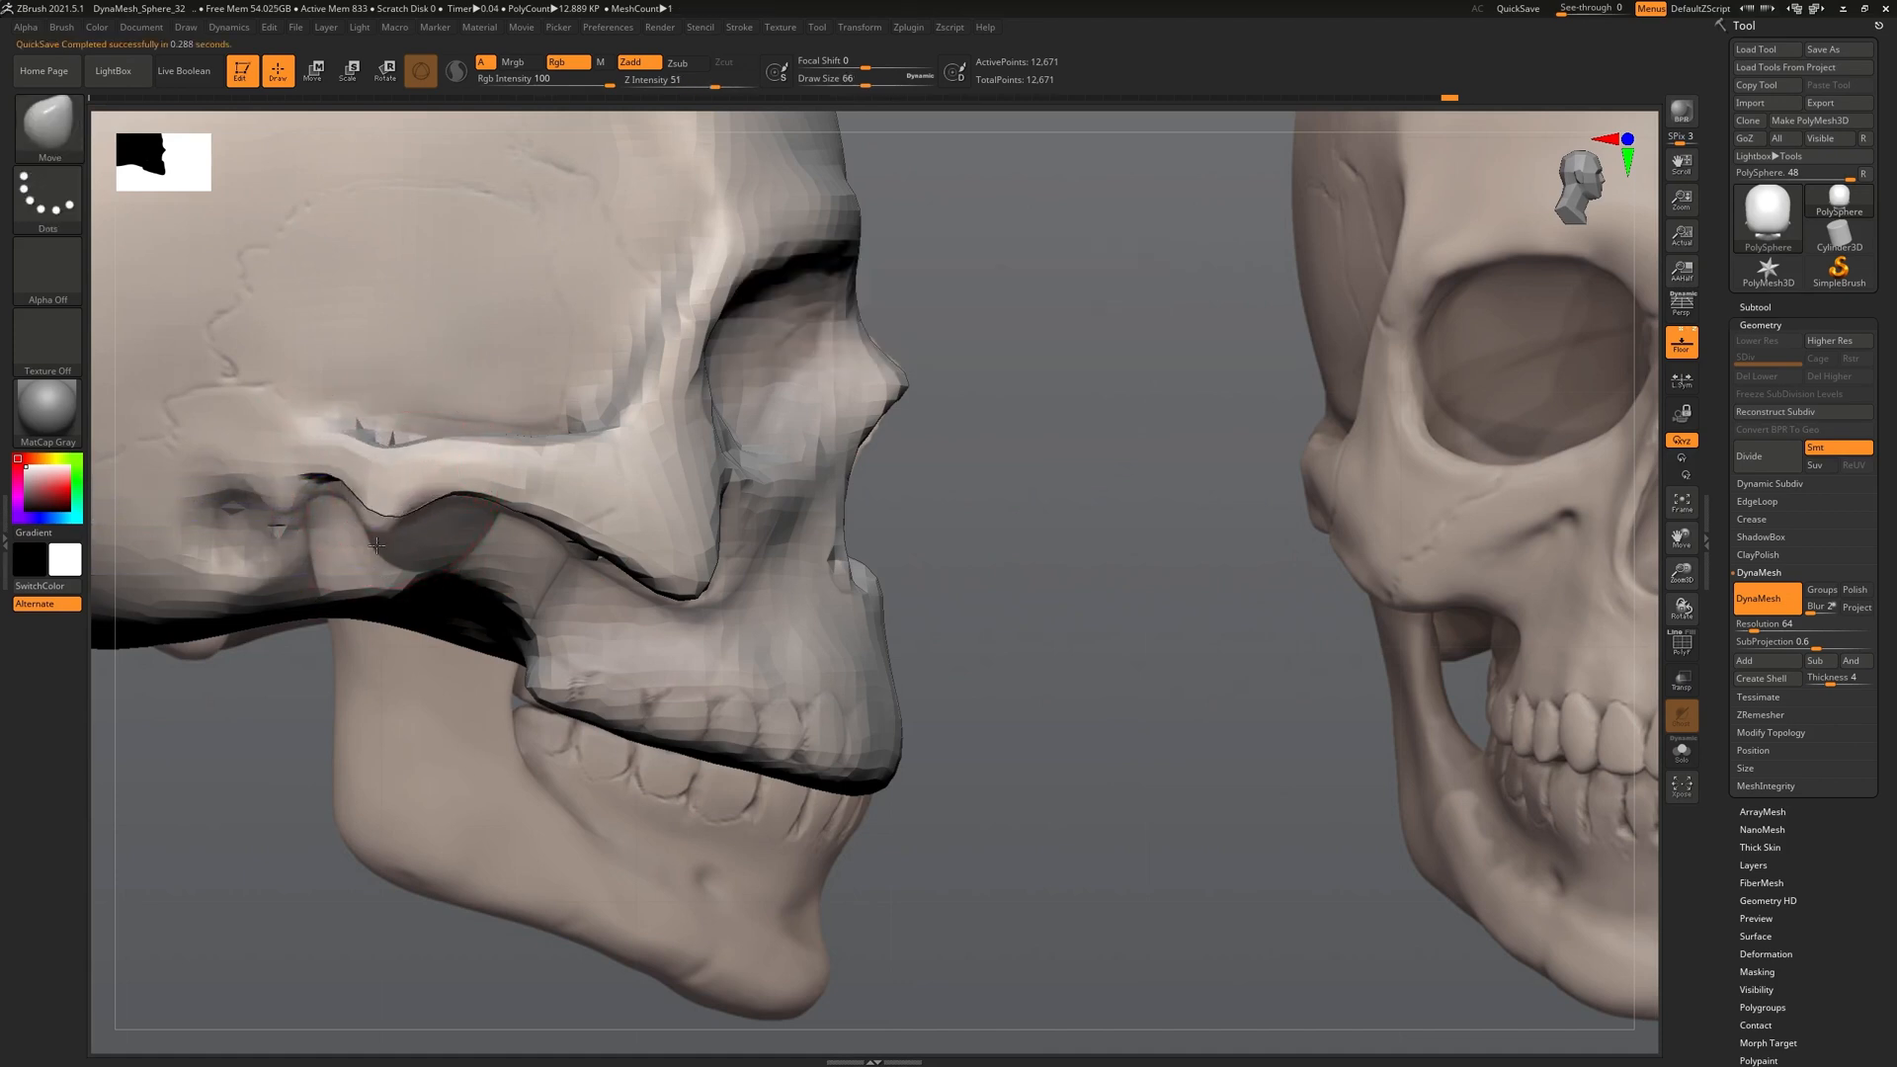
pyautogui.moveTo(384, 470); pyautogui.dragTo(372, 411)
pyautogui.hotkey('ctrl', 'z')
pyautogui.moveTo(310, 472); pyautogui.dragTo(306, 482)
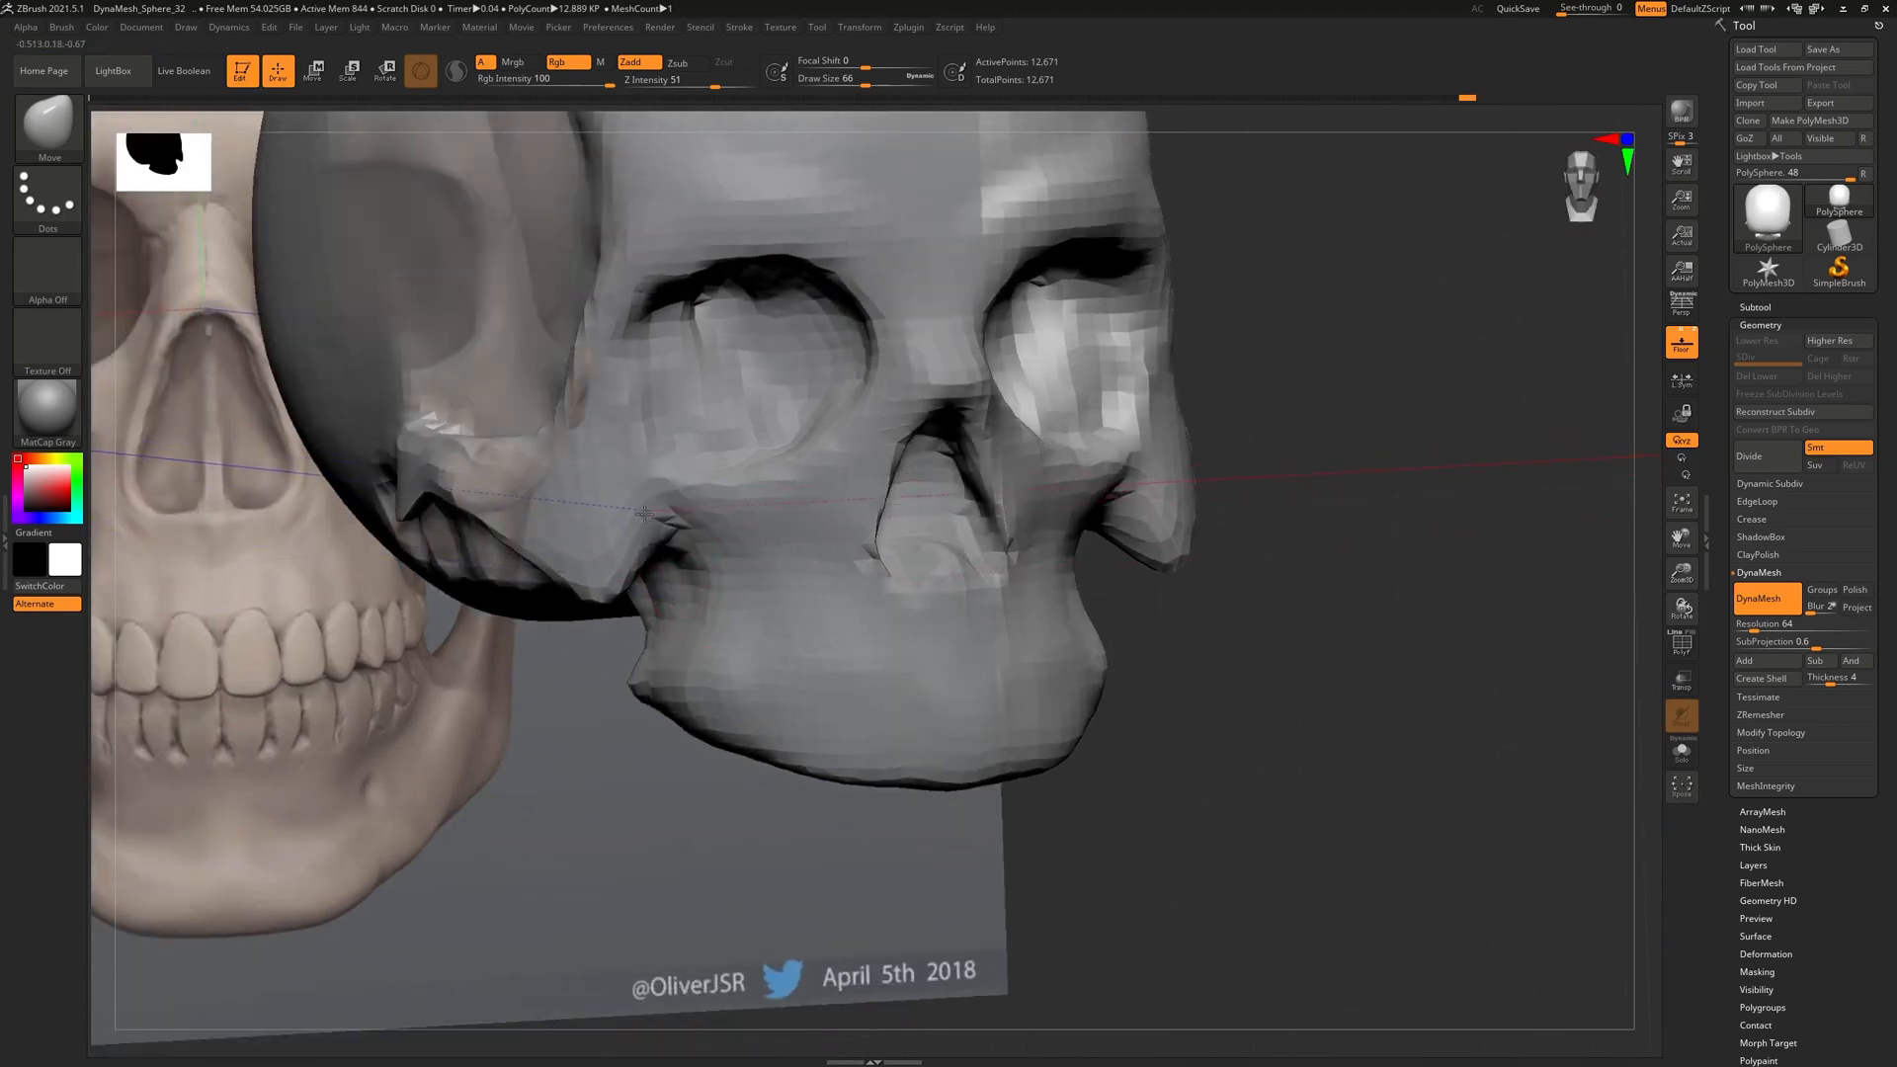
pyautogui.moveTo(660, 517); pyautogui.dragTo(520, 466, button='right')
# Select the ClayBuildup brush from the library and turn off the Floor grid
pyautogui.click(77, 136)
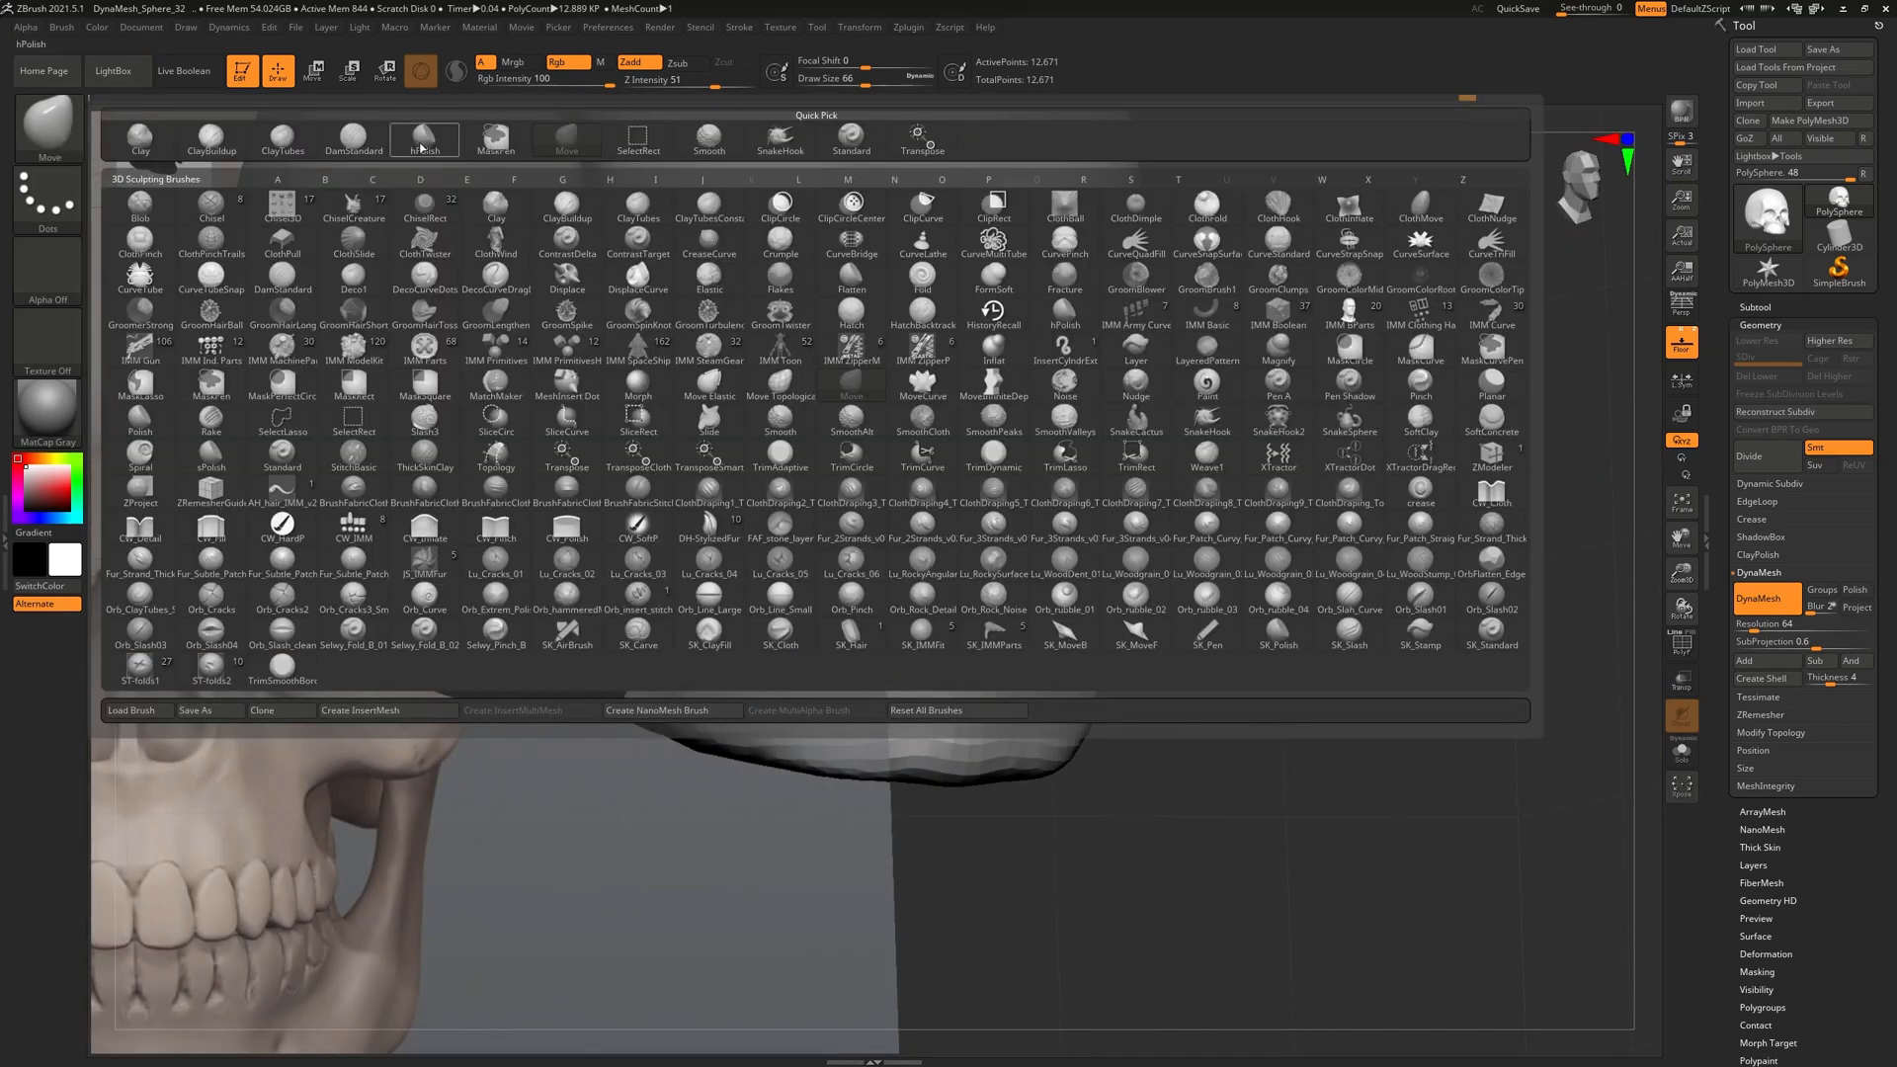
pyautogui.click(283, 139)
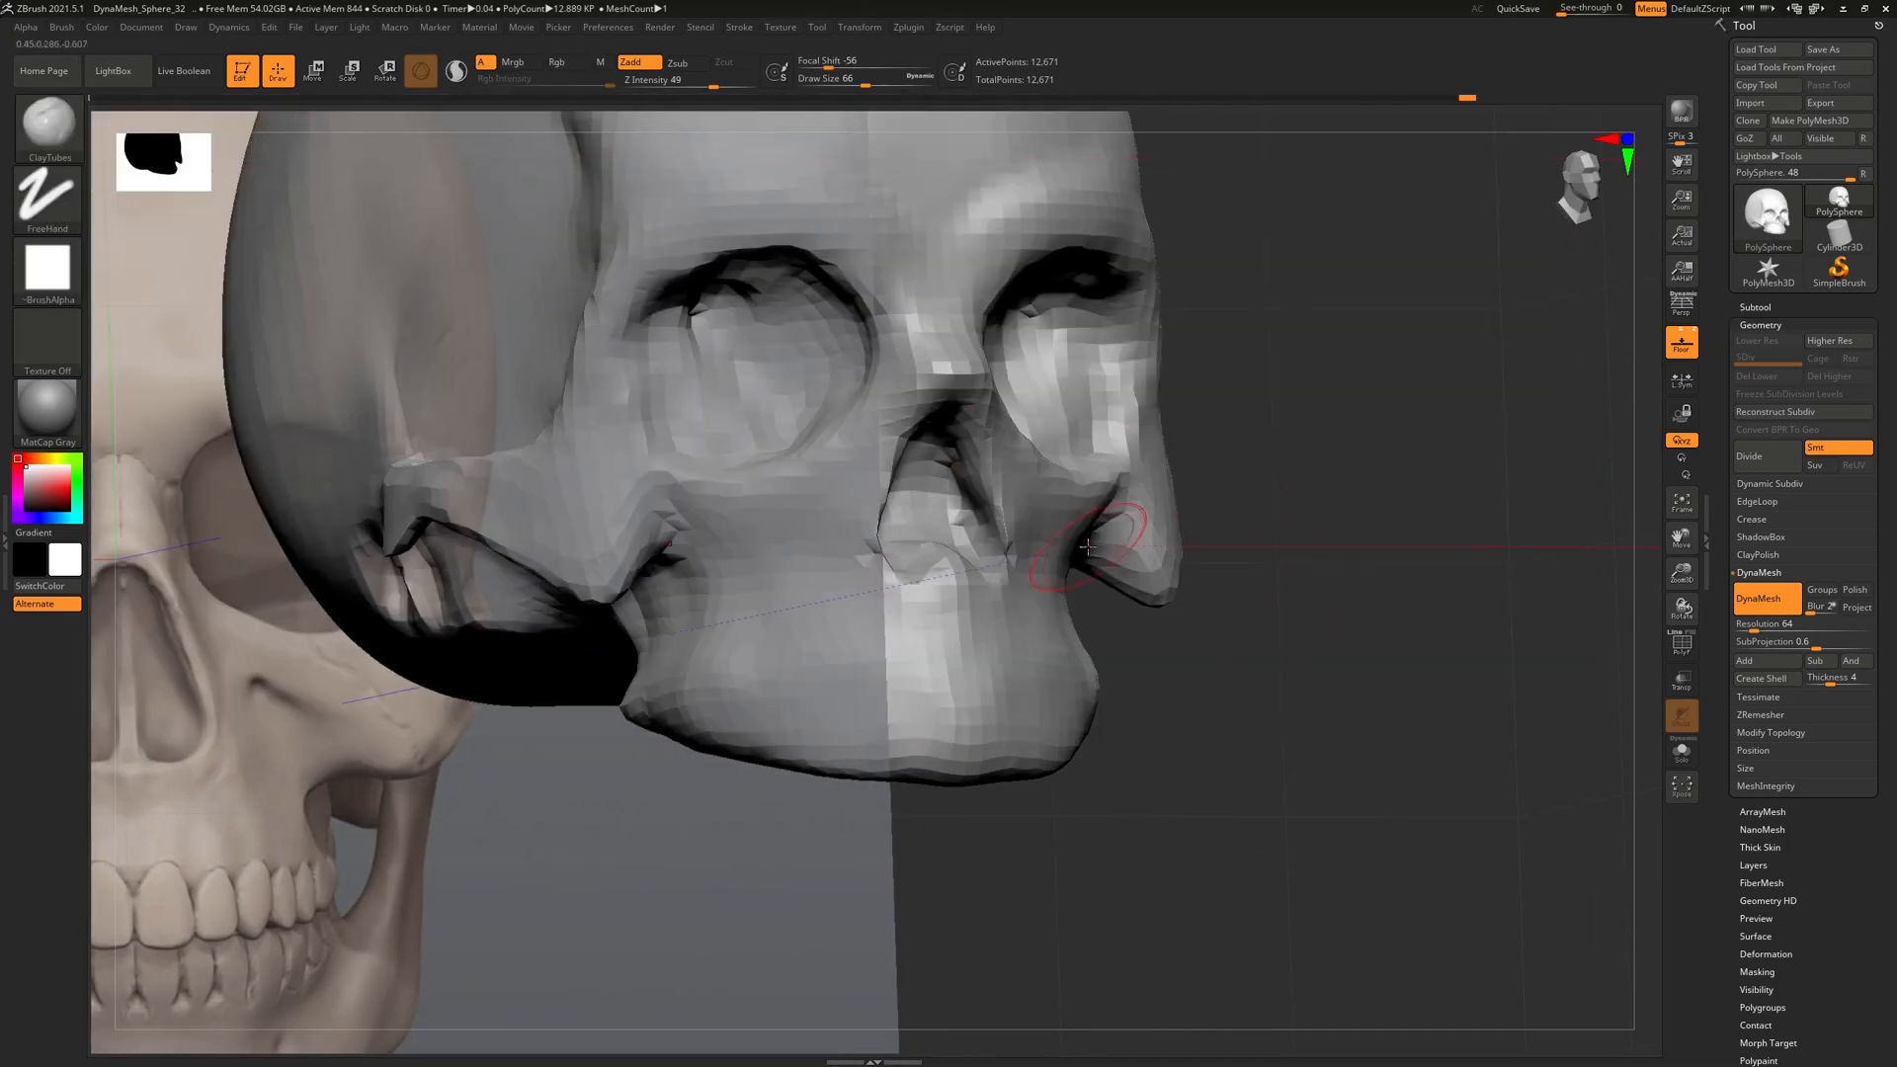
pyautogui.click(27, 146)
pyautogui.click(210, 143)
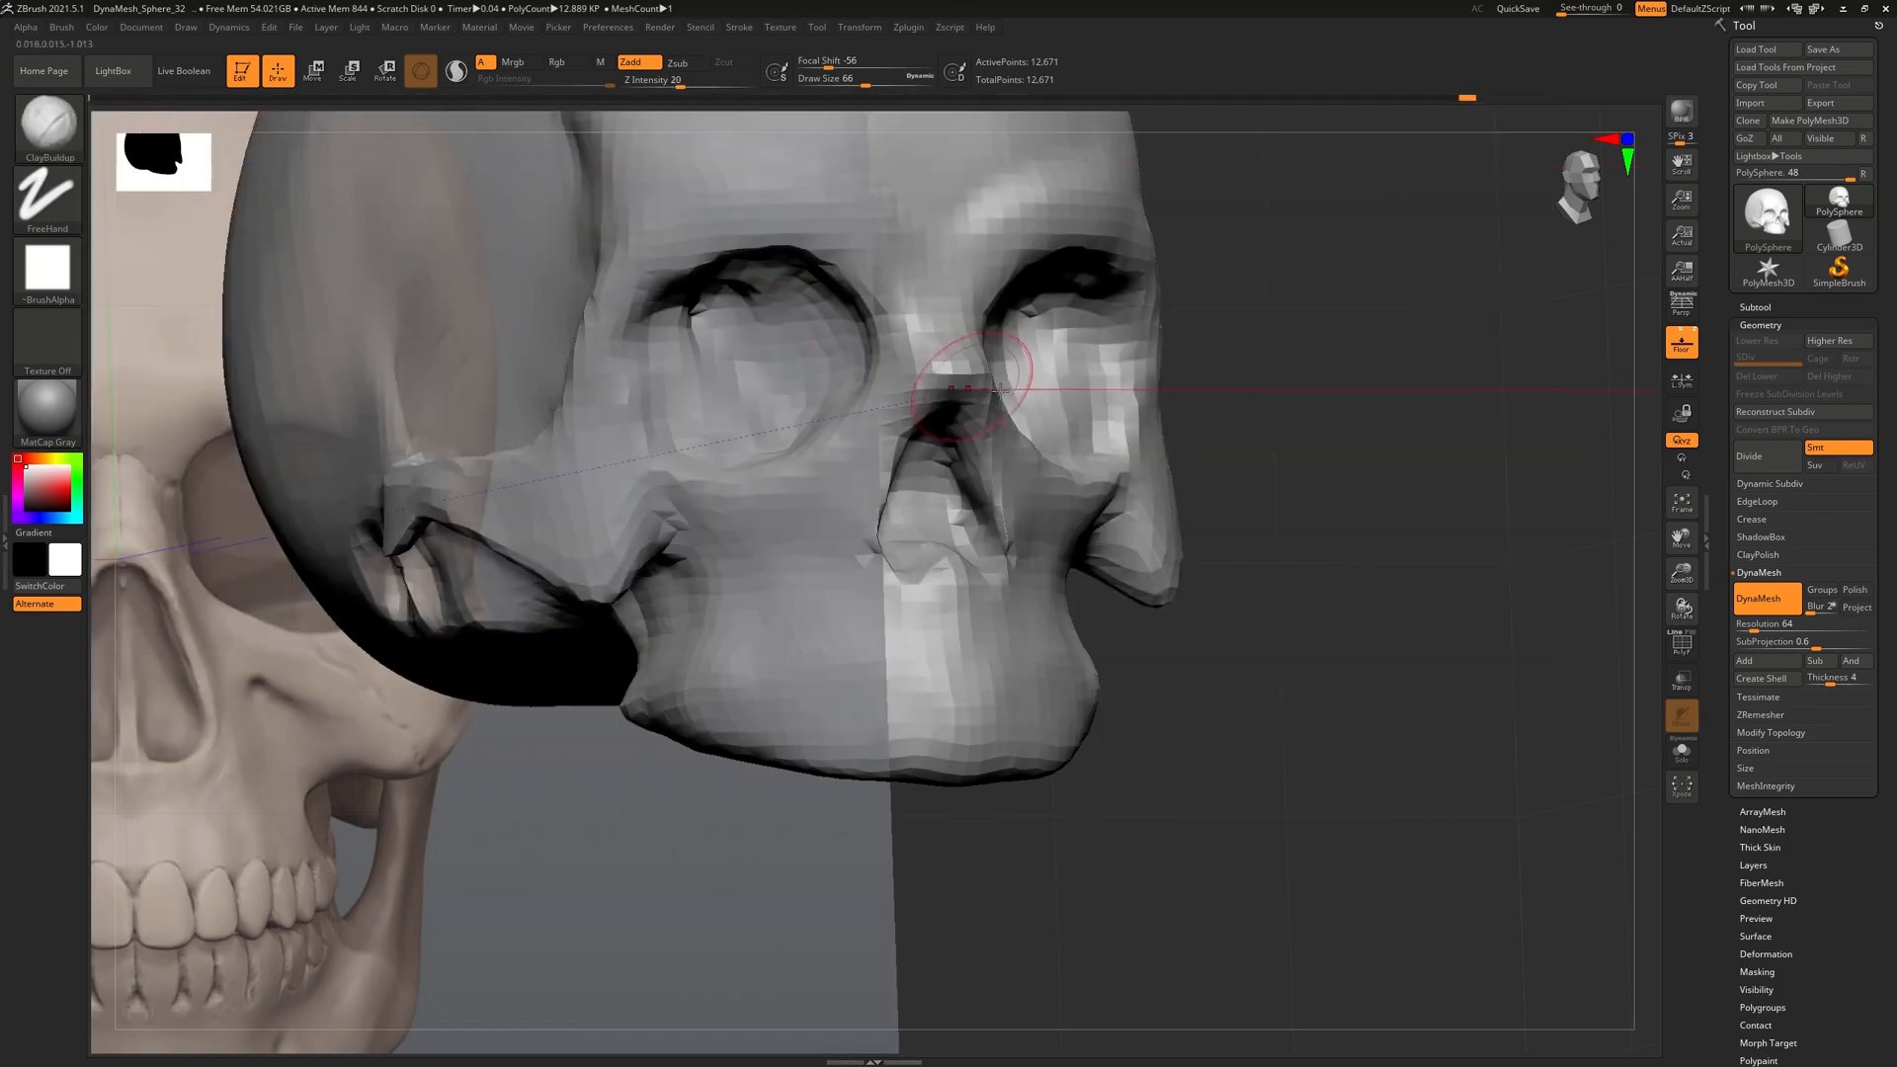
pyautogui.click(1680, 343)
# Build up the underside of the cheekbones, then drag the reference board over the sculpt
pyautogui.moveTo(563, 780); pyautogui.dragTo(694, 719)
pyautogui.moveTo(716, 637)
pyautogui.keyDown('ctrl'); pyautogui.mouseDown(button='right')
pyautogui.moveTo(720, 665)
pyautogui.moveTo(858, 685)
pyautogui.moveTo(770, 496)
pyautogui.moveTo(794, 518)
pyautogui.mouseUp(button='right'); pyautogui.keyUp('ctrl')
pyautogui.moveTo(795, 518)
pyautogui.mouseDown()
pyautogui.moveTo(824, 489)
pyautogui.moveTo(788, 493)
pyautogui.moveTo(771, 528)
pyautogui.mouseUp()
pyautogui.keyDown('shift'); pyautogui.moveTo(870, 529); pyautogui.dragTo(805, 524, button='right'); pyautogui.keyUp('shift')
pyautogui.moveTo(1028, 580); pyautogui.dragTo(1050, 626, button='right')
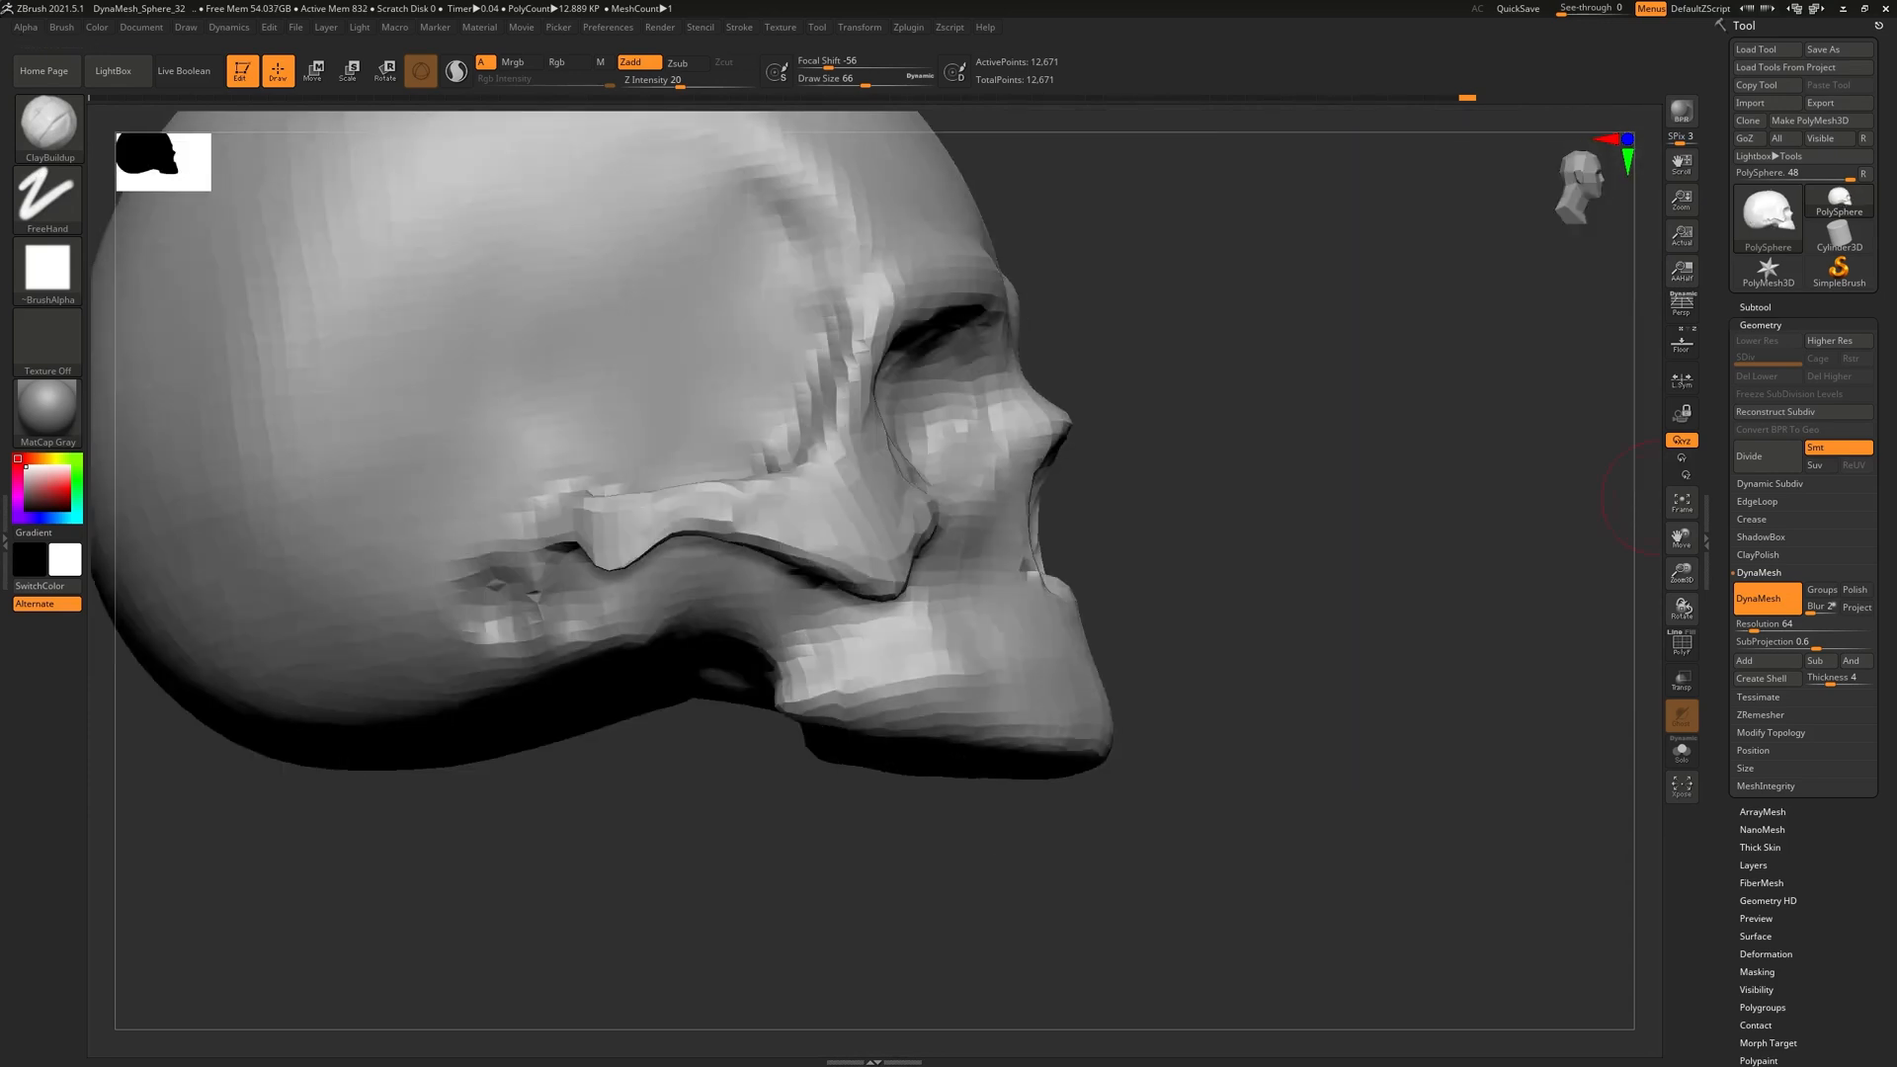
pyautogui.moveTo(1895, 593); pyautogui.dragTo(971, 676, button='right')
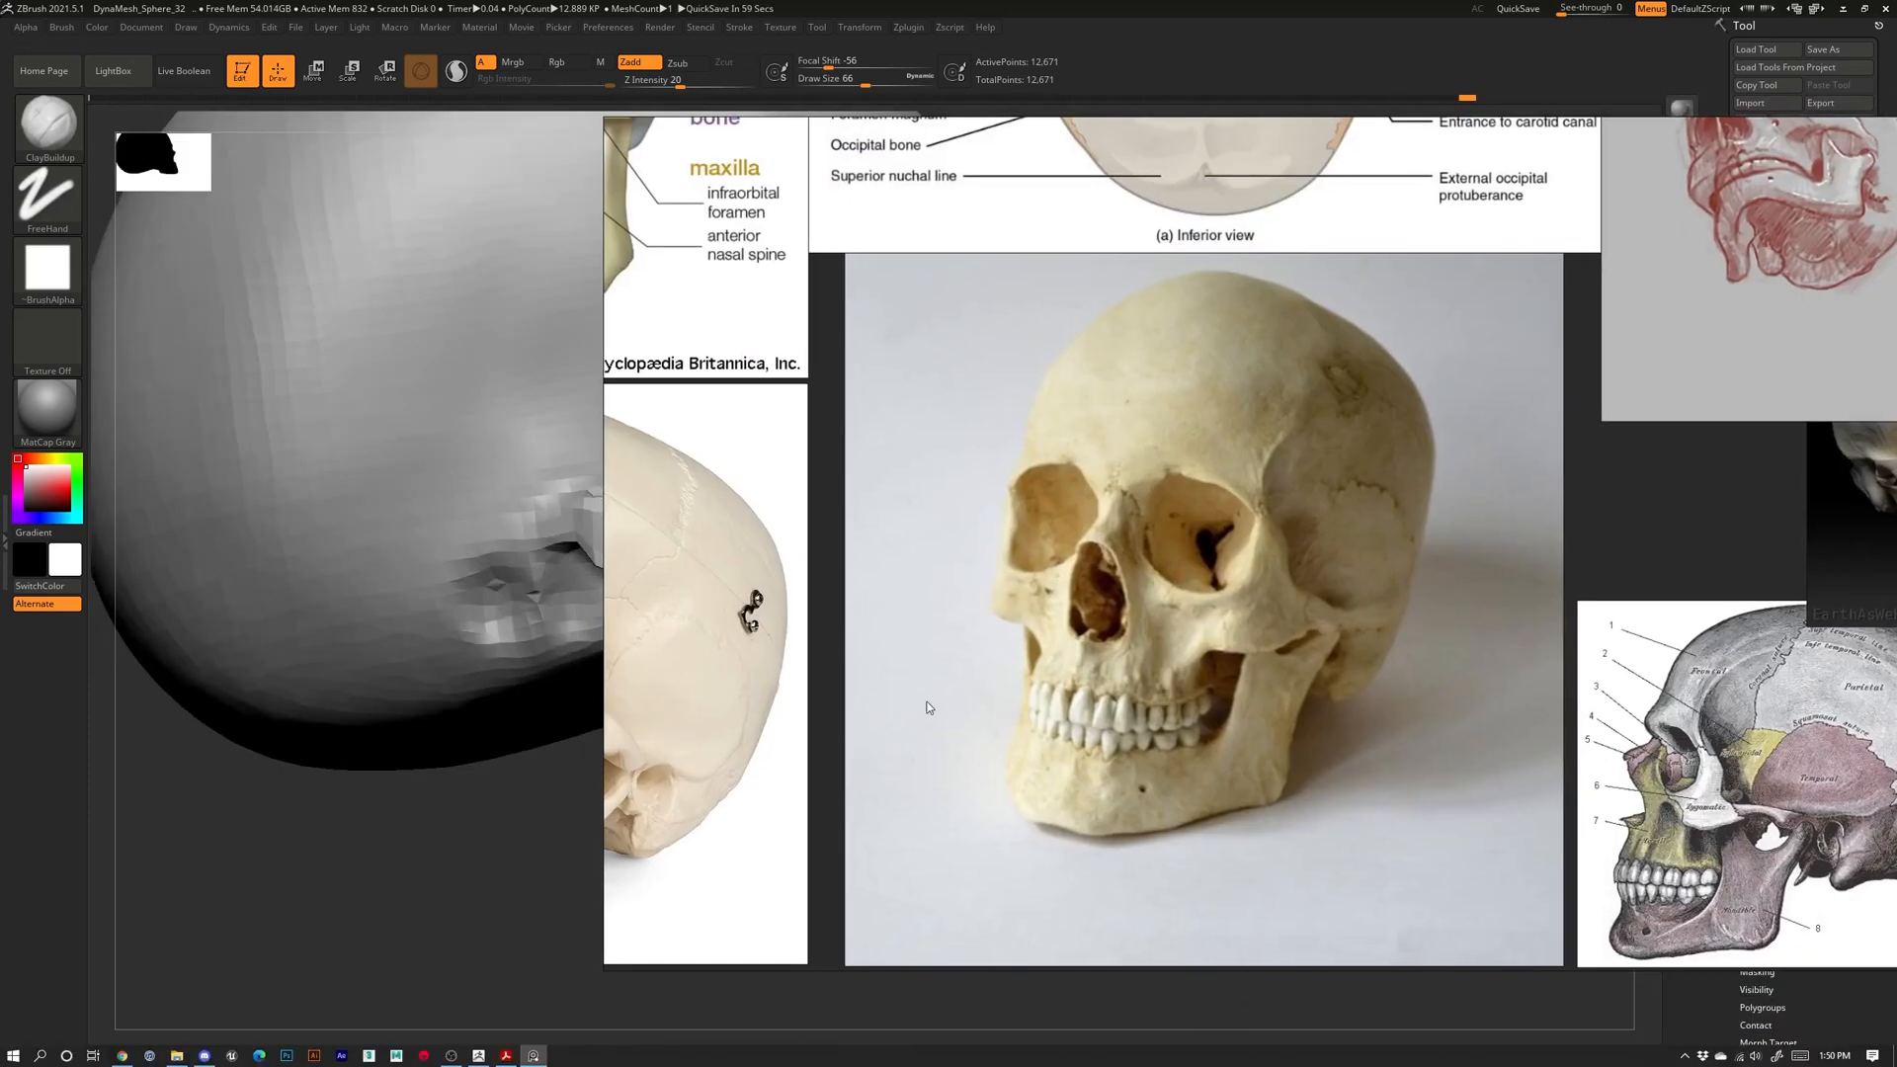
# Pan the reference board to other skull photos and move it to the other monitor
pyautogui.scroll(-3, 810, 692)
pyautogui.moveTo(810, 692); pyautogui.dragTo(1161, 664, button='middle')
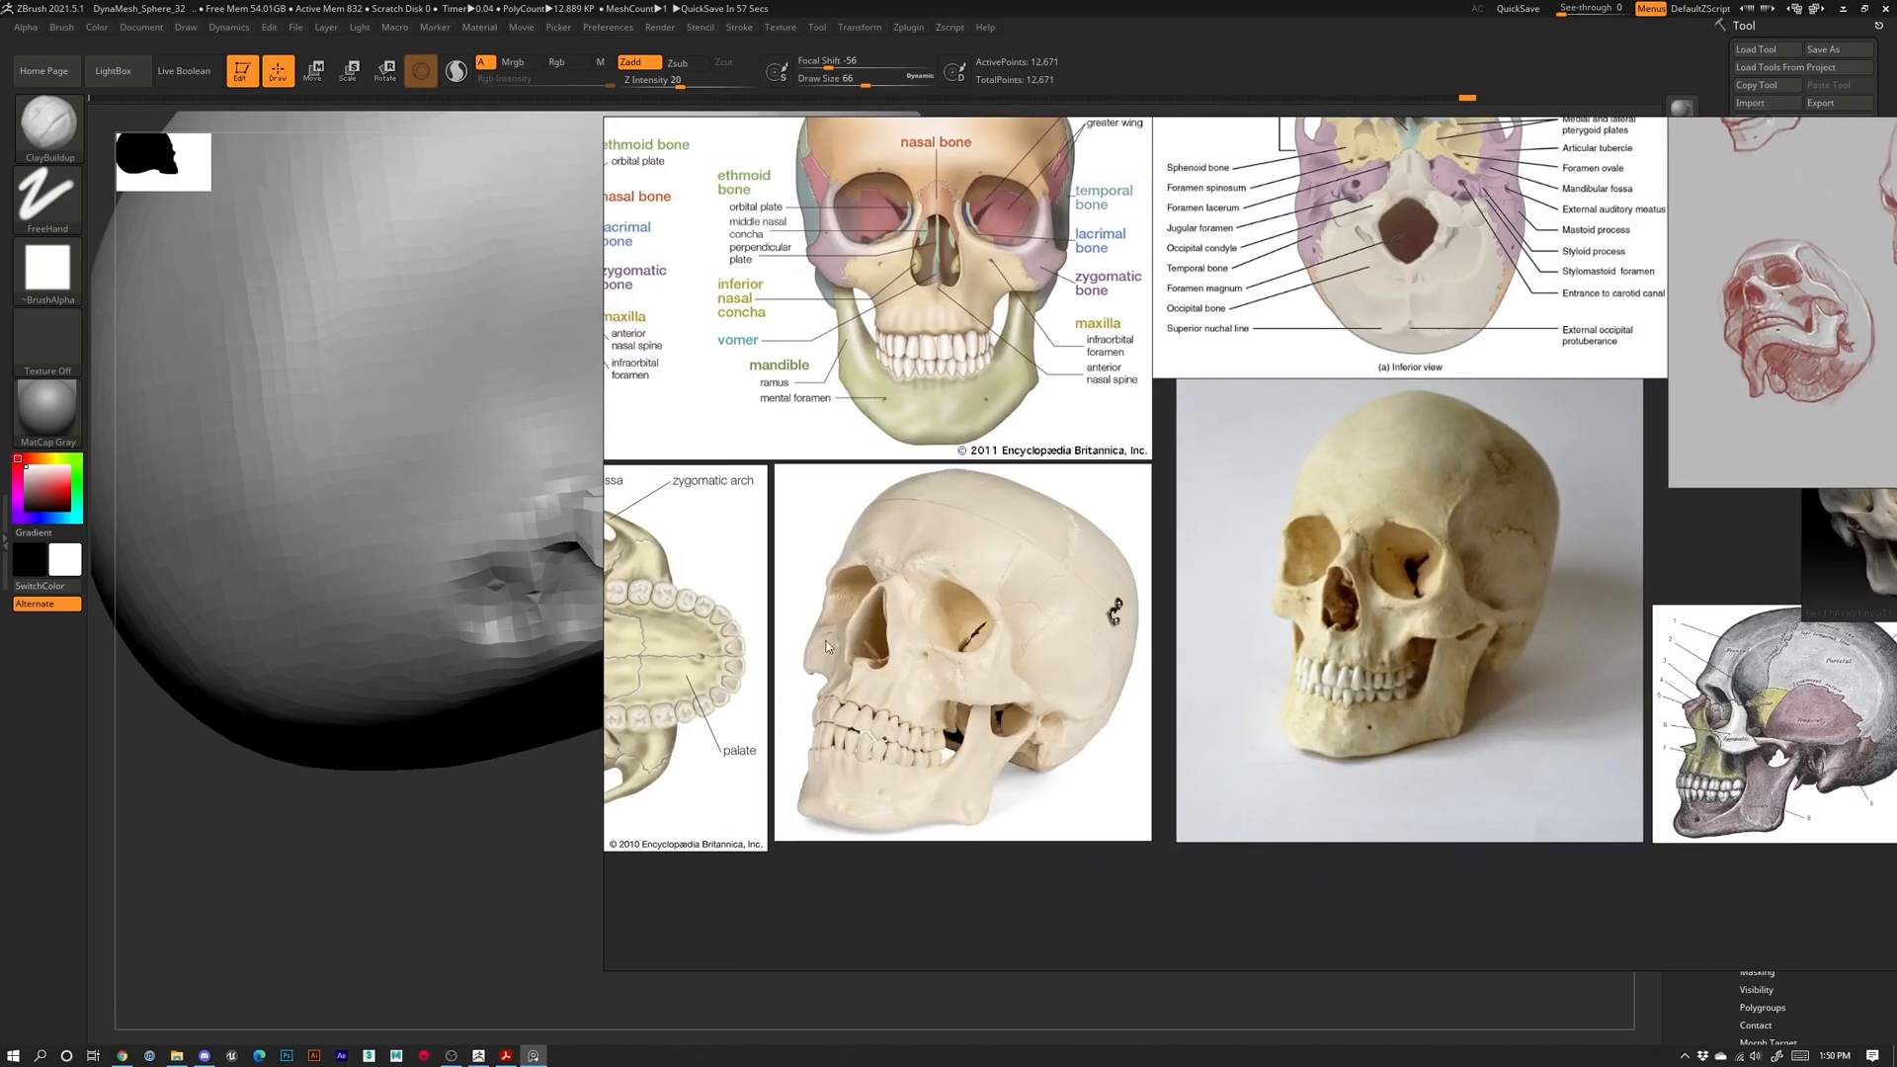
pyautogui.moveTo(1353, 245); pyautogui.dragTo(1896, 415, button='right')
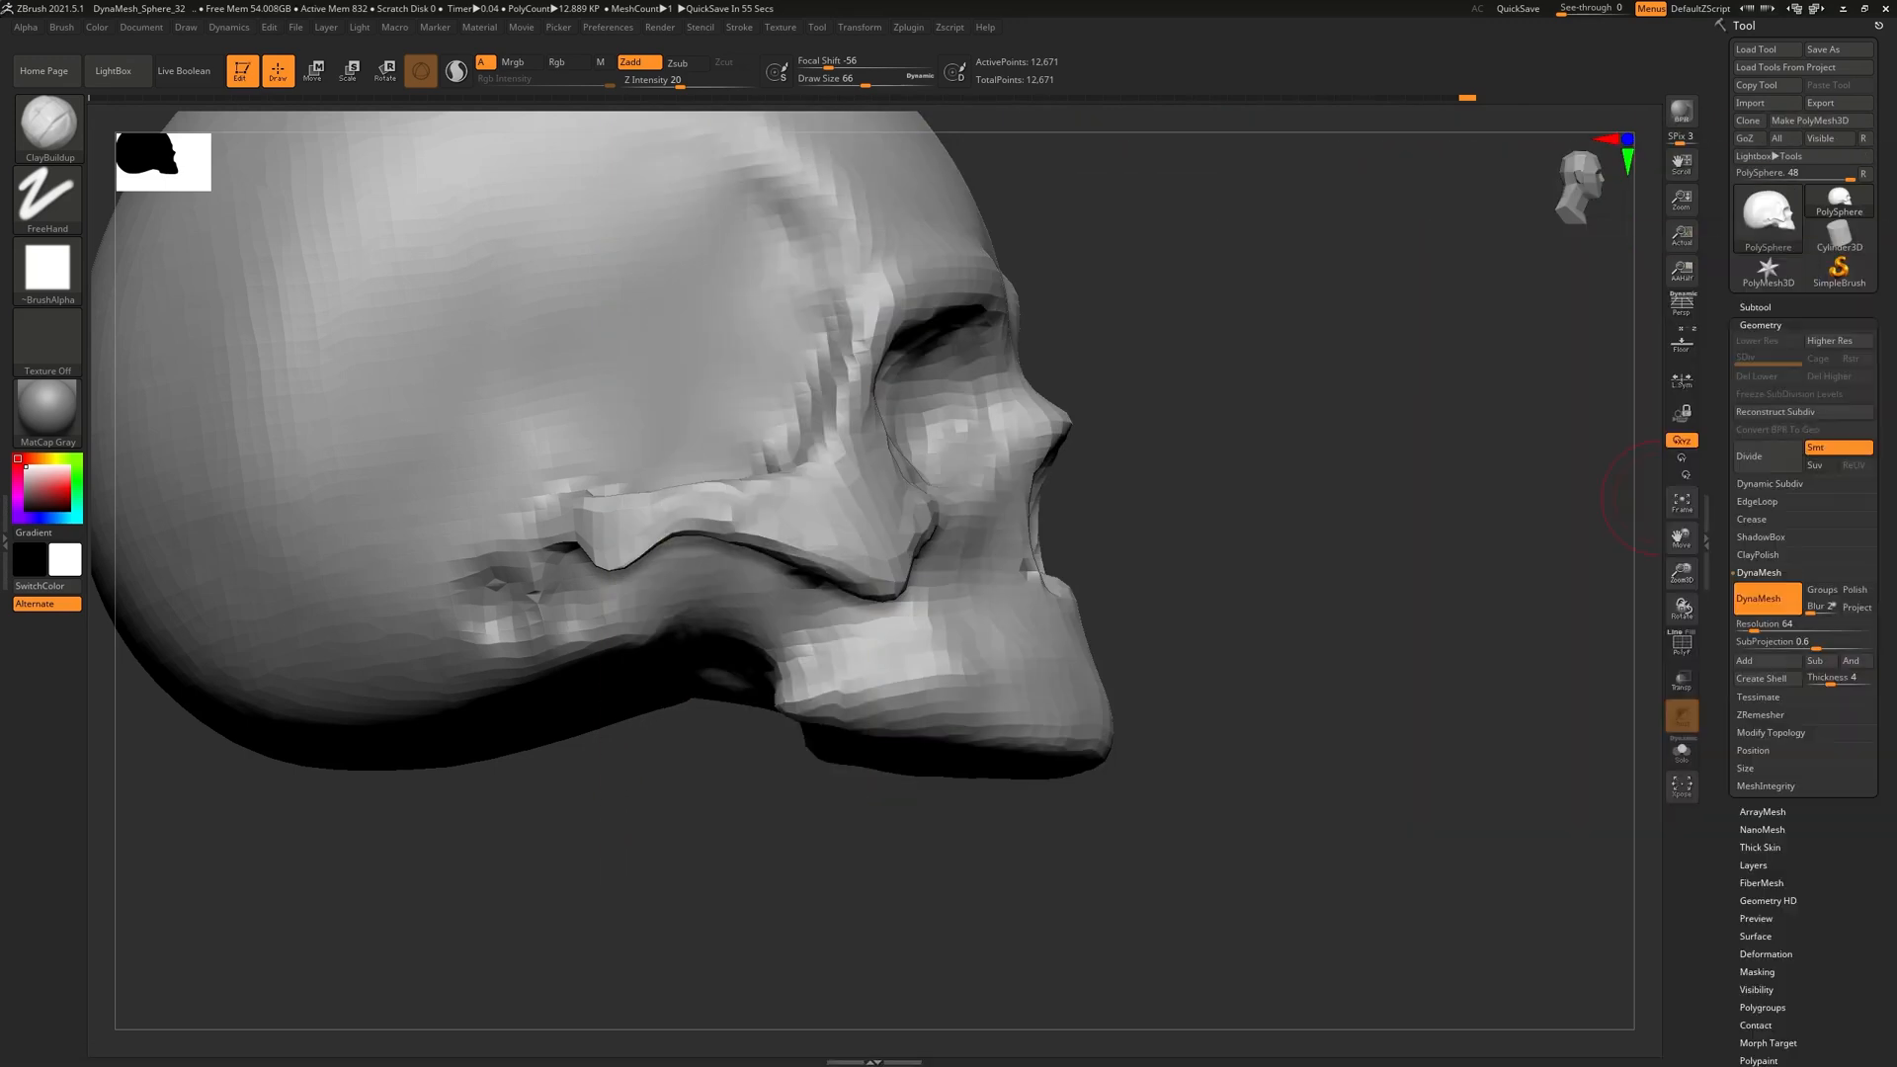
# Enable perspective and build up the maxilla above the mouth with ClayBuildup
pyautogui.click(1689, 309)
pyautogui.keyDown('shift'); pyautogui.moveTo(1419, 466); pyautogui.dragTo(1279, 484); pyautogui.keyUp('shift')
pyautogui.moveTo(1393, 737); pyautogui.dragTo(1371, 857)
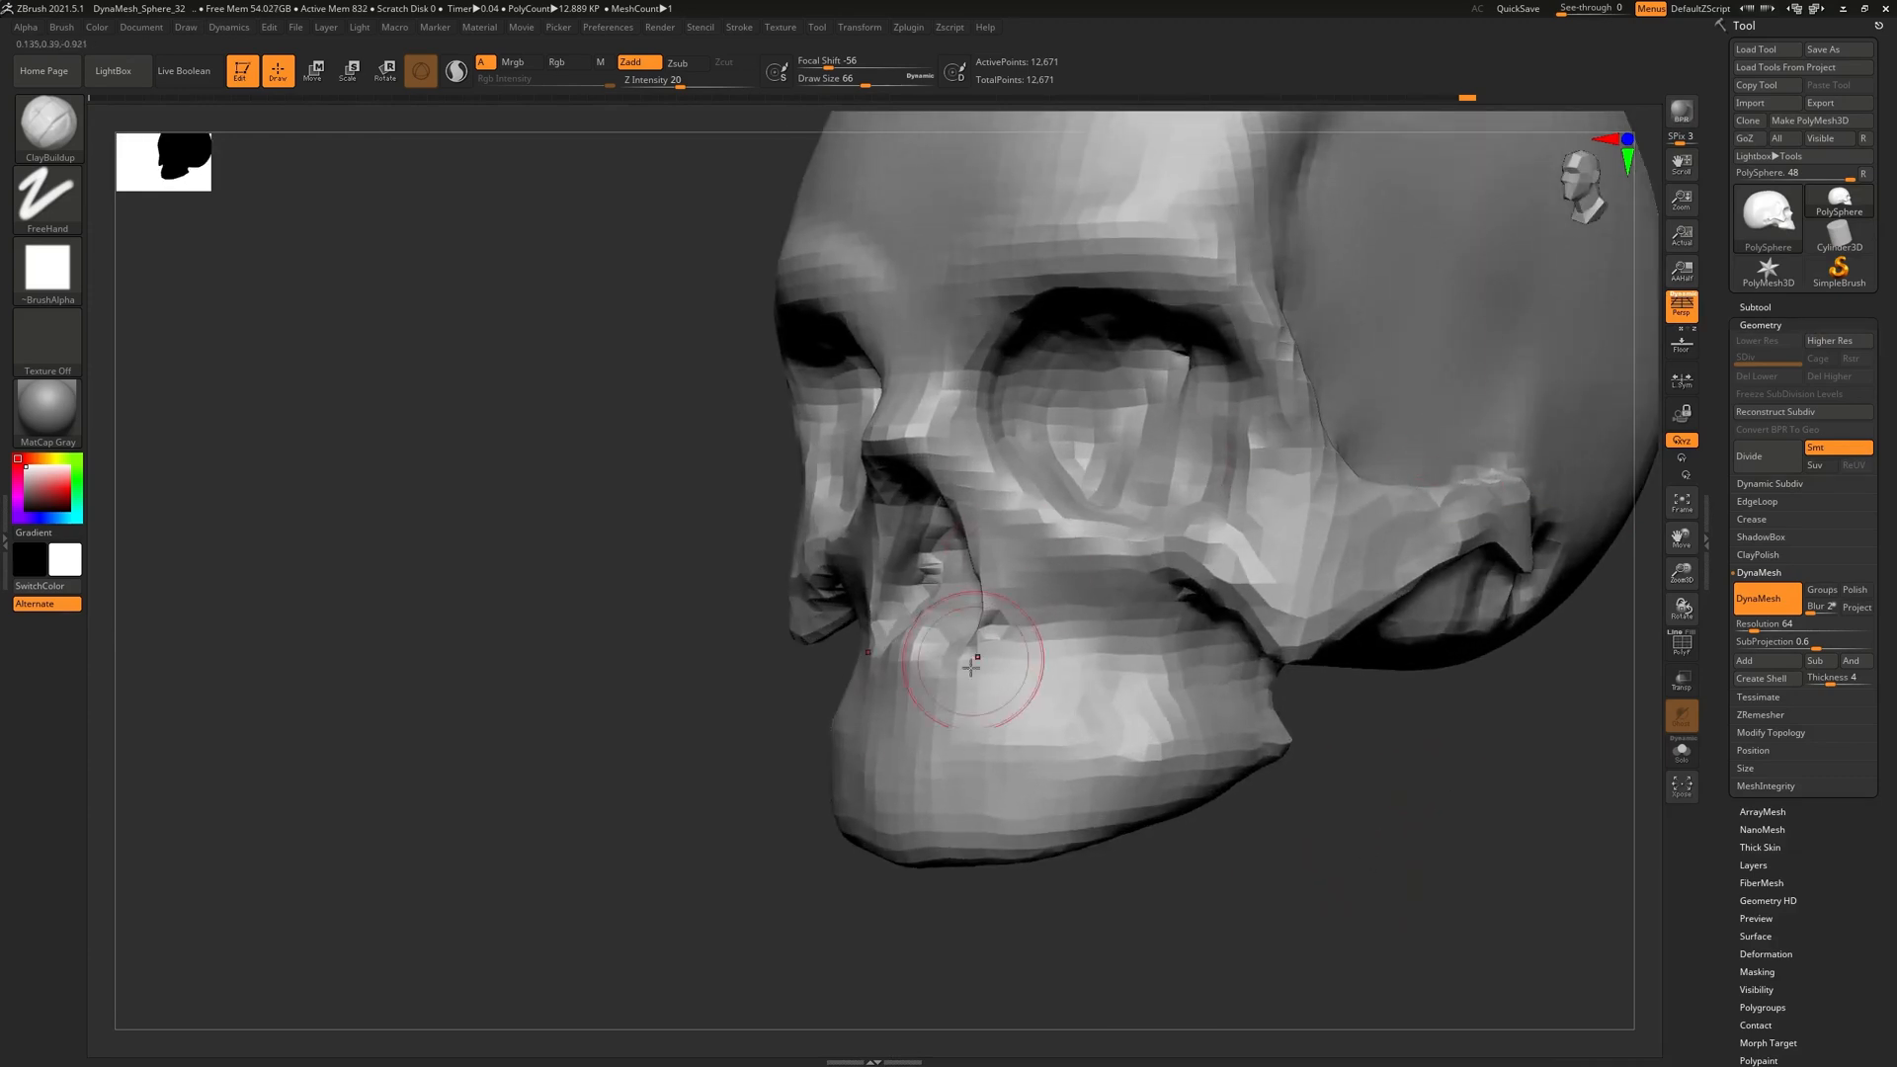
pyautogui.moveTo(660, 767); pyautogui.dragTo(778, 605)
pyautogui.moveTo(649, 607)
pyautogui.mouseDown()
pyautogui.moveTo(729, 569)
pyautogui.moveTo(758, 590)
pyautogui.mouseUp()
pyautogui.moveTo(1099, 693); pyautogui.dragTo(1021, 701)
pyautogui.moveTo(990, 345)
pyautogui.keyDown('alt'); pyautogui.mouseDown()
pyautogui.moveTo(1048, 654)
pyautogui.moveTo(1083, 640)
pyautogui.moveTo(798, 491)
pyautogui.moveTo(771, 451)
pyautogui.mouseUp(); pyautogui.keyUp('alt')
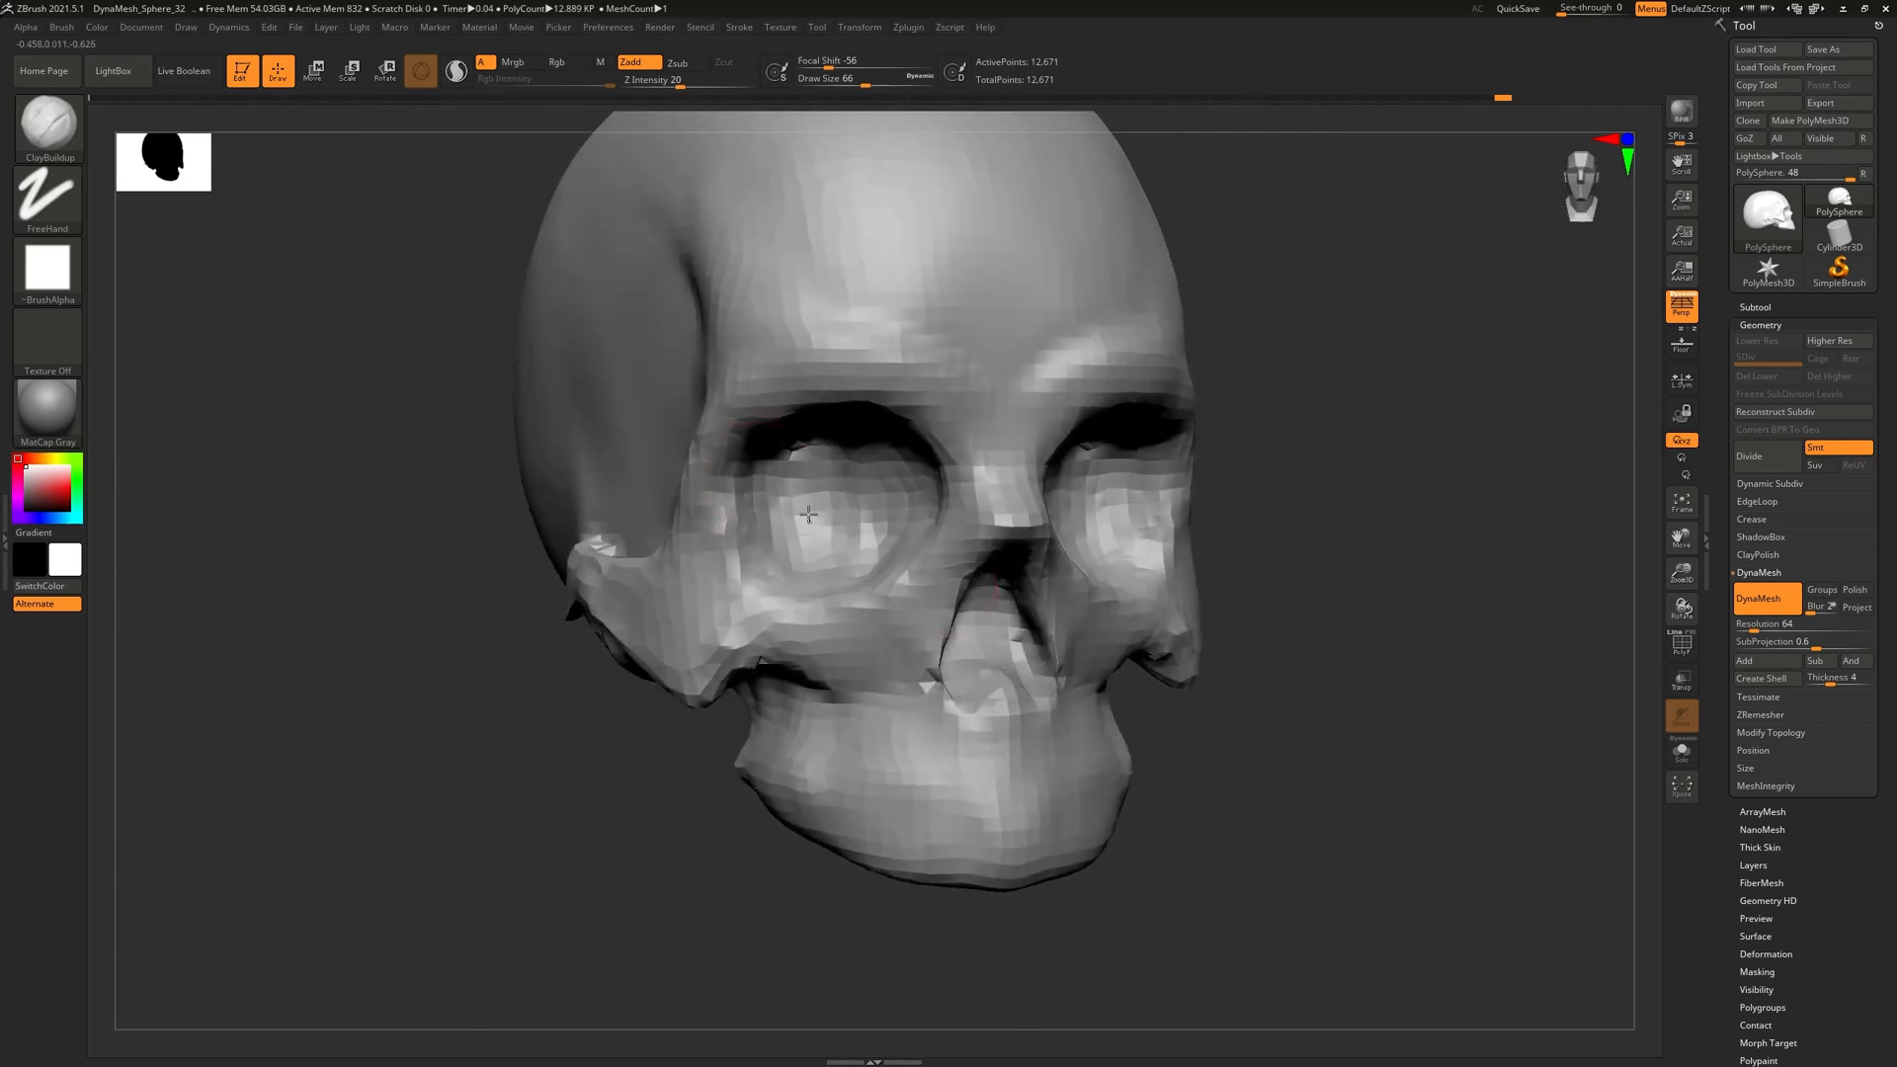
# Smooth the eye socket and temple surfaces, then look over the jaw and back of the skull
pyautogui.keyDown('shift'); pyautogui.moveTo(863, 446); pyautogui.dragTo(875, 483); pyautogui.keyUp('shift')
pyautogui.moveTo(854, 525)
pyautogui.mouseDown(button='right')
pyautogui.moveTo(1062, 475)
pyautogui.moveTo(1088, 415)
pyautogui.moveTo(1054, 475)
pyautogui.moveTo(1037, 444)
pyautogui.mouseUp(button='right')
pyautogui.press('shift')
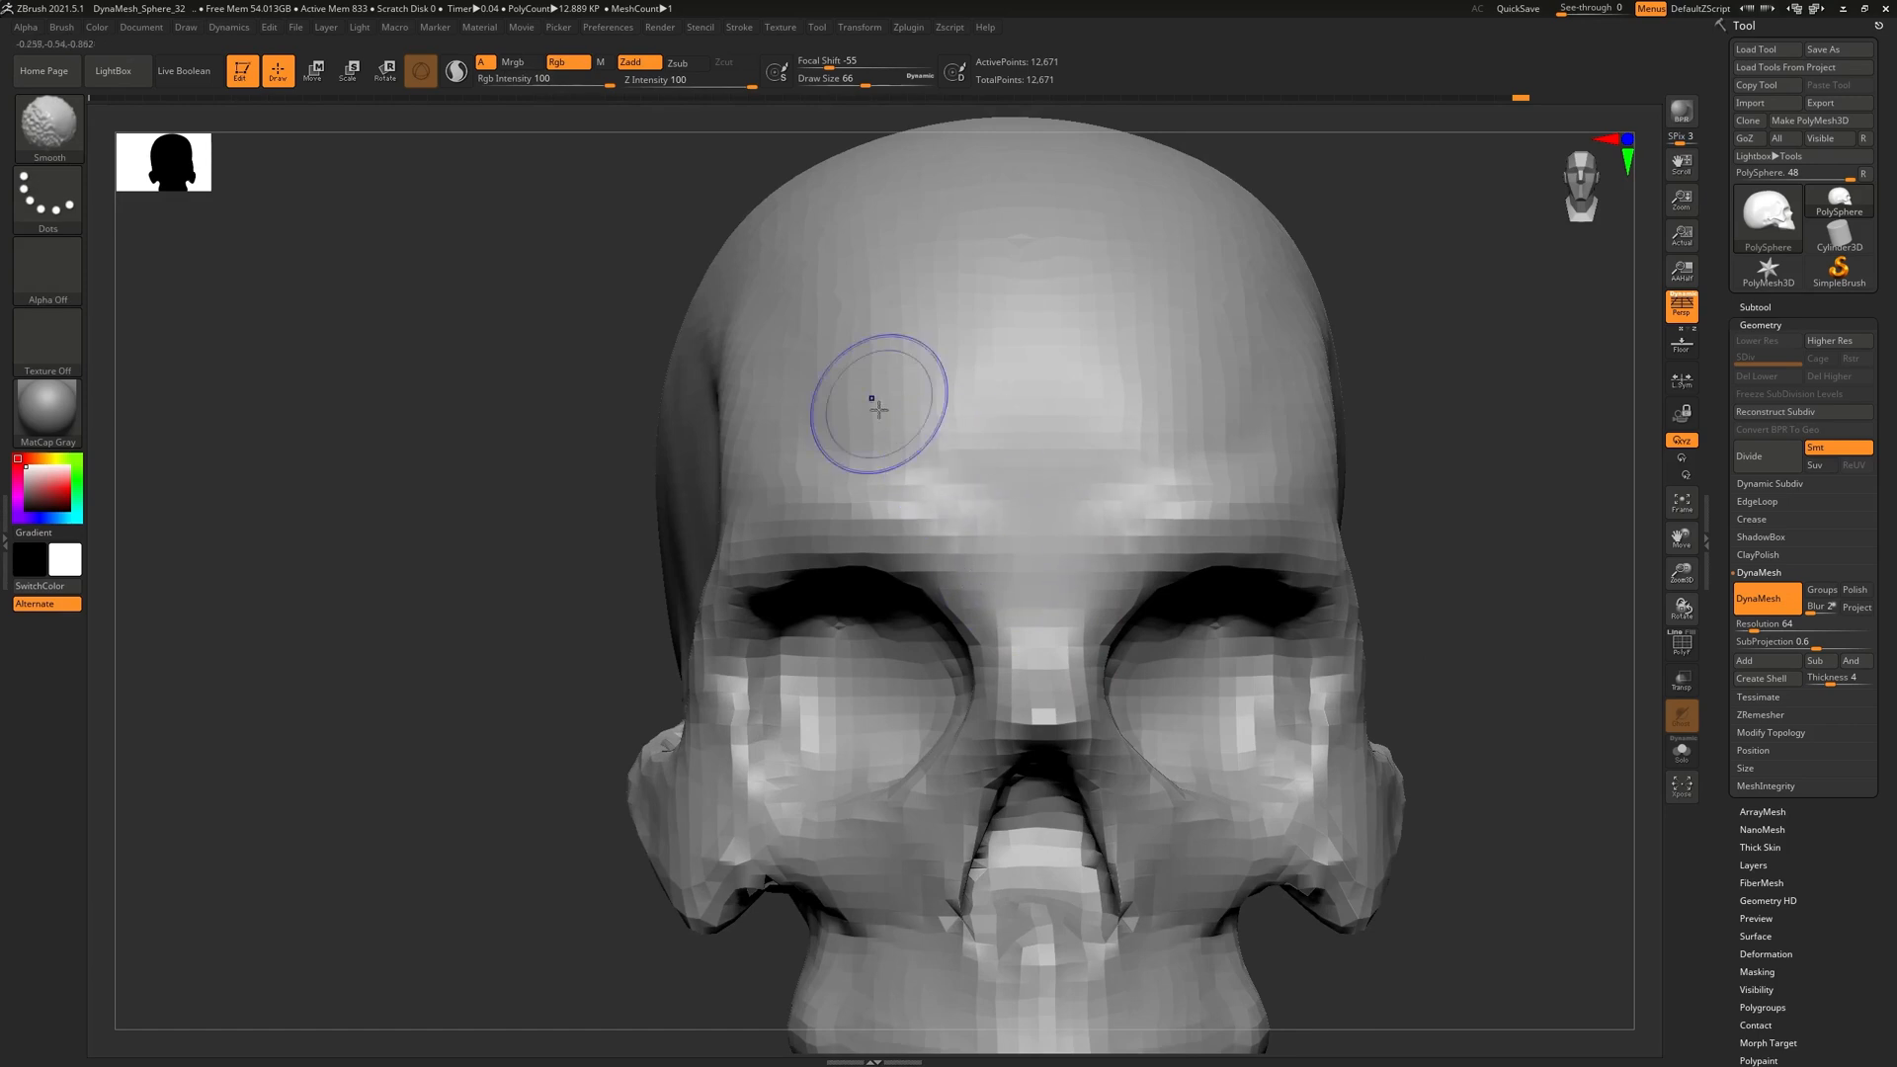
pyautogui.keyDown('shift'); pyautogui.moveTo(824, 359); pyautogui.dragTo(848, 395); pyautogui.keyUp('shift')
pyautogui.moveTo(855, 415); pyautogui.dragTo(1013, 457, button='right')
pyautogui.moveTo(747, 370)
pyautogui.mouseDown(button='right')
pyautogui.moveTo(605, 360)
pyautogui.moveTo(668, 365)
pyautogui.moveTo(681, 465)
pyautogui.mouseUp(button='right')
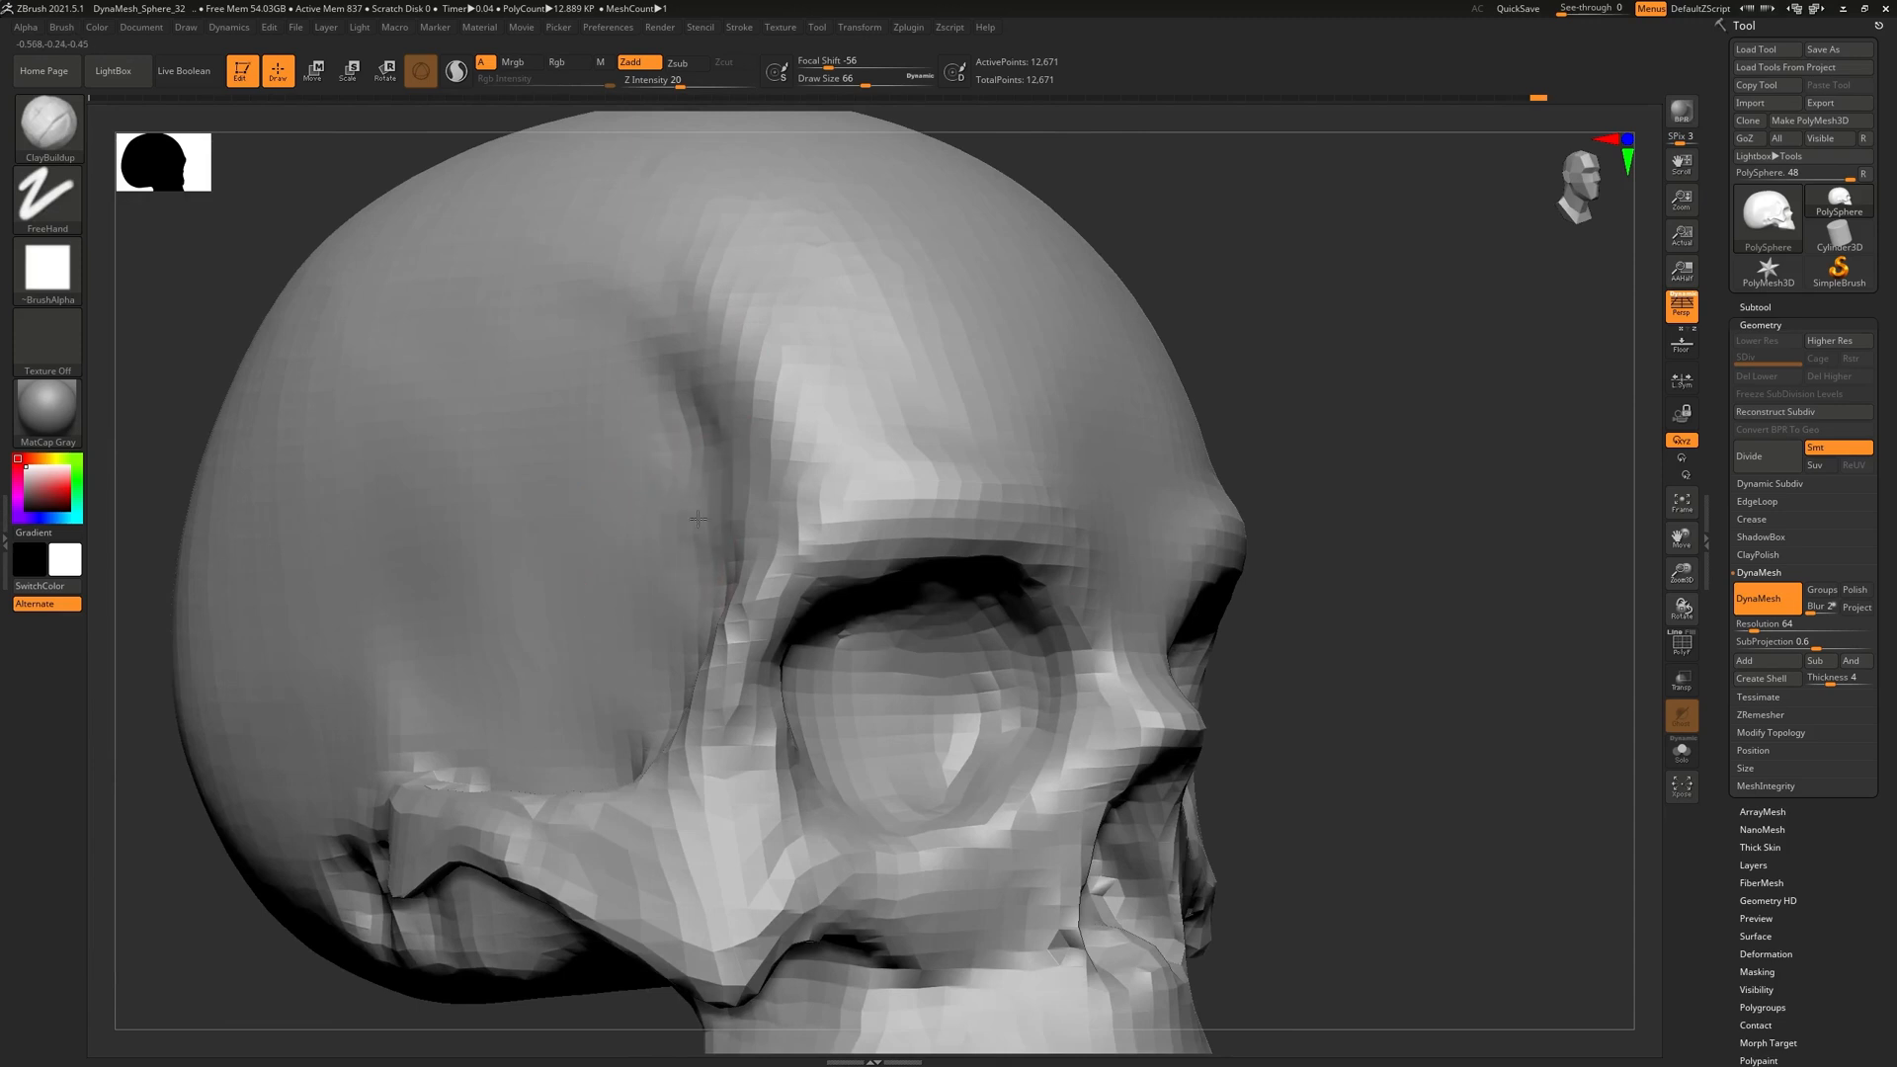
pyautogui.keyDown('shift'); pyautogui.moveTo(688, 448); pyautogui.dragTo(657, 530); pyautogui.keyUp('shift')
pyautogui.moveTo(708, 599)
pyautogui.keyDown('ctrl'); pyautogui.mouseDown(button='right')
pyautogui.moveTo(745, 567)
pyautogui.moveTo(830, 548)
pyautogui.mouseUp(button='right'); pyautogui.keyUp('ctrl')
pyautogui.keyDown('alt'); pyautogui.moveTo(724, 508); pyautogui.dragTo(909, 360, button='right'); pyautogui.keyUp('alt')
pyautogui.moveTo(974, 597)
pyautogui.keyDown('ctrl'); pyautogui.mouseDown(button='right')
pyautogui.moveTo(879, 651)
pyautogui.moveTo(765, 664)
pyautogui.moveTo(795, 770)
pyautogui.moveTo(777, 680)
pyautogui.moveTo(933, 651)
pyautogui.moveTo(952, 678)
pyautogui.moveTo(1107, 565)
pyautogui.moveTo(1113, 711)
pyautogui.mouseUp(button='right'); pyautogui.keyUp('ctrl')
pyautogui.keyDown('alt'); pyautogui.moveTo(1093, 571); pyautogui.dragTo(1067, 652, button='right'); pyautogui.keyUp('alt')
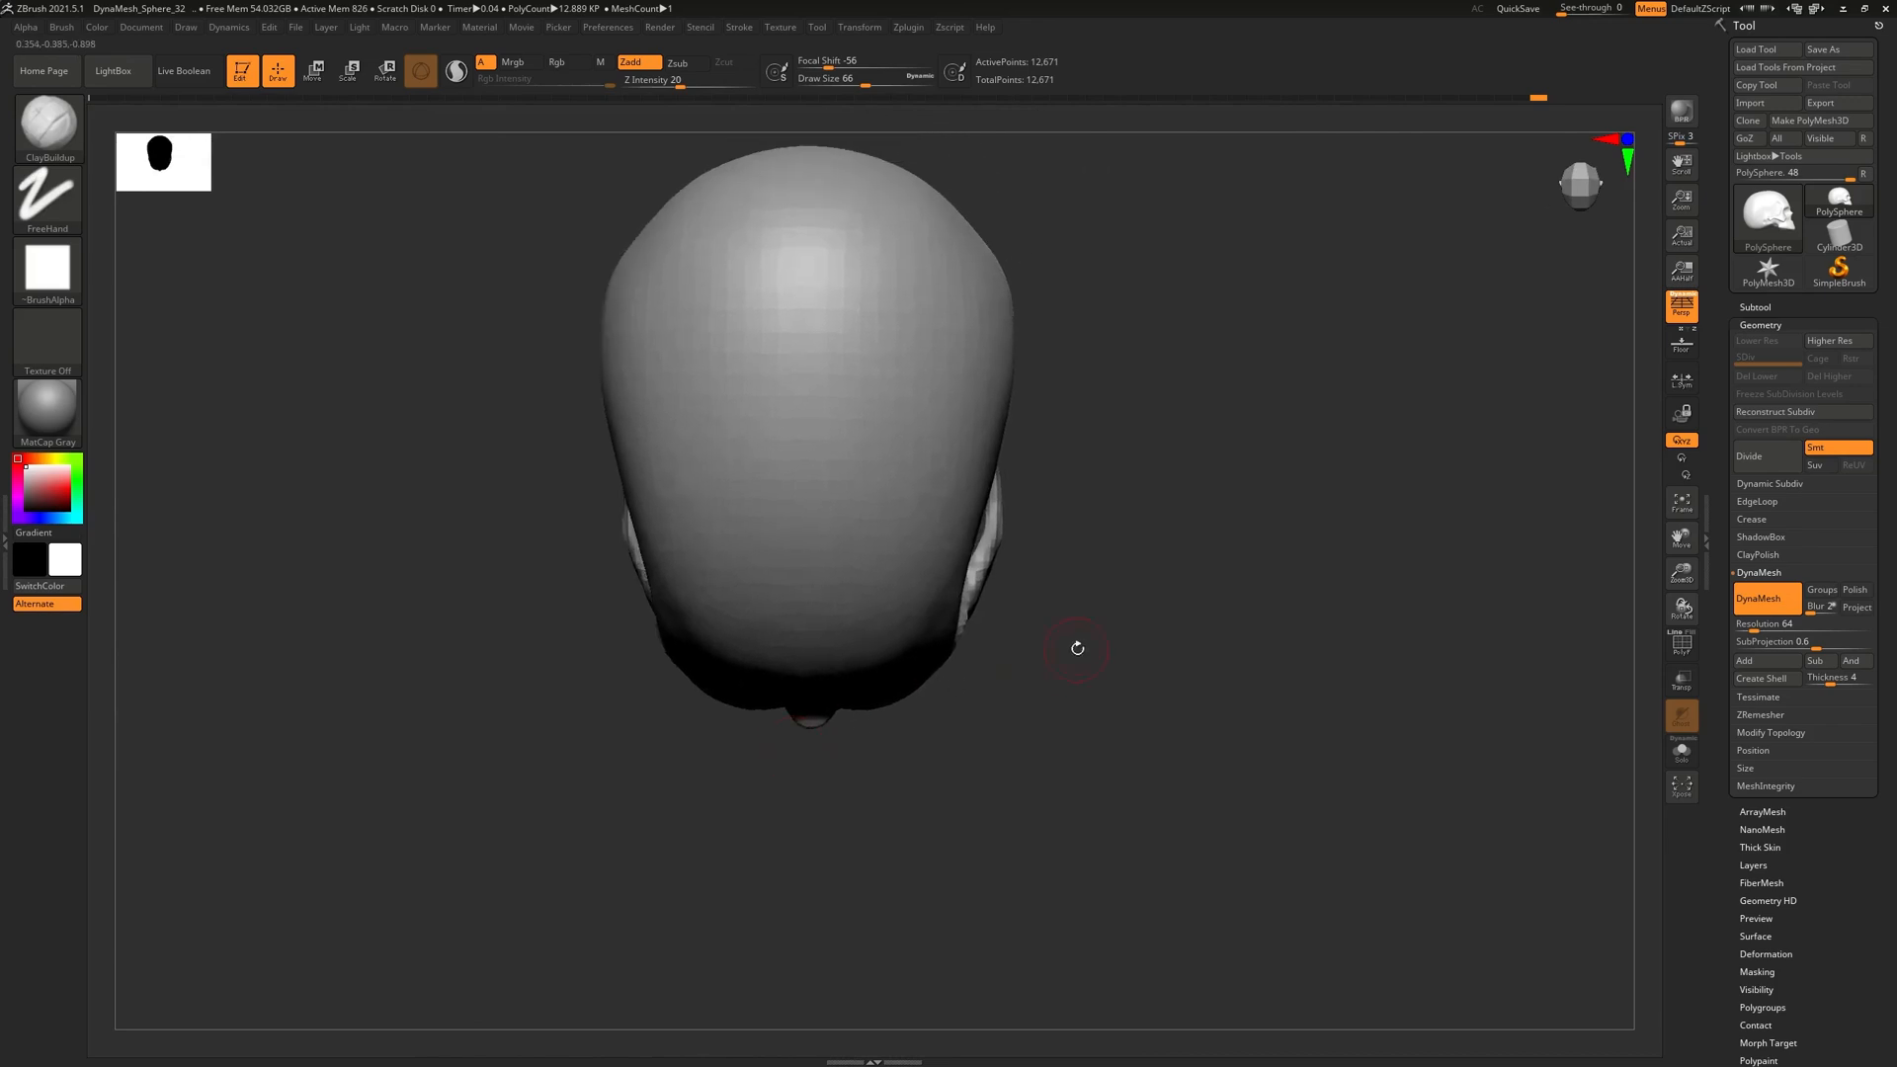
# Turn off perspective, zoom in on the head, and switch to the Move brush (BMV)
pyautogui.click(1679, 307)
pyautogui.keyDown('ctrl'); pyautogui.moveTo(852, 683); pyautogui.dragTo(660, 597, button='right'); pyautogui.keyUp('ctrl')
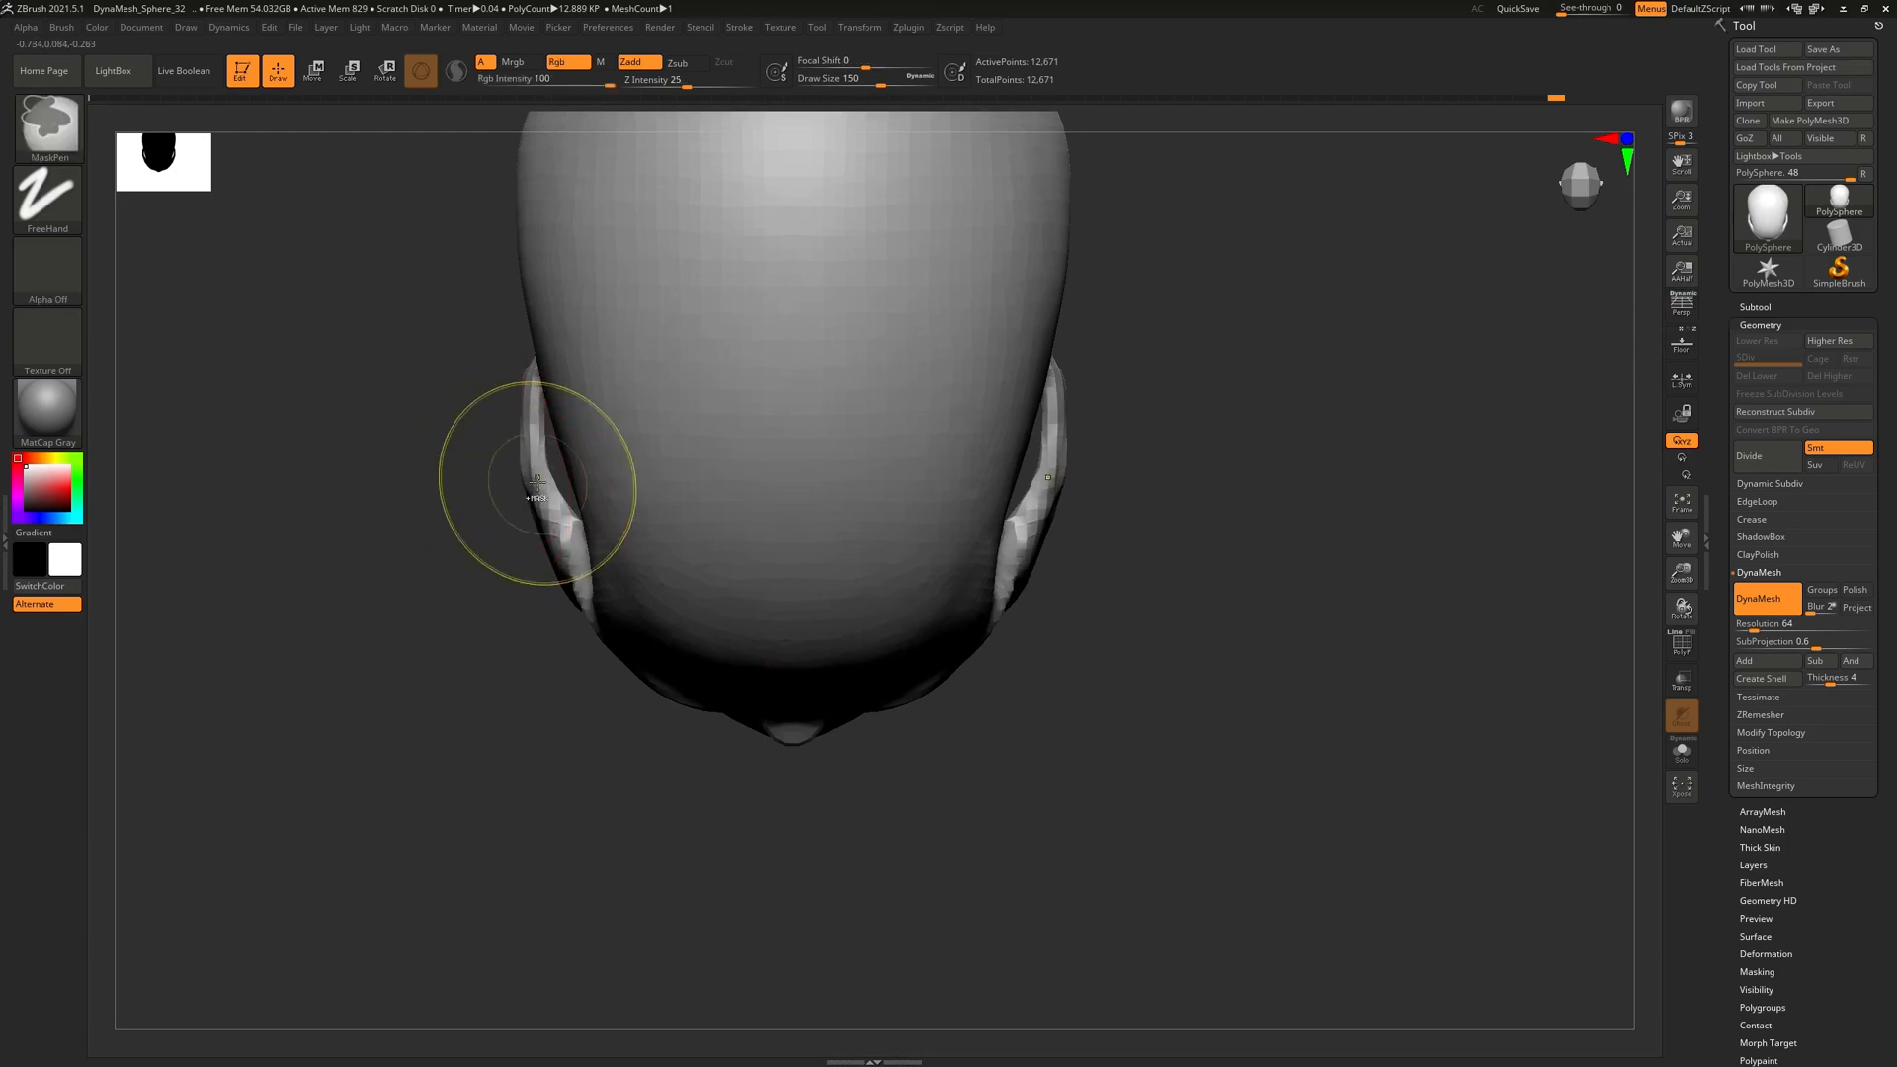
pyautogui.press('b')
pyautogui.press('m')
pyautogui.press('v')
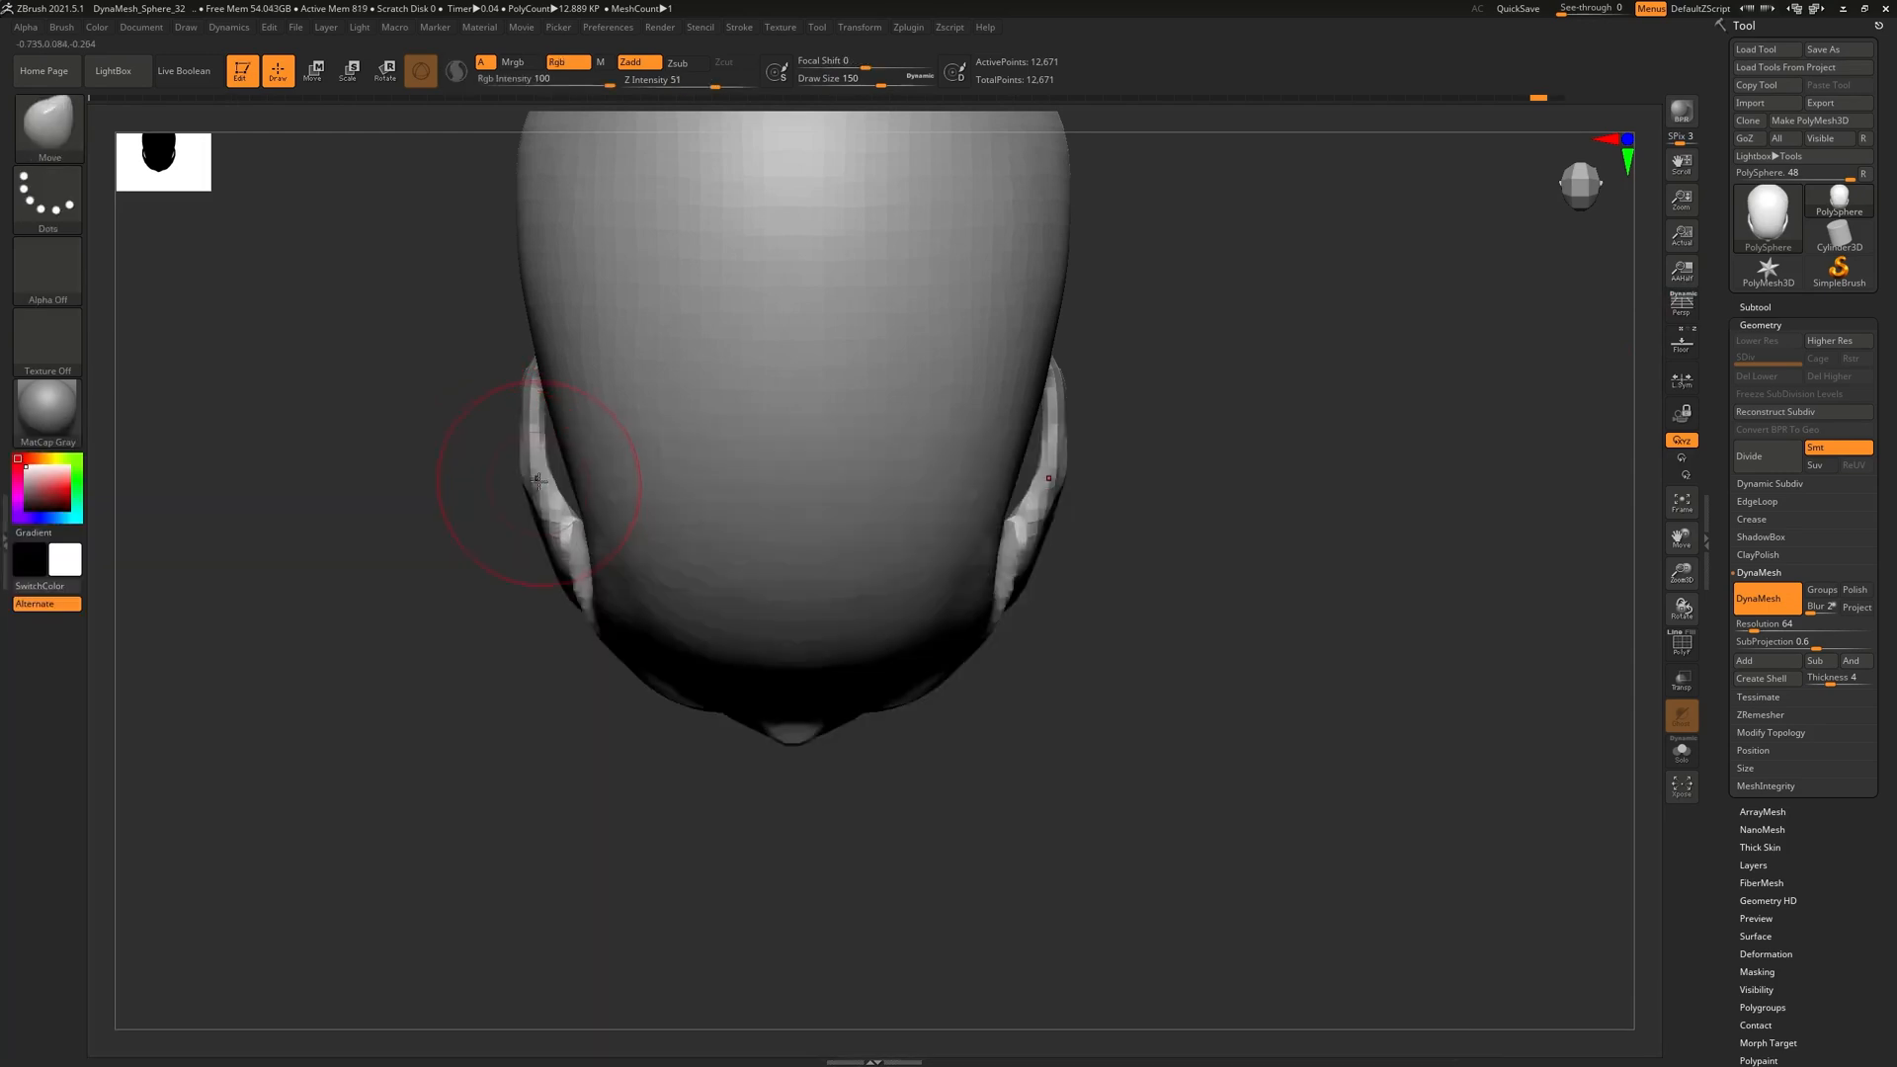
# Push both ear regions inward and tidy their lower edges, undoing one bad stroke
pyautogui.moveTo(518, 470); pyautogui.dragTo(529, 473)
pyautogui.moveTo(551, 545)
pyautogui.mouseDown()
pyautogui.moveTo(568, 538)
pyautogui.moveTo(534, 551)
pyautogui.mouseUp()
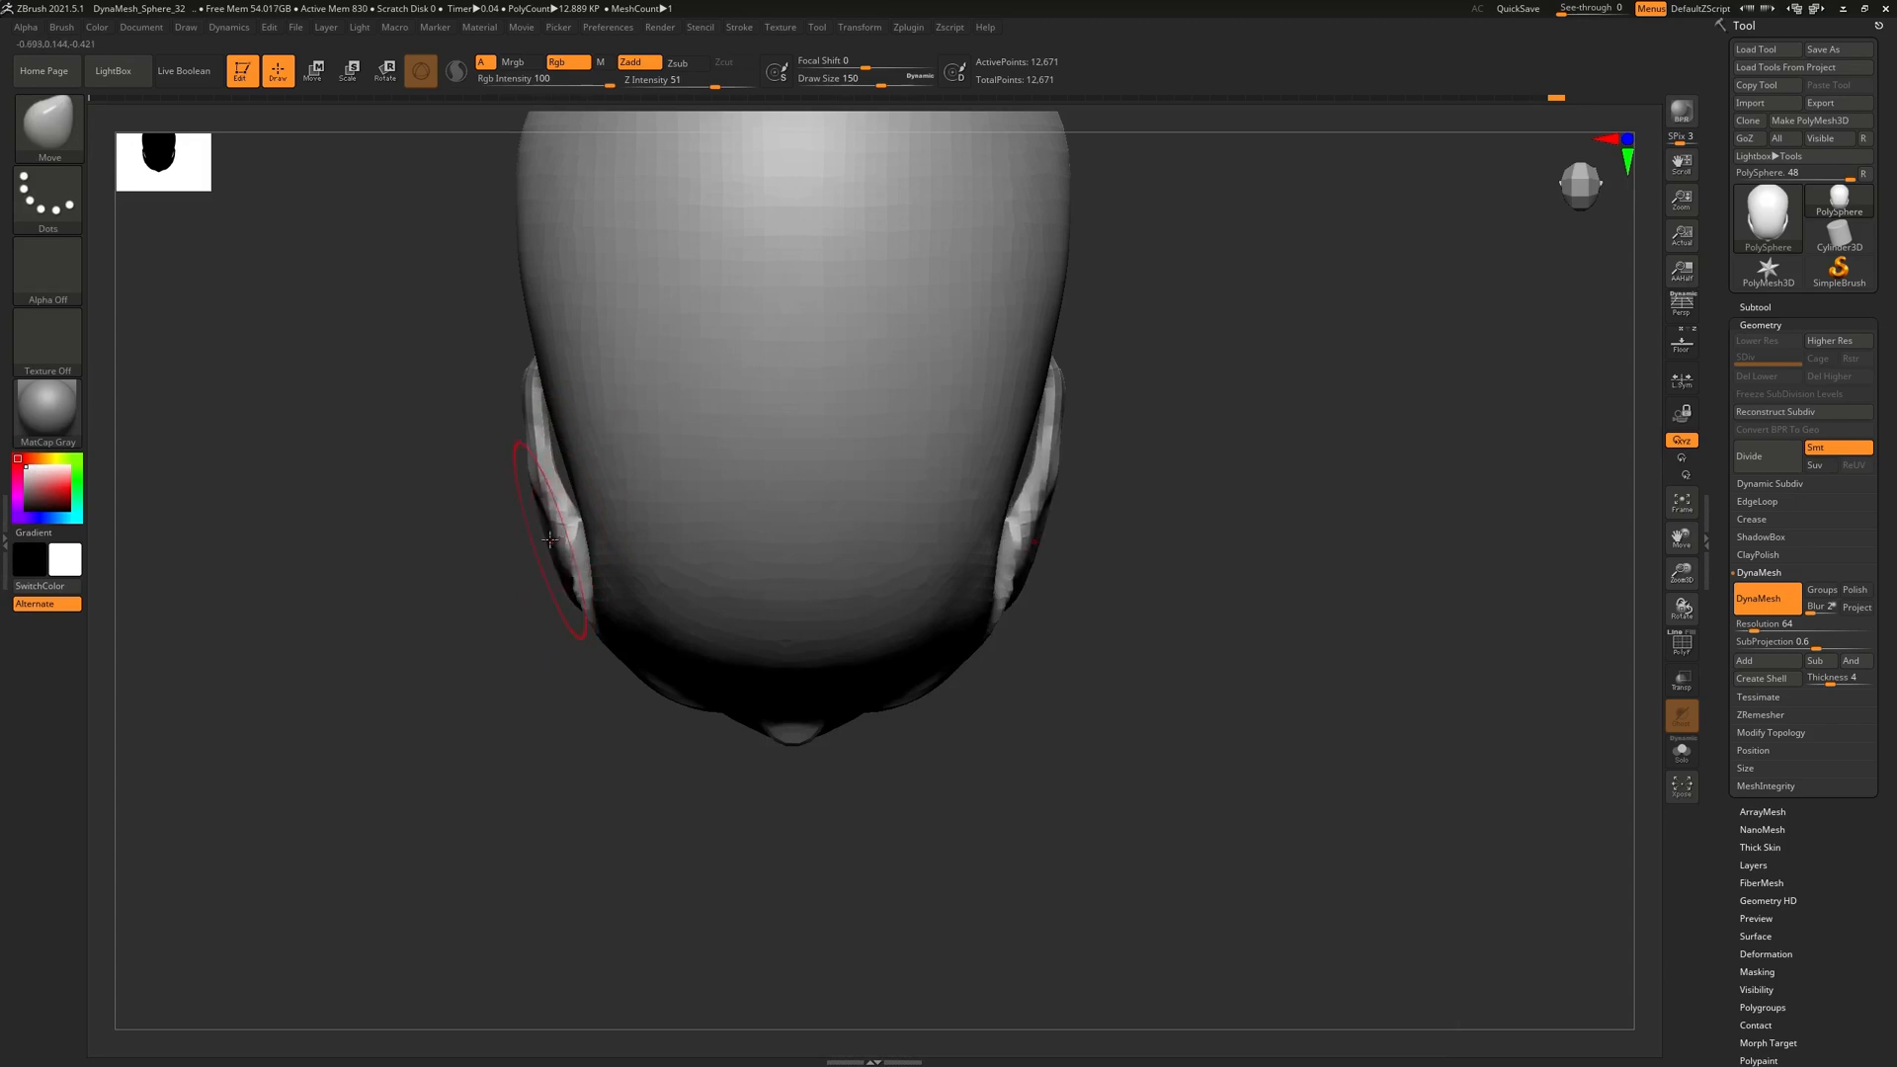
pyautogui.moveTo(526, 386)
pyautogui.mouseDown()
pyautogui.moveTo(546, 387)
pyautogui.moveTo(490, 389)
pyautogui.moveTo(543, 383)
pyautogui.mouseUp()
pyautogui.hotkey('ctrl', 'z')
pyautogui.hotkey('ctrl', 'z')
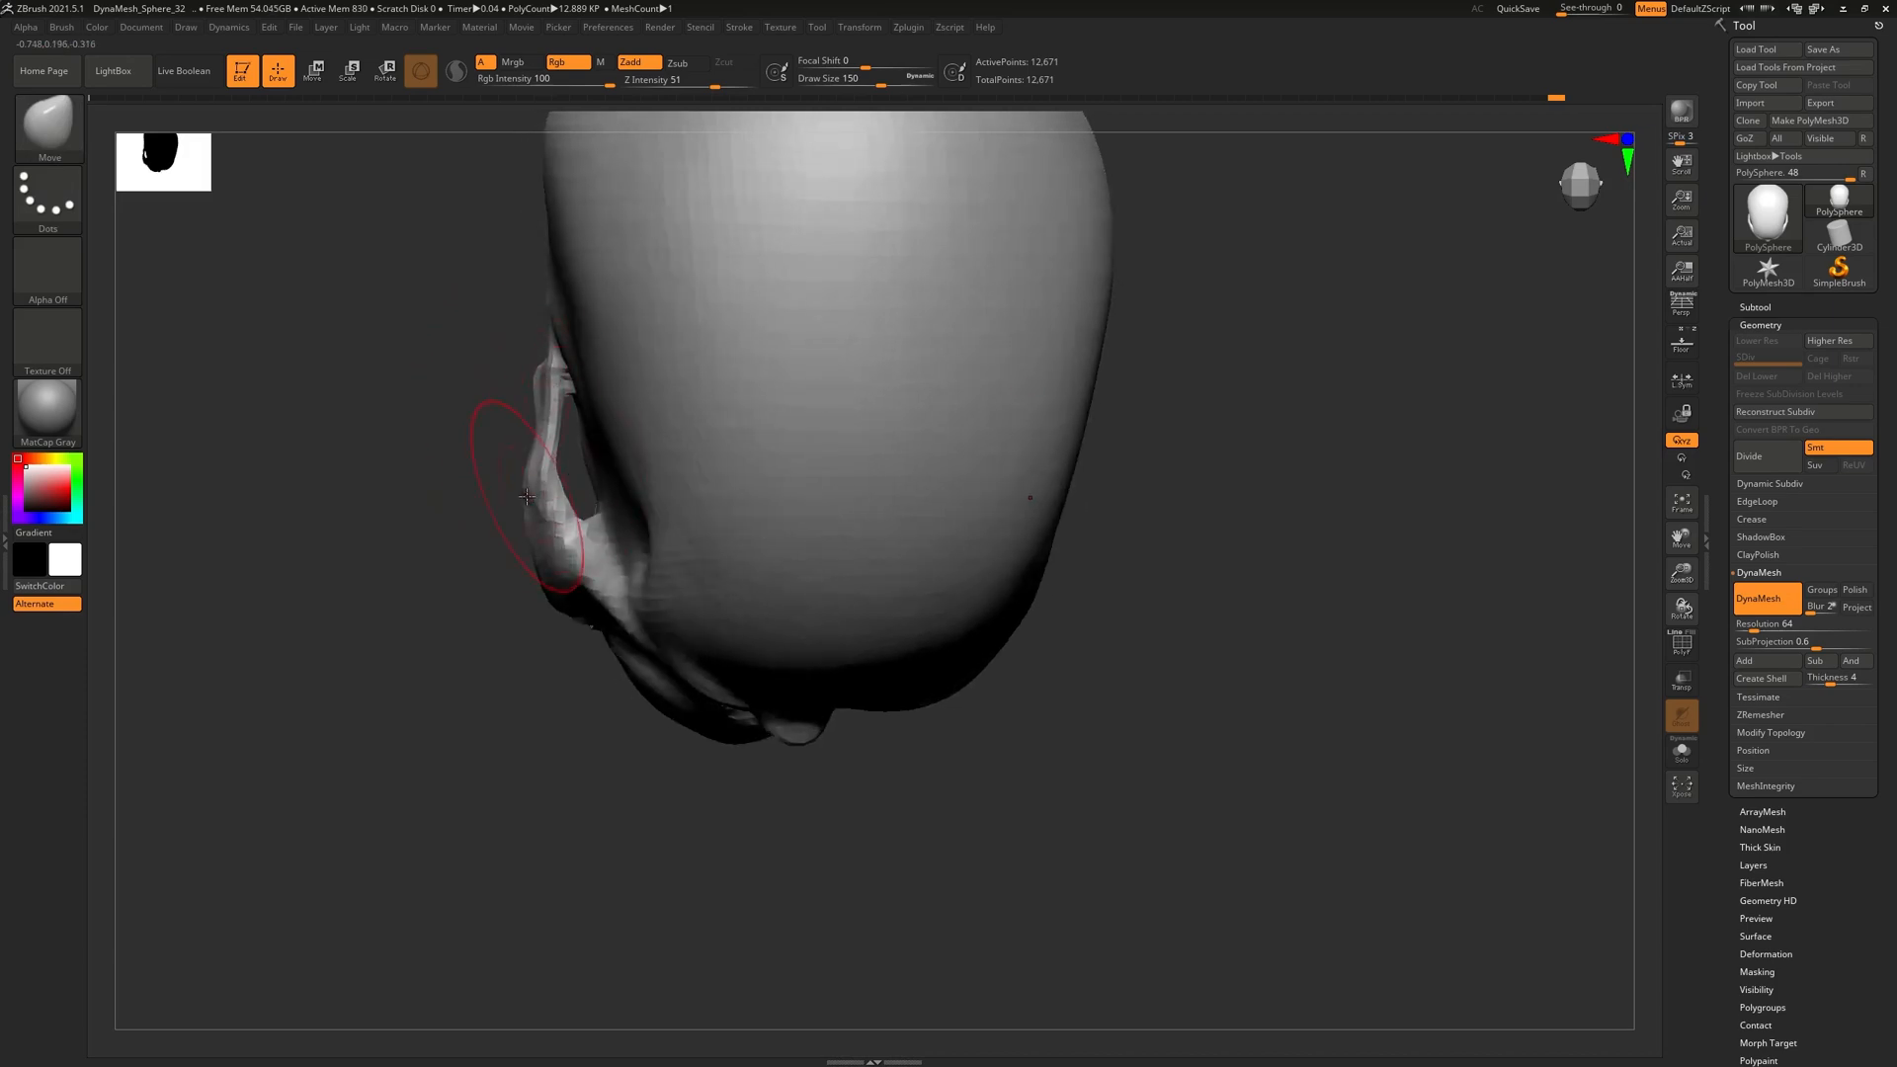
pyautogui.moveTo(529, 496); pyautogui.dragTo(546, 475)
# Check the narrowed skull from top, front, side and back, then turn perspective back on
pyautogui.keyDown('shift'); pyautogui.moveTo(584, 472); pyautogui.dragTo(683, 445, button='right'); pyautogui.keyUp('shift')
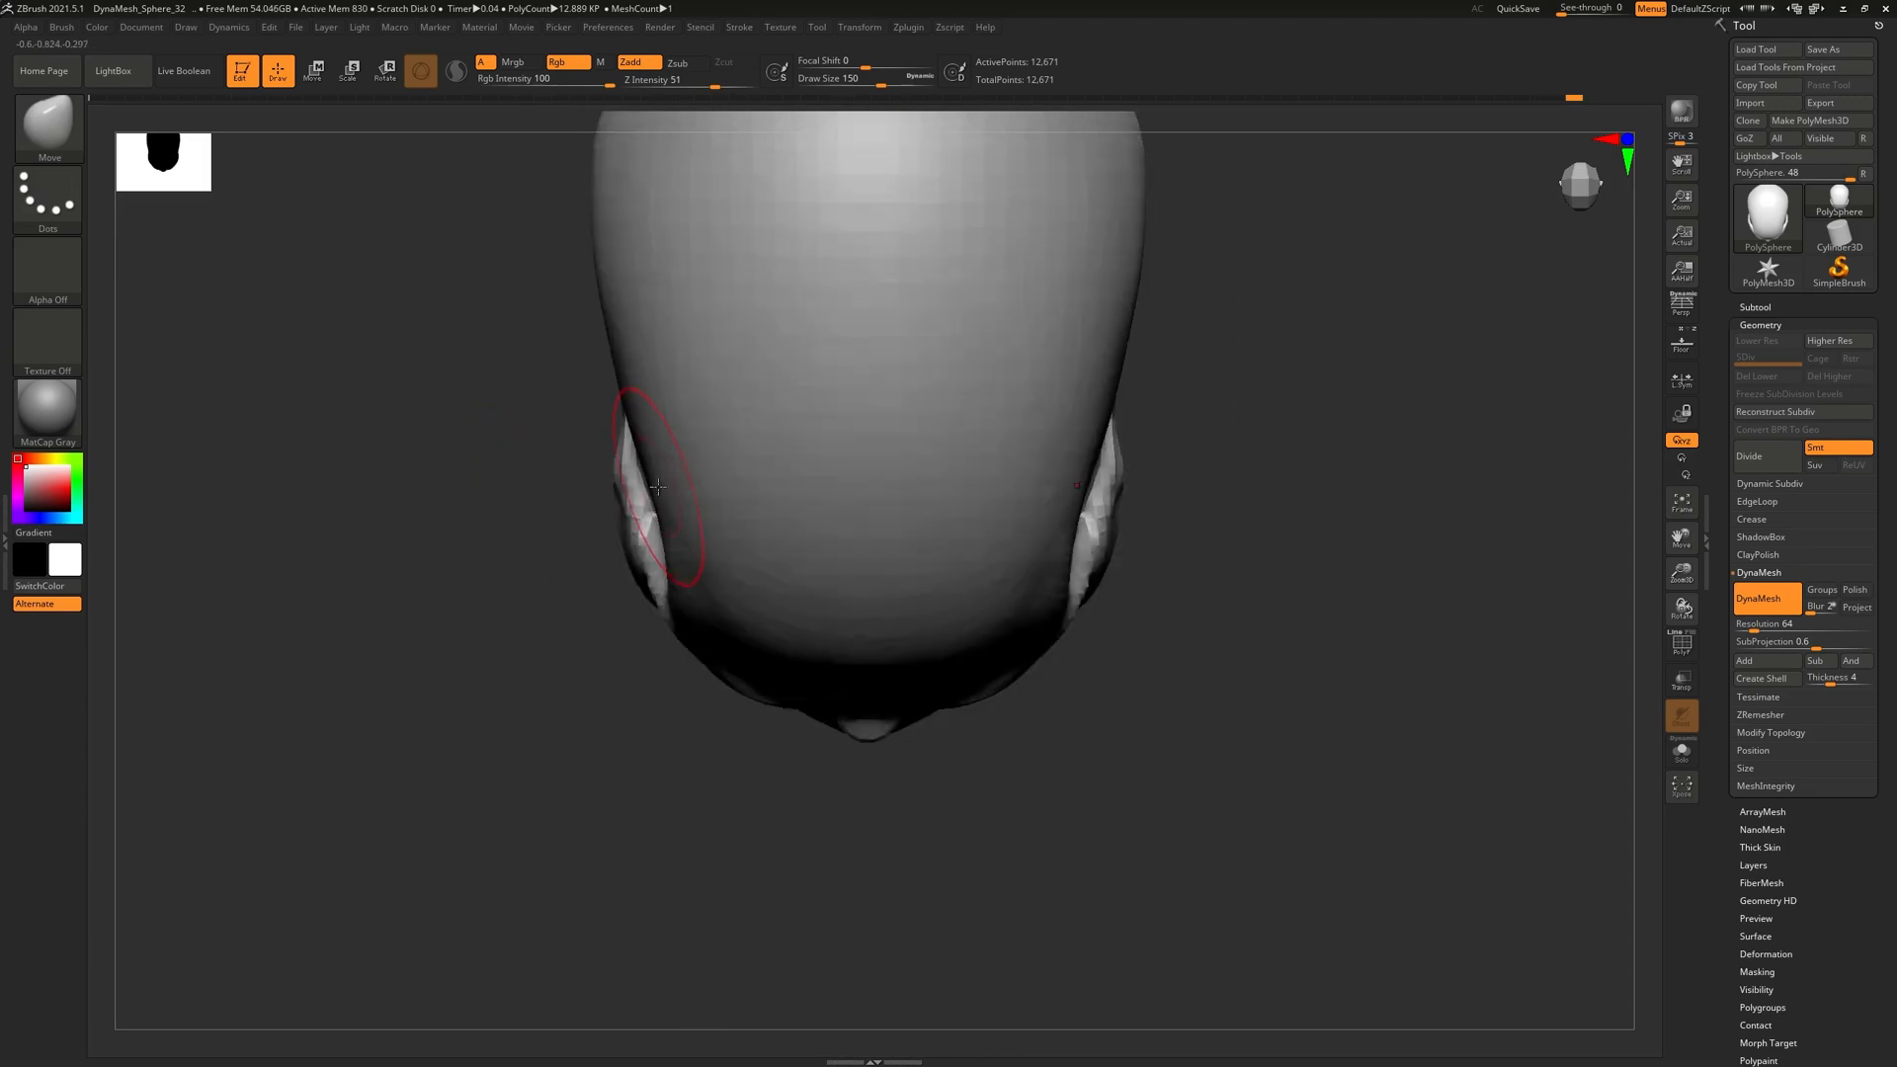
pyautogui.keyDown('shift'); pyautogui.moveTo(644, 526); pyautogui.dragTo(652, 217, button='right'); pyautogui.keyUp('shift')
pyautogui.keyDown('shift'); pyautogui.moveTo(637, 593); pyautogui.dragTo(790, 494, button='right'); pyautogui.keyUp('shift')
pyautogui.moveTo(756, 634); pyautogui.dragTo(678, 660, button='right')
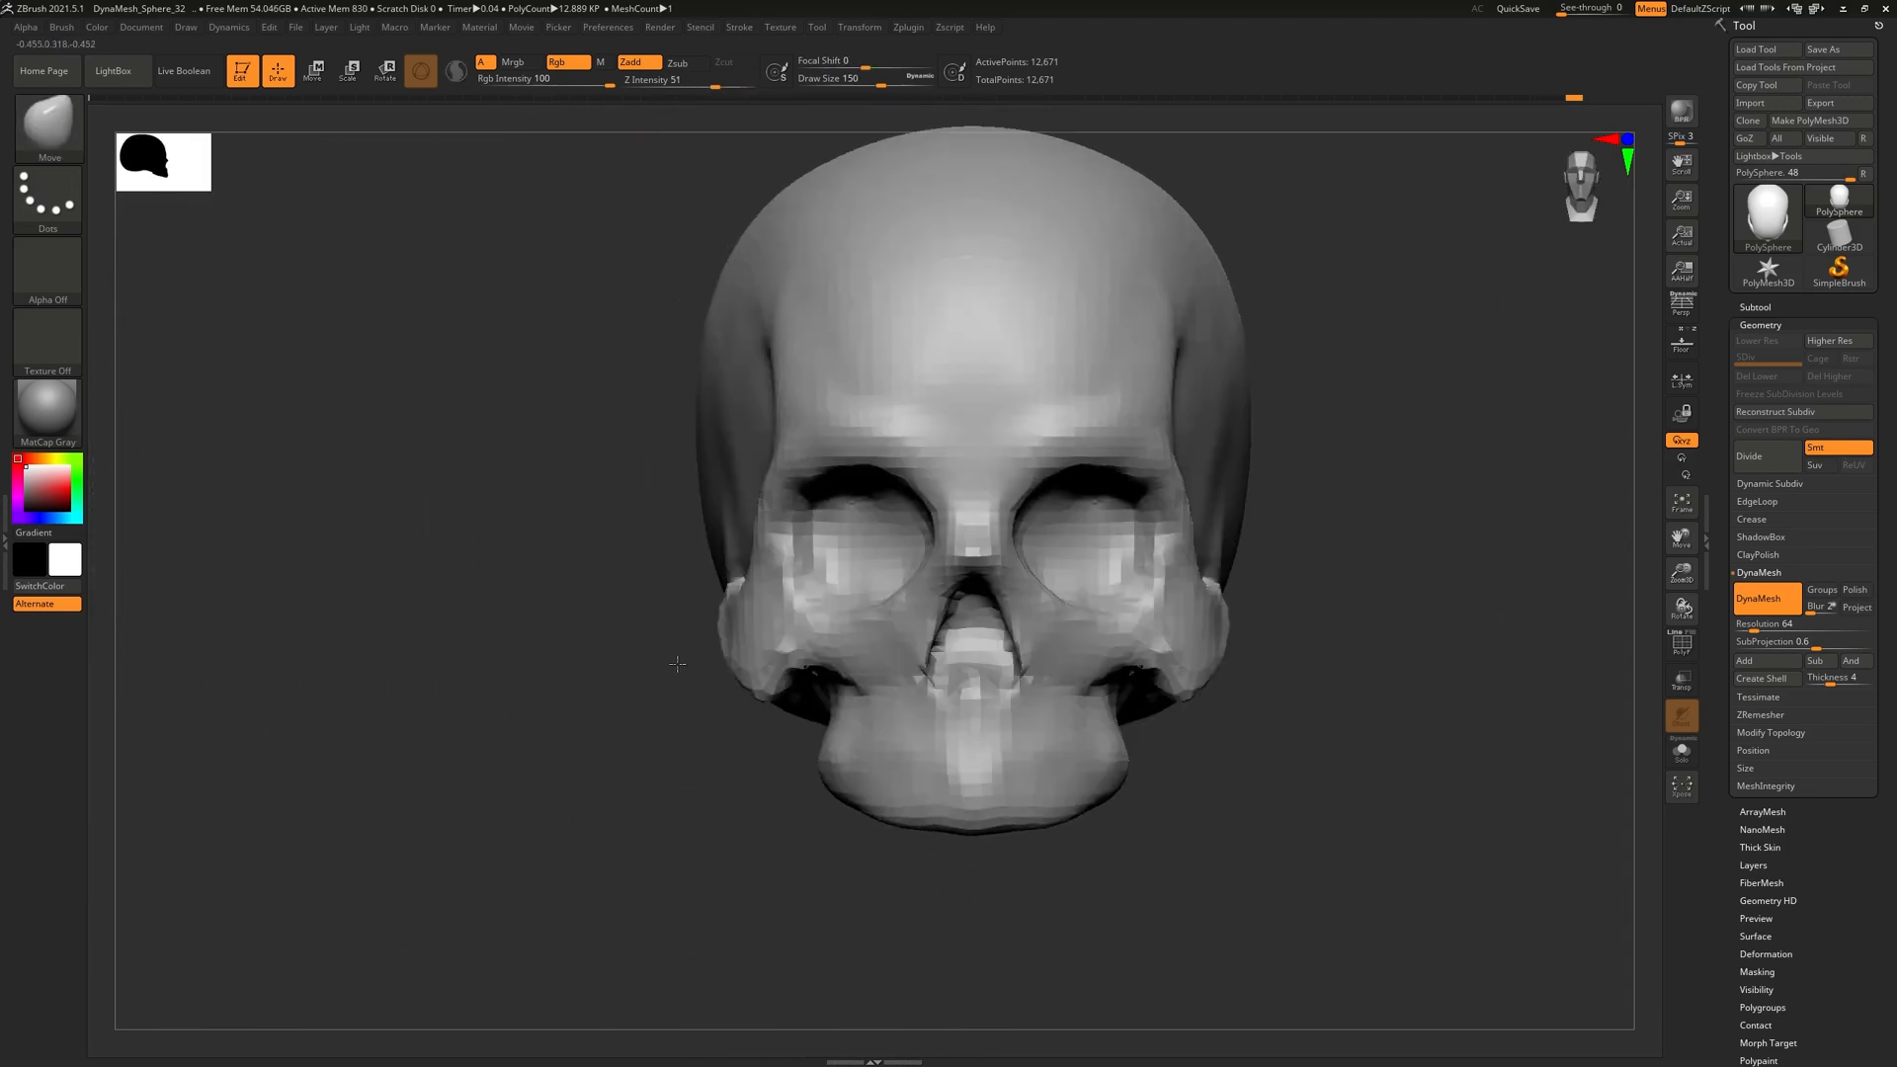
pyautogui.keyDown('alt'); pyautogui.moveTo(1036, 652); pyautogui.dragTo(929, 627, button='right'); pyautogui.keyUp('alt')
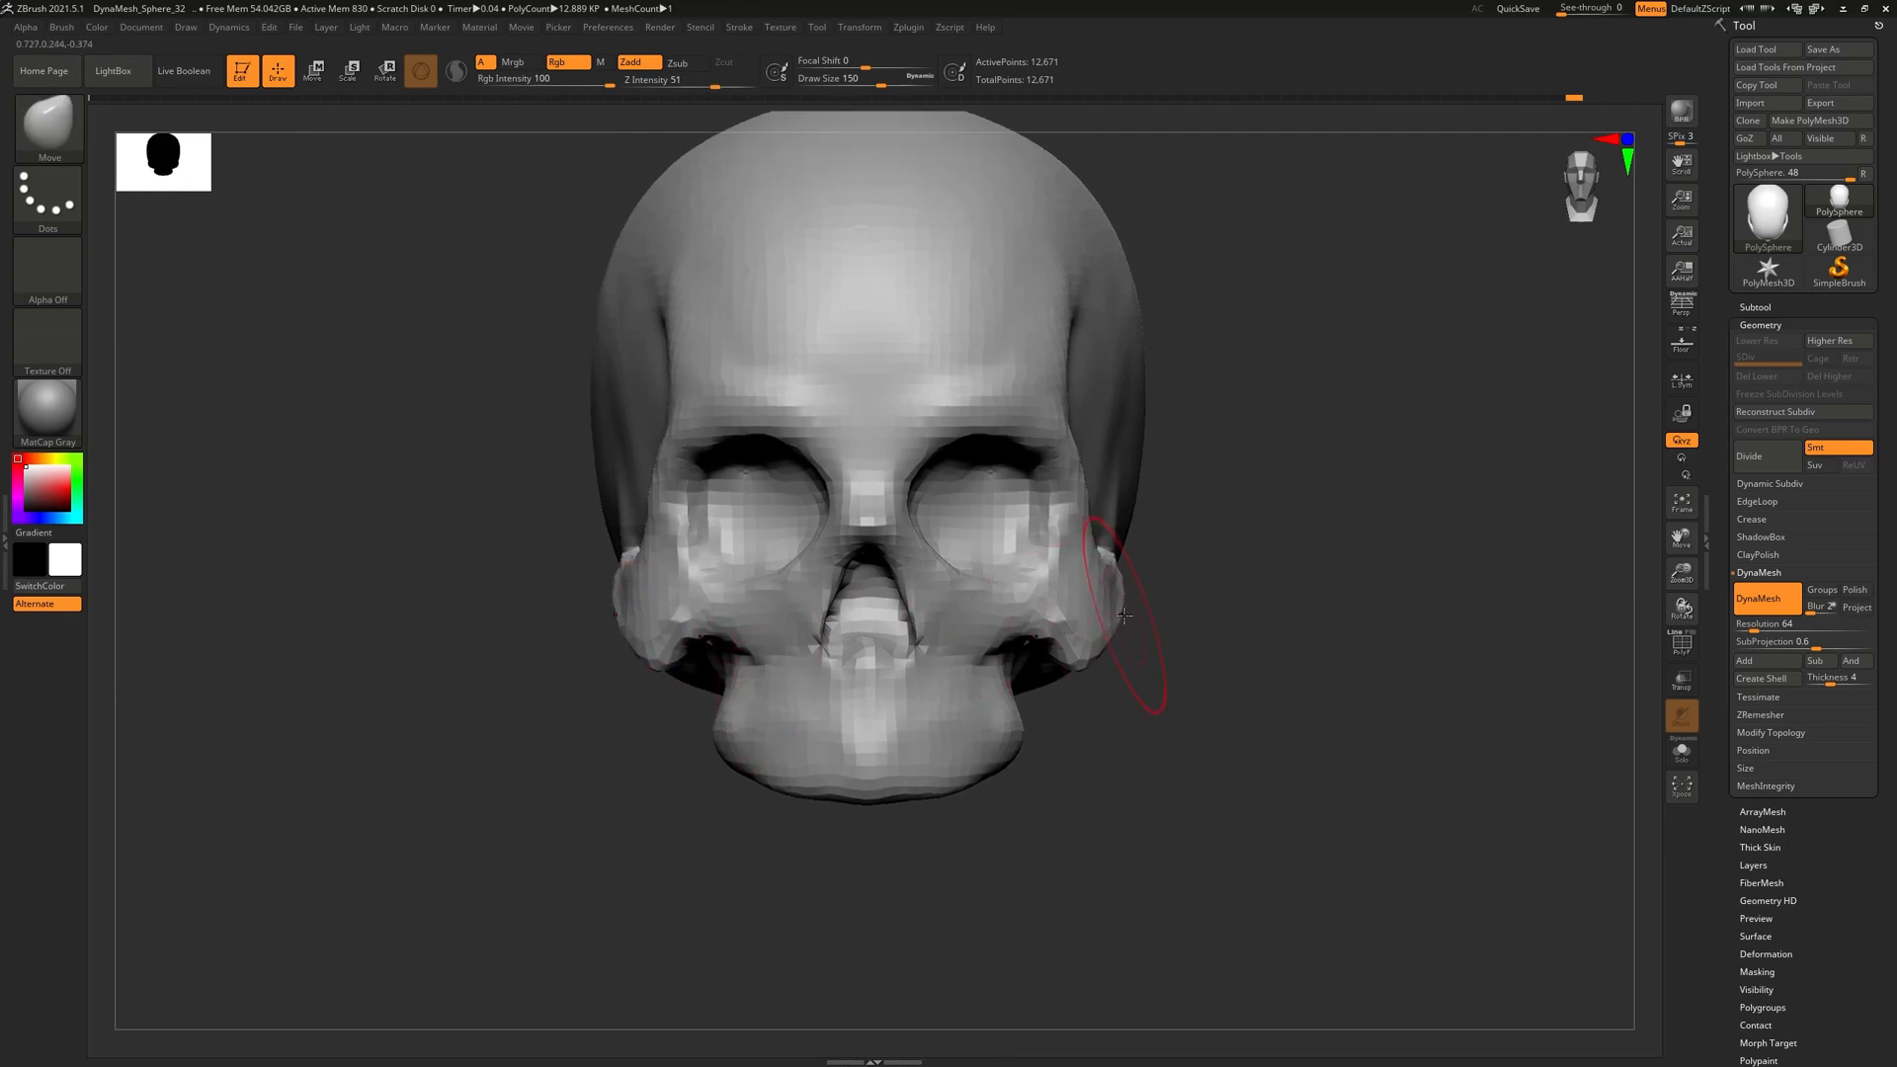
pyautogui.click(1686, 306)
# Turn off perspective, undo the last two cheekbone edits, and align a side view over the reference skull
pyautogui.click(1683, 301)
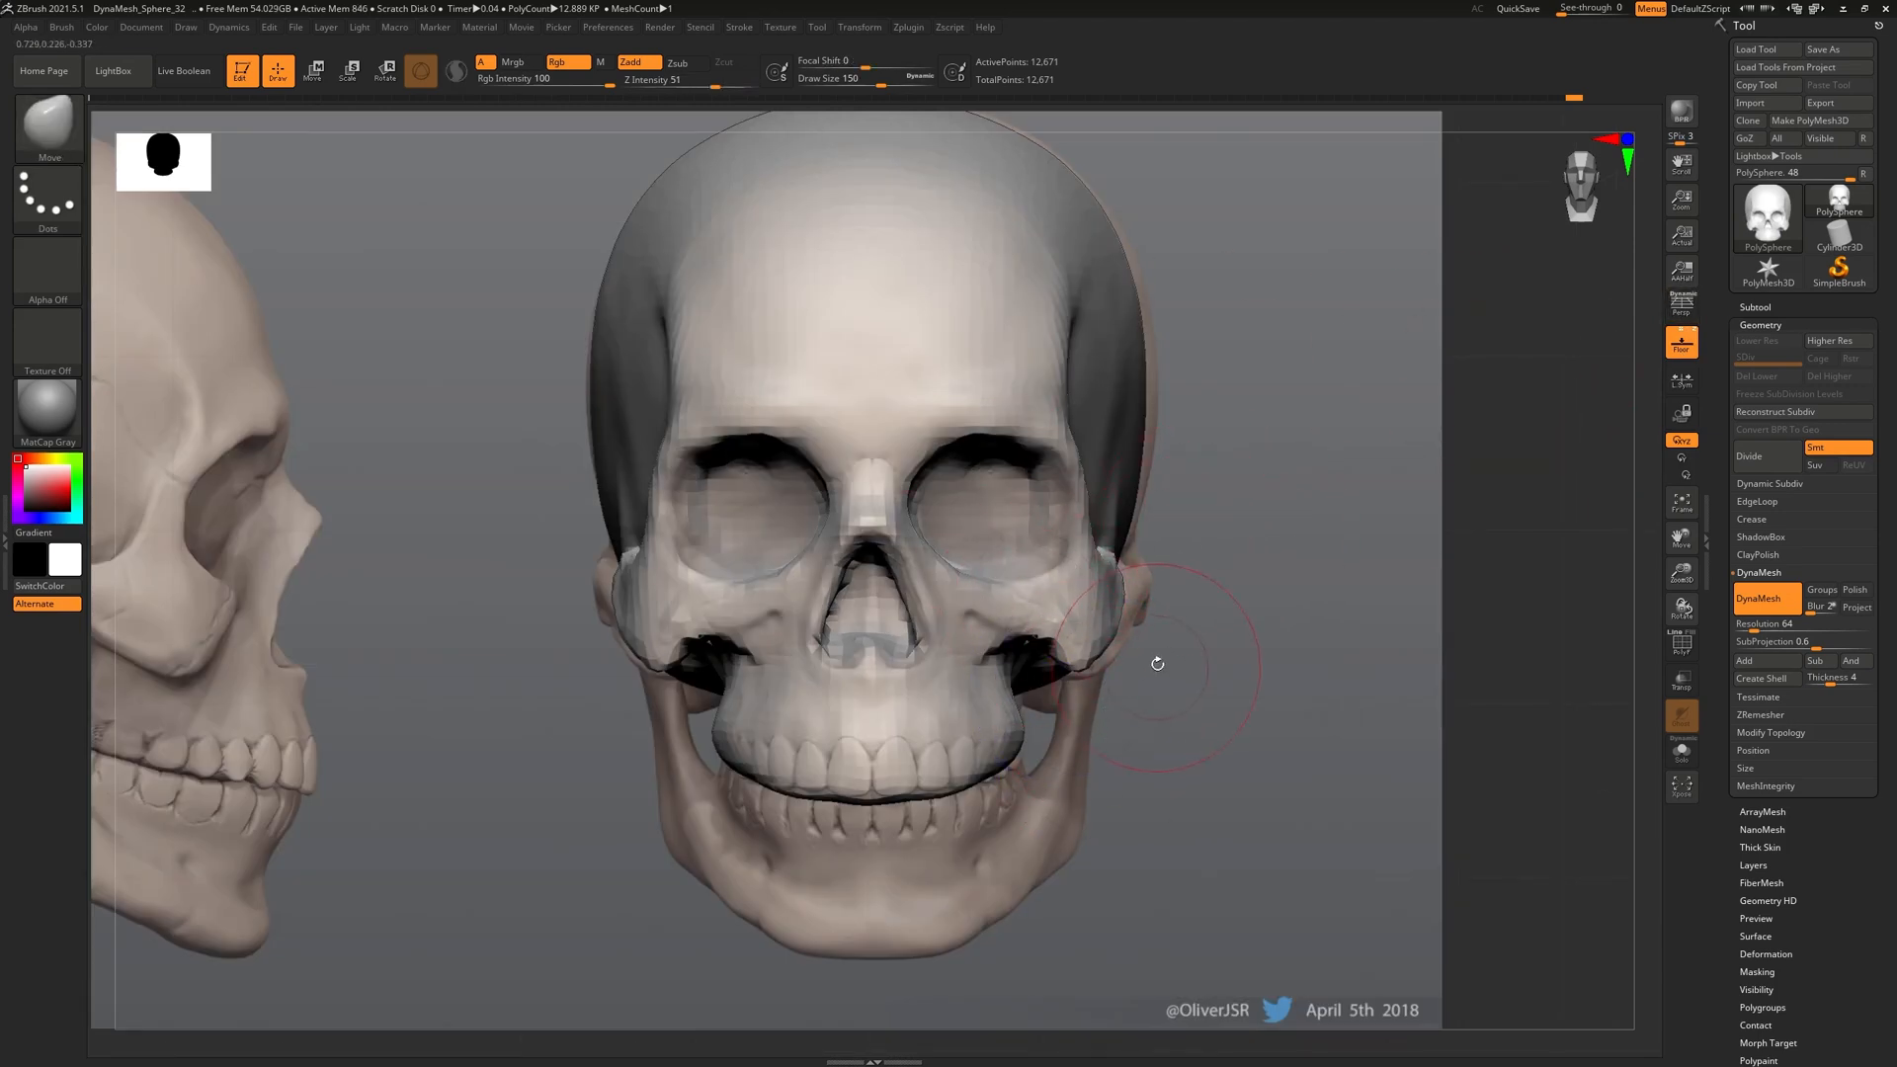
pyautogui.moveTo(1165, 591)
pyautogui.mouseDown()
pyautogui.moveTo(1110, 796)
pyautogui.moveTo(1111, 739)
pyautogui.mouseUp()
pyautogui.hotkey('ctrl', 'z')
pyautogui.hotkey('ctrl', 'z')
pyautogui.hotkey('ctrl', 'z')
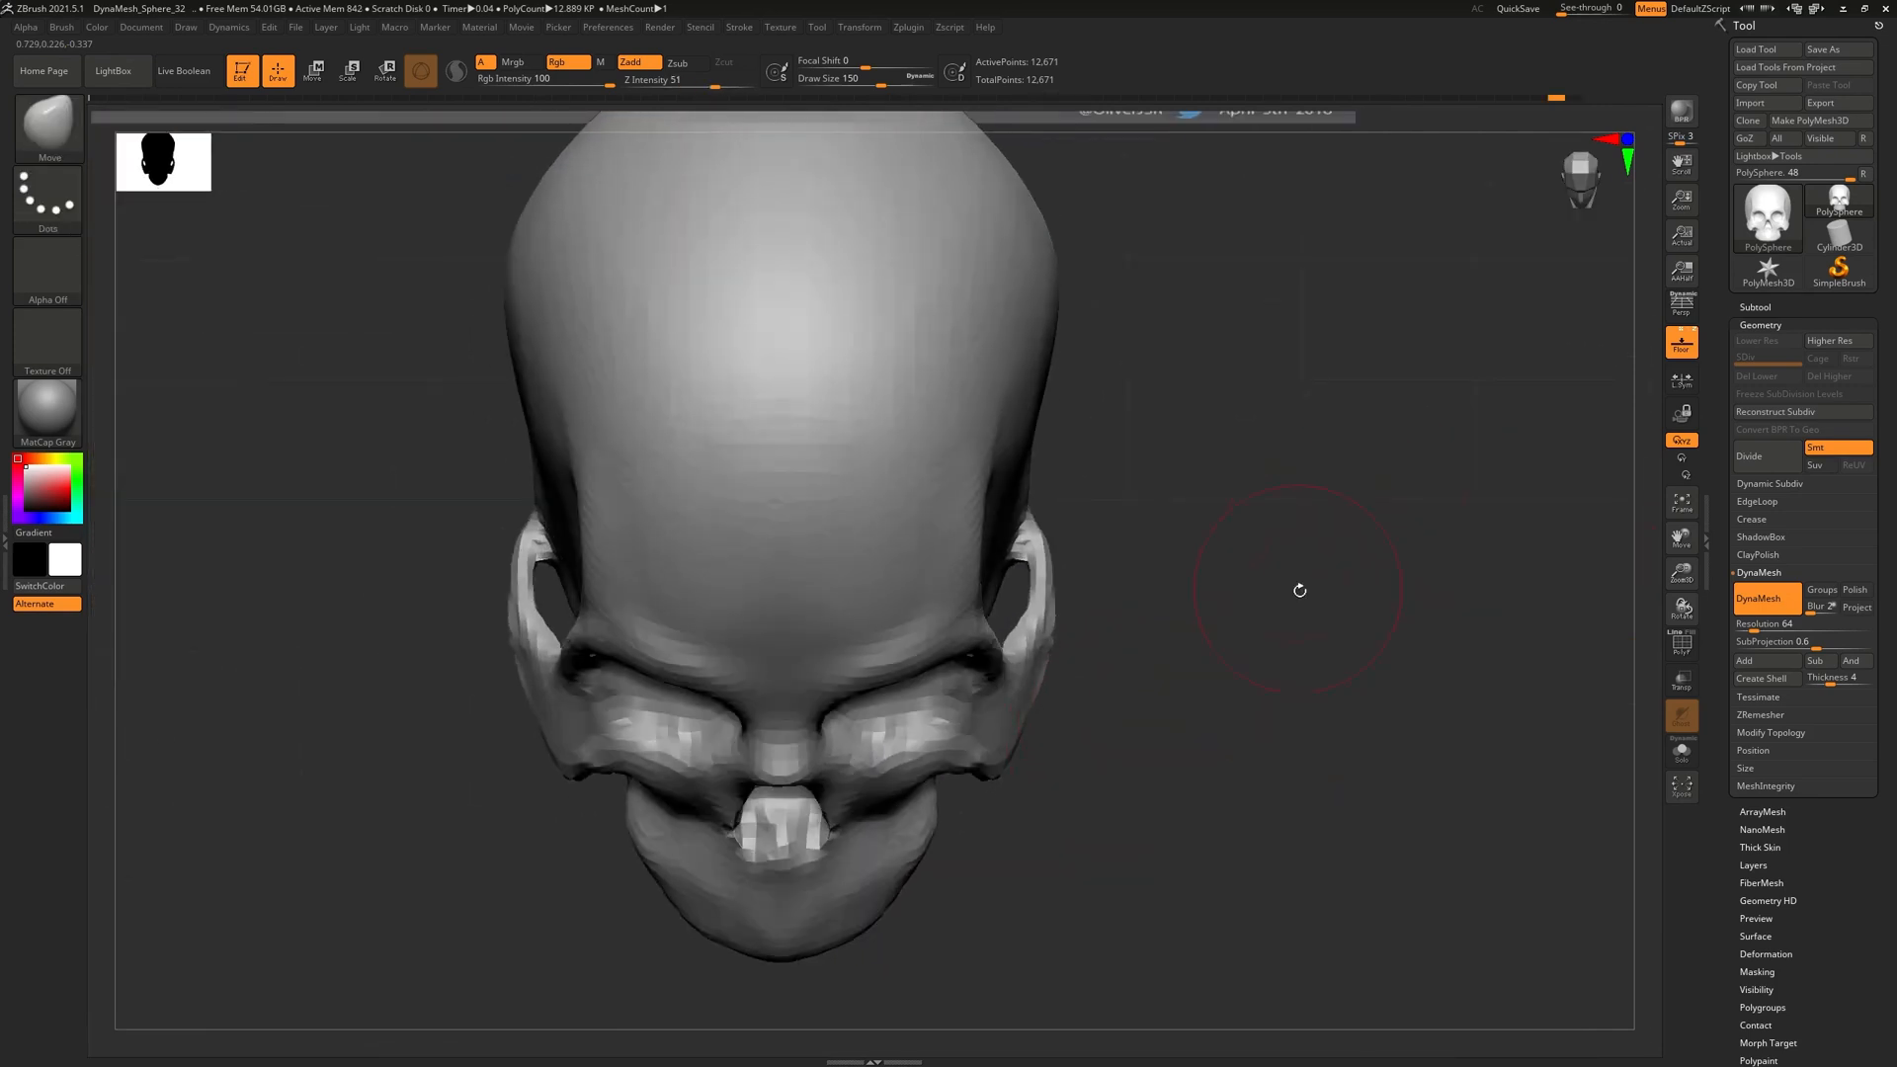
pyautogui.hotkey('ctrl', 'z')
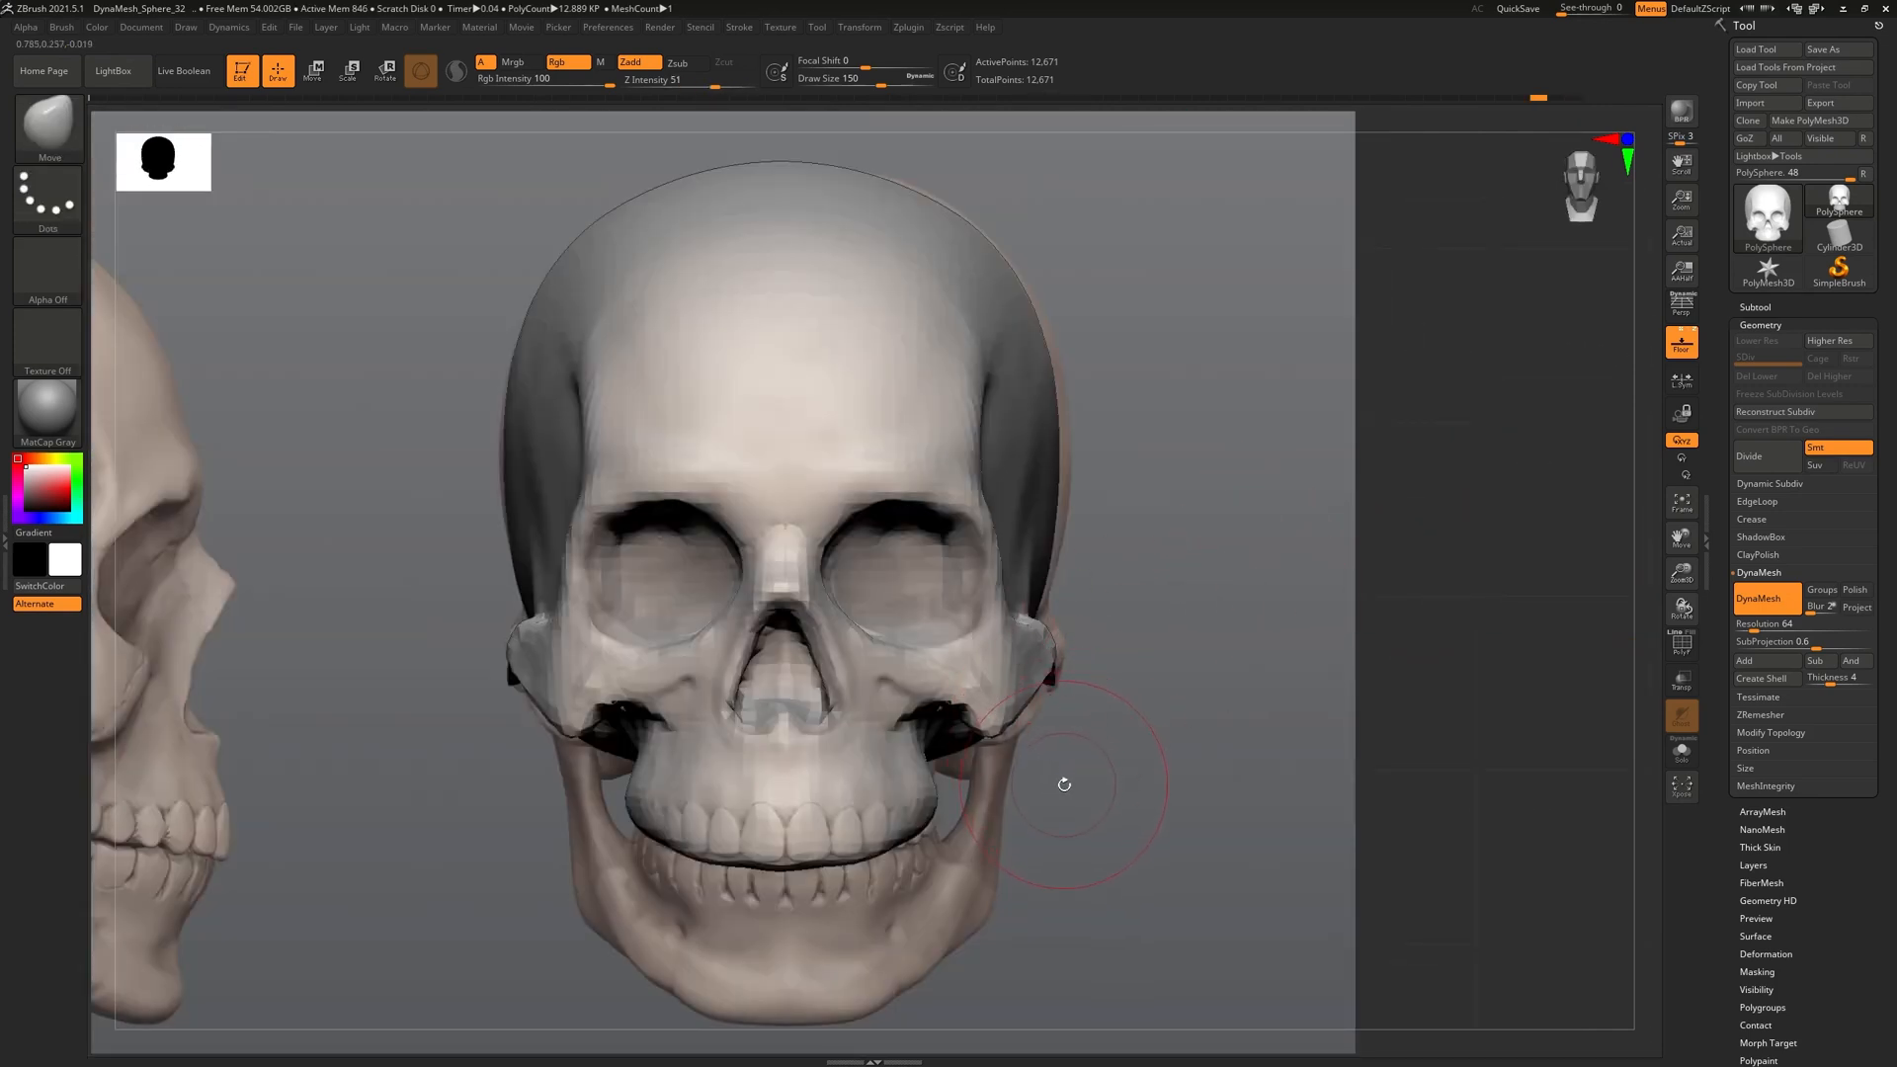
pyautogui.keyDown('alt'); pyautogui.moveTo(1081, 762); pyautogui.dragTo(1369, 648); pyautogui.keyUp('alt')
pyautogui.keyDown('alt'); pyautogui.moveTo(523, 682); pyautogui.dragTo(947, 845); pyautogui.keyUp('alt')
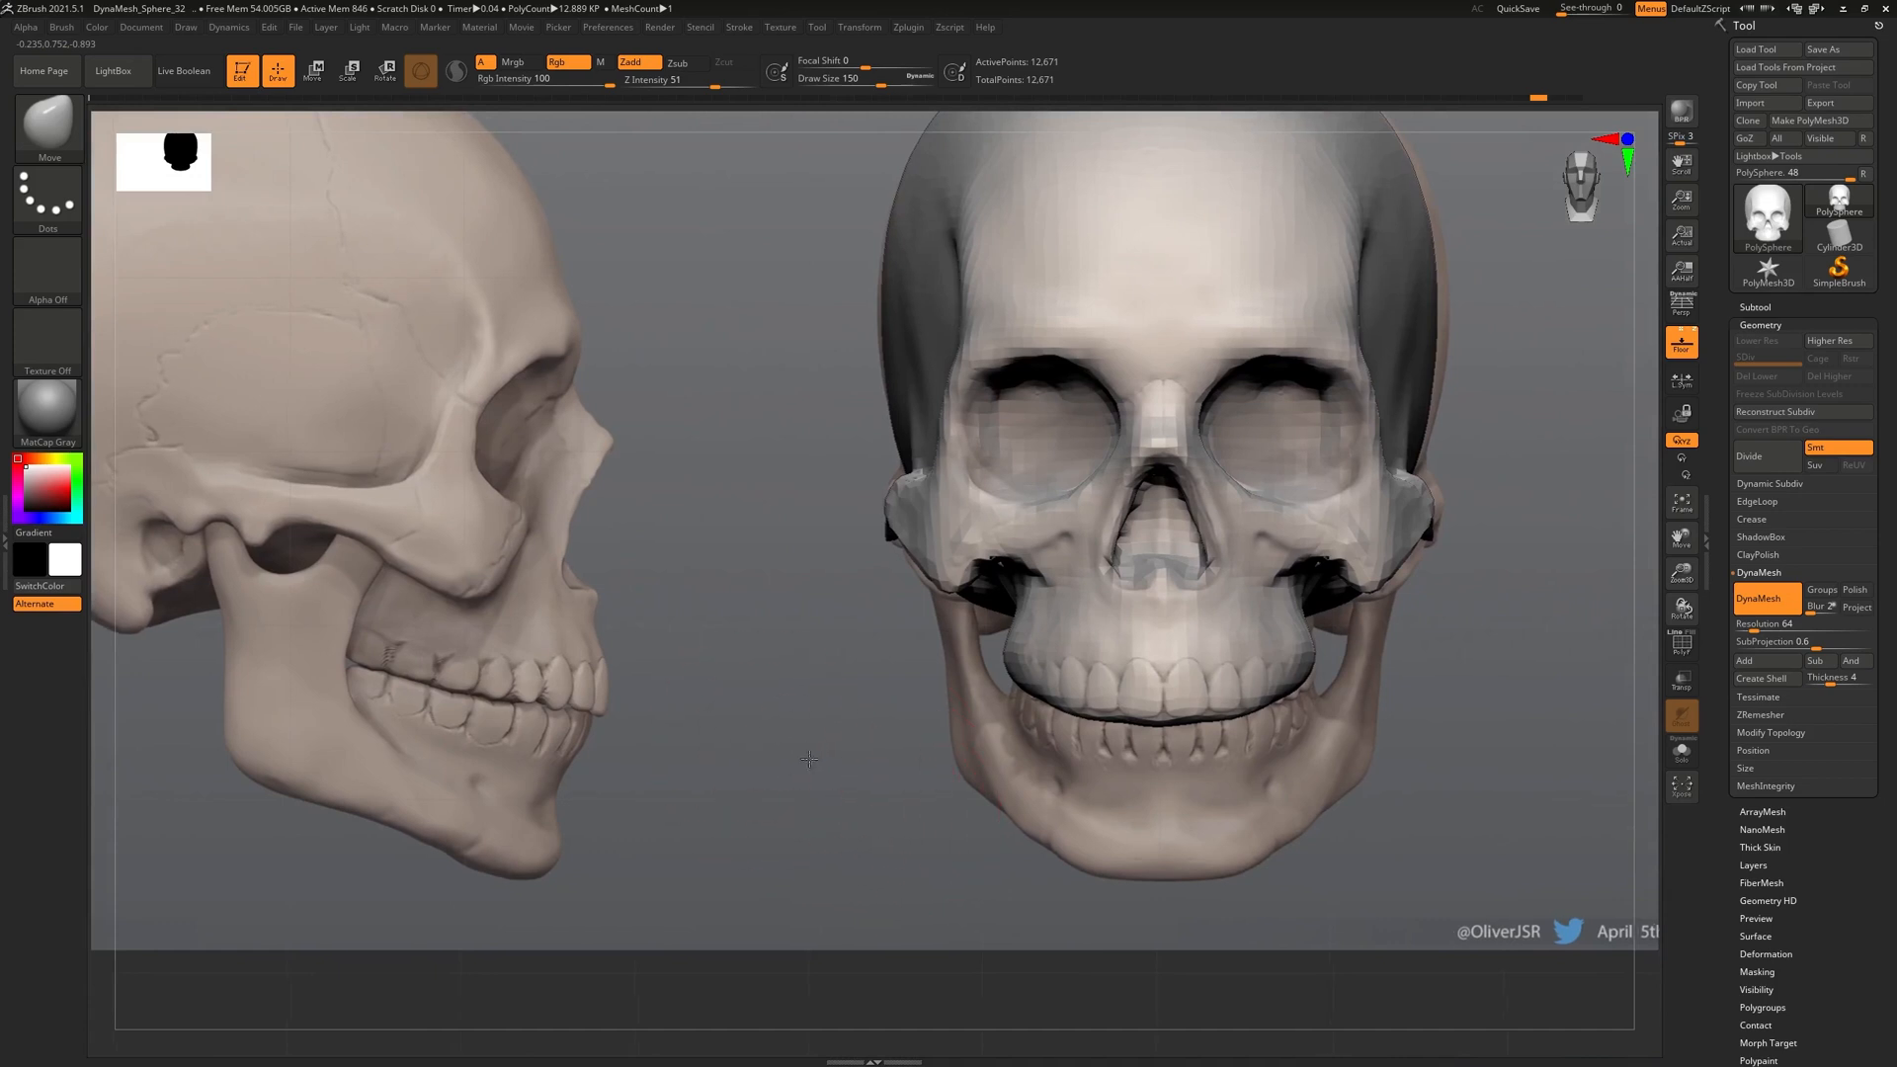
pyautogui.keyDown('alt'); pyautogui.moveTo(789, 740); pyautogui.dragTo(875, 781); pyautogui.keyUp('alt')
pyautogui.keyDown('alt'); pyautogui.moveTo(867, 681); pyautogui.dragTo(733, 639); pyautogui.keyUp('alt')
pyautogui.moveTo(733, 657); pyautogui.dragTo(876, 711)
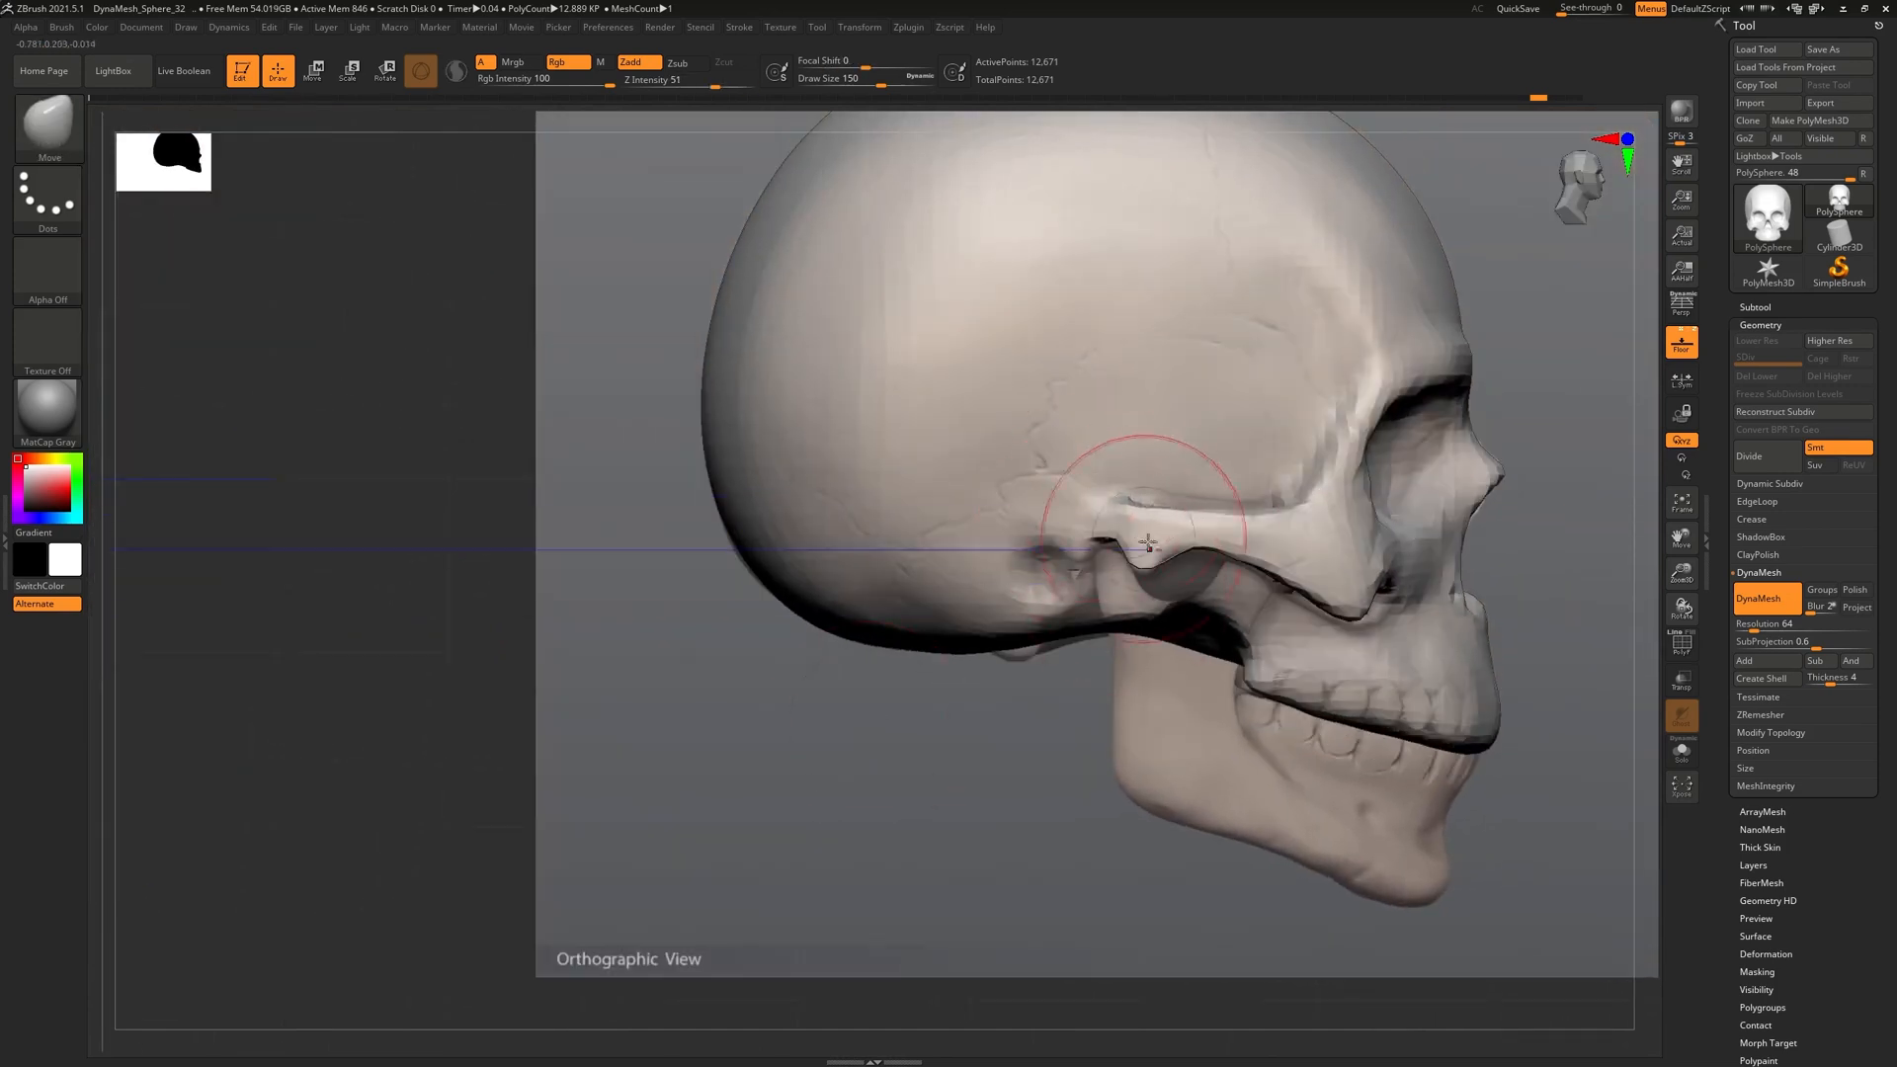
pyautogui.keyDown('ctrl'); pyautogui.moveTo(1160, 610); pyautogui.dragTo(1162, 601, button='right'); pyautogui.keyUp('ctrl')
# Set the DynaMesh resolution to 104 and remesh the skull to 33,493 points
pyautogui.click(1744, 611)
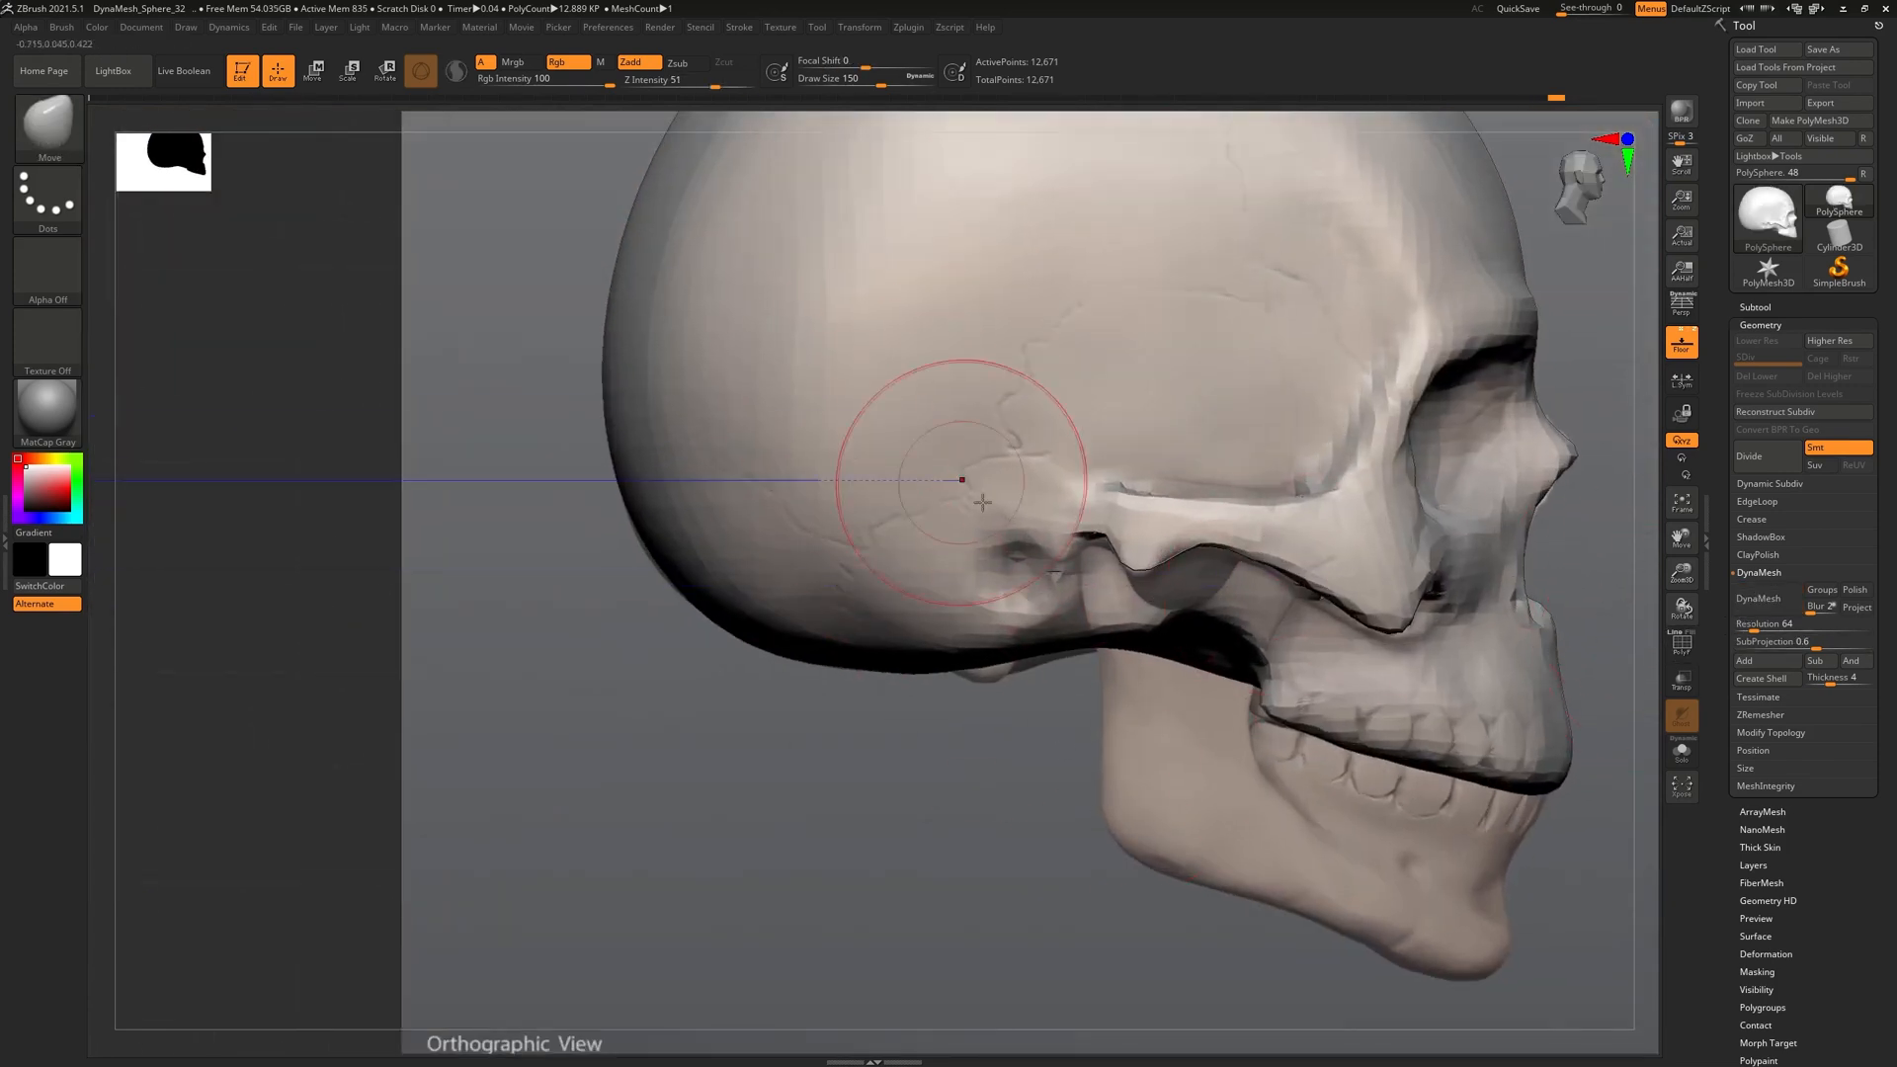
pyautogui.click(1753, 624)
pyautogui.write('120')
pyautogui.press('Return')
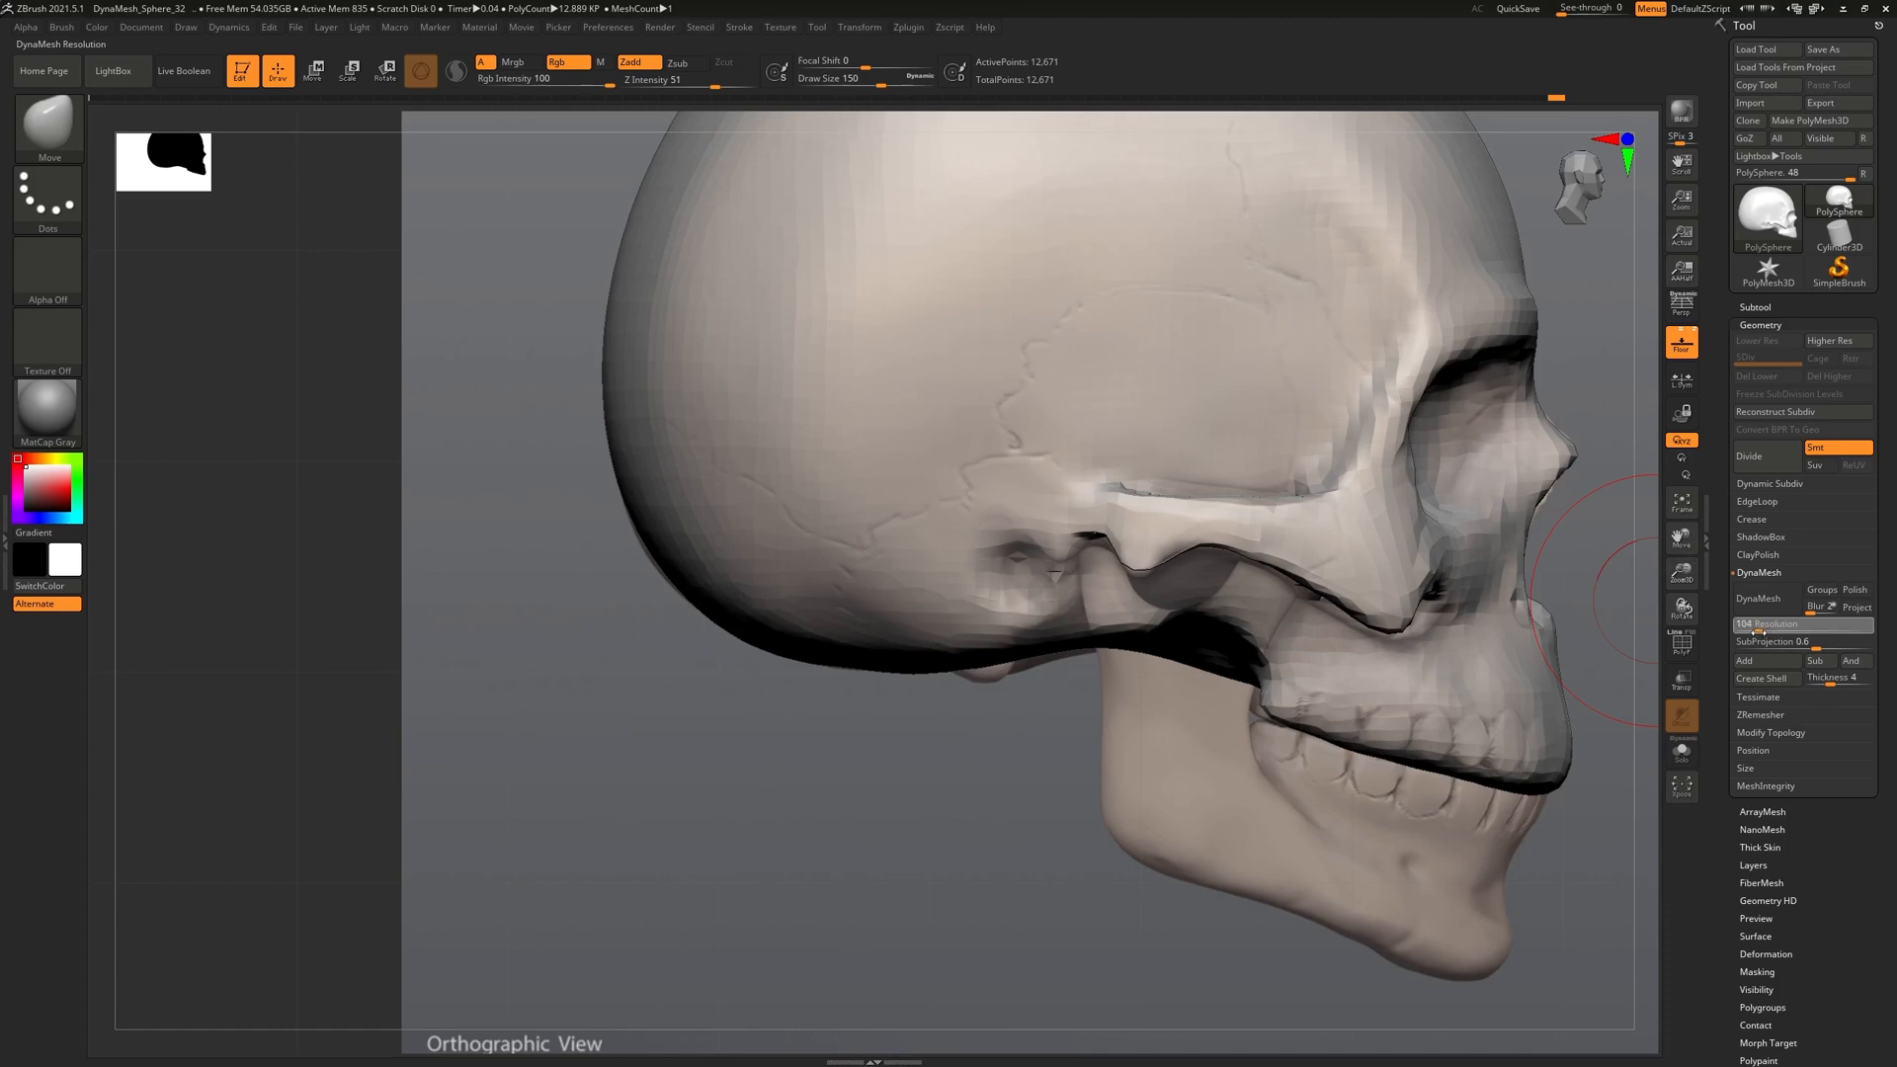
pyautogui.press('Return')
pyautogui.click(1762, 598)
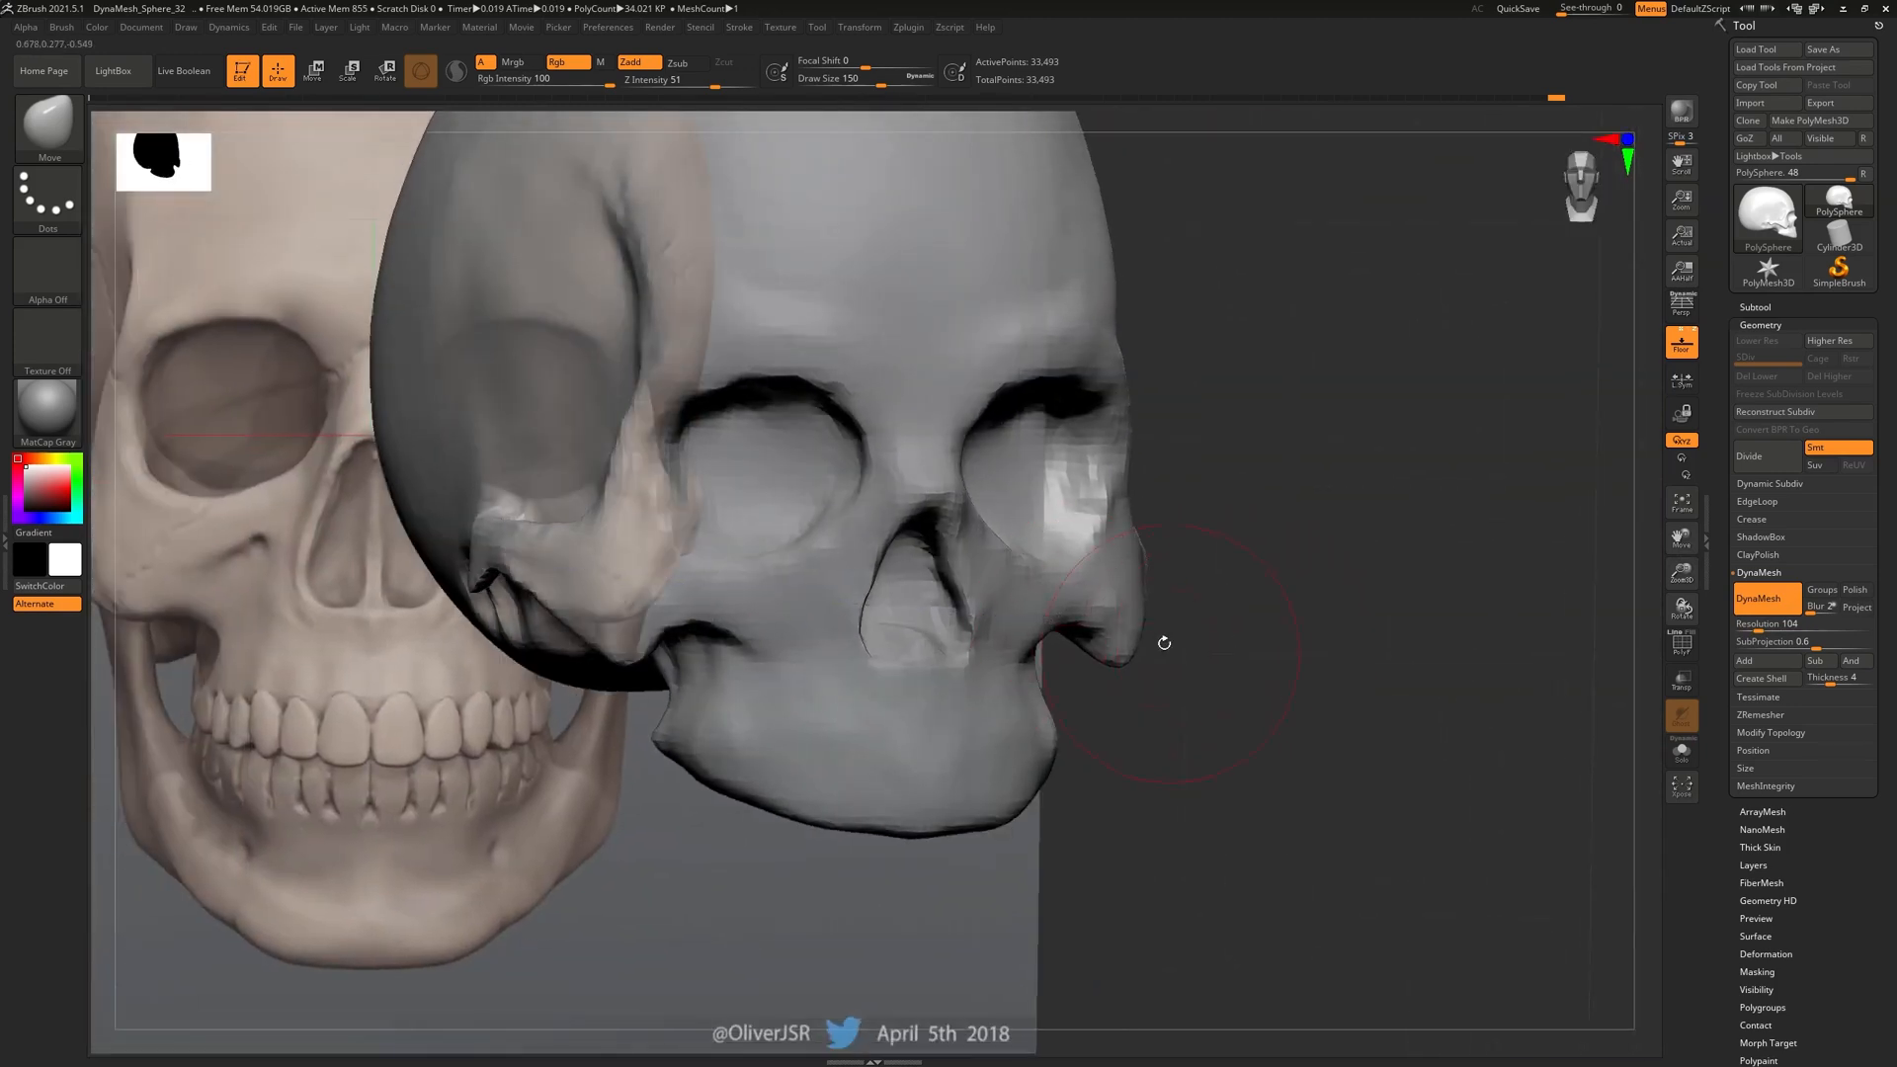
# Turn off Floor to hide the reference image planes, leaving only the grey skull
pyautogui.moveTo(1173, 655); pyautogui.dragTo(1139, 620)
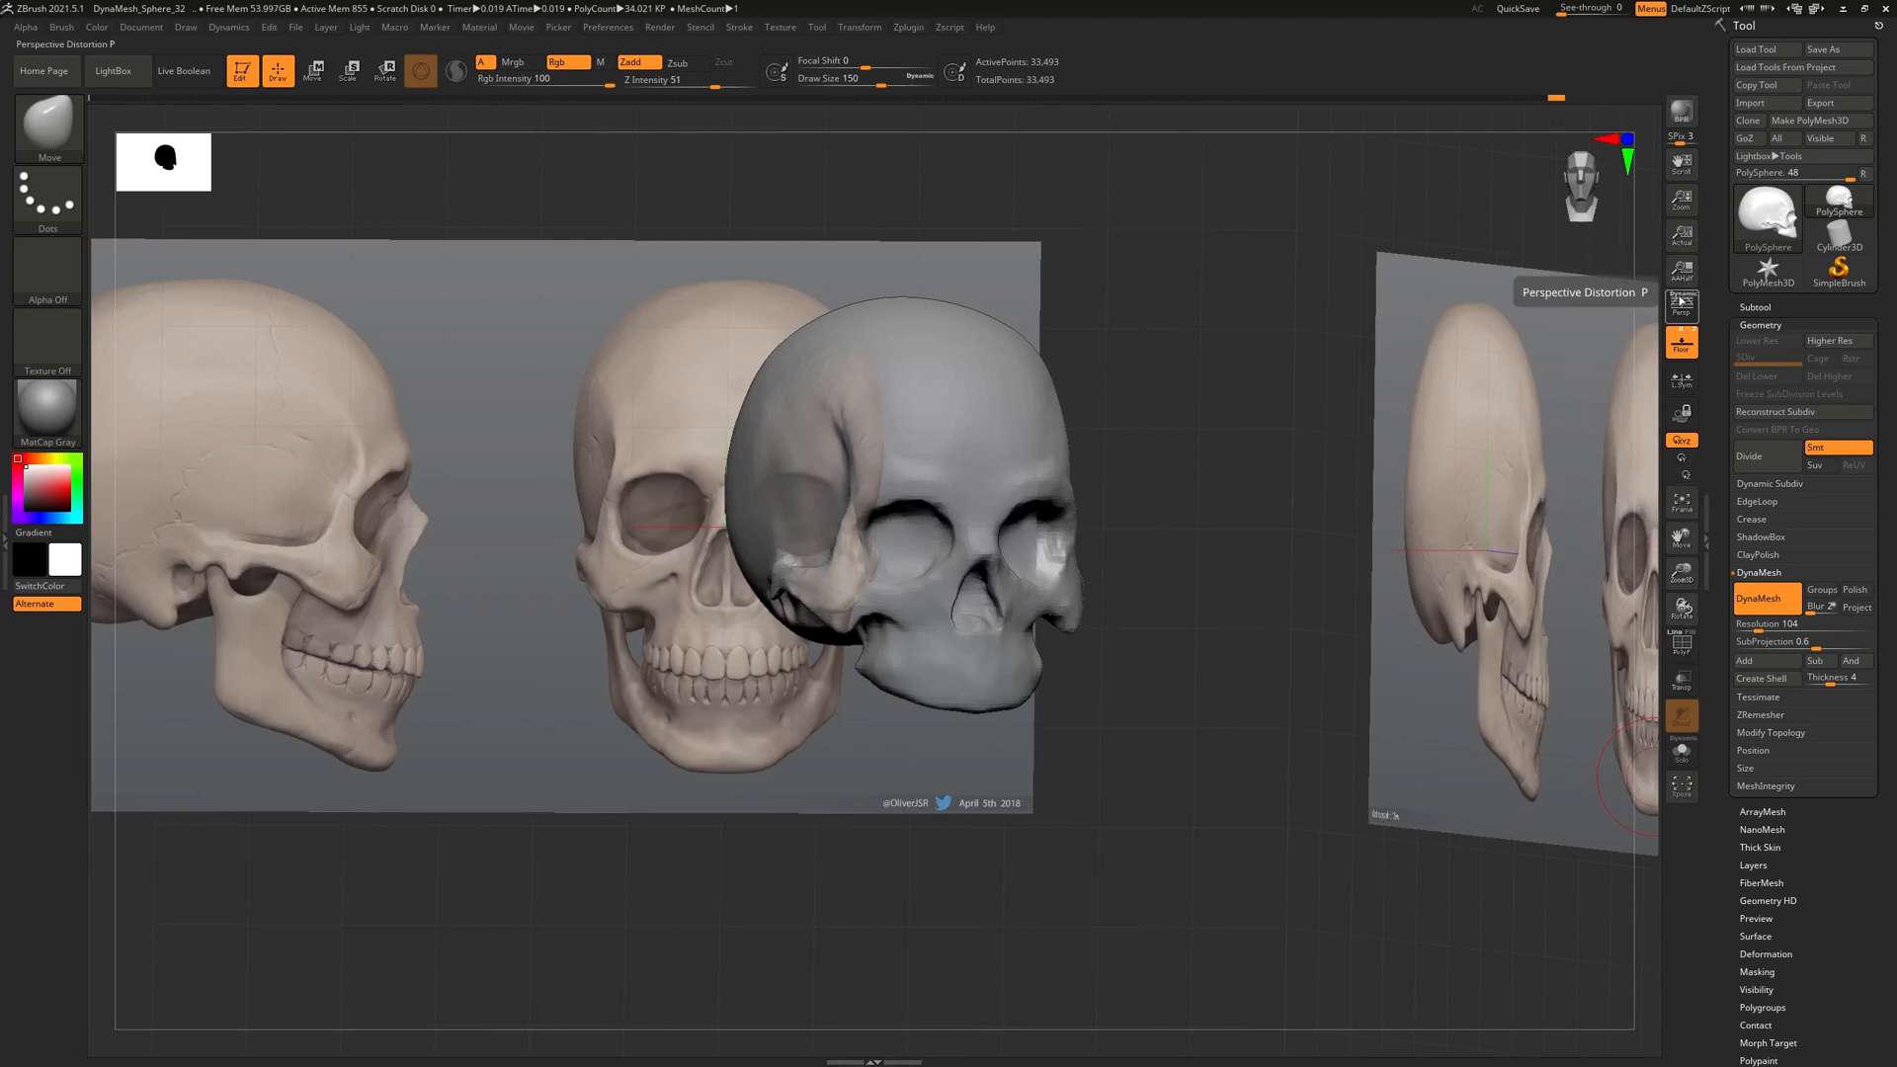
pyautogui.click(1682, 341)
pyautogui.moveTo(1182, 754)
pyautogui.mouseDown()
pyautogui.moveTo(1139, 749)
pyautogui.moveTo(1192, 748)
pyautogui.mouseUp()
# Bring the PureRef board over the sculpt and centre the planar skull reference
pyautogui.moveTo(0, 573); pyautogui.dragTo(593, 601, button='right')
pyautogui.scroll(-6, 864, 400)
pyautogui.moveTo(1103, 440); pyautogui.dragTo(247, 504, button='middle')
pyautogui.scroll(4, 539, 349)
pyautogui.moveTo(349, 206); pyautogui.dragTo(625, 544, button='middle')
pyautogui.scroll(5, 737, 555)
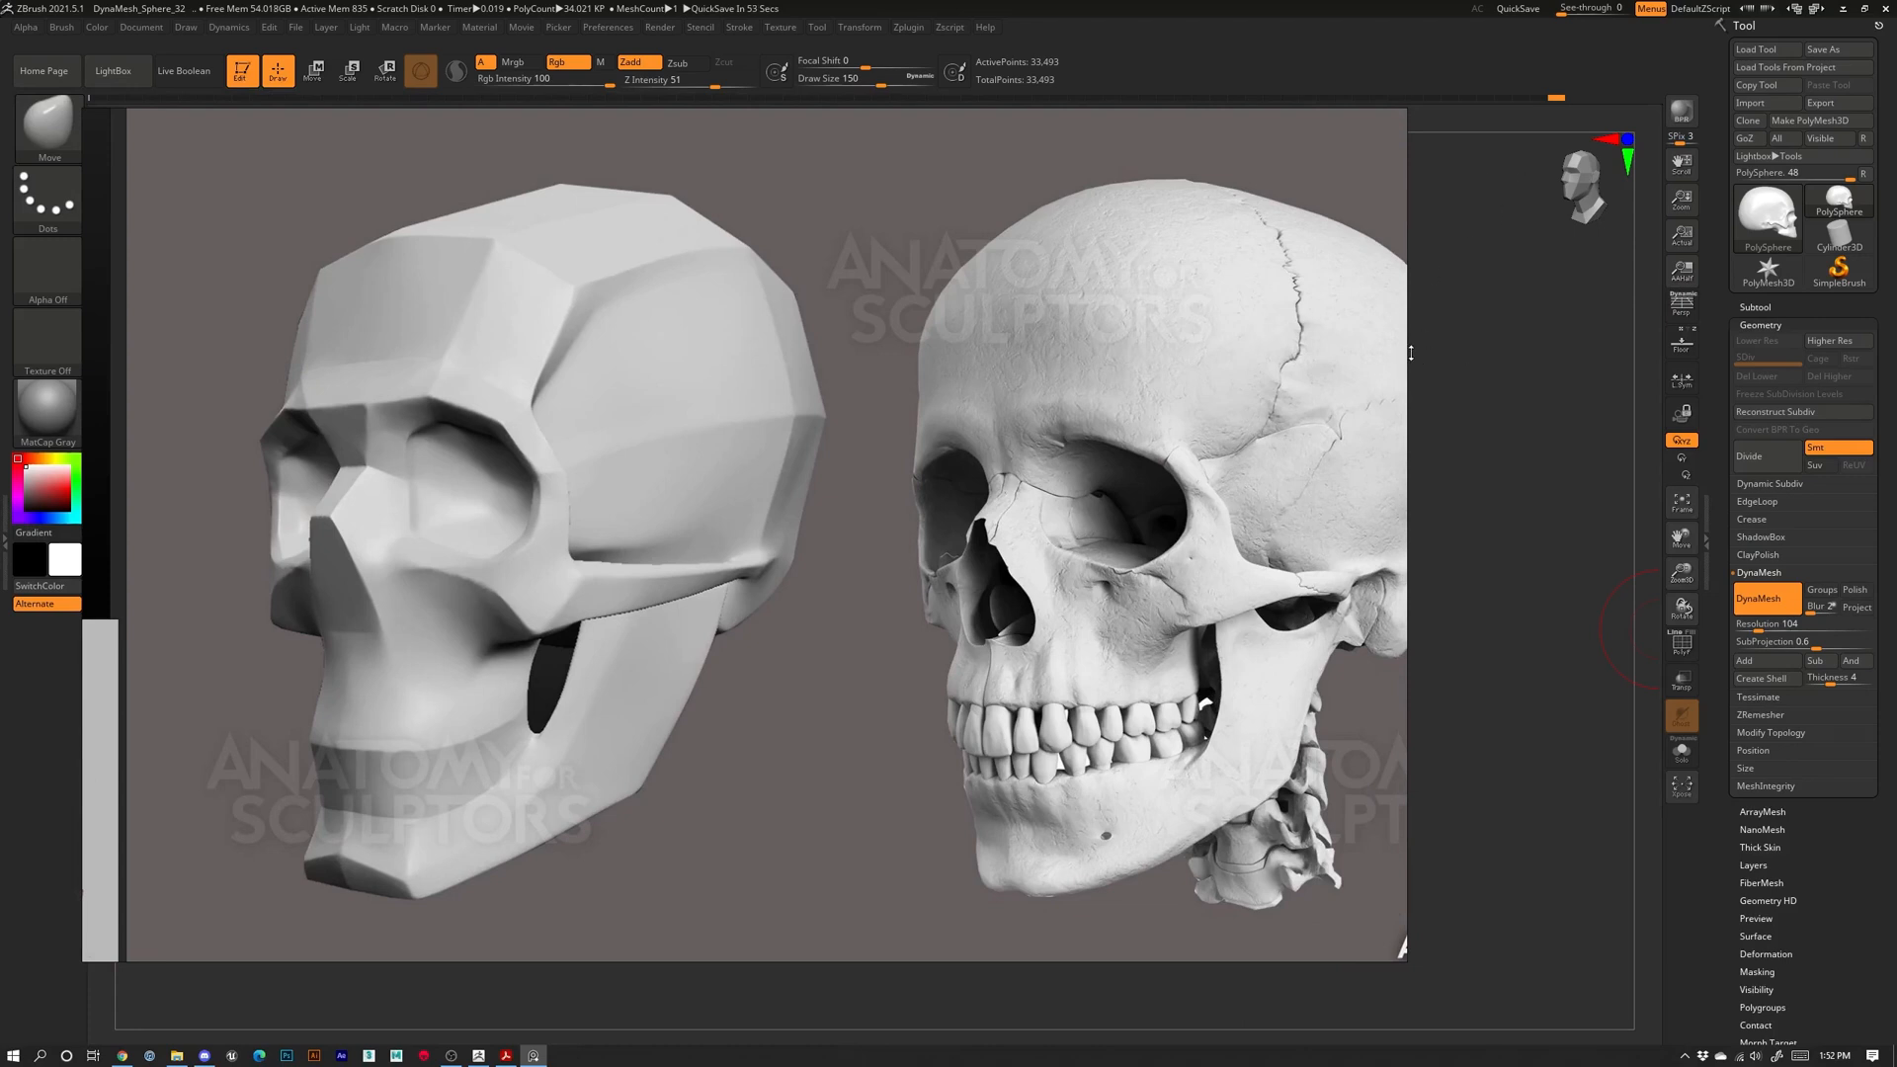
pyautogui.moveTo(1406, 353); pyautogui.dragTo(878, 391)
# Return to the sculpt and turn the skull to a front view filling the canvas
pyautogui.click(1089, 443)
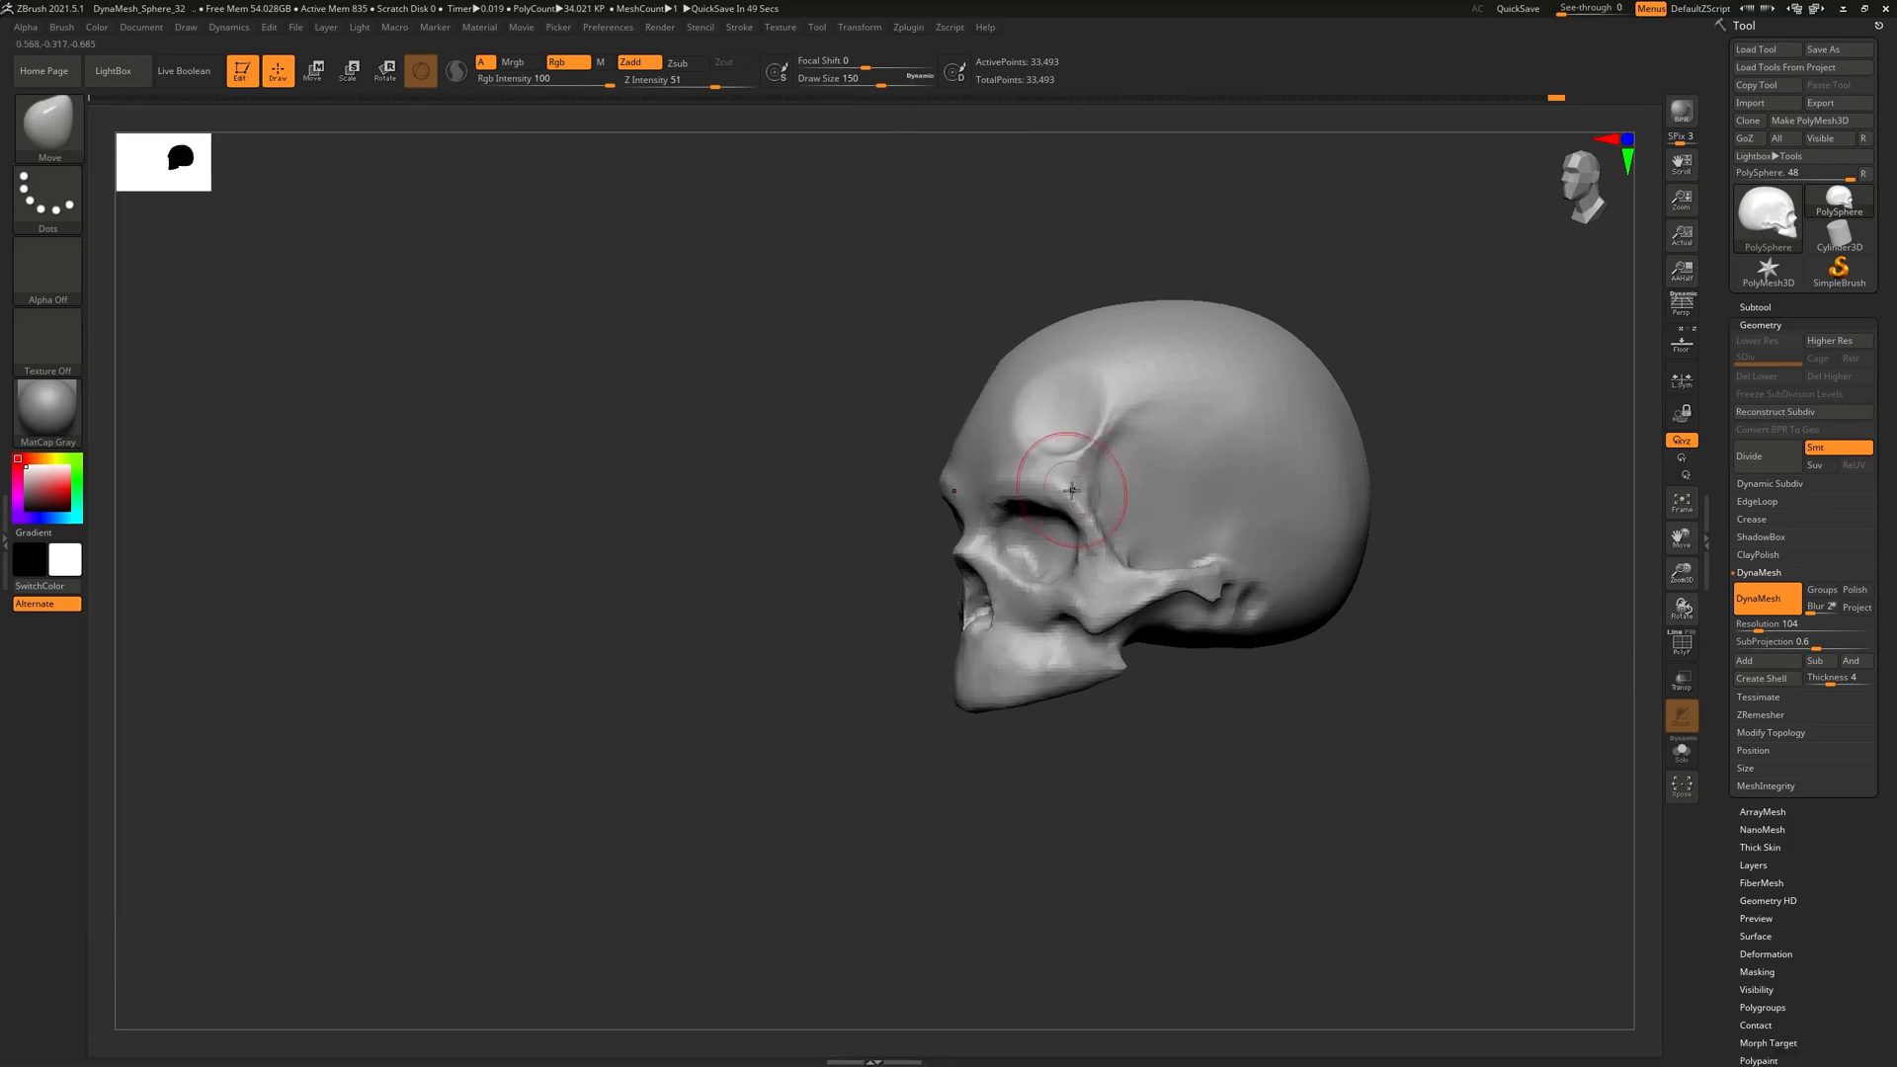
pyautogui.moveTo(913, 395)
pyautogui.mouseDown()
pyautogui.moveTo(1053, 423)
pyautogui.moveTo(911, 367)
pyautogui.mouseUp()
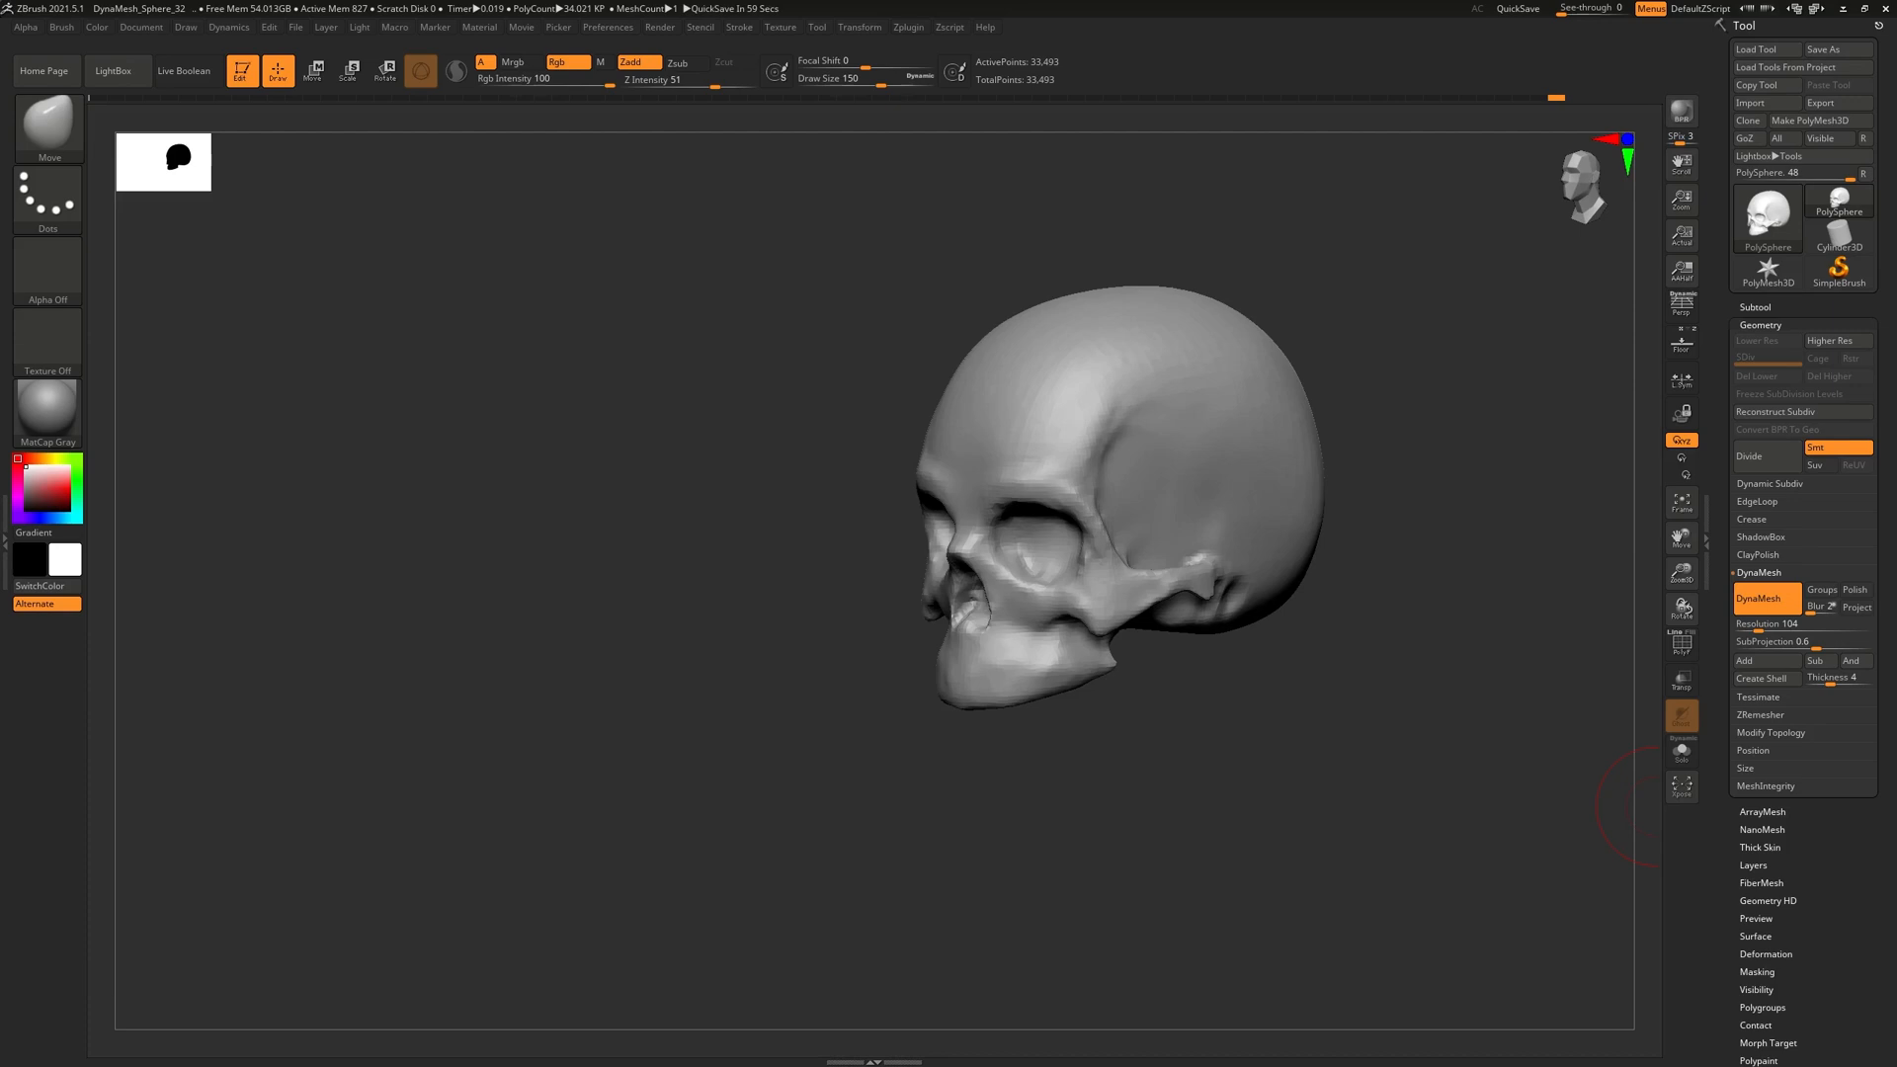
pyautogui.hotkey('alt', 'Tab')
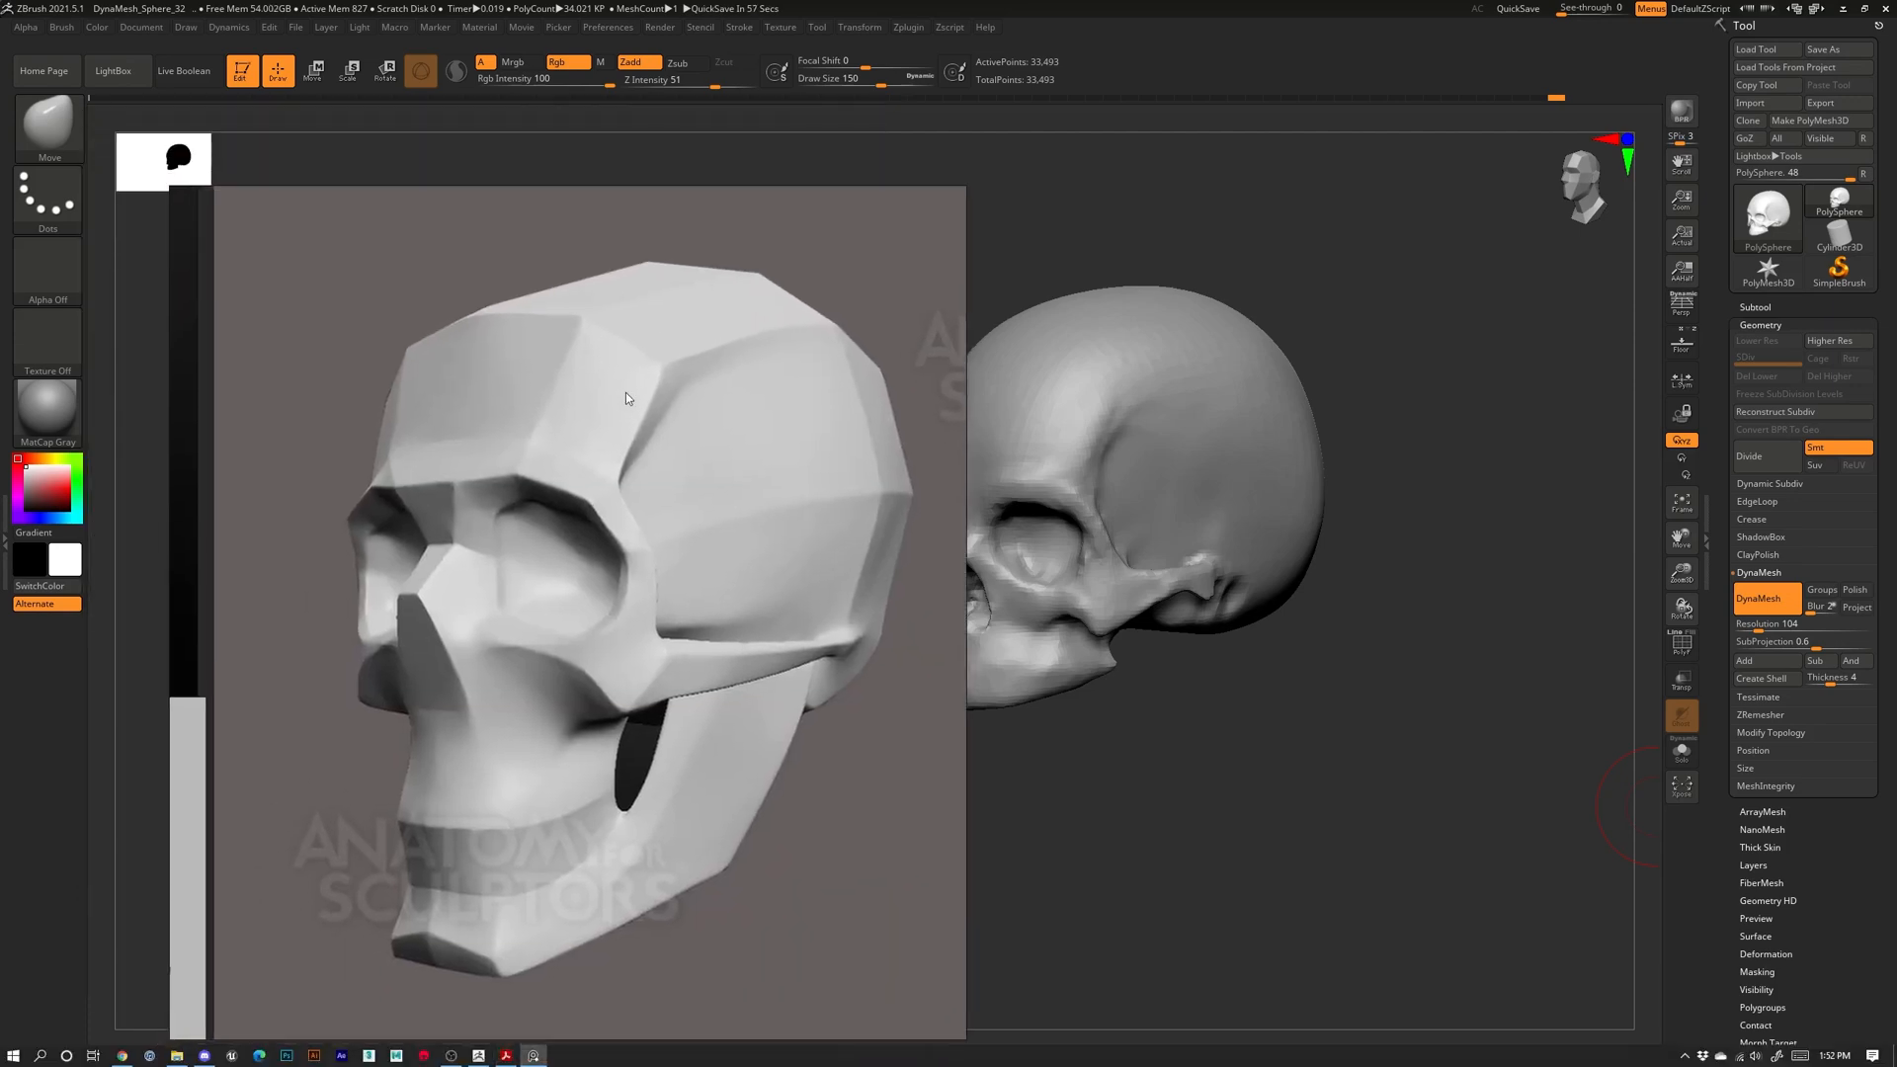
pyautogui.hotkey('alt', 'Tab')
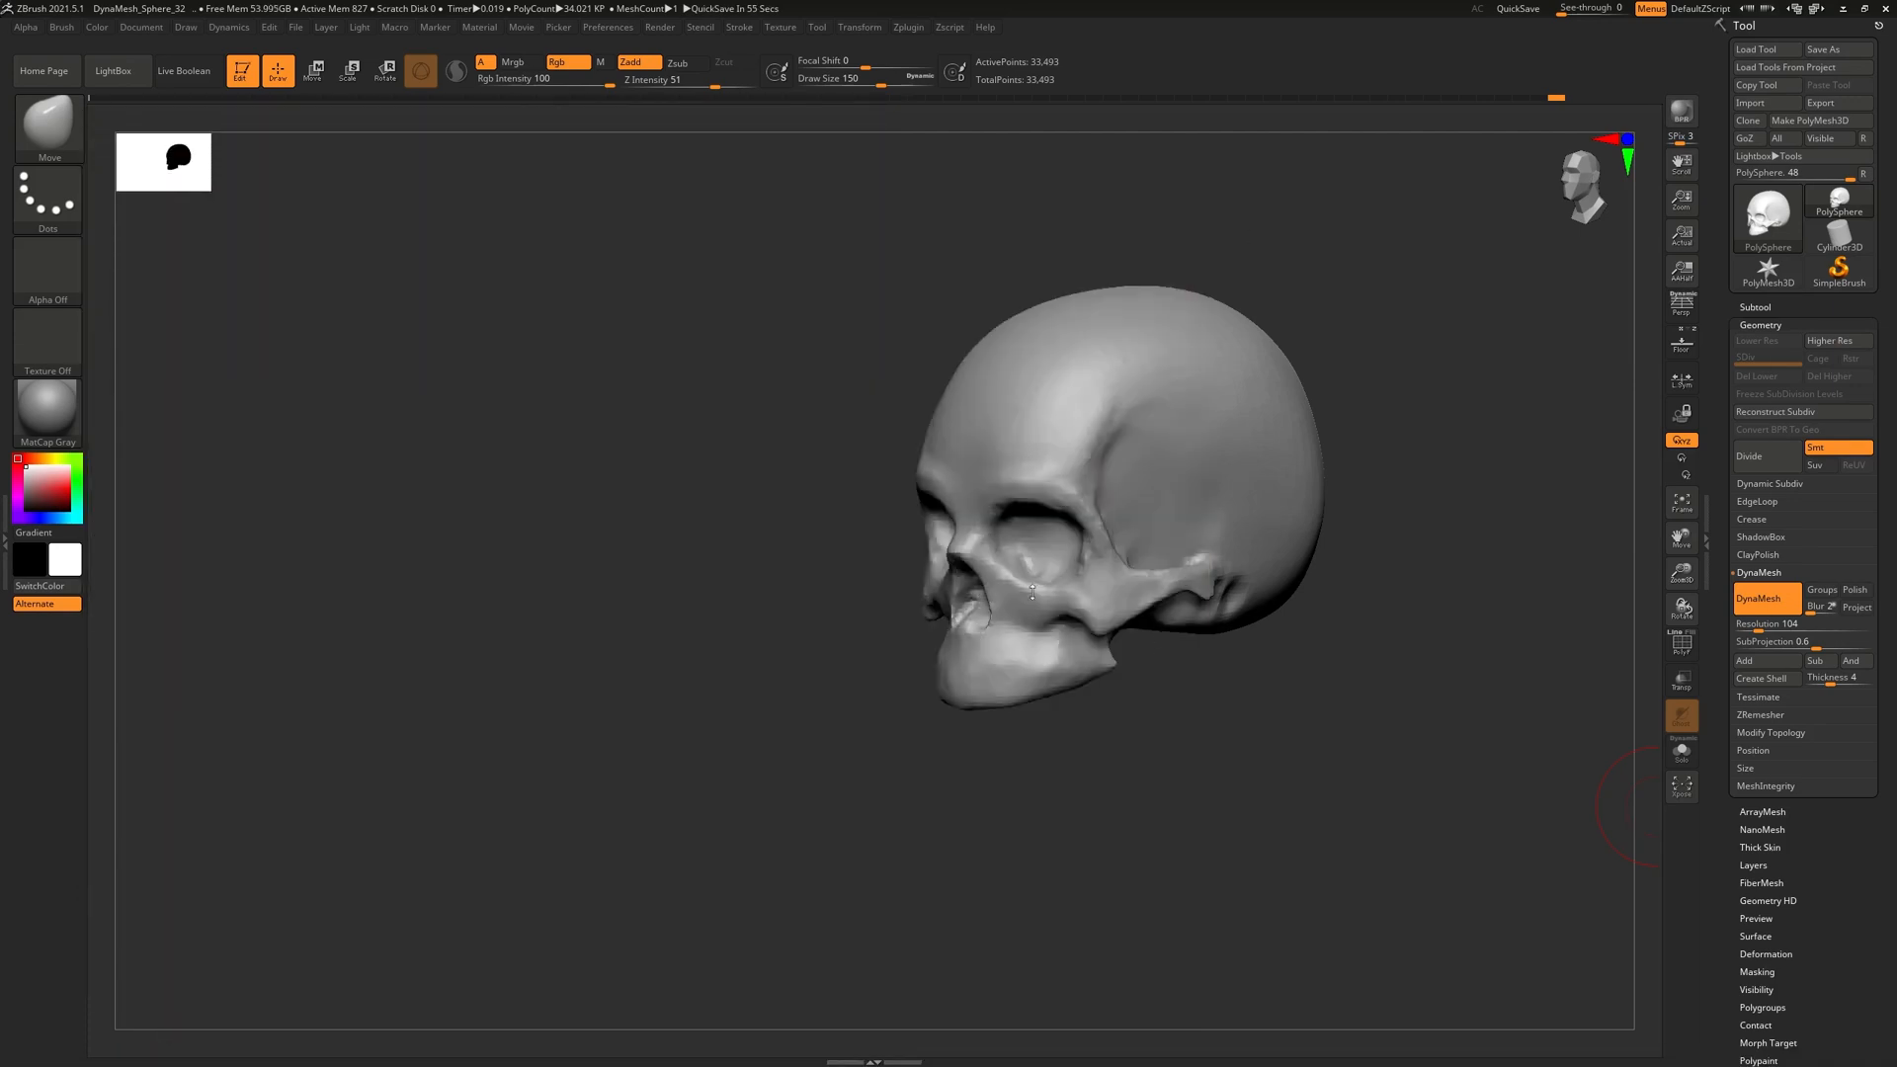
pyautogui.moveTo(1146, 719); pyautogui.dragTo(1327, 601)
pyautogui.press('f')
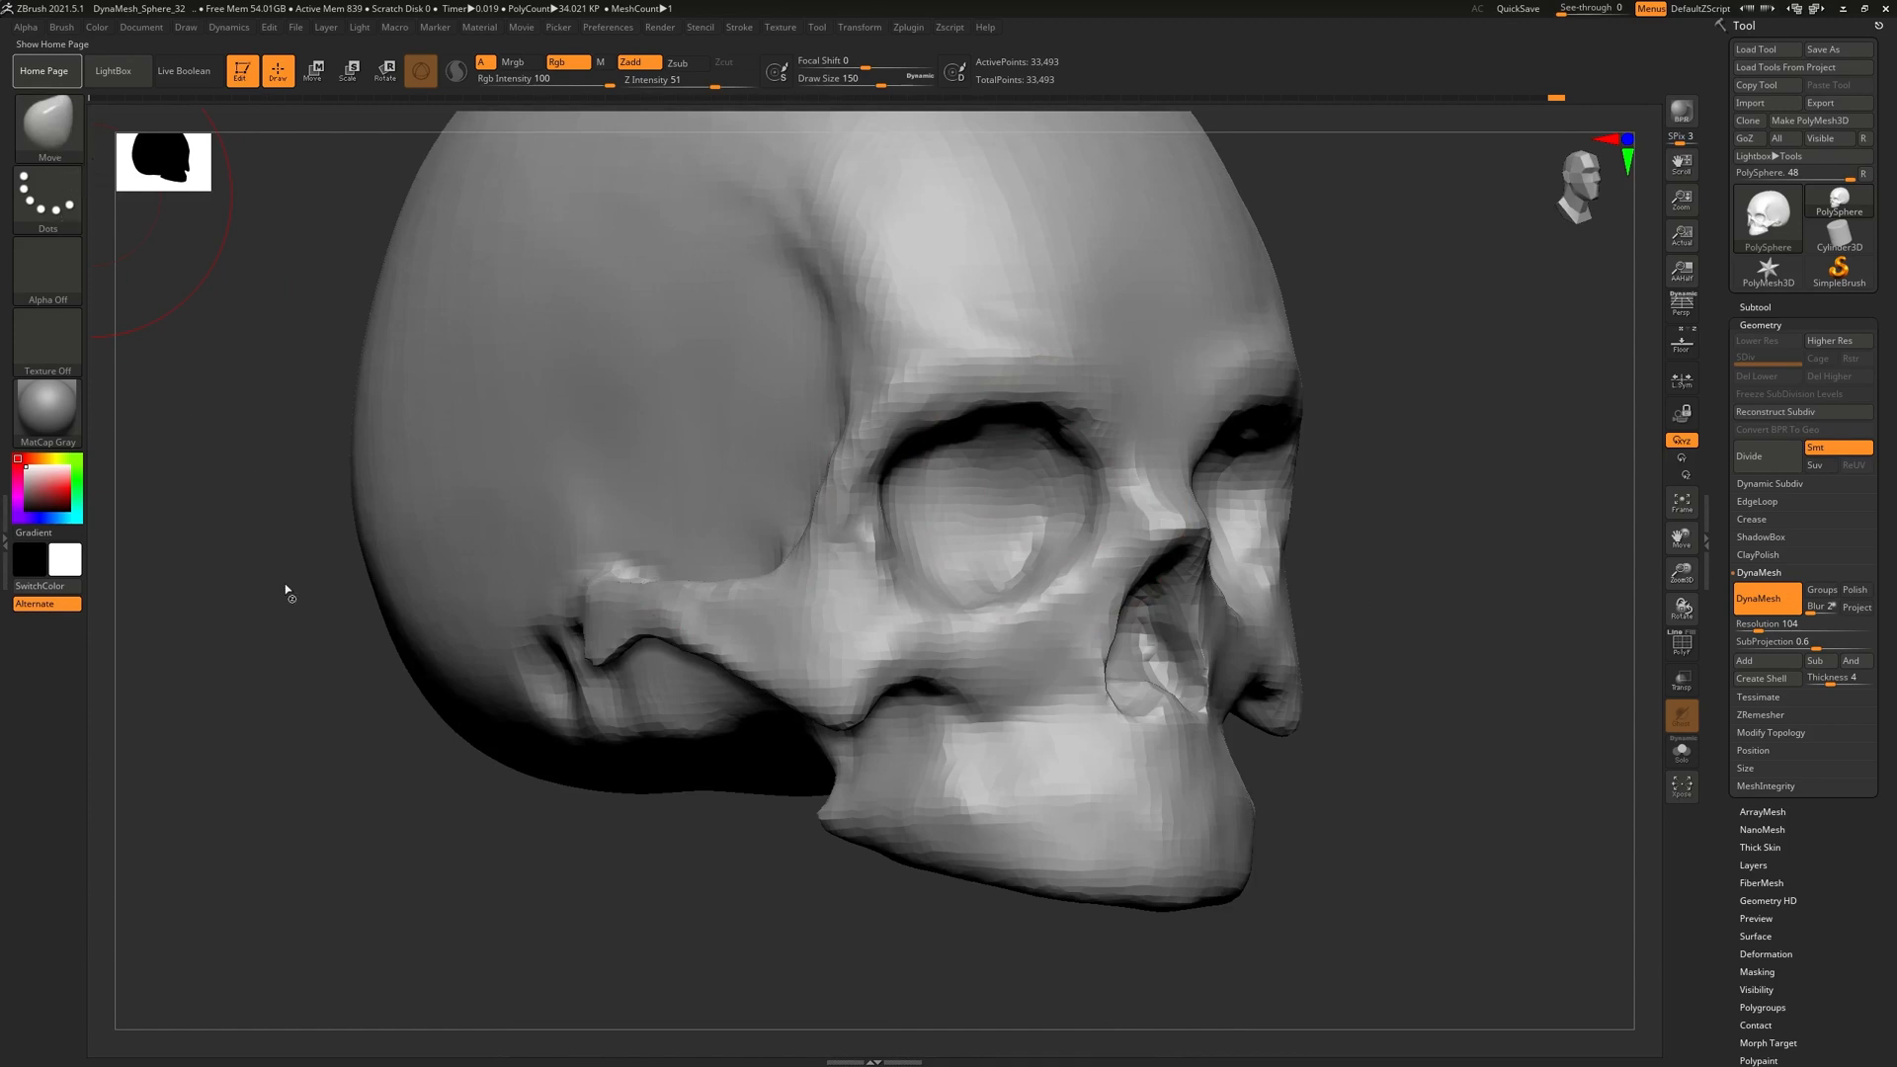
# Select DamStandard at a smaller draw size and try temple groove strokes, undoing them
pyautogui.click(41, 128)
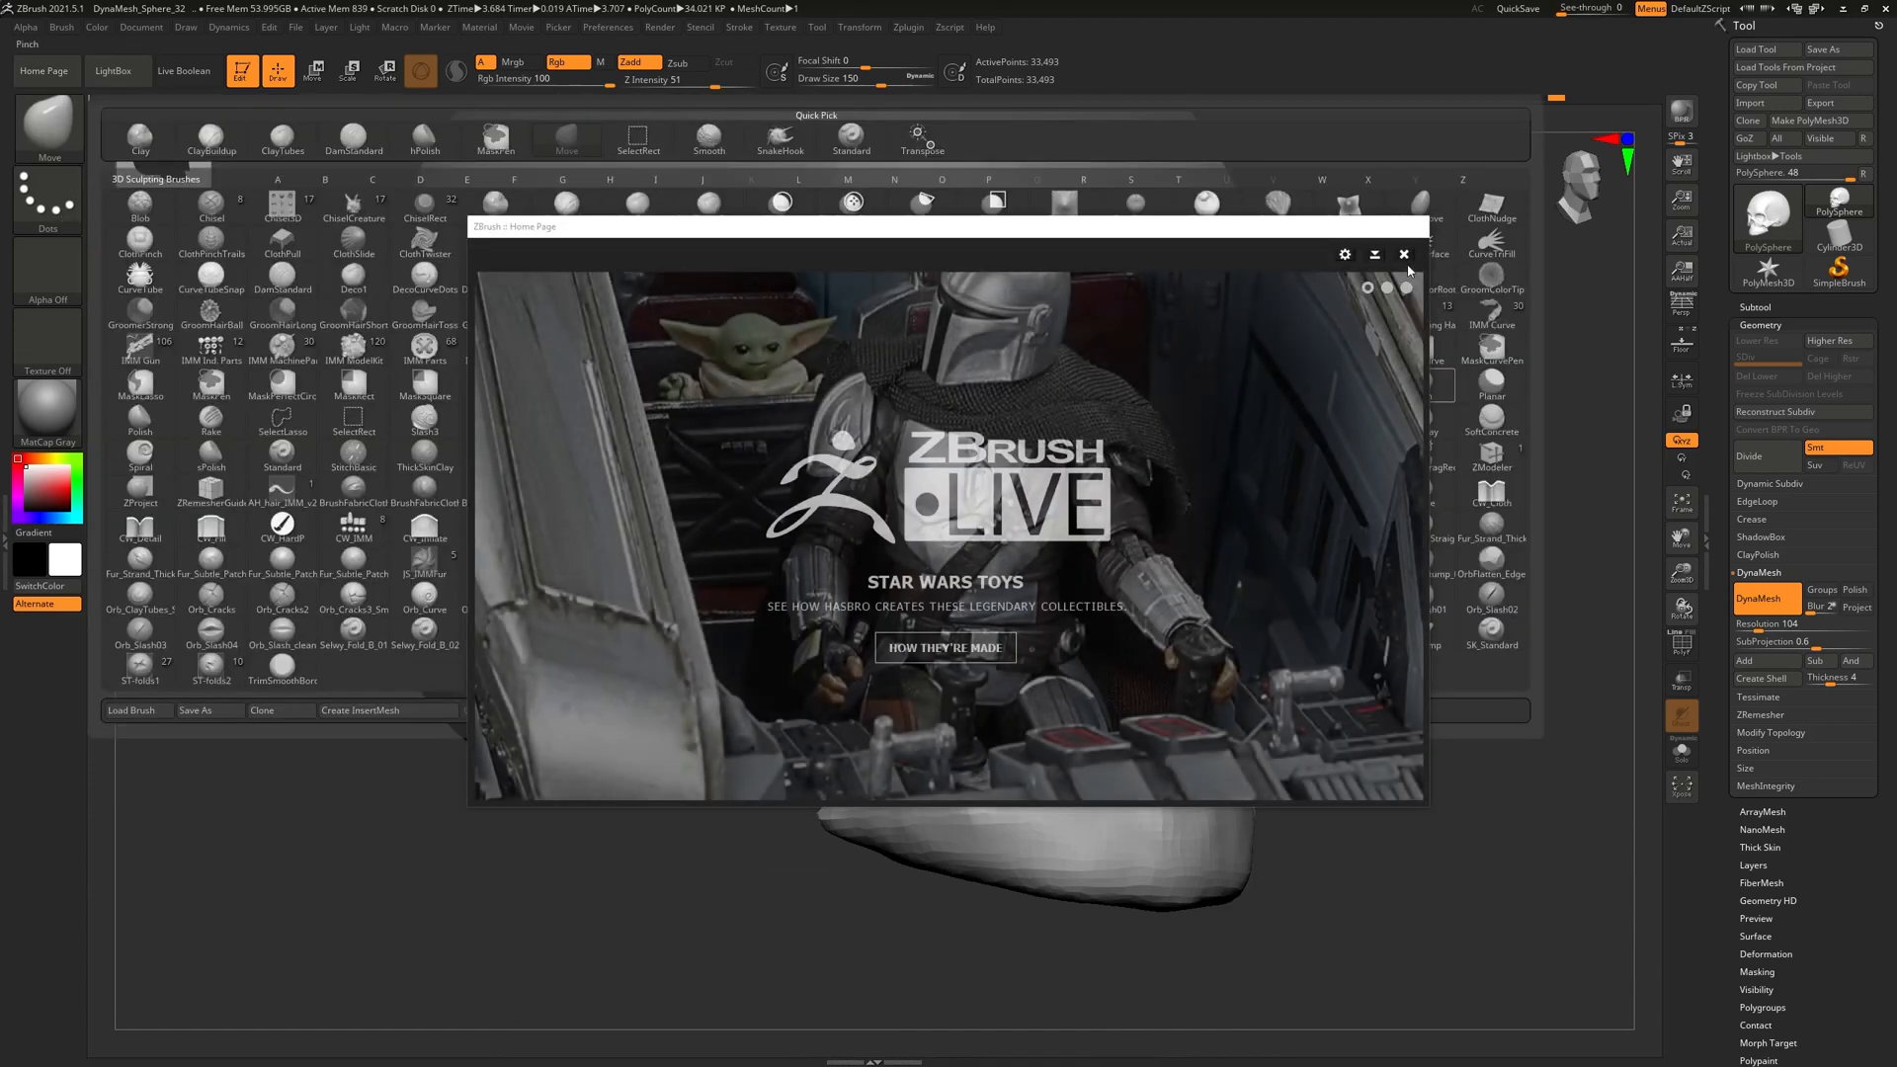
pyautogui.click(1403, 256)
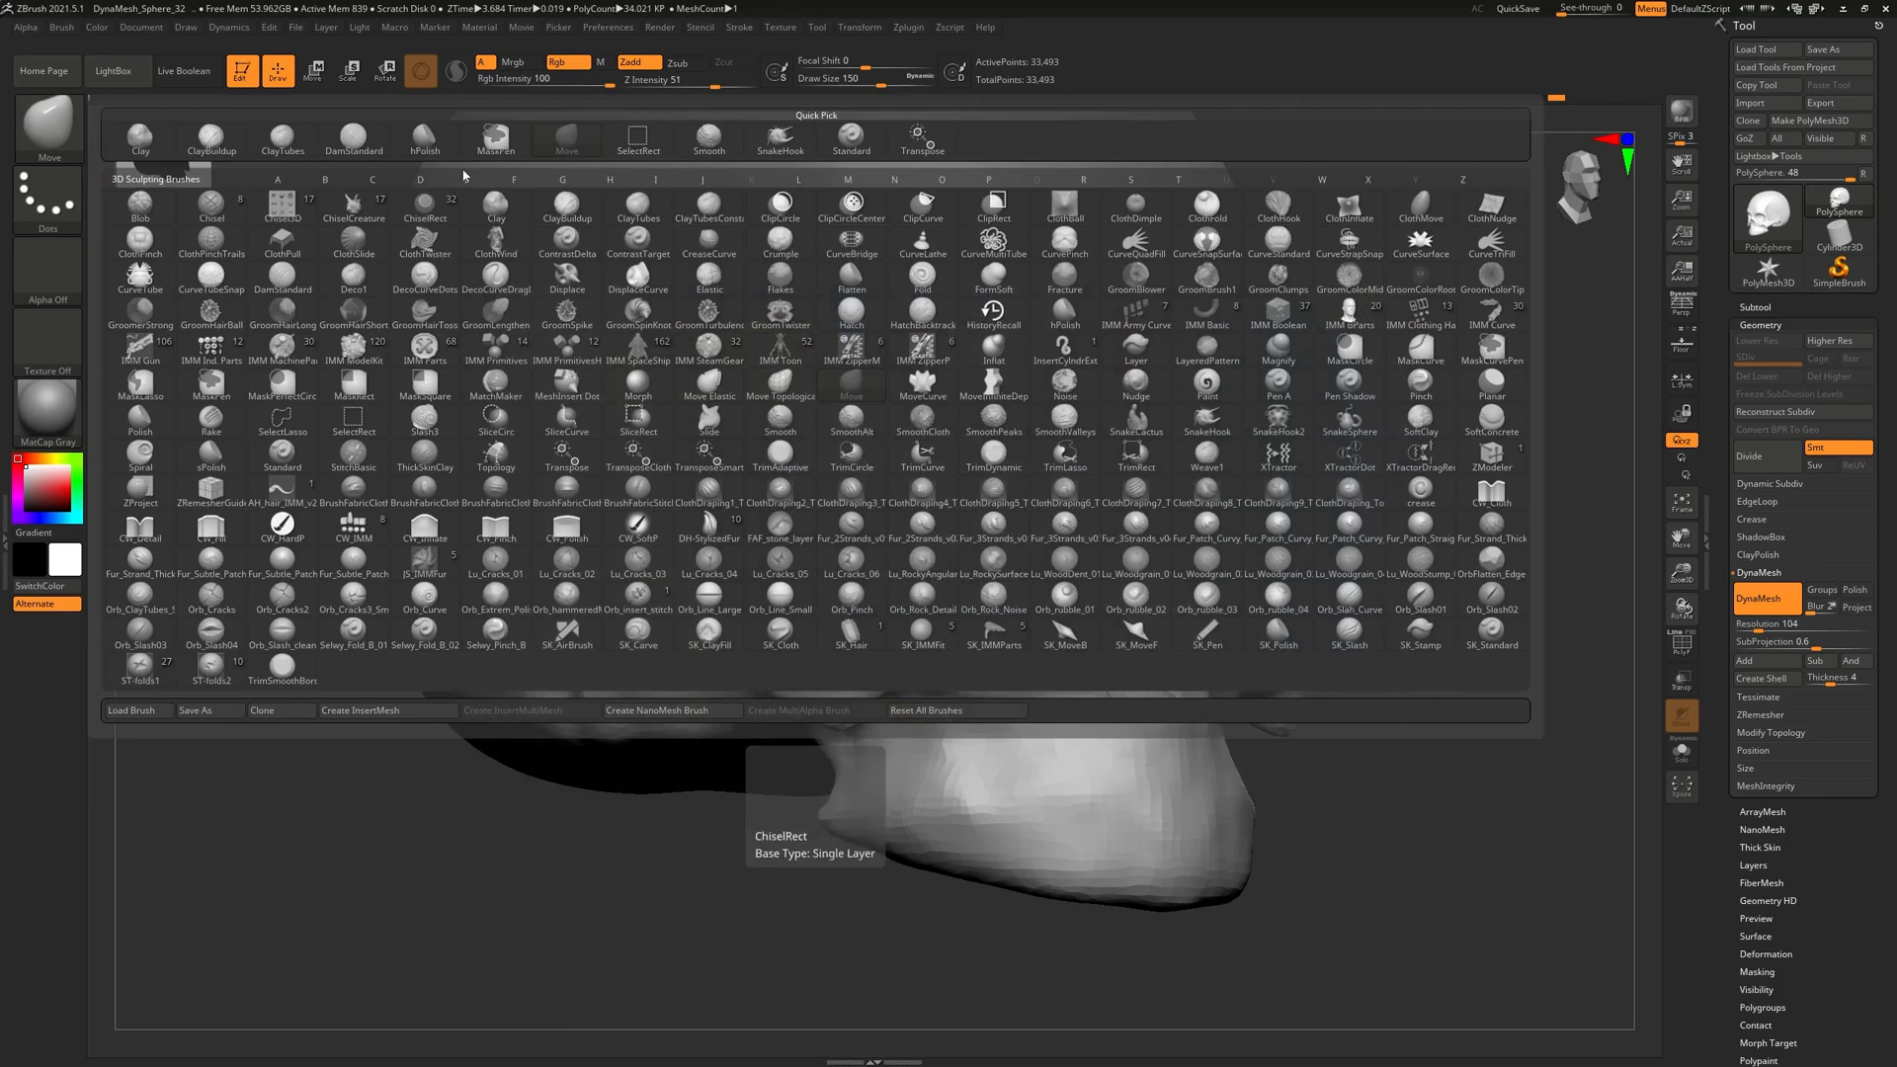
pyautogui.click(352, 139)
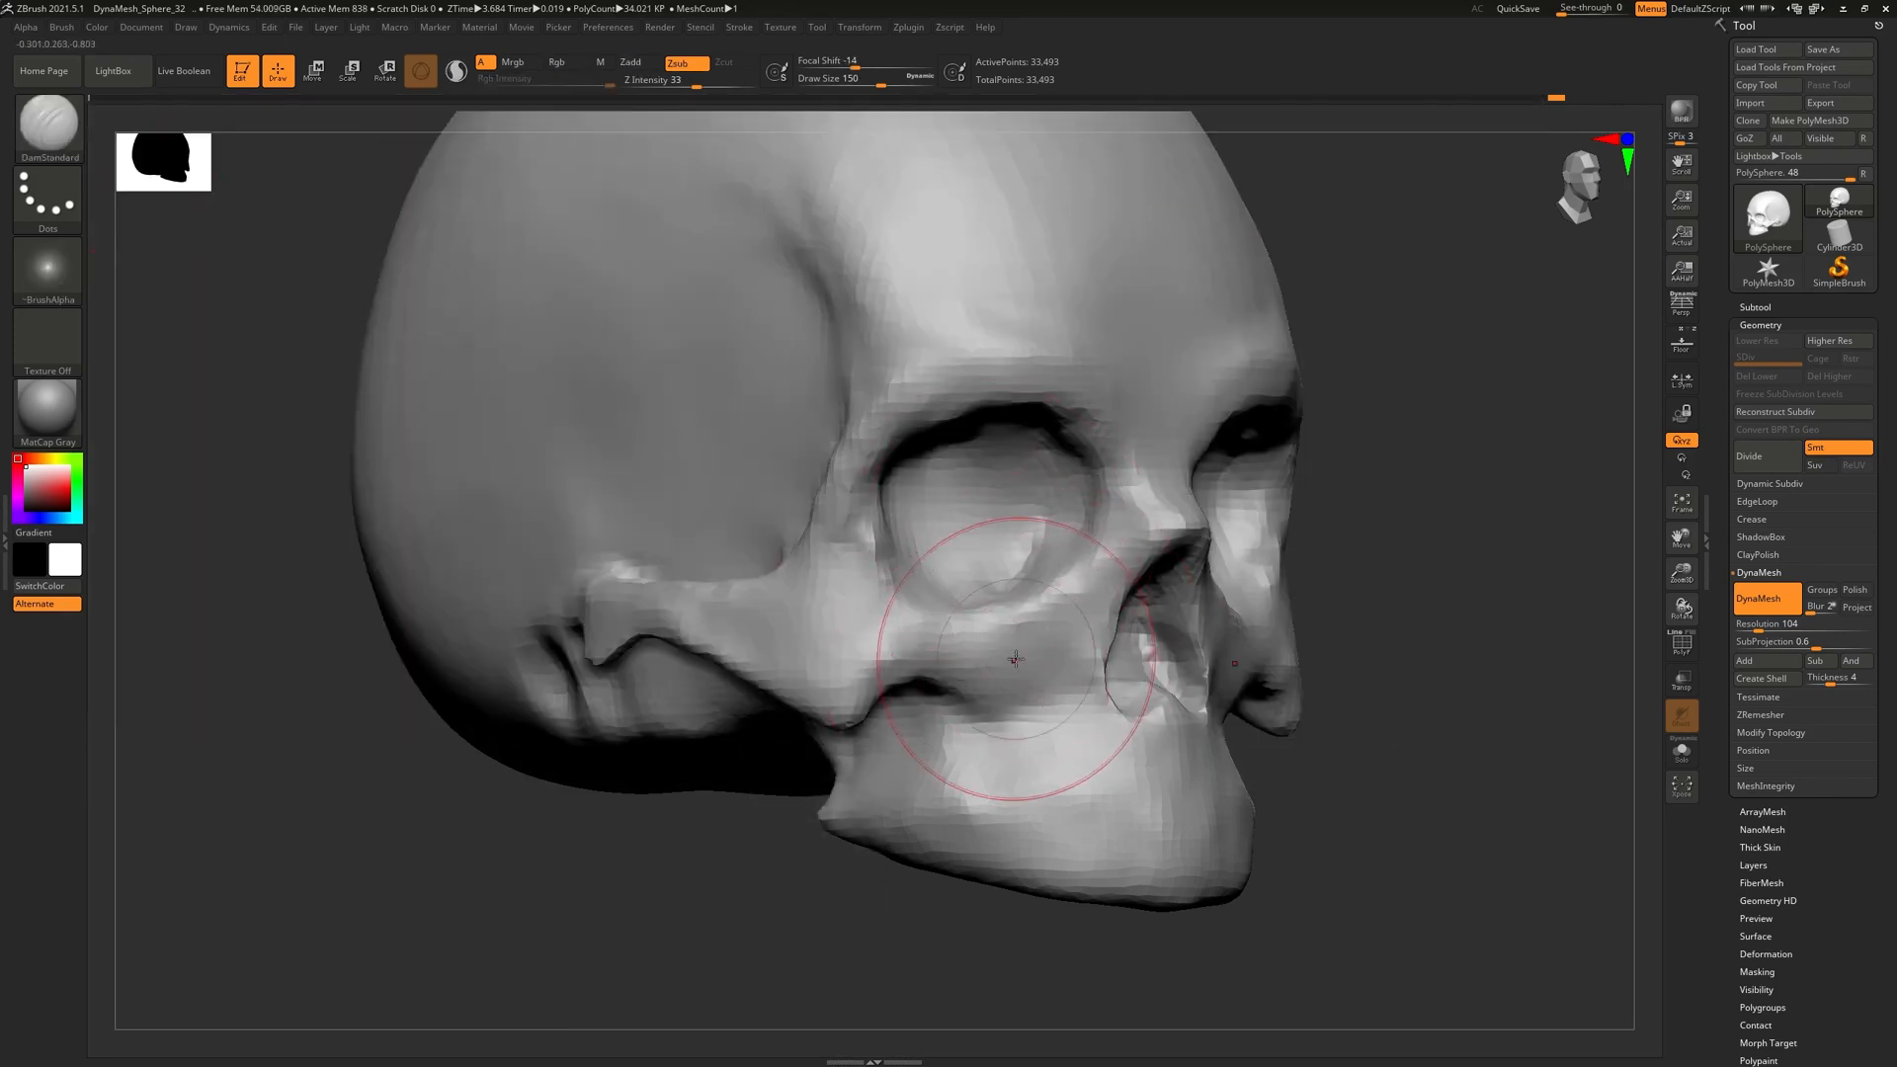
pyautogui.press('[')
pyautogui.press('[')
pyautogui.press('[')
pyautogui.press('[')
pyautogui.press('[')
pyautogui.press('[')
pyautogui.moveTo(673, 280)
pyautogui.mouseDown()
pyautogui.moveTo(661, 447)
pyautogui.moveTo(674, 281)
pyautogui.mouseUp()
pyautogui.moveTo(656, 382); pyautogui.dragTo(732, 390, button='right')
pyautogui.hotkey('ctrl', 'z')
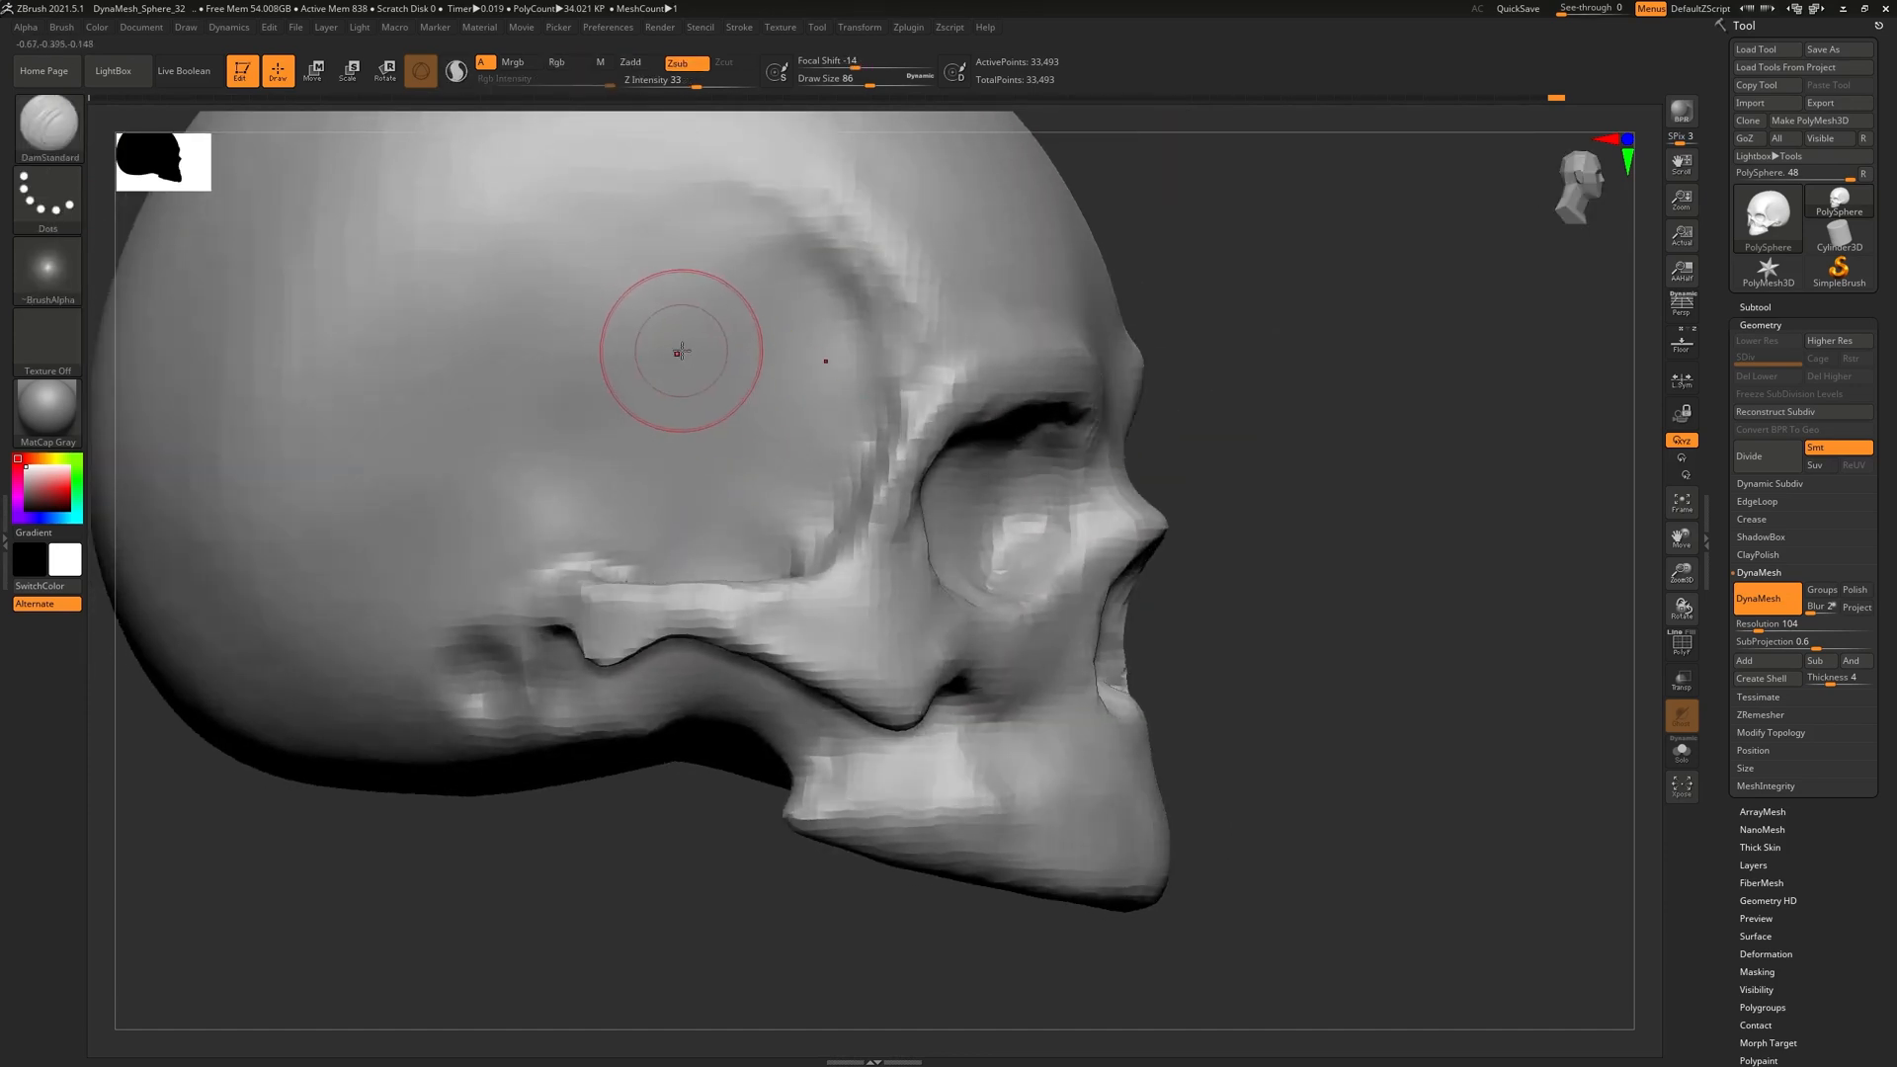
pyautogui.press('[')
pyautogui.press('[')
pyautogui.moveTo(747, 370)
pyautogui.mouseDown(button='right')
pyautogui.moveTo(800, 506)
pyautogui.moveTo(902, 491)
pyautogui.moveTo(794, 558)
pyautogui.mouseUp(button='right')
pyautogui.hotkey('ctrl', 'z')
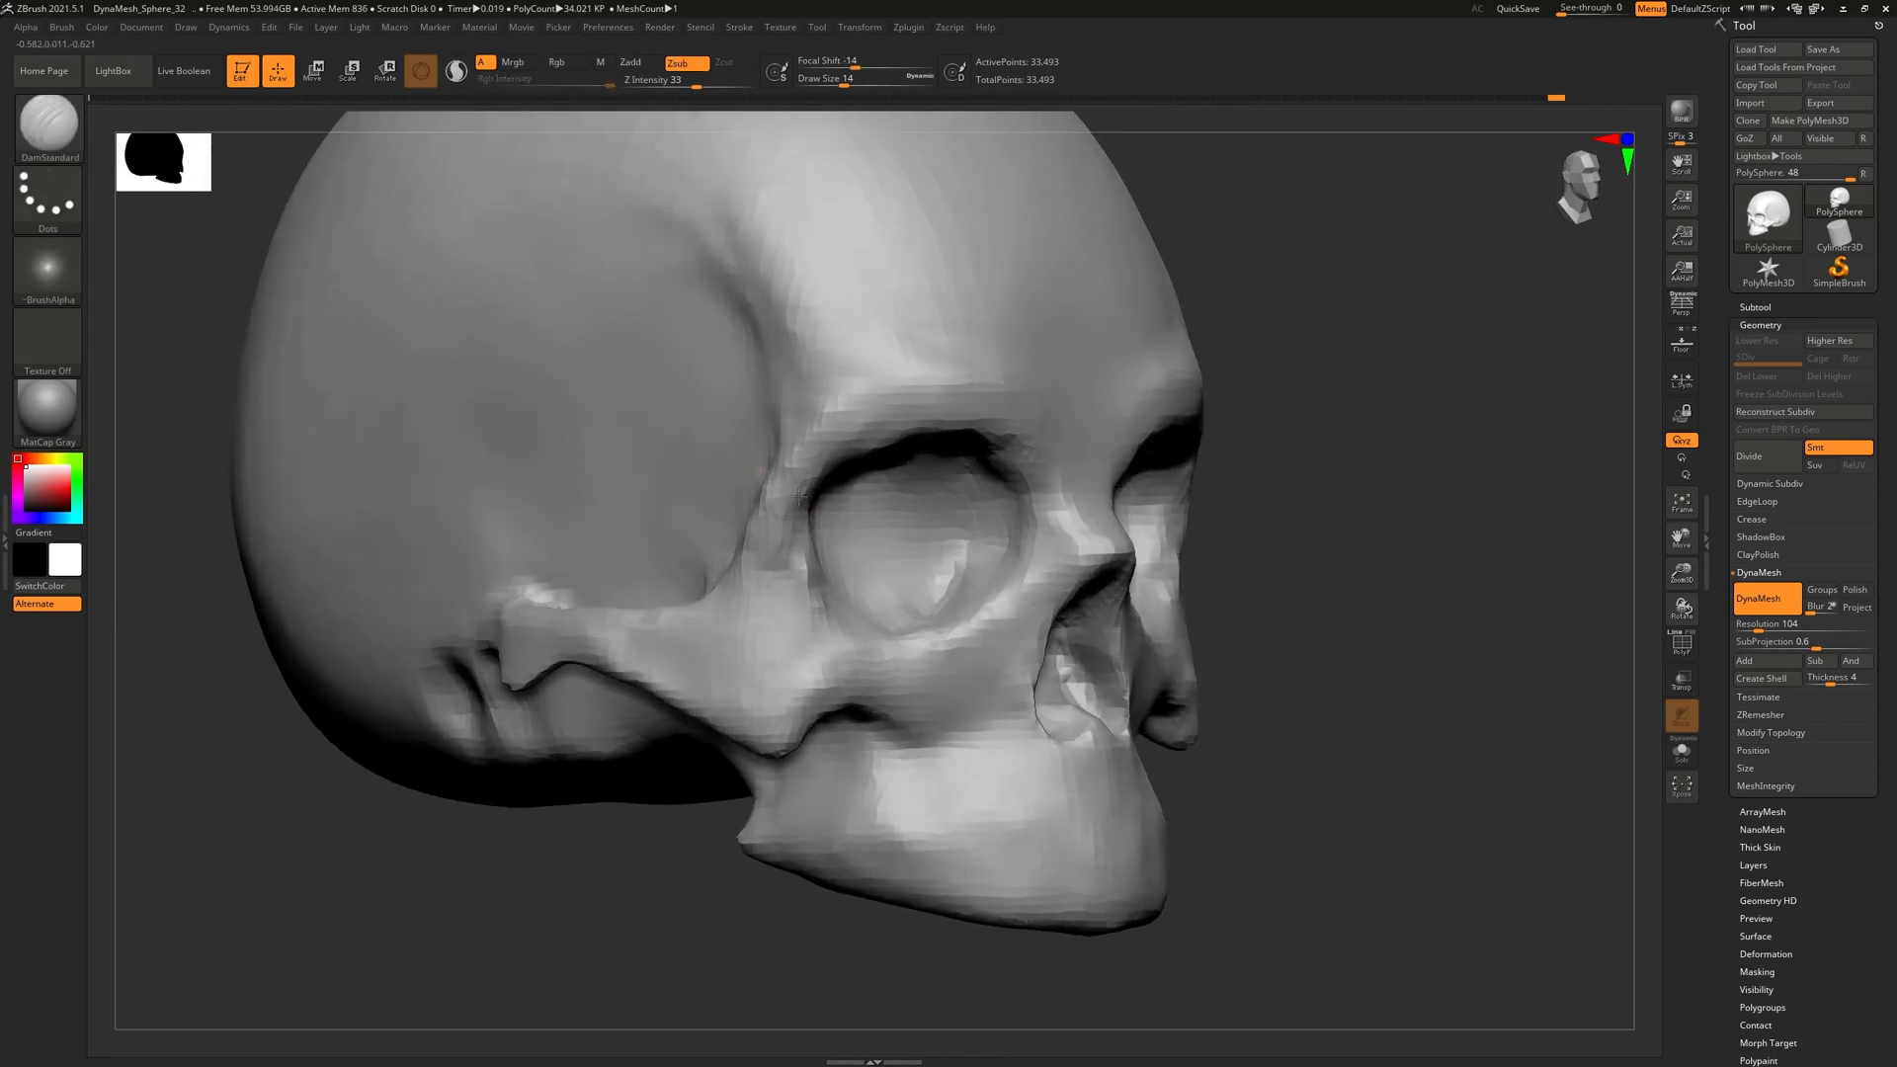
# Carve the crease from the eye socket up across the temple to the forehead
pyautogui.moveTo(1065, 504); pyautogui.dragTo(1146, 499, button='right')
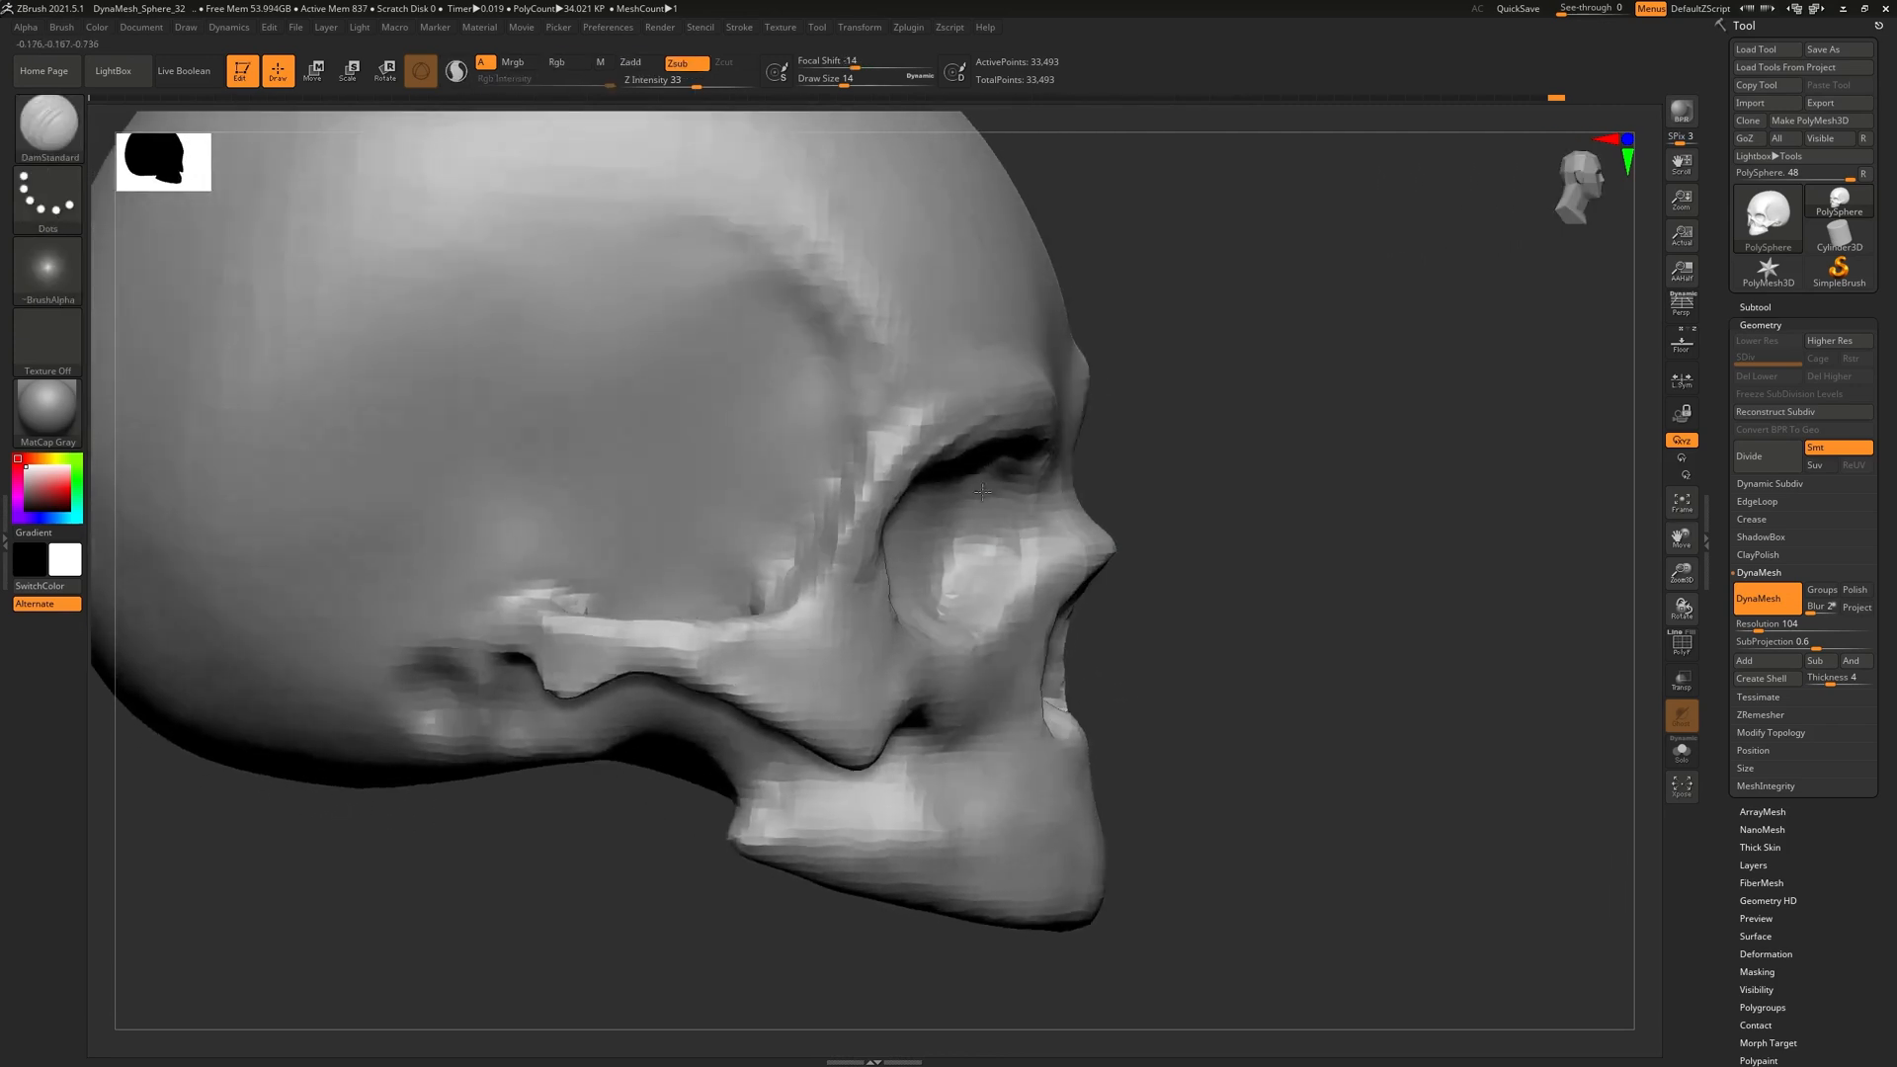
pyautogui.keyDown('alt'); pyautogui.moveTo(728, 266); pyautogui.dragTo(748, 458, button='right'); pyautogui.keyUp('alt')
pyautogui.moveTo(851, 487)
pyautogui.mouseDown(button='right')
pyautogui.moveTo(783, 490)
pyautogui.moveTo(872, 614)
pyautogui.mouseUp(button='right')
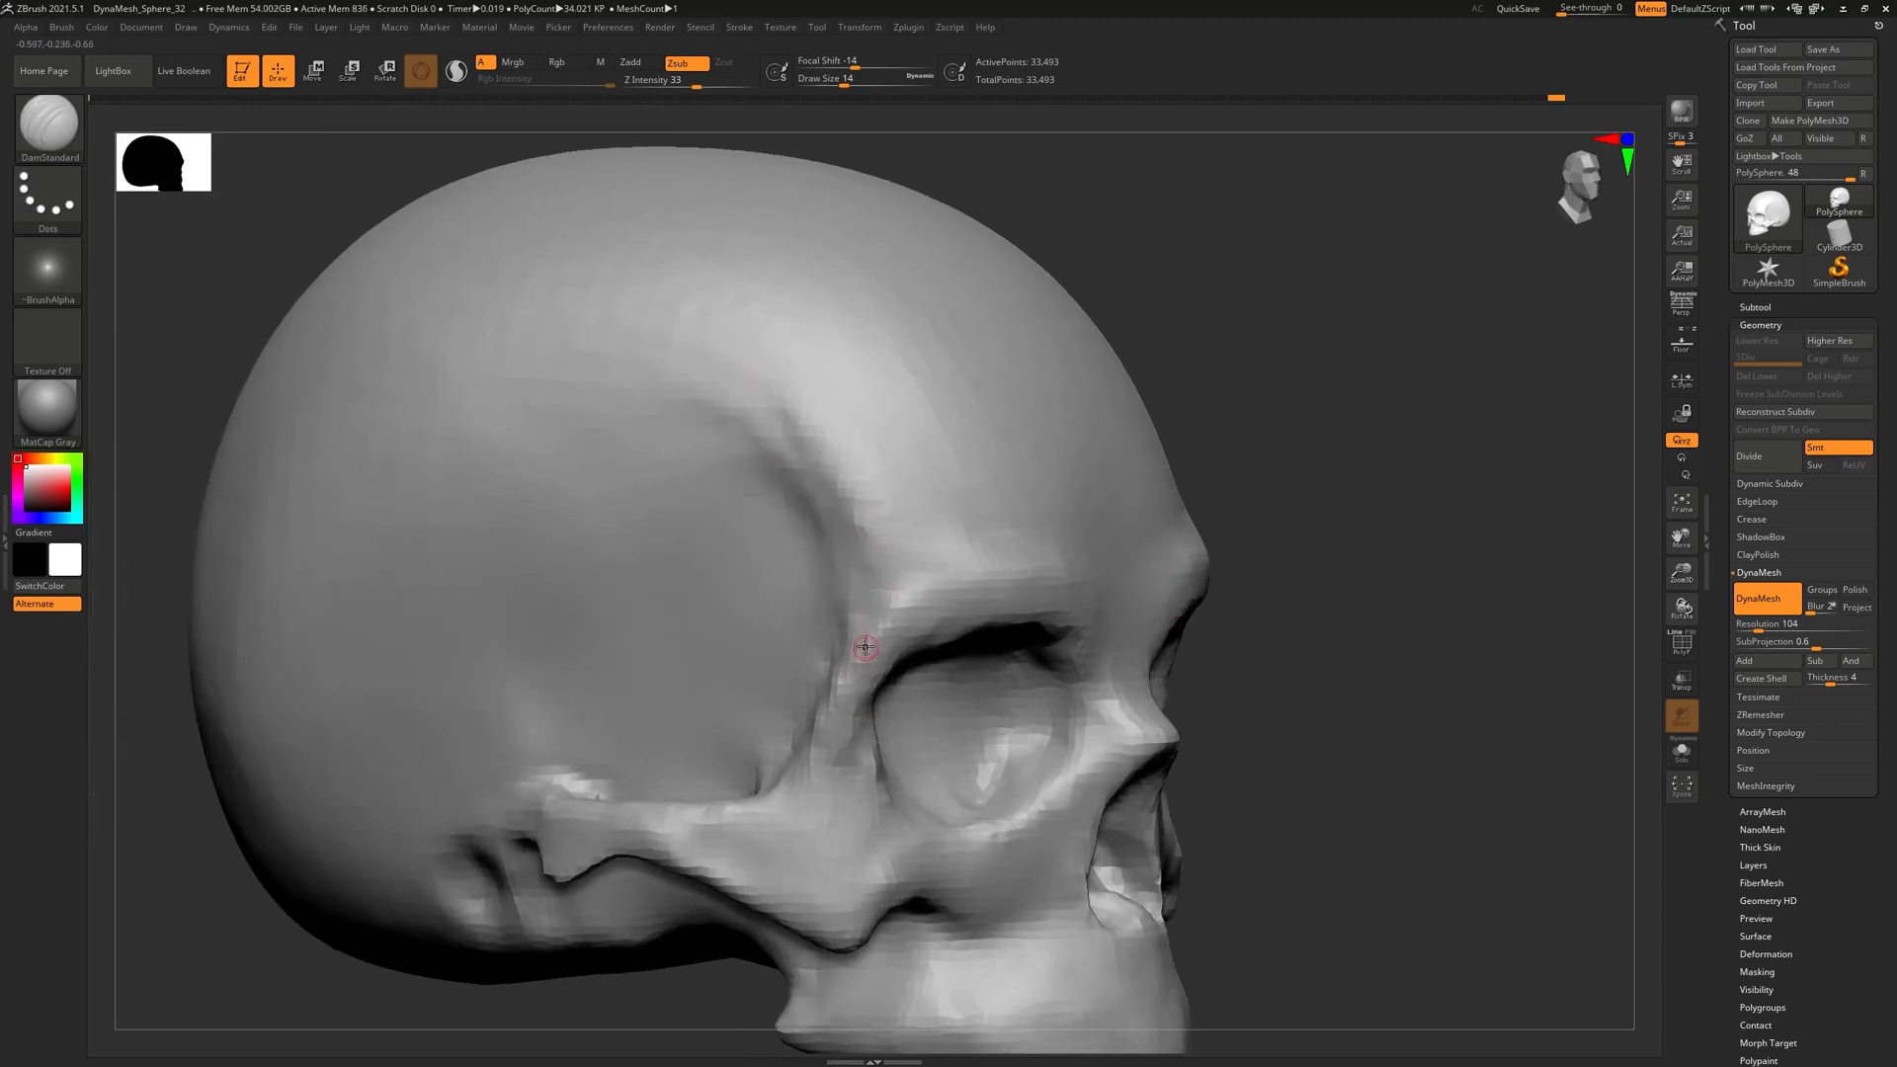
pyautogui.moveTo(850, 578)
pyautogui.mouseDown(button='right')
pyautogui.moveTo(899, 538)
pyautogui.moveTo(820, 494)
pyautogui.mouseUp(button='right')
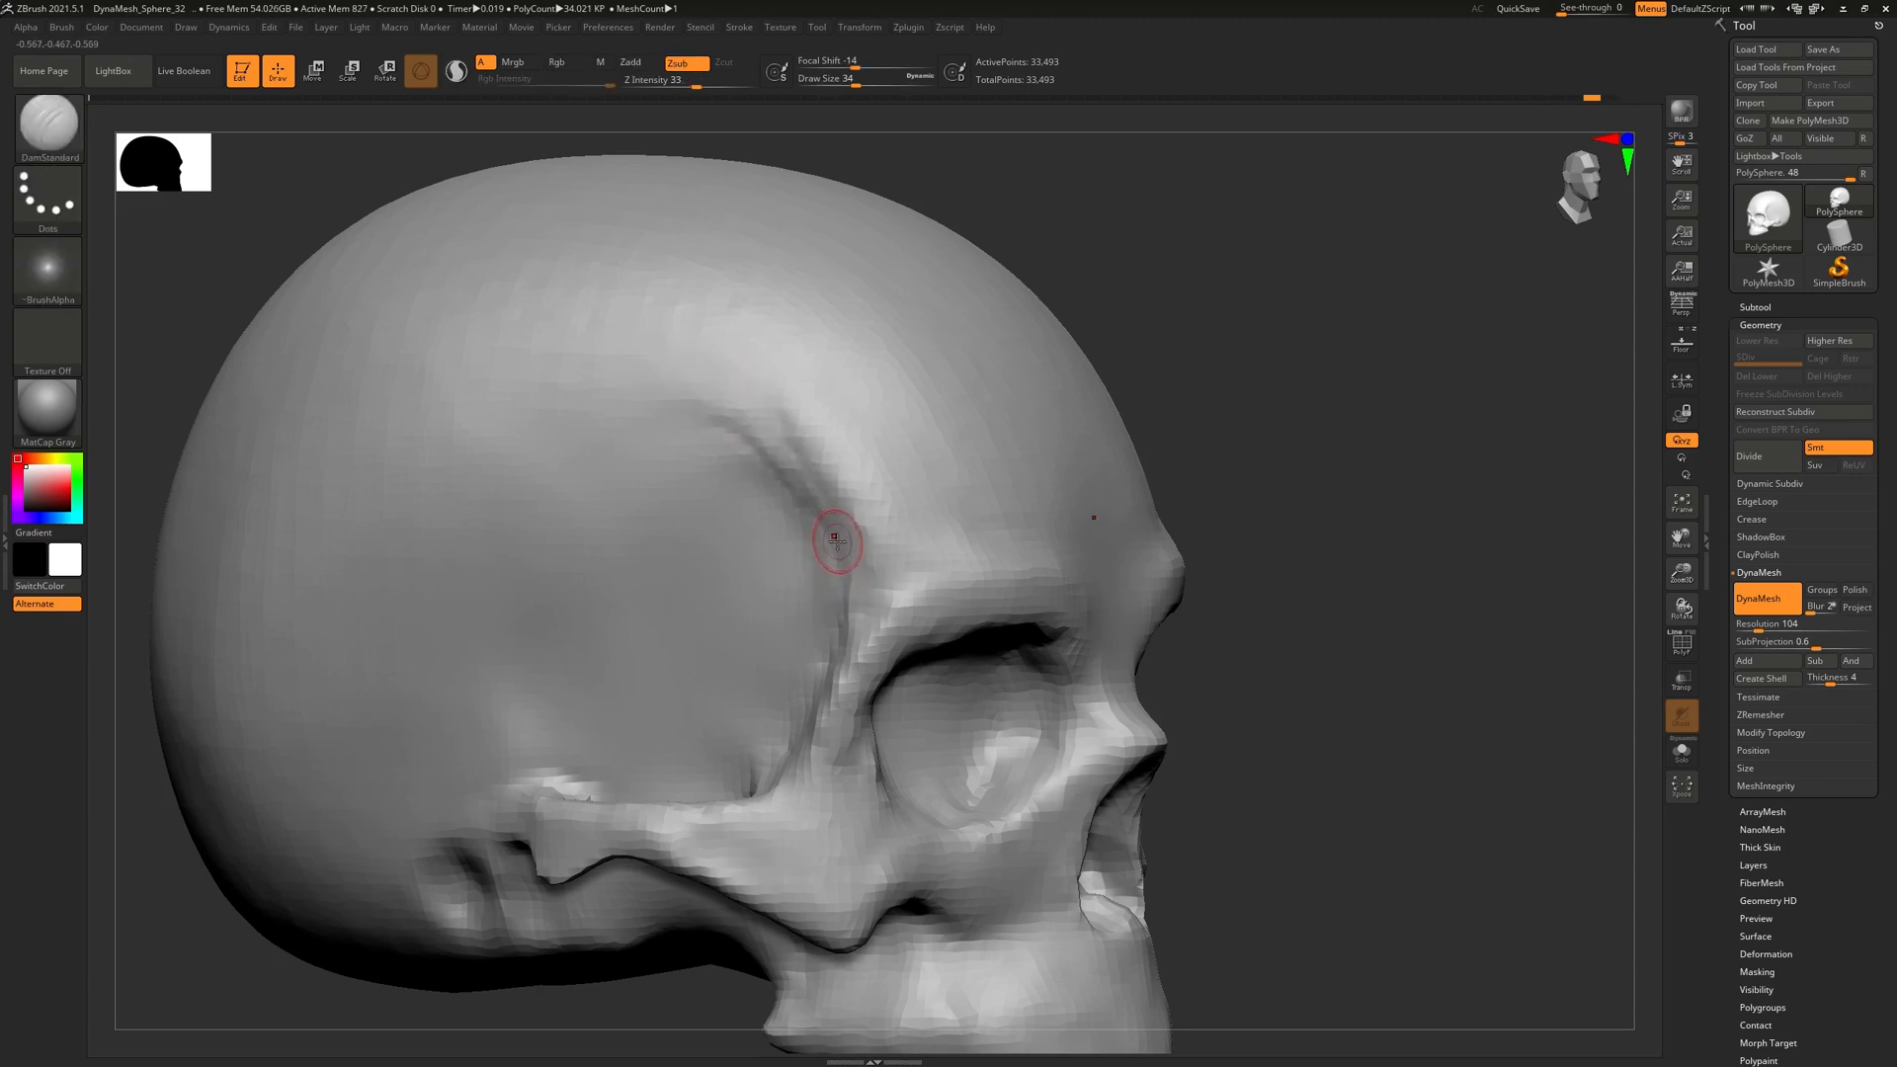
pyautogui.moveTo(846, 676); pyautogui.dragTo(696, 364)
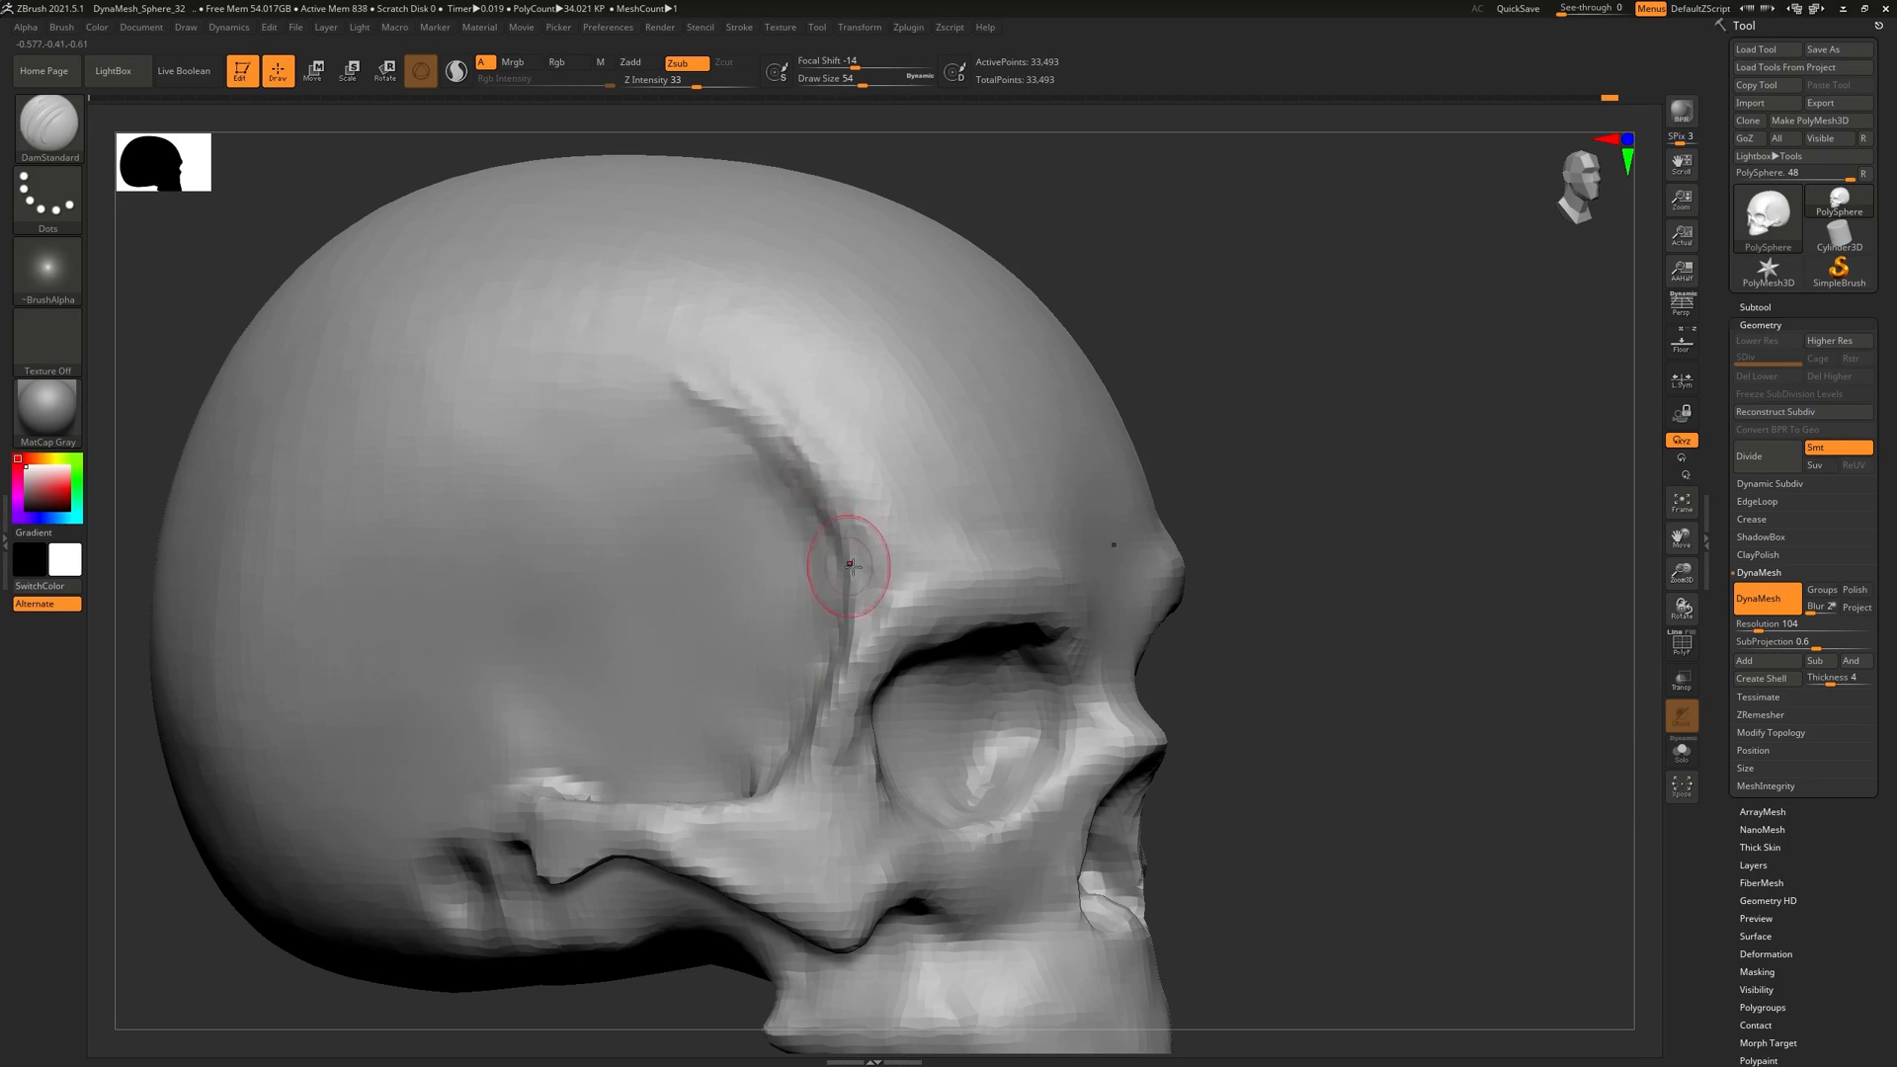
# Shift-smooth the edges beside the temple crease, then turn on Persp
pyautogui.press('shift')
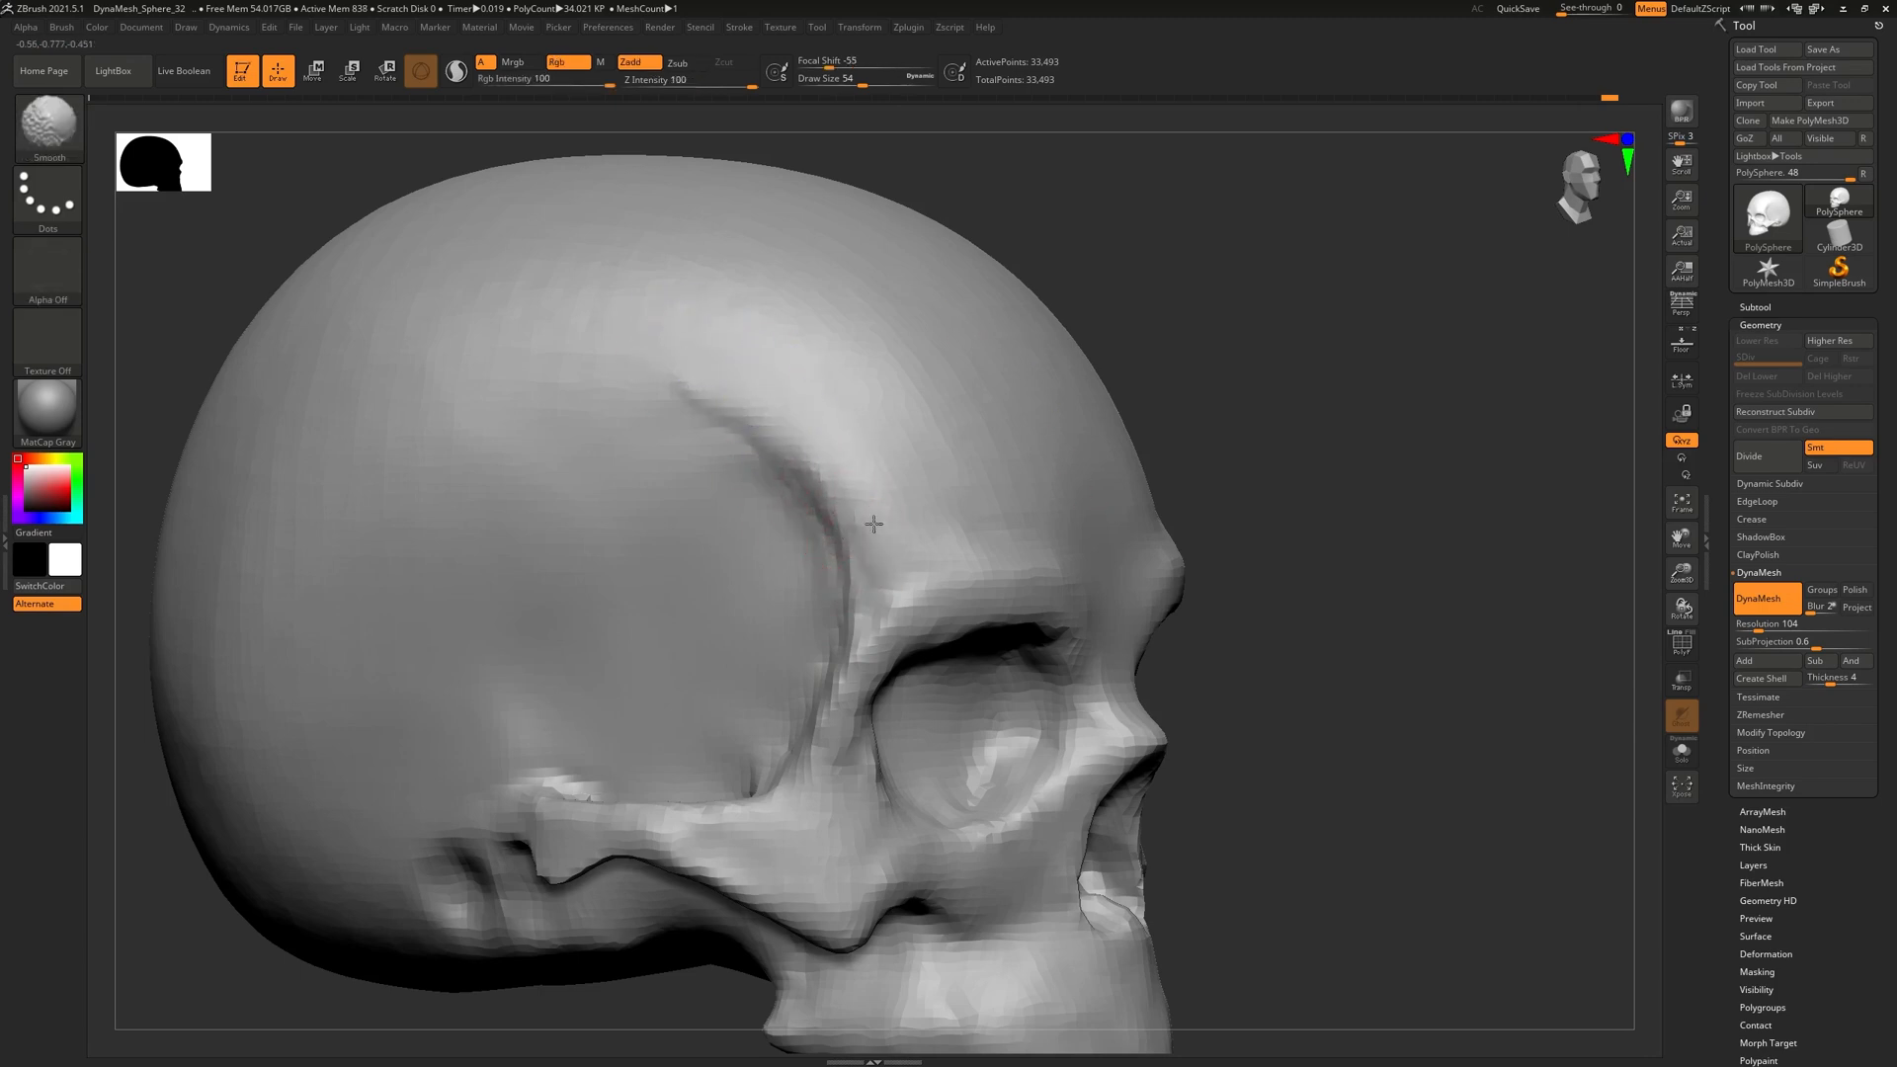
pyautogui.keyDown('shift'); pyautogui.moveTo(809, 545); pyautogui.dragTo(756, 591); pyautogui.keyUp('shift')
pyautogui.keyDown('alt'); pyautogui.moveTo(756, 591); pyautogui.dragTo(804, 470, button='right'); pyautogui.keyUp('alt')
pyautogui.moveTo(804, 470); pyautogui.dragTo(849, 503, button='right')
pyautogui.moveTo(886, 566); pyautogui.dragTo(886, 596, button='right')
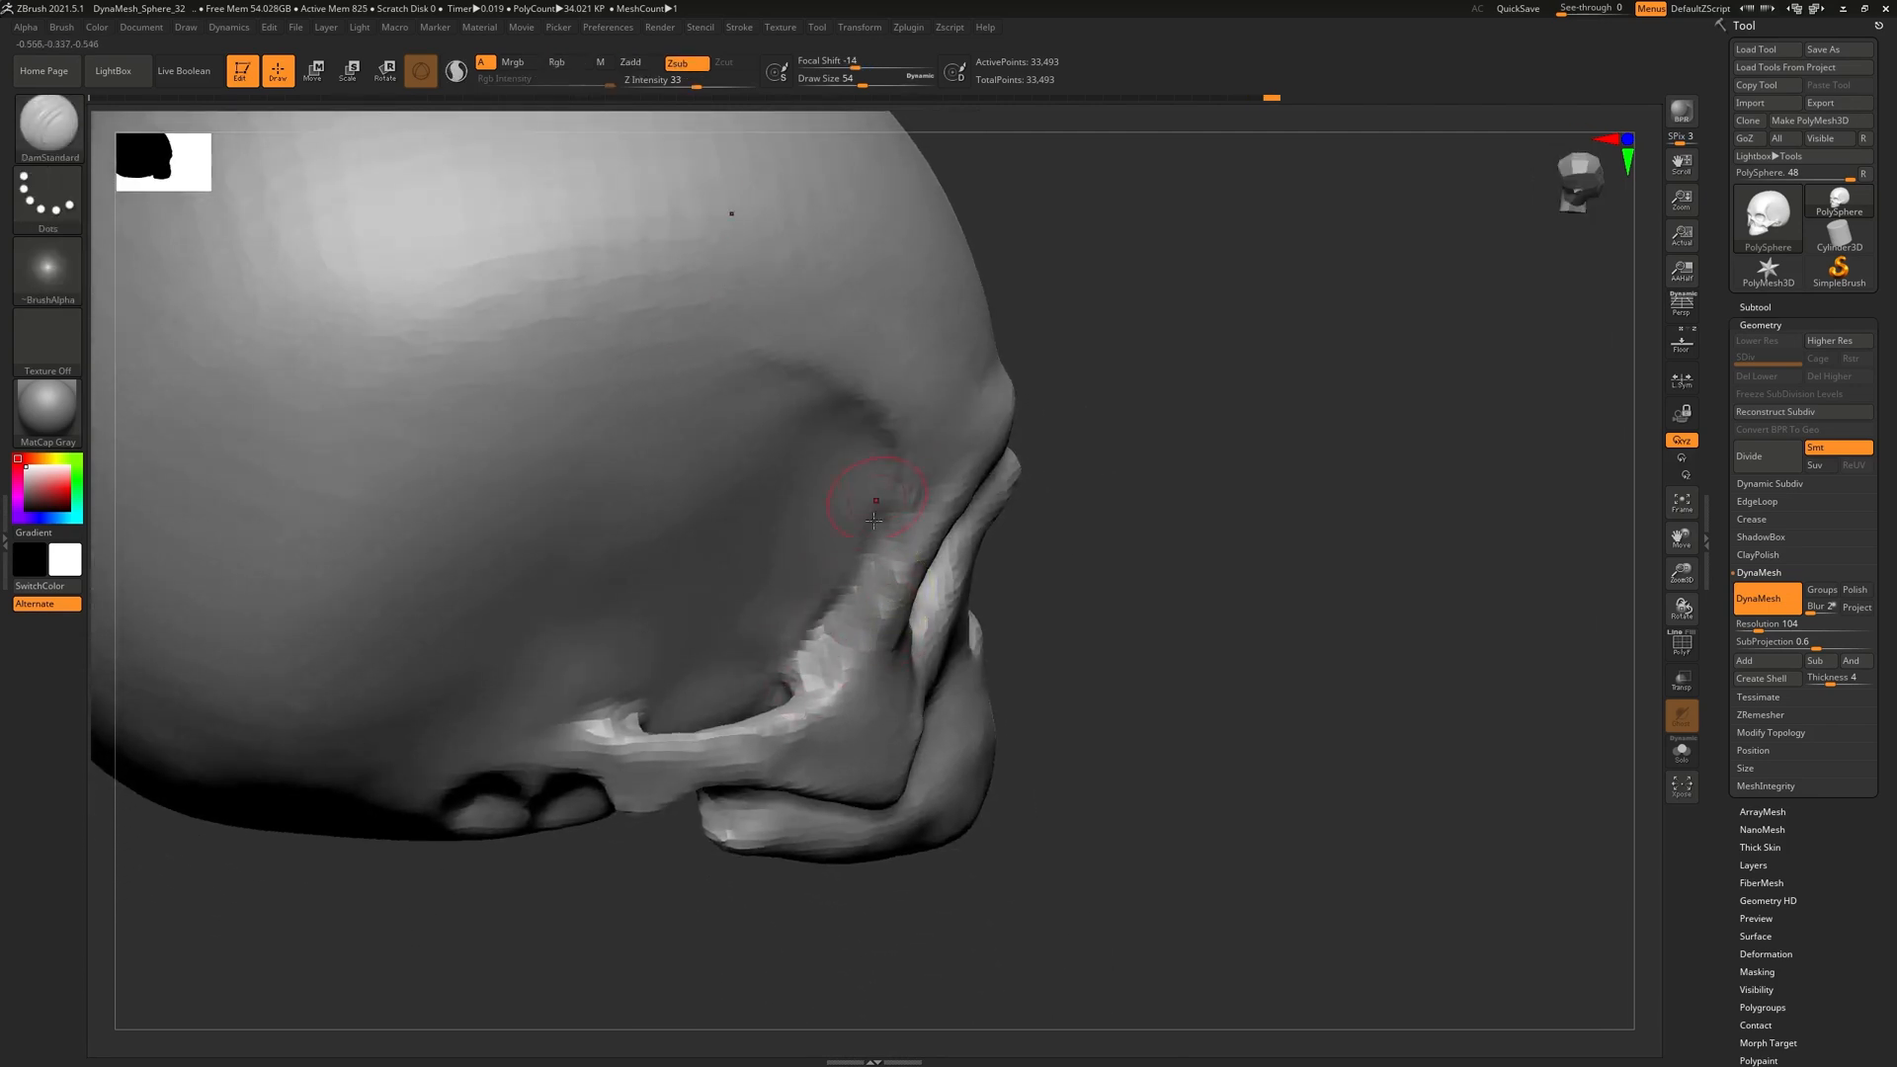
pyautogui.moveTo(857, 458); pyautogui.dragTo(880, 480, button='right')
pyautogui.hotkey('ctrl', 'z')
pyautogui.moveTo(859, 493)
pyautogui.keyDown('shift'); pyautogui.mouseDown()
pyautogui.moveTo(856, 509)
pyautogui.moveTo(836, 446)
pyautogui.mouseUp(); pyautogui.keyUp('shift')
pyautogui.moveTo(772, 625)
pyautogui.mouseDown(button='right')
pyautogui.moveTo(860, 508)
pyautogui.moveTo(917, 573)
pyautogui.moveTo(855, 517)
pyautogui.moveTo(868, 576)
pyautogui.mouseUp(button='right')
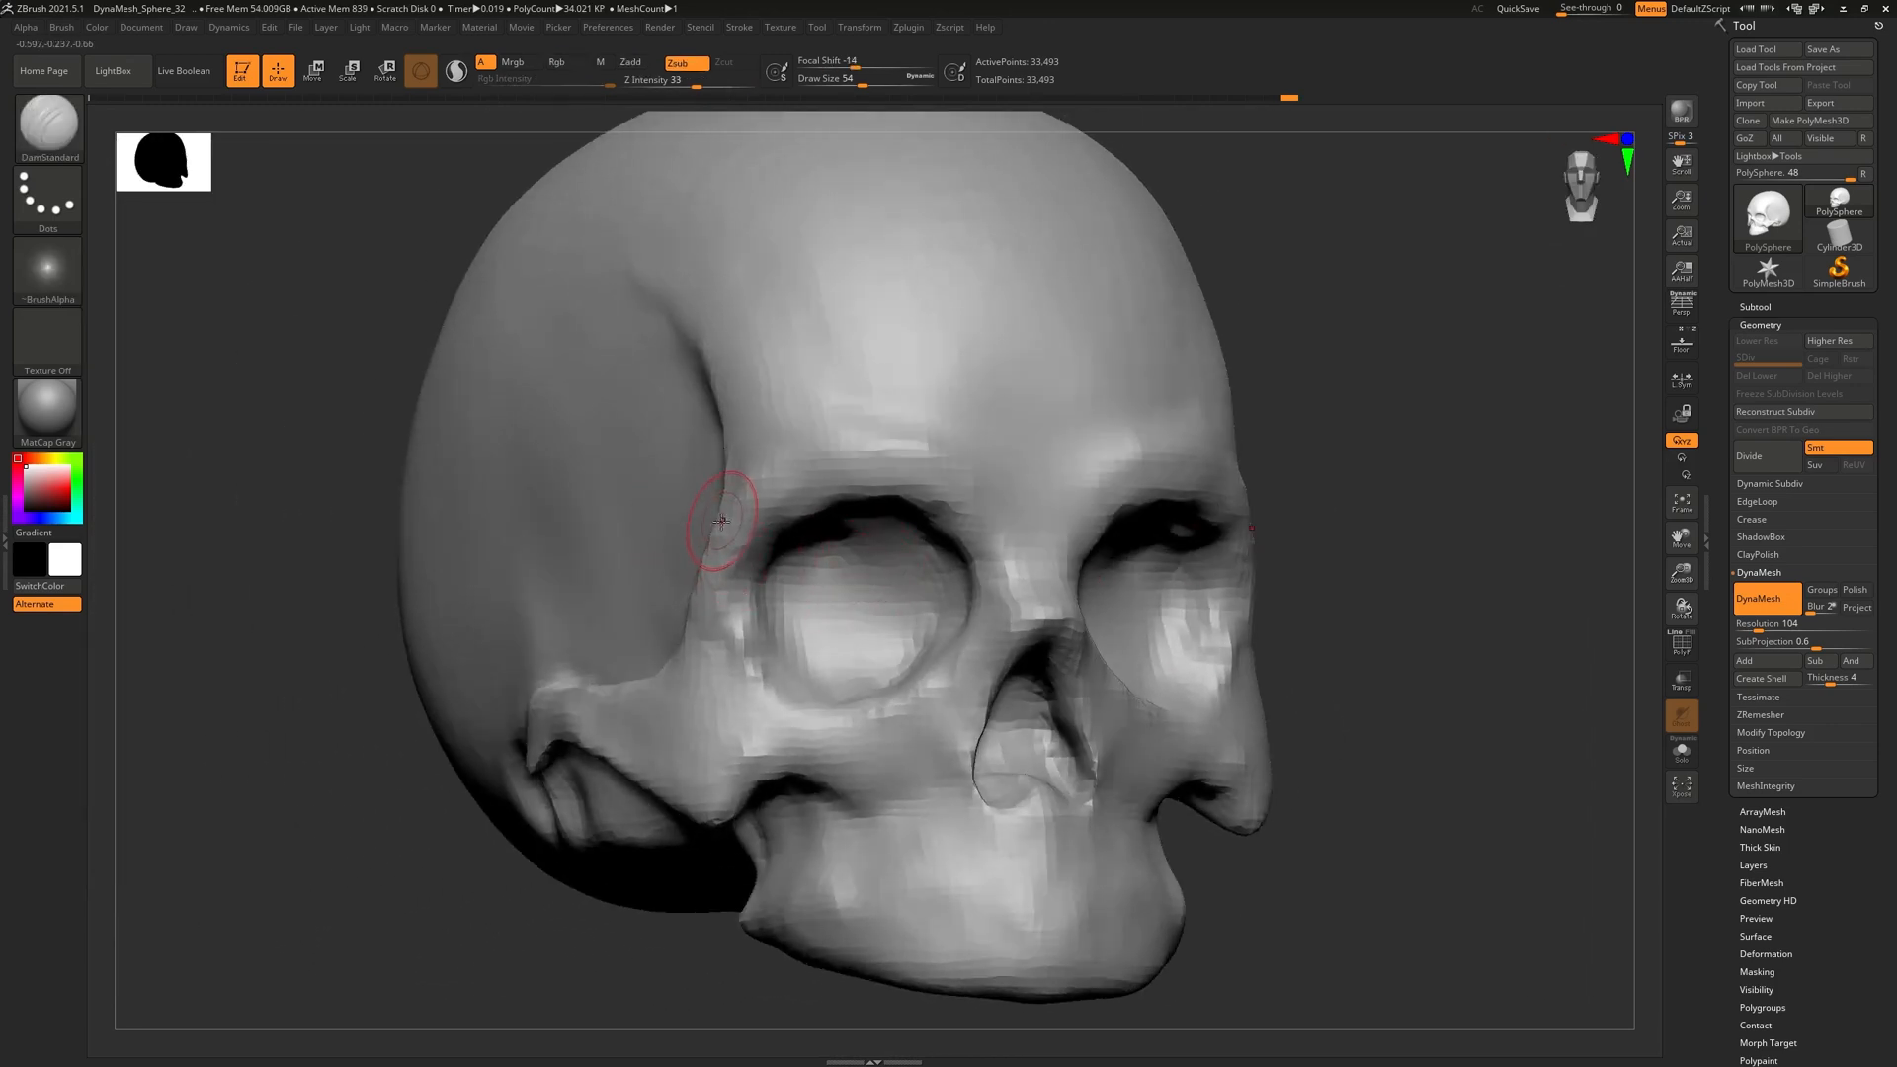
pyautogui.click(1679, 308)
pyautogui.moveTo(1187, 669); pyautogui.dragTo(902, 553, button='right')
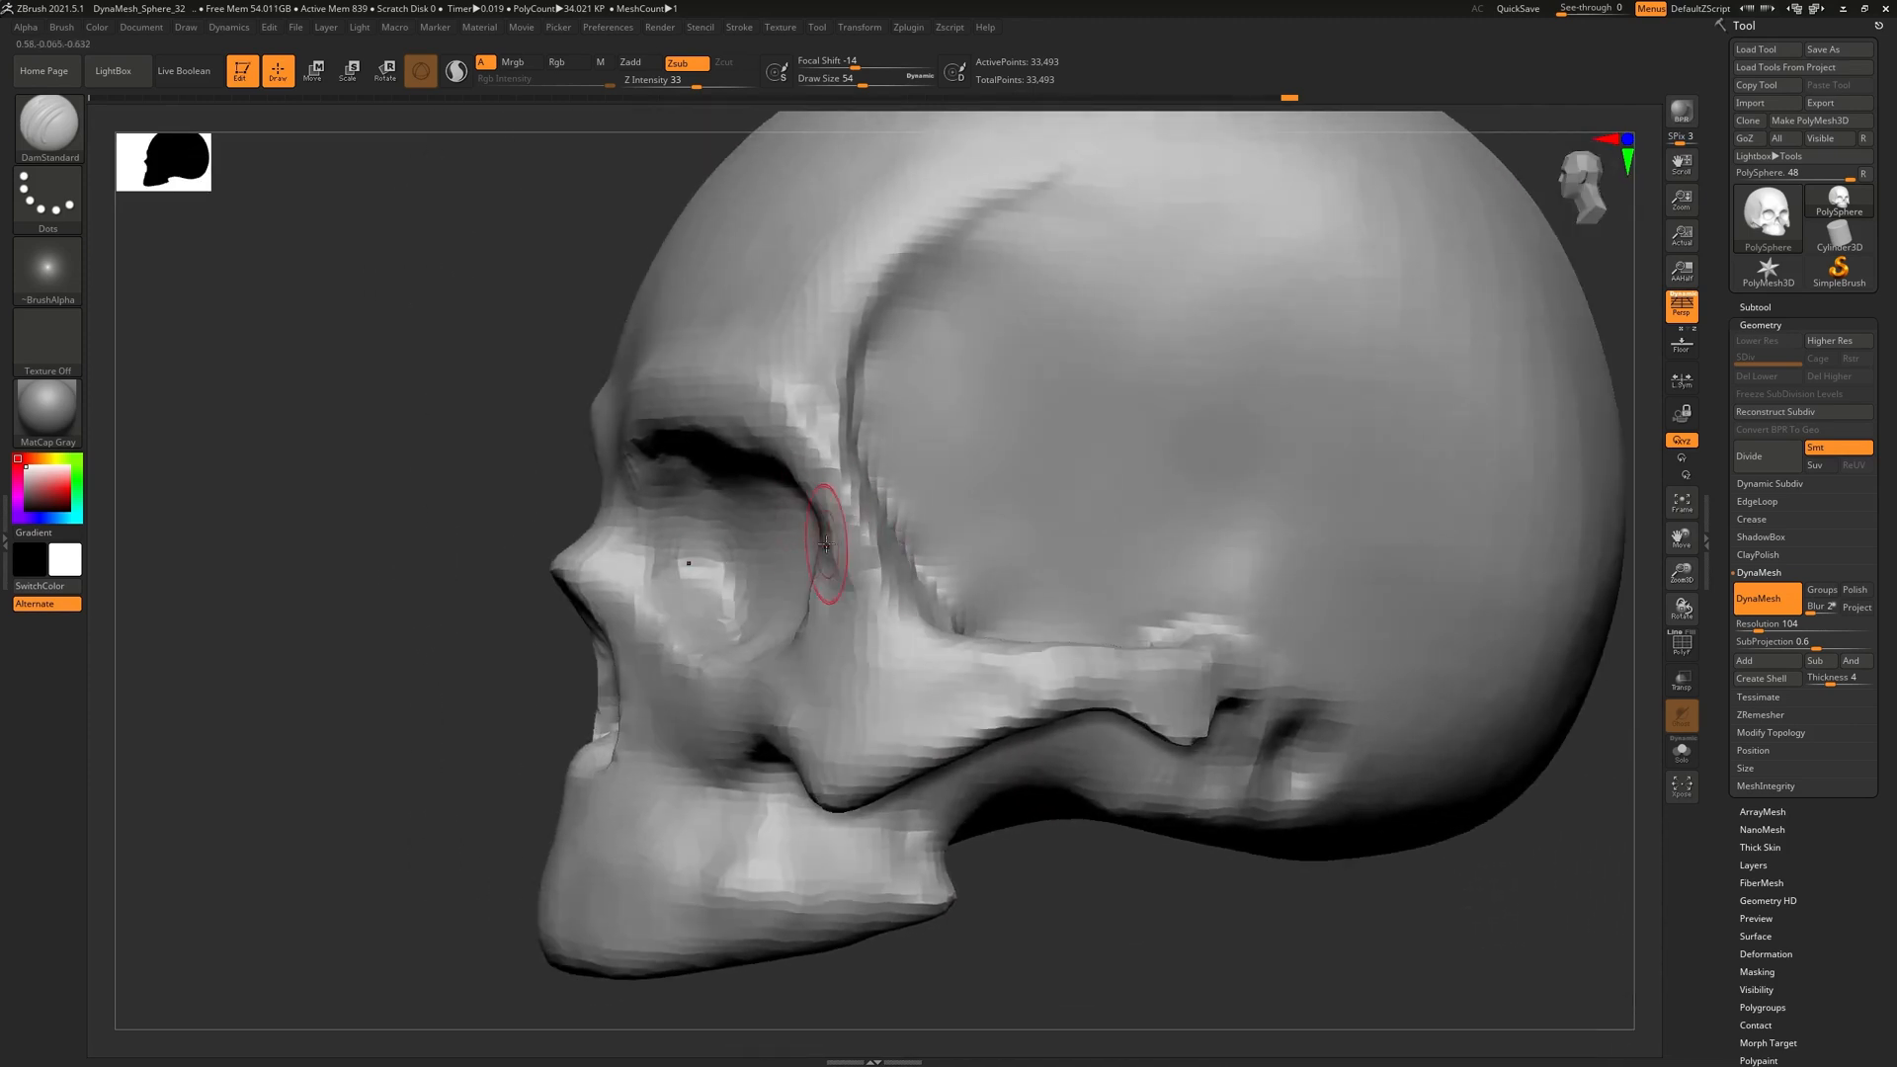
# Choose the Move brush and orbit to inspect the skull's profile and nasal bridge
pyautogui.press('b')
pyautogui.press('m')
pyautogui.press('v')
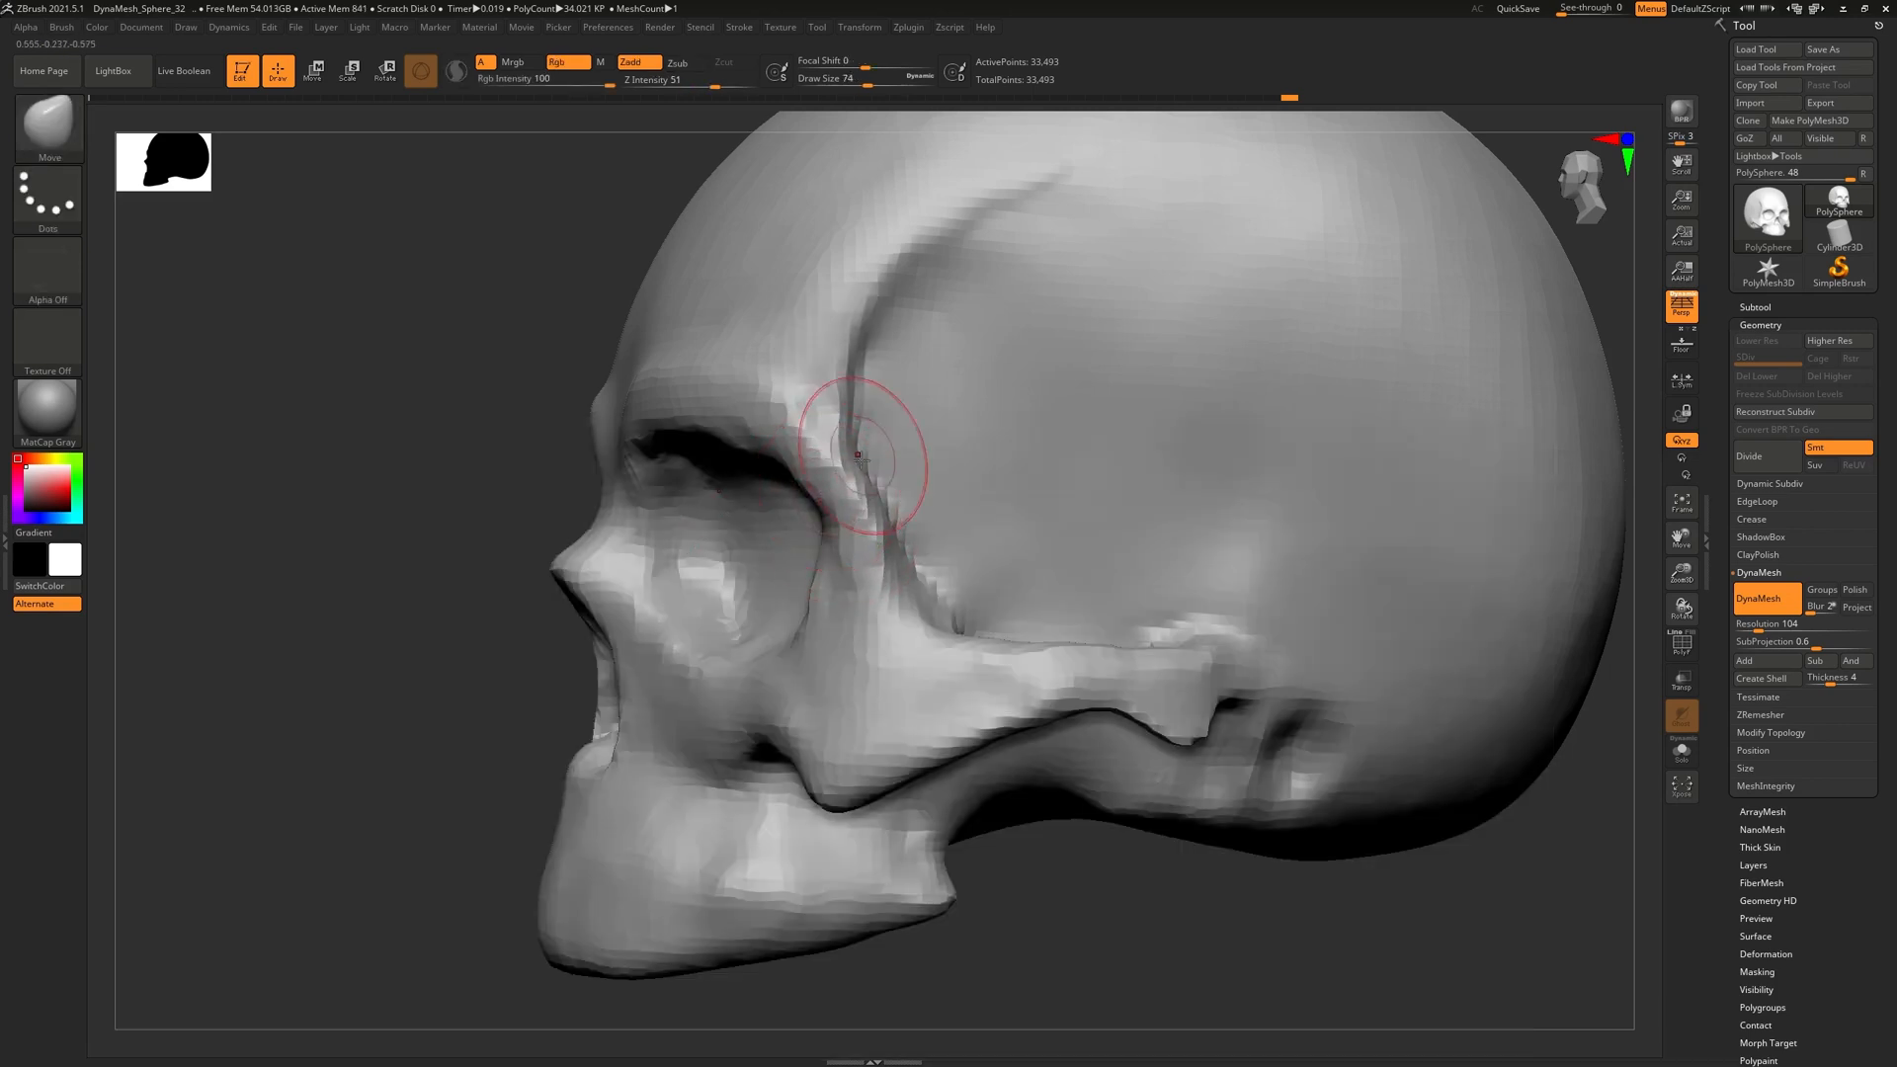
pyautogui.moveTo(943, 618)
pyautogui.mouseDown(button='right')
pyautogui.moveTo(975, 618)
pyautogui.moveTo(859, 614)
pyautogui.moveTo(889, 583)
pyautogui.mouseUp(button='right')
pyautogui.moveTo(874, 661)
pyautogui.mouseDown(button='right')
pyautogui.moveTo(846, 664)
pyautogui.moveTo(917, 623)
pyautogui.moveTo(756, 486)
pyautogui.moveTo(728, 485)
pyautogui.mouseUp(button='right')
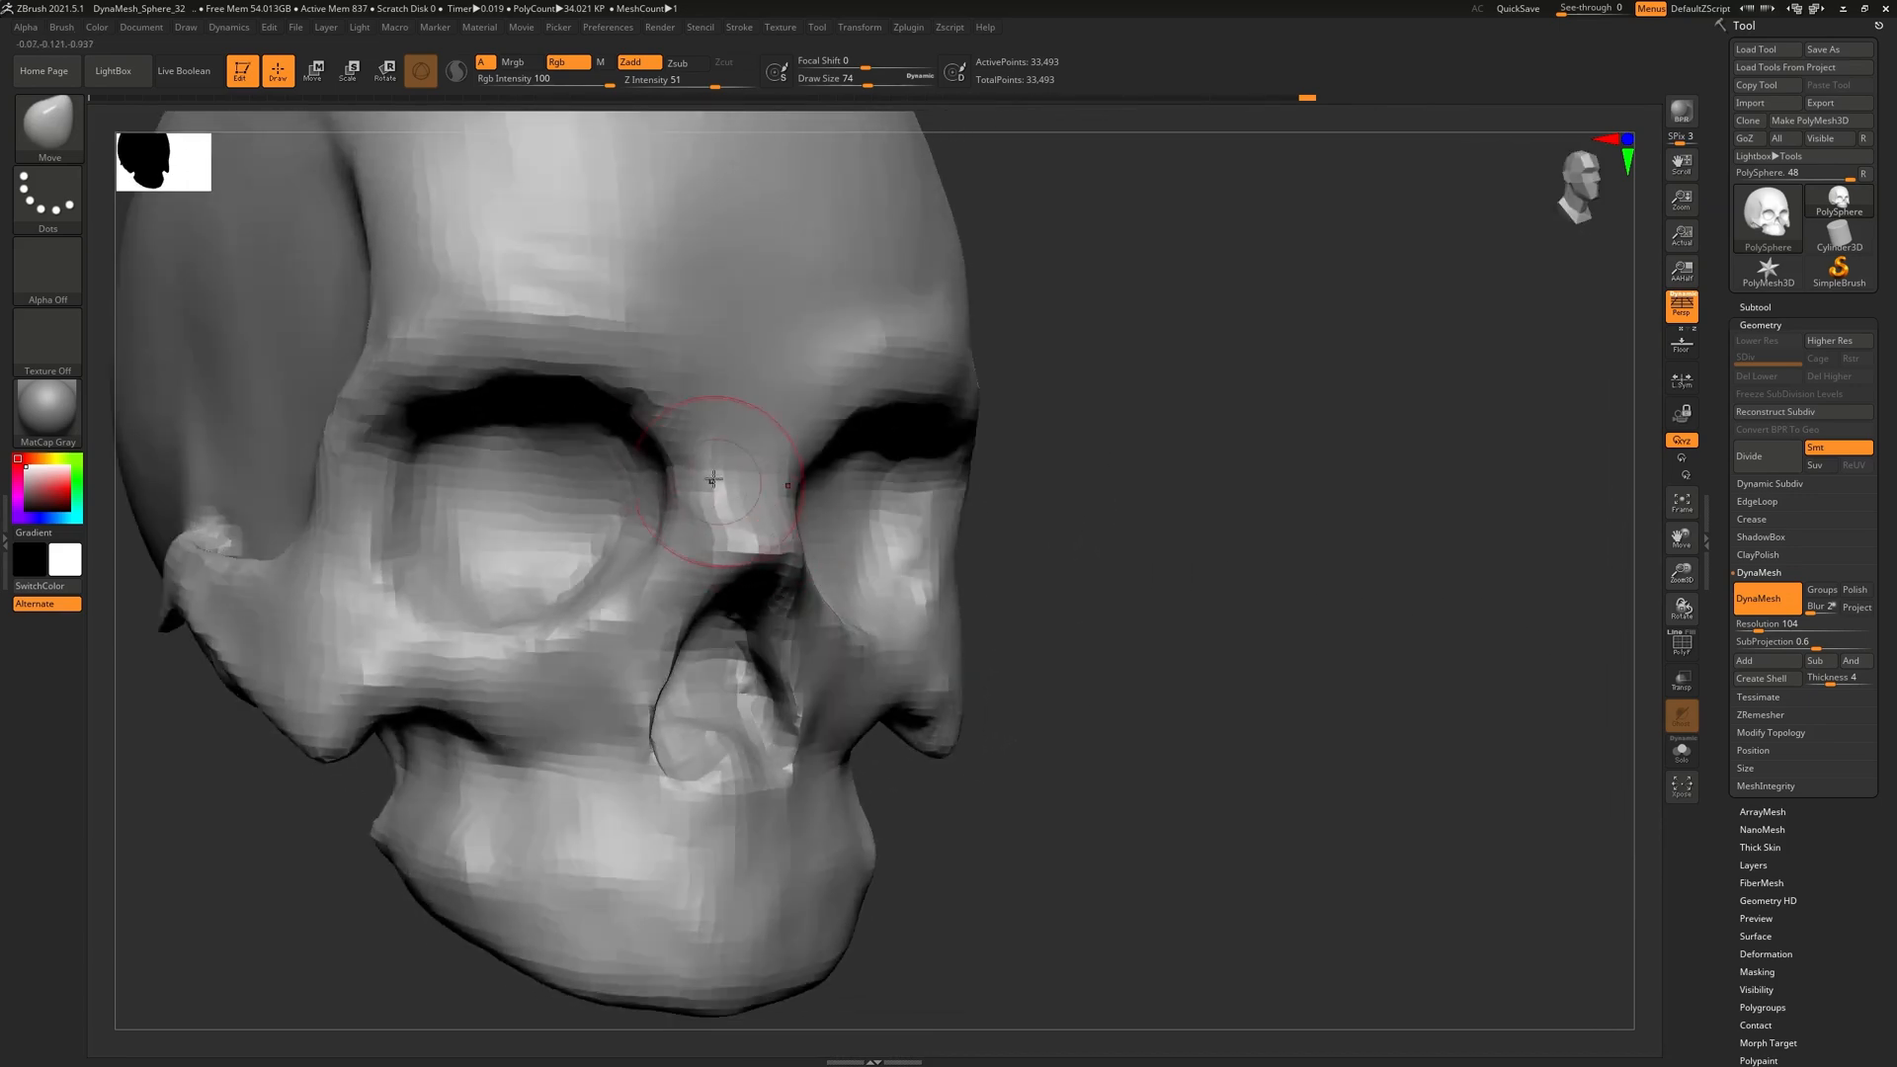
pyautogui.moveTo(748, 575); pyautogui.dragTo(365, 299, button='right')
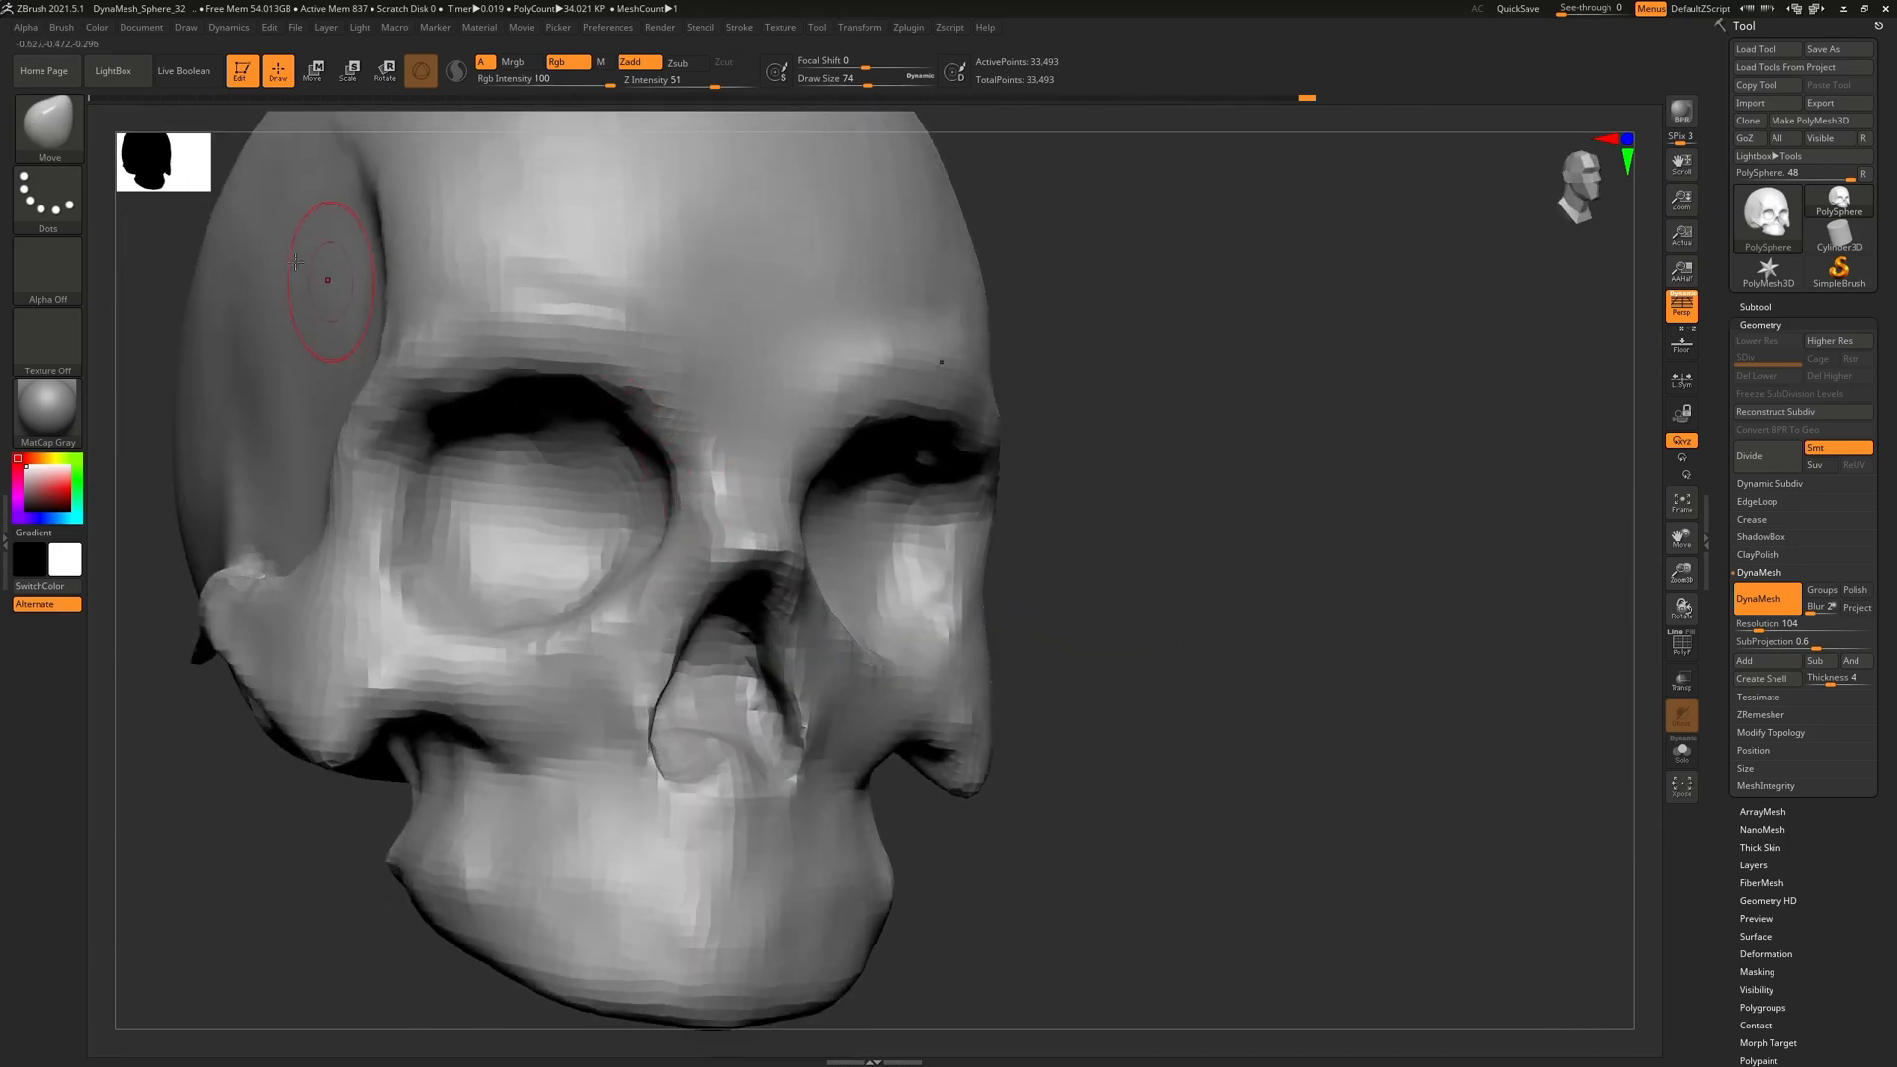
# Switch to DamStandard and turn the skull to a three-quarter front angle
pyautogui.click(56, 129)
pyautogui.click(336, 146)
pyautogui.moveTo(681, 434)
pyautogui.keyDown('ctrl'); pyautogui.mouseDown(button='right')
pyautogui.moveTo(760, 509)
pyautogui.moveTo(744, 508)
pyautogui.moveTo(755, 402)
pyautogui.mouseUp(button='right'); pyautogui.keyUp('ctrl')
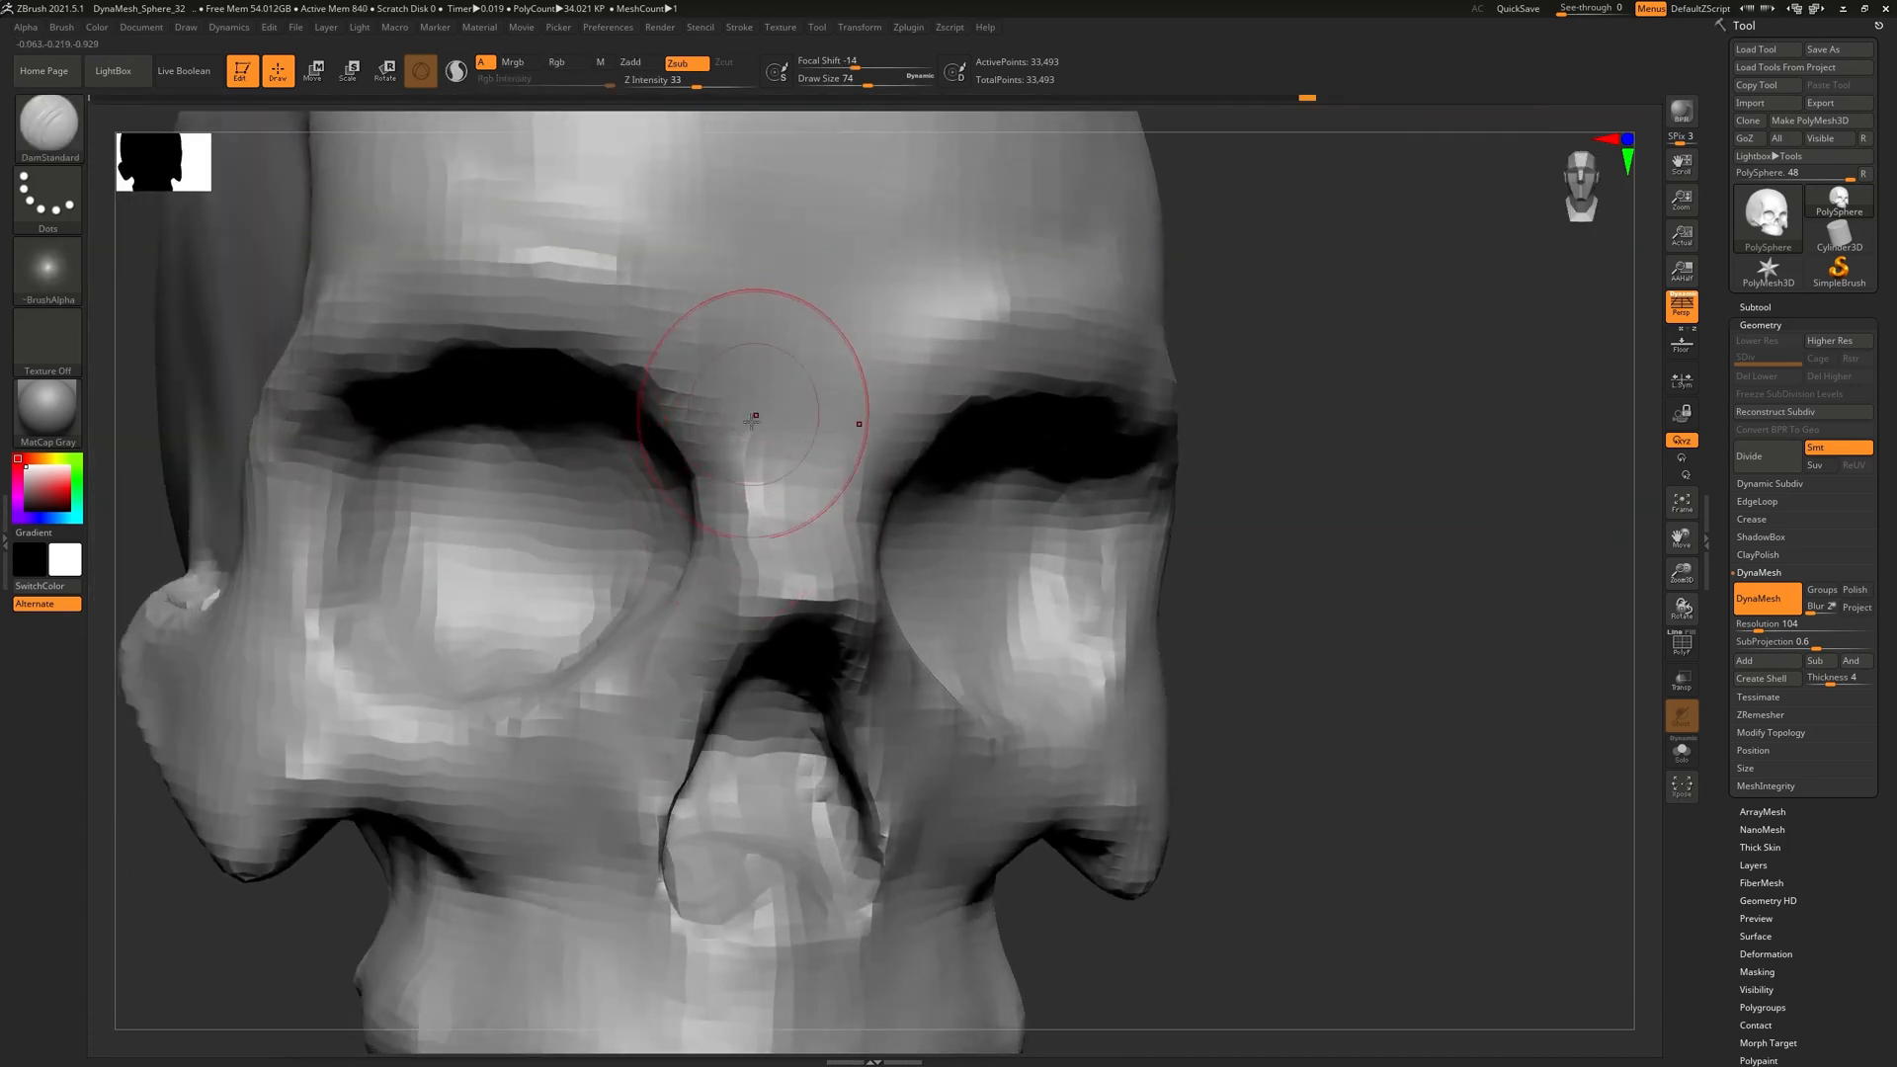
pyautogui.moveTo(768, 540); pyautogui.dragTo(776, 529, button='right')
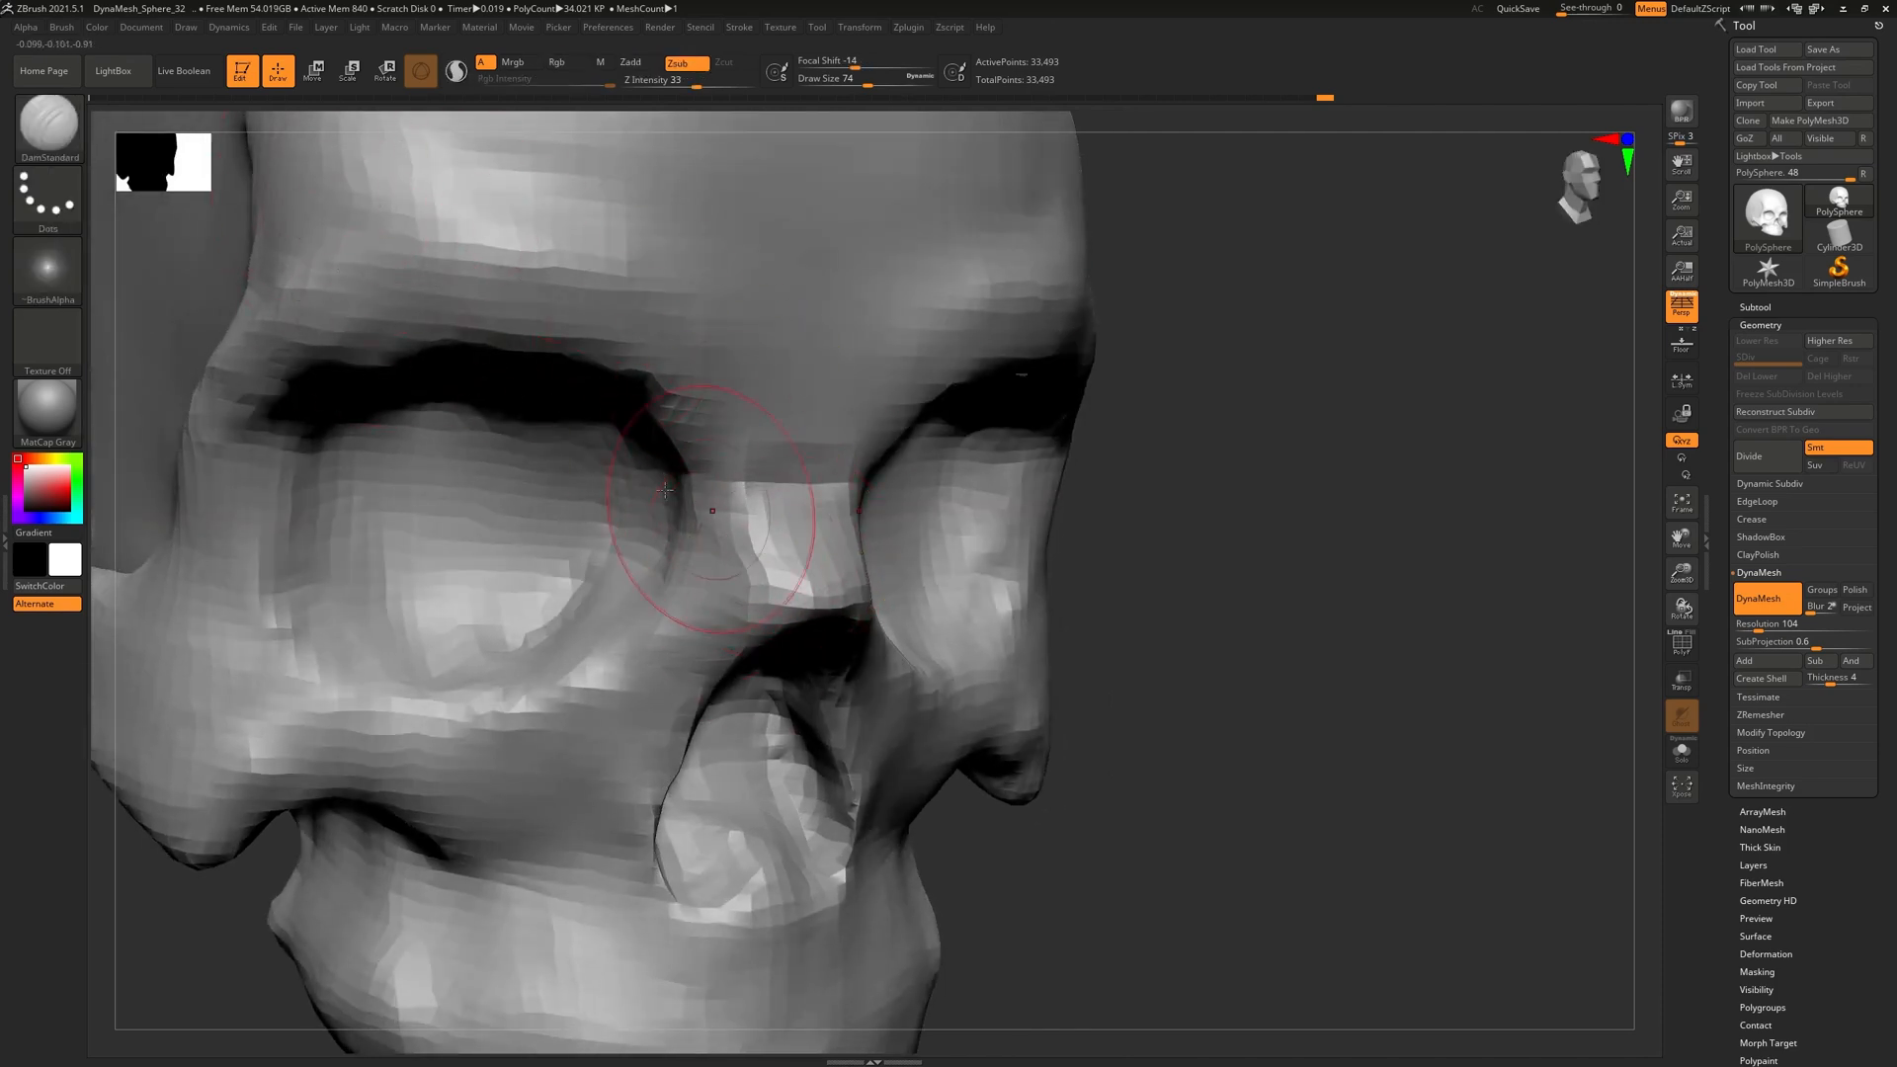
# Select the hPolish brush and zoom out to see the whole skull
pyautogui.click(47, 123)
pyautogui.click(435, 152)
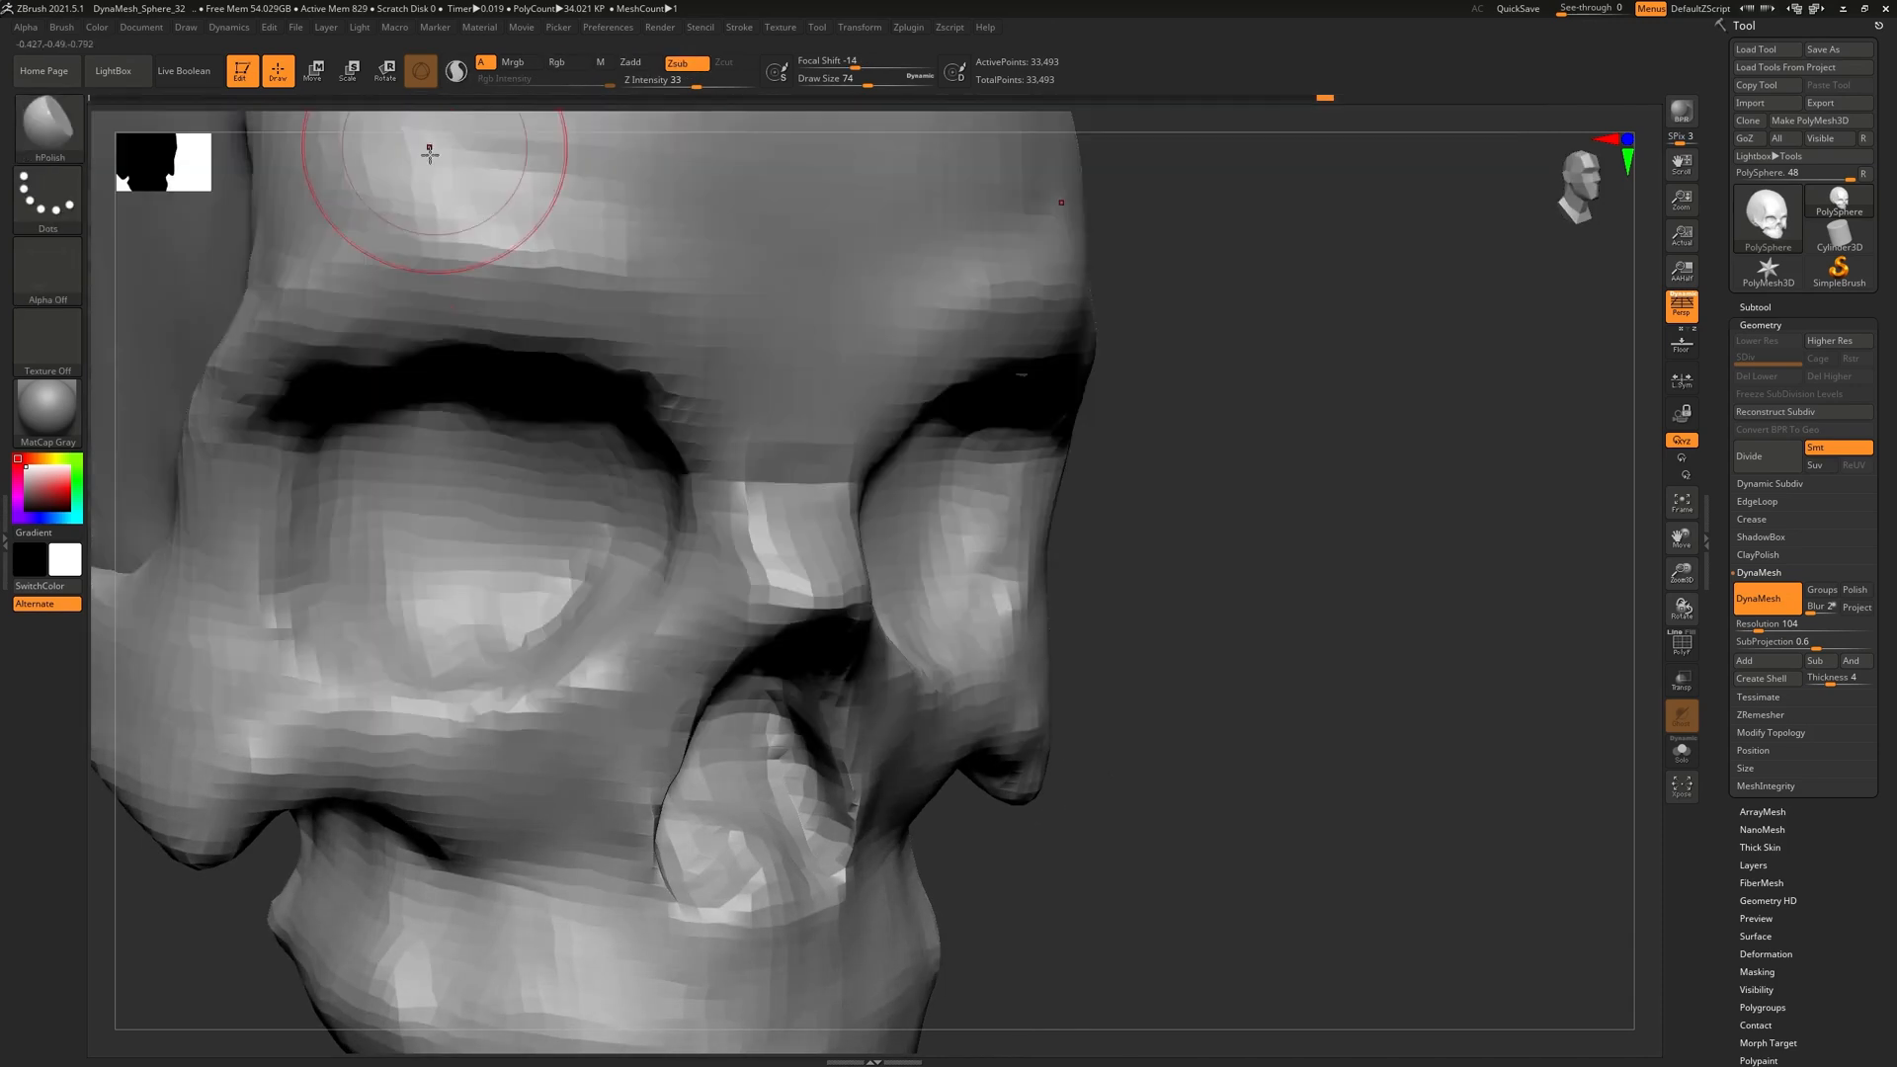
pyautogui.moveTo(828, 314)
pyautogui.mouseDown(button='right')
pyautogui.moveTo(874, 321)
pyautogui.moveTo(843, 347)
pyautogui.moveTo(641, 298)
pyautogui.moveTo(740, 379)
pyautogui.mouseUp(button='right')
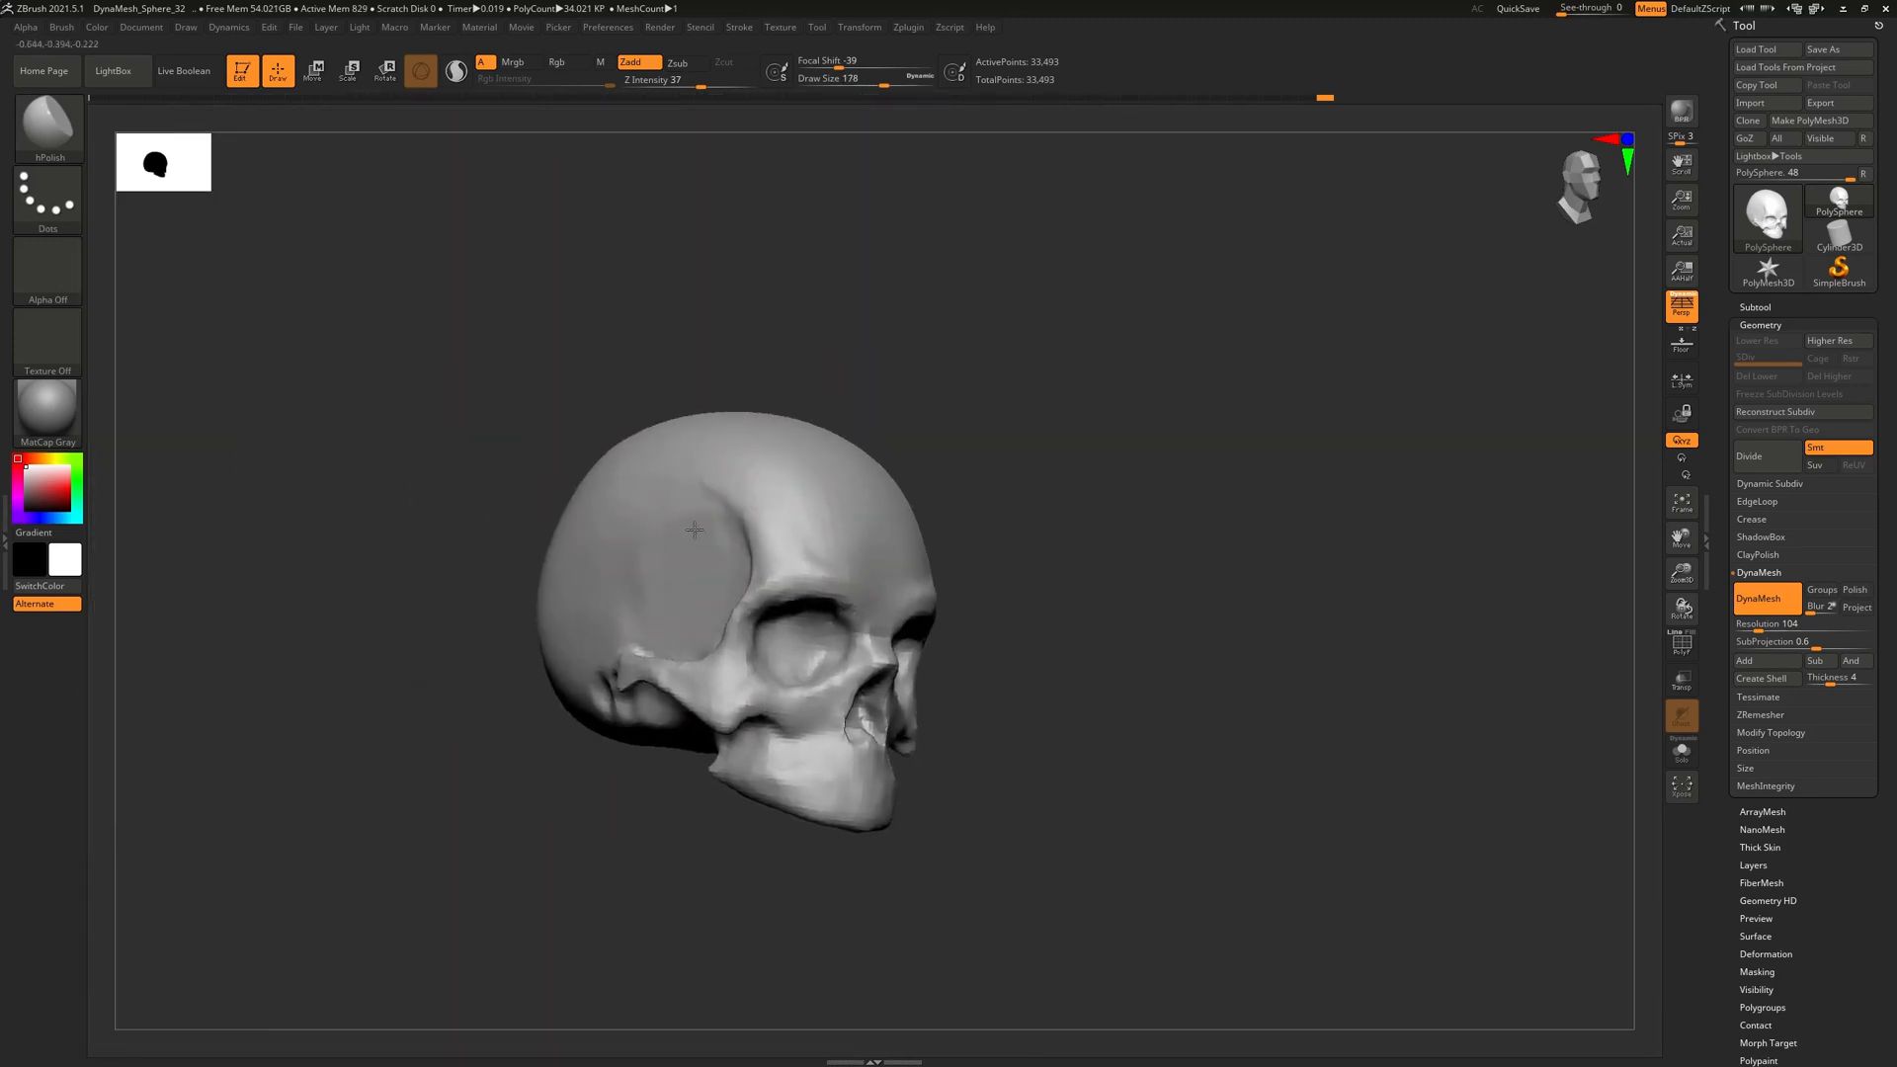
# Polish the forehead with hPolish and compare it against the PureRef planar skull
pyautogui.moveTo(697, 549); pyautogui.dragTo(950, 565, button='right')
pyautogui.moveTo(950, 565)
pyautogui.mouseDown(button='right')
pyautogui.moveTo(903, 577)
pyautogui.moveTo(901, 561)
pyautogui.mouseUp(button='right')
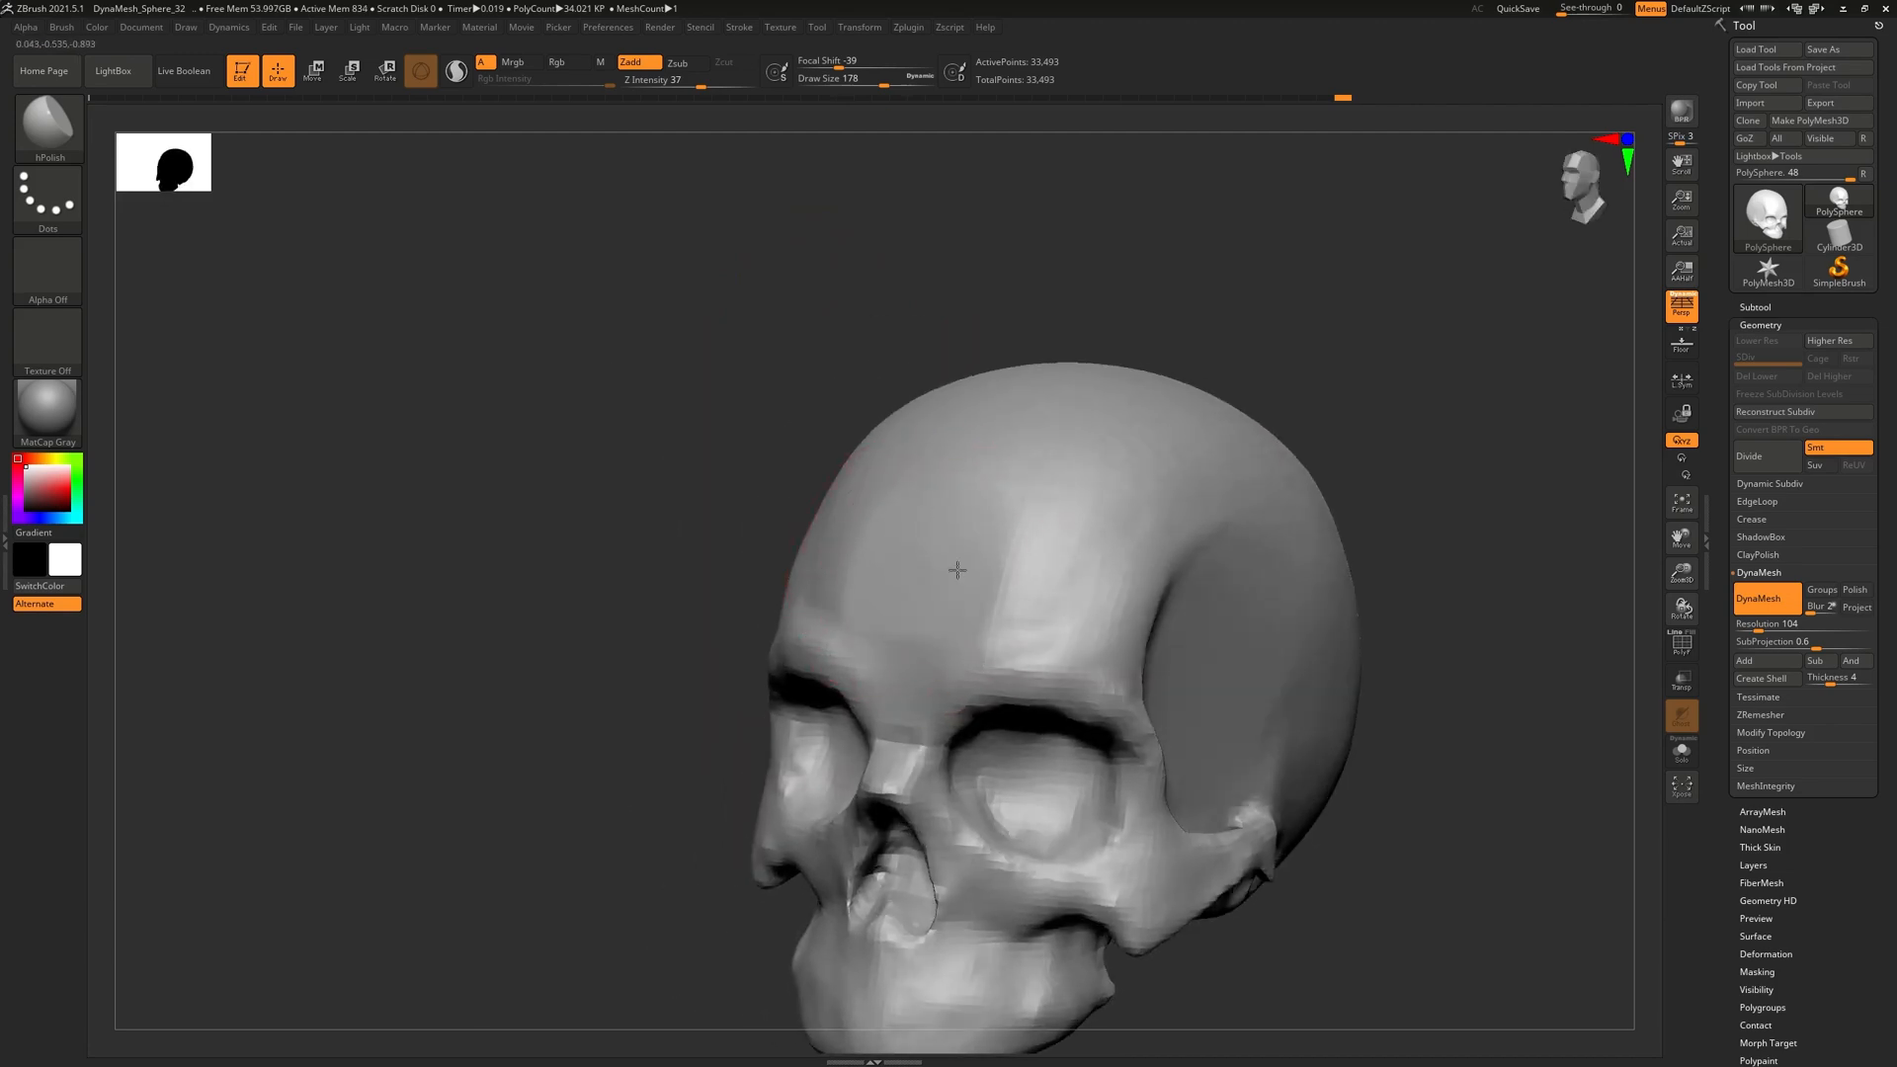
pyautogui.keyDown('alt'); pyautogui.moveTo(1029, 584); pyautogui.dragTo(903, 496, button='right'); pyautogui.keyUp('alt')
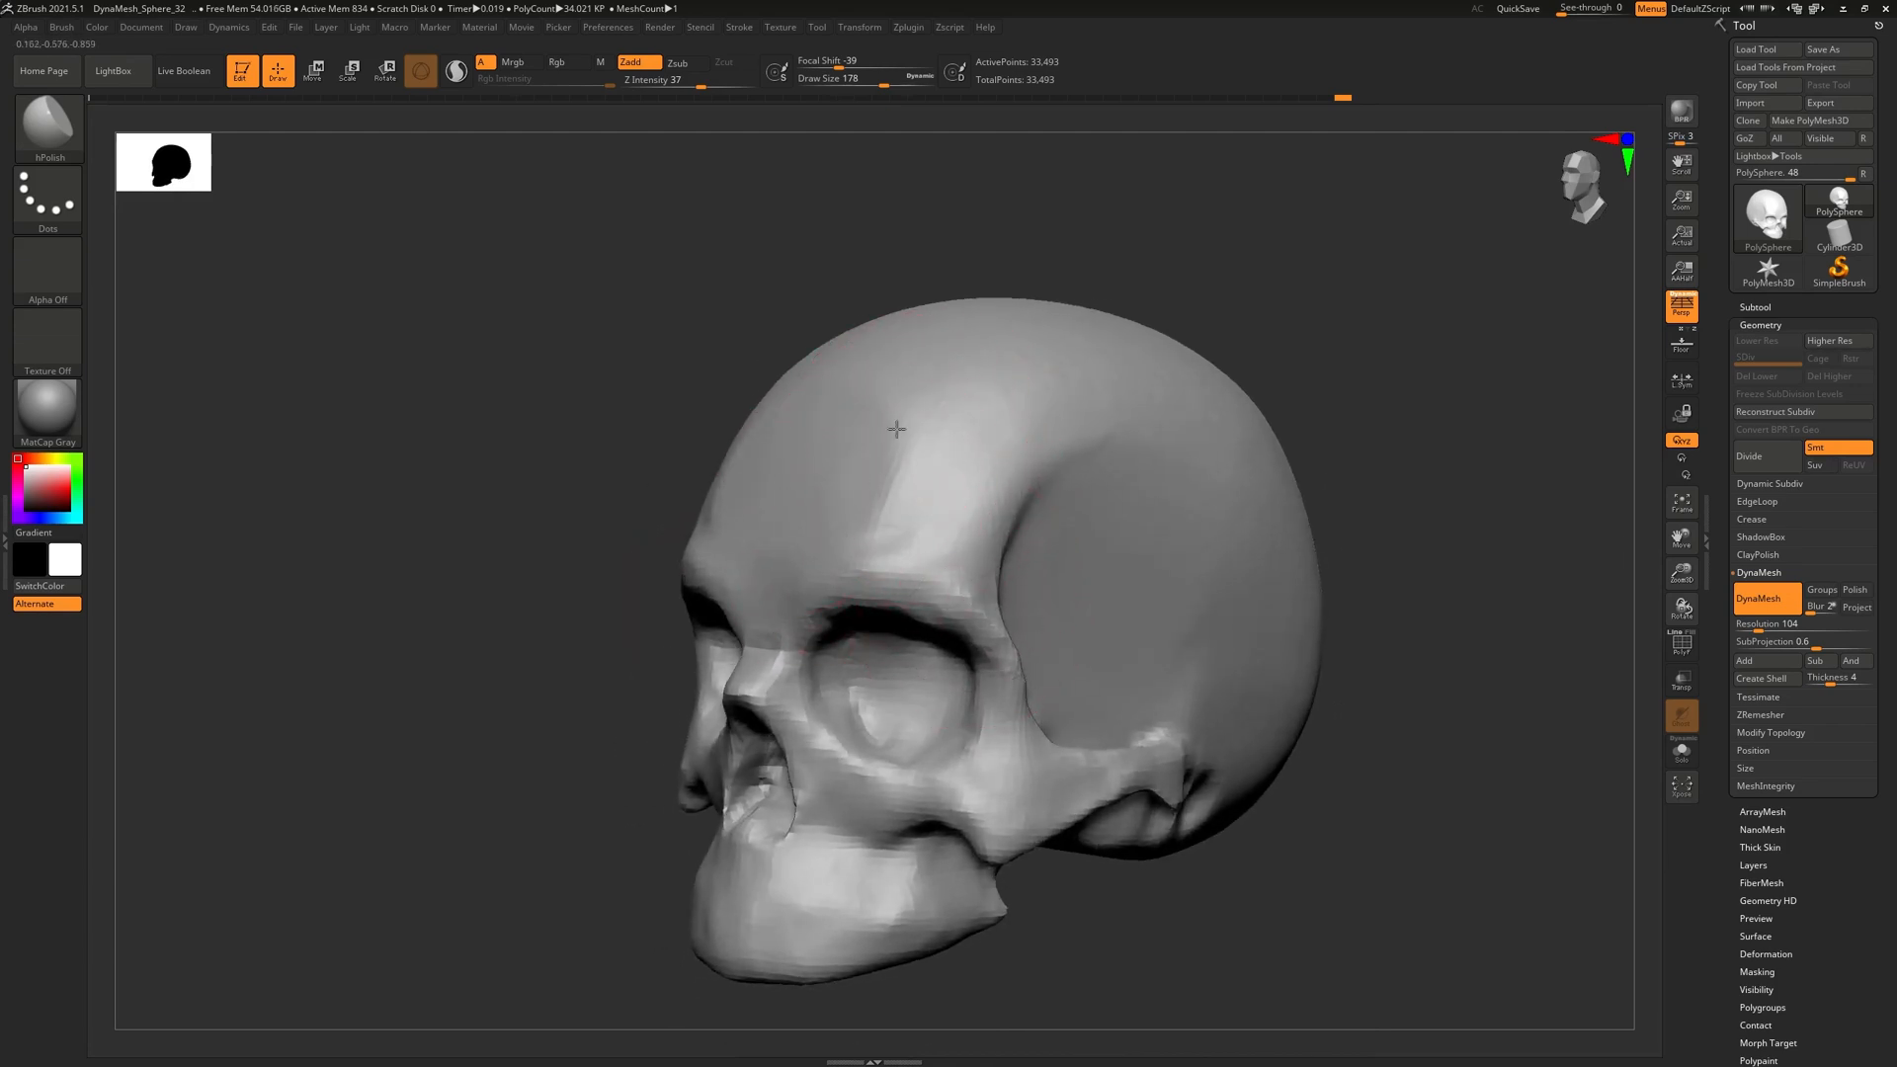
pyautogui.moveTo(970, 511); pyautogui.dragTo(978, 410)
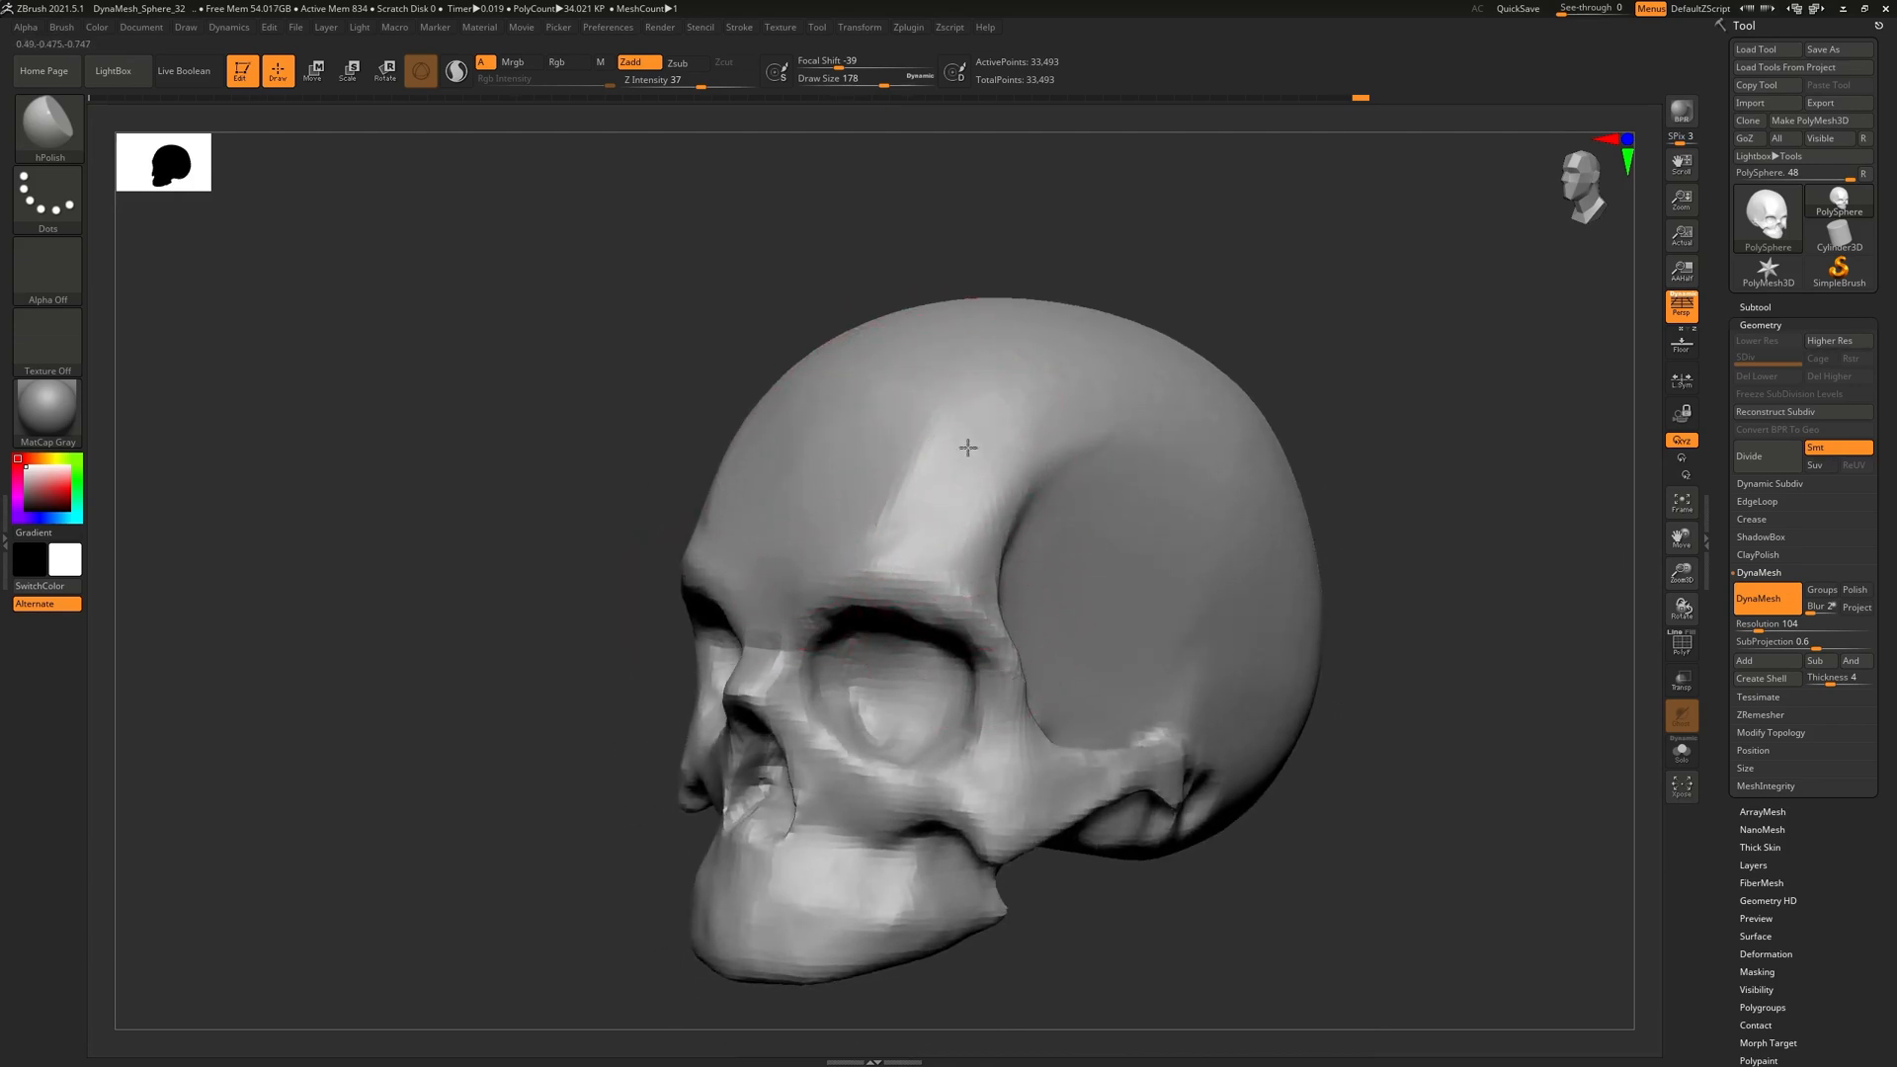
pyautogui.moveTo(998, 454); pyautogui.dragTo(890, 472, button='right')
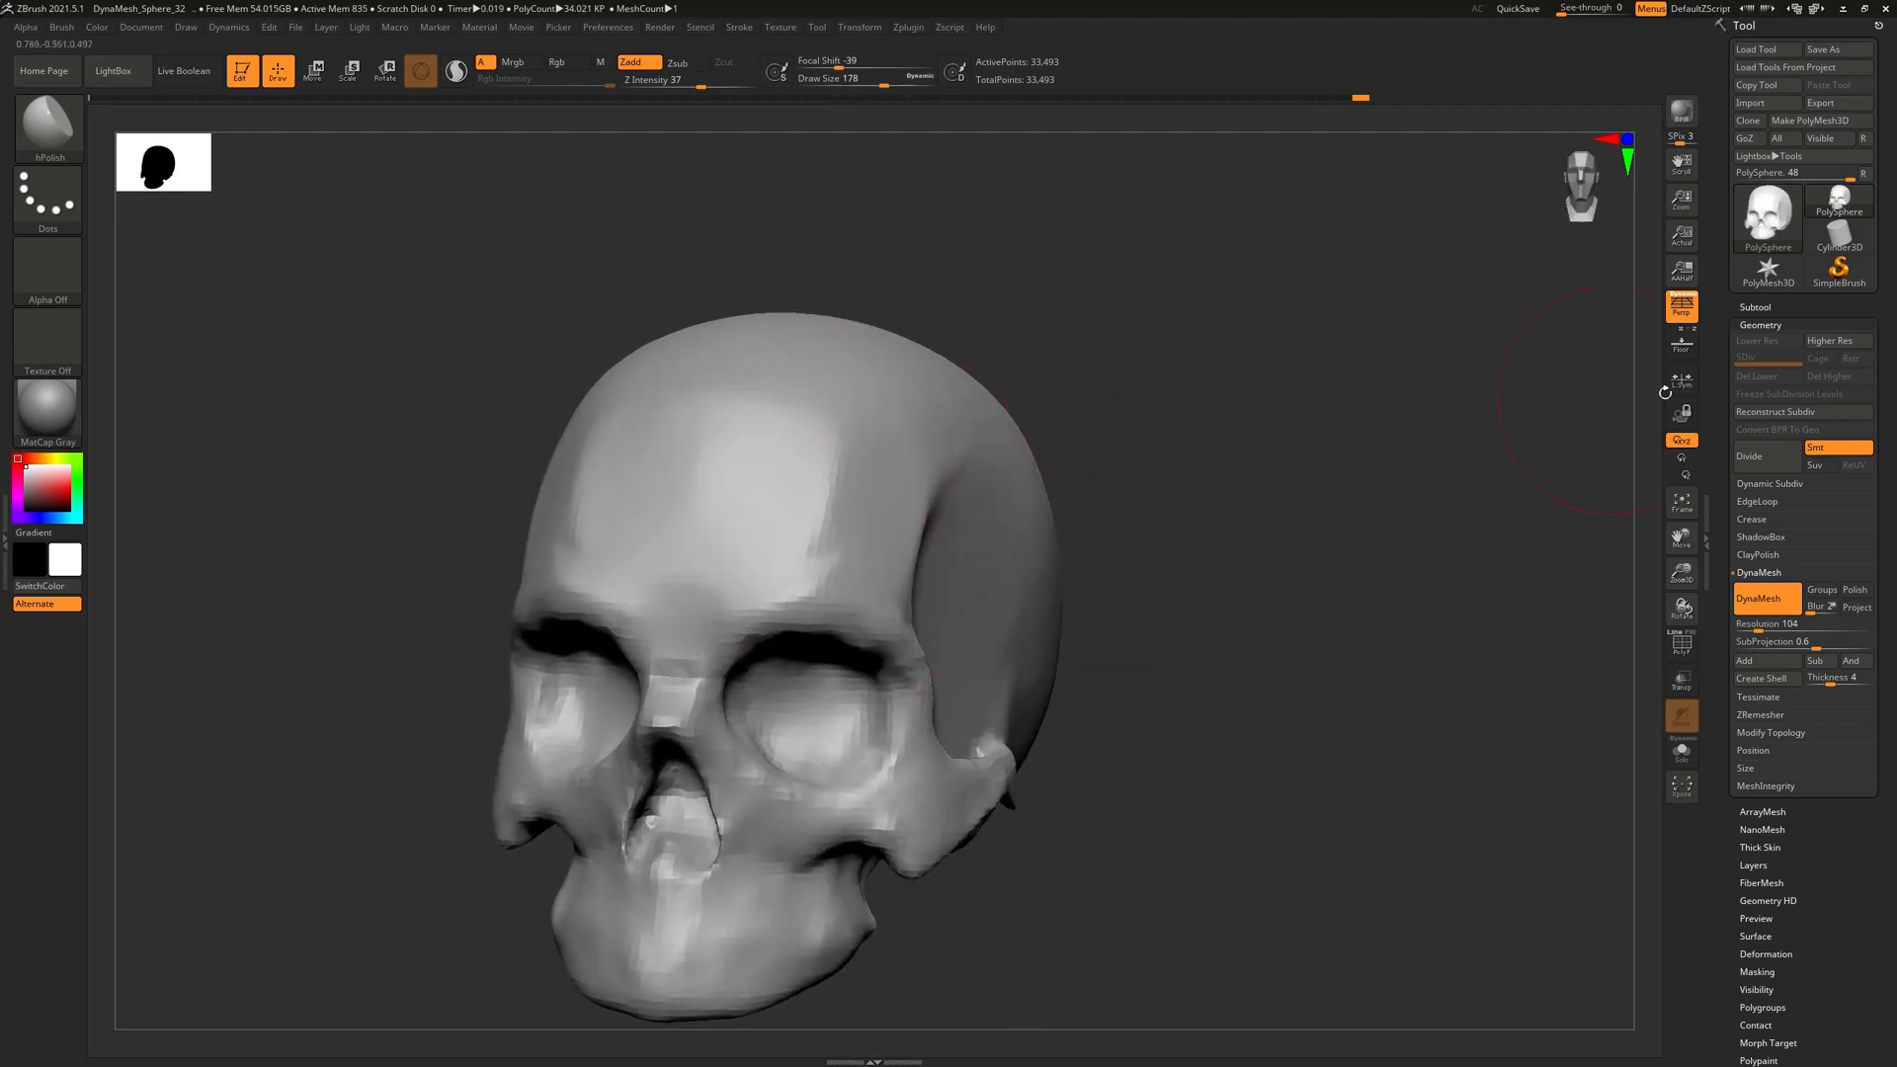
pyautogui.moveTo(967, 351); pyautogui.dragTo(1377, 377, button='right')
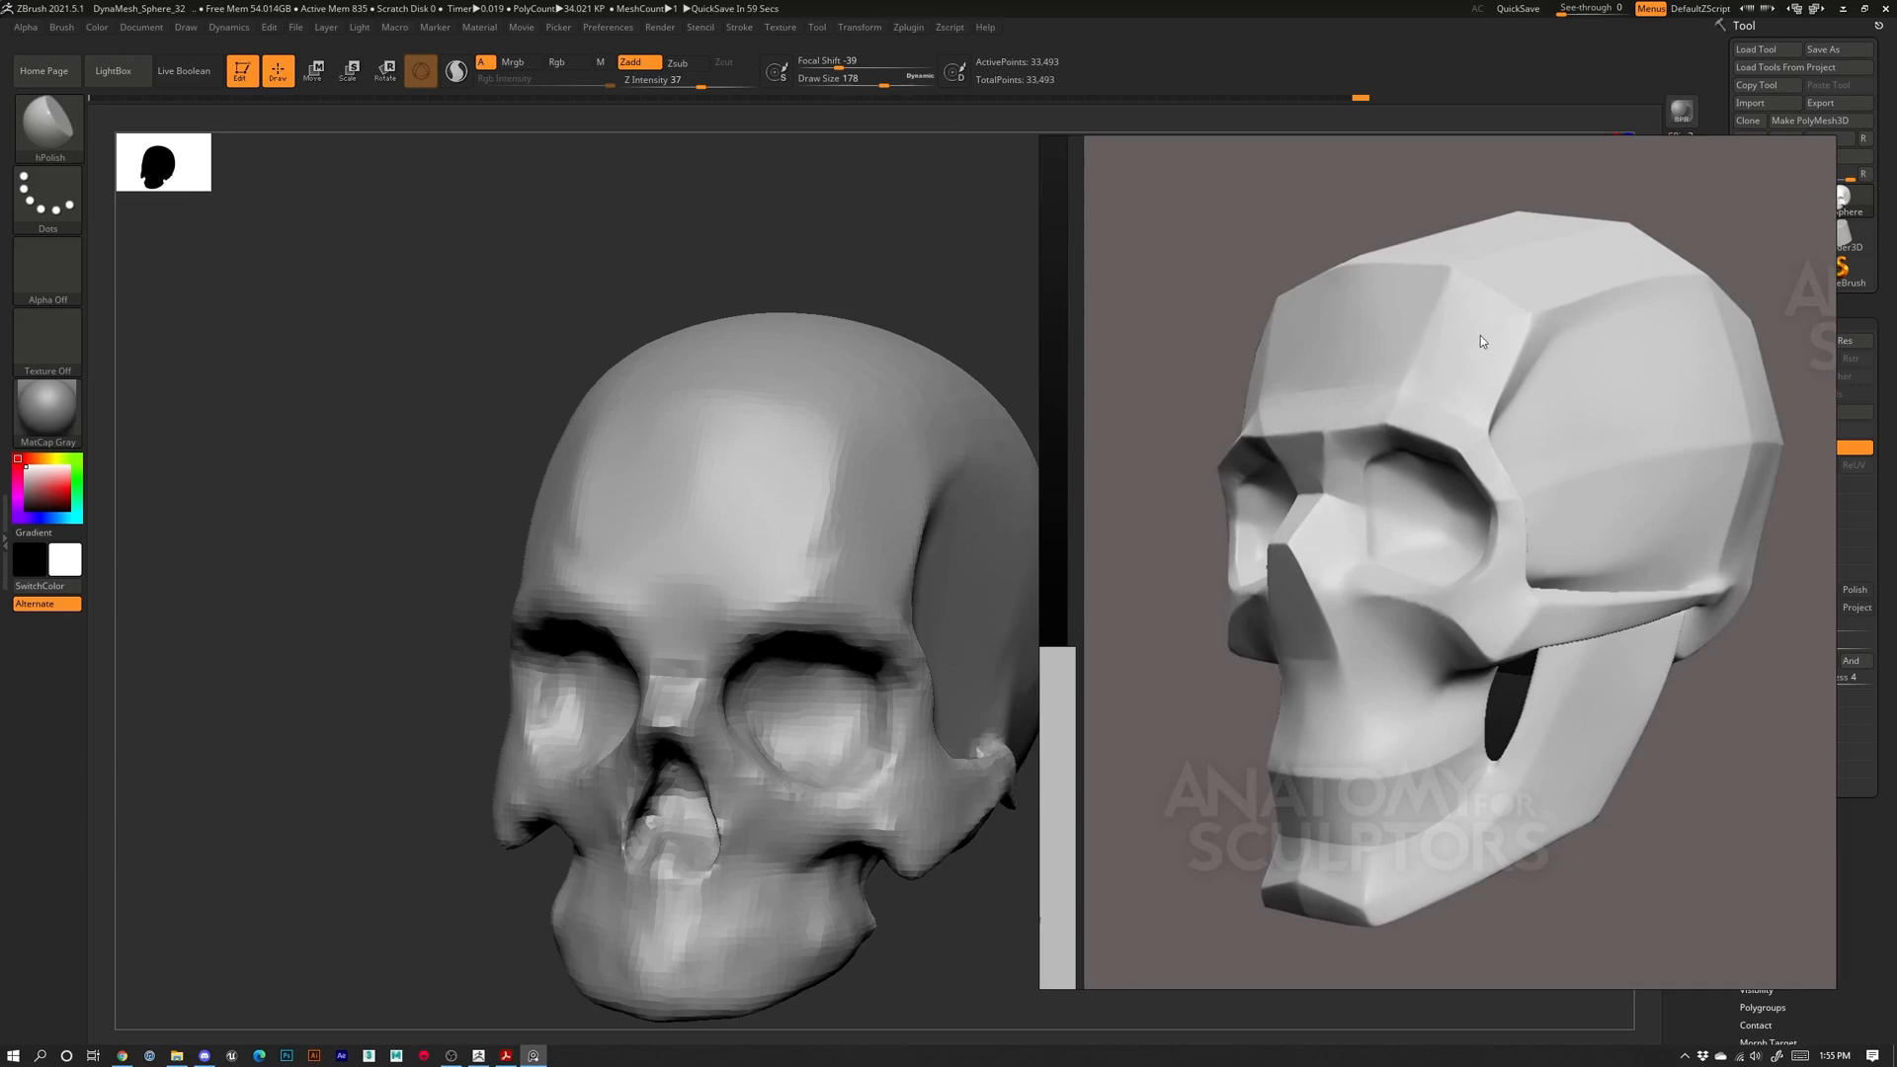
pyautogui.hotkey('alt', 'Tab')
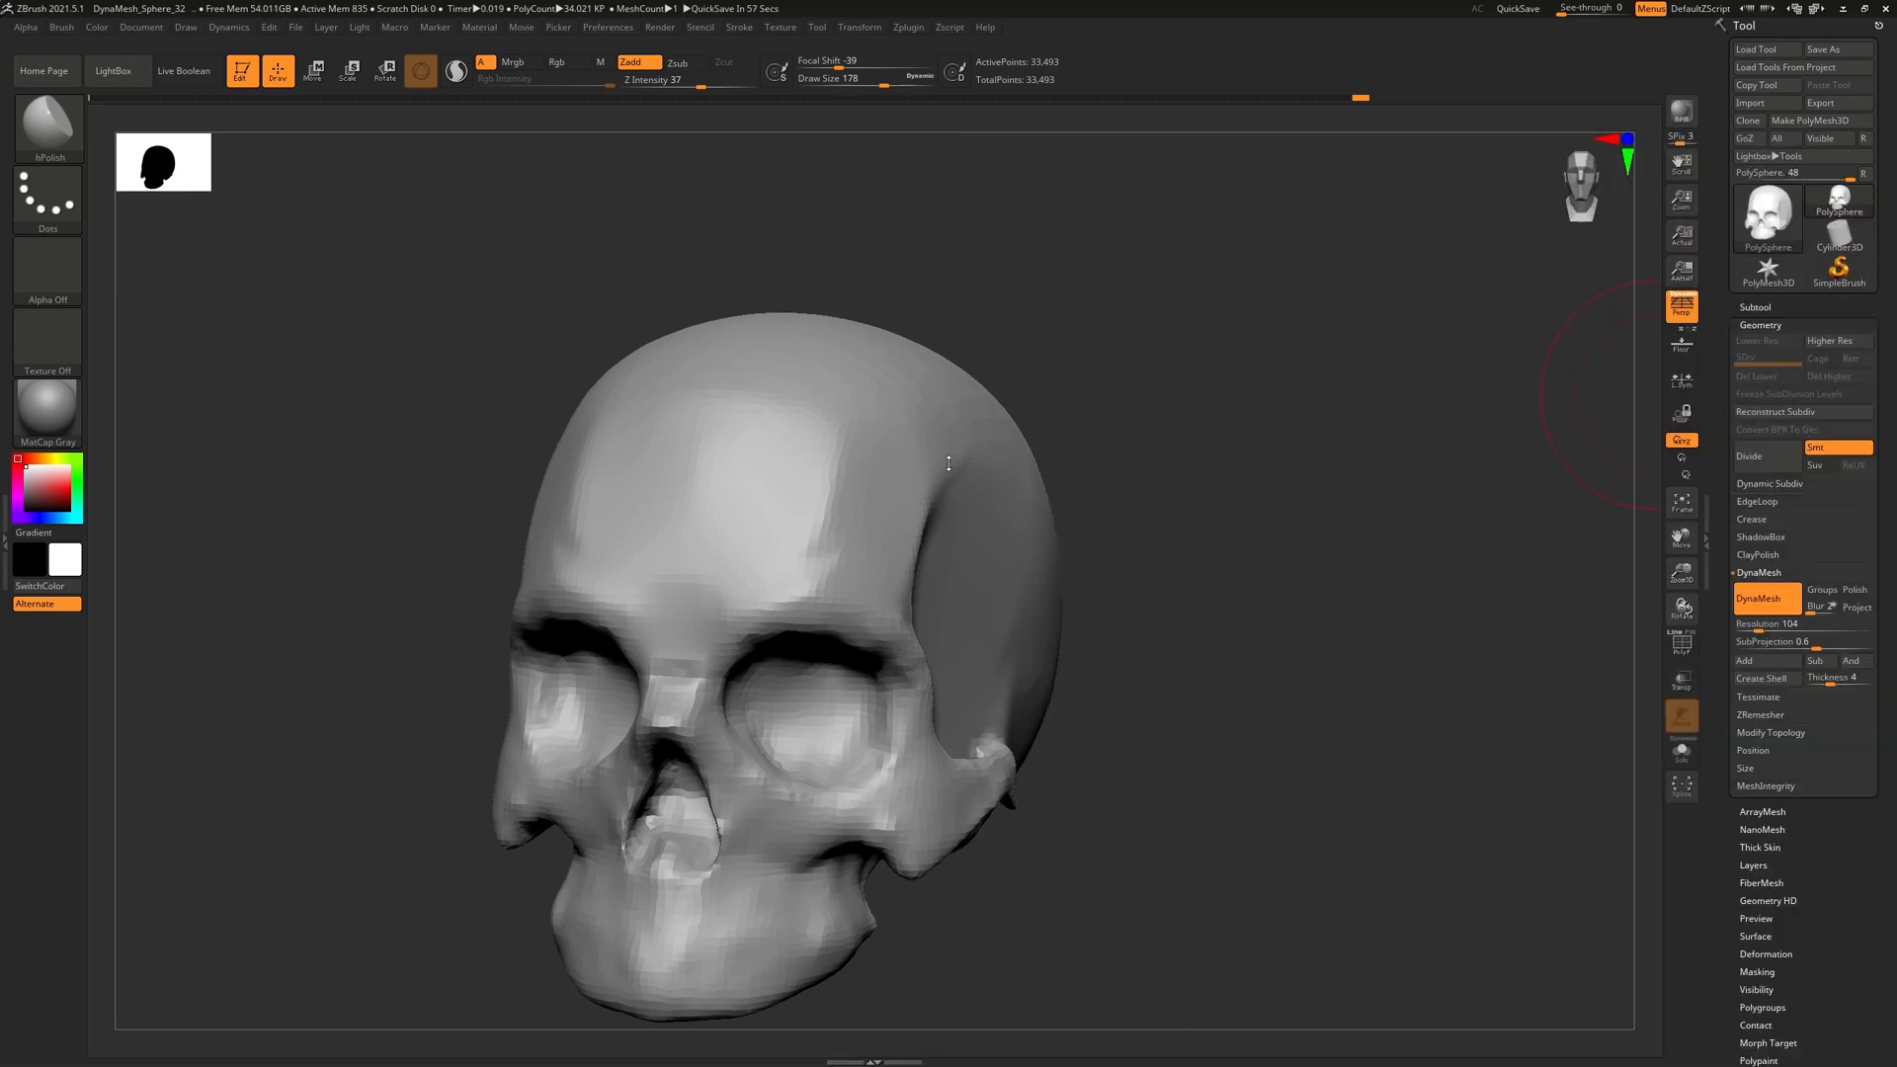
# Polish and smooth the upper-forehead ridge viewed from above
pyautogui.moveTo(1105, 335); pyautogui.dragTo(1106, 454)
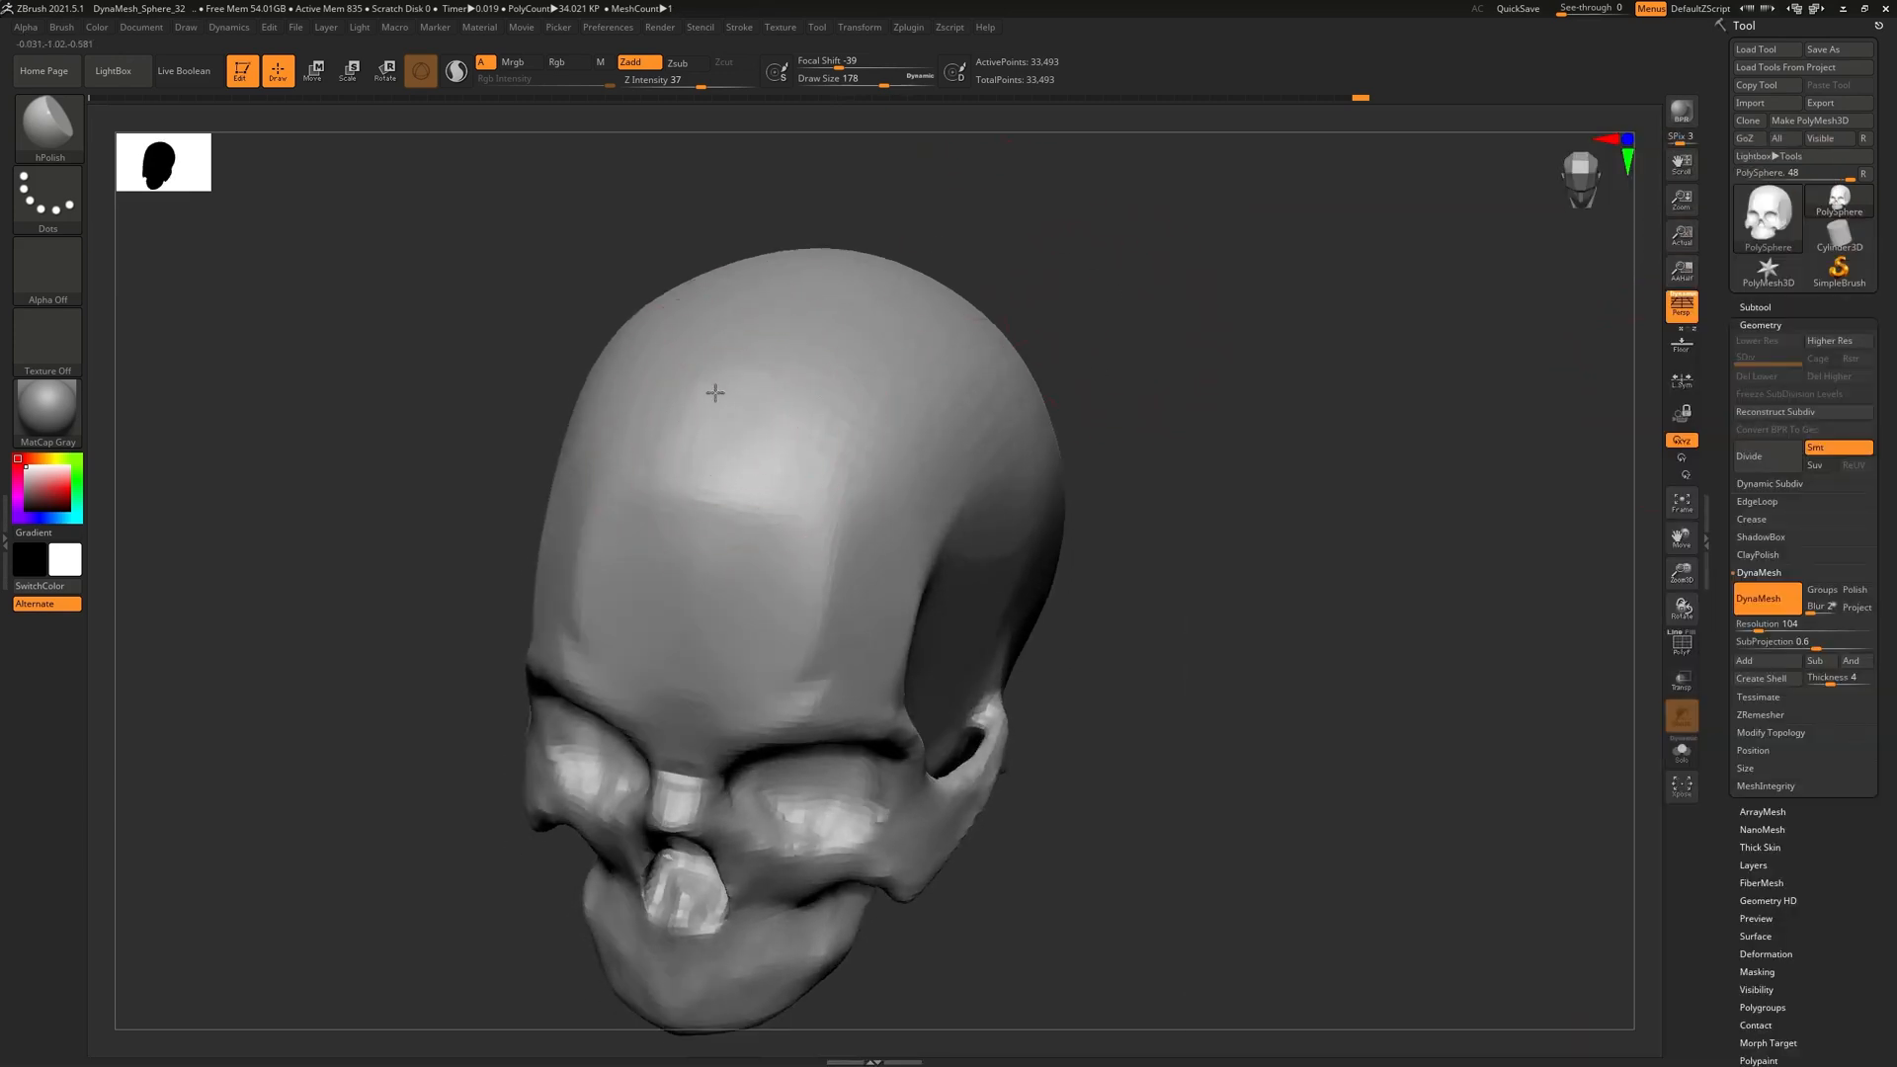
pyautogui.moveTo(795, 426); pyautogui.dragTo(882, 351)
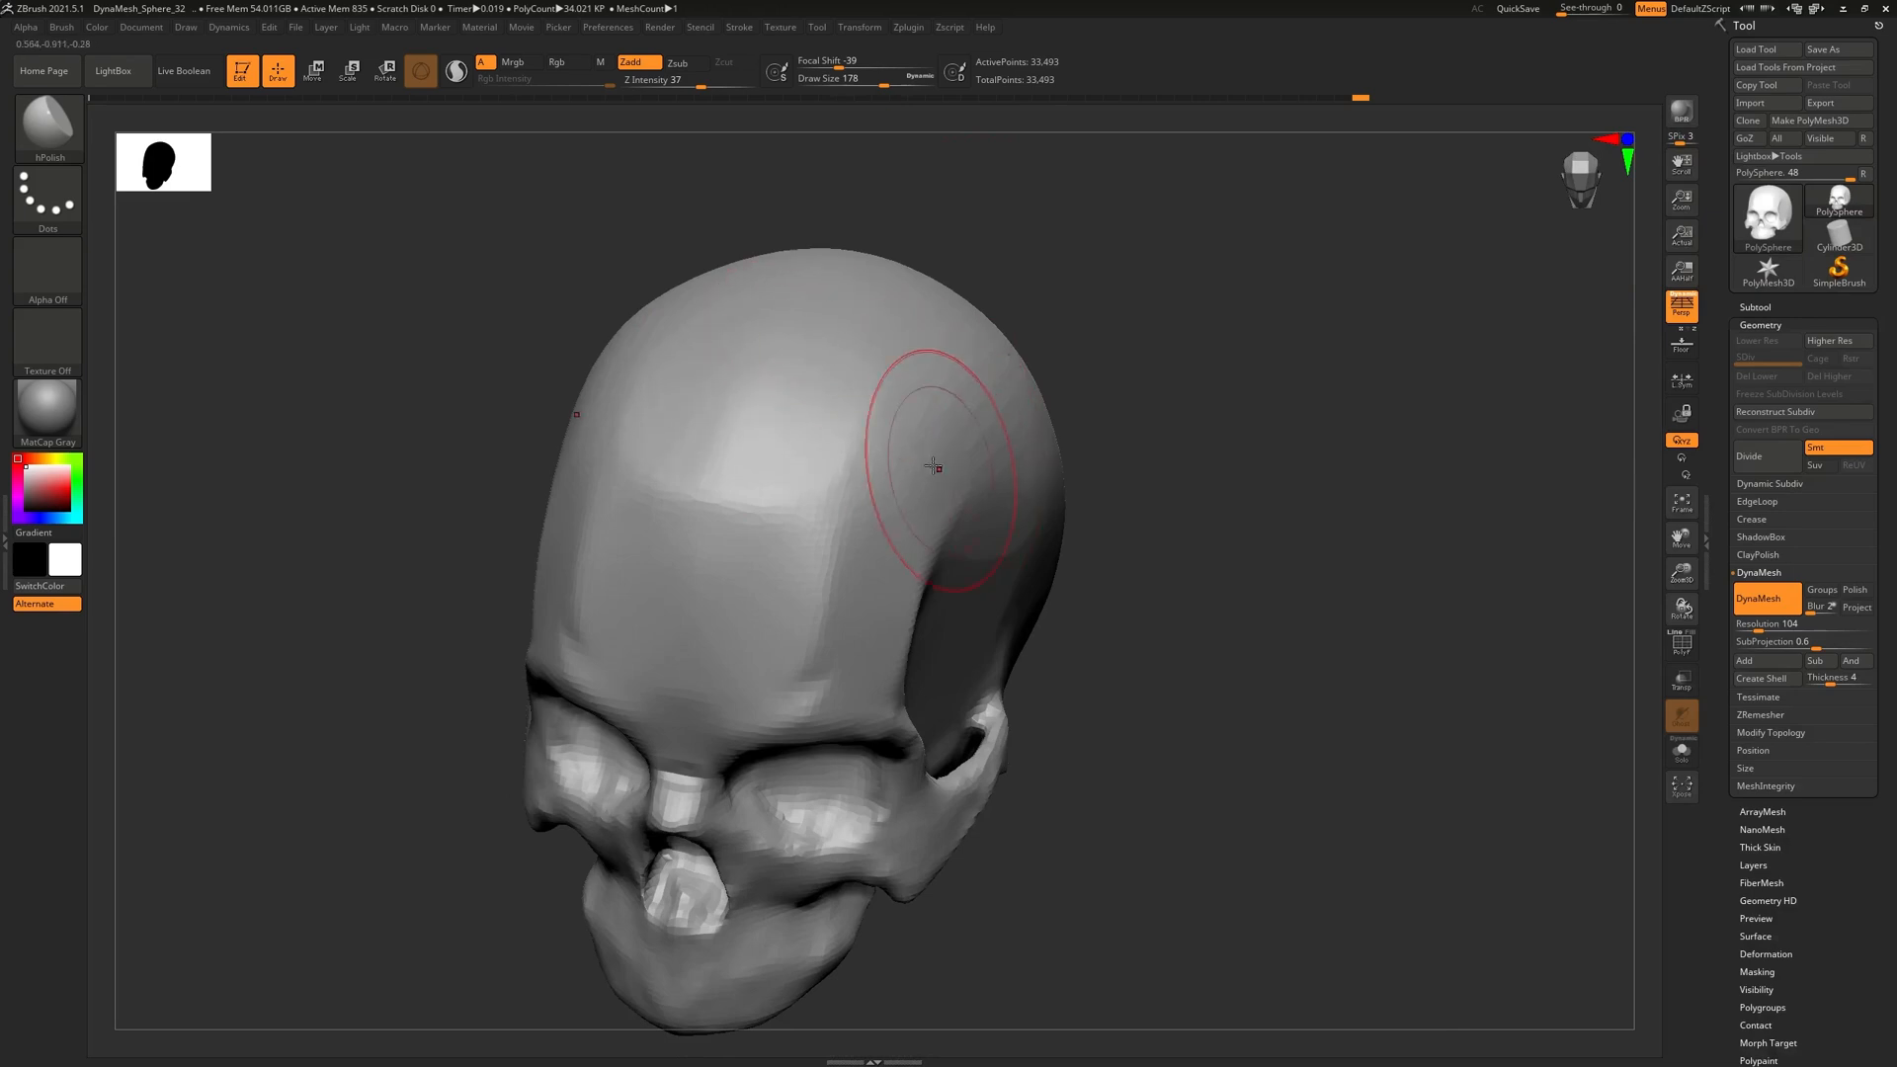
pyautogui.moveTo(949, 474); pyautogui.dragTo(895, 463, button='right')
pyautogui.moveTo(872, 443)
pyautogui.keyDown('shift'); pyautogui.mouseDown()
pyautogui.moveTo(932, 414)
pyautogui.moveTo(880, 424)
pyautogui.mouseUp(); pyautogui.keyUp('shift')
pyautogui.keyDown('shift'); pyautogui.moveTo(810, 491); pyautogui.dragTo(749, 535); pyautogui.keyUp('shift')
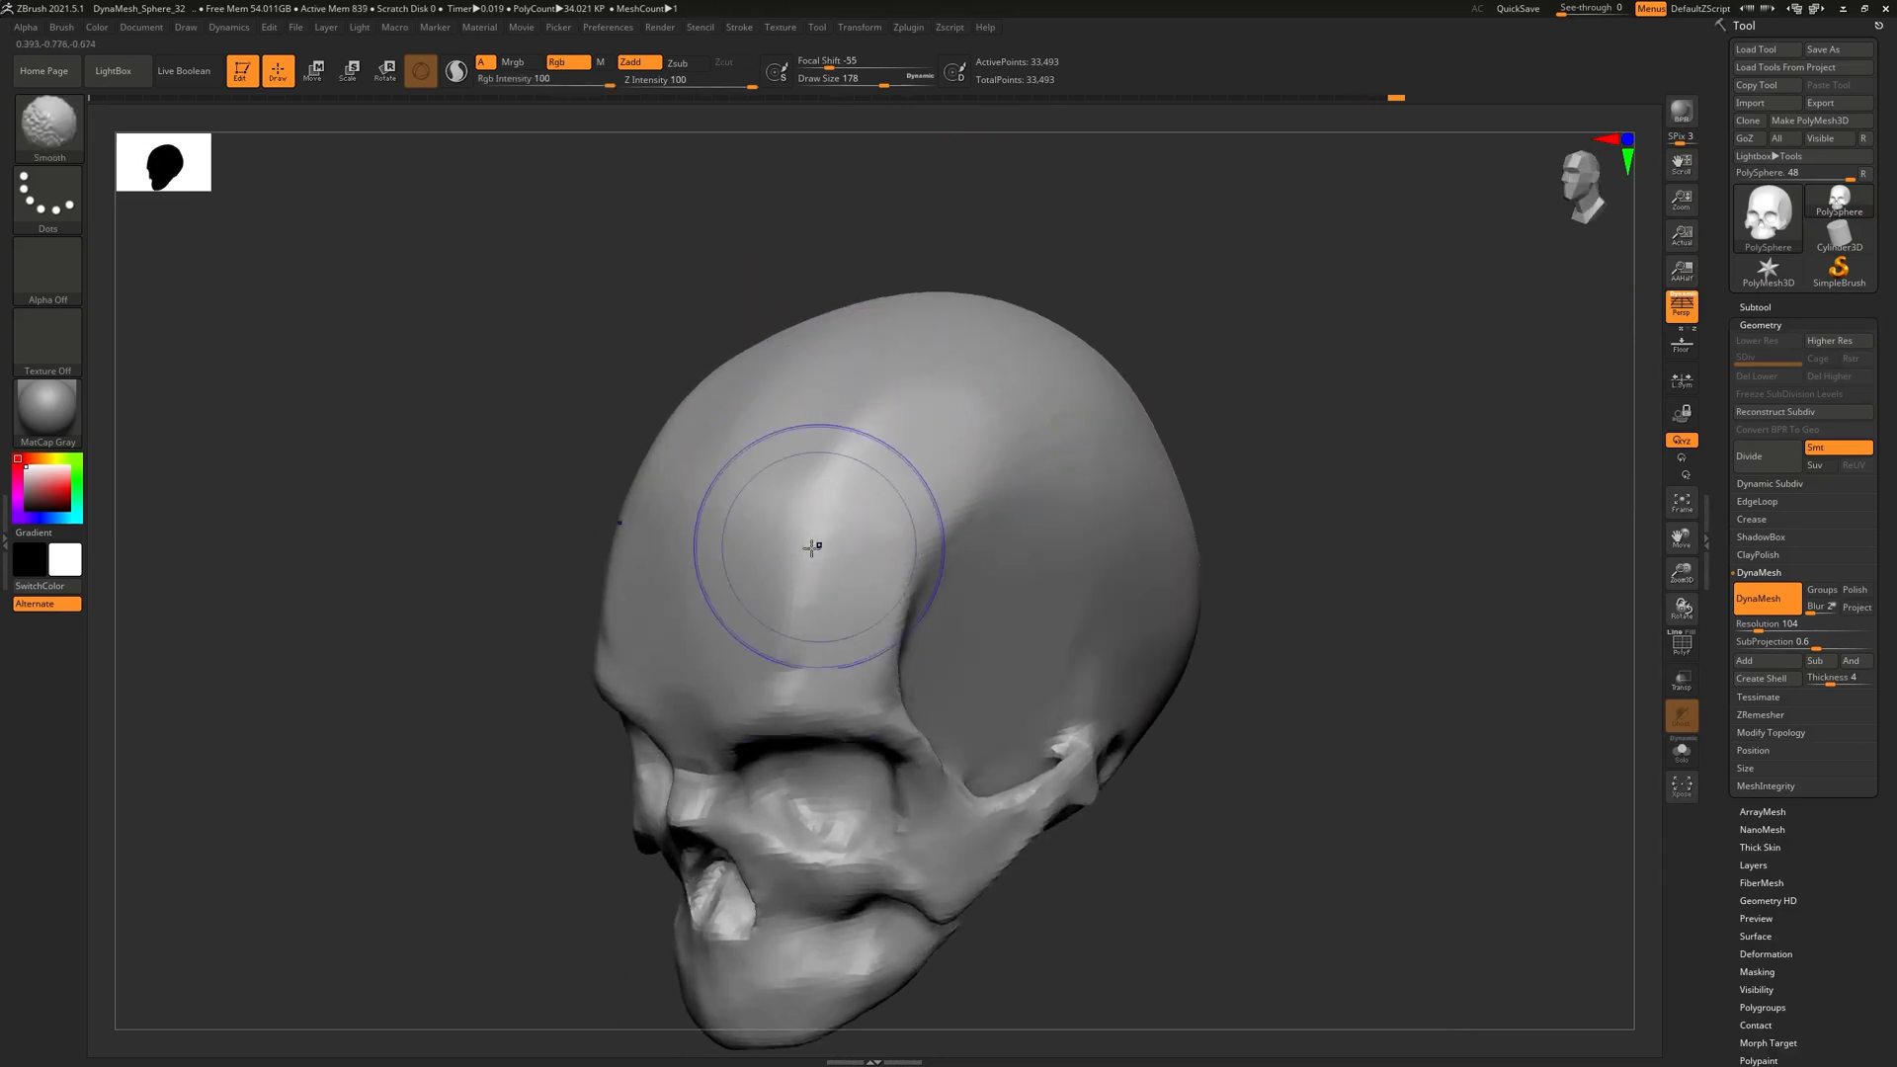
pyautogui.keyDown('shift'); pyautogui.moveTo(878, 458); pyautogui.dragTo(745, 602); pyautogui.keyUp('shift')
# Smooth the forehead from front and right three-quarter views
pyautogui.moveTo(755, 598)
pyautogui.mouseDown(button='right')
pyautogui.moveTo(846, 474)
pyautogui.moveTo(875, 251)
pyautogui.mouseUp(button='right')
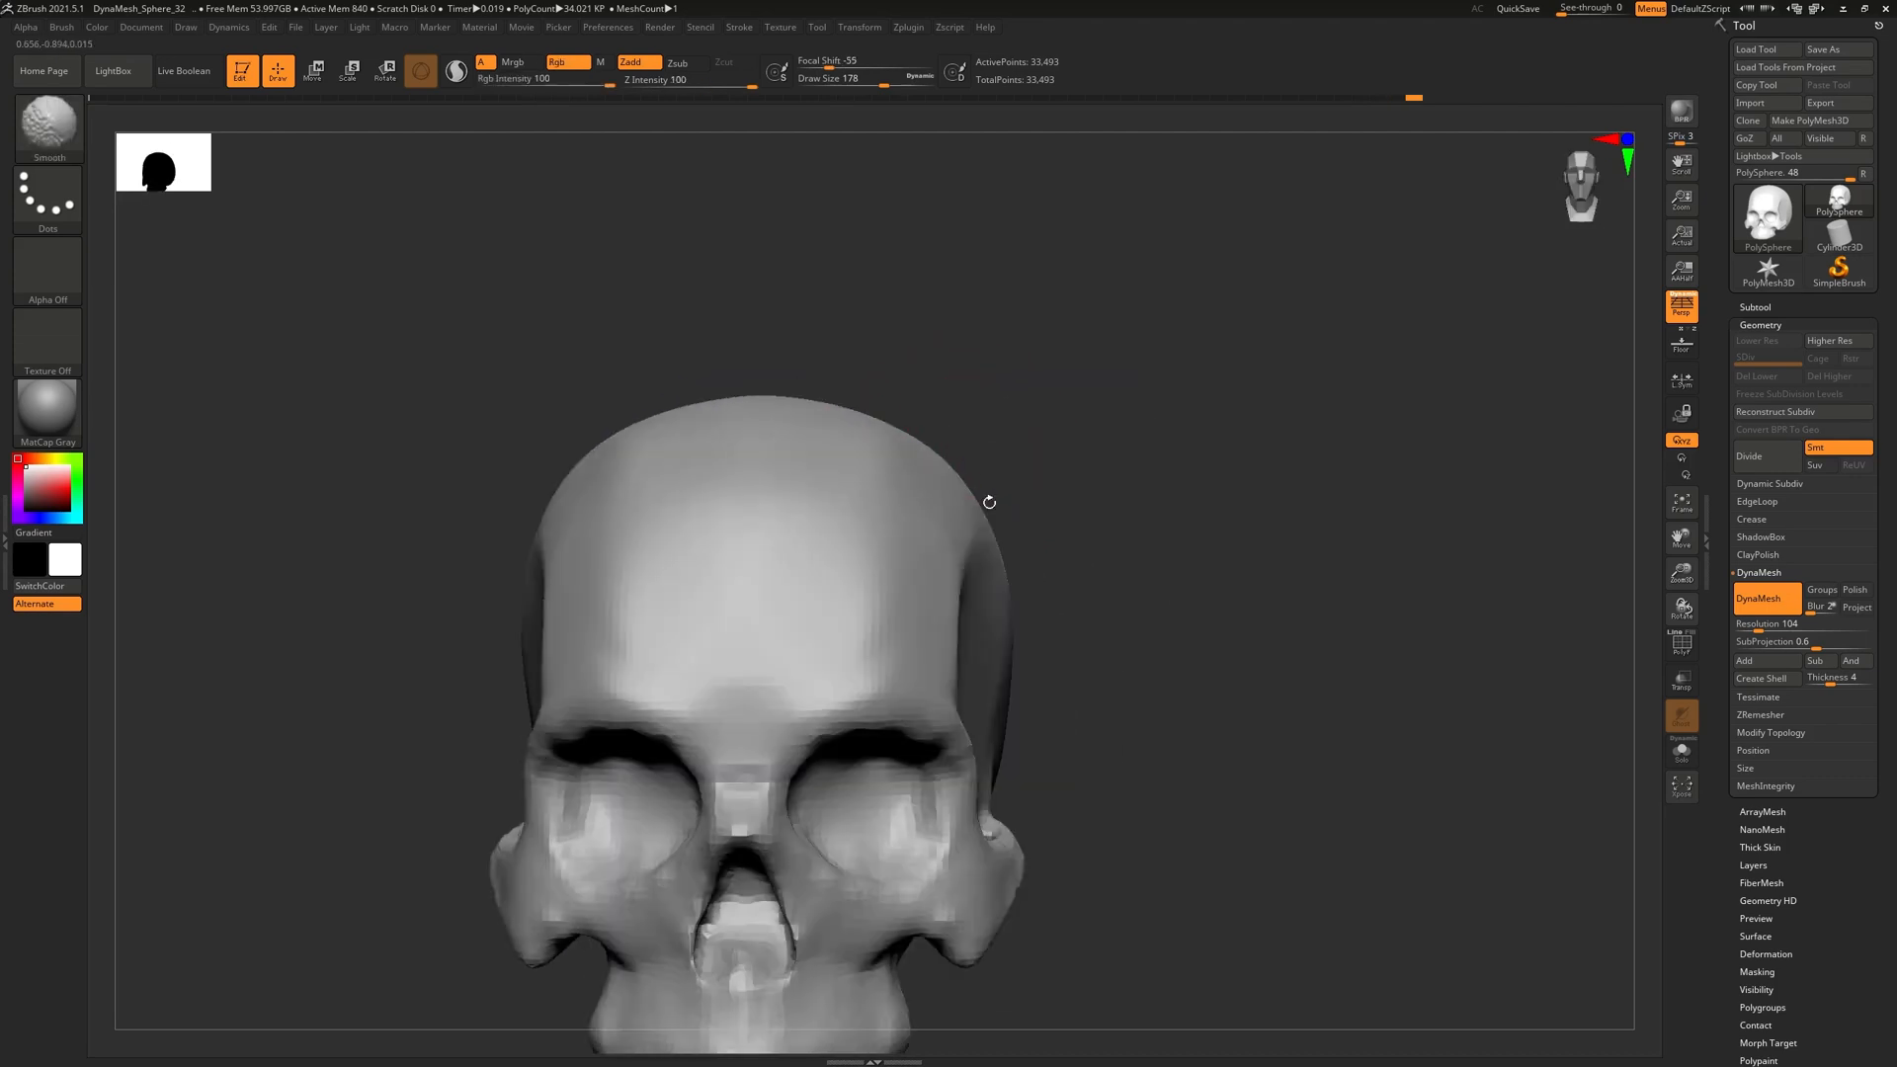
pyautogui.moveTo(869, 469)
pyautogui.mouseDown(button='right')
pyautogui.moveTo(909, 524)
pyautogui.moveTo(946, 514)
pyautogui.mouseUp(button='right')
pyautogui.keyDown('shift'); pyautogui.moveTo(775, 508); pyautogui.dragTo(741, 552); pyautogui.keyUp('shift')
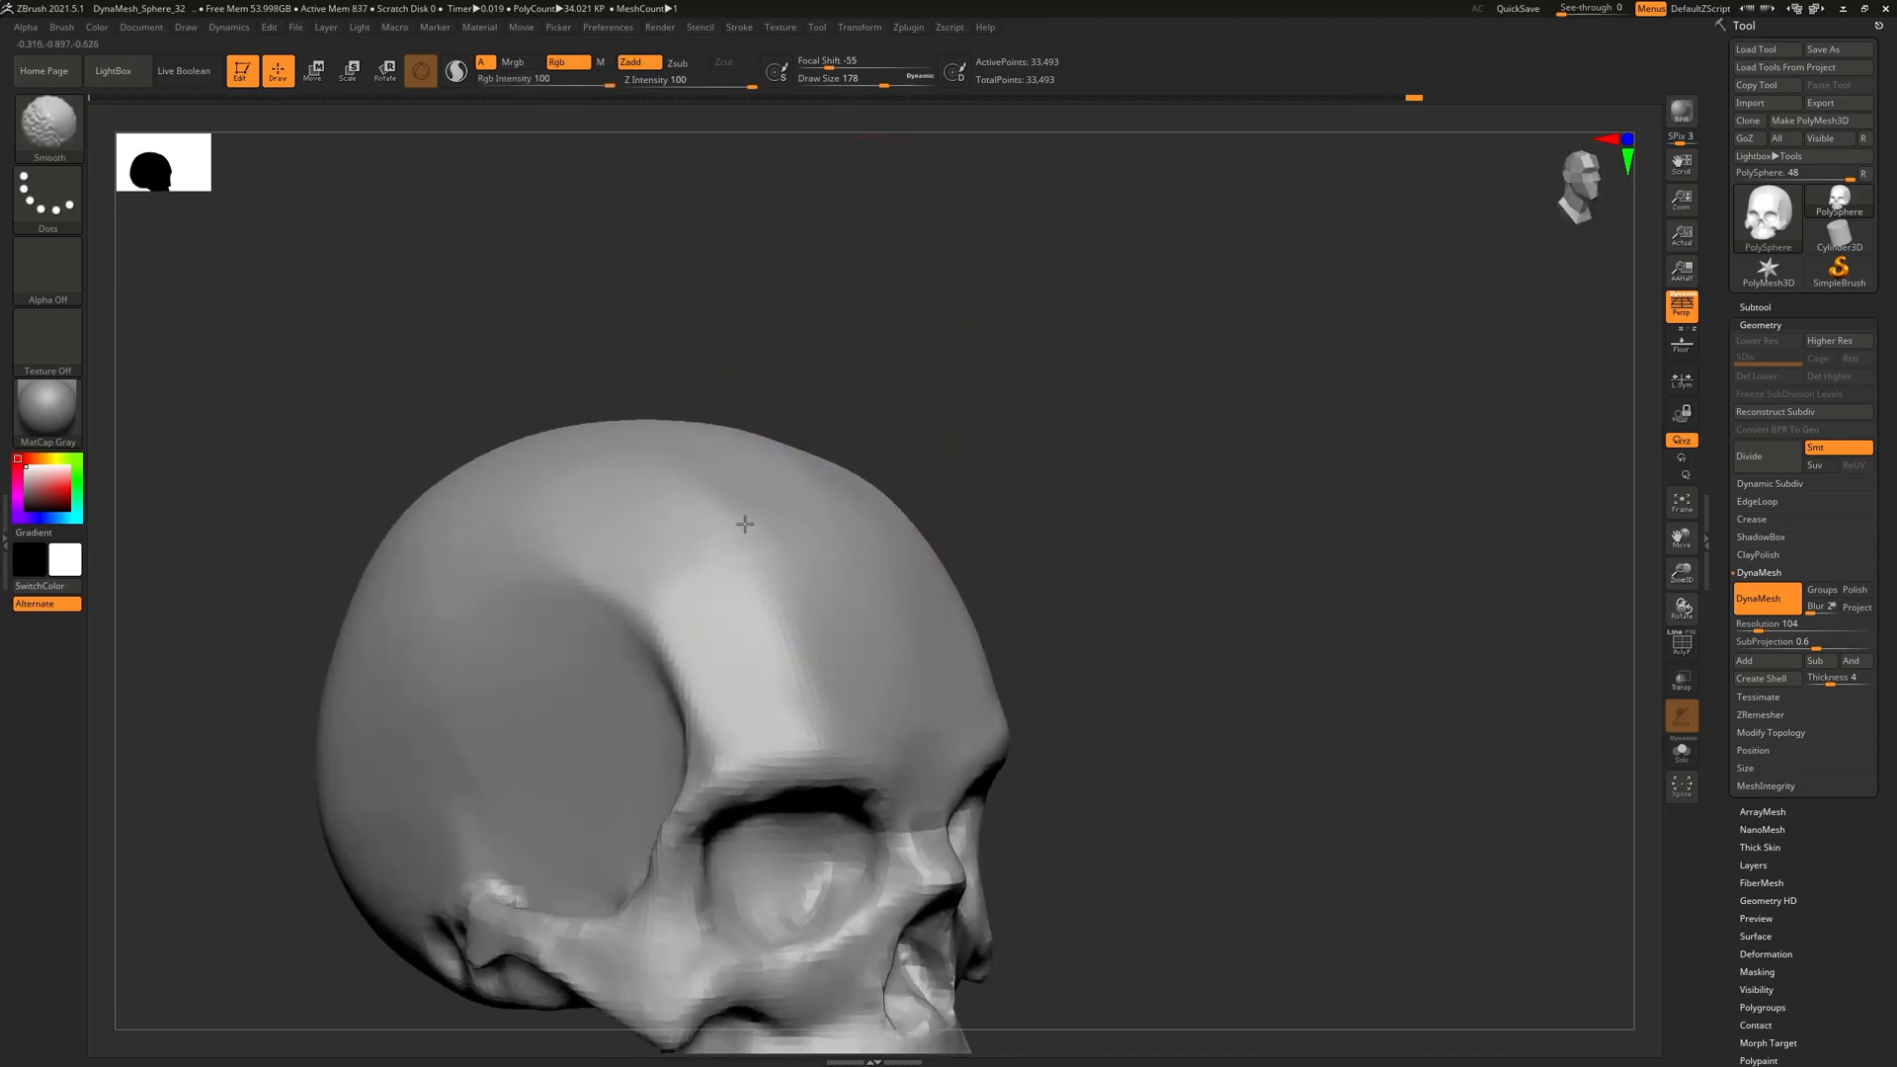
pyautogui.moveTo(988, 555); pyautogui.dragTo(901, 577, button='right')
pyautogui.keyDown('shift'); pyautogui.moveTo(963, 533); pyautogui.dragTo(875, 533); pyautogui.keyUp('shift')
pyautogui.keyDown('alt'); pyautogui.moveTo(1094, 678); pyautogui.dragTo(830, 484, button='right'); pyautogui.keyUp('alt')
pyautogui.moveTo(1077, 553)
pyautogui.keyDown('alt'); pyautogui.mouseDown(button='right')
pyautogui.moveTo(938, 488)
pyautogui.moveTo(826, 524)
pyautogui.moveTo(771, 517)
pyautogui.moveTo(916, 496)
pyautogui.moveTo(796, 352)
pyautogui.moveTo(768, 384)
pyautogui.mouseUp(button='right'); pyautogui.keyUp('alt')
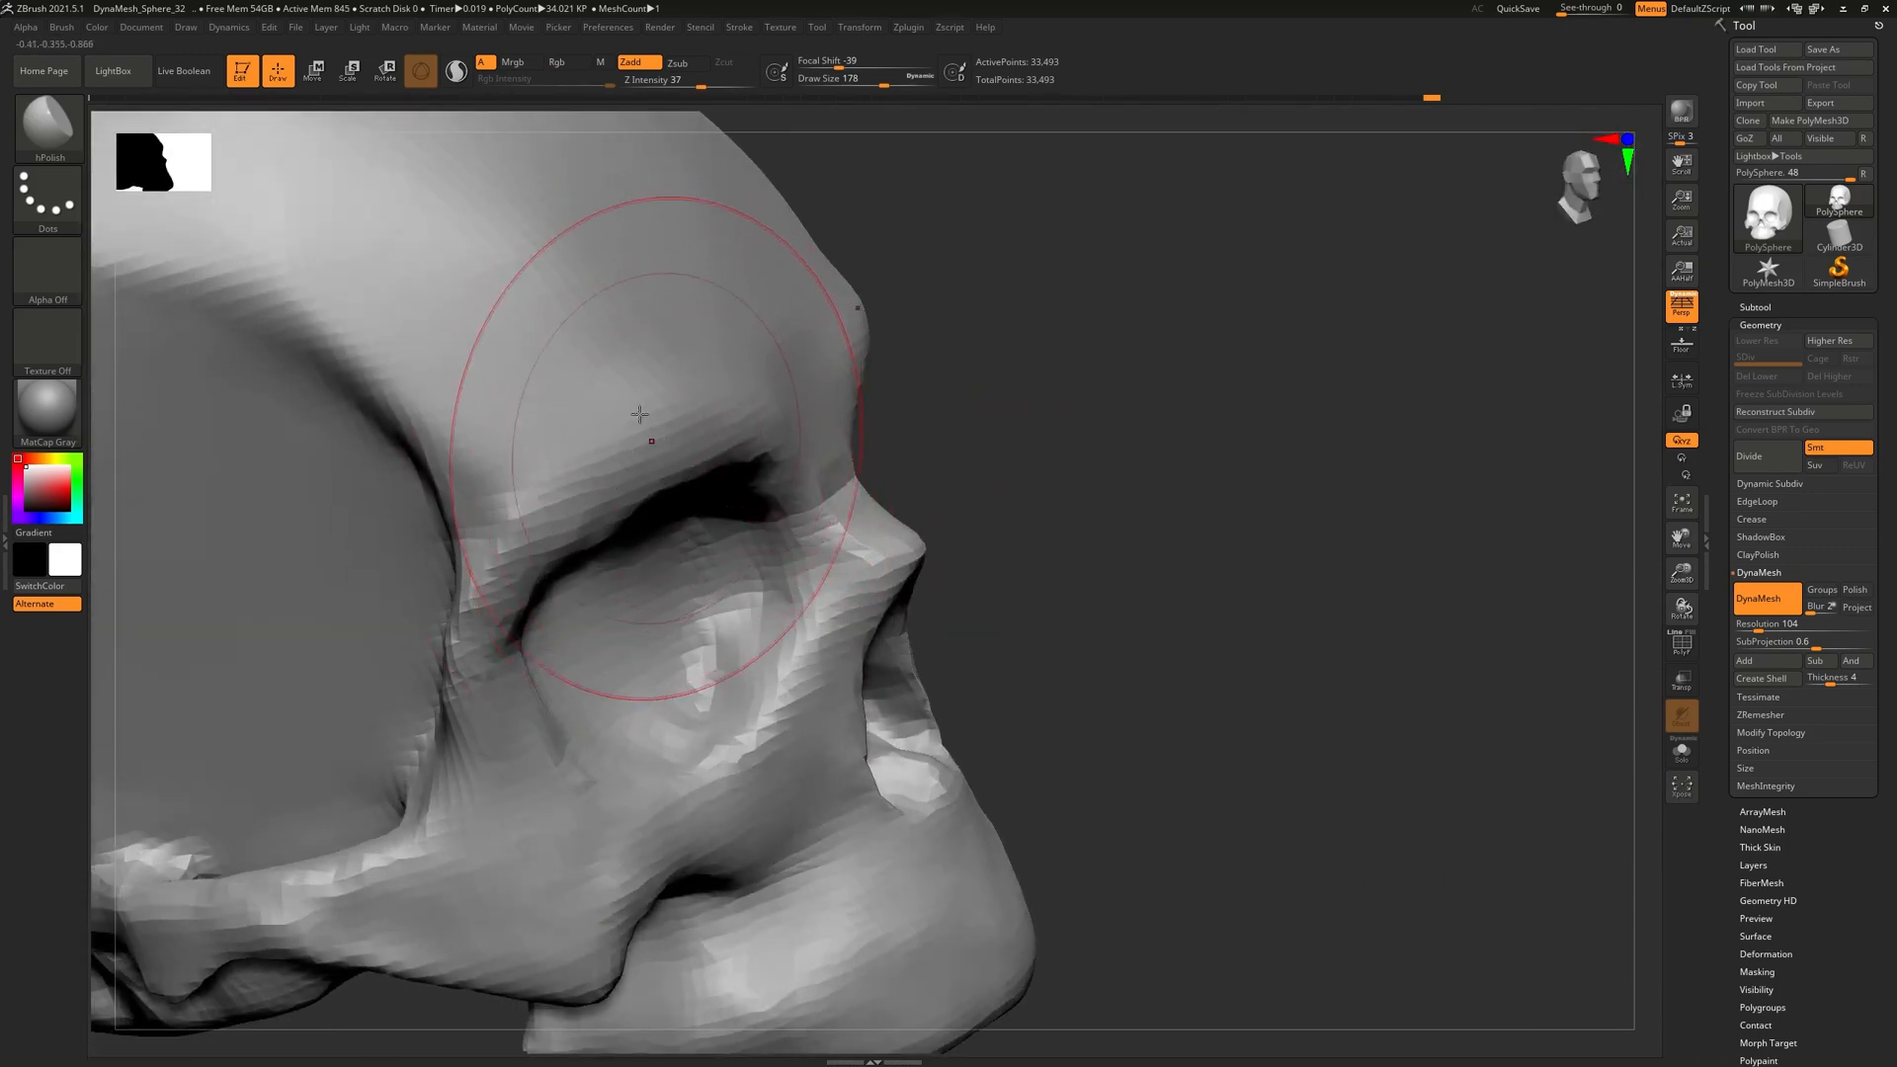
# Select DamStandard, shrink the draw size to 18, and carve the brow line
pyautogui.press('b')
pyautogui.click(355, 136)
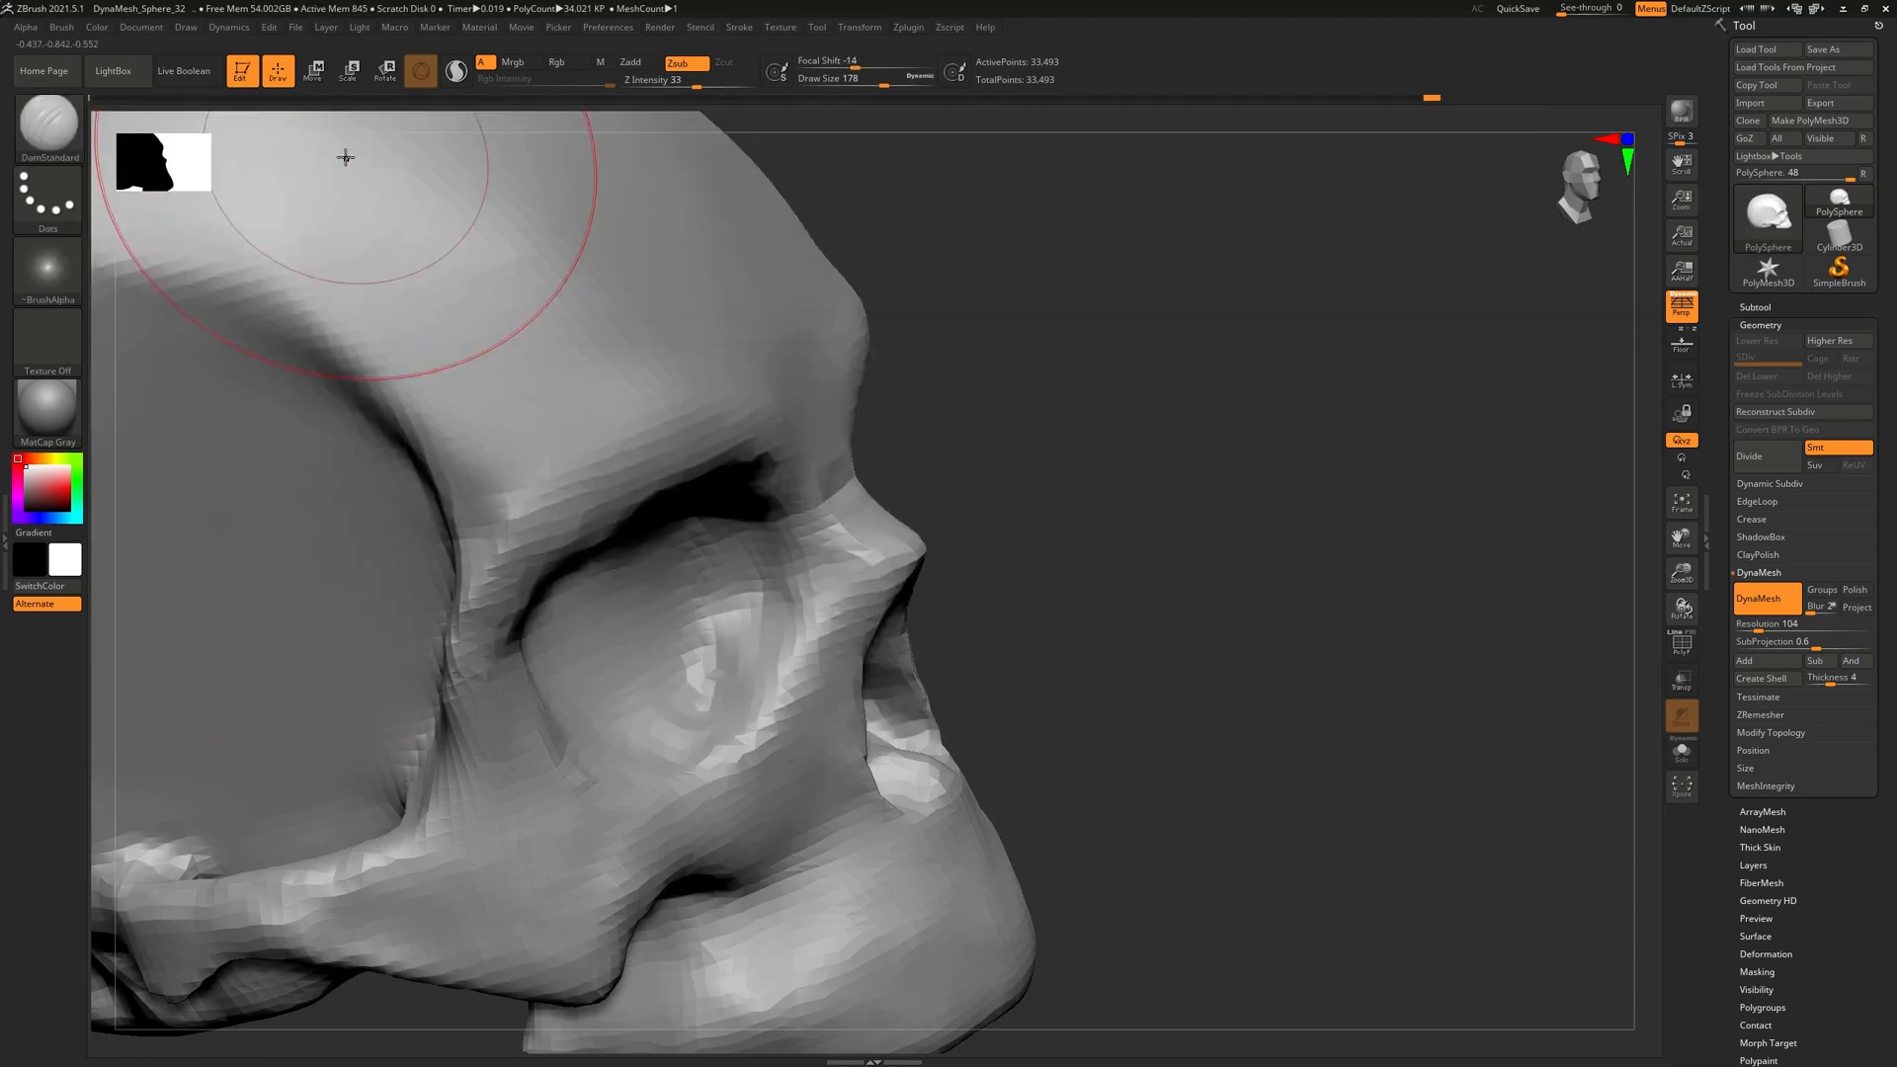
pyautogui.press('[')
pyautogui.press('[')
pyautogui.press('[')
pyautogui.press('[')
pyautogui.press('[')
pyautogui.press('[')
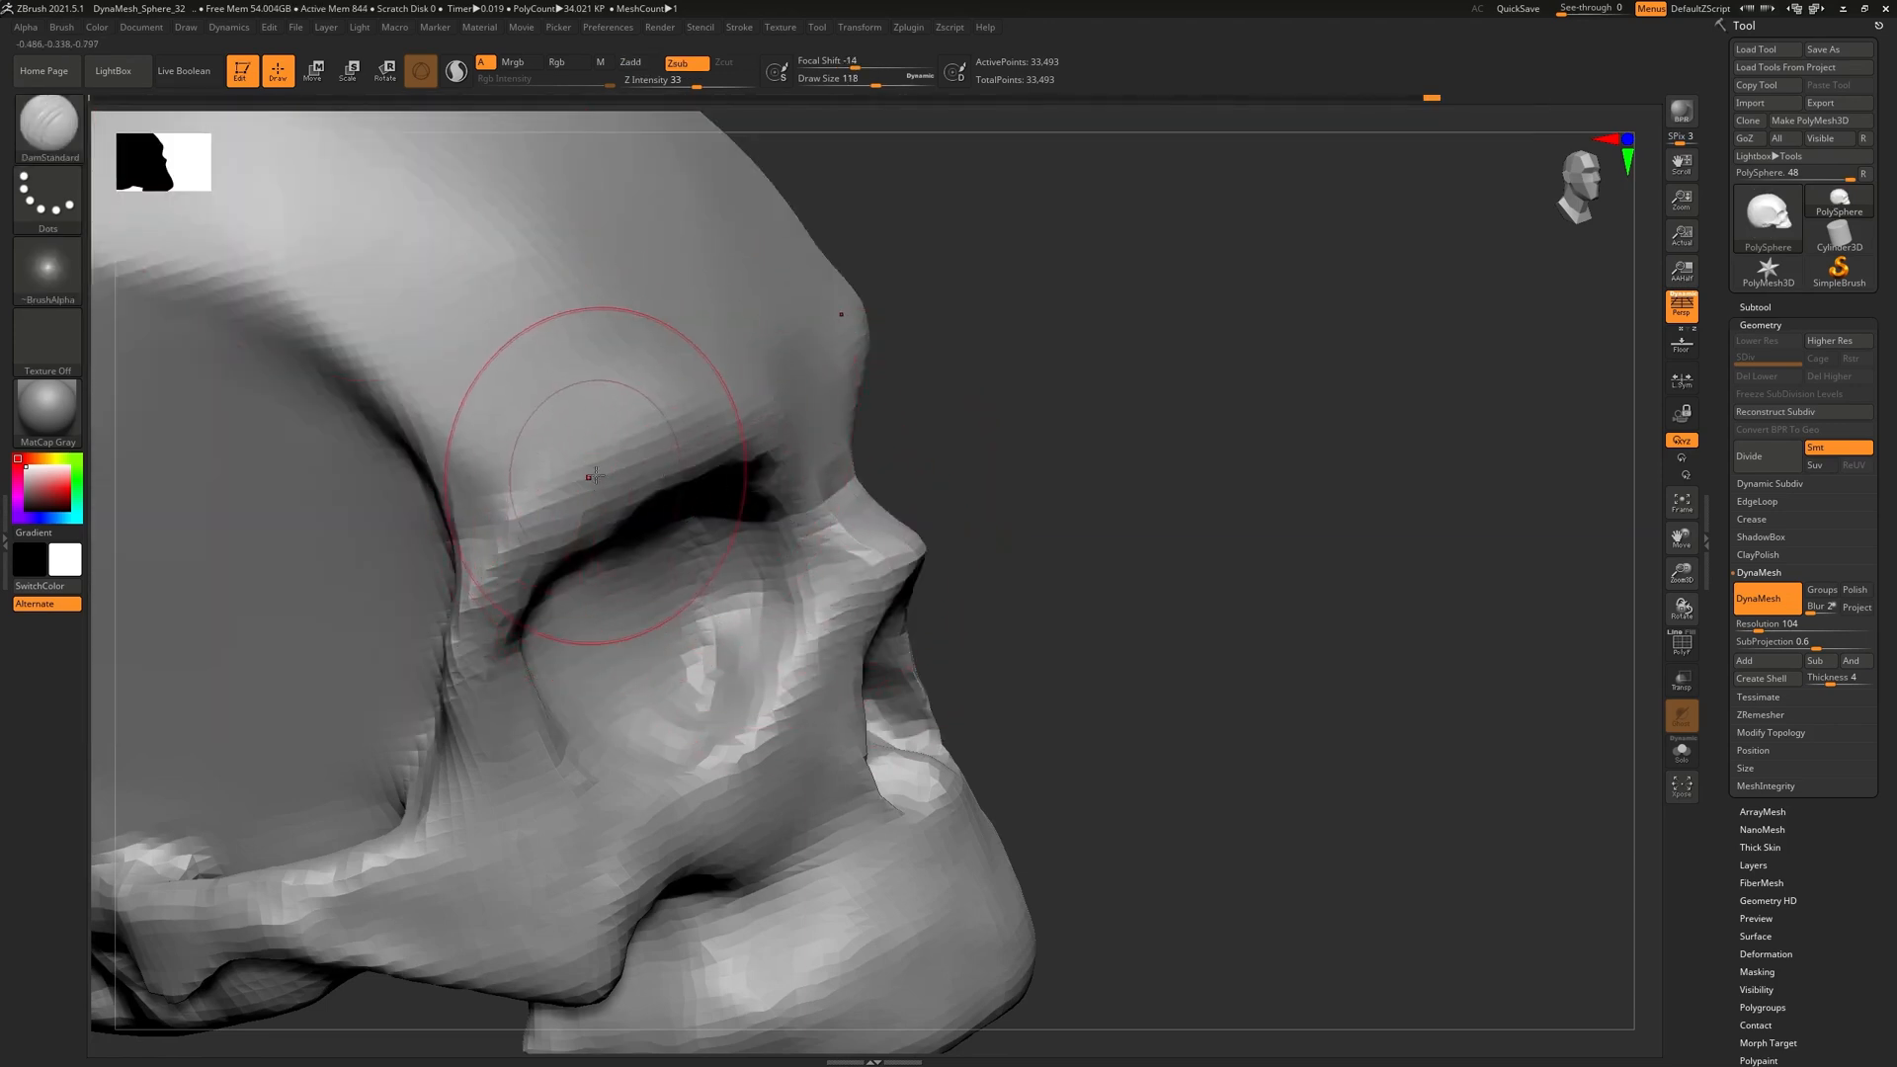
pyautogui.moveTo(553, 512)
pyautogui.mouseDown()
pyautogui.moveTo(659, 425)
pyautogui.moveTo(775, 403)
pyautogui.mouseUp()
pyautogui.hotkey('ctrl', 'z')
pyautogui.moveTo(550, 514)
pyautogui.mouseDown()
pyautogui.moveTo(726, 405)
pyautogui.moveTo(849, 425)
pyautogui.mouseUp()
# Extend the brow carve and smooth the area between the brows
pyautogui.moveTo(1235, 425)
pyautogui.mouseDown()
pyautogui.moveTo(997, 345)
pyautogui.moveTo(1284, 365)
pyautogui.mouseUp()
pyautogui.moveTo(973, 296); pyautogui.dragTo(983, 381)
pyautogui.moveTo(810, 400); pyautogui.dragTo(916, 481)
pyautogui.moveTo(1185, 494); pyautogui.dragTo(899, 479)
pyautogui.keyDown('shift'); pyautogui.moveTo(1037, 474); pyautogui.dragTo(1072, 488); pyautogui.keyUp('shift')
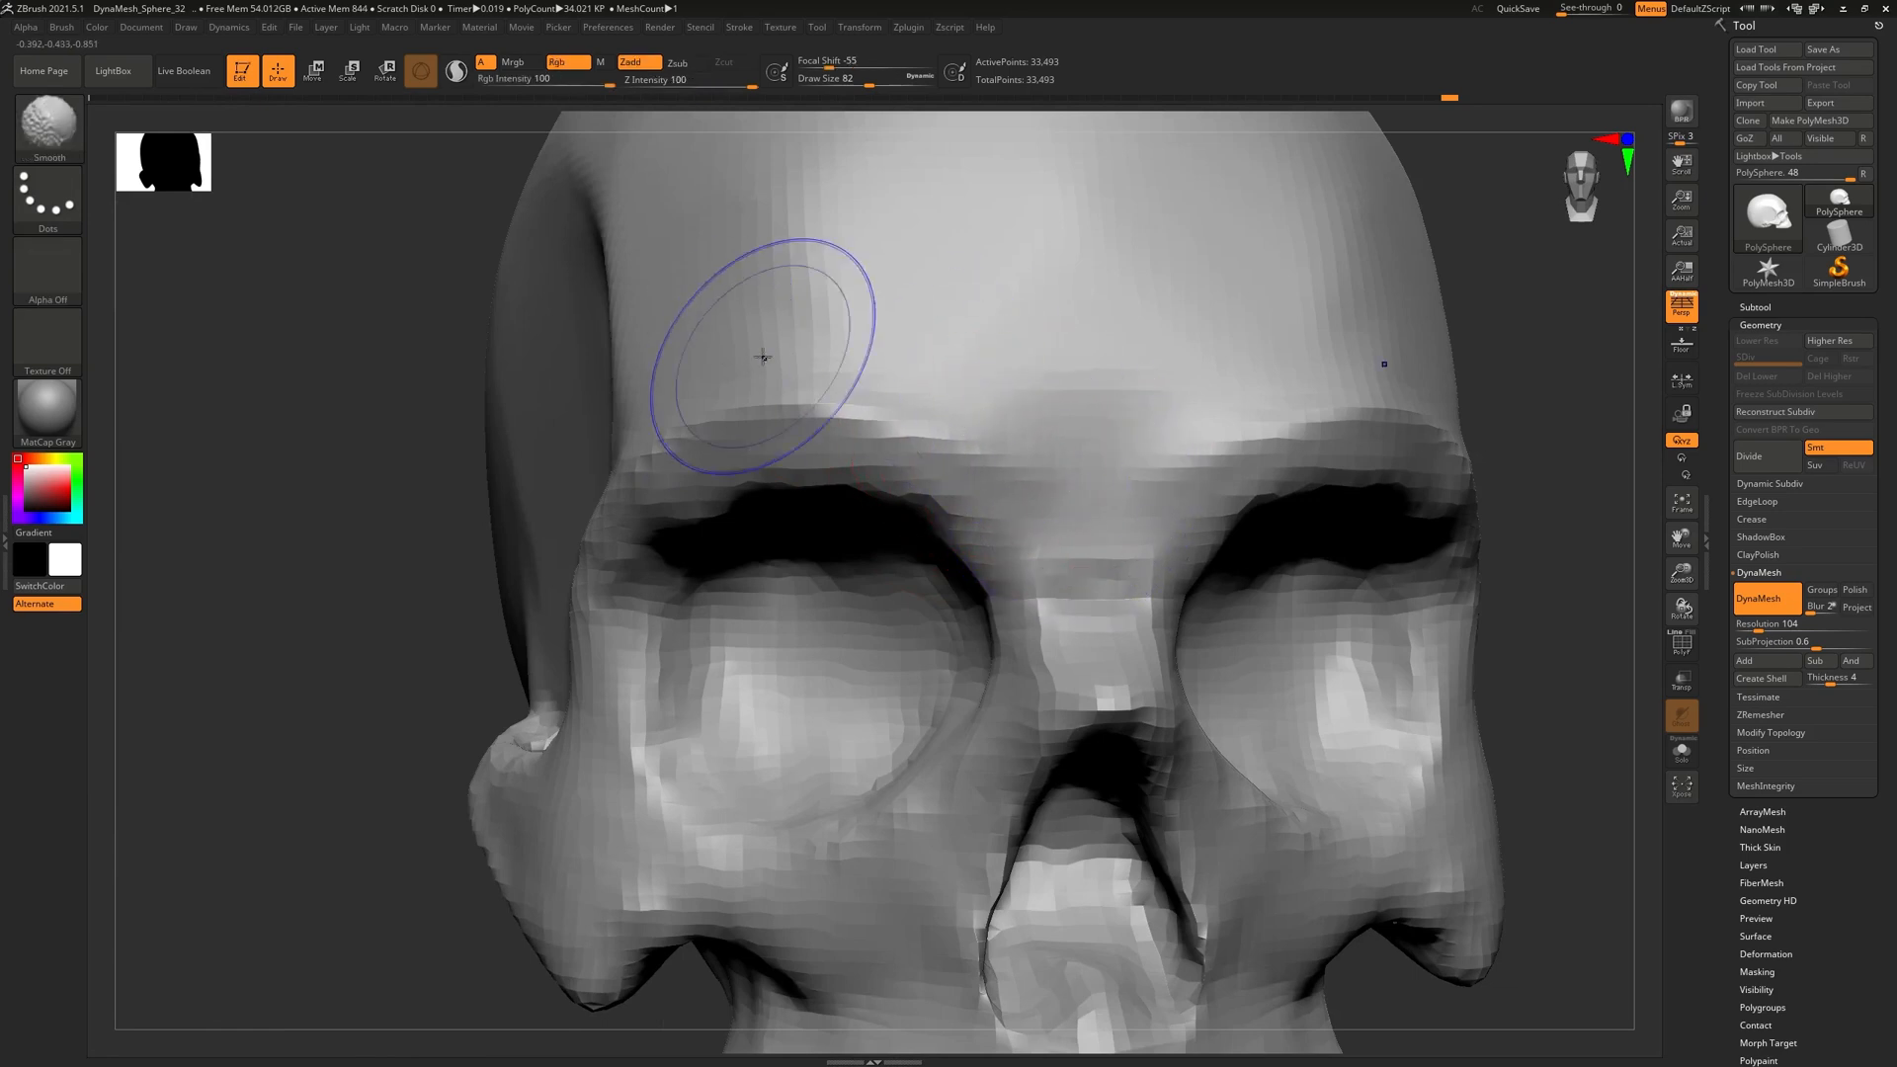
pyautogui.press('b')
pyautogui.press('d')
pyautogui.press('s')
# Smooth the outer edge of the eye socket
pyautogui.moveTo(989, 293)
pyautogui.keyDown('ctrl'); pyautogui.mouseDown(button='right')
pyautogui.moveTo(1320, 483)
pyautogui.moveTo(1182, 551)
pyautogui.moveTo(1224, 470)
pyautogui.mouseUp(button='right'); pyautogui.keyUp('ctrl')
pyautogui.keyDown('shift'); pyautogui.moveTo(1224, 470); pyautogui.dragTo(1265, 553); pyautogui.keyUp('shift')
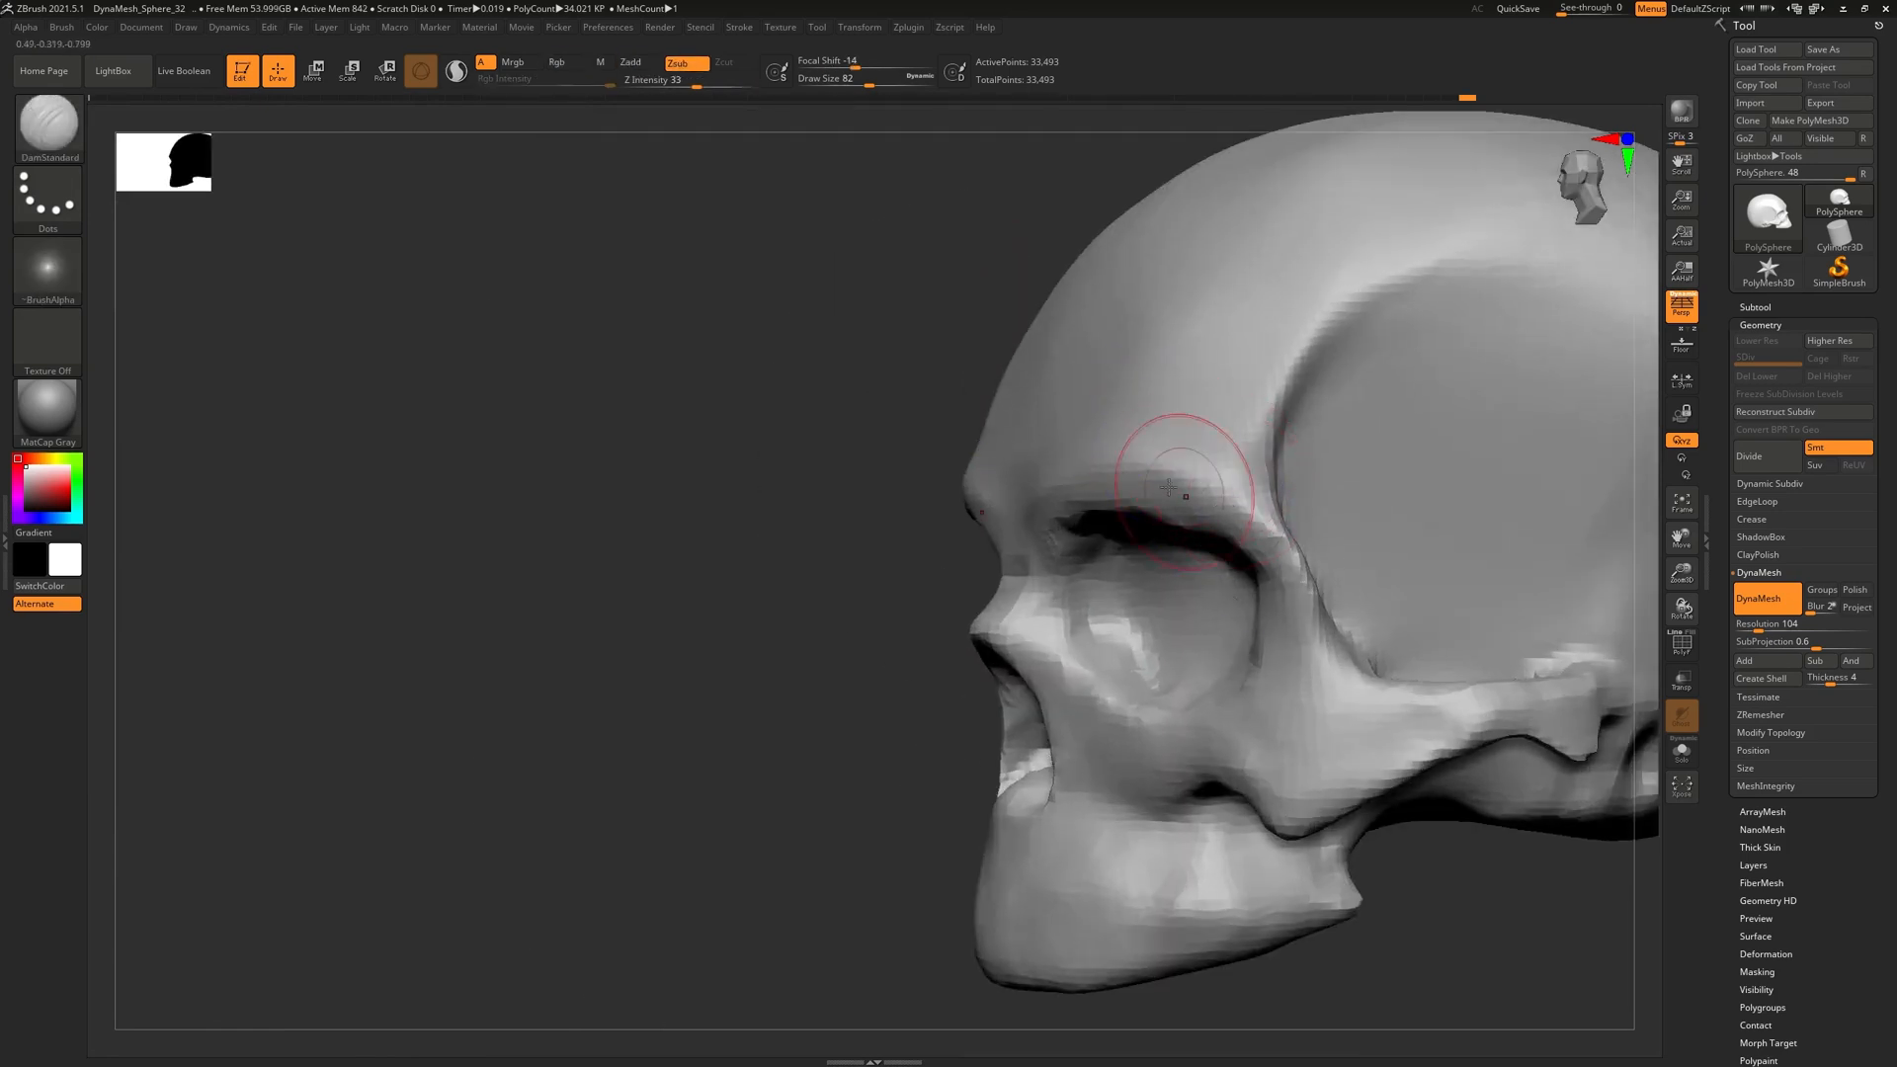
pyautogui.moveTo(1228, 487); pyautogui.dragTo(1186, 444, button='right')
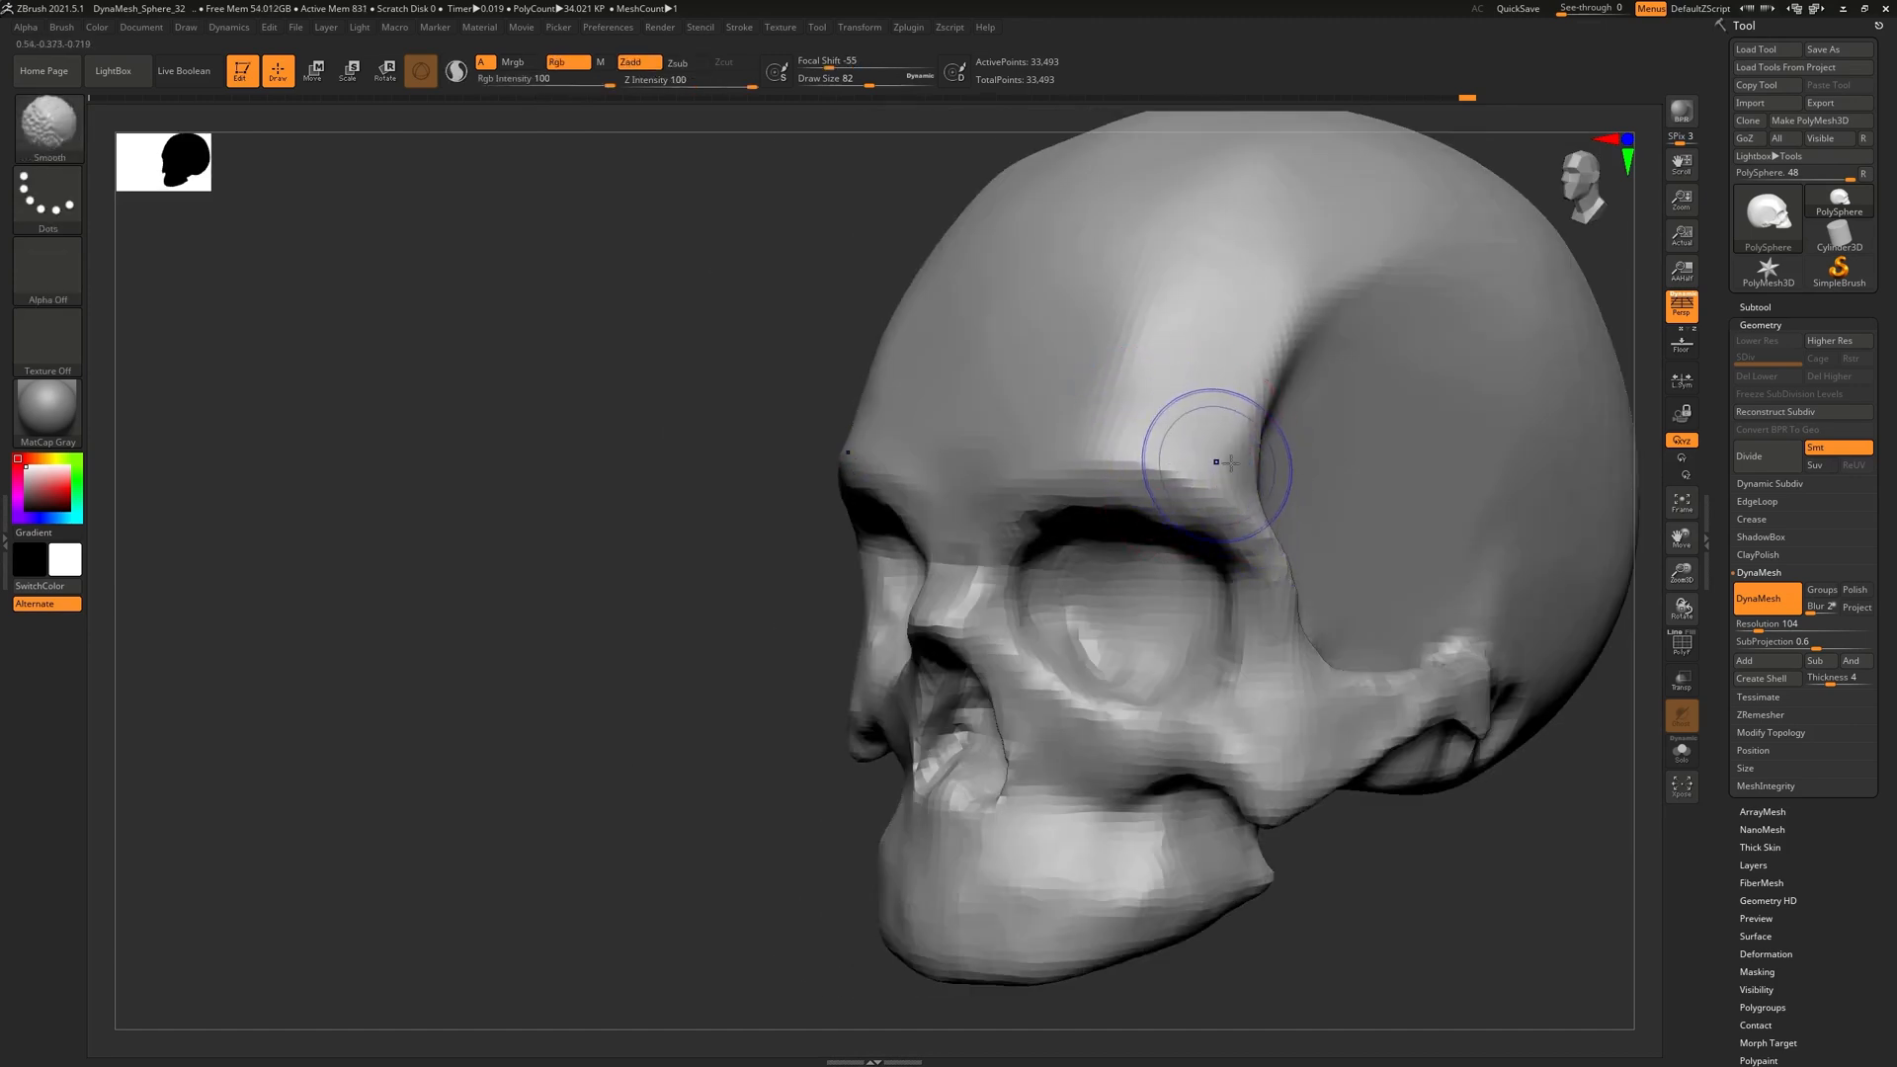
pyautogui.moveTo(1172, 394)
pyautogui.mouseDown(button='right')
pyautogui.moveTo(1080, 471)
pyautogui.moveTo(838, 435)
pyautogui.moveTo(927, 468)
pyautogui.mouseUp(button='right')
# Shift-smooth along the temple ridge, checking from side and front views
pyautogui.press('shift')
pyautogui.moveTo(779, 444)
pyautogui.mouseDown(button='right')
pyautogui.moveTo(851, 448)
pyautogui.moveTo(800, 465)
pyautogui.moveTo(866, 518)
pyautogui.moveTo(686, 510)
pyautogui.moveTo(620, 615)
pyautogui.mouseUp(button='right')
pyautogui.moveTo(706, 483); pyautogui.dragTo(678, 551, button='right')
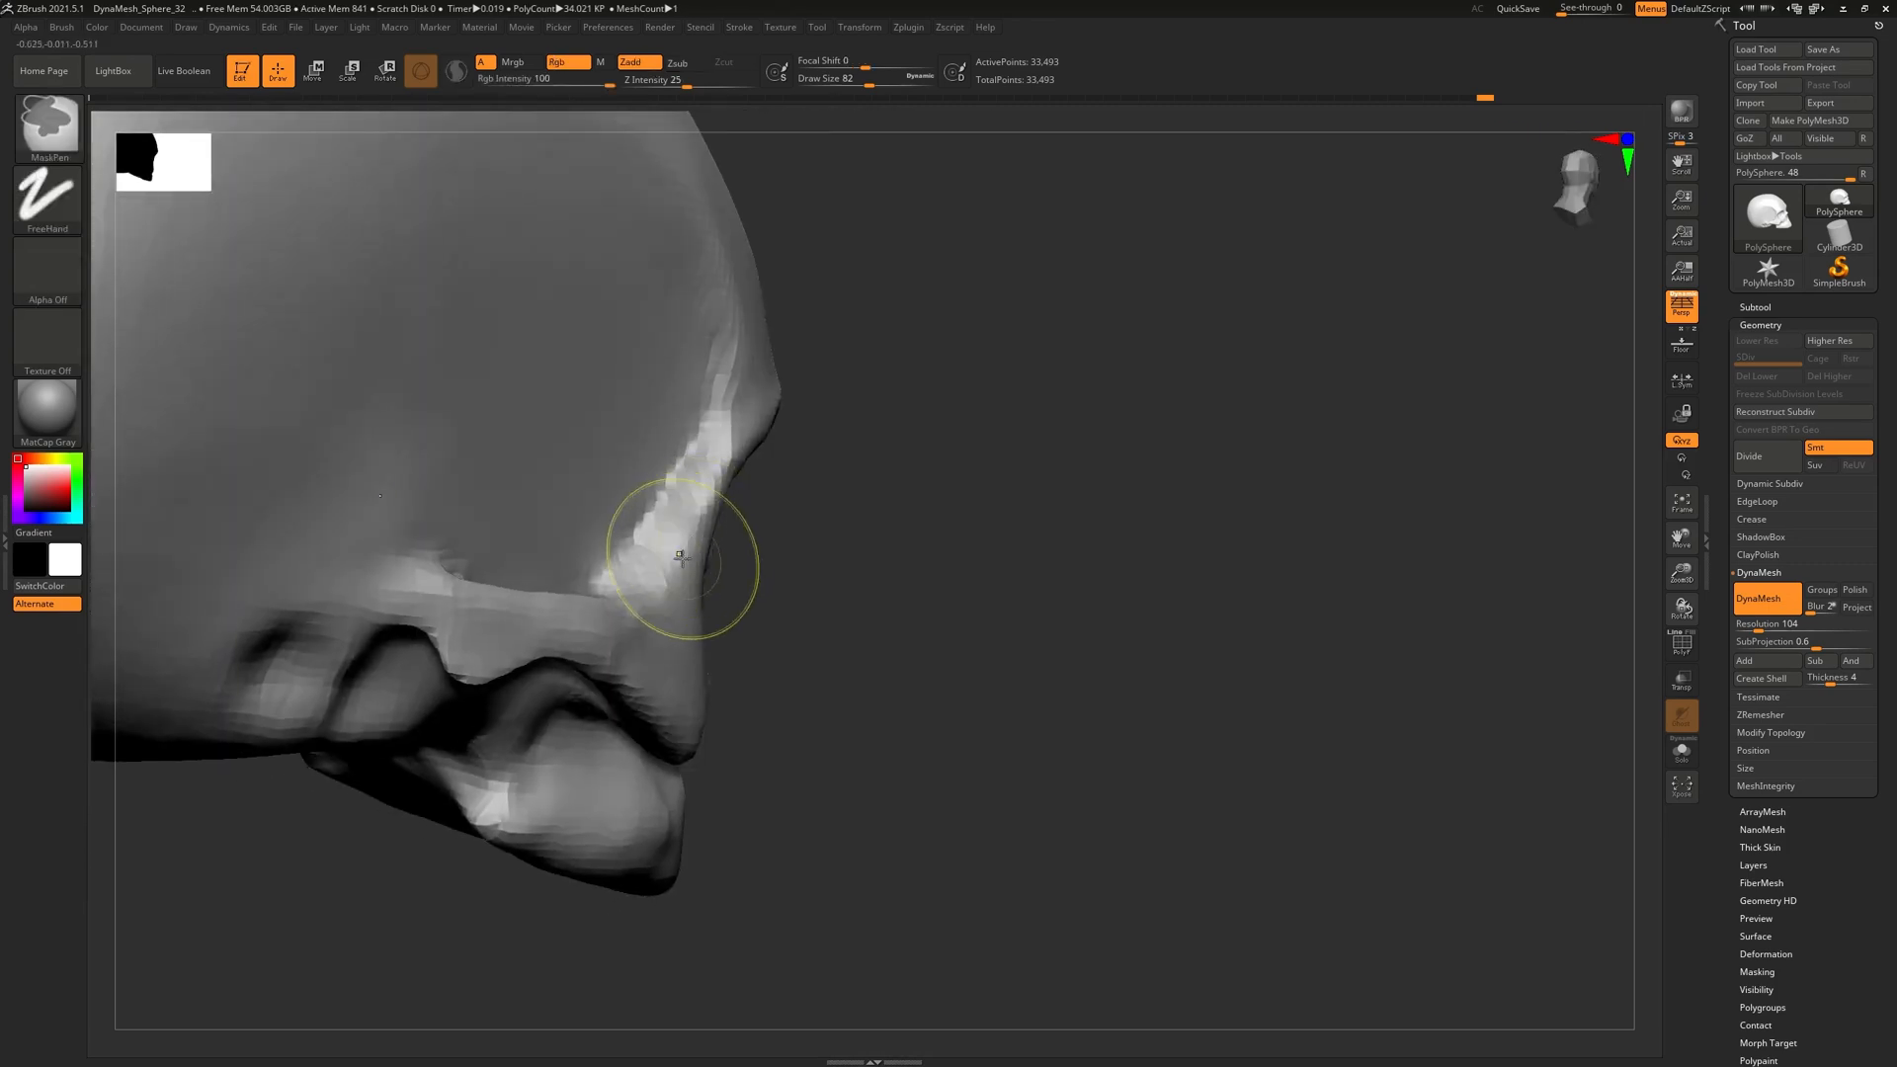
pyautogui.moveTo(864, 536)
pyautogui.mouseDown(button='right')
pyautogui.moveTo(788, 563)
pyautogui.moveTo(1088, 670)
pyautogui.moveTo(996, 643)
pyautogui.moveTo(1113, 639)
pyautogui.moveTo(1037, 487)
pyautogui.moveTo(1038, 529)
pyautogui.moveTo(943, 596)
pyautogui.mouseUp(button='right')
pyautogui.moveTo(943, 596)
pyautogui.keyDown('shift'); pyautogui.mouseDown()
pyautogui.moveTo(901, 652)
pyautogui.moveTo(953, 580)
pyautogui.mouseUp(); pyautogui.keyUp('shift')
pyautogui.moveTo(952, 580); pyautogui.dragTo(927, 618, button='right')
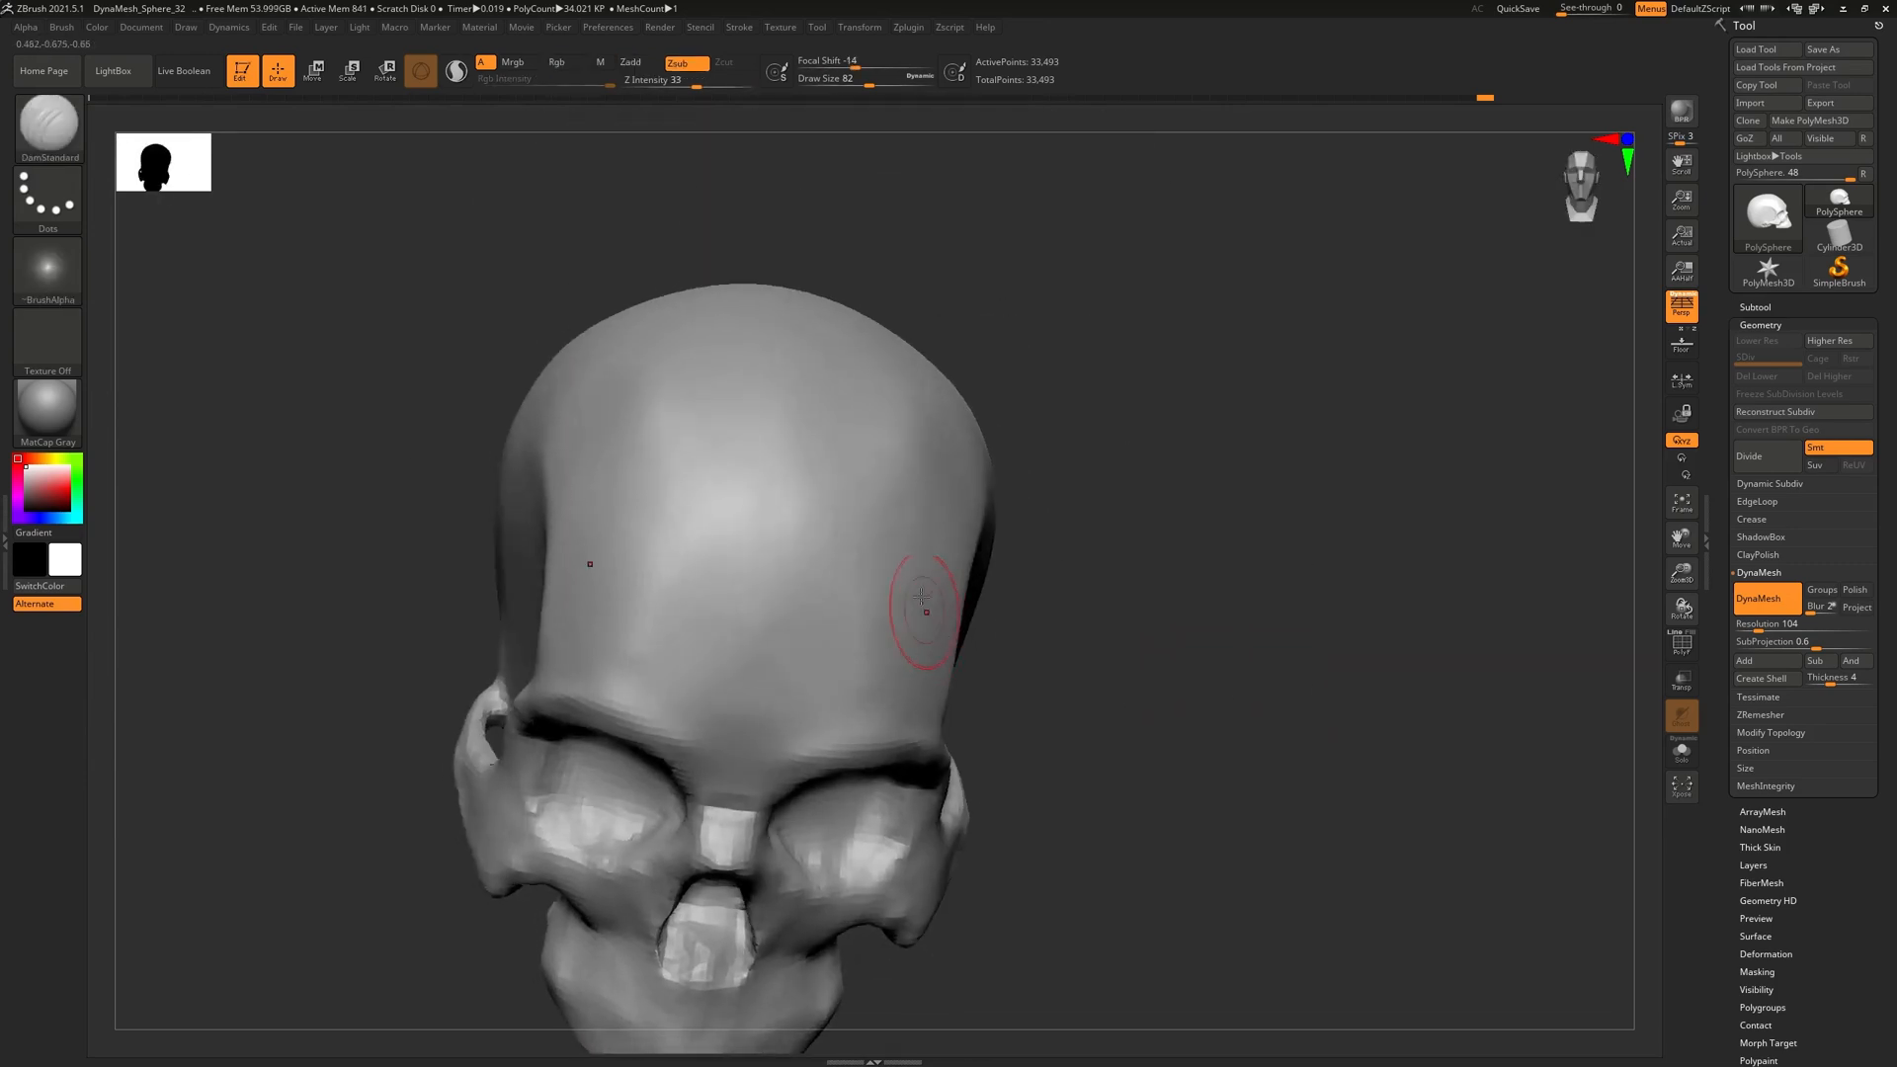
pyautogui.keyDown('shift'); pyautogui.moveTo(927, 618); pyautogui.dragTo(922, 389); pyautogui.keyUp('shift')
pyautogui.keyDown('shift'); pyautogui.moveTo(910, 573); pyautogui.dragTo(919, 598); pyautogui.keyUp('shift')
pyautogui.moveTo(1008, 613)
pyautogui.keyDown('ctrl'); pyautogui.mouseDown(button='right')
pyautogui.moveTo(1021, 537)
pyautogui.moveTo(1092, 537)
pyautogui.moveTo(1058, 425)
pyautogui.moveTo(884, 710)
pyautogui.mouseUp(button='right'); pyautogui.keyUp('ctrl')
pyautogui.keyDown('alt'); pyautogui.moveTo(982, 574); pyautogui.dragTo(997, 640, button='right'); pyautogui.keyUp('alt')
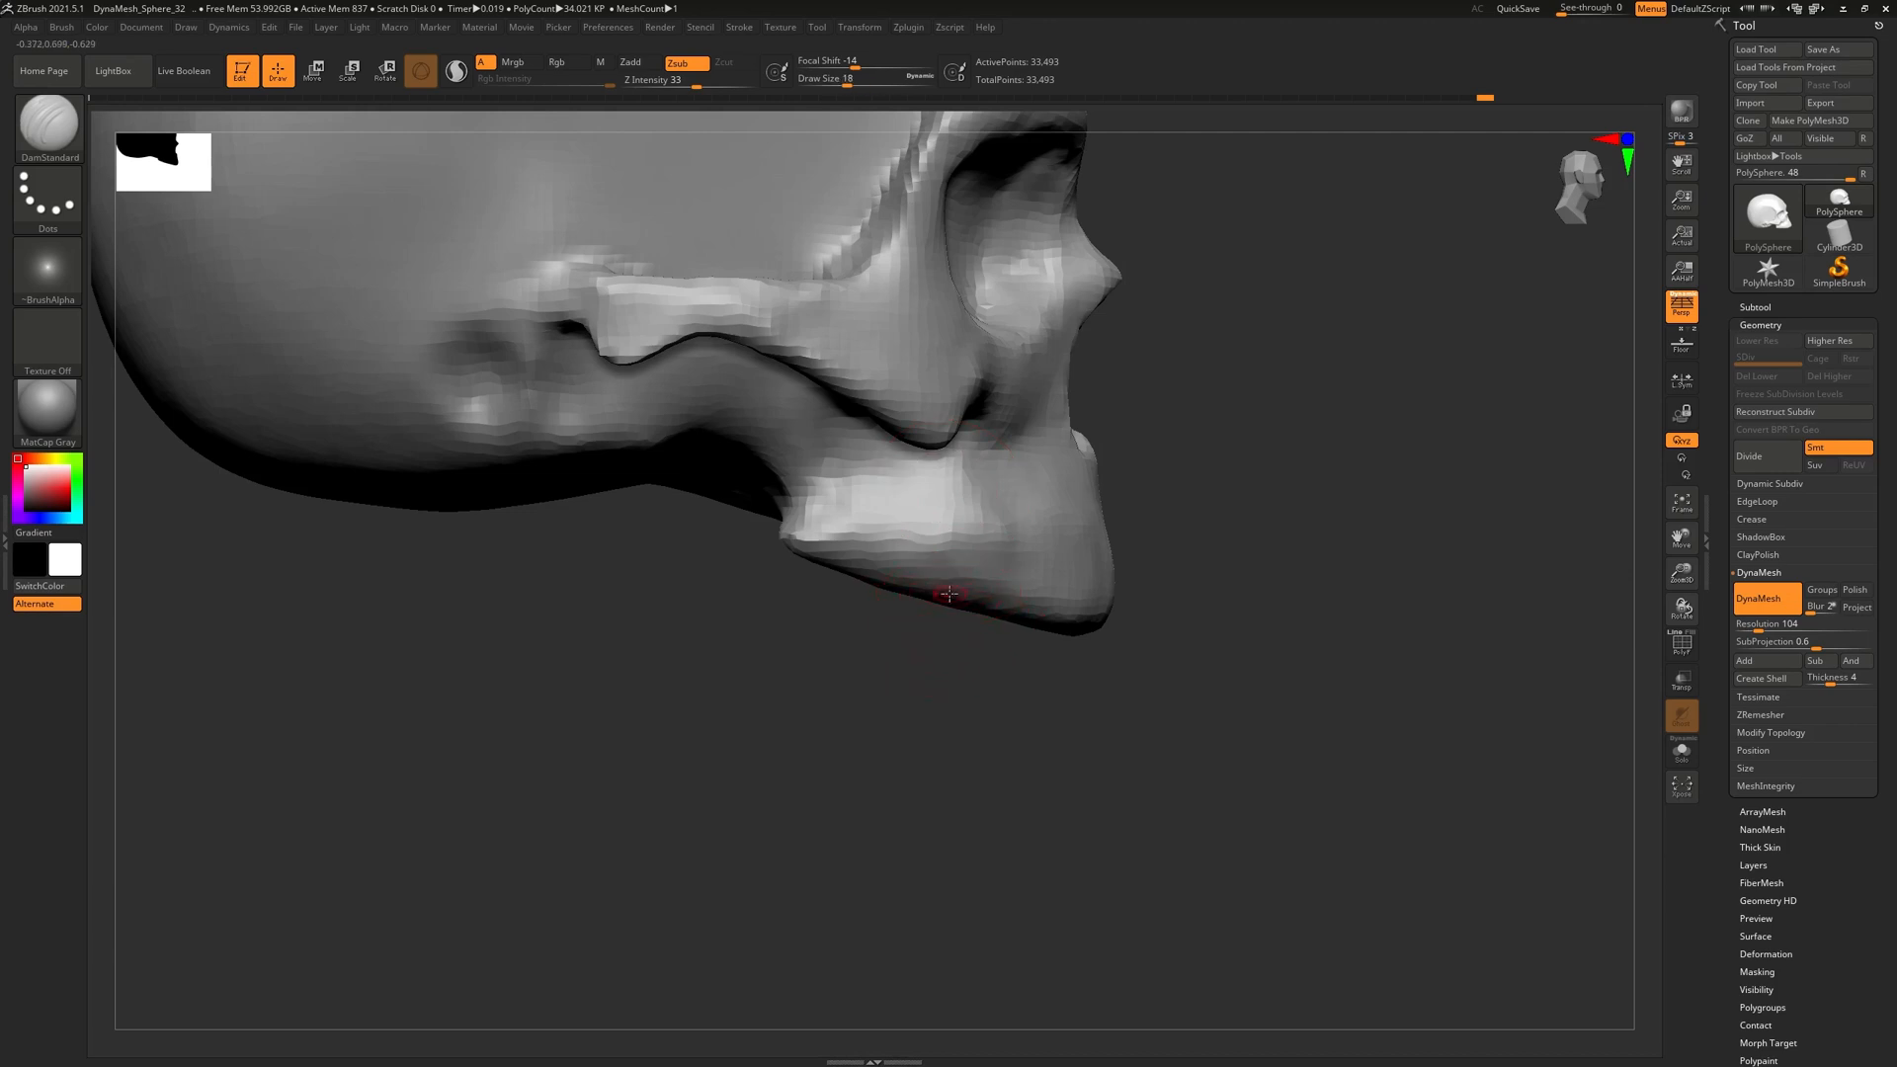
# Turn off Persp, enable Floor to show the skull references, and align the sculpt to them
pyautogui.click(1679, 310)
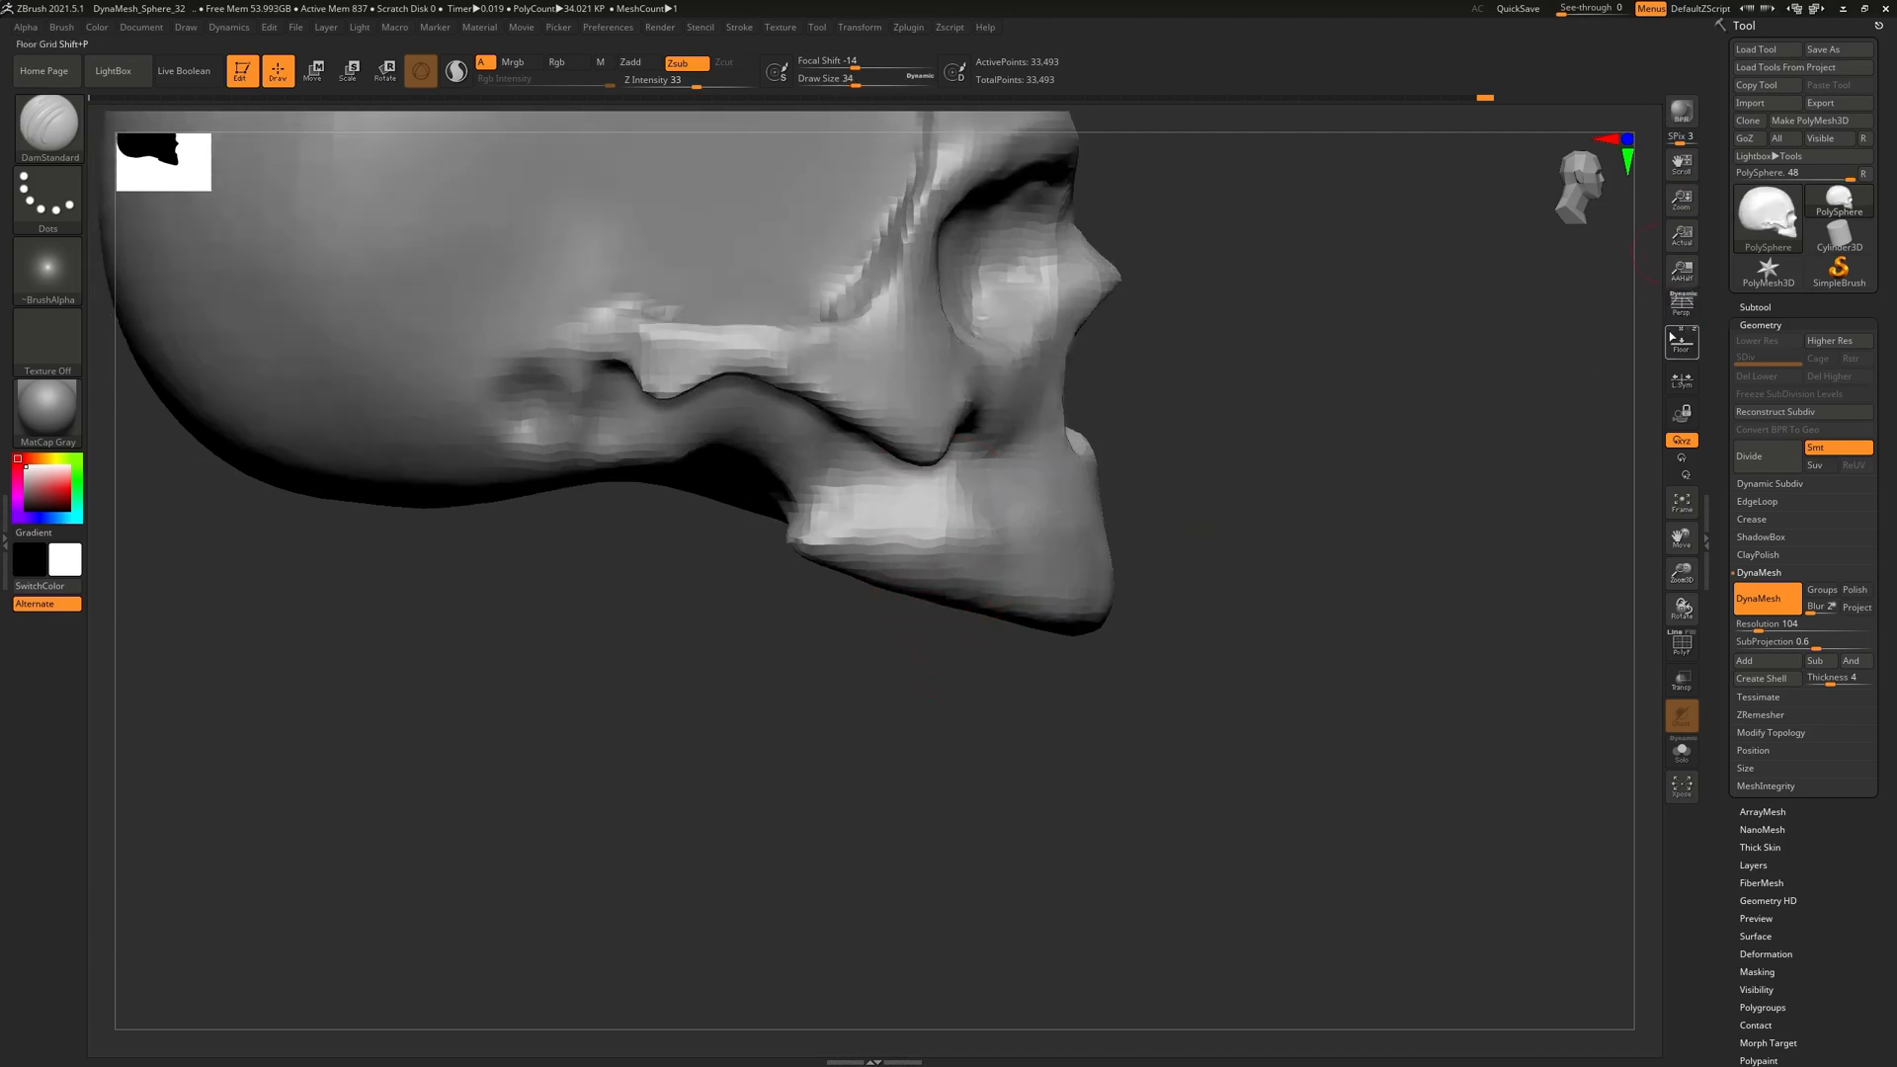
pyautogui.click(1681, 345)
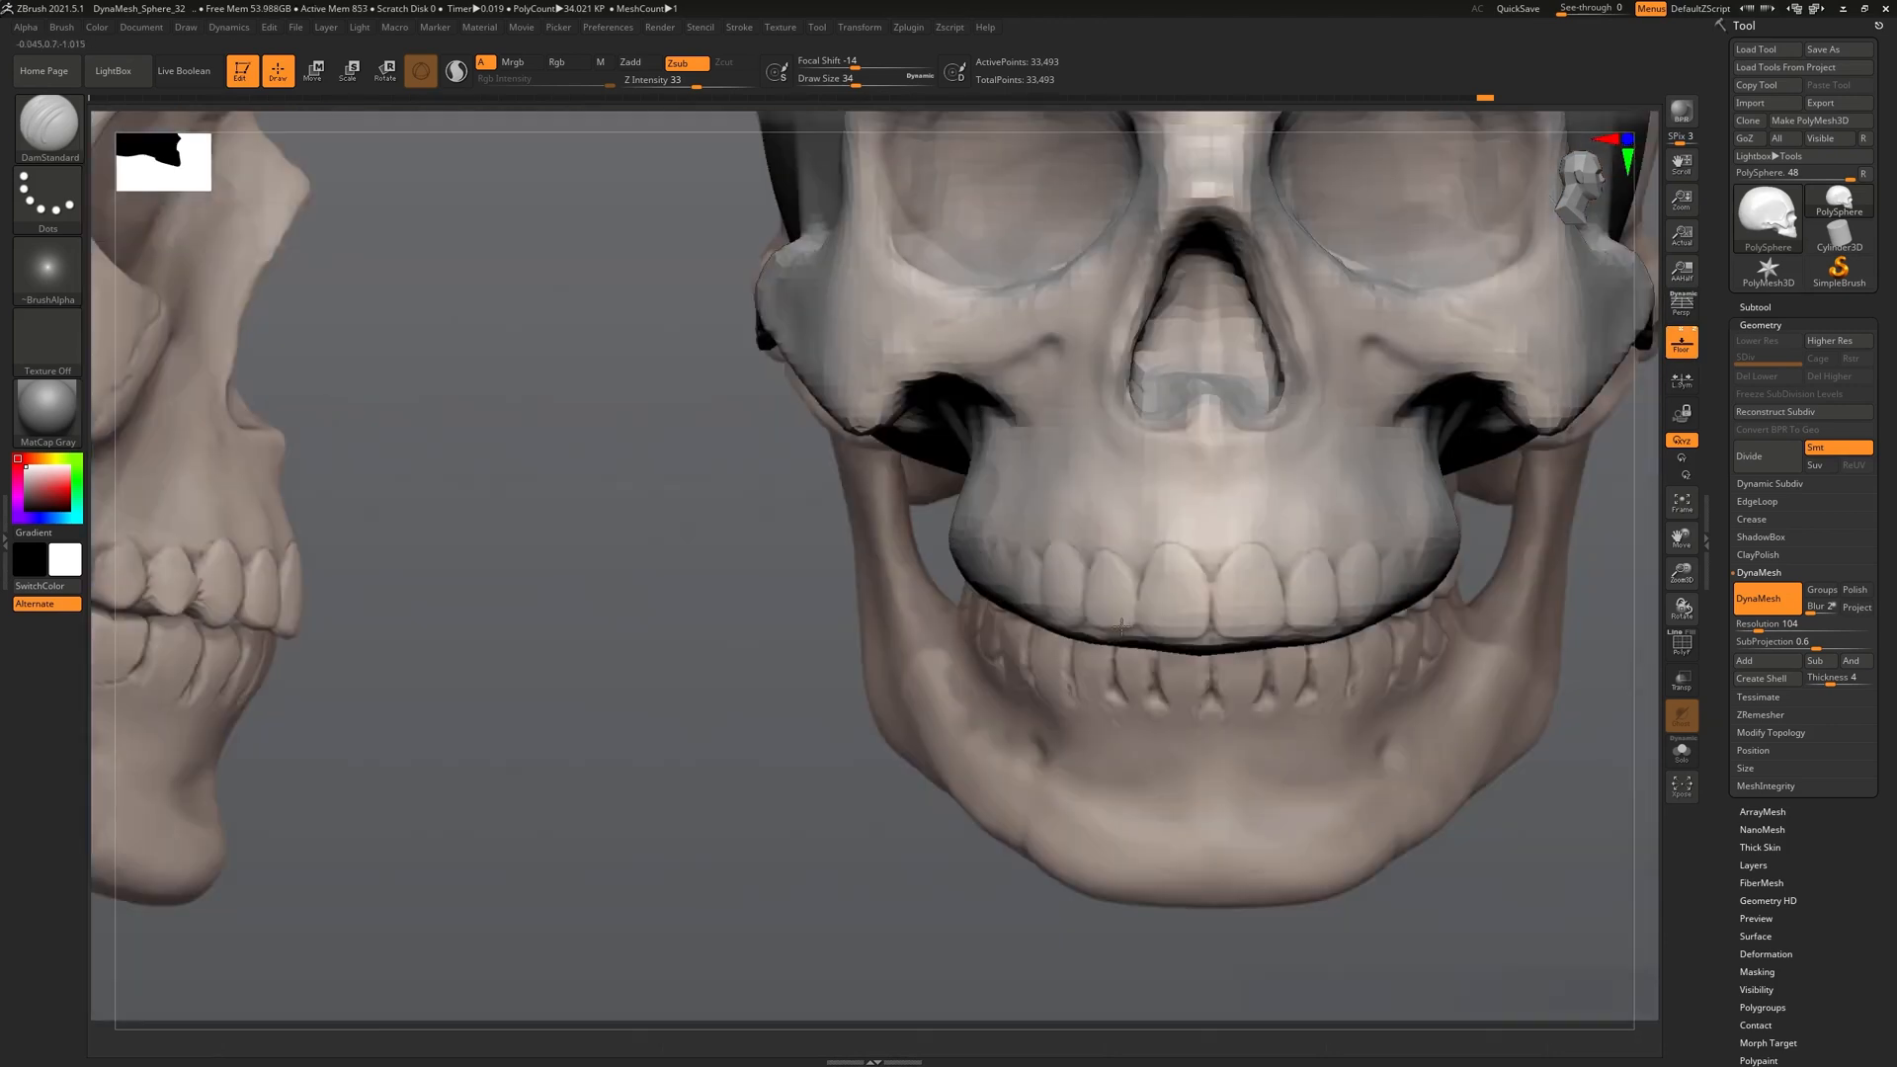
pyautogui.keyDown('alt'); pyautogui.moveTo(1202, 559); pyautogui.dragTo(1100, 571, button='right'); pyautogui.keyUp('alt')
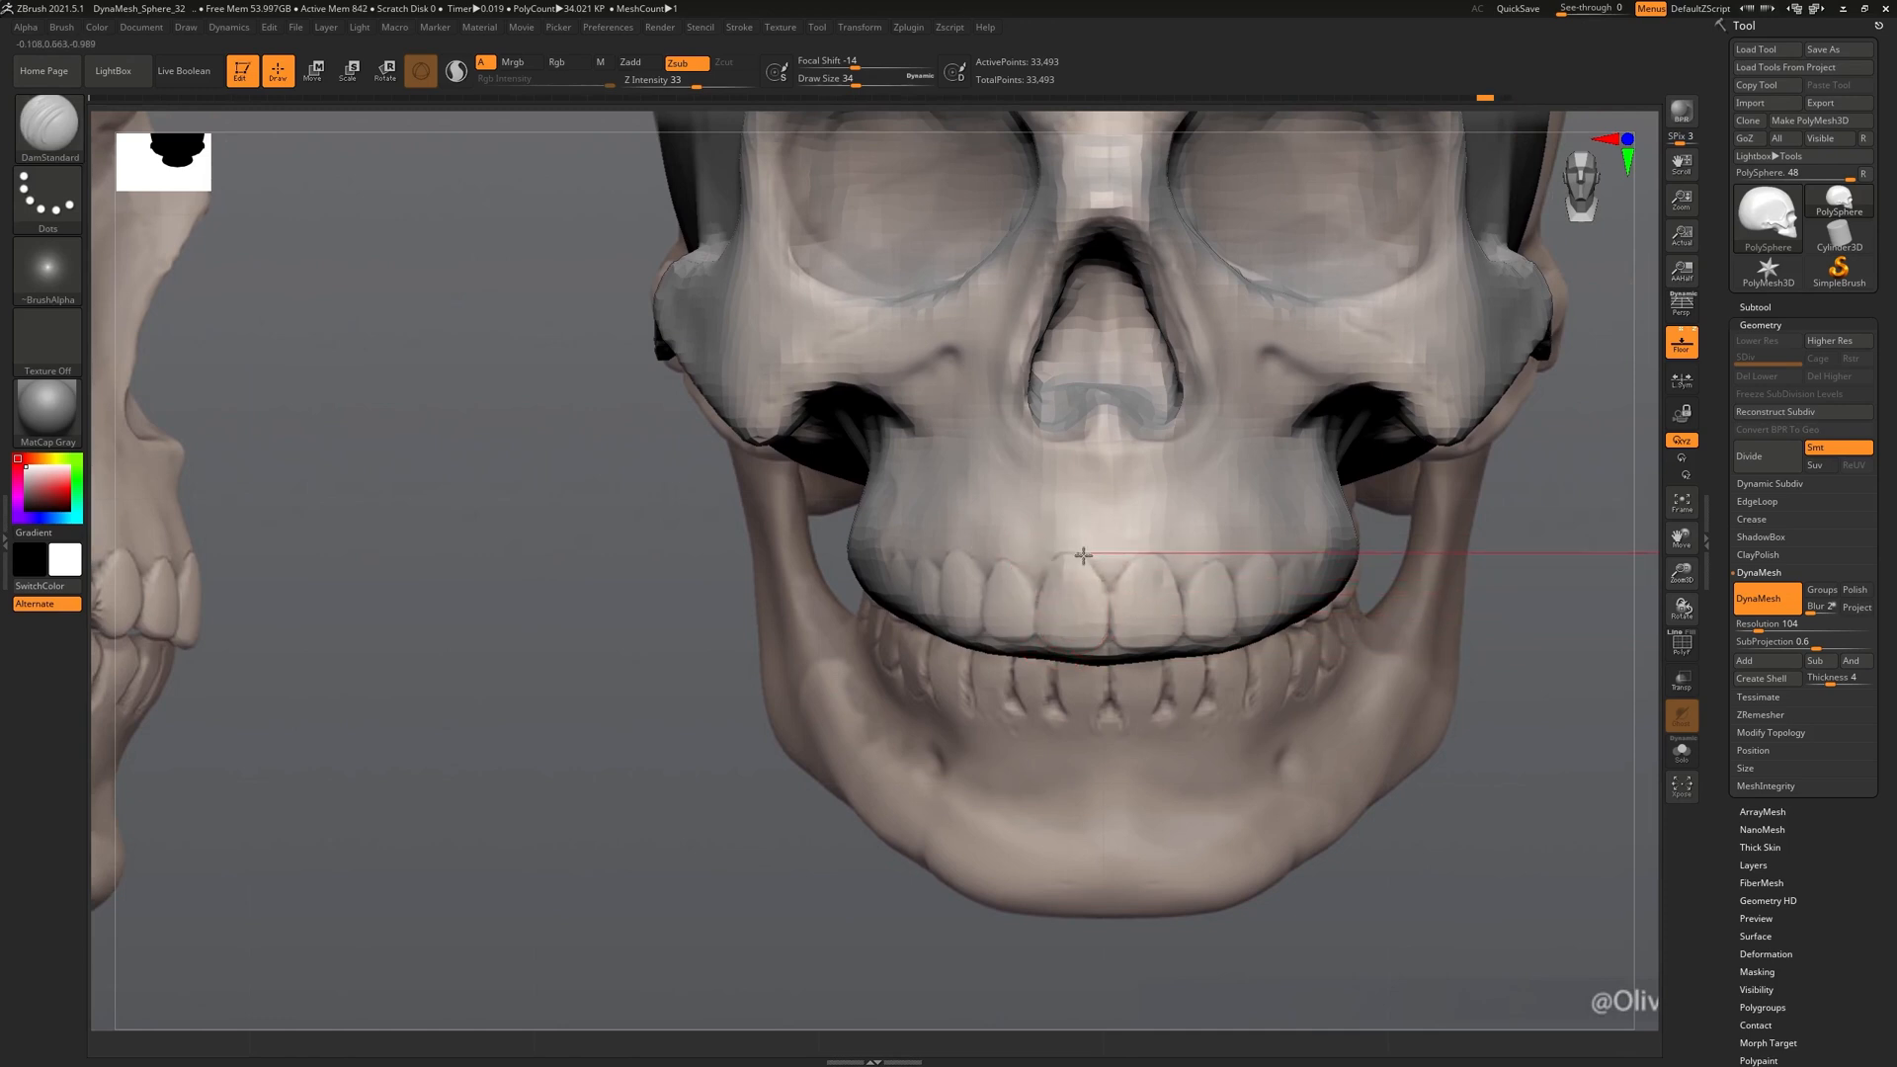
pyautogui.press('ctrl')
pyautogui.moveTo(1065, 615)
pyautogui.mouseDown(button='right')
pyautogui.moveTo(1200, 642)
pyautogui.moveTo(1181, 673)
pyautogui.mouseUp(button='right')
pyautogui.hotkey('ctrl', 'z')
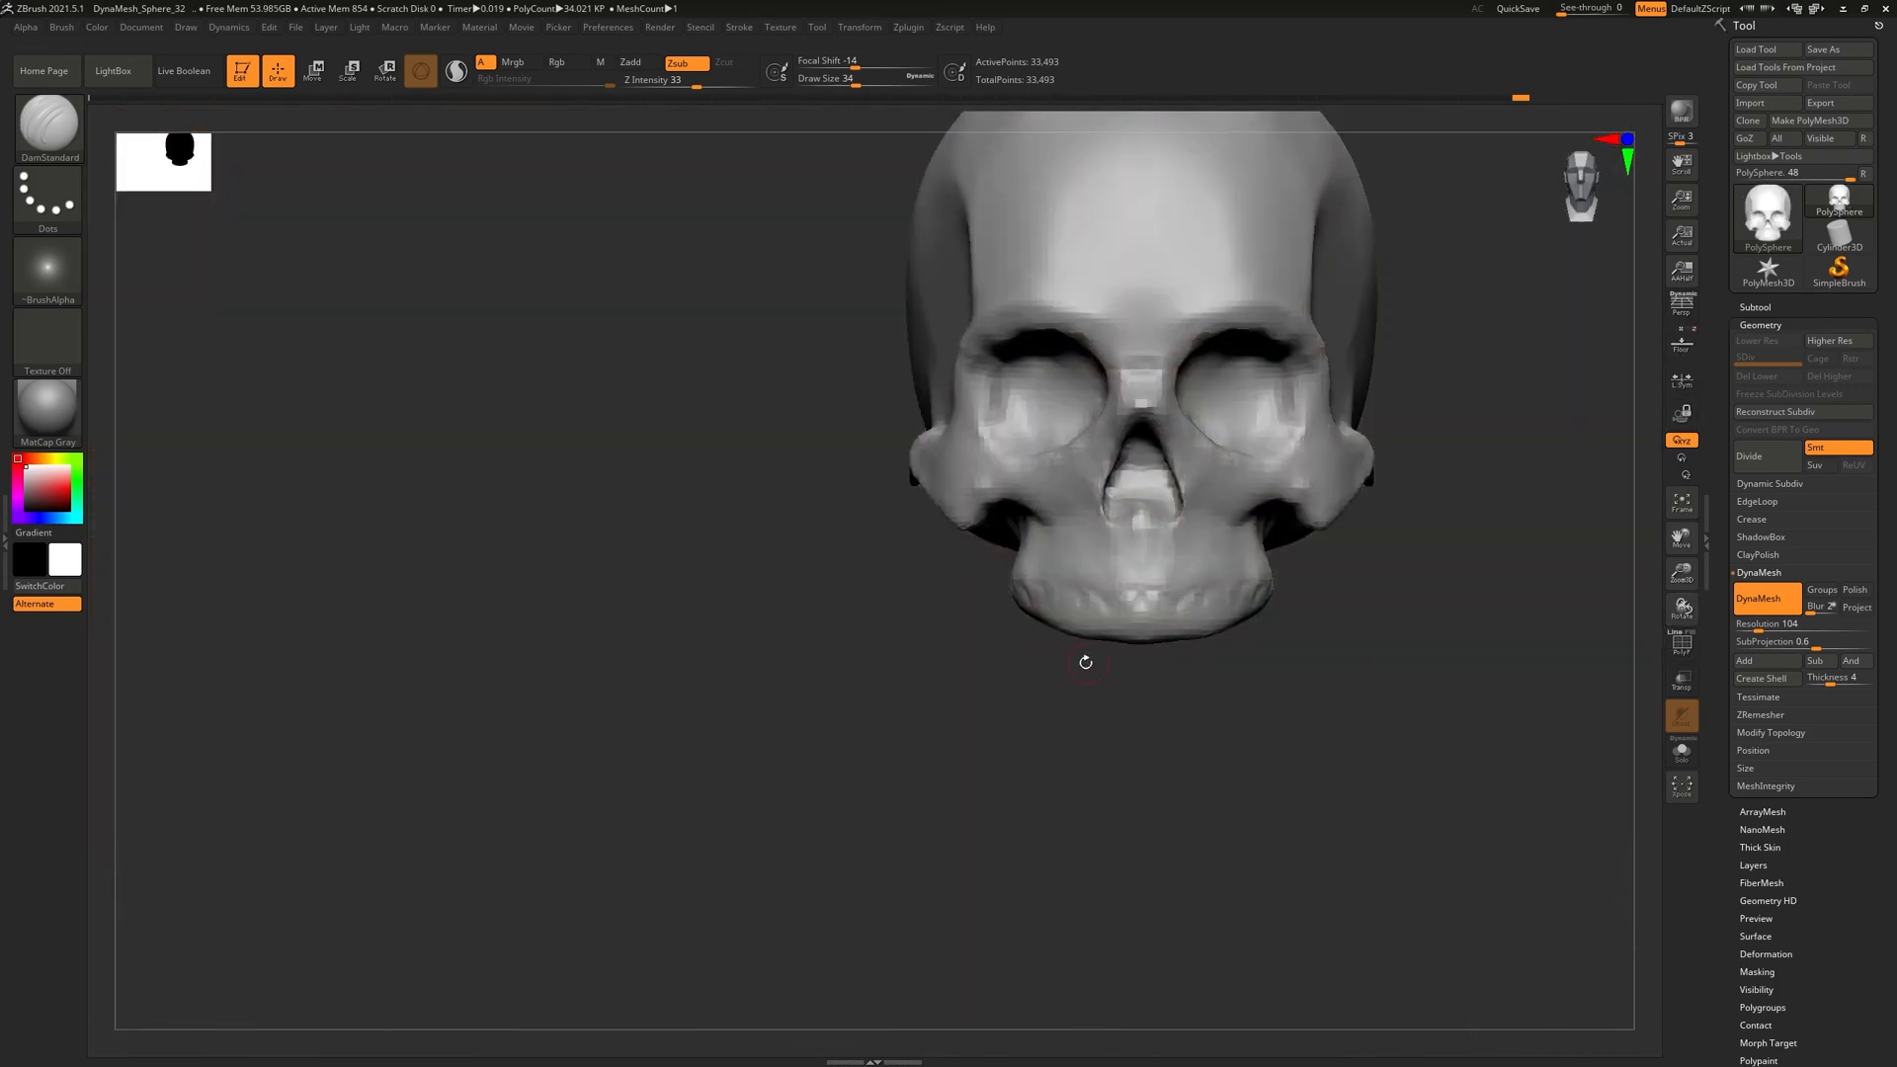
# Subdivide the skull once with Ctrl+D, raising it to 135,030 points
pyautogui.moveTo(1087, 656)
pyautogui.mouseDown()
pyautogui.moveTo(1126, 648)
pyautogui.moveTo(1173, 702)
pyautogui.moveTo(1242, 581)
pyautogui.mouseUp()
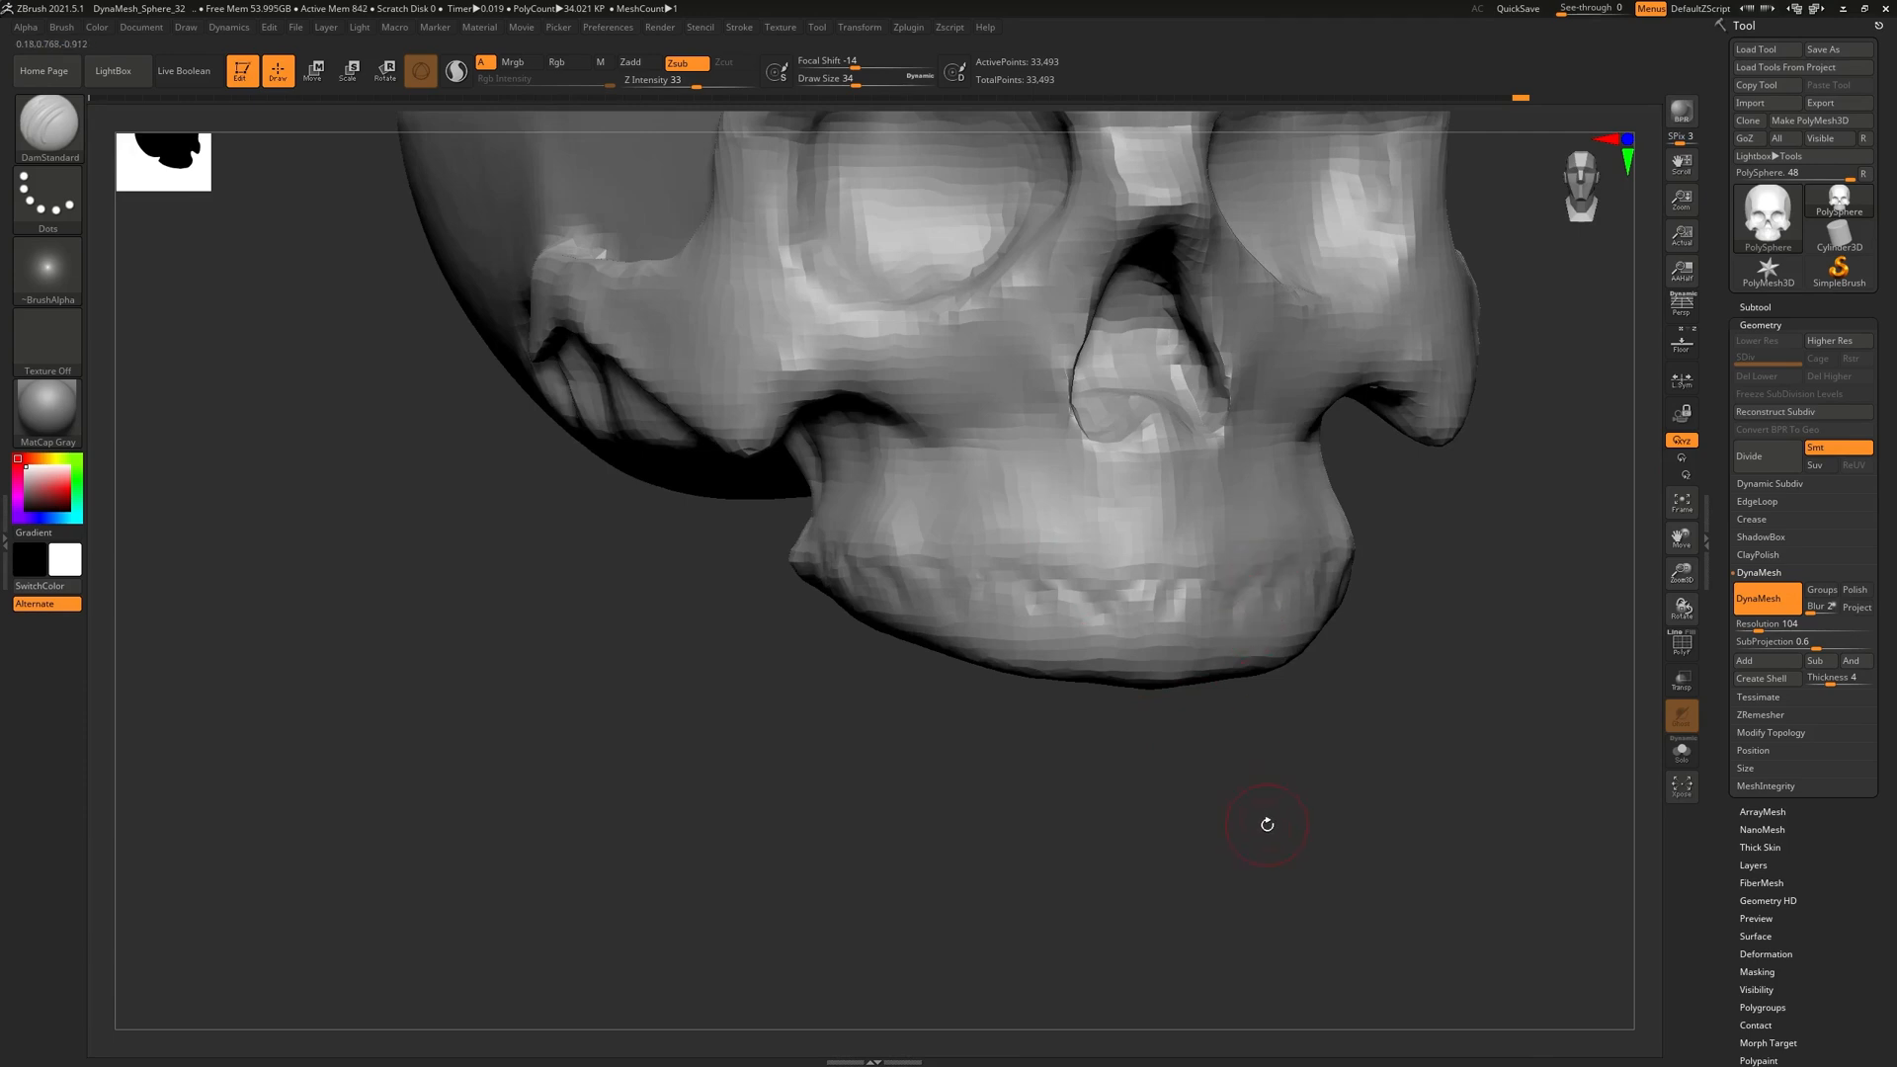
pyautogui.moveTo(1268, 832); pyautogui.dragTo(1037, 743)
pyautogui.moveTo(1383, 736); pyautogui.dragTo(1021, 554)
pyautogui.moveTo(1069, 647); pyautogui.dragTo(1070, 583)
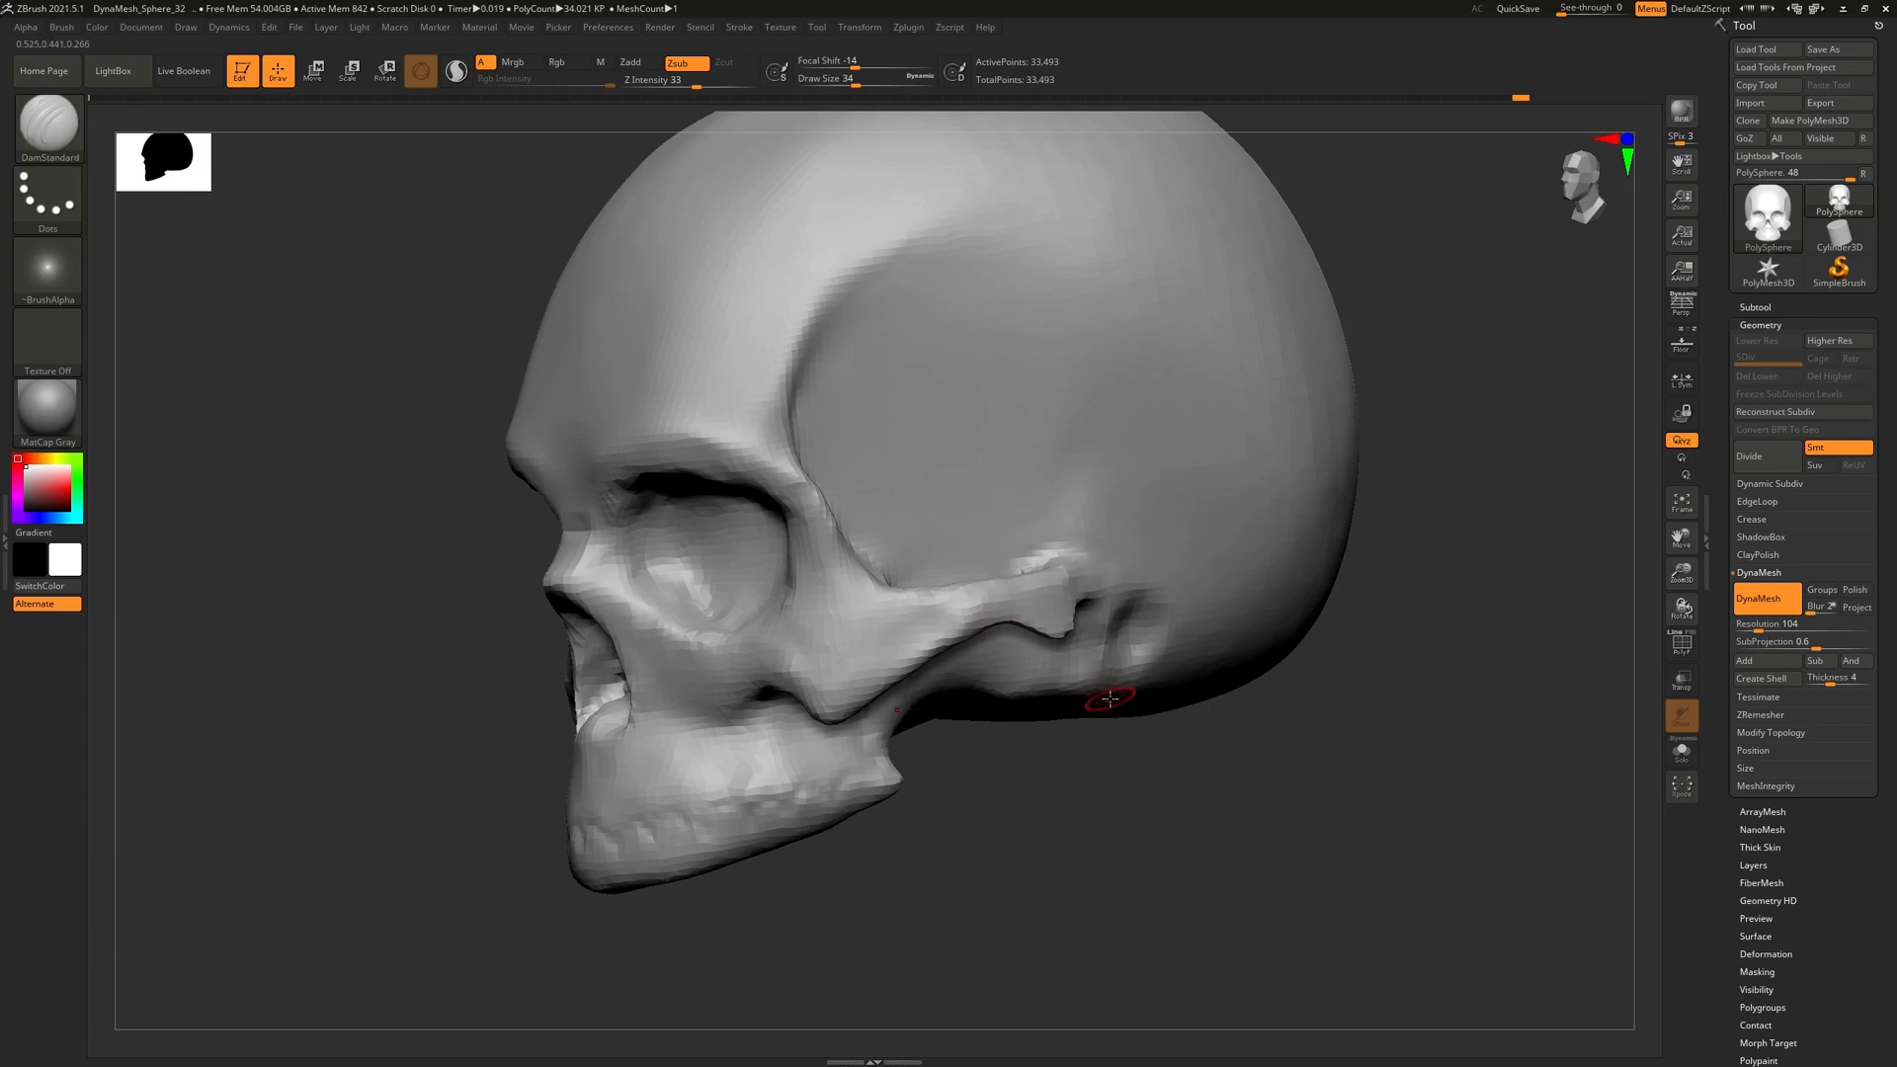
pyautogui.moveTo(1102, 695)
pyautogui.keyDown('shift'); pyautogui.mouseDown()
pyautogui.moveTo(1049, 640)
pyautogui.moveTo(1106, 598)
pyautogui.mouseUp(); pyautogui.keyUp('shift')
pyautogui.moveTo(897, 774); pyautogui.dragTo(840, 718)
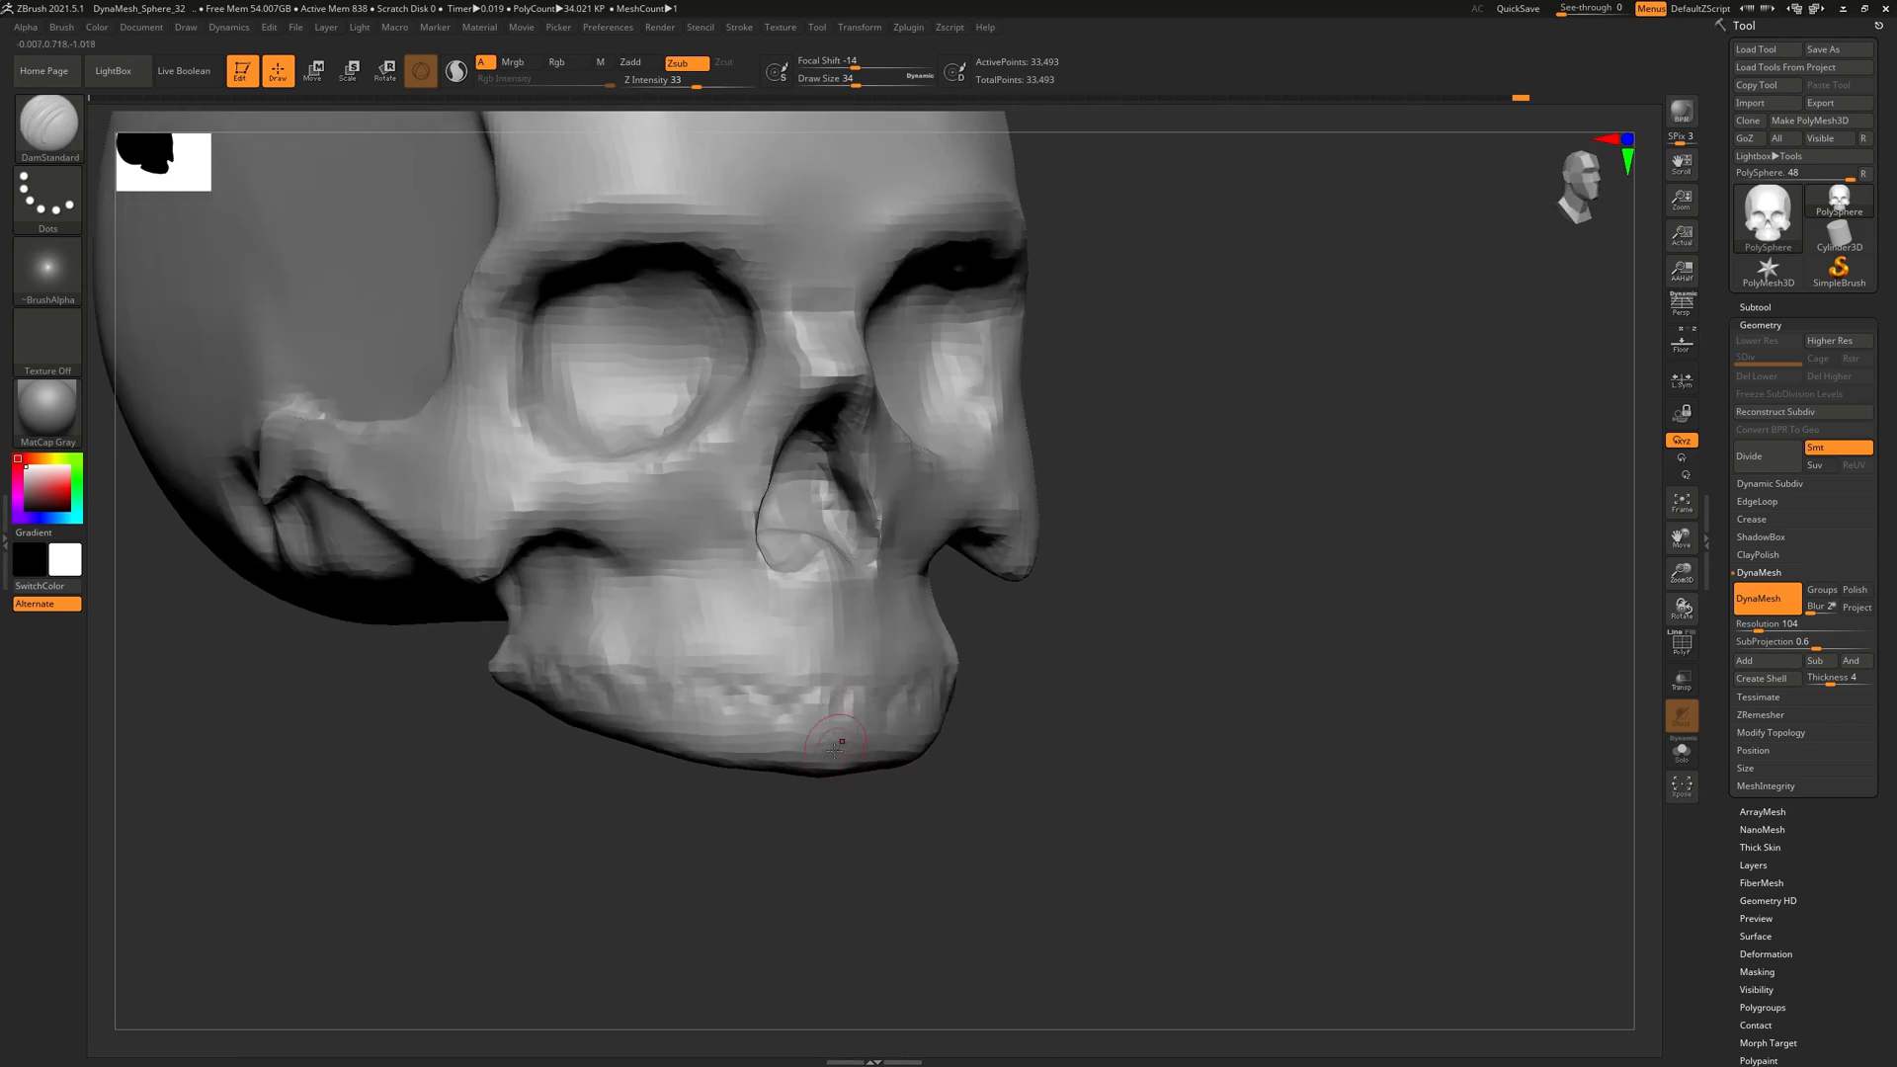
pyautogui.hotkey('ctrl', 'd')
pyautogui.hotkey('ctrl', 'f')
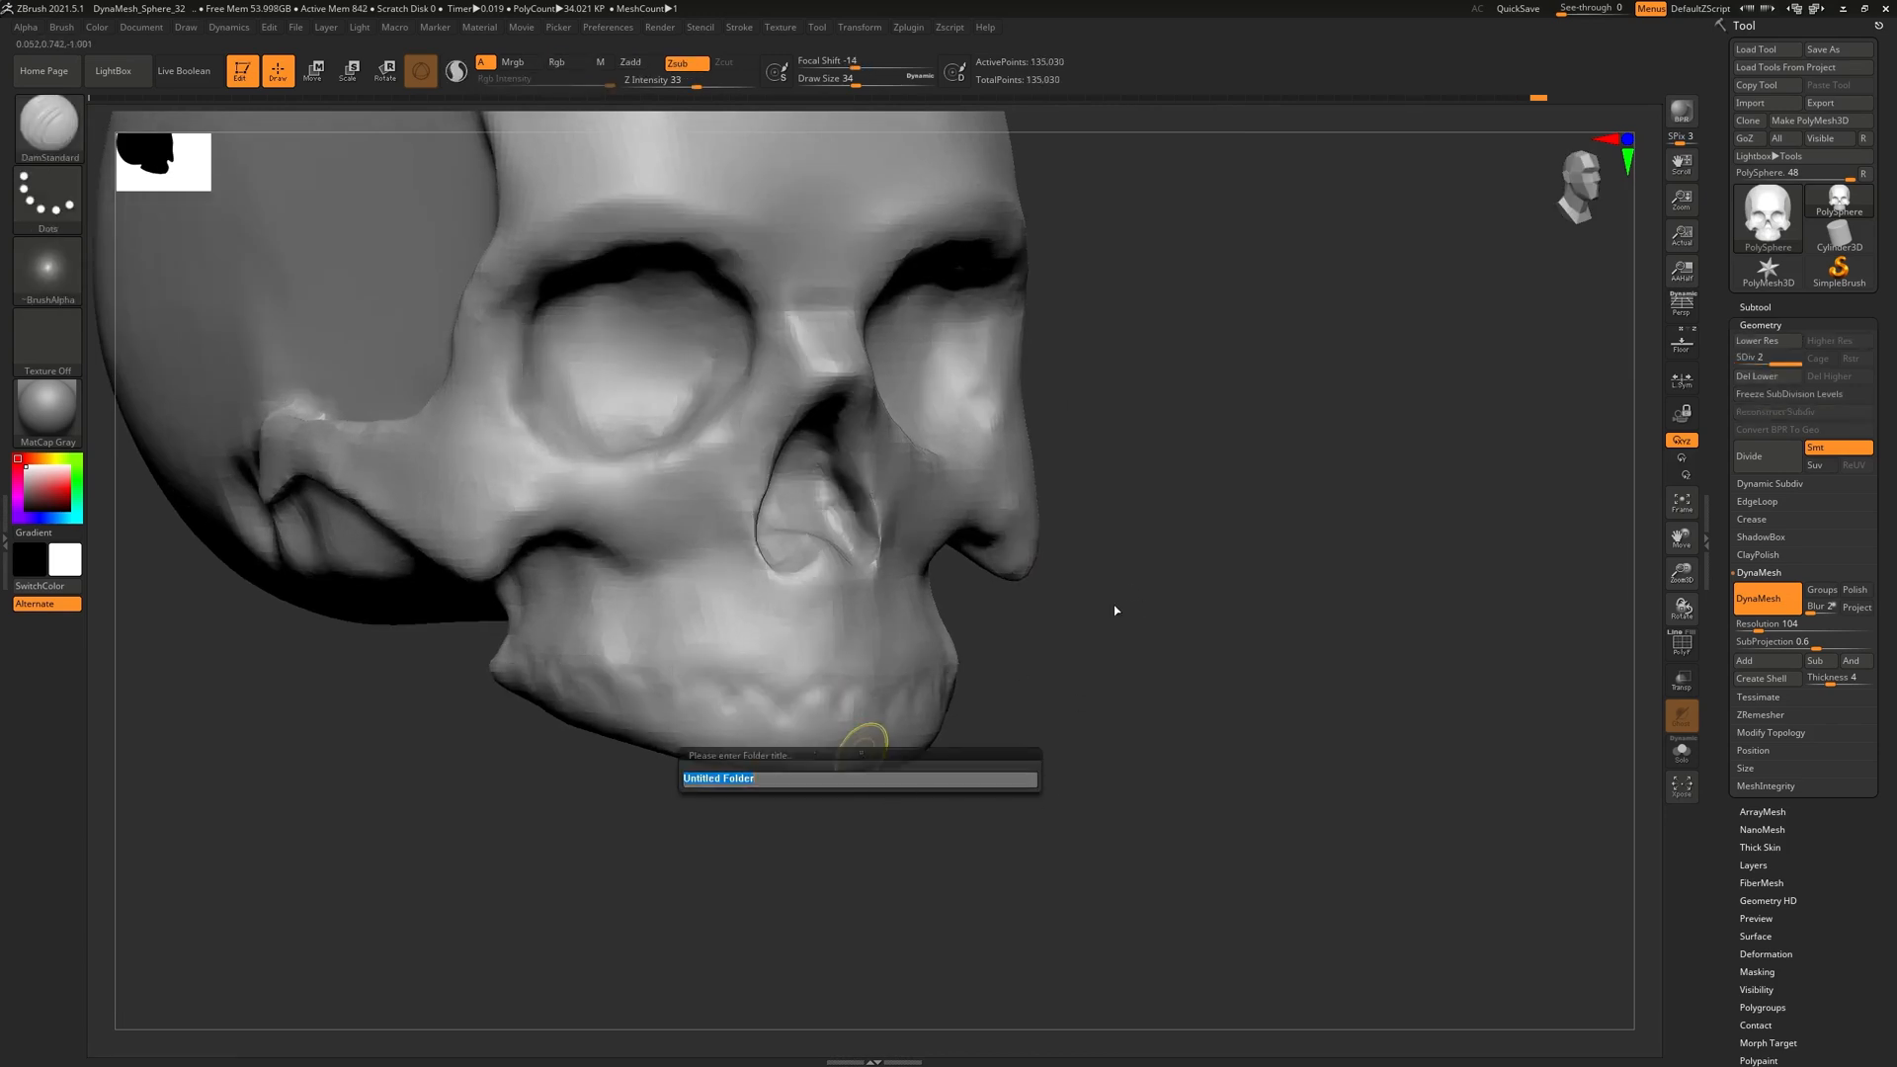
pyautogui.click(1099, 673)
# Test a groove between the centre teeth, undo it, and enlarge the brush slightly
pyautogui.moveTo(878, 719); pyautogui.dragTo(828, 723, button='right')
pyautogui.moveTo(826, 690); pyautogui.dragTo(822, 716)
pyautogui.hotkey('ctrl', 'z')
pyautogui.hotkey('ctrl', 'z')
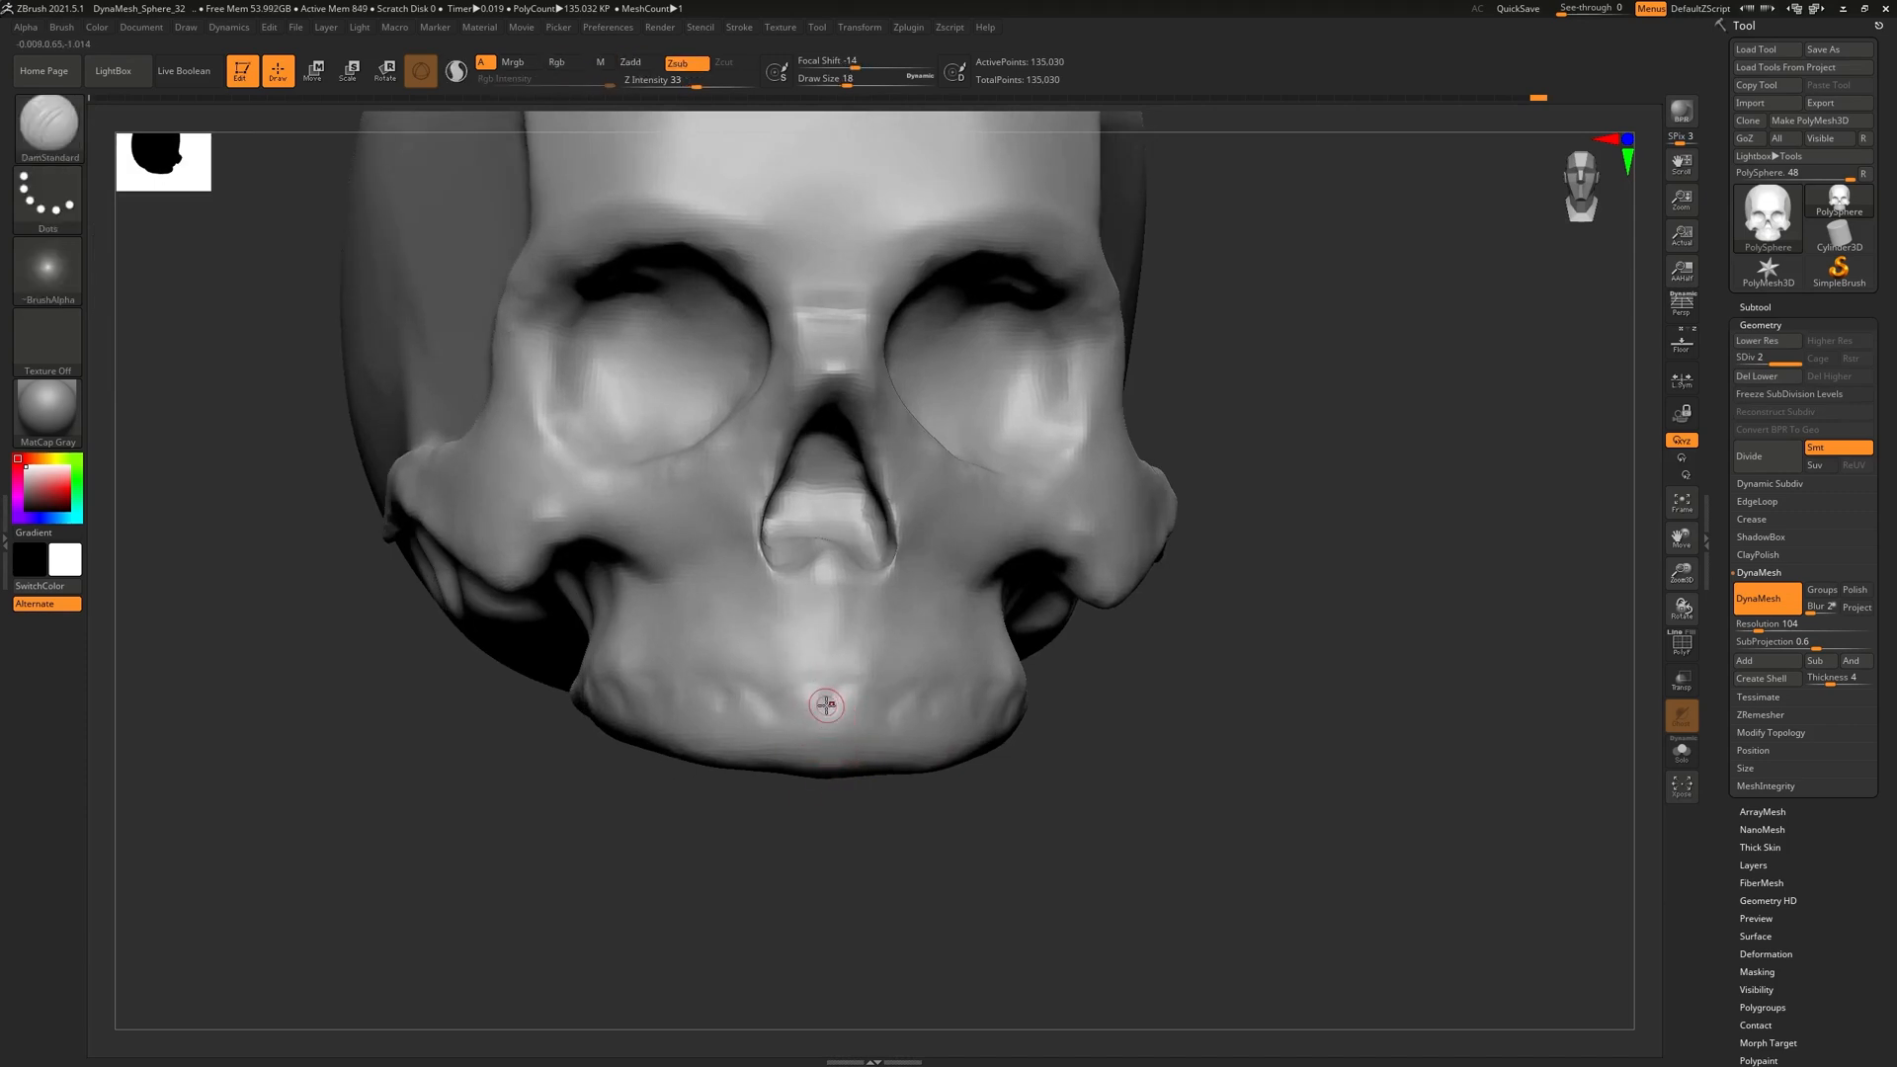
pyautogui.press(']')
pyautogui.press(']')
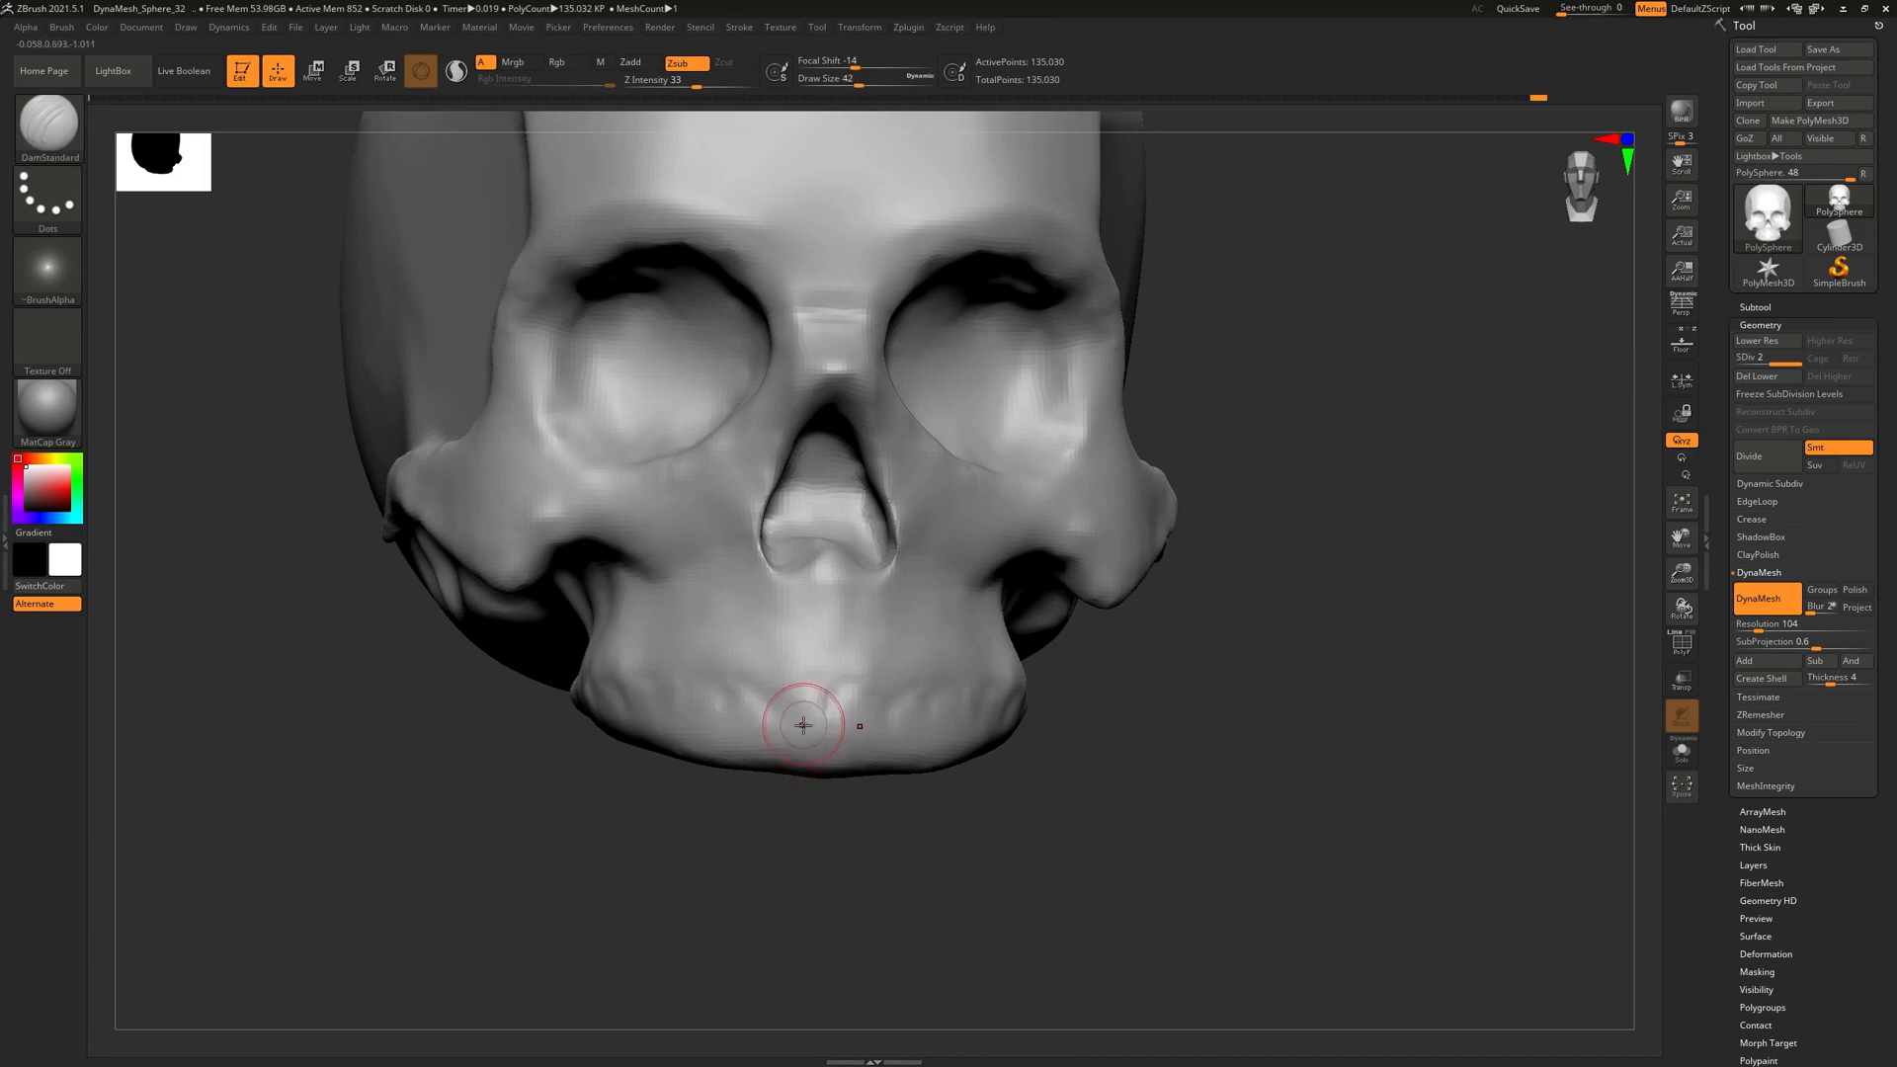
pyautogui.moveTo(813, 721)
pyautogui.mouseDown(button='right')
pyautogui.moveTo(805, 747)
pyautogui.moveTo(807, 714)
pyautogui.mouseUp(button='right')
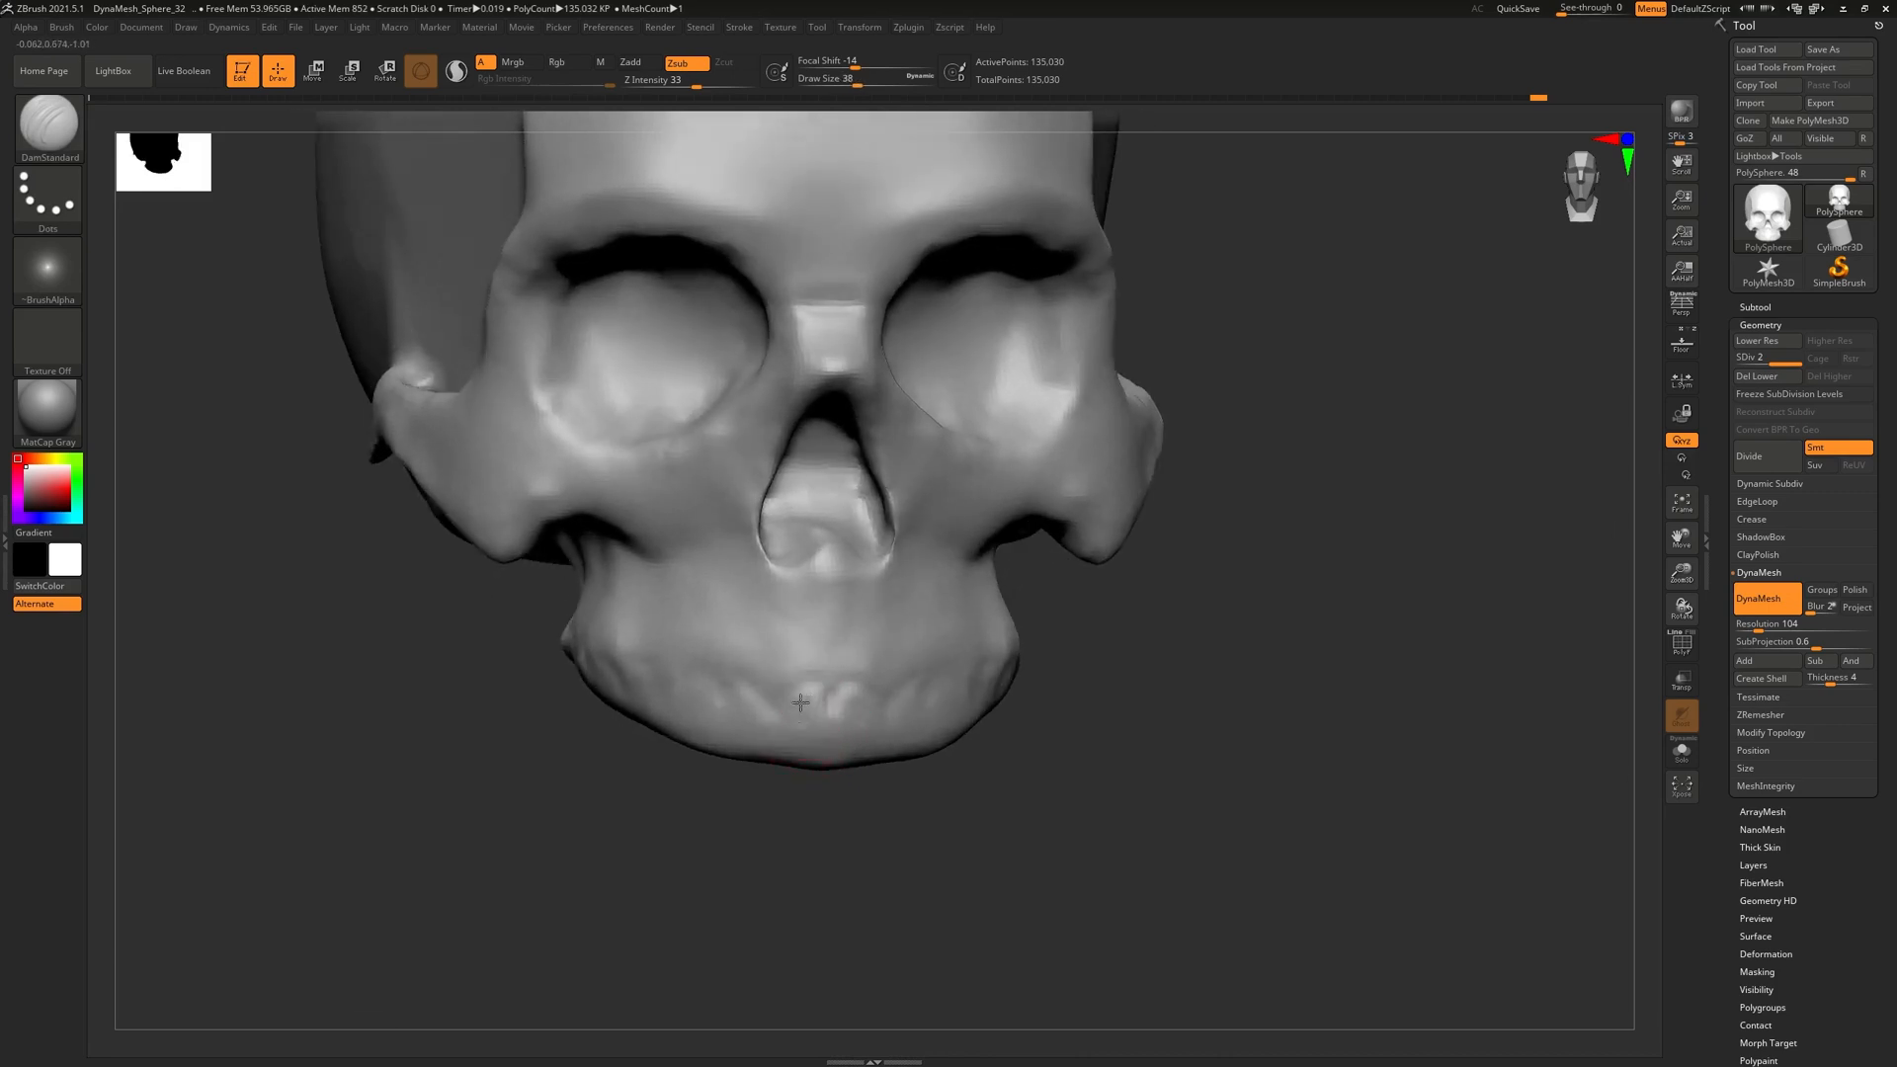
# Carve a curved groove along the upper tooth line from the front teeth toward the side
pyautogui.moveTo(835, 708)
pyautogui.keyDown('shift'); pyautogui.mouseDown()
pyautogui.moveTo(830, 690)
pyautogui.moveTo(828, 725)
pyautogui.moveTo(805, 684)
pyautogui.moveTo(827, 682)
pyautogui.mouseUp(); pyautogui.keyUp('shift')
pyautogui.moveTo(801, 678); pyautogui.dragTo(817, 682)
pyautogui.moveTo(828, 719)
pyautogui.mouseDown(button='right')
pyautogui.moveTo(642, 713)
pyautogui.moveTo(716, 706)
pyautogui.mouseUp(button='right')
pyautogui.moveTo(886, 698); pyautogui.dragTo(933, 678)
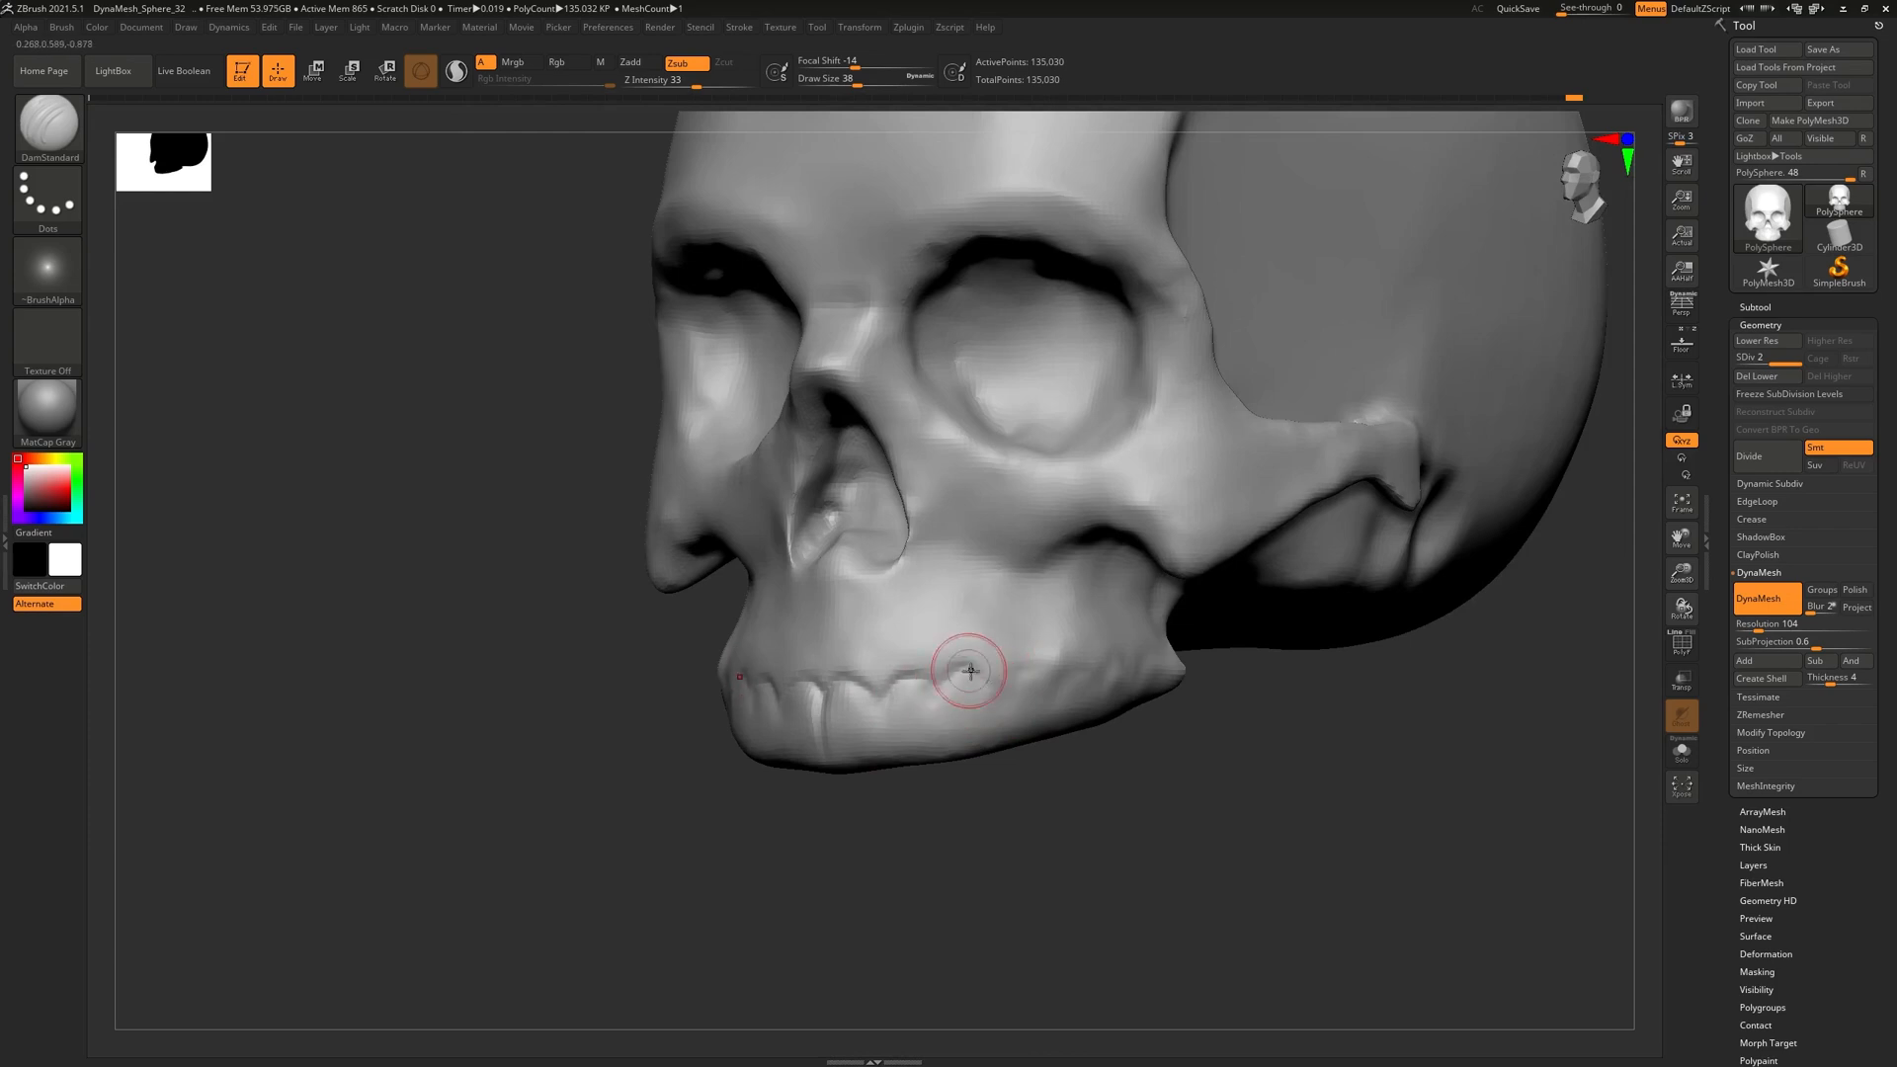
pyautogui.moveTo(1000, 694); pyautogui.dragTo(879, 692, button='right')
pyautogui.moveTo(976, 683); pyautogui.dragTo(1019, 670)
pyautogui.moveTo(1108, 652); pyautogui.dragTo(973, 676, button='right')
pyautogui.hotkey('ctrl', 'z')
pyautogui.moveTo(1022, 659)
pyautogui.mouseDown()
pyautogui.moveTo(1036, 672)
pyautogui.moveTo(998, 679)
pyautogui.mouseUp()
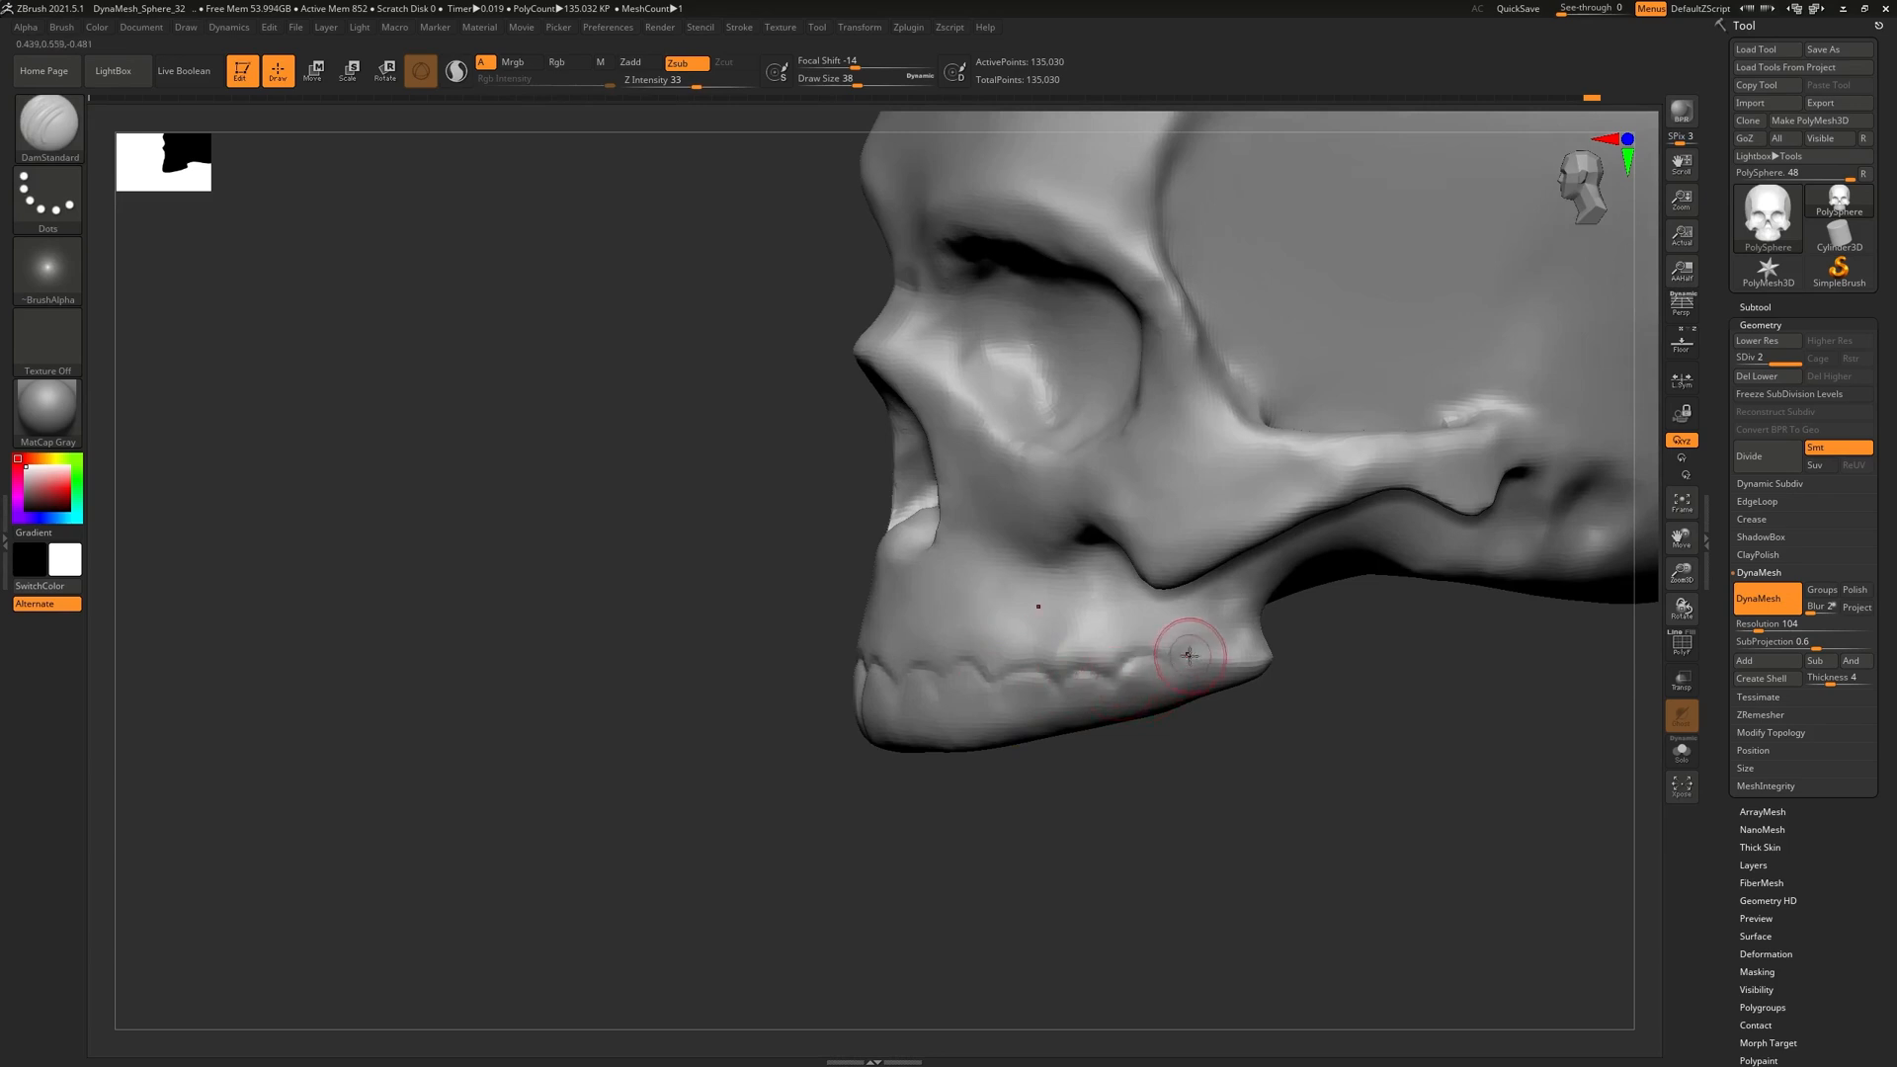
# Try carving and smoothing the jaw corner, then carve a vertical groove between the front teeth
pyautogui.moveTo(1283, 709); pyautogui.dragTo(1287, 652, button='right')
pyautogui.hotkey('ctrl', 'z')
pyautogui.keyDown('shift'); pyautogui.moveTo(1287, 652); pyautogui.dragTo(1275, 653); pyautogui.keyUp('shift')
pyautogui.moveTo(1284, 741); pyautogui.dragTo(1225, 731, button='right')
pyautogui.hotkey('ctrl', 'z')
pyautogui.moveTo(1247, 826)
pyautogui.mouseDown(button='right')
pyautogui.moveTo(1282, 715)
pyautogui.moveTo(1295, 771)
pyautogui.moveTo(1275, 728)
pyautogui.moveTo(1232, 770)
pyautogui.moveTo(1080, 743)
pyautogui.mouseUp(button='right')
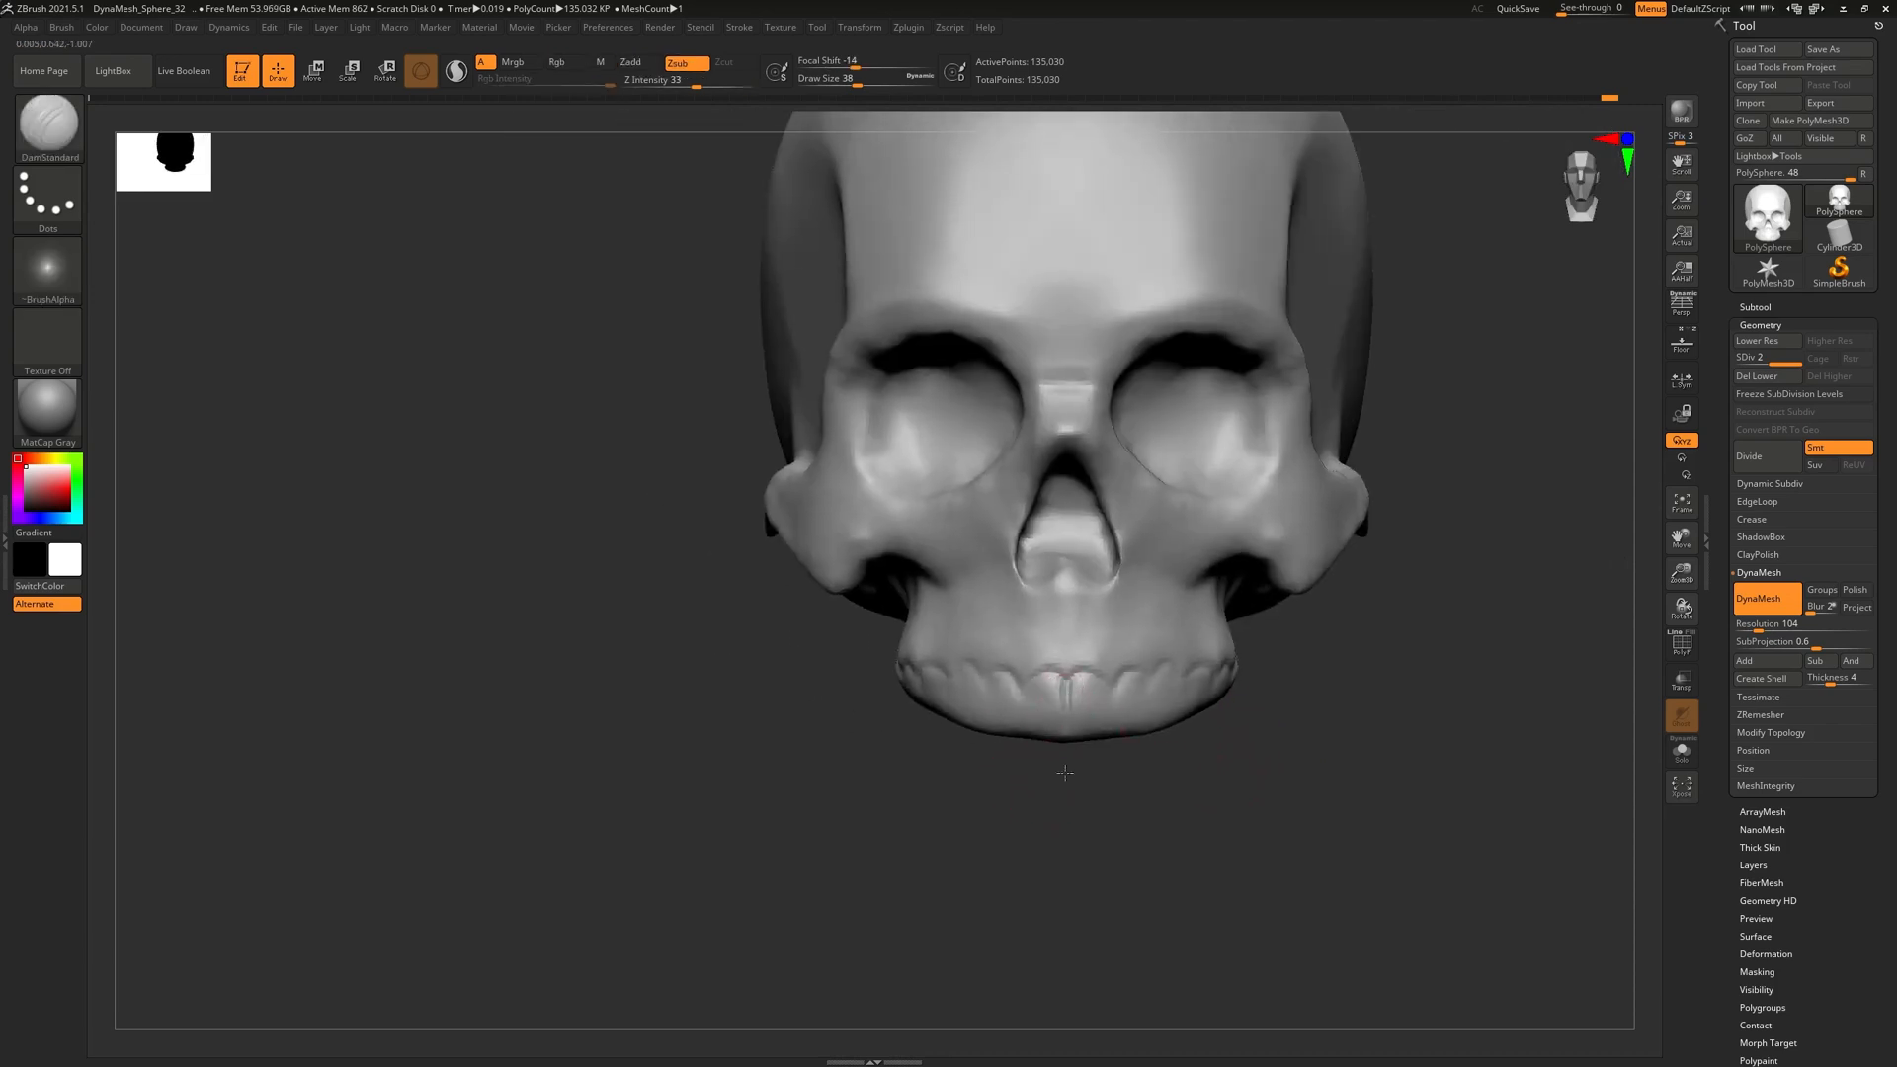
pyautogui.moveTo(1123, 678); pyautogui.dragTo(1122, 748)
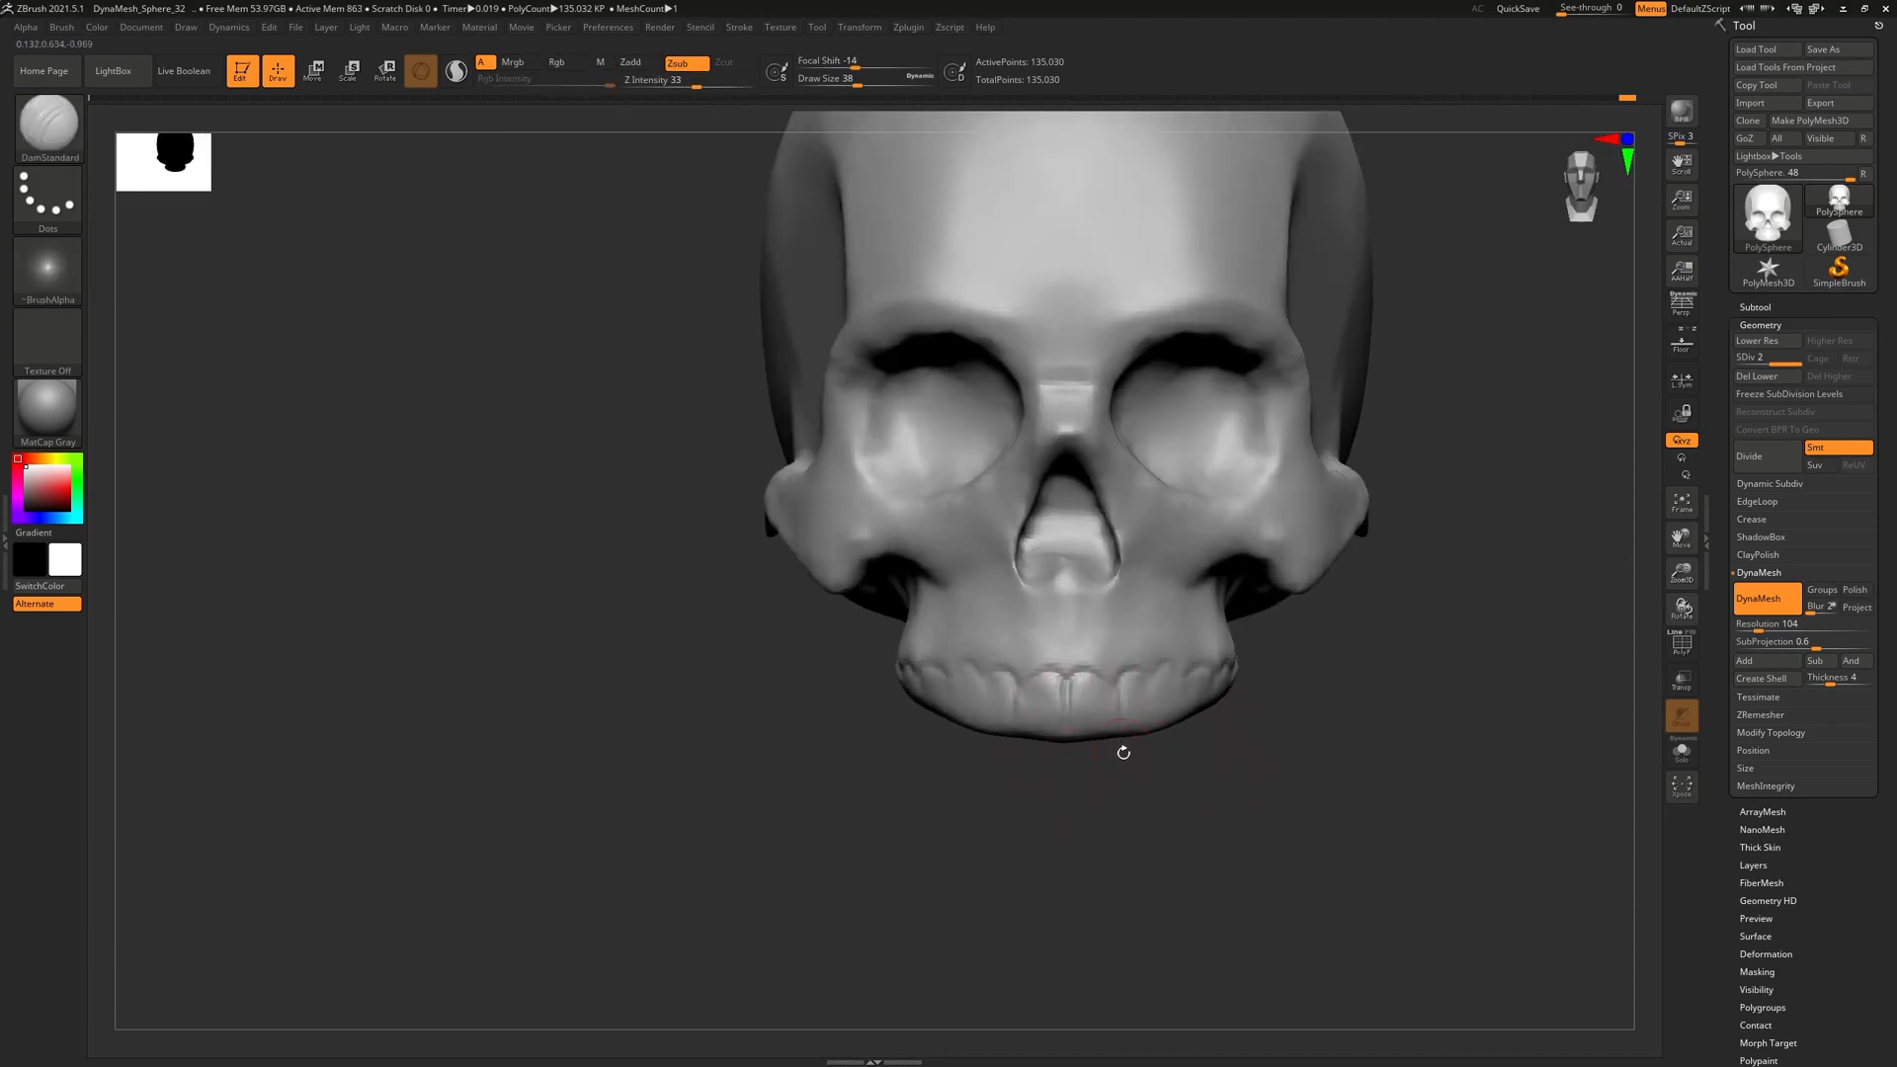
pyautogui.moveTo(1120, 711); pyautogui.dragTo(1151, 682, button='right')
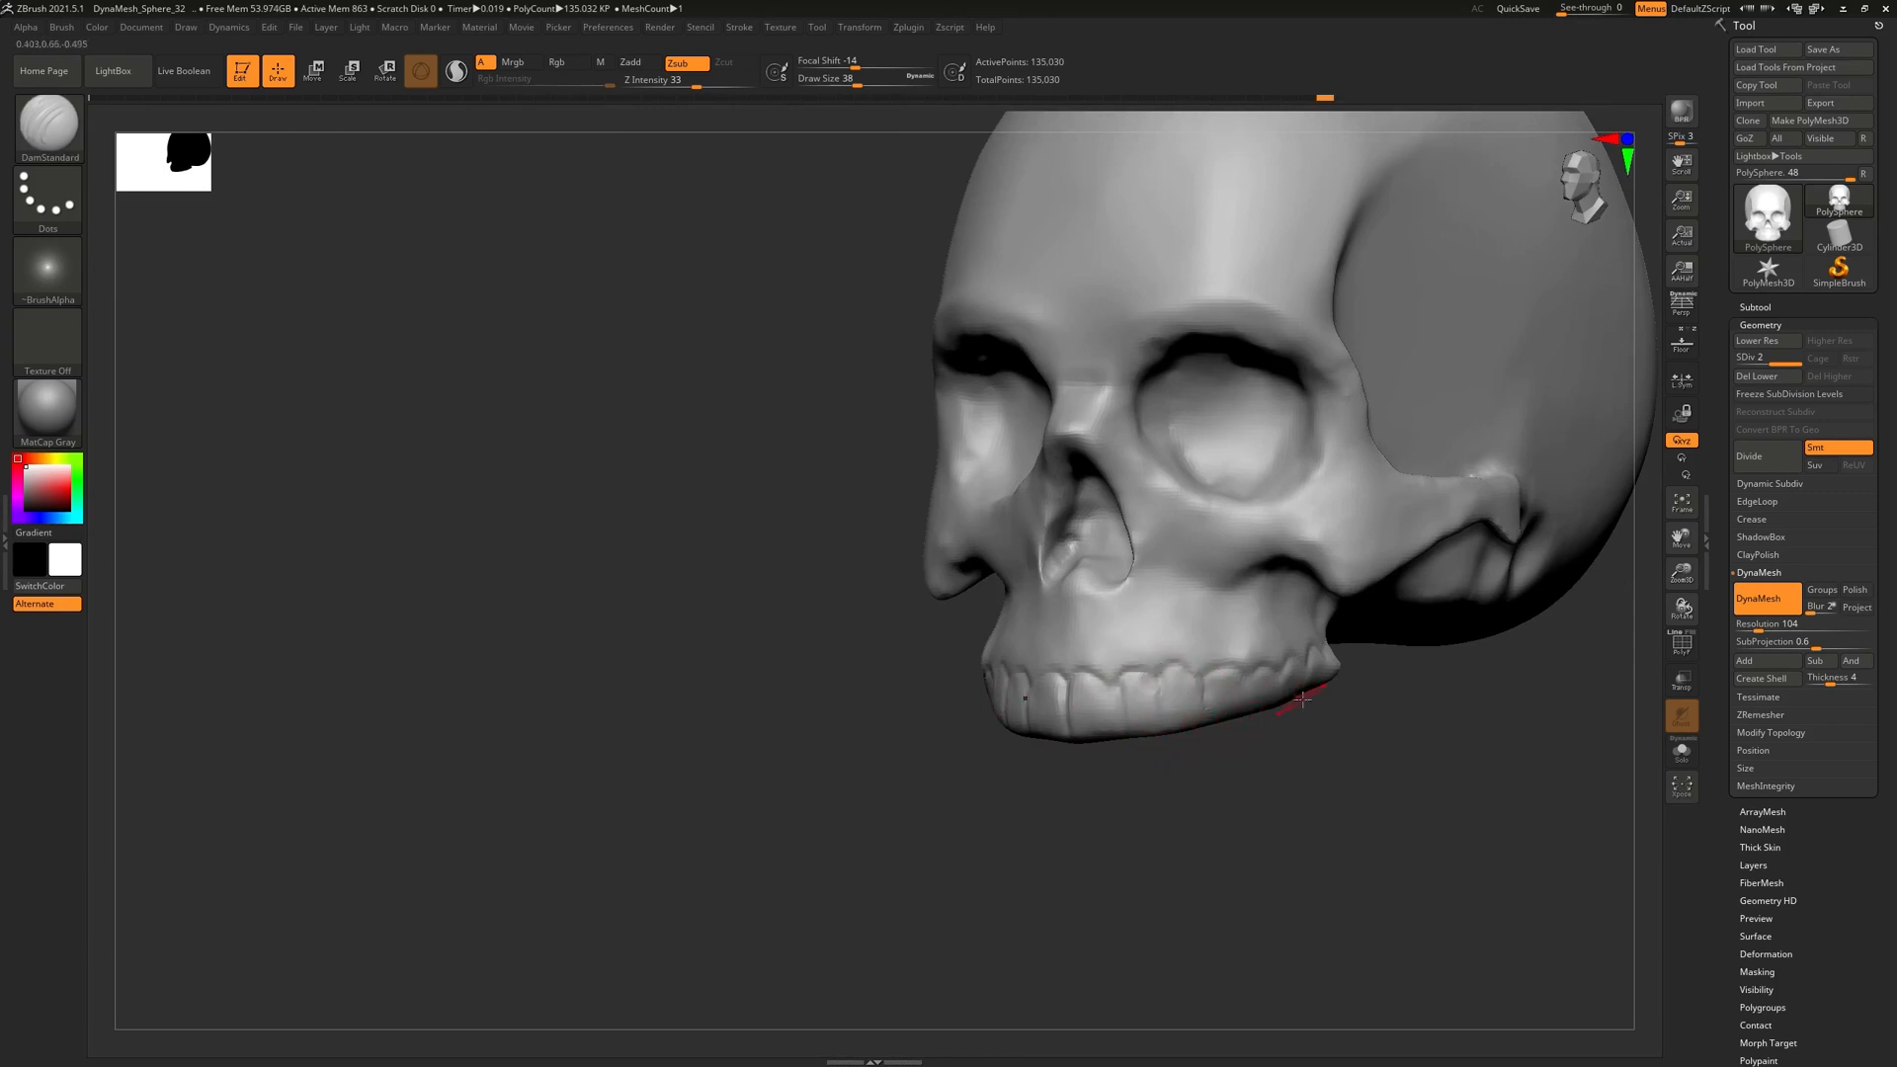
pyautogui.moveTo(1290, 703); pyautogui.dragTo(1243, 718, button='right')
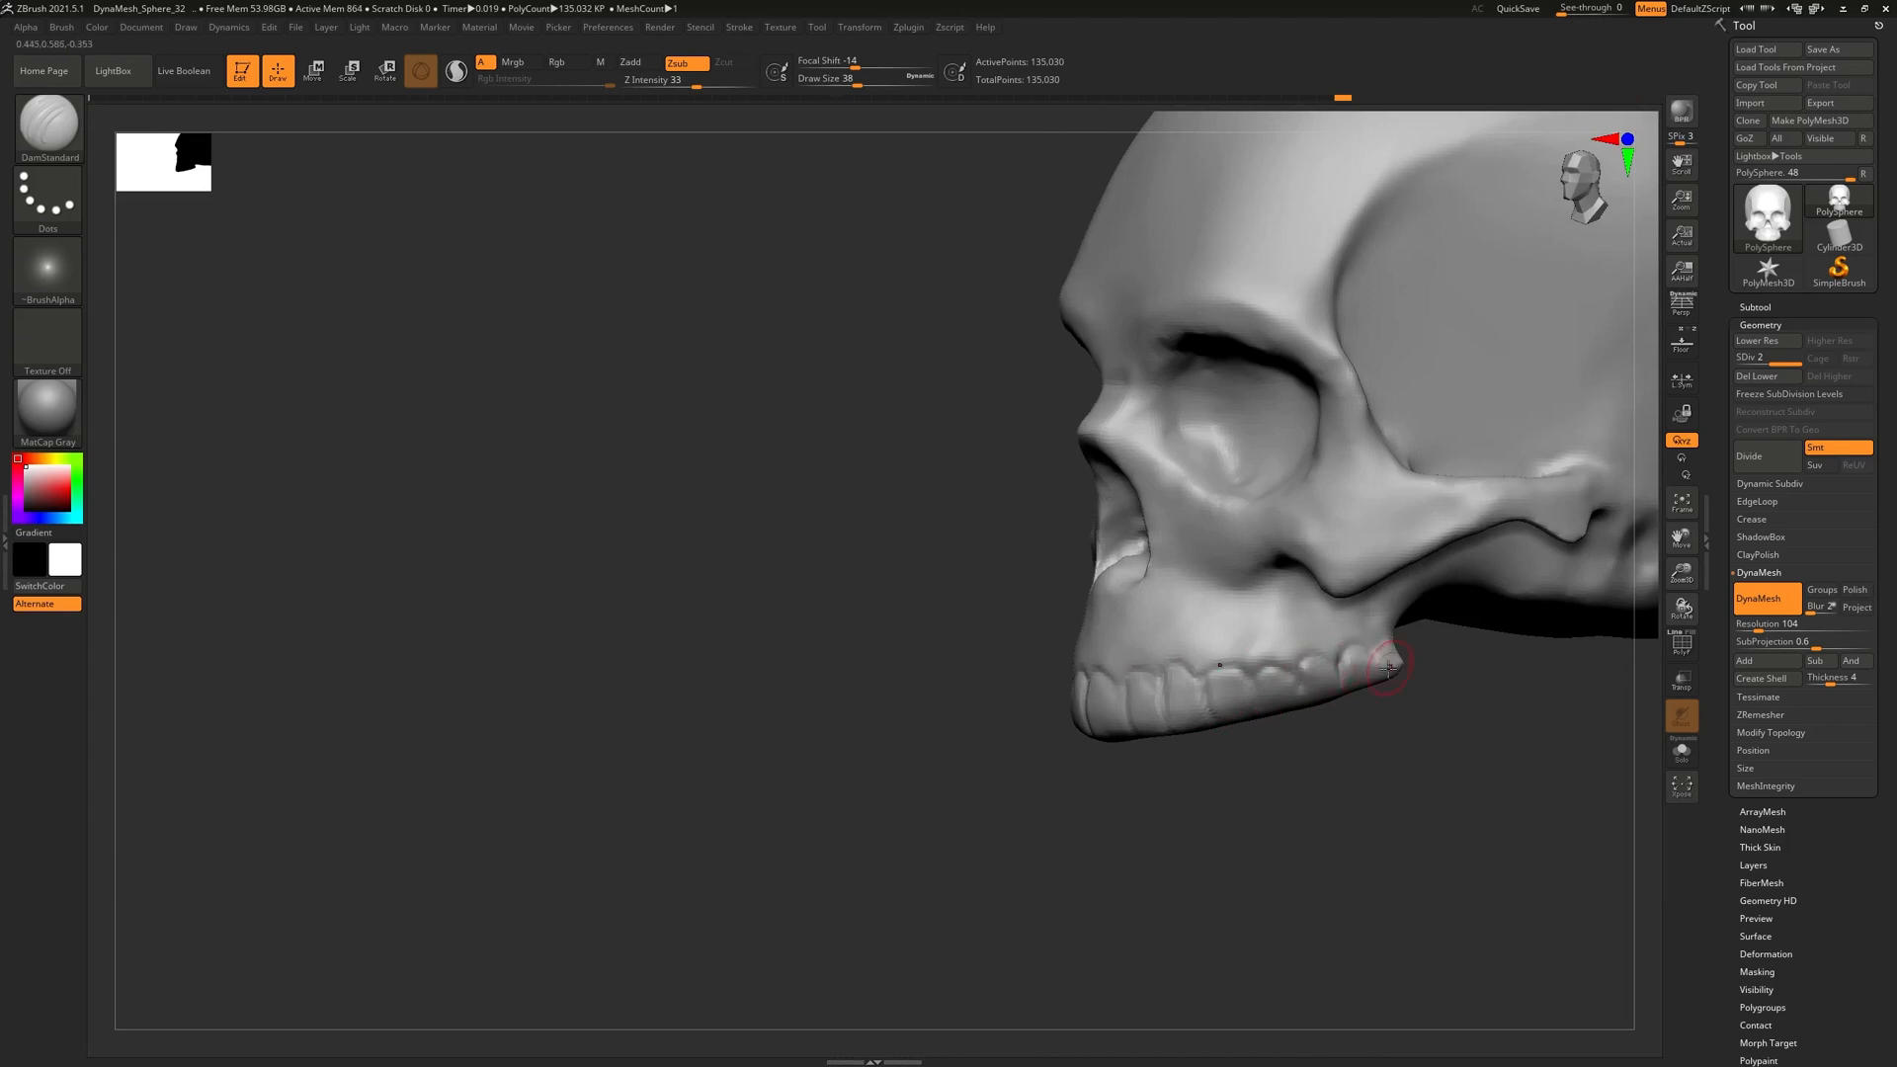
pyautogui.moveTo(1375, 697)
pyautogui.mouseDown(button='right')
pyautogui.moveTo(1301, 693)
pyautogui.moveTo(1263, 724)
pyautogui.mouseUp(button='right')
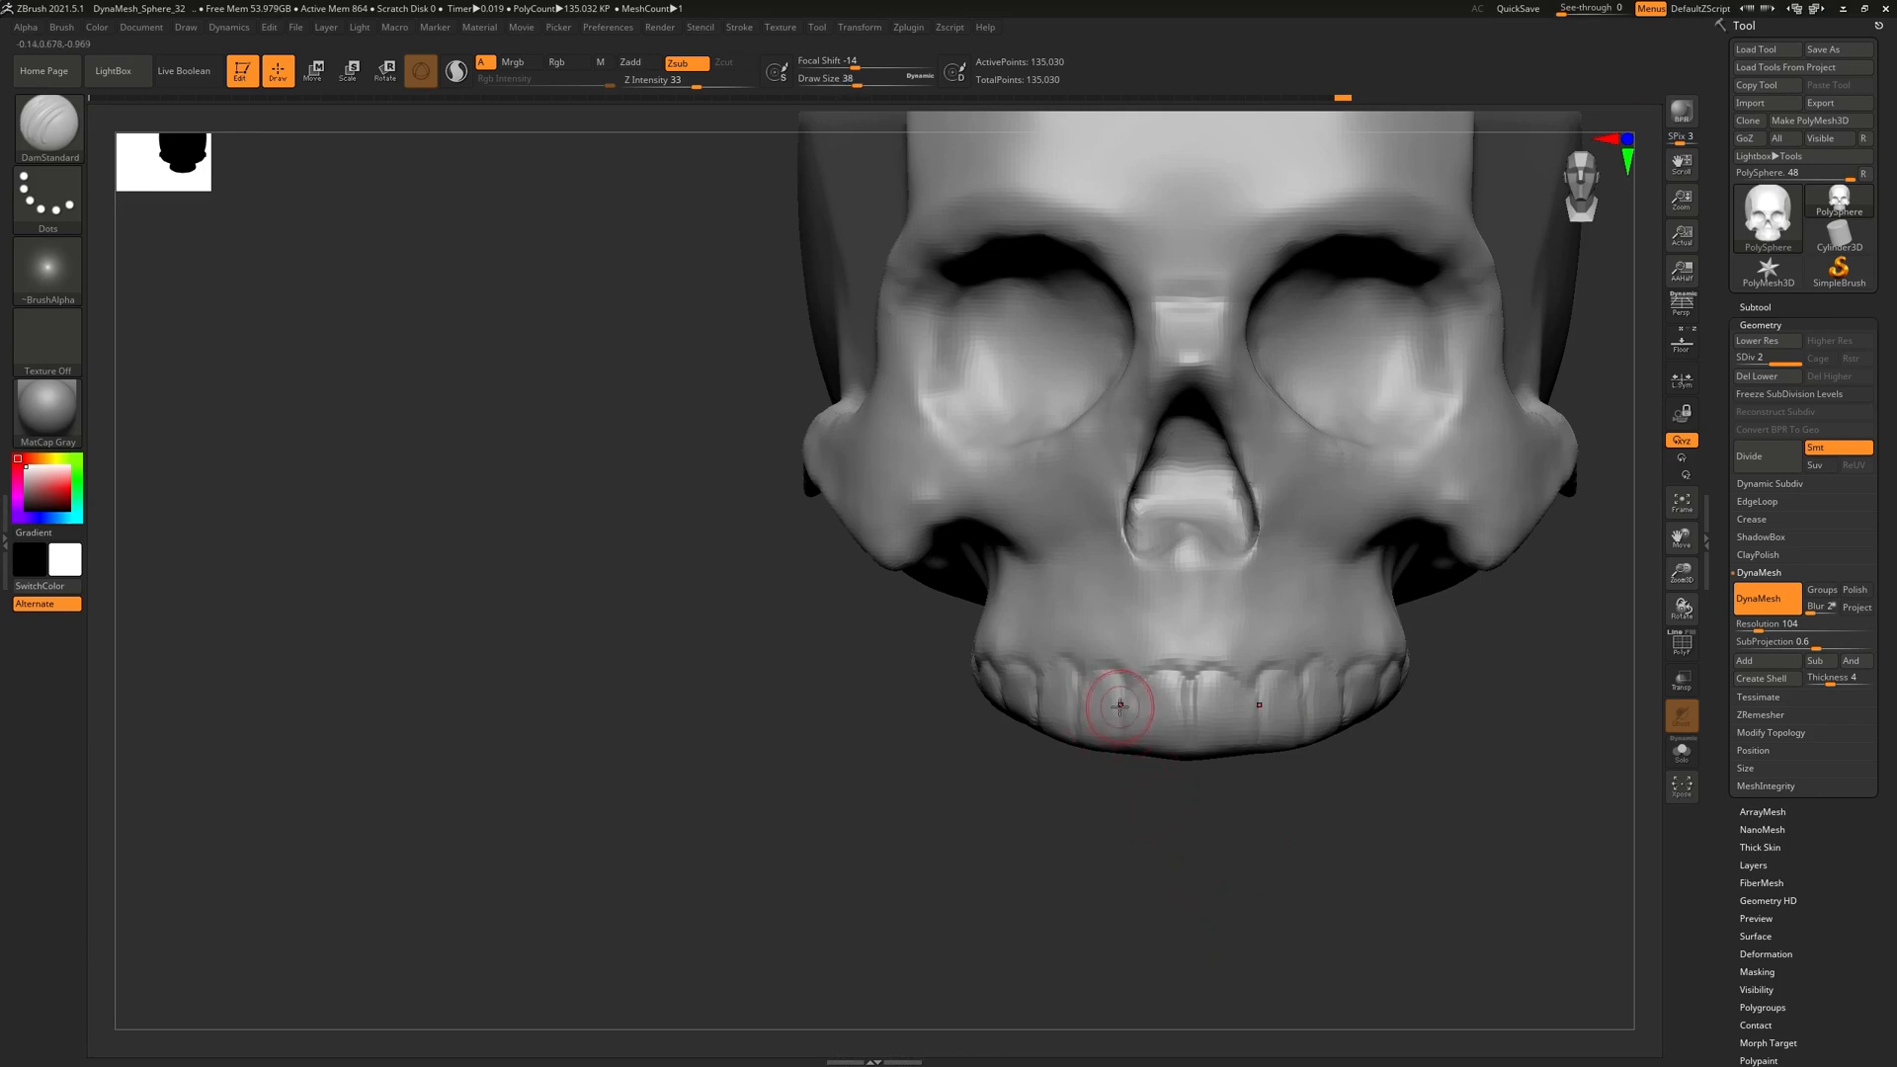
pyautogui.moveTo(1179, 678); pyautogui.dragTo(1093, 668, button='right')
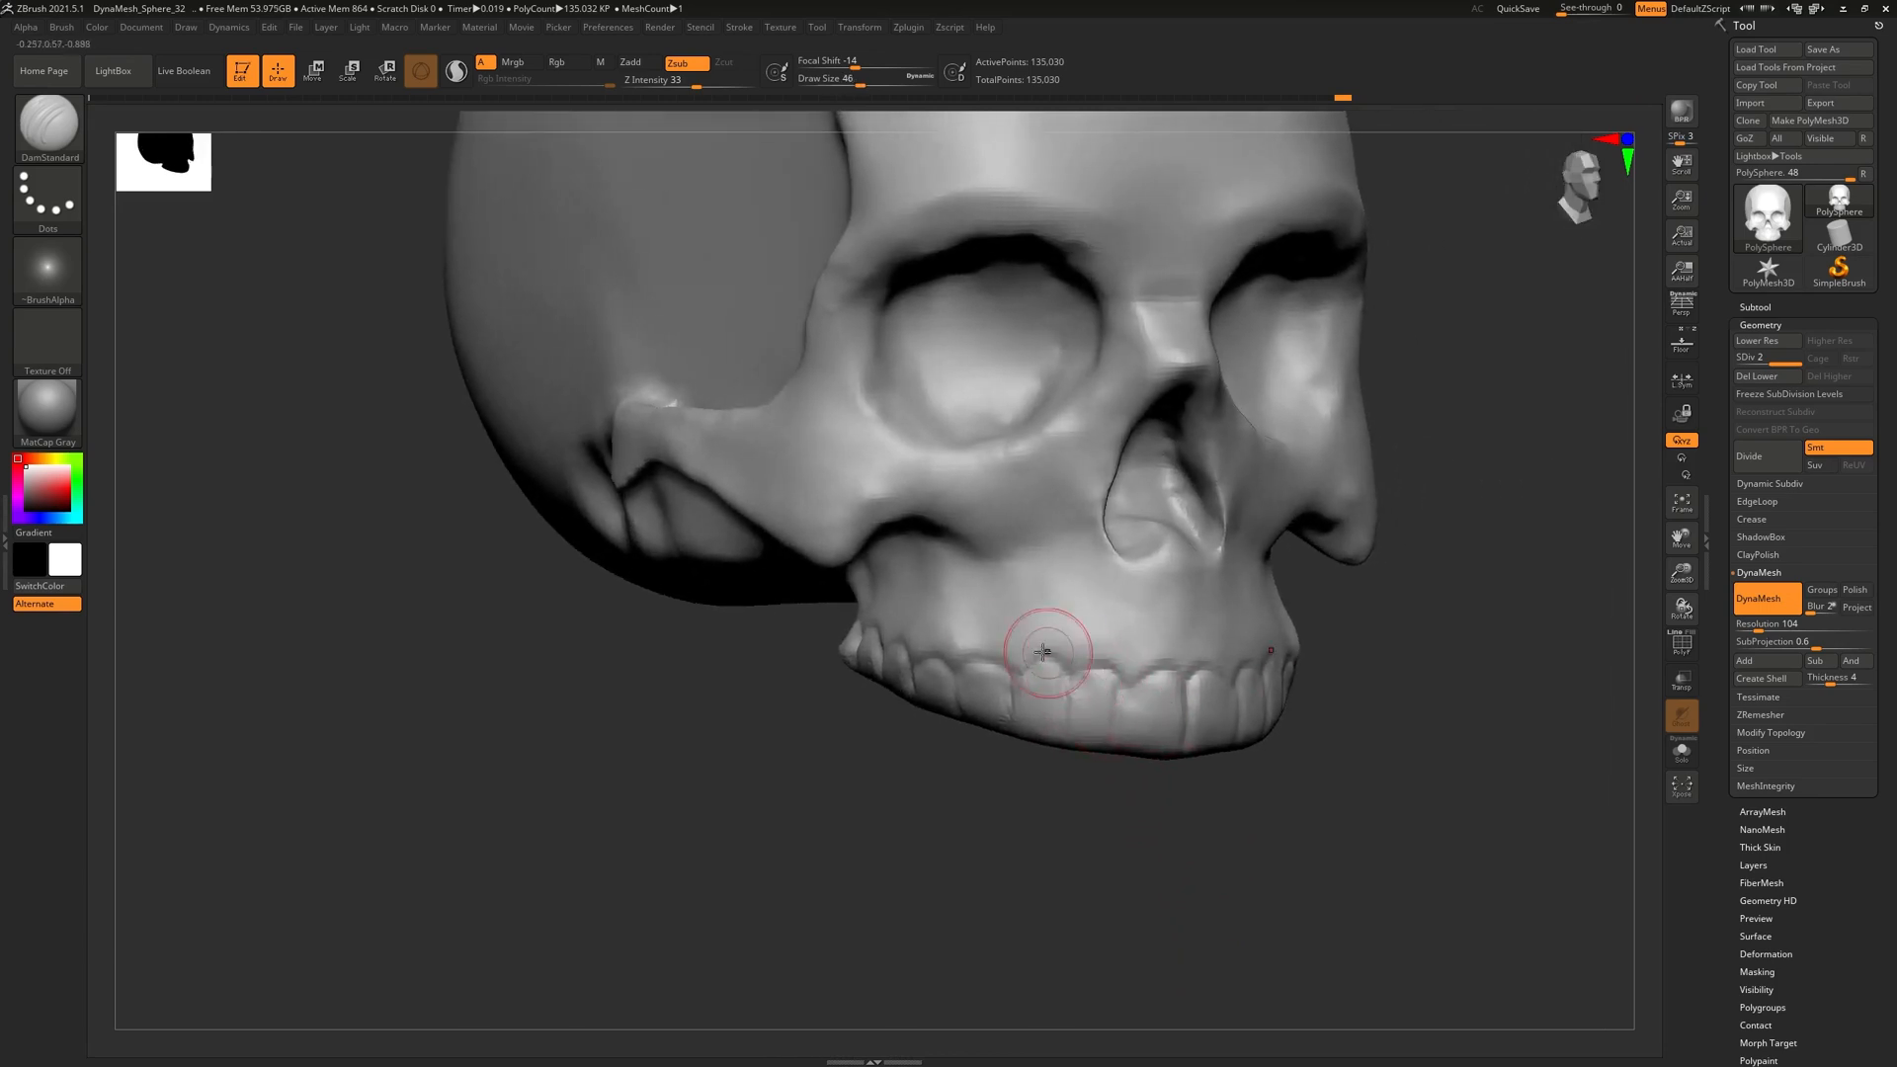
# Switch to ClayBuildup and reshape the front incisors symmetrically
pyautogui.click(48, 124)
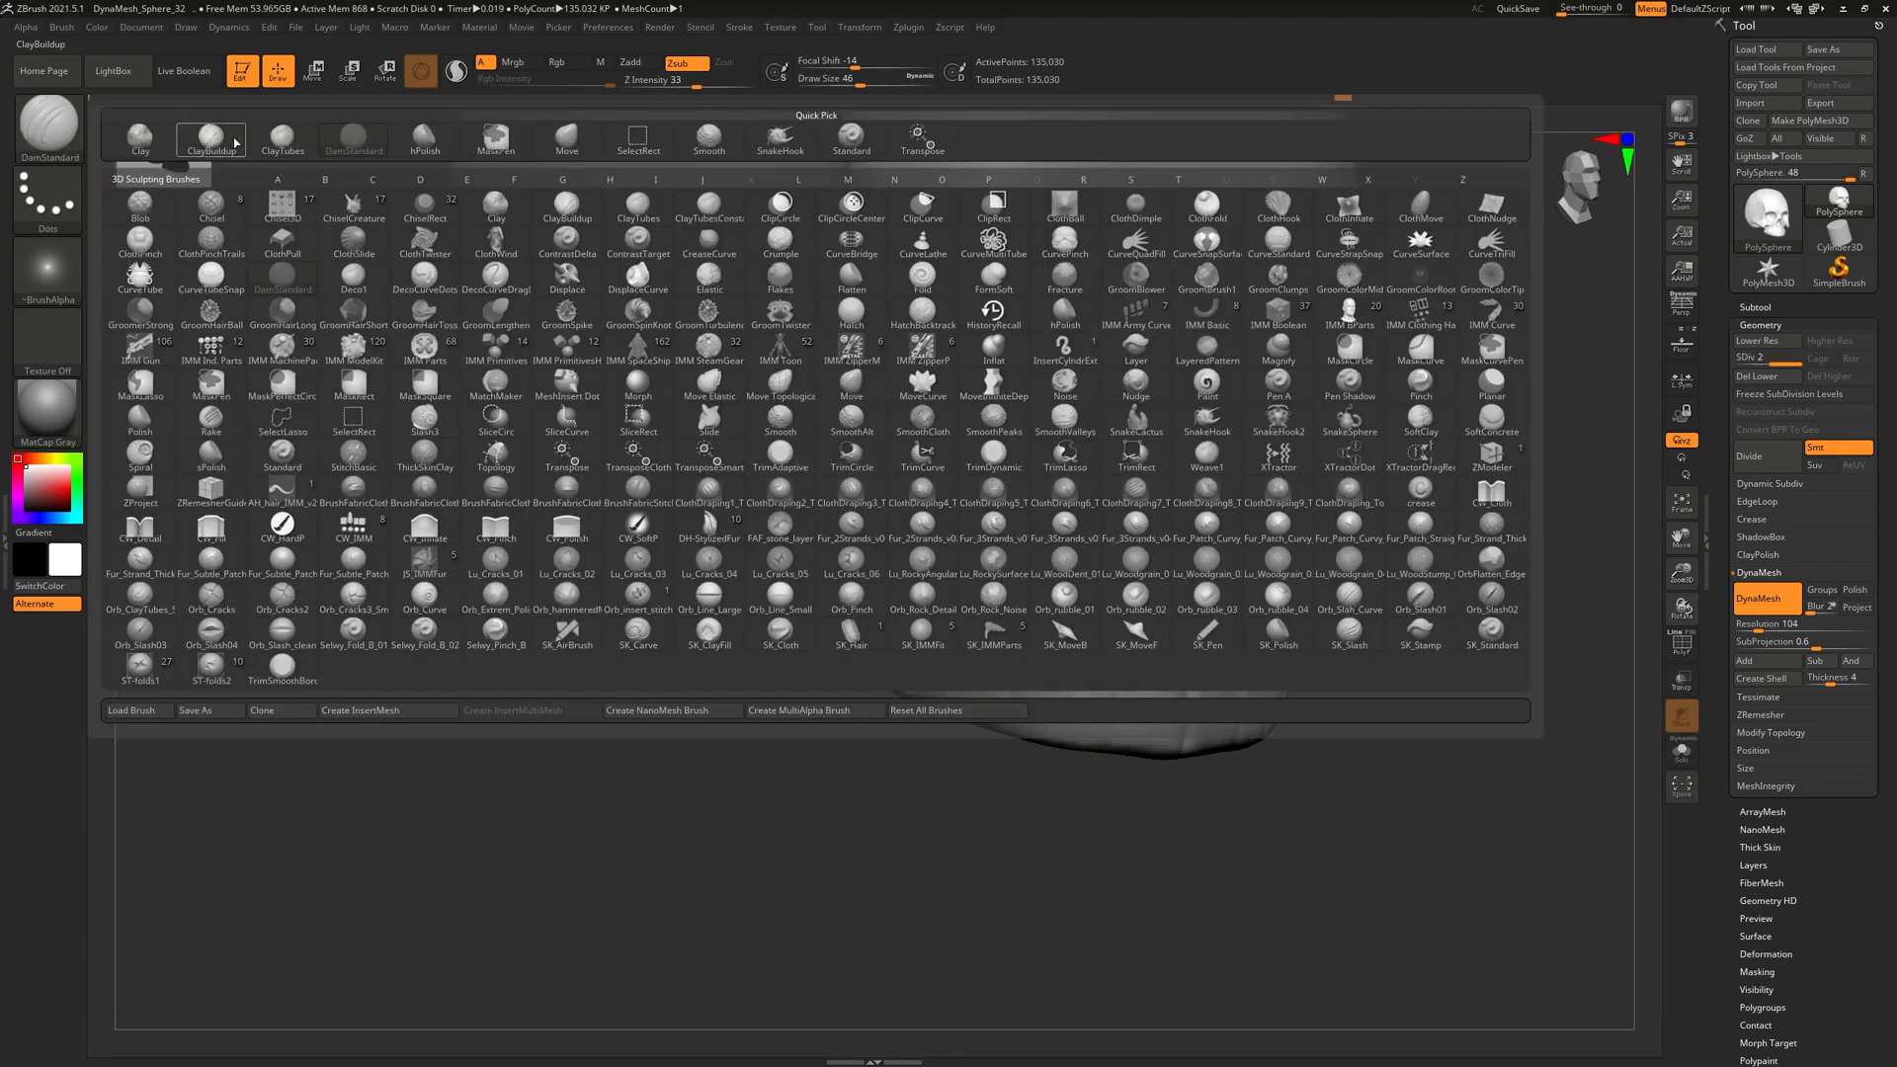
pyautogui.click(210, 141)
pyautogui.moveTo(1099, 714)
pyautogui.mouseDown()
pyautogui.moveTo(1098, 693)
pyautogui.moveTo(1071, 731)
pyautogui.moveTo(1102, 717)
pyautogui.mouseUp()
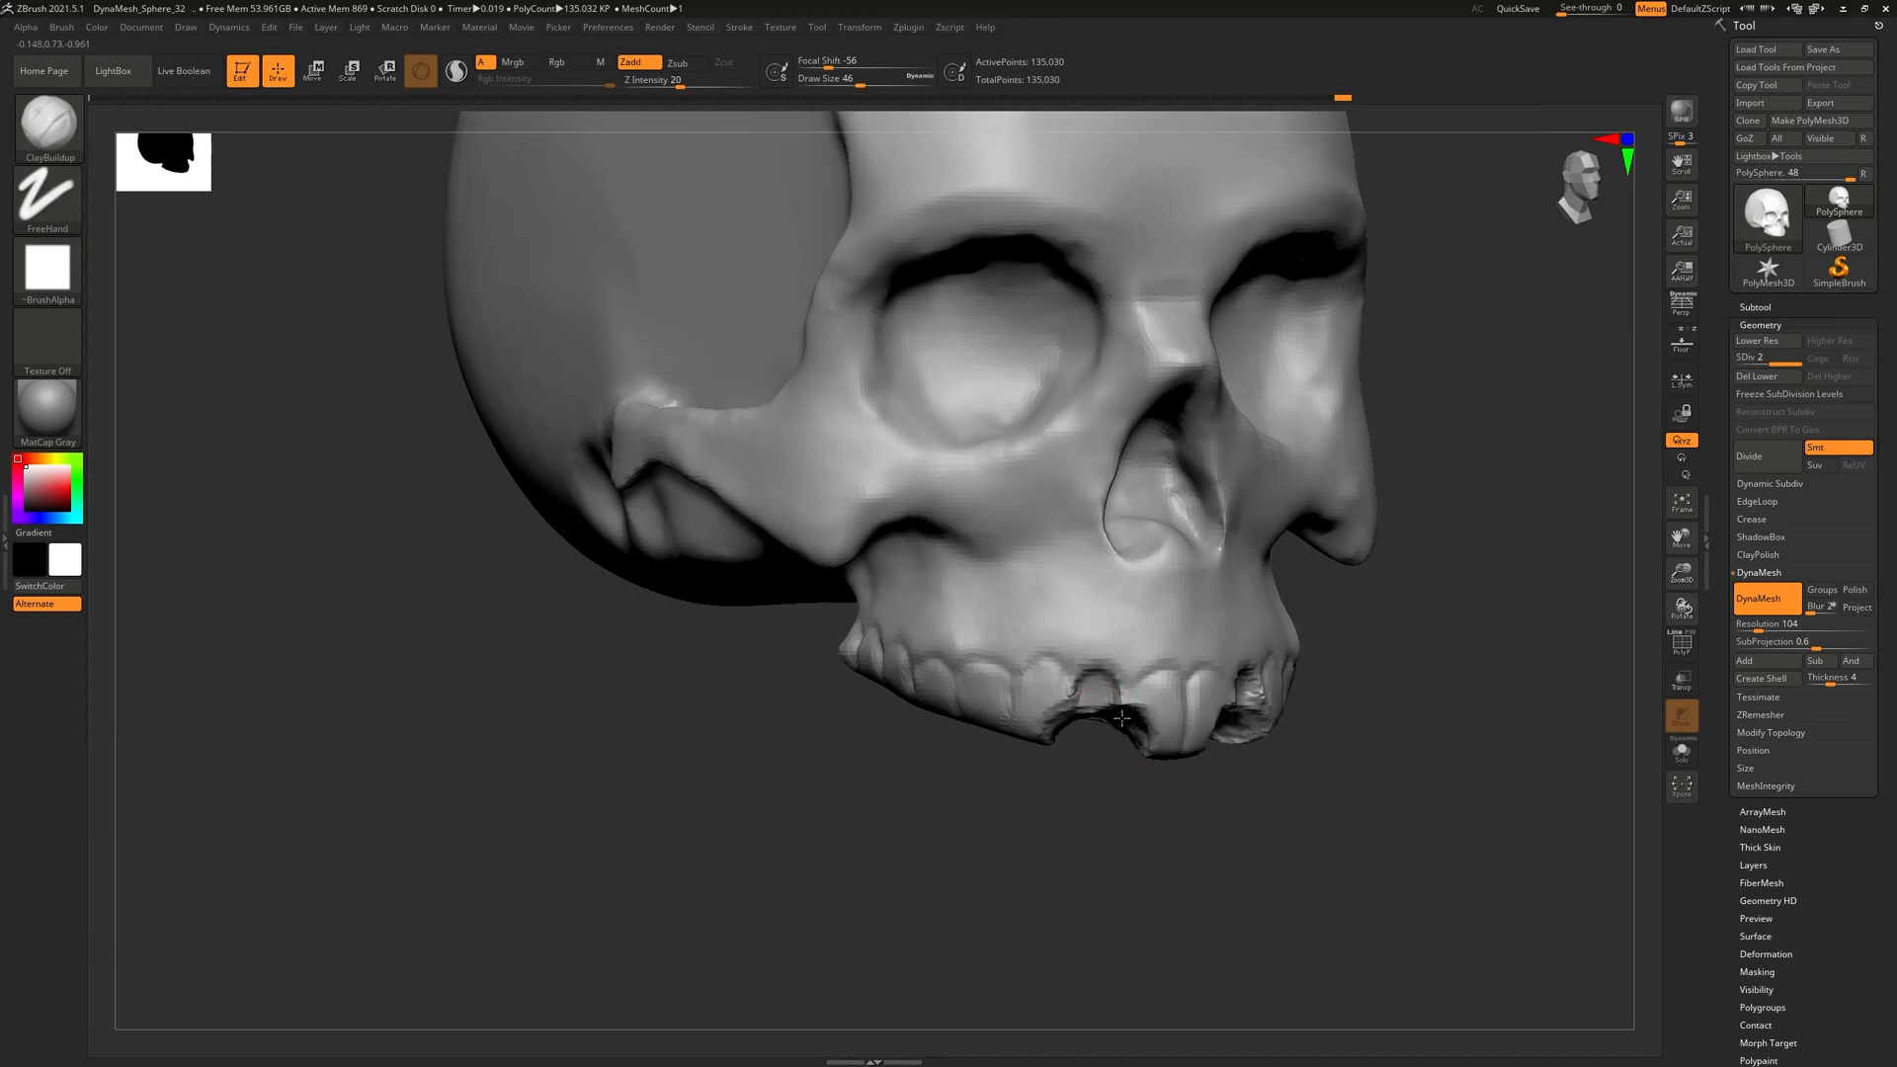
pyautogui.keyDown('shift'); pyautogui.moveTo(1179, 740); pyautogui.dragTo(1154, 691, button='right'); pyautogui.keyUp('shift')
pyautogui.moveTo(1164, 690)
pyautogui.keyDown('alt'); pyautogui.mouseDown()
pyautogui.moveTo(1134, 709)
pyautogui.moveTo(1168, 748)
pyautogui.mouseUp(); pyautogui.keyUp('alt')
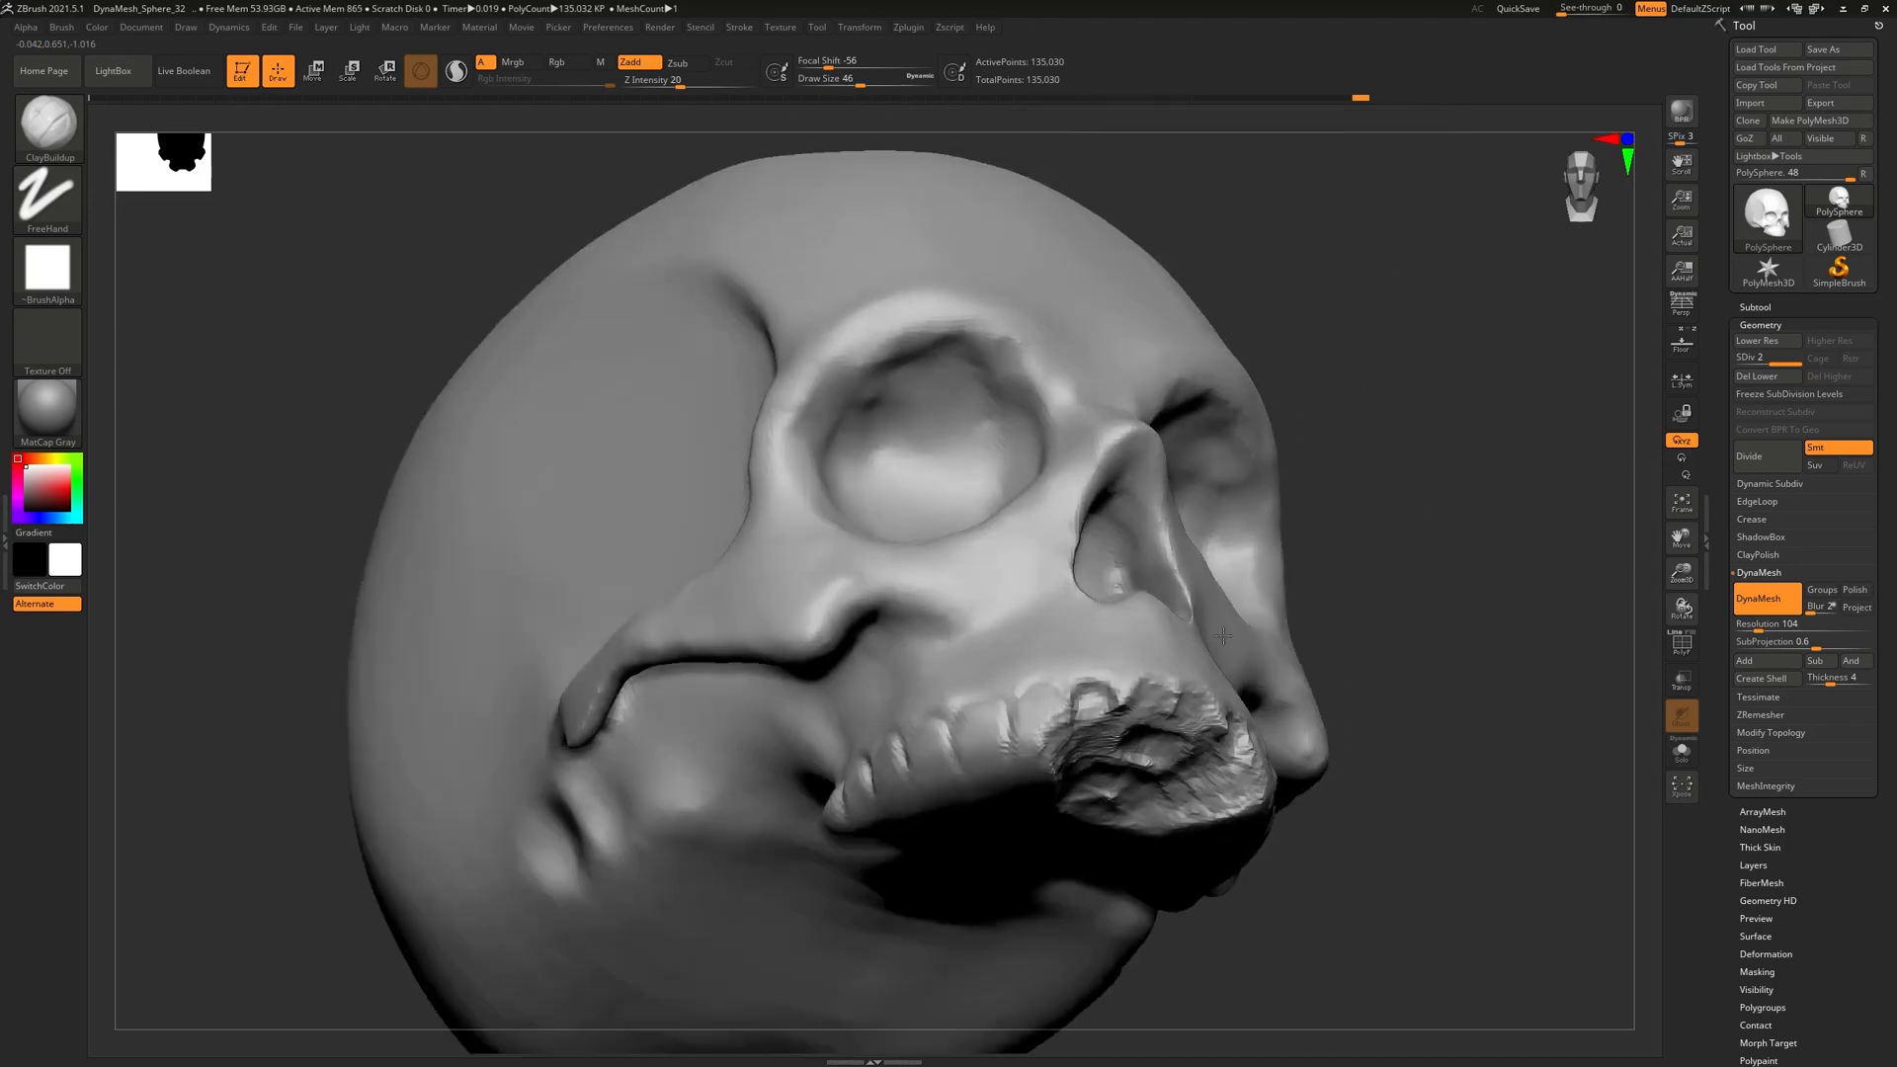
# Roughen the teeth from the side, break their lower edges, and deepen the front gap
pyautogui.moveTo(1154, 709)
pyautogui.keyDown('alt'); pyautogui.mouseDown()
pyautogui.moveTo(1122, 698)
pyautogui.moveTo(1148, 702)
pyautogui.mouseUp(); pyautogui.keyUp('alt')
pyautogui.moveTo(1150, 698); pyautogui.dragTo(1079, 704, button='right')
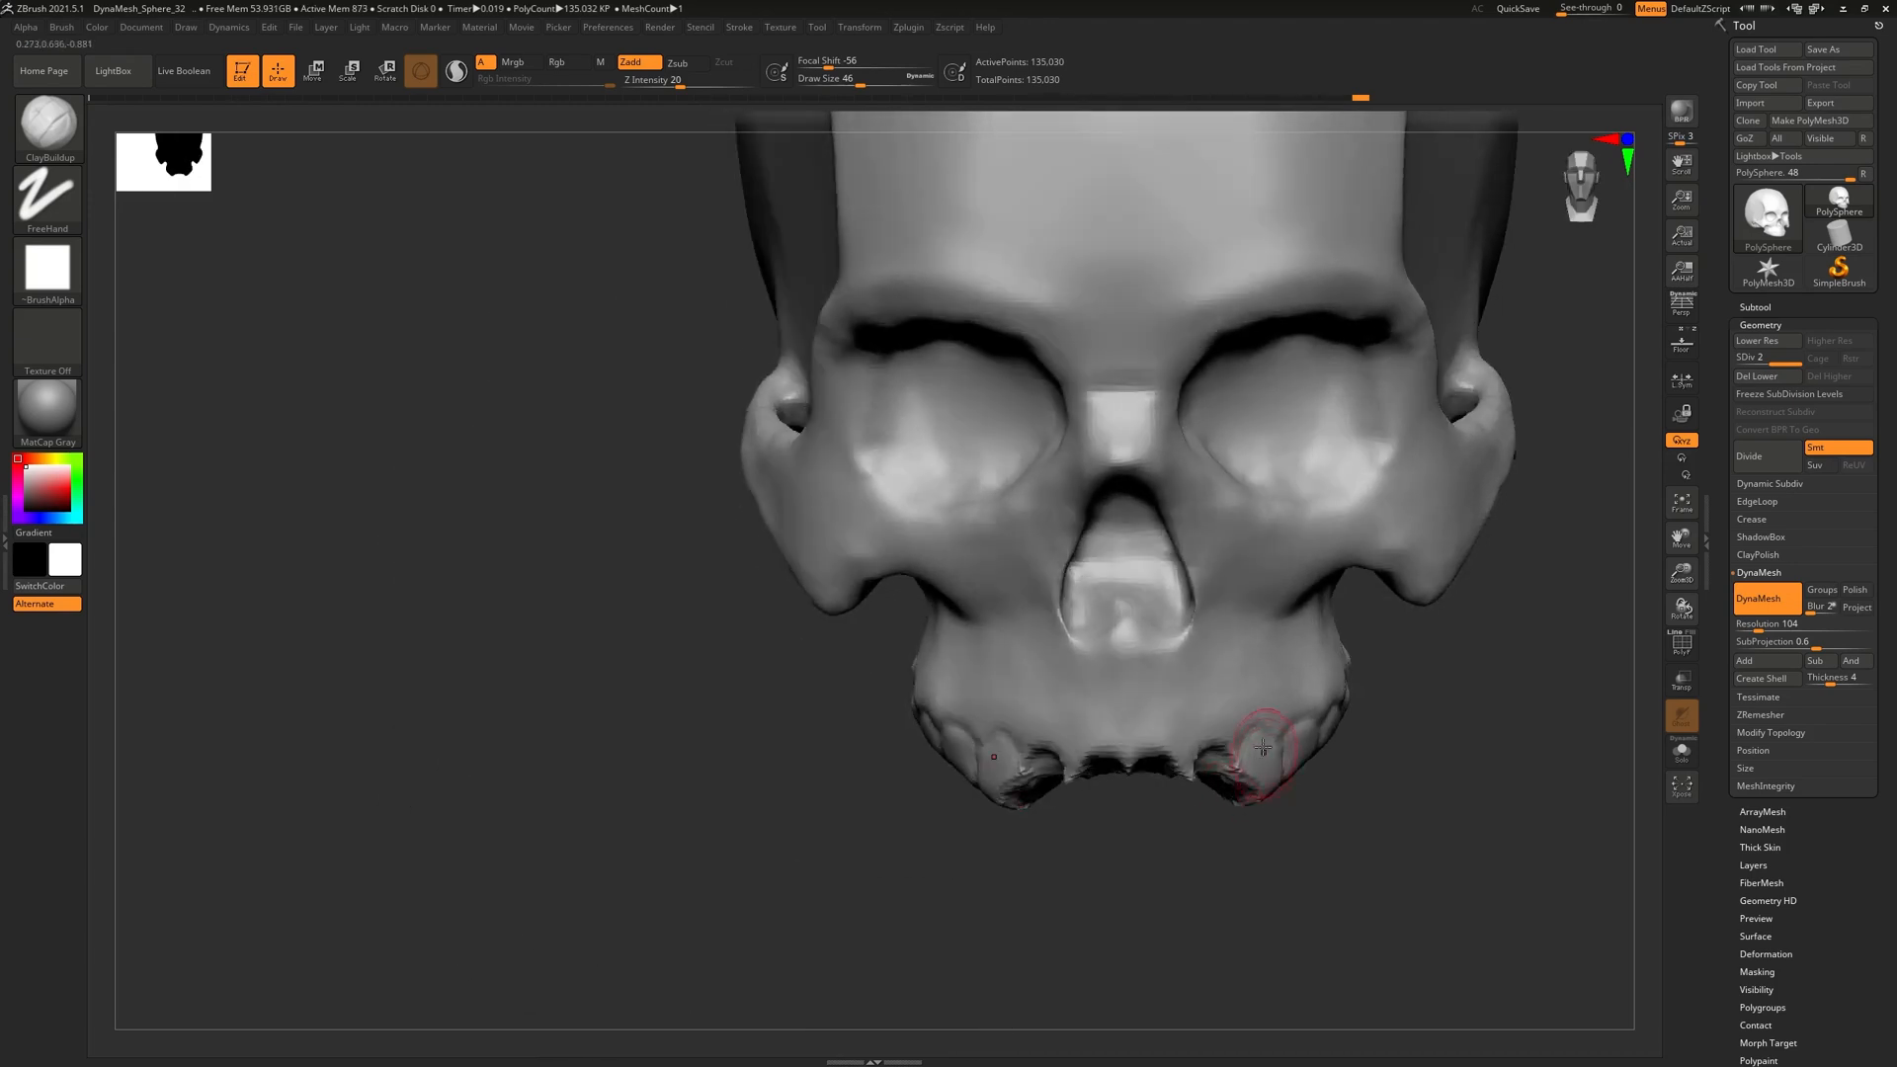
pyautogui.moveTo(1276, 761); pyautogui.dragTo(1237, 714, button='right')
pyautogui.moveTo(1292, 768)
pyautogui.keyDown('alt'); pyautogui.mouseDown()
pyautogui.moveTo(1302, 798)
pyautogui.moveTo(1284, 802)
pyautogui.moveTo(1260, 799)
pyautogui.moveTo(1259, 765)
pyautogui.moveTo(1207, 782)
pyautogui.mouseUp(); pyautogui.keyUp('alt')
pyautogui.moveTo(1221, 805)
pyautogui.keyDown('shift'); pyautogui.mouseDown(button='right')
pyautogui.moveTo(1262, 783)
pyautogui.moveTo(1210, 727)
pyautogui.moveTo(1248, 873)
pyautogui.moveTo(1071, 750)
pyautogui.moveTo(1191, 825)
pyautogui.moveTo(1244, 794)
pyautogui.mouseUp(button='right'); pyautogui.keyUp('shift')
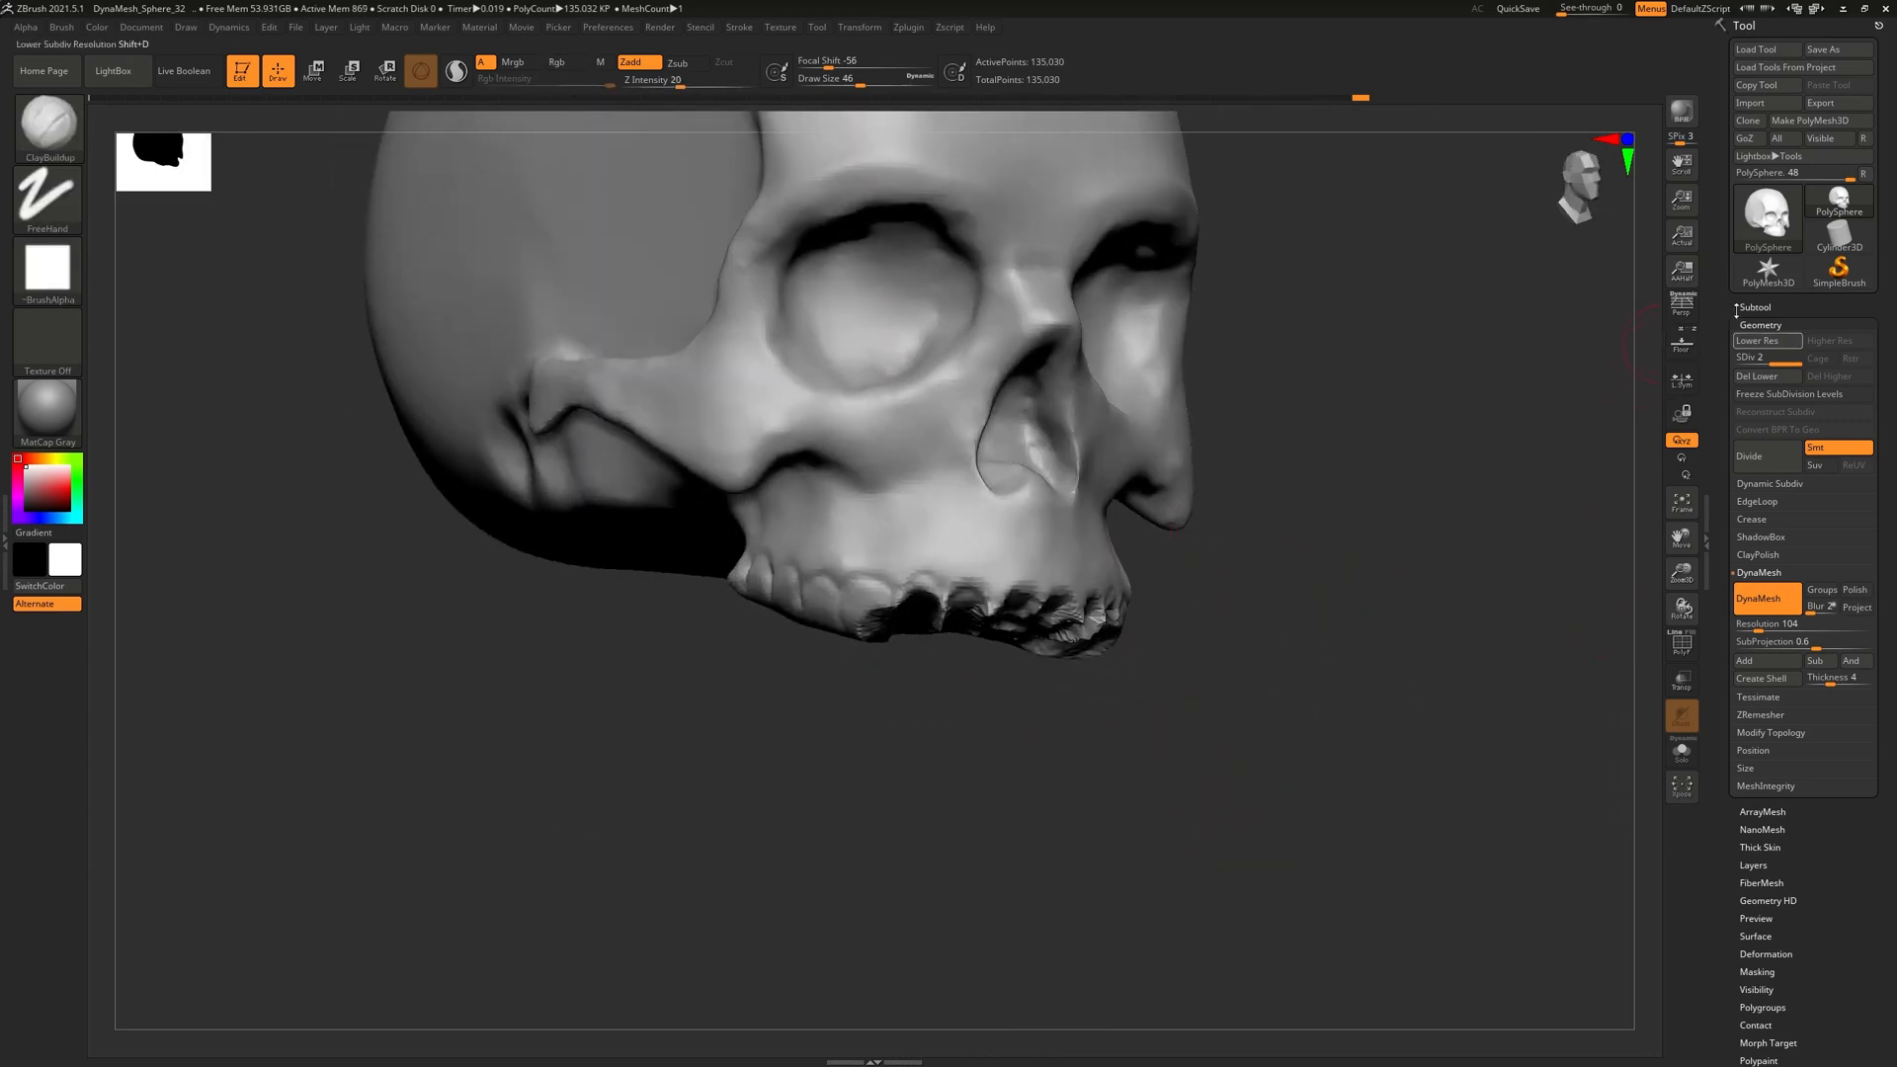
# Append a Sphere3D subtool, PM3D_Sphere3D1, and make it the active subtool
pyautogui.click(1767, 307)
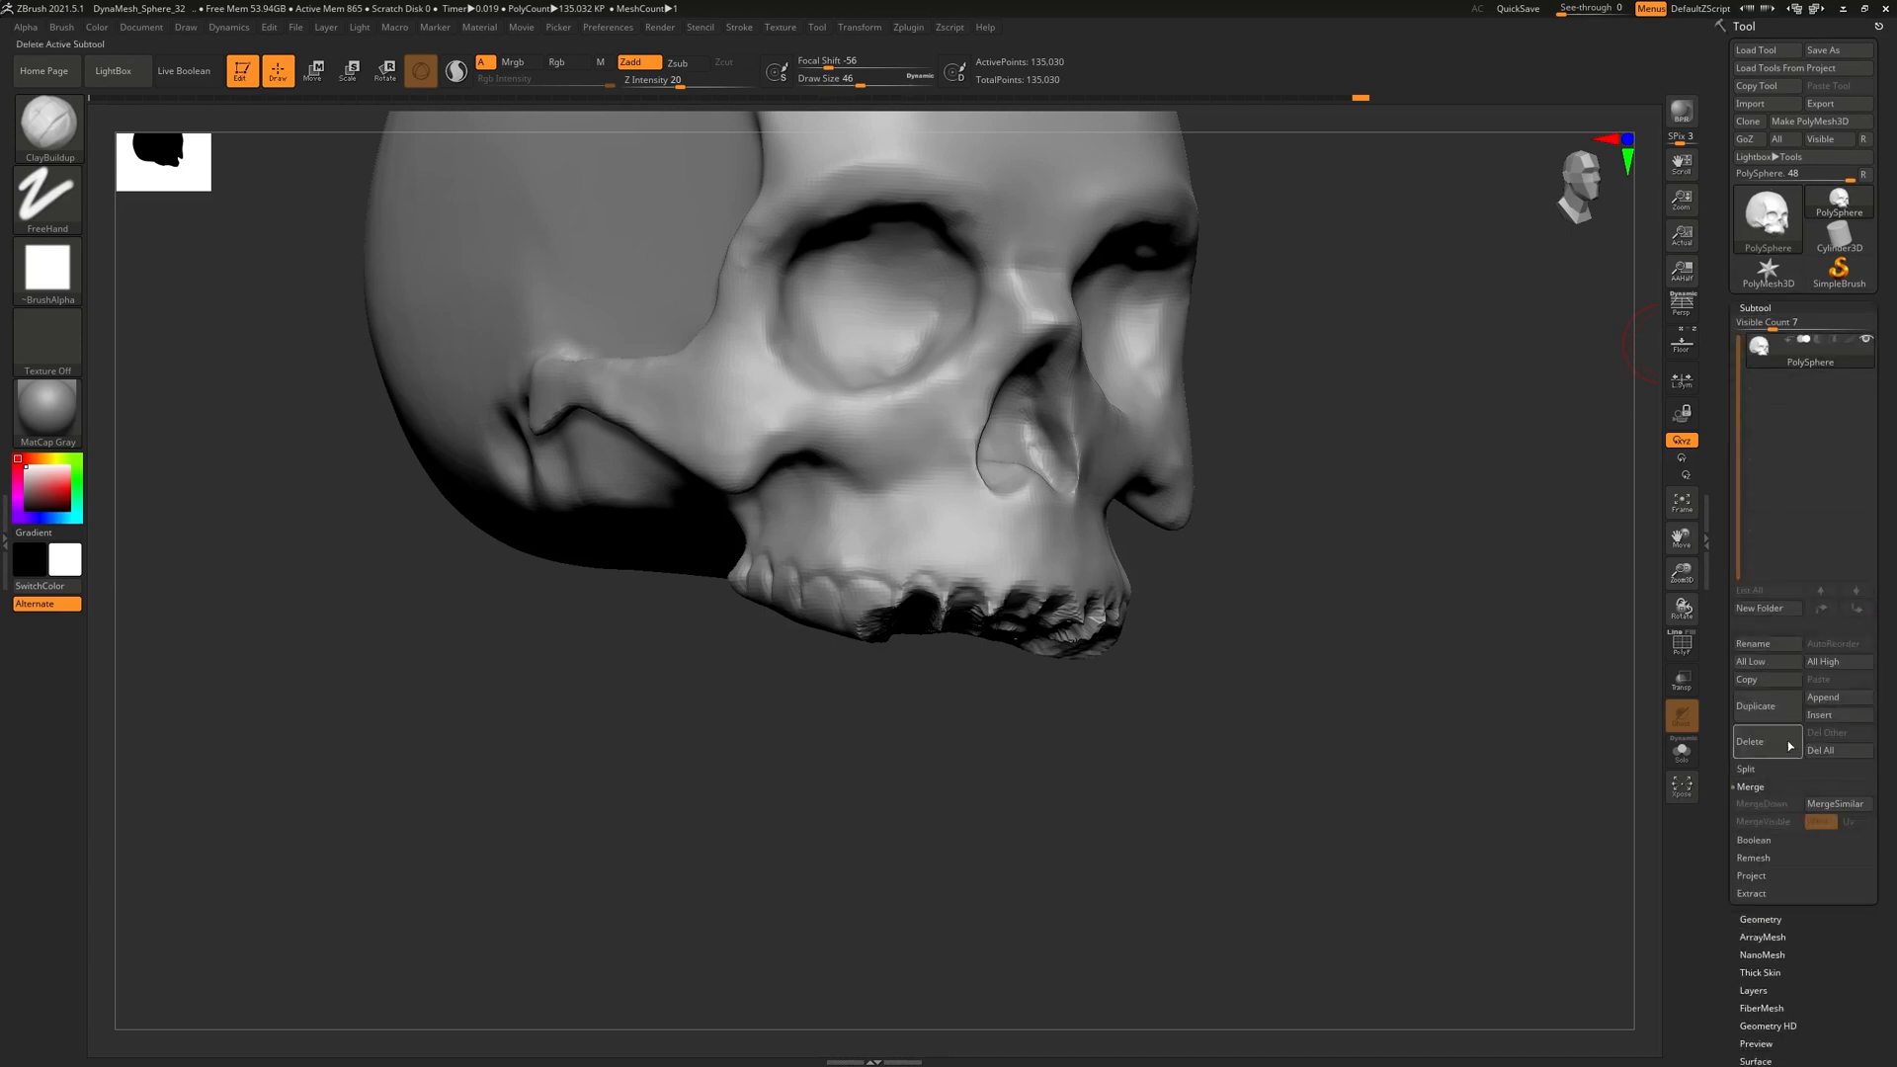
pyautogui.click(1842, 696)
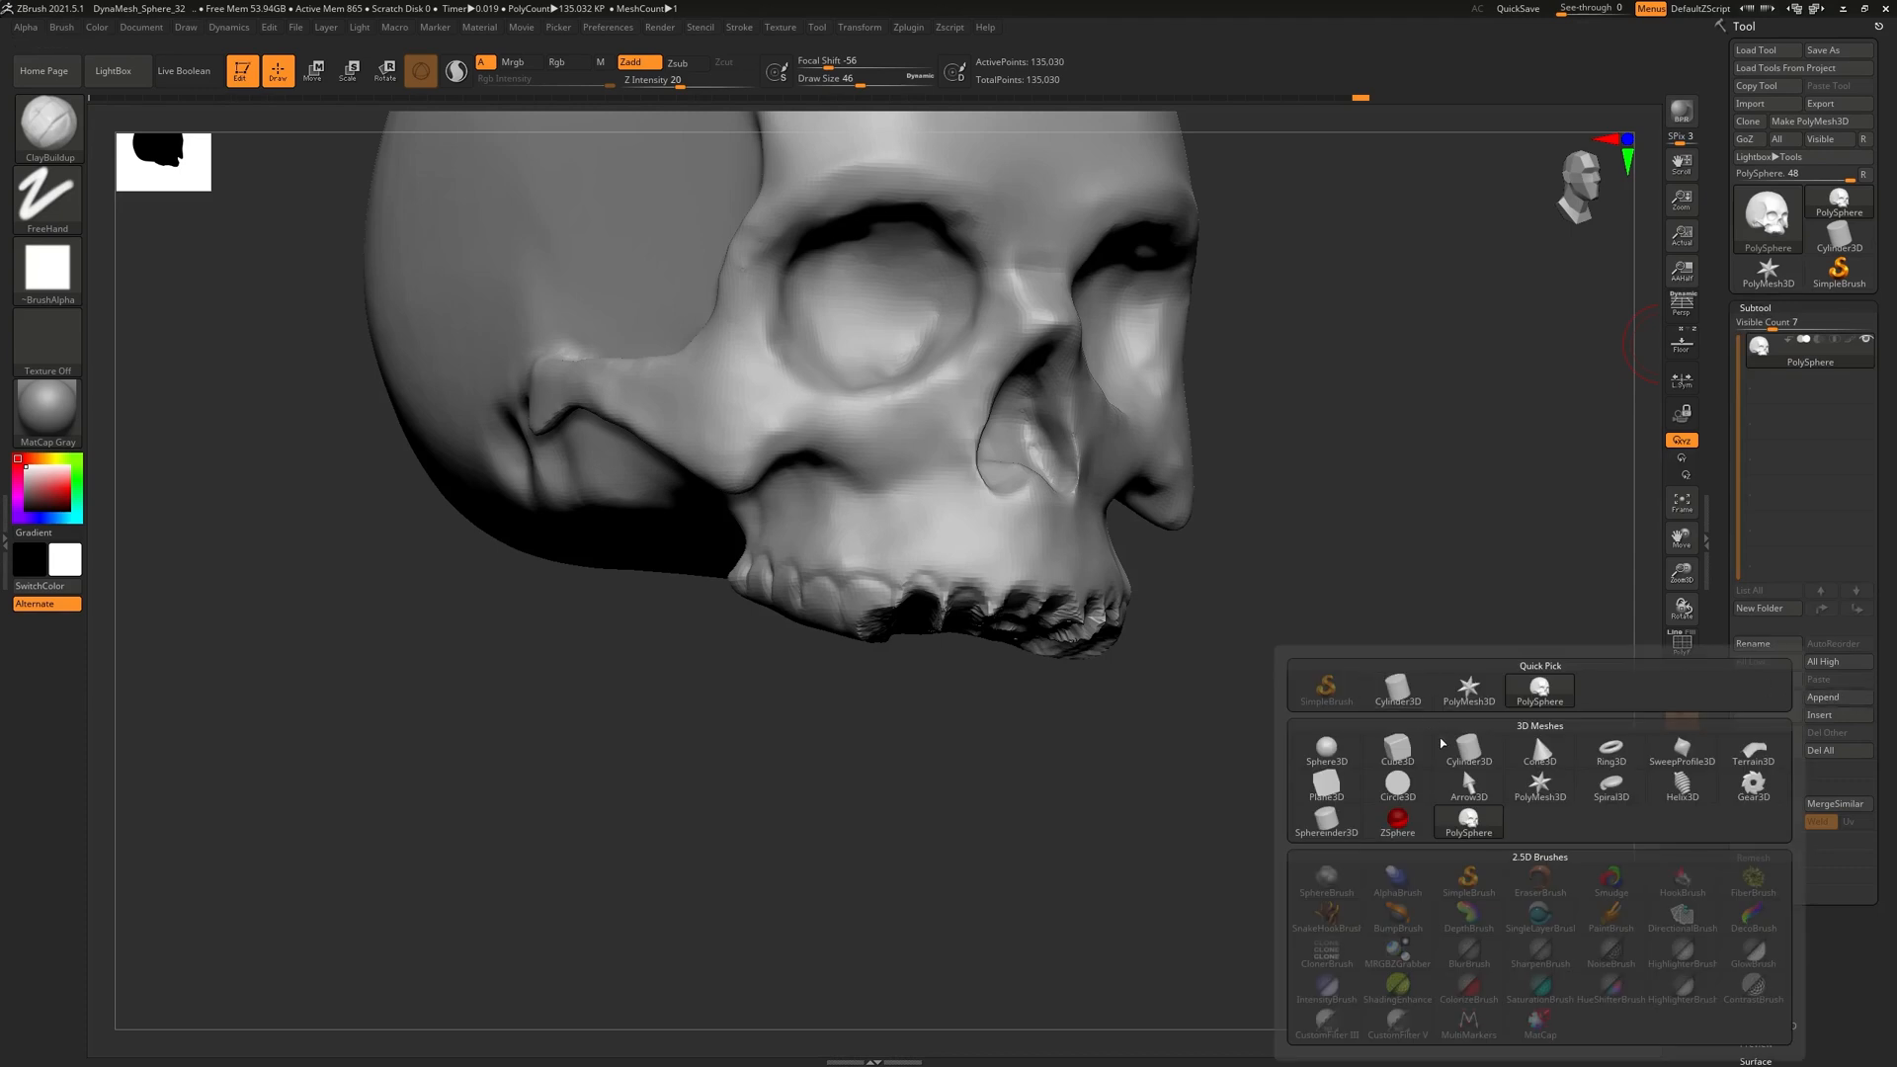
pyautogui.click(1349, 763)
pyautogui.moveTo(1363, 761); pyautogui.dragTo(1176, 672)
pyautogui.keyDown('alt'); pyautogui.click(1123, 413); pyautogui.keyUp('alt')
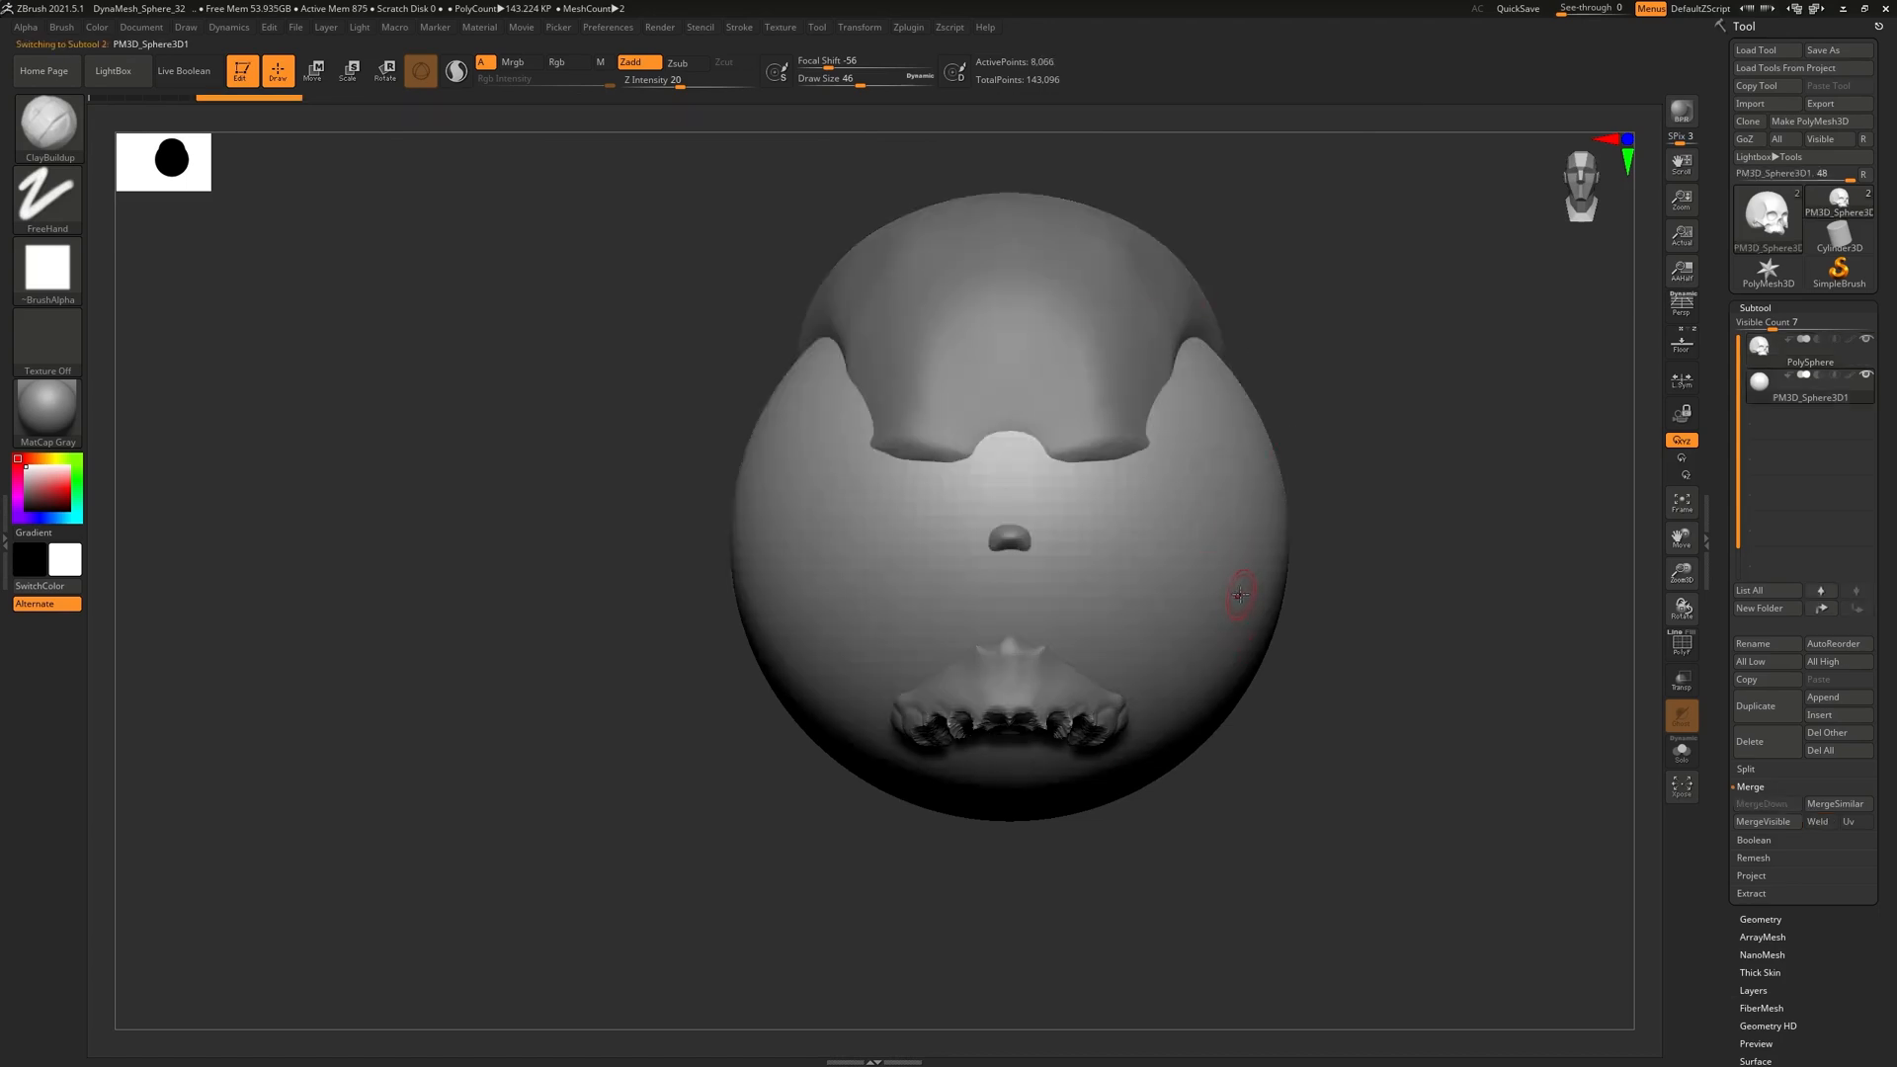
# Shrink the sphere with the gizmo and raise it into the tooth area of the mouth
pyautogui.press('w')
pyautogui.press('e')
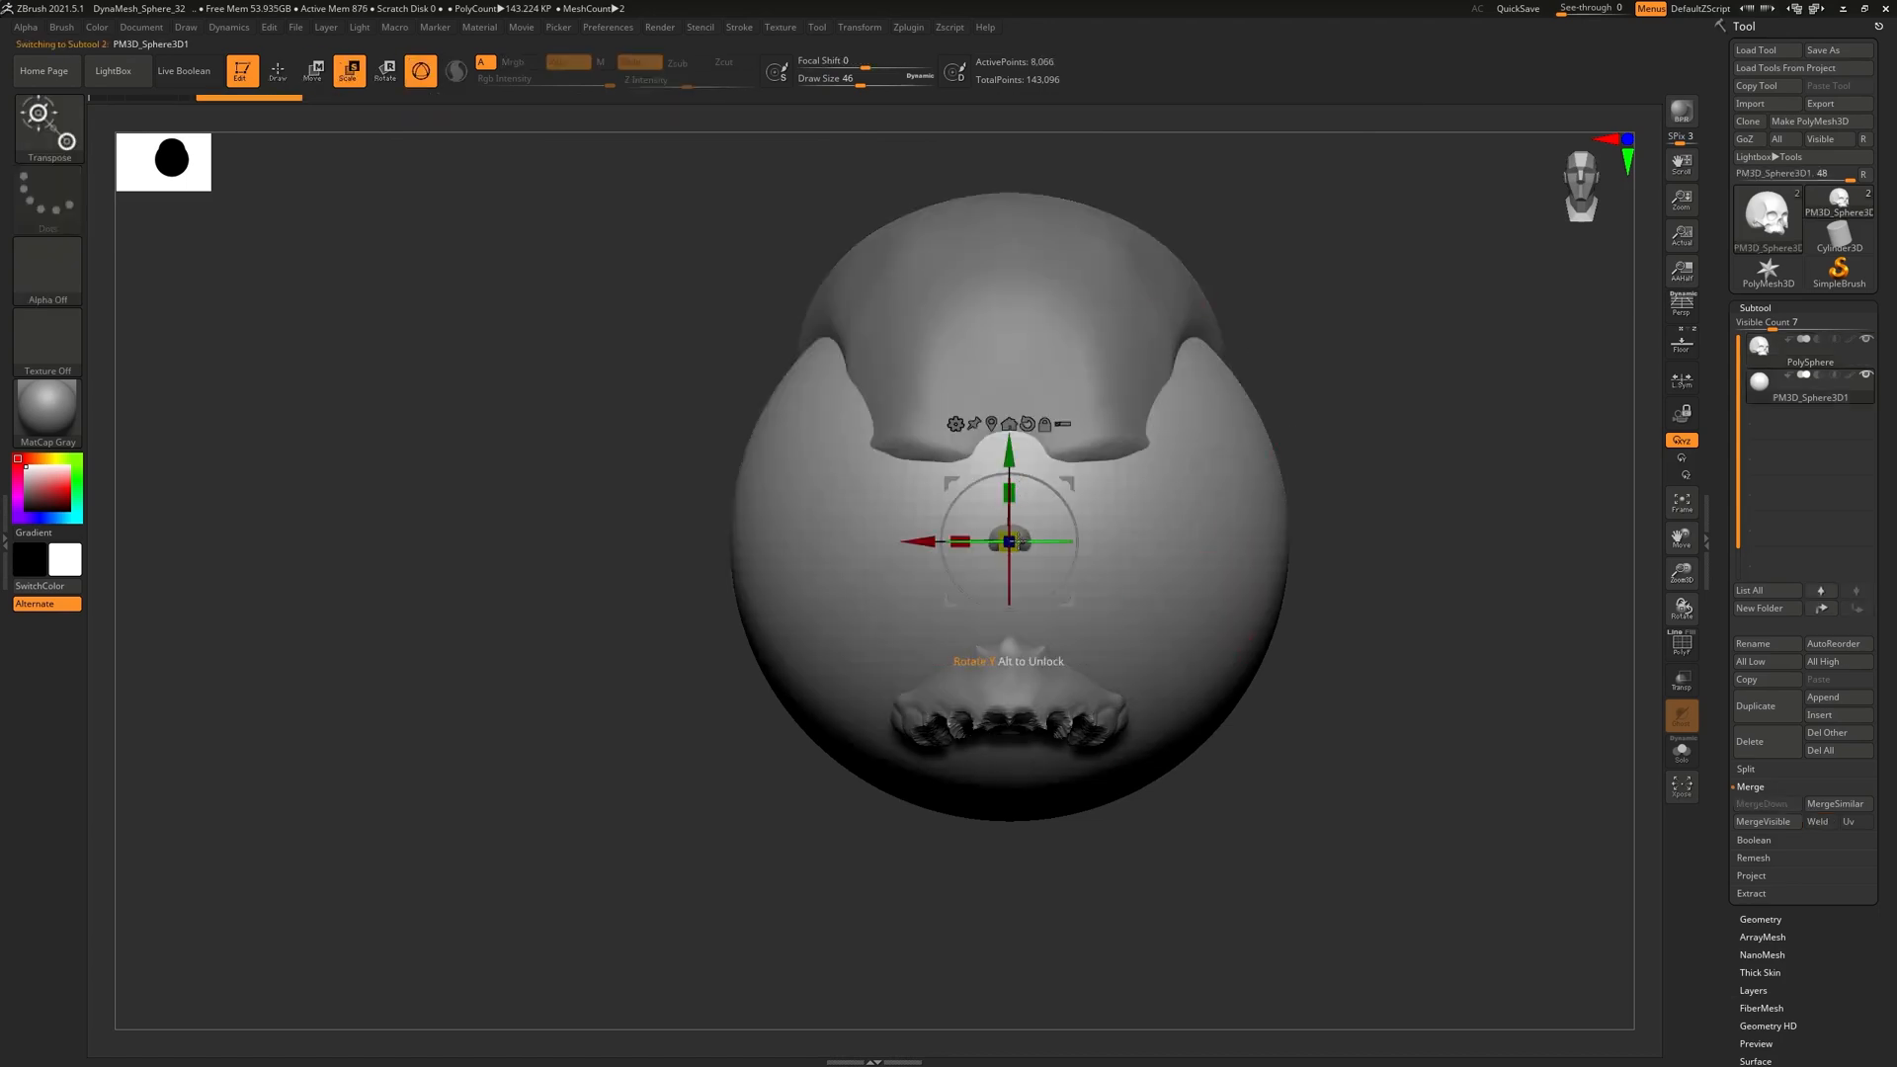
pyautogui.moveTo(1022, 554); pyautogui.dragTo(1182, 545)
pyautogui.moveTo(1122, 452); pyautogui.dragTo(1126, 707)
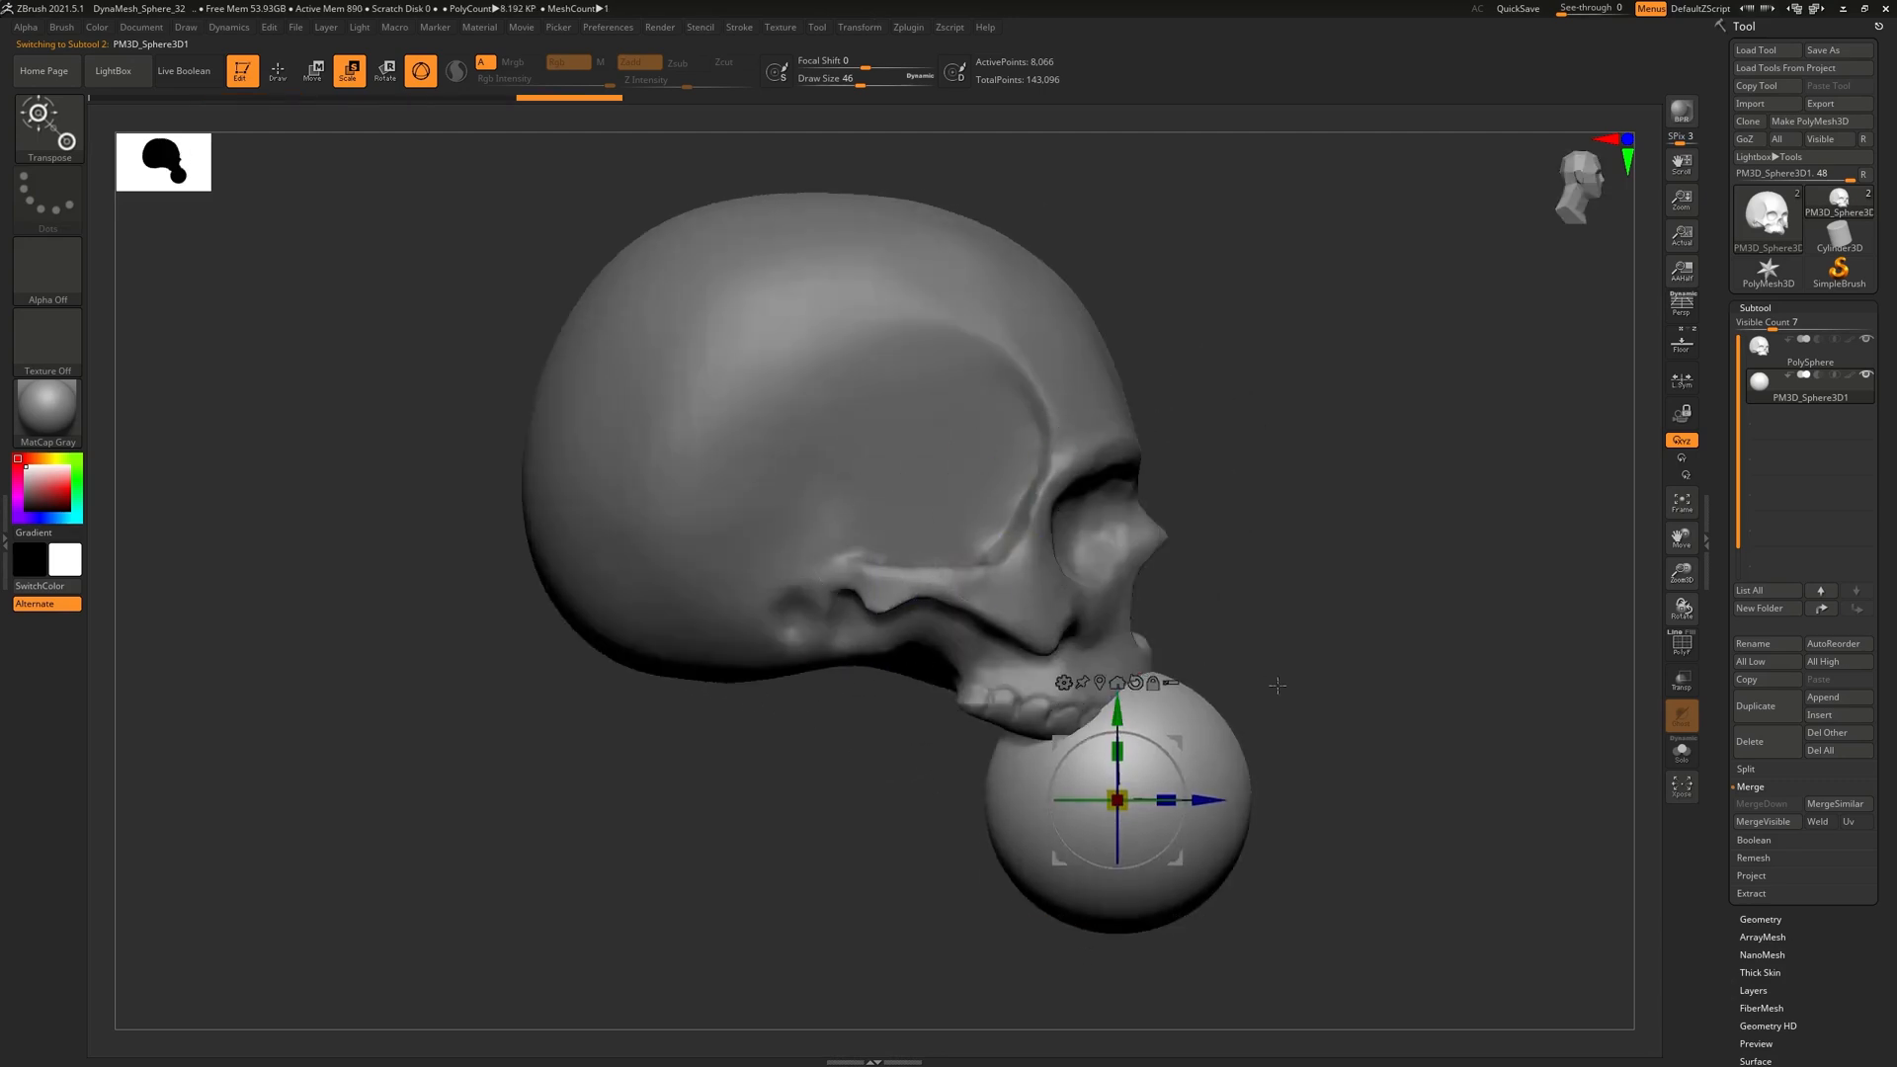
pyautogui.keyDown('shift'); pyautogui.moveTo(1274, 678); pyautogui.dragTo(1196, 756); pyautogui.keyUp('shift')
pyautogui.keyDown('ctrl'); pyautogui.moveTo(1196, 770); pyautogui.dragTo(1133, 836, button='right'); pyautogui.keyUp('ctrl')
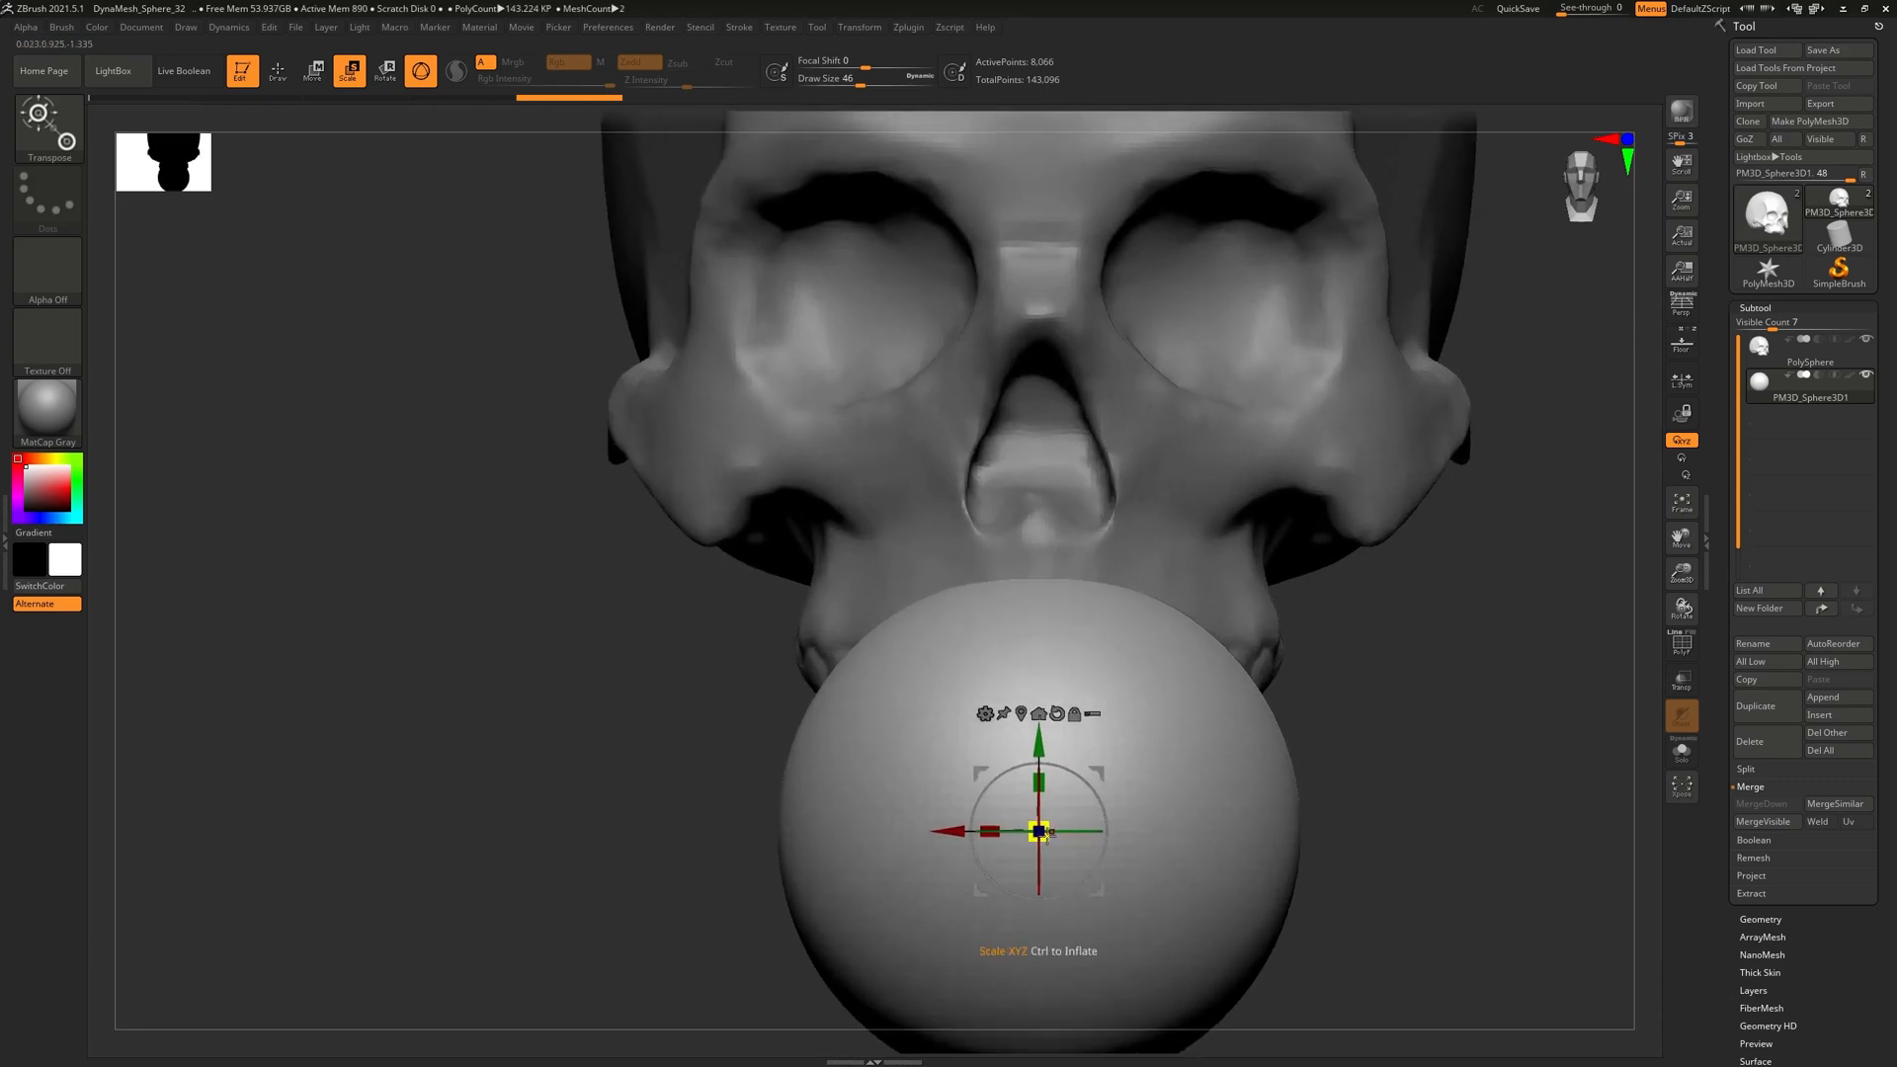
pyautogui.moveTo(1039, 835); pyautogui.dragTo(1030, 705)
pyautogui.moveTo(1017, 629); pyautogui.dragTo(1018, 510)
pyautogui.keyDown('shift'); pyautogui.moveTo(1156, 690); pyautogui.dragTo(1178, 741); pyautogui.keyUp('shift')
# Narrow the sphere into a tooth and slide it into the front gap of the upper row
pyautogui.moveTo(974, 649); pyautogui.dragTo(988, 648)
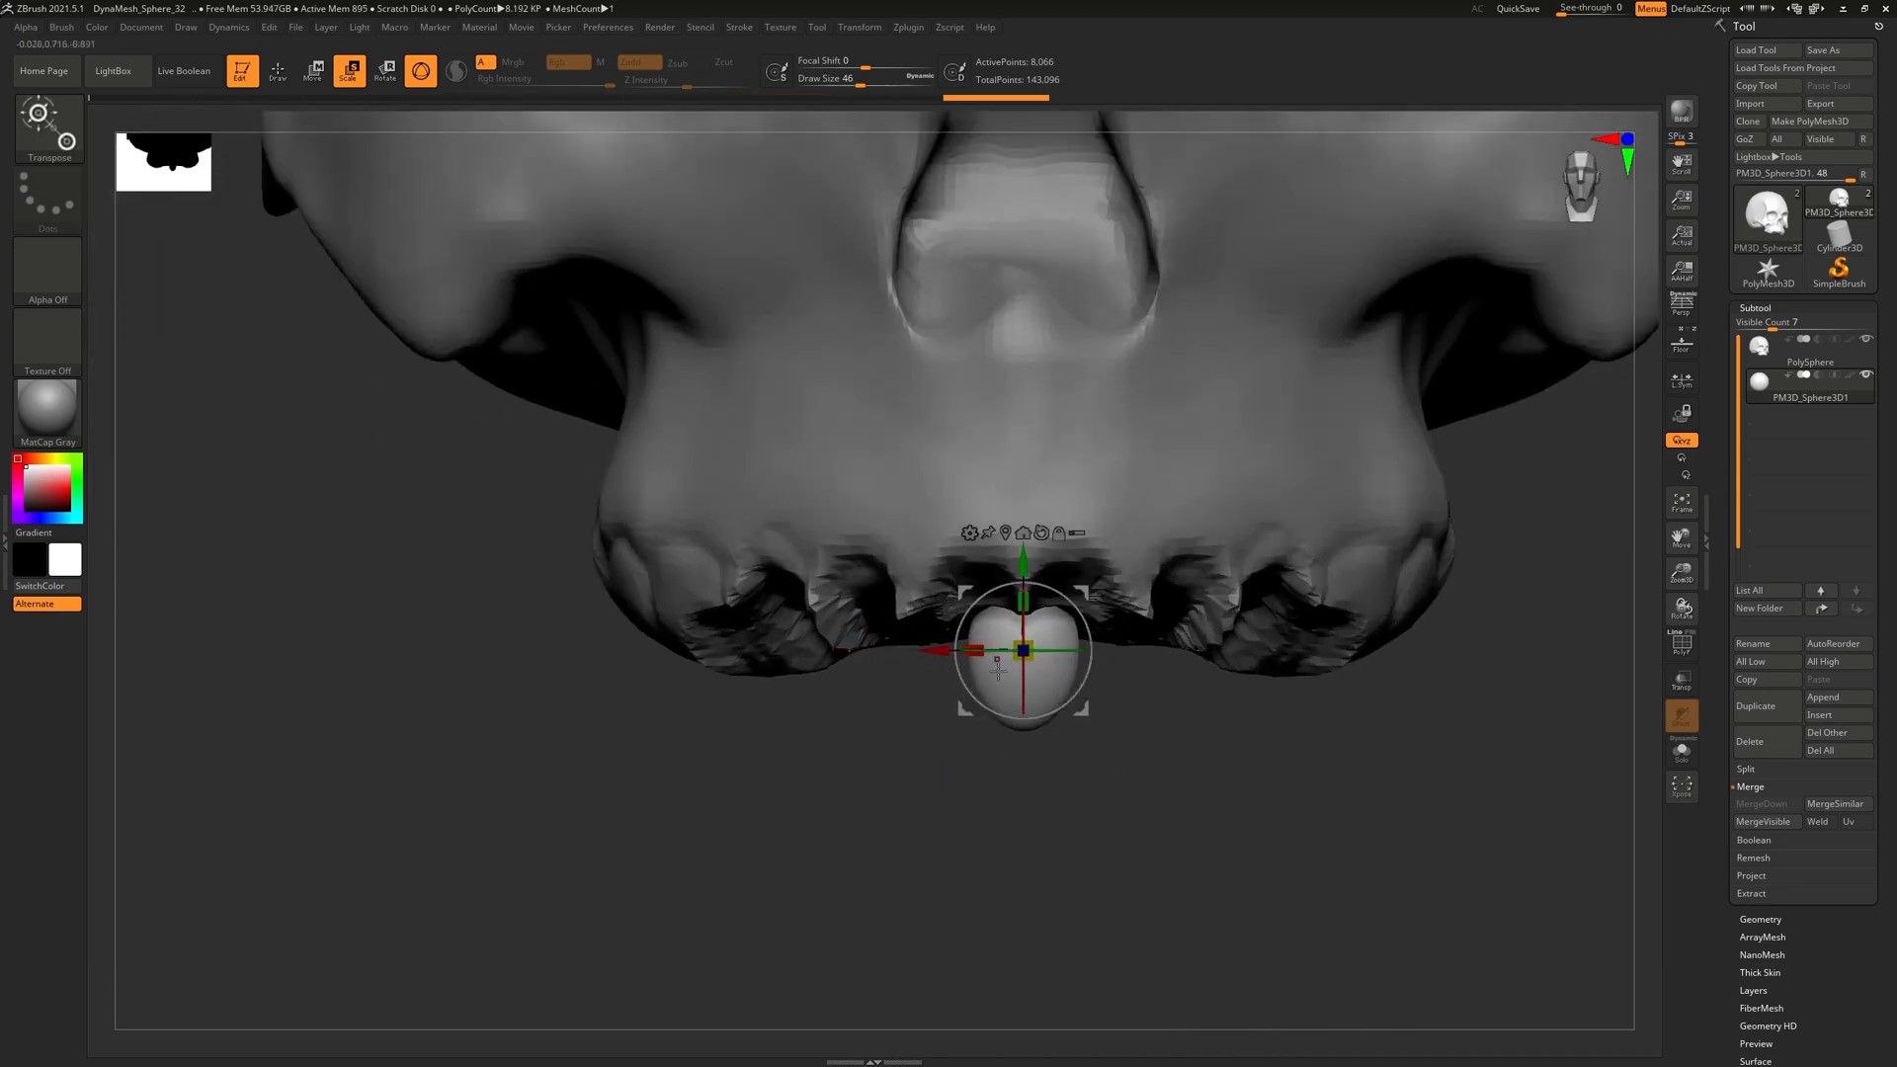
pyautogui.keyDown('shift'); pyautogui.moveTo(950, 785); pyautogui.dragTo(1008, 792); pyautogui.keyUp('shift')
pyautogui.moveTo(1112, 654); pyautogui.dragTo(1220, 571)
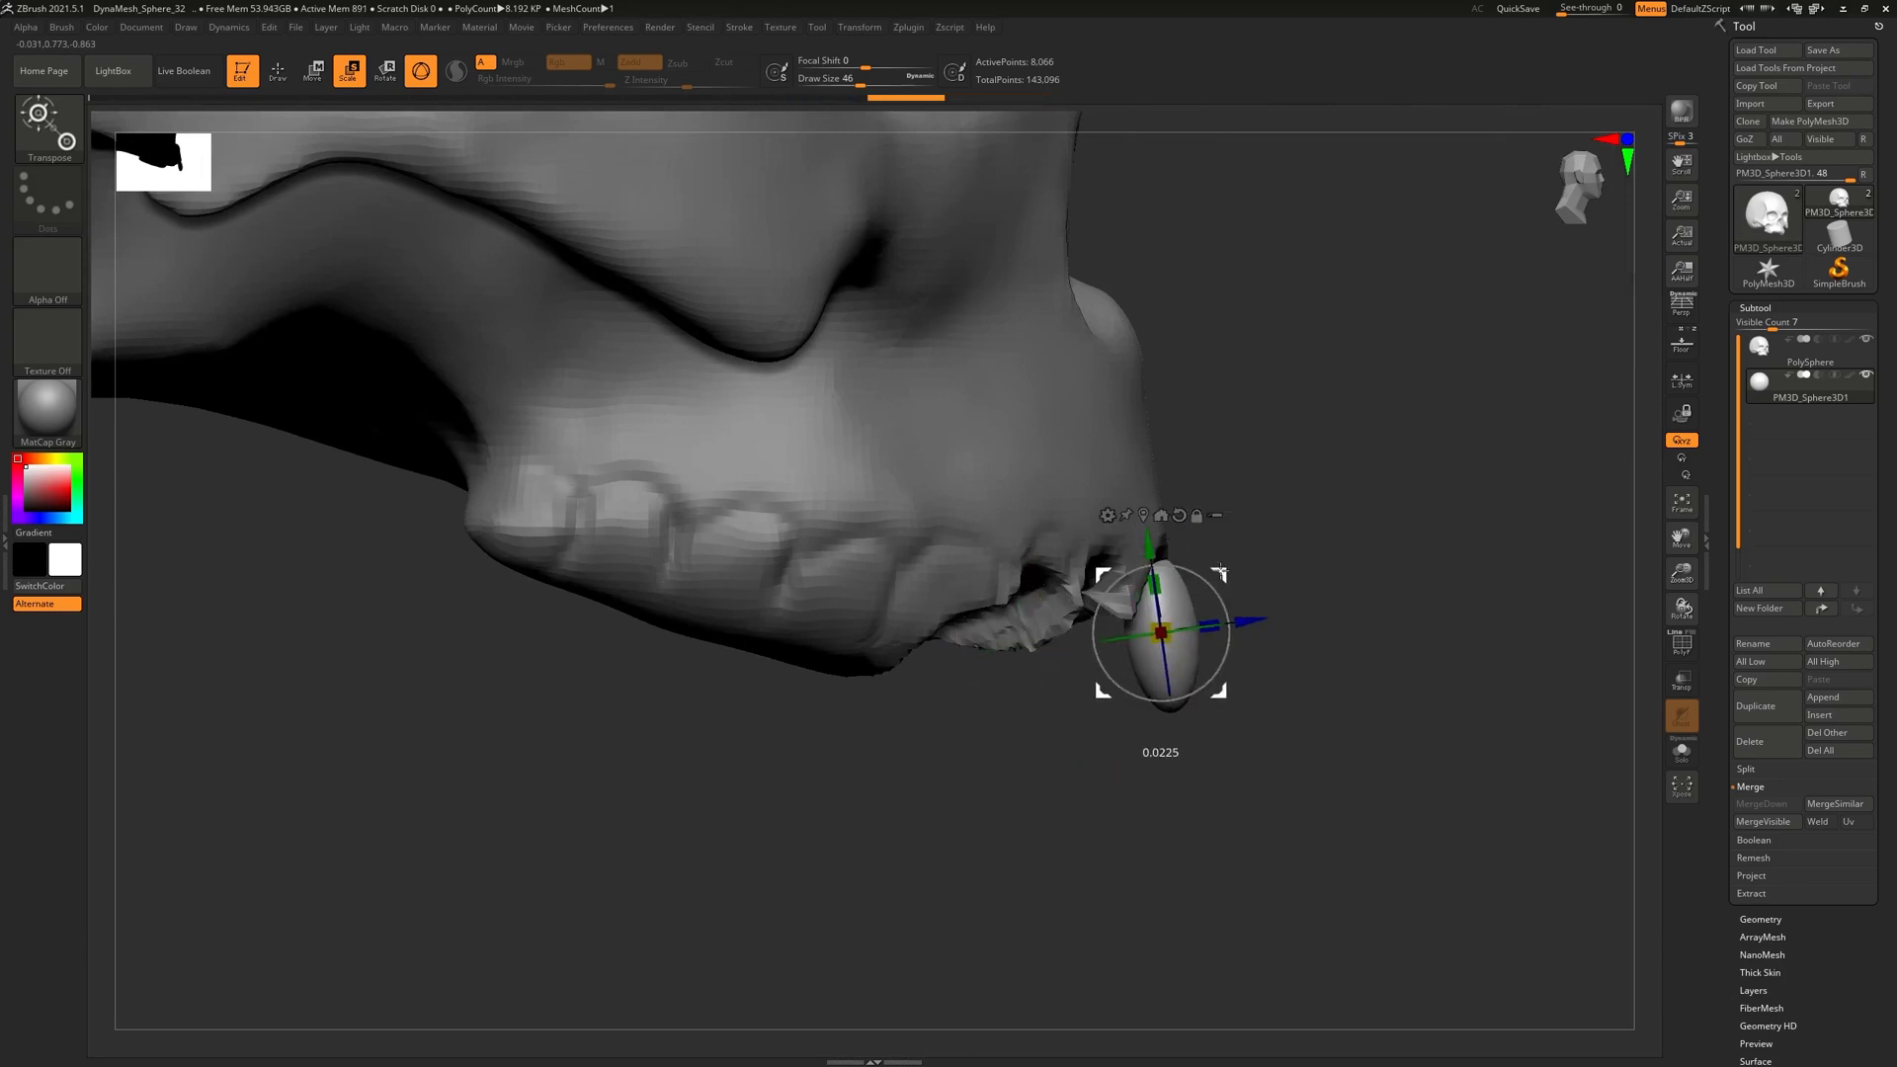
pyautogui.keyDown('shift'); pyautogui.moveTo(1329, 748); pyautogui.dragTo(1254, 753); pyautogui.keyUp('shift')
pyautogui.moveTo(1104, 629); pyautogui.dragTo(1029, 632)
pyautogui.moveTo(1122, 808); pyautogui.dragTo(1179, 597)
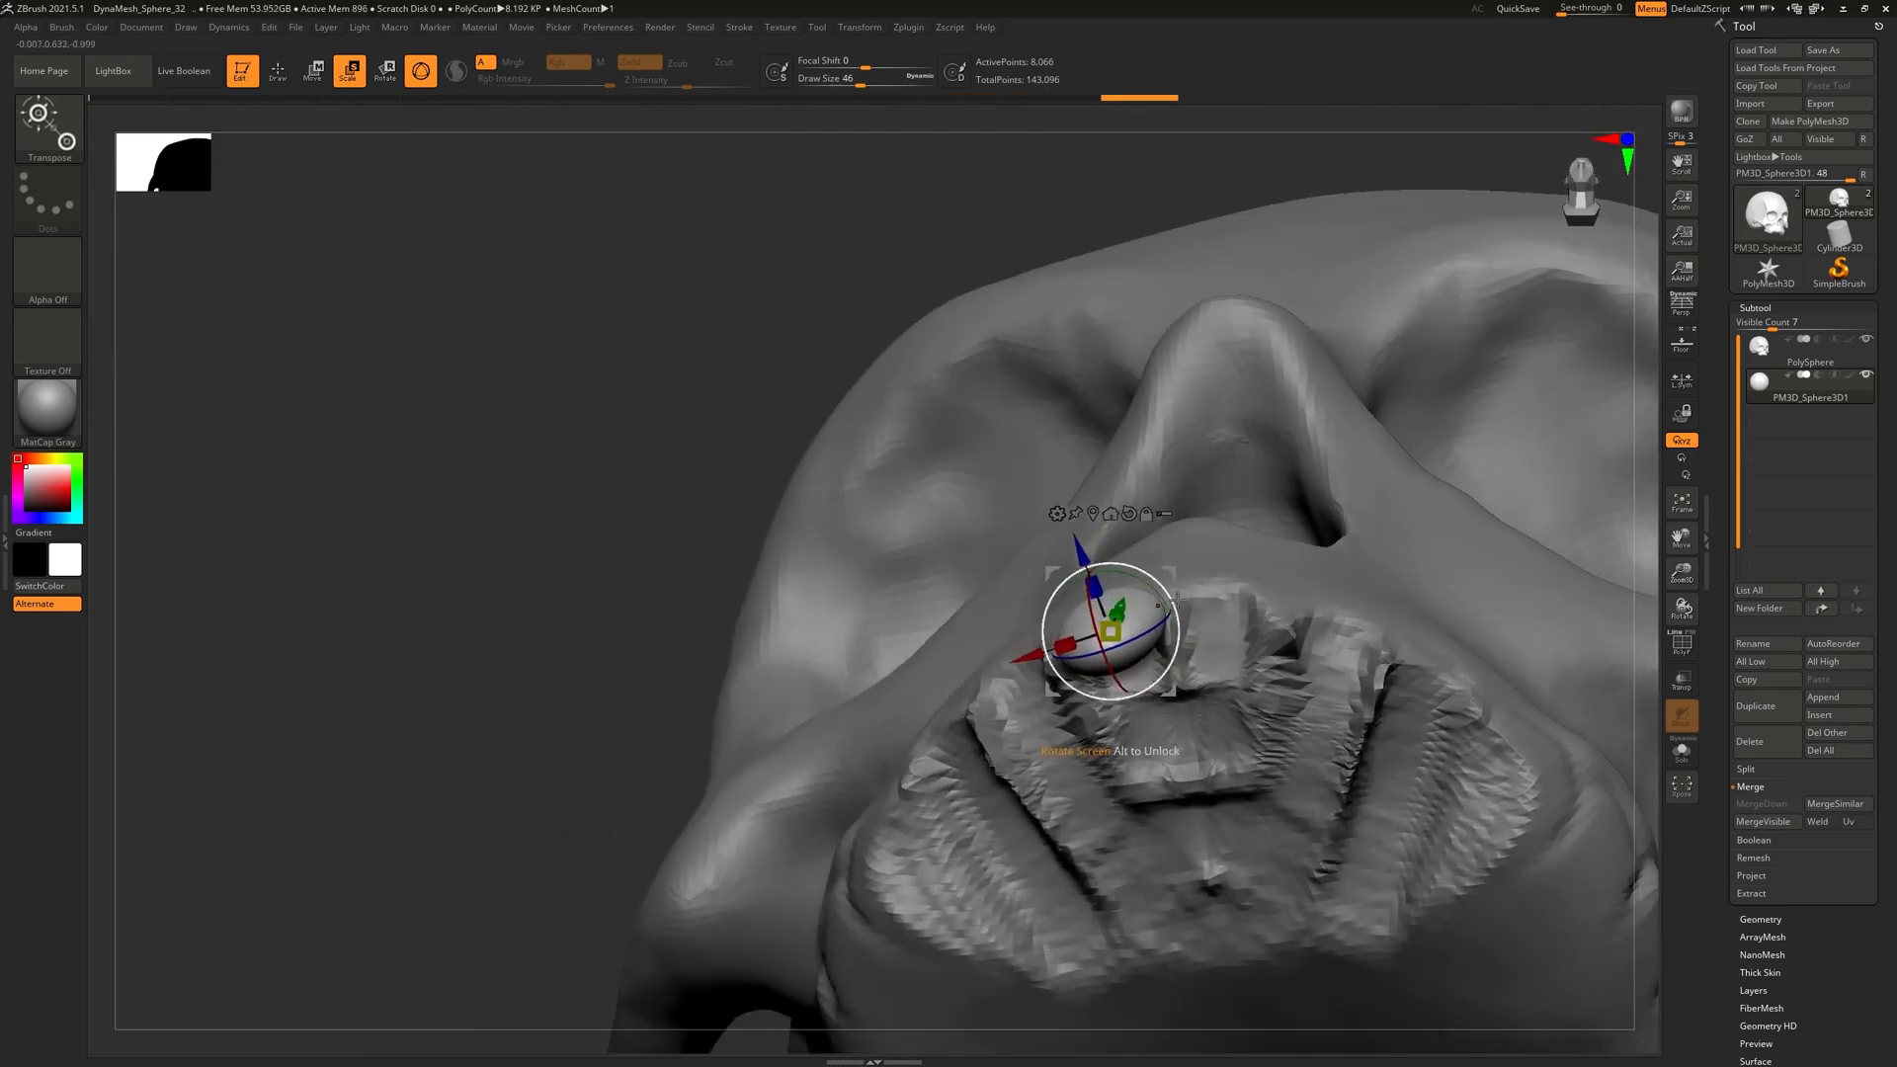
pyautogui.keyDown('shift'); pyautogui.moveTo(576, 684); pyautogui.dragTo(1403, 405); pyautogui.keyUp('shift')
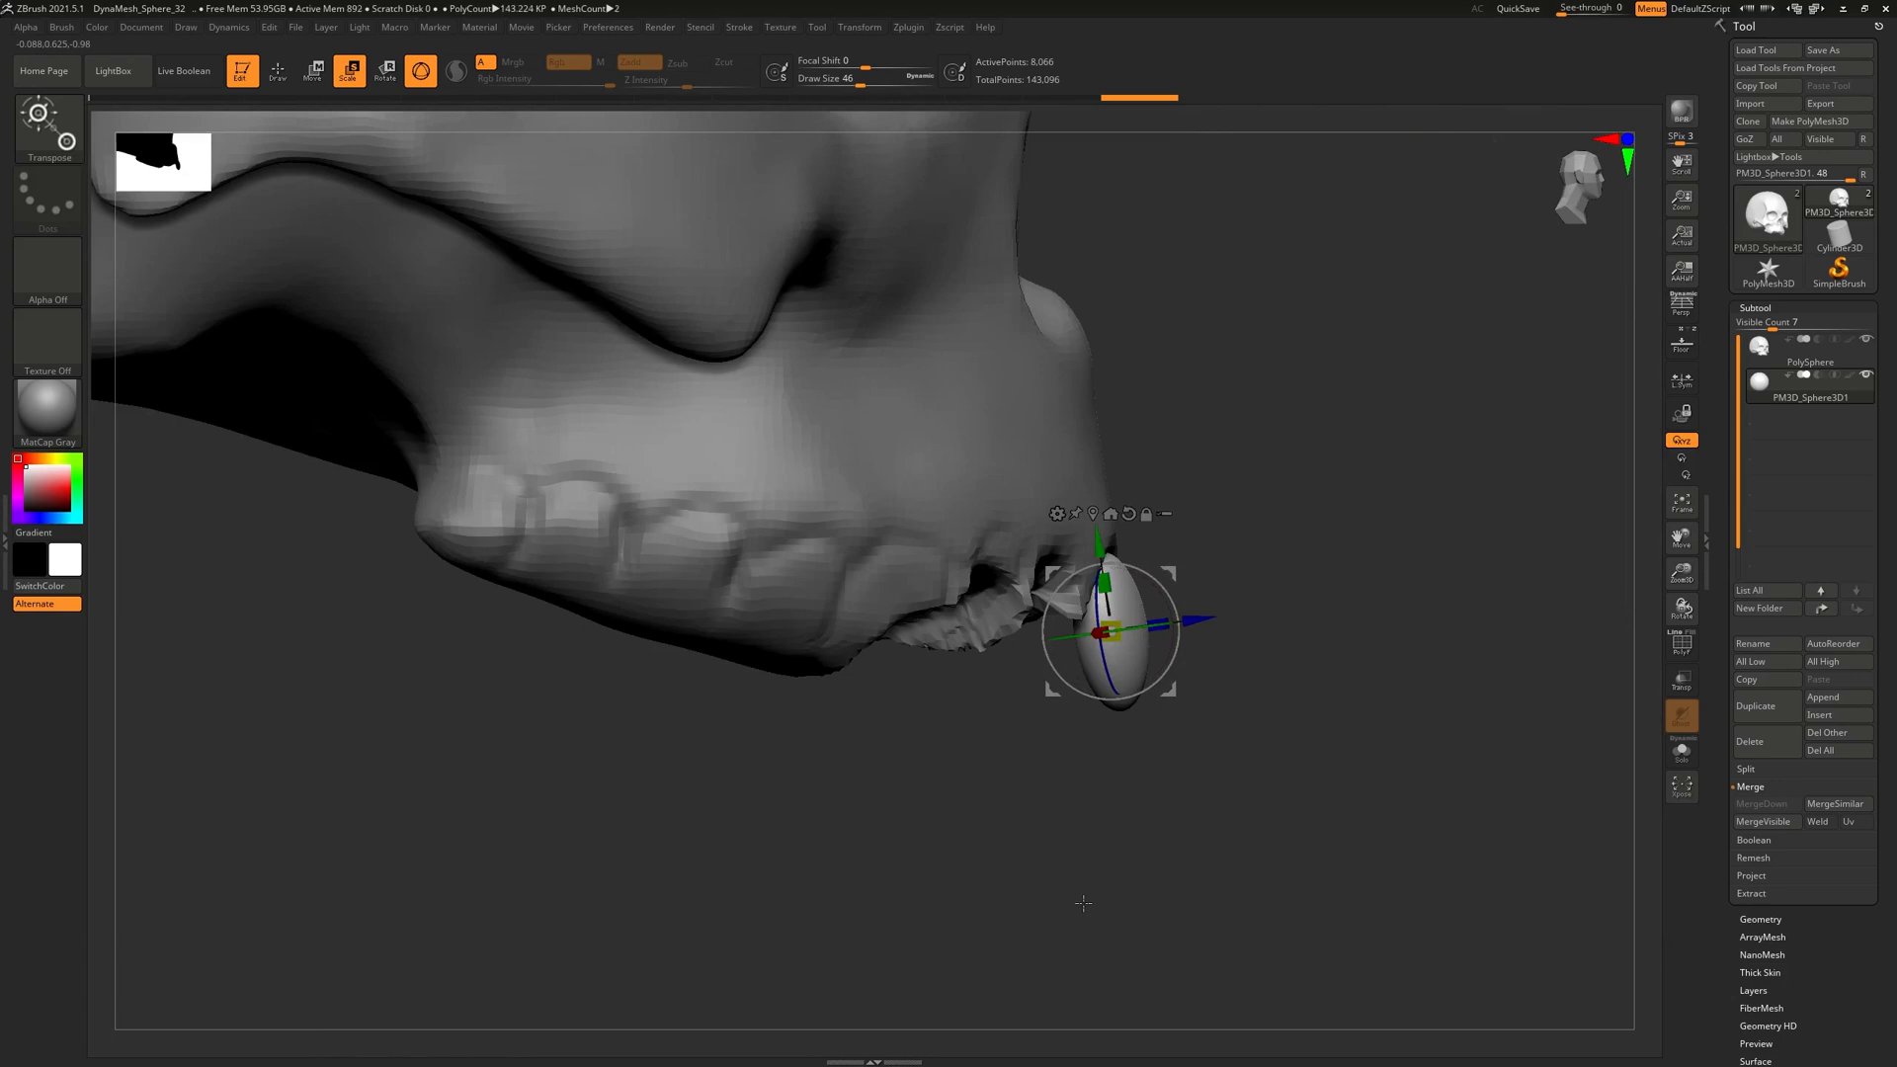
pyautogui.press('q')
pyautogui.keyDown('shift'); pyautogui.moveTo(1325, 537); pyautogui.dragTo(1084, 558); pyautogui.keyUp('shift')
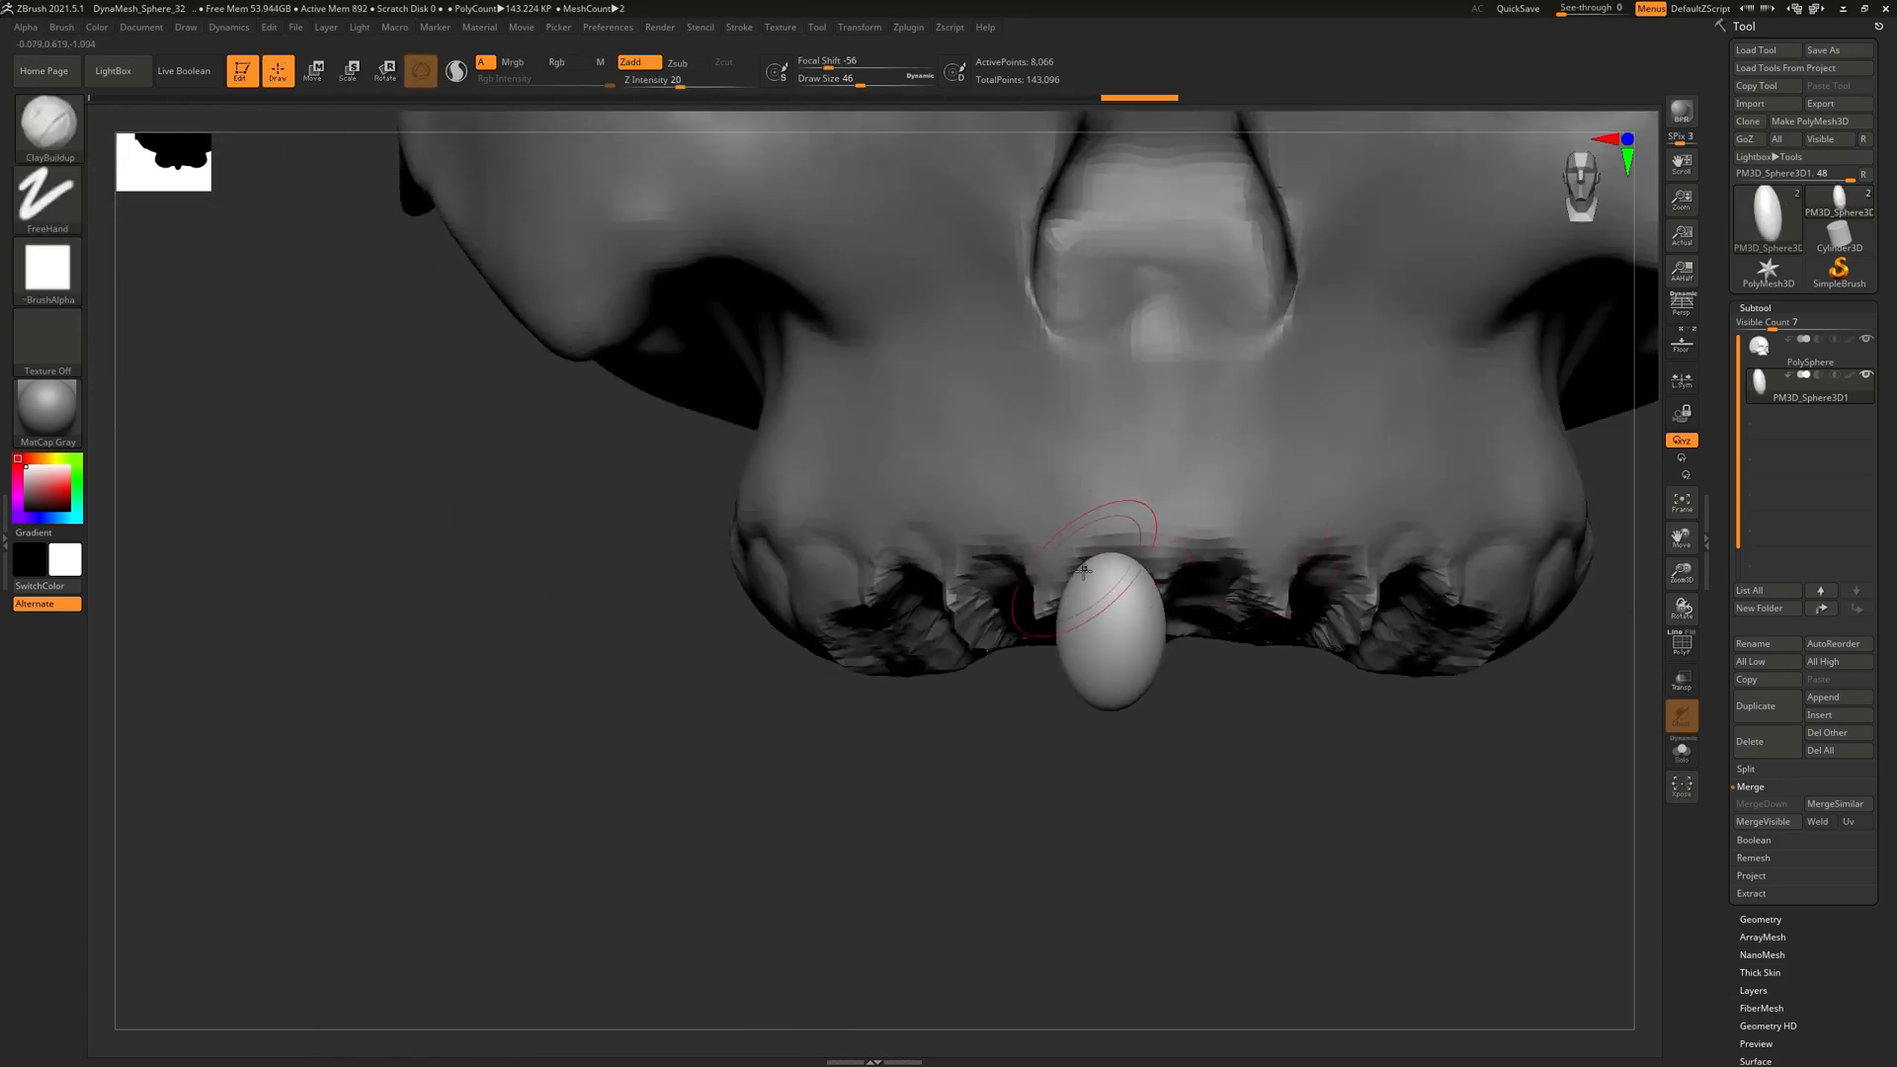
# Pull the egg into a tooth shape with the Move brush, pushing its bottom tip up flat
pyautogui.press('b')
pyautogui.press('m')
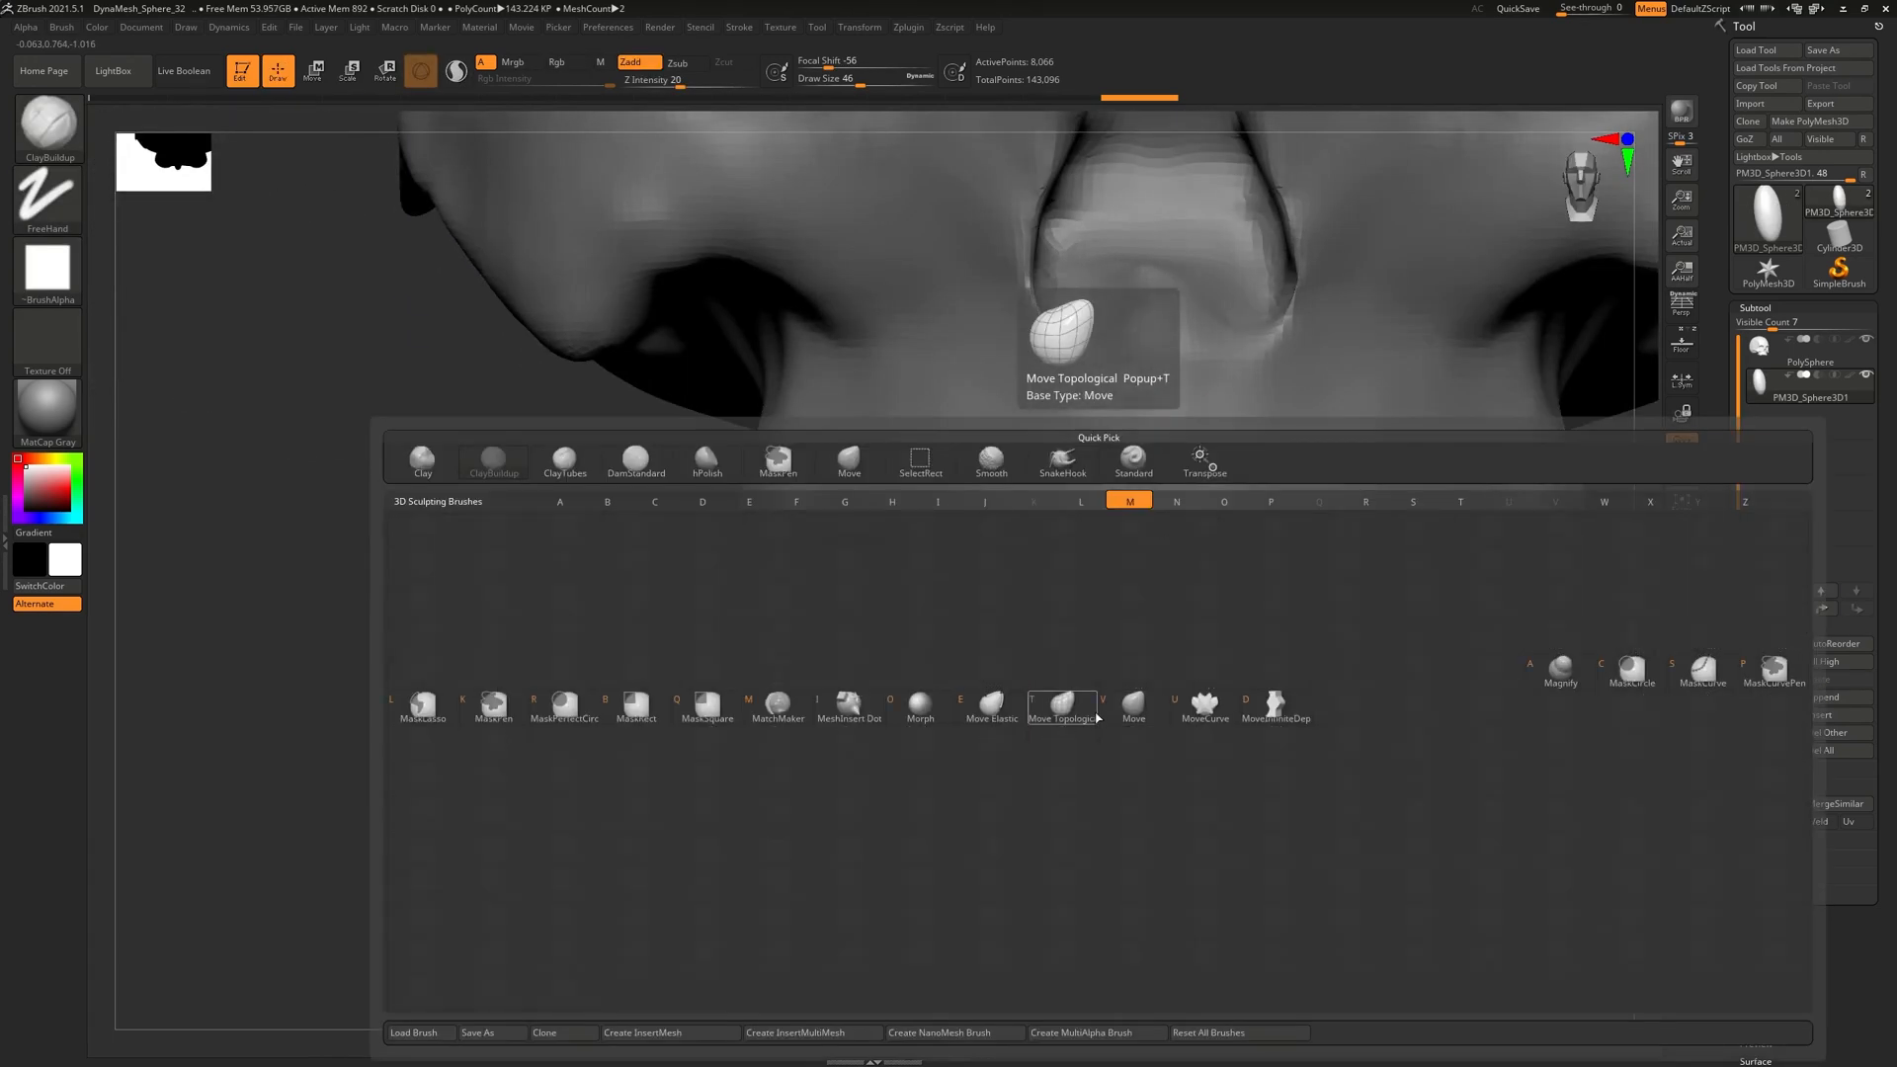
pyautogui.press('v')
pyautogui.moveTo(1062, 663); pyautogui.dragTo(1056, 730)
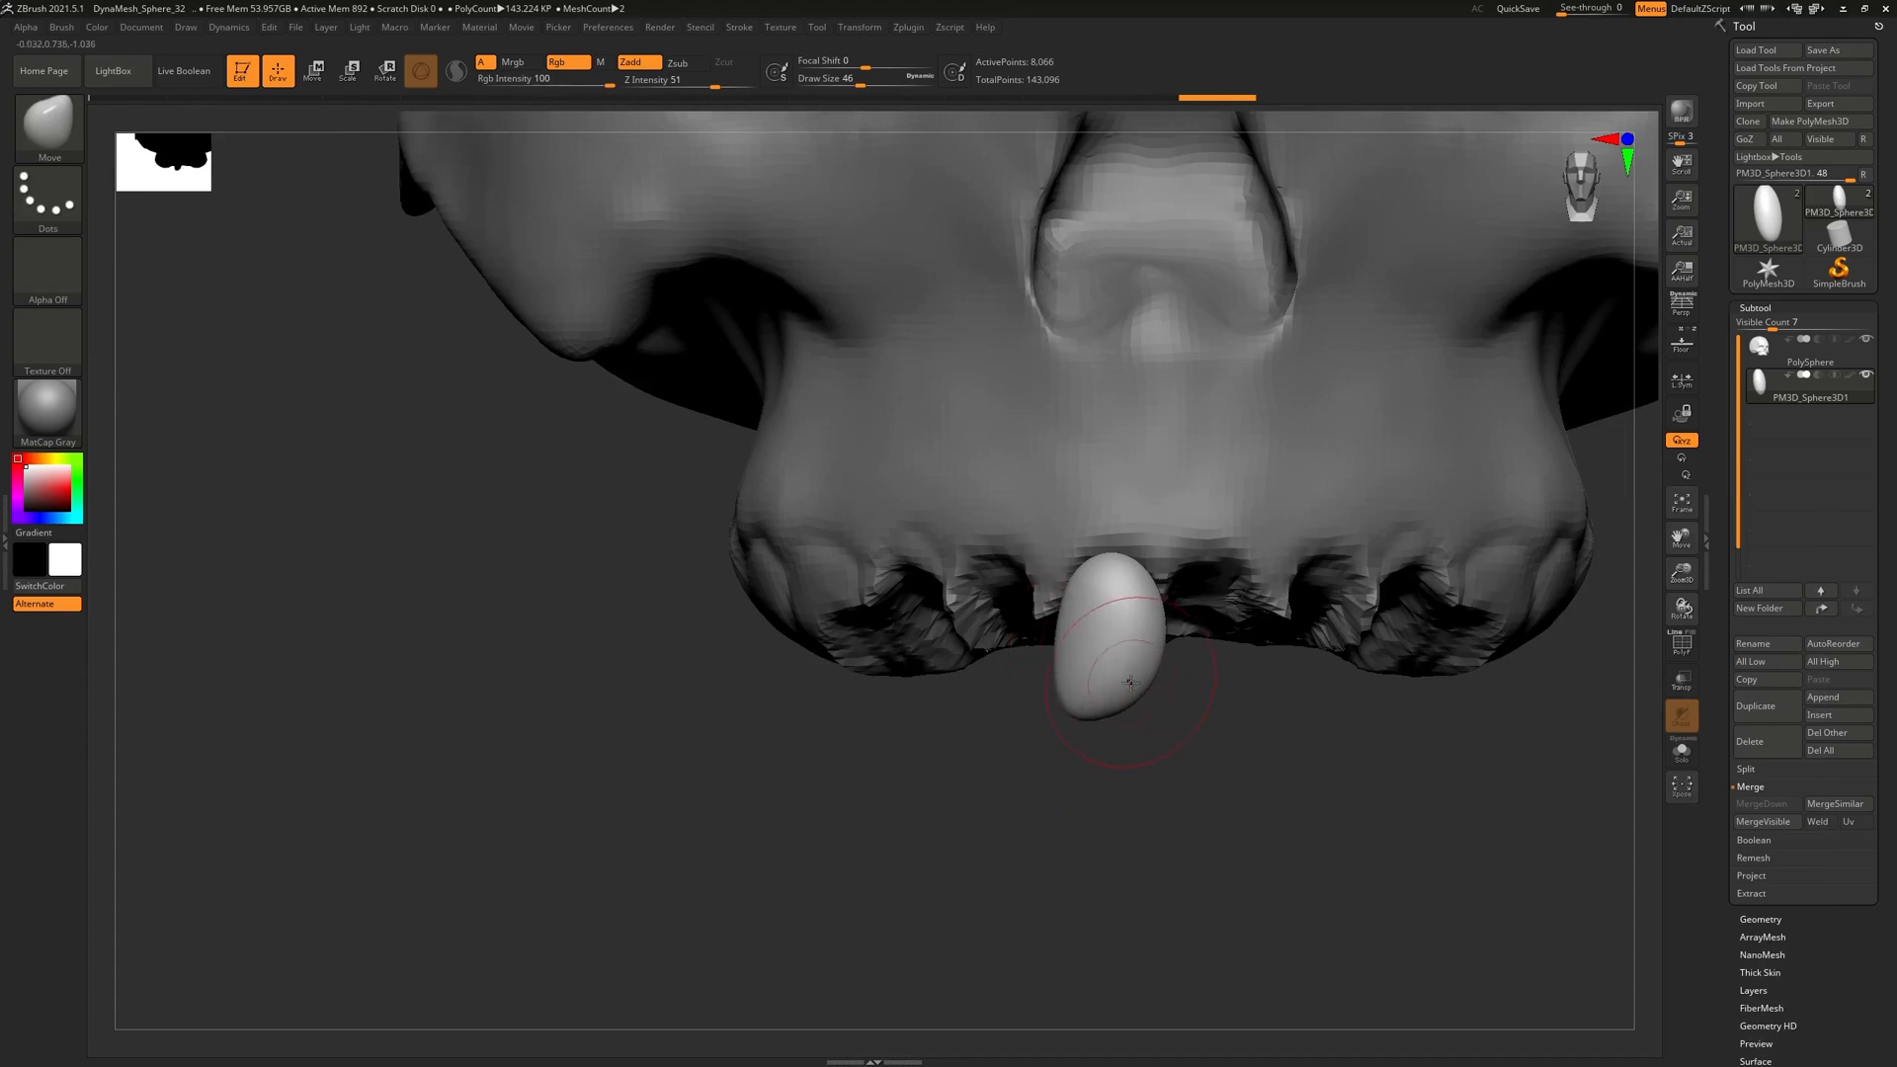
pyautogui.hotkey('ctrl', 'z')
pyautogui.moveTo(1169, 660); pyautogui.dragTo(1157, 712)
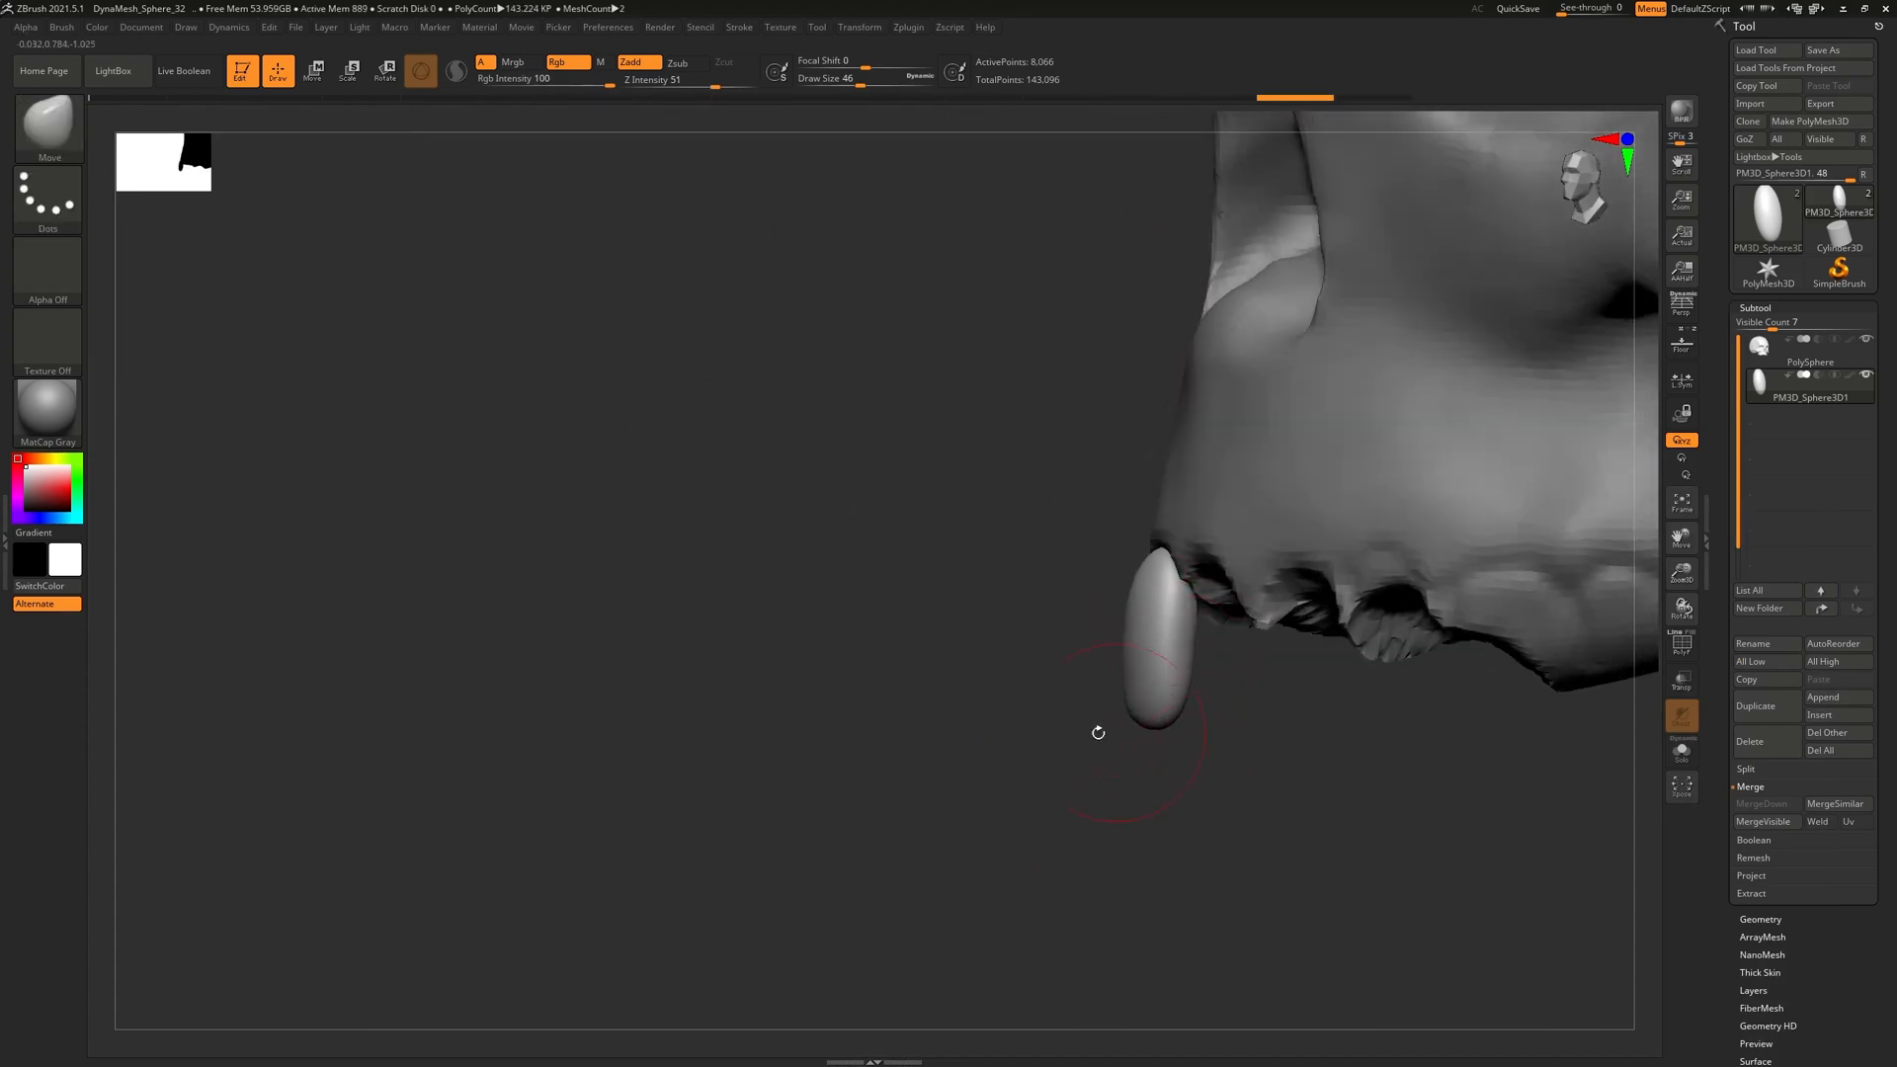
pyautogui.moveTo(1171, 728); pyautogui.dragTo(1284, 691, button='right')
pyautogui.moveTo(1136, 696); pyautogui.dragTo(1128, 681)
pyautogui.moveTo(1185, 681); pyautogui.dragTo(1106, 672, button='right')
pyautogui.moveTo(1162, 724); pyautogui.dragTo(1198, 701)
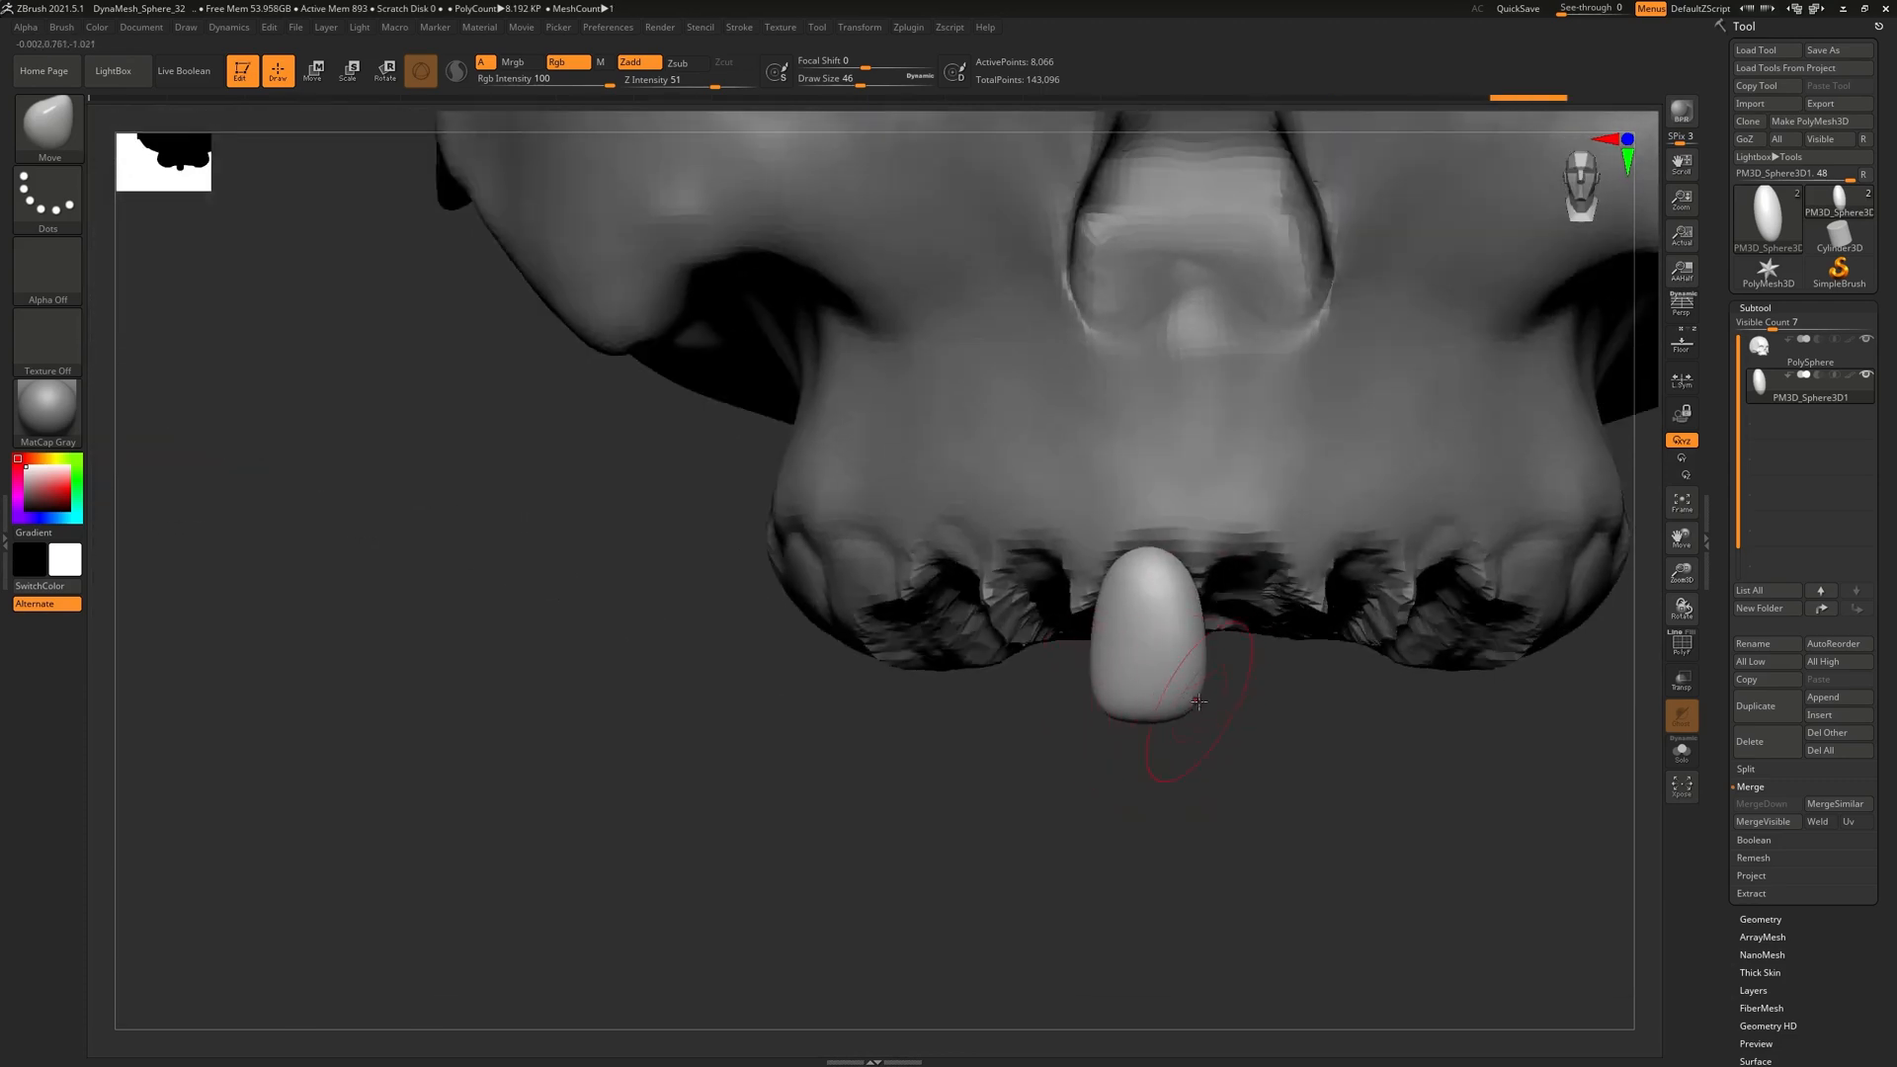
# Refine the tooth's bottom edge, side and top, with perspective and the floor grid as reference
pyautogui.click(1683, 308)
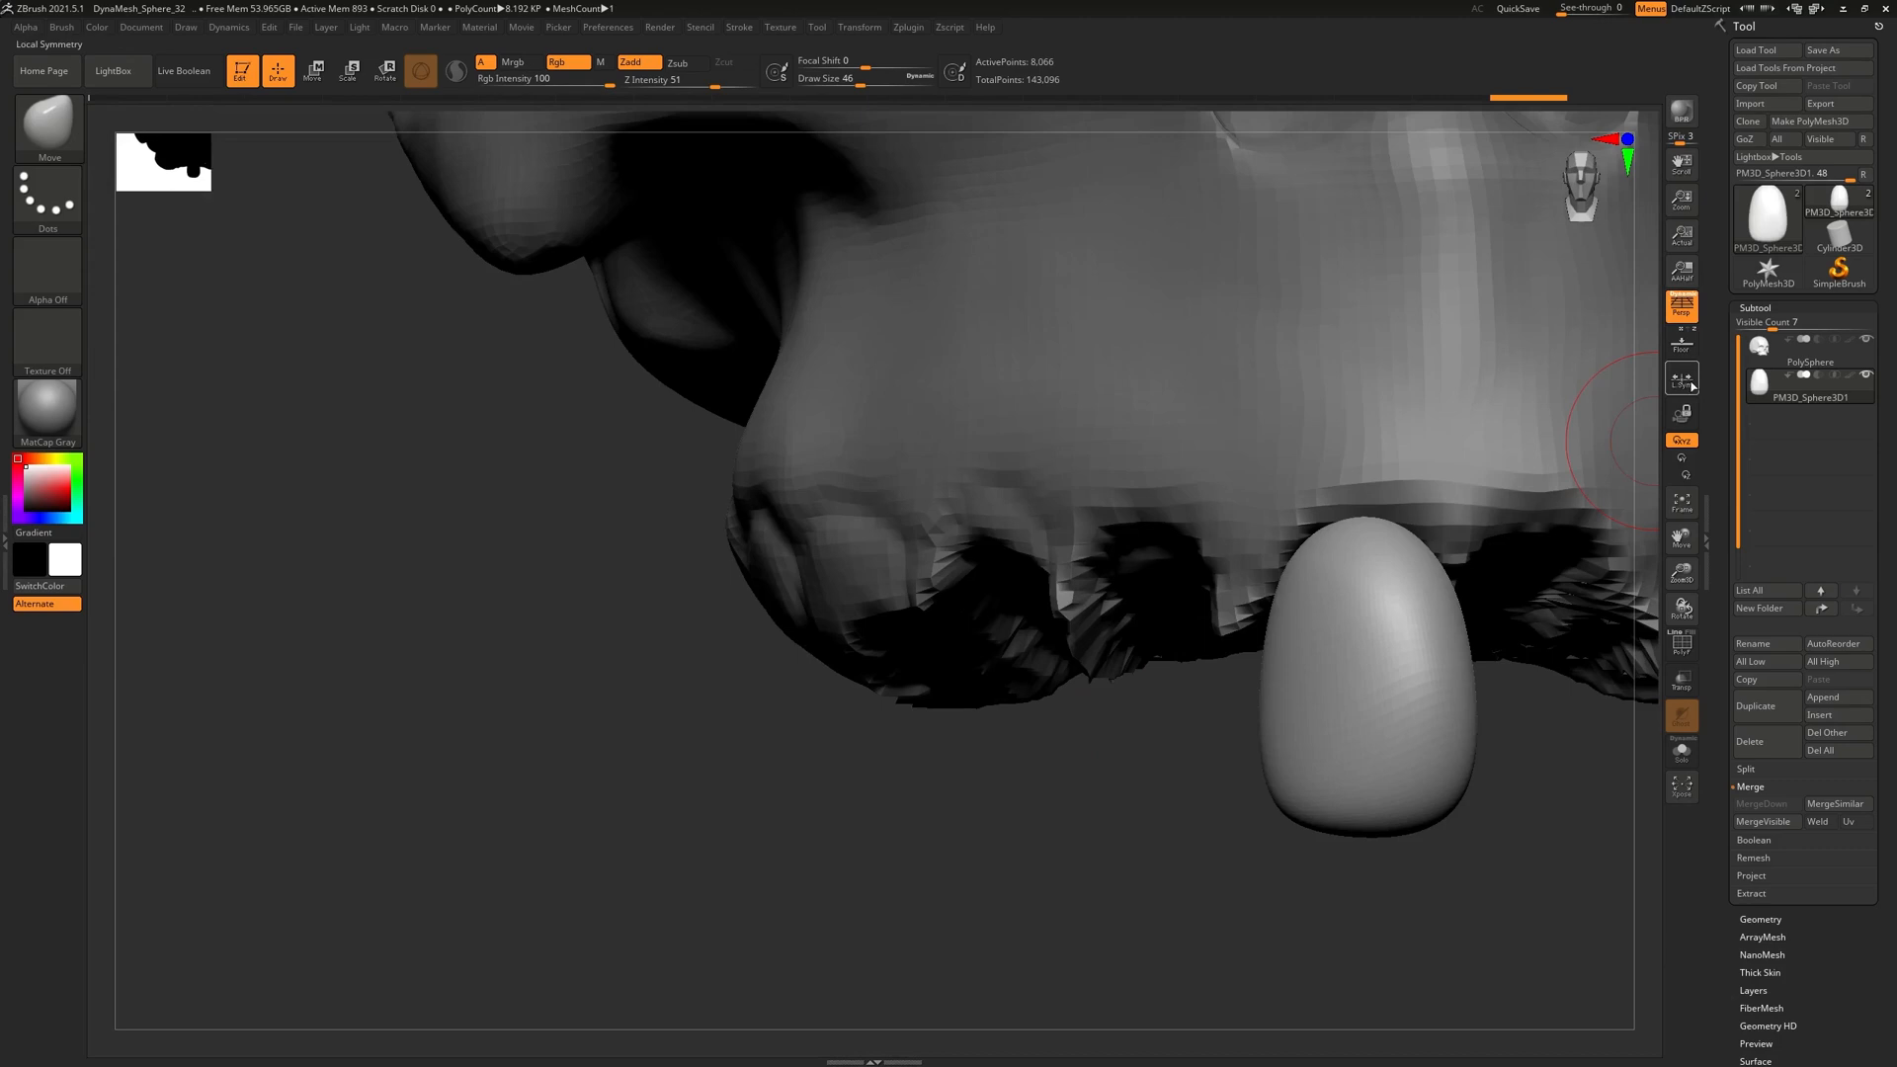
pyautogui.click(1683, 345)
pyautogui.moveTo(1241, 766); pyautogui.dragTo(947, 551)
pyautogui.click(1684, 320)
pyautogui.keyDown('alt'); pyautogui.moveTo(1104, 798); pyautogui.dragTo(1131, 938); pyautogui.keyUp('alt')
pyautogui.moveTo(820, 805)
pyautogui.mouseDown()
pyautogui.moveTo(781, 756)
pyautogui.moveTo(866, 780)
pyautogui.mouseUp()
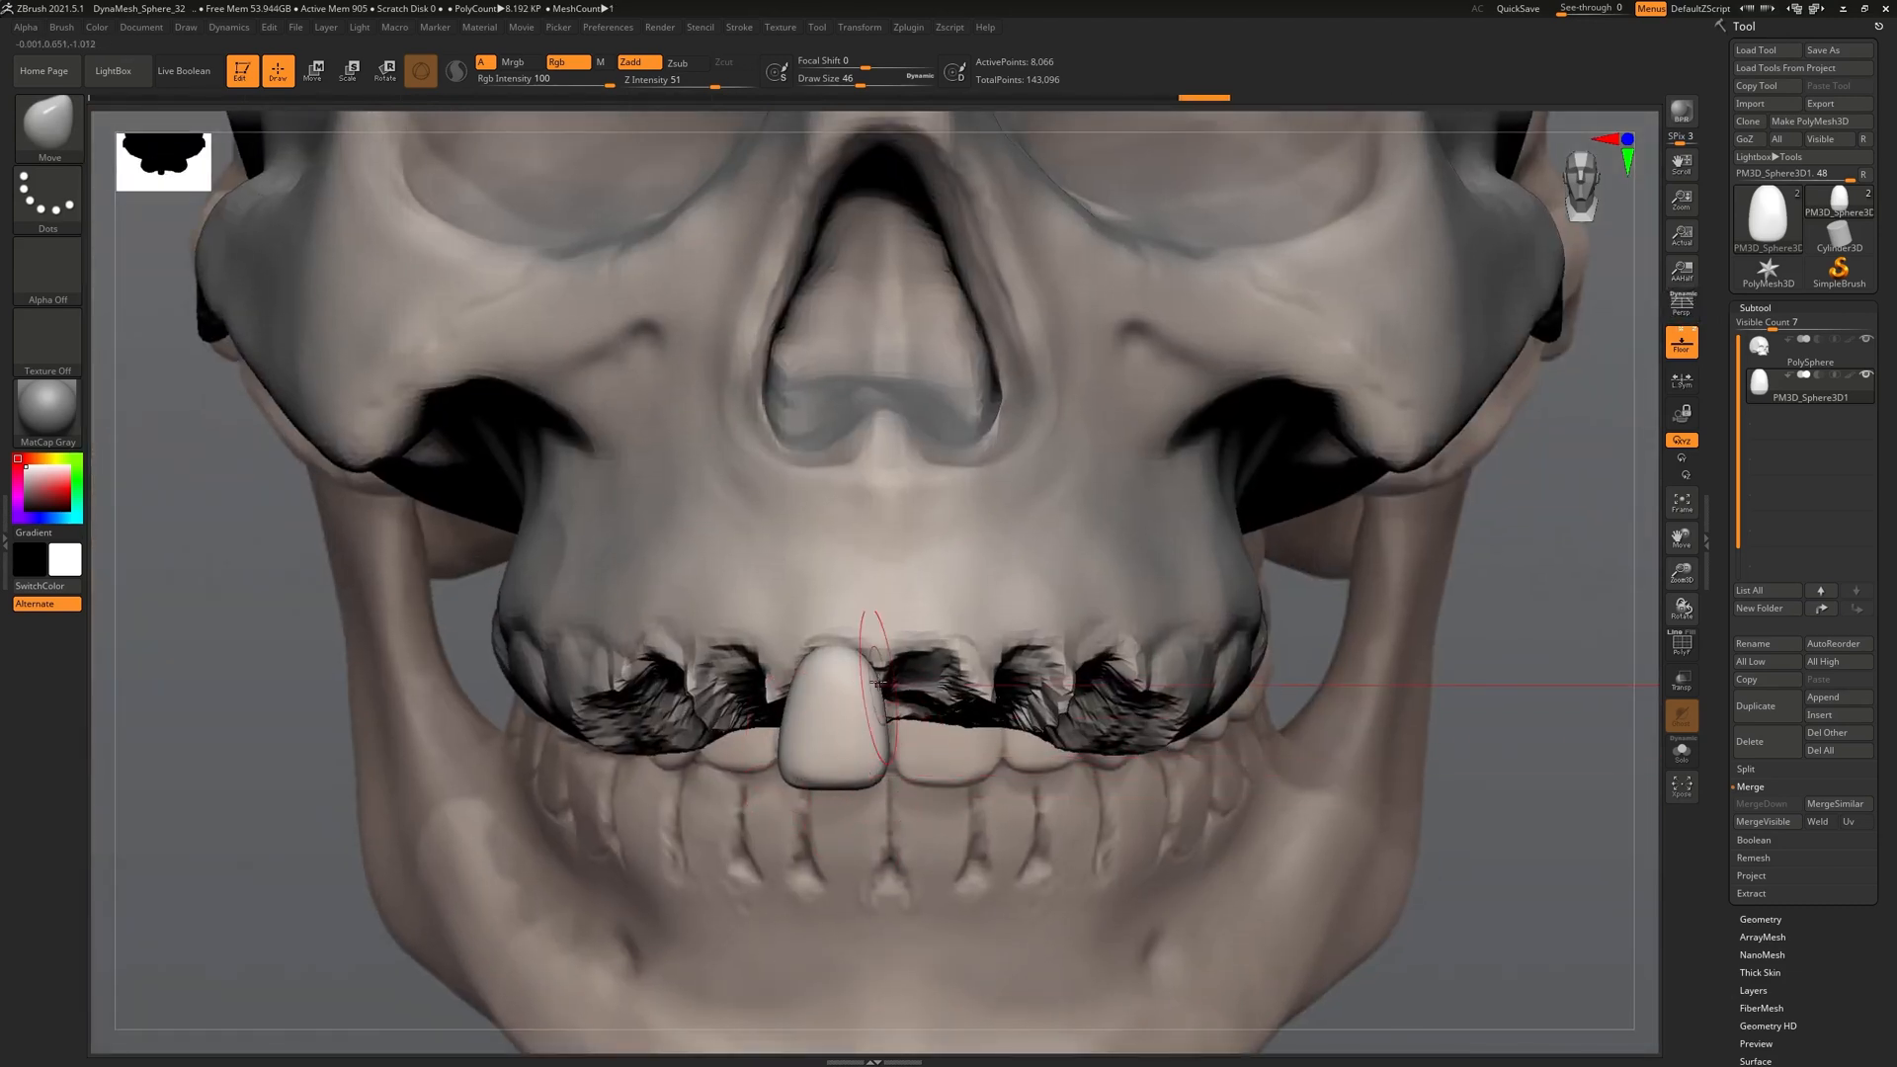
pyautogui.moveTo(874, 693)
pyautogui.mouseDown()
pyautogui.moveTo(833, 631)
pyautogui.moveTo(914, 695)
pyautogui.moveTo(833, 647)
pyautogui.mouseUp()
pyautogui.moveTo(825, 648); pyautogui.dragTo(961, 796, button='right')
# Push the tooth back under the upper jaw with the gizmo and hide the floor grid
pyautogui.press('w')
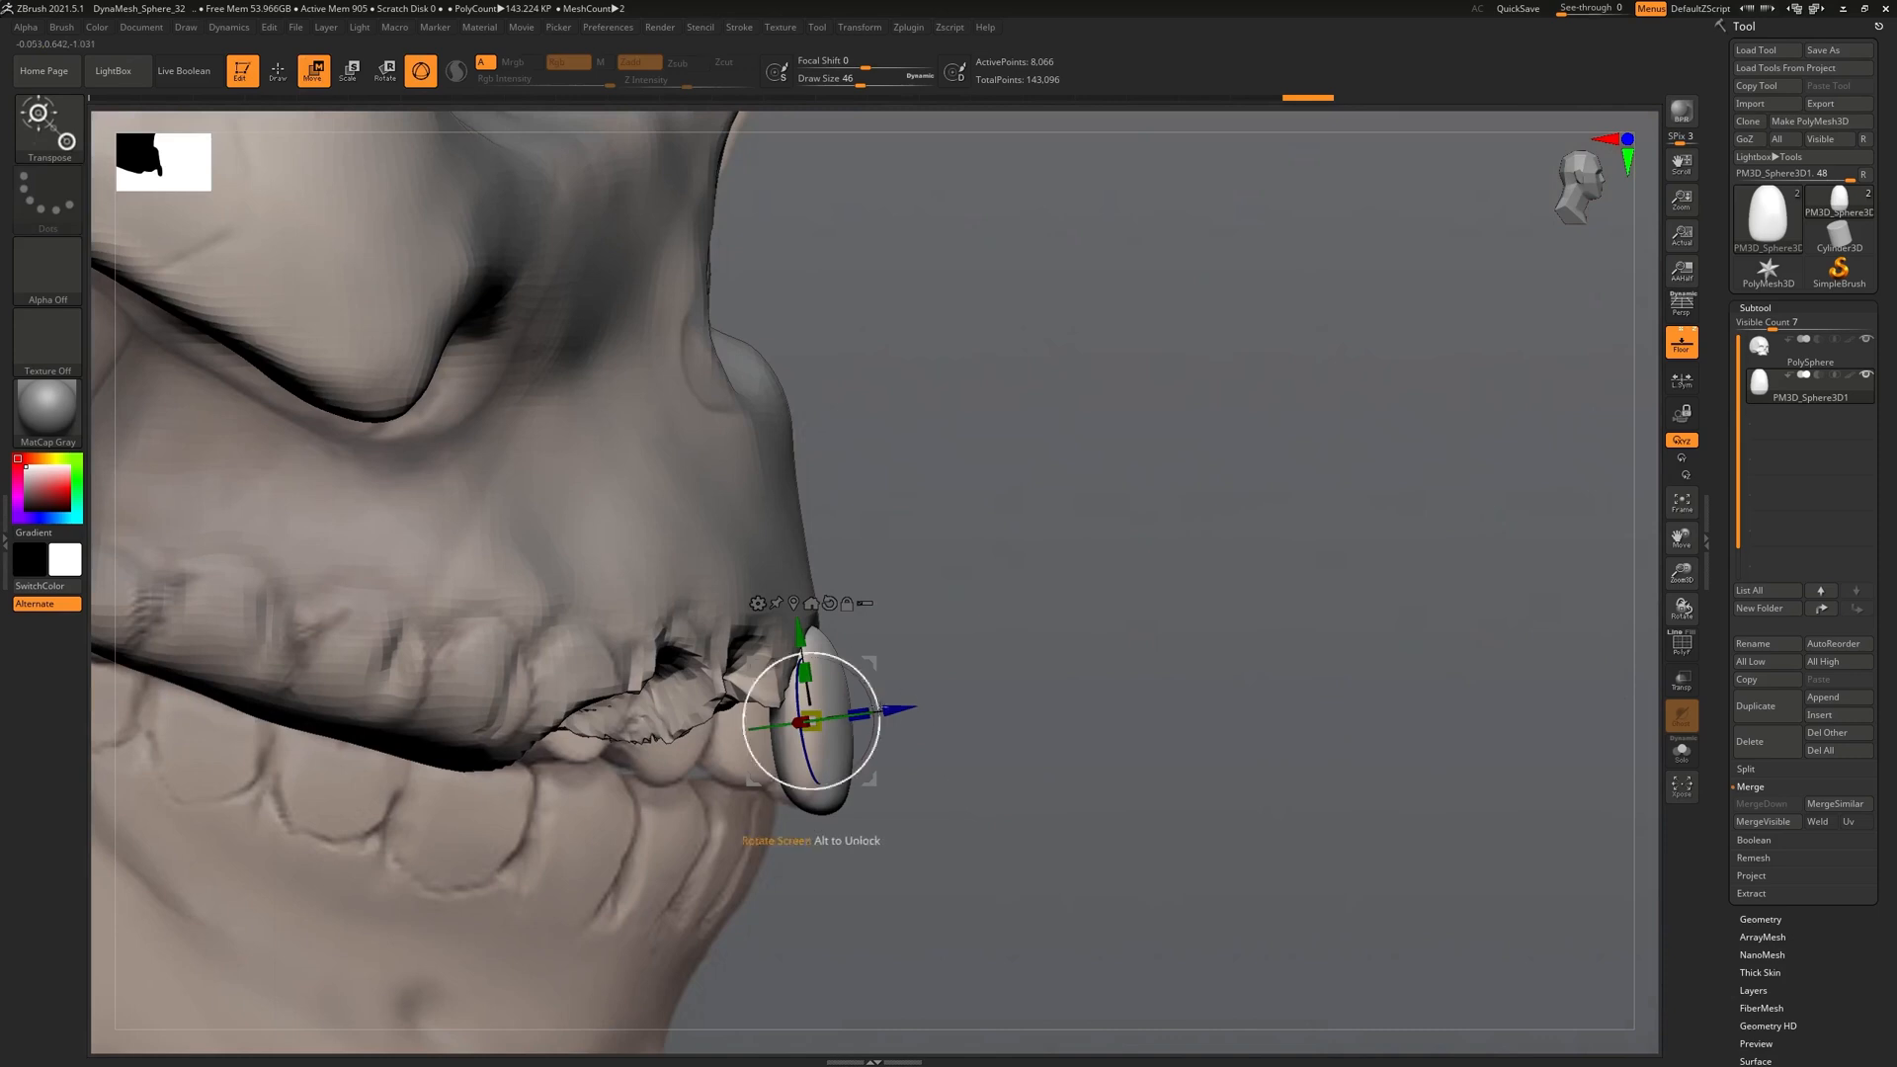
pyautogui.moveTo(898, 707); pyautogui.dragTo(876, 707)
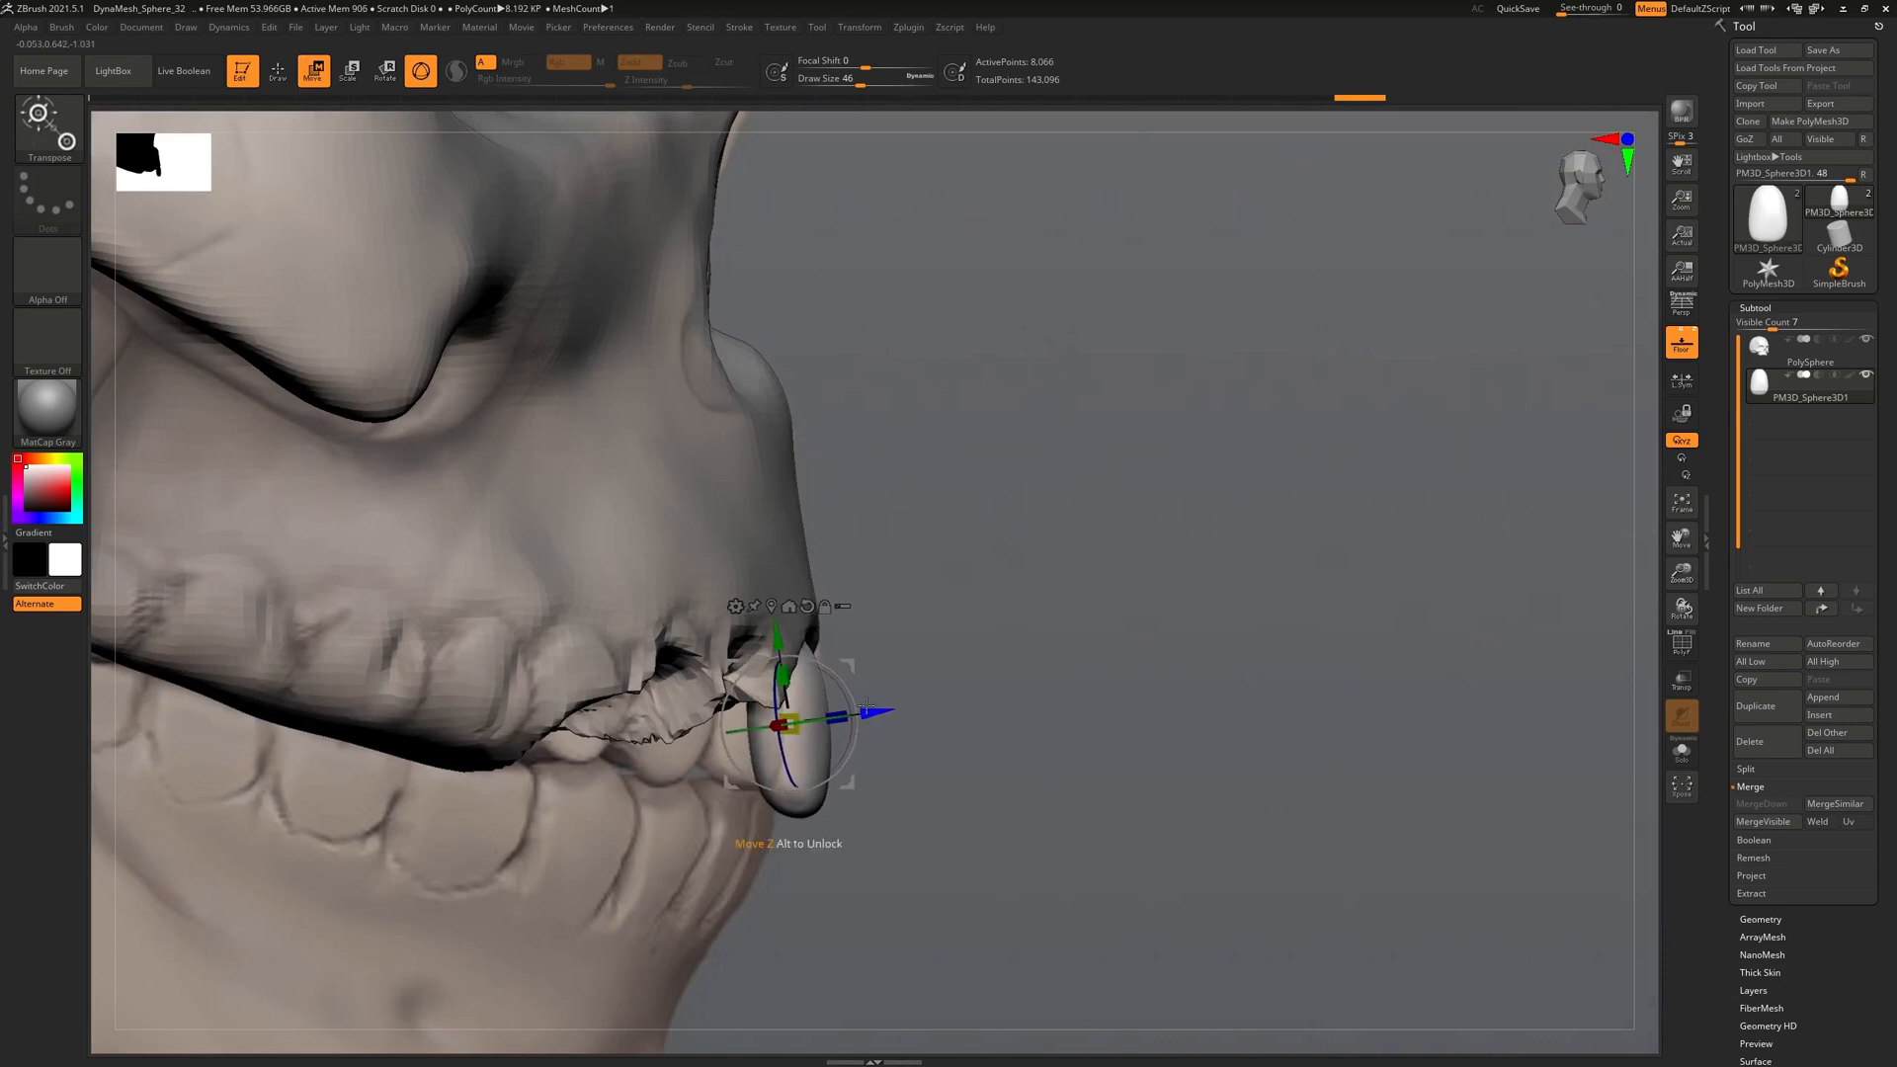
pyautogui.click(1667, 356)
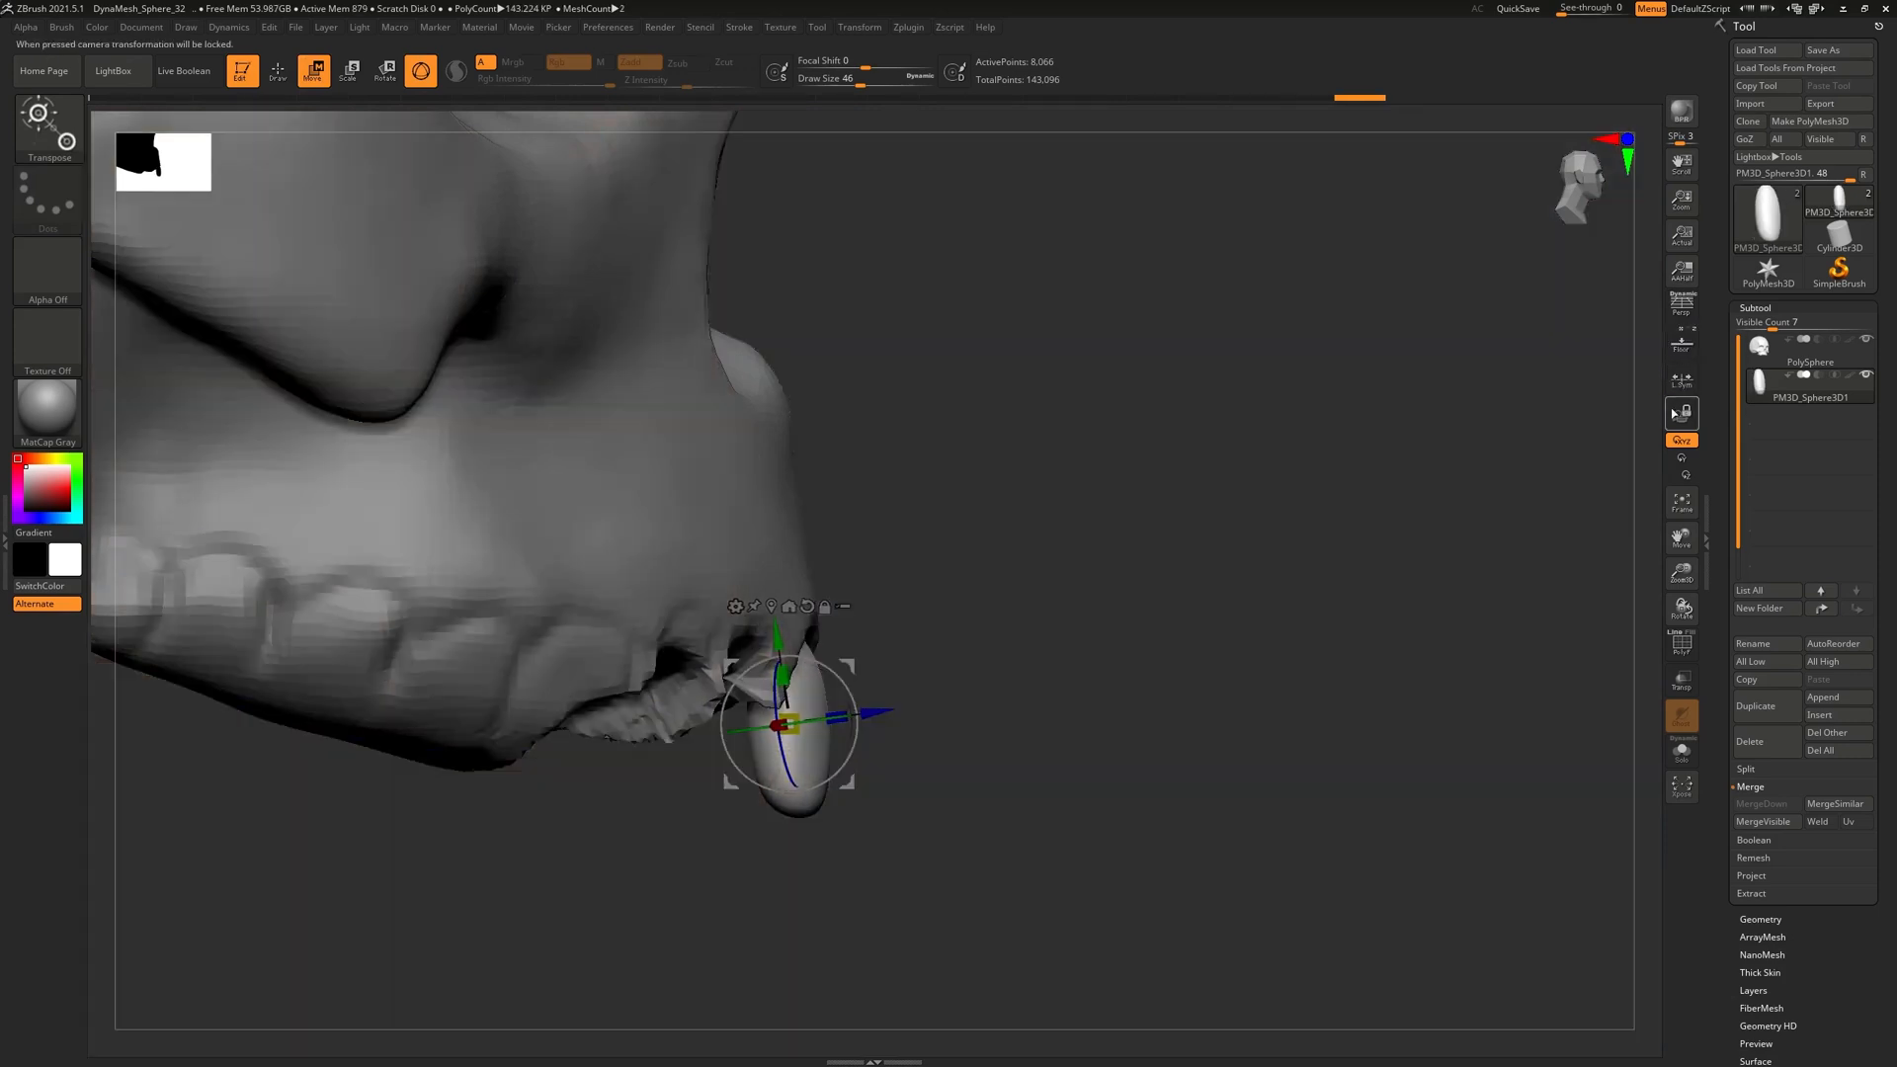
pyautogui.moveTo(1423, 583); pyautogui.dragTo(1215, 614)
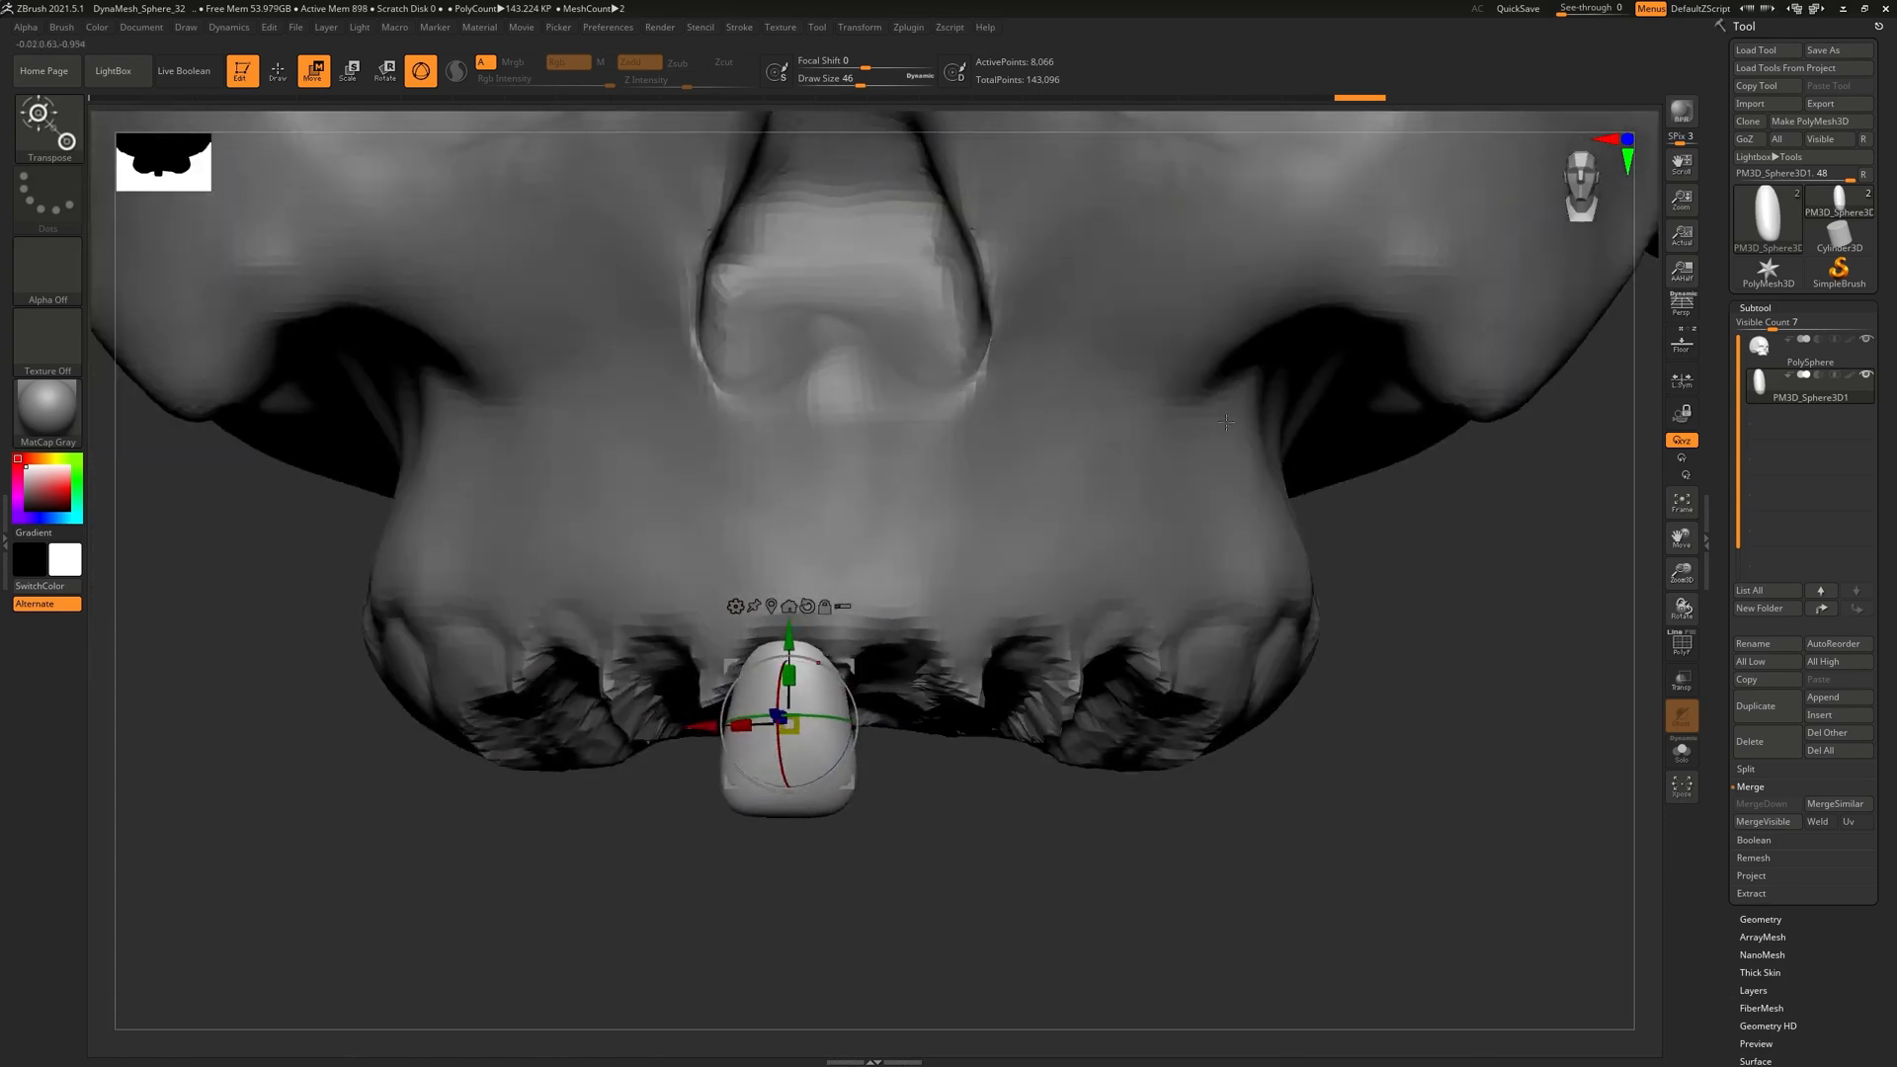
pyautogui.click(47, 127)
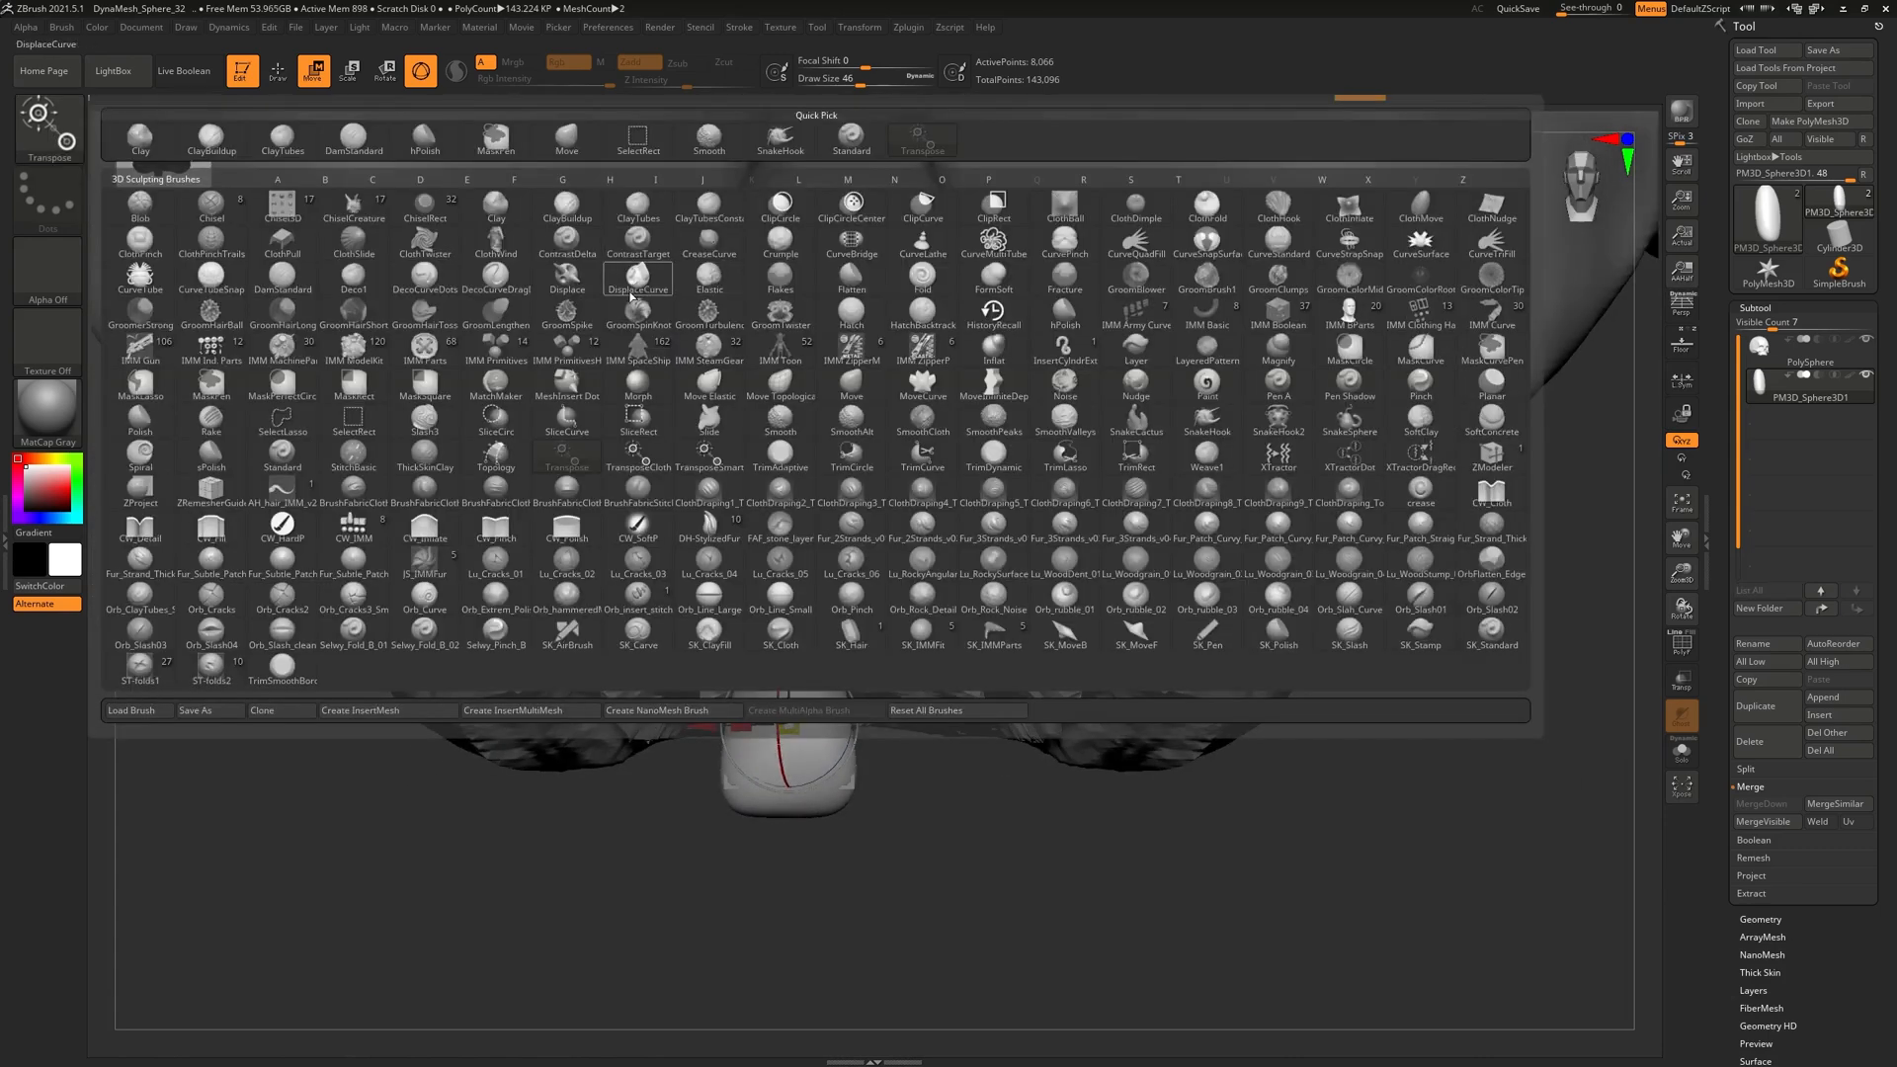
# Switch to hPolish and flatten the tooth's right and upper-left faces
pyautogui.press('h')
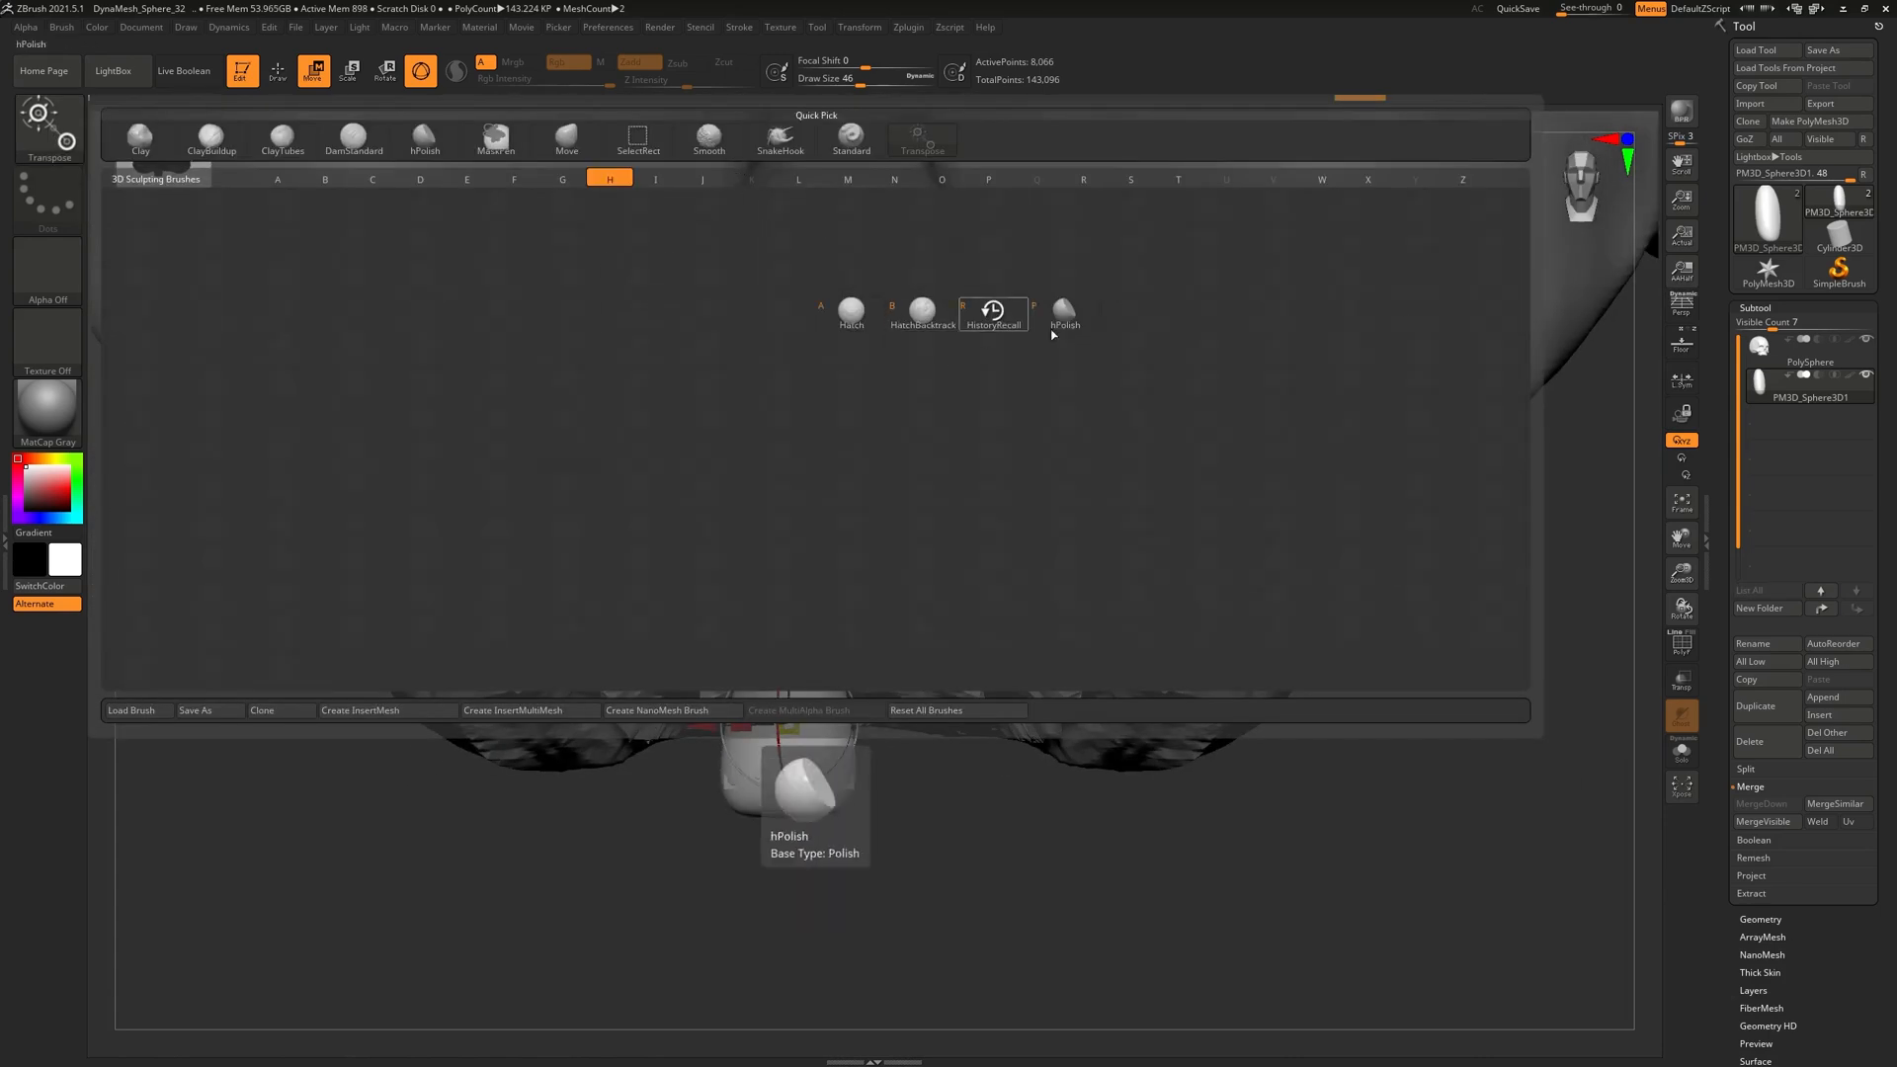
pyautogui.press('p')
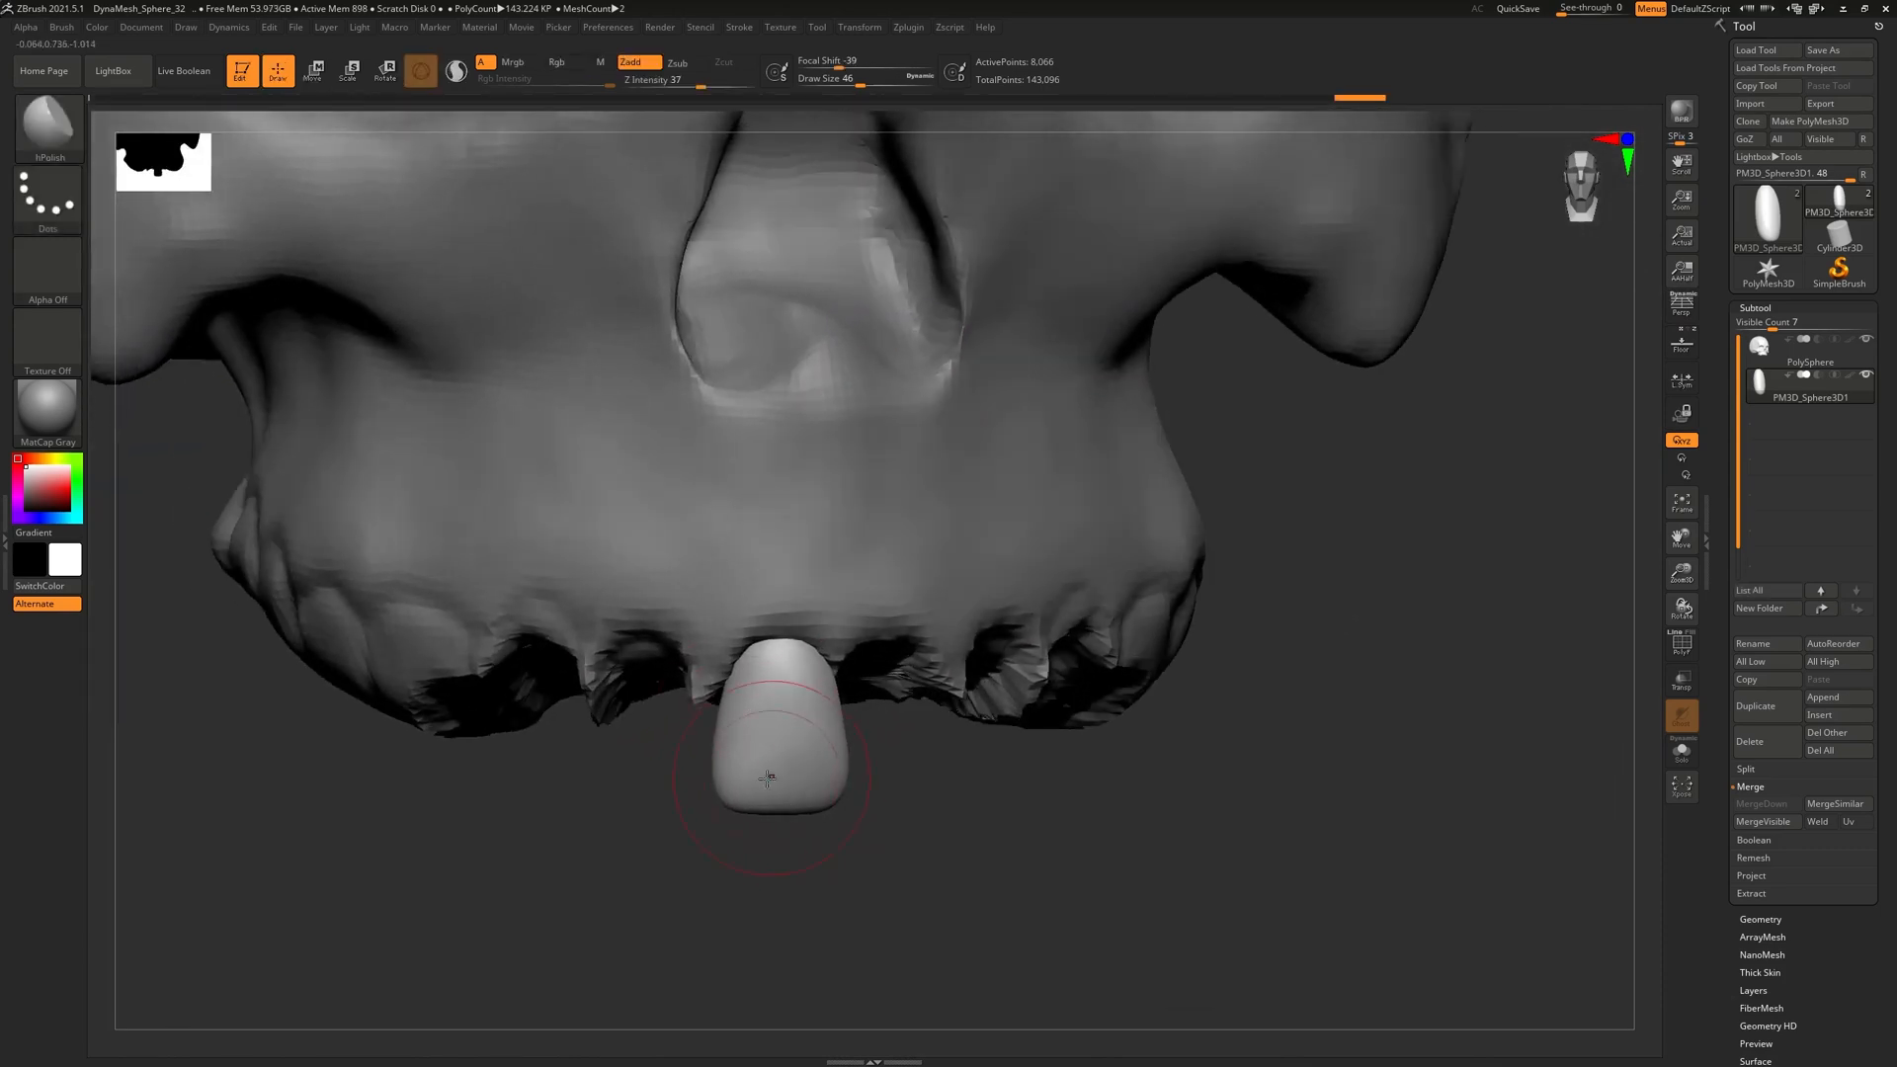
pyautogui.moveTo(796, 701); pyautogui.dragTo(833, 780)
pyautogui.moveTo(827, 674); pyautogui.dragTo(758, 670)
pyautogui.moveTo(892, 776); pyautogui.dragTo(804, 709)
pyautogui.moveTo(927, 812)
pyautogui.mouseDown()
pyautogui.moveTo(822, 785)
pyautogui.moveTo(839, 805)
pyautogui.moveTo(919, 701)
pyautogui.moveTo(840, 593)
pyautogui.moveTo(818, 603)
pyautogui.moveTo(894, 635)
pyautogui.moveTo(829, 583)
pyautogui.moveTo(919, 605)
pyautogui.mouseUp()
pyautogui.hotkey('ctrl', 'z')
pyautogui.hotkey('ctrl', 'z')
pyautogui.moveTo(948, 726); pyautogui.dragTo(1007, 791)
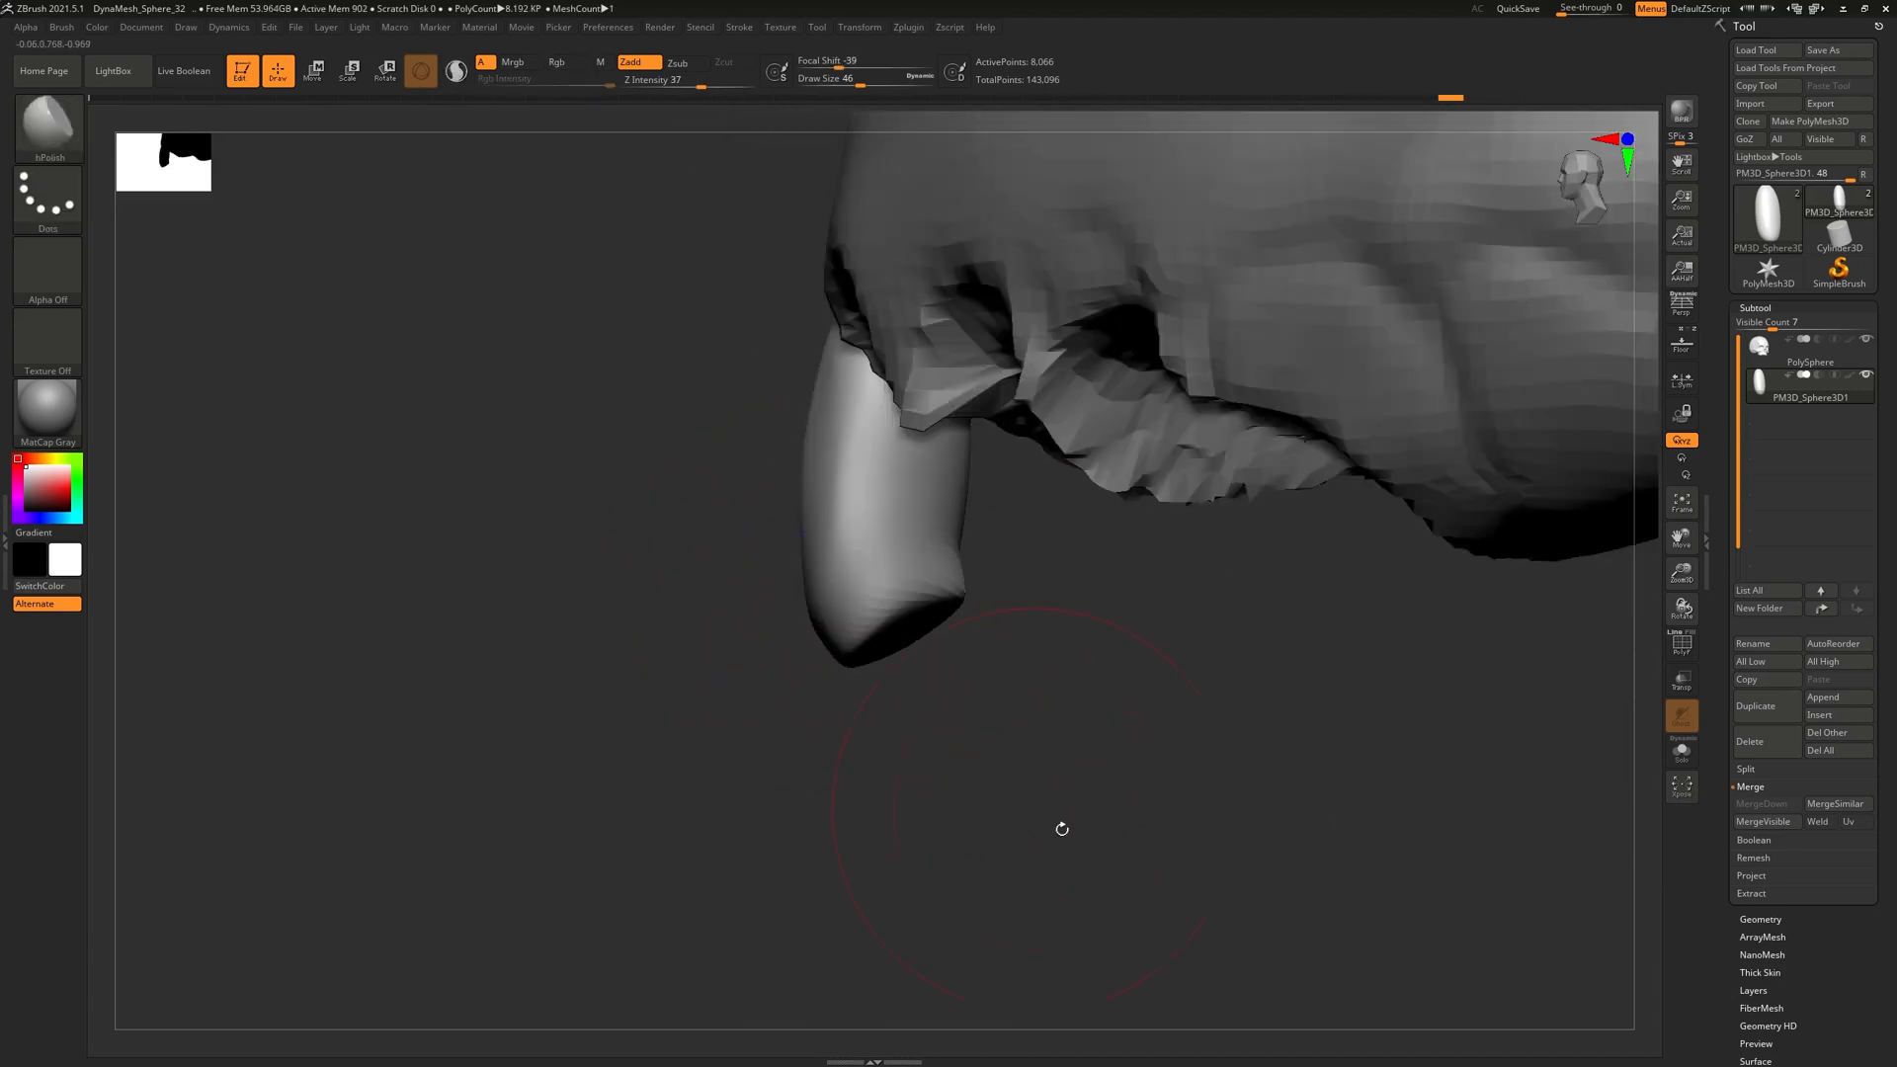
# Polish the tooth's side flat, checking it from below and from the side
pyautogui.moveTo(987, 648); pyautogui.dragTo(957, 542)
pyautogui.moveTo(919, 726); pyautogui.dragTo(910, 521)
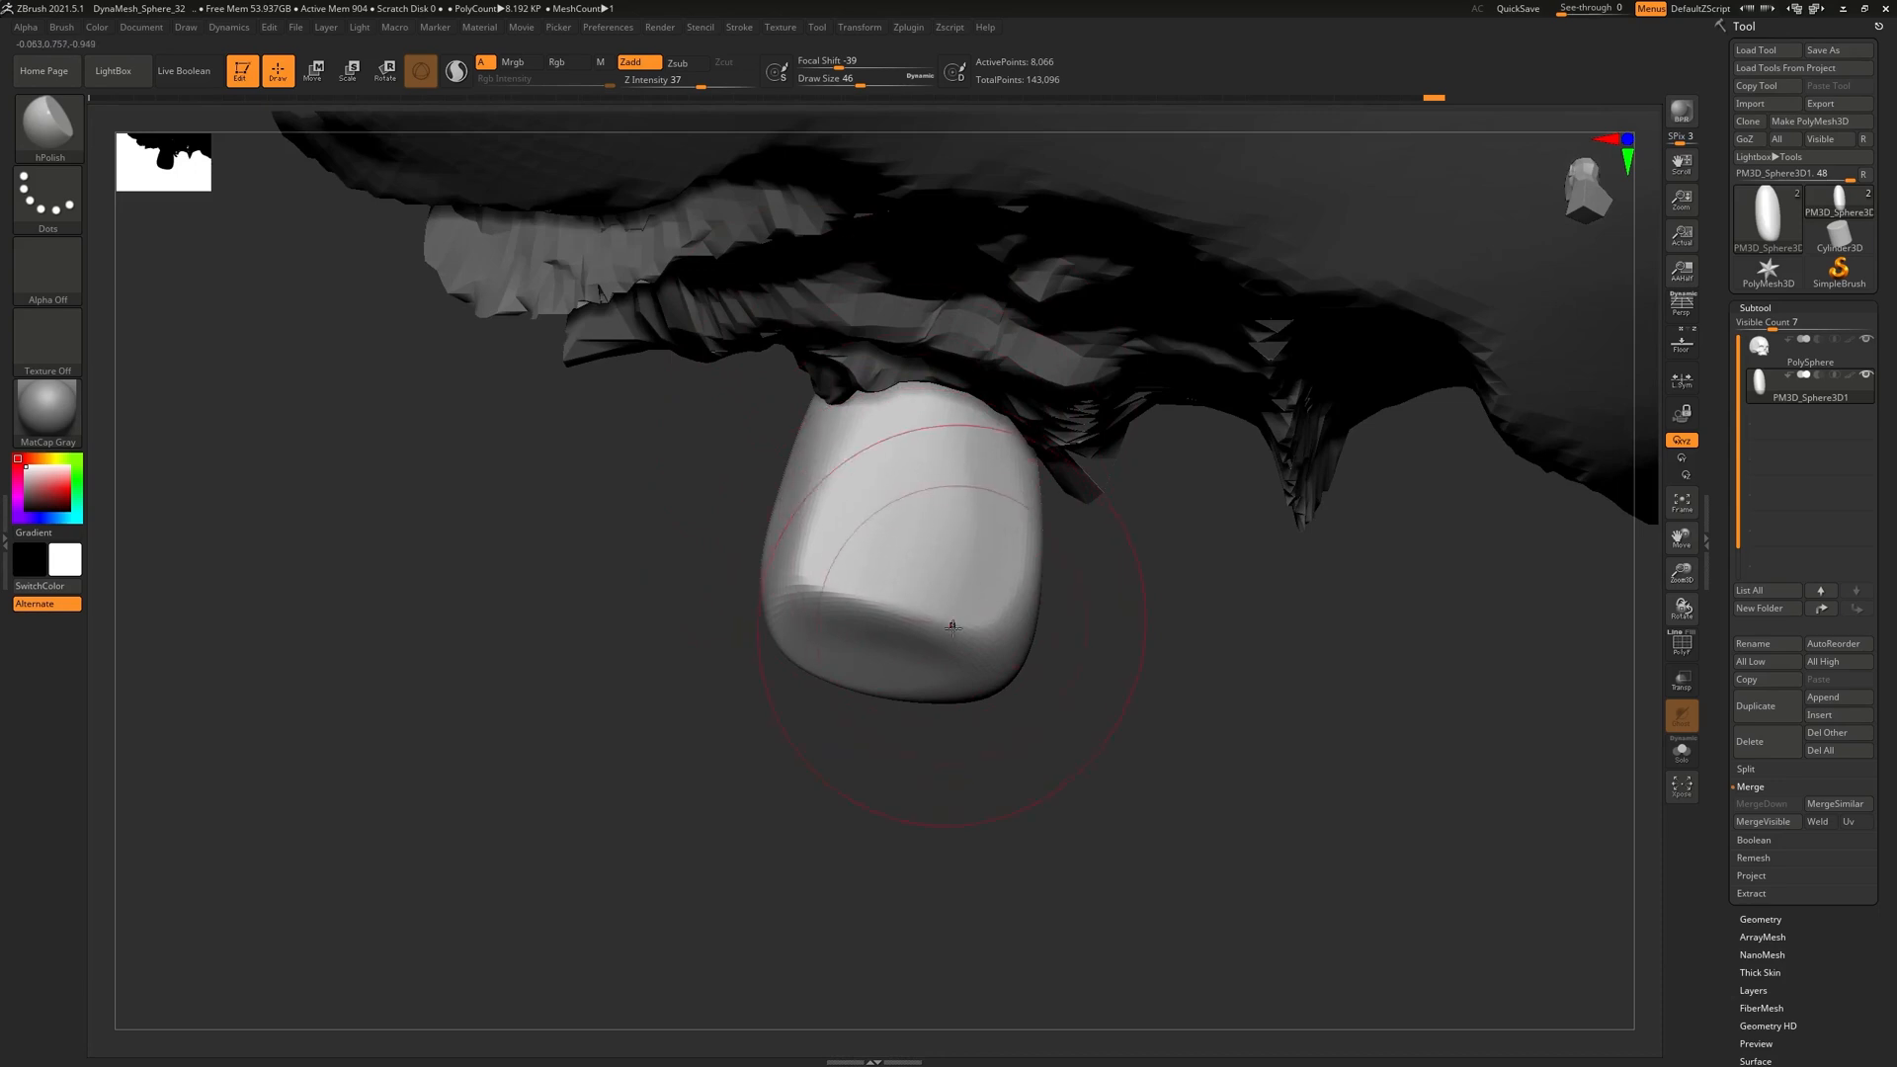
pyautogui.moveTo(939, 500)
pyautogui.mouseDown()
pyautogui.moveTo(1028, 572)
pyautogui.moveTo(982, 478)
pyautogui.moveTo(938, 474)
pyautogui.mouseUp()
pyautogui.moveTo(938, 484)
pyautogui.mouseDown(button='right')
pyautogui.moveTo(953, 533)
pyautogui.moveTo(1120, 686)
pyautogui.moveTo(1072, 265)
pyautogui.moveTo(1096, 593)
pyautogui.mouseUp(button='right')
pyautogui.keyDown('ctrl'); pyautogui.moveTo(1017, 469); pyautogui.dragTo(933, 553, button='right'); pyautogui.keyUp('ctrl')
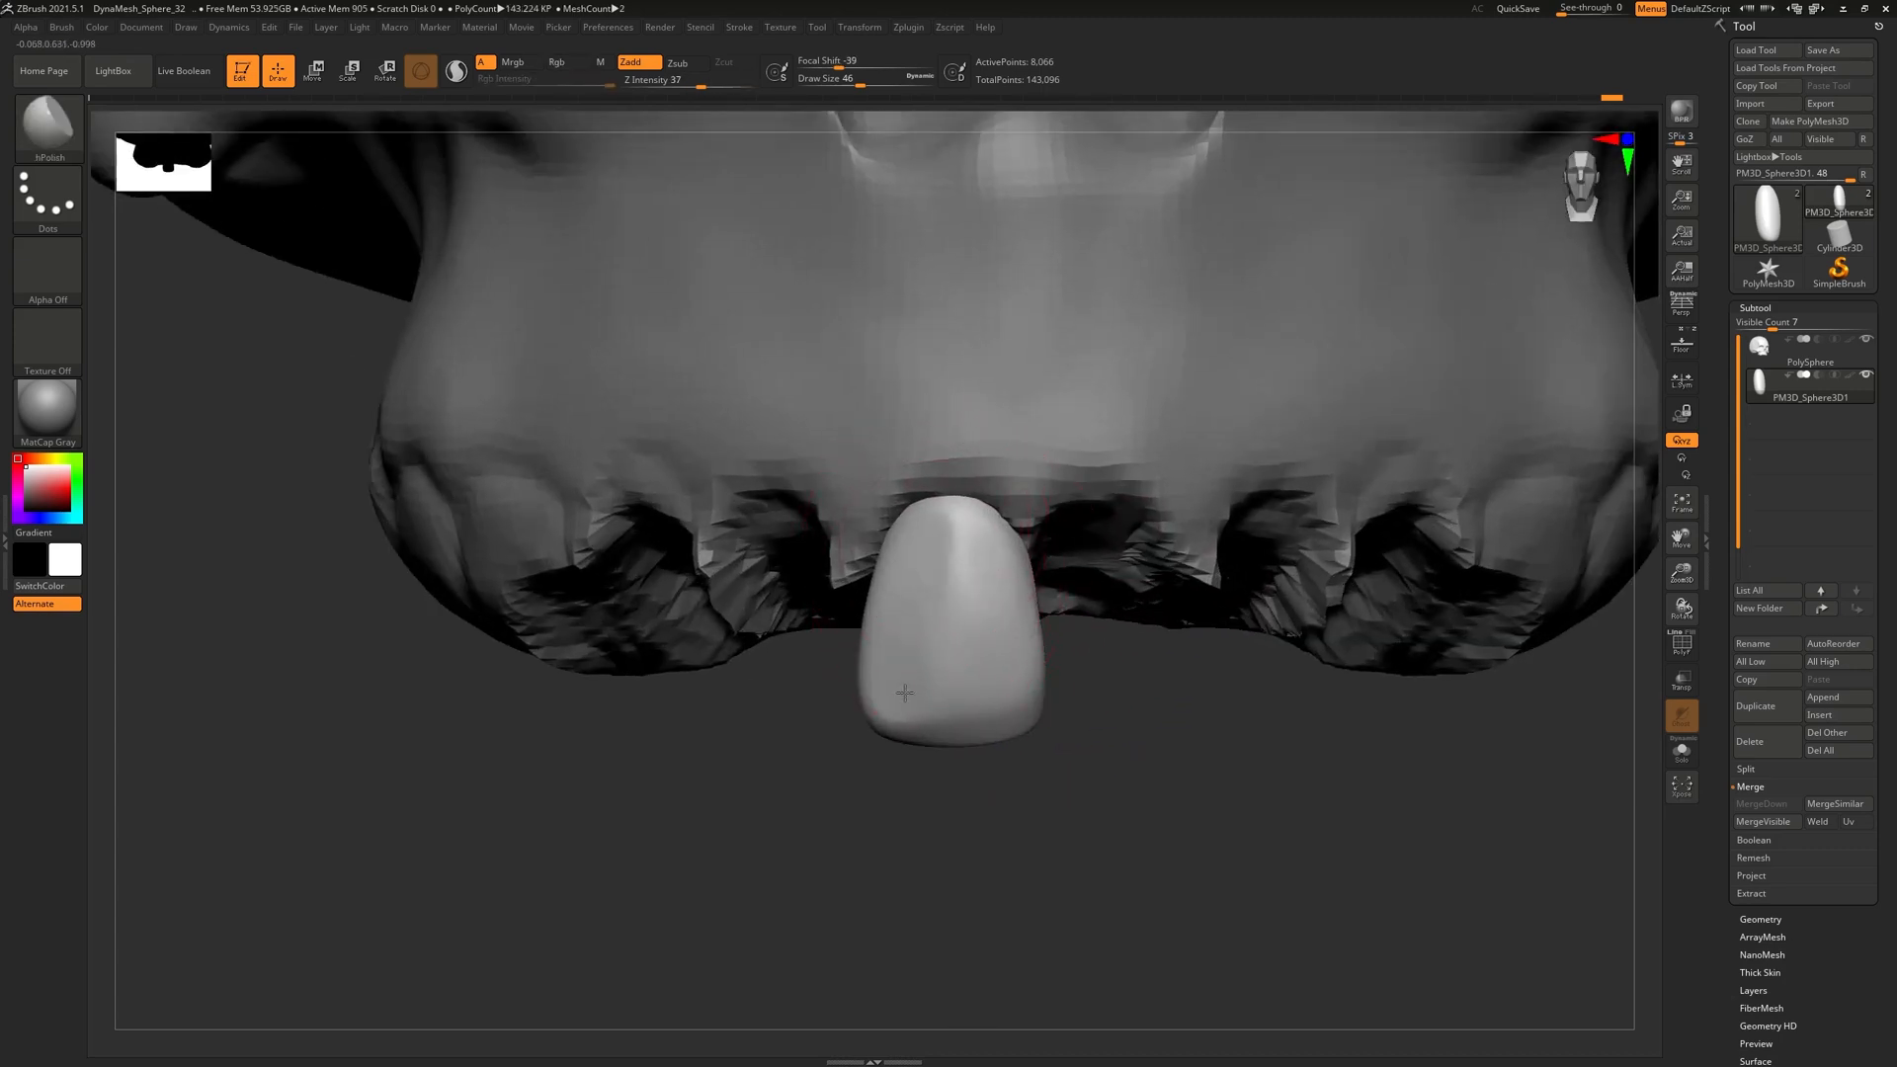
pyautogui.moveTo(1136, 558); pyautogui.dragTo(1113, 694, button='right')
# Scale the tooth narrower and turn it slightly about its vertical axis with the gizmo
pyautogui.press('w')
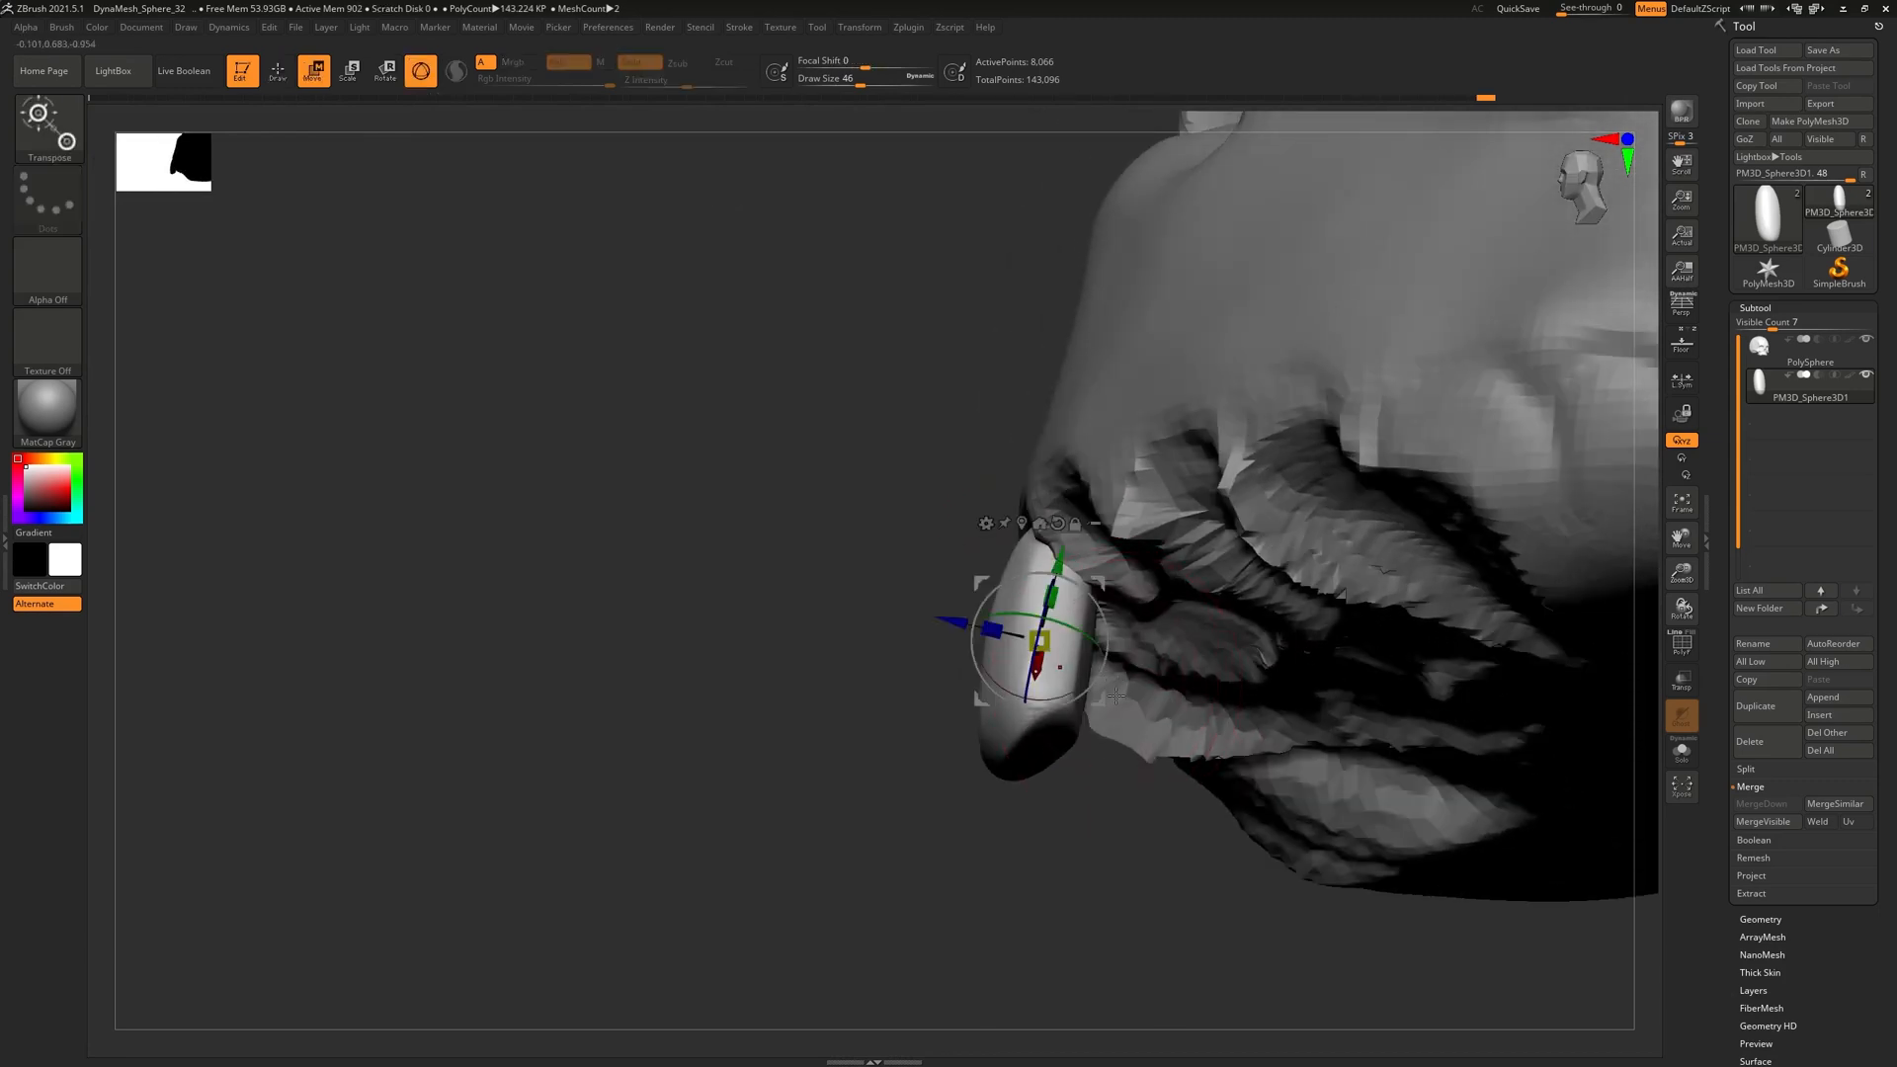
pyautogui.moveTo(990, 629); pyautogui.dragTo(1020, 640)
pyautogui.moveTo(1020, 640); pyautogui.dragTo(1057, 575, button='right')
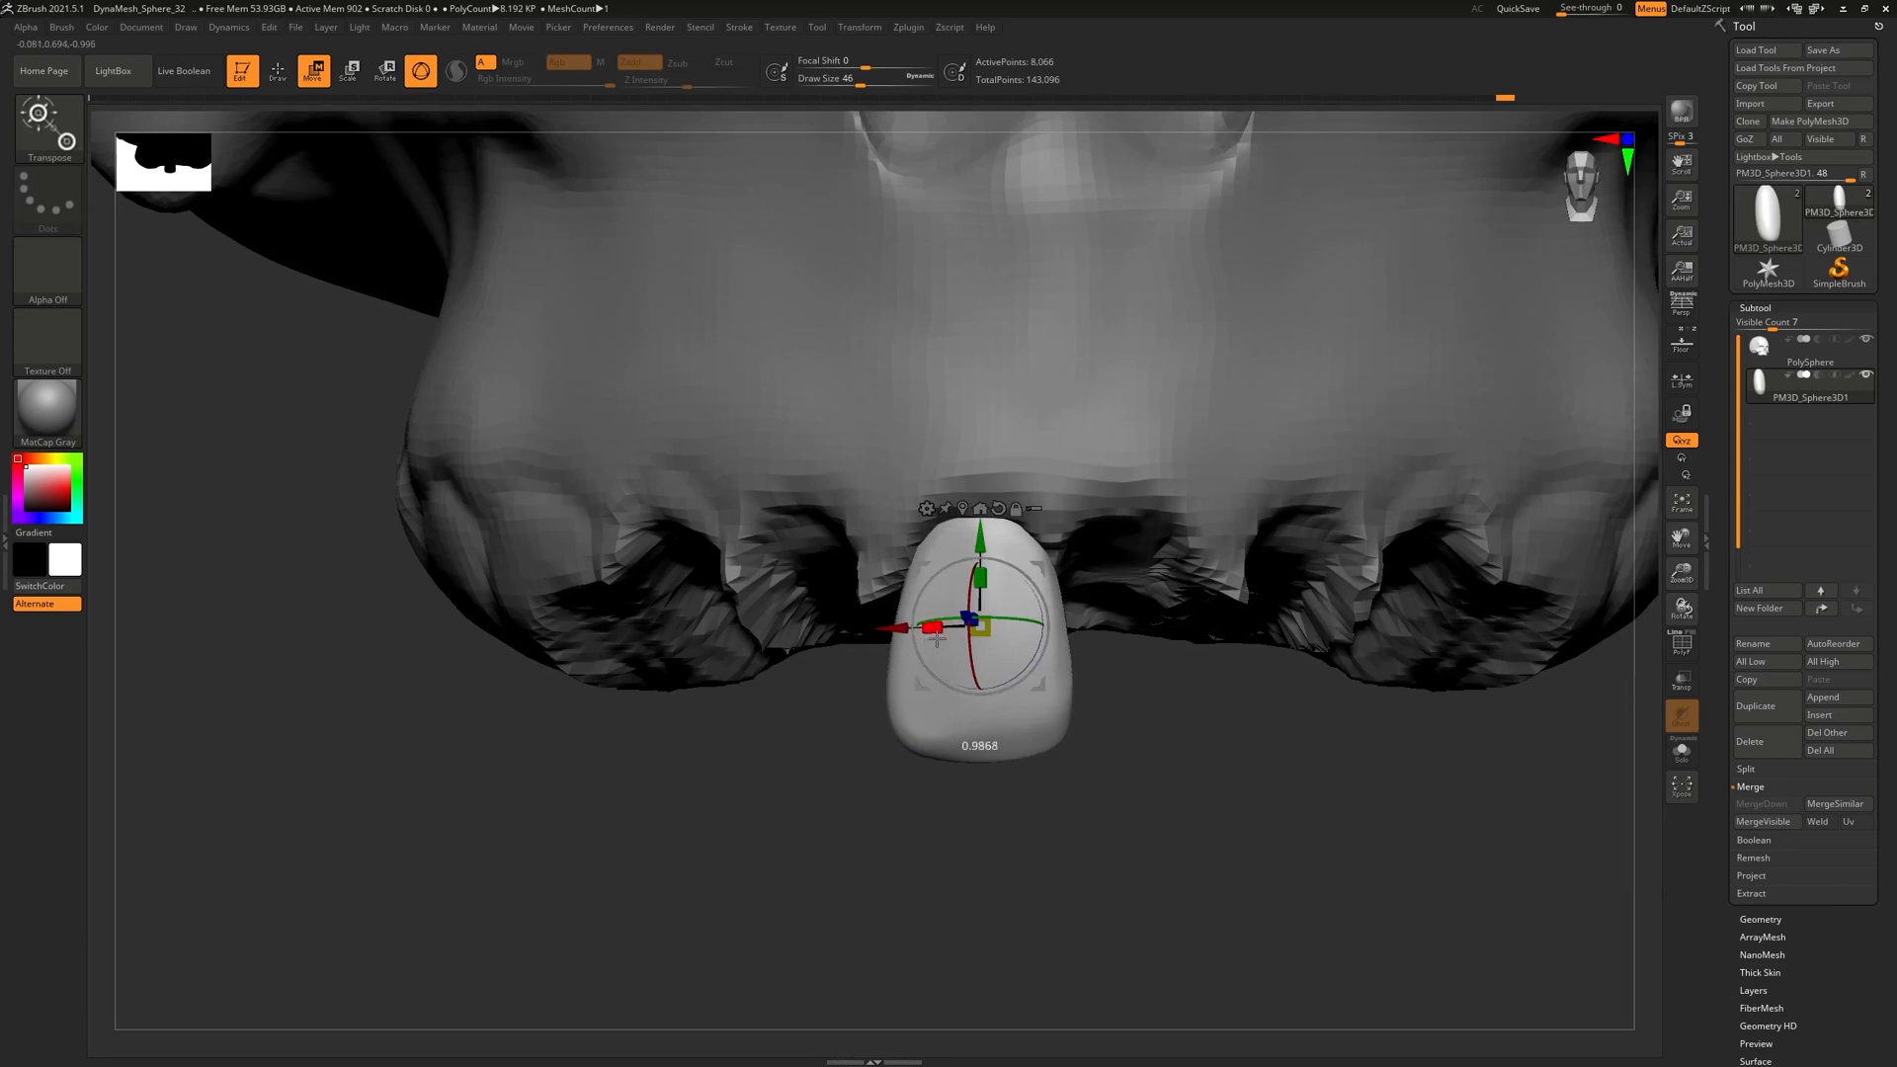
pyautogui.moveTo(915, 620); pyautogui.dragTo(978, 632)
pyautogui.press('q')
pyautogui.keyDown('ctrl'); pyautogui.moveTo(1193, 808); pyautogui.dragTo(1110, 749, button='right'); pyautogui.keyUp('ctrl')
# Duplicate the incisor subtool and slide the copy left beside the original
pyautogui.moveTo(1032, 632)
pyautogui.mouseDown(button='right')
pyautogui.moveTo(1067, 648)
pyautogui.moveTo(999, 648)
pyautogui.mouseUp(button='right')
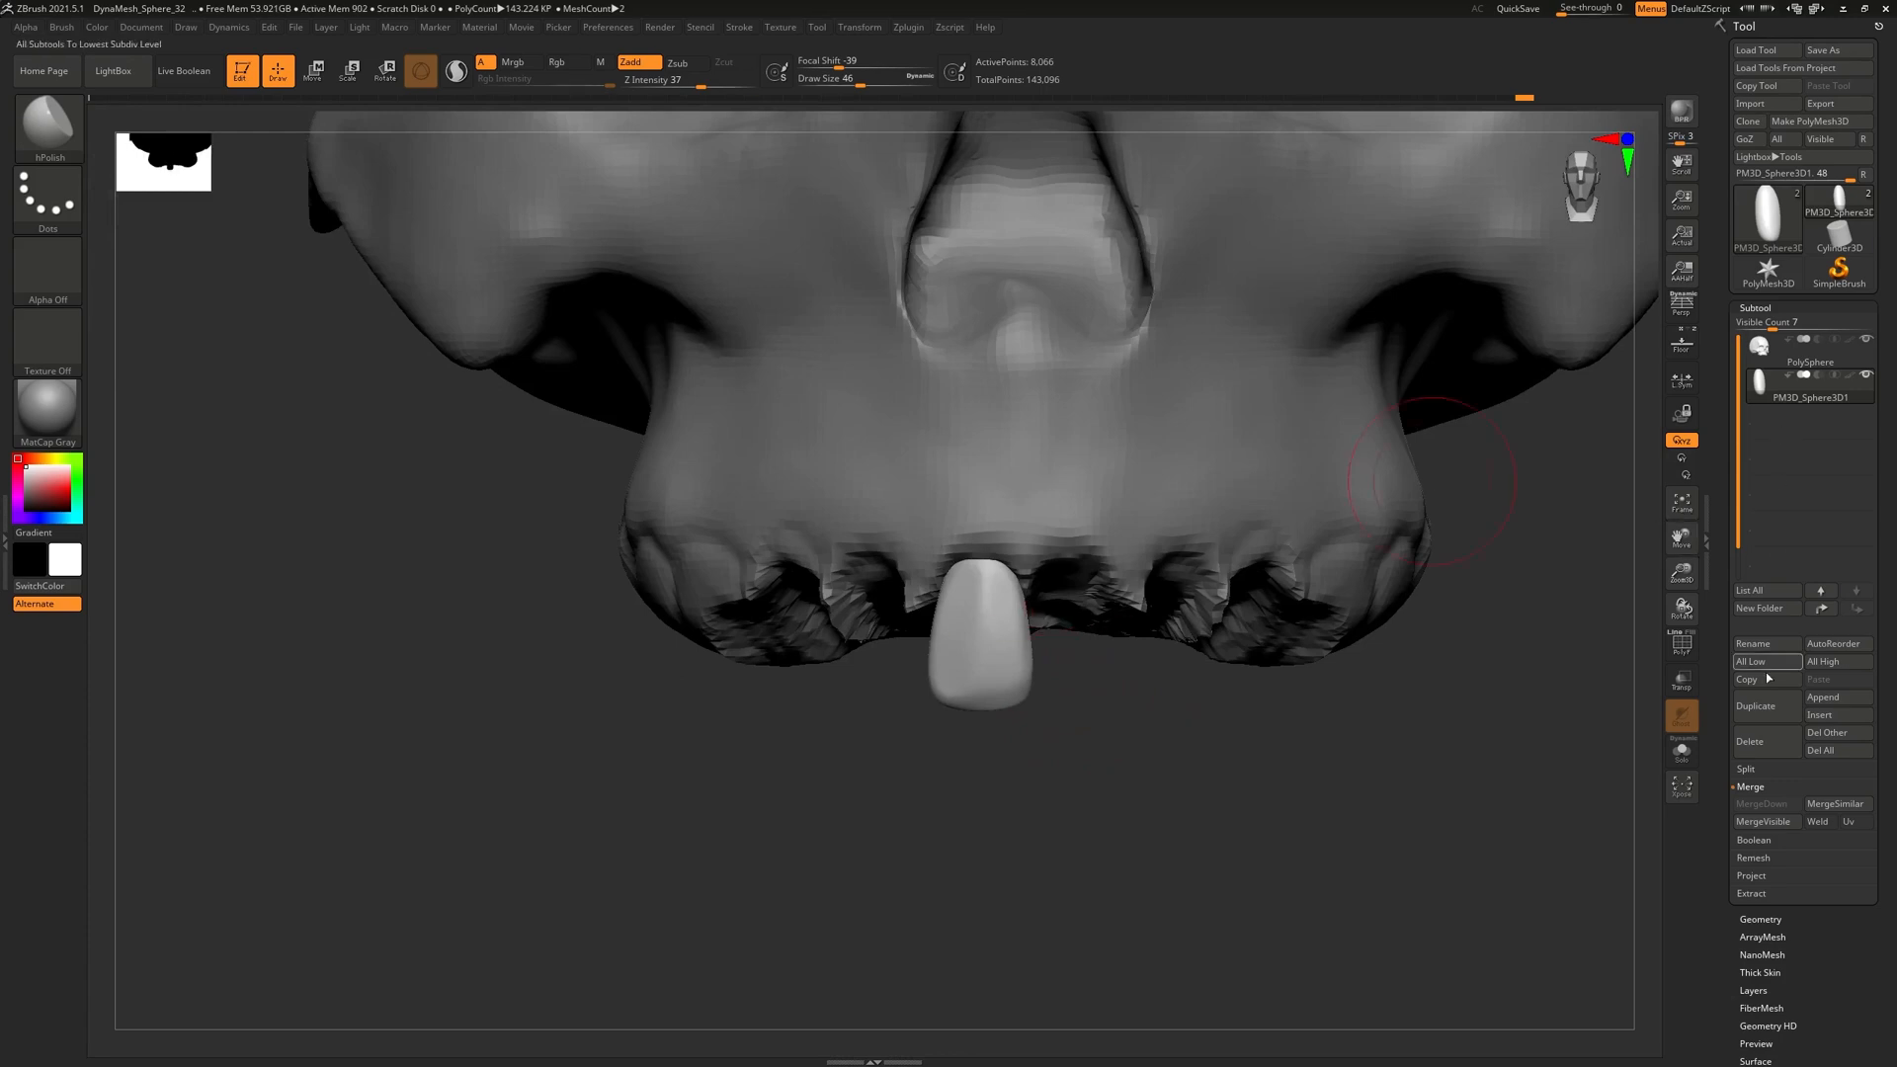
pyautogui.click(1755, 705)
pyautogui.press('w')
pyautogui.moveTo(991, 637)
pyautogui.mouseDown(button='right')
pyautogui.moveTo(1042, 625)
pyautogui.moveTo(998, 631)
pyautogui.mouseUp(button='right')
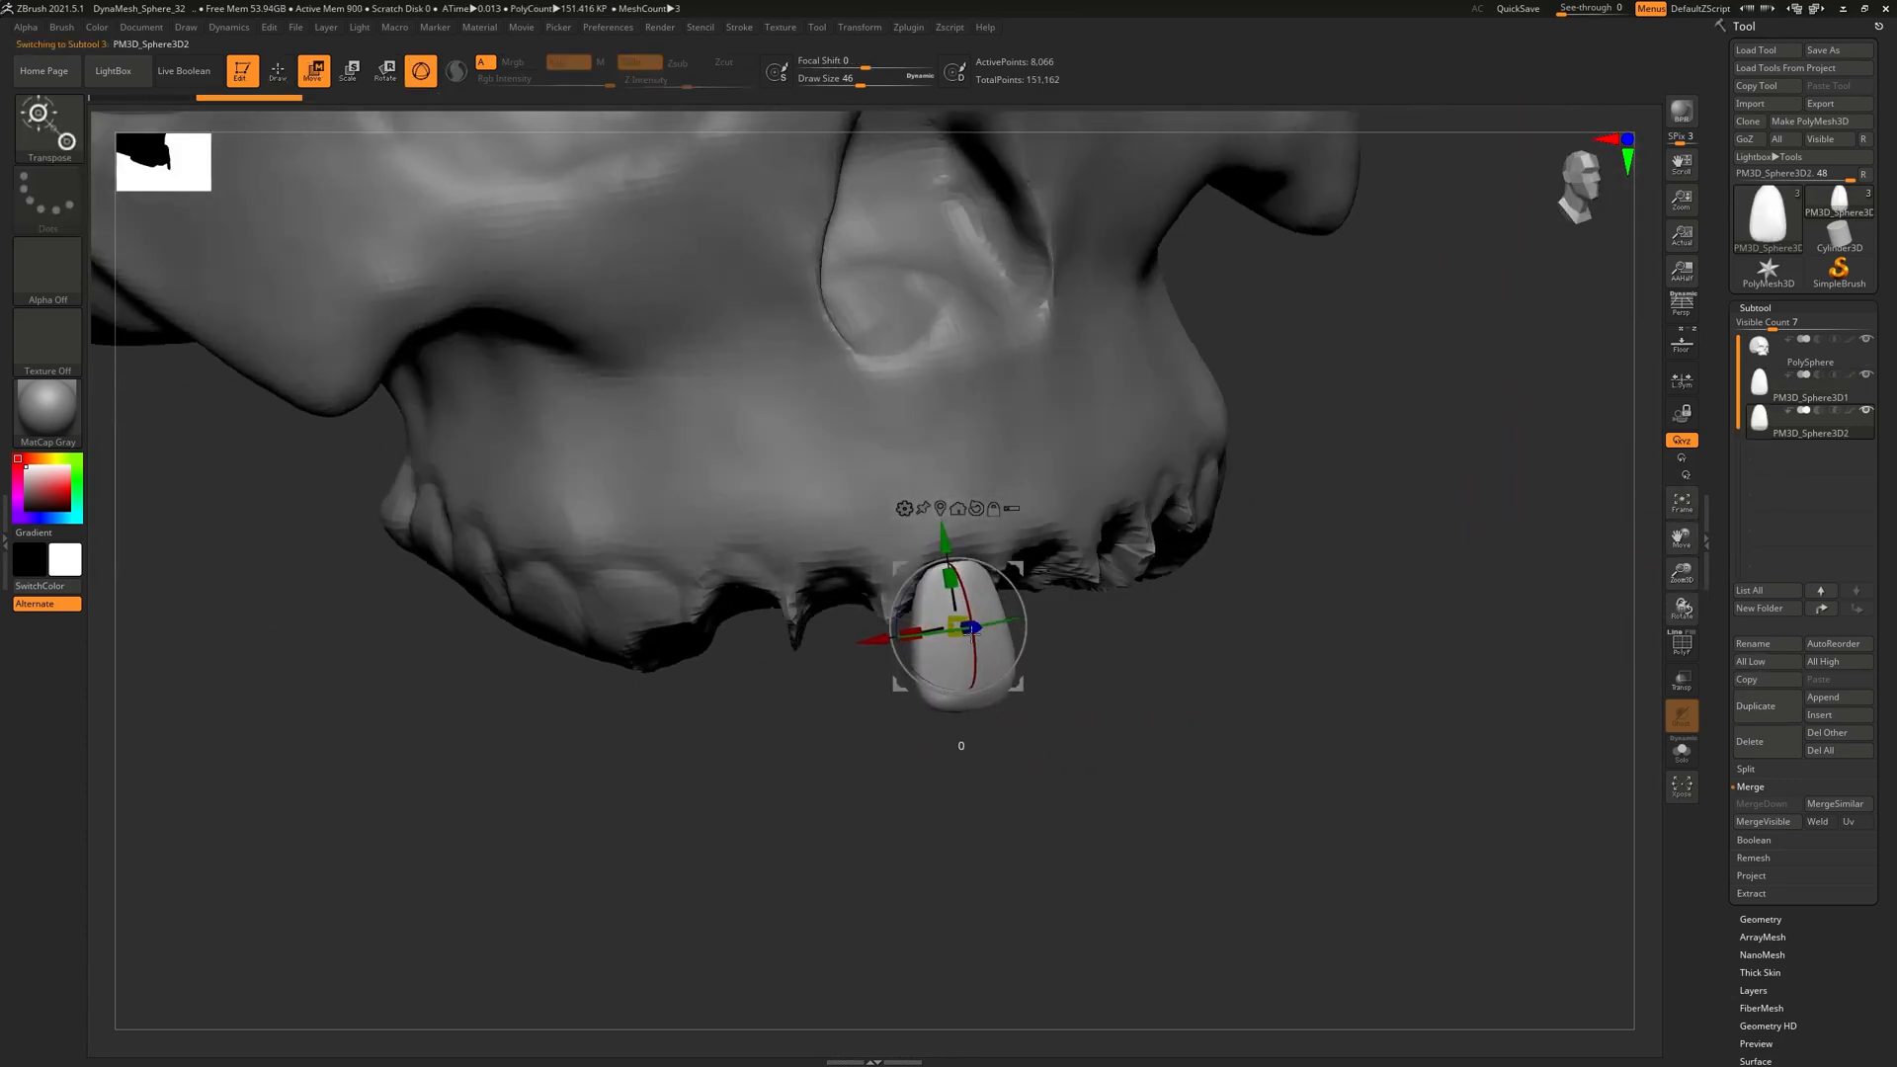
pyautogui.moveTo(873, 640); pyautogui.dragTo(752, 661)
pyautogui.moveTo(902, 701); pyautogui.dragTo(885, 590, button='right')
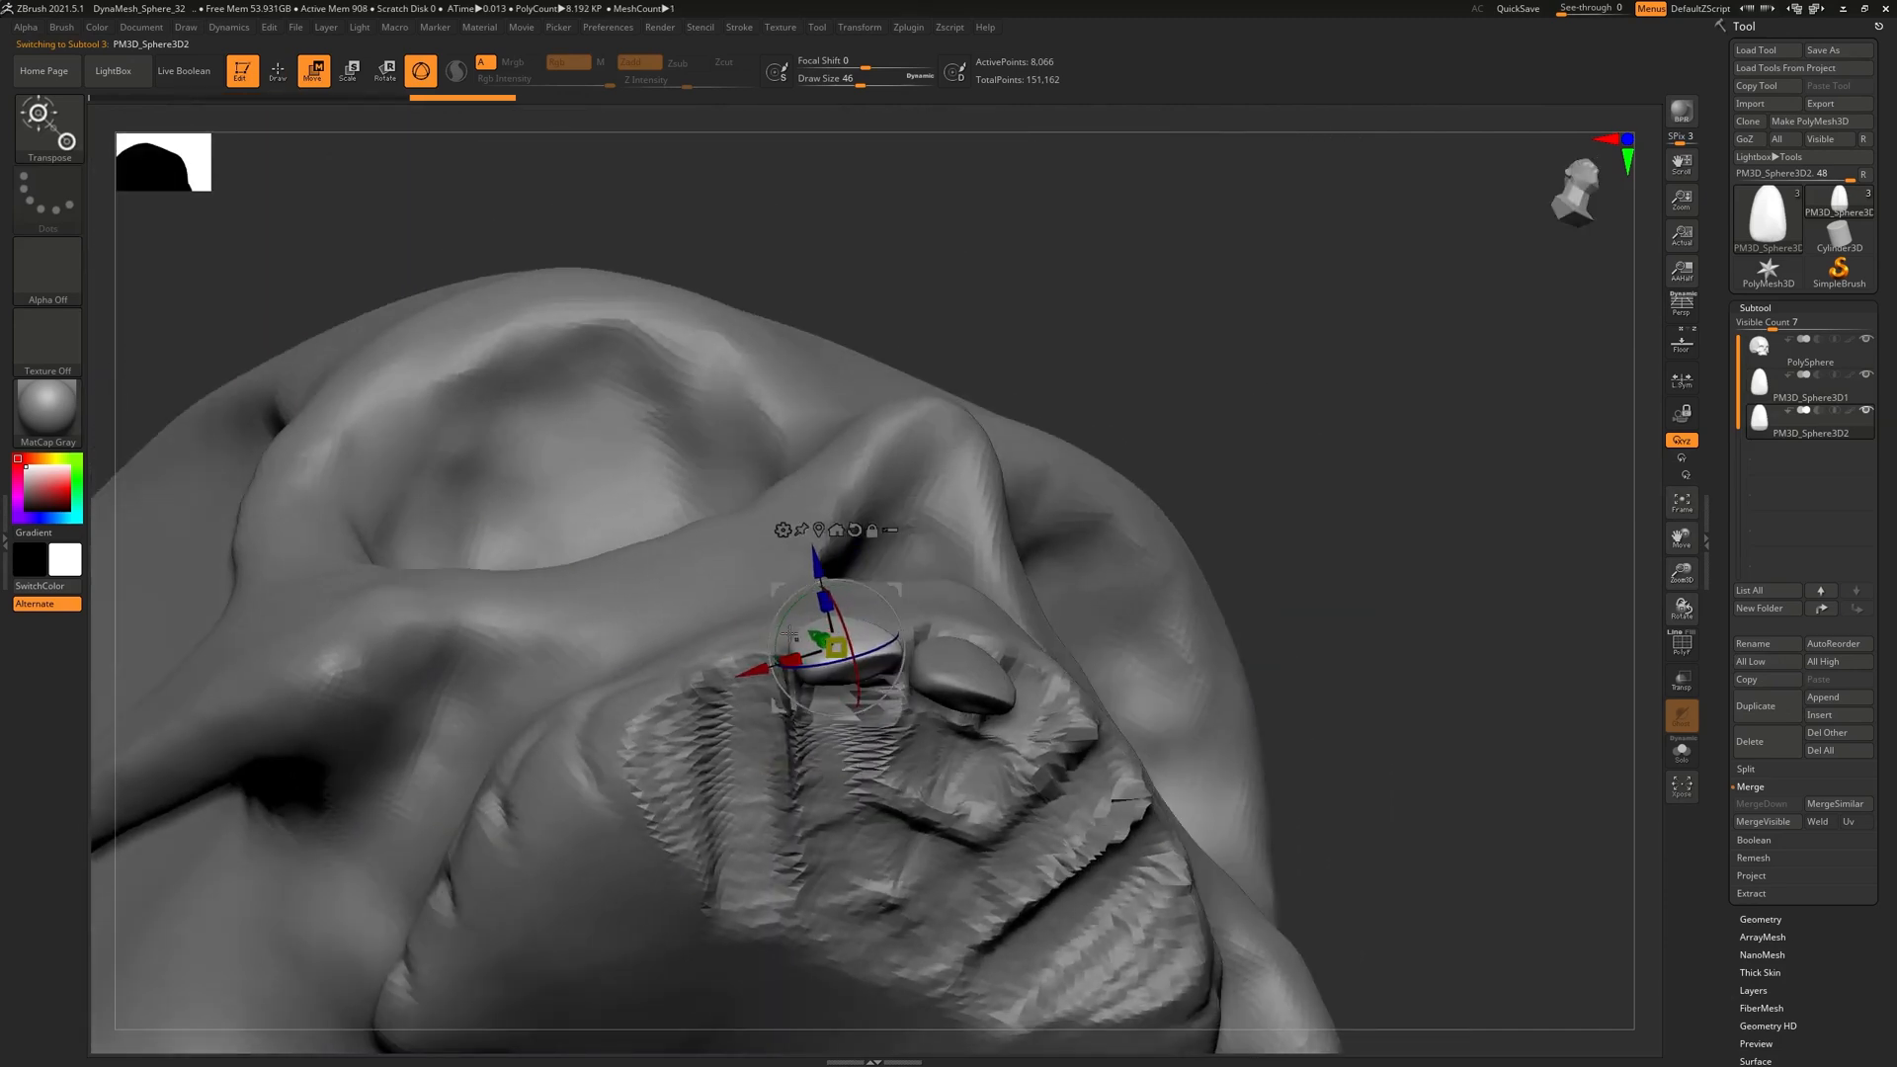
pyautogui.moveTo(897, 591); pyautogui.dragTo(909, 603)
# Tilt the new tooth slightly and shift it in depth to match the first
pyautogui.keyDown('shift'); pyautogui.moveTo(1005, 649); pyautogui.dragTo(887, 664, button='right'); pyautogui.keyUp('shift')
pyautogui.moveTo(888, 729); pyautogui.dragTo(887, 731)
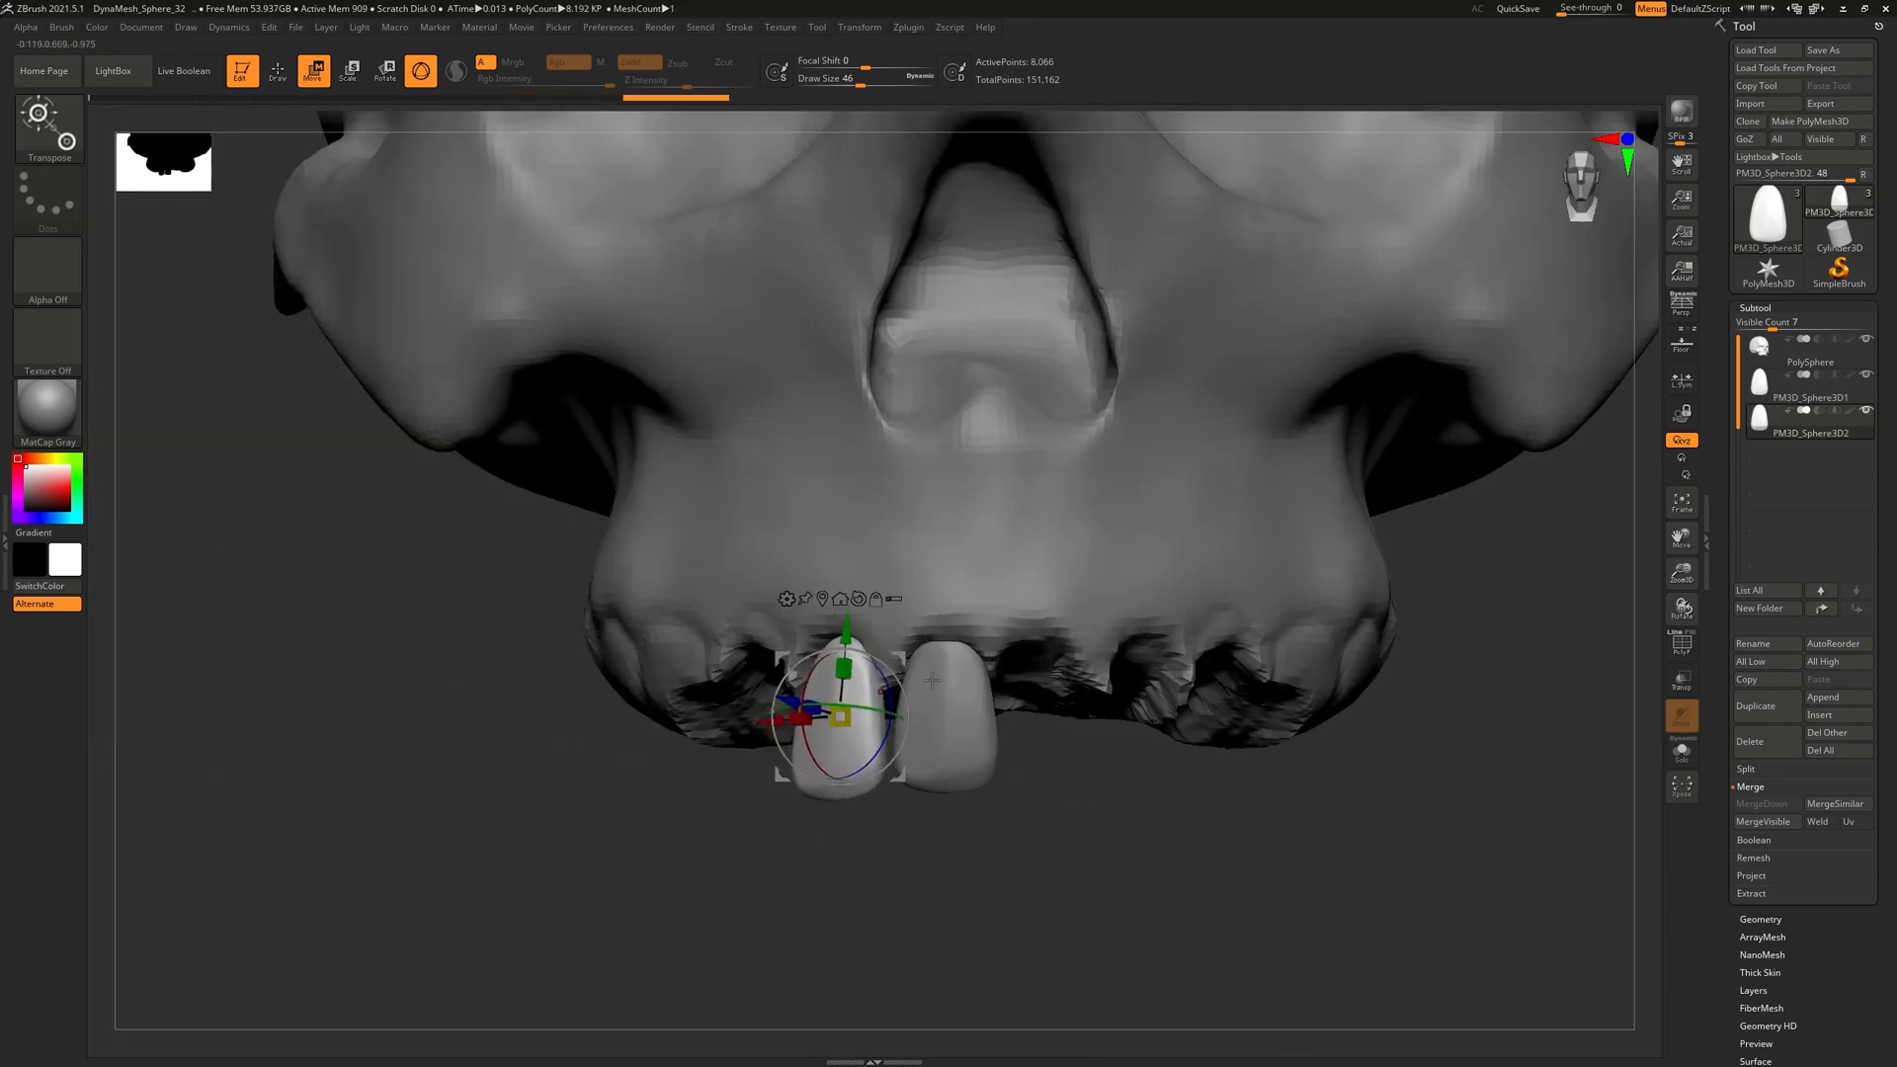
pyautogui.moveTo(984, 807); pyautogui.dragTo(998, 769)
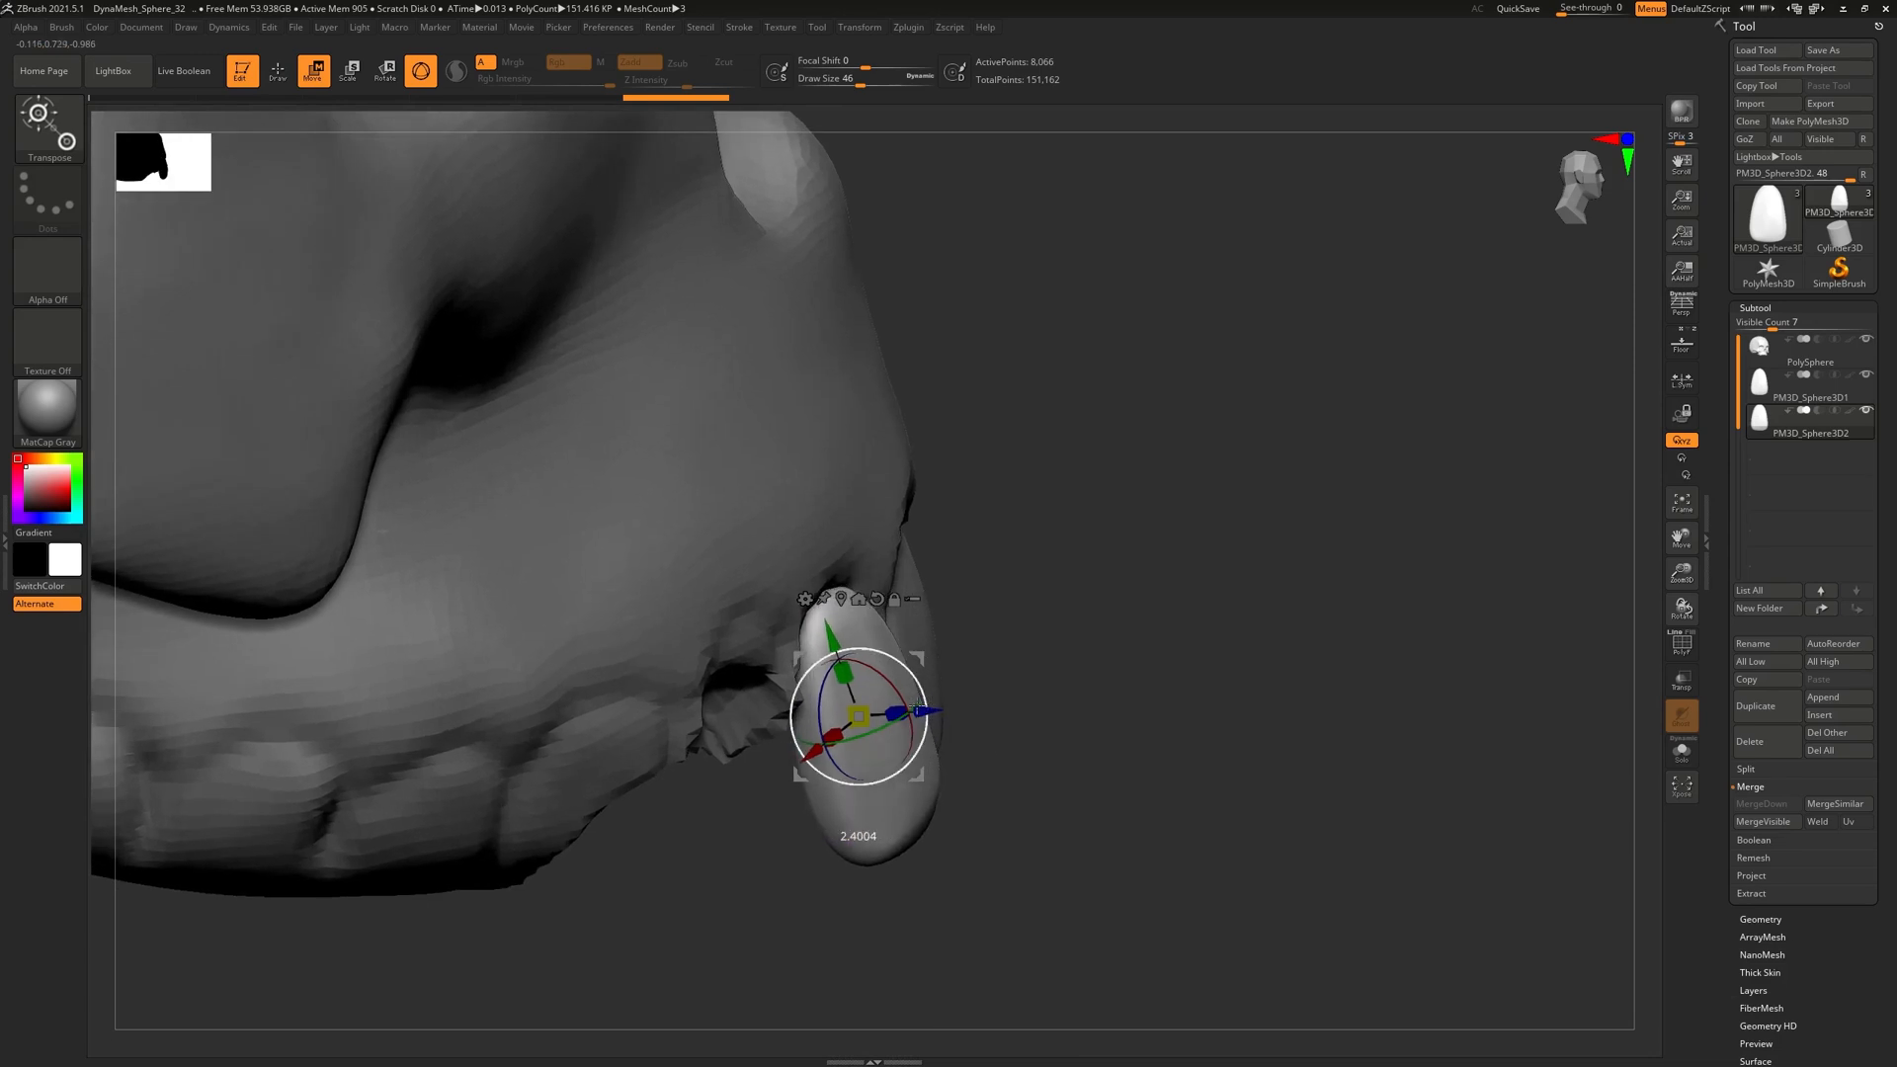
pyautogui.moveTo(918, 715); pyautogui.dragTo(930, 714)
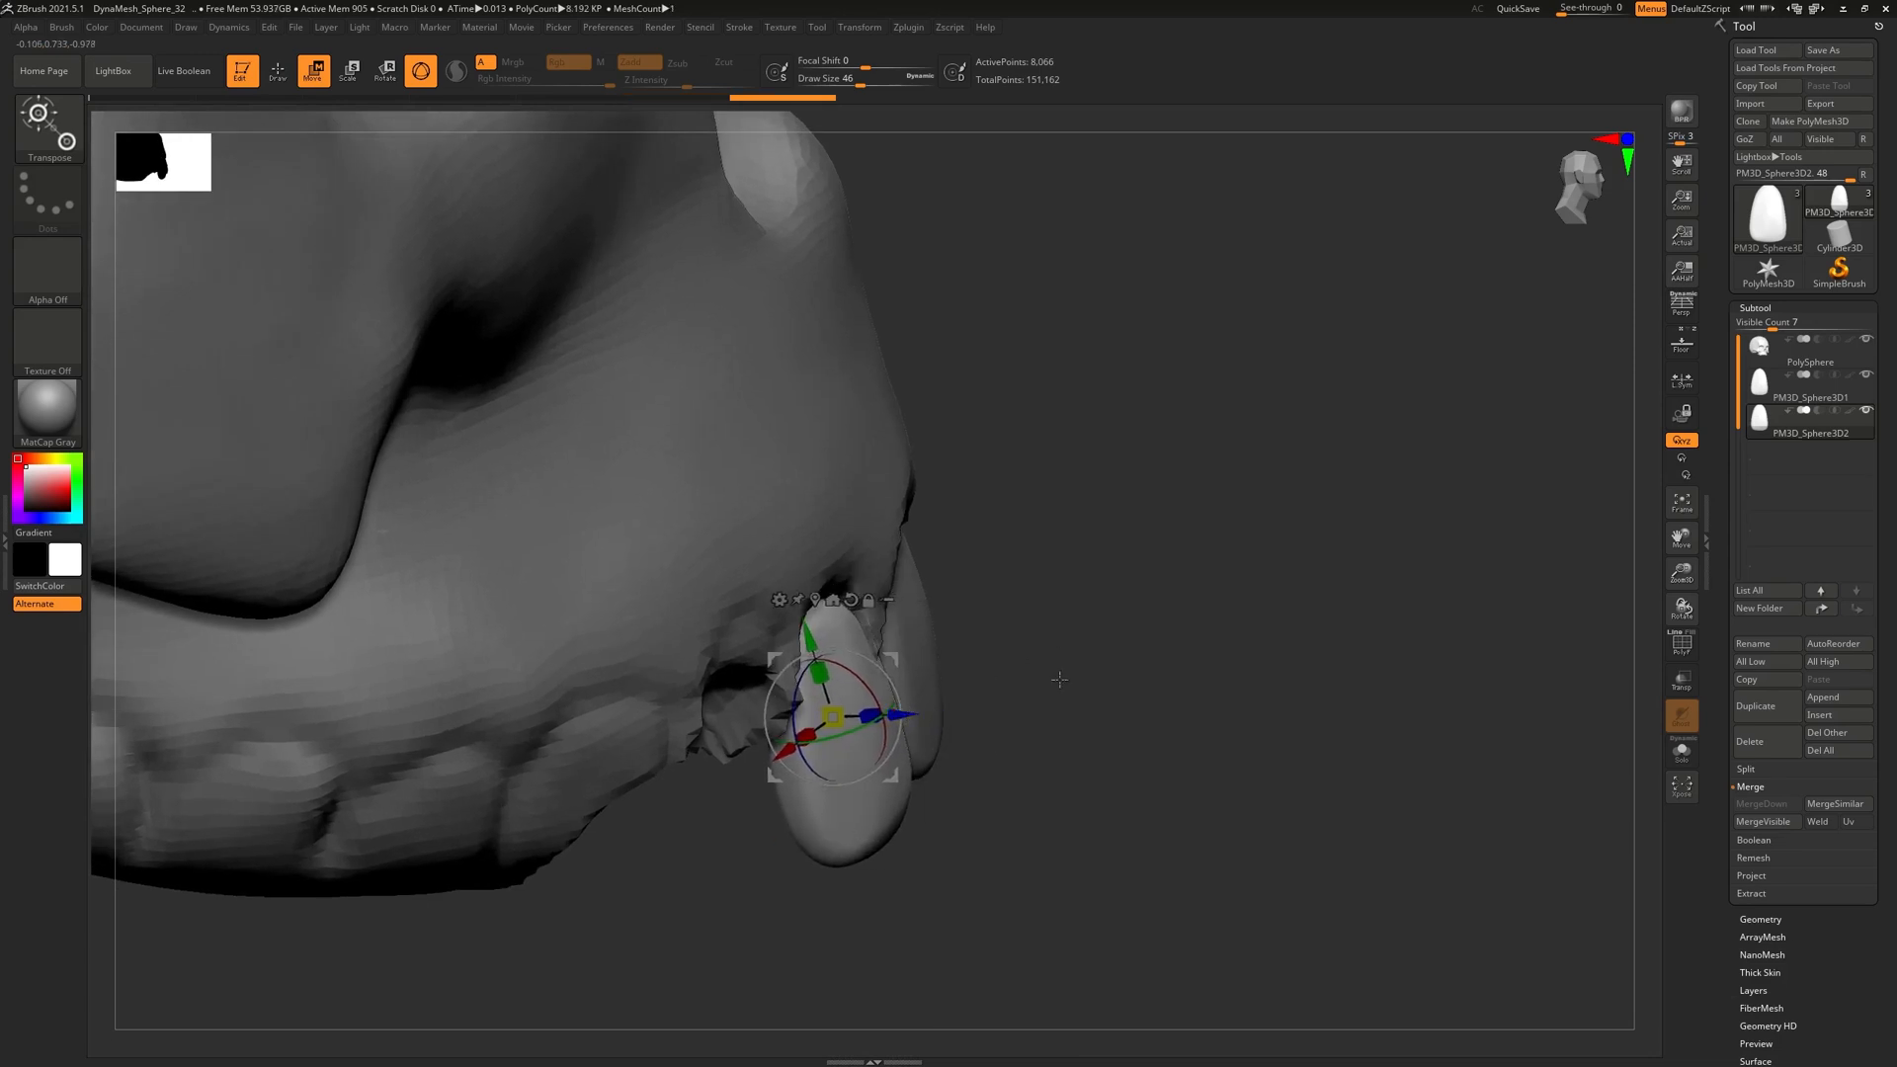
pyautogui.moveTo(1058, 657); pyautogui.dragTo(966, 706)
pyautogui.moveTo(743, 821); pyautogui.dragTo(817, 834)
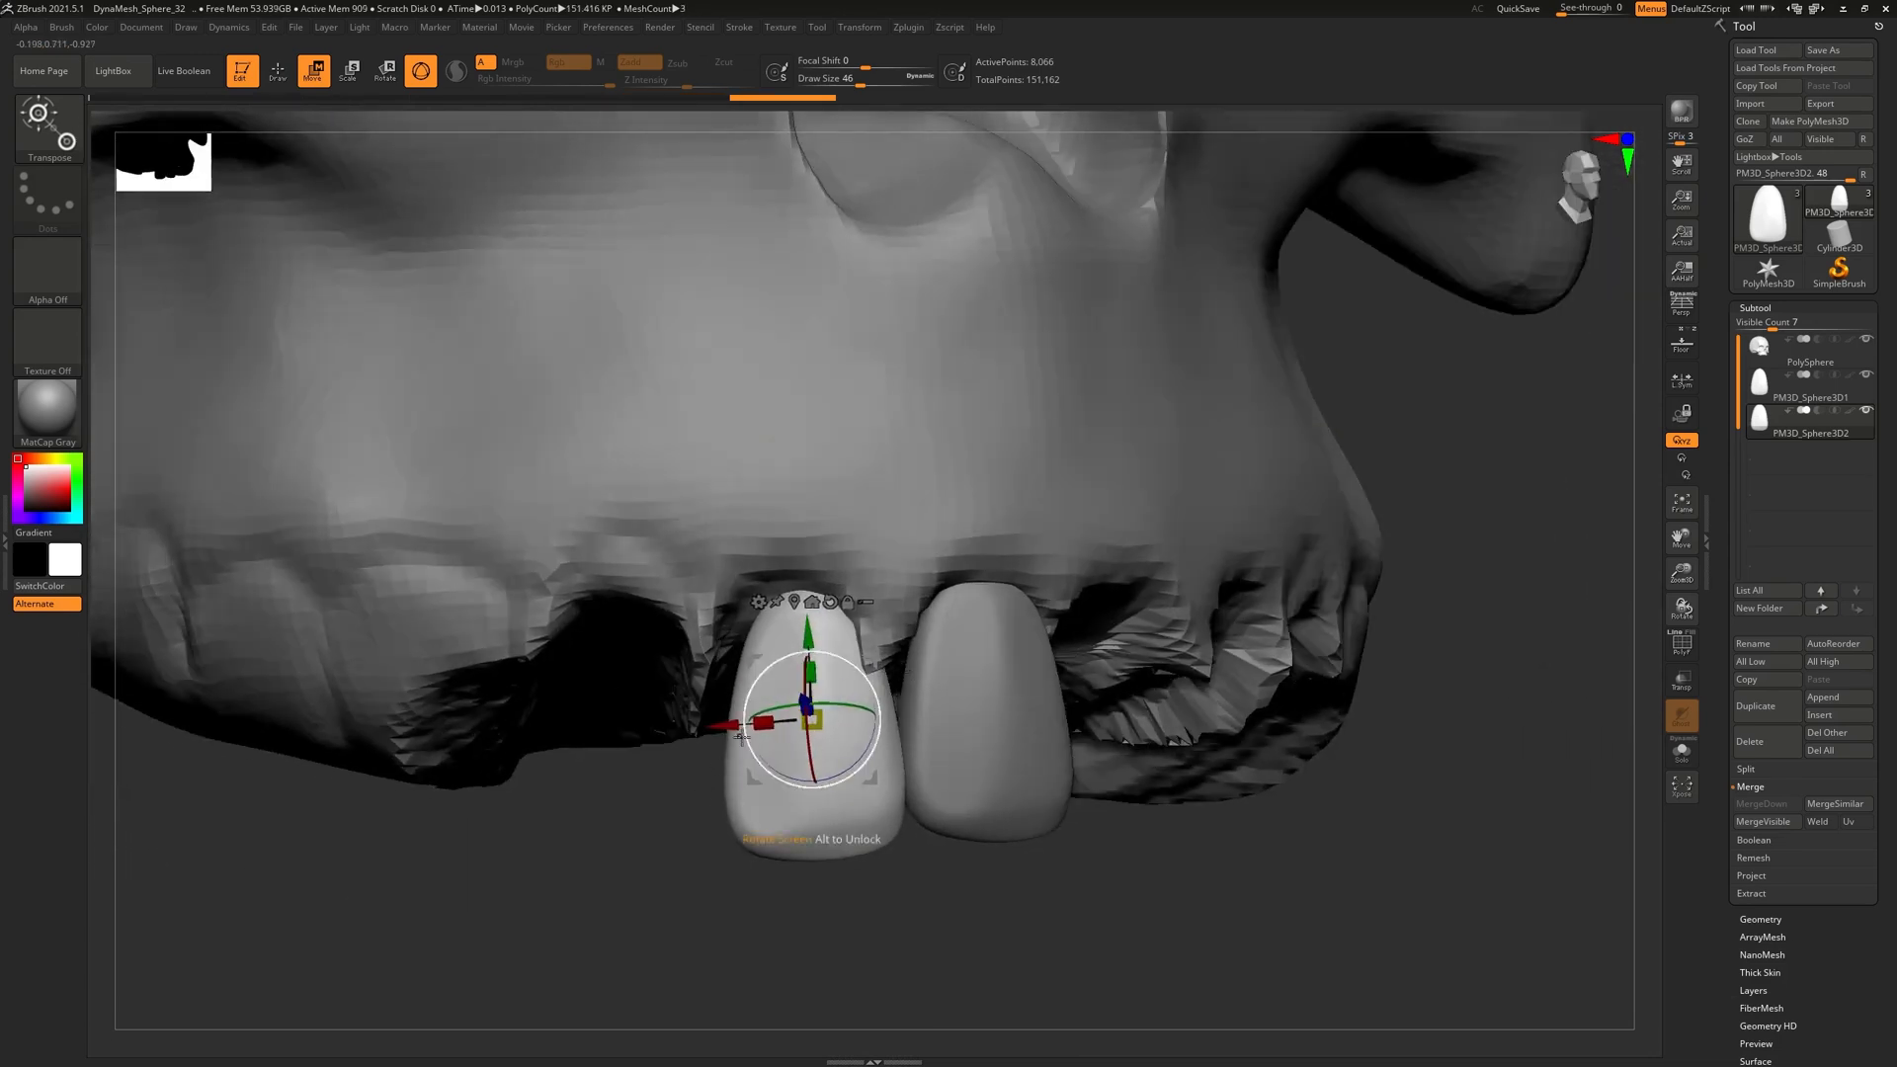
# Move the left tooth further left and slightly lower, then review the whole upper jaw
pyautogui.moveTo(724, 725); pyautogui.dragTo(690, 727)
pyautogui.moveTo(988, 759); pyautogui.dragTo(782, 527)
pyautogui.moveTo(1087, 399); pyautogui.dragTo(879, 622)
pyautogui.moveTo(800, 498); pyautogui.dragTo(802, 512)
pyautogui.press('q')
pyautogui.moveTo(1029, 720)
pyautogui.mouseDown()
pyautogui.moveTo(971, 671)
pyautogui.moveTo(1032, 707)
pyautogui.moveTo(918, 672)
pyautogui.moveTo(919, 761)
pyautogui.mouseUp()
pyautogui.moveTo(810, 691); pyautogui.dragTo(888, 629)
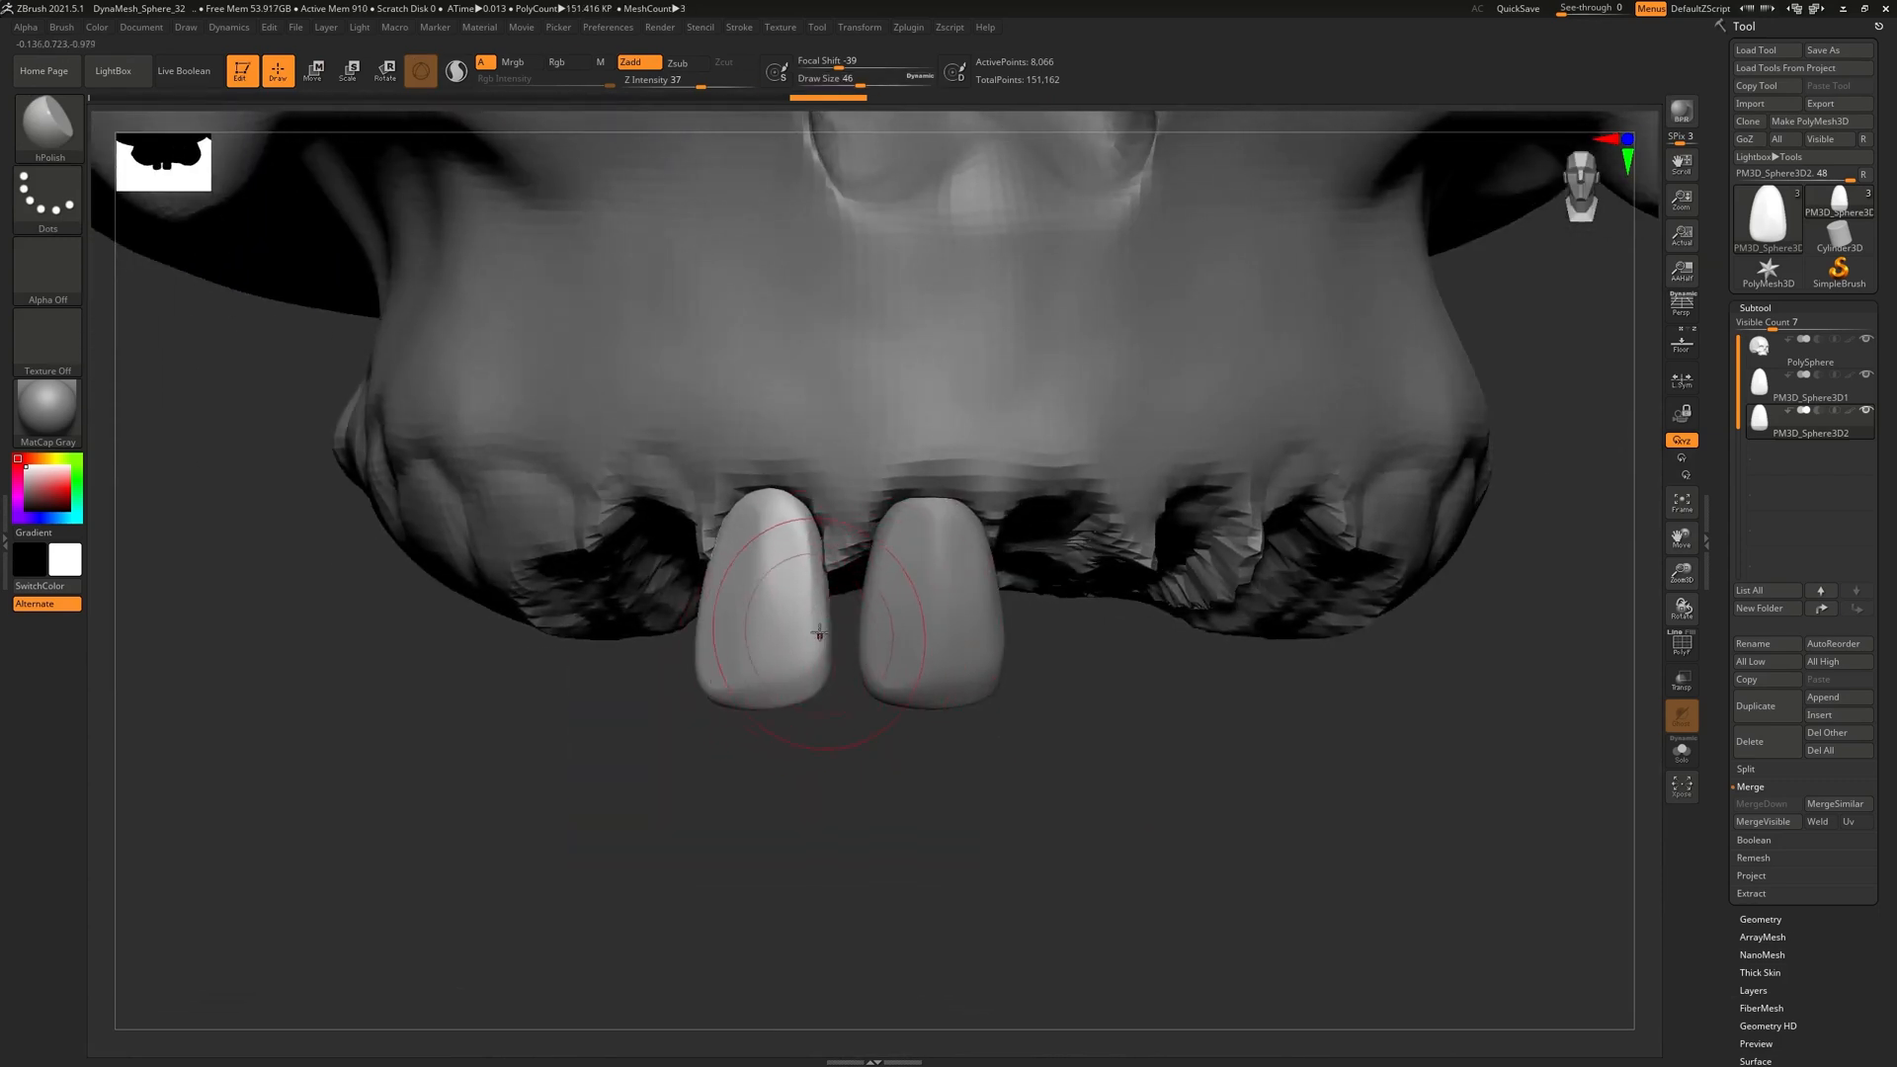
pyautogui.moveTo(855, 757)
pyautogui.keyDown('alt'); pyautogui.mouseDown()
pyautogui.moveTo(869, 682)
pyautogui.moveTo(1116, 695)
pyautogui.mouseUp(); pyautogui.keyUp('alt')
# Select the skull, switch to DamStandard, and try a gum groove beside the left tooth, then undo it
pyautogui.keyDown('alt'); pyautogui.click(869, 526); pyautogui.keyUp('alt')
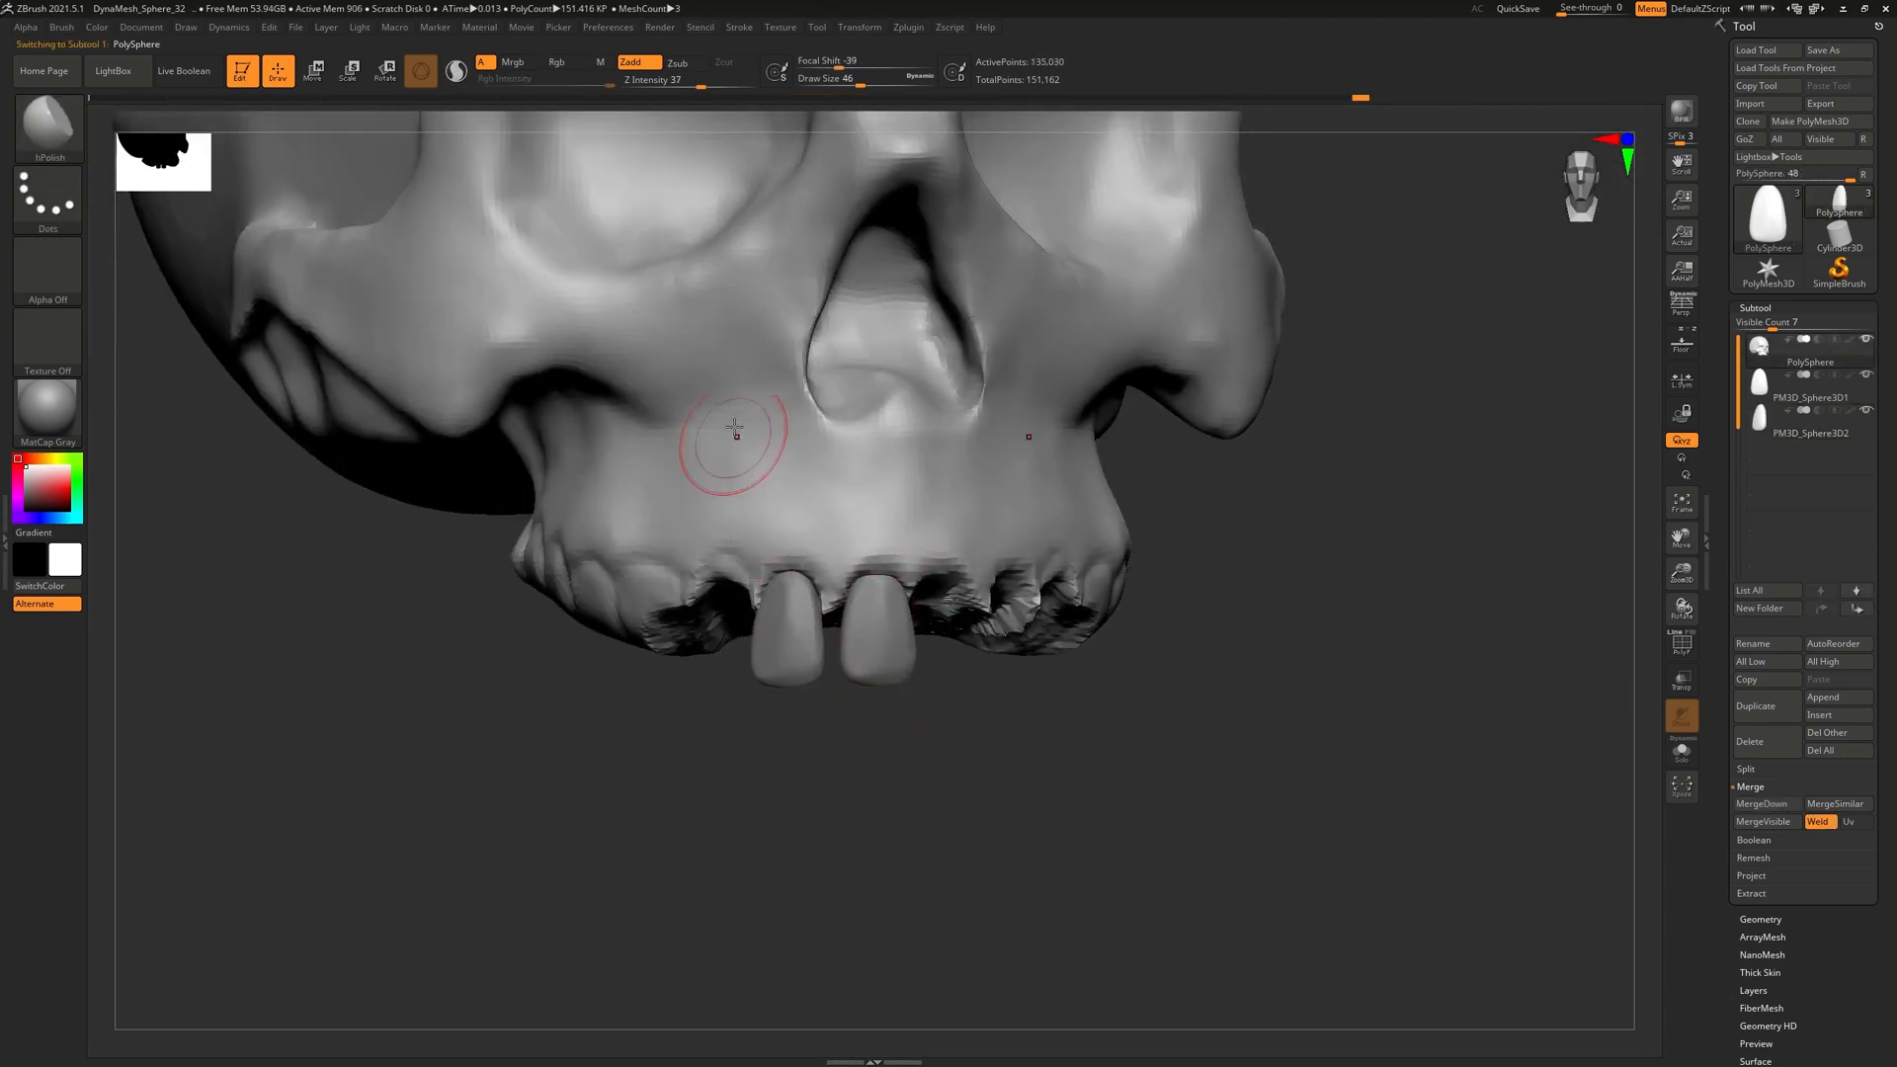
pyautogui.keyDown('alt'); pyautogui.moveTo(866, 704); pyautogui.dragTo(870, 669); pyautogui.keyUp('alt')
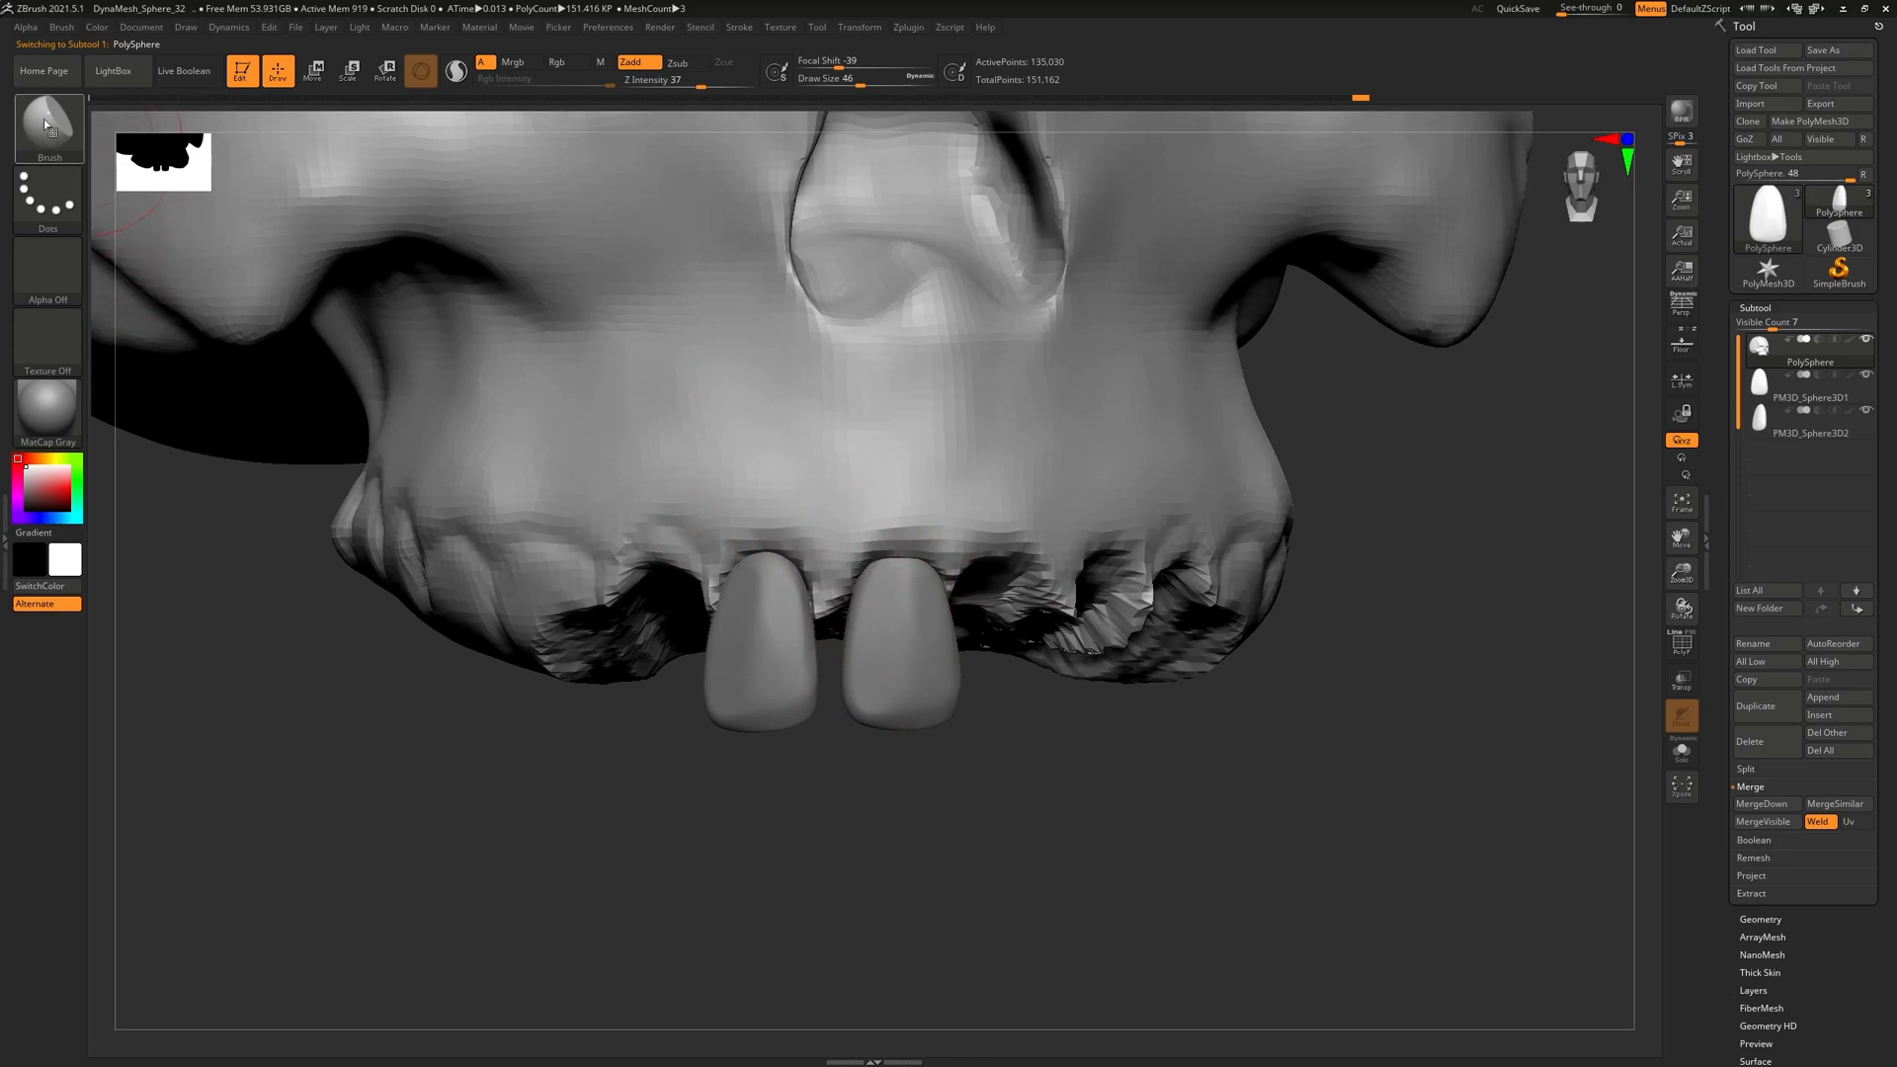
pyautogui.click(47, 123)
pyautogui.click(348, 140)
pyautogui.moveTo(773, 551); pyautogui.dragTo(824, 615)
pyautogui.hotkey('ctrl', 'z')
# Try grooves above the right tooth and between the upper jaw's teeth, undoing each
pyautogui.moveTo(871, 551); pyautogui.dragTo(836, 549, button='right')
pyautogui.moveTo(868, 560); pyautogui.dragTo(938, 556)
pyautogui.hotkey('ctrl', 'z')
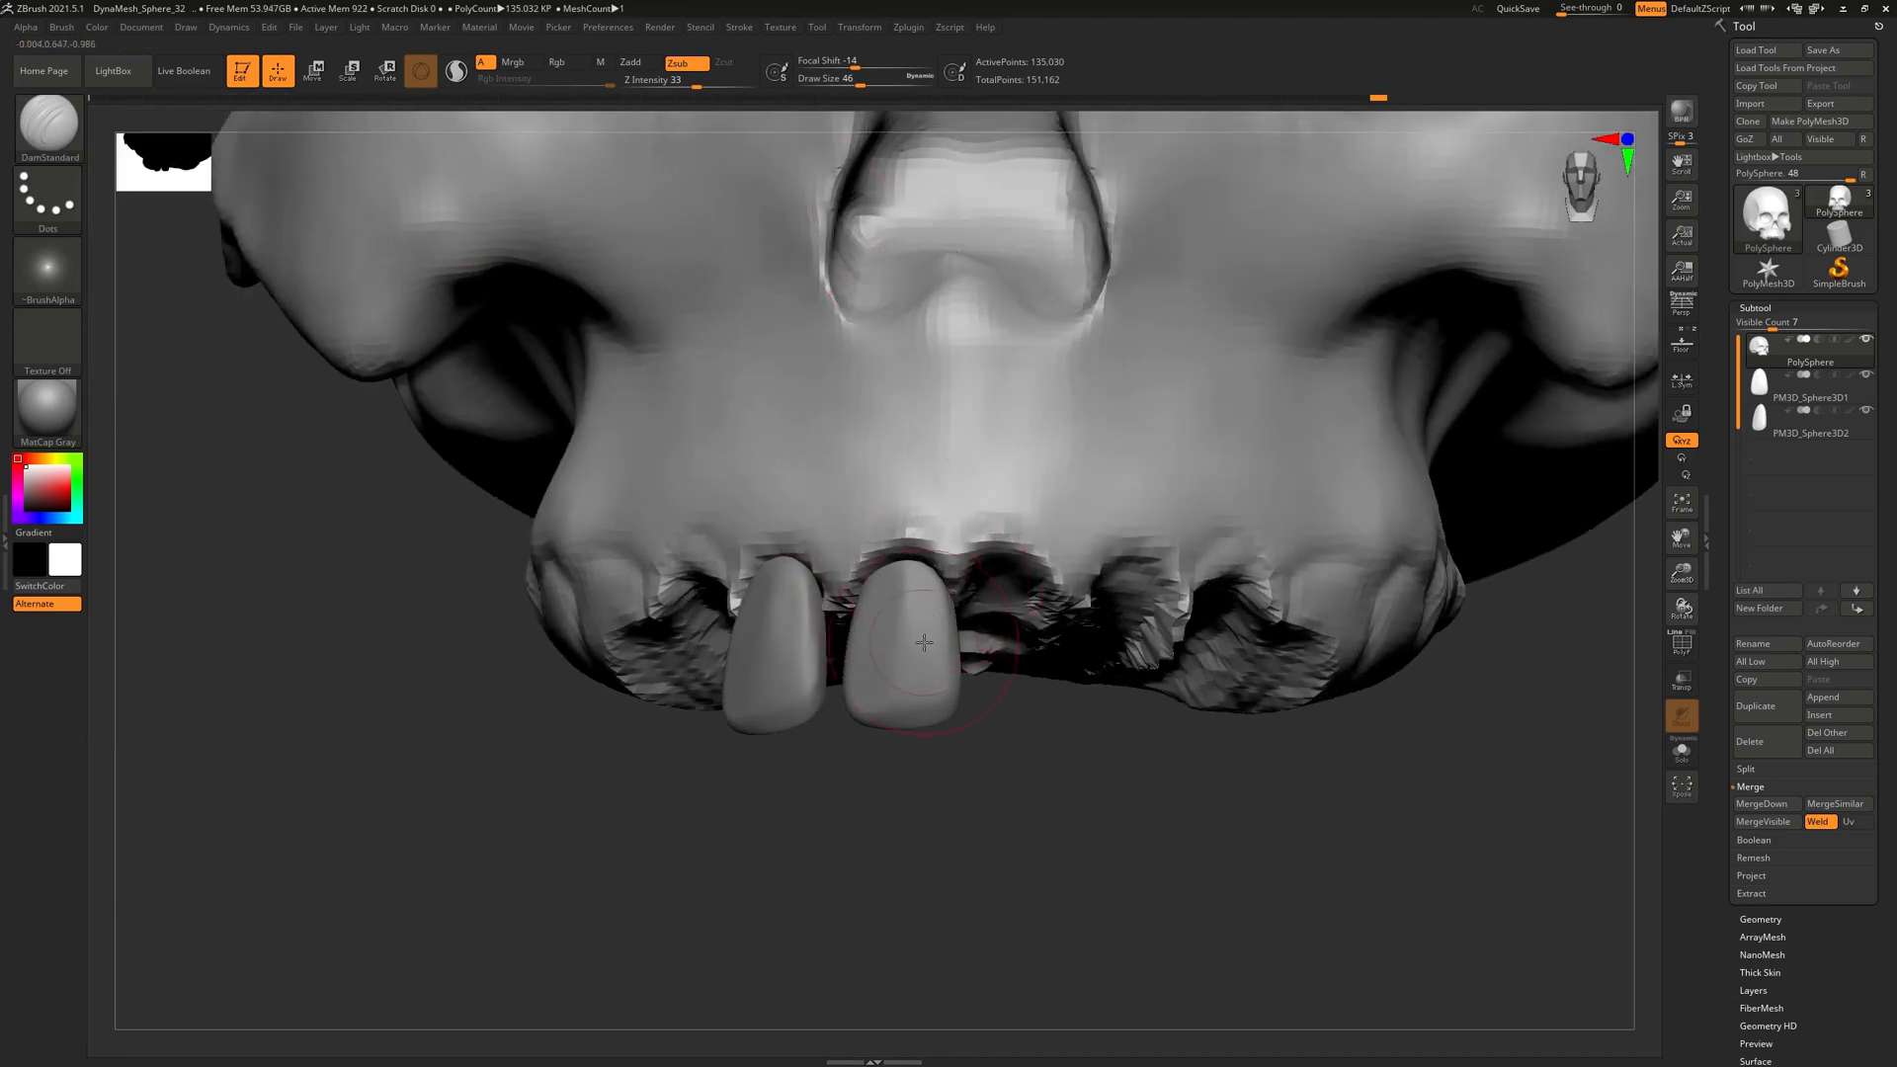
pyautogui.keyDown('ctrl'); pyautogui.moveTo(923, 660); pyautogui.dragTo(869, 620, button='right'); pyautogui.keyUp('ctrl')
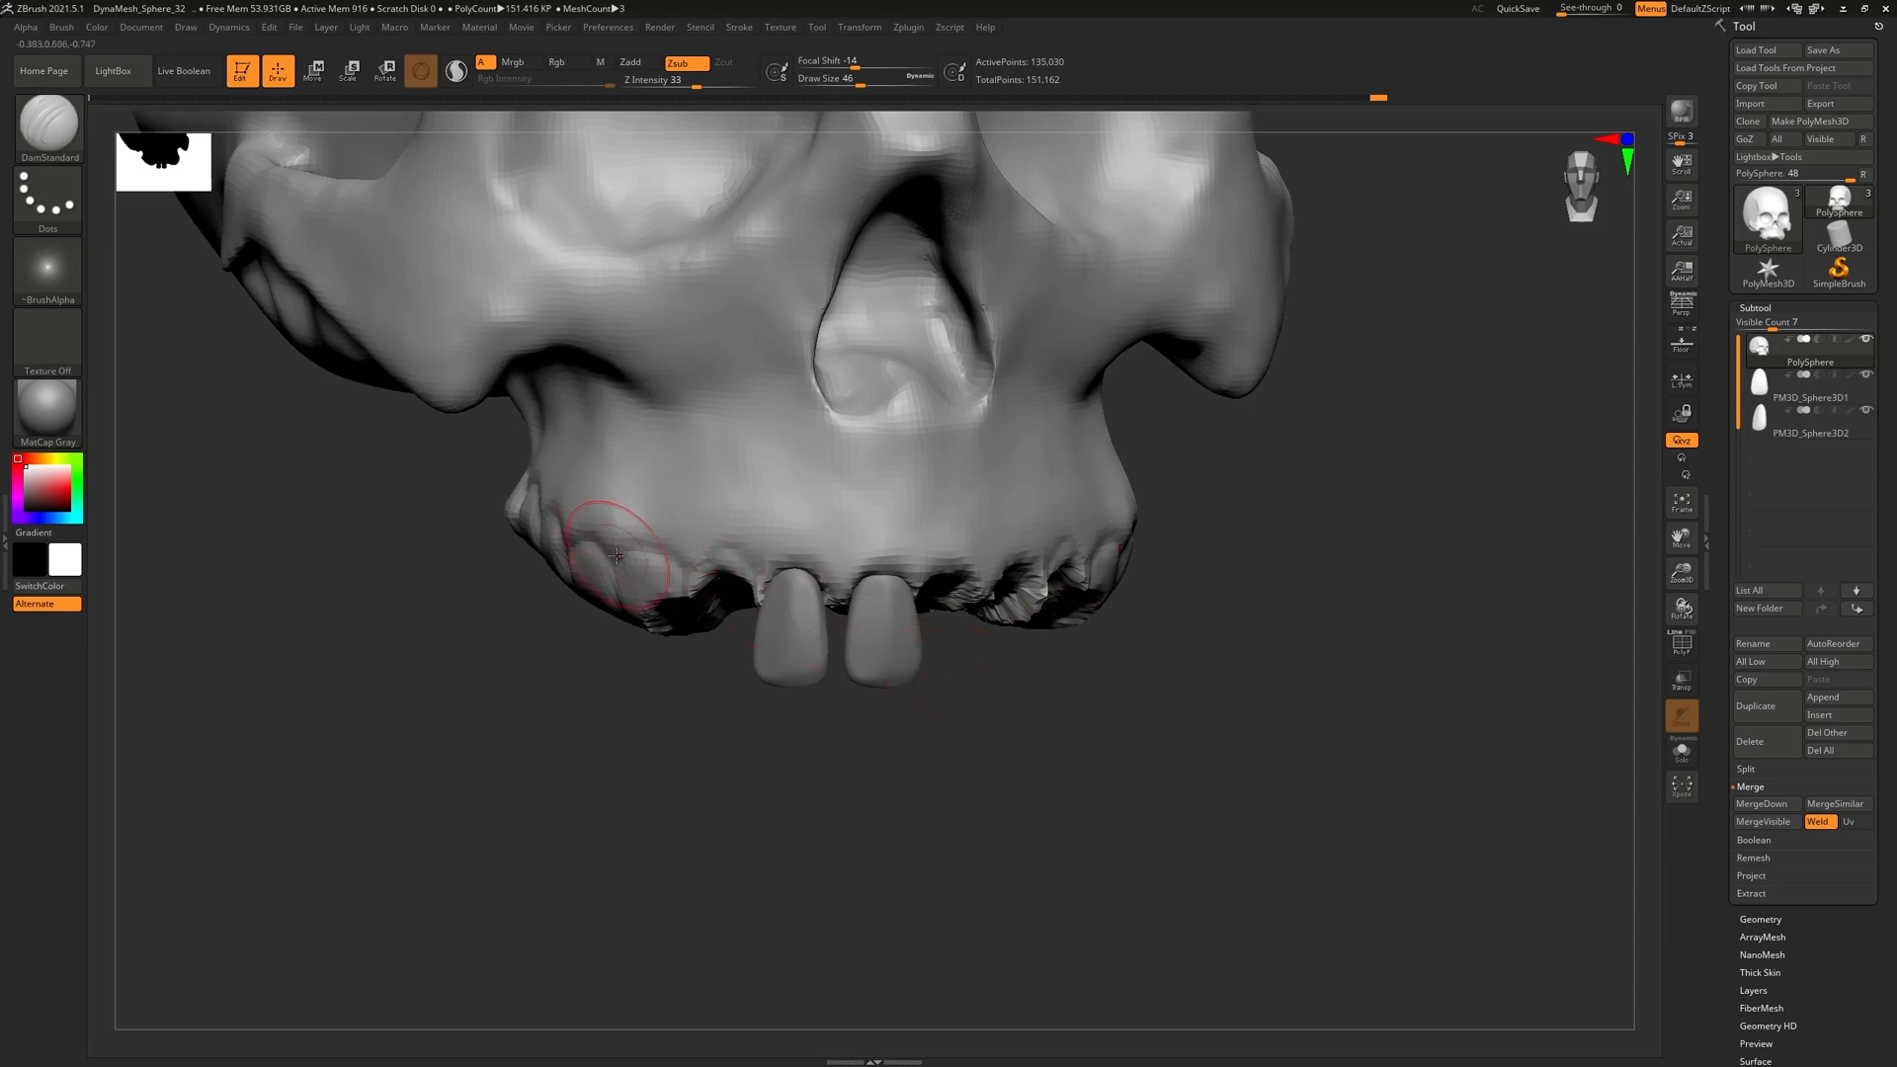
pyautogui.moveTo(607, 557)
pyautogui.mouseDown()
pyautogui.moveTo(618, 525)
pyautogui.moveTo(628, 591)
pyautogui.mouseUp()
pyautogui.moveTo(642, 519); pyautogui.dragTo(664, 563)
pyautogui.hotkey('ctrl', 'z')
pyautogui.hotkey('ctrl', 'z')
# Turn the skull to a straight front view and switch to Move/Transpose mode with W
pyautogui.moveTo(879, 647)
pyautogui.mouseDown(button='right')
pyautogui.moveTo(791, 637)
pyautogui.moveTo(883, 639)
pyautogui.moveTo(771, 612)
pyautogui.mouseUp(button='right')
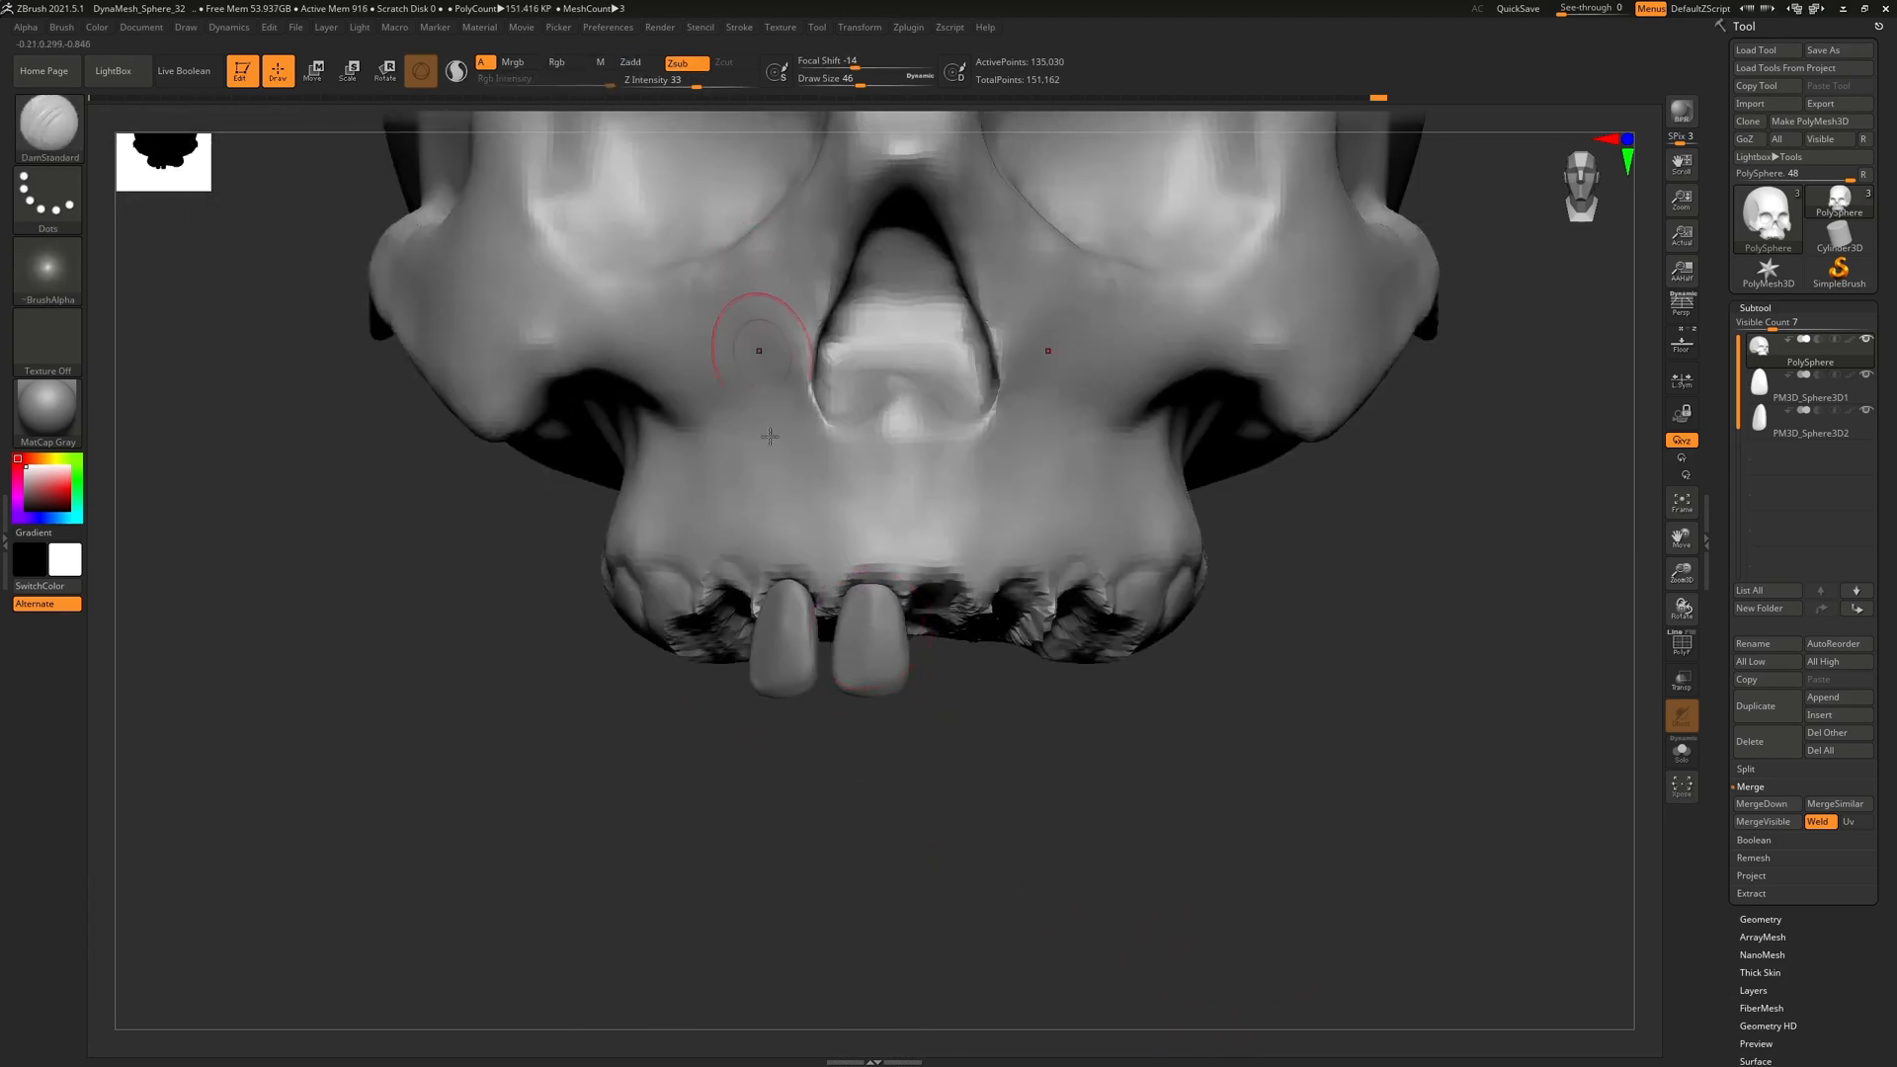
pyautogui.keyDown('ctrl'); pyautogui.moveTo(759, 277); pyautogui.dragTo(762, 593, button='right'); pyautogui.keyUp('ctrl')
pyautogui.press('w')
# Orbit, pan and zoom around the skull's face and teeth to inspect them from several angles
pyautogui.moveTo(1021, 681)
pyautogui.mouseDown(button='right')
pyautogui.moveTo(991, 720)
pyautogui.moveTo(992, 446)
pyautogui.moveTo(991, 463)
pyautogui.mouseUp(button='right')
pyautogui.keyDown('ctrl'); pyautogui.moveTo(965, 607); pyautogui.dragTo(889, 386, button='right'); pyautogui.keyUp('ctrl')
pyautogui.moveTo(926, 795); pyautogui.dragTo(986, 728, button='right')
pyautogui.keyDown('alt'); pyautogui.moveTo(1031, 821); pyautogui.dragTo(1014, 404, button='right'); pyautogui.keyUp('alt')
pyautogui.moveTo(1015, 404); pyautogui.dragTo(825, 430, button='right')
pyautogui.keyDown('alt'); pyautogui.moveTo(840, 662); pyautogui.dragTo(953, 489, button='right'); pyautogui.keyUp('alt')
pyautogui.keyDown('ctrl'); pyautogui.moveTo(954, 554); pyautogui.dragTo(957, 707, button='right'); pyautogui.keyUp('ctrl')
pyautogui.moveTo(846, 673); pyautogui.dragTo(978, 669, button='right')
pyautogui.keyDown('alt'); pyautogui.moveTo(711, 503); pyautogui.dragTo(724, 584, button='right'); pyautogui.keyUp('alt')
pyautogui.keyDown('ctrl'); pyautogui.moveTo(724, 534); pyautogui.dragTo(795, 645, button='right'); pyautogui.keyUp('ctrl')
pyautogui.moveTo(639, 739); pyautogui.dragTo(702, 738, button='right')
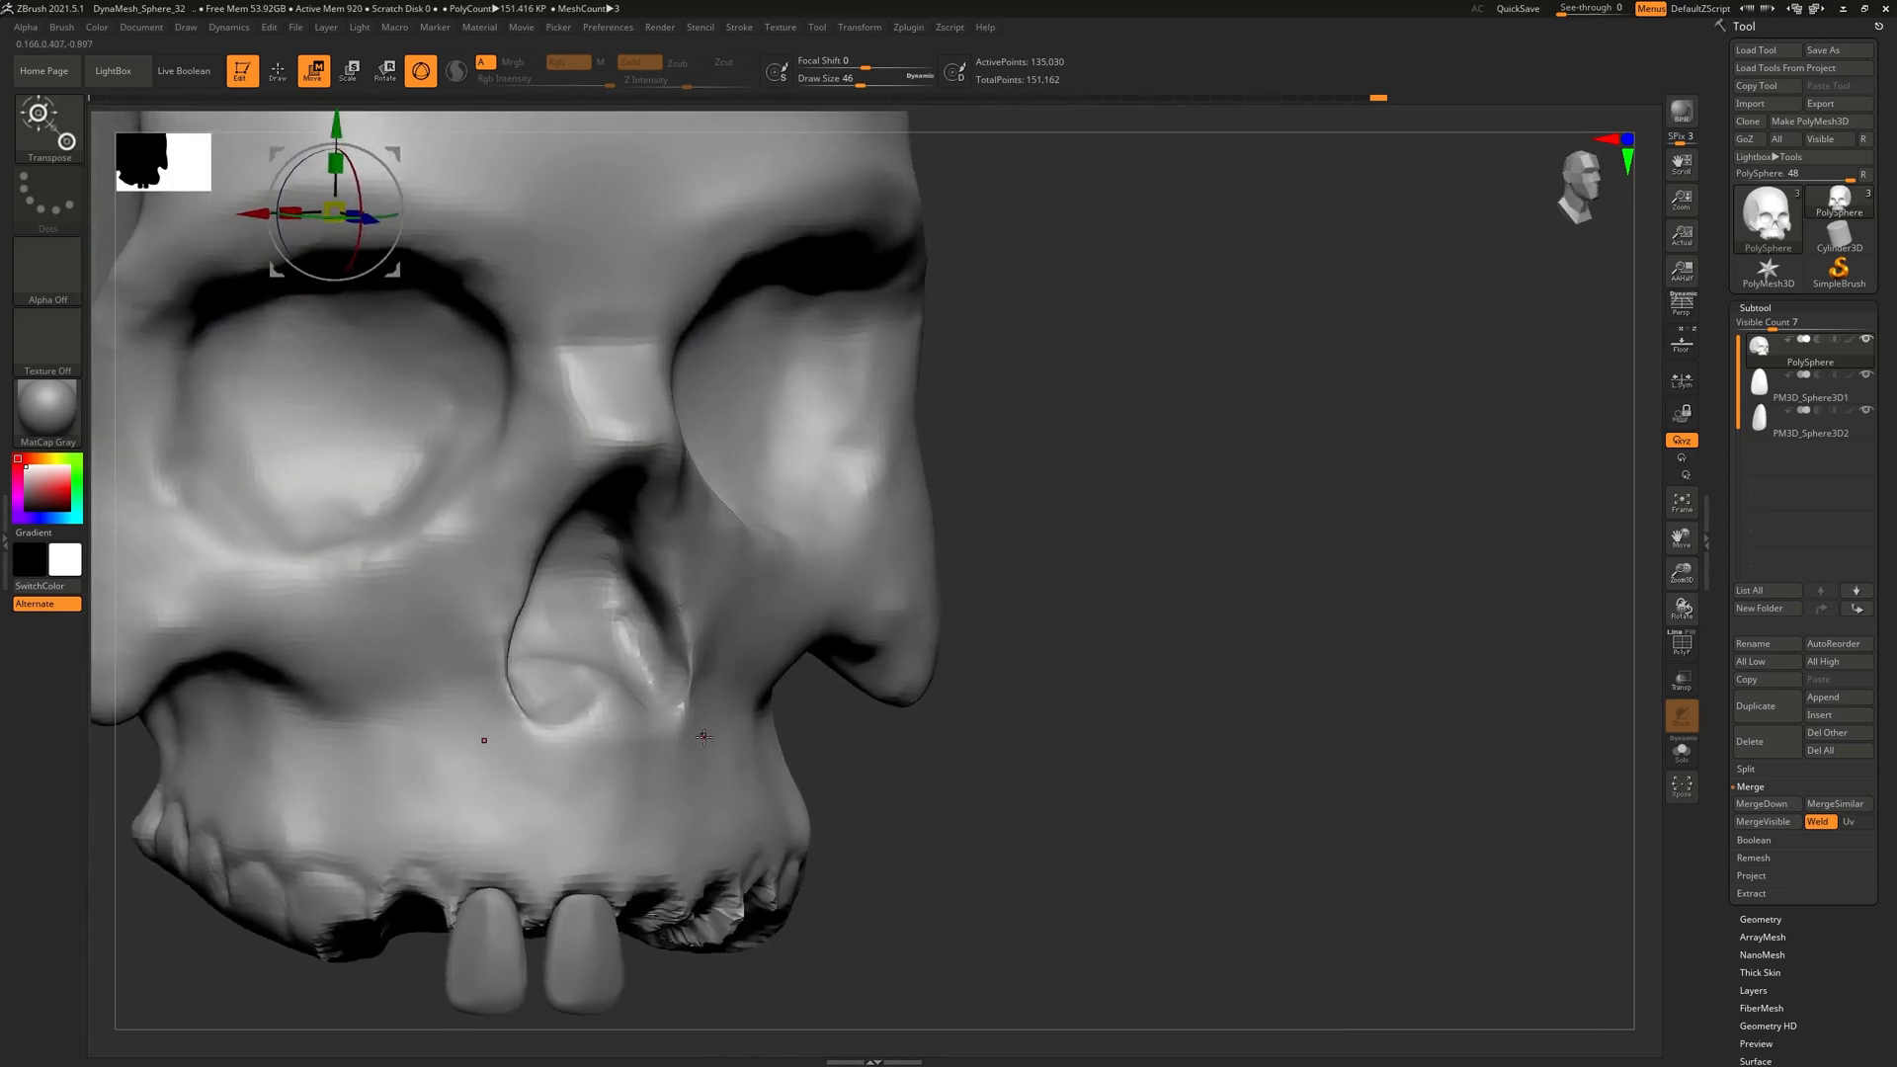
# Return to sculpting with Q and carve the right nasal rim and lower nose bridge
pyautogui.press('q')
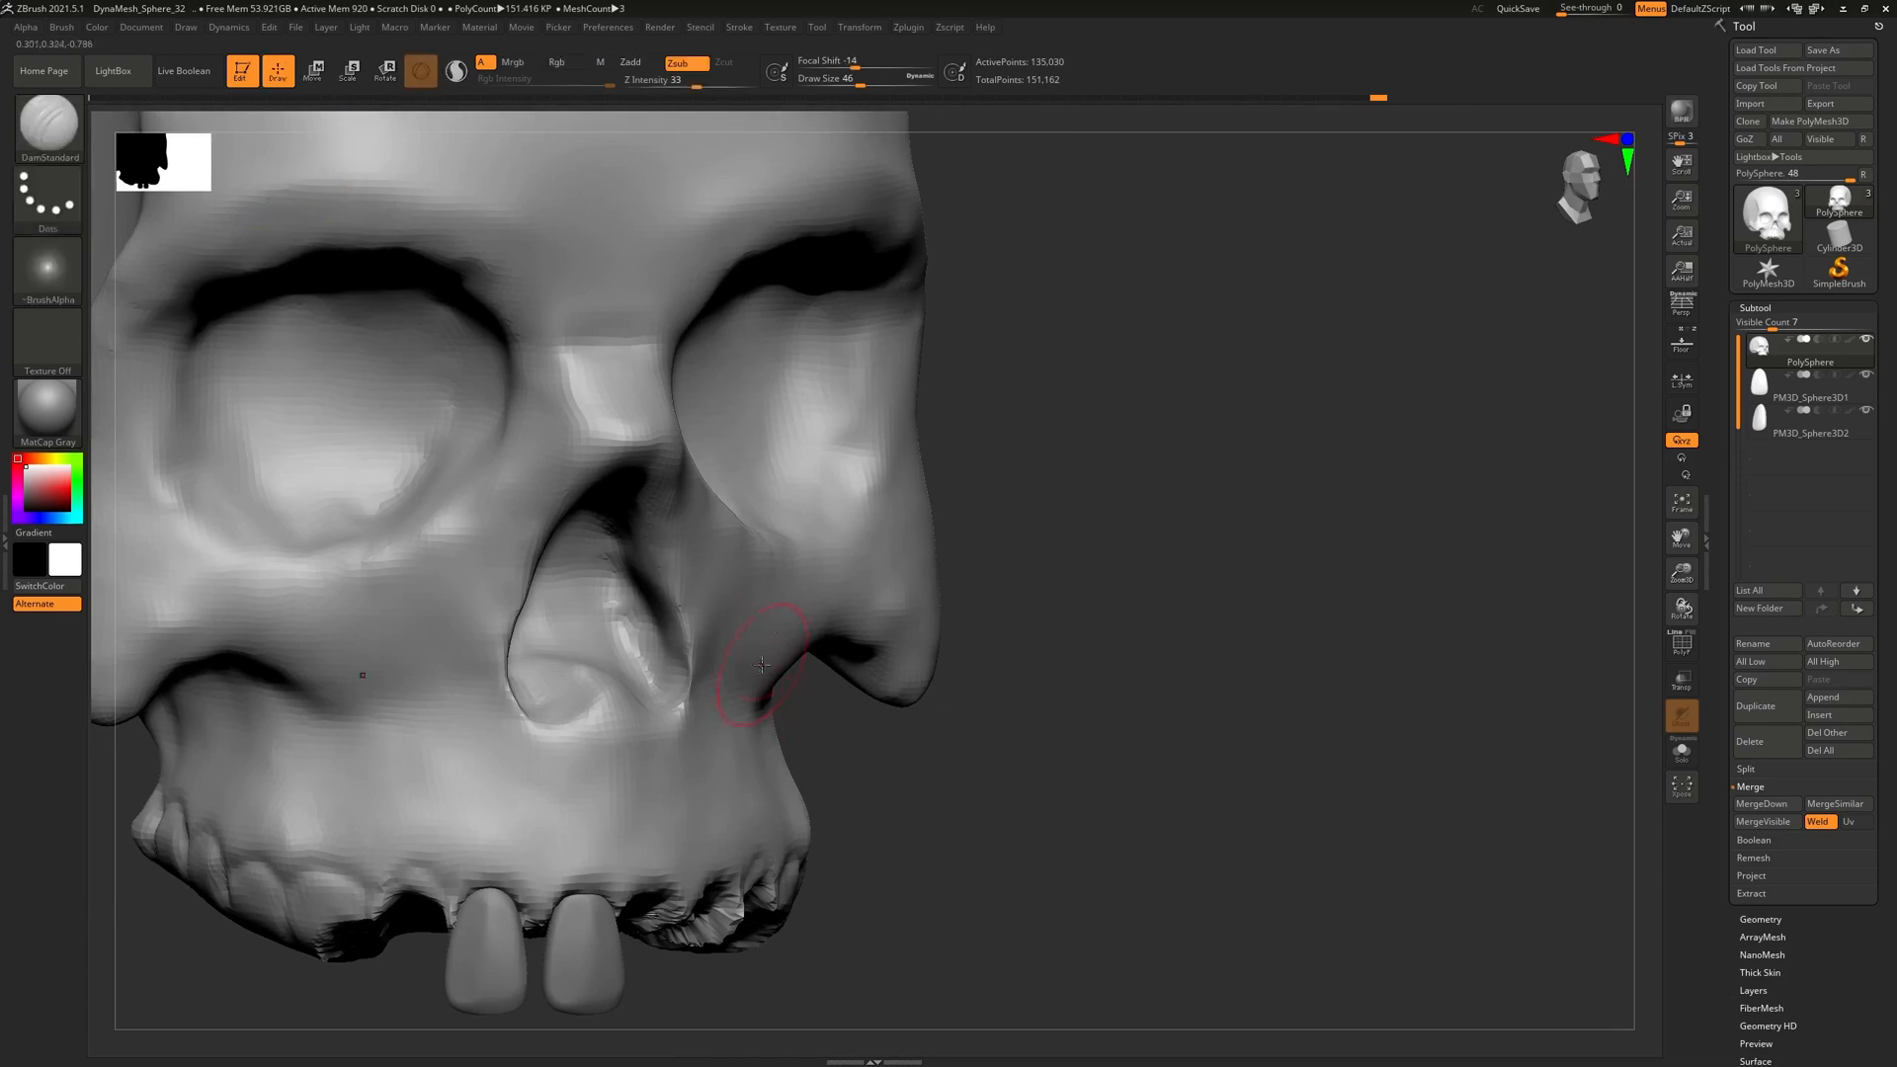
pyautogui.keyDown('alt'); pyautogui.moveTo(570, 630); pyautogui.dragTo(646, 519, button='right'); pyautogui.keyUp('alt')
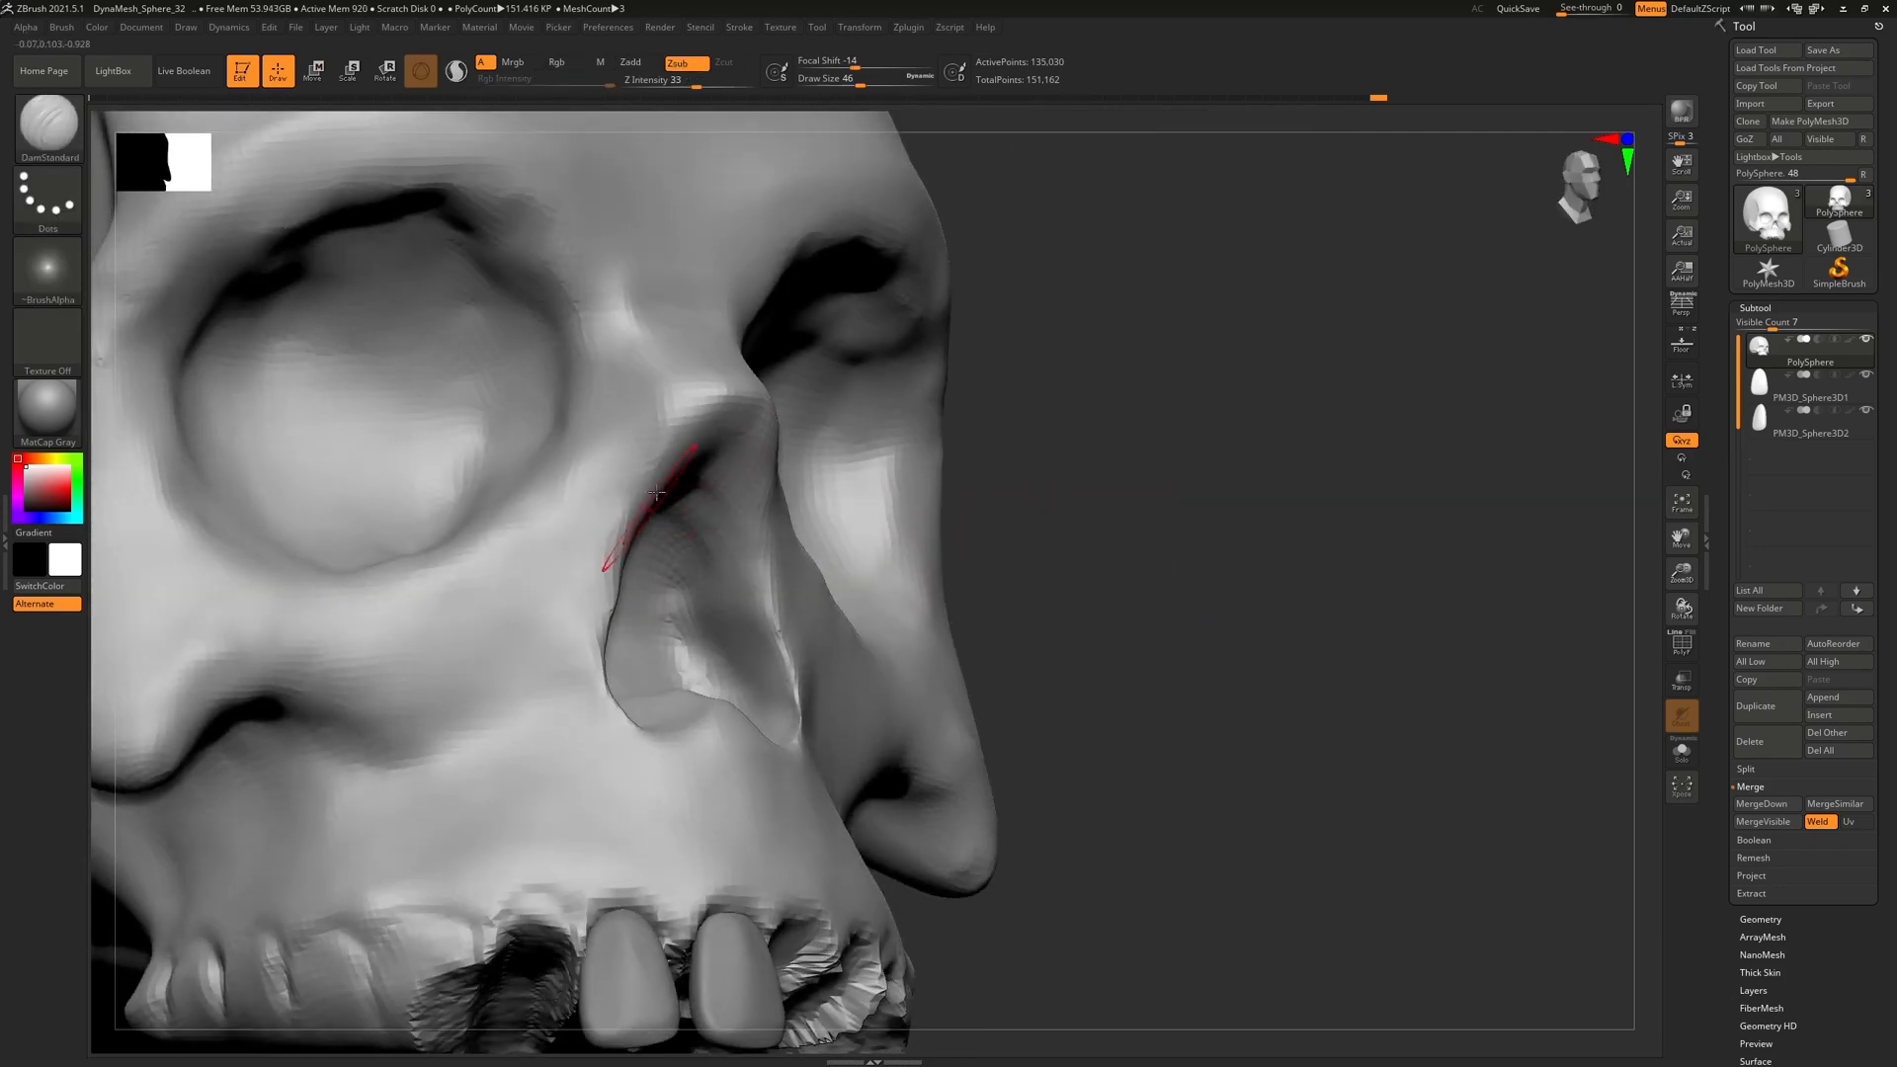
pyautogui.moveTo(718, 426); pyautogui.dragTo(563, 435, button='right')
pyautogui.moveTo(792, 515); pyautogui.dragTo(764, 511, button='right')
pyautogui.moveTo(768, 470); pyautogui.dragTo(794, 583)
pyautogui.moveTo(753, 415); pyautogui.dragTo(800, 598)
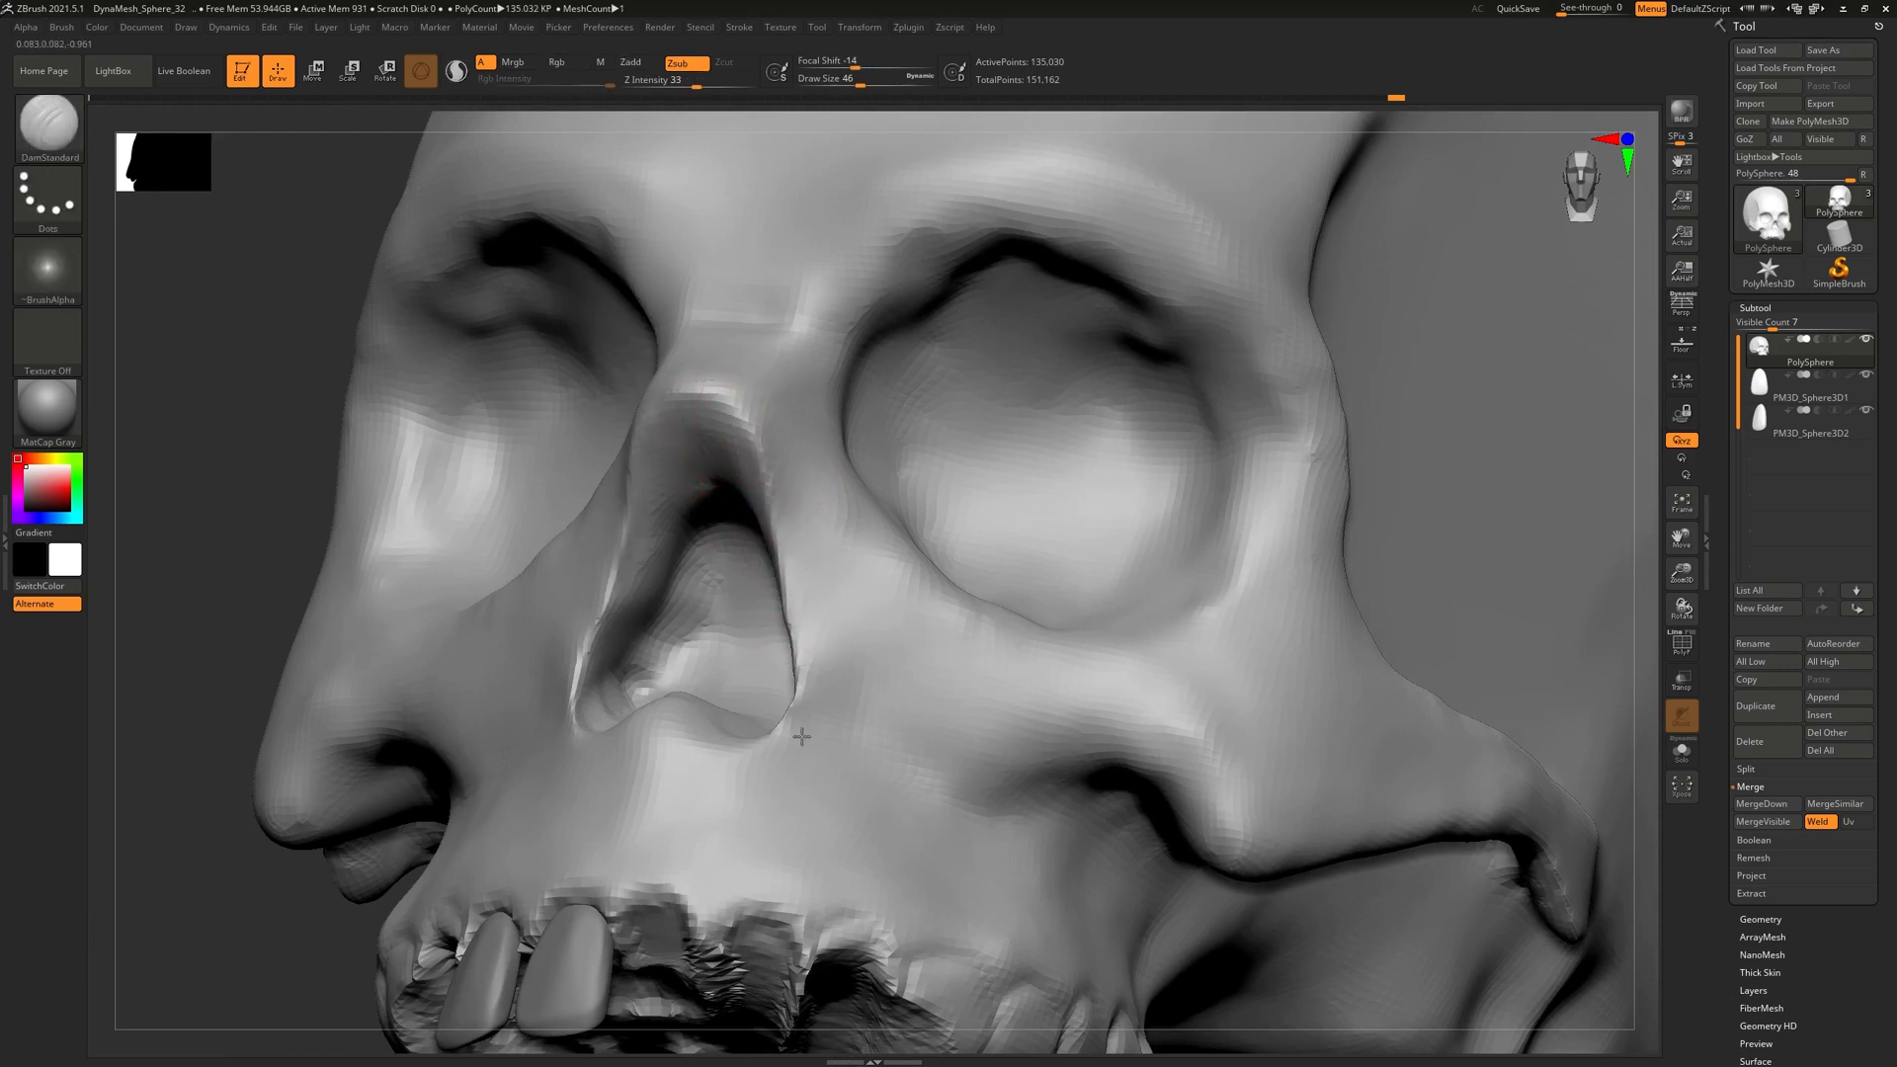
pyautogui.moveTo(728, 453); pyautogui.dragTo(661, 400, button='right')
pyautogui.moveTo(680, 402); pyautogui.dragTo(739, 409)
pyautogui.moveTo(728, 403); pyautogui.dragTo(751, 292, button='right')
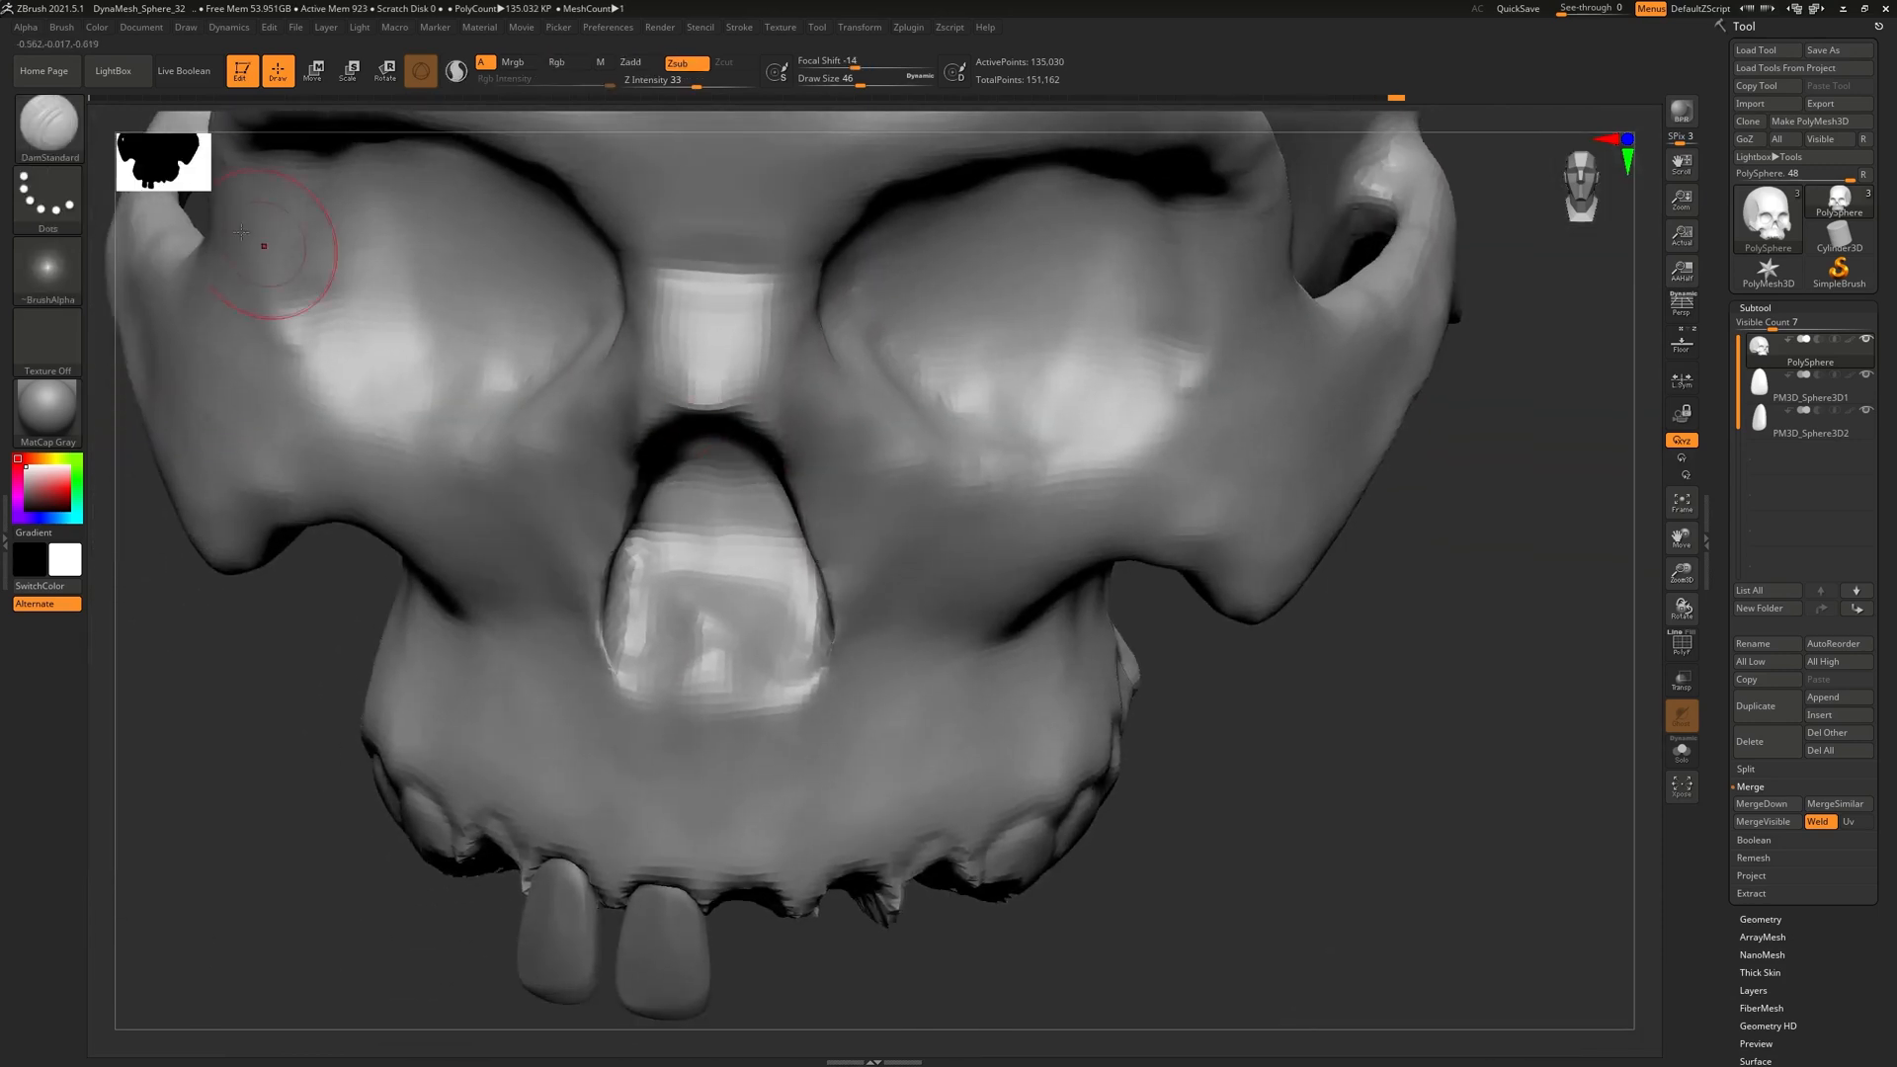
# Switch to ClayBuildup, then to the hPolish brush, framing the eye socket
pyautogui.click(60, 126)
pyautogui.click(219, 142)
pyautogui.moveTo(883, 432); pyautogui.dragTo(758, 399, button='right')
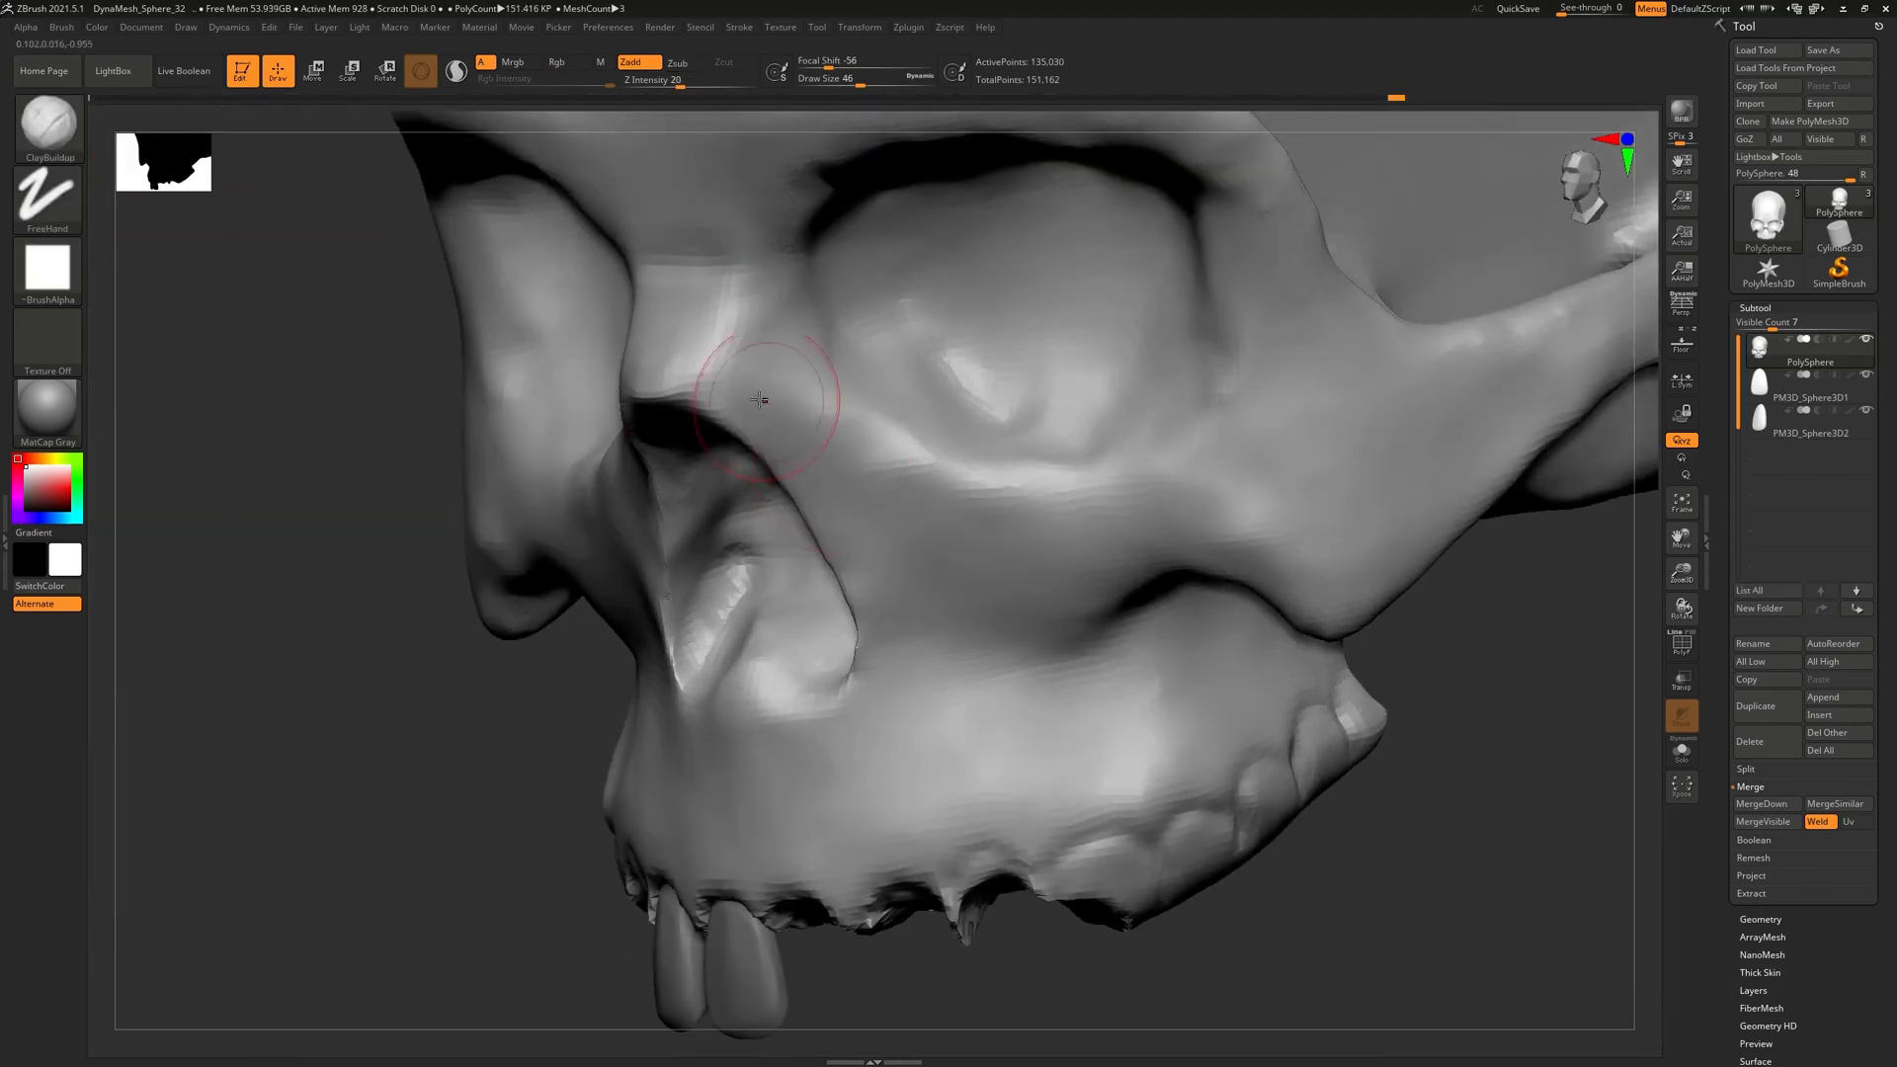
pyautogui.click(54, 129)
pyautogui.click(417, 145)
pyautogui.moveTo(868, 424)
pyautogui.mouseDown(button='right')
pyautogui.moveTo(747, 299)
pyautogui.moveTo(687, 324)
pyautogui.moveTo(620, 297)
pyautogui.moveTo(719, 301)
pyautogui.mouseUp(button='right')
# Shift-smooth the brow ridge around the eye socket, checking it from several angles
pyautogui.press('shift')
pyautogui.keyDown('shift'); pyautogui.moveTo(991, 612); pyautogui.dragTo(938, 491); pyautogui.keyUp('shift')
pyautogui.moveTo(862, 474); pyautogui.dragTo(983, 456, button='right')
pyautogui.moveTo(852, 435)
pyautogui.mouseDown(button='right')
pyautogui.moveTo(914, 448)
pyautogui.moveTo(939, 534)
pyautogui.moveTo(965, 537)
pyautogui.moveTo(894, 484)
pyautogui.mouseUp(button='right')
pyautogui.keyDown('shift'); pyautogui.moveTo(790, 341); pyautogui.dragTo(729, 296); pyautogui.keyUp('shift')
pyautogui.moveTo(756, 345); pyautogui.dragTo(514, 538, button='right')
pyautogui.moveTo(880, 424)
pyautogui.mouseDown(button='right')
pyautogui.moveTo(844, 434)
pyautogui.moveTo(726, 559)
pyautogui.moveTo(869, 539)
pyautogui.mouseUp(button='right')
pyautogui.keyDown('alt'); pyautogui.moveTo(622, 420); pyautogui.dragTo(748, 592, button='right'); pyautogui.keyUp('alt')
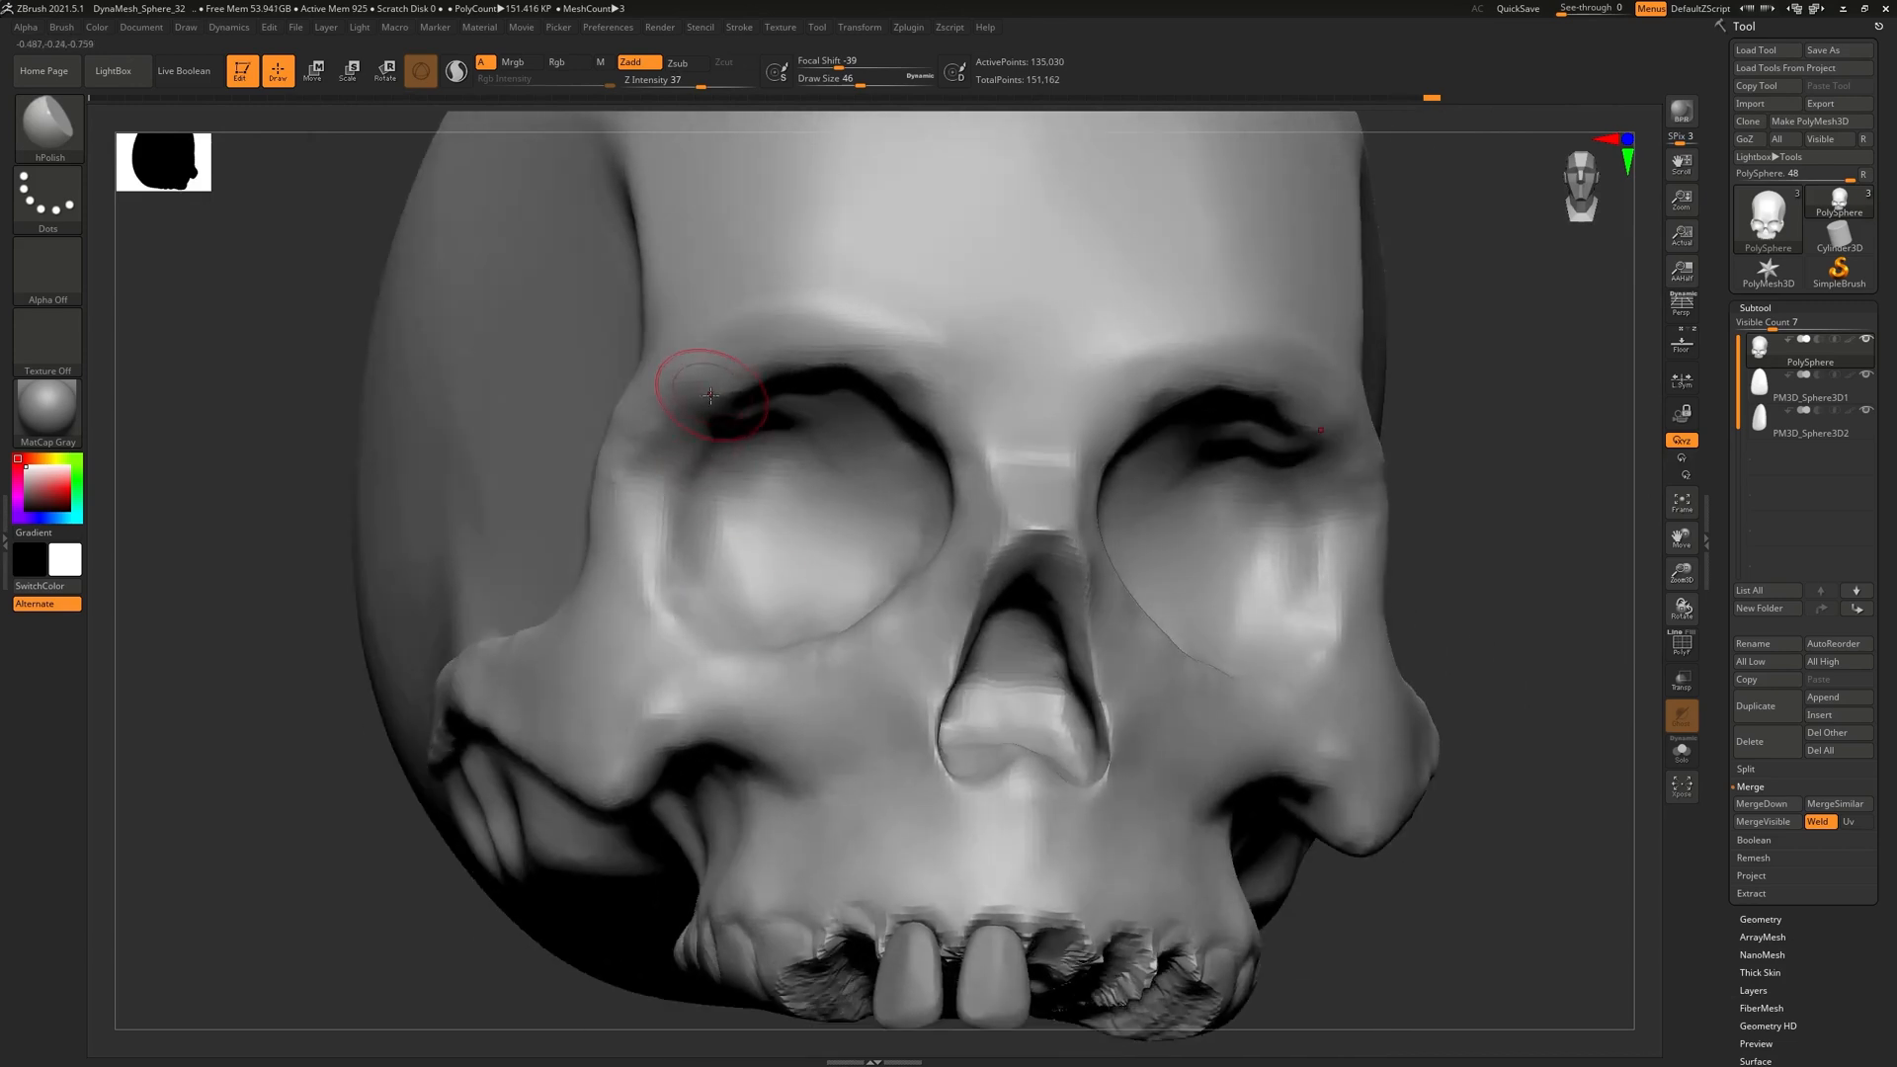
# Pick ClayBuildup, then switch back to the DamStandard carving brush
pyautogui.click(48, 129)
pyautogui.click(257, 161)
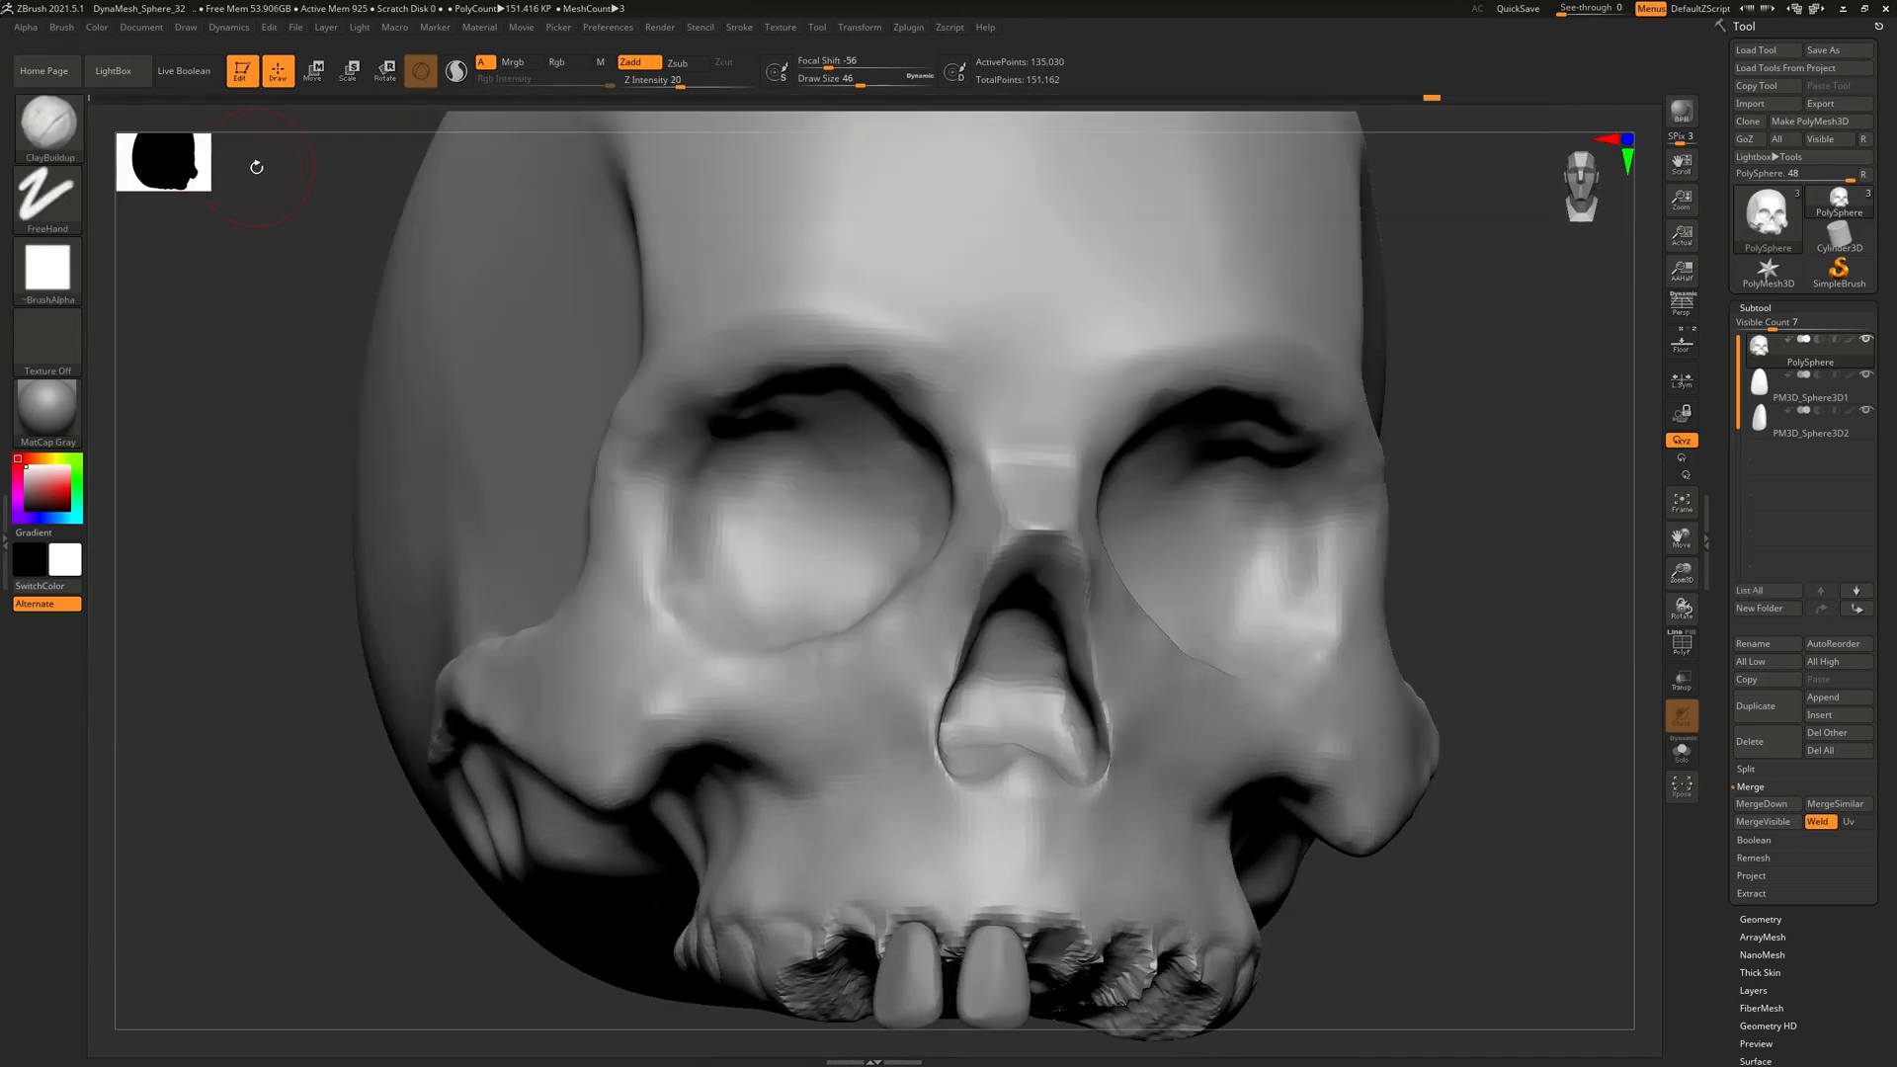
pyautogui.click(37, 130)
pyautogui.click(359, 142)
# Orbit the skull through both three-quarter views back to a nearly frontal view
pyautogui.moveTo(761, 474)
pyautogui.mouseDown(button='right')
pyautogui.moveTo(691, 465)
pyautogui.moveTo(759, 415)
pyautogui.mouseUp(button='right')
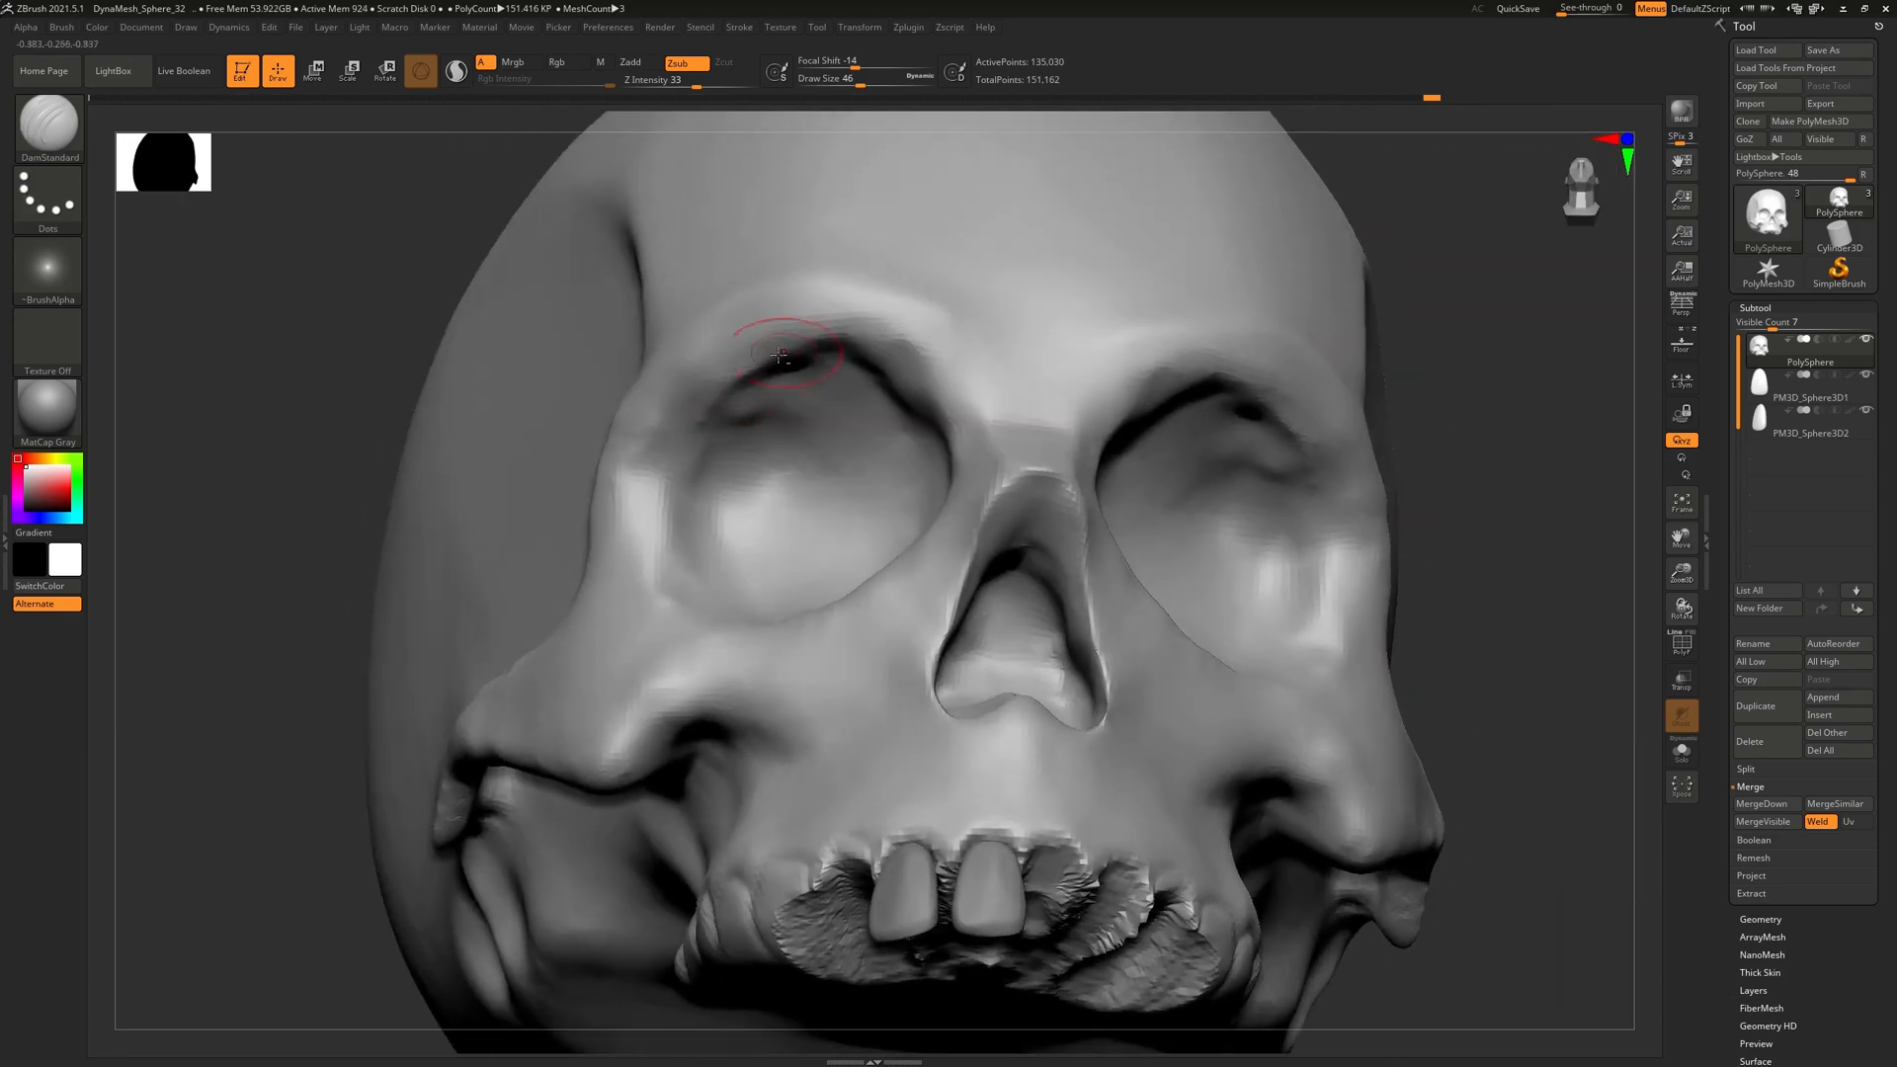
pyautogui.moveTo(902, 407); pyautogui.dragTo(951, 434, button='right')
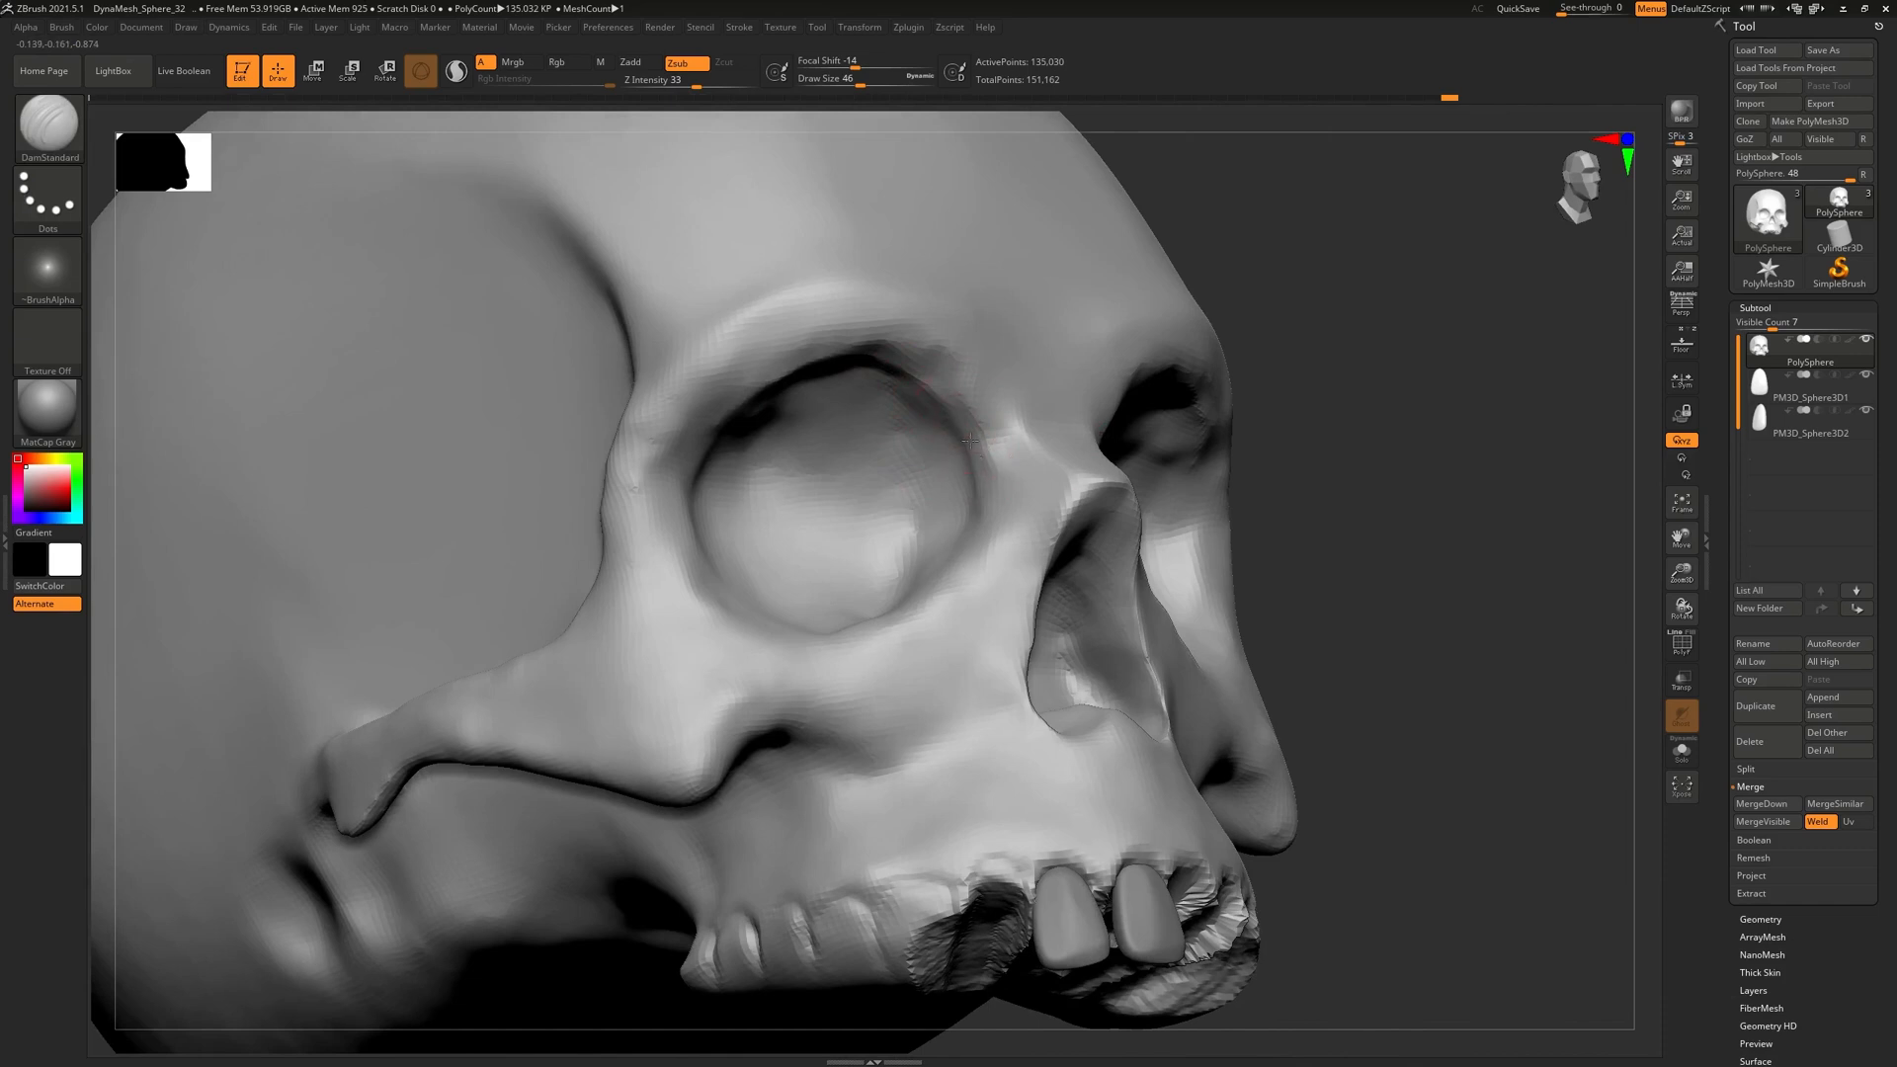
pyautogui.moveTo(1018, 461); pyautogui.dragTo(919, 518, button='right')
pyautogui.moveTo(833, 456)
pyautogui.mouseDown(button='right')
pyautogui.moveTo(825, 366)
pyautogui.moveTo(846, 541)
pyautogui.mouseUp(button='right')
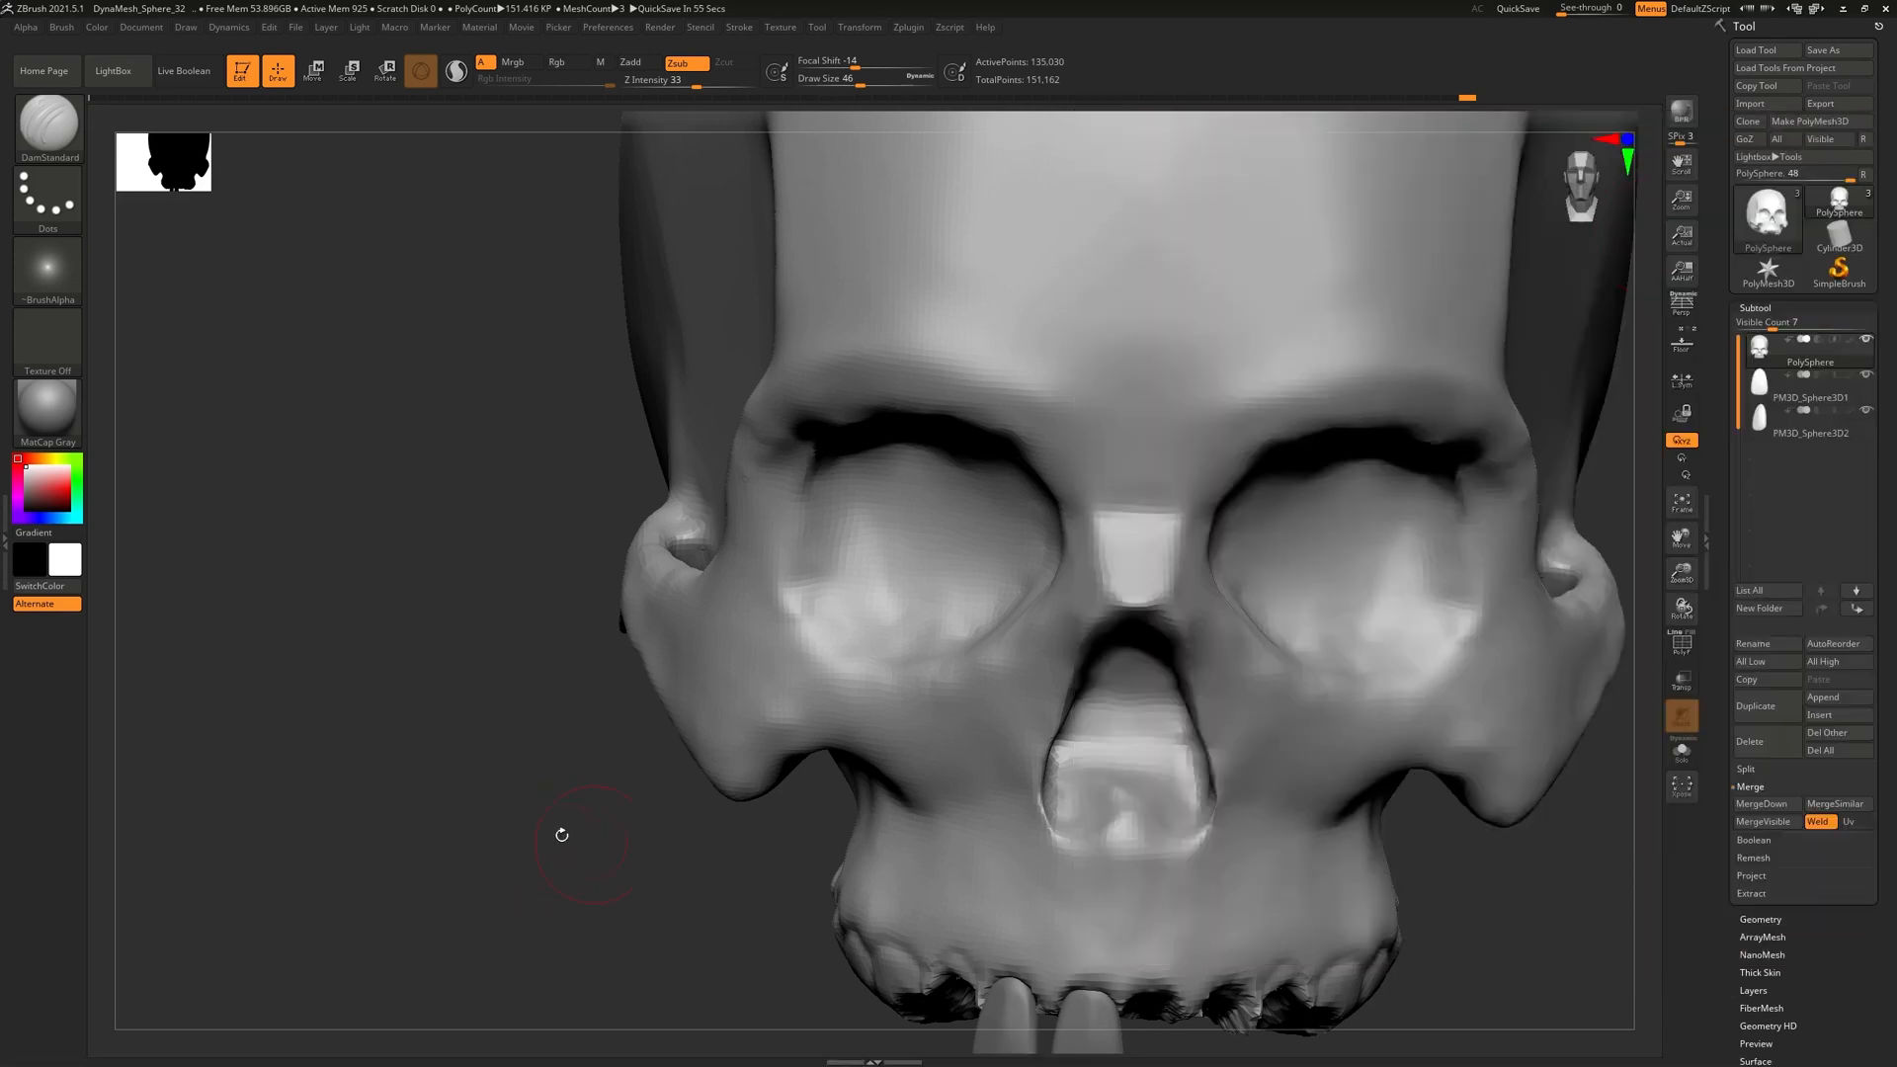
# Carve and soften the groove along the outer eye socket rim
pyautogui.moveTo(559, 830); pyautogui.dragTo(829, 305)
pyautogui.moveTo(812, 546)
pyautogui.mouseDown()
pyautogui.moveTo(810, 425)
pyautogui.moveTo(818, 506)
pyautogui.moveTo(846, 388)
pyautogui.mouseUp()
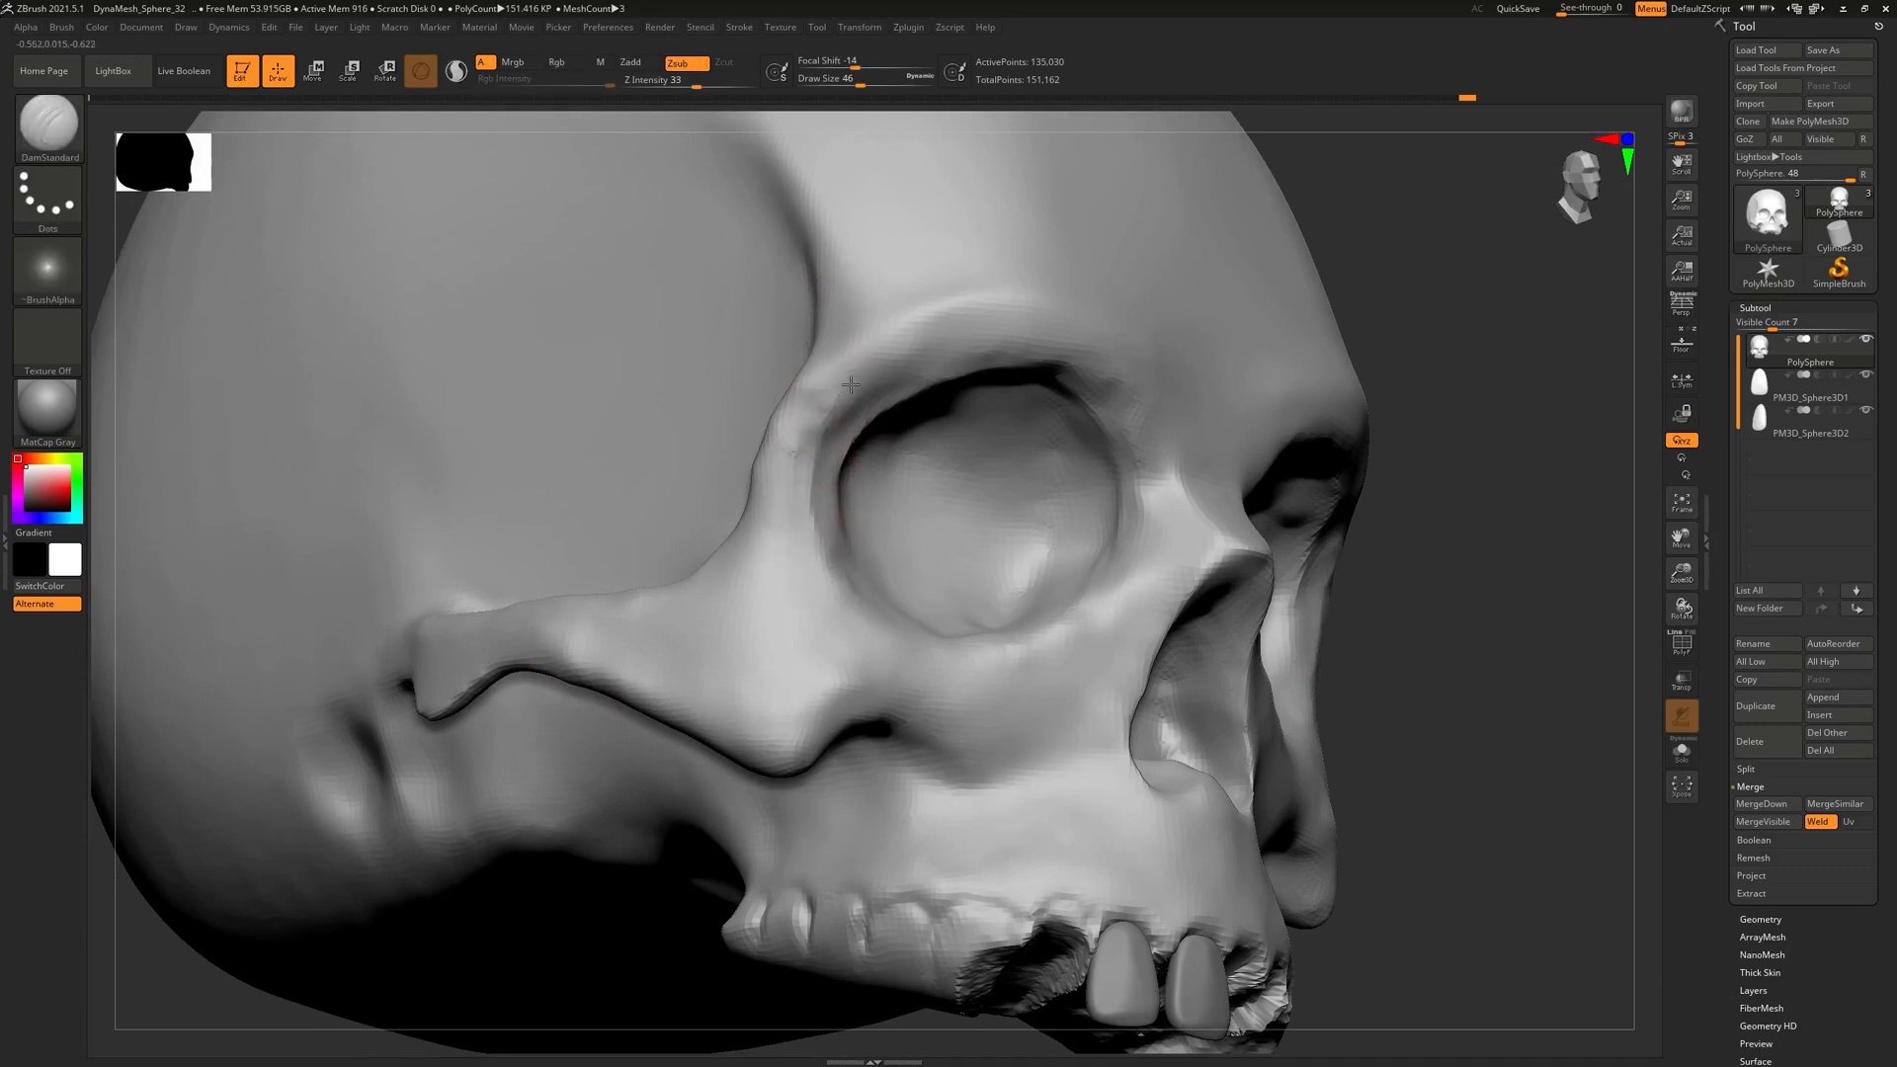
pyautogui.moveTo(806, 513)
pyautogui.mouseDown()
pyautogui.moveTo(829, 392)
pyautogui.moveTo(826, 489)
pyautogui.moveTo(814, 447)
pyautogui.mouseUp()
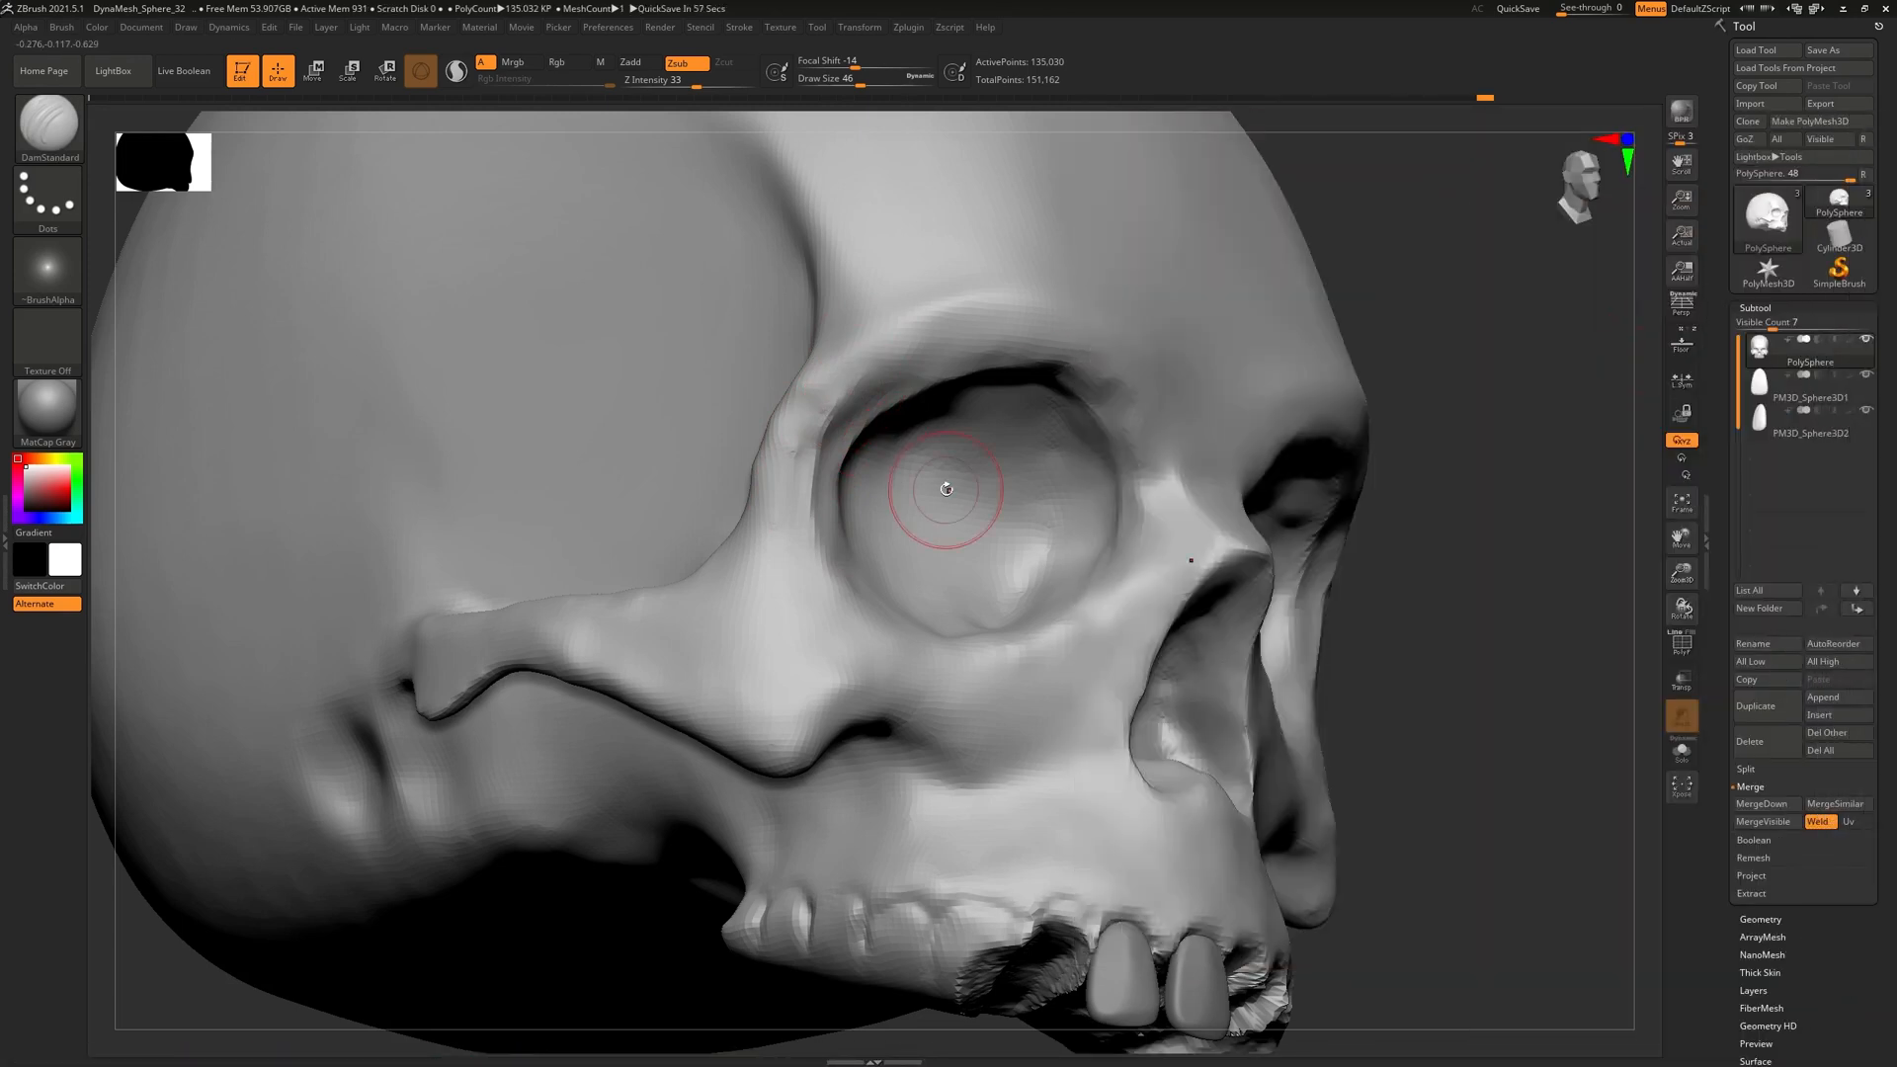
pyautogui.moveTo(990, 435)
pyautogui.mouseDown(button='right')
pyautogui.moveTo(924, 440)
pyautogui.moveTo(1004, 420)
pyautogui.moveTo(852, 410)
pyautogui.moveTo(831, 354)
pyautogui.mouseUp(button='right')
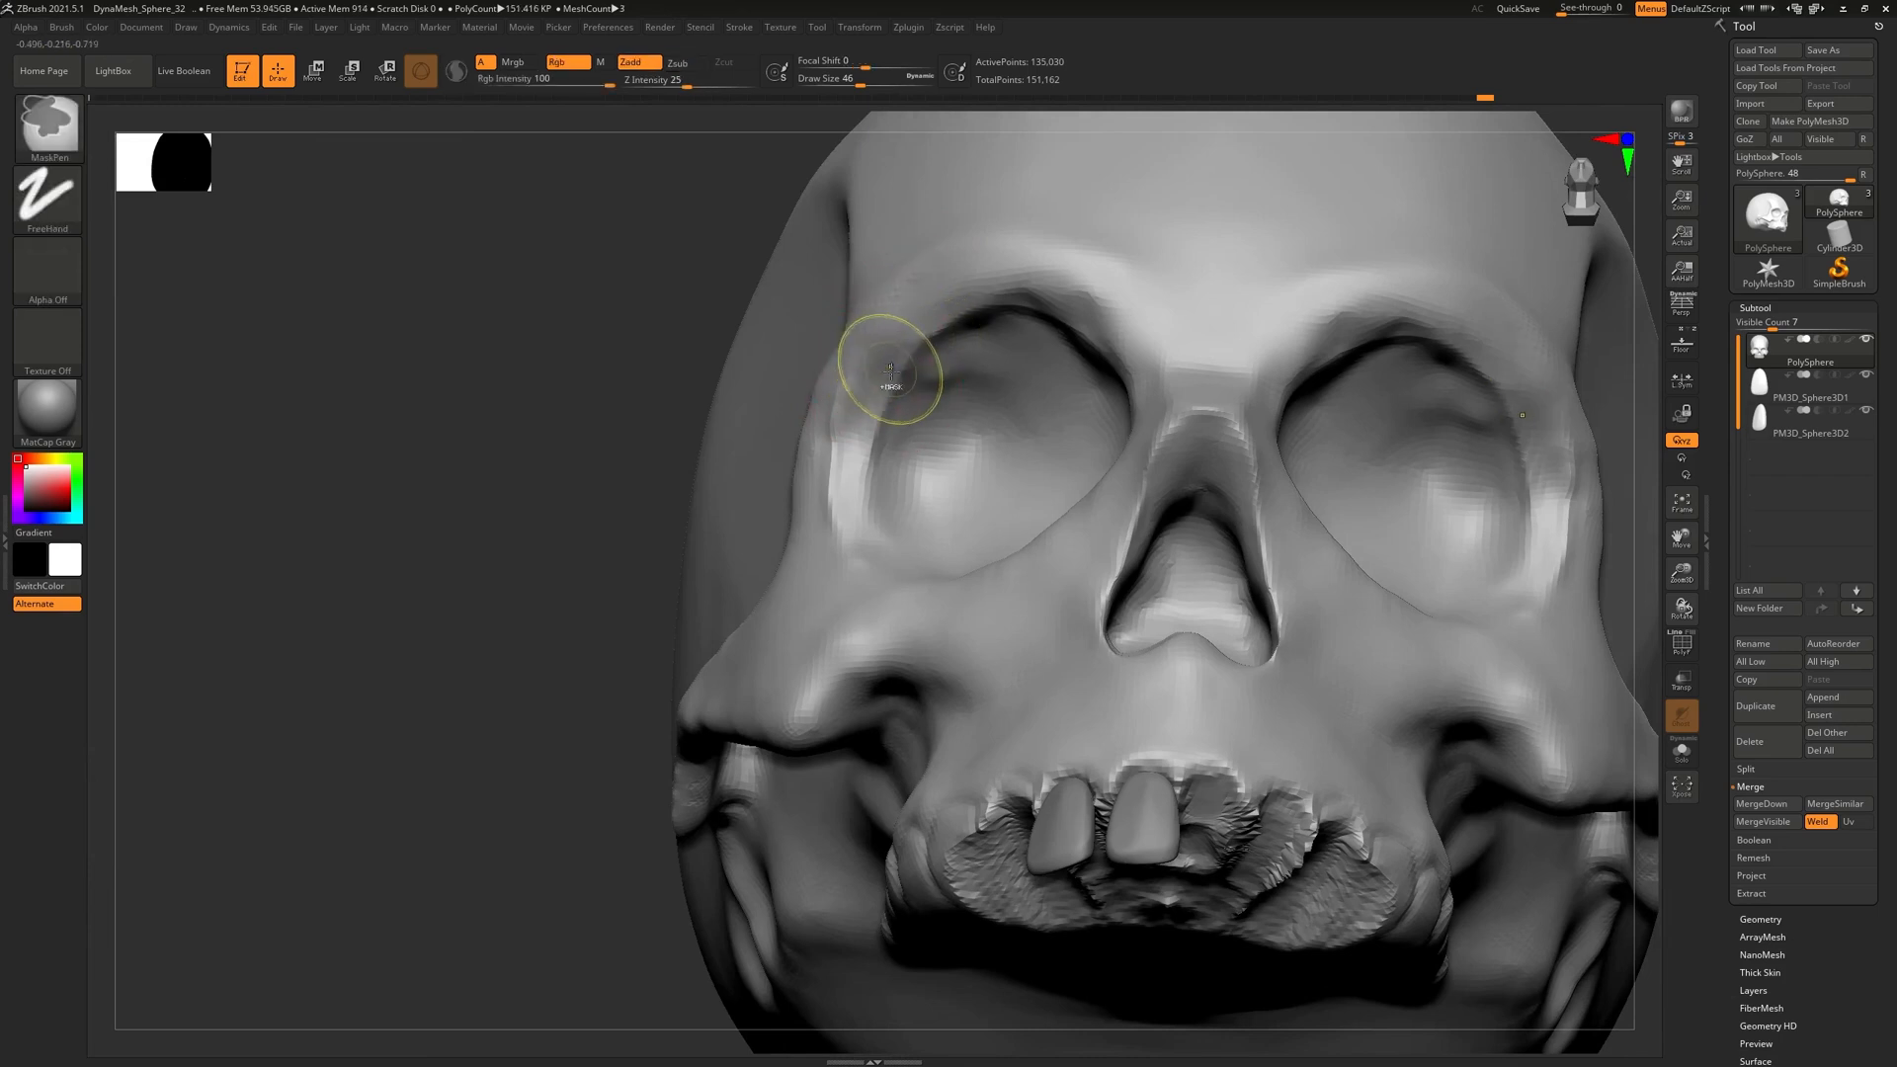
pyautogui.moveTo(946, 291); pyautogui.dragTo(1100, 274, button='right')
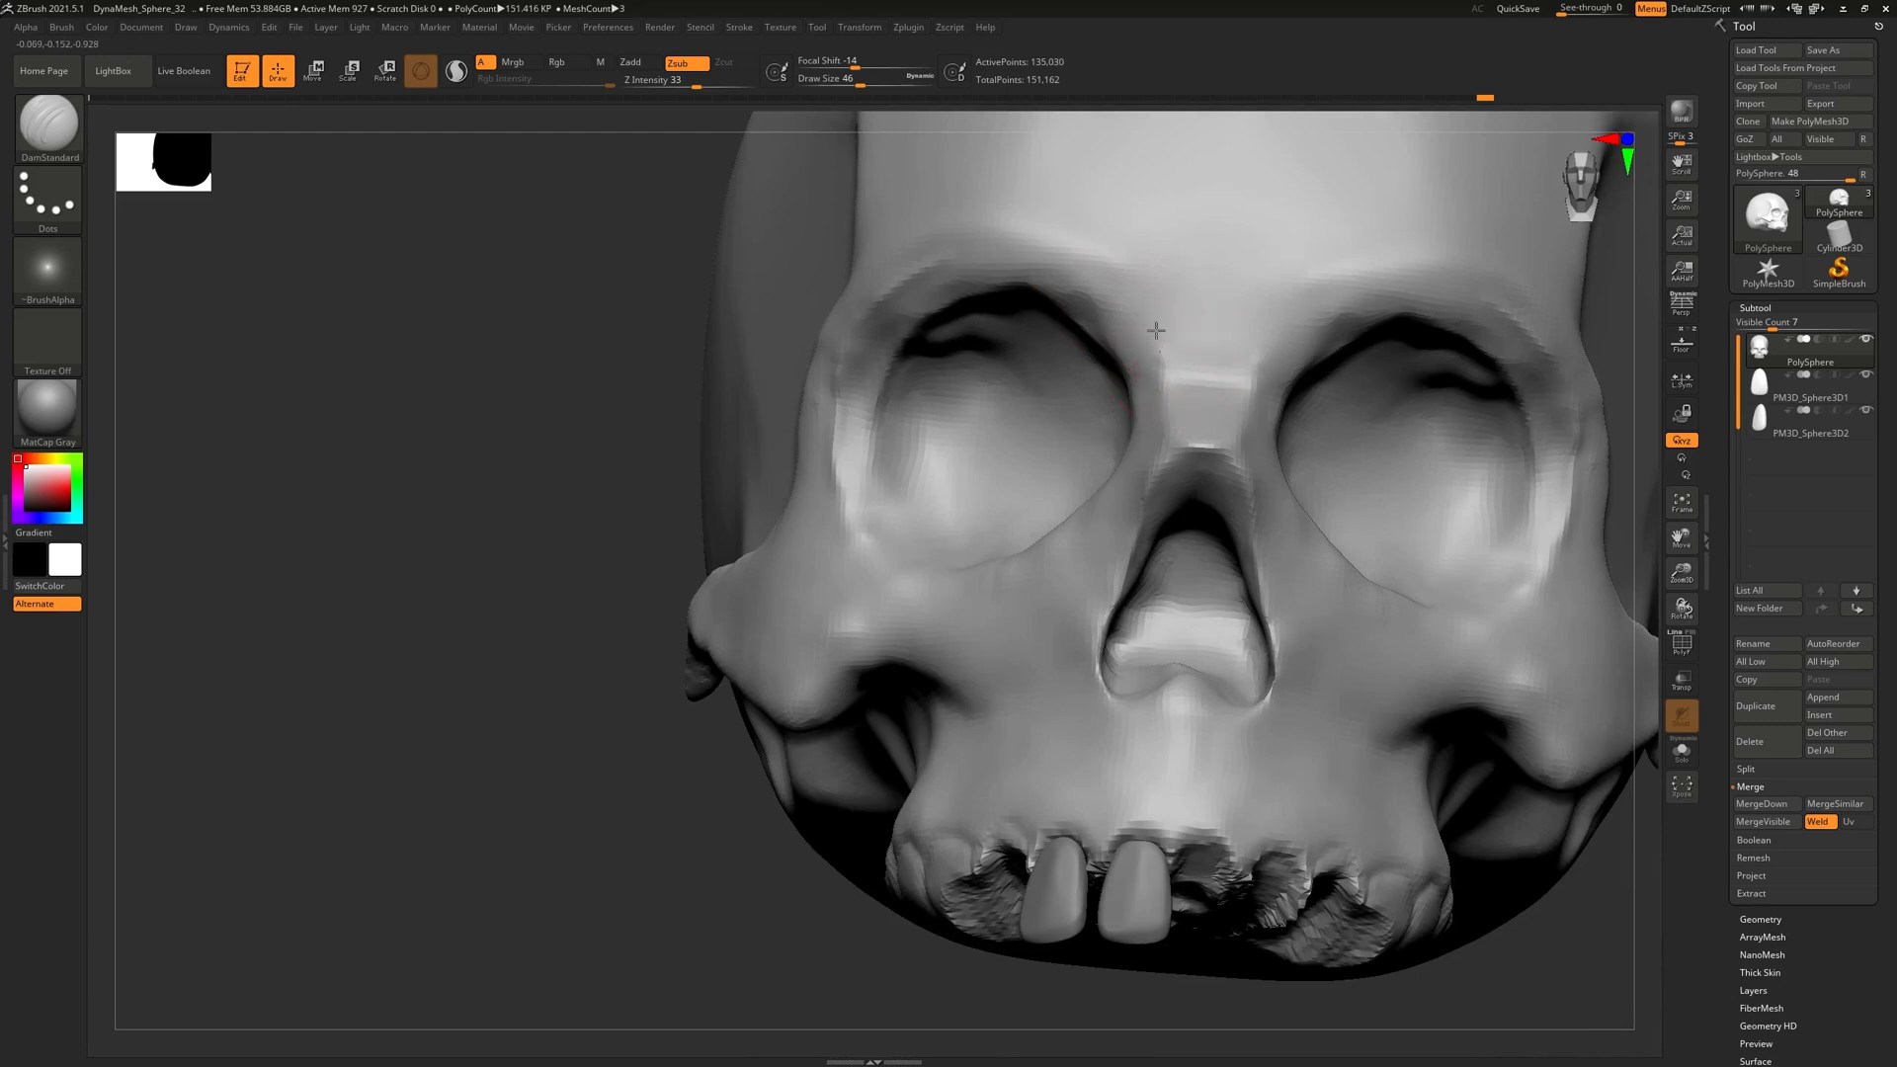
# Reshape the left brow ridge above the socket, then review the cheekbone and upper jaw
pyautogui.moveTo(1131, 298); pyautogui.dragTo(1112, 311)
pyautogui.moveTo(1077, 314); pyautogui.dragTo(1130, 330, button='right')
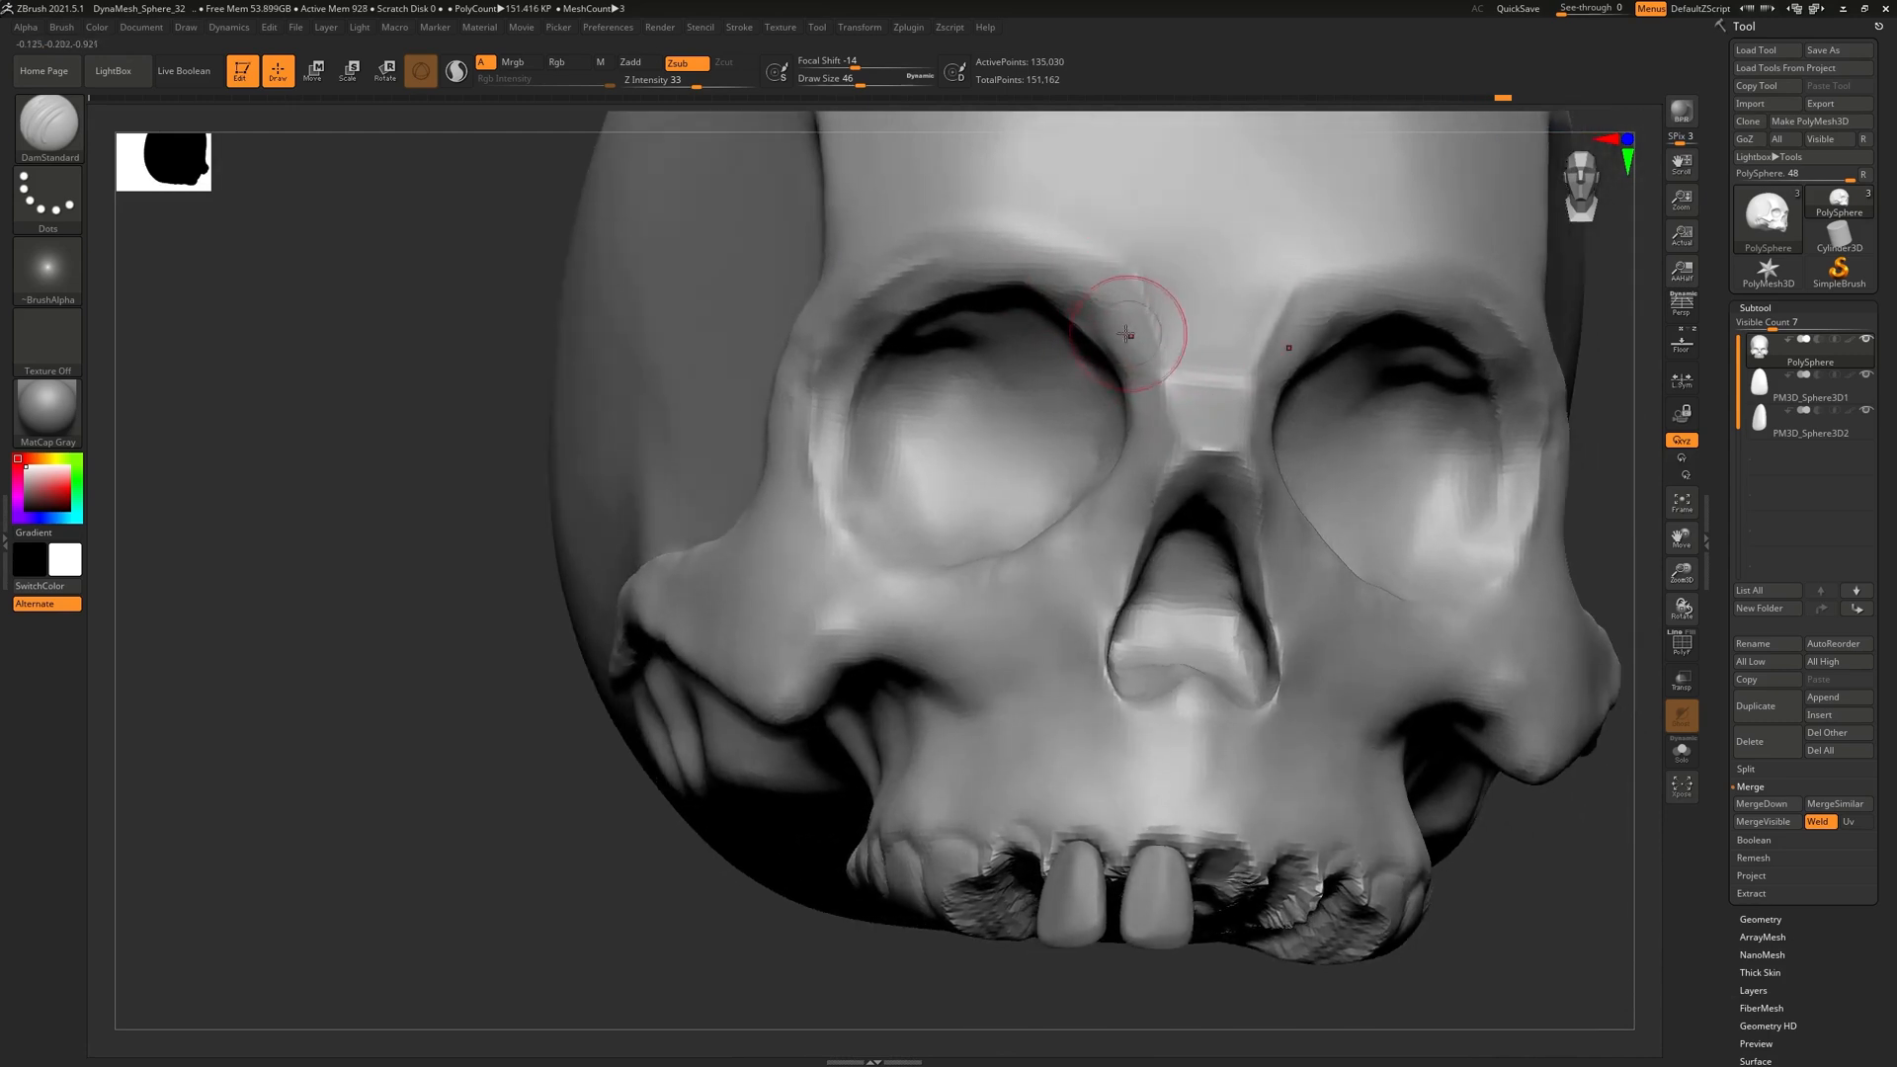
pyautogui.moveTo(1132, 271)
pyautogui.mouseDown()
pyautogui.moveTo(1024, 277)
pyautogui.moveTo(1069, 254)
pyautogui.mouseUp()
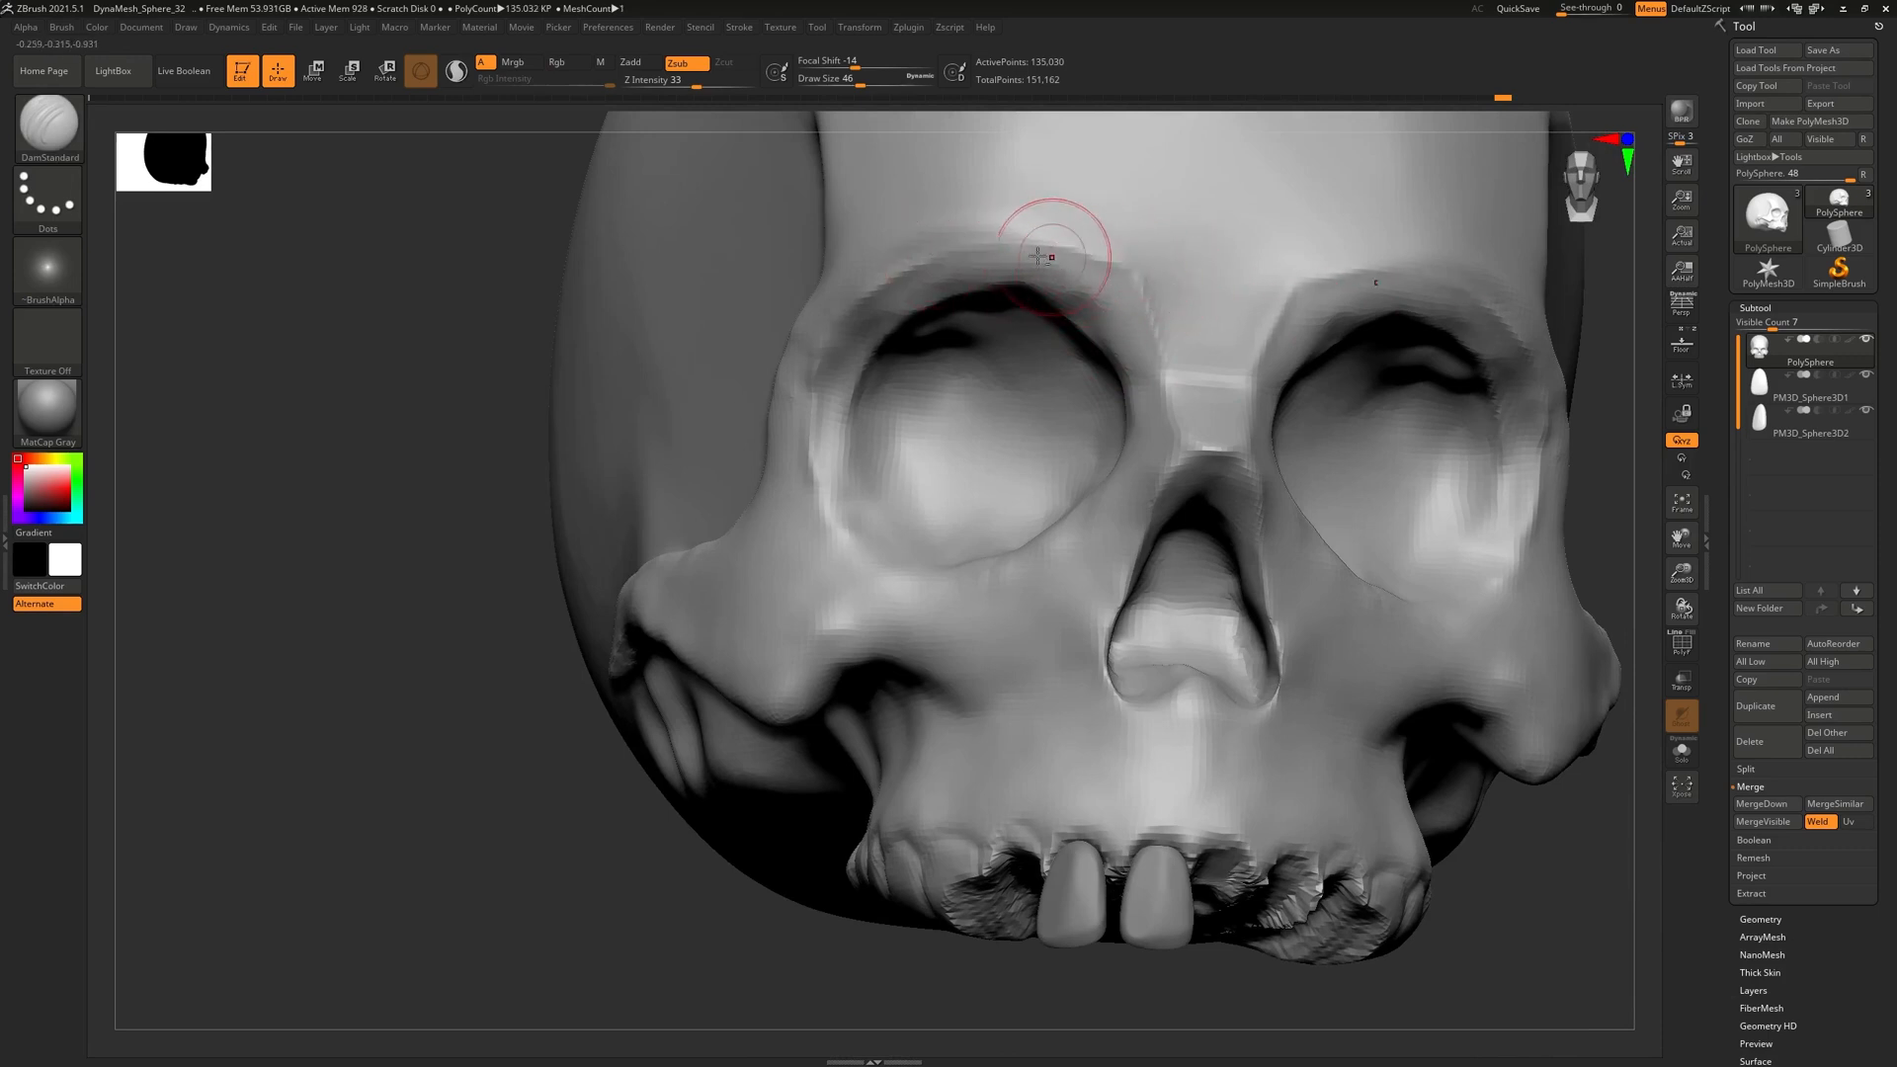
pyautogui.moveTo(910, 500)
pyautogui.mouseDown(button='right')
pyautogui.moveTo(834, 500)
pyautogui.moveTo(828, 526)
pyautogui.moveTo(966, 680)
pyautogui.mouseUp(button='right')
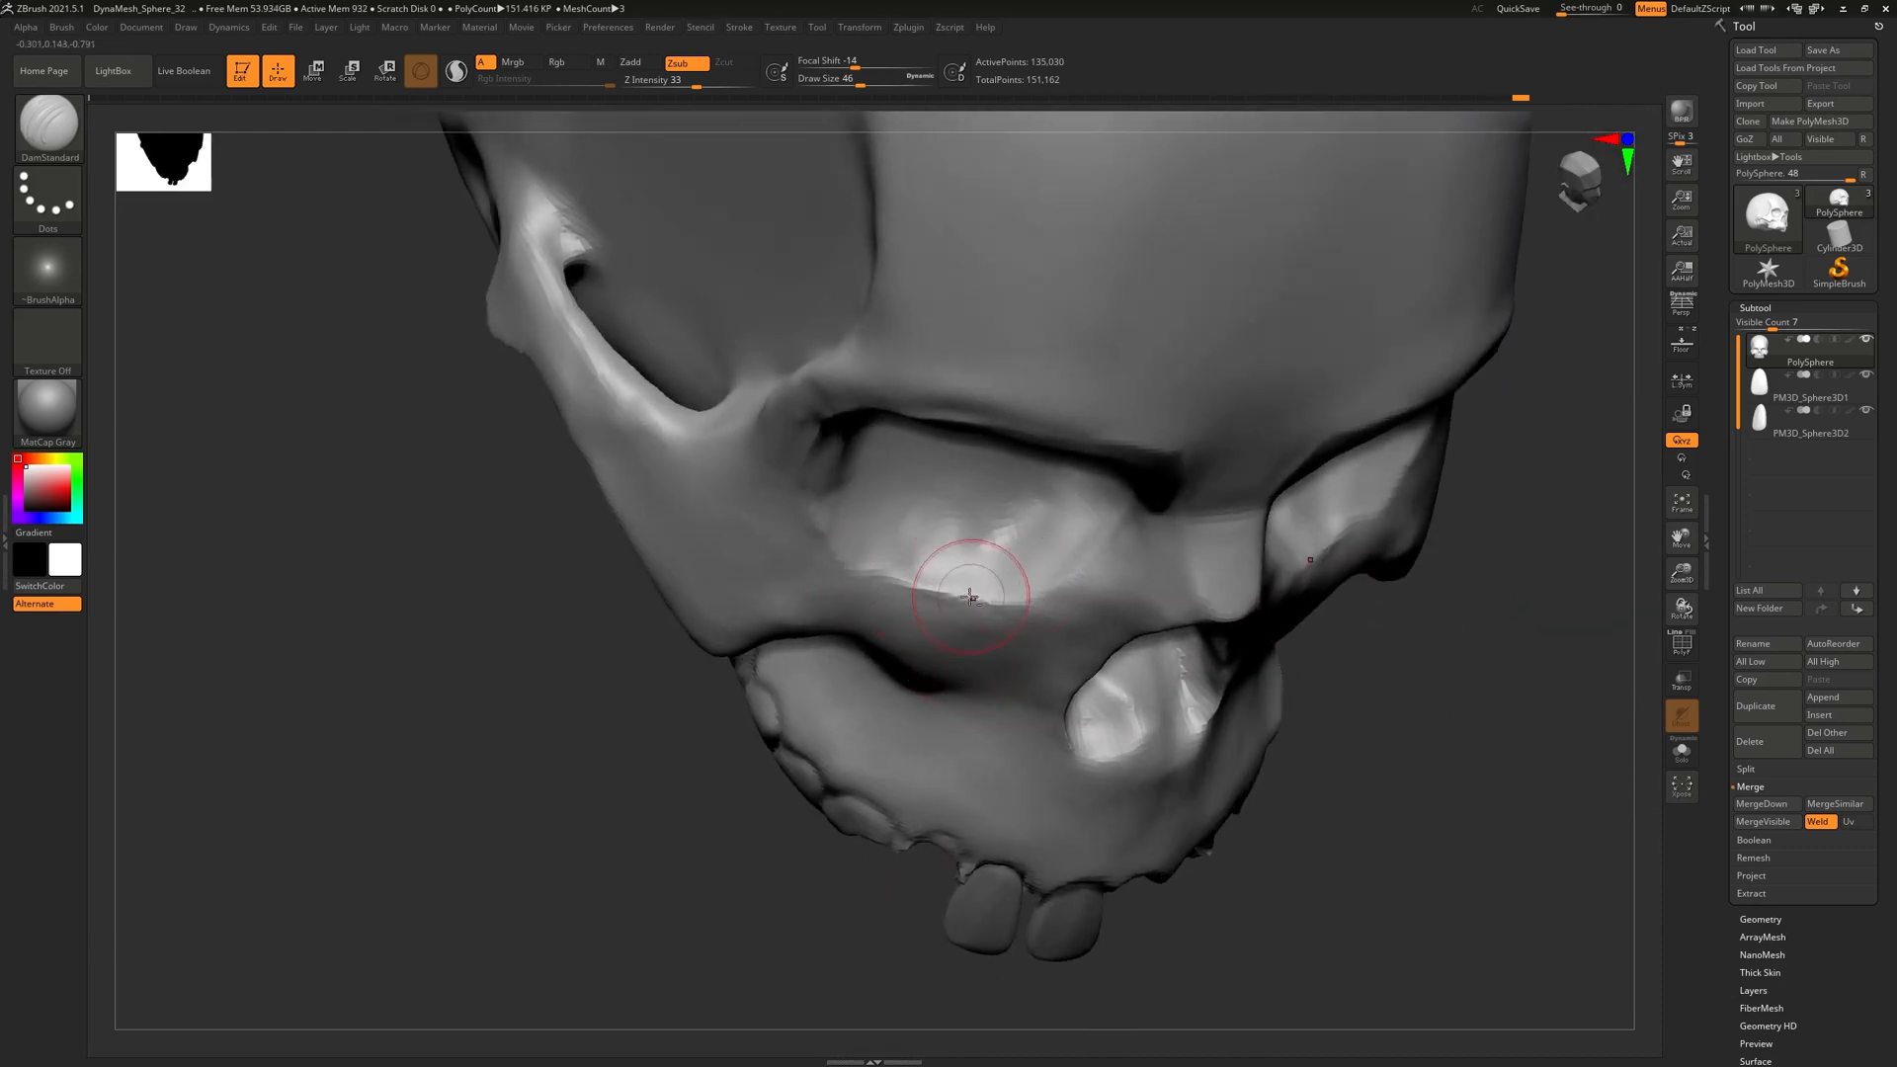
pyautogui.moveTo(1068, 489); pyautogui.dragTo(1251, 623, button='right')
pyautogui.moveTo(1216, 463)
pyautogui.mouseDown(button='right')
pyautogui.moveTo(1199, 514)
pyautogui.moveTo(1203, 488)
pyautogui.mouseUp(button='right')
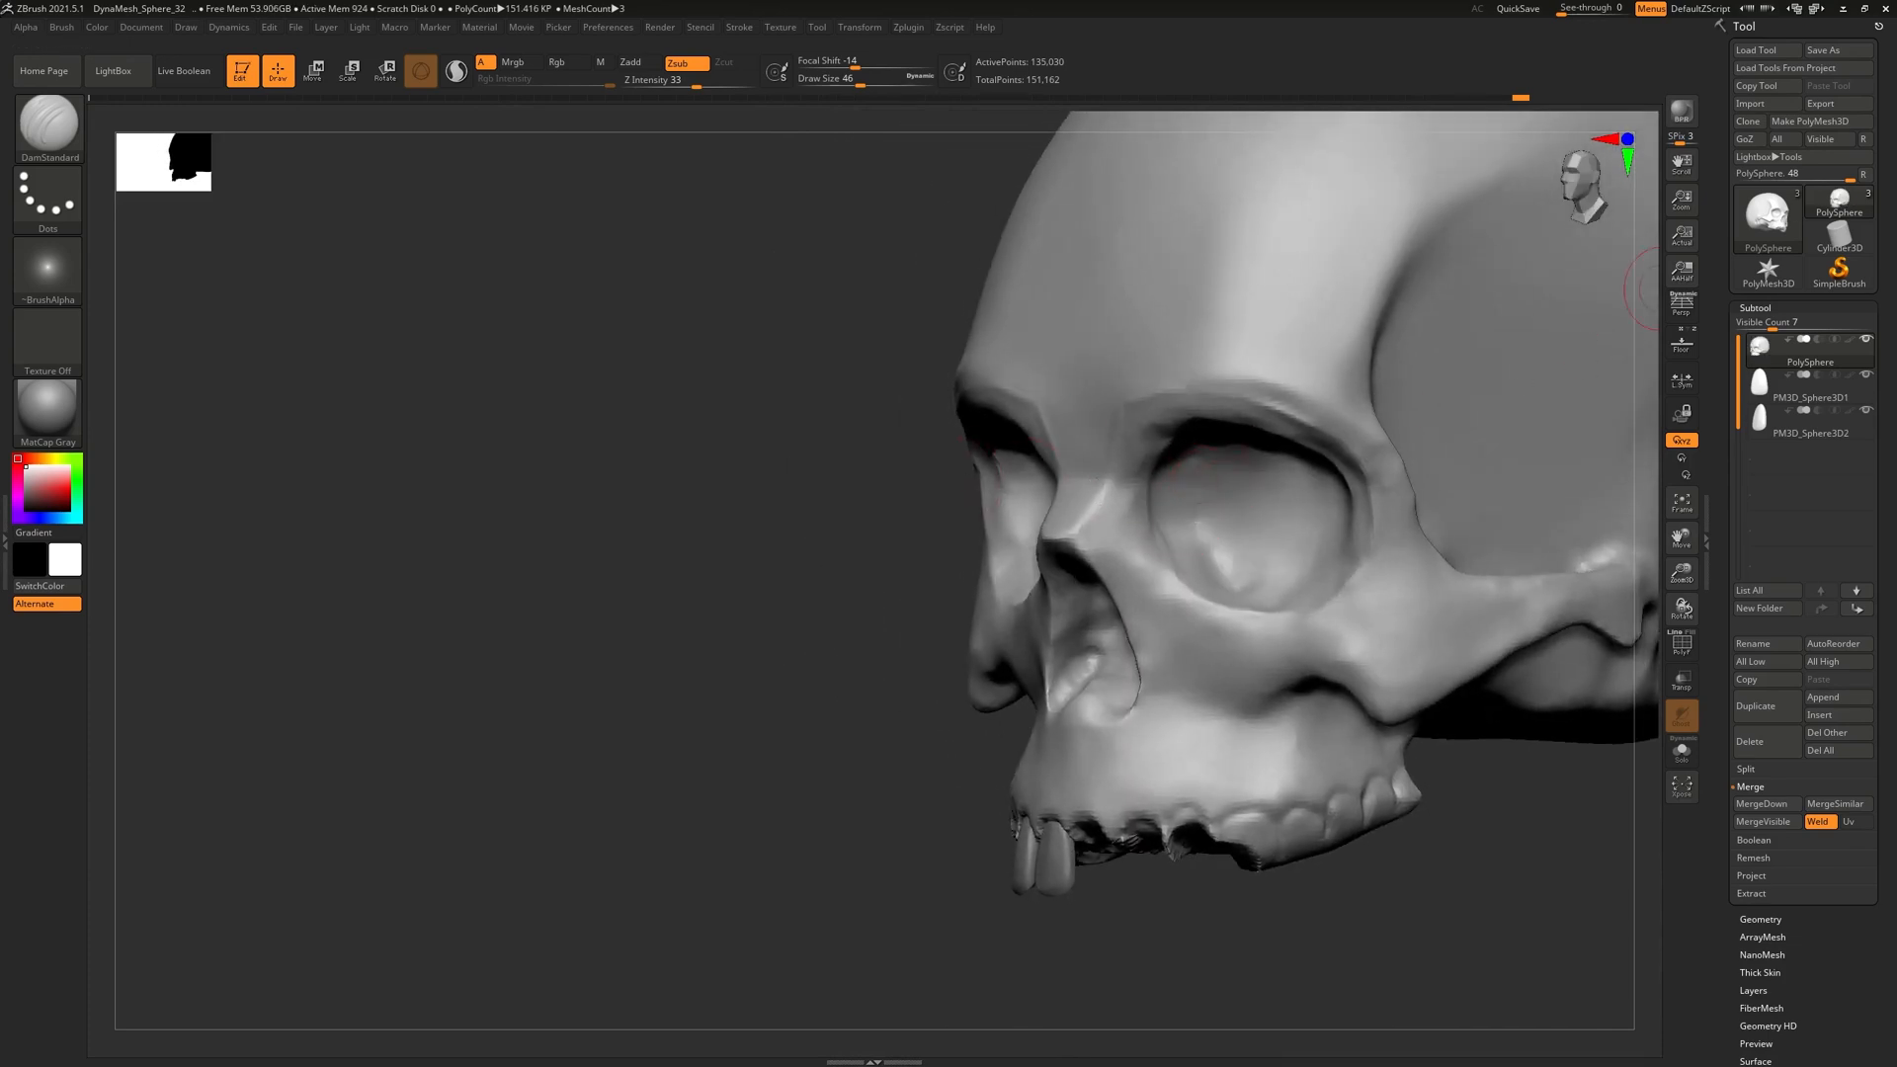
pyautogui.moveTo(676, 743); pyautogui.dragTo(755, 649, button='right')
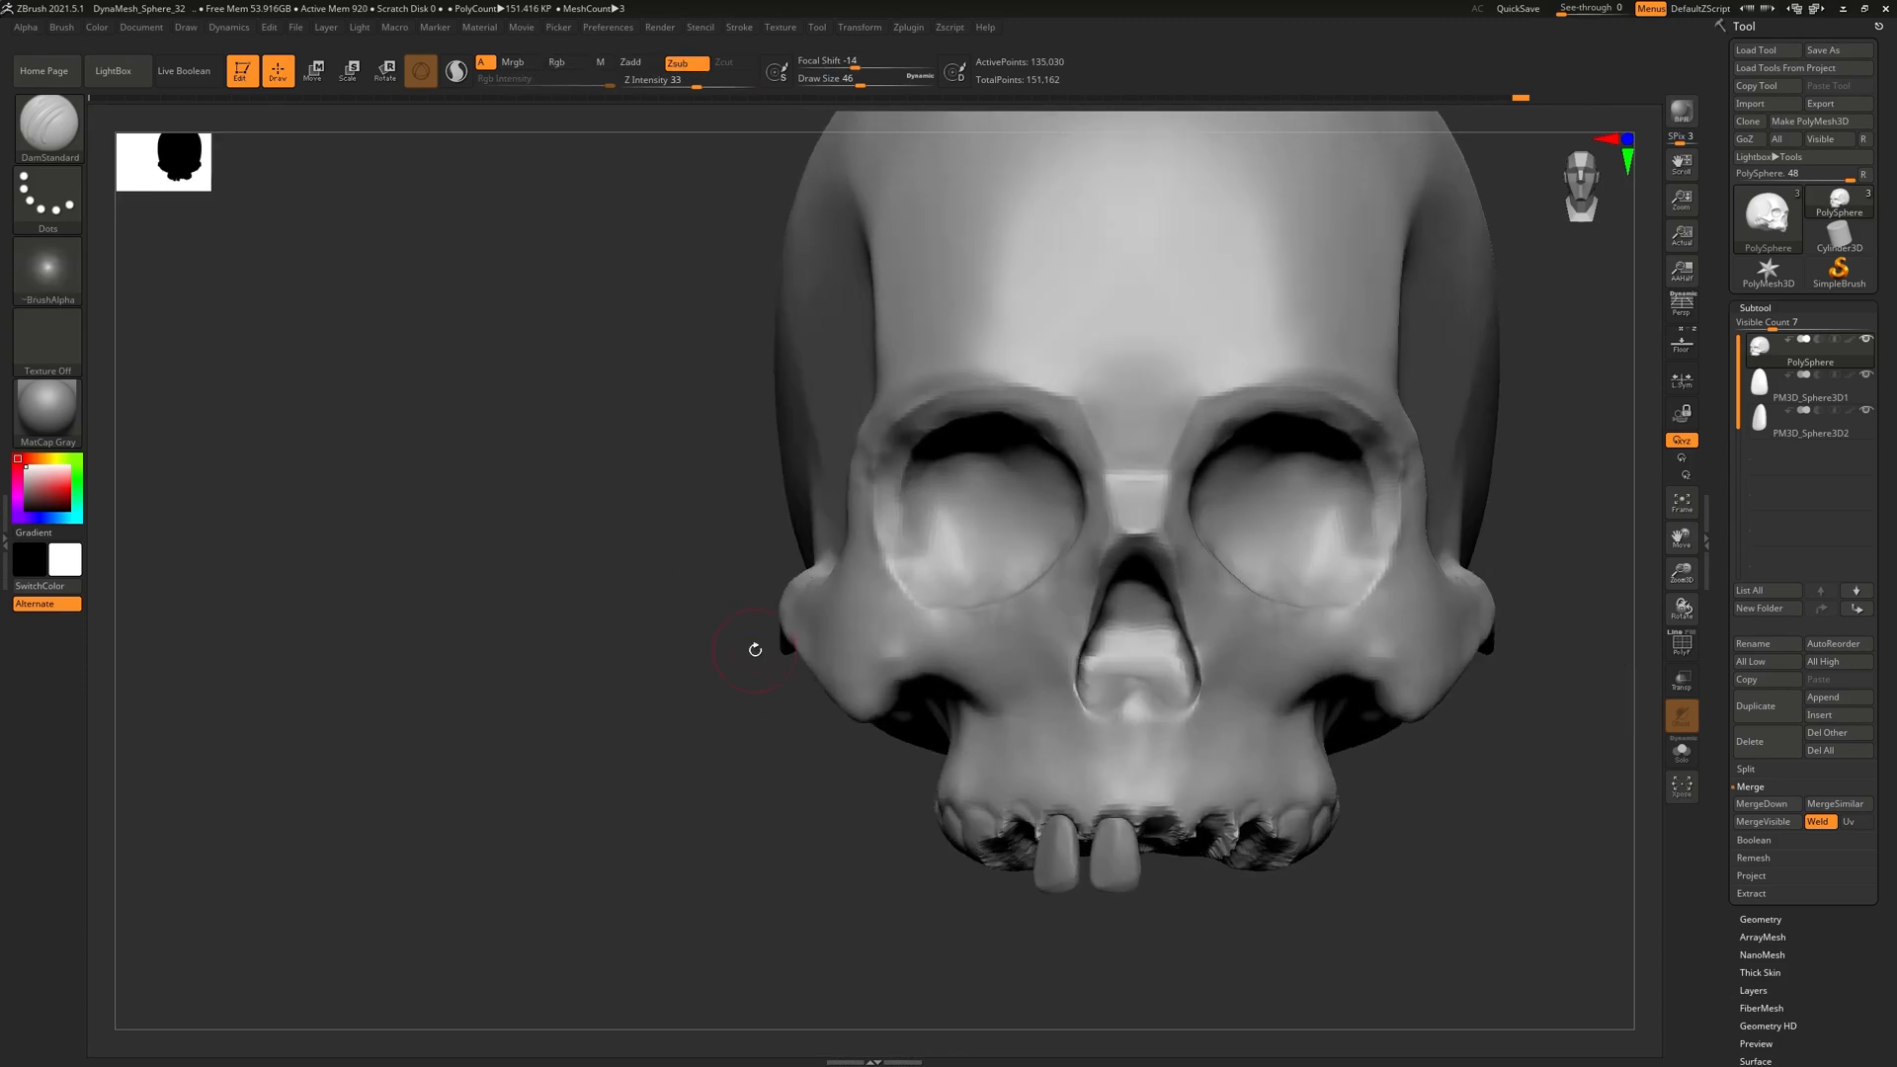
# Carve a groove along the cheekbone with DamStandard and Shift-smooth the brow
pyautogui.keyDown('ctrl'); pyautogui.moveTo(1073, 403); pyautogui.dragTo(1096, 494, button='right'); pyautogui.keyUp('ctrl')
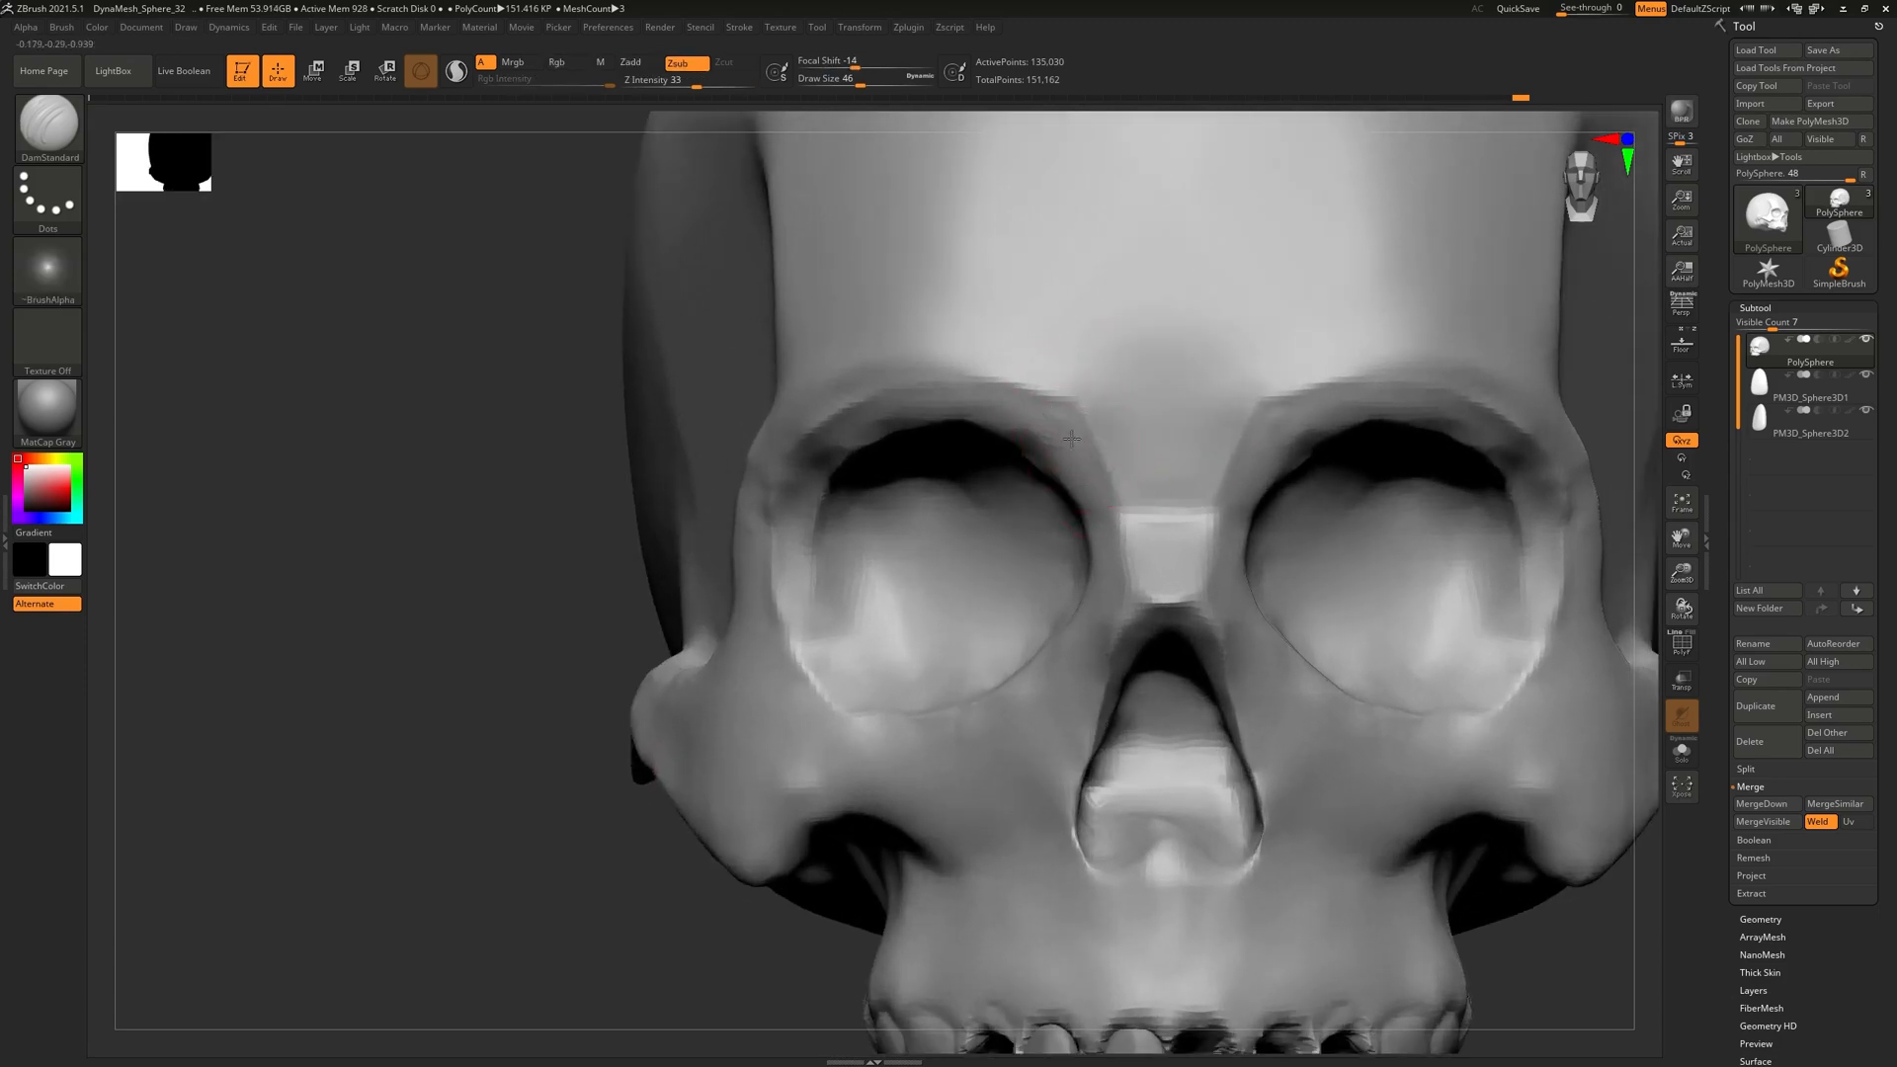
pyautogui.press('shift')
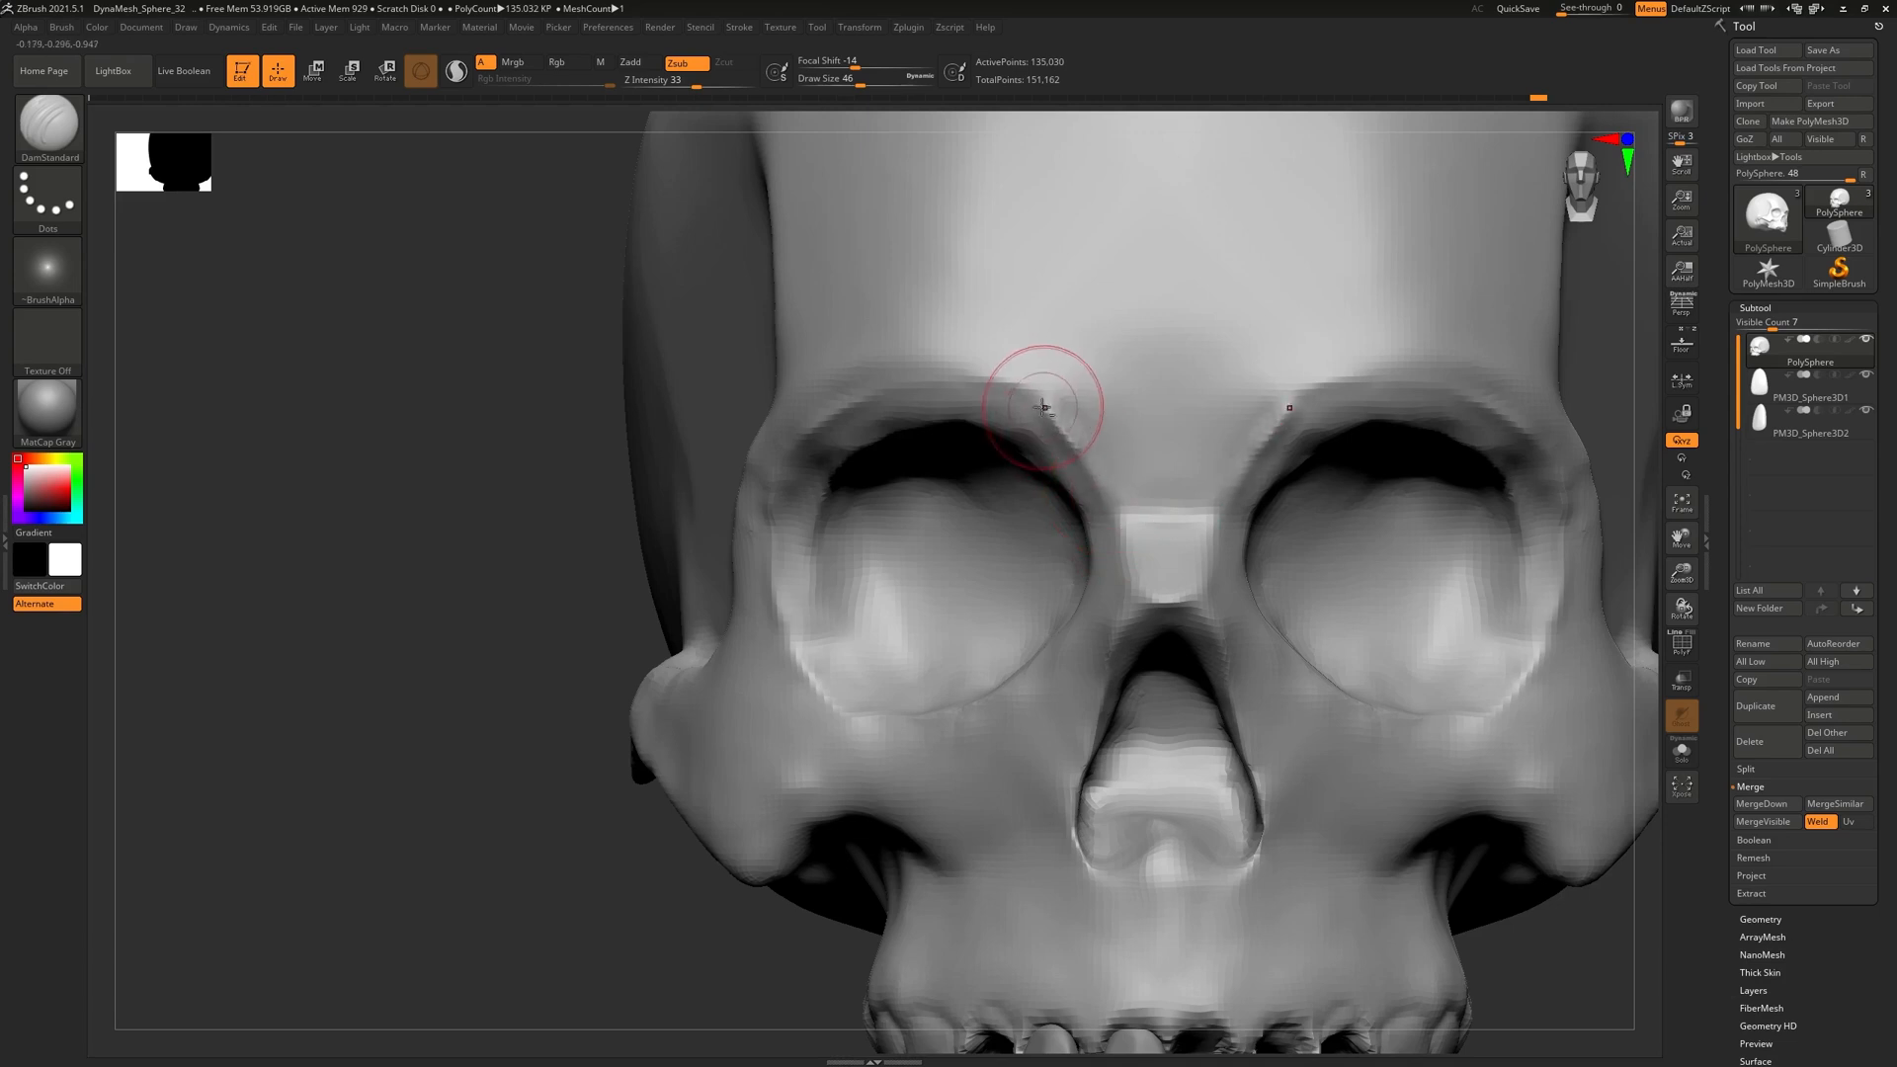
pyautogui.moveTo(995, 389)
pyautogui.mouseDown(button='right')
pyautogui.moveTo(1119, 497)
pyautogui.moveTo(864, 511)
pyautogui.mouseUp(button='right')
pyautogui.moveTo(850, 632); pyautogui.dragTo(906, 406)
pyautogui.moveTo(817, 123)
pyautogui.mouseDown(button='right')
pyautogui.moveTo(791, 247)
pyautogui.moveTo(889, 336)
pyautogui.mouseUp(button='right')
pyautogui.keyDown('shift'); pyautogui.moveTo(925, 349); pyautogui.dragTo(938, 395); pyautogui.keyUp('shift')
pyautogui.moveTo(944, 402)
pyautogui.mouseDown(button='right')
pyautogui.moveTo(915, 502)
pyautogui.moveTo(877, 486)
pyautogui.moveTo(998, 464)
pyautogui.moveTo(911, 507)
pyautogui.moveTo(988, 489)
pyautogui.moveTo(889, 500)
pyautogui.moveTo(920, 517)
pyautogui.mouseUp(button='right')
# Review the lower eye socket and nose, then select the Move brush with B, M, V
pyautogui.moveTo(978, 596)
pyautogui.mouseDown(button='right')
pyautogui.moveTo(1062, 712)
pyautogui.moveTo(1091, 665)
pyautogui.moveTo(1092, 586)
pyautogui.moveTo(945, 603)
pyautogui.moveTo(1001, 607)
pyautogui.mouseUp(button='right')
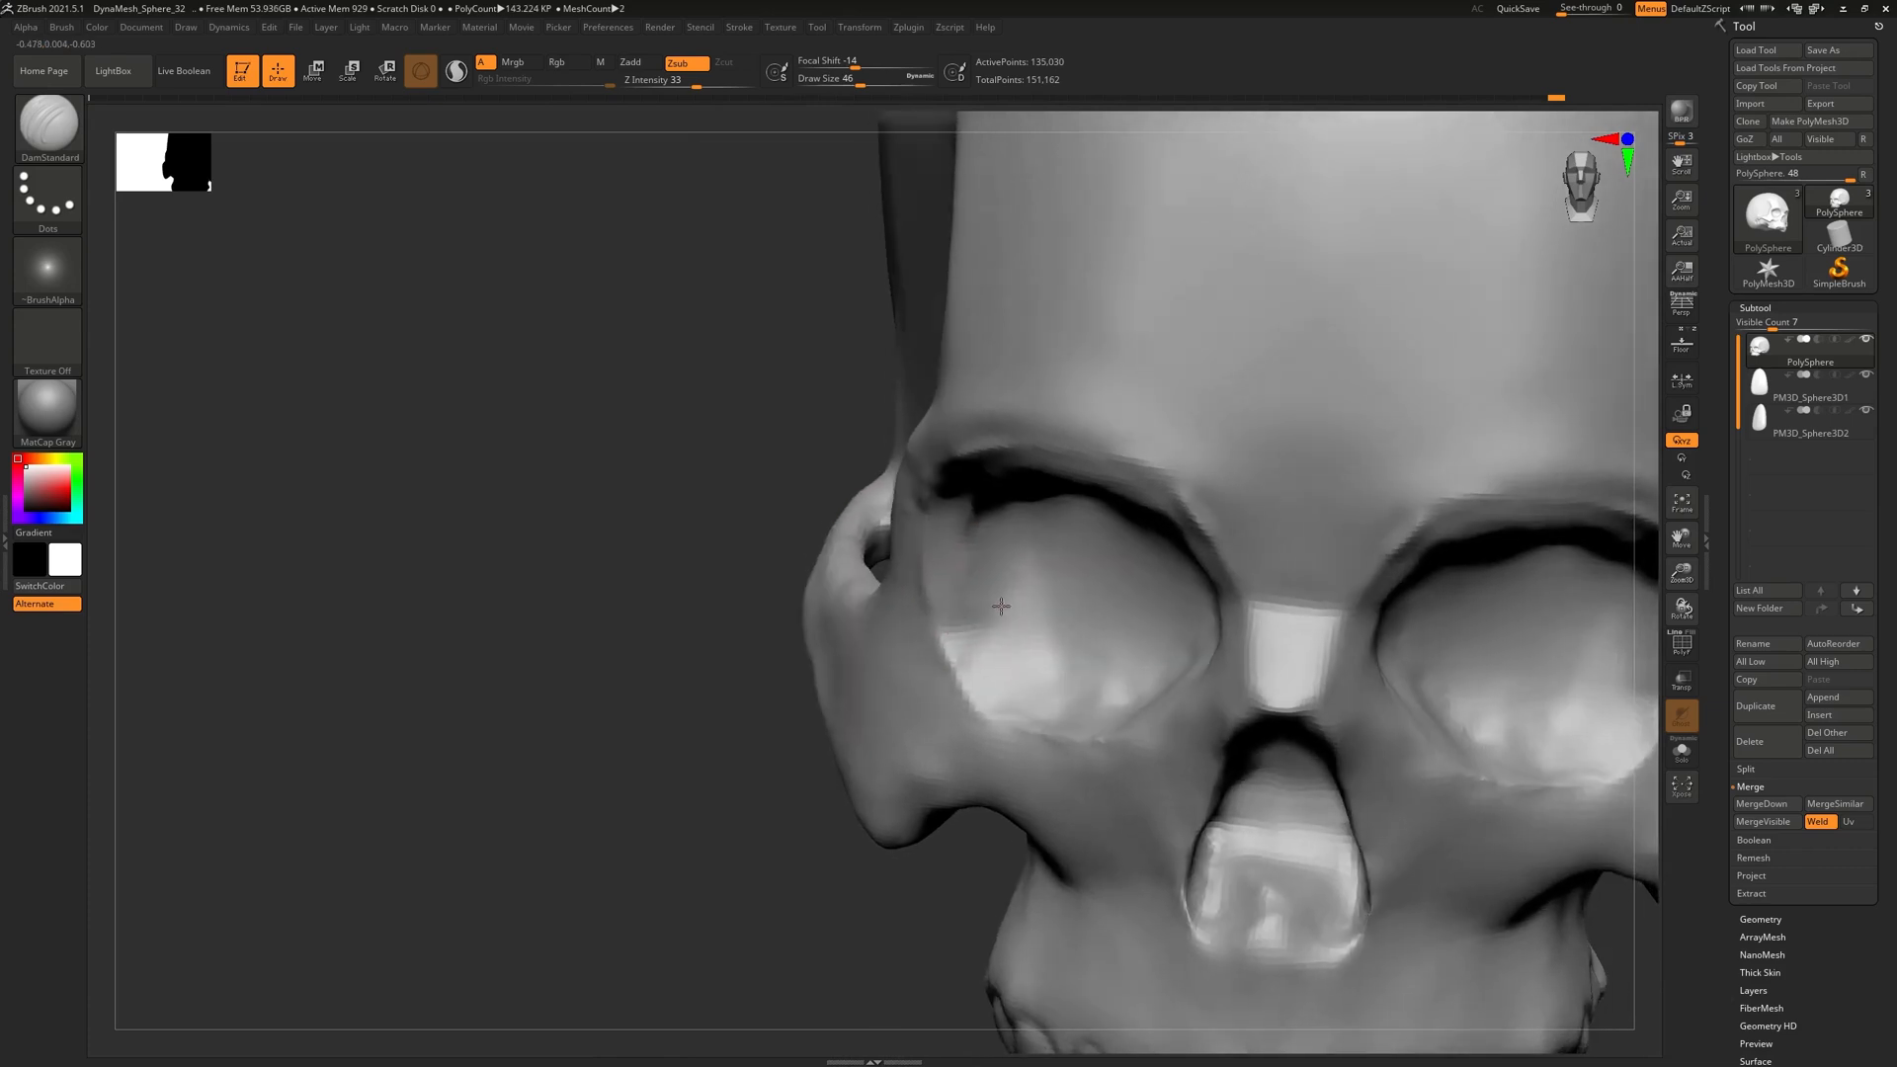
pyautogui.moveTo(1008, 692)
pyautogui.mouseDown(button='right')
pyautogui.moveTo(1071, 643)
pyautogui.moveTo(1143, 635)
pyautogui.moveTo(1081, 756)
pyautogui.moveTo(1184, 593)
pyautogui.moveTo(1184, 478)
pyautogui.moveTo(1127, 538)
pyautogui.moveTo(1136, 695)
pyautogui.moveTo(1122, 674)
pyautogui.mouseUp(button='right')
pyautogui.moveTo(1201, 787); pyautogui.dragTo(1022, 642, button='right')
pyautogui.moveTo(994, 576)
pyautogui.mouseDown(button='right')
pyautogui.moveTo(1007, 592)
pyautogui.moveTo(987, 585)
pyautogui.mouseUp(button='right')
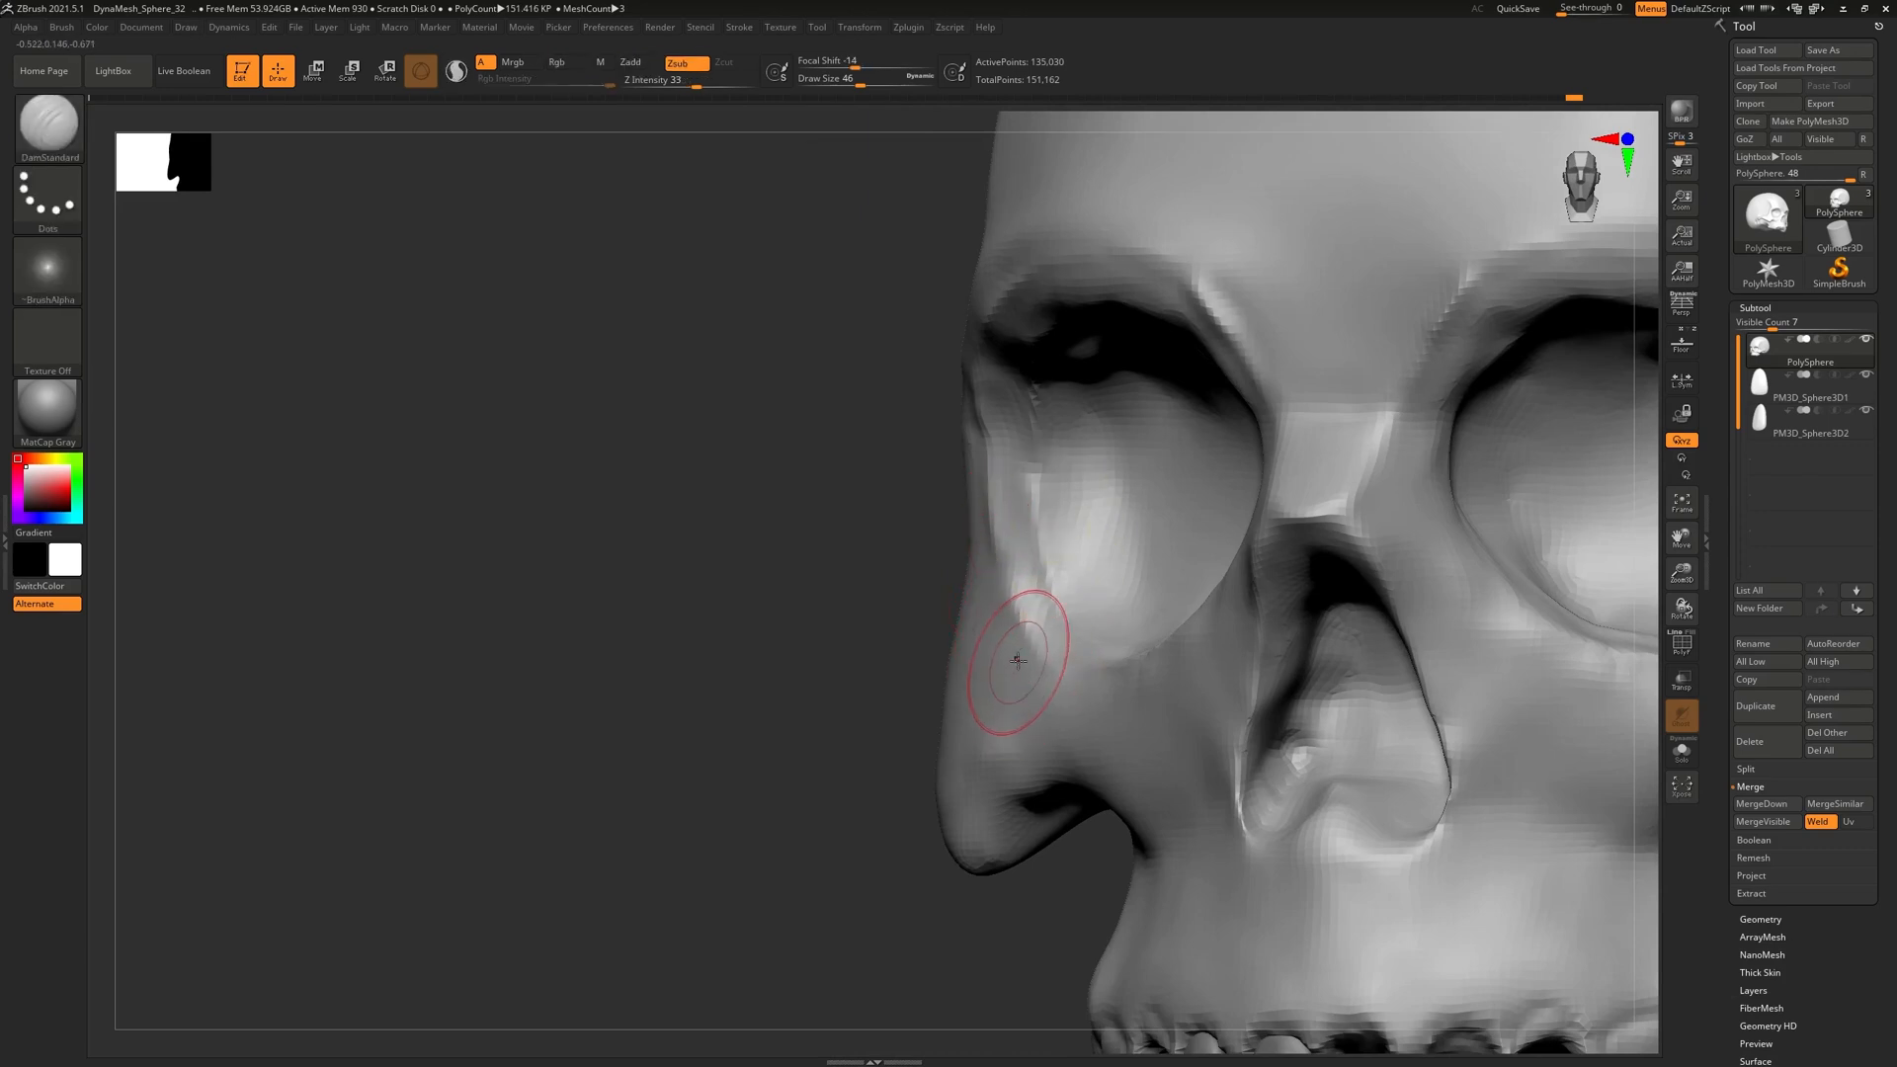
pyautogui.press('b')
pyautogui.press('m')
pyautogui.press('v')
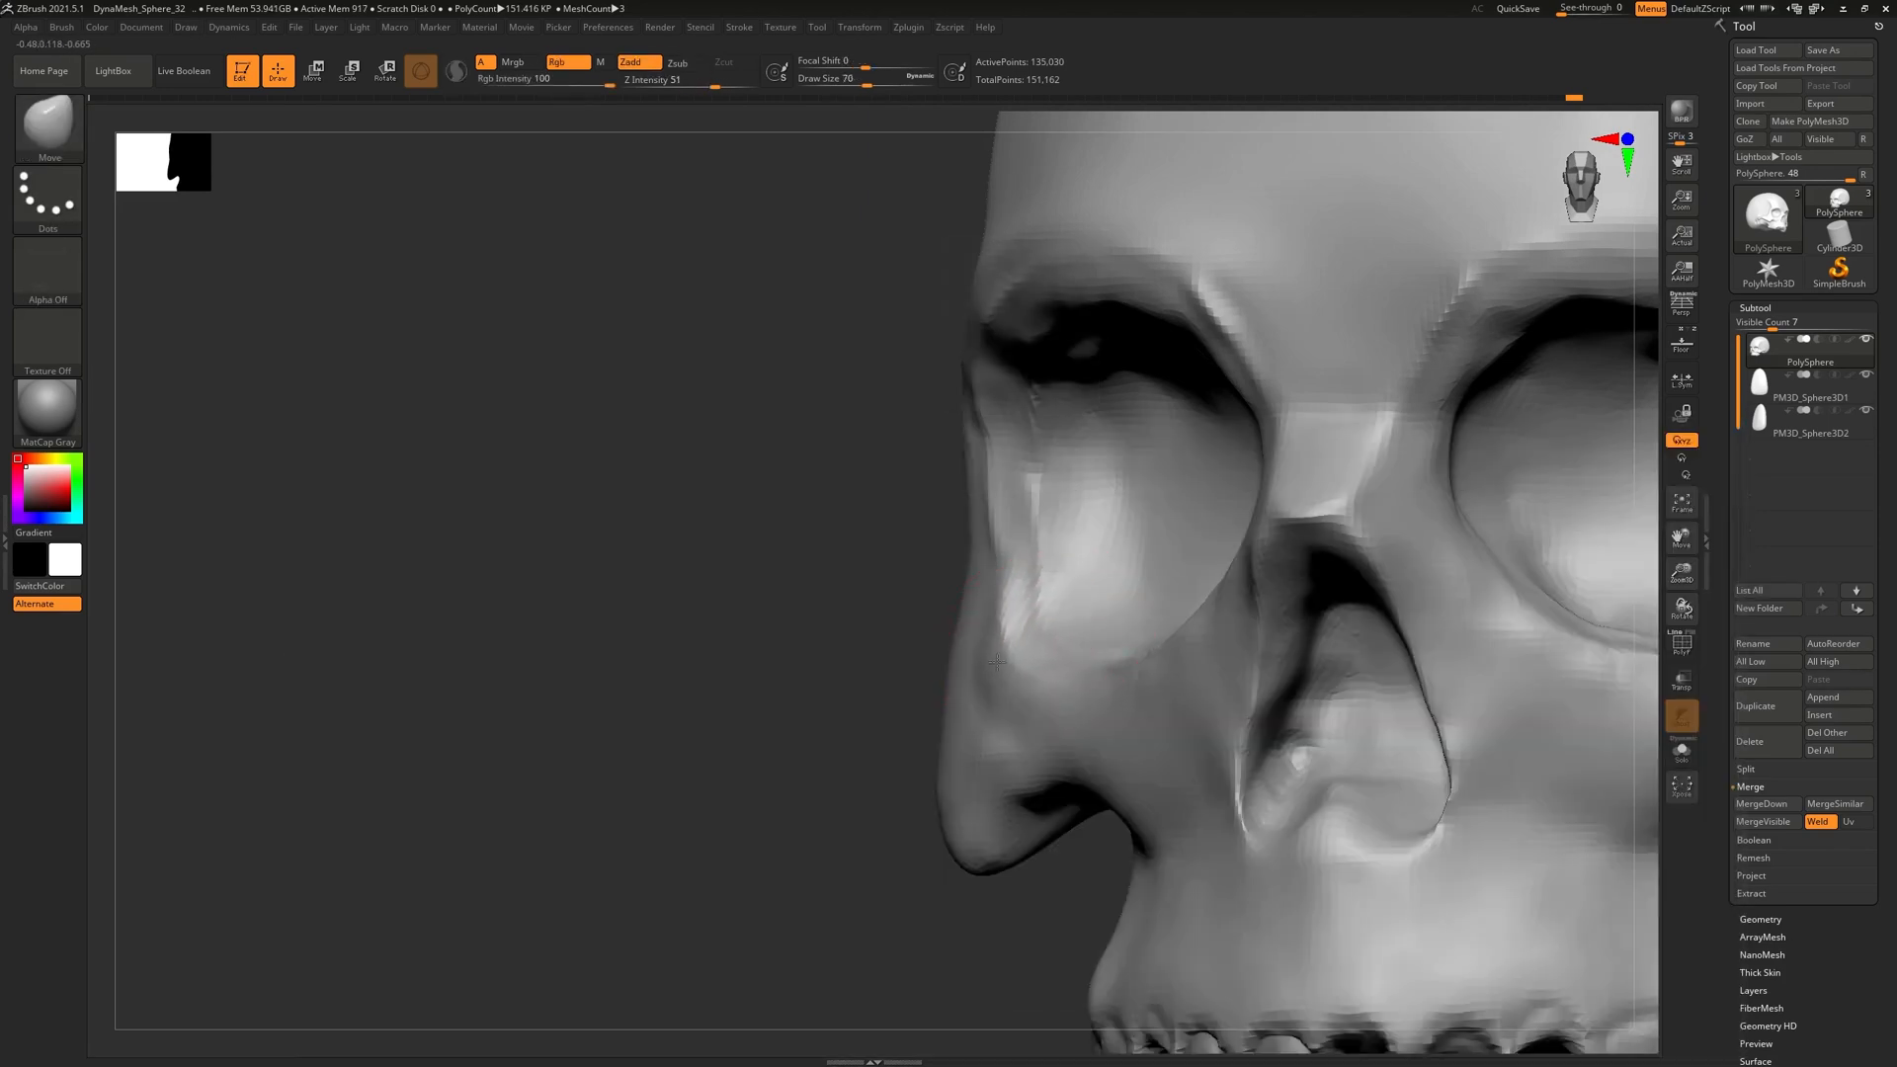
# Orbit to side profiles of the eye socket and cheek to check their shape
pyautogui.moveTo(994, 589)
pyautogui.mouseDown(button='right')
pyautogui.moveTo(962, 640)
pyautogui.moveTo(991, 606)
pyautogui.moveTo(1007, 622)
pyautogui.moveTo(1376, 583)
pyautogui.mouseUp(button='right')
pyautogui.moveTo(839, 603); pyautogui.dragTo(947, 589, button='right')
pyautogui.moveTo(805, 616); pyautogui.dragTo(804, 601, button='right')
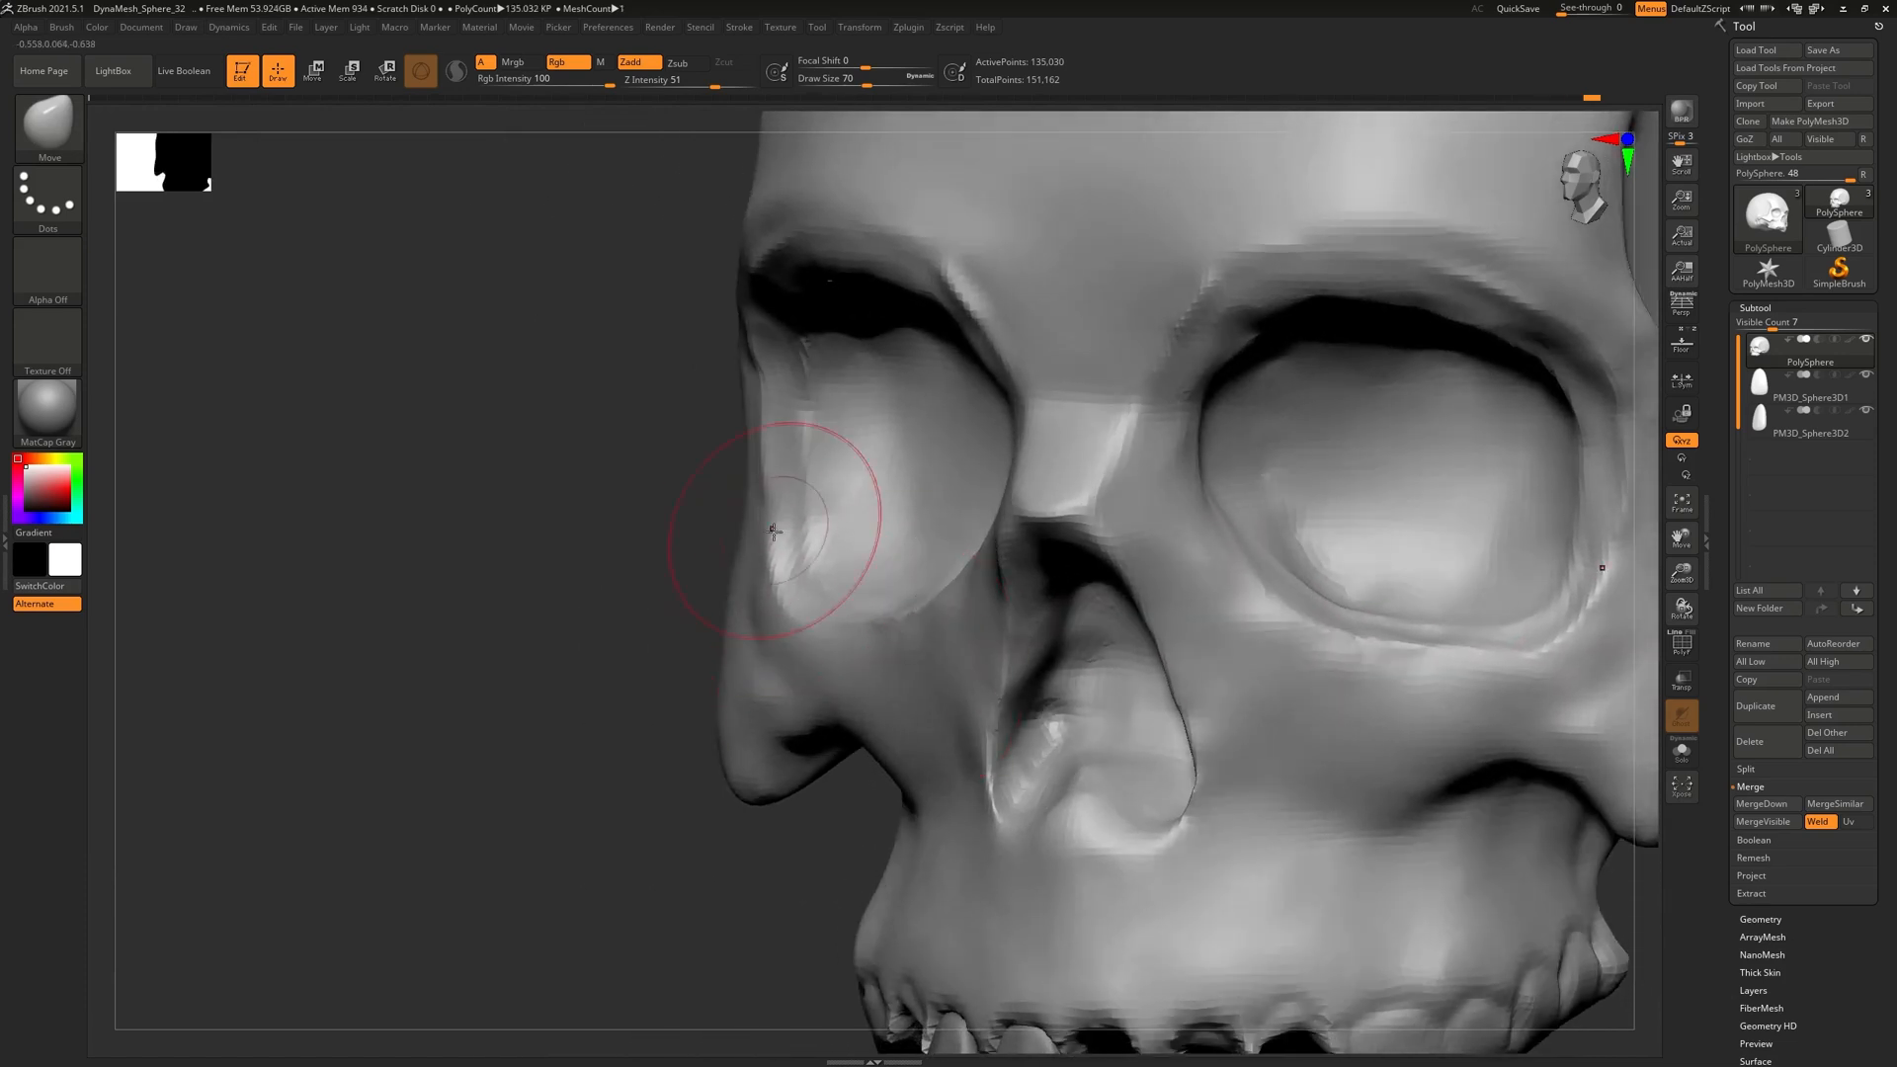
pyautogui.moveTo(836, 574)
pyautogui.mouseDown(button='right')
pyautogui.moveTo(847, 550)
pyautogui.moveTo(842, 649)
pyautogui.moveTo(869, 635)
pyautogui.moveTo(782, 628)
pyautogui.moveTo(831, 689)
pyautogui.moveTo(671, 616)
pyautogui.mouseUp(button='right')
pyautogui.rightClick(834, 717)
# Pick ClayBuildup, then hPolish, and polish the cheekbone surface flatter
pyautogui.click(49, 111)
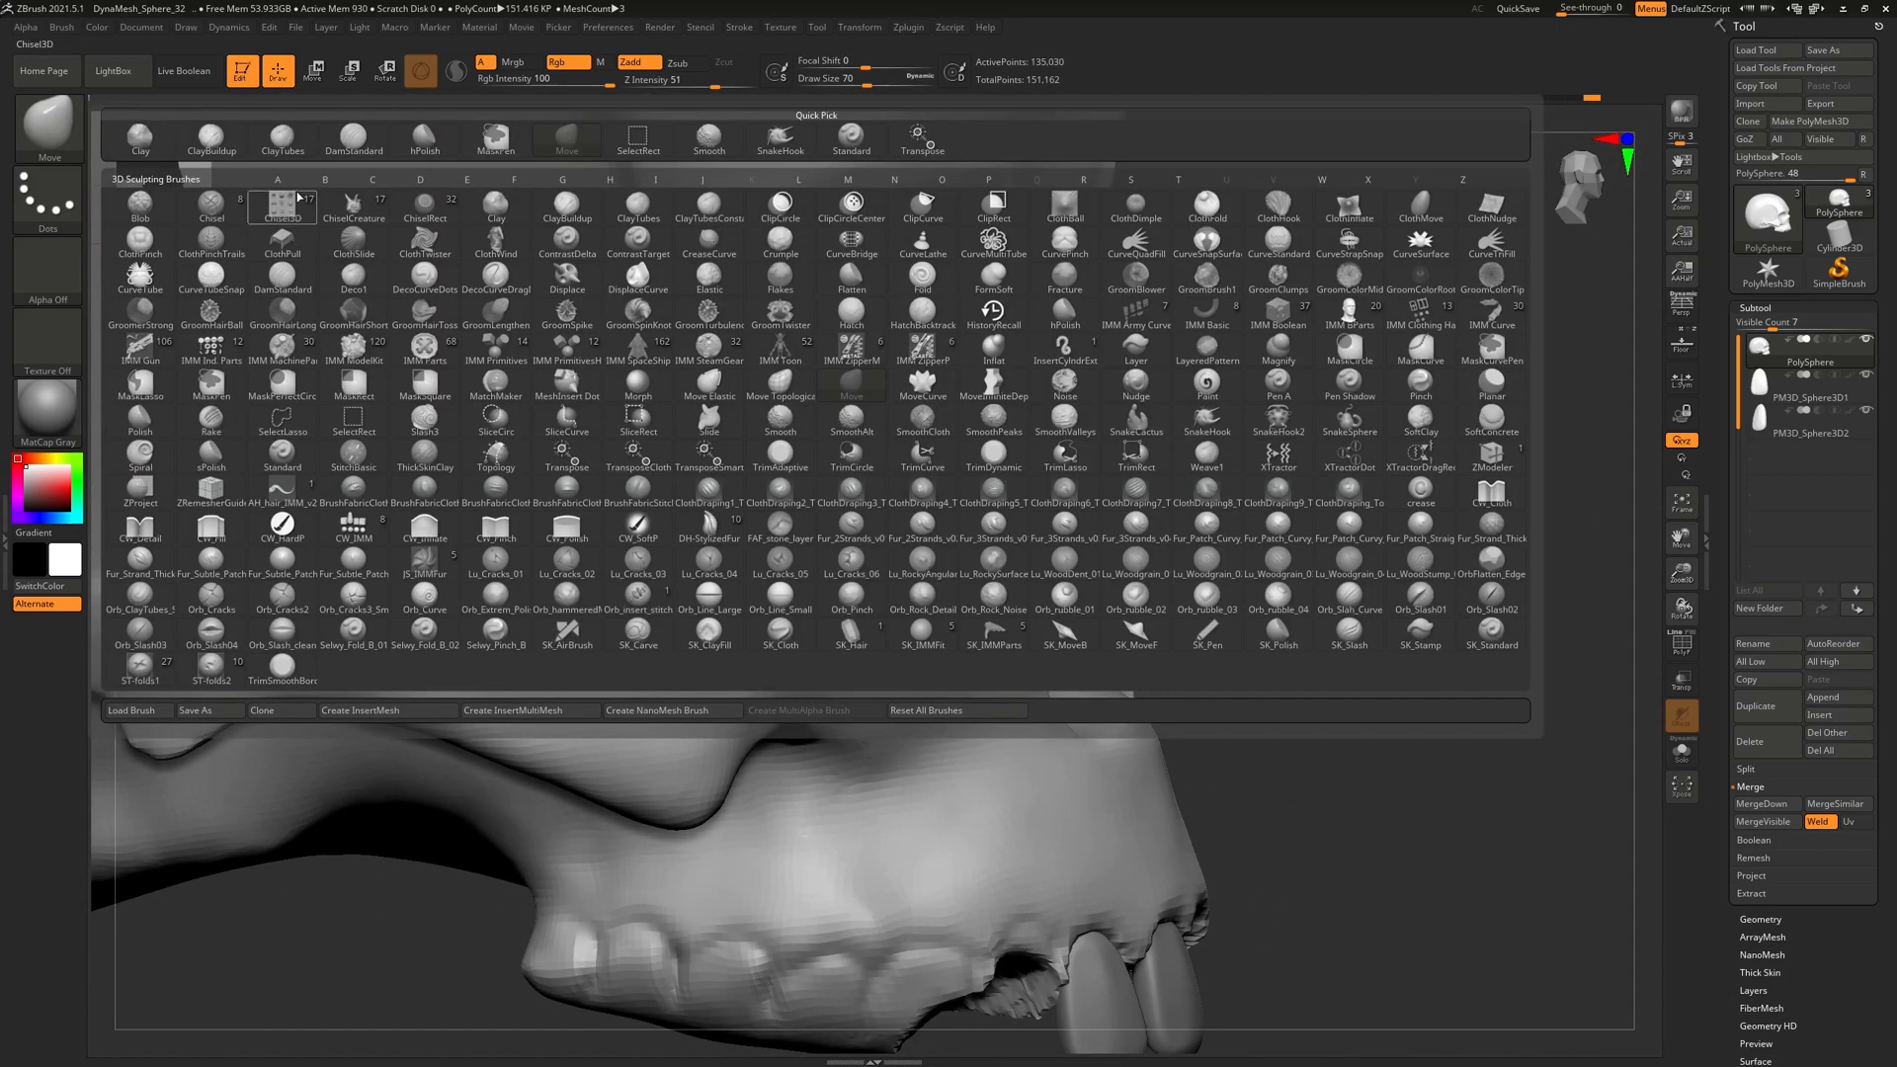
pyautogui.click(200, 145)
pyautogui.moveTo(755, 676); pyautogui.dragTo(692, 670, button='right')
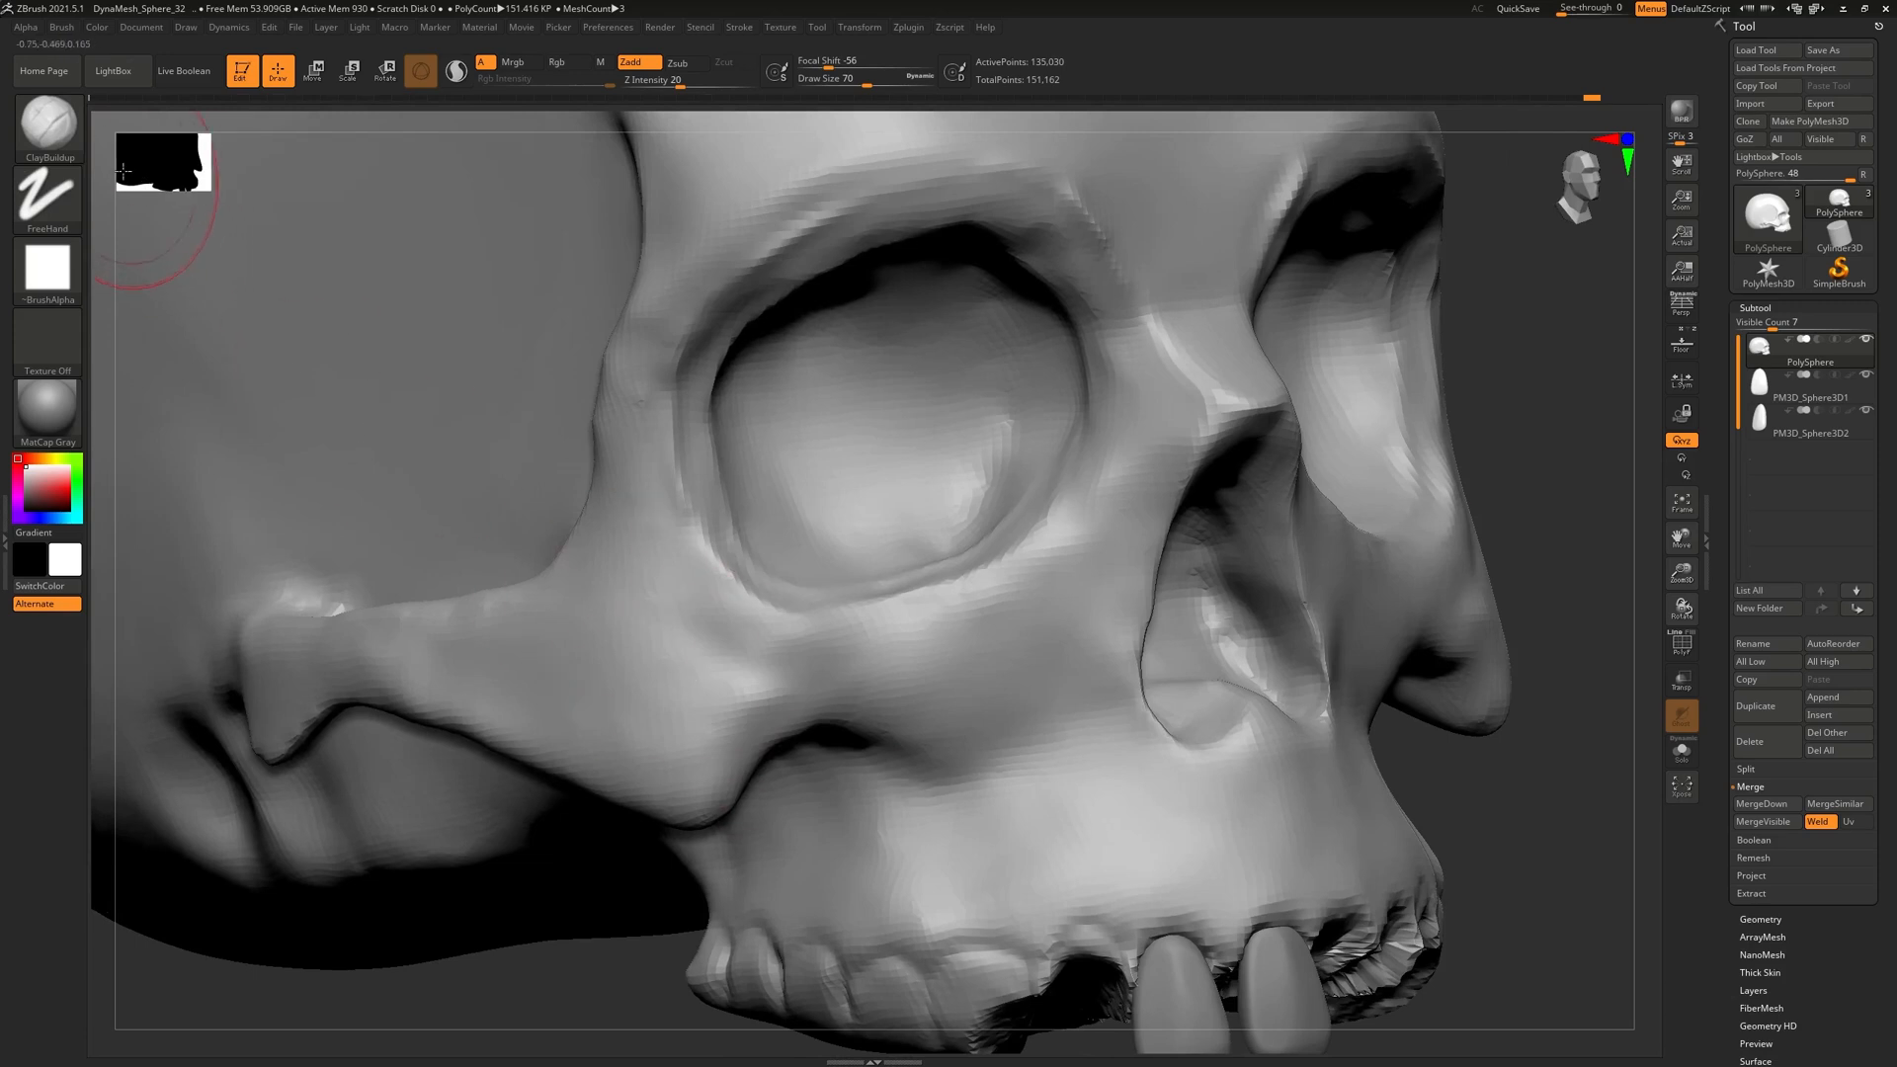
pyautogui.click(55, 128)
pyautogui.click(419, 145)
pyautogui.moveTo(864, 691)
pyautogui.mouseDown(button='right')
pyautogui.moveTo(804, 660)
pyautogui.moveTo(760, 683)
pyautogui.mouseUp(button='right')
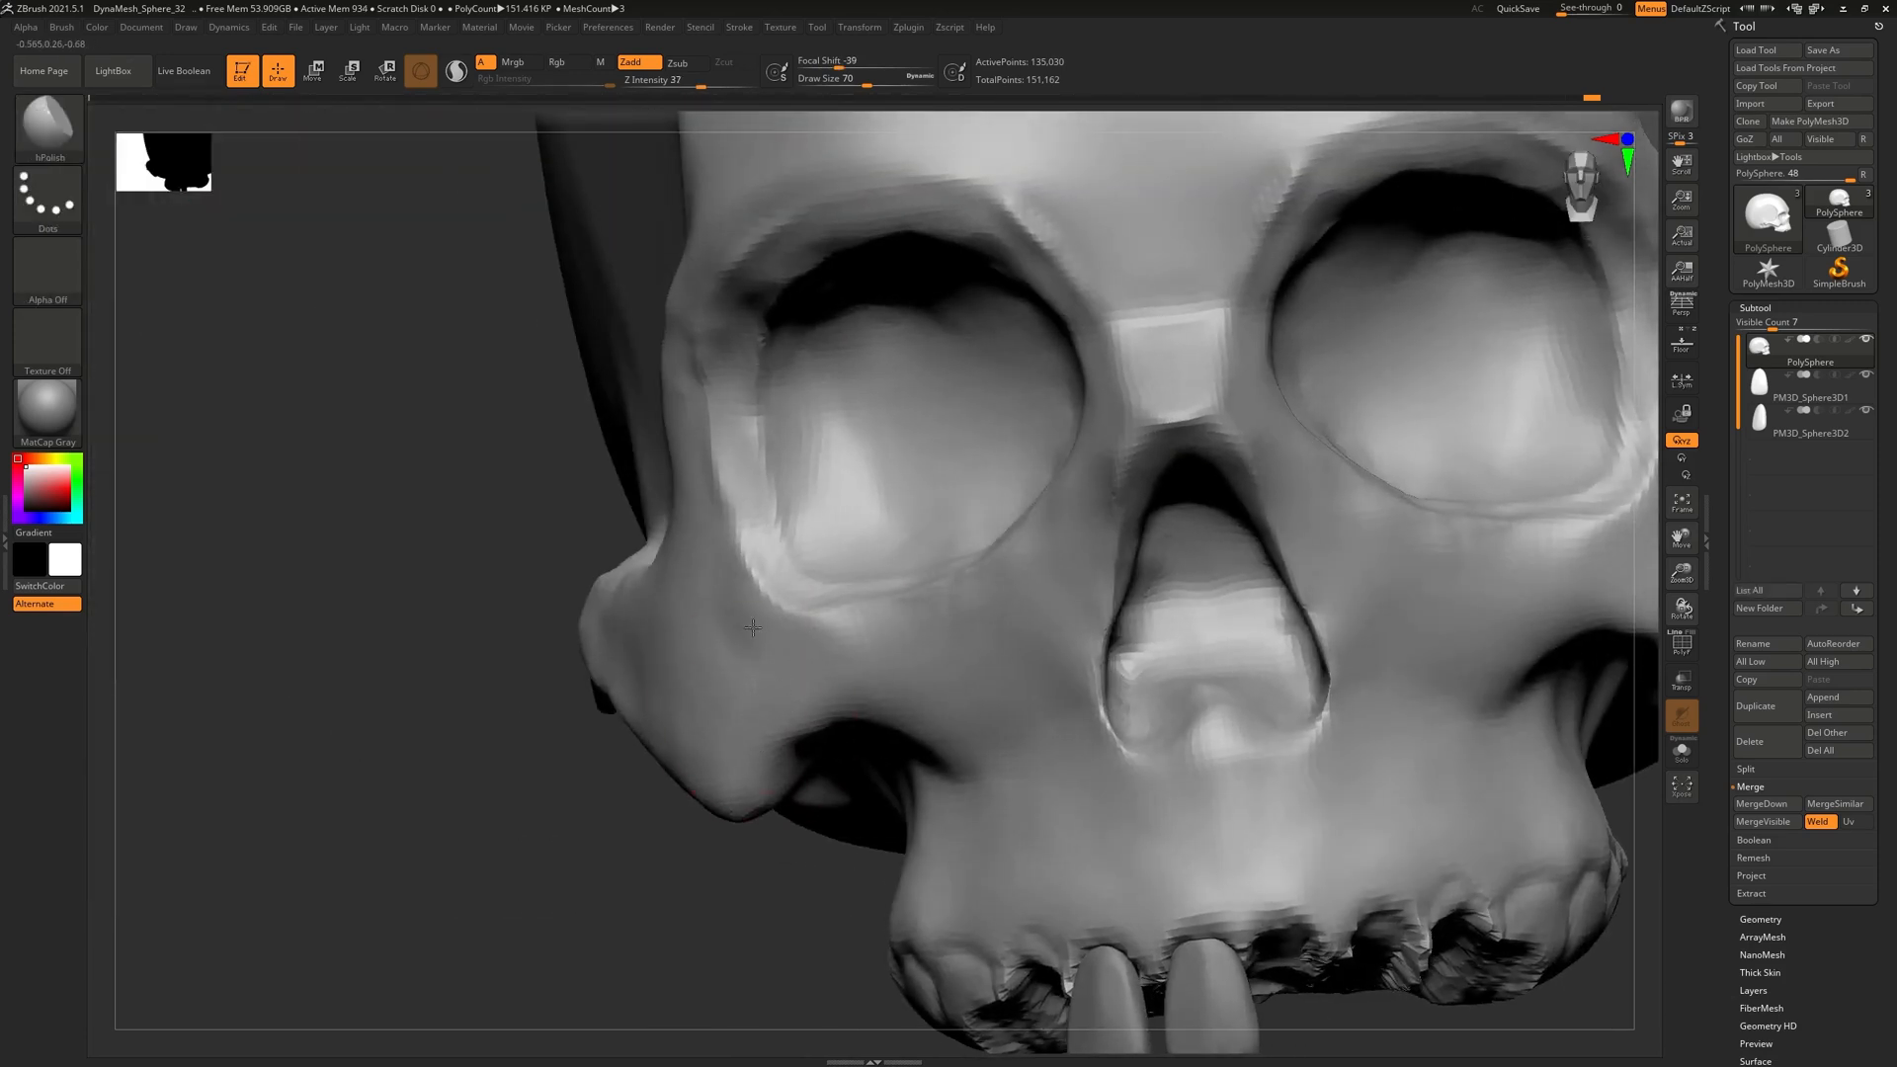
pyautogui.moveTo(781, 632); pyautogui.dragTo(798, 674)
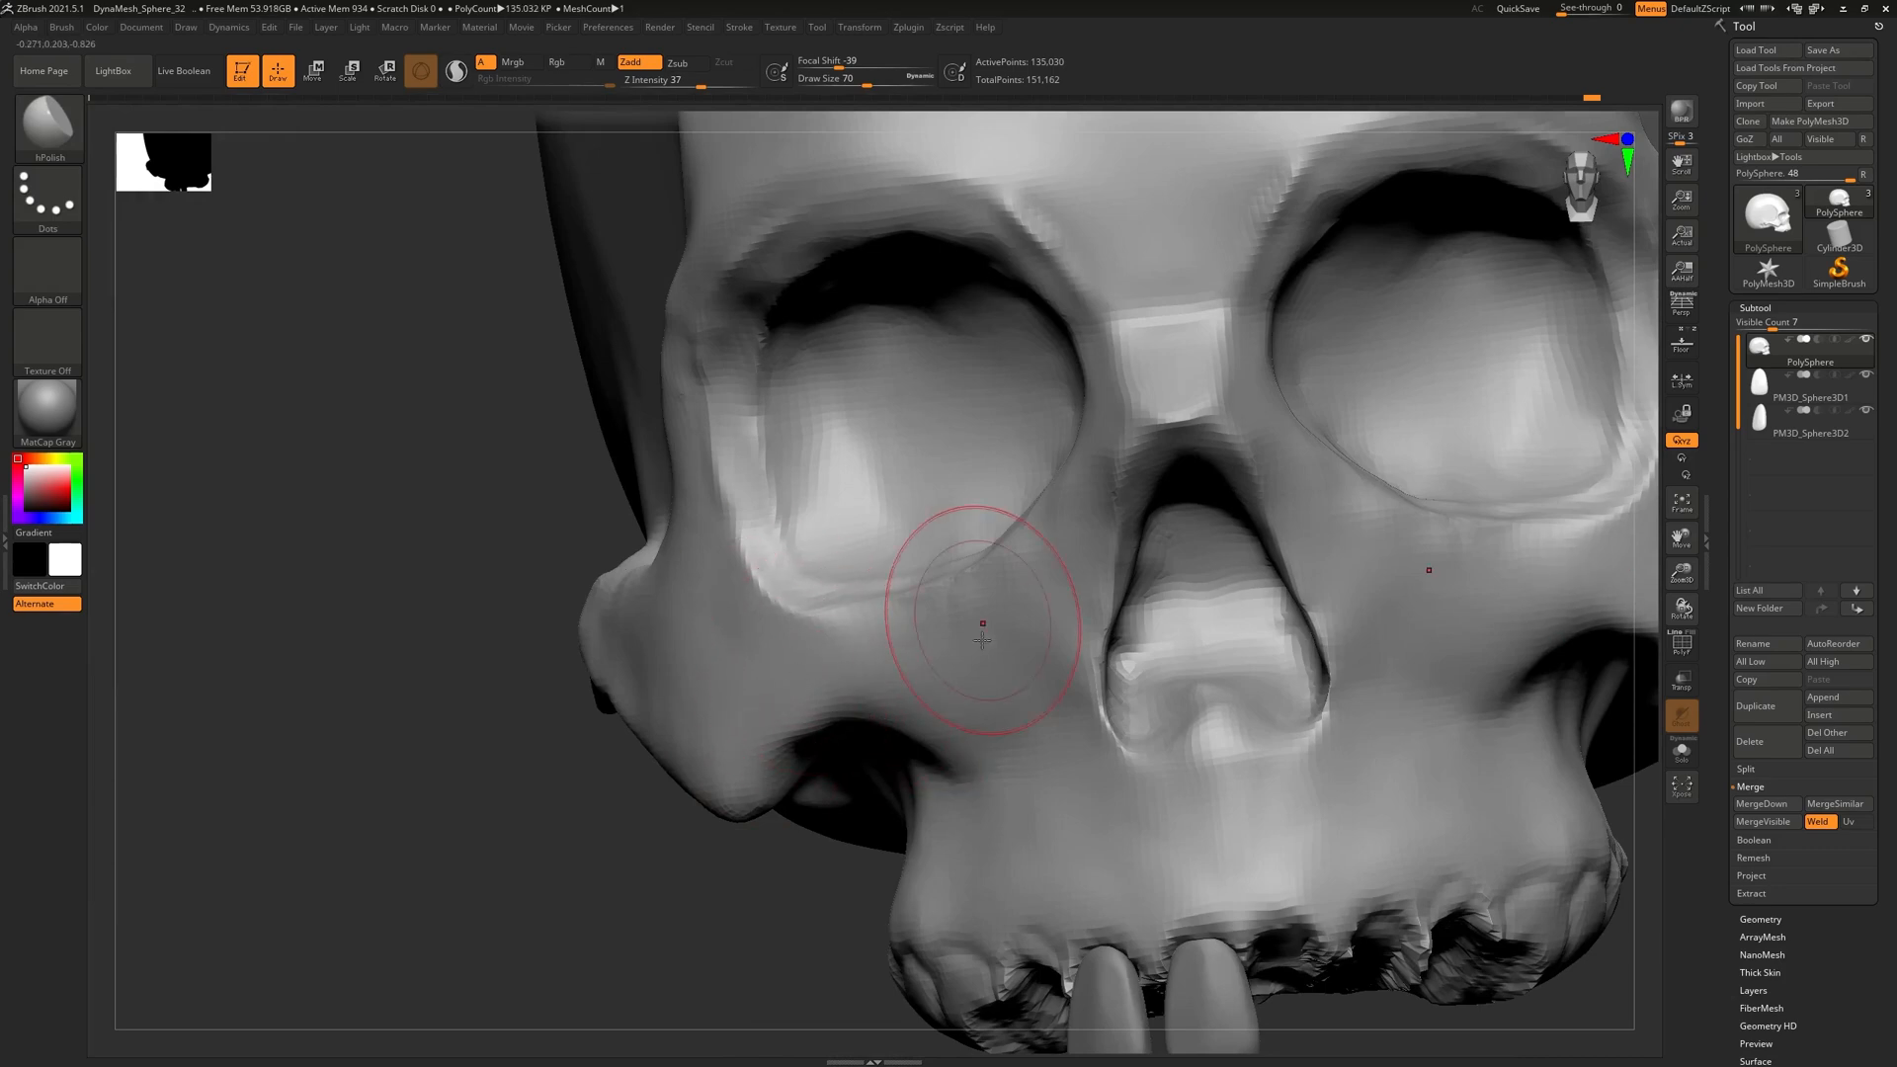
# Turn the skull toward the outer eye socket and select the ClayBuildup brush
pyautogui.moveTo(834, 626); pyautogui.dragTo(989, 849, button='right')
pyautogui.moveTo(919, 546); pyautogui.dragTo(1027, 524, button='right')
pyautogui.moveTo(808, 506)
pyautogui.mouseDown(button='right')
pyautogui.moveTo(844, 564)
pyautogui.moveTo(916, 490)
pyautogui.mouseUp(button='right')
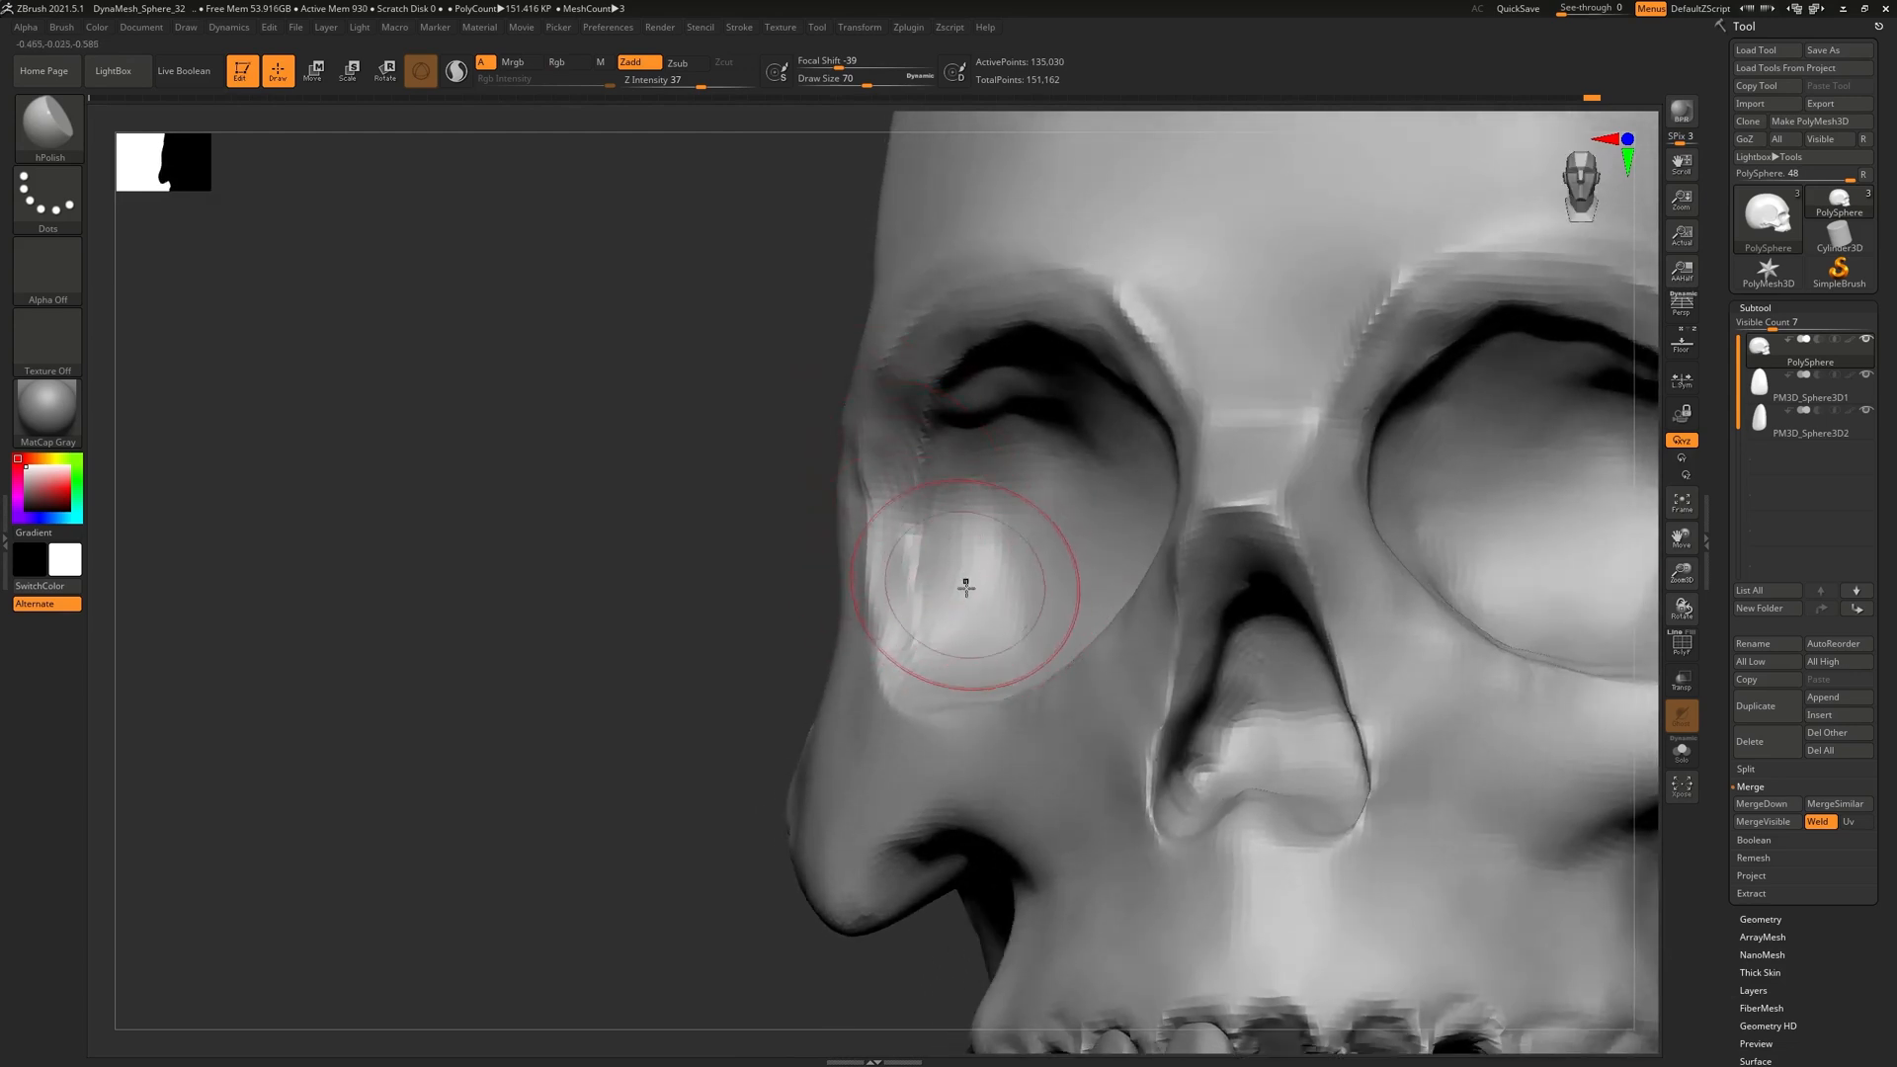
pyautogui.moveTo(857, 549); pyautogui.dragTo(877, 581, button='right')
pyautogui.click(71, 133)
pyautogui.click(62, 131)
pyautogui.click(223, 155)
pyautogui.moveTo(558, 444)
pyautogui.mouseDown(button='right')
pyautogui.moveTo(622, 478)
pyautogui.moveTo(538, 494)
pyautogui.mouseUp(button='right')
# Build up clay on the upper and lower inner walls of the eye sockets
pyautogui.moveTo(979, 581)
pyautogui.mouseDown()
pyautogui.moveTo(973, 623)
pyautogui.moveTo(977, 504)
pyautogui.mouseUp()
pyautogui.moveTo(989, 604)
pyautogui.mouseDown(button='right')
pyautogui.moveTo(1005, 649)
pyautogui.moveTo(1052, 593)
pyautogui.moveTo(1066, 506)
pyautogui.mouseUp(button='right')
pyautogui.moveTo(1001, 499)
pyautogui.mouseDown()
pyautogui.moveTo(1032, 420)
pyautogui.moveTo(1065, 400)
pyautogui.moveTo(1099, 424)
pyautogui.mouseUp()
pyautogui.moveTo(1164, 588); pyautogui.dragTo(1196, 490, button='right')
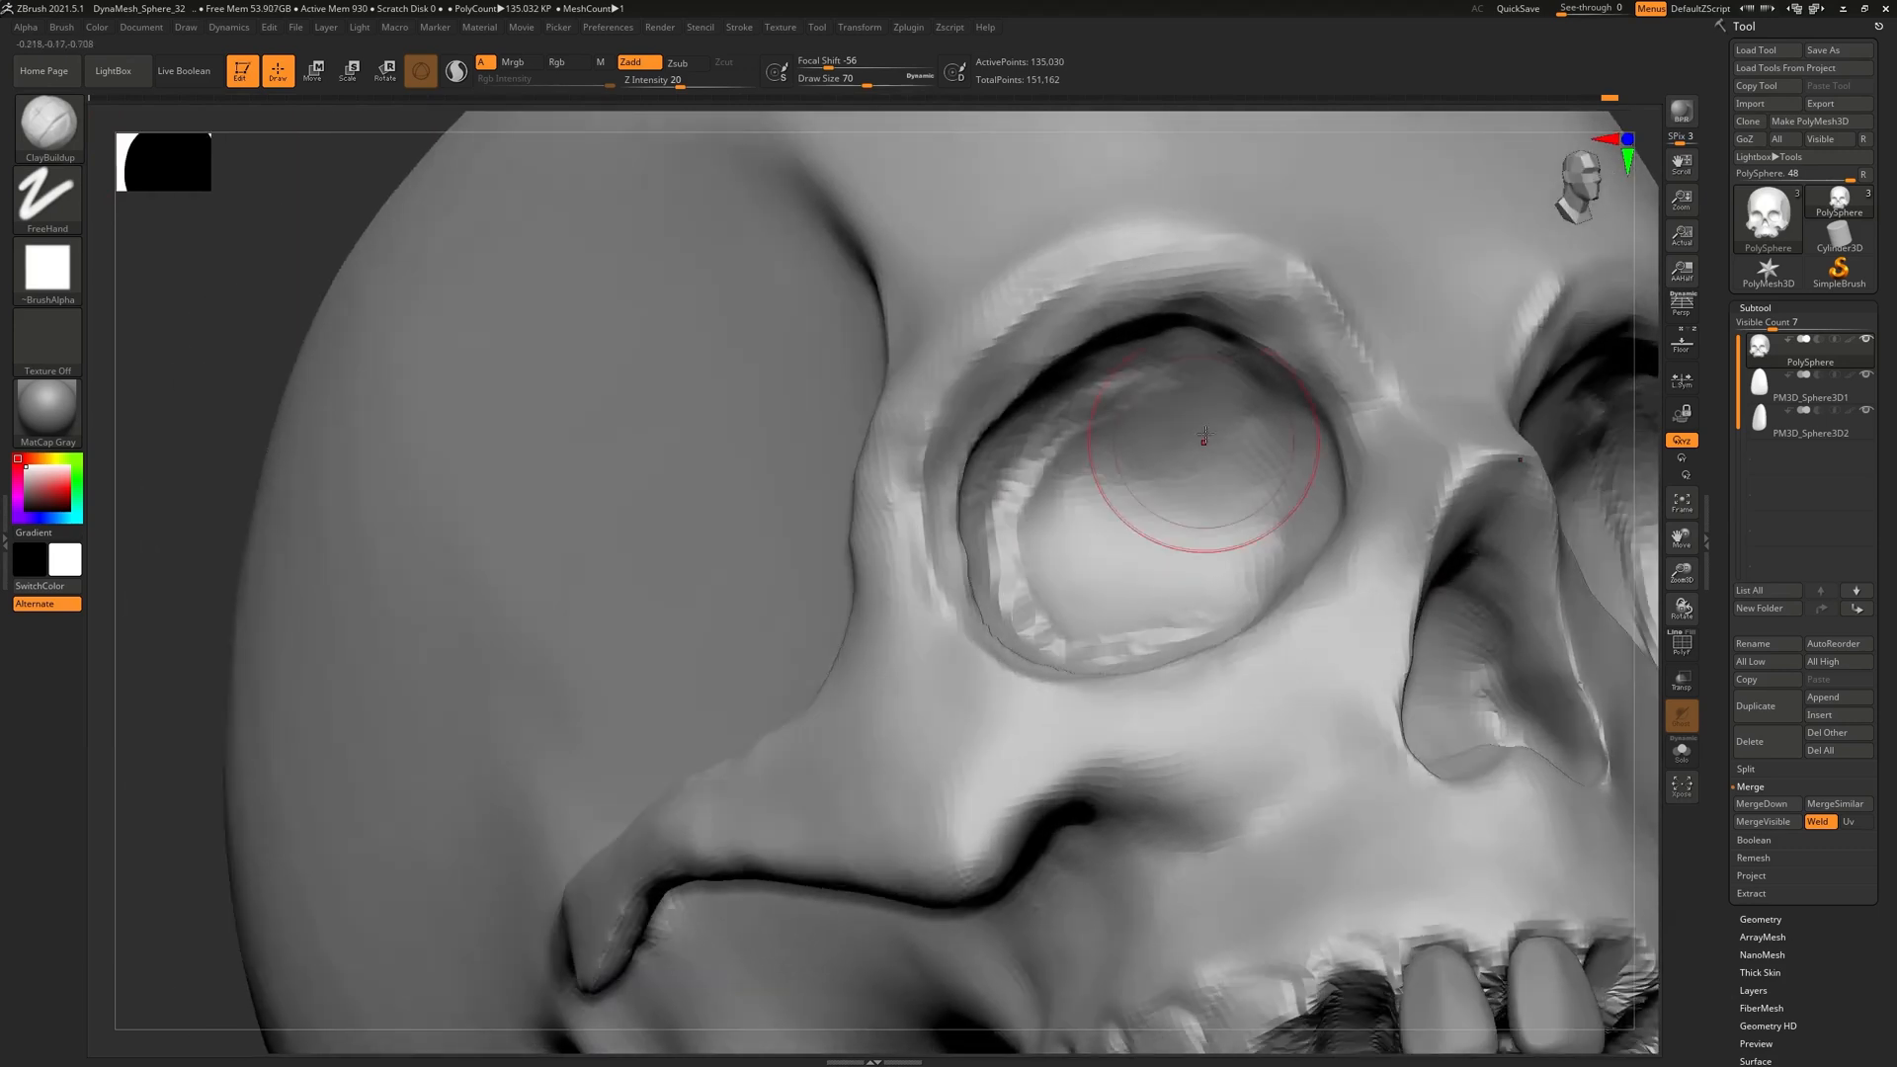
pyautogui.moveTo(1165, 373)
pyautogui.mouseDown()
pyautogui.moveTo(1231, 384)
pyautogui.moveTo(1277, 420)
pyautogui.moveTo(1296, 484)
pyautogui.mouseUp()
pyautogui.moveTo(1270, 452); pyautogui.dragTo(1282, 561, button='right')
pyautogui.moveTo(1283, 565); pyautogui.dragTo(1282, 616)
pyautogui.moveTo(1282, 617); pyautogui.dragTo(1249, 682, button='right')
pyautogui.moveTo(1252, 678)
pyautogui.mouseDown()
pyautogui.moveTo(1291, 630)
pyautogui.moveTo(1287, 674)
pyautogui.mouseUp()
pyautogui.moveTo(1286, 671); pyautogui.dragTo(1244, 519, button='right')
pyautogui.moveTo(1059, 426); pyautogui.dragTo(1111, 556)
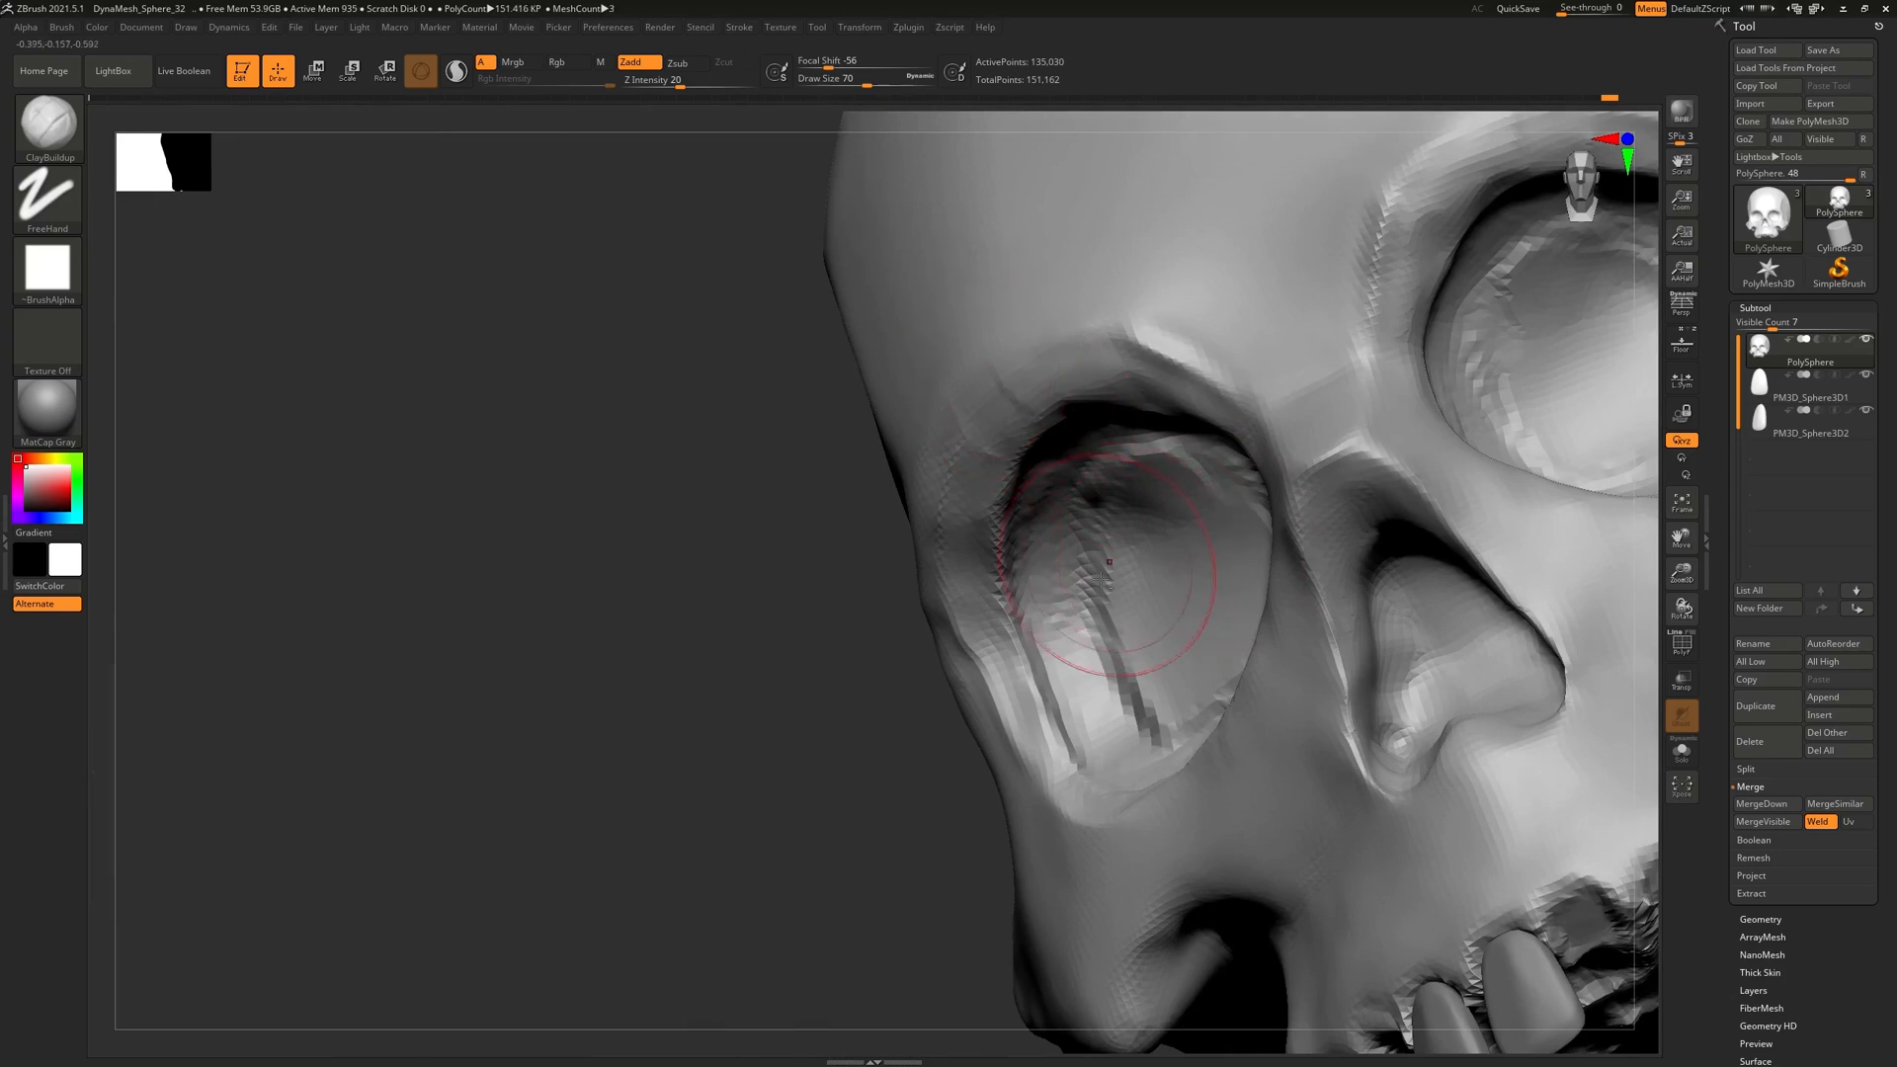
pyautogui.moveTo(1088, 633); pyautogui.dragTo(1114, 543)
# Reshape the upper socket, deepen the inner rings, smooth them, and review the whole skull
pyautogui.moveTo(1135, 543); pyautogui.dragTo(1329, 484, button='right')
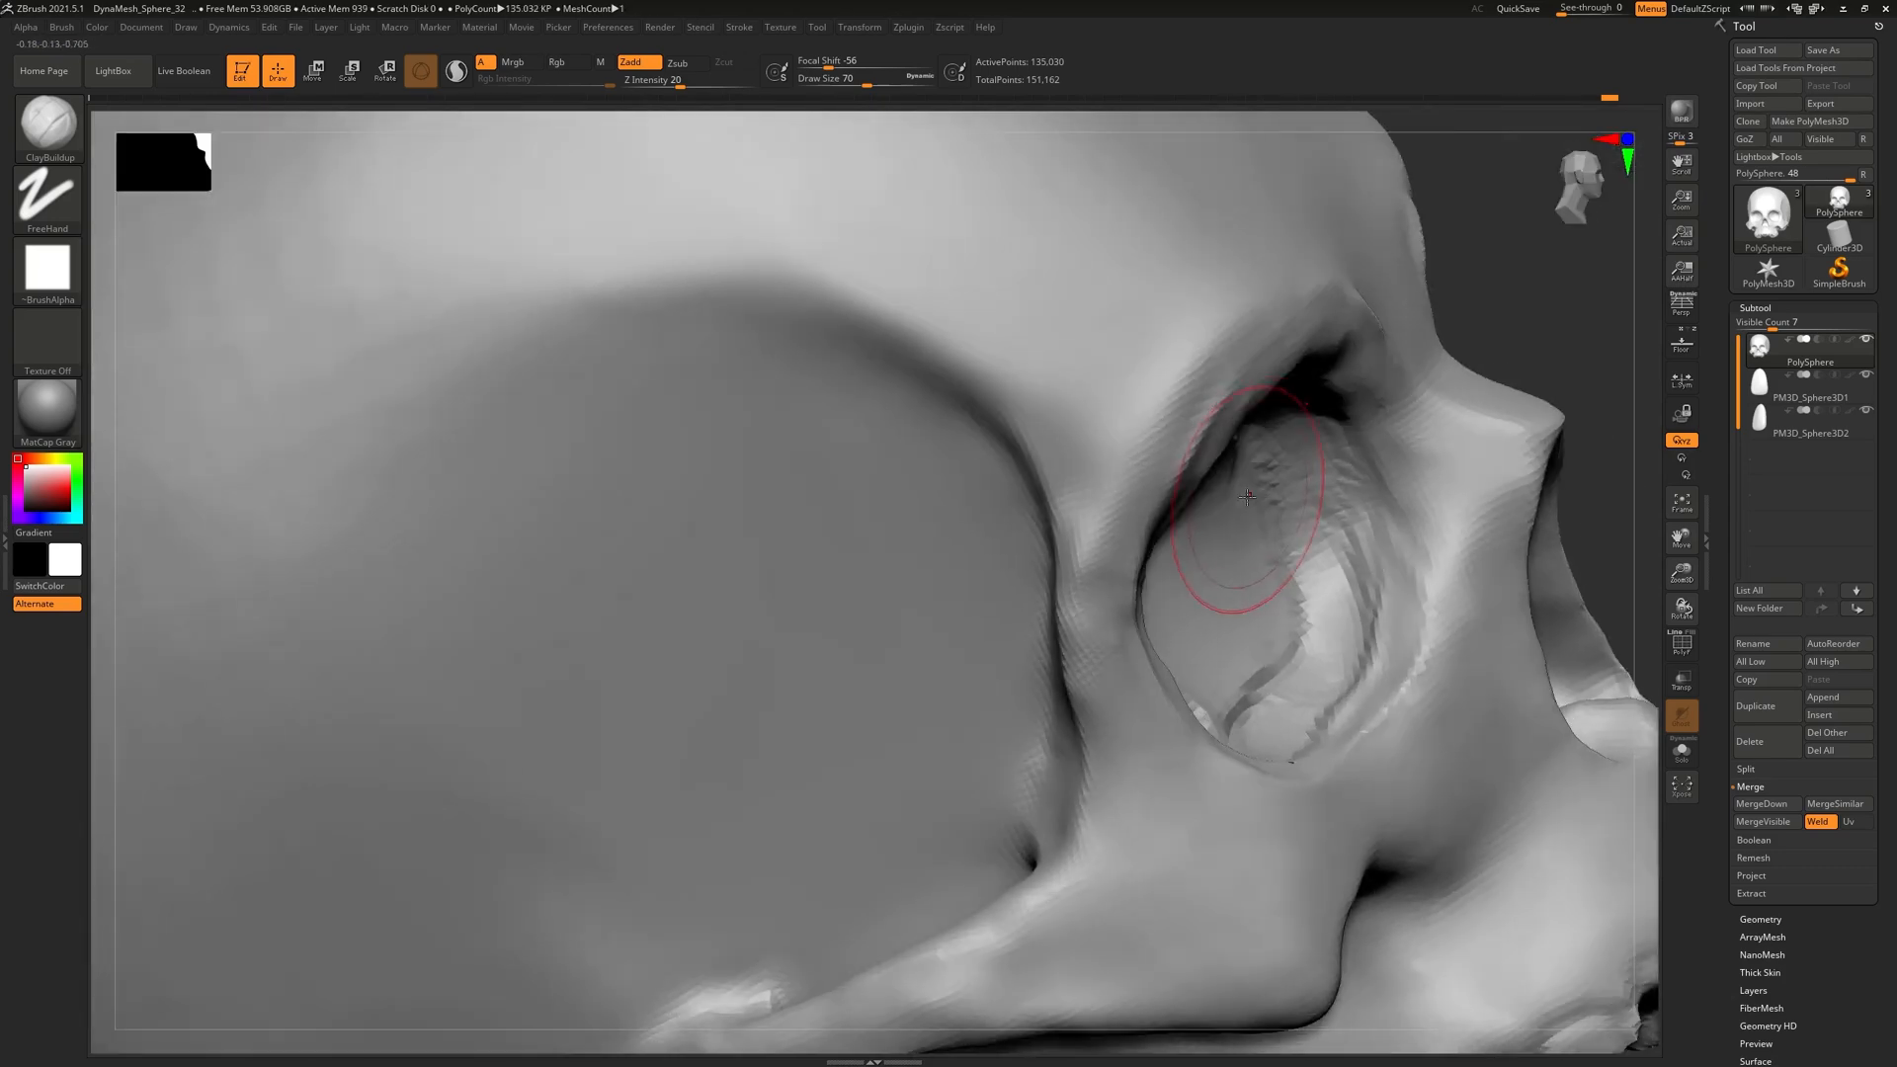
pyautogui.moveTo(1333, 569); pyautogui.dragTo(1145, 534, button='right')
pyautogui.moveTo(1158, 484)
pyautogui.mouseDown()
pyautogui.moveTo(1136, 474)
pyautogui.moveTo(1143, 503)
pyautogui.moveTo(1175, 472)
pyautogui.moveTo(1146, 469)
pyautogui.moveTo(1224, 529)
pyautogui.moveTo(1224, 599)
pyautogui.moveTo(1151, 642)
pyautogui.moveTo(1165, 656)
pyautogui.mouseUp()
pyautogui.keyDown('ctrl'); pyautogui.moveTo(1165, 656); pyautogui.dragTo(1155, 780, button='right'); pyautogui.keyUp('ctrl')
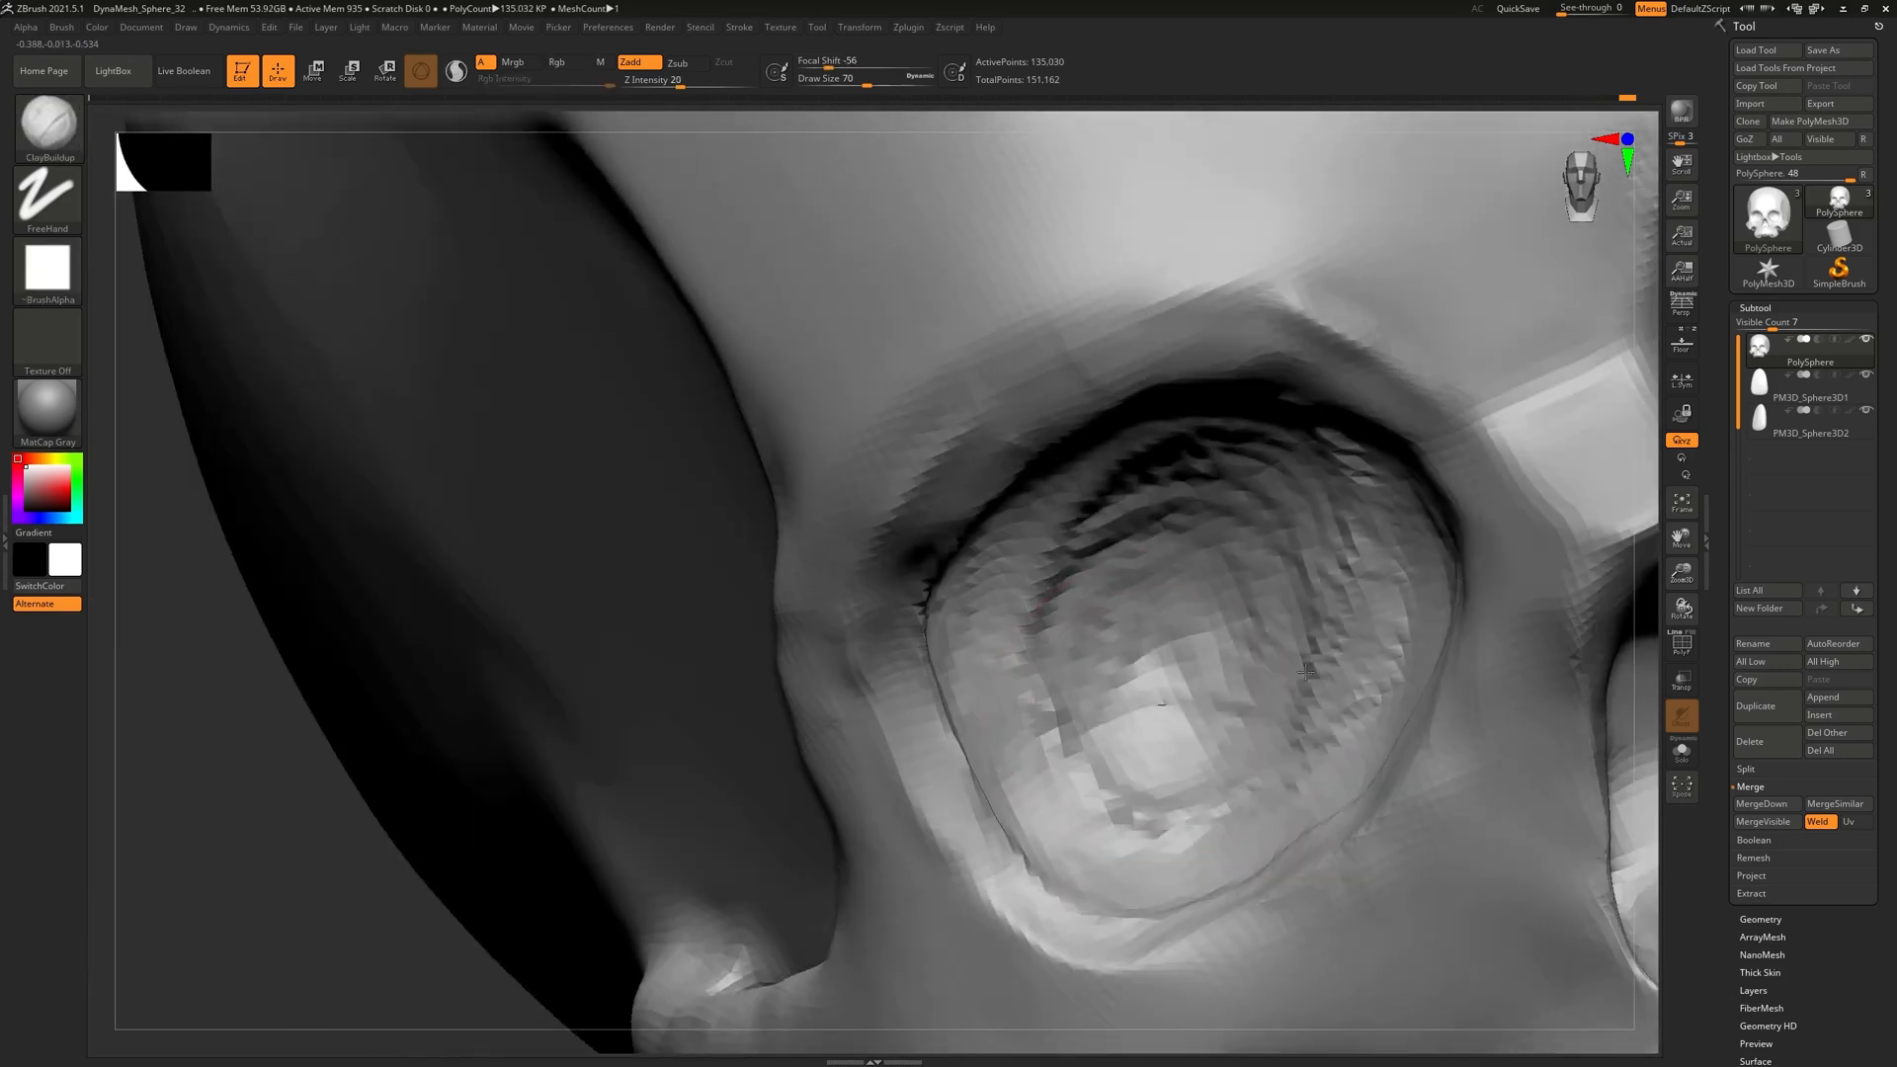
pyautogui.keyDown('shift'); pyautogui.moveTo(1139, 707); pyautogui.dragTo(1146, 734); pyautogui.keyUp('shift')
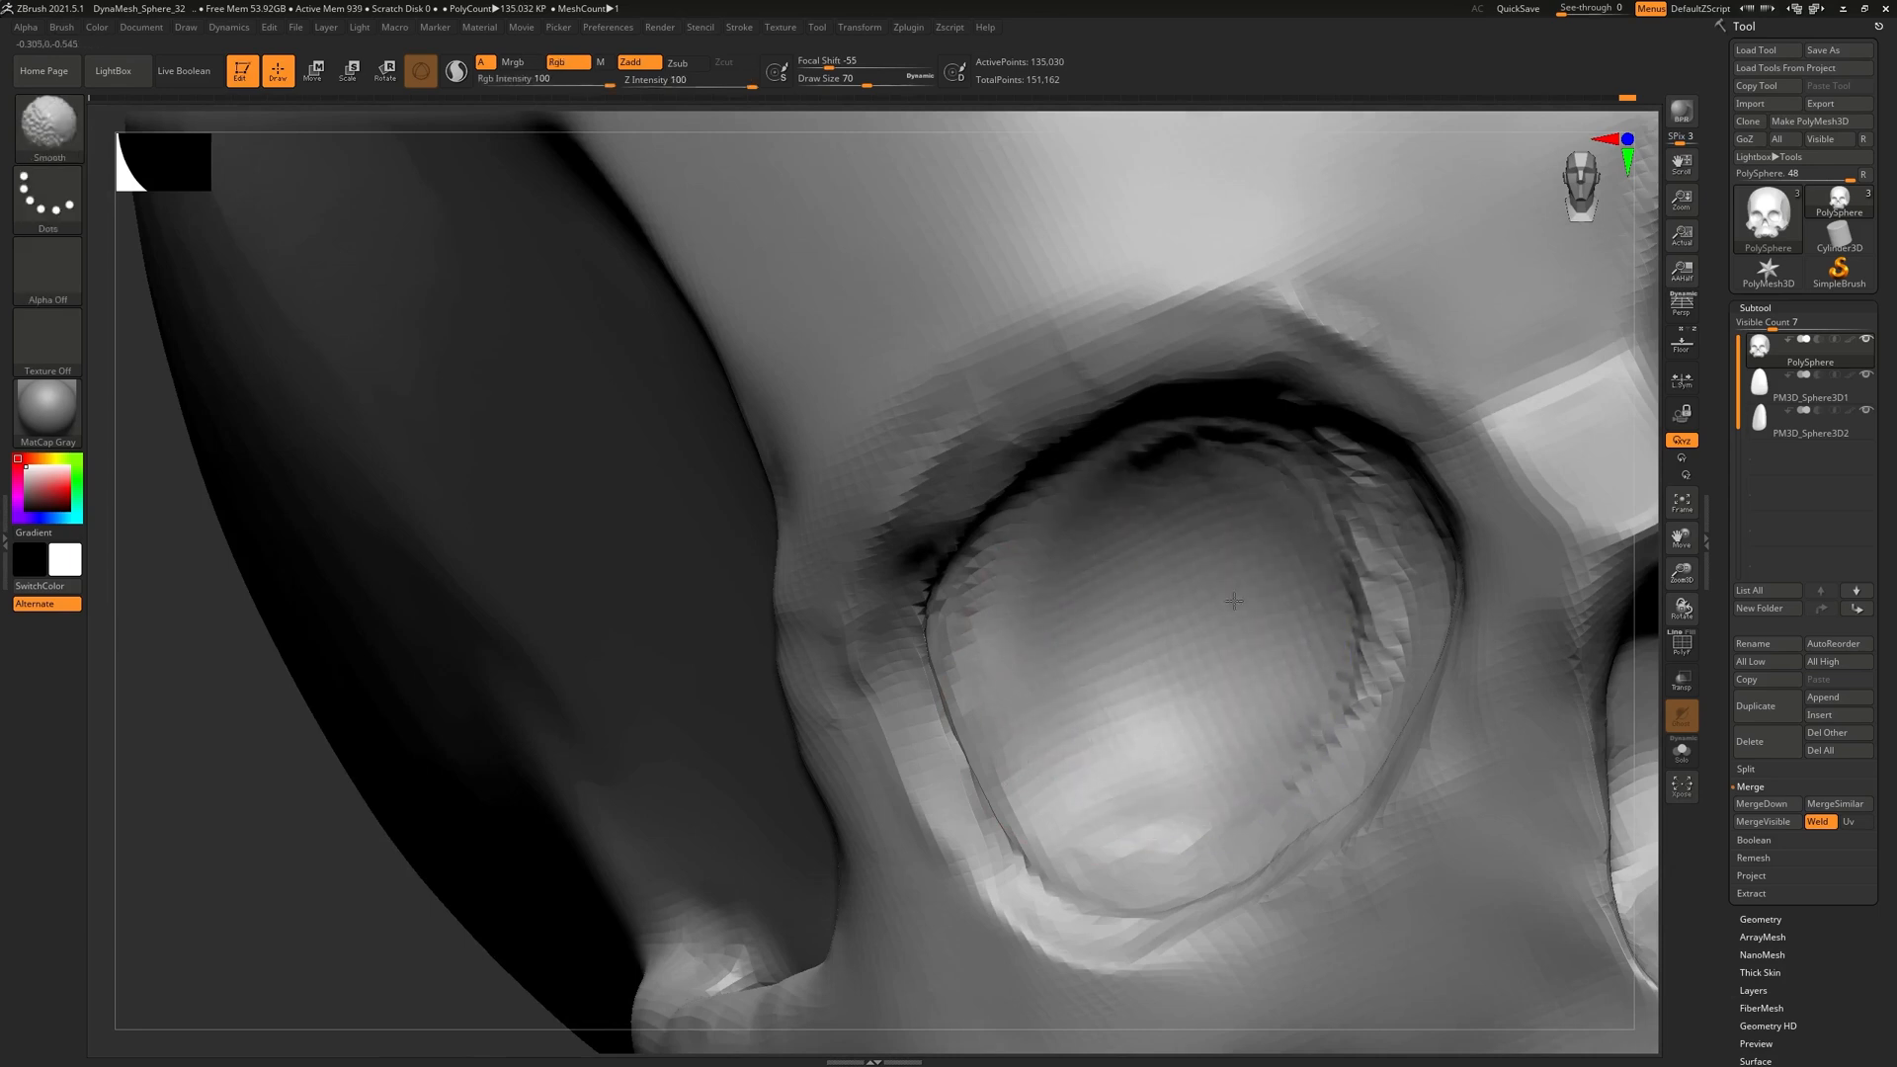
pyautogui.moveTo(1222, 720); pyautogui.dragTo(1040, 605, button='right')
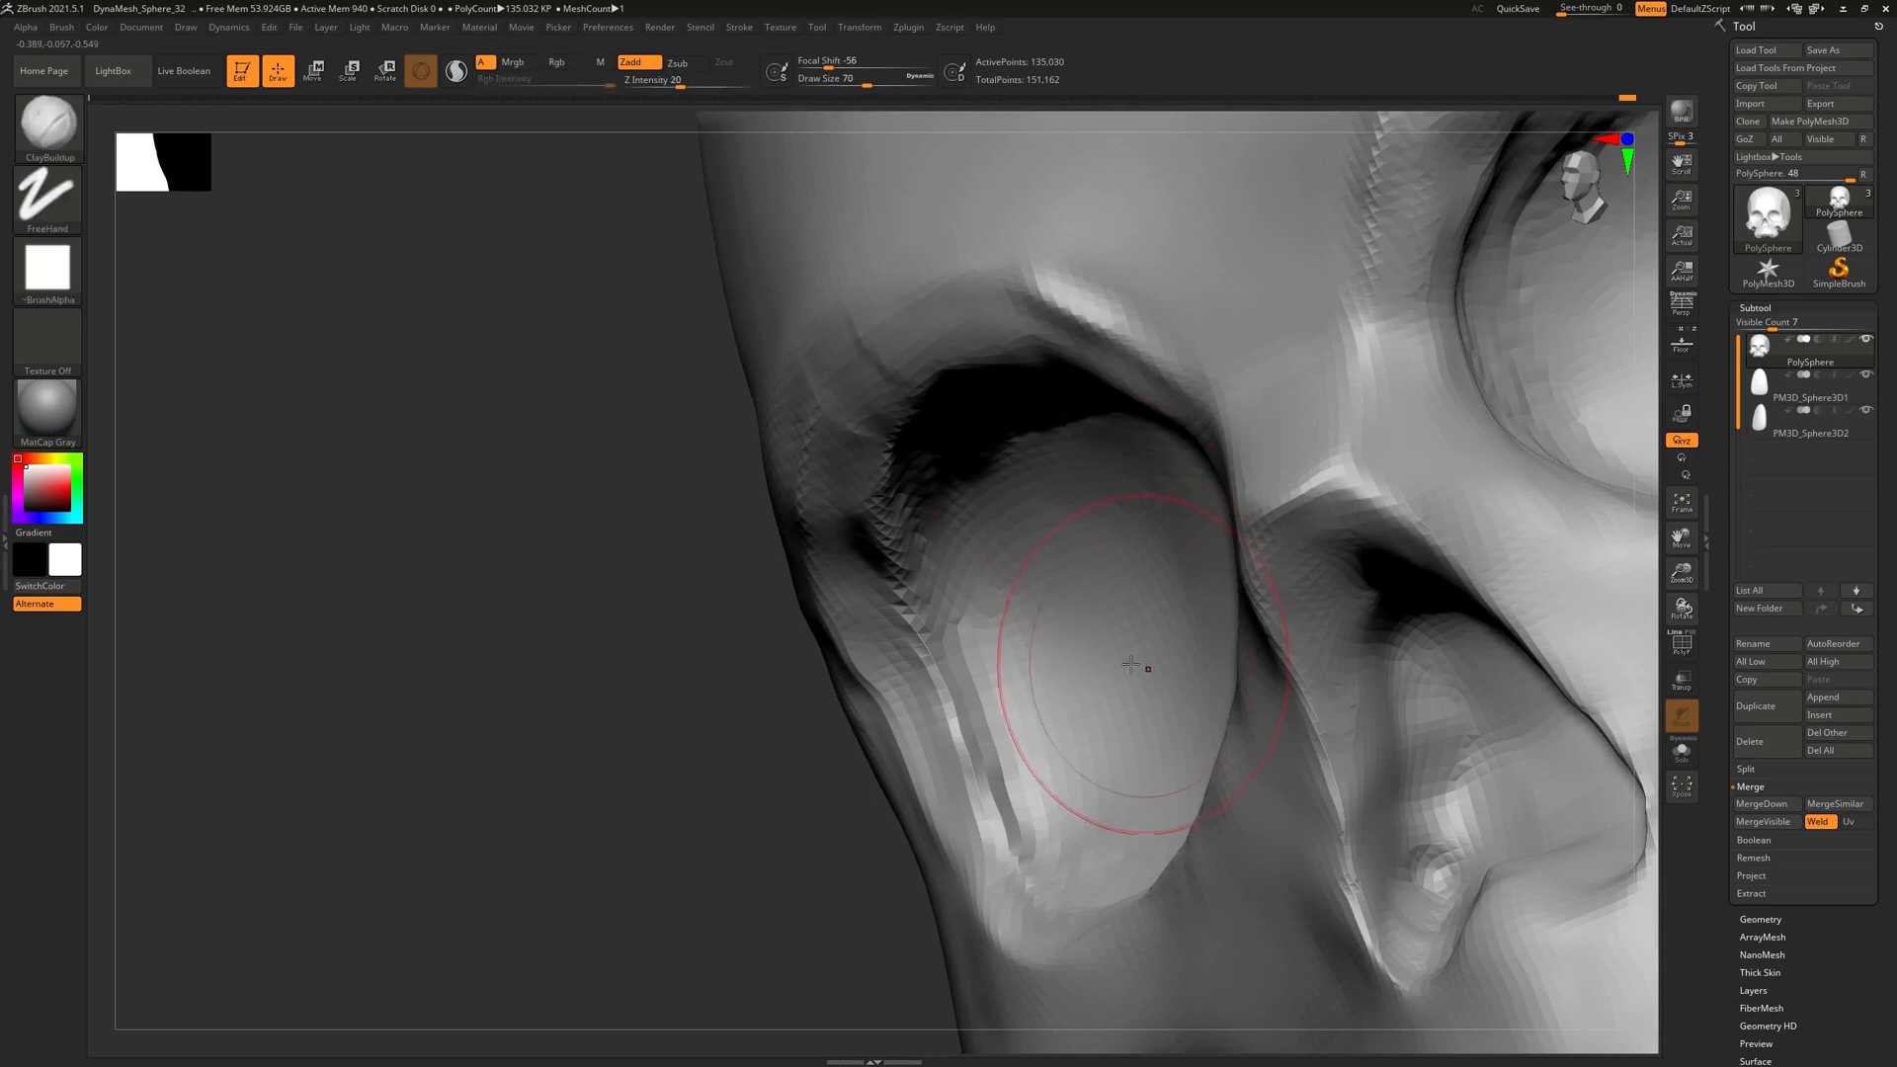
pyautogui.moveTo(1136, 657); pyautogui.dragTo(1134, 571, button='right')
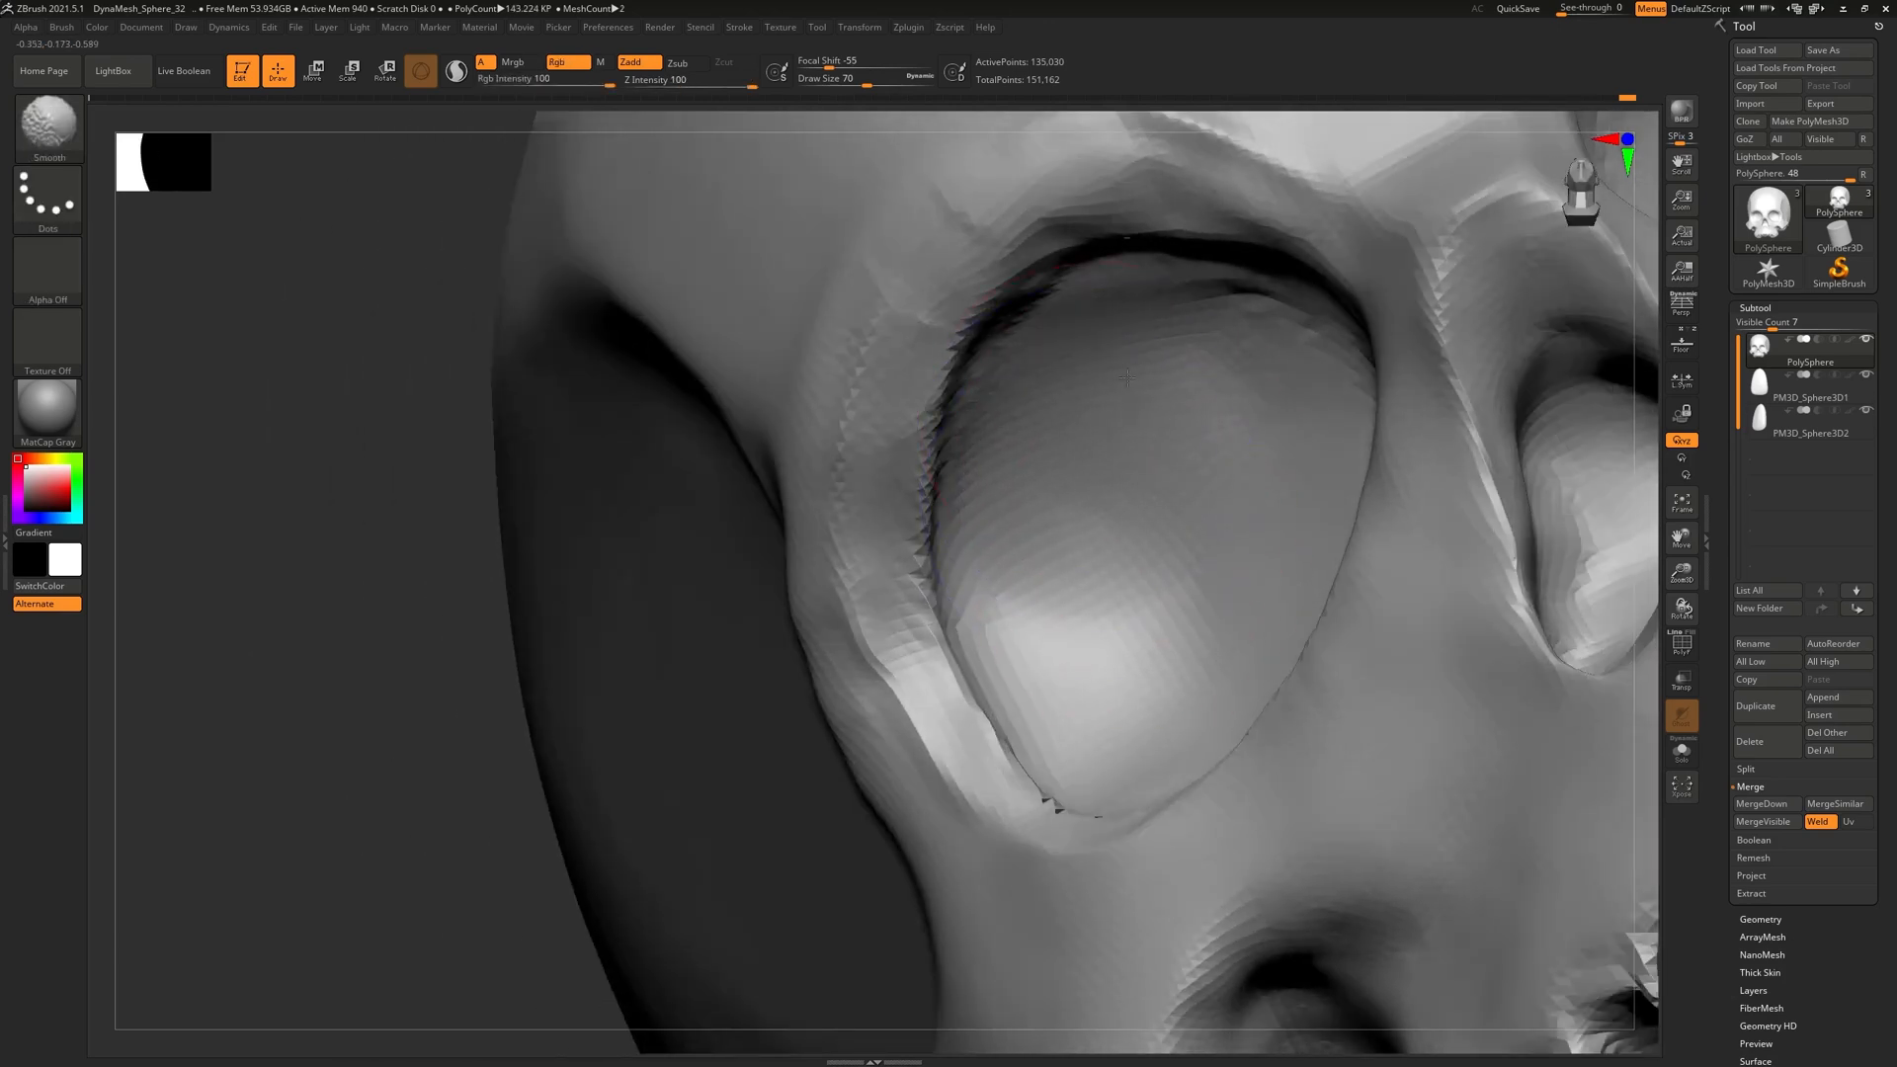
pyautogui.moveTo(1213, 476)
pyautogui.keyDown('ctrl'); pyautogui.mouseDown(button='right')
pyautogui.moveTo(1147, 182)
pyautogui.moveTo(1186, 257)
pyautogui.mouseUp(button='right'); pyautogui.keyUp('ctrl')
pyautogui.moveTo(1373, 534)
pyautogui.mouseDown(button='right')
pyautogui.moveTo(1269, 531)
pyautogui.moveTo(1228, 417)
pyautogui.moveTo(1235, 491)
pyautogui.moveTo(1314, 474)
pyautogui.moveTo(1204, 412)
pyautogui.moveTo(1118, 424)
pyautogui.moveTo(1087, 306)
pyautogui.moveTo(1101, 372)
pyautogui.moveTo(935, 539)
pyautogui.moveTo(960, 602)
pyautogui.mouseUp(button='right')
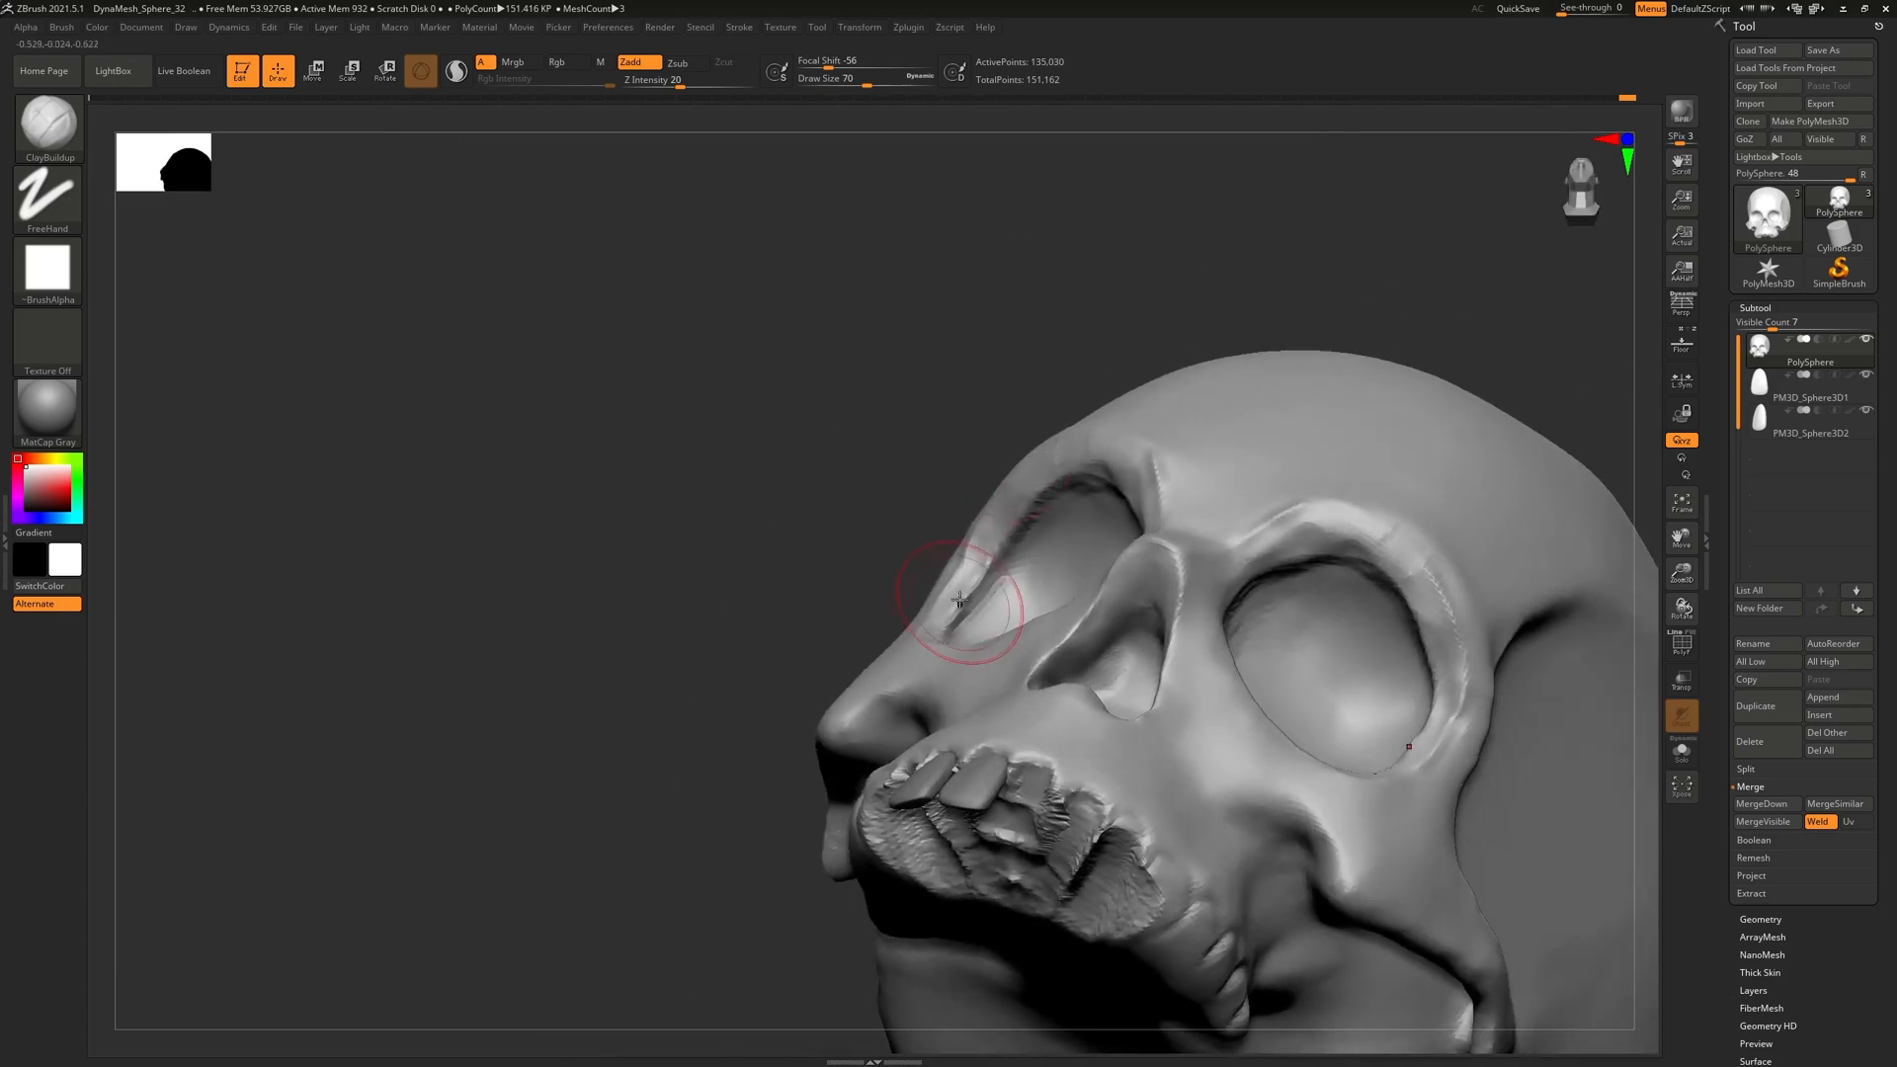
pyautogui.moveTo(991, 499); pyautogui.dragTo(1137, 518, button='right')
# Switch to the Move brush and drop the skull to its lowest subdivision level, SDiv 1
pyautogui.press('b')
pyautogui.press('c')
pyautogui.press('r')
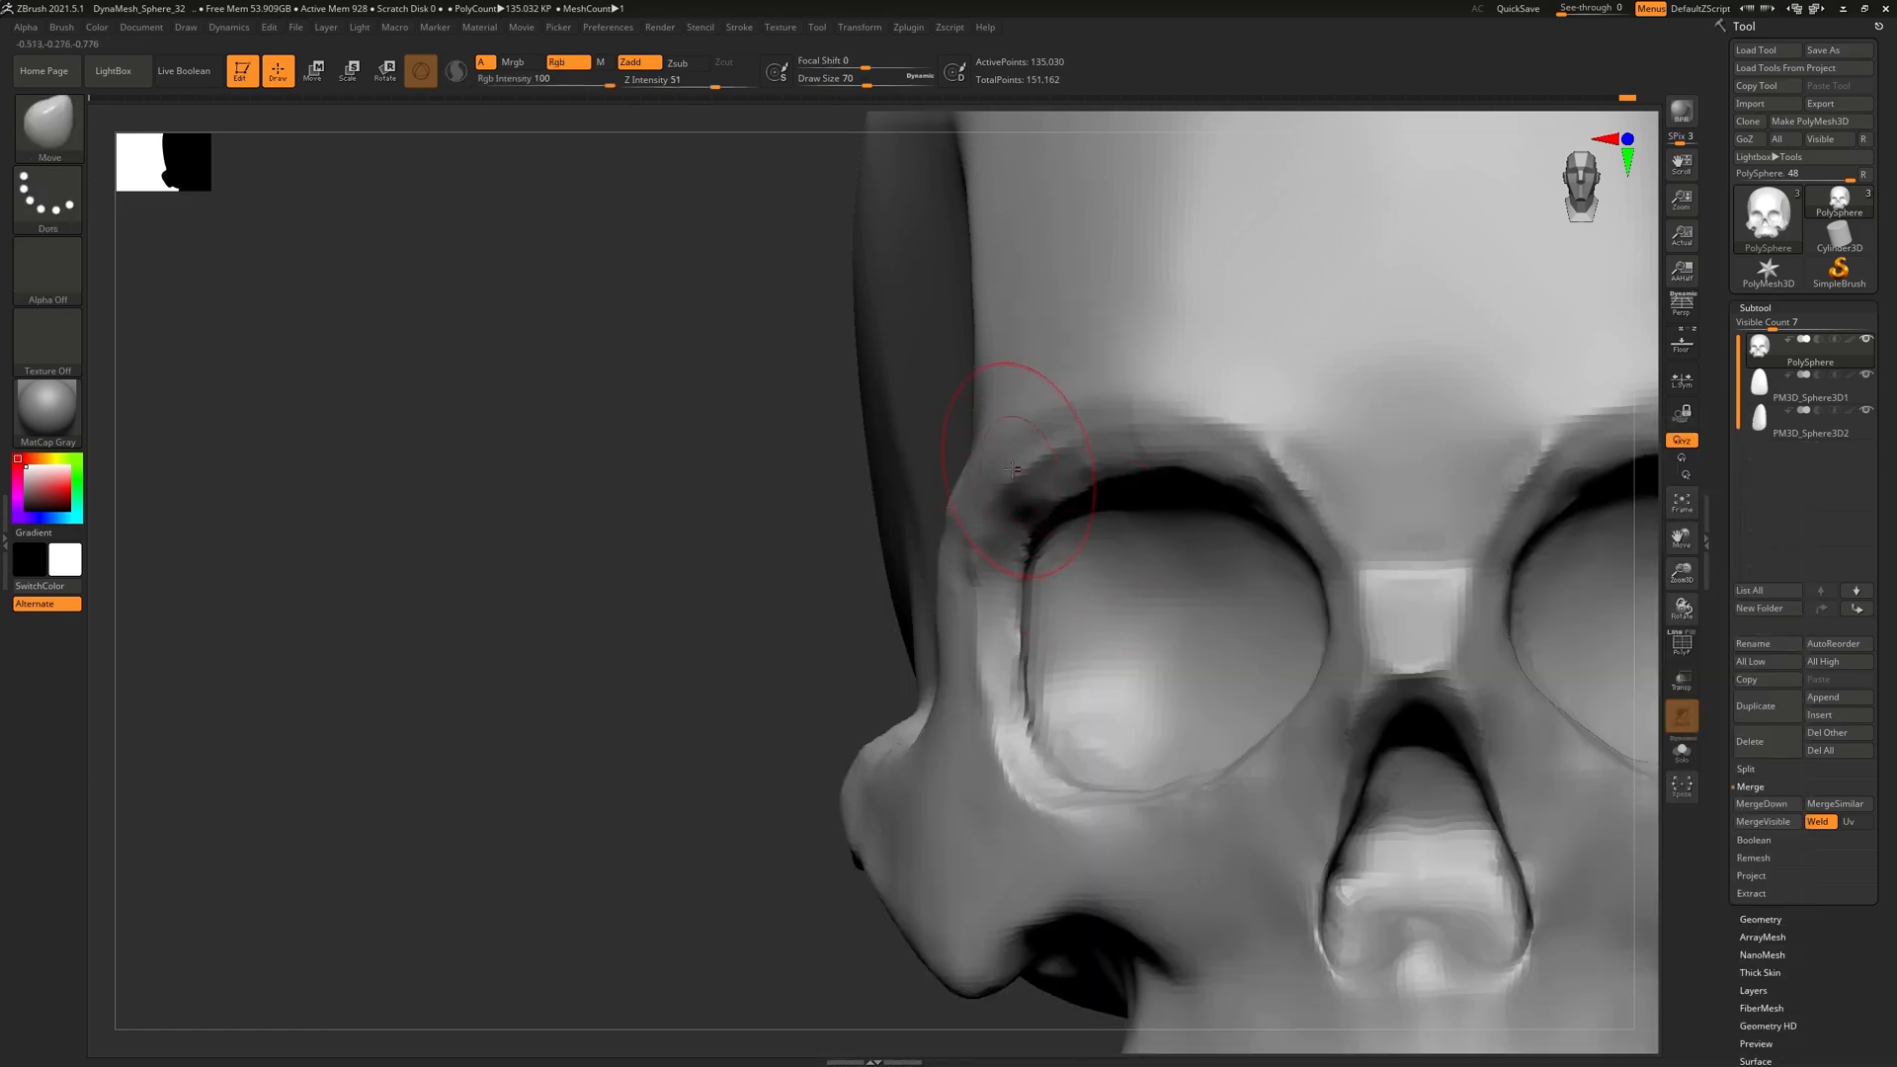
pyautogui.moveTo(1022, 448); pyautogui.dragTo(1096, 487, button='right')
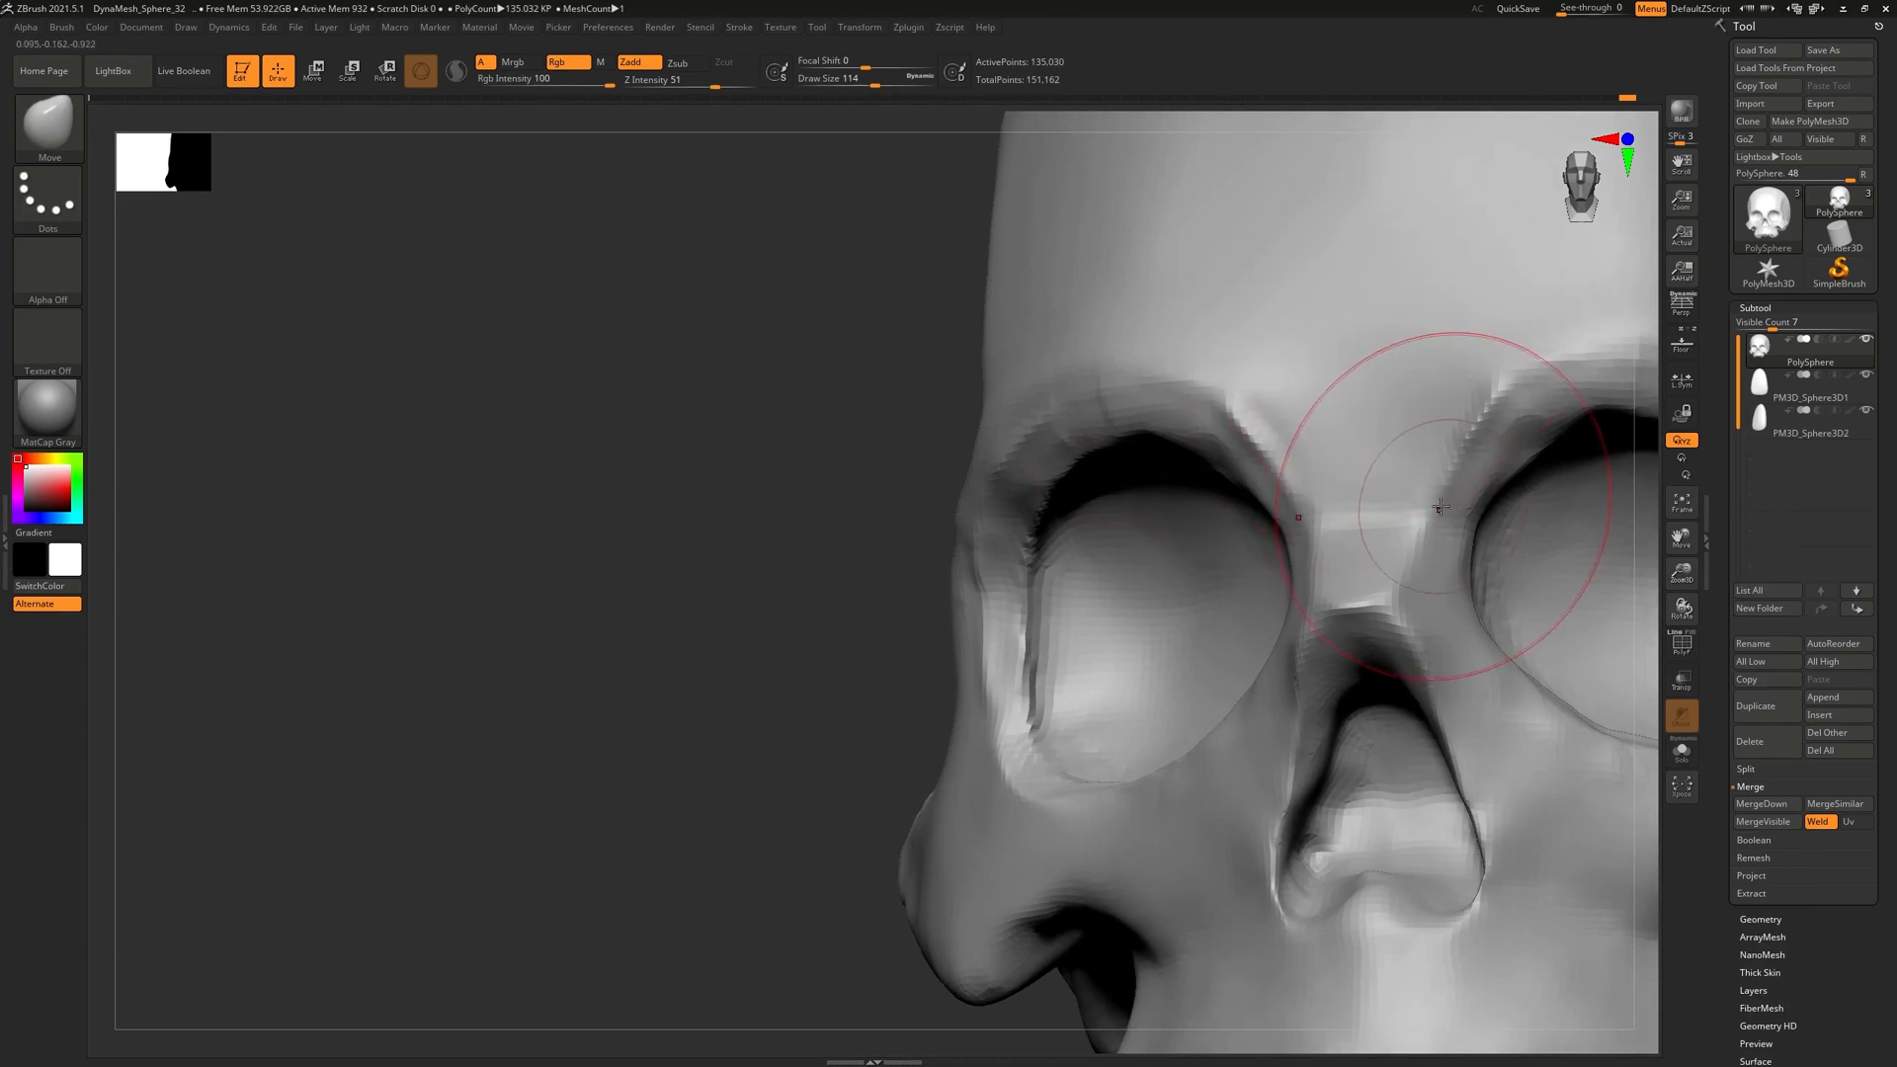
pyautogui.click(1773, 308)
pyautogui.click(1776, 326)
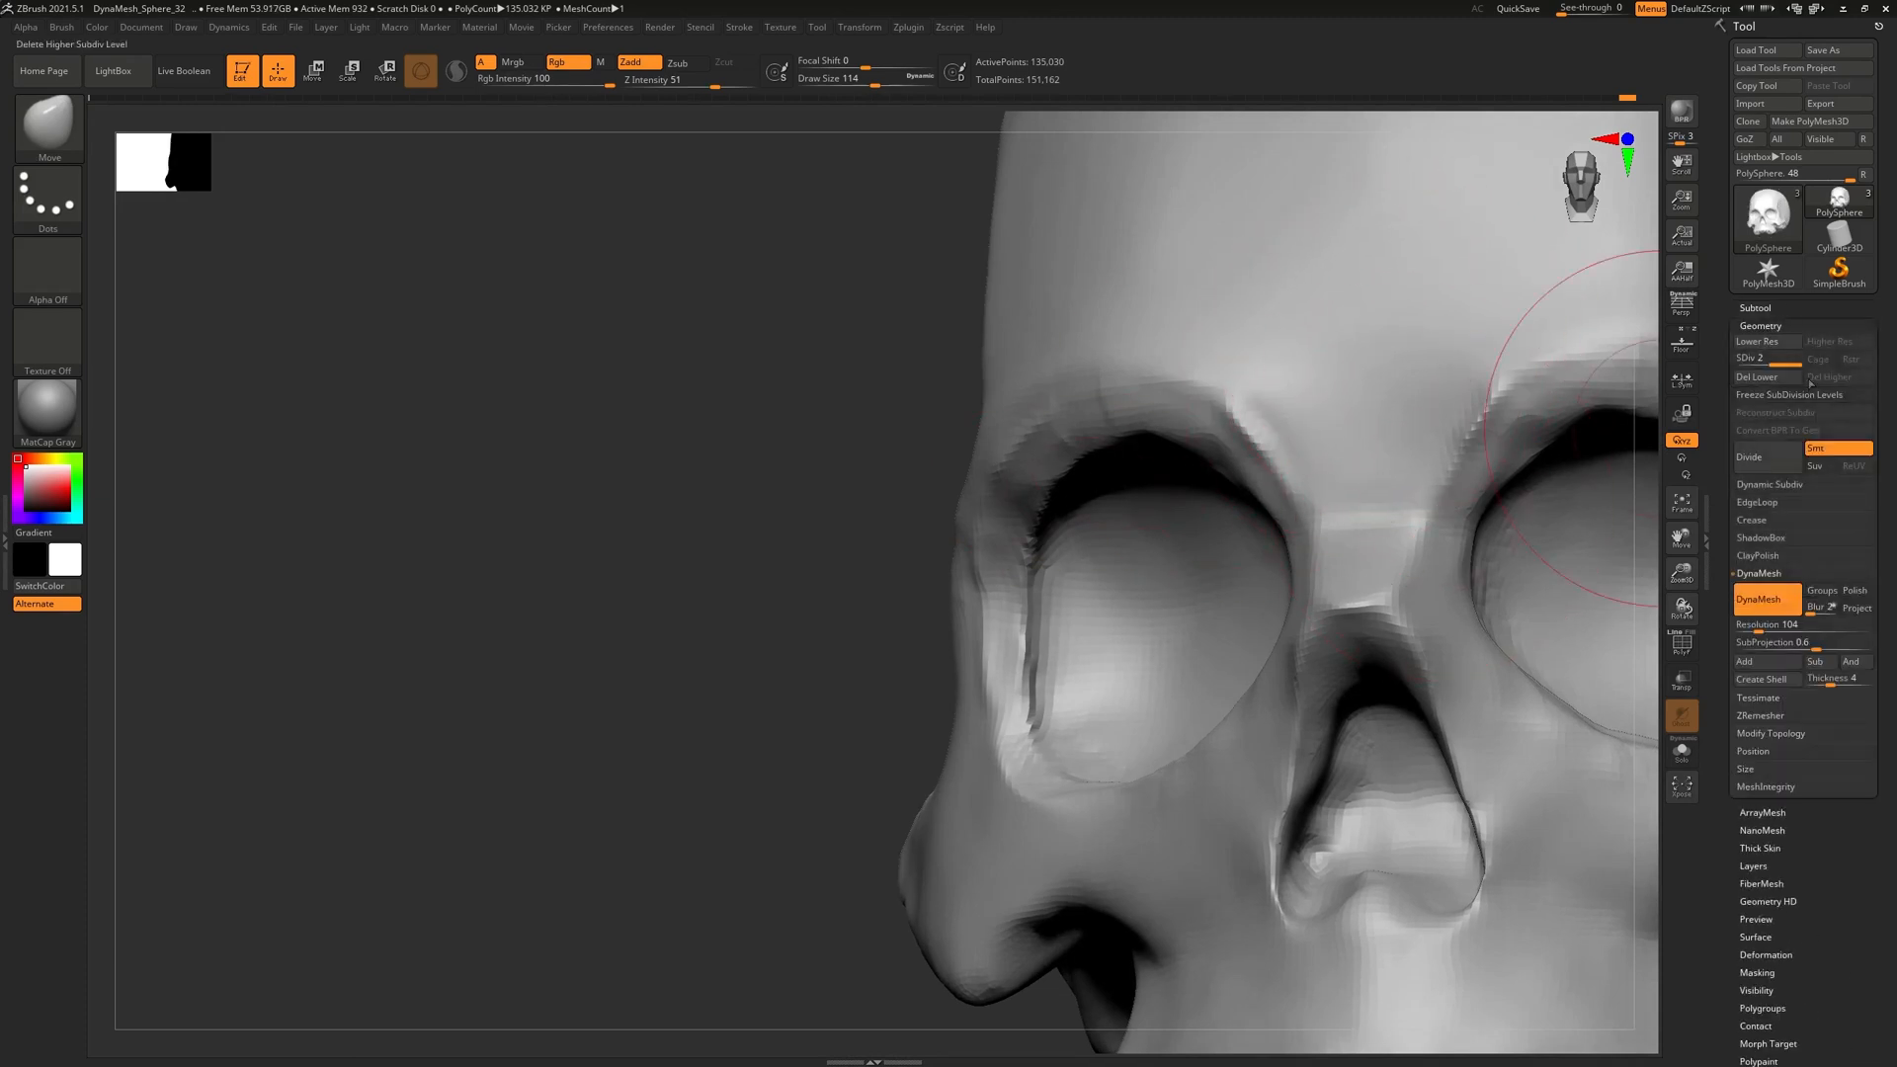
pyautogui.hotkey('shift', 'd')
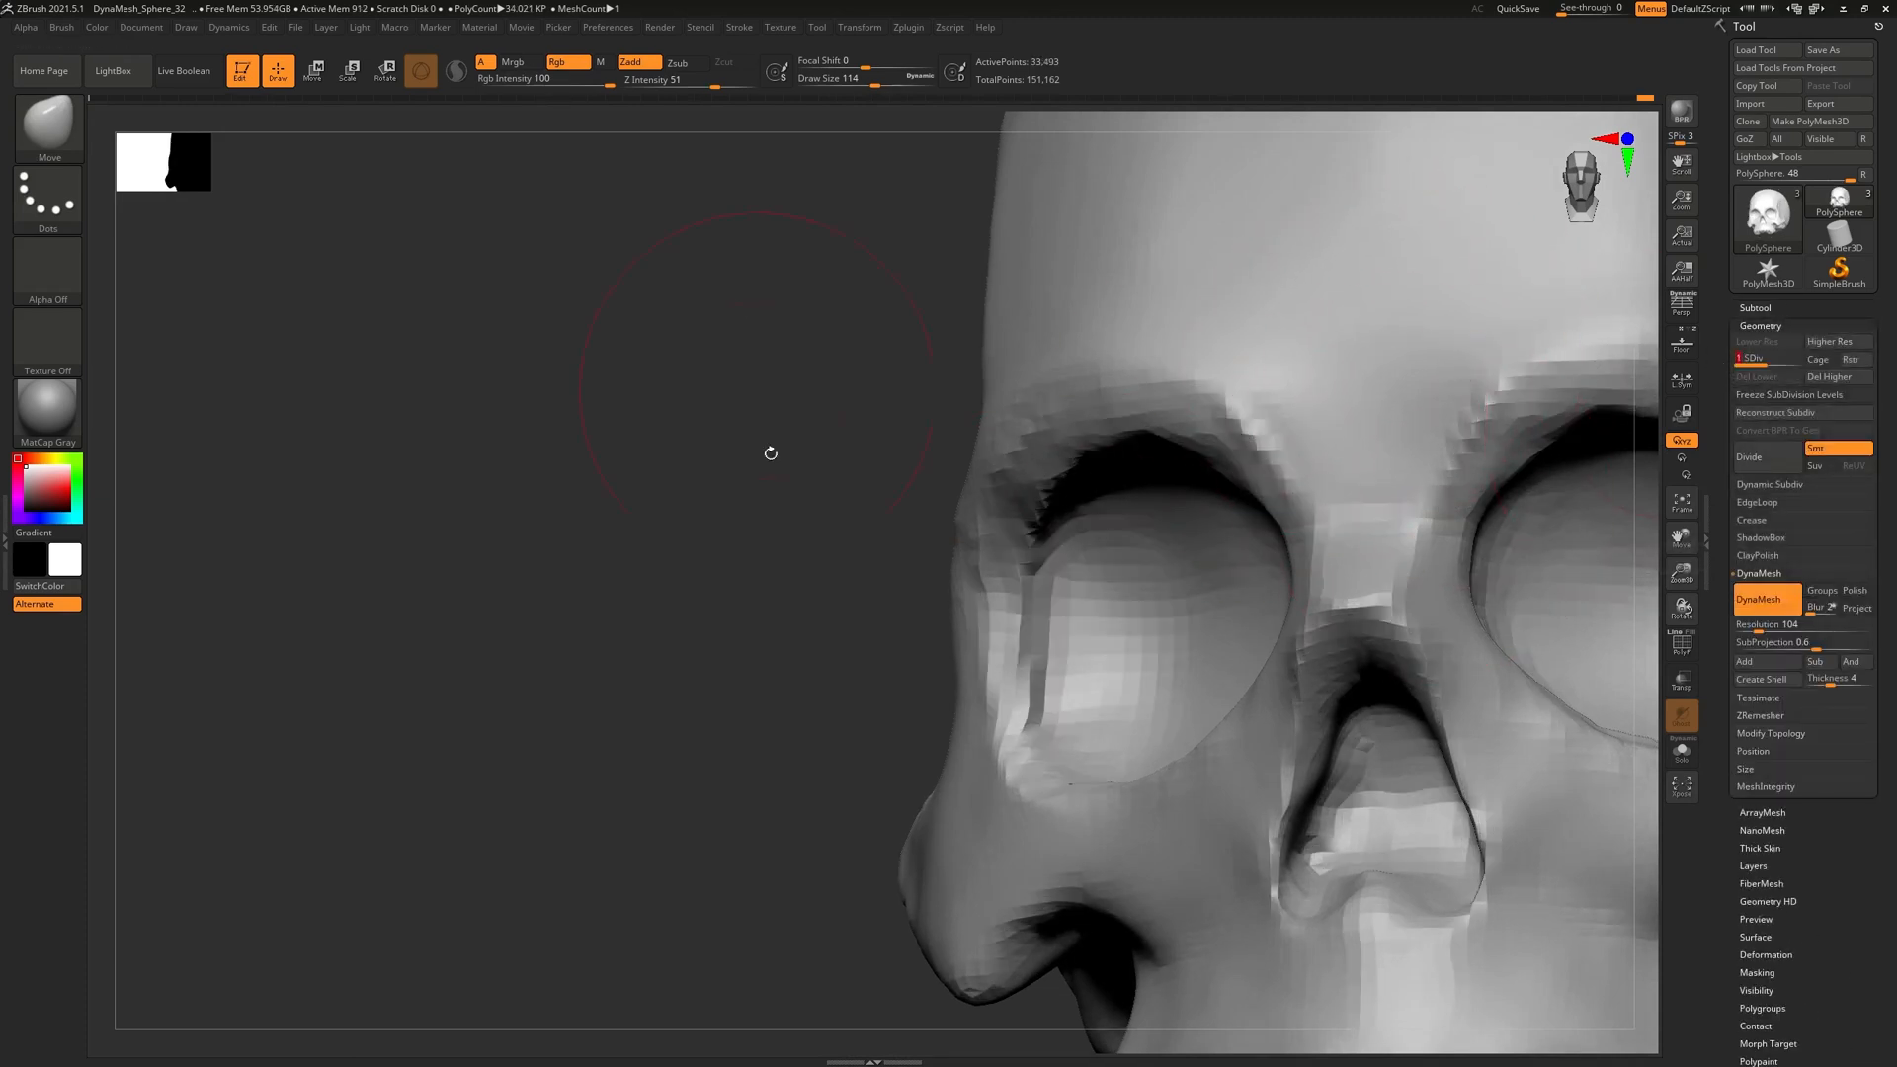
# Nudge the brow above the eye sockets with Move, checking it from front and side views
pyautogui.moveTo(884, 407)
pyautogui.mouseDown()
pyautogui.moveTo(998, 410)
pyautogui.moveTo(1108, 465)
pyautogui.moveTo(1109, 517)
pyautogui.moveTo(1135, 457)
pyautogui.mouseUp()
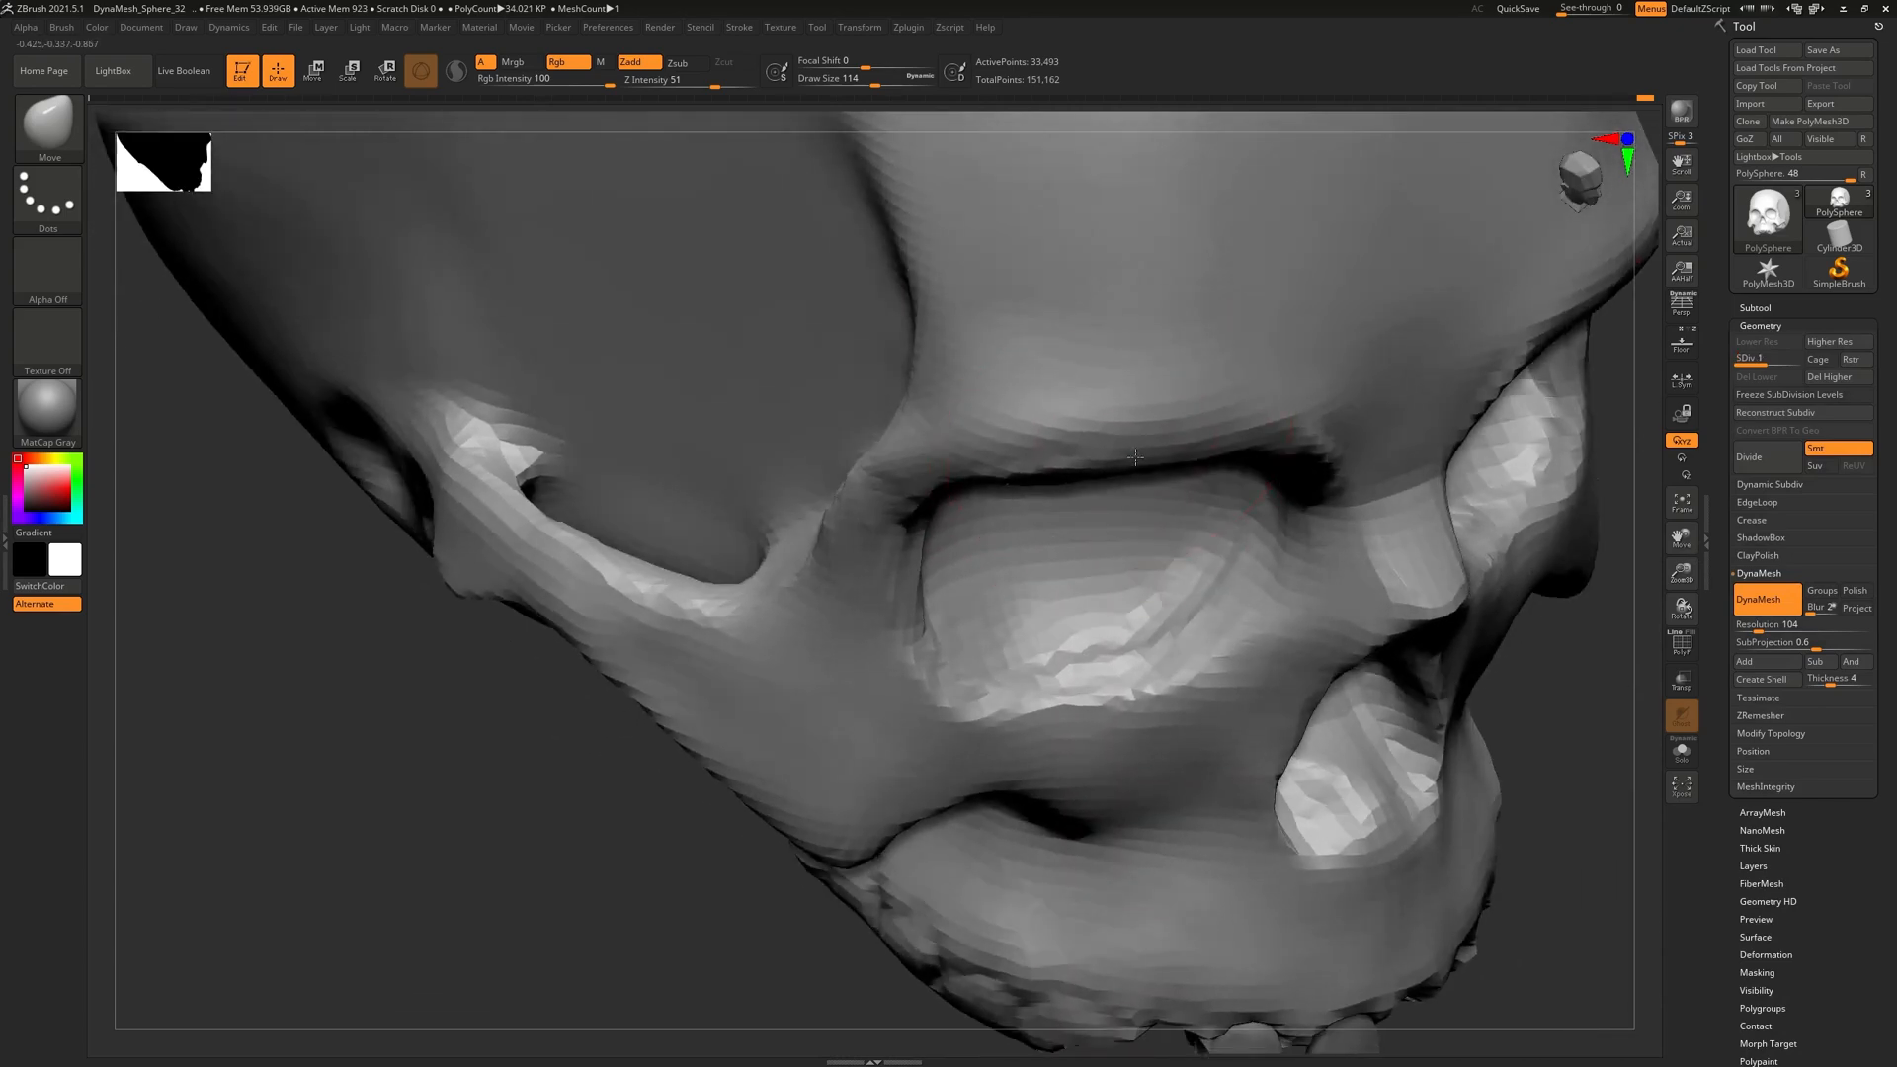
pyautogui.moveTo(1154, 472); pyautogui.dragTo(969, 393, button='right')
pyautogui.keyDown('alt'); pyautogui.moveTo(1117, 574); pyautogui.dragTo(991, 573, button='right'); pyautogui.keyUp('alt')
pyautogui.moveTo(1032, 424); pyautogui.dragTo(1022, 481, button='right')
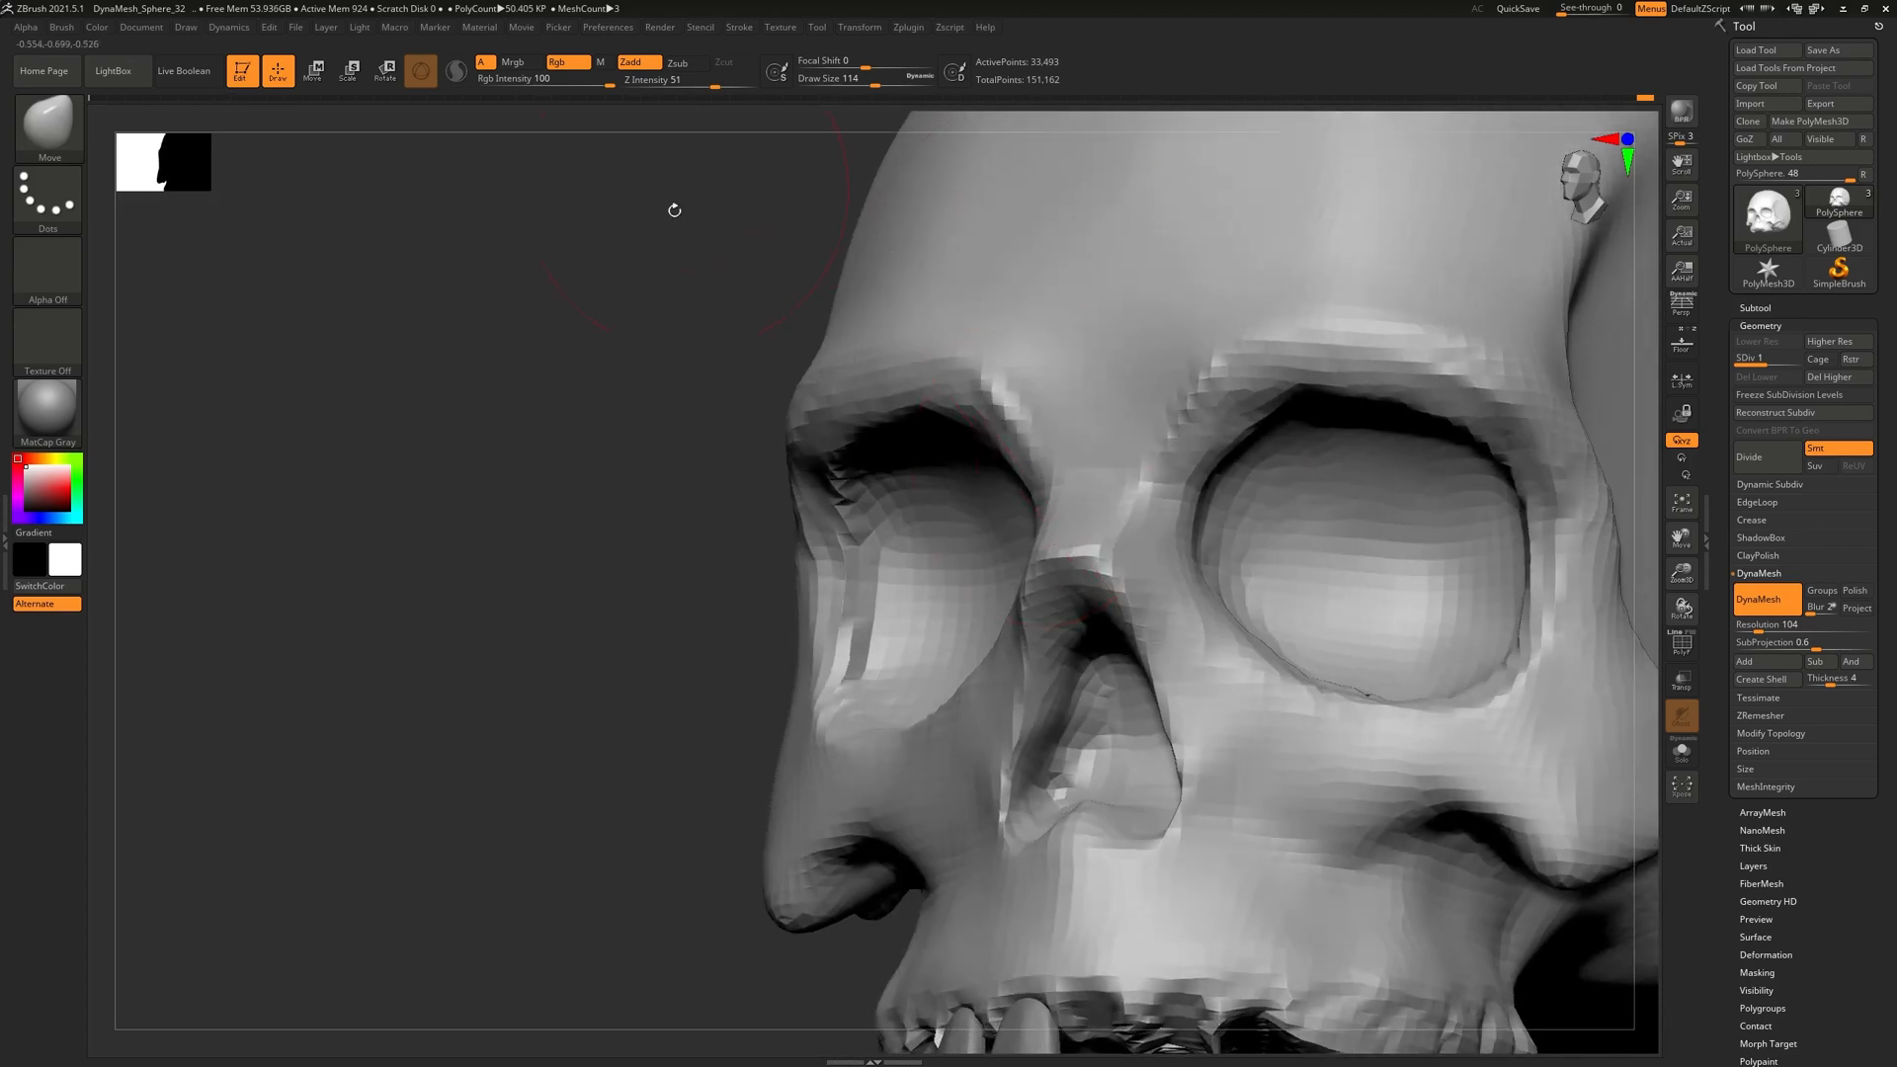
pyautogui.moveTo(592, 387); pyautogui.dragTo(877, 613, button='right')
pyautogui.moveTo(1354, 632); pyautogui.dragTo(1366, 490, button='right')
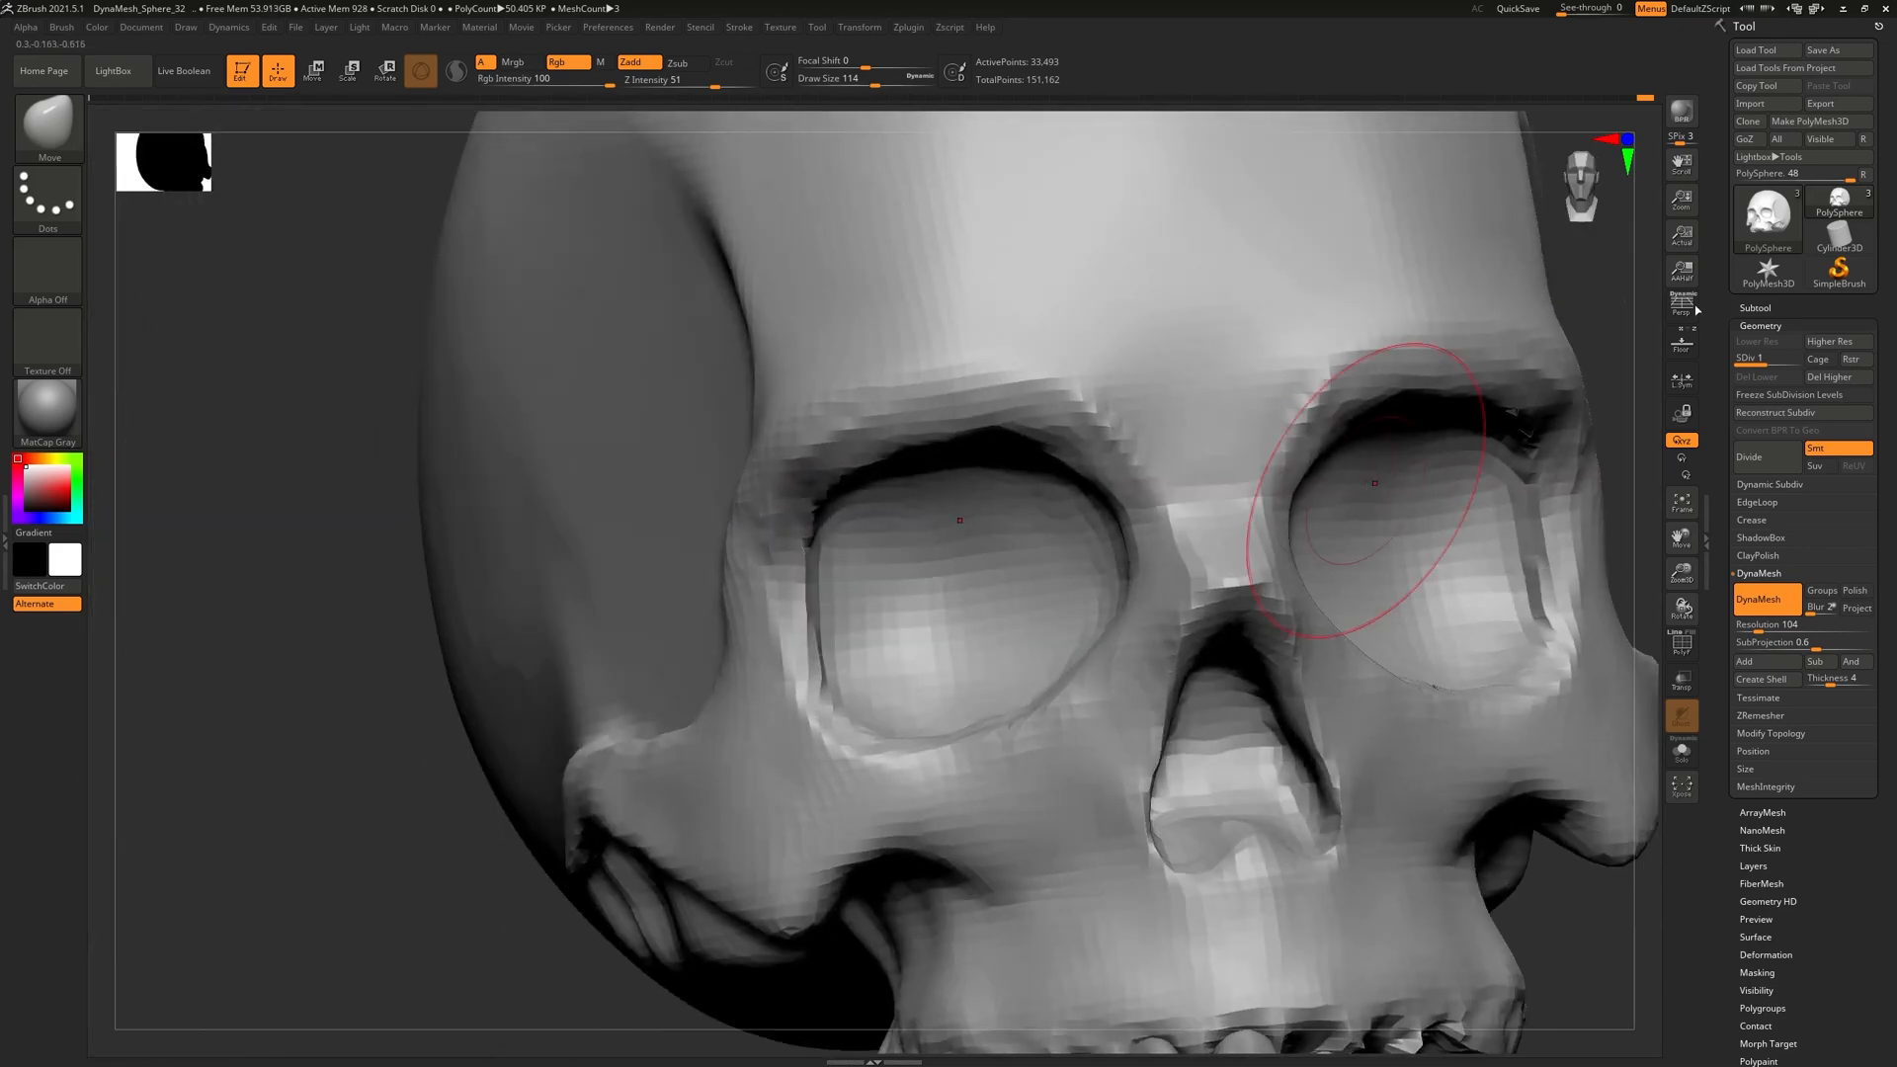
# Return the skull to subdivision level 2 (135,030 points) and bring up the brush list
pyautogui.click(1784, 364)
pyautogui.moveTo(1116, 553); pyautogui.dragTo(440, 393, button='right')
pyautogui.click(44, 126)
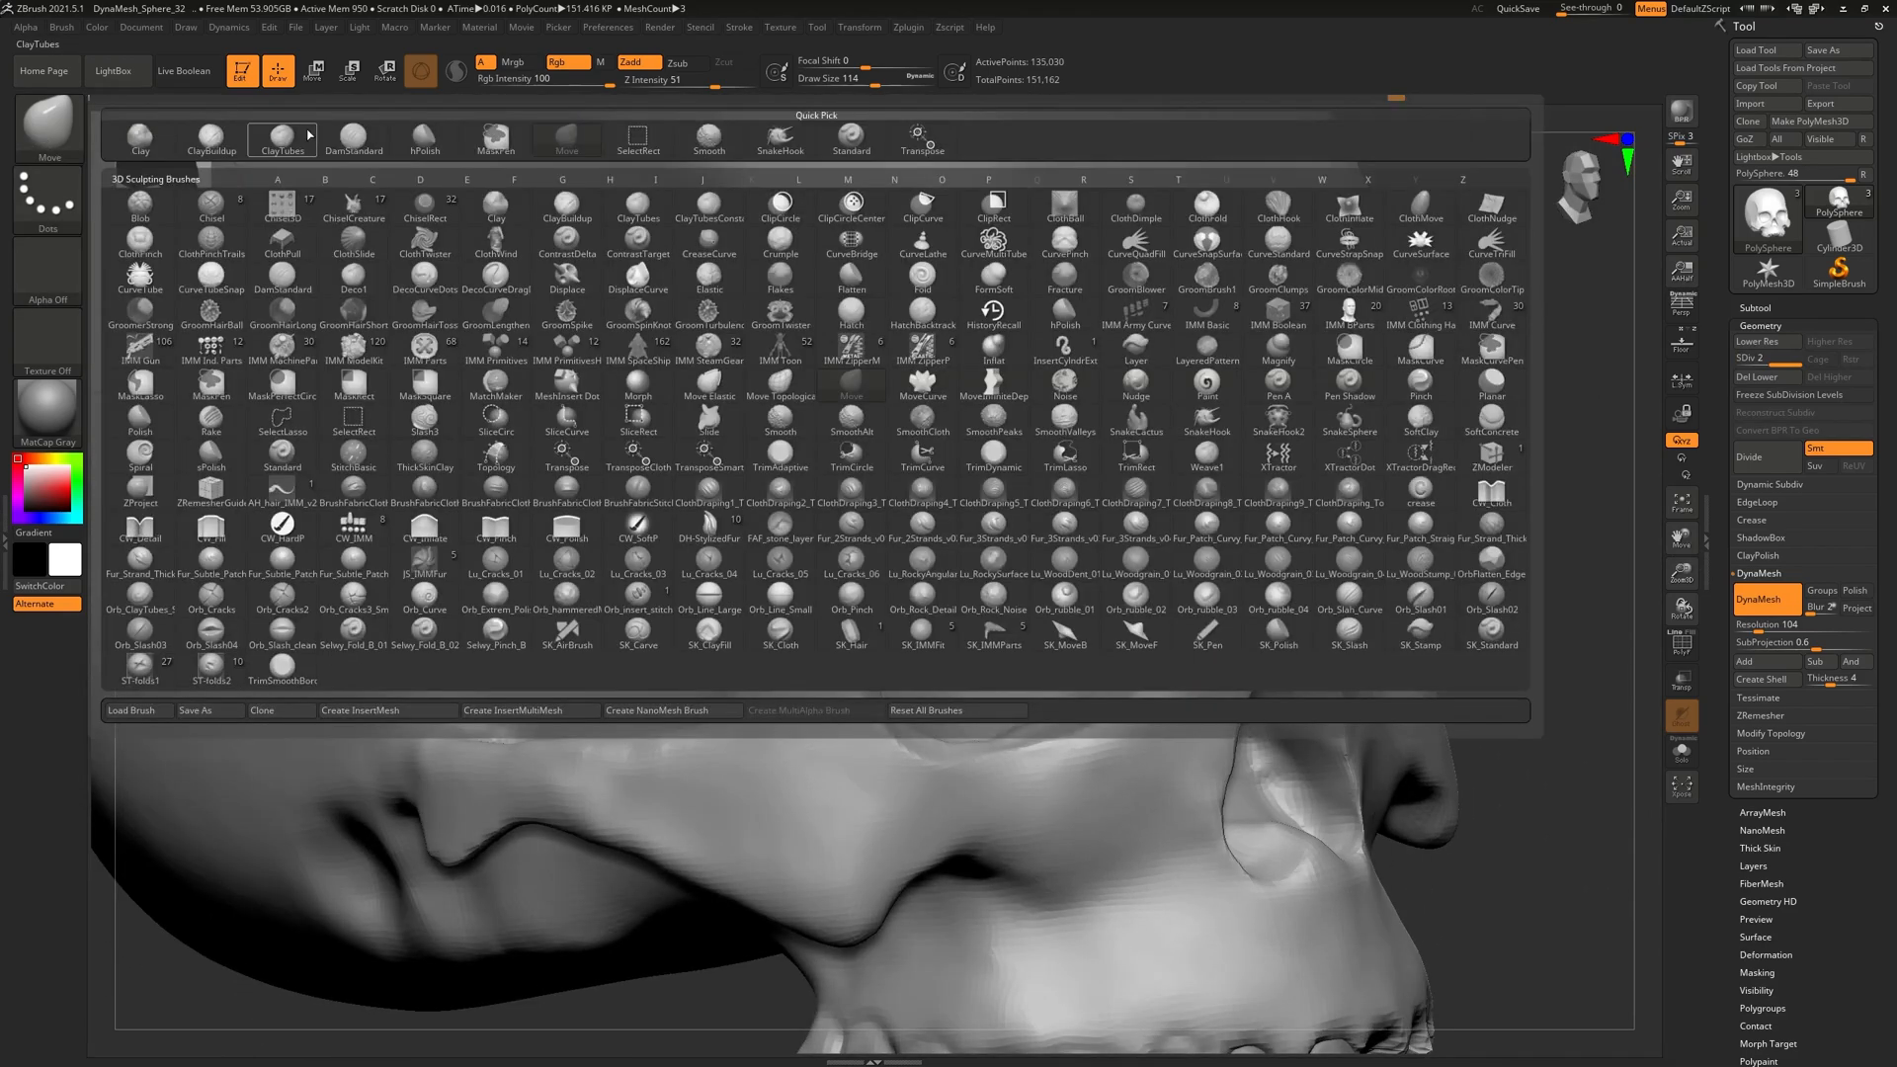
# Switch to the hPolish brush and review the brow from front and three-quarter views
pyautogui.click(425, 136)
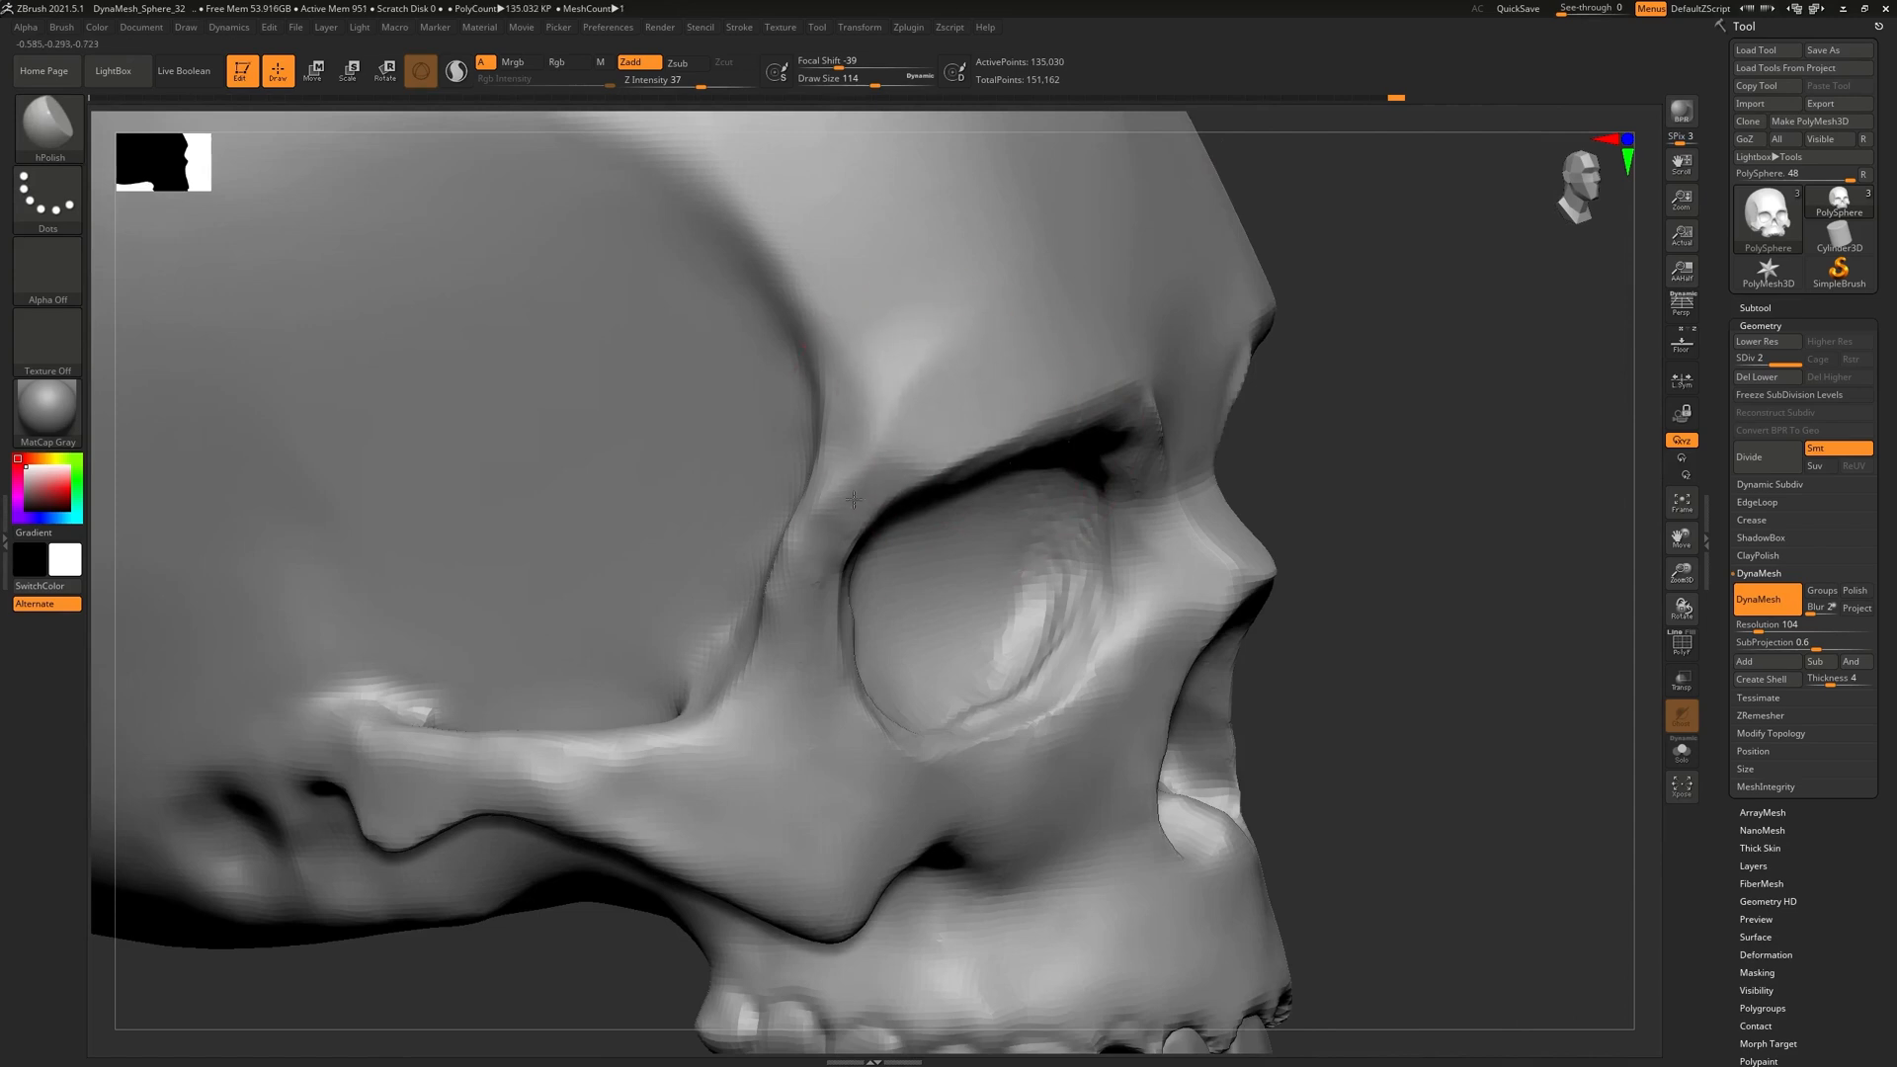
pyautogui.moveTo(858, 466); pyautogui.dragTo(1093, 305, button='right')
pyautogui.moveTo(1092, 305); pyautogui.dragTo(1067, 345)
pyautogui.moveTo(1066, 345)
pyautogui.mouseDown(button='right')
pyautogui.moveTo(868, 521)
pyautogui.moveTo(1130, 351)
pyautogui.moveTo(949, 384)
pyautogui.mouseUp(button='right')
# Carve a fine DamStandard crease along the brow above the eye socket and lightly smooth it
pyautogui.click(47, 135)
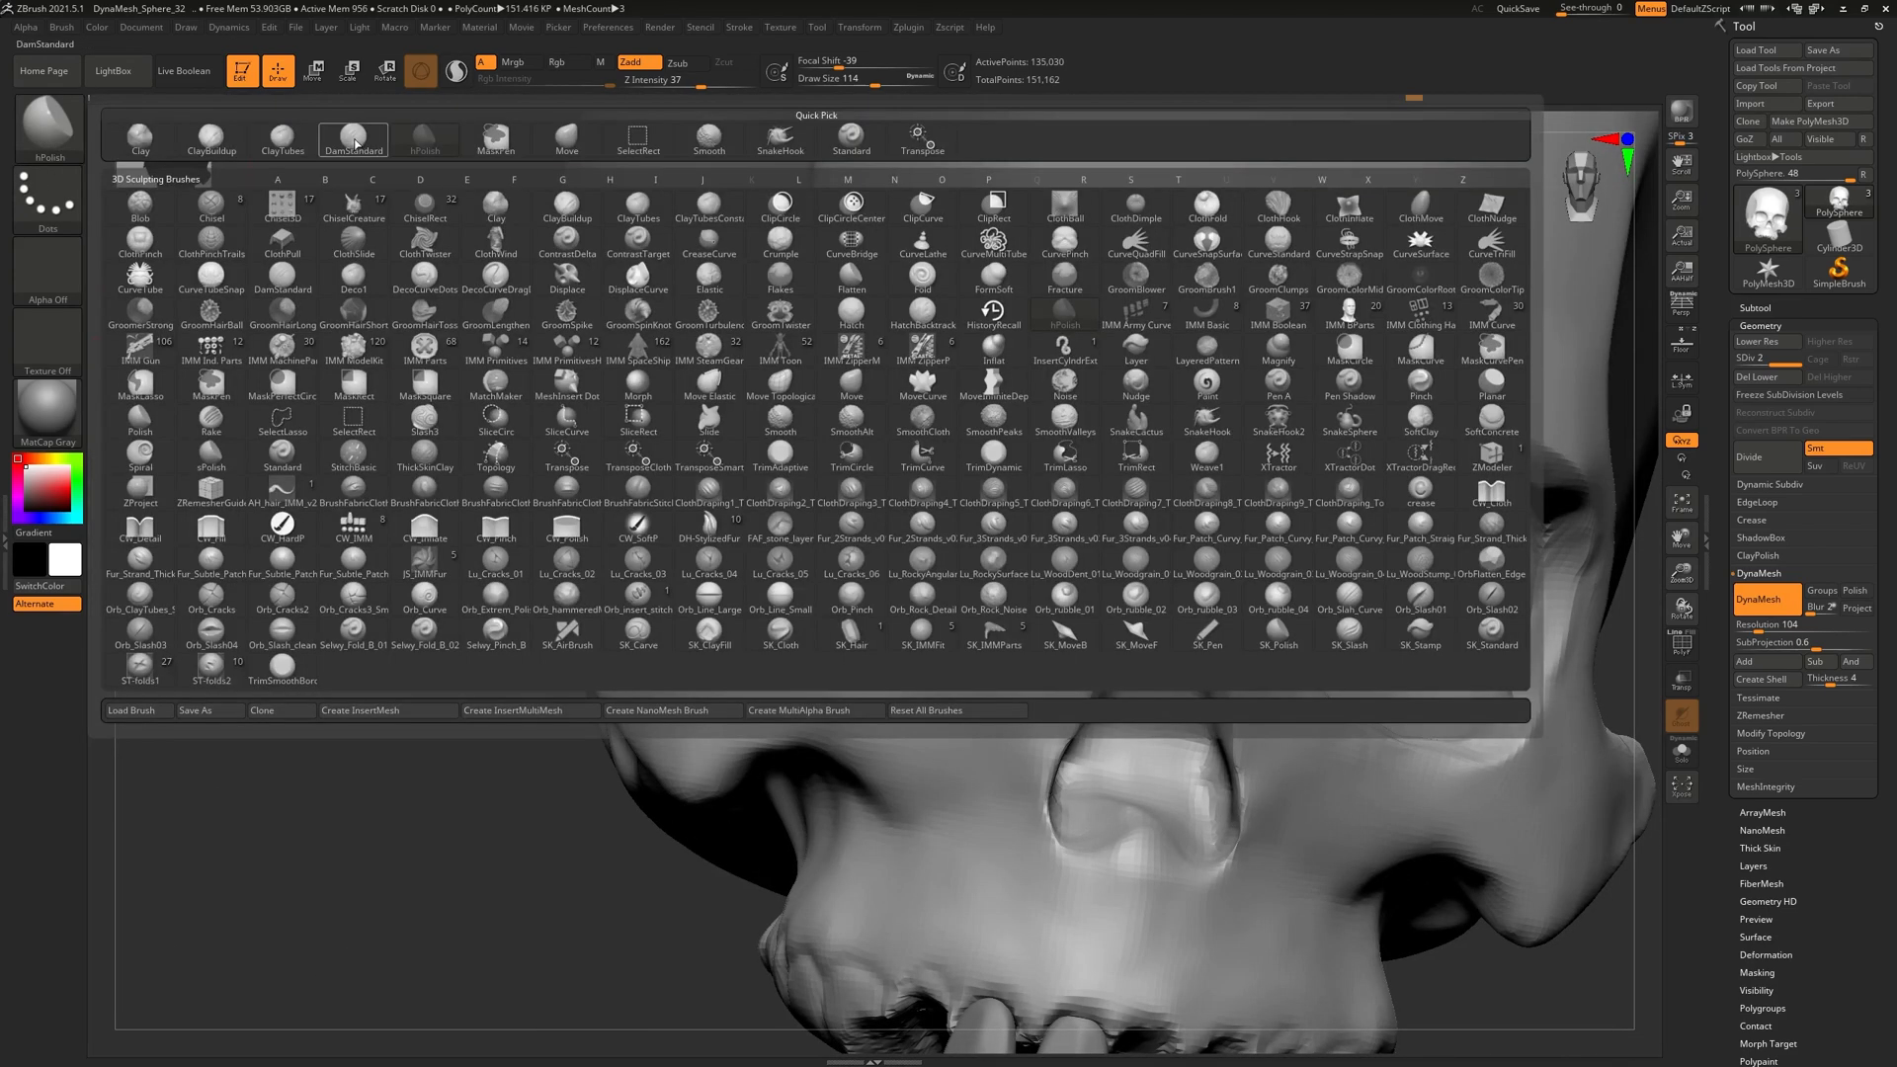
pyautogui.click(344, 148)
pyautogui.moveTo(1100, 415)
pyautogui.mouseDown(button='right')
pyautogui.moveTo(1145, 464)
pyautogui.moveTo(1122, 550)
pyautogui.moveTo(1016, 466)
pyautogui.moveTo(926, 487)
pyautogui.mouseUp(button='right')
pyautogui.moveTo(1026, 417); pyautogui.dragTo(983, 397, button='right')
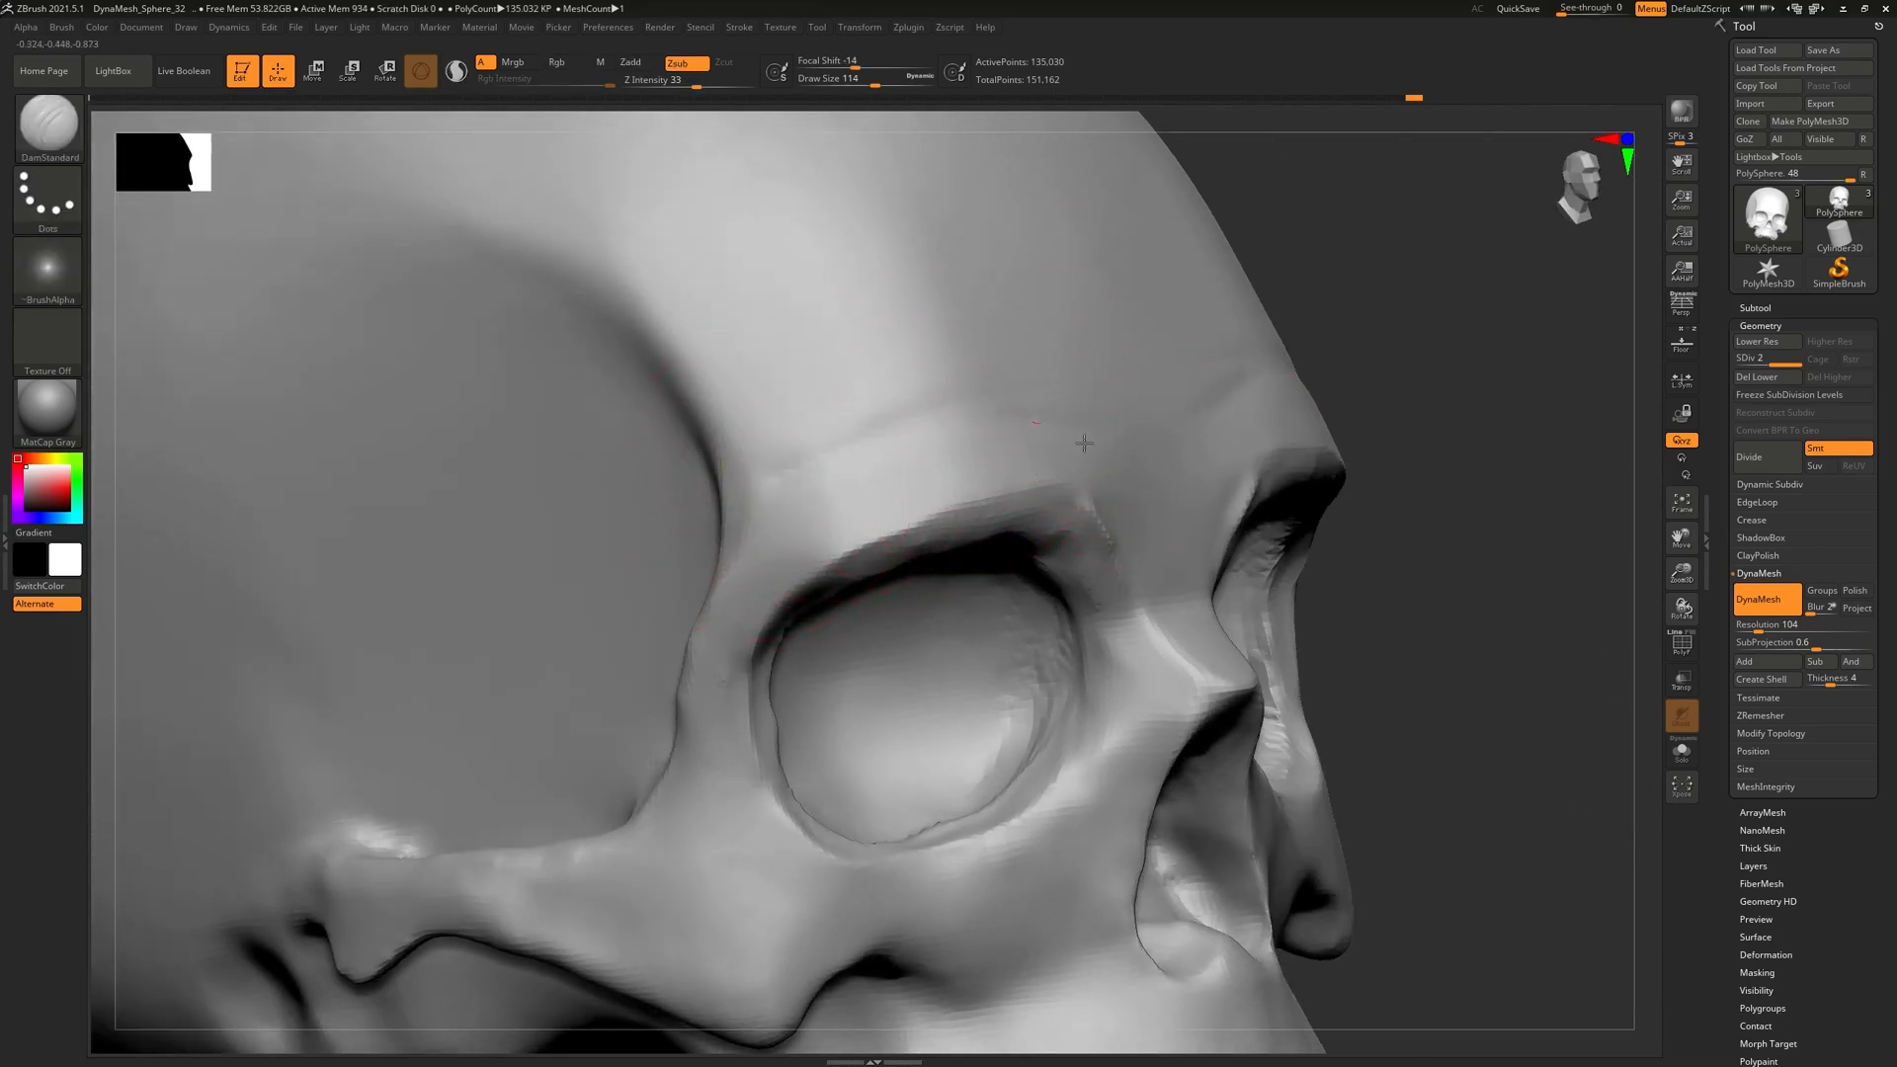
pyautogui.press('shift')
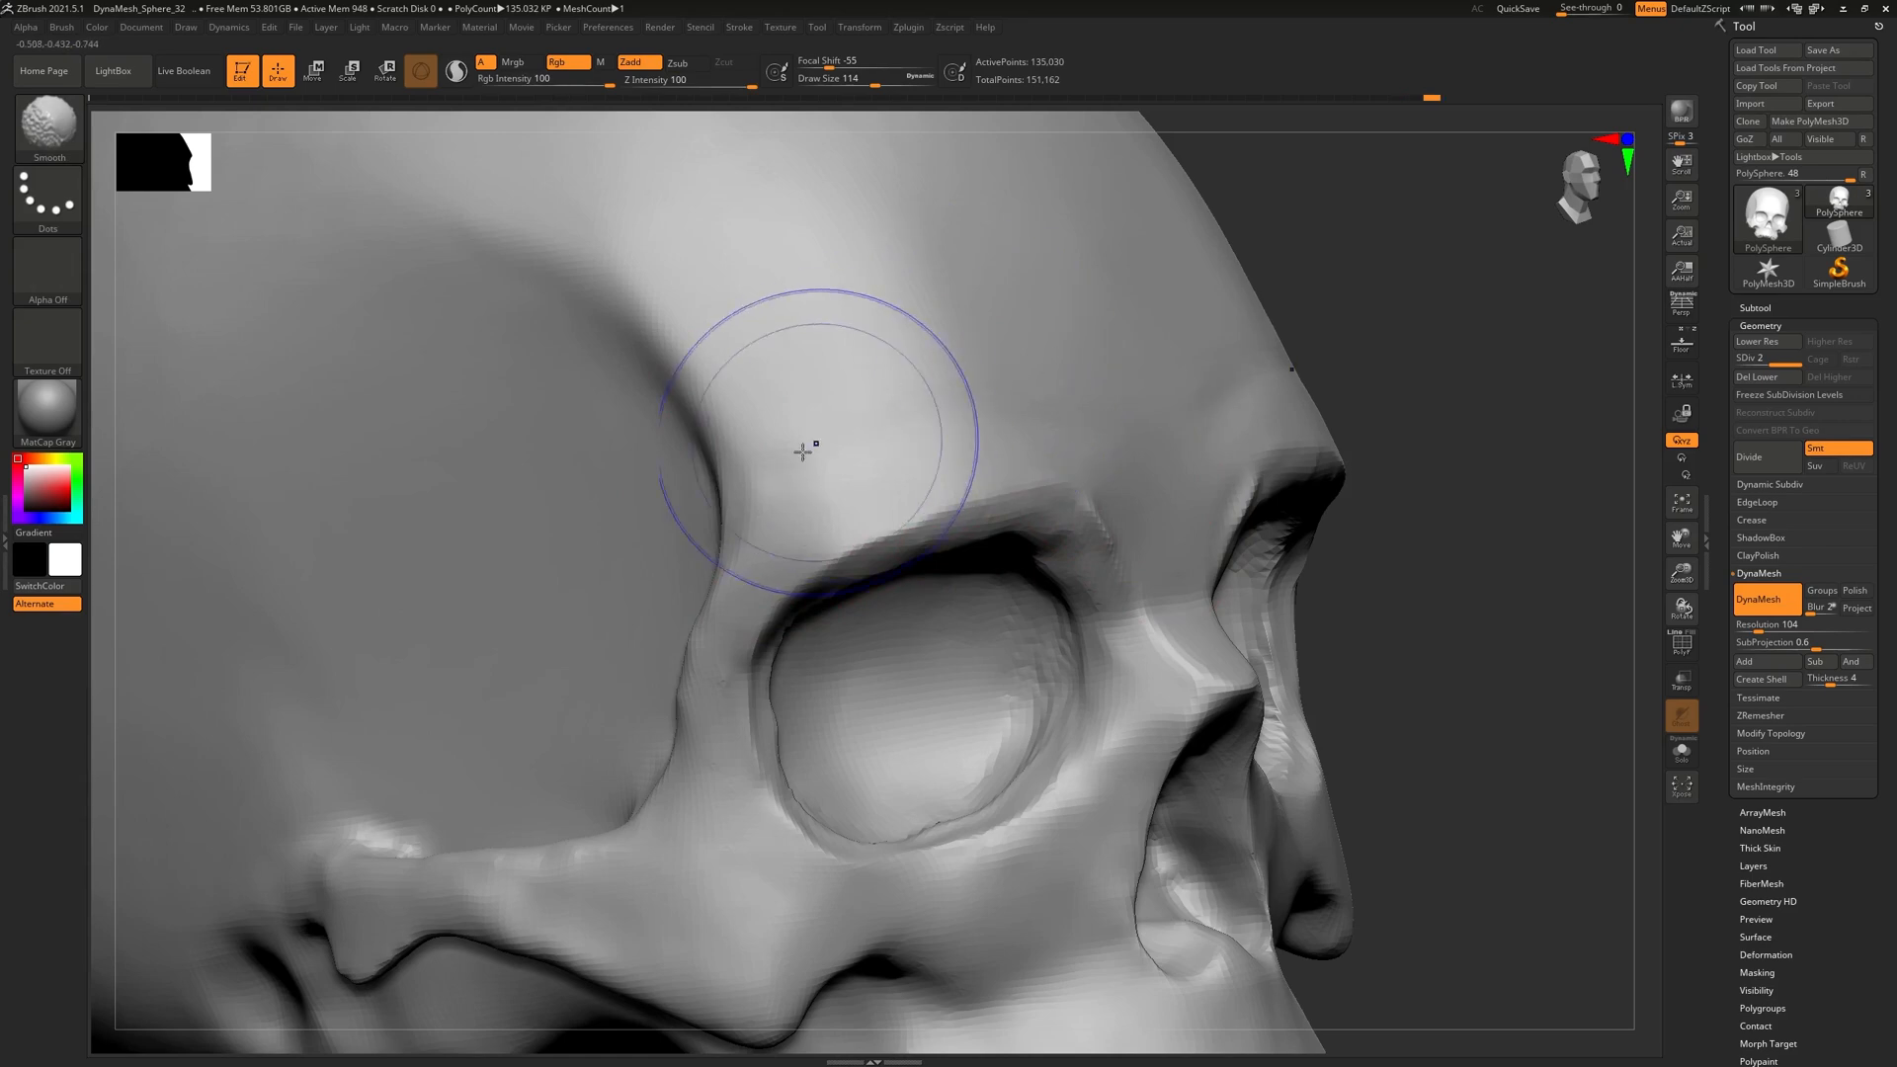
pyautogui.moveTo(1149, 425)
pyautogui.mouseDown(button='right')
pyautogui.moveTo(997, 420)
pyautogui.moveTo(1238, 543)
pyautogui.moveTo(1218, 691)
pyautogui.moveTo(1346, 542)
pyautogui.moveTo(1359, 596)
pyautogui.moveTo(1224, 690)
pyautogui.moveTo(1276, 692)
pyautogui.moveTo(1270, 668)
pyautogui.moveTo(974, 487)
pyautogui.moveTo(932, 433)
pyautogui.moveTo(275, 176)
pyautogui.mouseUp(button='right')
# With a smaller hPolish brush, flatten the left inner brow edge
pyautogui.click(65, 136)
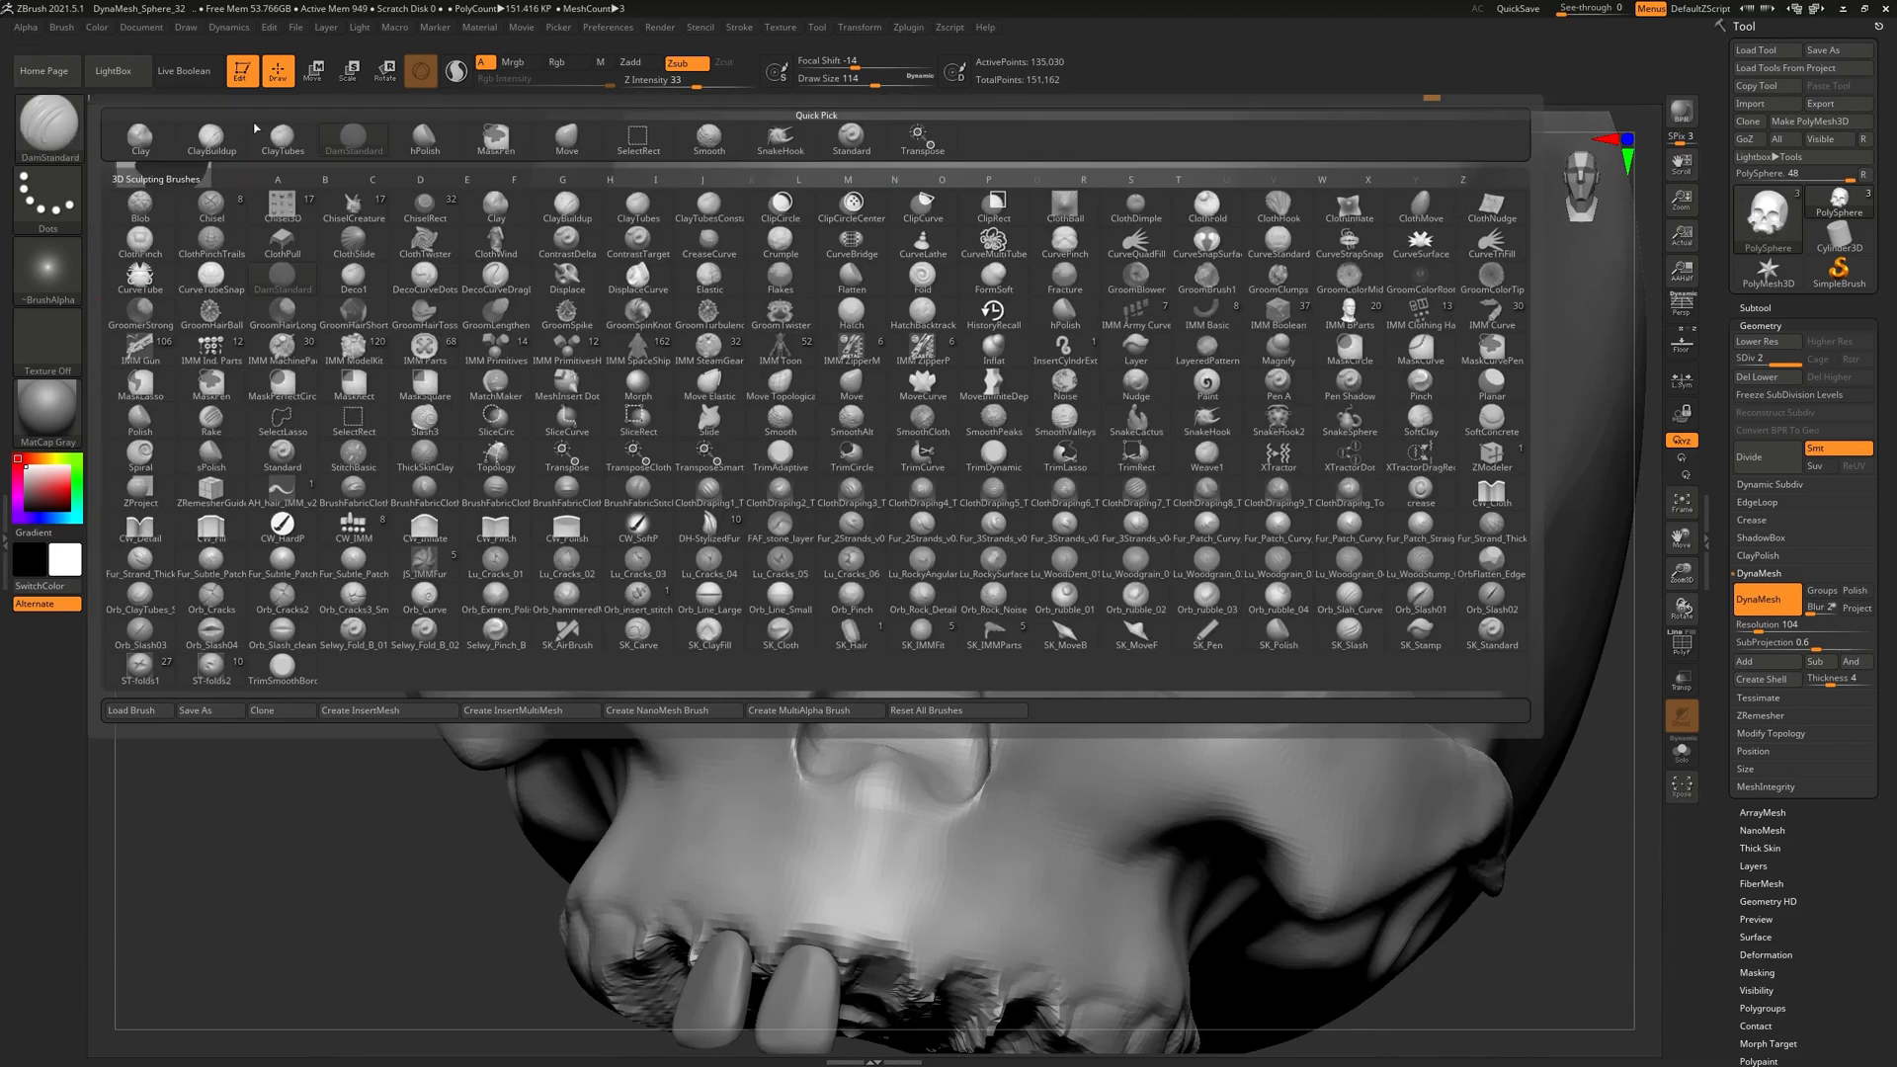
pyautogui.click(425, 143)
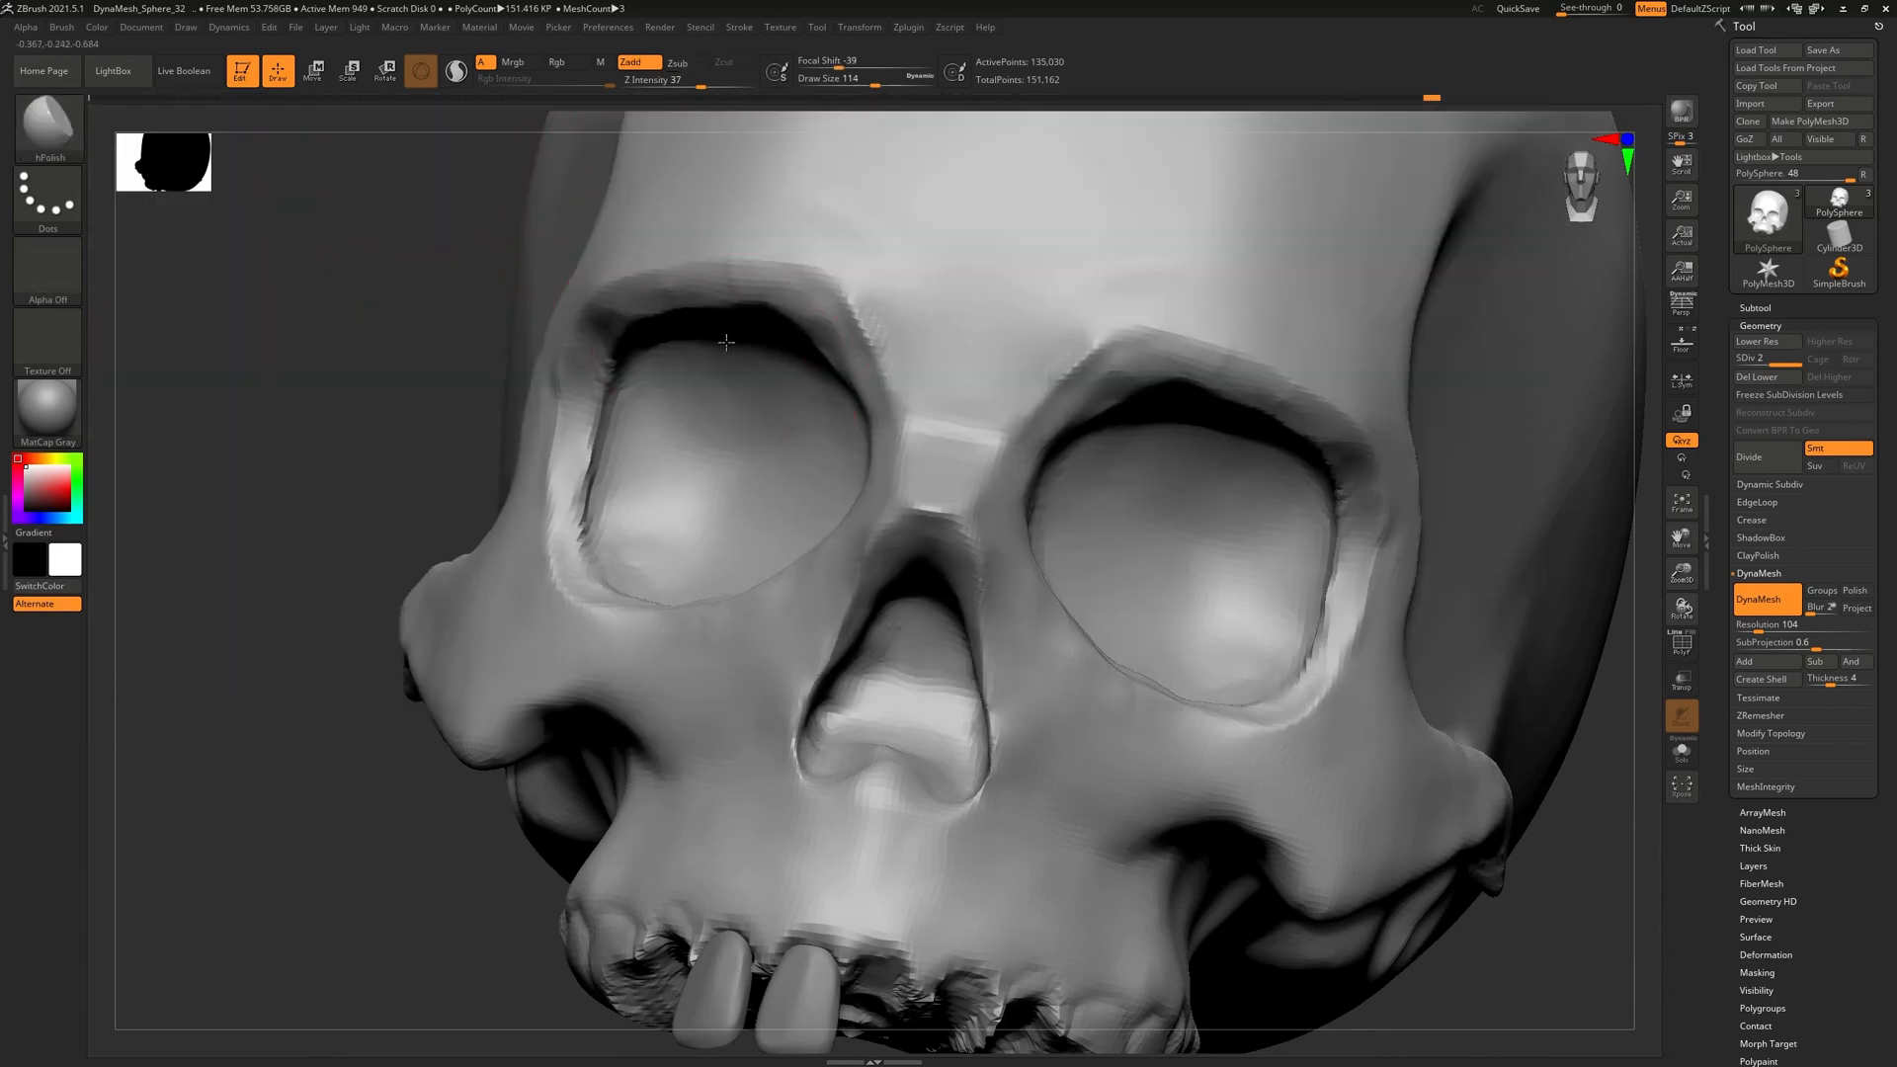
pyautogui.keyDown('ctrl'); pyautogui.moveTo(724, 339); pyautogui.dragTo(798, 295, button='right'); pyautogui.keyUp('ctrl')
pyautogui.press('[')
pyautogui.press('[')
pyautogui.press('[')
pyautogui.press('[')
pyautogui.press('[')
pyautogui.press('[')
pyautogui.moveTo(942, 291)
pyautogui.mouseDown()
pyautogui.moveTo(952, 309)
pyautogui.moveTo(925, 274)
pyautogui.mouseUp()
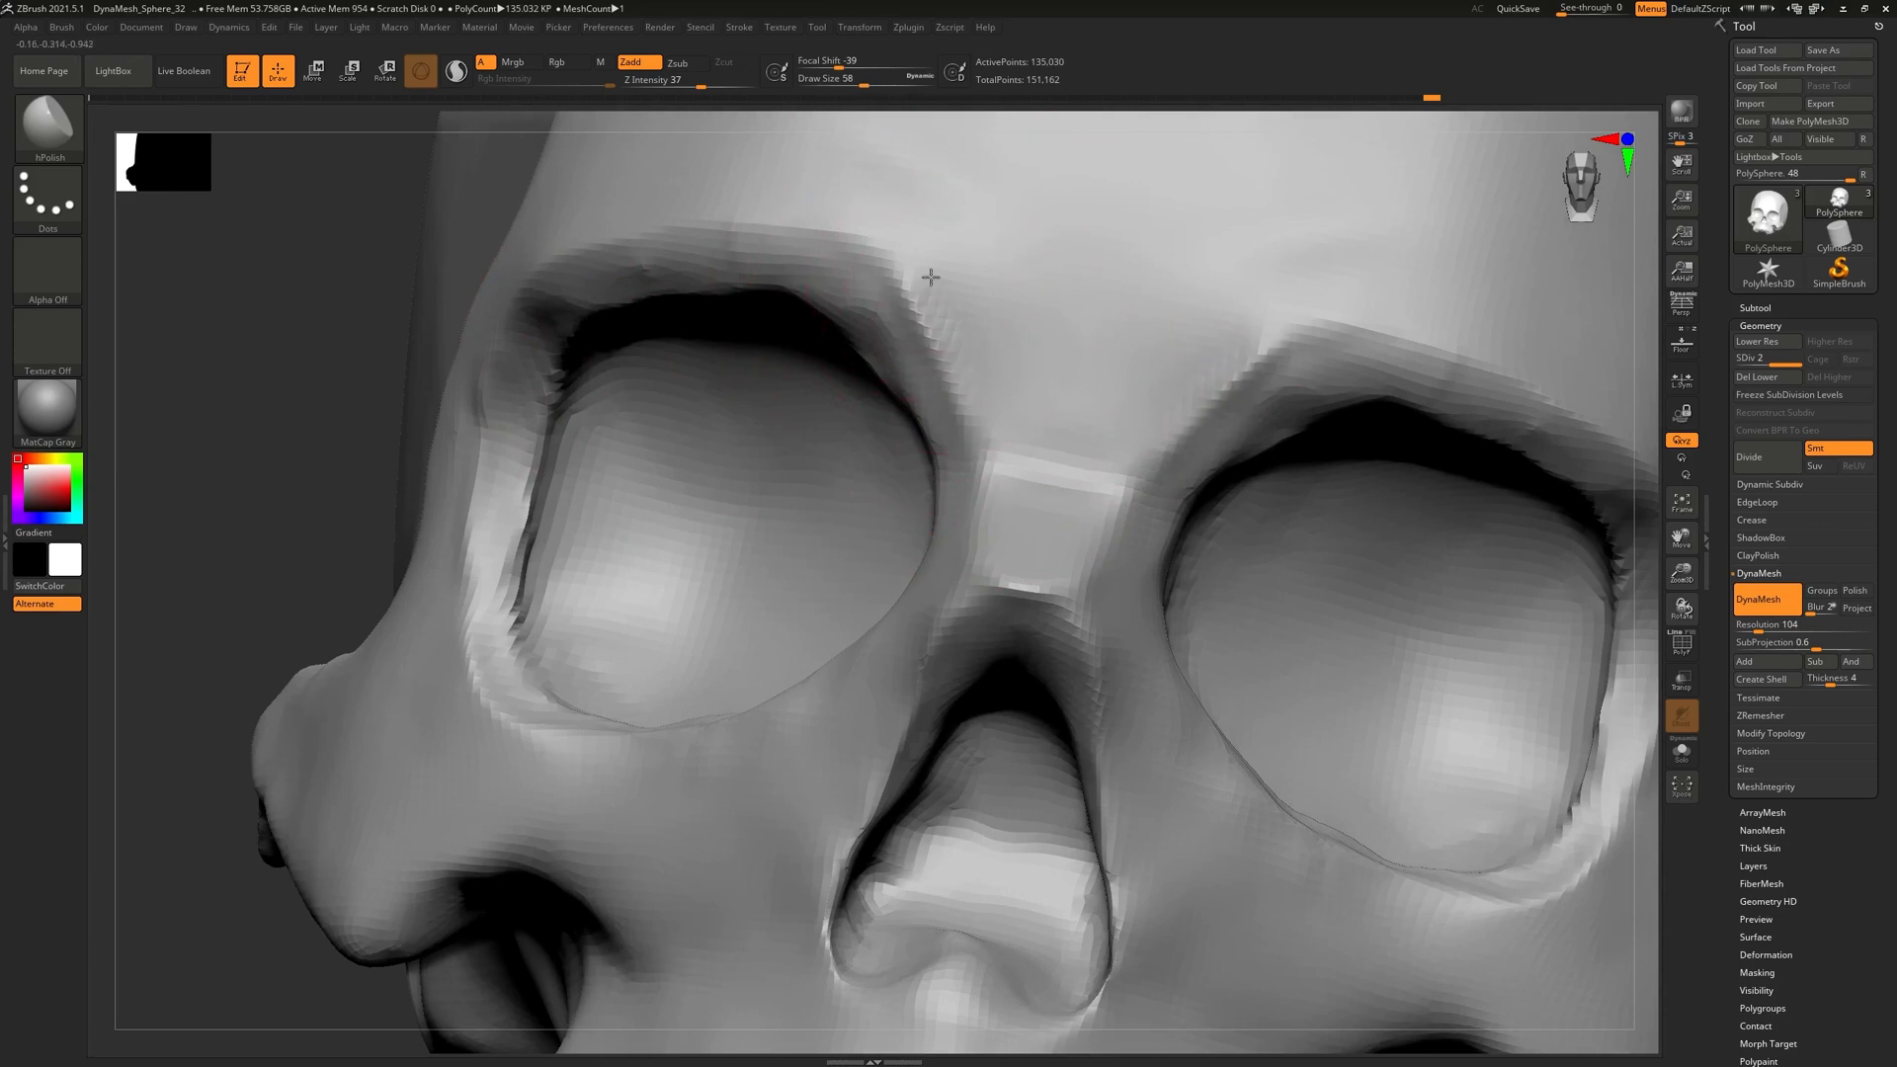
# Rework and smooth the eye socket's lower rim and lower corner with a smaller brush
pyautogui.moveTo(839, 334); pyautogui.dragTo(887, 323, button='right')
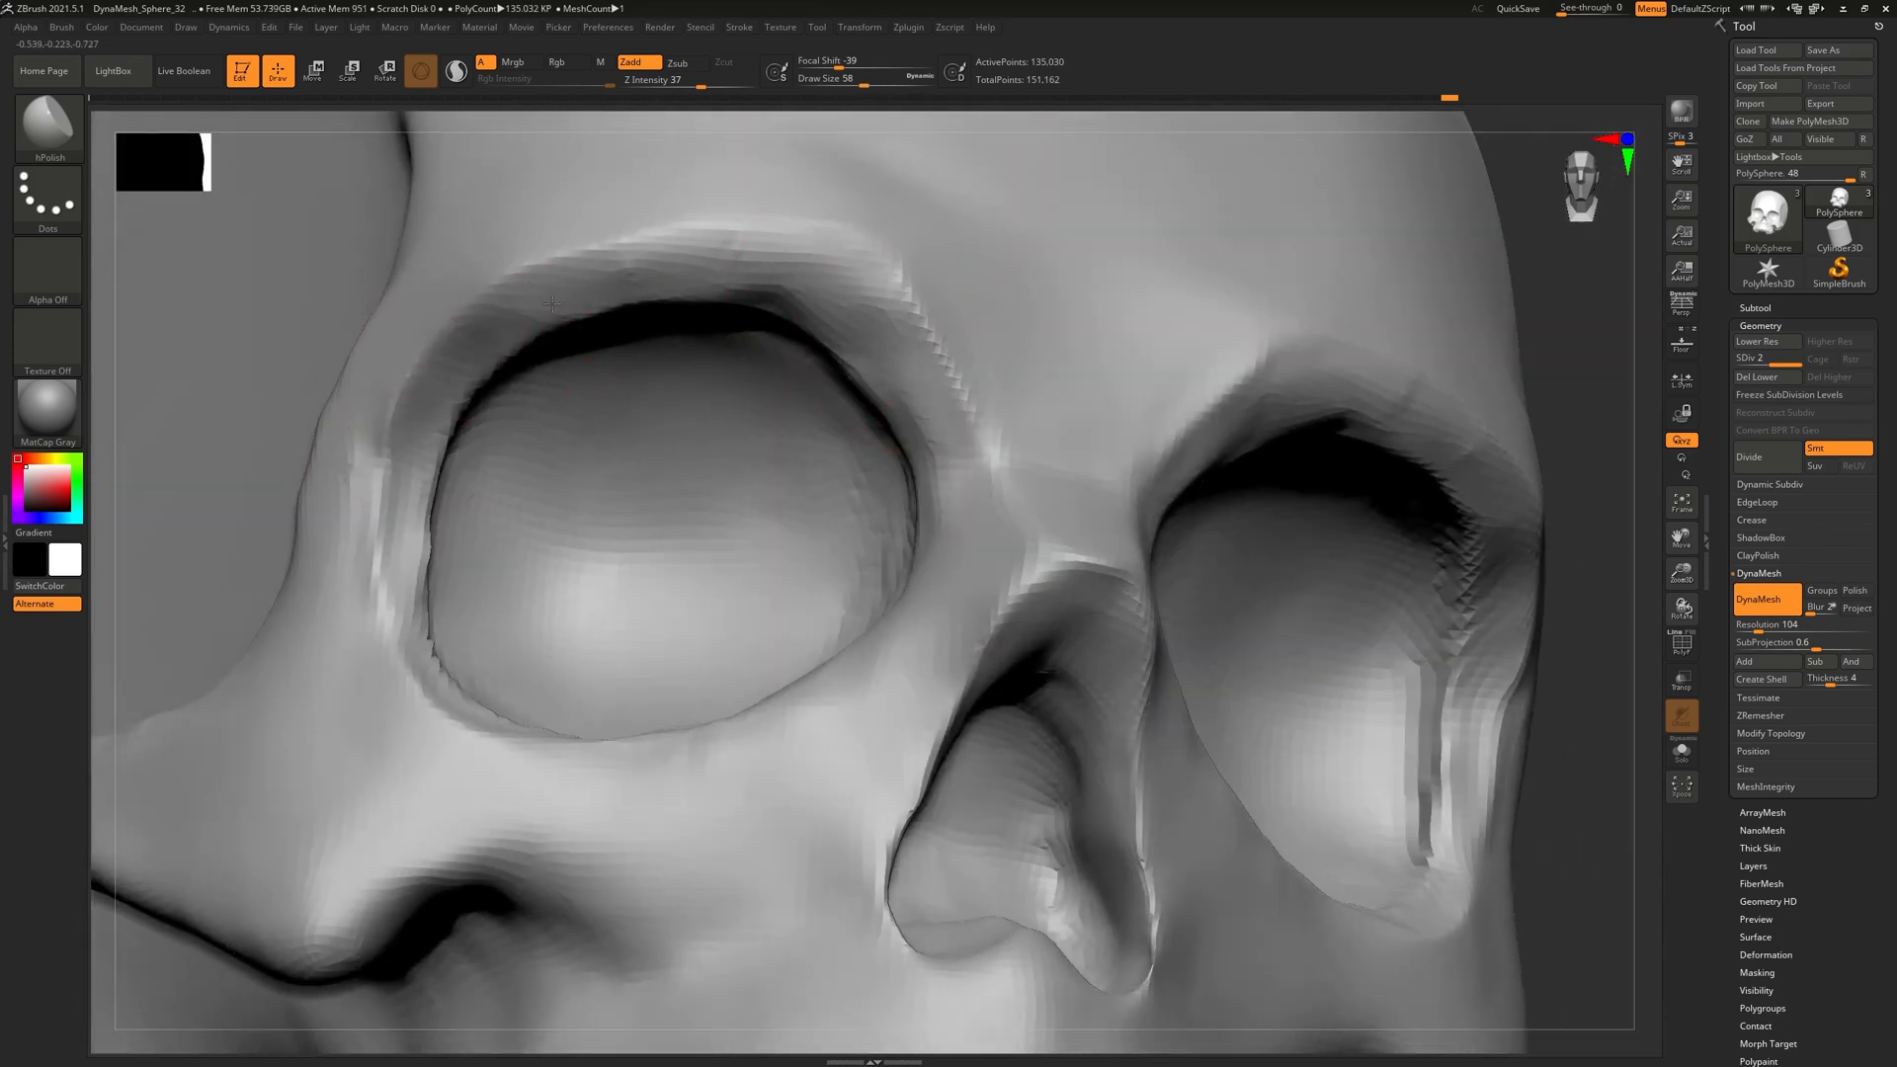
pyautogui.moveTo(660, 533); pyautogui.dragTo(691, 583, button='right')
pyautogui.moveTo(435, 682); pyautogui.dragTo(596, 731)
pyautogui.moveTo(596, 732)
pyautogui.mouseDown(button='right')
pyautogui.moveTo(643, 530)
pyautogui.moveTo(940, 712)
pyautogui.moveTo(847, 866)
pyautogui.mouseUp(button='right')
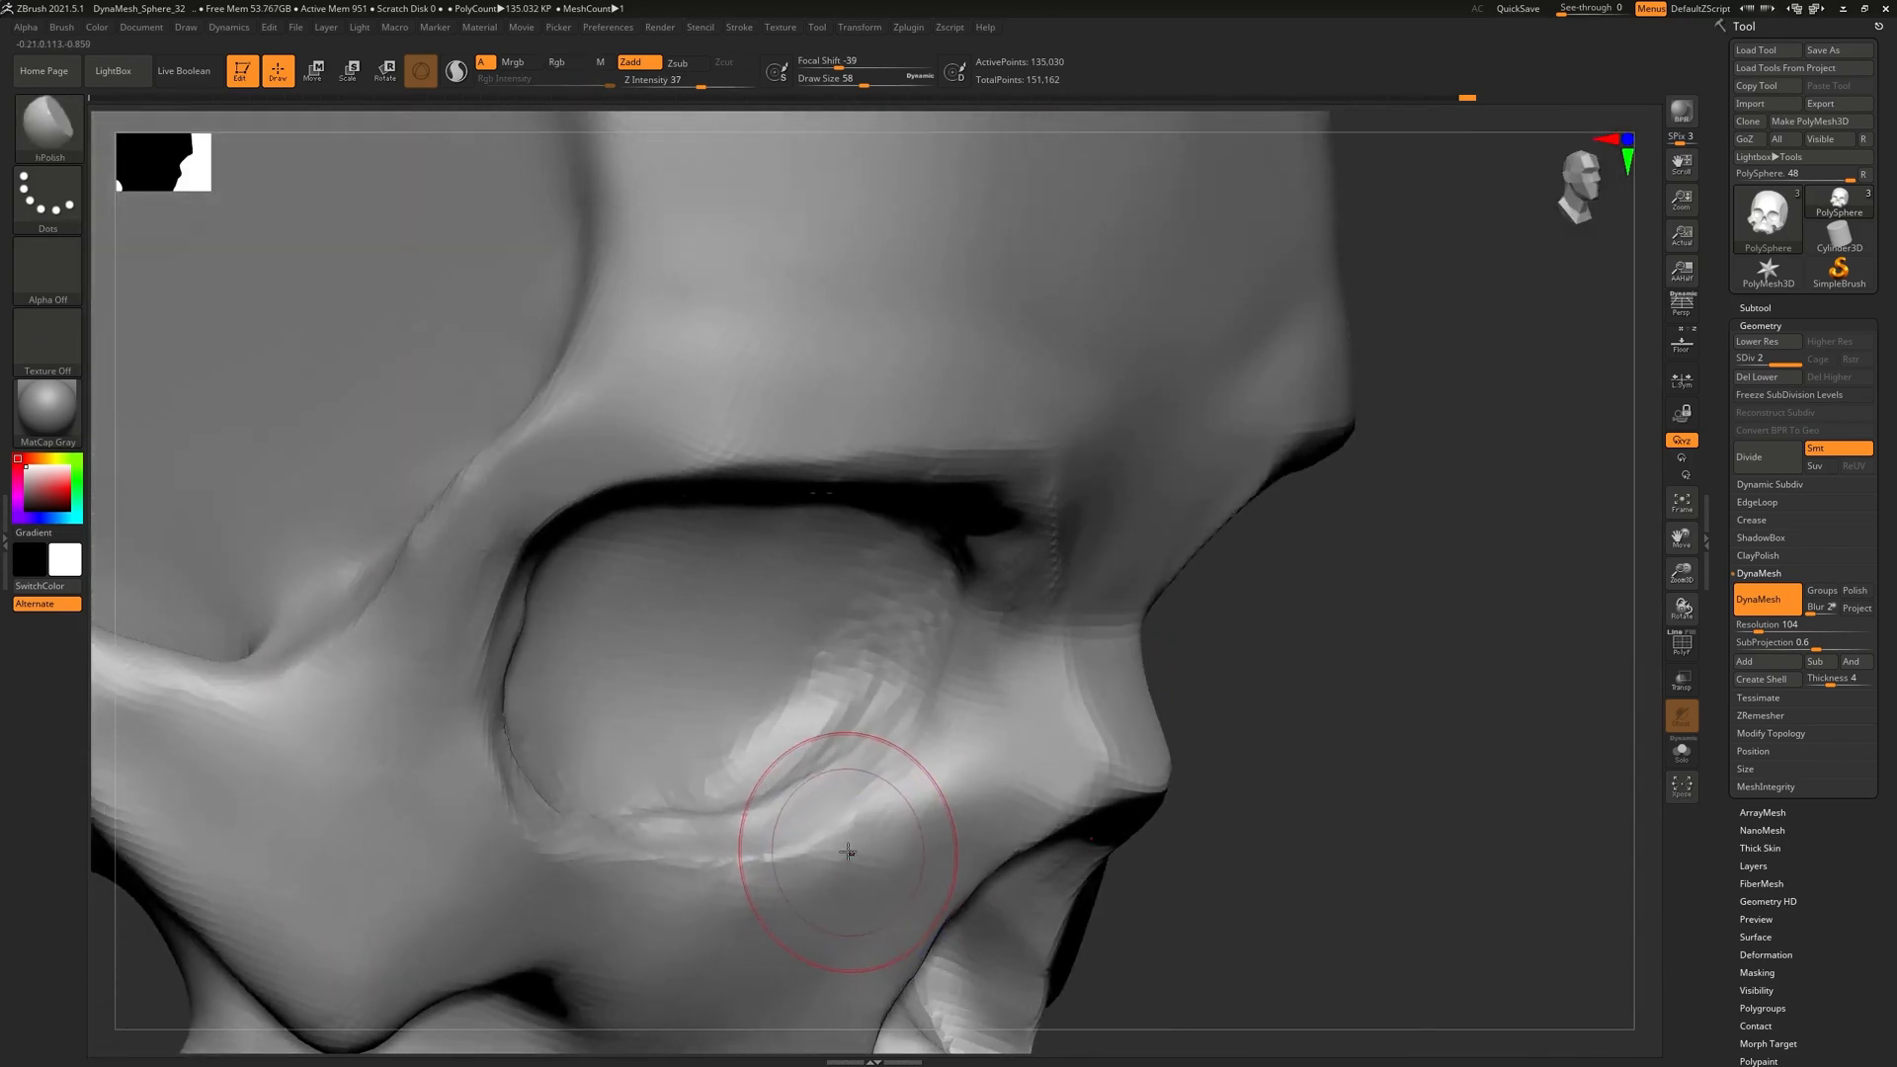
pyautogui.press('[')
pyautogui.keyDown('shift'); pyautogui.moveTo(772, 863); pyautogui.dragTo(887, 789); pyautogui.keyUp('shift')
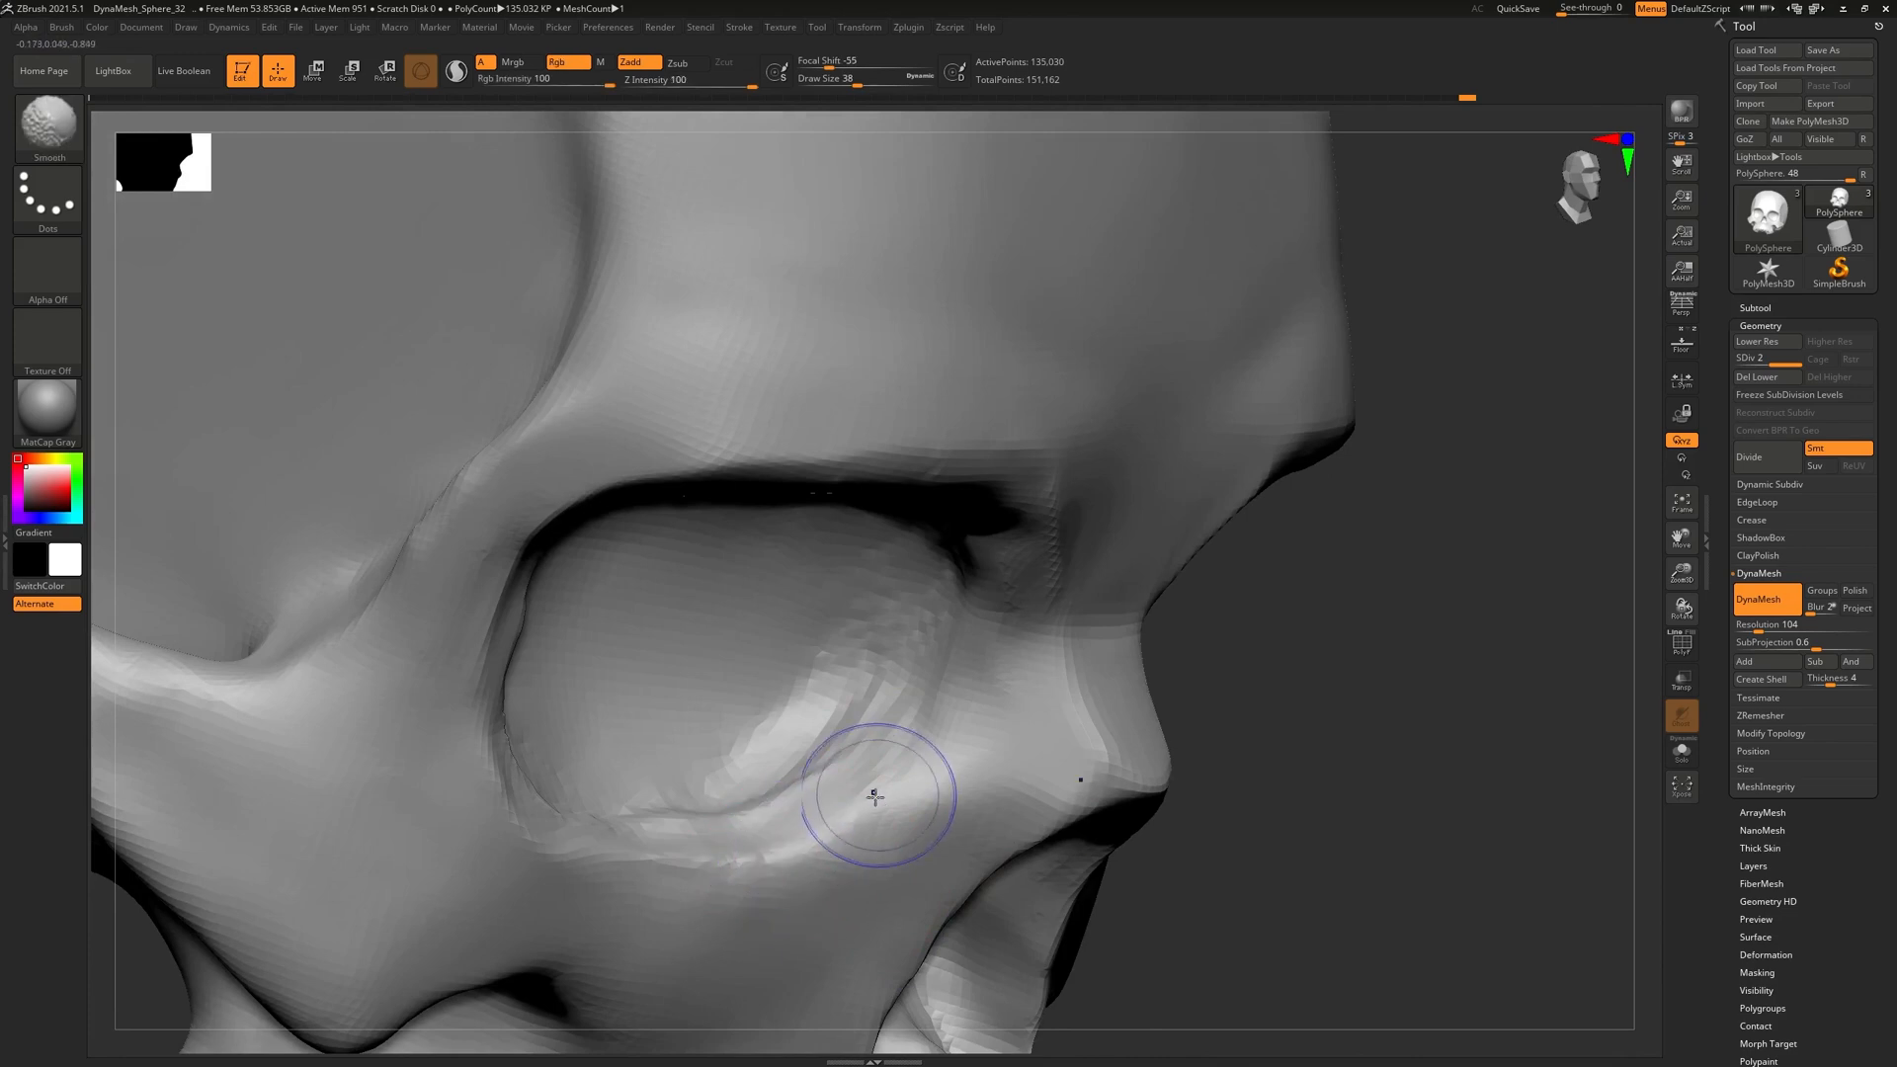
pyautogui.moveTo(828, 809); pyautogui.dragTo(478, 754, button='right')
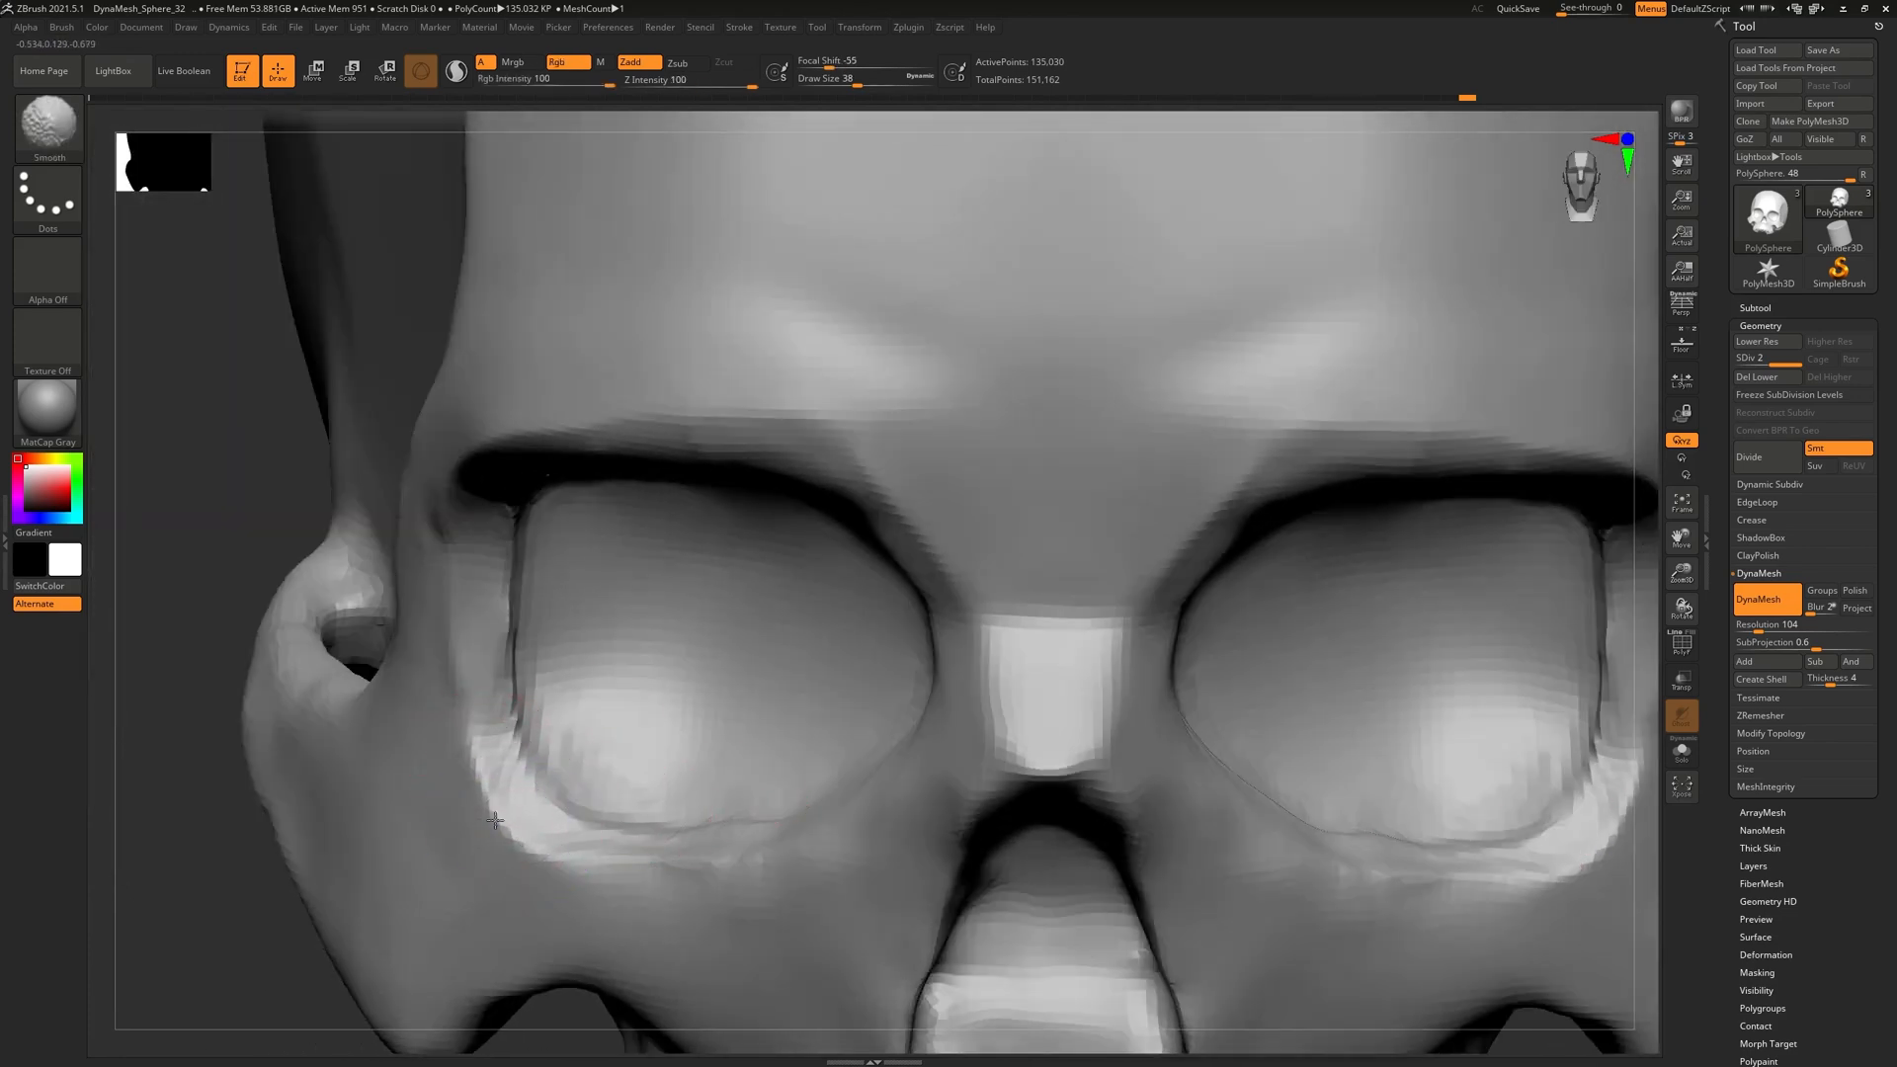
pyautogui.keyDown('alt'); pyautogui.moveTo(594, 700); pyautogui.dragTo(720, 609, button='right'); pyautogui.keyUp('alt')
pyautogui.keyDown('shift'); pyautogui.moveTo(641, 754); pyautogui.dragTo(874, 772); pyautogui.keyUp('shift')
pyautogui.moveTo(664, 669); pyautogui.dragTo(612, 633)
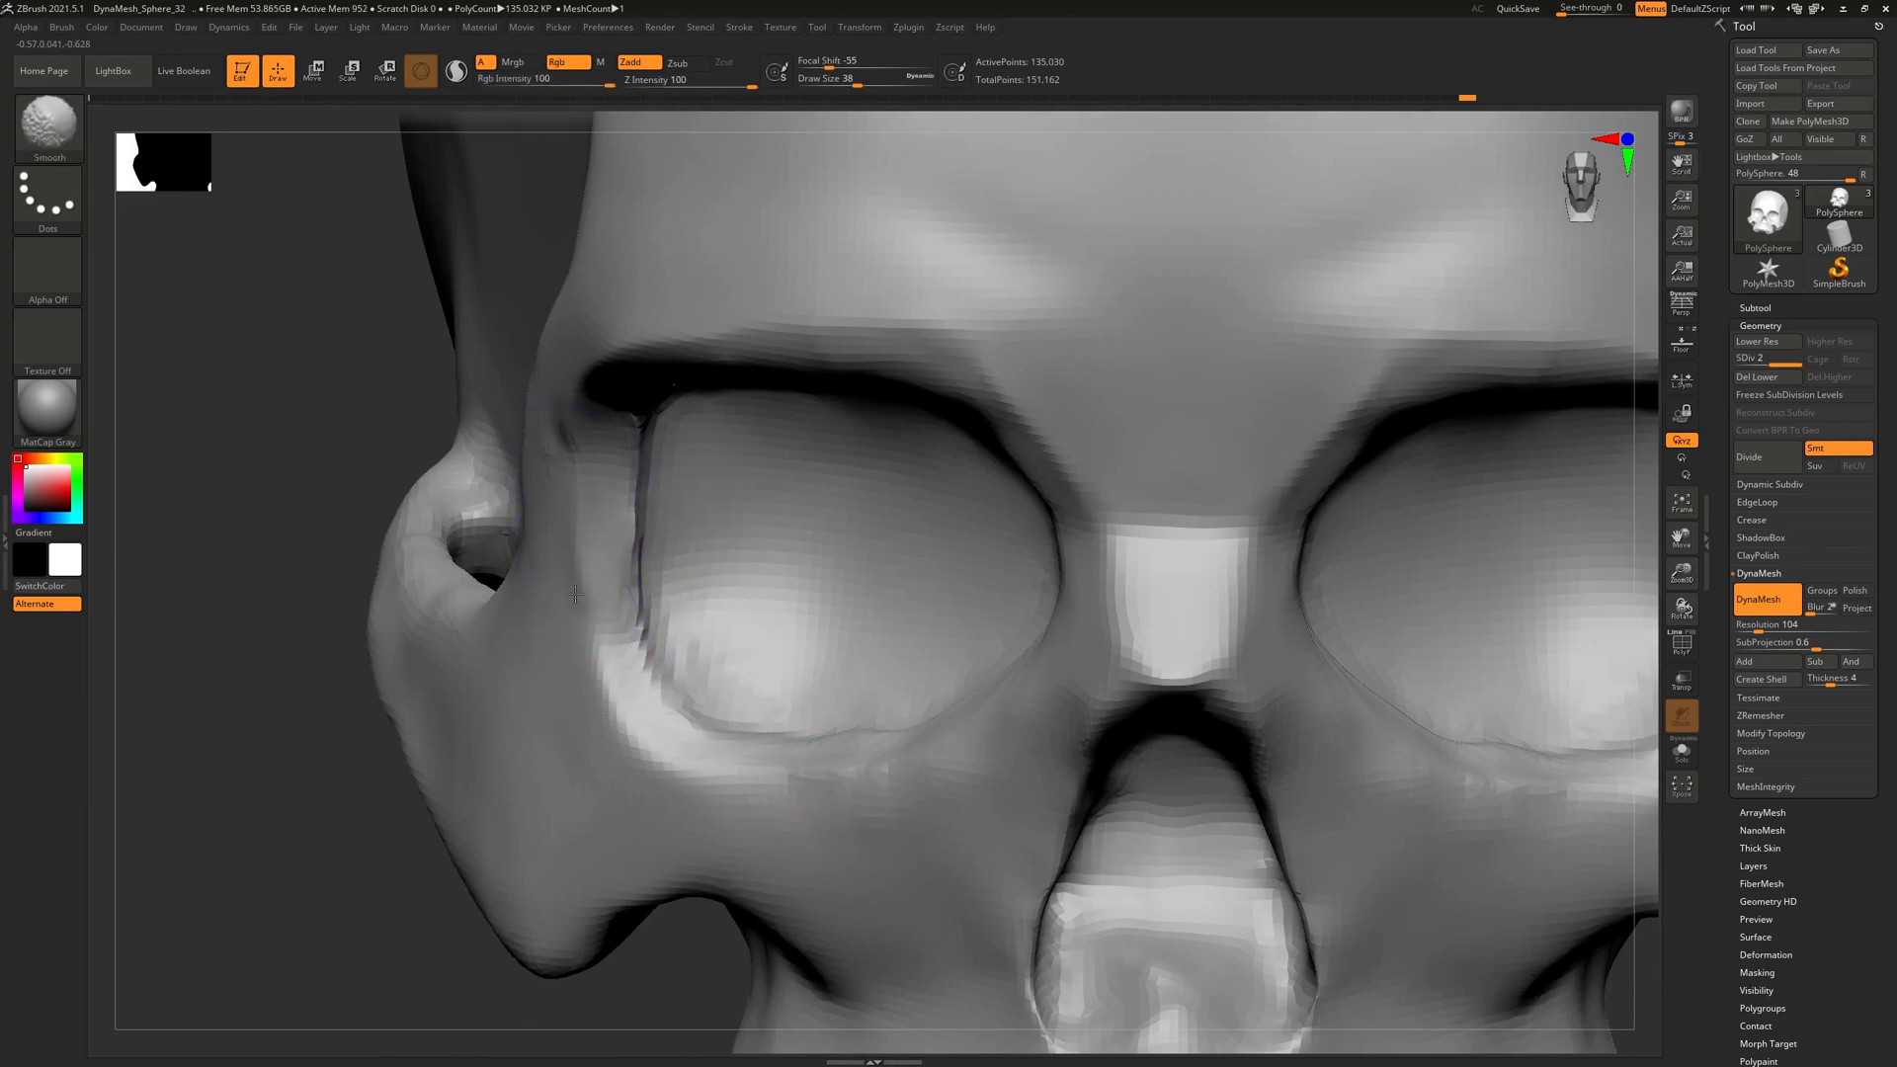
# Smooth the outer and upper eye-socket rims and soften the inner edge of the brow
pyautogui.moveTo(695, 491); pyautogui.dragTo(715, 241, button='right')
pyautogui.moveTo(596, 357)
pyautogui.keyDown('shift'); pyautogui.mouseDown()
pyautogui.moveTo(601, 381)
pyautogui.moveTo(580, 345)
pyautogui.mouseUp(); pyautogui.keyUp('shift')
pyautogui.moveTo(718, 237); pyautogui.dragTo(787, 470, button='right')
pyautogui.moveTo(691, 399)
pyautogui.keyDown('shift'); pyautogui.mouseDown()
pyautogui.moveTo(681, 411)
pyautogui.moveTo(754, 298)
pyautogui.moveTo(935, 224)
pyautogui.mouseUp(); pyautogui.keyUp('shift')
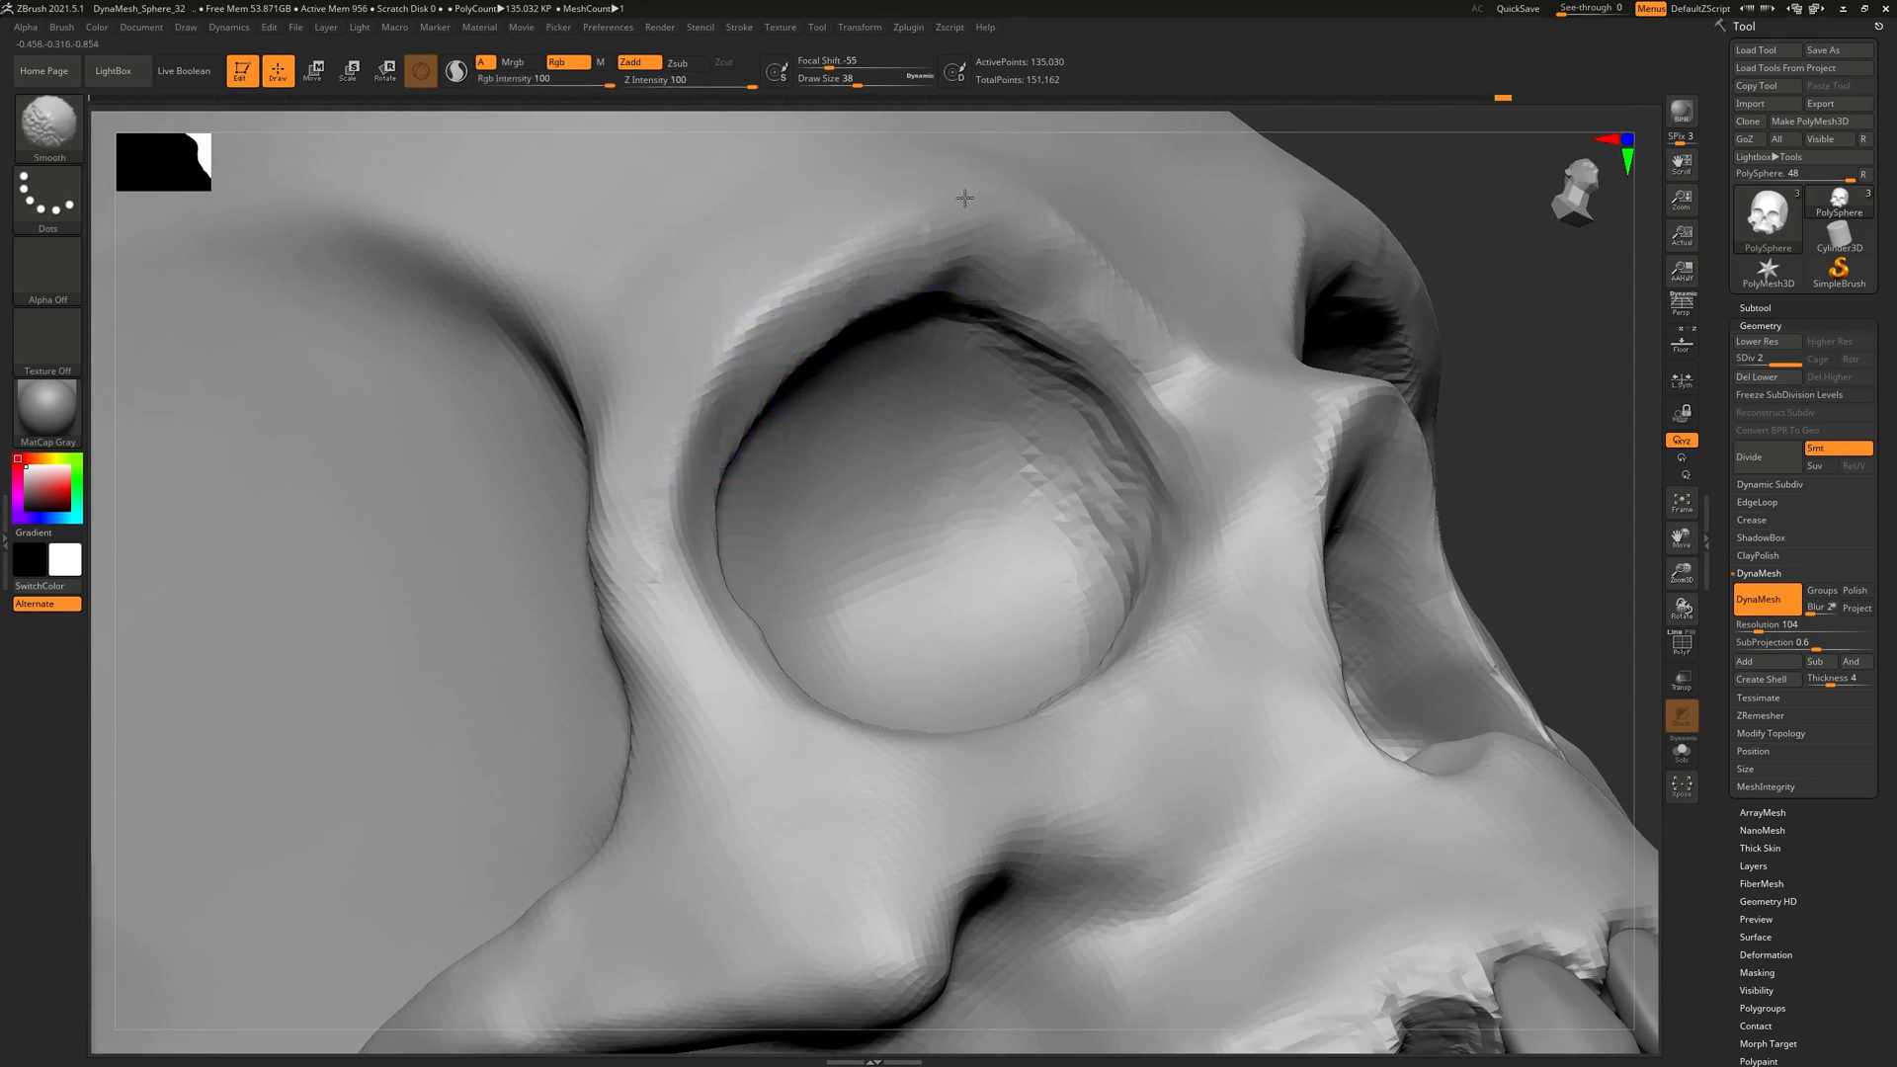
pyautogui.keyDown('ctrl'); pyautogui.moveTo(1074, 200); pyautogui.dragTo(1123, 324, button='right'); pyautogui.keyUp('ctrl')
pyautogui.moveTo(1382, 395); pyautogui.dragTo(1146, 440, button='right')
pyautogui.keyDown('shift'); pyautogui.moveTo(1167, 259); pyautogui.dragTo(1181, 250); pyautogui.keyUp('shift')
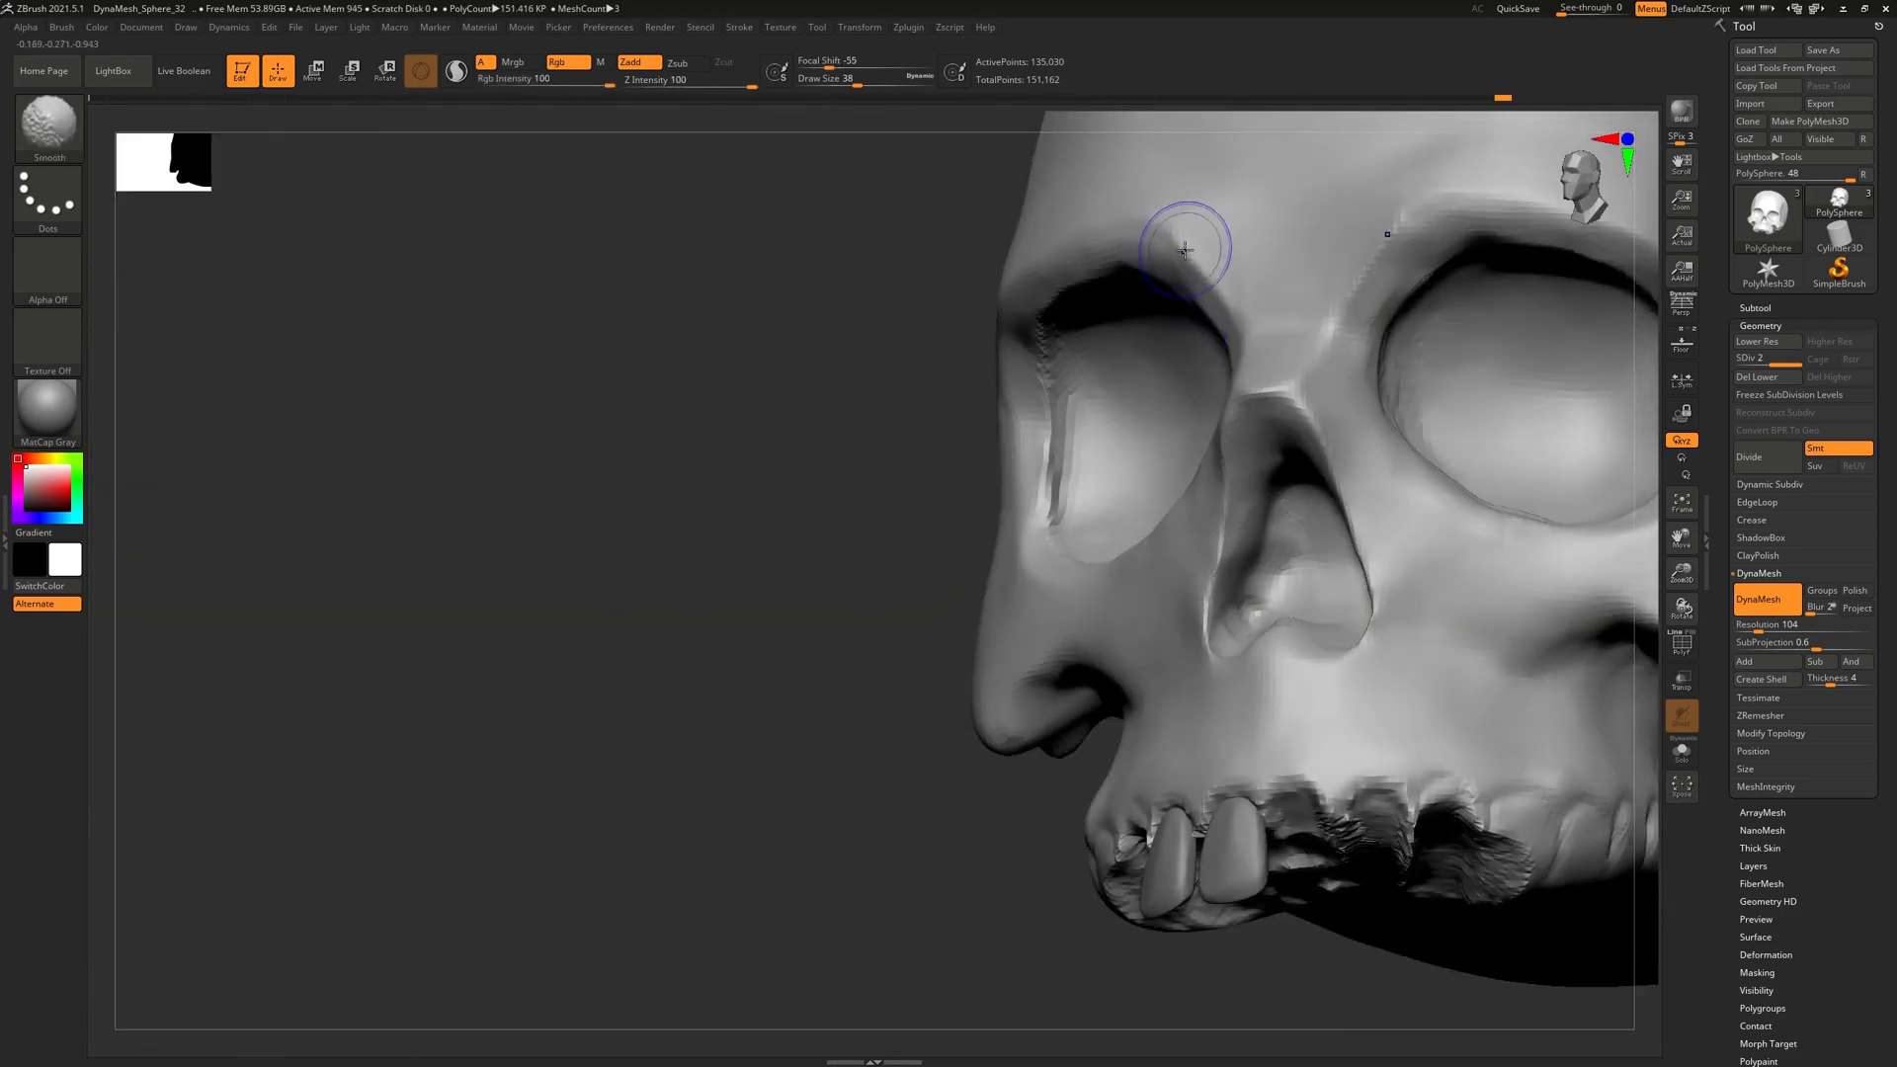
pyautogui.moveTo(1246, 261); pyautogui.dragTo(1261, 394, button='right')
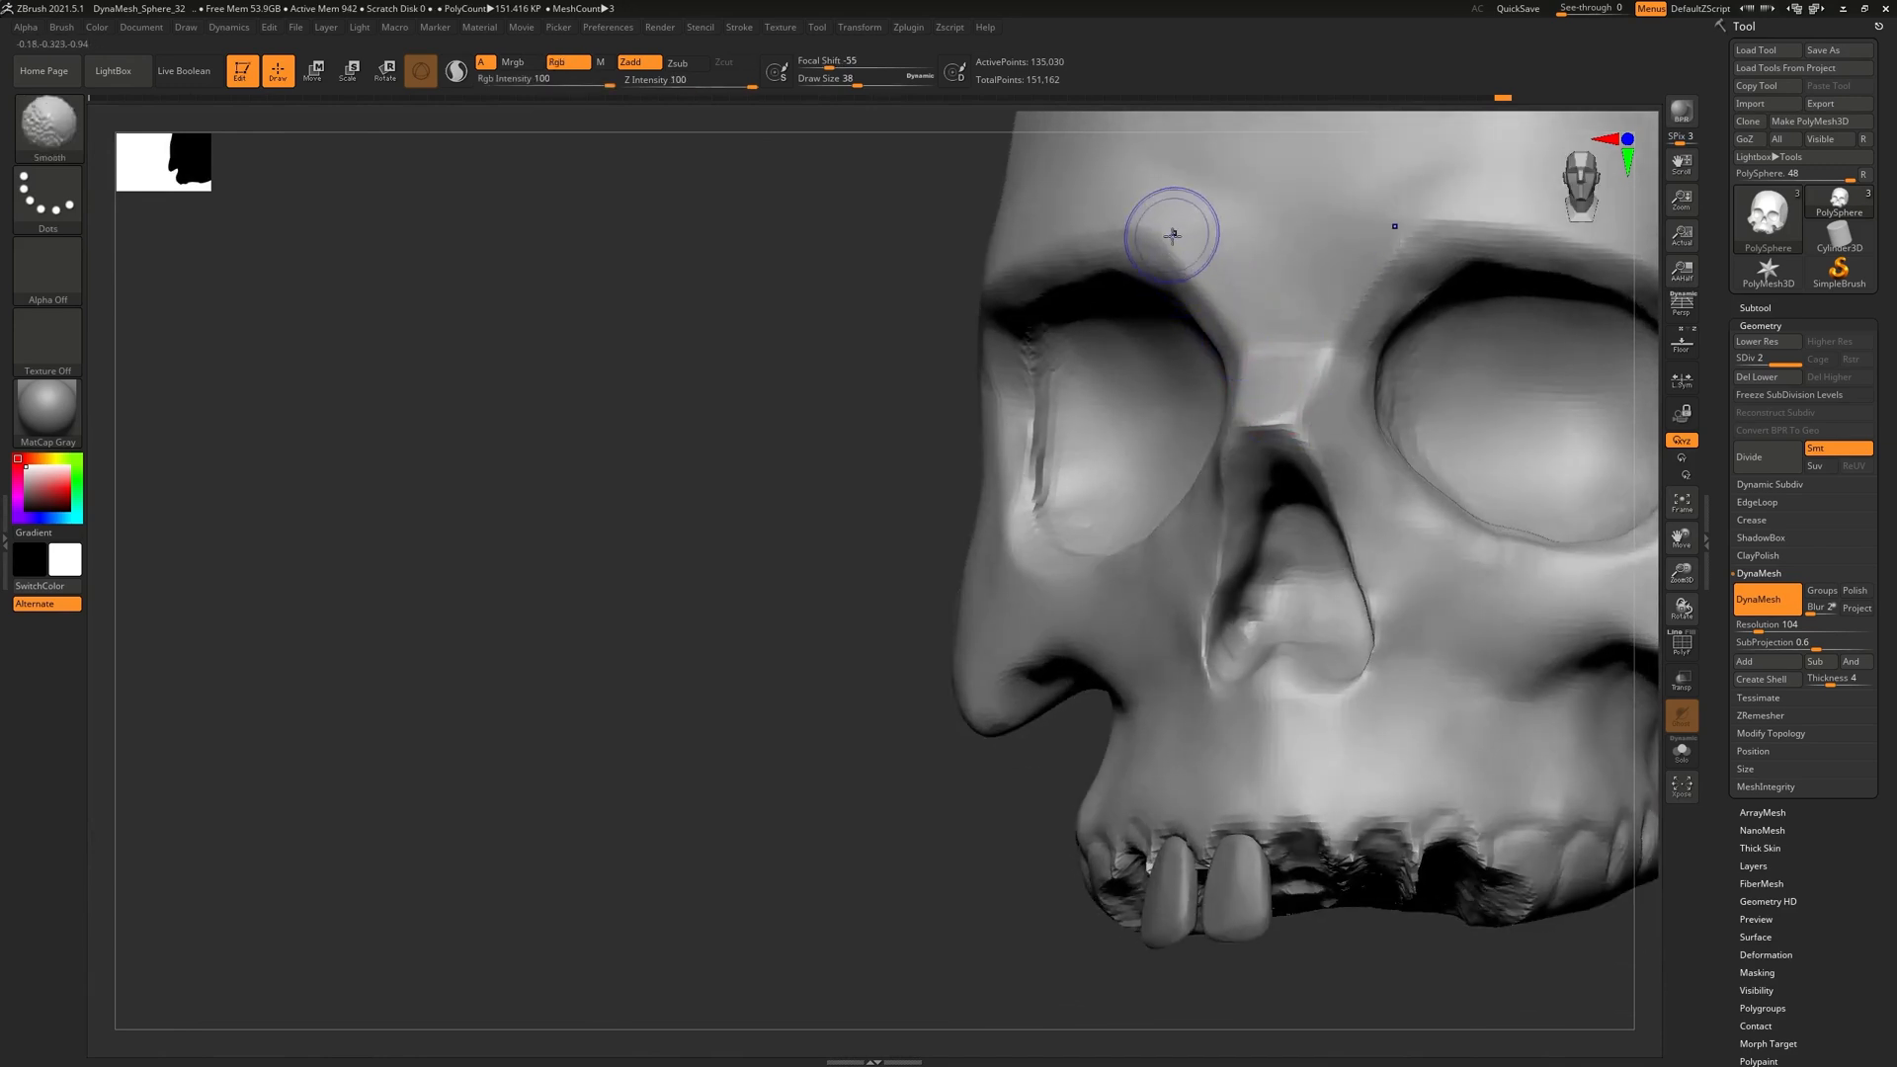
pyautogui.moveTo(1309, 322); pyautogui.dragTo(1336, 352, button='right')
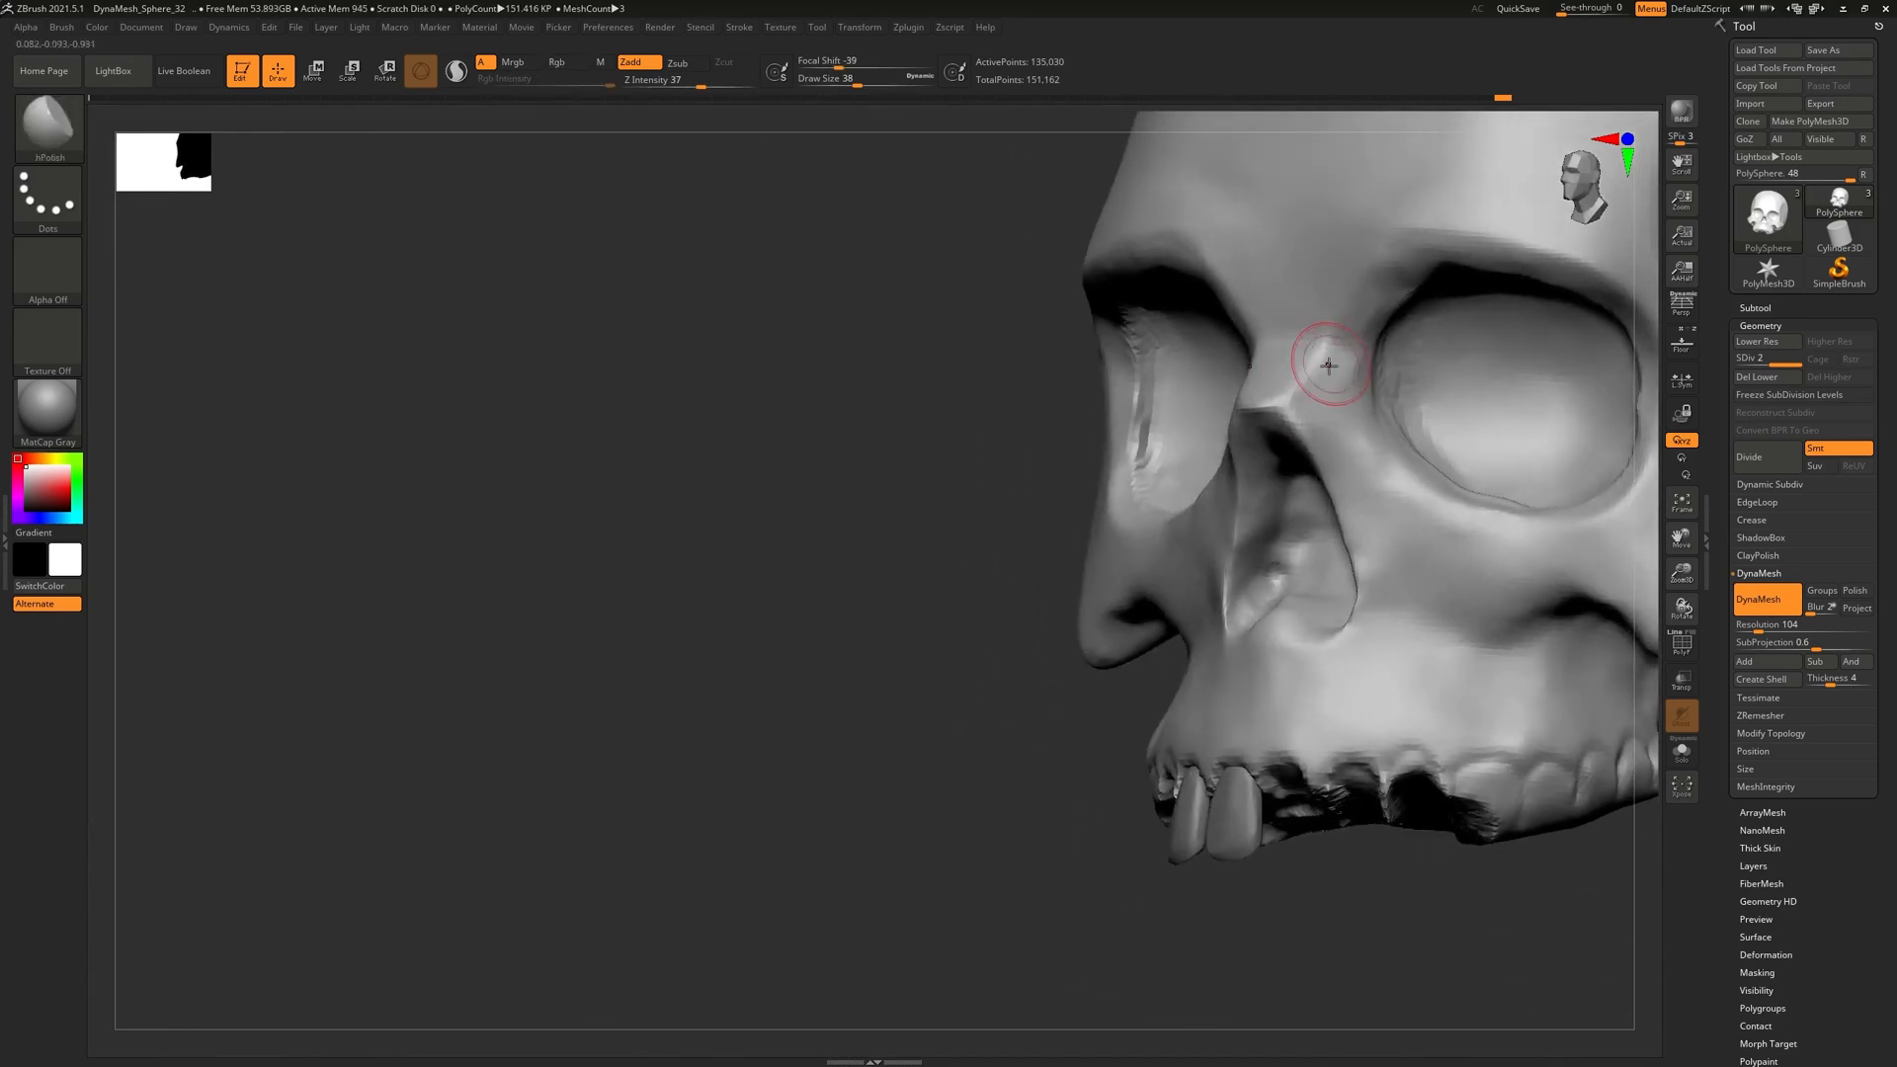
# Smooth around the nasal bridge while checking front, side and three-quarter views, then bring up the brush library
pyautogui.press('shift')
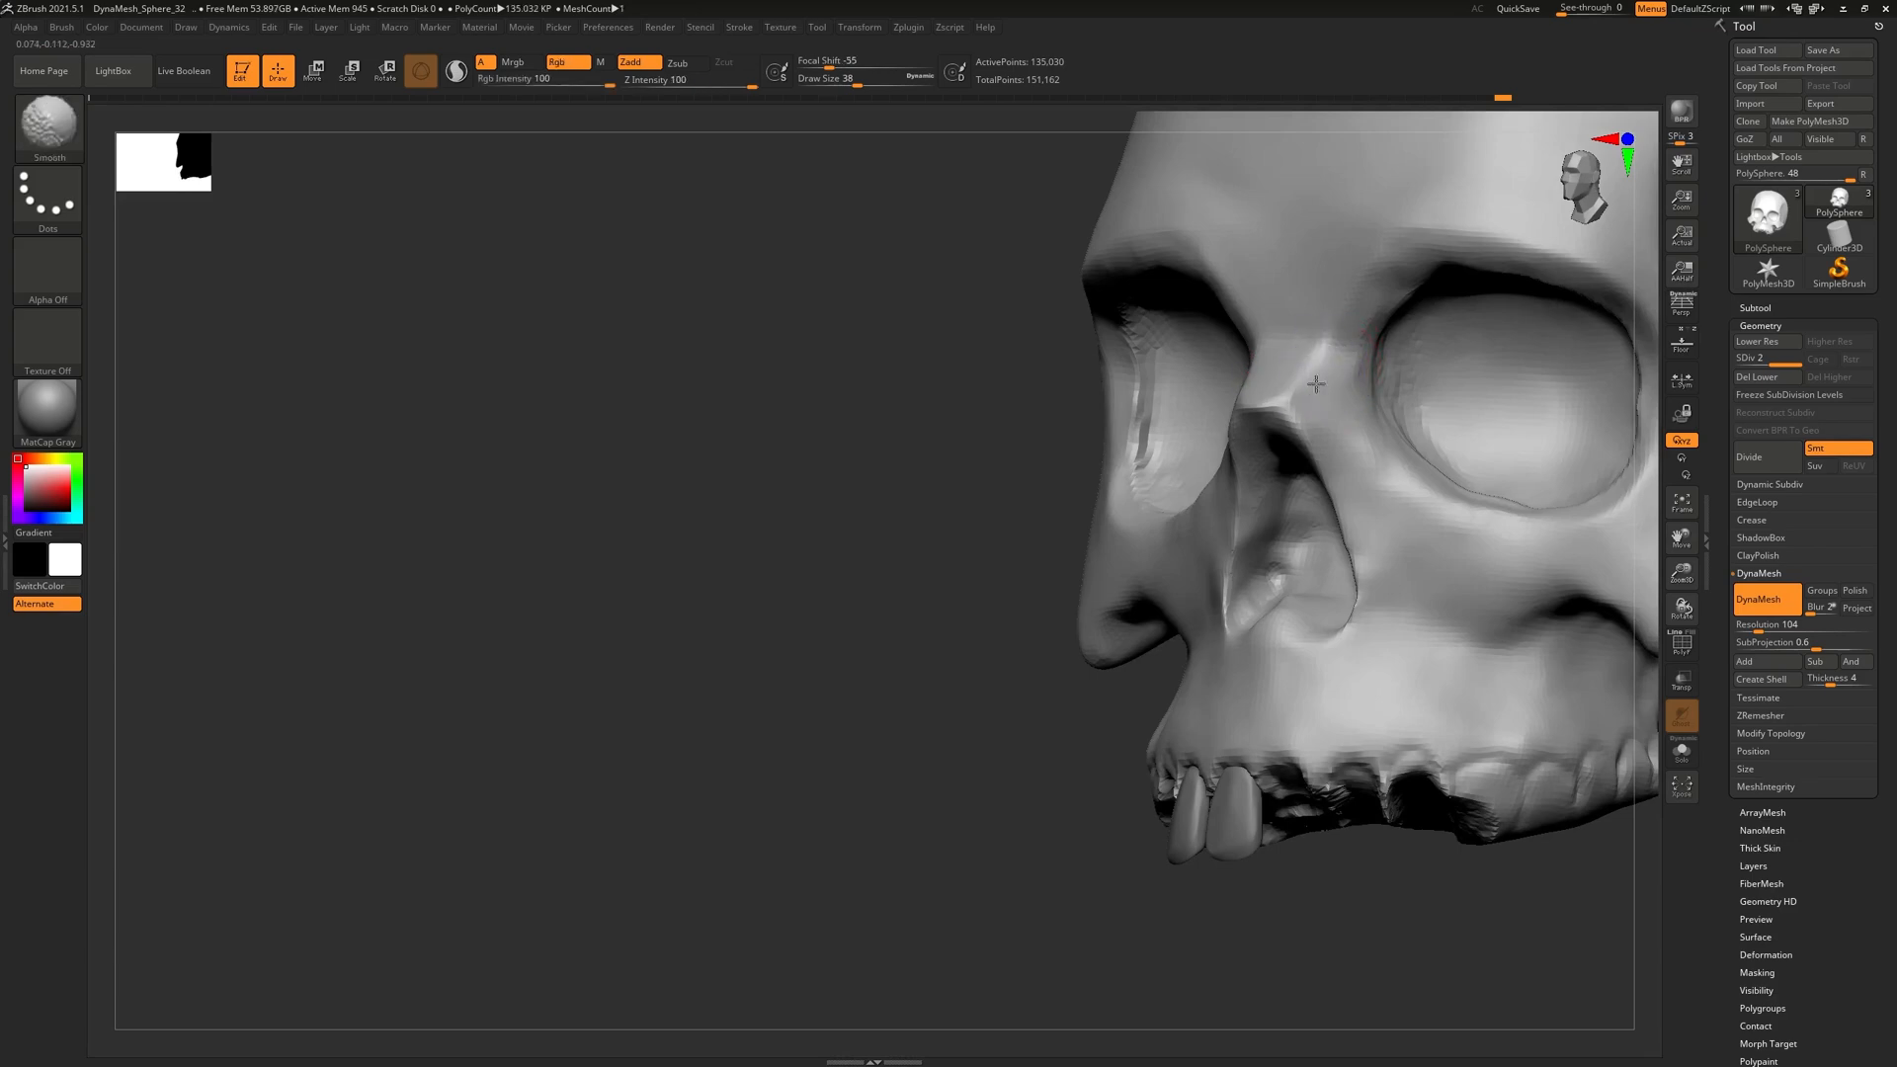
pyautogui.moveTo(1329, 464)
pyautogui.mouseDown(button='right')
pyautogui.moveTo(1363, 478)
pyautogui.moveTo(1384, 613)
pyautogui.moveTo(1411, 614)
pyautogui.mouseUp(button='right')
pyautogui.moveTo(1291, 495)
pyautogui.keyDown('ctrl'); pyautogui.mouseDown(button='right')
pyautogui.moveTo(1293, 544)
pyautogui.moveTo(1368, 559)
pyautogui.moveTo(1345, 563)
pyautogui.mouseUp(button='right'); pyautogui.keyUp('ctrl')
pyautogui.moveTo(1383, 805); pyautogui.dragTo(1169, 726, button='right')
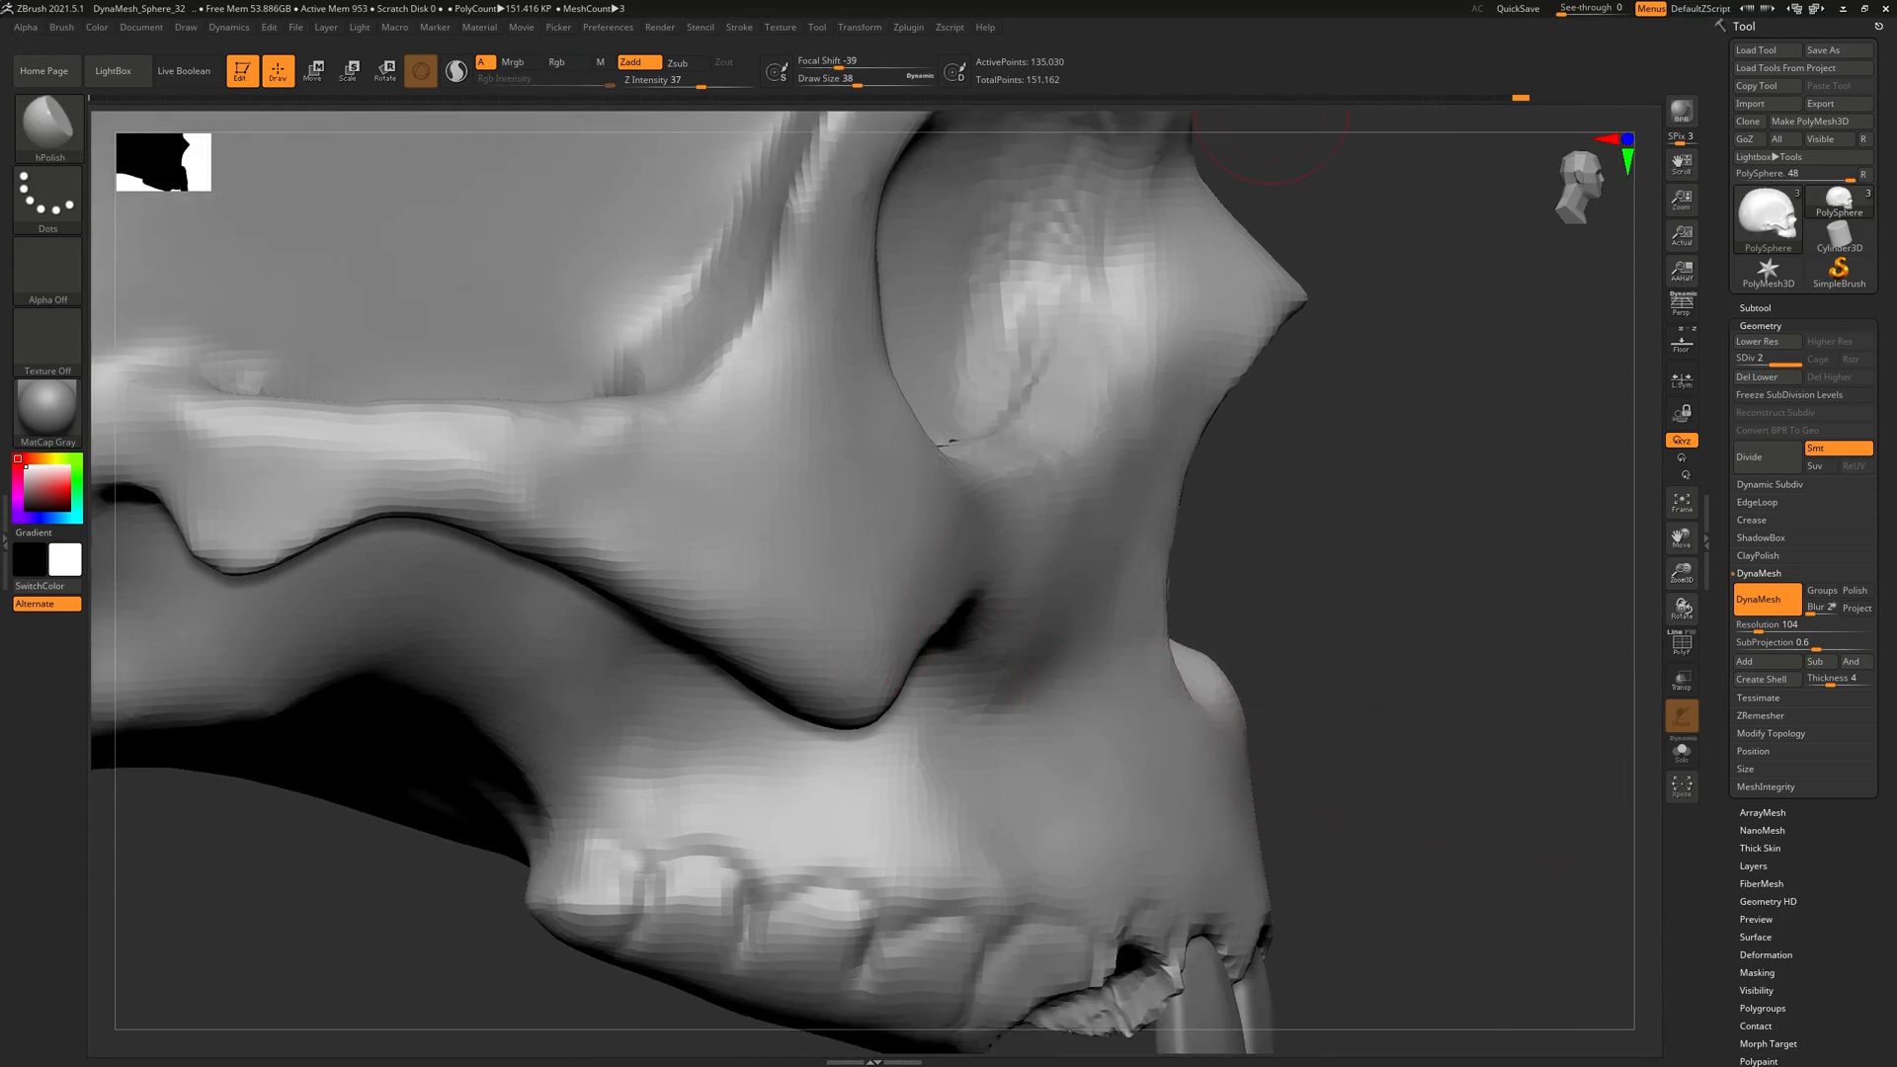
pyautogui.moveTo(1394, 666); pyautogui.dragTo(1343, 674, button='right')
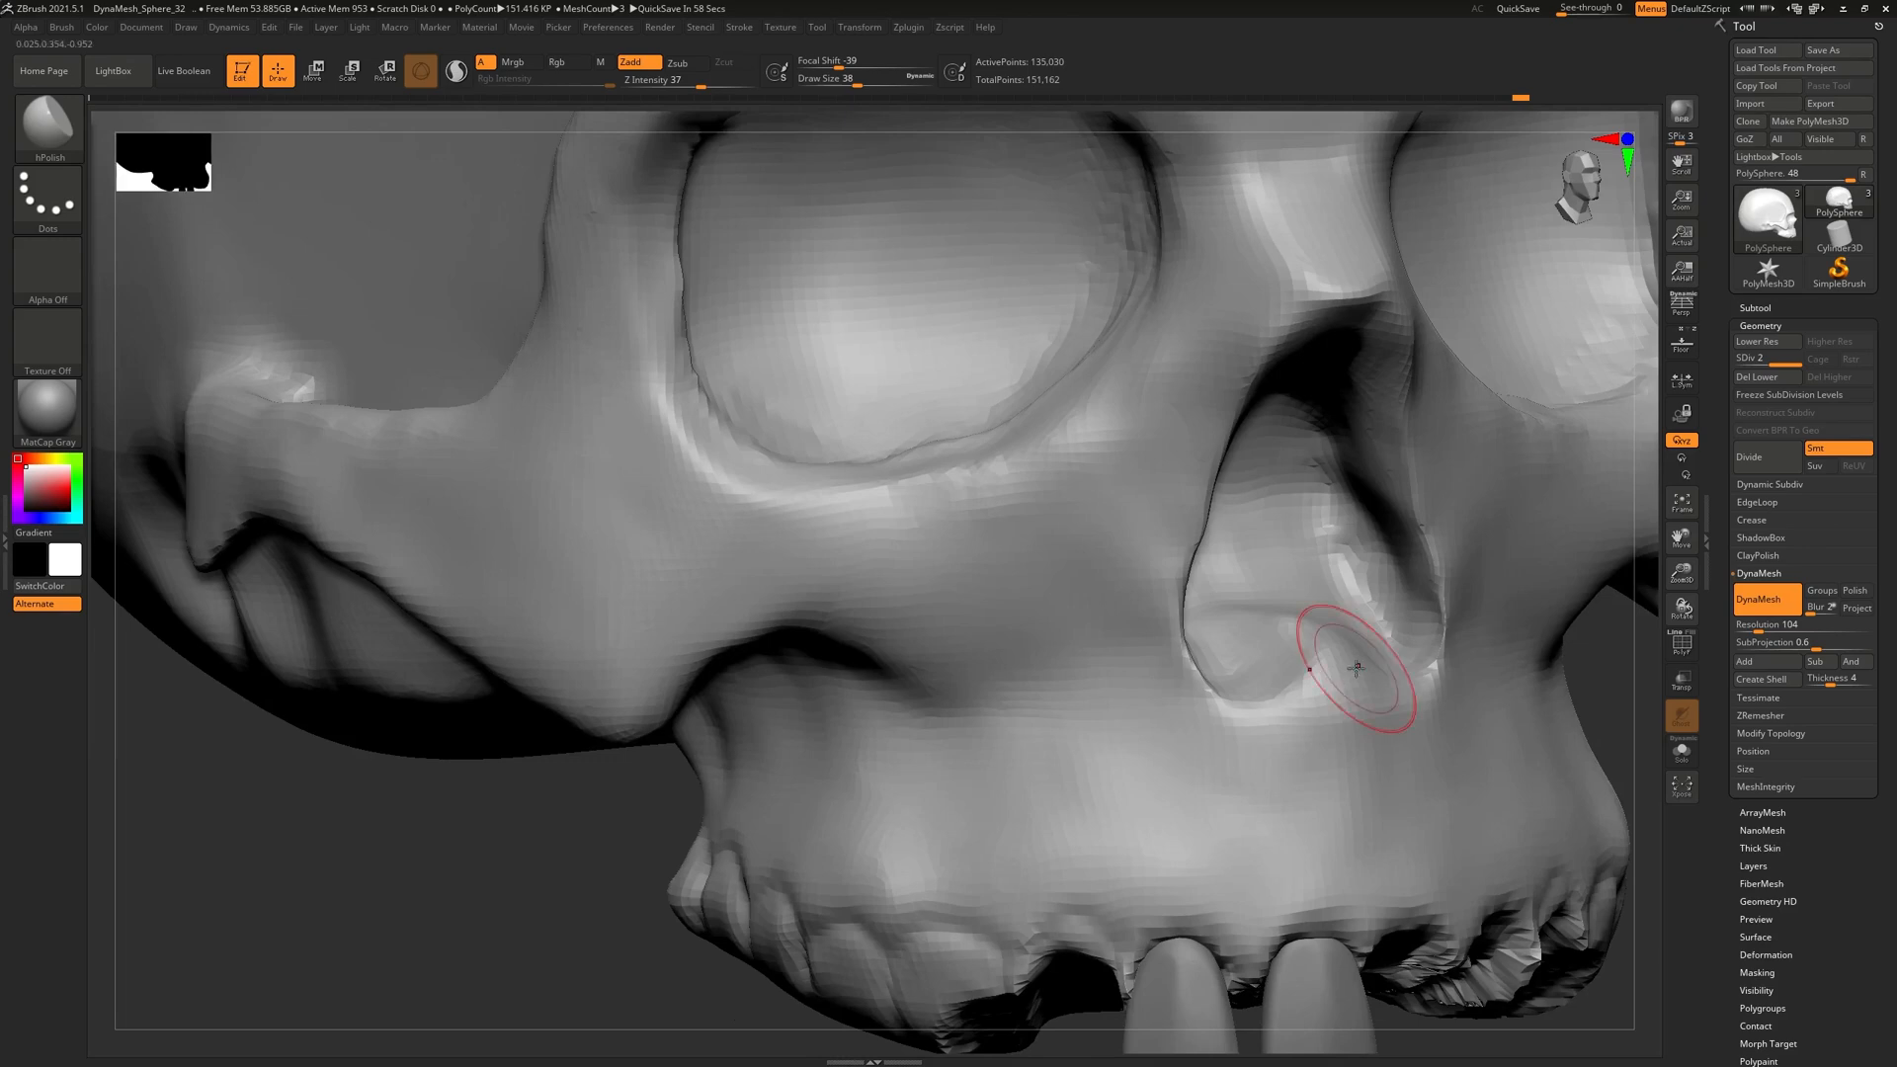
pyautogui.keyDown('alt'); pyautogui.moveTo(1245, 547); pyautogui.dragTo(892, 404, button='right'); pyautogui.keyUp('alt')
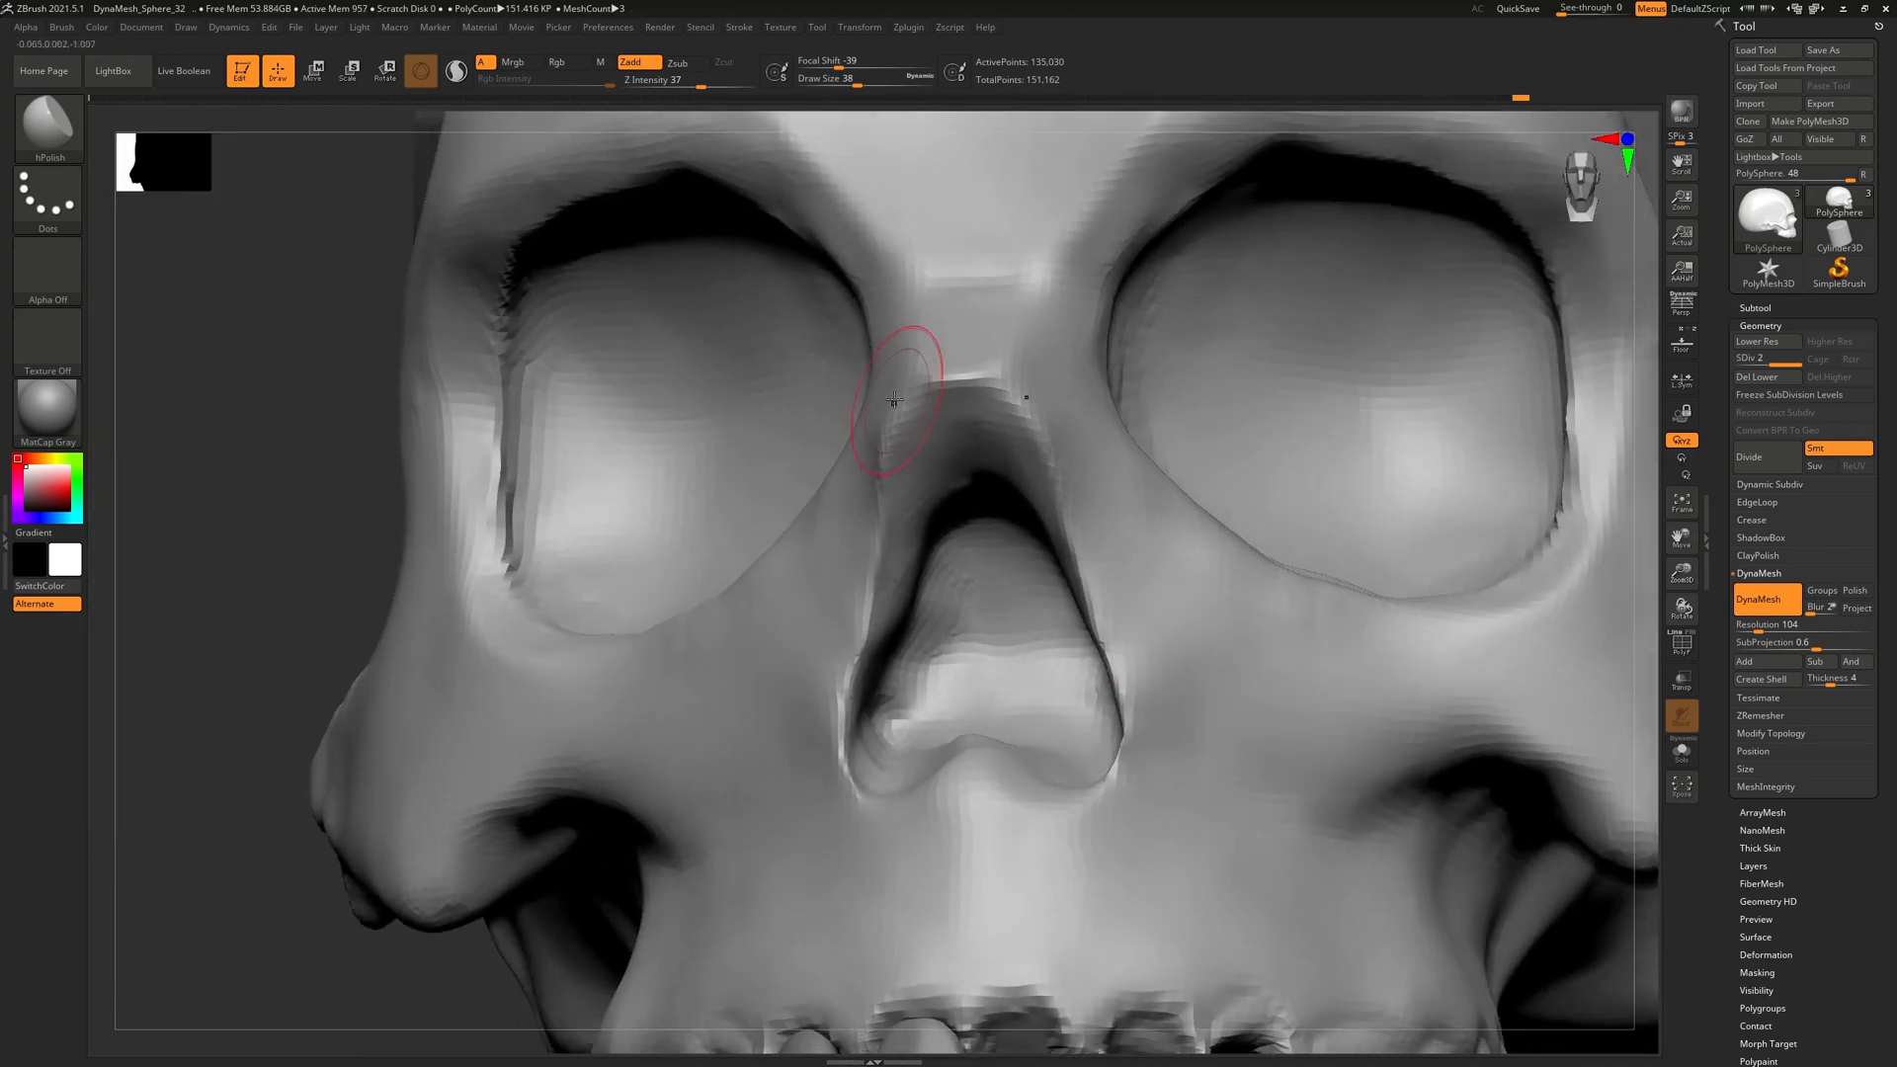
pyautogui.click(44, 122)
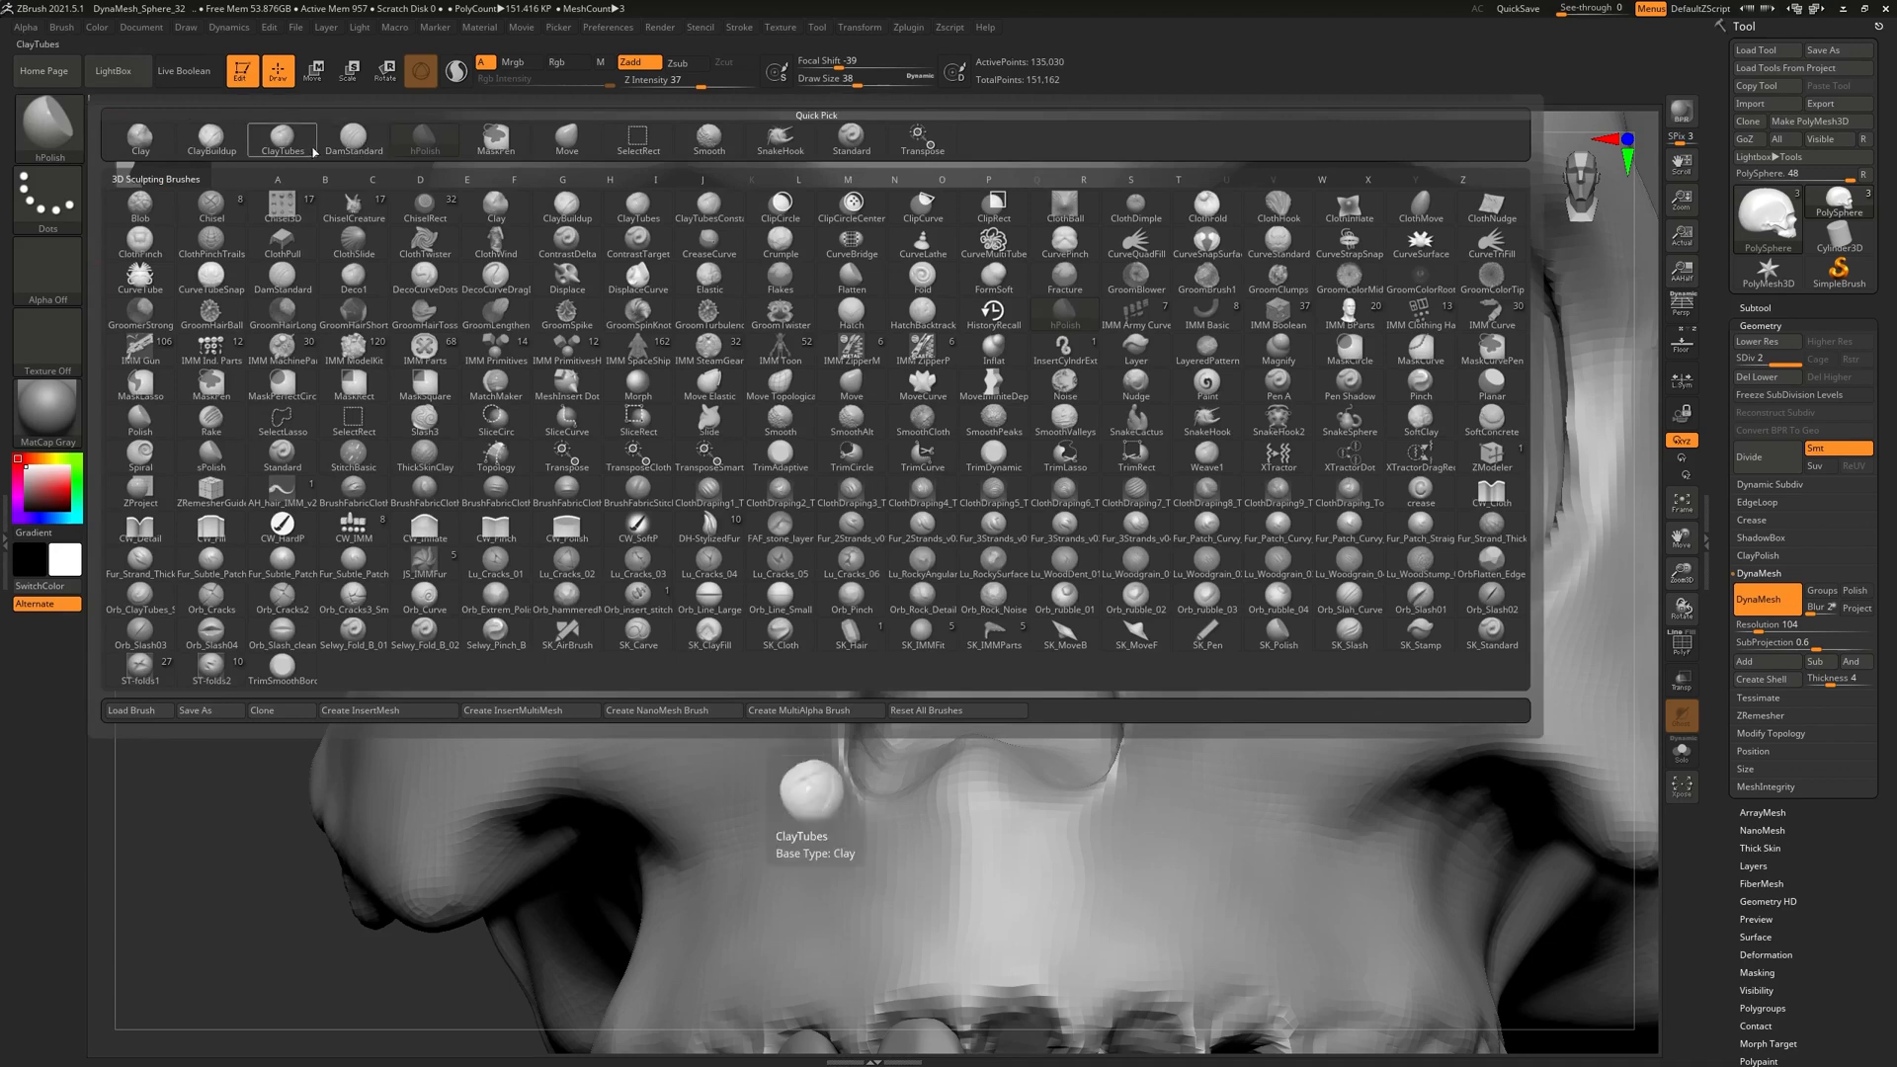
# Test DamStandard grooves inside the nasal cavity, then undo them so the skull stays unchanged
pyautogui.click(343, 140)
pyautogui.moveTo(919, 553); pyautogui.dragTo(923, 732, button='right')
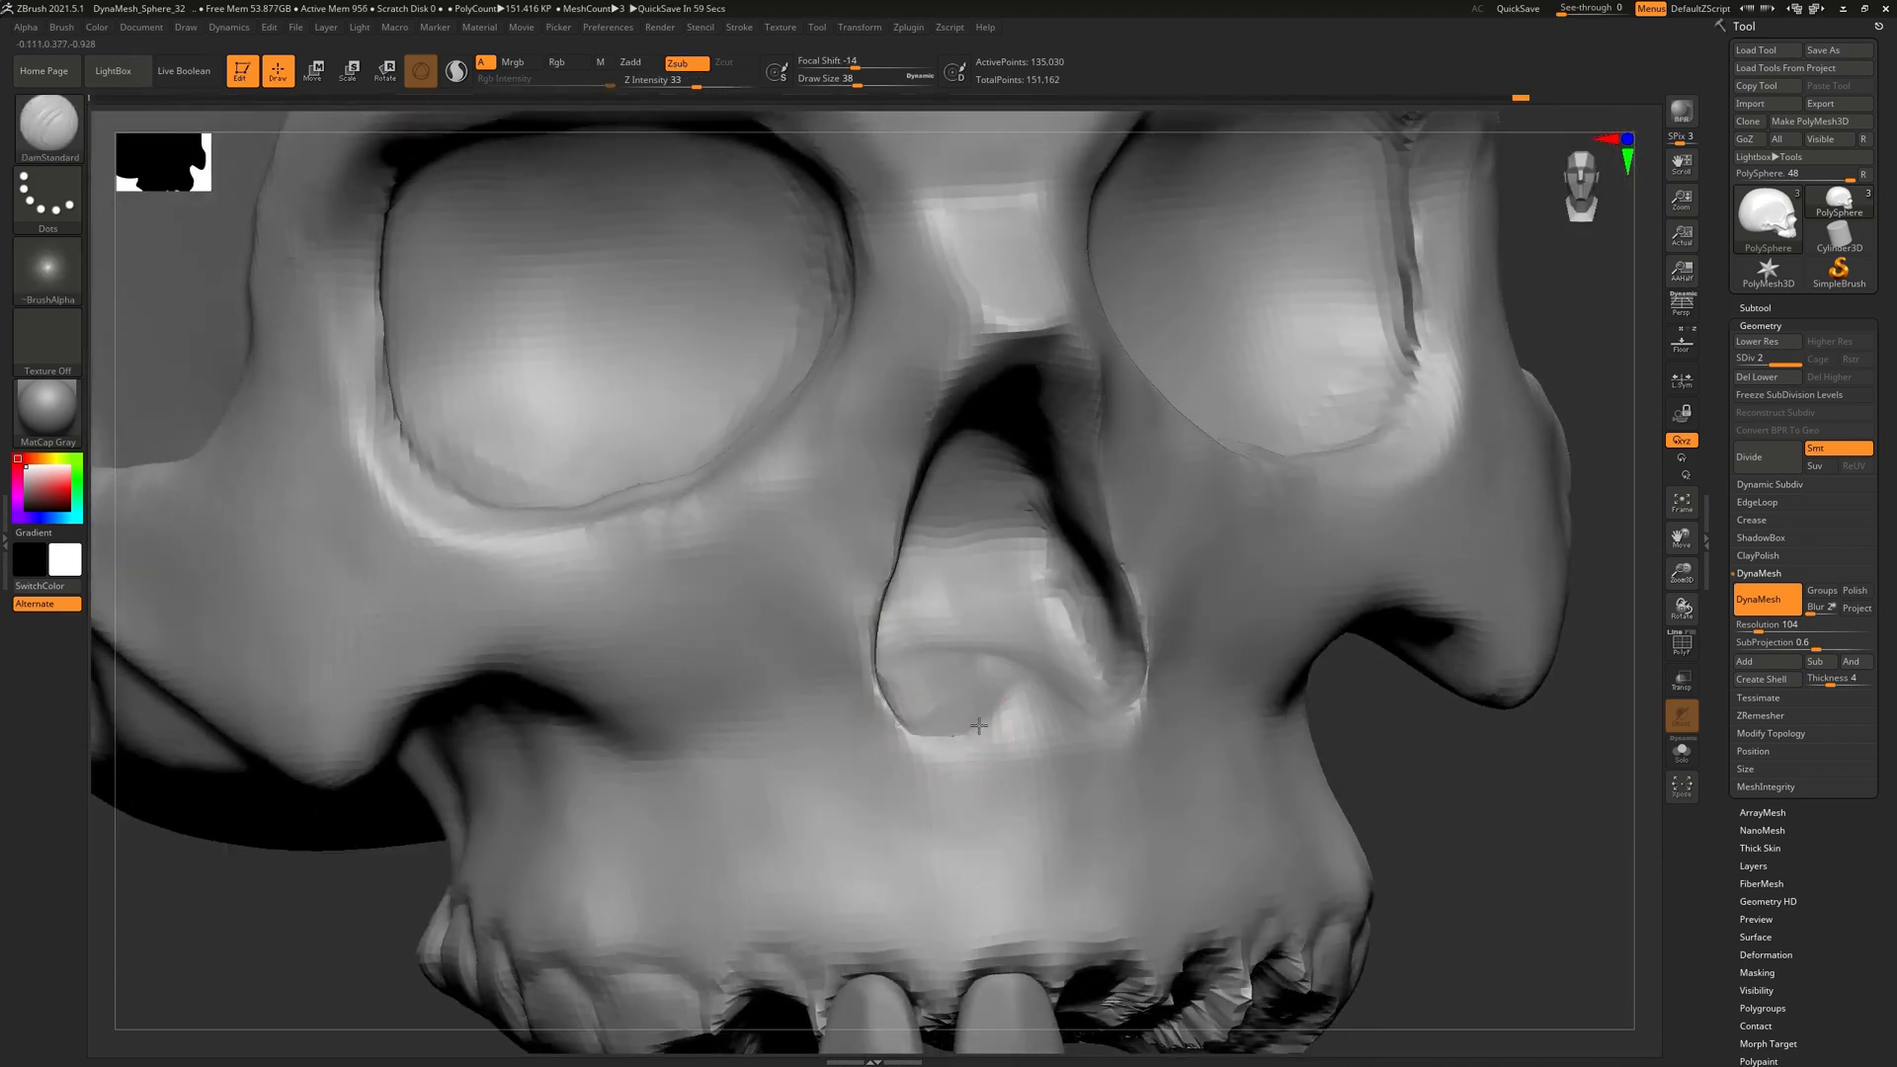
pyautogui.moveTo(1048, 669)
pyautogui.mouseDown(button='right')
pyautogui.moveTo(1092, 669)
pyautogui.moveTo(1055, 731)
pyautogui.moveTo(1104, 662)
pyautogui.moveTo(1083, 563)
pyautogui.moveTo(1113, 580)
pyautogui.moveTo(1137, 622)
pyautogui.moveTo(1021, 647)
pyautogui.mouseUp(button='right')
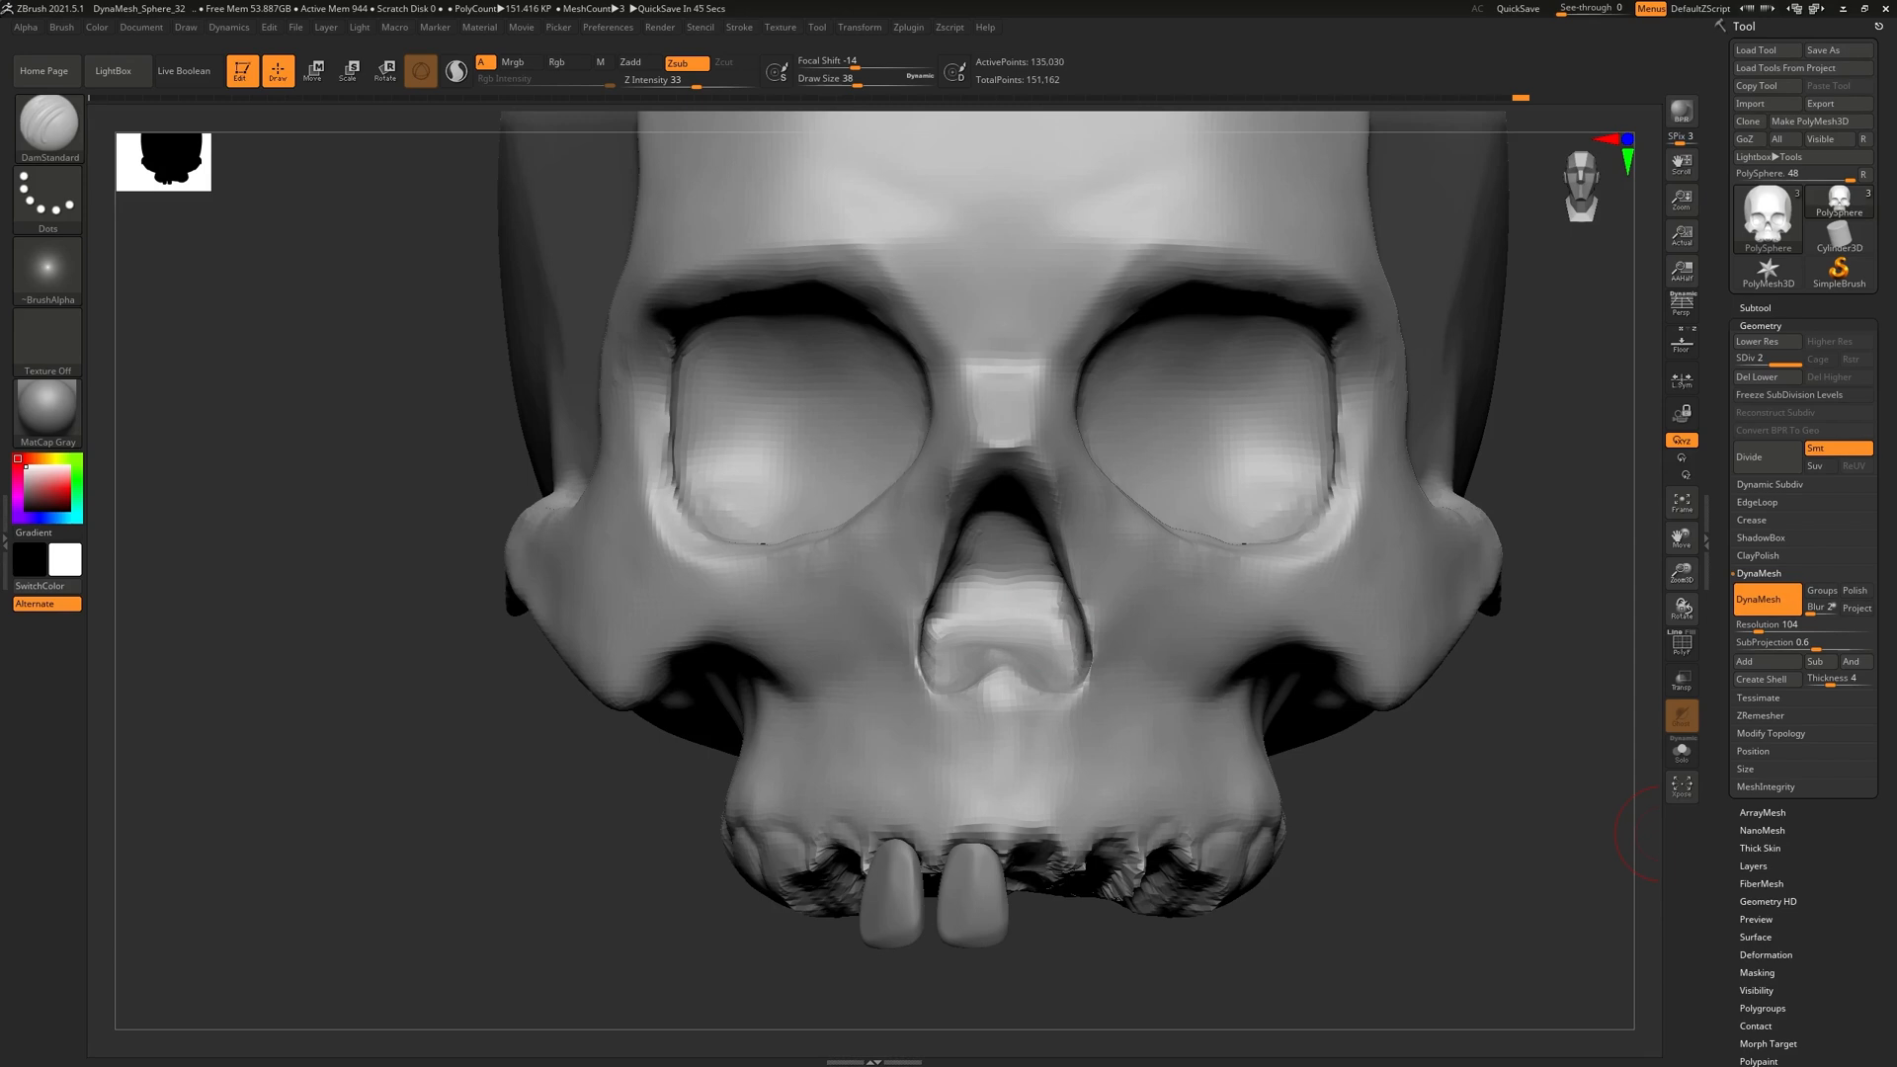
pyautogui.moveTo(984, 564); pyautogui.dragTo(1008, 616, button='right')
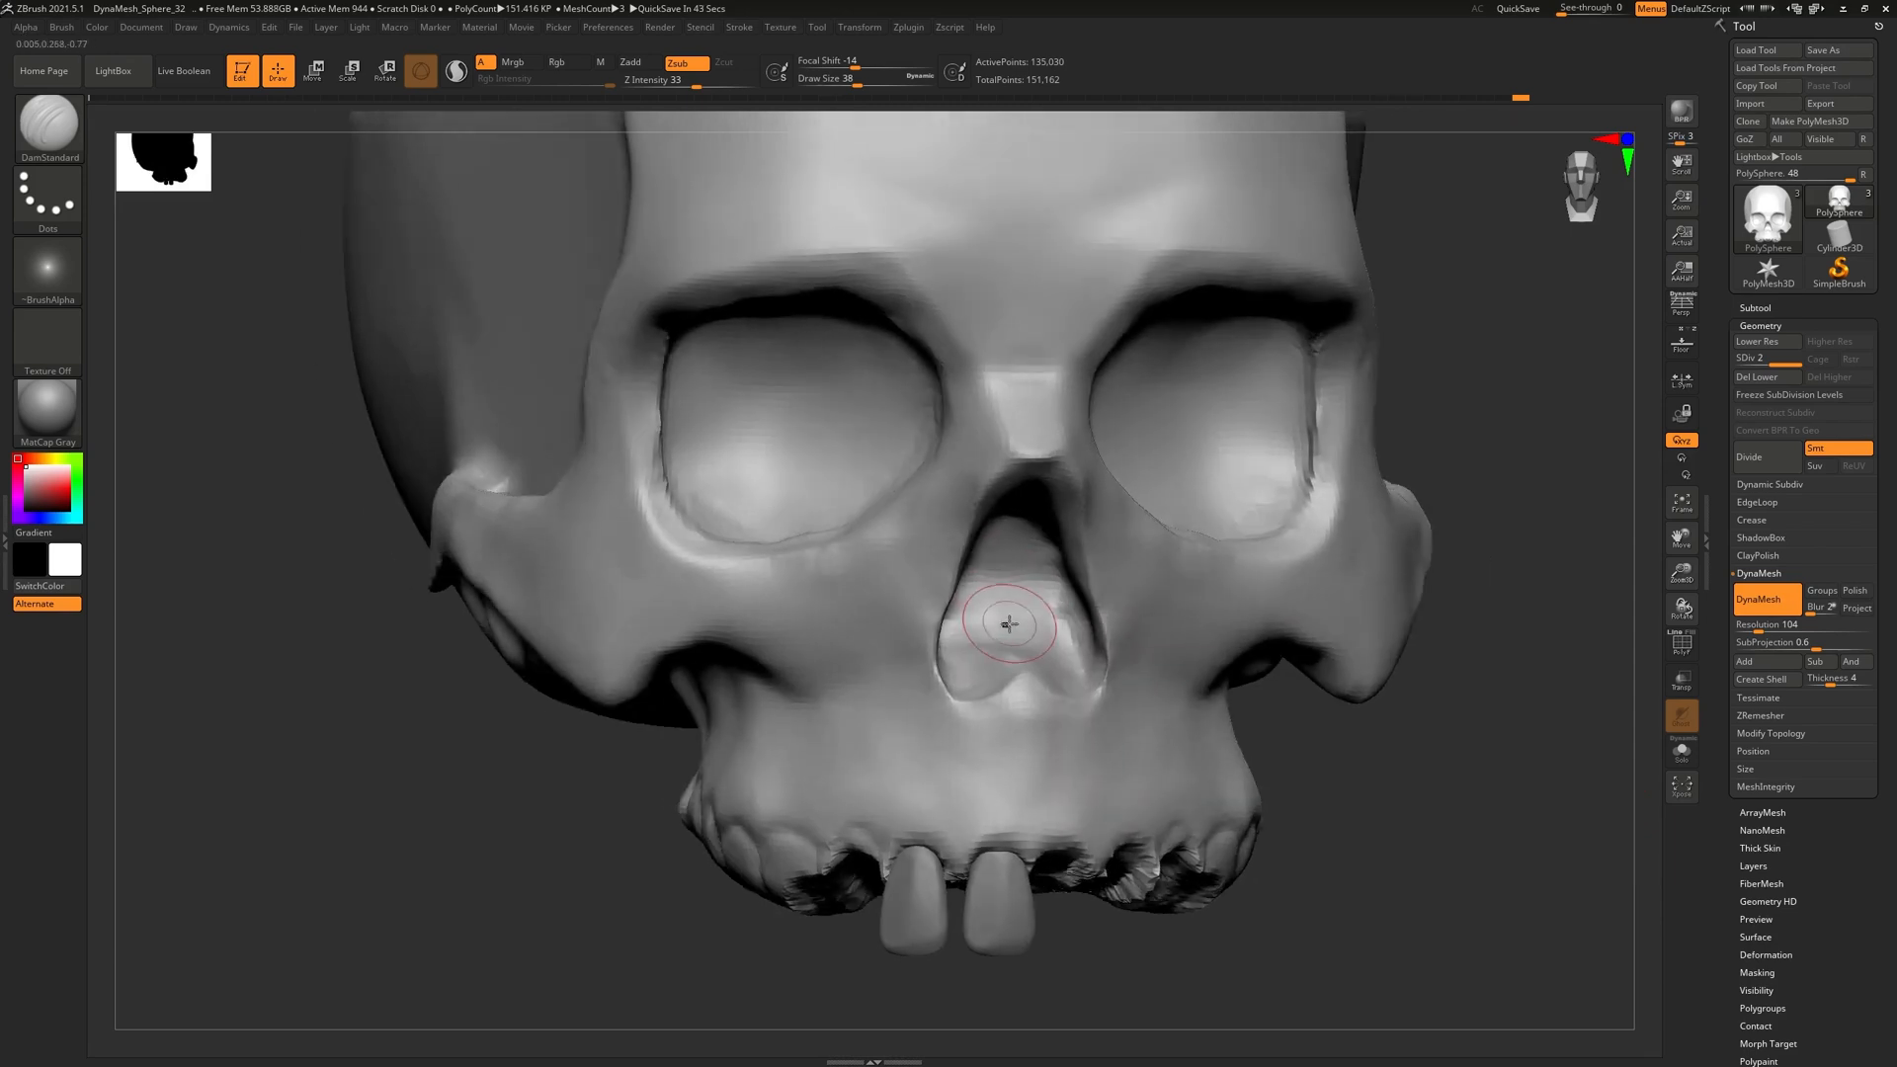
pyautogui.hotkey('ctrl', 'z')
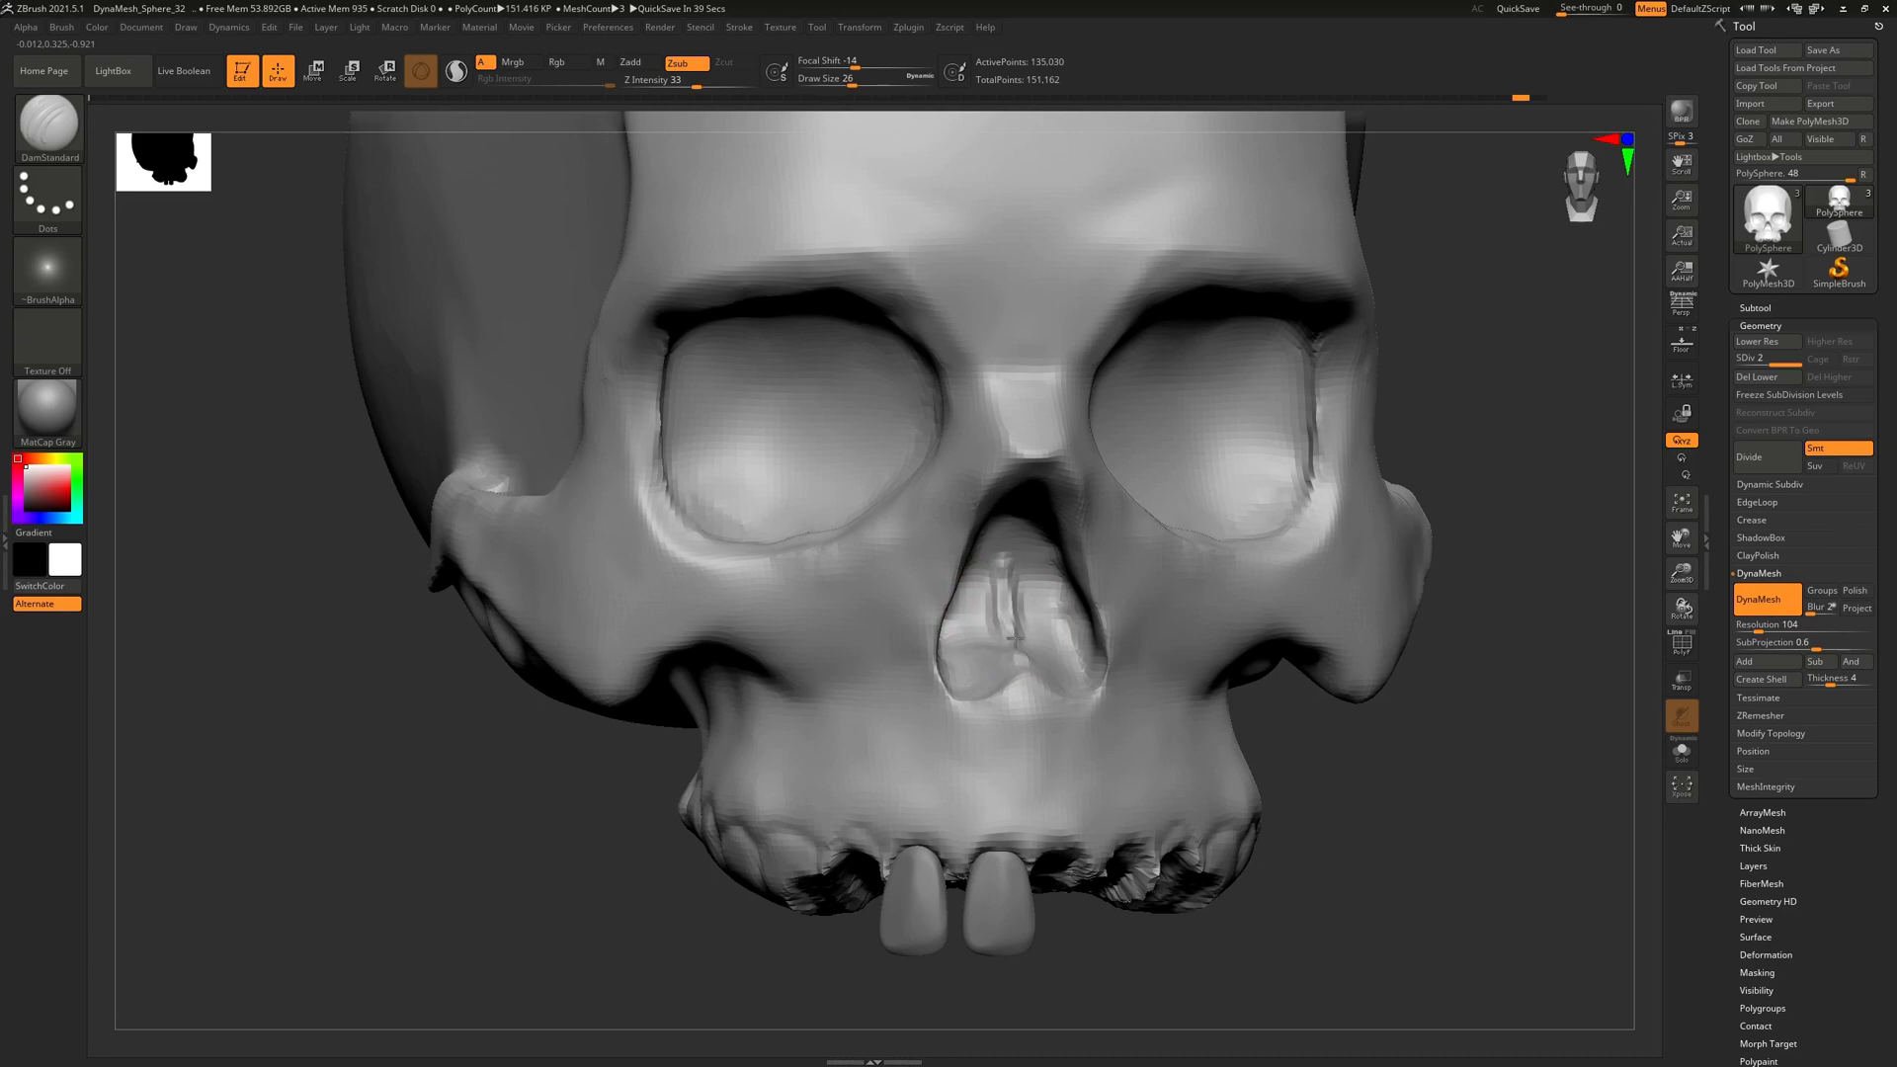
pyautogui.moveTo(1034, 633)
pyautogui.mouseDown(button='right')
pyautogui.moveTo(927, 640)
pyautogui.moveTo(994, 616)
pyautogui.mouseUp(button='right')
pyautogui.hotkey('ctrl', 'z')
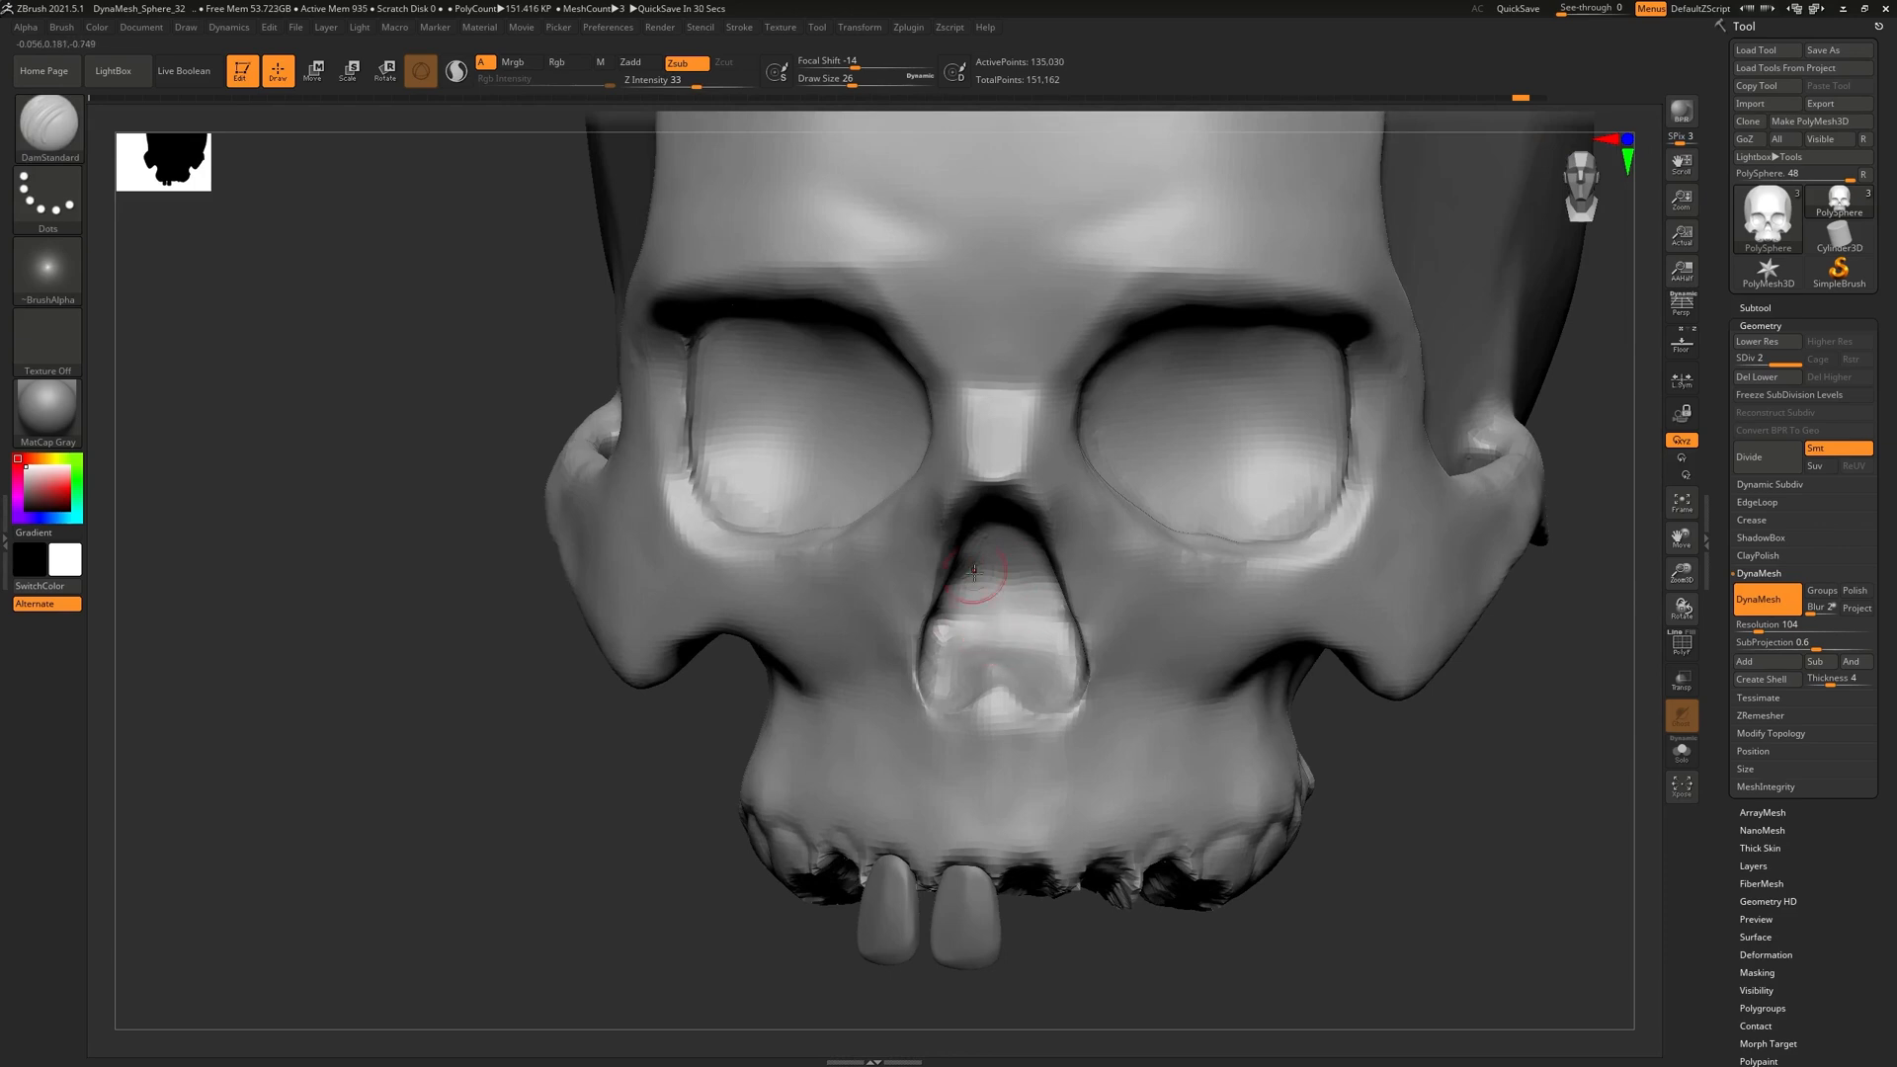
# Orbit the skull to a centred side profile and a three-quarter view of the cranium
pyautogui.moveTo(974, 668)
pyautogui.mouseDown(button='right')
pyautogui.moveTo(938, 584)
pyautogui.moveTo(931, 300)
pyautogui.mouseUp(button='right')
pyautogui.moveTo(1088, 636)
pyautogui.mouseDown(button='right')
pyautogui.moveTo(1164, 652)
pyautogui.moveTo(974, 650)
pyautogui.moveTo(957, 601)
pyautogui.moveTo(1008, 671)
pyautogui.mouseUp(button='right')
pyautogui.moveTo(875, 641)
pyautogui.keyDown('alt'); pyautogui.mouseDown(button='right')
pyautogui.moveTo(1152, 750)
pyautogui.moveTo(1213, 747)
pyautogui.mouseUp(button='right'); pyautogui.keyUp('alt')
pyautogui.moveTo(752, 621)
pyautogui.keyDown('alt'); pyautogui.mouseDown(button='right')
pyautogui.moveTo(936, 732)
pyautogui.moveTo(958, 637)
pyautogui.mouseUp(button='right'); pyautogui.keyUp('alt')
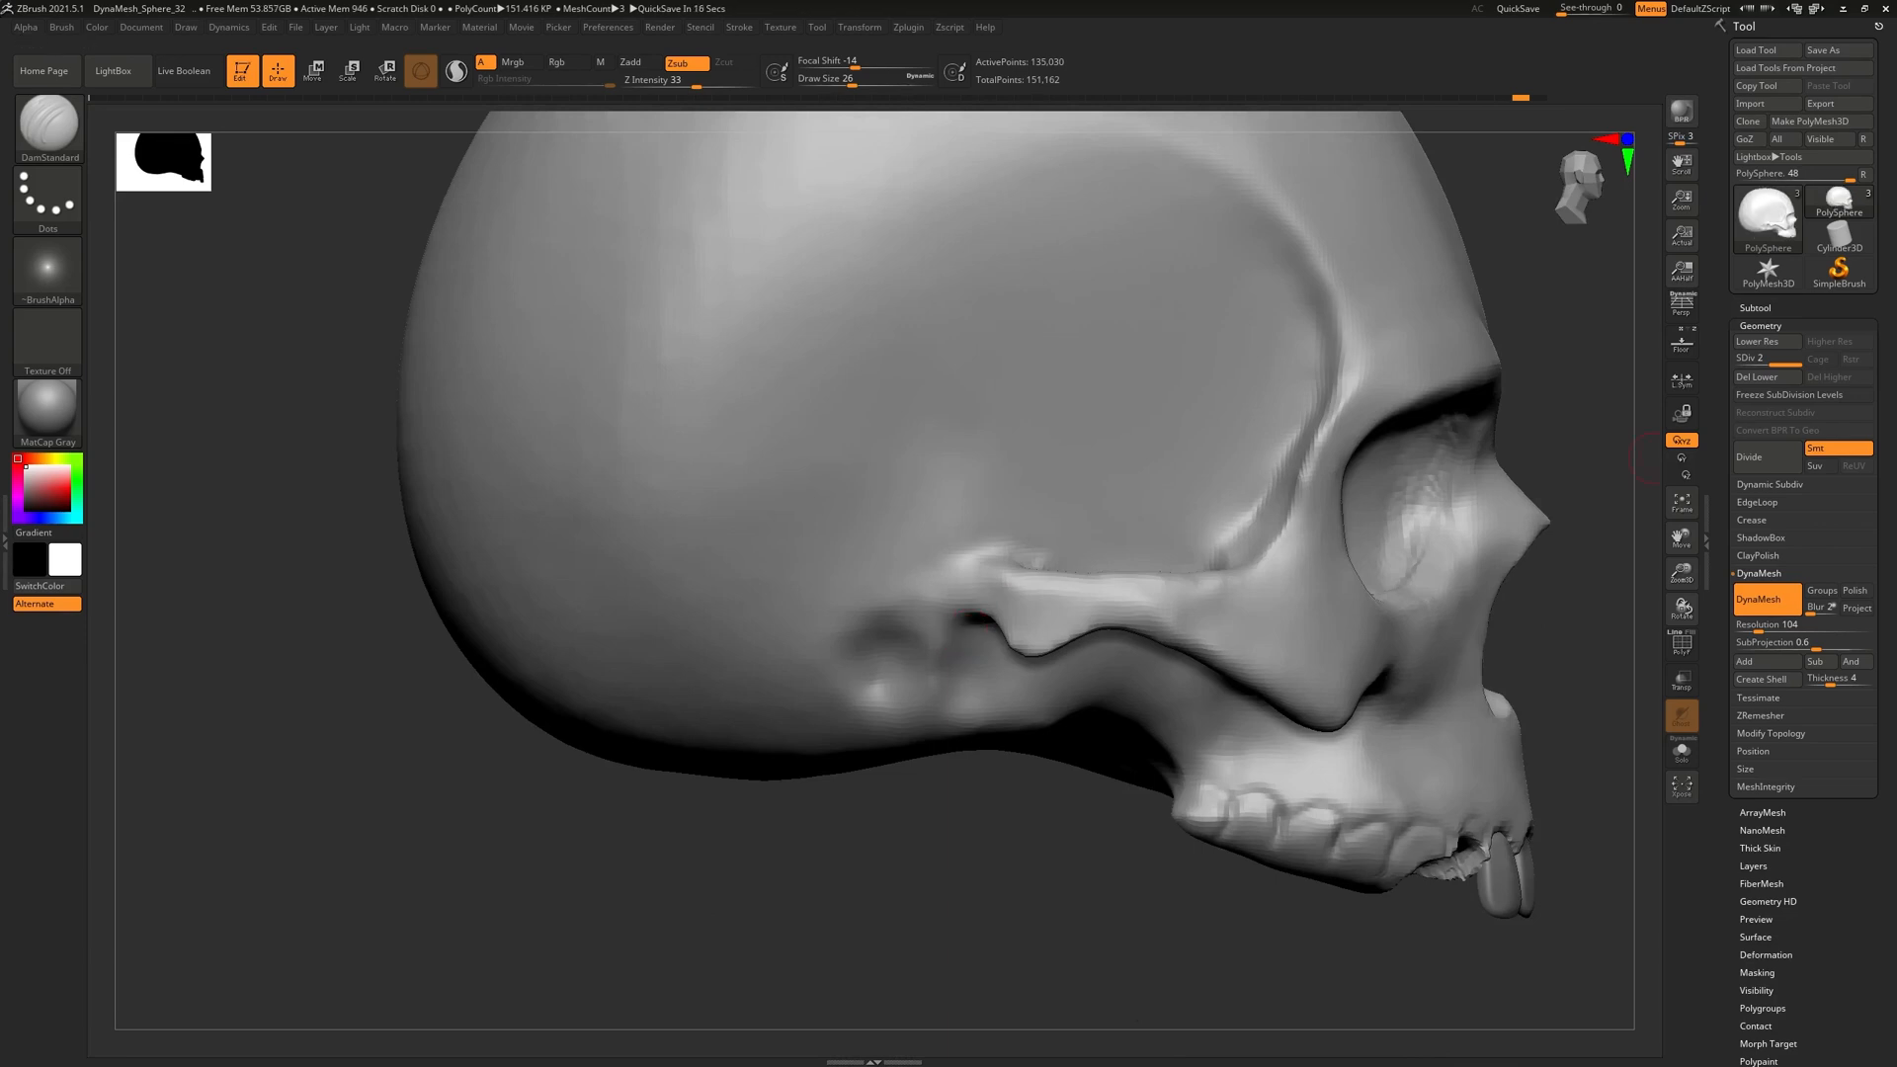
pyautogui.moveTo(944, 837); pyautogui.dragTo(854, 802, button='right')
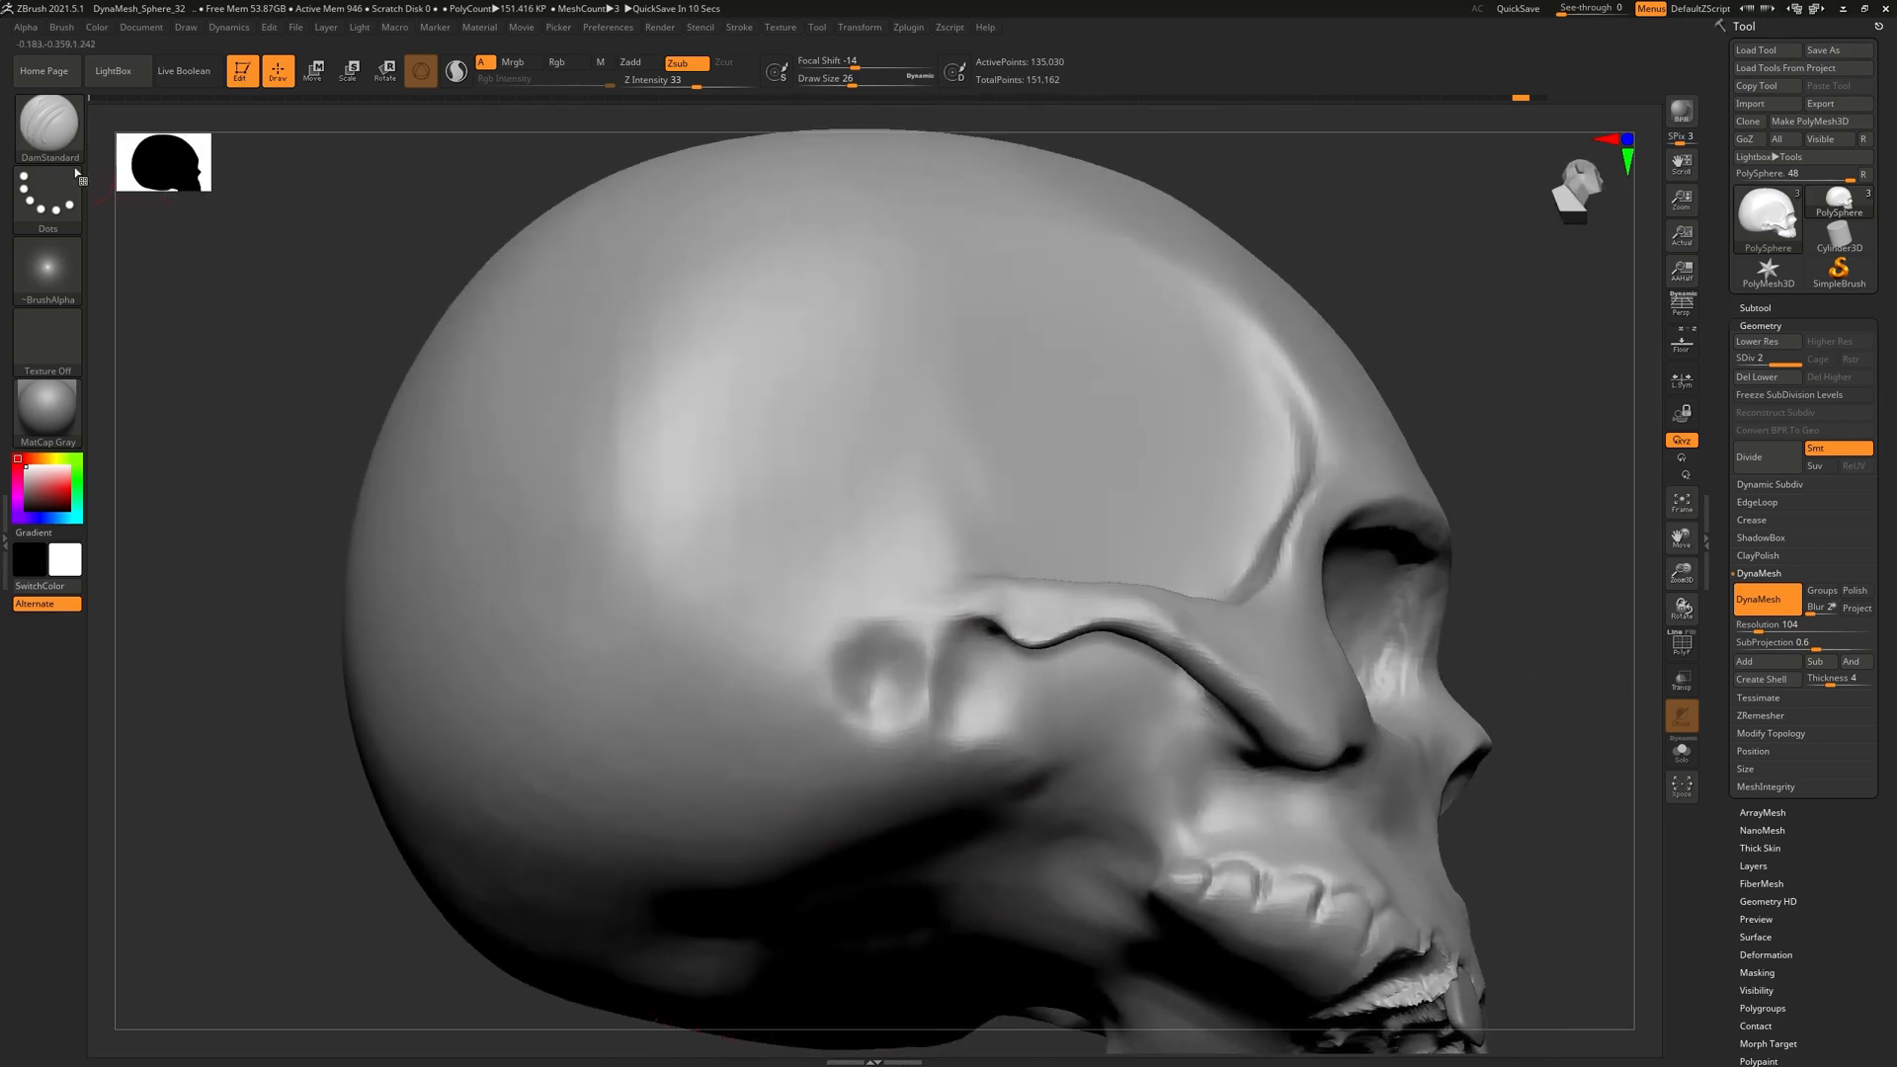
# With an enlarged ClayBuildup brush, build up ridges behind and below the ear, then smooth them
pyautogui.press('b')
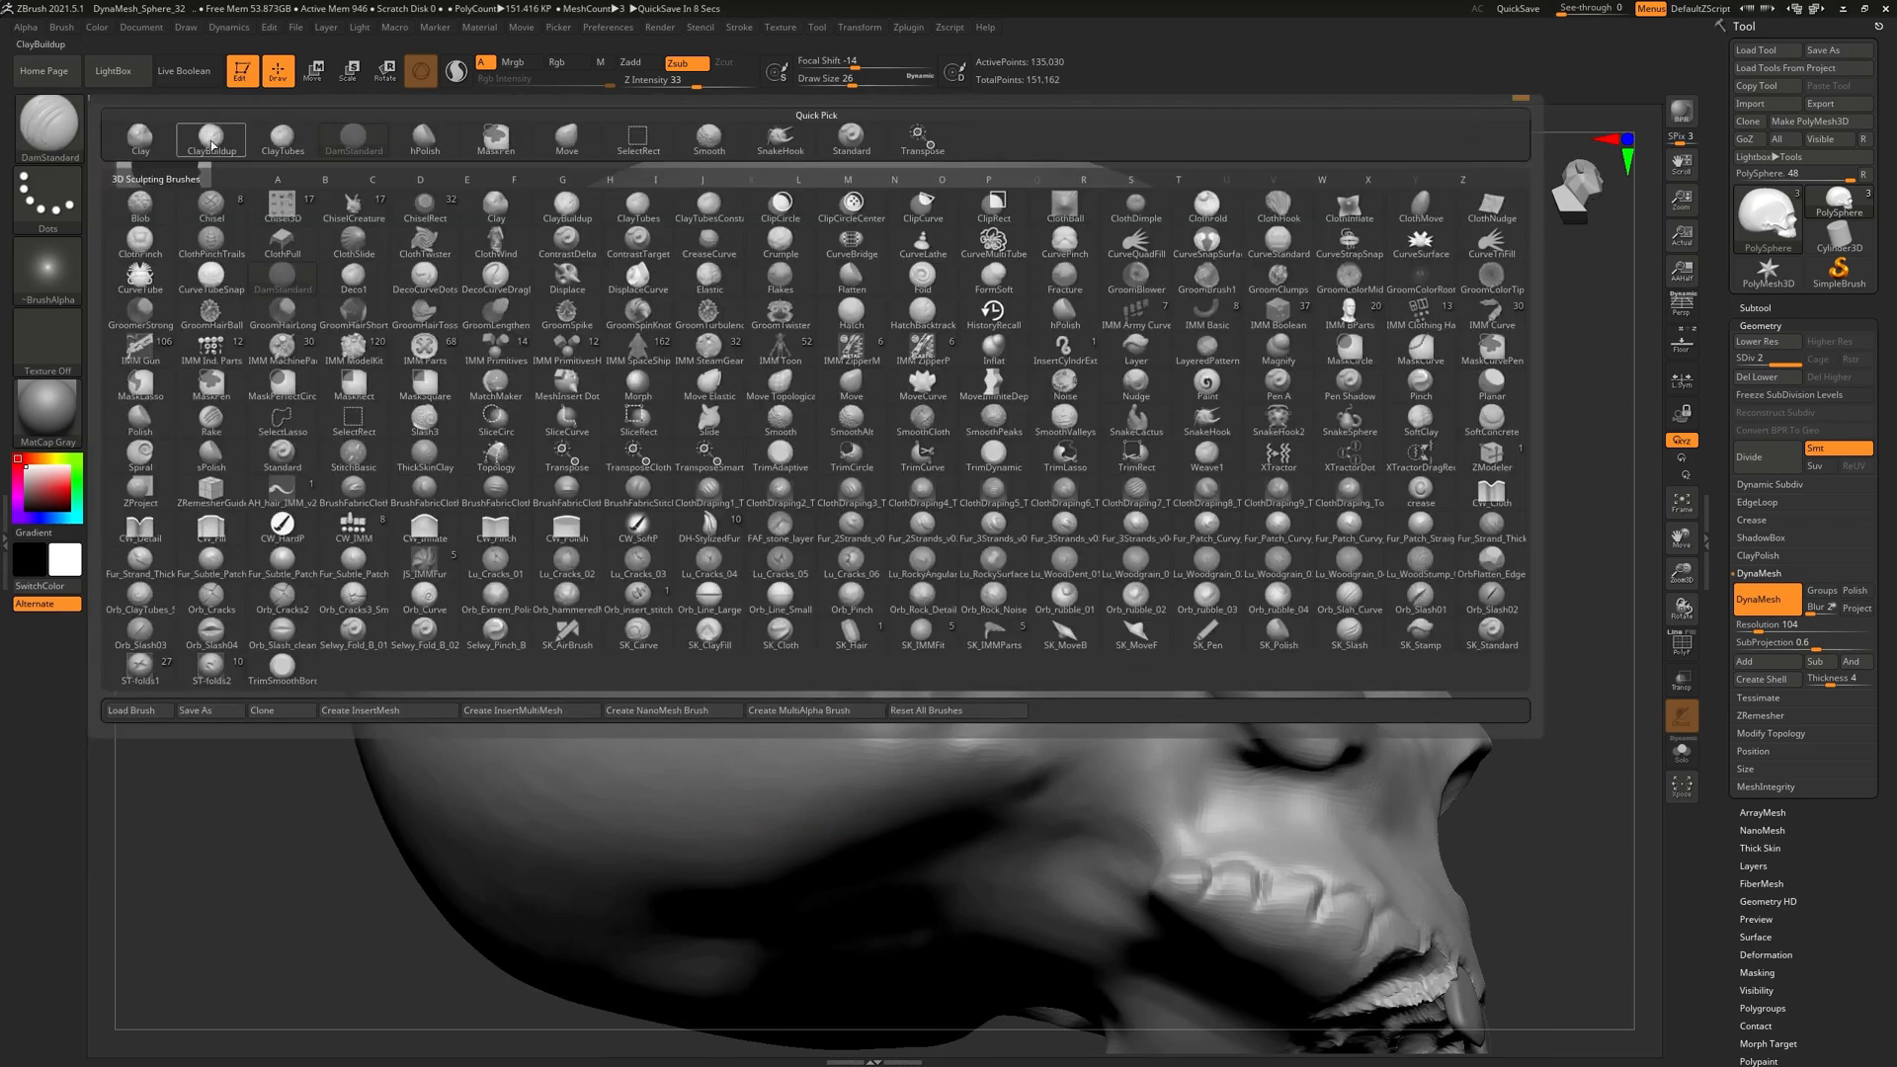
pyautogui.moveTo(221, 147)
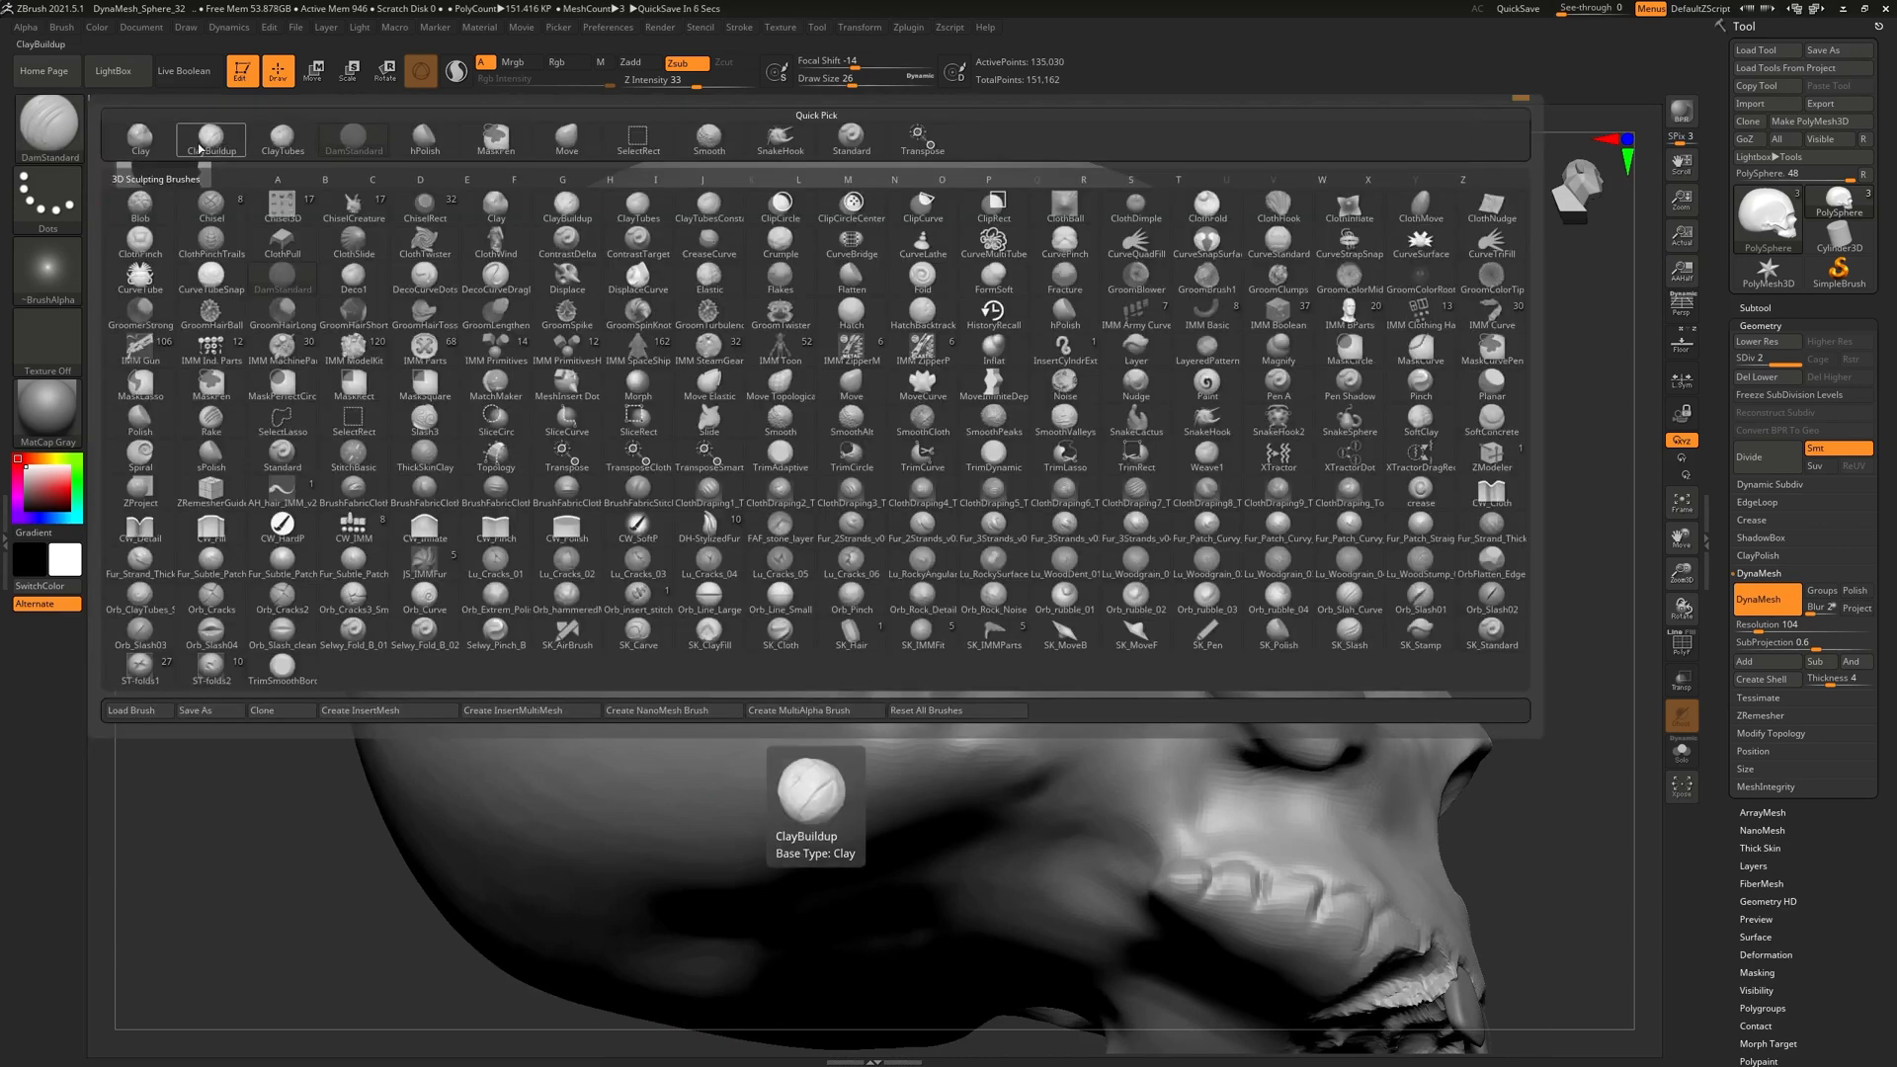
pyautogui.click(210, 144)
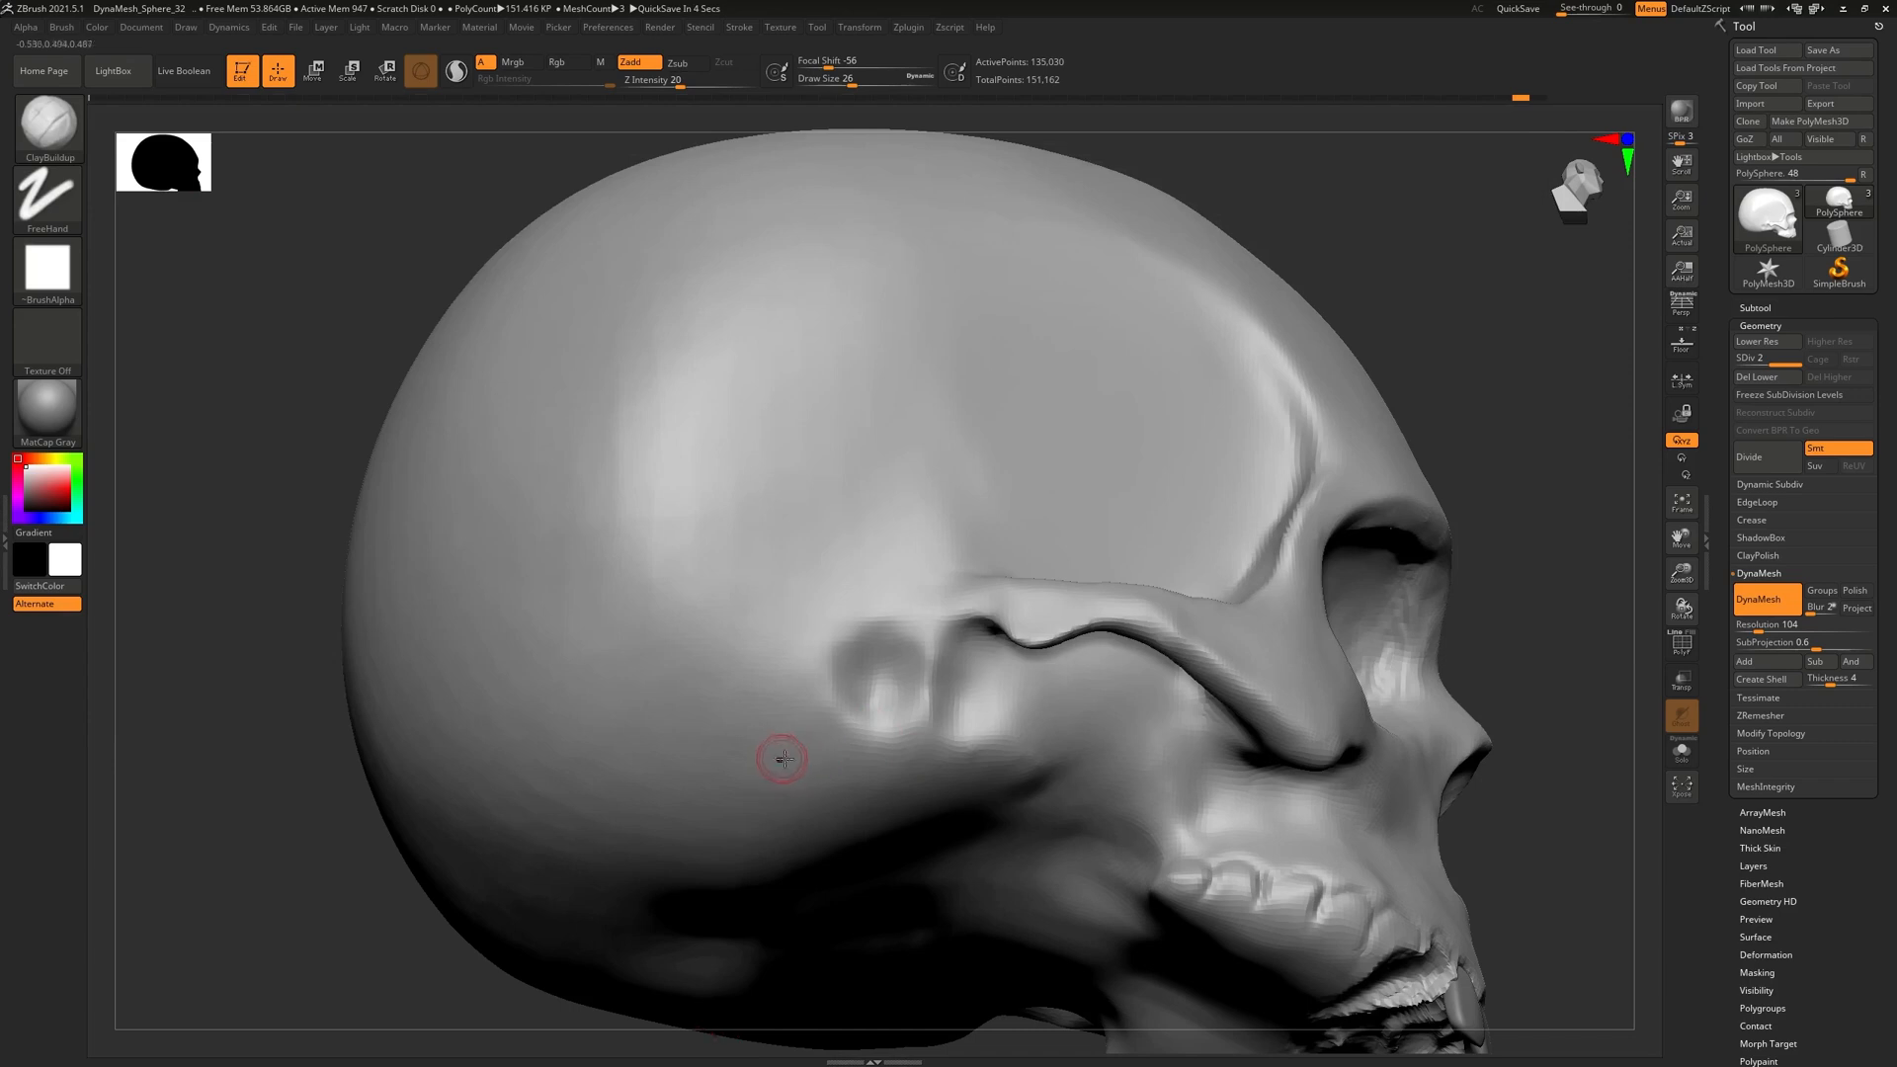
pyautogui.press(']')
pyautogui.press(']')
pyautogui.press(']')
pyautogui.press(']')
pyautogui.press(']')
pyautogui.moveTo(815, 608)
pyautogui.mouseDown(button='right')
pyautogui.moveTo(889, 736)
pyautogui.moveTo(862, 739)
pyautogui.moveTo(862, 637)
pyautogui.mouseUp(button='right')
pyautogui.moveTo(826, 750)
pyautogui.mouseDown(button='right')
pyautogui.moveTo(813, 656)
pyautogui.moveTo(826, 665)
pyautogui.mouseUp(button='right')
pyautogui.moveTo(818, 715); pyautogui.dragTo(748, 650)
pyautogui.moveTo(780, 763)
pyautogui.mouseDown()
pyautogui.moveTo(813, 780)
pyautogui.moveTo(869, 723)
pyautogui.moveTo(983, 706)
pyautogui.moveTo(815, 763)
pyautogui.moveTo(933, 729)
pyautogui.moveTo(1025, 750)
pyautogui.moveTo(904, 825)
pyautogui.mouseUp()
pyautogui.moveTo(736, 671)
pyautogui.keyDown('shift'); pyautogui.mouseDown()
pyautogui.moveTo(790, 736)
pyautogui.moveTo(924, 781)
pyautogui.moveTo(914, 841)
pyautogui.mouseUp(); pyautogui.keyUp('shift')
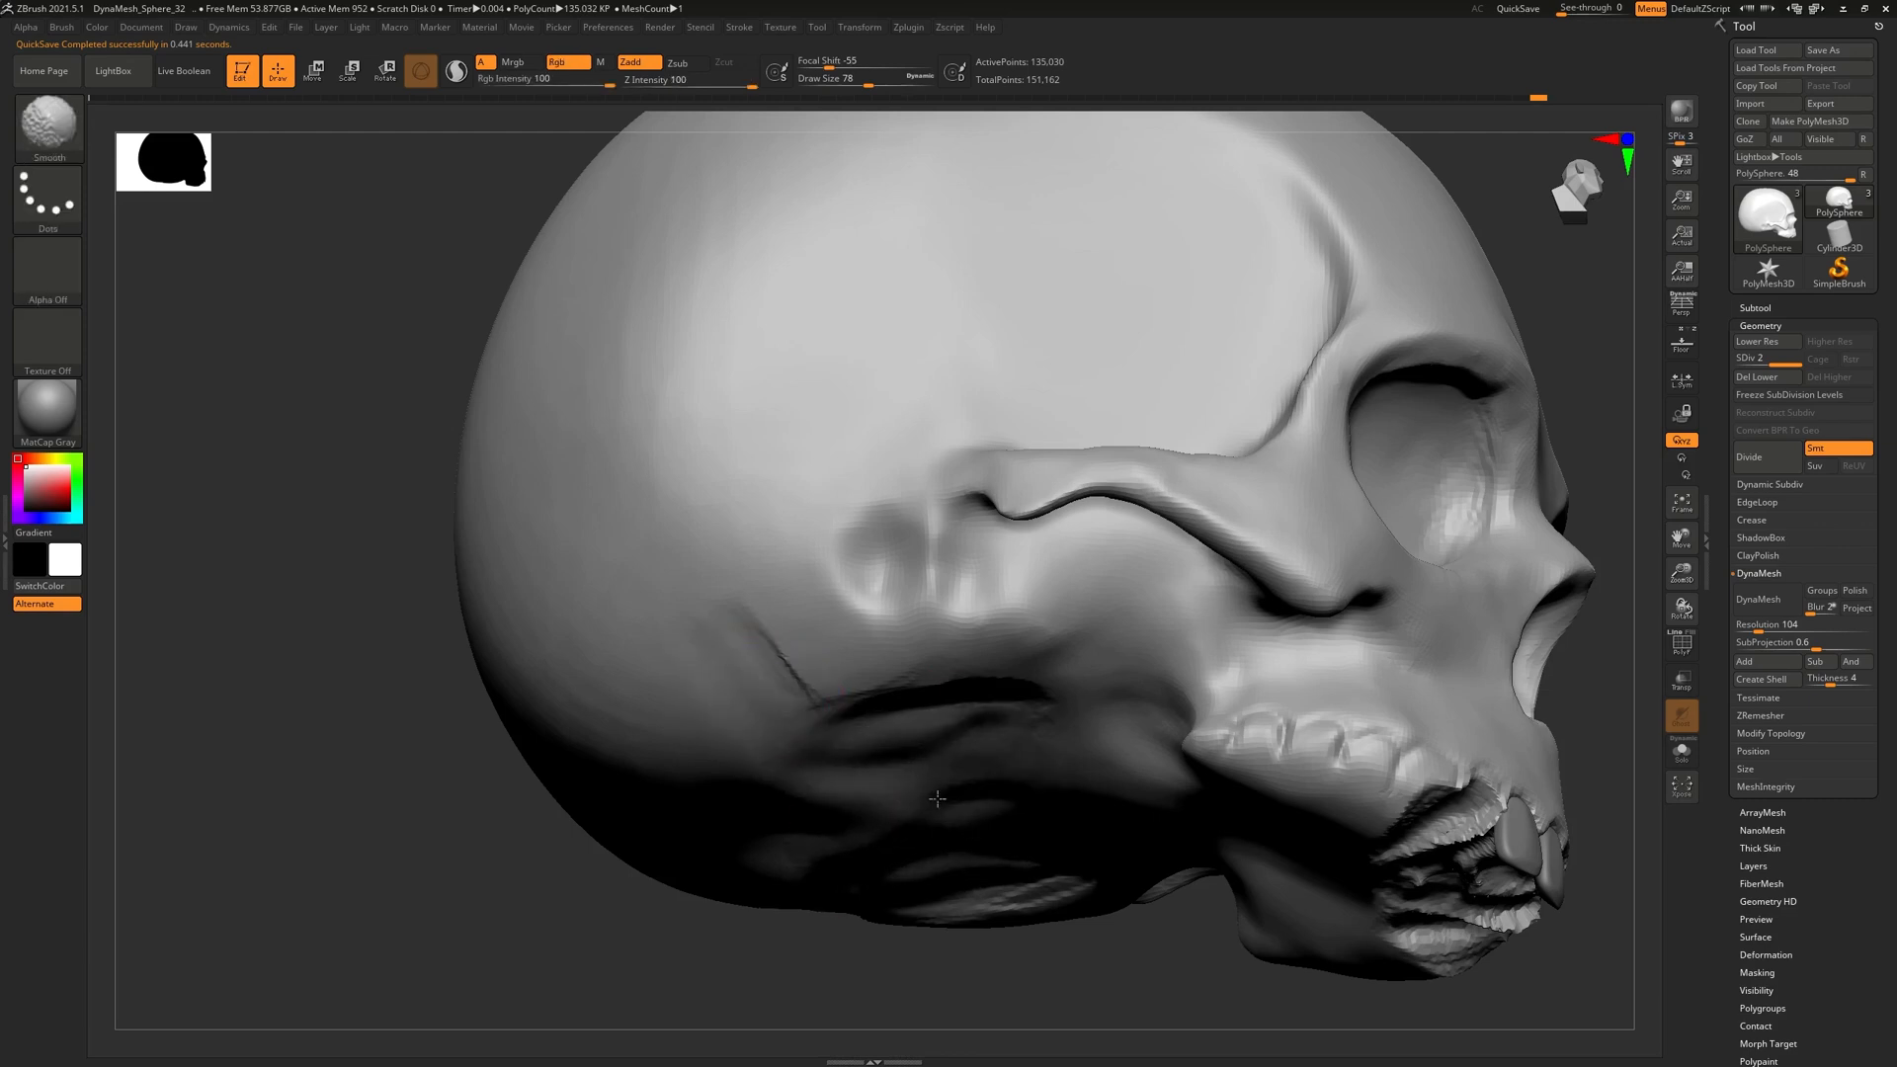
# Add, smooth and refine the clay bump behind the ear, checking from side and underside
pyautogui.moveTo(791, 703); pyautogui.dragTo(824, 812, button='right')
pyautogui.moveTo(857, 676); pyautogui.dragTo(767, 630, button='right')
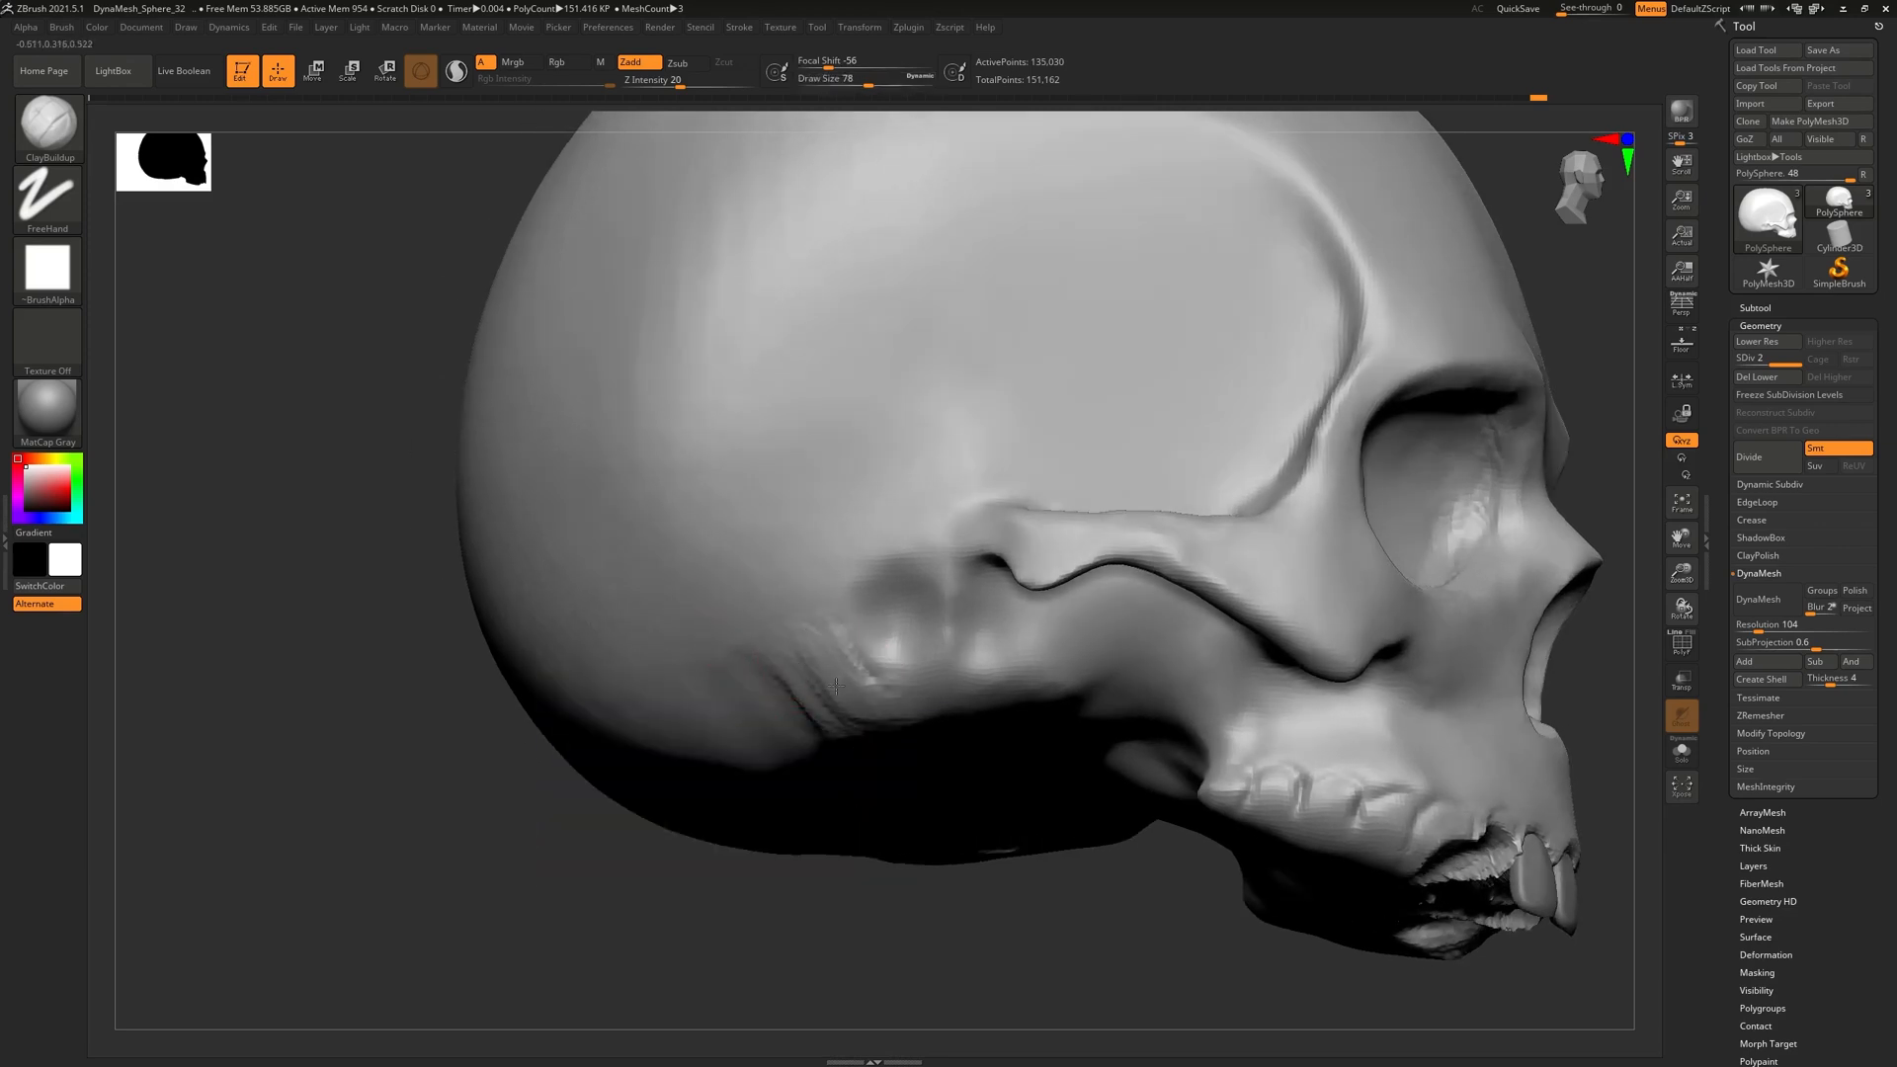
pyautogui.moveTo(818, 635)
pyautogui.mouseDown()
pyautogui.moveTo(864, 721)
pyautogui.moveTo(850, 746)
pyautogui.mouseUp()
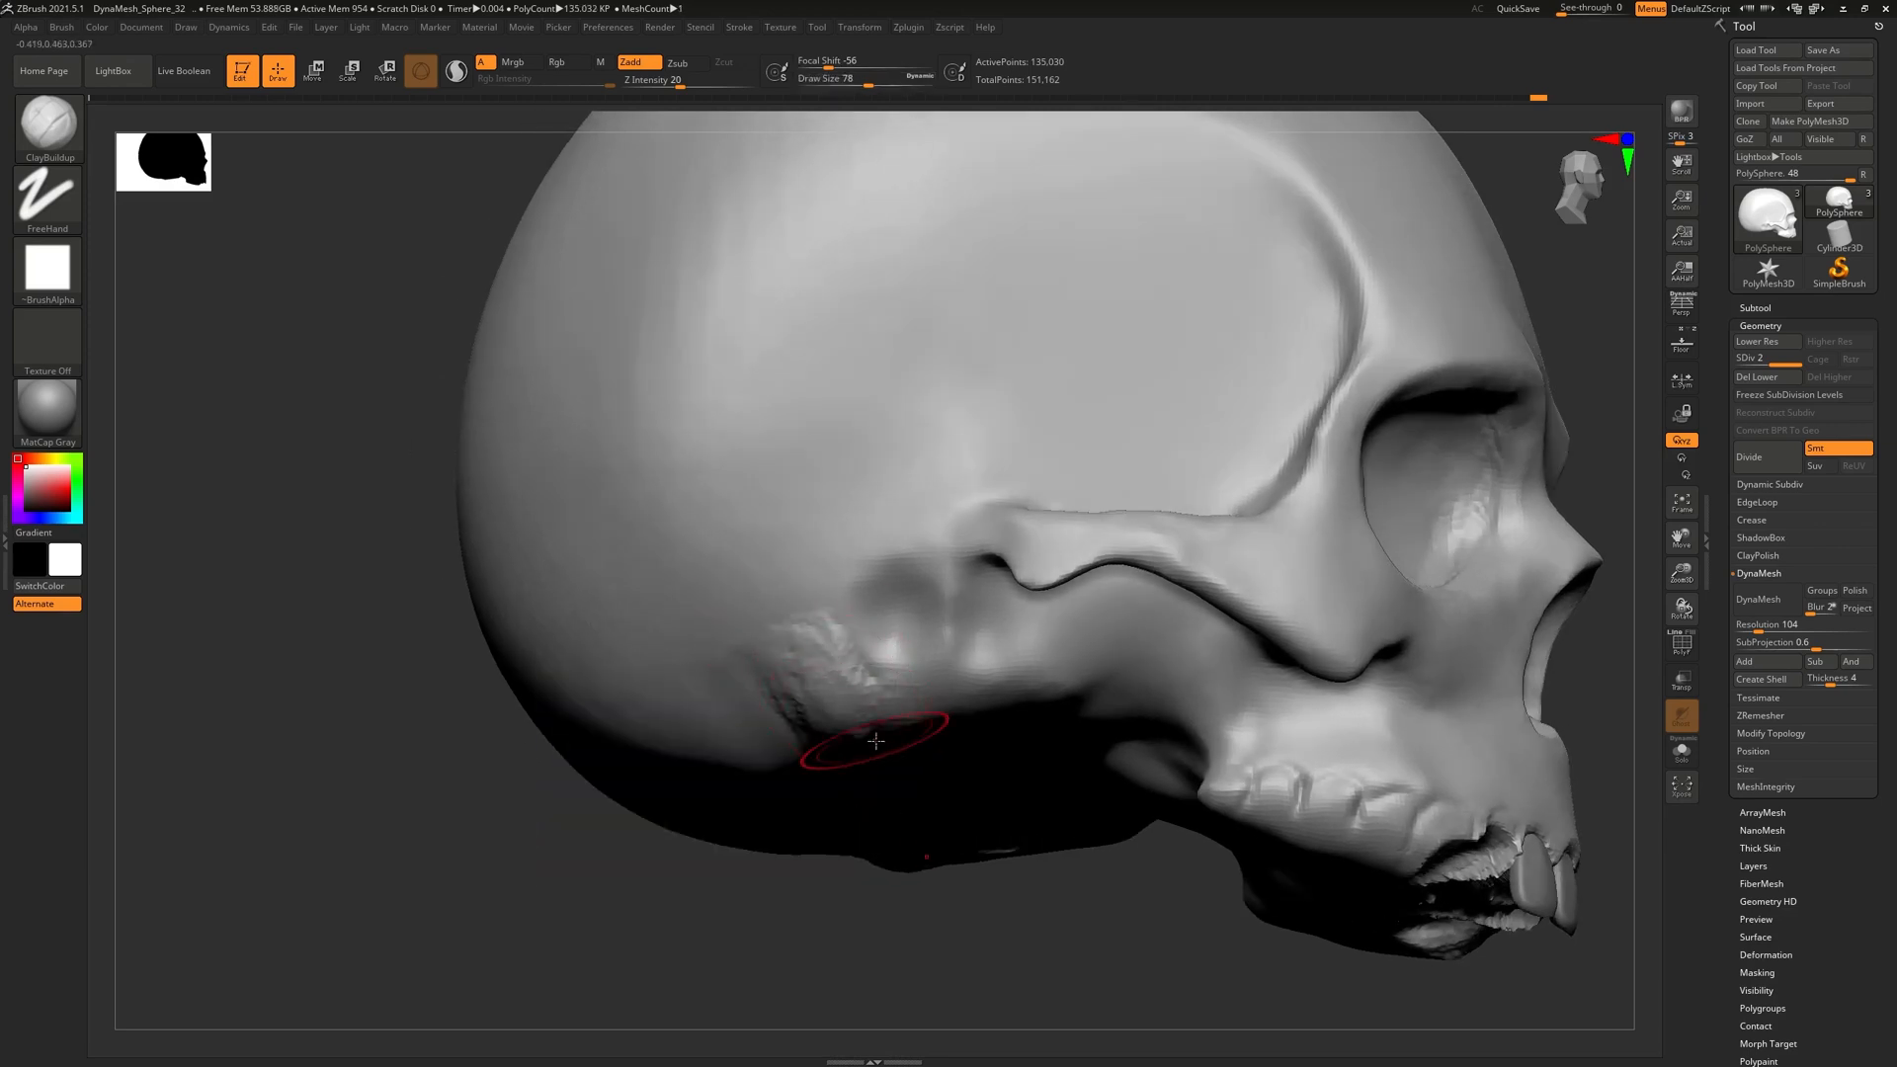
pyautogui.moveTo(869, 726); pyautogui.dragTo(899, 803, button='right')
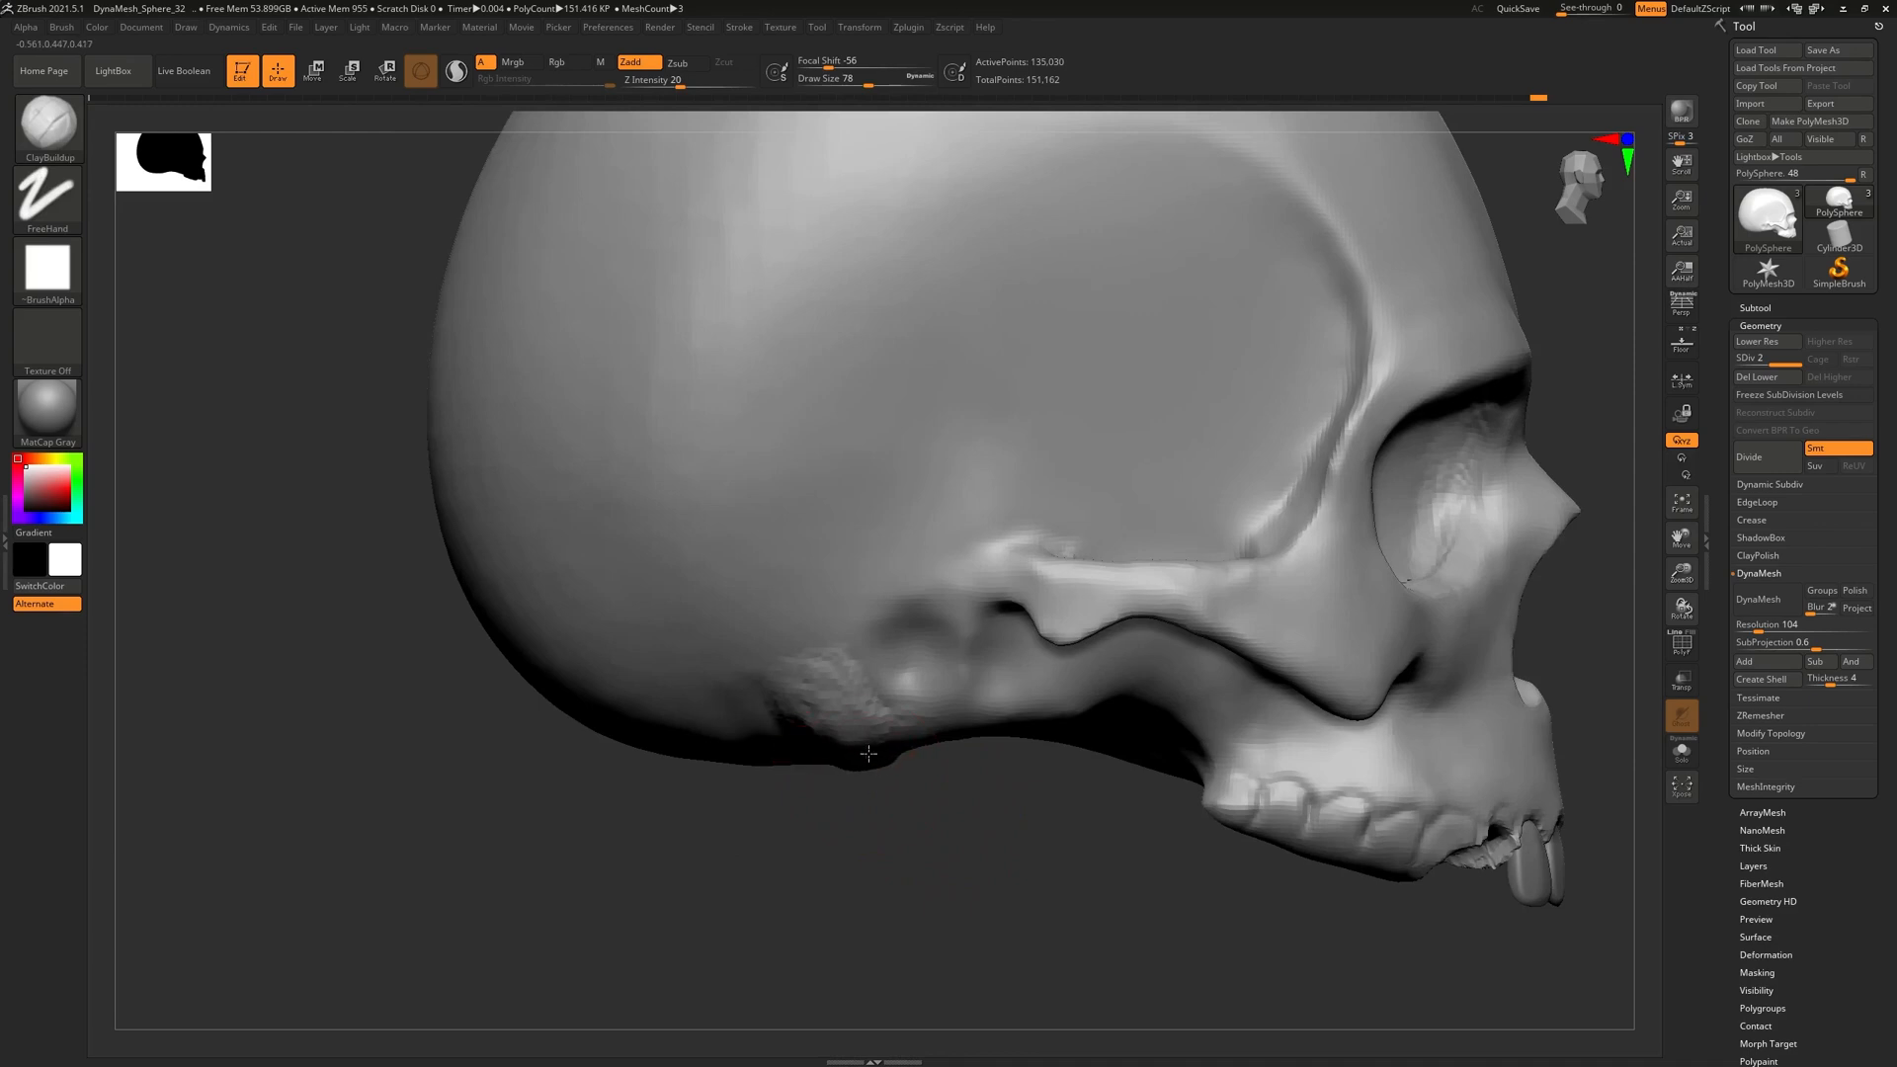
pyautogui.moveTo(913, 802); pyautogui.dragTo(887, 633, button='right')
pyautogui.moveTo(963, 963)
pyautogui.keyDown('shift'); pyautogui.mouseDown()
pyautogui.moveTo(923, 779)
pyautogui.moveTo(894, 751)
pyautogui.mouseUp(); pyautogui.keyUp('shift')
pyautogui.moveTo(879, 726)
pyautogui.mouseDown()
pyautogui.moveTo(894, 770)
pyautogui.moveTo(848, 752)
pyautogui.moveTo(868, 780)
pyautogui.mouseUp()
pyautogui.moveTo(869, 681); pyautogui.dragTo(858, 780, button='right')
pyautogui.moveTo(864, 766)
pyautogui.mouseDown()
pyautogui.moveTo(825, 709)
pyautogui.moveTo(828, 749)
pyautogui.moveTo(857, 741)
pyautogui.mouseUp()
pyautogui.moveTo(856, 791)
pyautogui.mouseDown(button='right')
pyautogui.moveTo(766, 716)
pyautogui.moveTo(958, 661)
pyautogui.mouseUp(button='right')
# Carve the ear hollow deeper with a defined rim and smooth the bumpy patch beside it
pyautogui.moveTo(963, 770)
pyautogui.keyDown('ctrl'); pyautogui.mouseDown(button='right')
pyautogui.moveTo(978, 657)
pyautogui.moveTo(1080, 846)
pyautogui.mouseUp(button='right'); pyautogui.keyUp('ctrl')
pyautogui.keyDown('alt'); pyautogui.moveTo(979, 775); pyautogui.dragTo(973, 759); pyautogui.keyUp('alt')
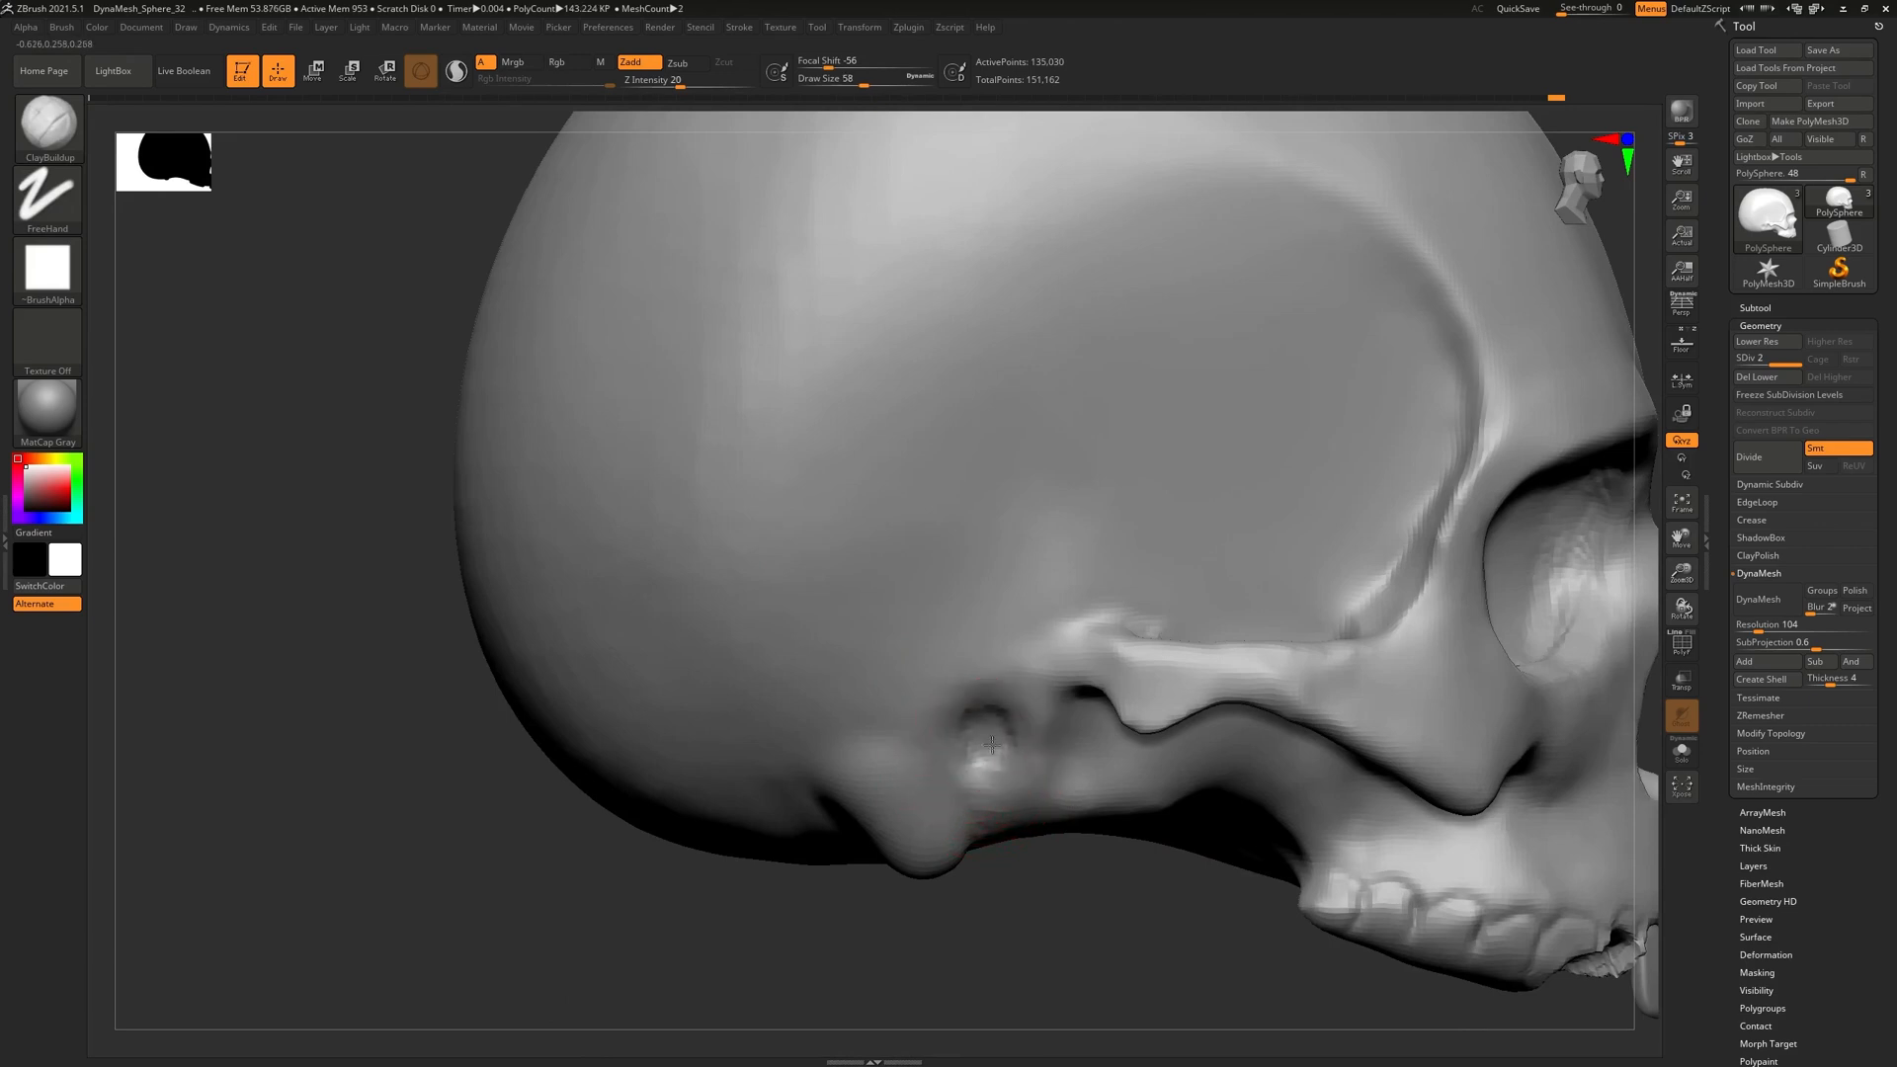
pyautogui.moveTo(986, 715)
pyautogui.keyDown('alt'); pyautogui.mouseDown()
pyautogui.moveTo(987, 747)
pyautogui.moveTo(945, 779)
pyautogui.mouseUp(); pyautogui.keyUp('alt')
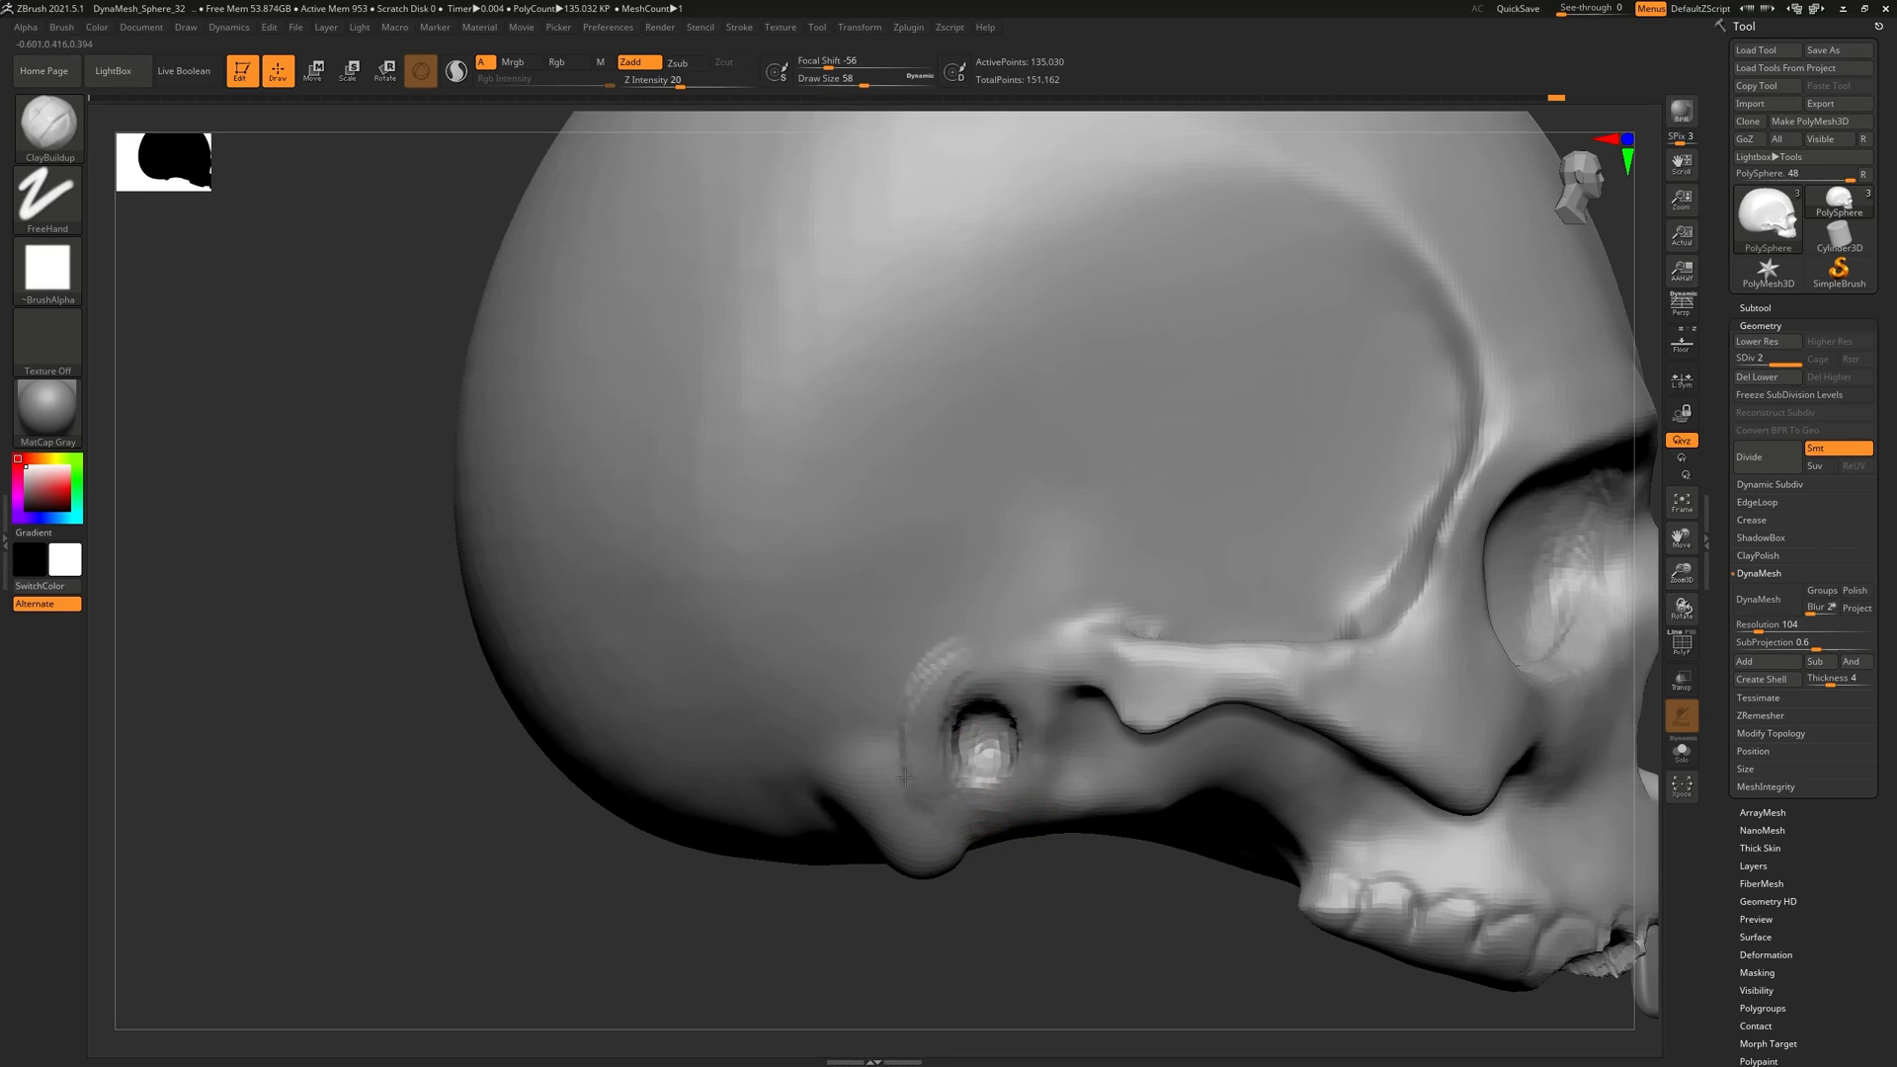
pyautogui.keyDown('shift'); pyautogui.moveTo(911, 741); pyautogui.dragTo(894, 681); pyautogui.keyUp('shift')
pyautogui.moveTo(1067, 864)
pyautogui.mouseDown()
pyautogui.moveTo(1086, 844)
pyautogui.moveTo(1003, 702)
pyautogui.moveTo(993, 603)
pyautogui.moveTo(937, 635)
pyautogui.moveTo(953, 647)
pyautogui.moveTo(1023, 587)
pyautogui.moveTo(1038, 647)
pyautogui.moveTo(968, 657)
pyautogui.moveTo(954, 593)
pyautogui.moveTo(978, 523)
pyautogui.moveTo(1050, 559)
pyautogui.moveTo(1057, 613)
pyautogui.moveTo(941, 652)
pyautogui.mouseUp()
pyautogui.press('space')
pyautogui.click(992, 817)
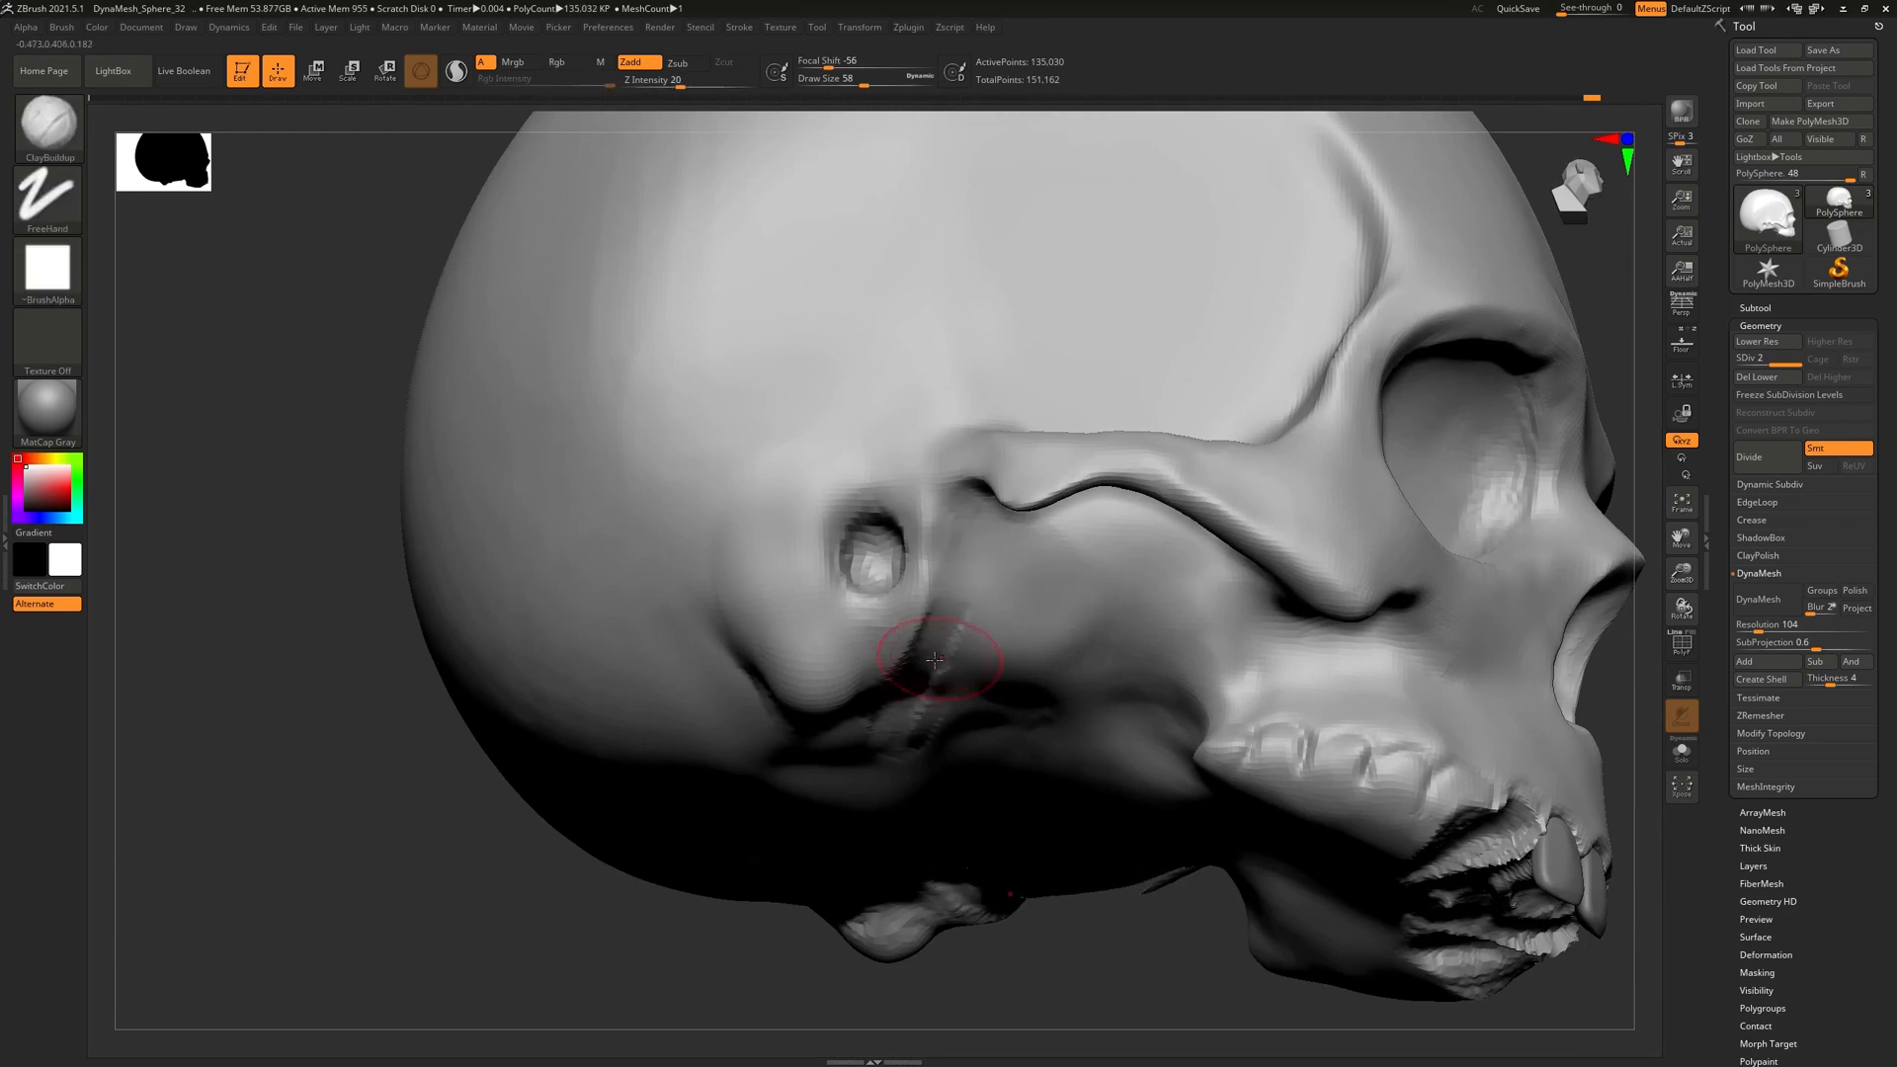
# Build up clay below the ear hollow and along the cheekbone arch toward the face
pyautogui.moveTo(941, 652); pyautogui.dragTo(962, 669, button='right')
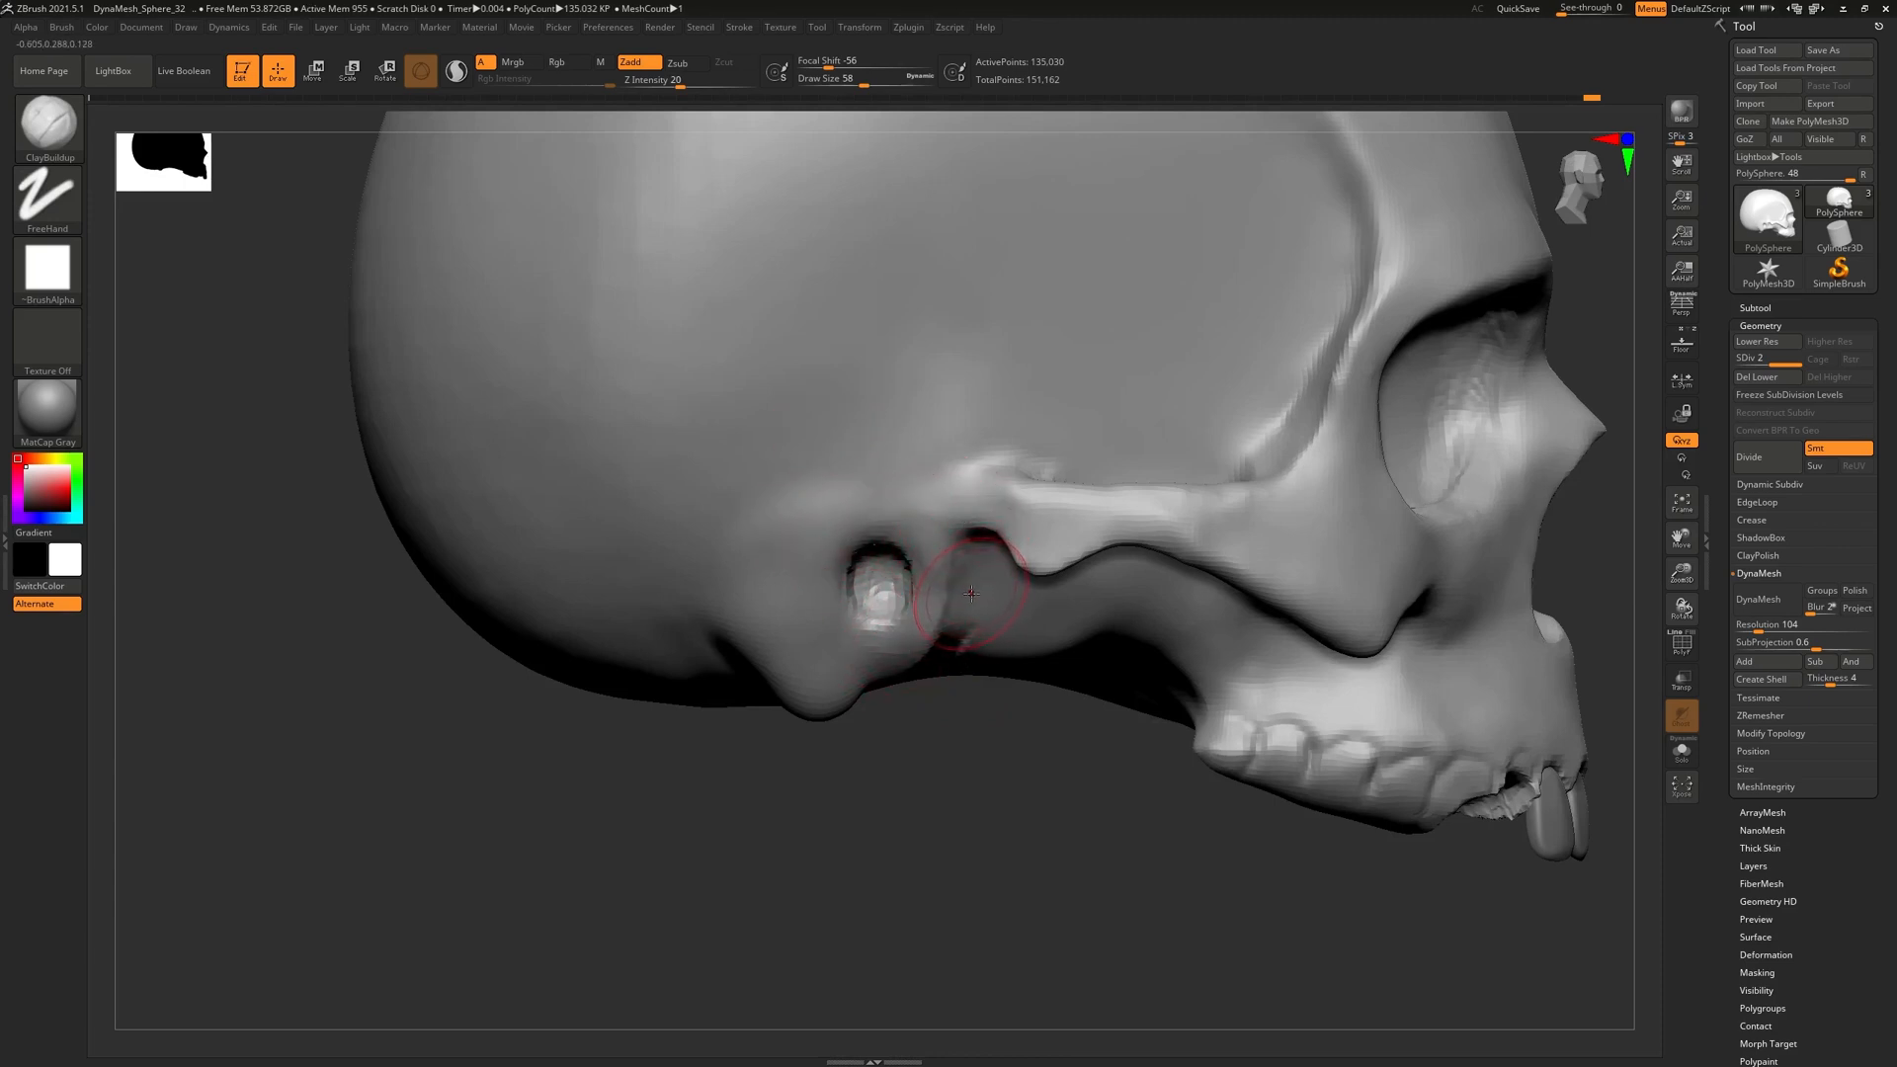
pyautogui.moveTo(987, 491)
pyautogui.mouseDown()
pyautogui.moveTo(944, 507)
pyautogui.moveTo(969, 501)
pyautogui.moveTo(1008, 549)
pyautogui.mouseUp()
pyautogui.press('[')
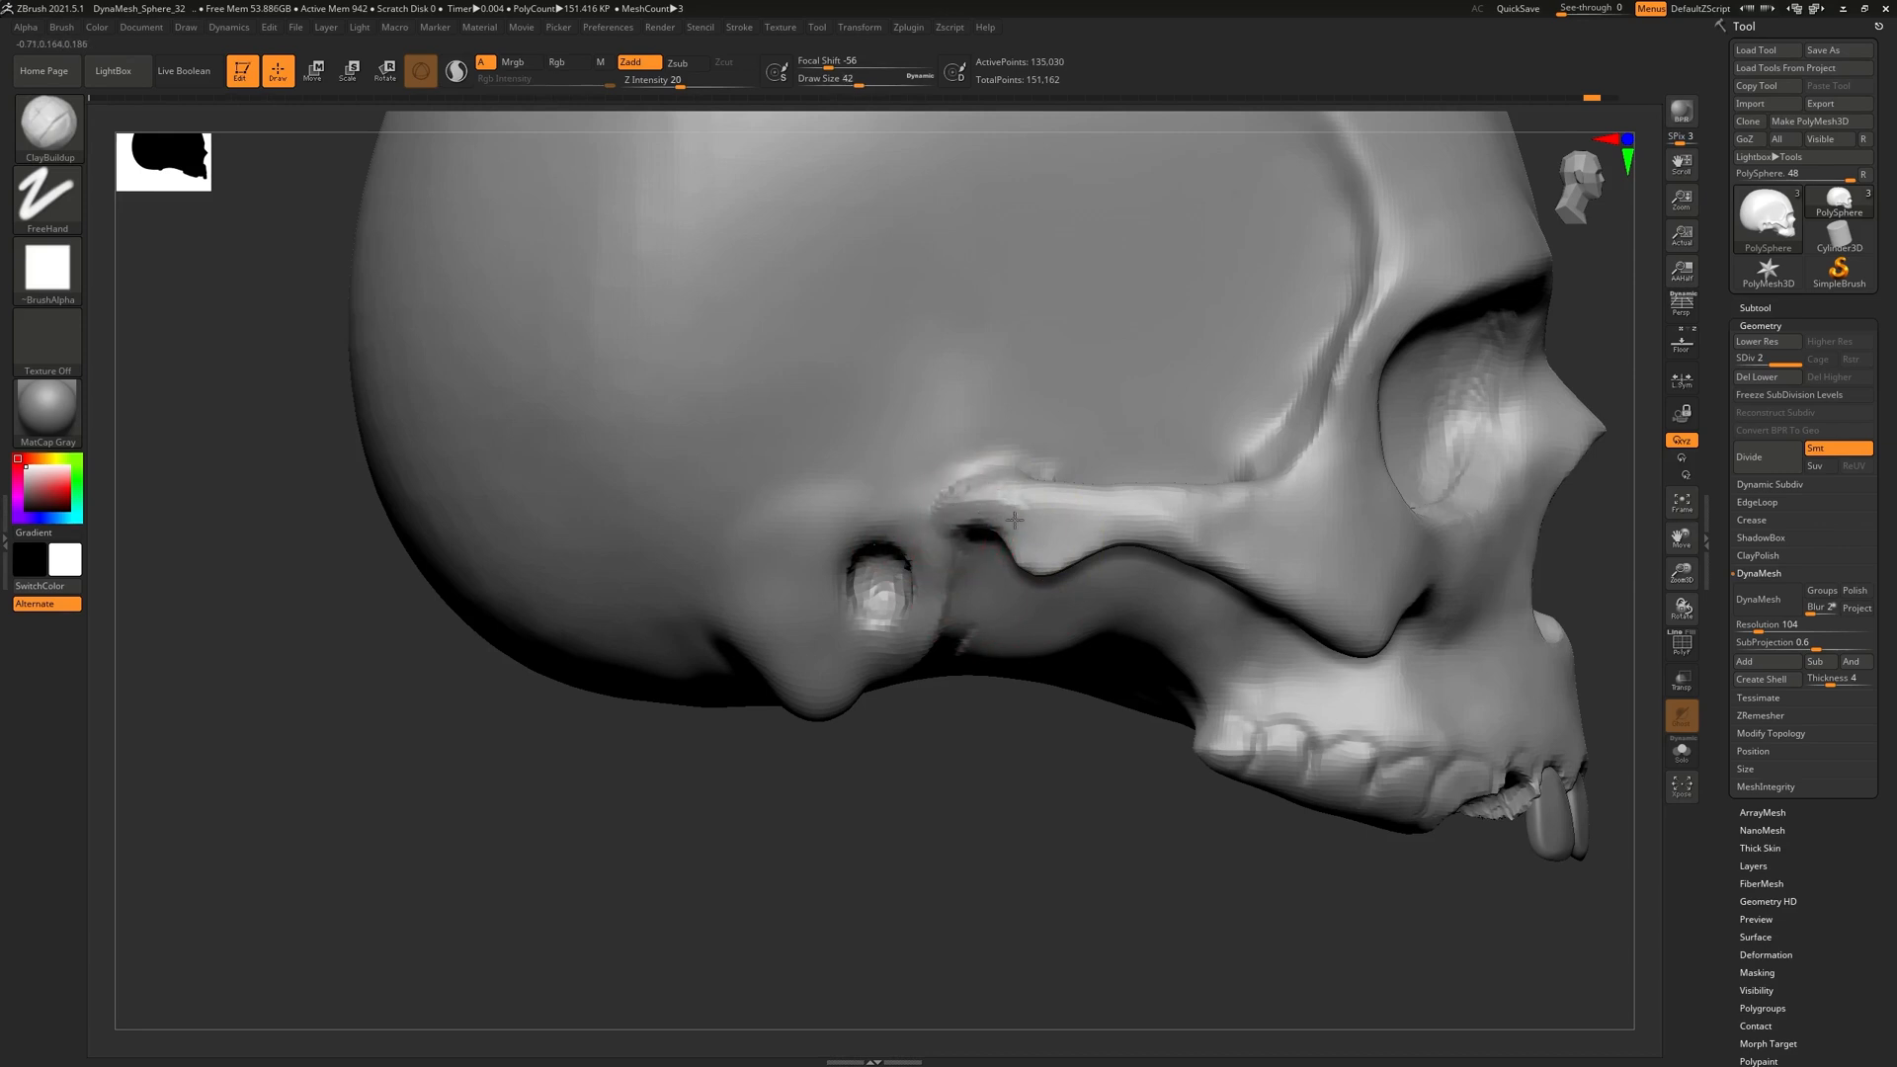
pyautogui.moveTo(963, 504); pyautogui.dragTo(1020, 511)
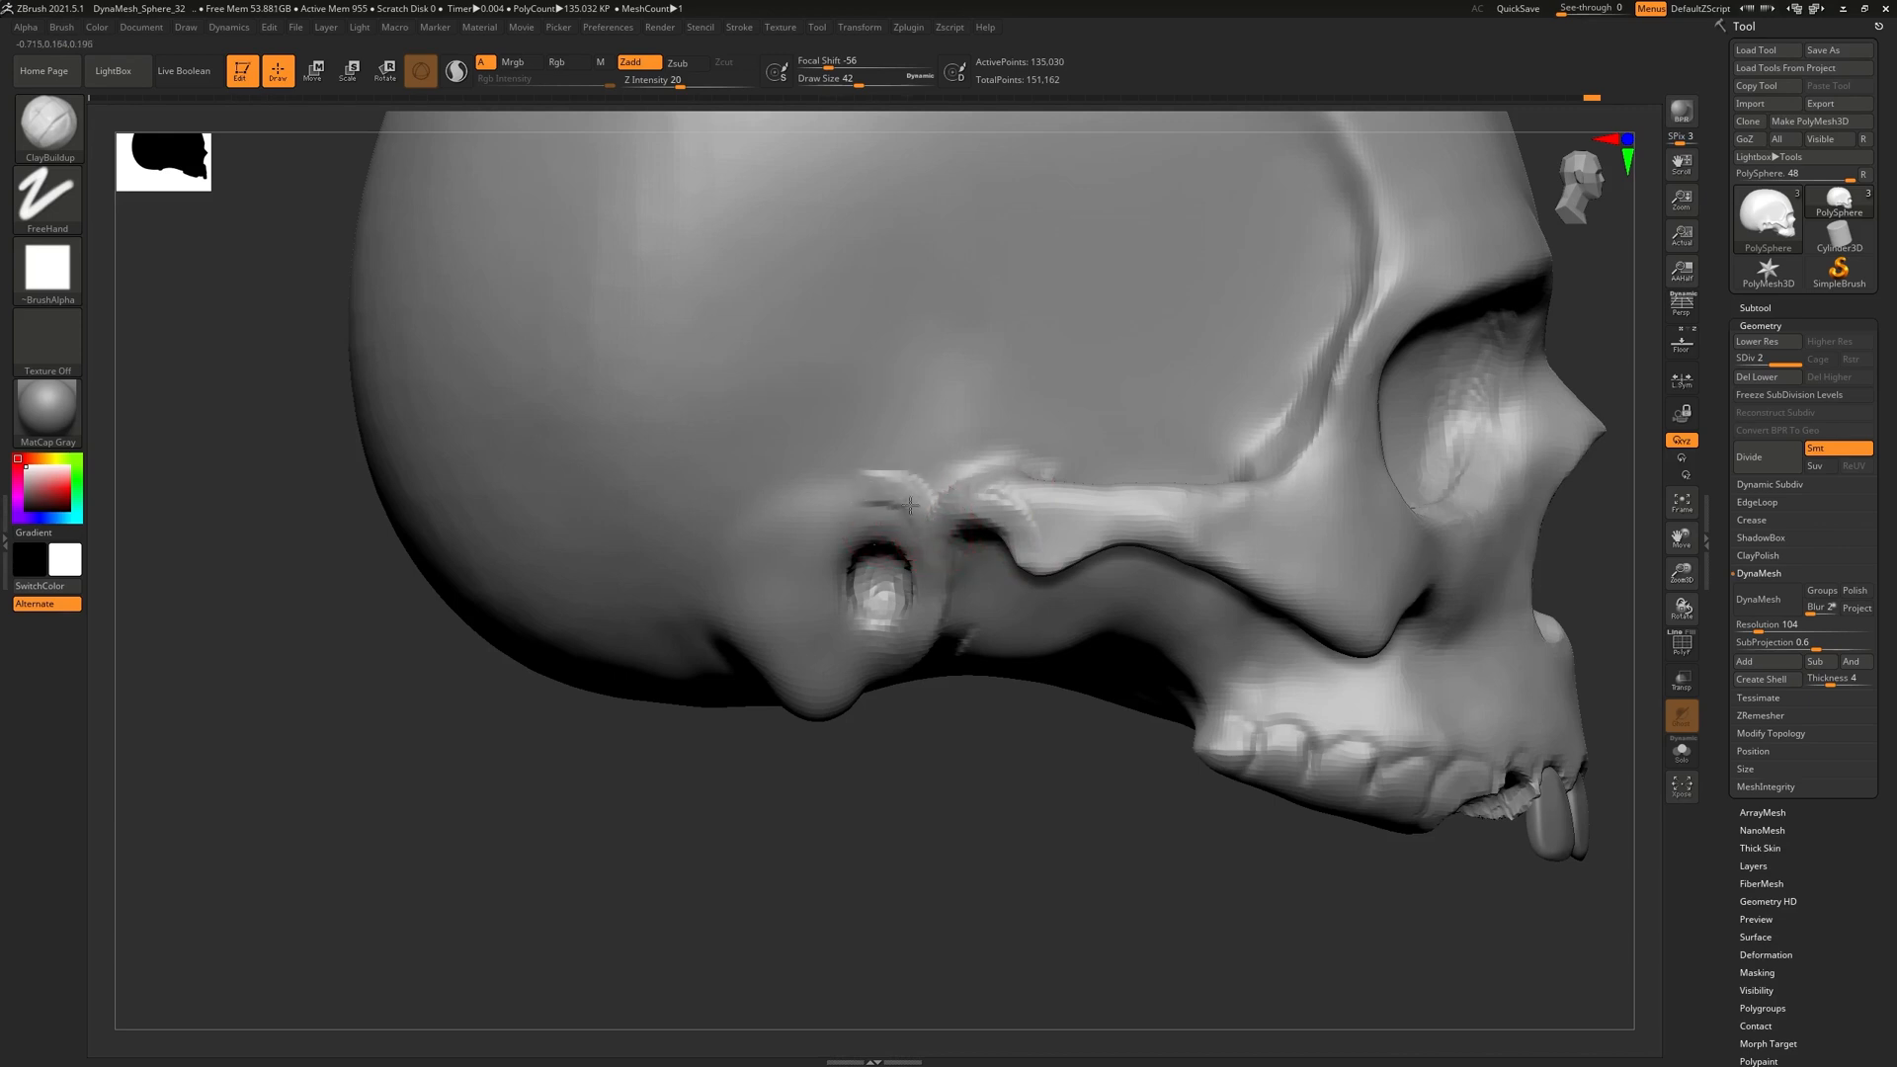
# Build up and smooth the ridge above the ear opening
pyautogui.moveTo(840, 511)
pyautogui.mouseDown()
pyautogui.moveTo(892, 476)
pyautogui.moveTo(988, 472)
pyautogui.mouseUp()
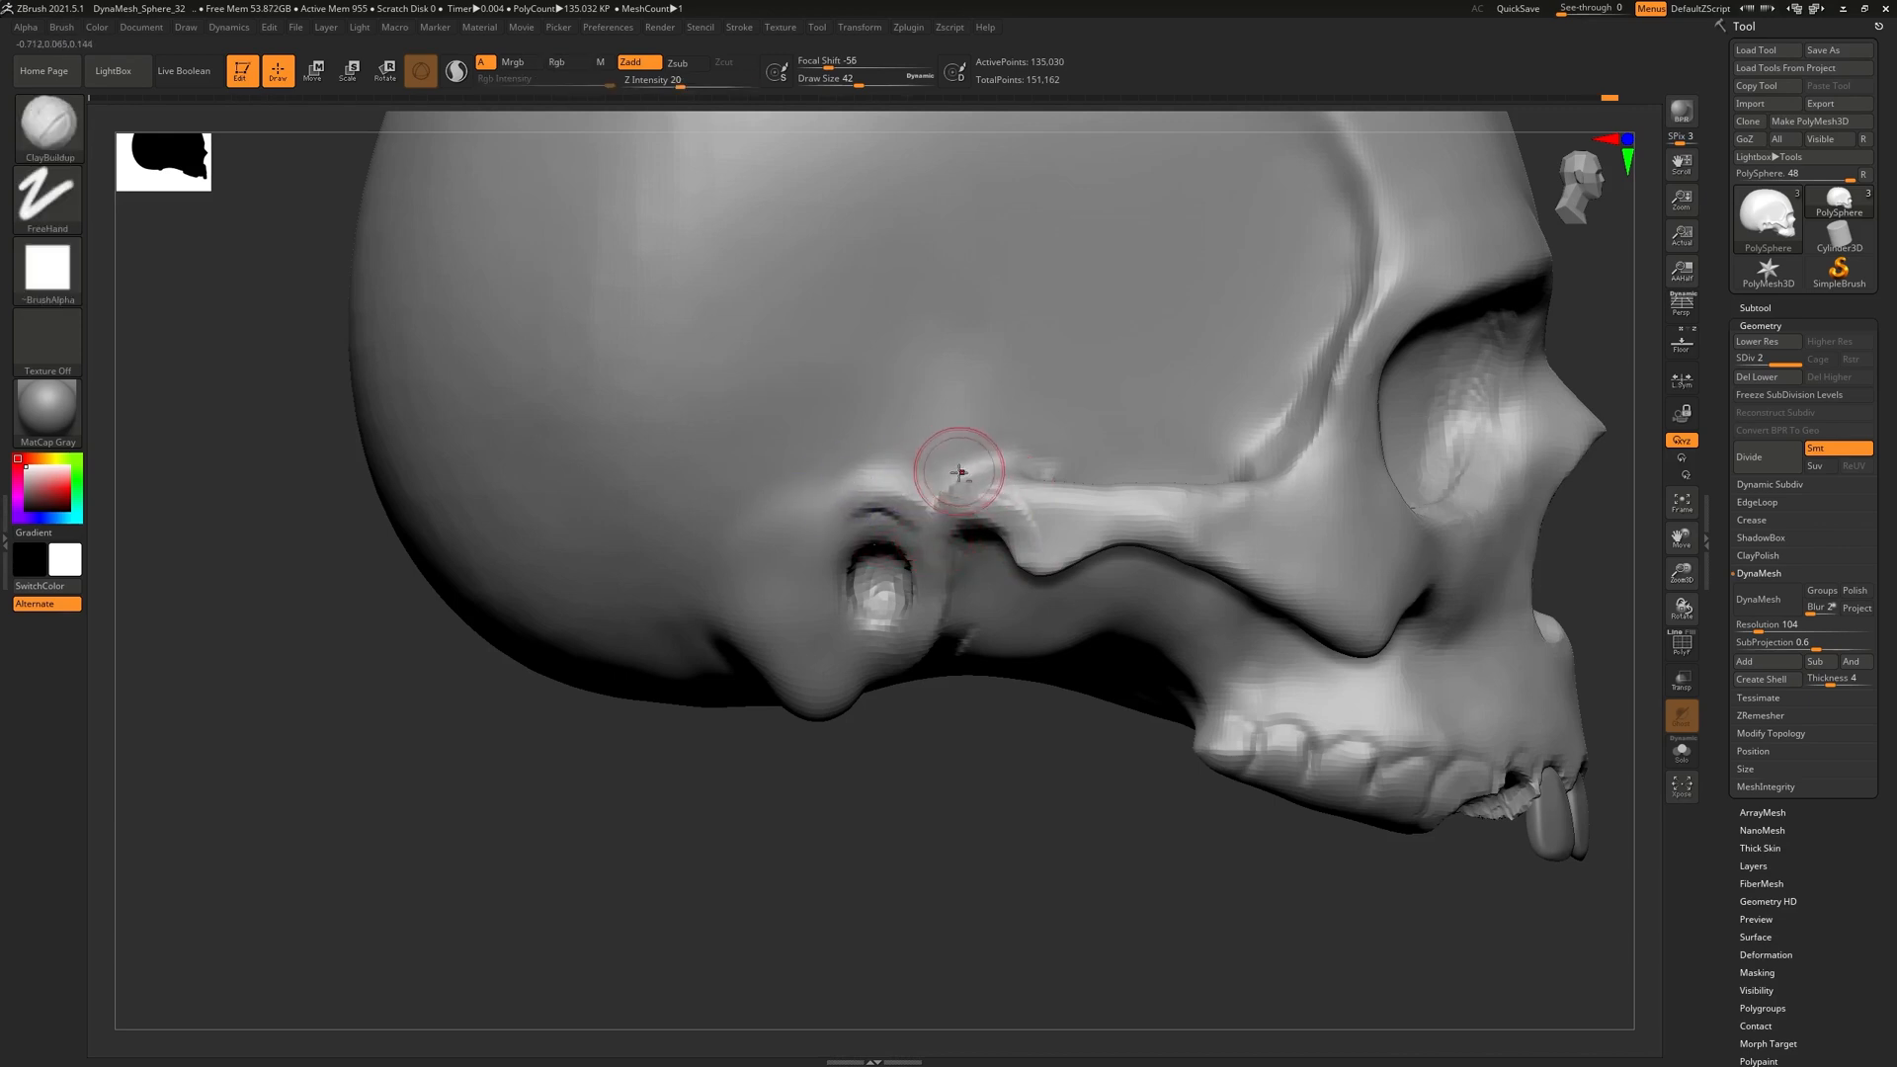
pyautogui.keyDown('alt'); pyautogui.moveTo(959, 466); pyautogui.dragTo(954, 550, button='right'); pyautogui.keyUp('alt')
pyautogui.moveTo(963, 549)
pyautogui.mouseDown()
pyautogui.moveTo(892, 554)
pyautogui.moveTo(988, 580)
pyautogui.moveTo(920, 558)
pyautogui.mouseUp()
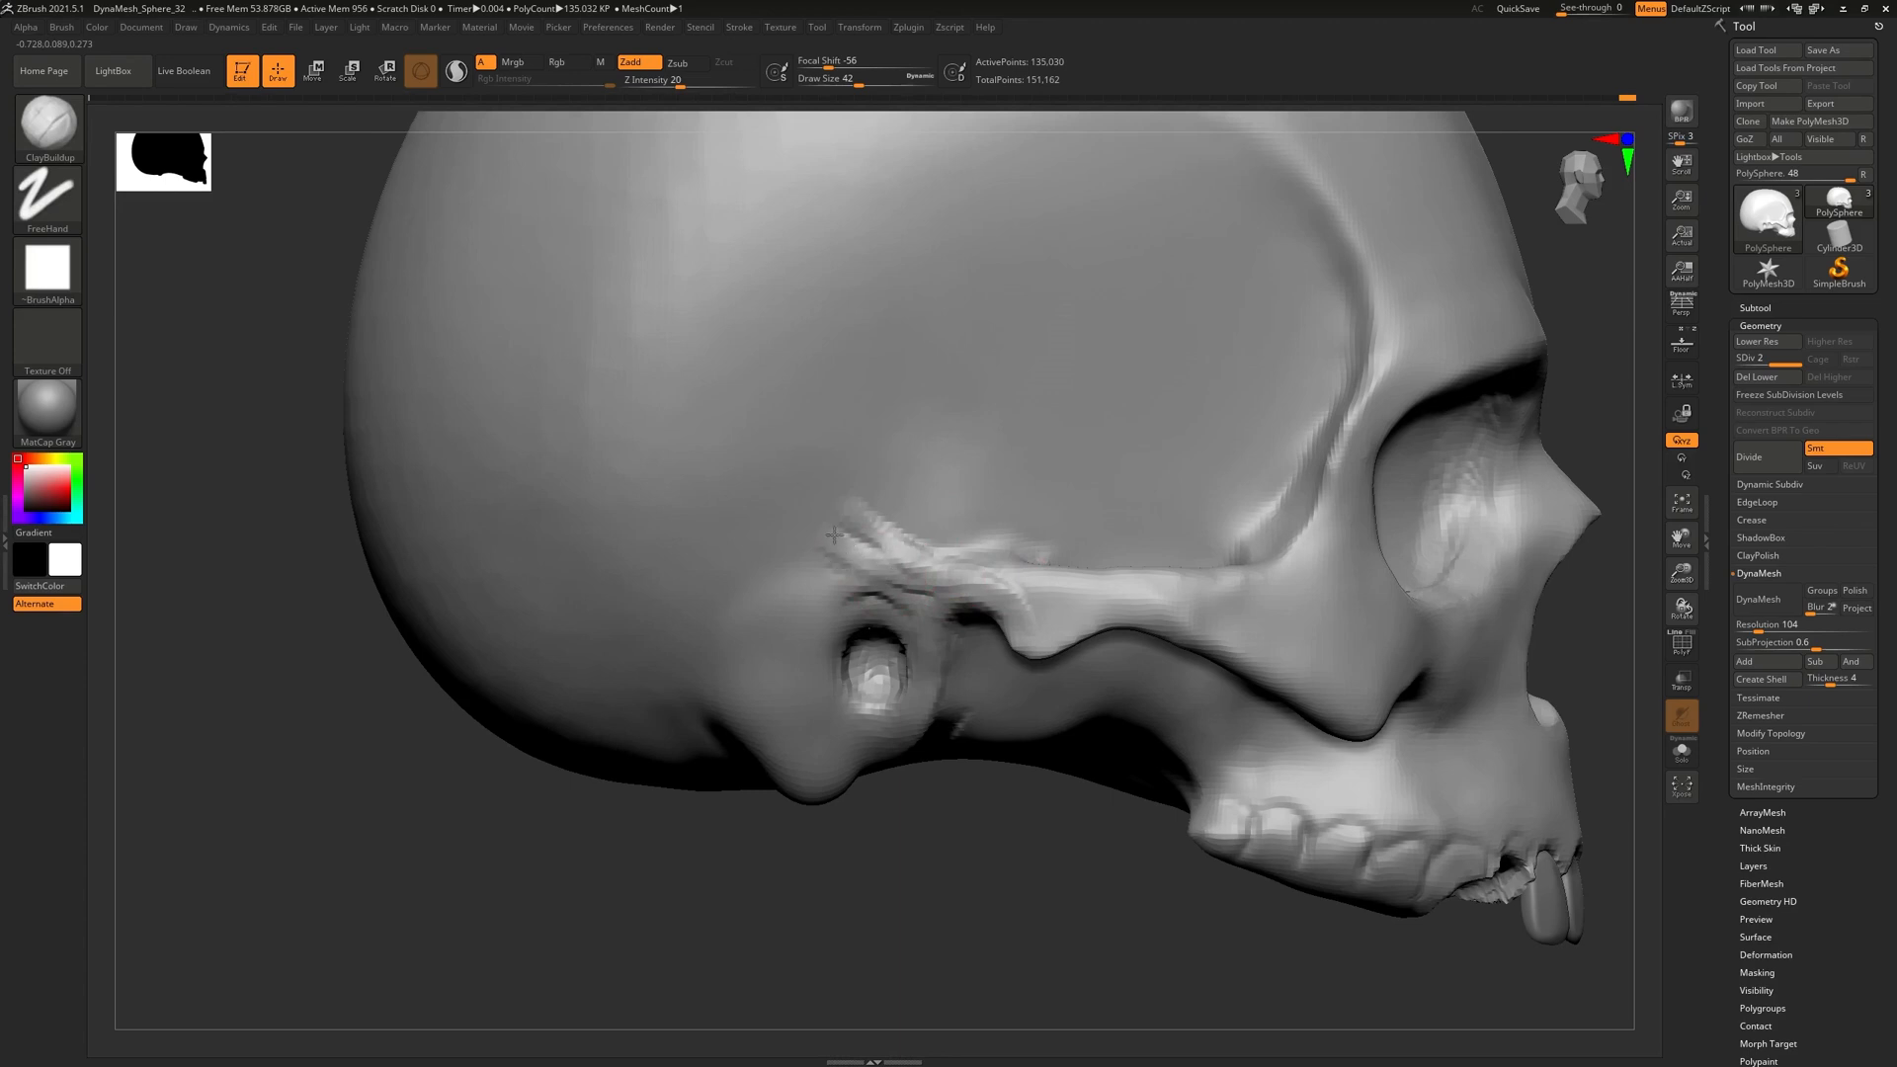
pyautogui.moveTo(854, 558)
pyautogui.keyDown('shift'); pyautogui.mouseDown()
pyautogui.moveTo(1034, 599)
pyautogui.moveTo(913, 561)
pyautogui.mouseUp(); pyautogui.keyUp('shift')
# Raise a ridge along the brow with ClayBuildup, then smooth along the cheekbone arch
pyautogui.moveTo(1063, 457)
pyautogui.mouseDown(button='right')
pyautogui.moveTo(1037, 529)
pyautogui.moveTo(978, 425)
pyautogui.moveTo(1047, 452)
pyautogui.moveTo(995, 465)
pyautogui.moveTo(926, 390)
pyautogui.moveTo(1063, 484)
pyautogui.moveTo(982, 390)
pyautogui.moveTo(956, 442)
pyautogui.mouseUp(button='right')
pyautogui.moveTo(954, 442); pyautogui.dragTo(978, 451)
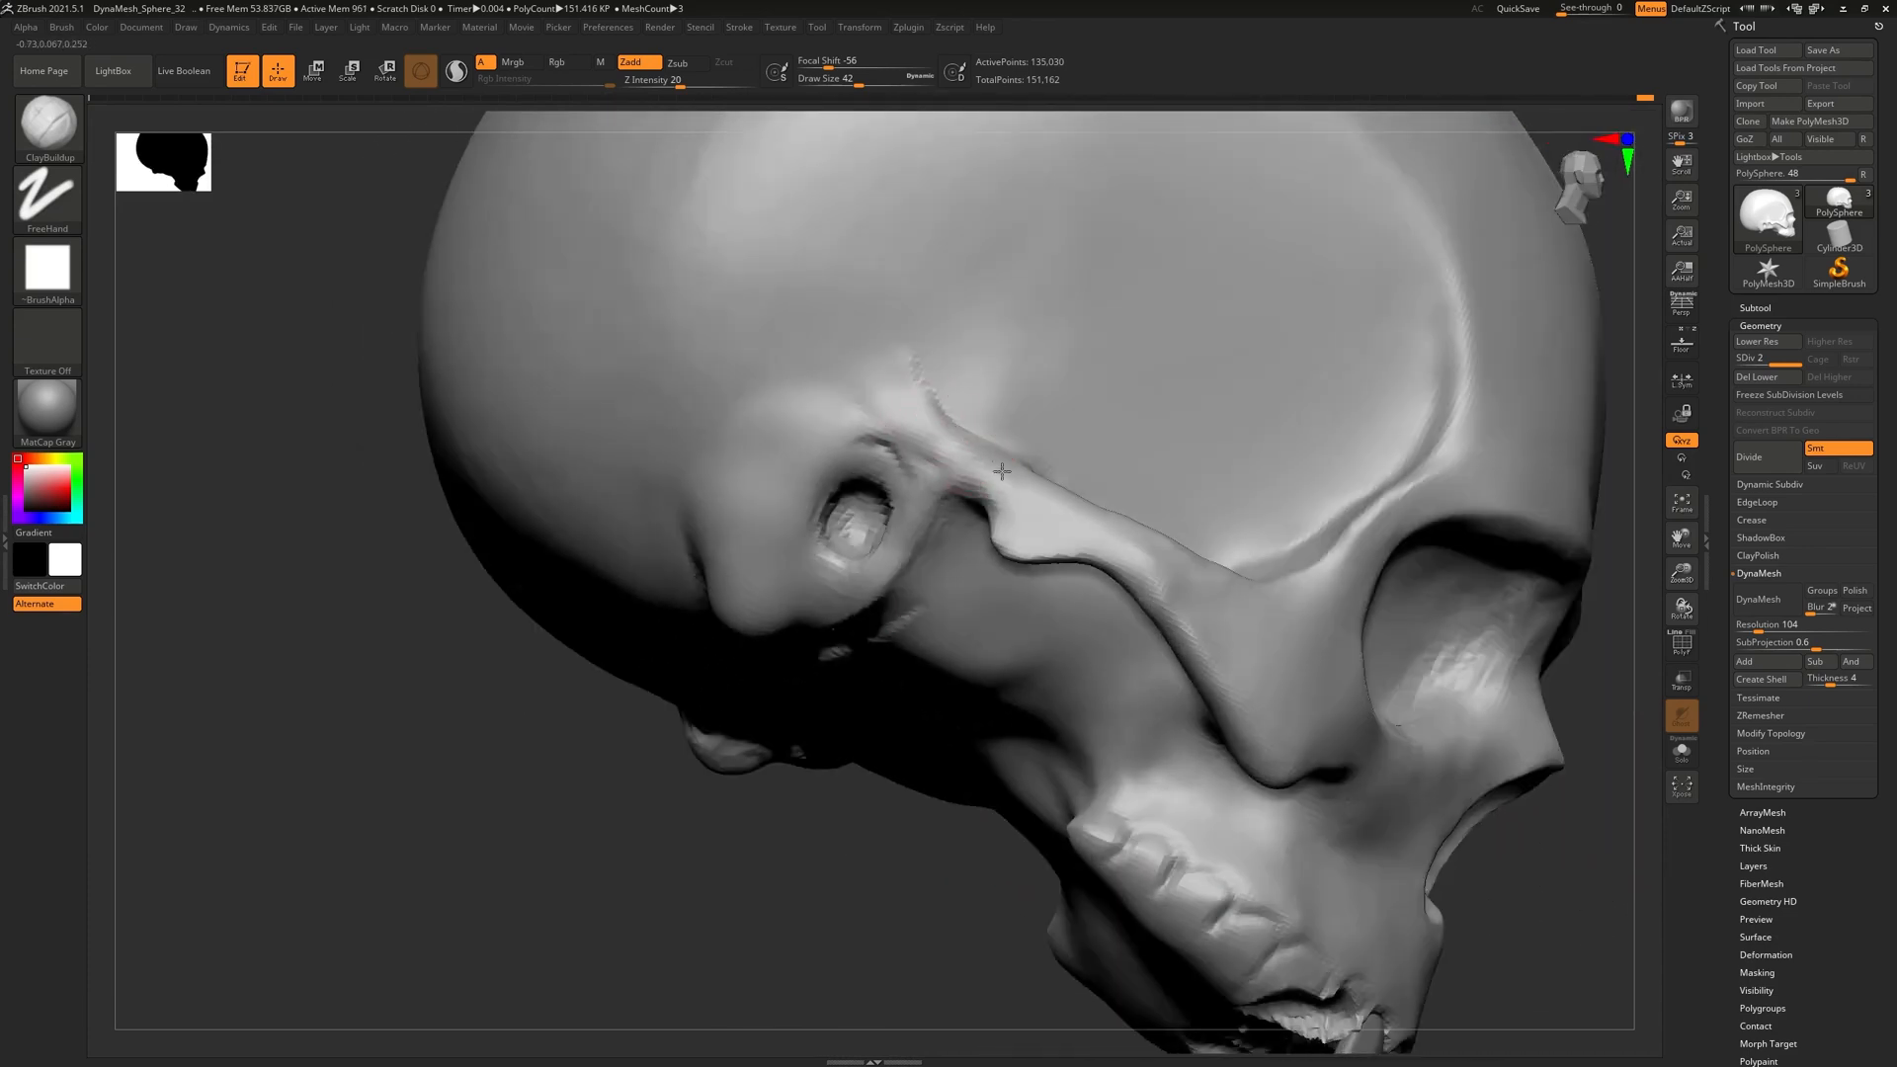
pyautogui.moveTo(940, 422)
pyautogui.mouseDown(button='right')
pyautogui.moveTo(993, 435)
pyautogui.moveTo(939, 423)
pyautogui.mouseUp(button='right')
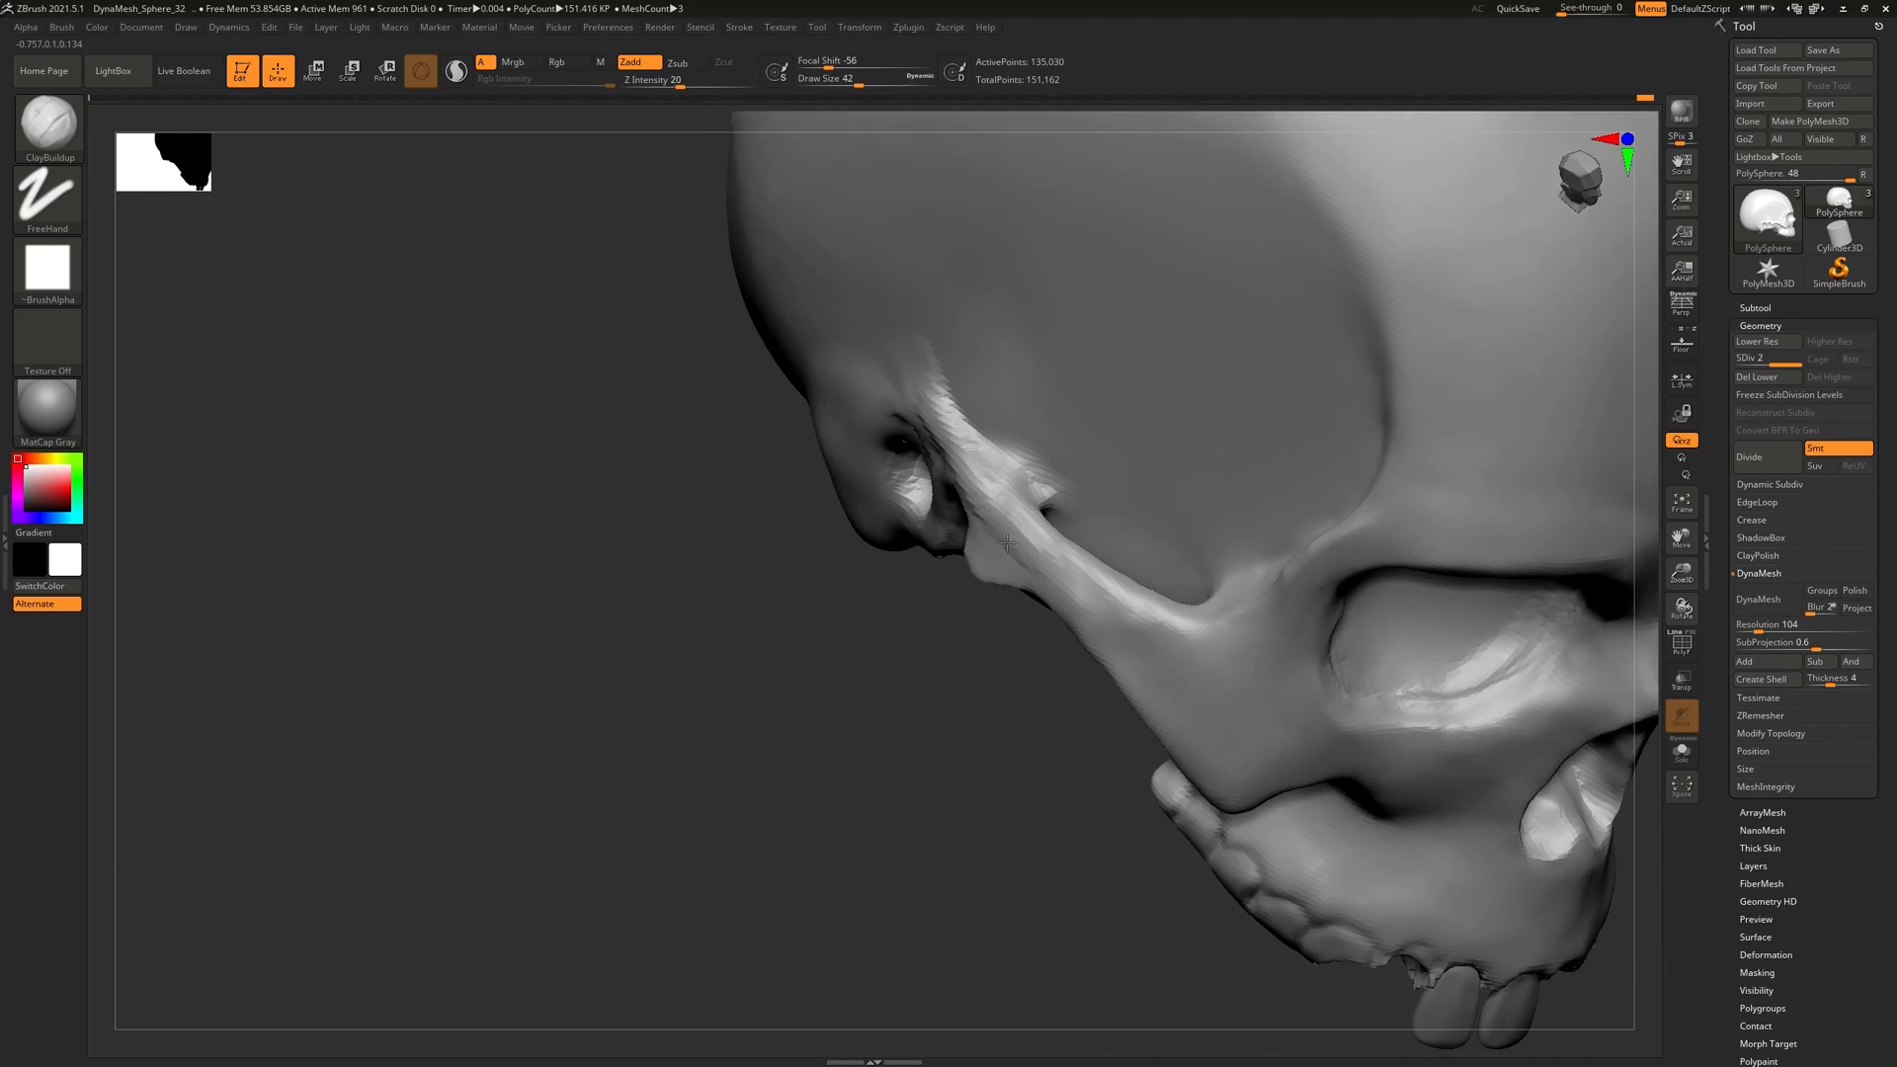
pyautogui.moveTo(952, 359)
pyautogui.mouseDown(button='right')
pyautogui.moveTo(946, 422)
pyautogui.moveTo(804, 419)
pyautogui.mouseUp(button='right')
pyautogui.press('shift')
pyautogui.moveTo(989, 452)
pyautogui.keyDown('shift'); pyautogui.mouseDown()
pyautogui.moveTo(1021, 478)
pyautogui.moveTo(1143, 470)
pyautogui.moveTo(1156, 490)
pyautogui.mouseUp(); pyautogui.keyUp('shift')
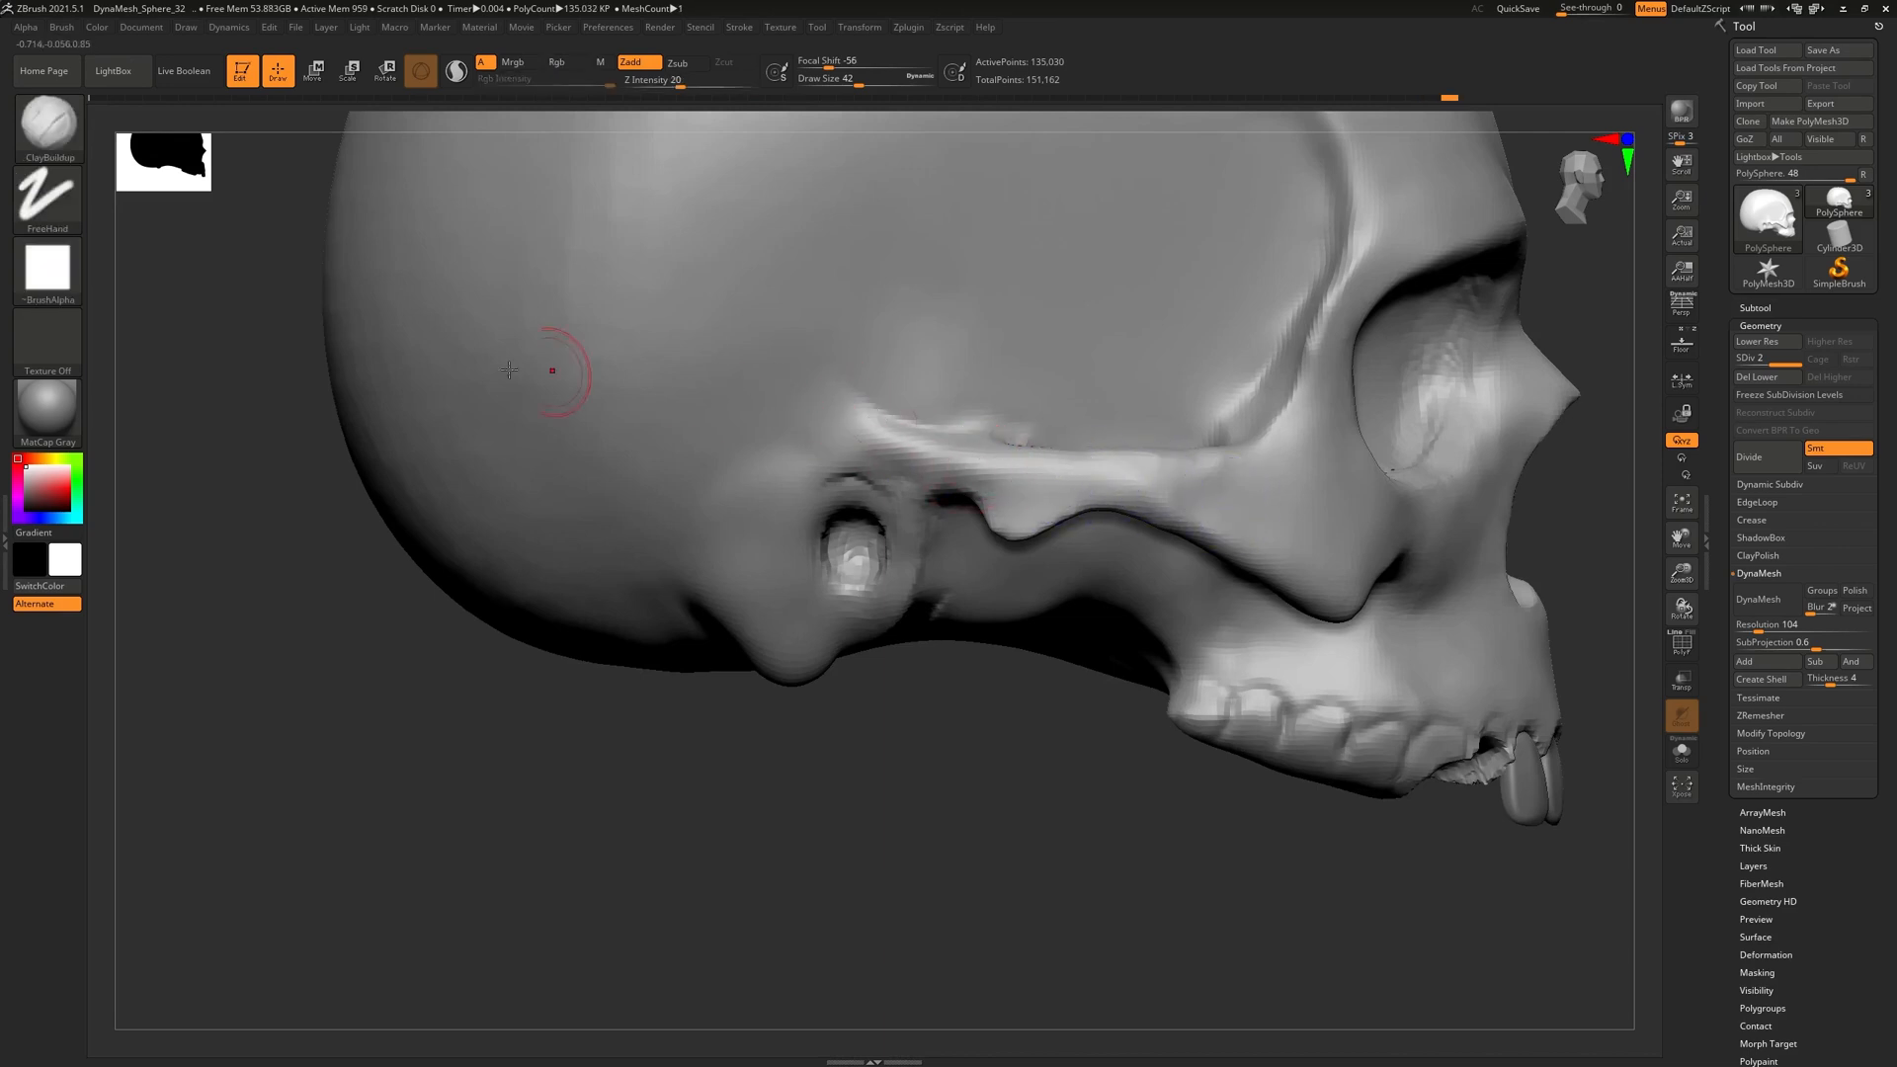
# Carve a sharp DamStandard groove above the ear opening, redoing strokes until it extends rightward
pyautogui.click(47, 123)
pyautogui.click(353, 135)
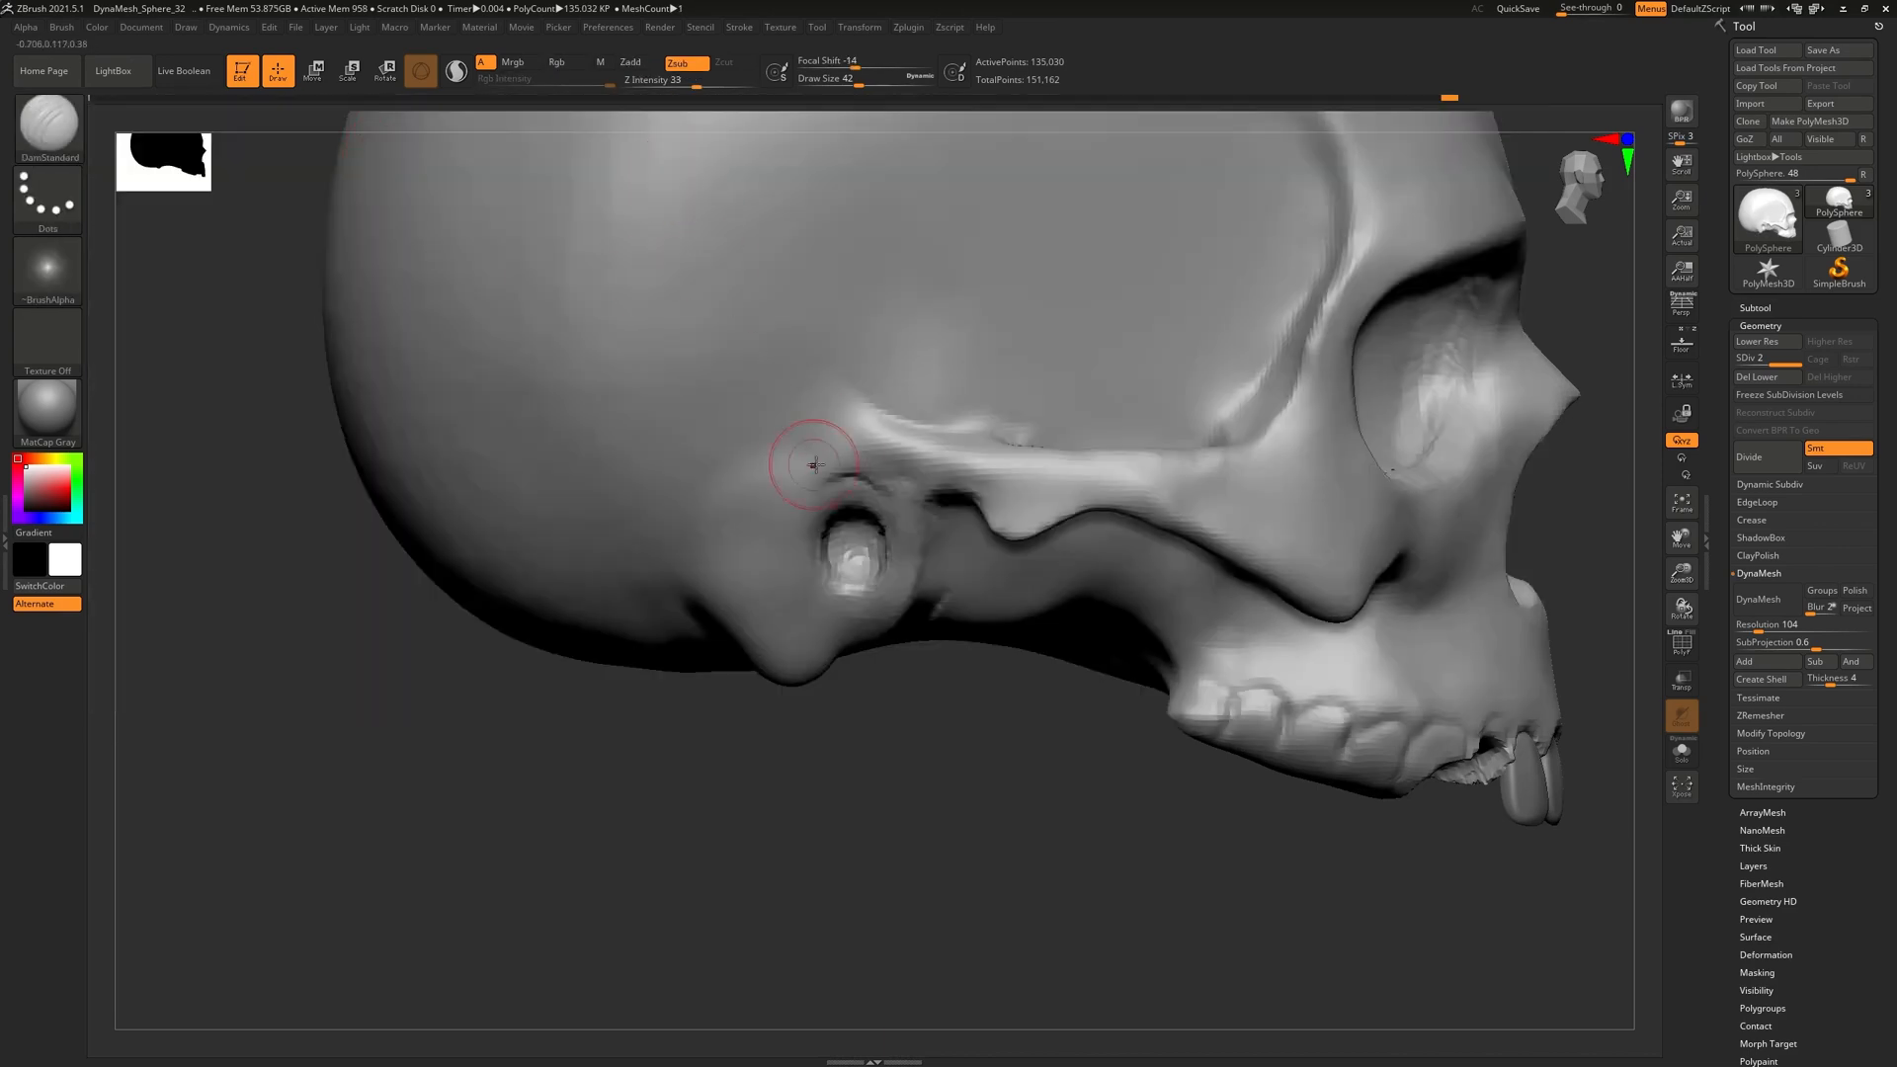
pyautogui.hotkey('ctrl', 'z')
pyautogui.moveTo(830, 491); pyautogui.dragTo(896, 508)
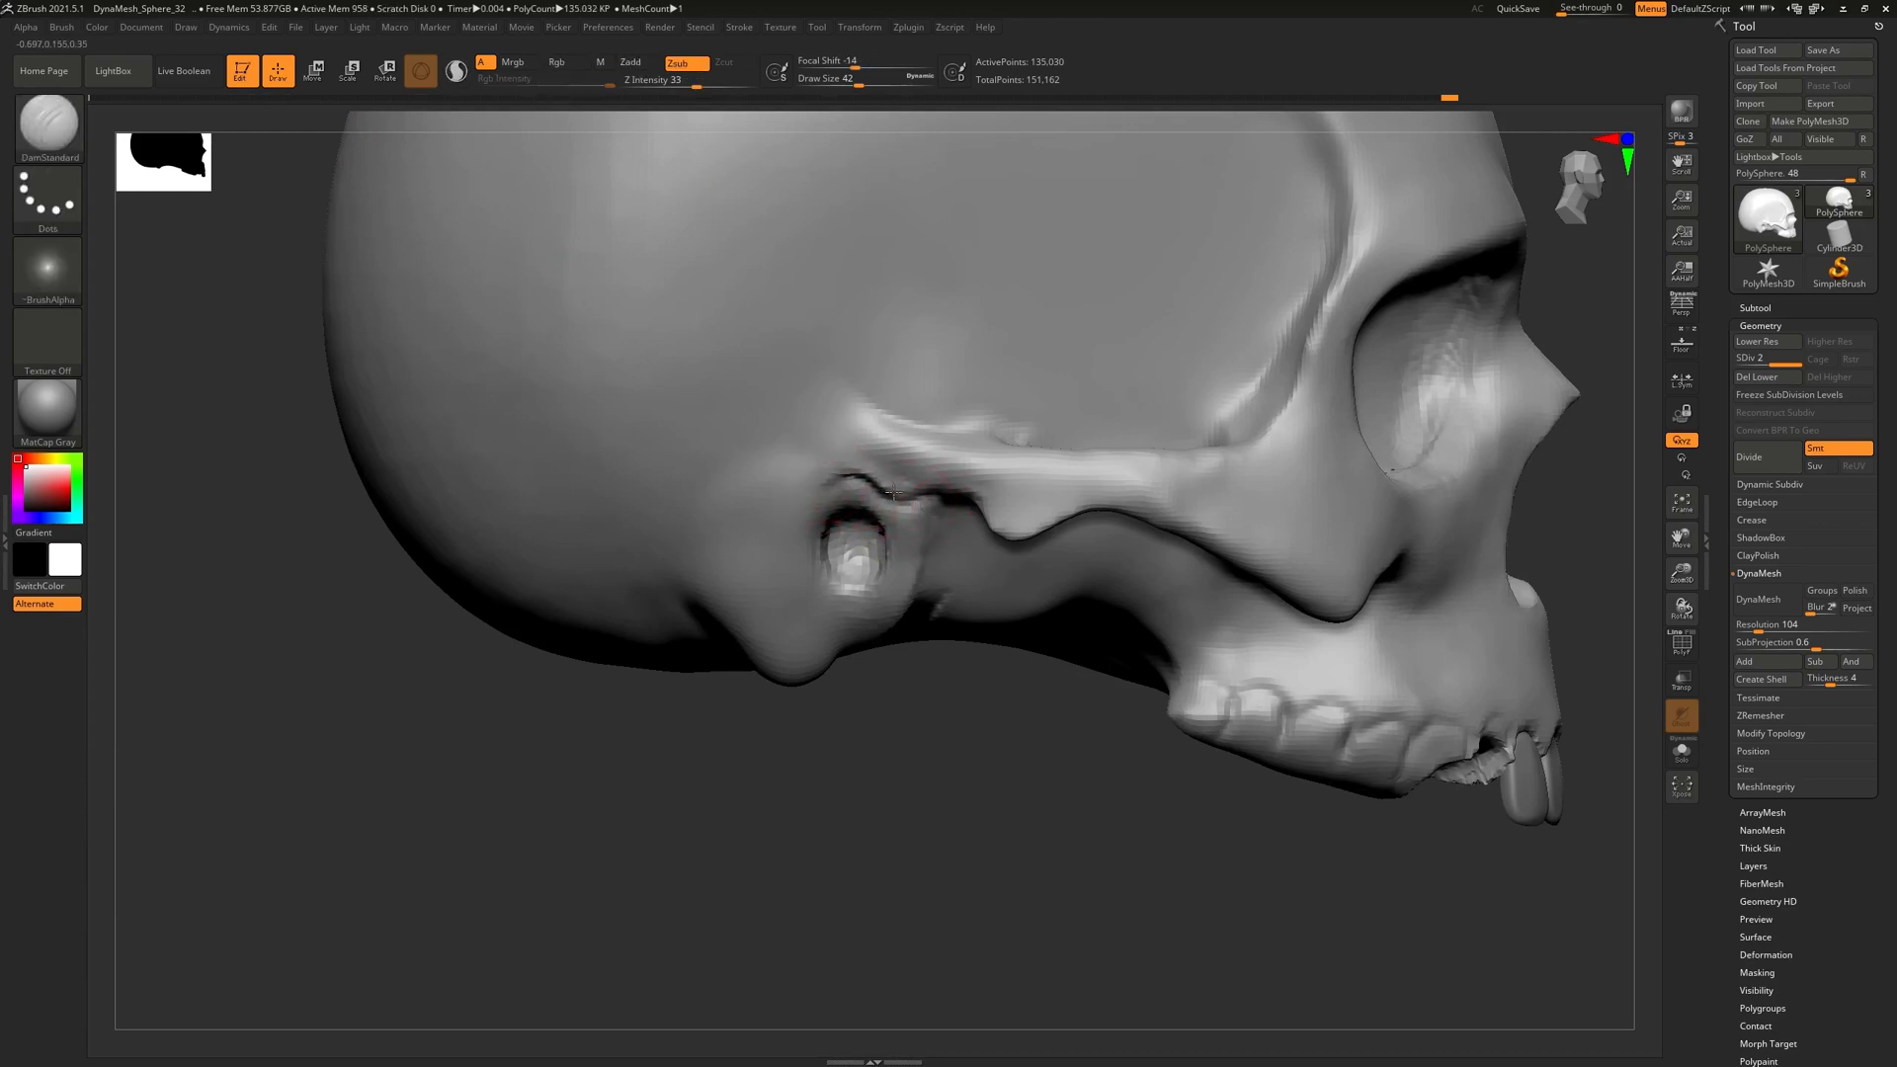
pyautogui.hotkey('ctrl', 'z')
pyautogui.moveTo(822, 481); pyautogui.dragTo(978, 494)
pyautogui.moveTo(1117, 716)
pyautogui.mouseDown()
pyautogui.moveTo(999, 686)
pyautogui.moveTo(1106, 700)
pyautogui.mouseUp()
pyautogui.hotkey('ctrl', 'z')
pyautogui.moveTo(909, 491); pyautogui.dragTo(978, 515)
# Return to ClayBuildup and smooth along the cheekbone
pyautogui.click(47, 124)
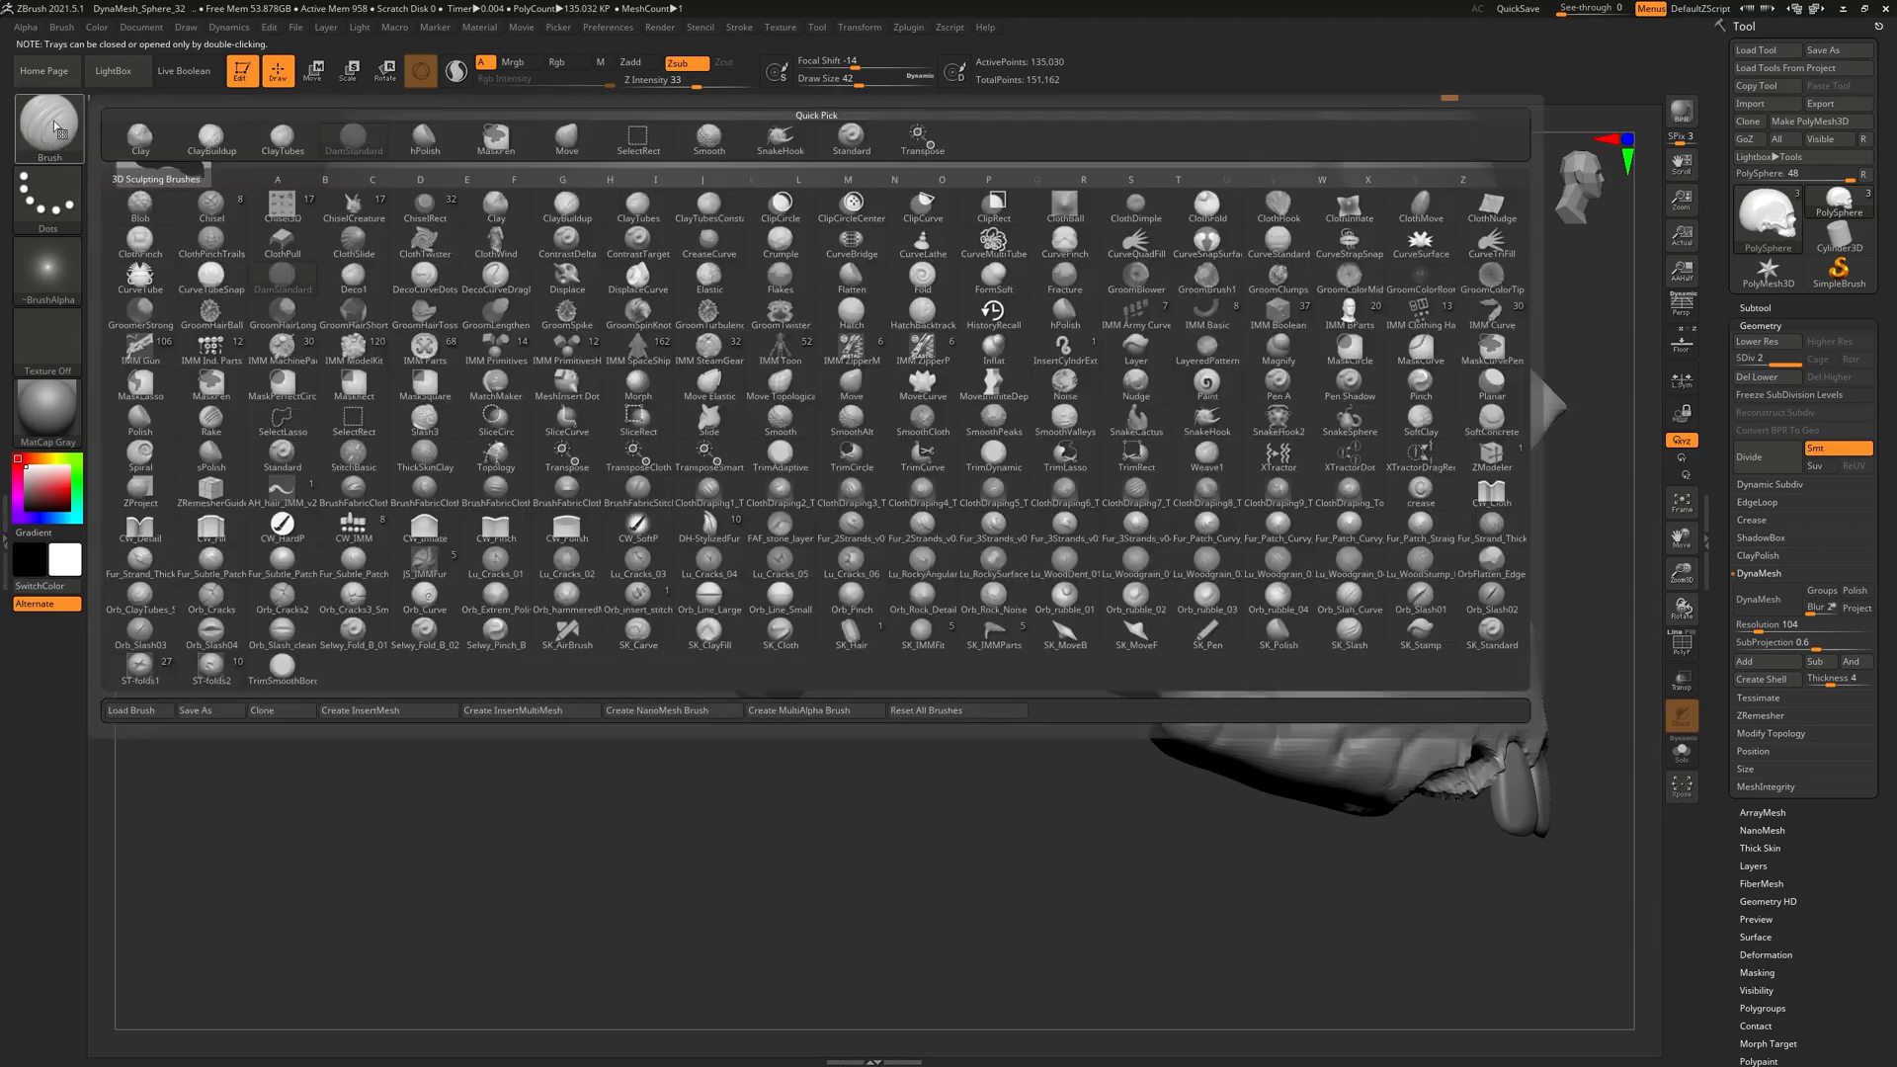
pyautogui.click(208, 146)
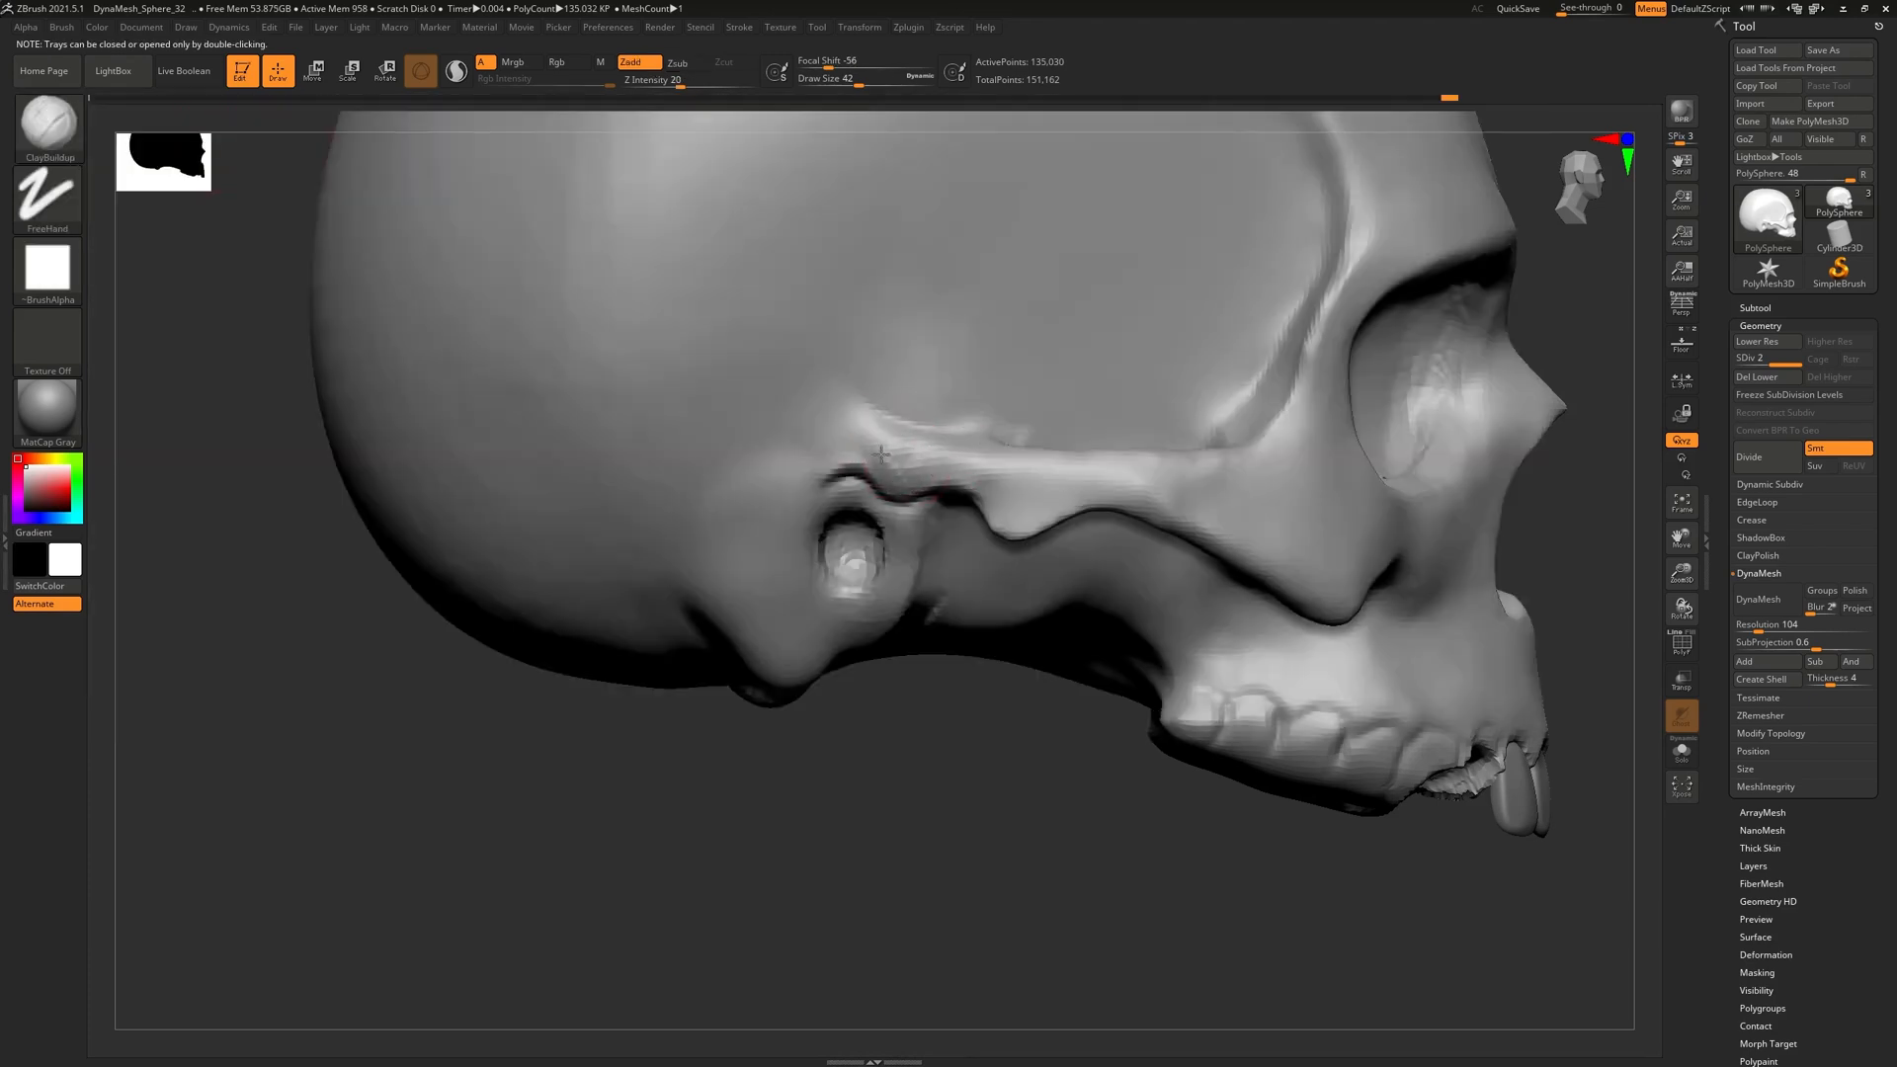
pyautogui.press('shift')
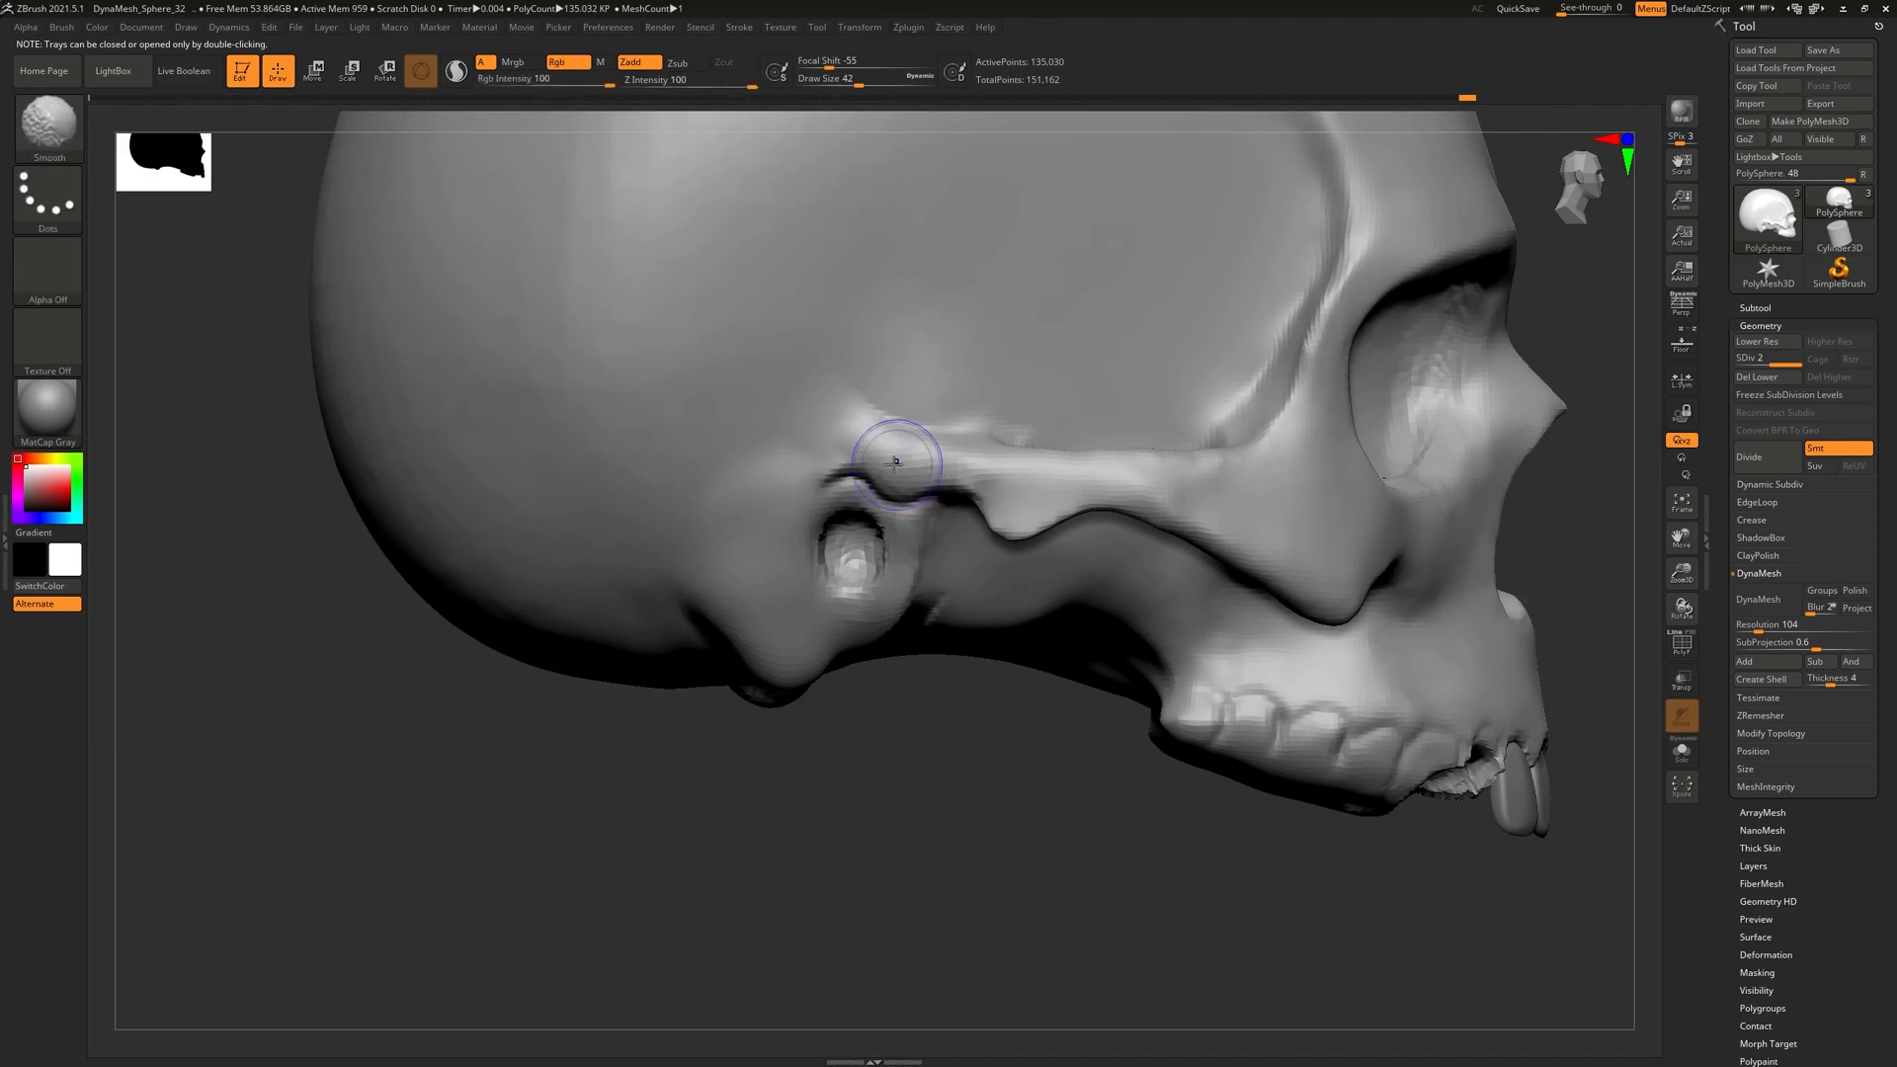
pyautogui.moveTo(922, 469)
pyautogui.keyDown('shift'); pyautogui.mouseDown()
pyautogui.moveTo(1029, 487)
pyautogui.moveTo(1044, 518)
pyautogui.mouseUp(); pyautogui.keyUp('shift')
pyautogui.moveTo(904, 114)
pyautogui.mouseDown()
pyautogui.moveTo(1047, 559)
pyautogui.moveTo(638, 438)
pyautogui.mouseUp()
# Carve a DamStandard groove along the cheekbone arch and smooth the carved line
pyautogui.click(48, 124)
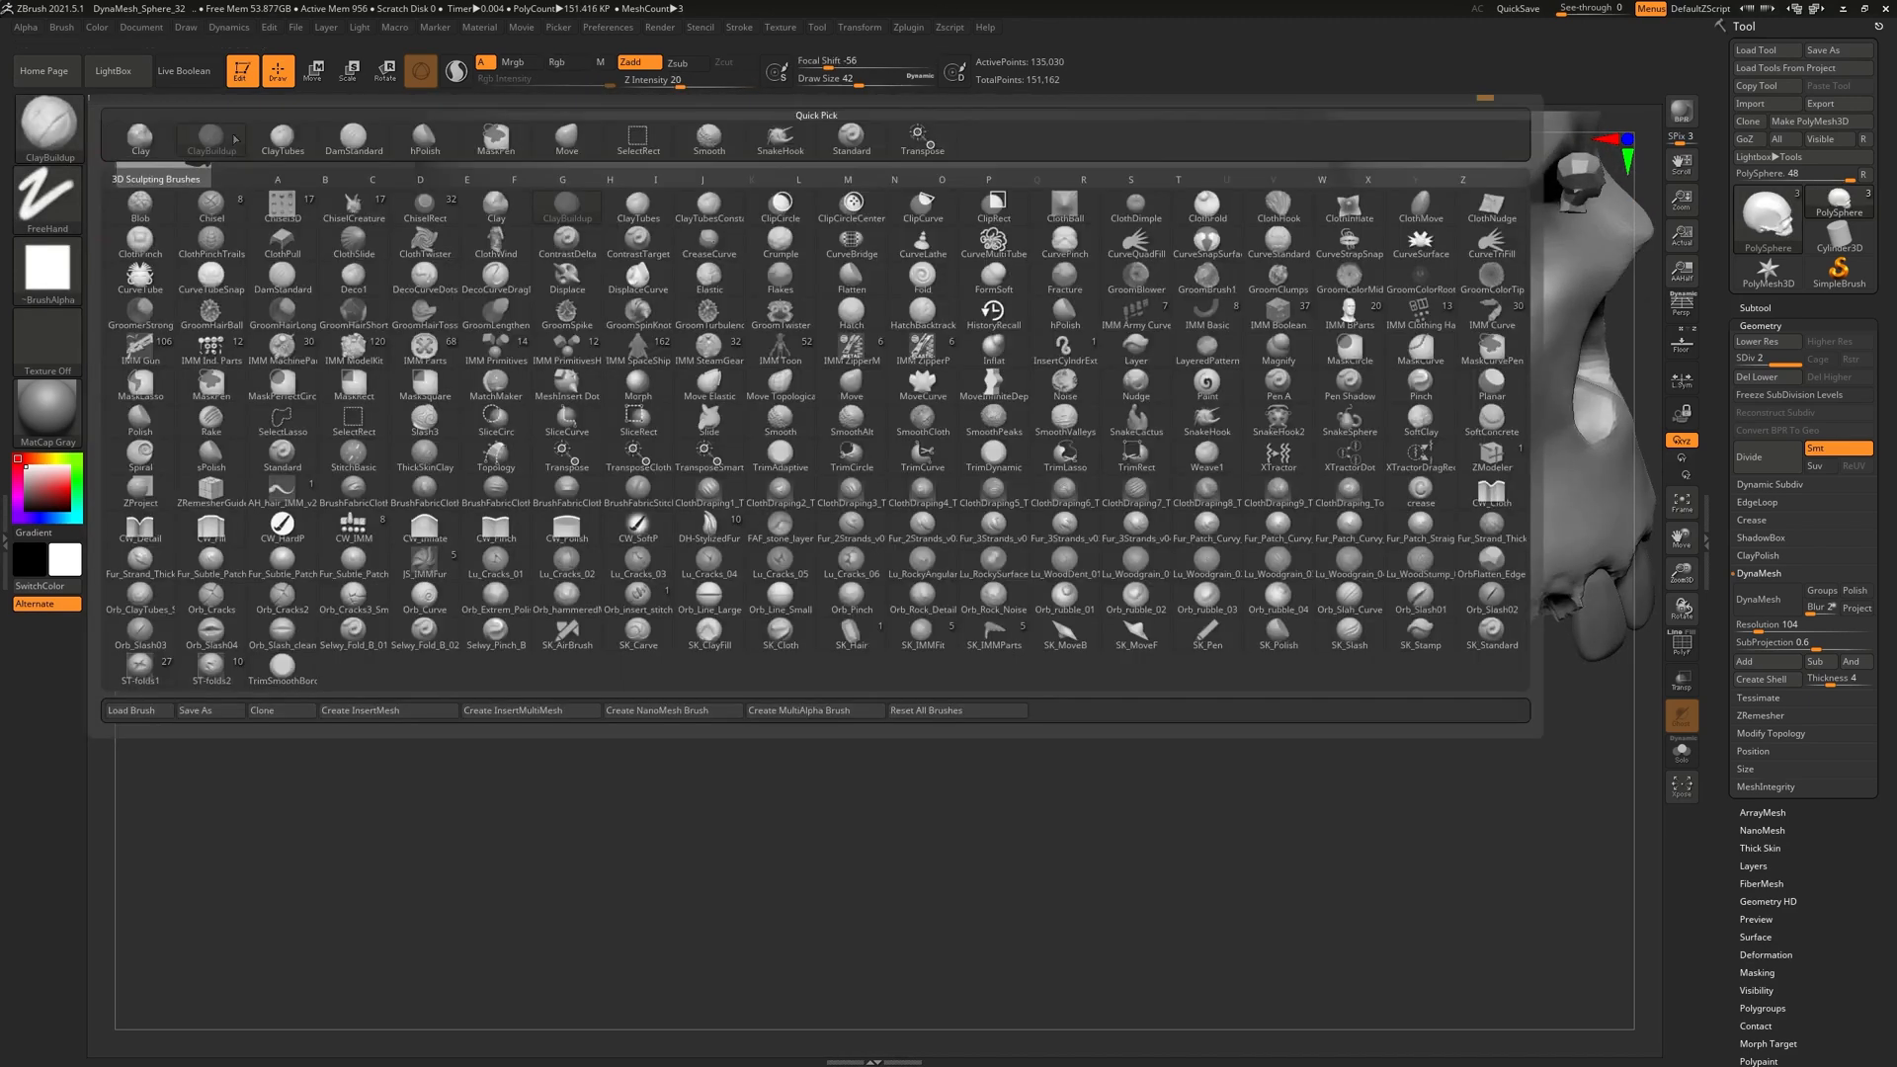
pyautogui.click(352, 138)
pyautogui.moveTo(975, 399); pyautogui.dragTo(925, 390)
pyautogui.moveTo(1016, 553)
pyautogui.mouseDown()
pyautogui.moveTo(980, 381)
pyautogui.moveTo(995, 355)
pyautogui.moveTo(956, 405)
pyautogui.moveTo(904, 391)
pyautogui.moveTo(1050, 406)
pyautogui.moveTo(876, 411)
pyautogui.moveTo(915, 447)
pyautogui.moveTo(1111, 498)
pyautogui.mouseUp()
pyautogui.moveTo(1333, 521)
pyautogui.mouseDown(button='right')
pyautogui.moveTo(1215, 843)
pyautogui.moveTo(1168, 444)
pyautogui.moveTo(1247, 648)
pyautogui.moveTo(1175, 535)
pyautogui.mouseUp(button='right')
# Orbit and zoom around the skull's sides and nose to review the carved cheekbone and ear area
pyautogui.moveTo(1402, 654); pyautogui.dragTo(1144, 562, button='right')
pyautogui.moveTo(914, 612); pyautogui.dragTo(995, 637, button='right')
pyautogui.keyDown('alt'); pyautogui.moveTo(828, 617); pyautogui.dragTo(879, 692, button='right'); pyautogui.keyUp('alt')
pyautogui.keyDown('ctrl'); pyautogui.moveTo(866, 528); pyautogui.dragTo(814, 542, button='right'); pyautogui.keyUp('ctrl')
pyautogui.moveTo(765, 680); pyautogui.dragTo(783, 686, button='right')
pyautogui.rightClick(784, 685)
pyautogui.keyDown('alt'); pyautogui.moveTo(1272, 545); pyautogui.dragTo(1143, 510, button='right'); pyautogui.keyUp('alt')
pyautogui.keyDown('ctrl'); pyautogui.moveTo(1040, 543); pyautogui.dragTo(1004, 582, button='right'); pyautogui.keyUp('ctrl')
pyautogui.moveTo(865, 587); pyautogui.dragTo(924, 594, button='right')
pyautogui.moveTo(741, 609); pyautogui.dragTo(686, 556, button='right')
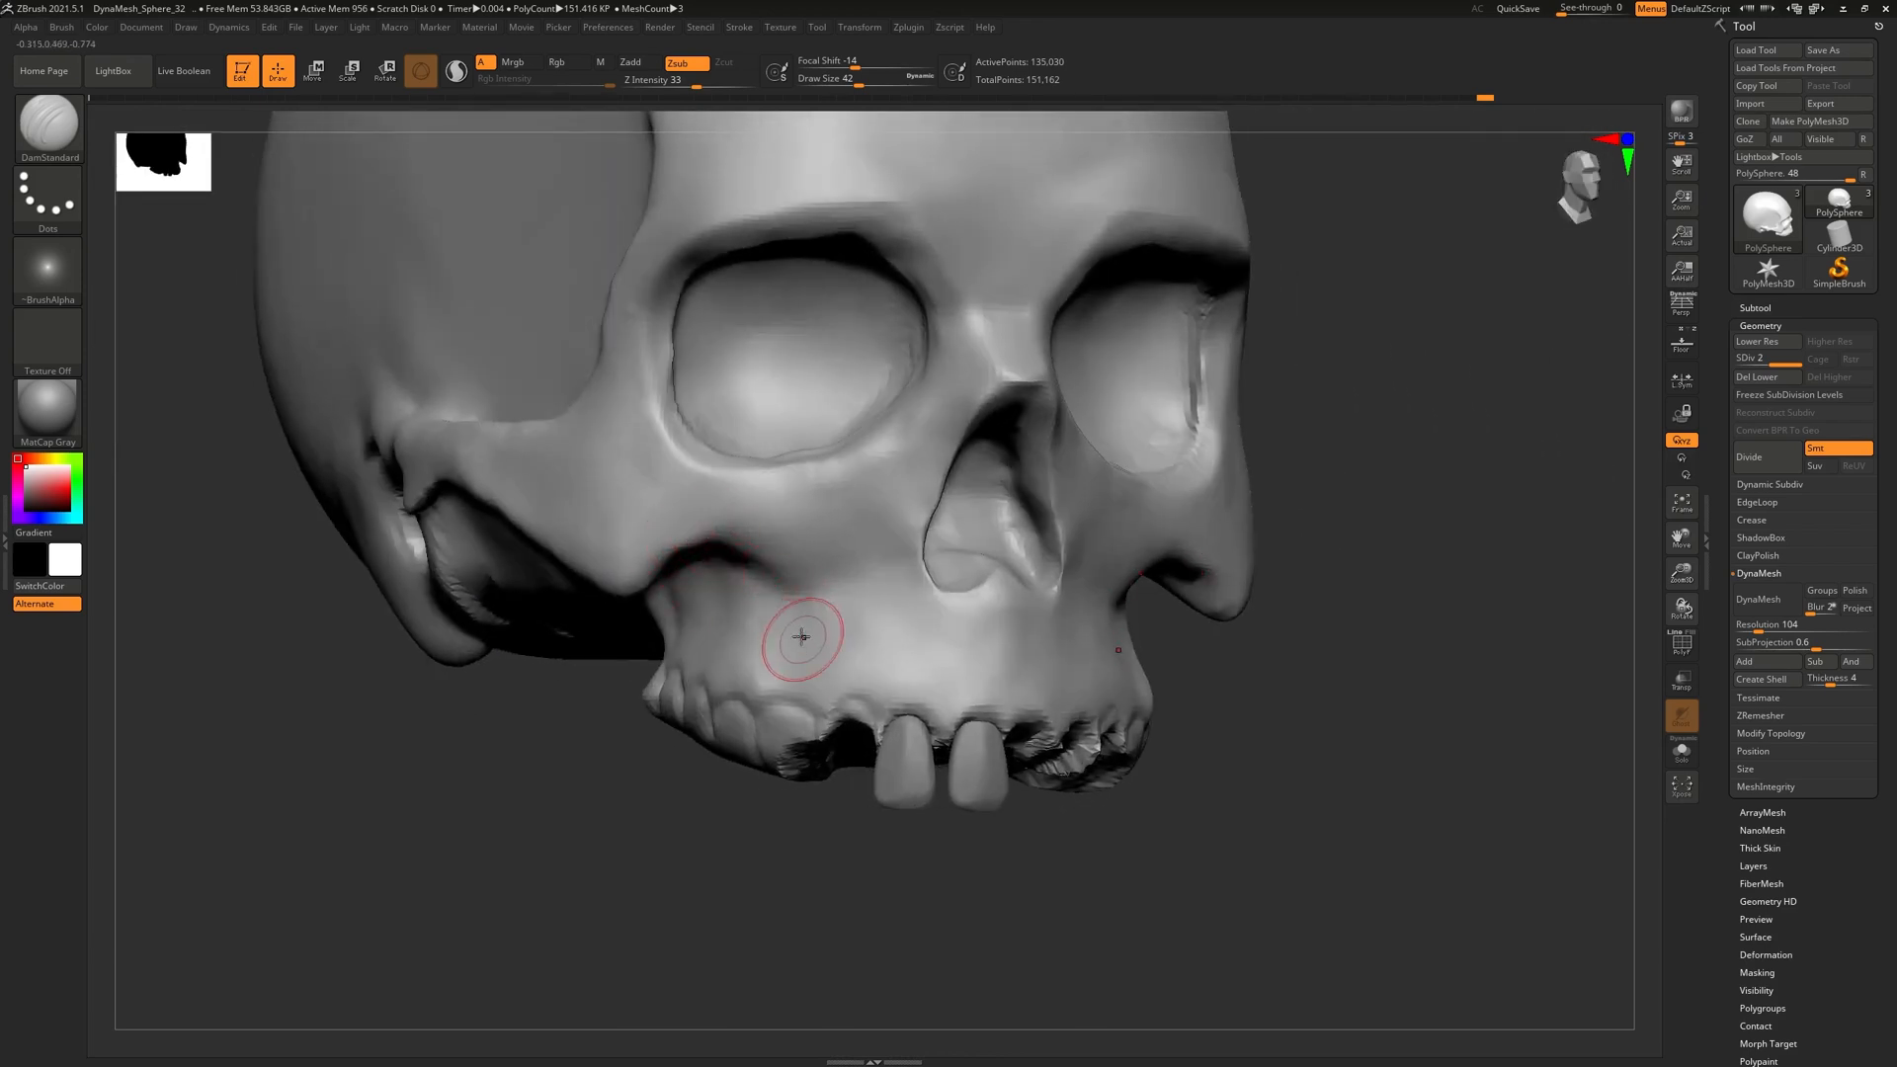
# Orbit to a side view and subdivide the skull to SDiv 3 with Ctrl+D
pyautogui.moveTo(955, 608); pyautogui.dragTo(755, 564, button='right')
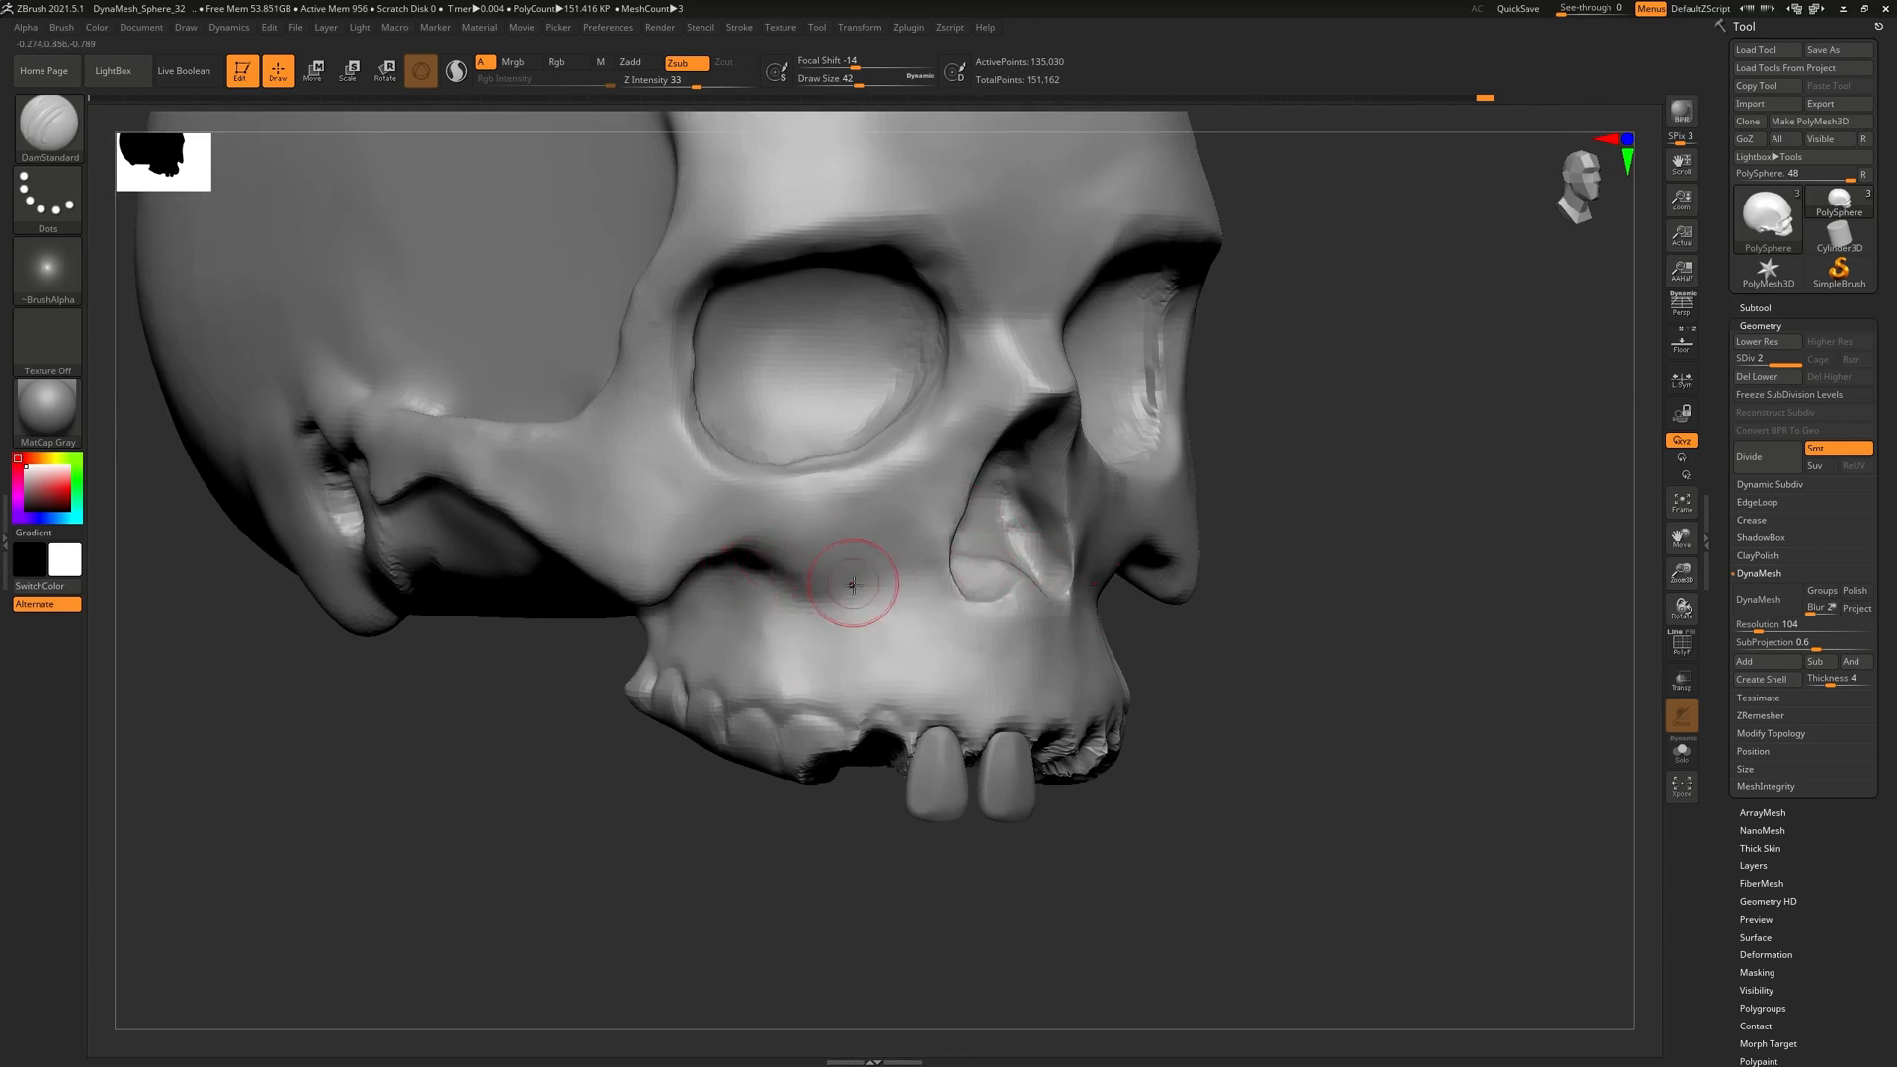
pyautogui.moveTo(902, 576); pyautogui.dragTo(873, 528, button='right')
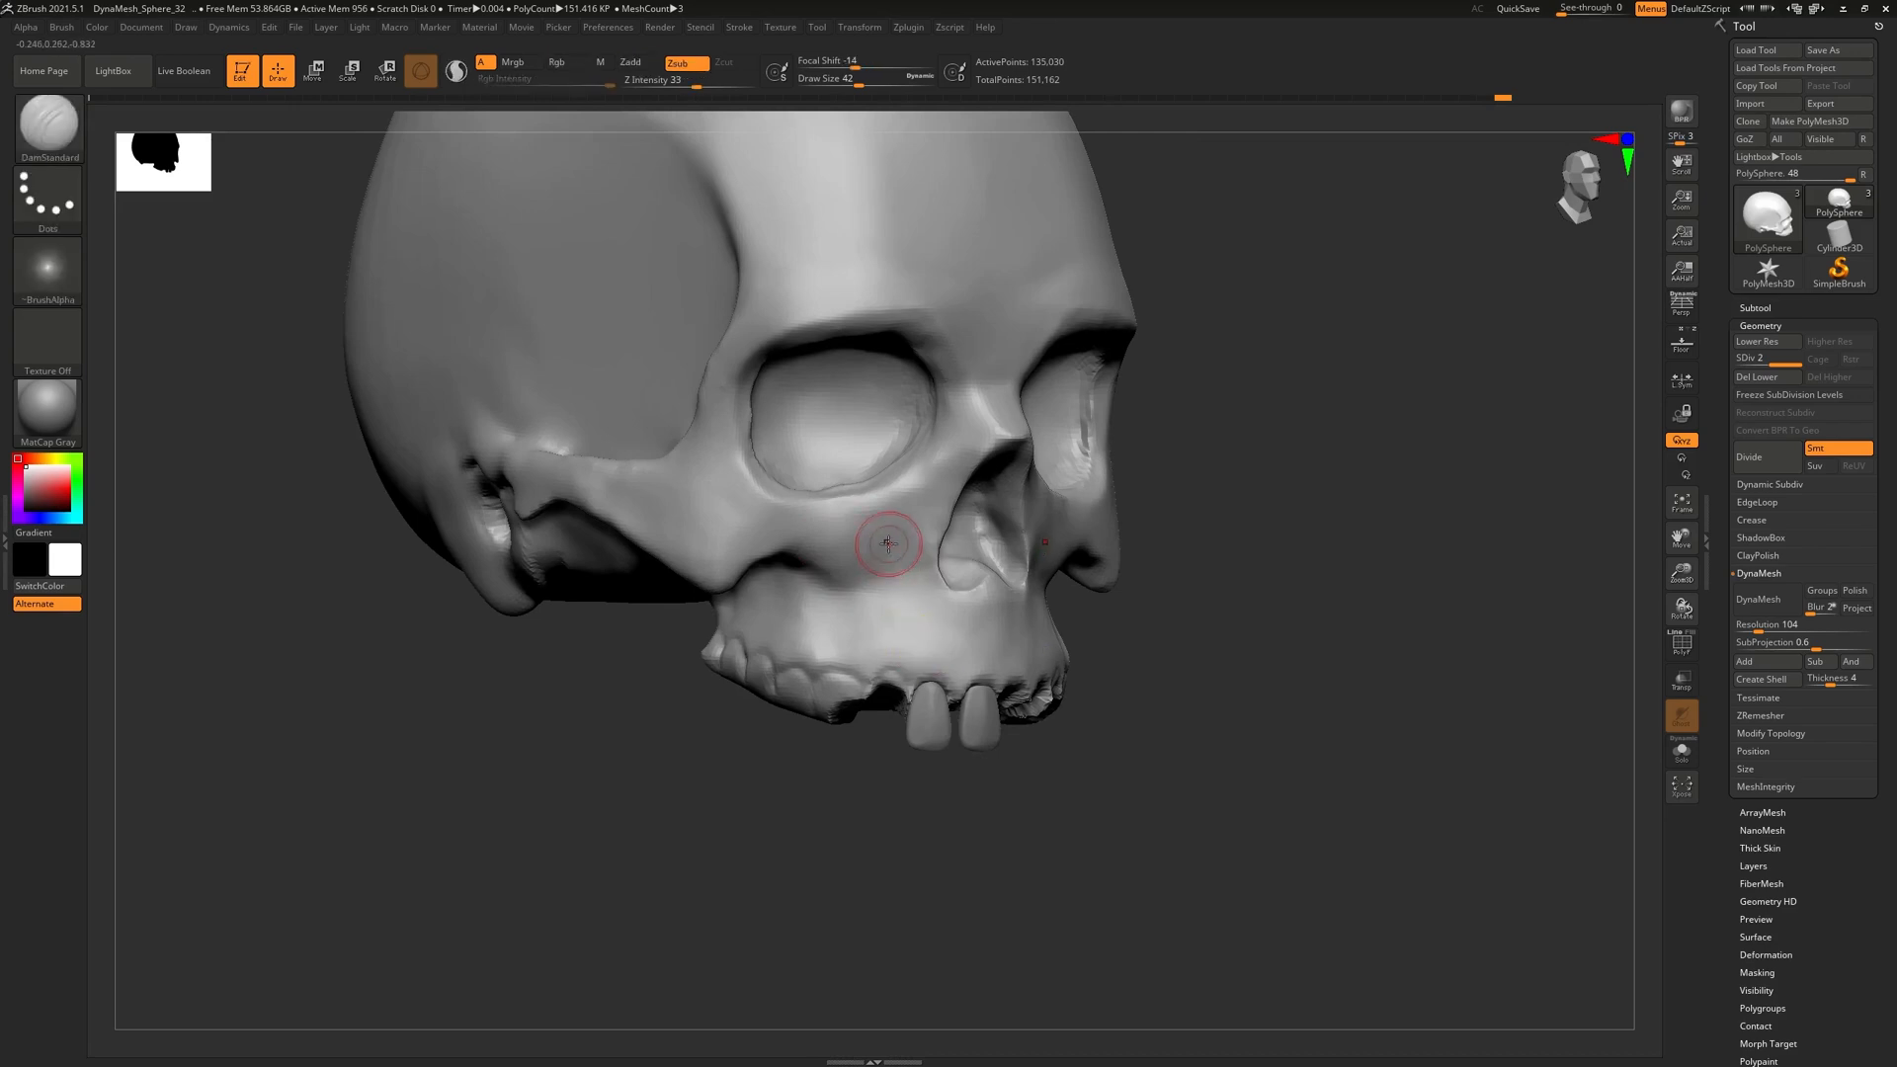
pyautogui.moveTo(982, 564); pyautogui.dragTo(973, 445, button='right')
pyautogui.keyDown('ctrl'); pyautogui.moveTo(909, 500); pyautogui.dragTo(691, 542, button='right'); pyautogui.keyUp('ctrl')
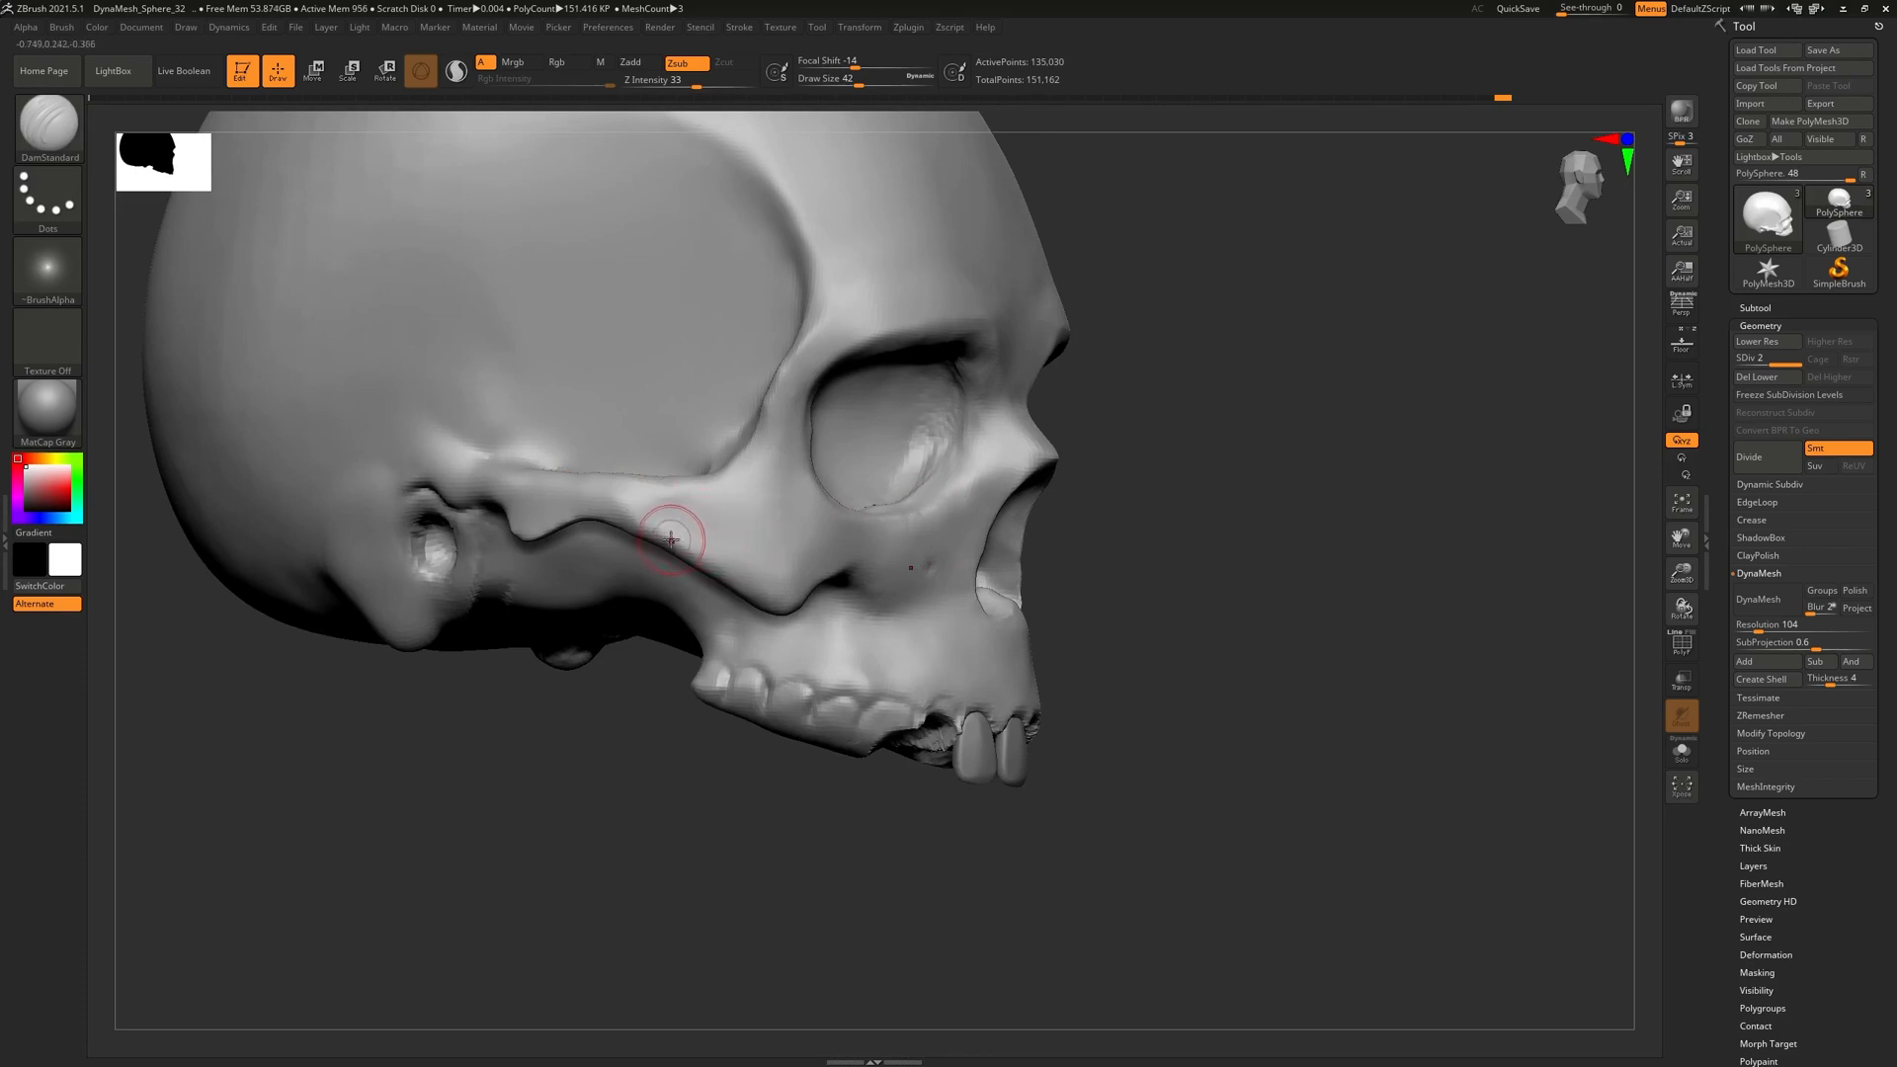
pyautogui.hotkey('ctrl', 'd')
# Carve a line and small DamStandard marks along the cheekbone edge
pyautogui.moveTo(762, 521); pyautogui.dragTo(711, 563, button='right')
pyautogui.moveTo(711, 563); pyautogui.dragTo(671, 578)
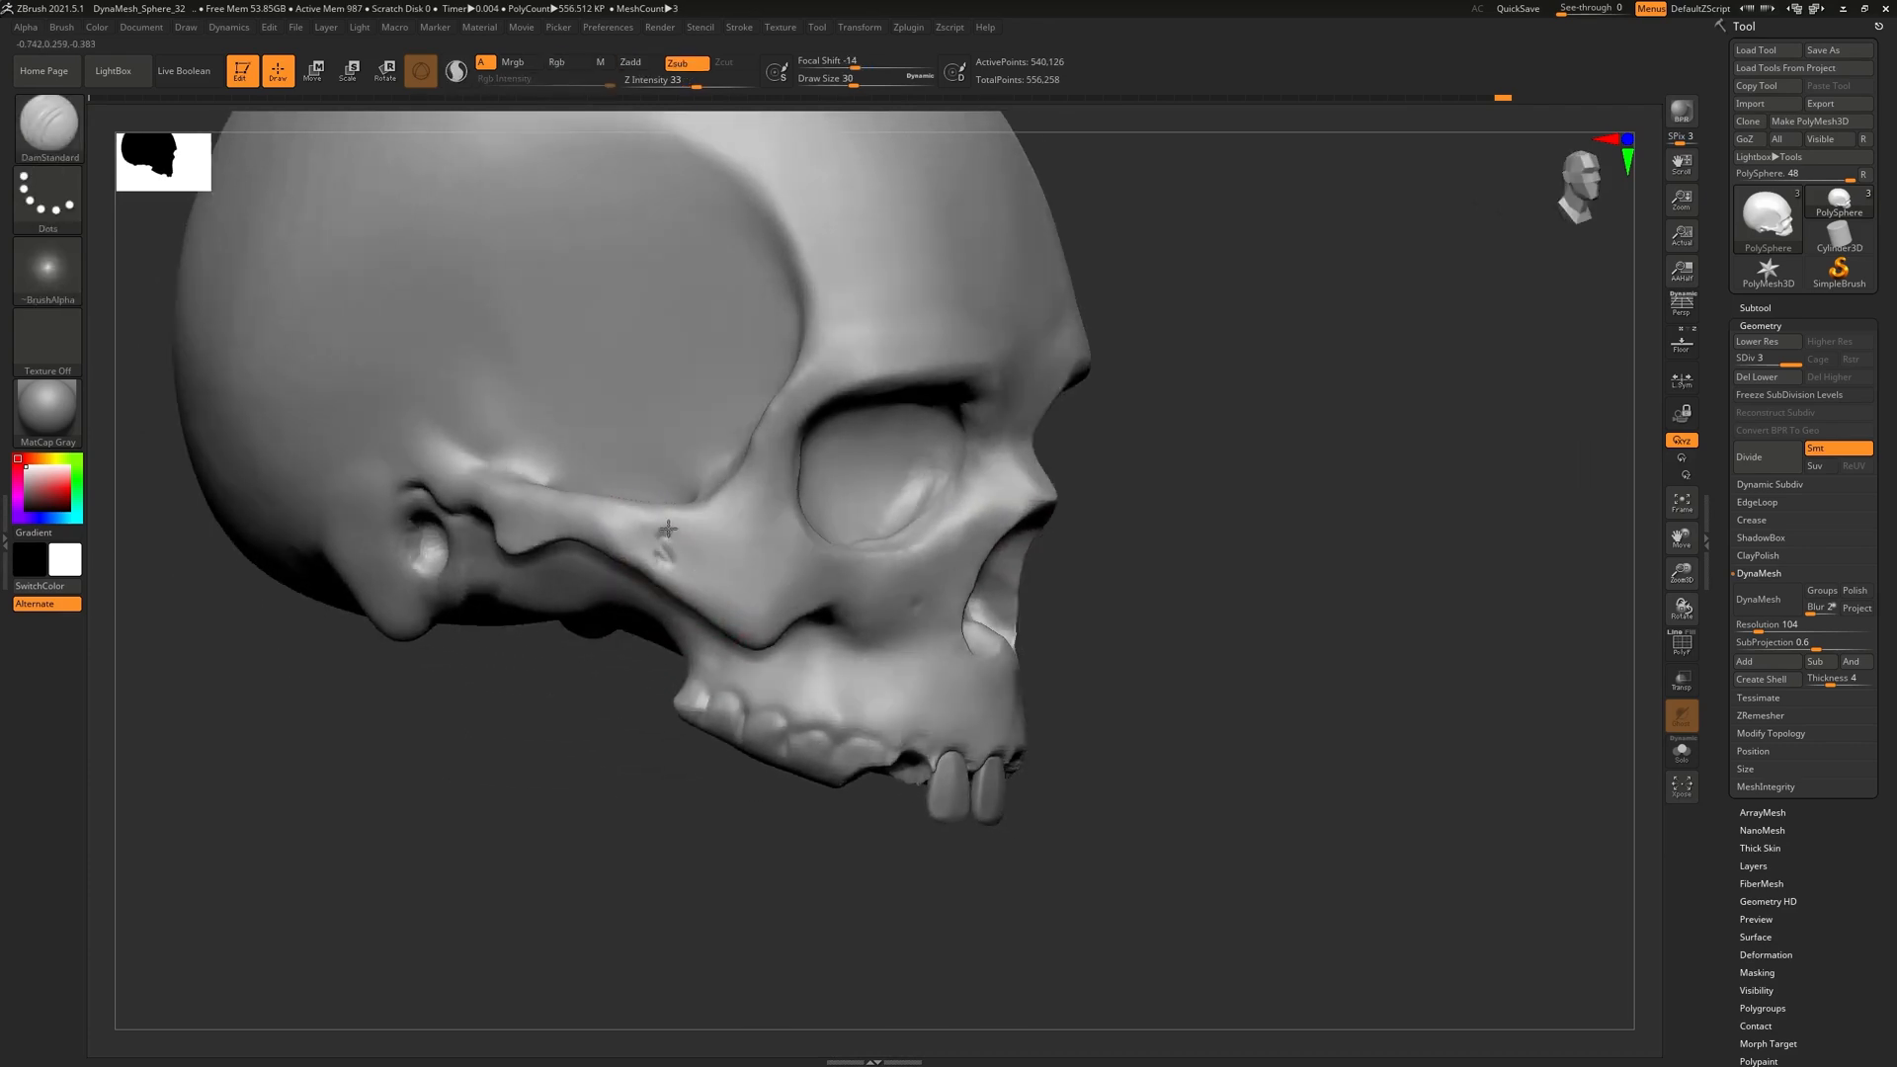
pyautogui.moveTo(667, 528); pyautogui.dragTo(671, 564)
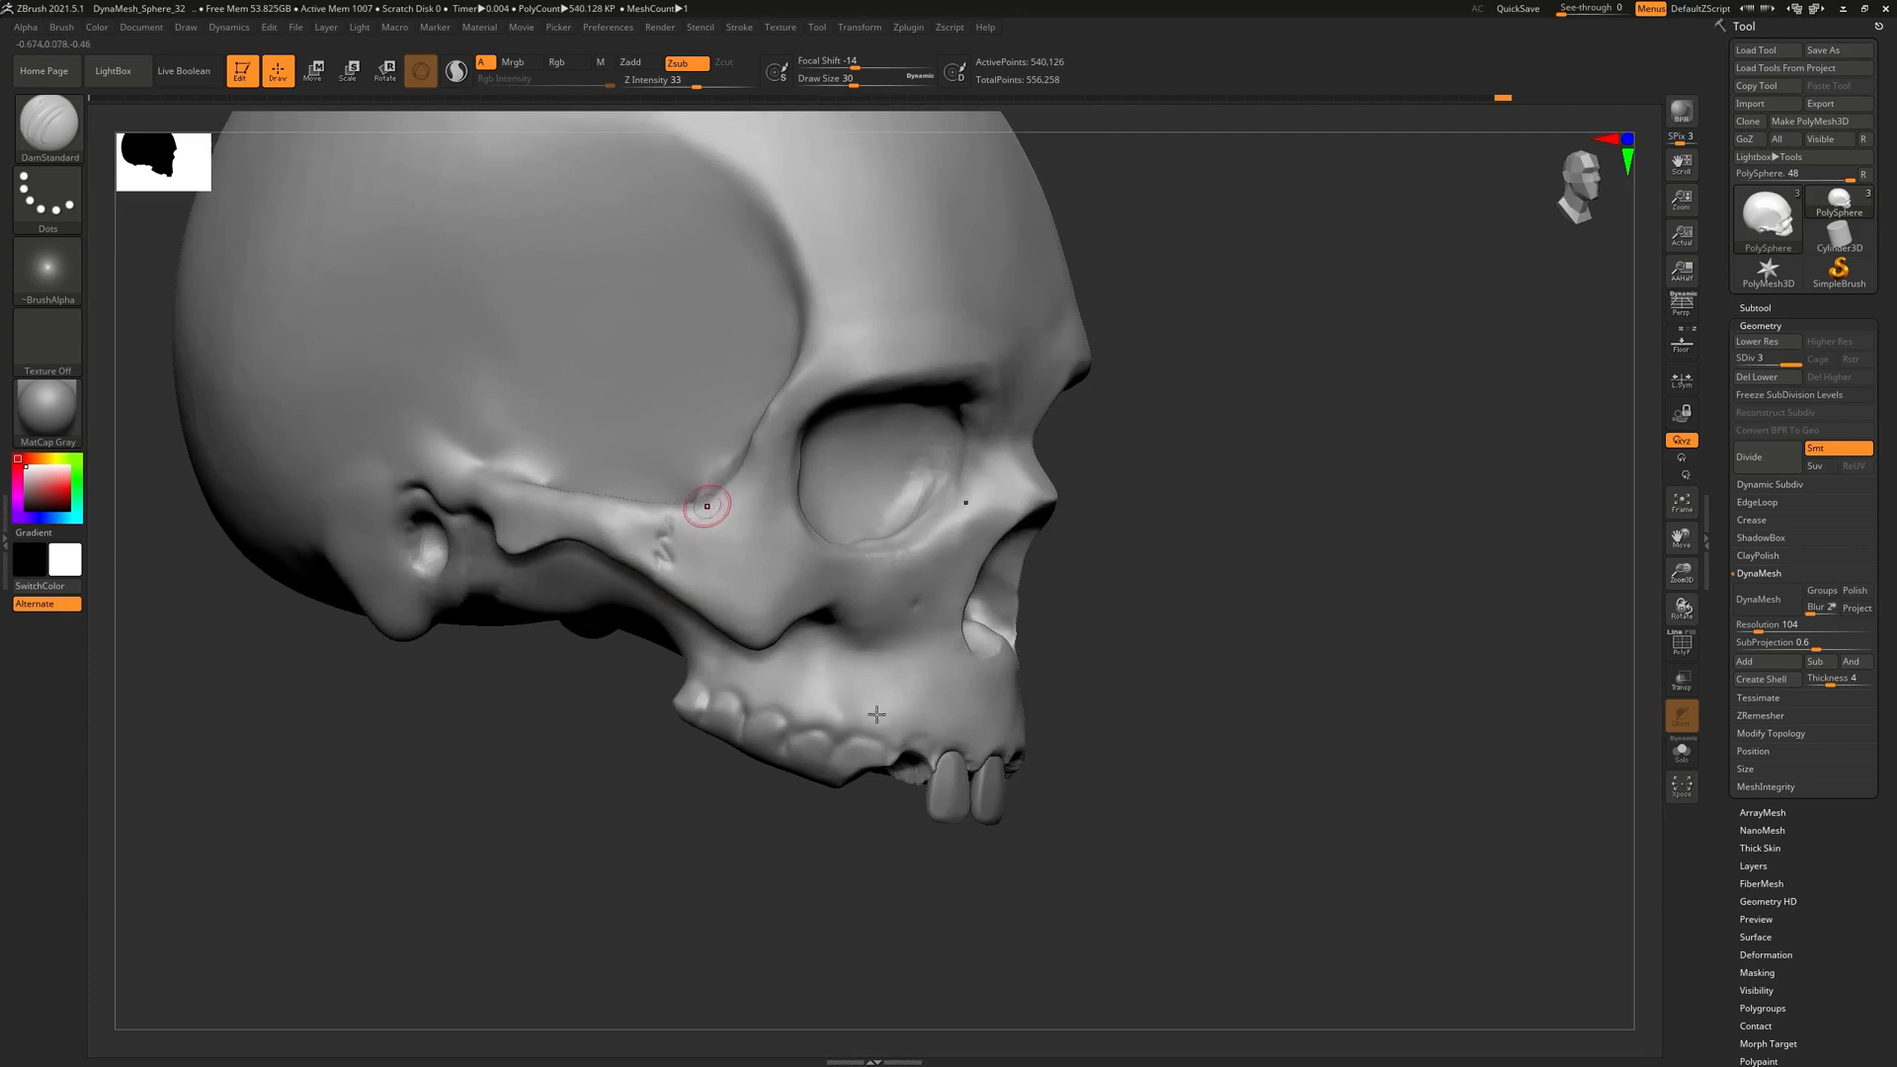
pyautogui.keyDown('ctrl'); pyautogui.moveTo(802, 629); pyautogui.dragTo(859, 611, button='right'); pyautogui.keyUp('ctrl')
pyautogui.moveTo(1027, 578); pyautogui.dragTo(849, 571)
pyautogui.moveTo(1001, 646)
pyautogui.keyDown('alt'); pyautogui.mouseDown(button='right')
pyautogui.moveTo(963, 549)
pyautogui.moveTo(936, 600)
pyautogui.moveTo(896, 550)
pyautogui.moveTo(762, 514)
pyautogui.mouseUp(button='right'); pyautogui.keyUp('alt')
# With the Move brush, reshape the notch under both cheekbones and pull their lower edges down
pyautogui.press('b')
pyautogui.press('m')
pyautogui.press('v')
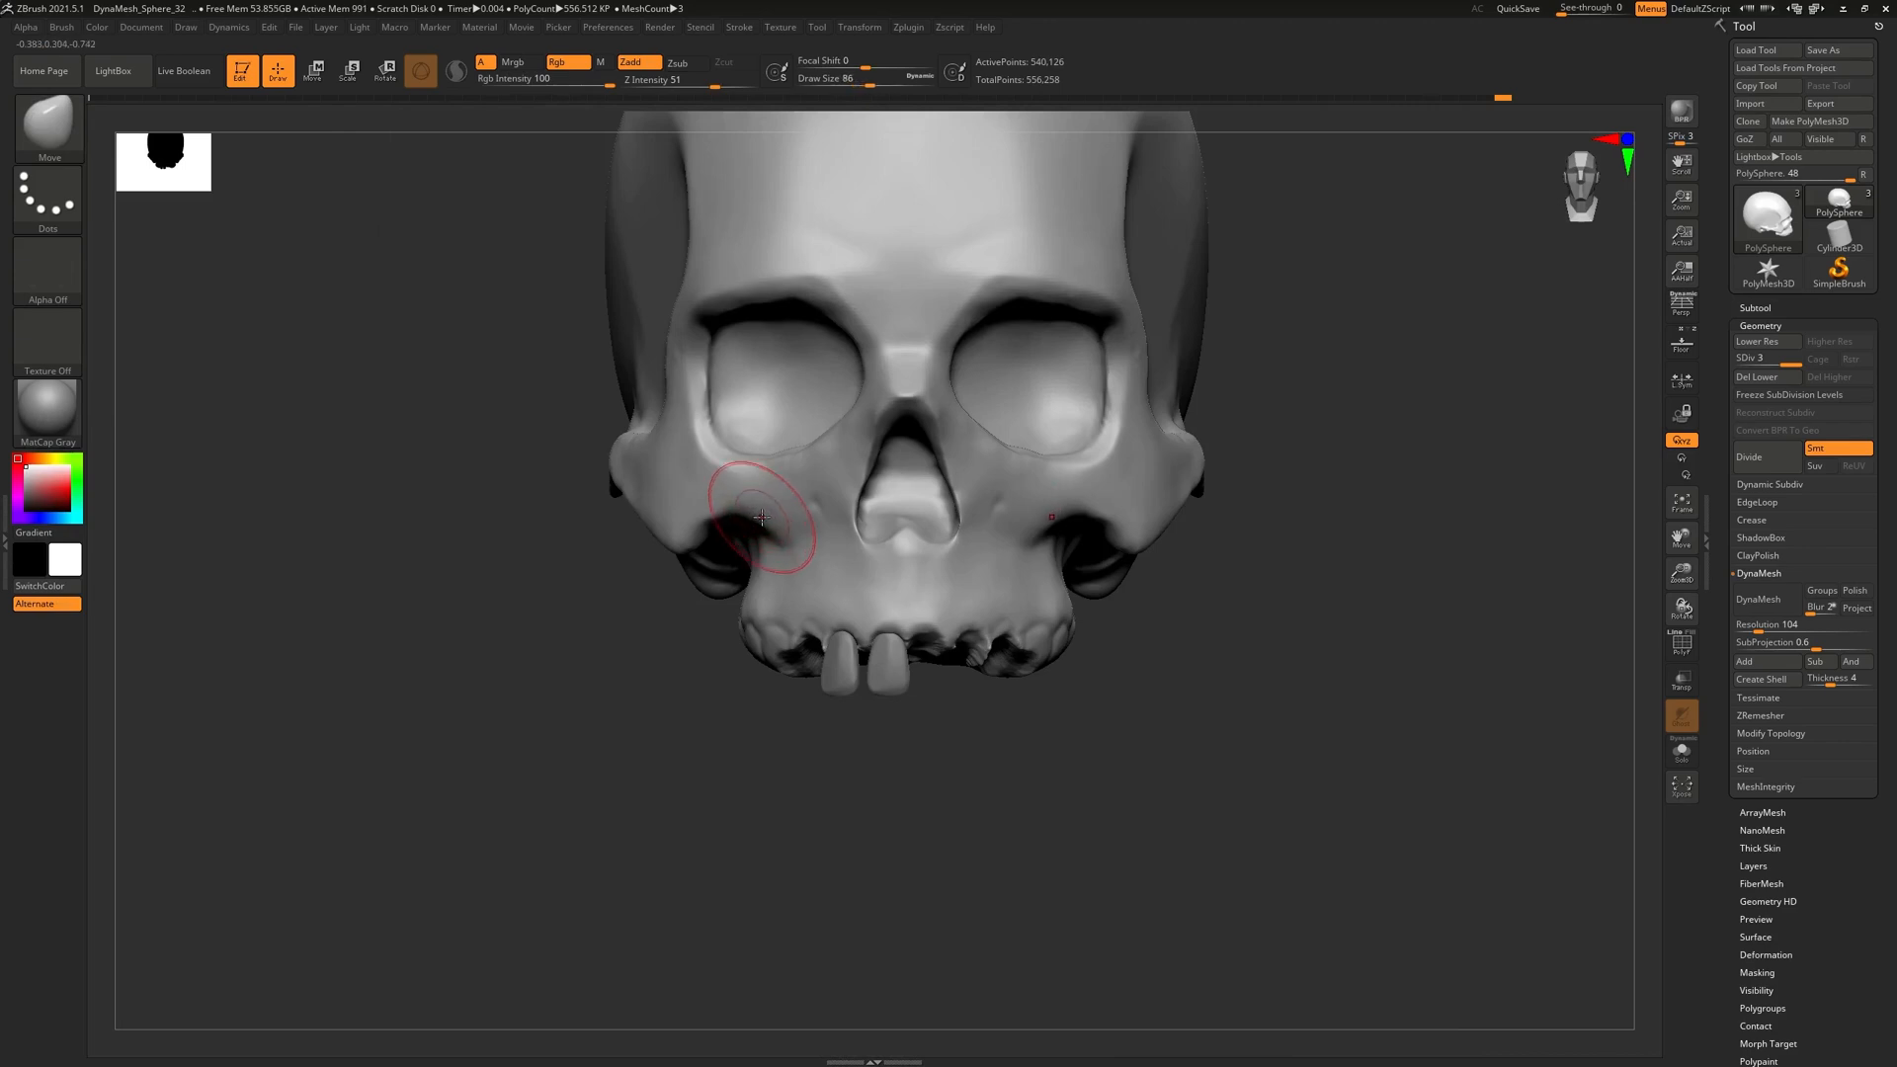
pyautogui.moveTo(764, 514); pyautogui.dragTo(758, 531)
pyautogui.moveTo(757, 517); pyautogui.dragTo(765, 539)
pyautogui.moveTo(770, 541)
pyautogui.mouseDown(button='right')
pyautogui.moveTo(878, 591)
pyautogui.moveTo(766, 550)
pyautogui.mouseUp(button='right')
pyautogui.moveTo(703, 526); pyautogui.dragTo(710, 540)
pyautogui.press('shift')
# Orbit and zoom to review the cheekbones from the front, below and side
pyautogui.keyDown('ctrl'); pyautogui.moveTo(822, 557); pyautogui.dragTo(836, 494, button='right'); pyautogui.keyUp('ctrl')
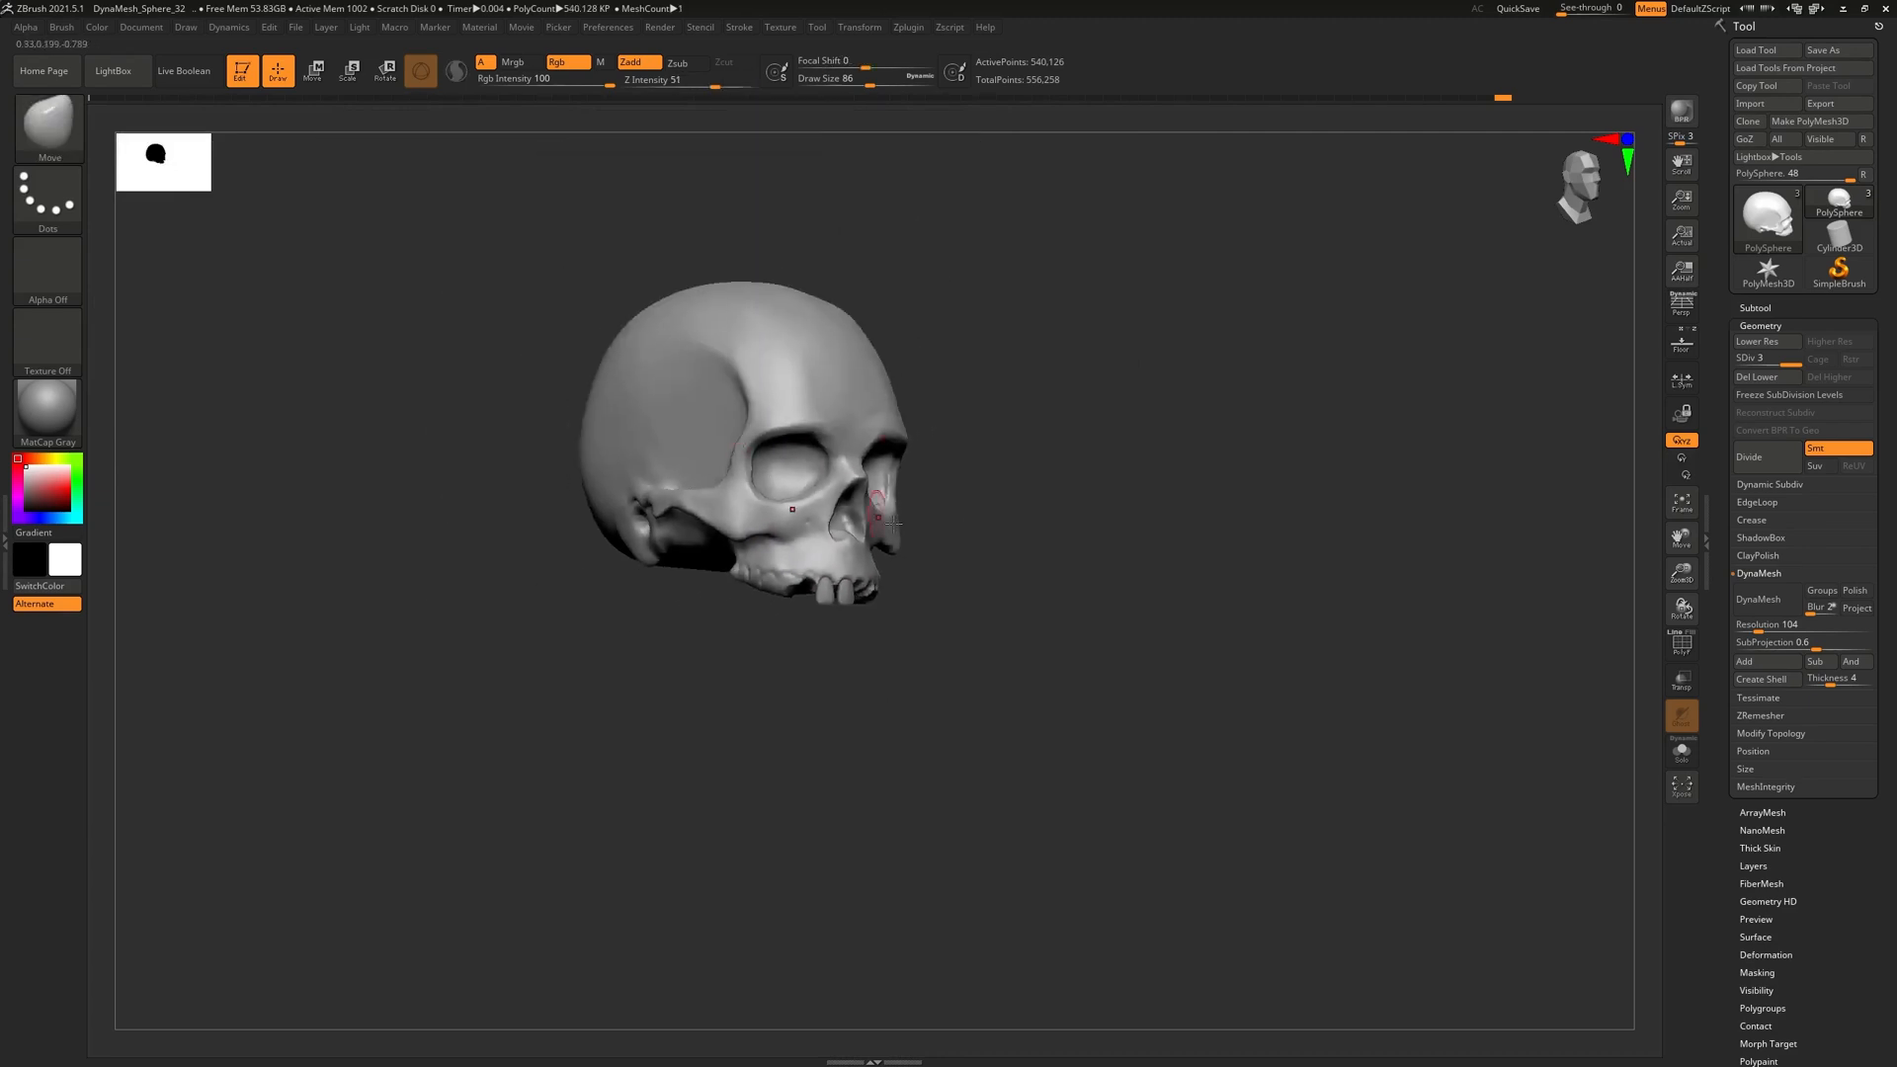
pyautogui.keyDown('shift'); pyautogui.moveTo(1008, 523); pyautogui.dragTo(966, 519, button='right'); pyautogui.keyUp('shift')
pyautogui.keyDown('ctrl'); pyautogui.moveTo(920, 647); pyautogui.dragTo(919, 588, button='right'); pyautogui.keyUp('ctrl')
pyautogui.moveTo(958, 640)
pyautogui.mouseDown(button='right')
pyautogui.moveTo(917, 643)
pyautogui.moveTo(919, 731)
pyautogui.mouseUp(button='right')
pyautogui.moveTo(919, 642)
pyautogui.mouseDown(button='right')
pyautogui.moveTo(914, 540)
pyautogui.moveTo(918, 558)
pyautogui.mouseUp(button='right')
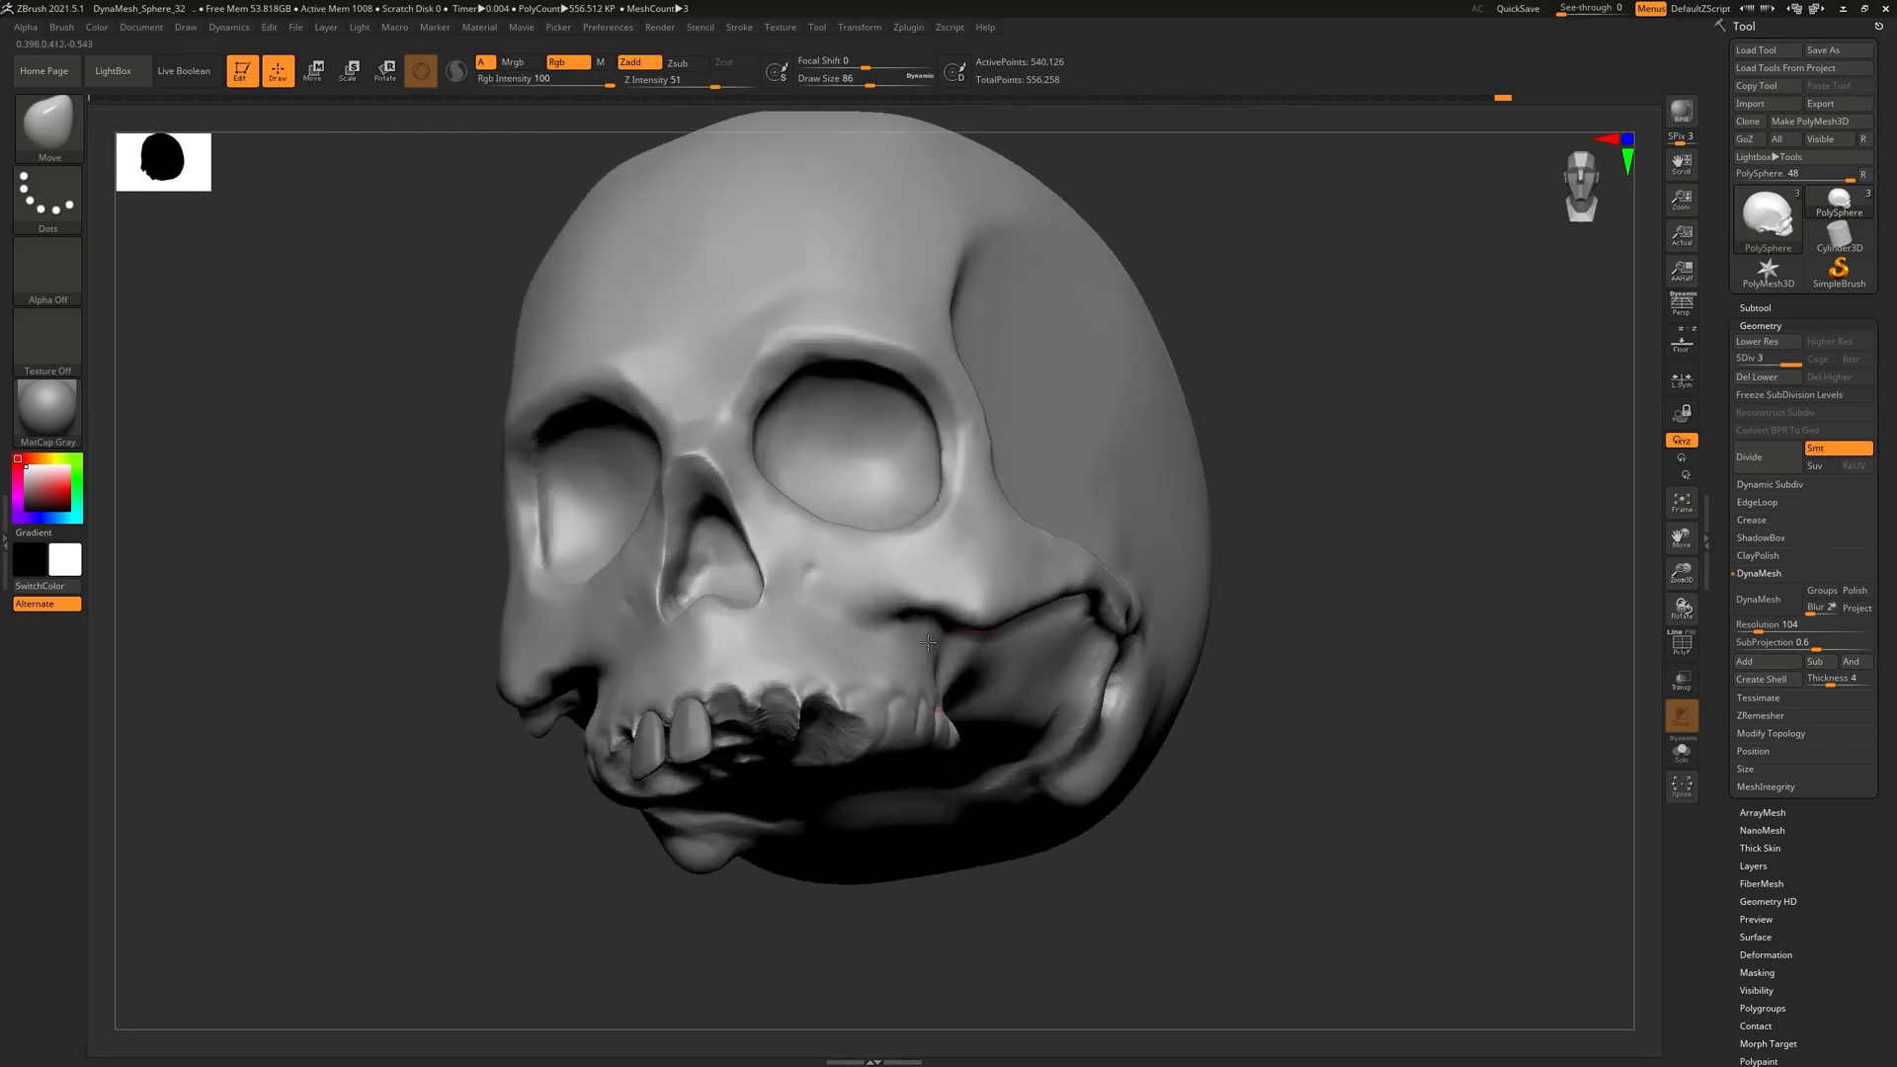
pyautogui.moveTo(919, 650); pyautogui.dragTo(1108, 682, button='right')
pyautogui.moveTo(726, 653); pyautogui.dragTo(906, 301, button='right')
# Recentre the whole skull and inspect it from the front and right side
pyautogui.keyDown('alt'); pyautogui.moveTo(1020, 655); pyautogui.dragTo(872, 690, button='right'); pyautogui.keyUp('alt')
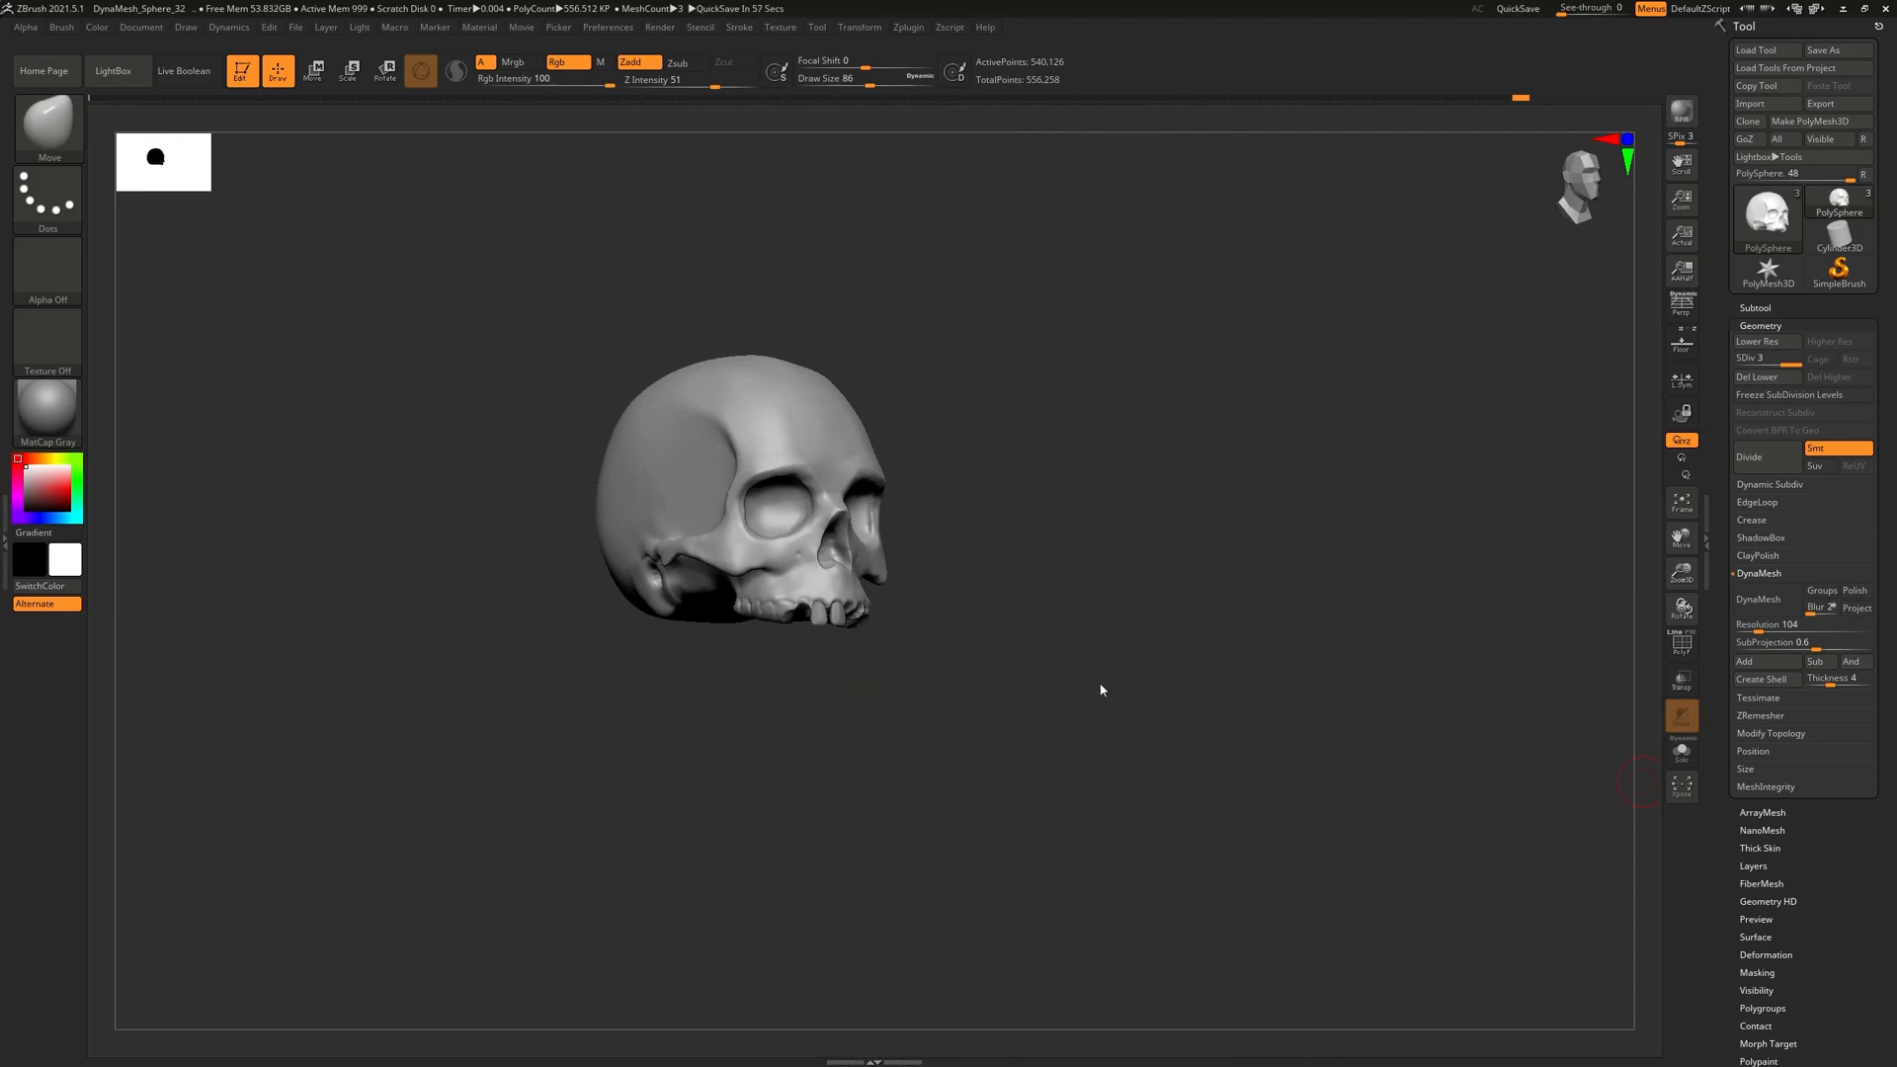
pyautogui.rightClick(956, 638)
pyautogui.moveTo(1146, 341); pyautogui.dragTo(1111, 725, button='right')
pyautogui.moveTo(1215, 885); pyautogui.dragTo(1067, 851, button='right')
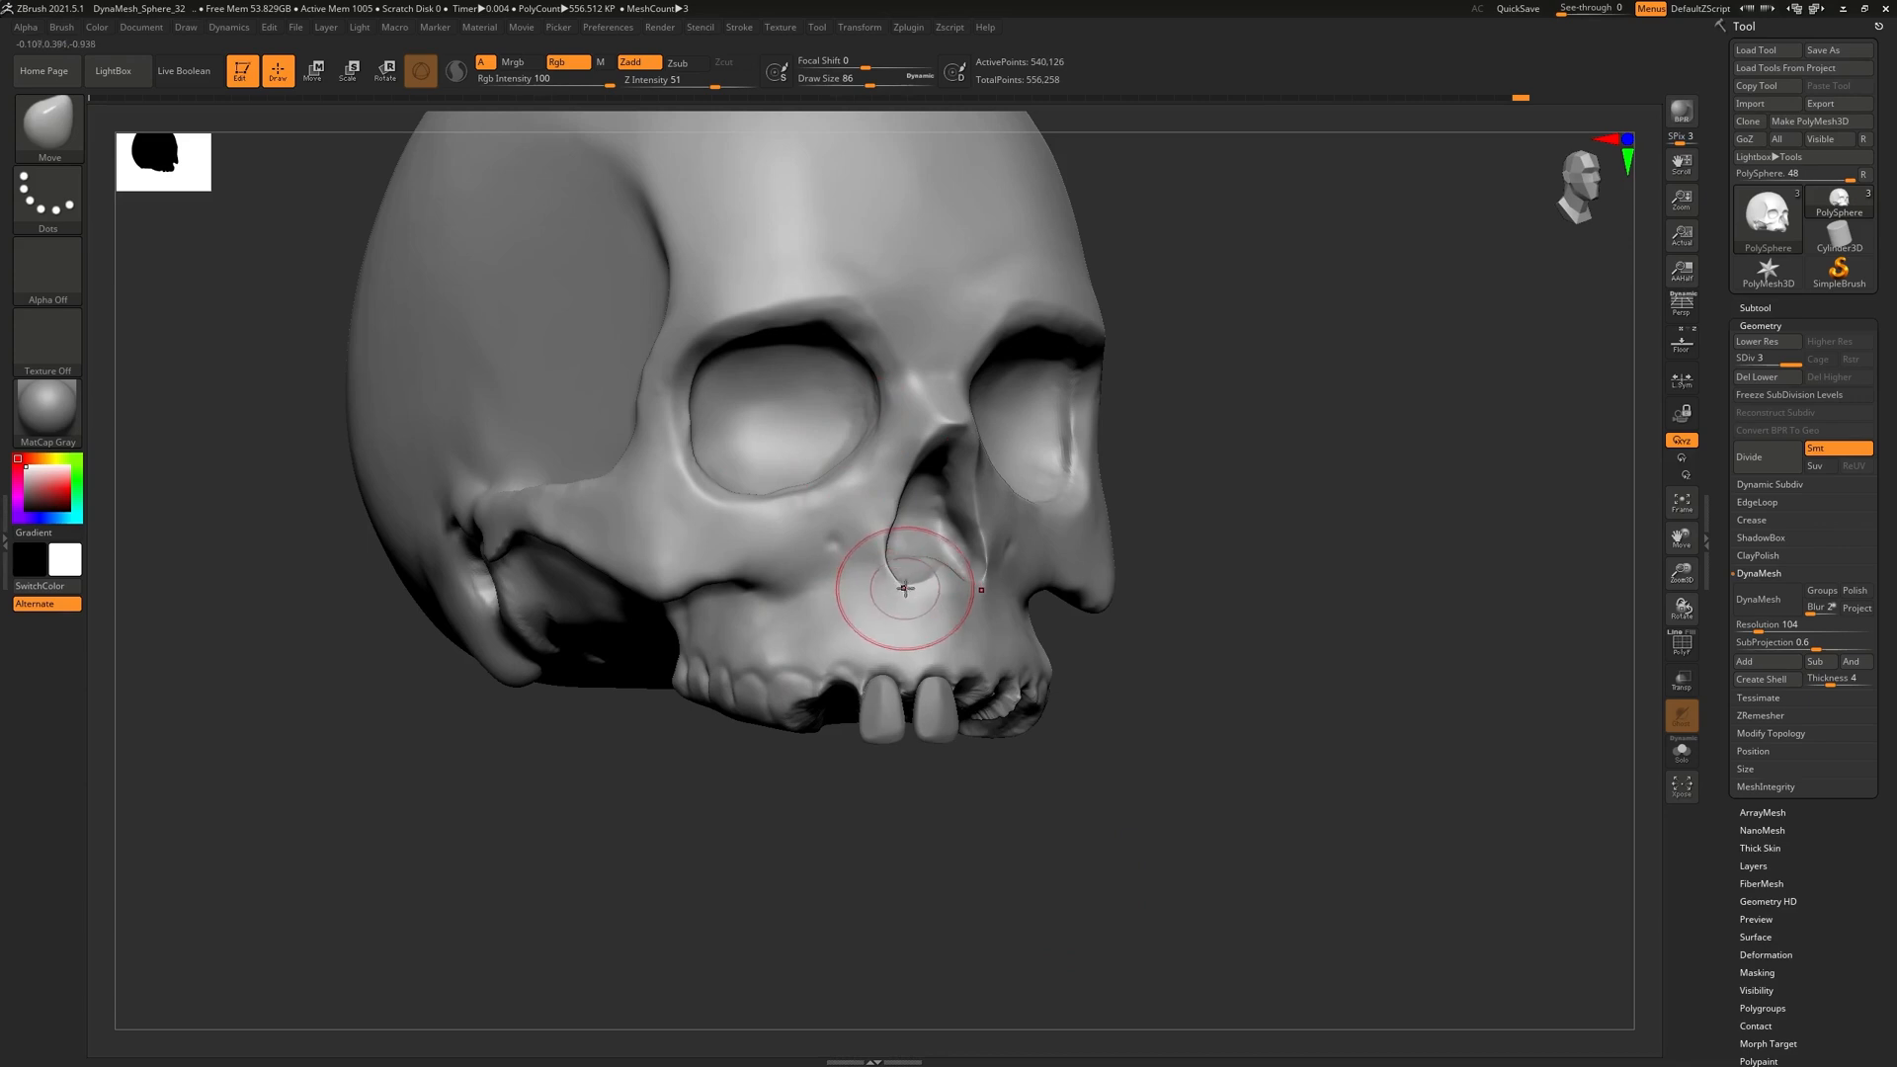
pyautogui.moveTo(1198, 402); pyautogui.dragTo(1151, 471, button='right')
pyautogui.moveTo(1168, 543); pyautogui.dragTo(1225, 296)
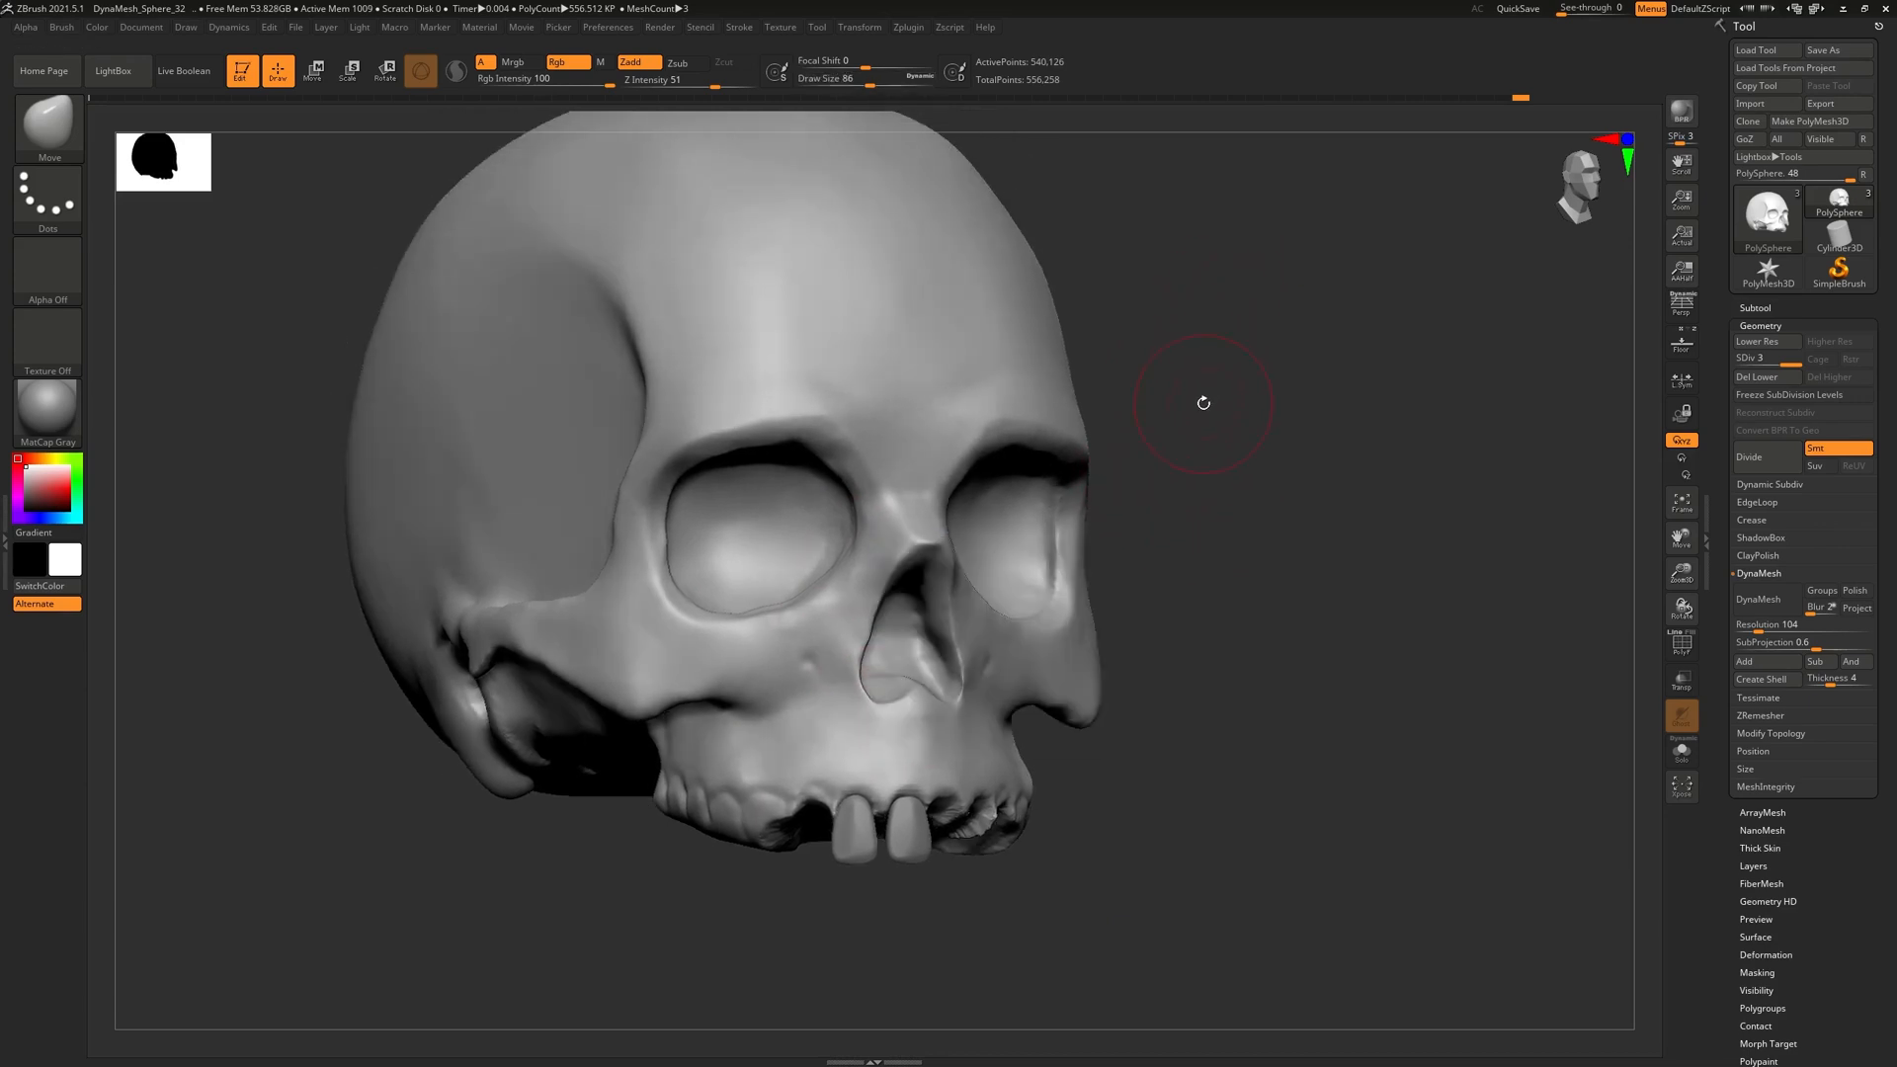